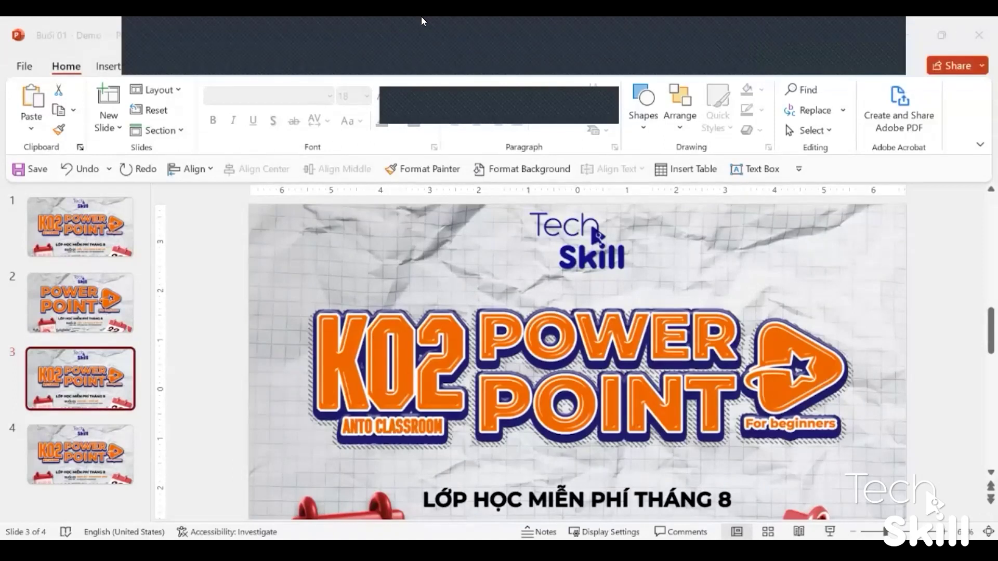
Bring up PowerPoint's File Home page listing templates and recent files like 'Buổi 01 - Demo'
left_click(191, 298)
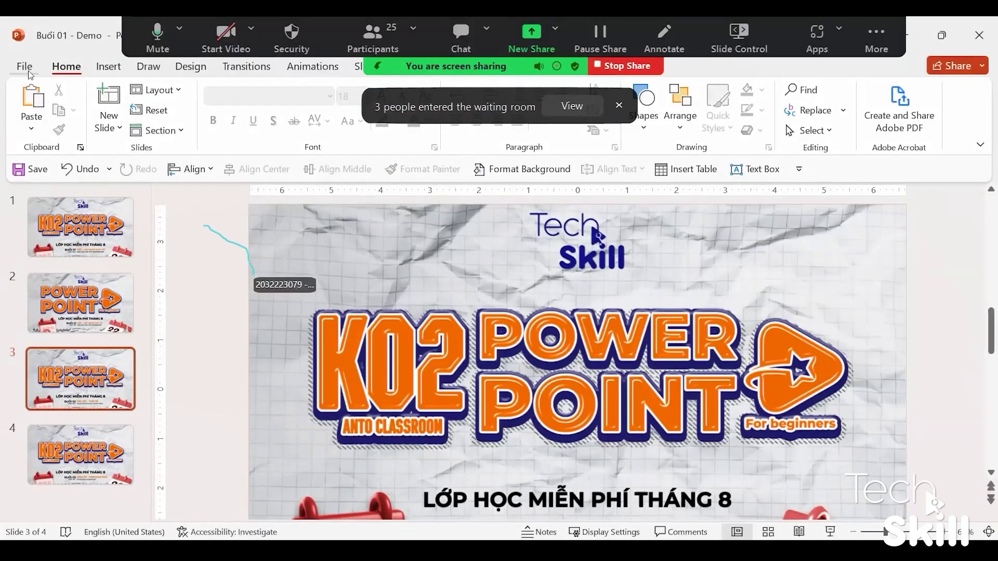
left_click(28, 70)
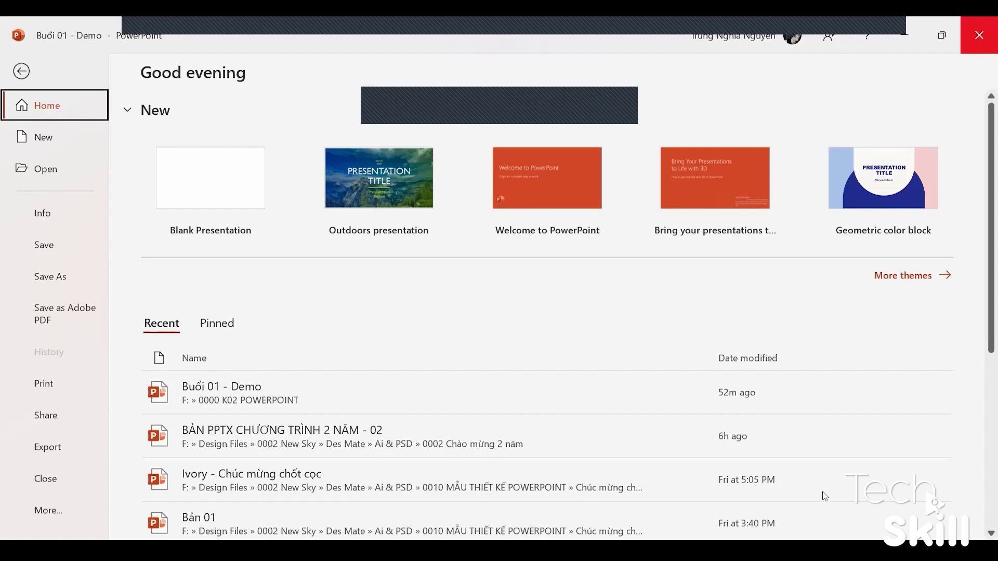
Minimize the presentation and launch a fresh PowerPoint from the desktop shortcut
left_click(980, 35)
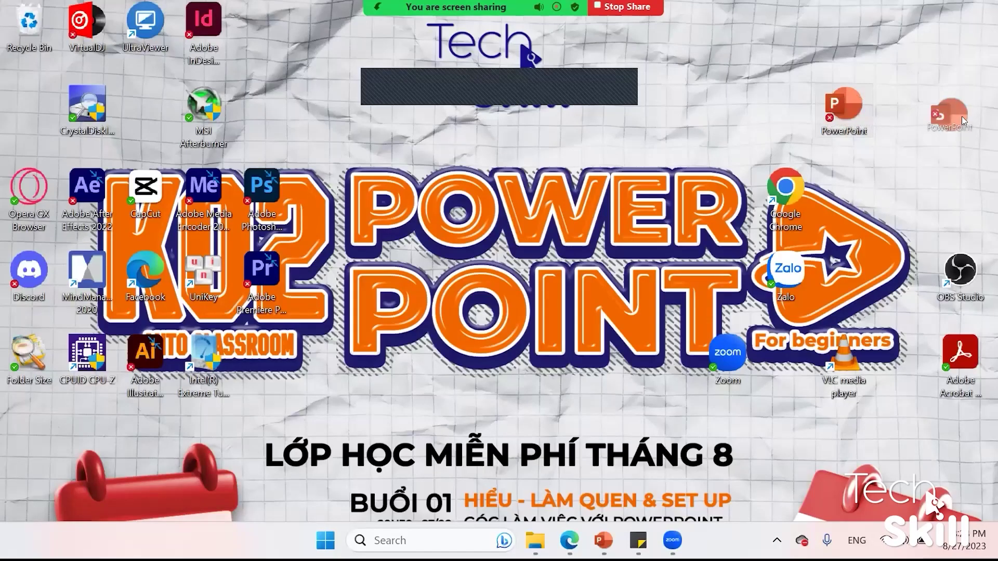
right_click(968, 117)
left_click(728, 147)
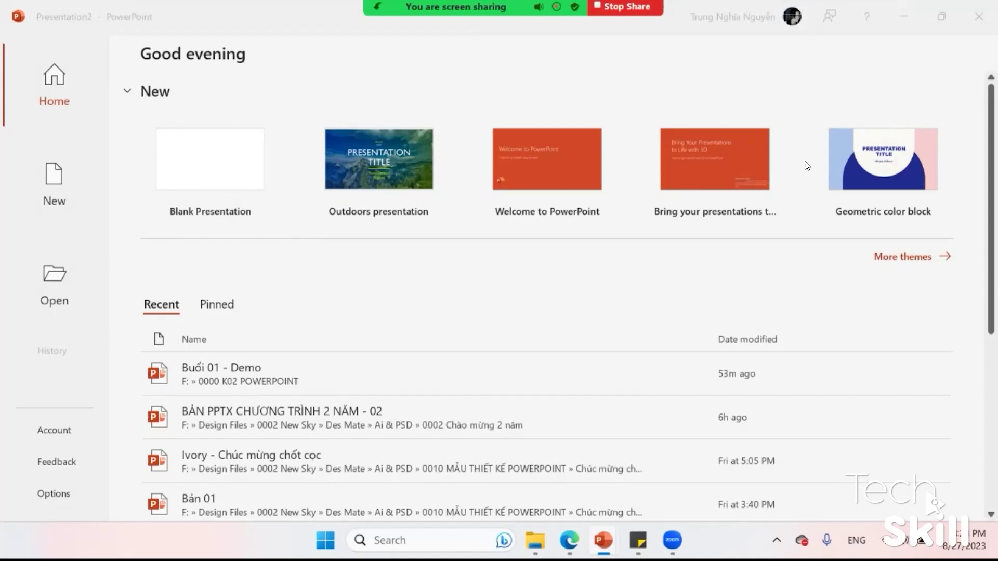
left_click(416, 258)
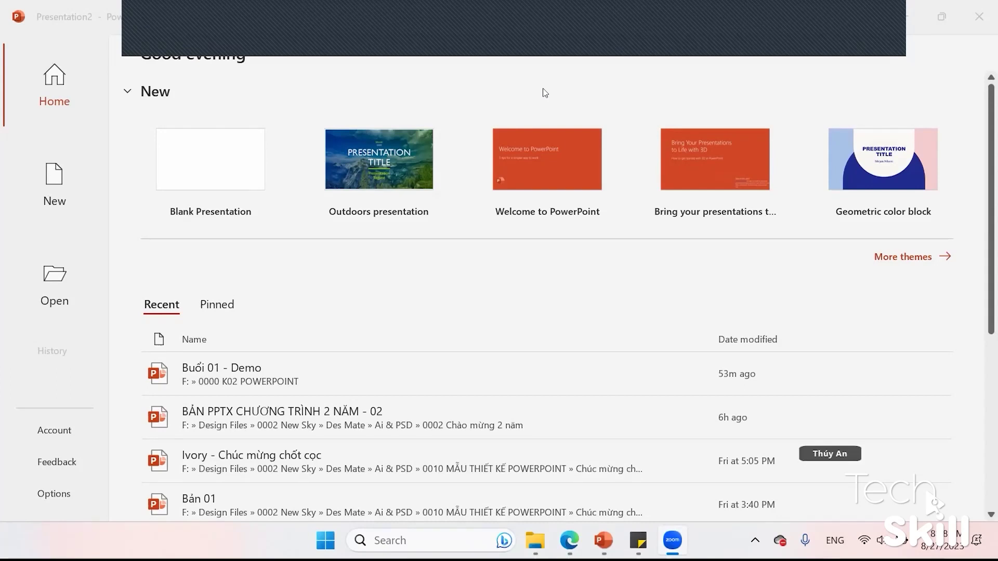
Preview the Welcome to PowerPoint template, dismiss it, close PowerPoint, and open Windows Search
left_click(547, 217)
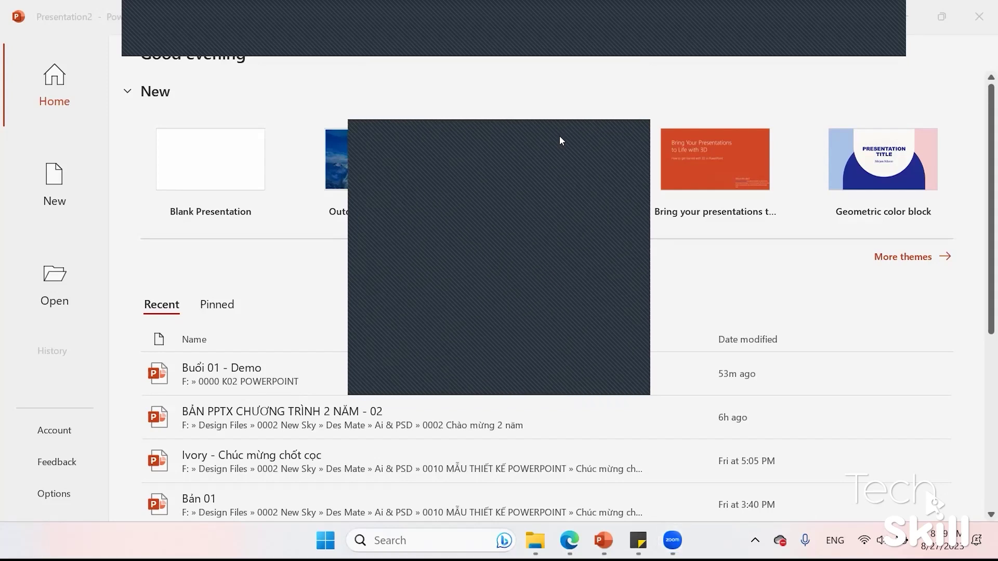
key("Escape")
left_click(56, 75)
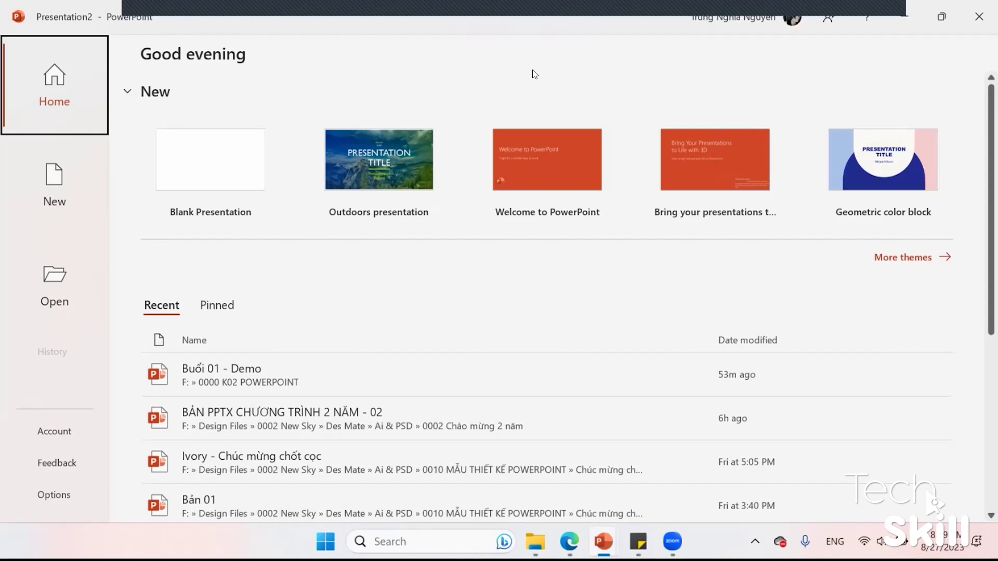
left_click(979, 16)
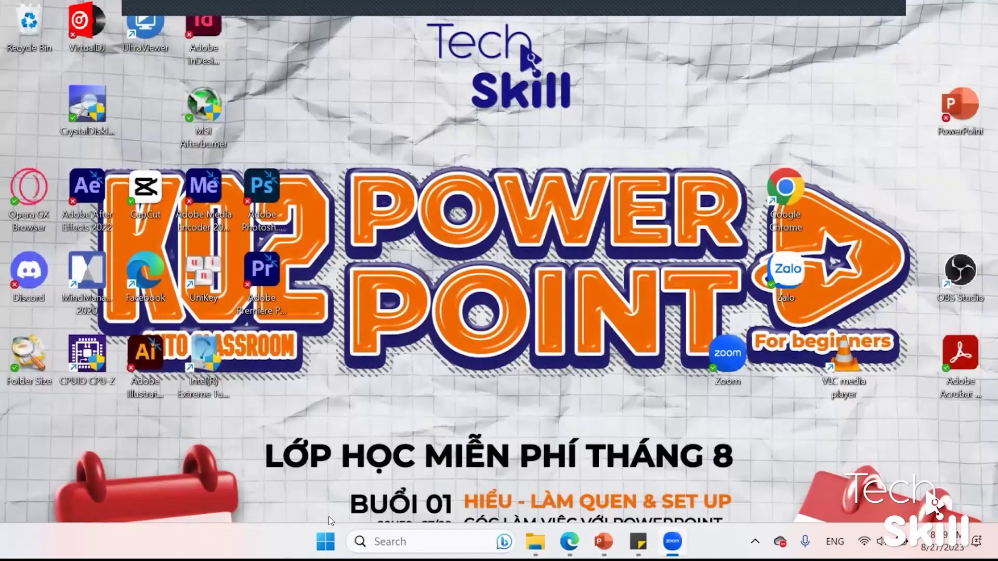
left_click(390, 542)
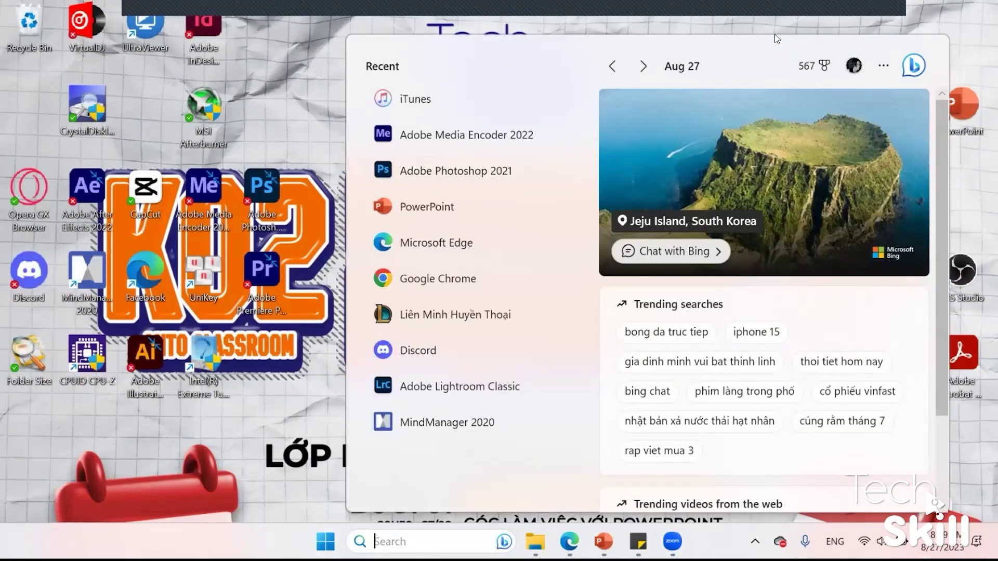
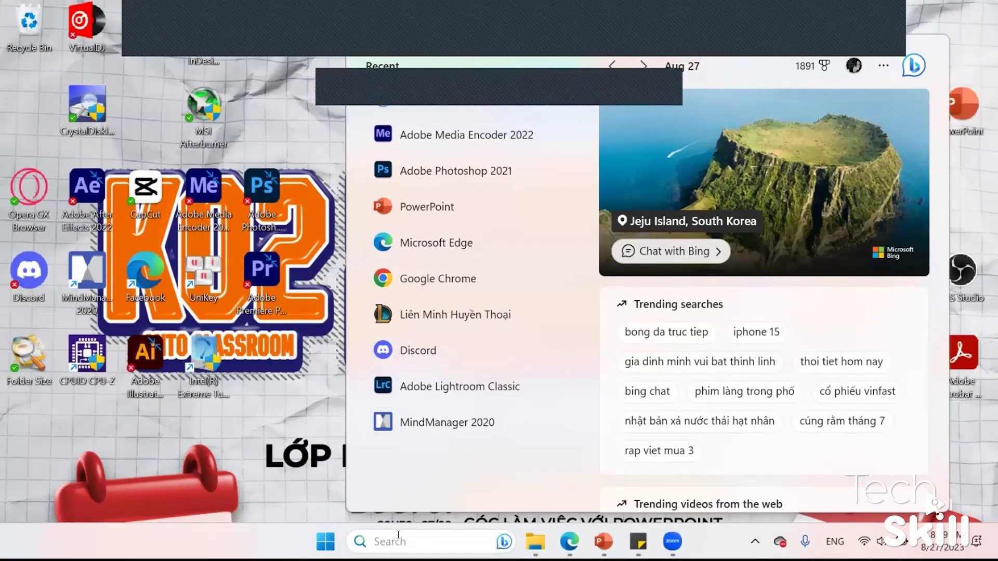
Open Settings from Start and search 'add' to reach the Installed apps page via Add or remove programs
type("a")
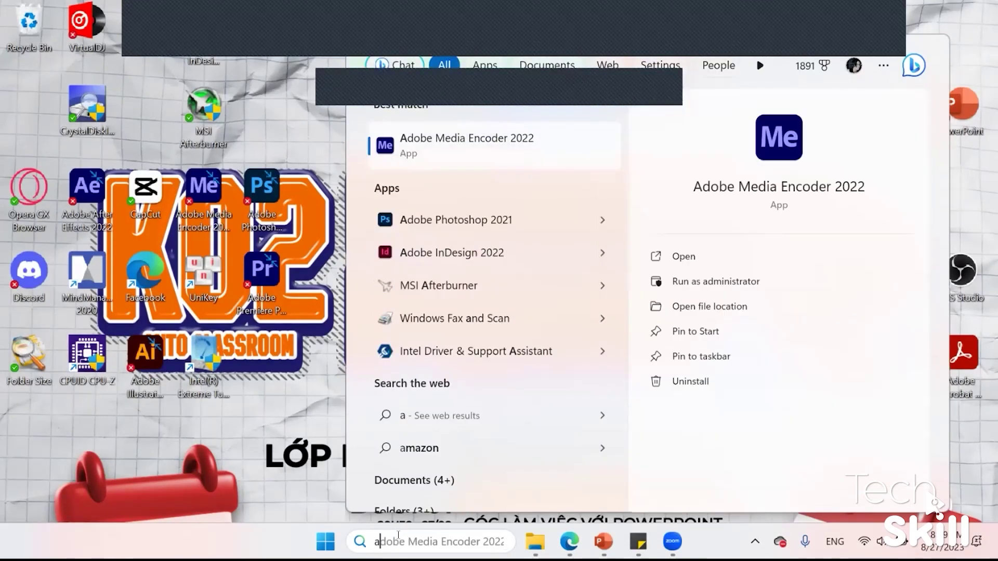
type("pp")
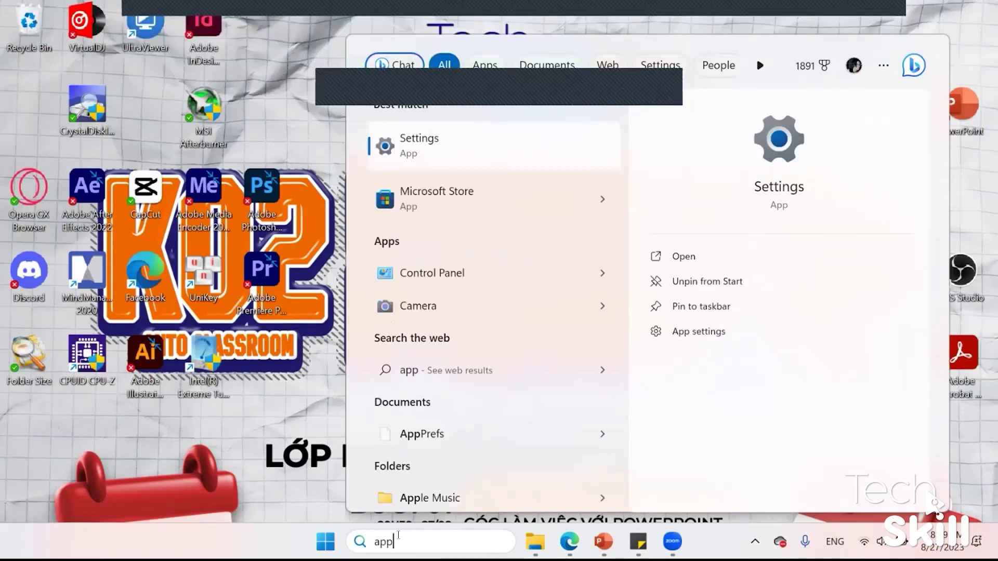
key("Return")
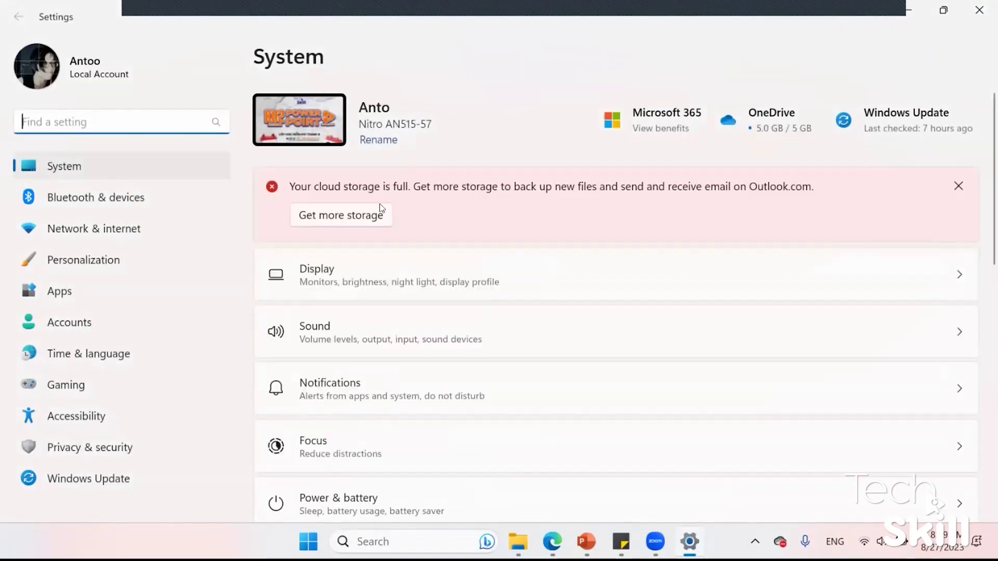
scroll(381, 243, "down", 4)
scroll(399, 245, "up", 4)
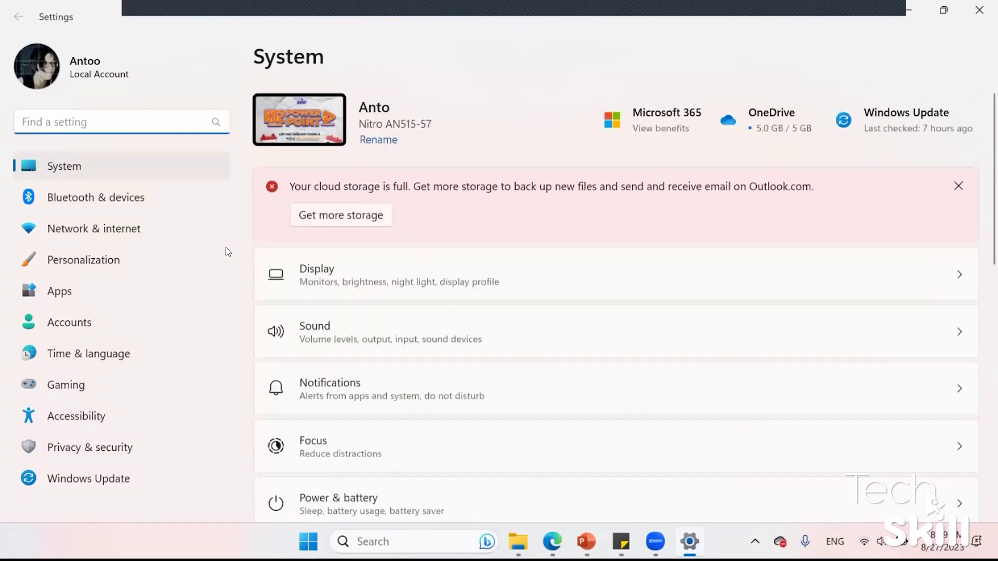
type("add")
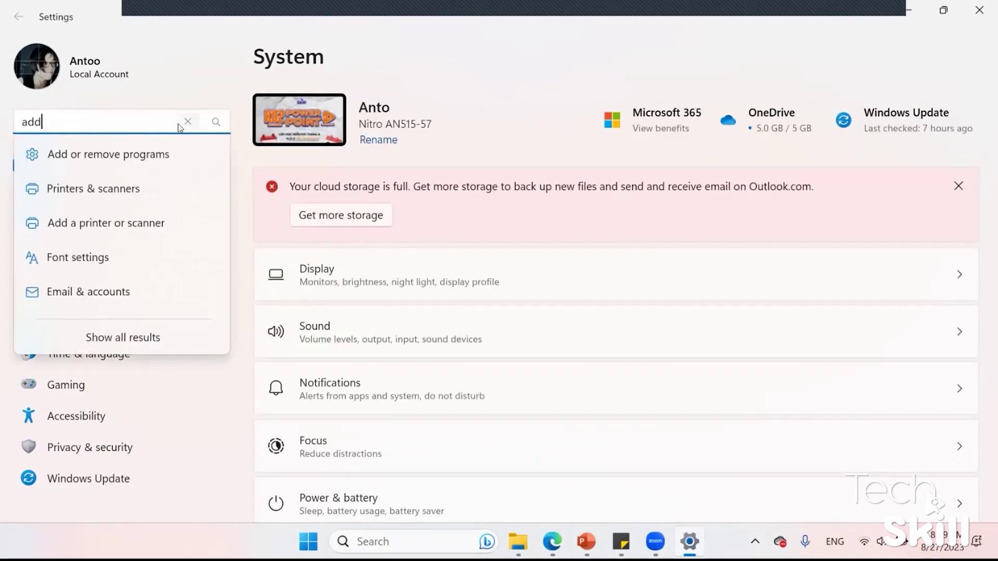
left_click(184, 154)
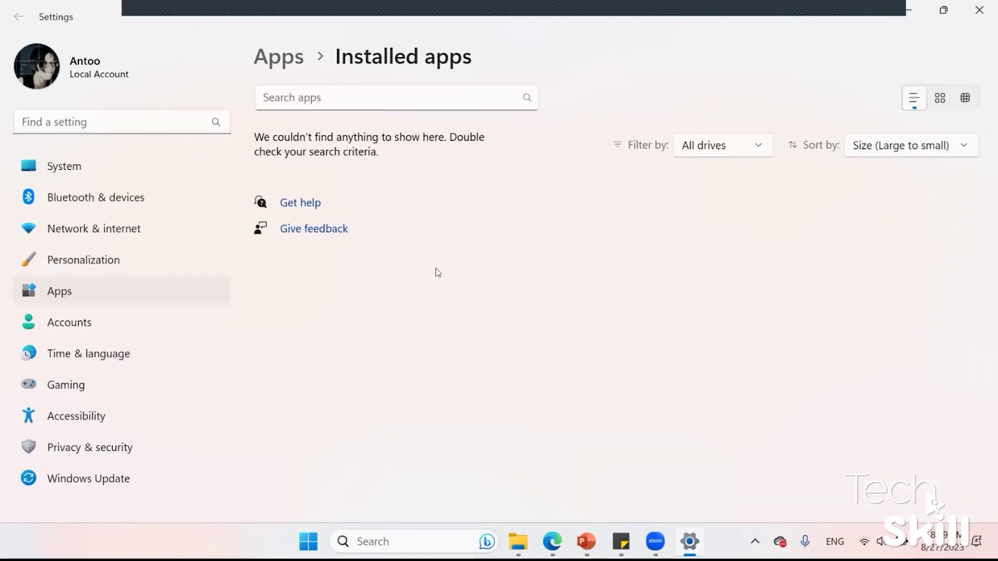
Open Control Panel and set View by to Small icons
left_click(415, 535)
type("control")
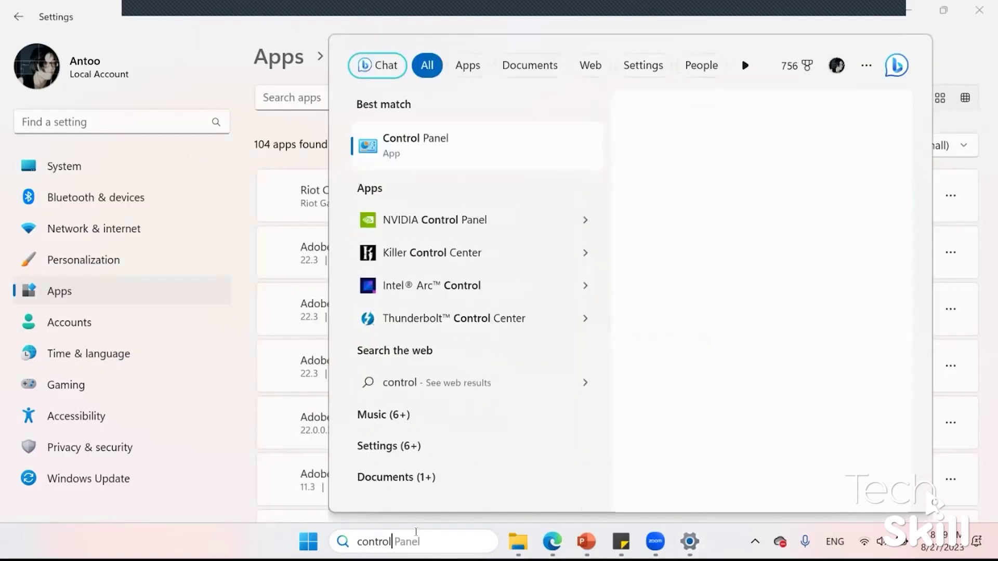
key("Return")
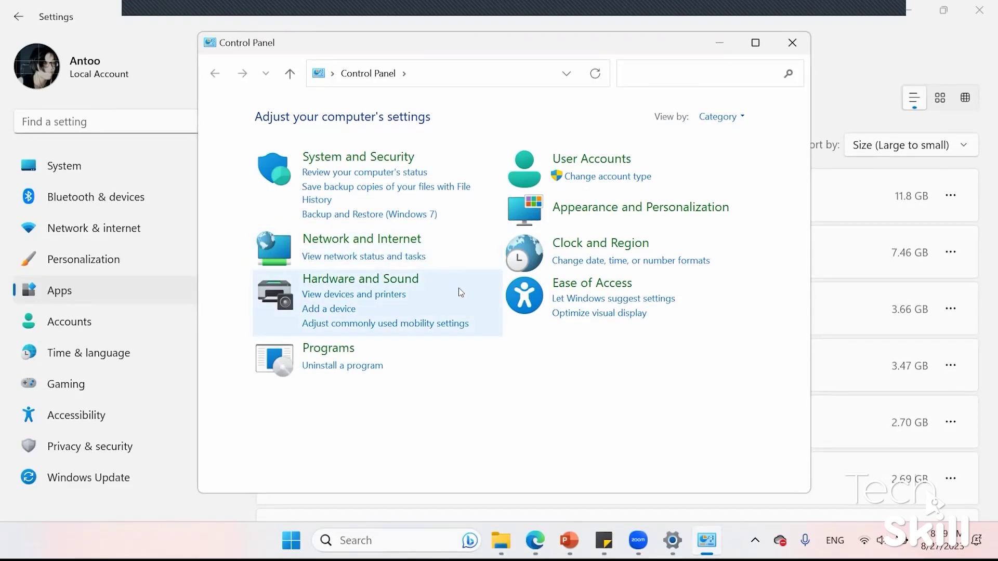
left_click(718, 116)
left_click(725, 181)
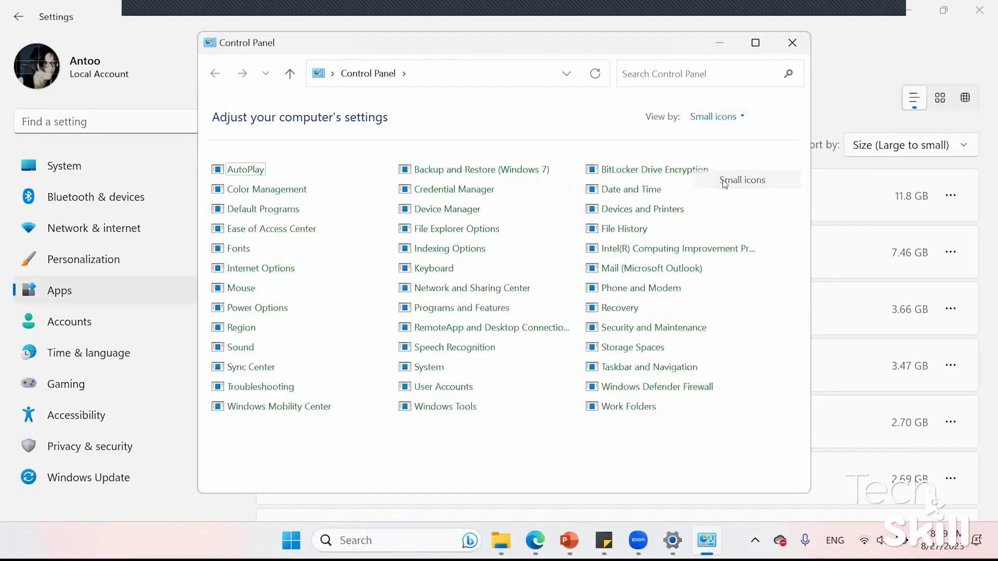
In Programs and Features, select Microsoft Office Professional Plus 2021 (16.0.16626.20170), then return to PowerPoint
left_click(497, 311)
scroll(499, 327, "down", 10)
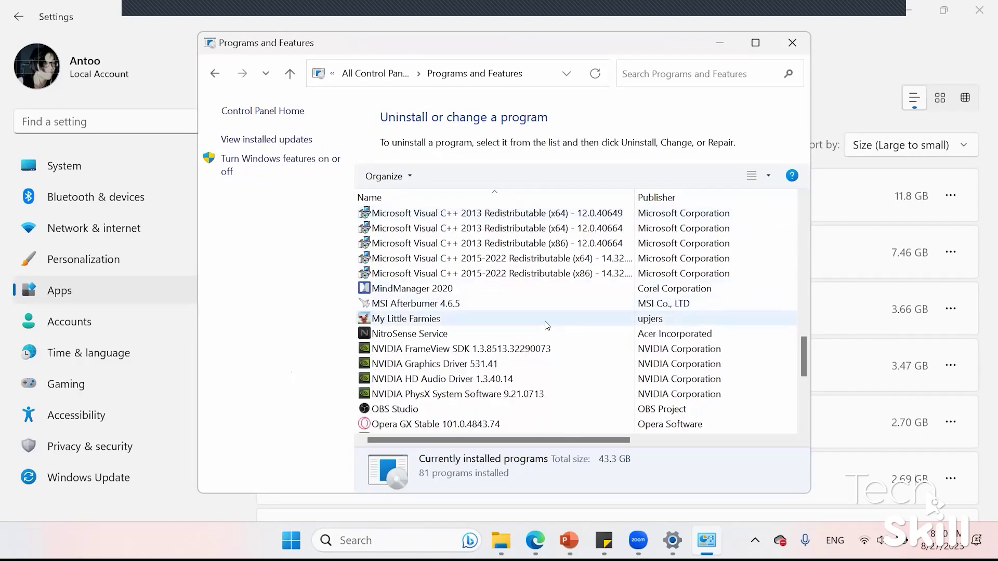
scroll(539, 304, "down", 6)
scroll(538, 304, "up", 5)
scroll(539, 304, "up", 2)
scroll(539, 304, "up", 6)
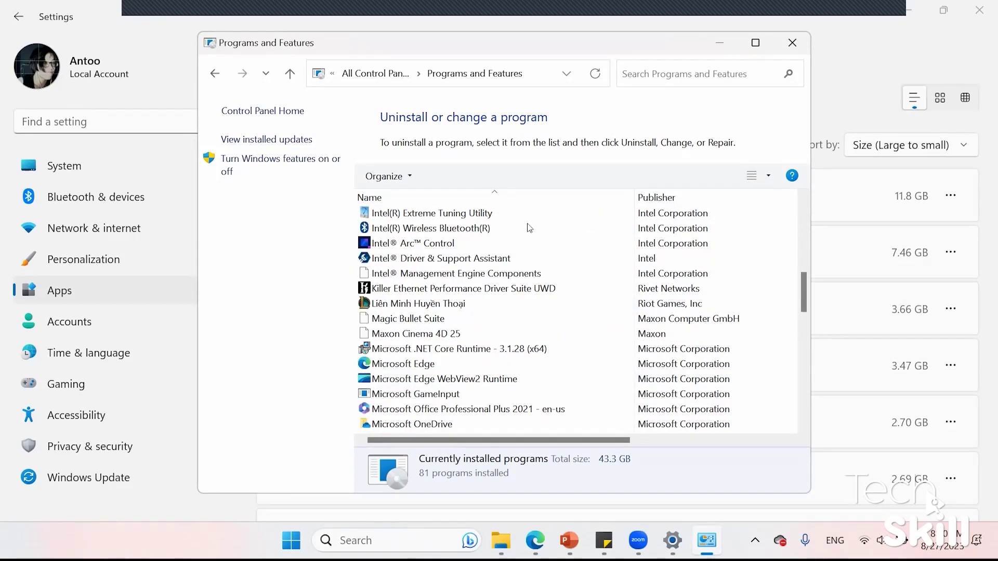
scroll(458, 323, "down", 2)
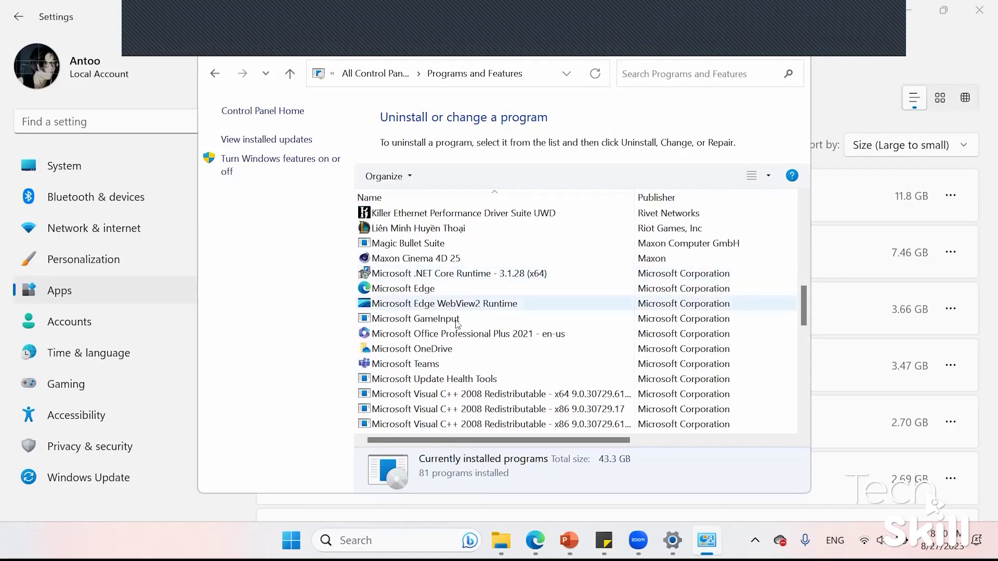
left_click(474, 335)
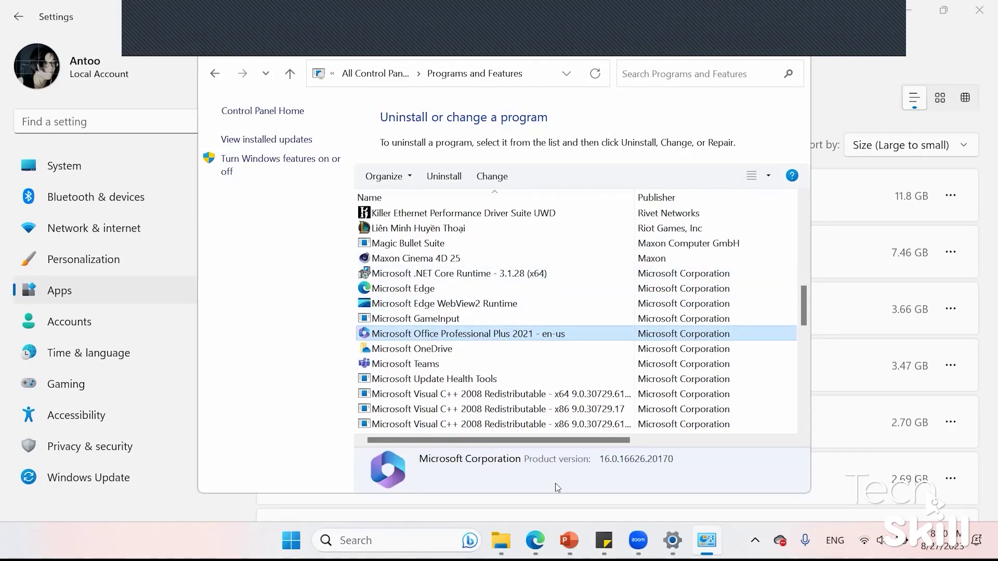
left_click(564, 541)
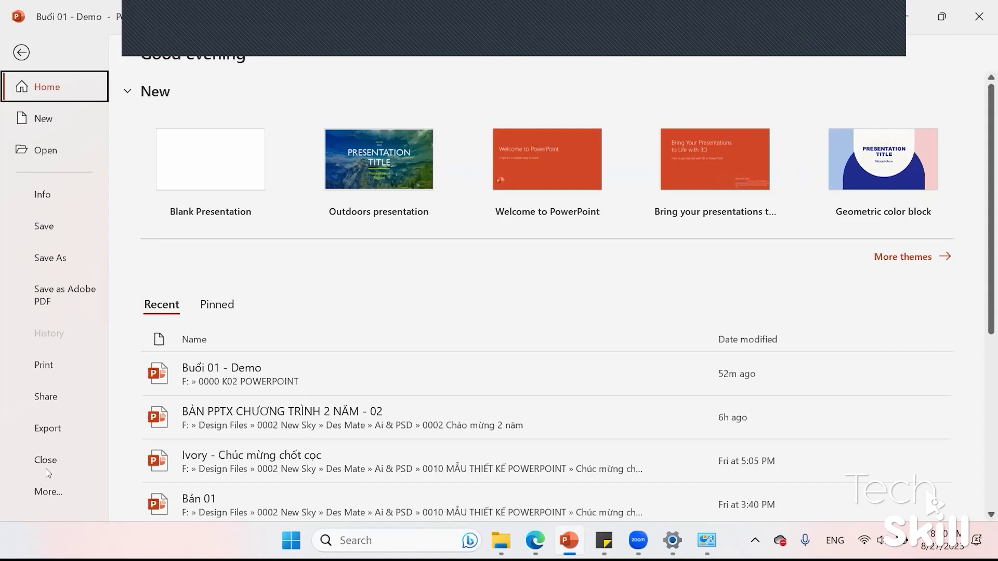
Show the Account page listing Office Professional Plus 2021, Version 2307
left_click(48, 492)
left_click(144, 423)
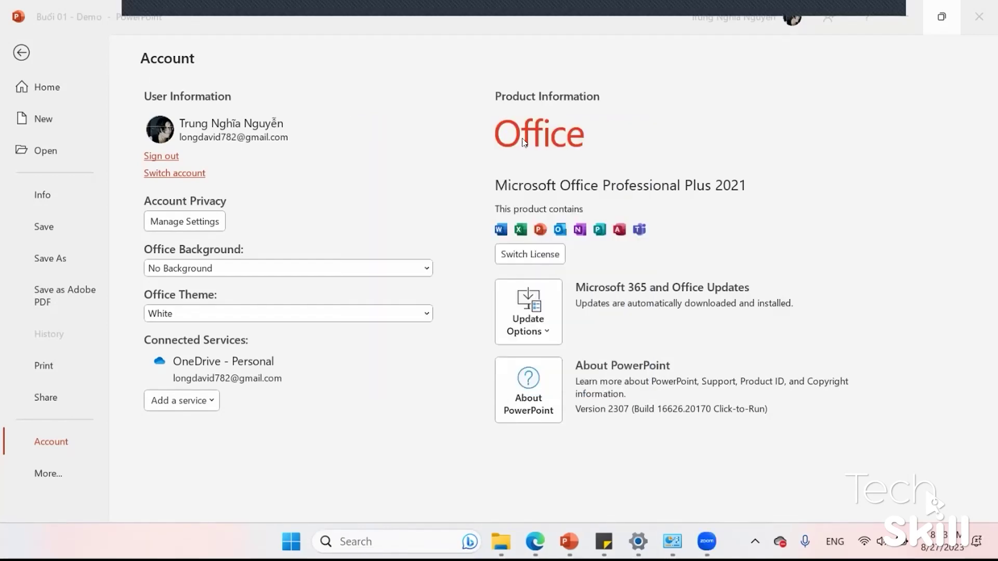
Leave Backstage and browse the All Animated Models collection in Online 3D Models
left_click(47, 89)
left_click(21, 53)
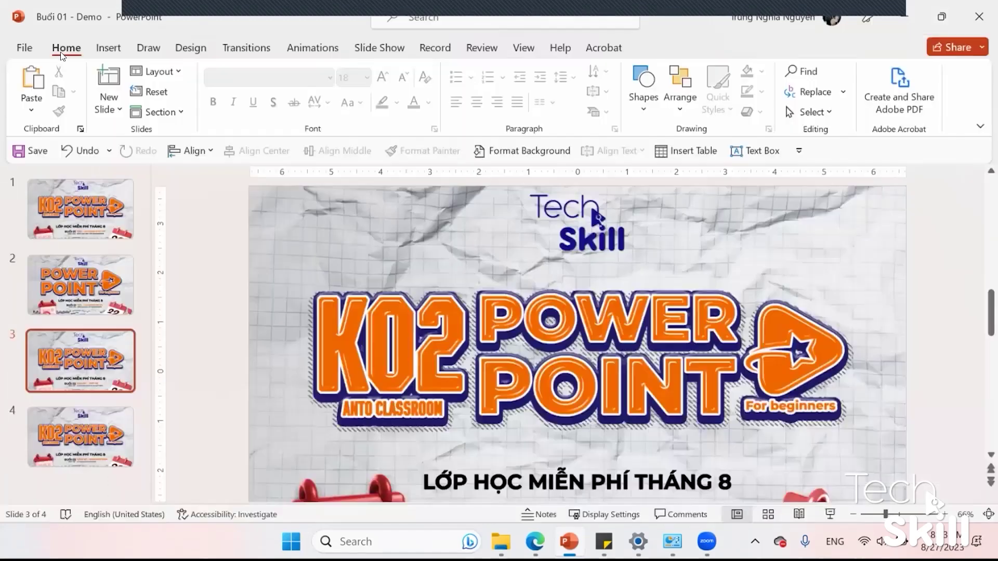
left_click(108, 48)
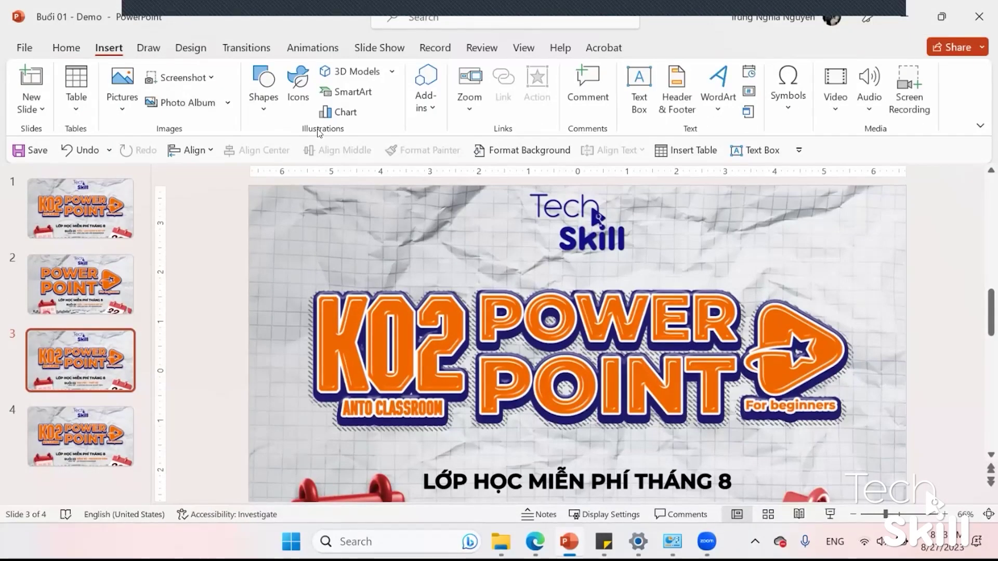
left_click(373, 72)
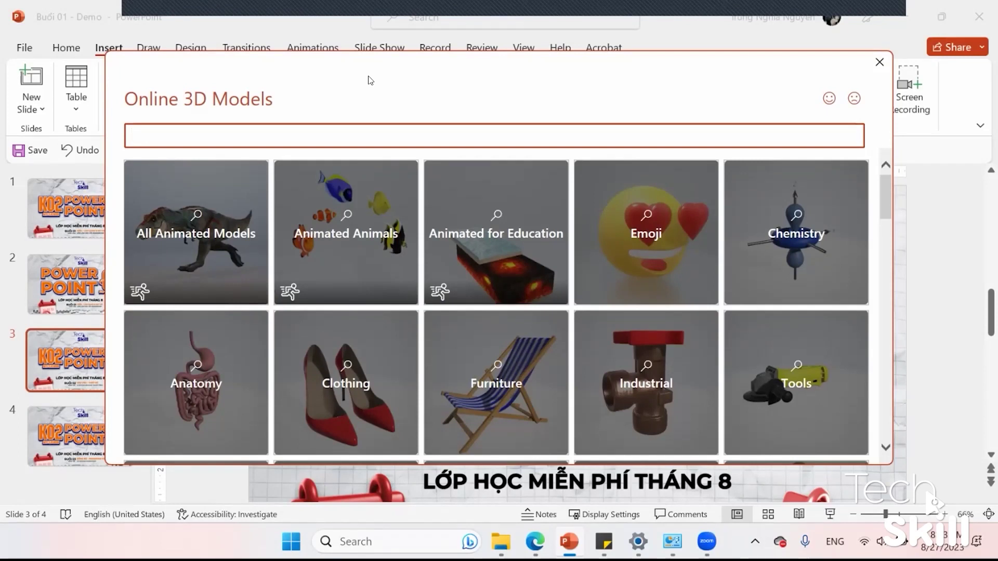
mouse_move(345, 232)
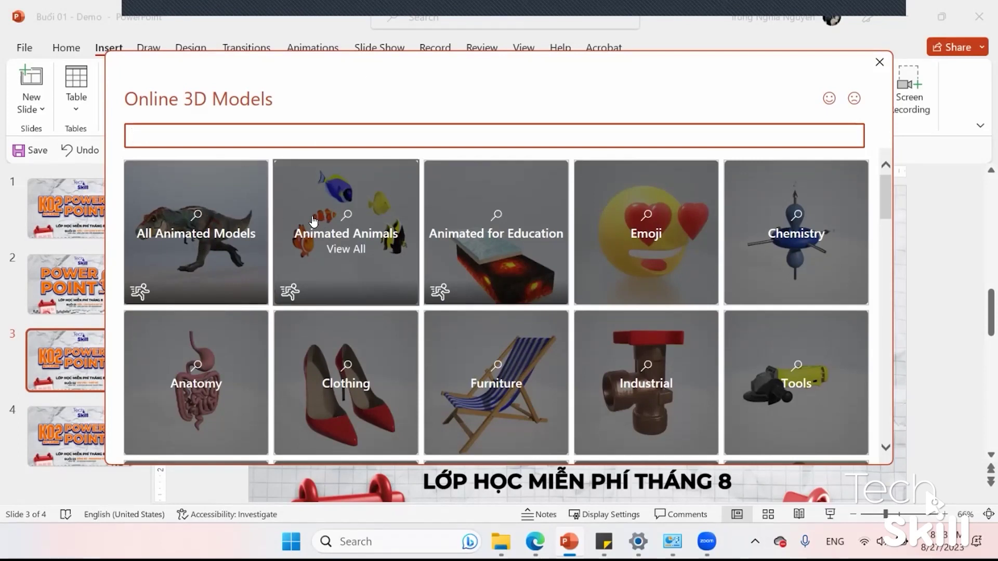
left_click(214, 217)
scroll(499, 260, "down", 1)
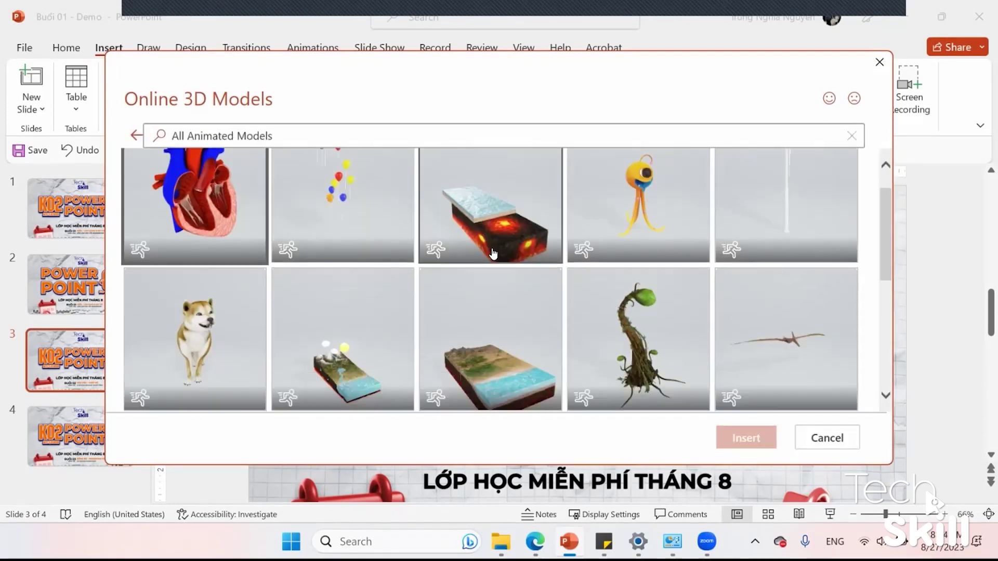
scroll(499, 260, "down", 4)
scroll(499, 260, "up", 5)
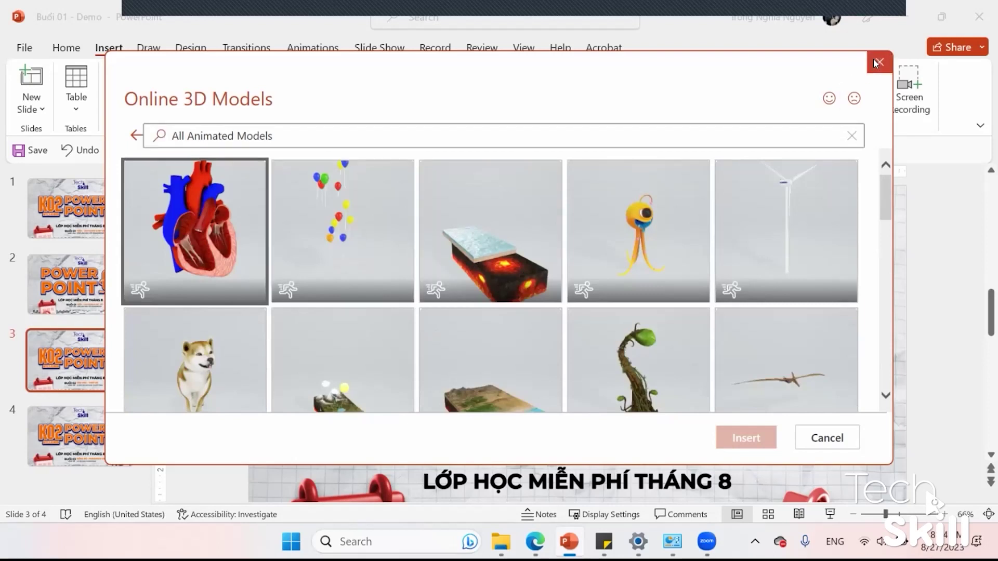
left_click(880, 63)
Add a blank slide 5 after slide 4 and insert the animated heart model
left_click(92, 433)
key("Return")
left_click(364, 73)
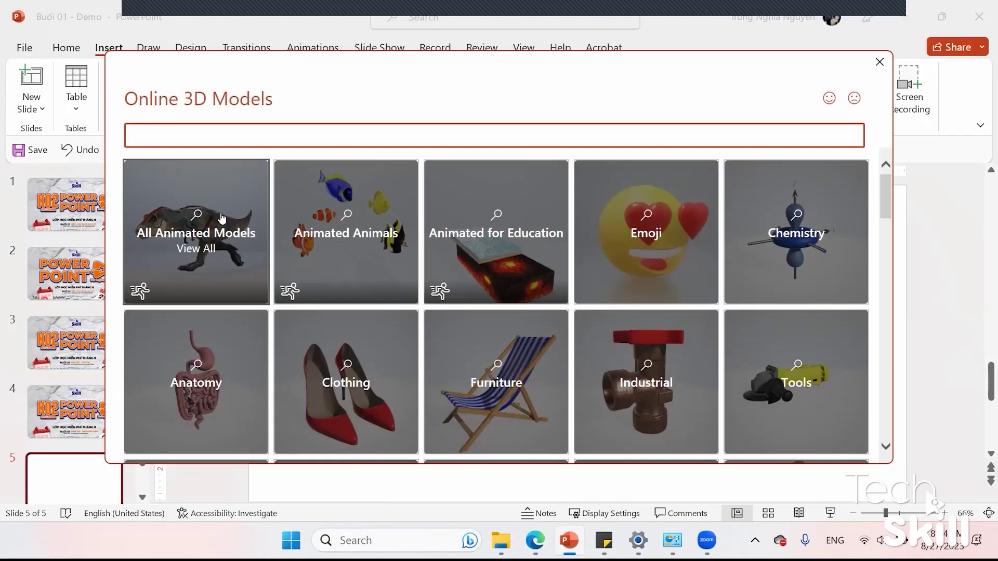
left_click(224, 217)
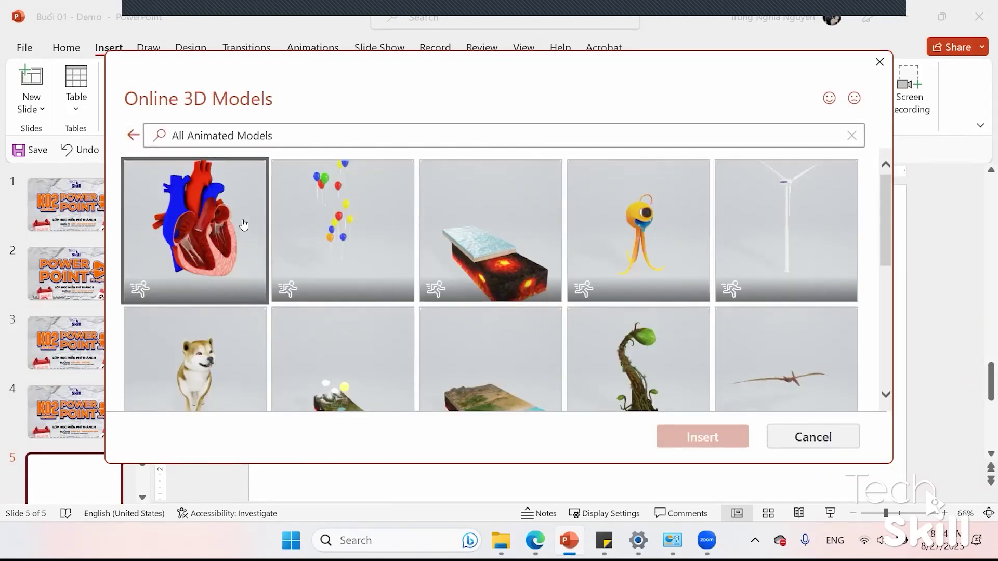
left_click(230, 222)
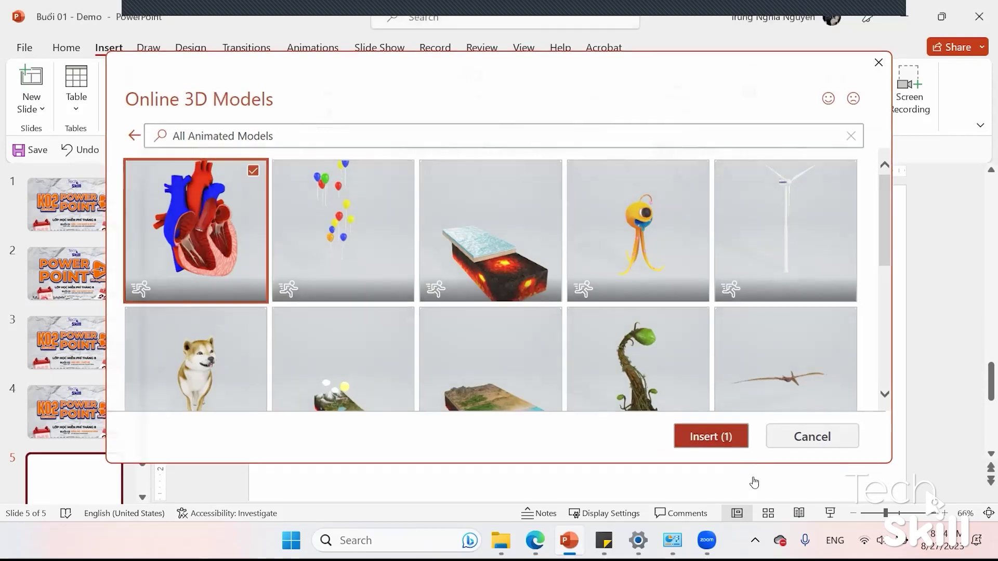
left_click(703, 437)
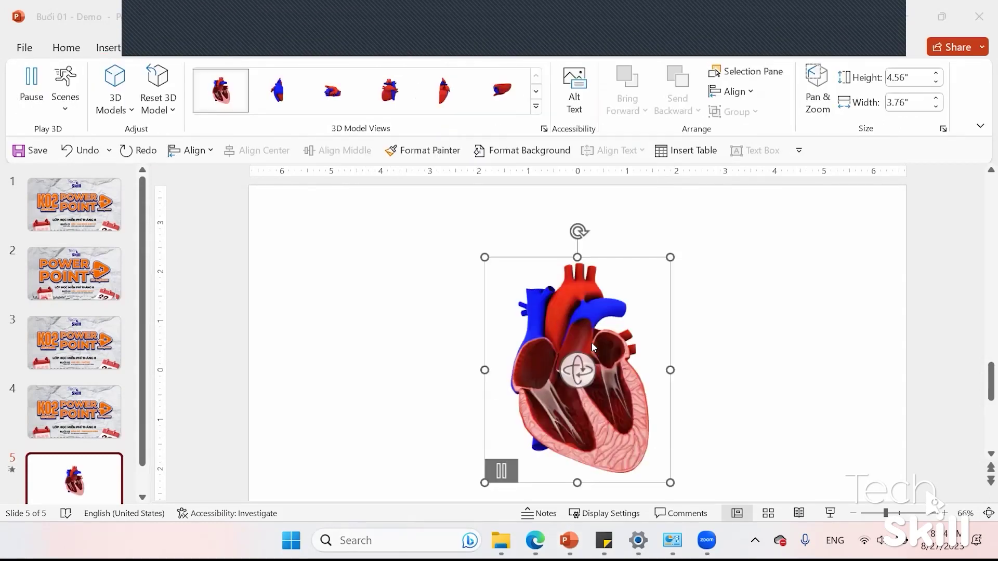
Preview the heart's rotation animation and collapse the ribbon to enlarge the slide area
left_click(415, 400)
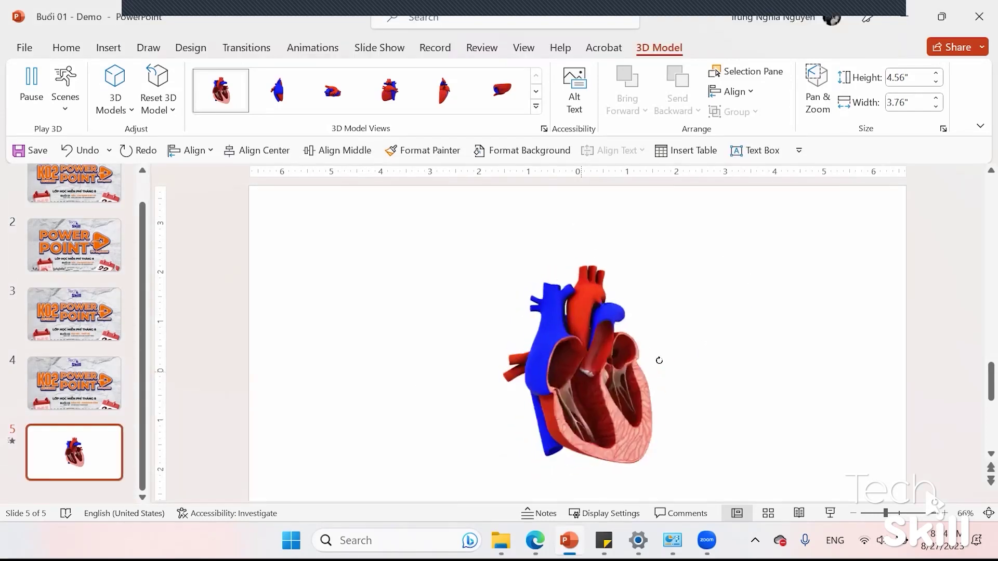
left_click(656, 356)
left_click(66, 47)
left_click(67, 47)
left_click(761, 366)
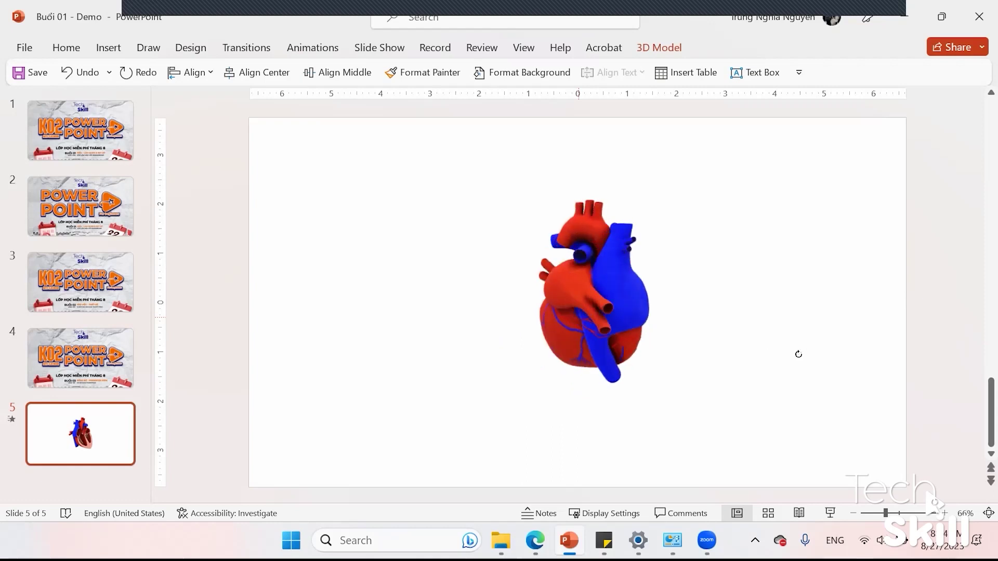
left_click(575, 410)
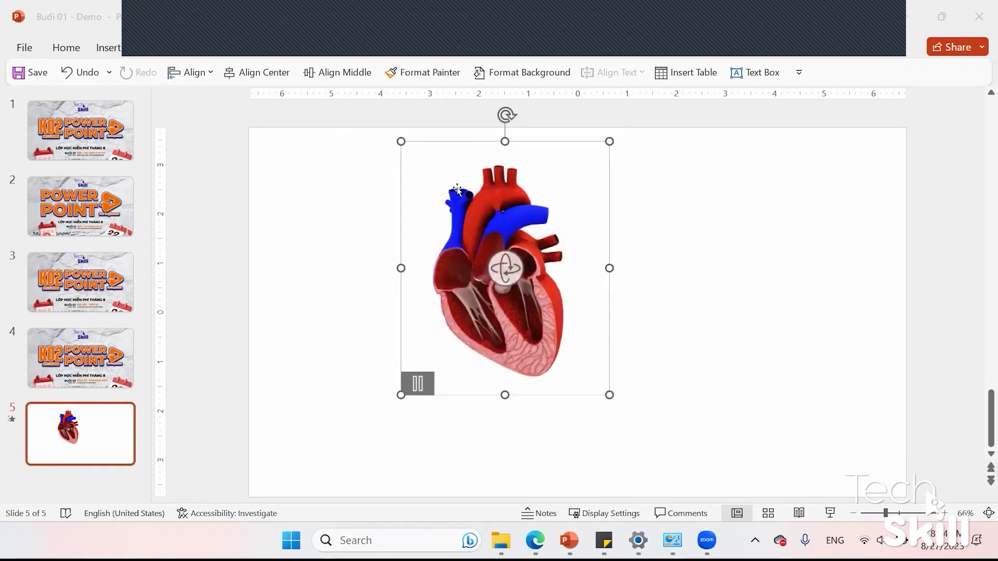
left_click(109, 47)
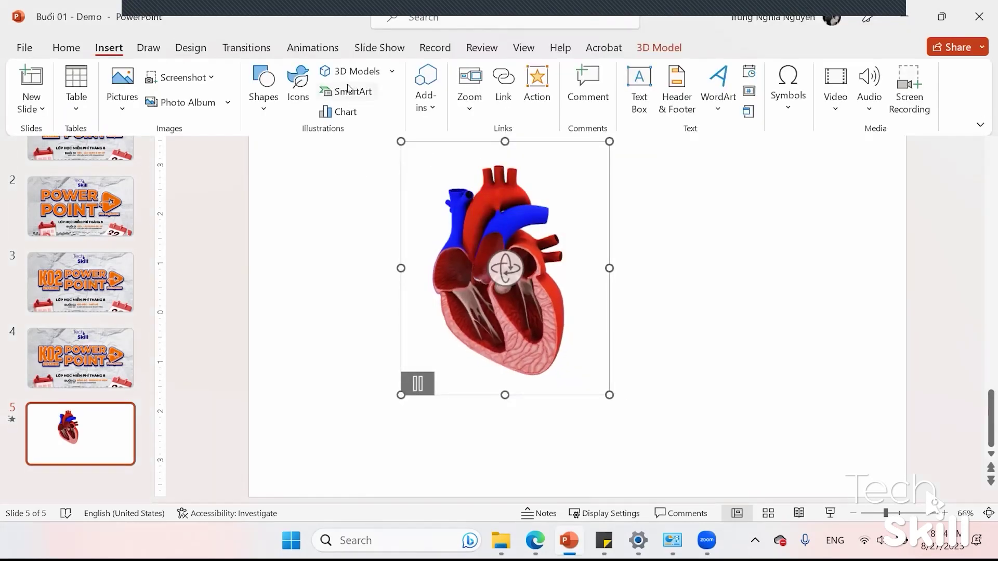
Insert the yellow-and-grey robot from the Stock Images Illustrations onto slide 5
left_click(298, 83)
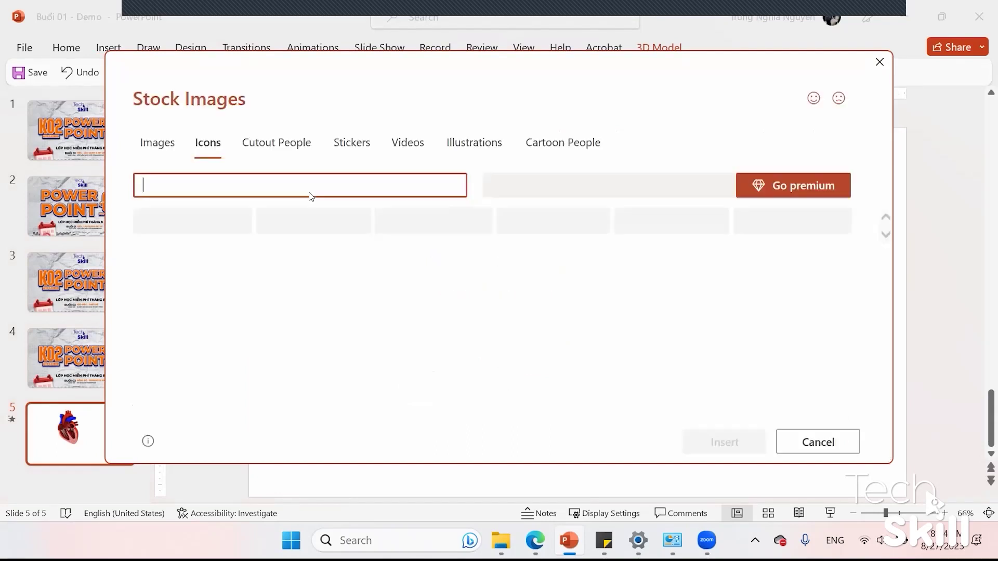
left_click(474, 151)
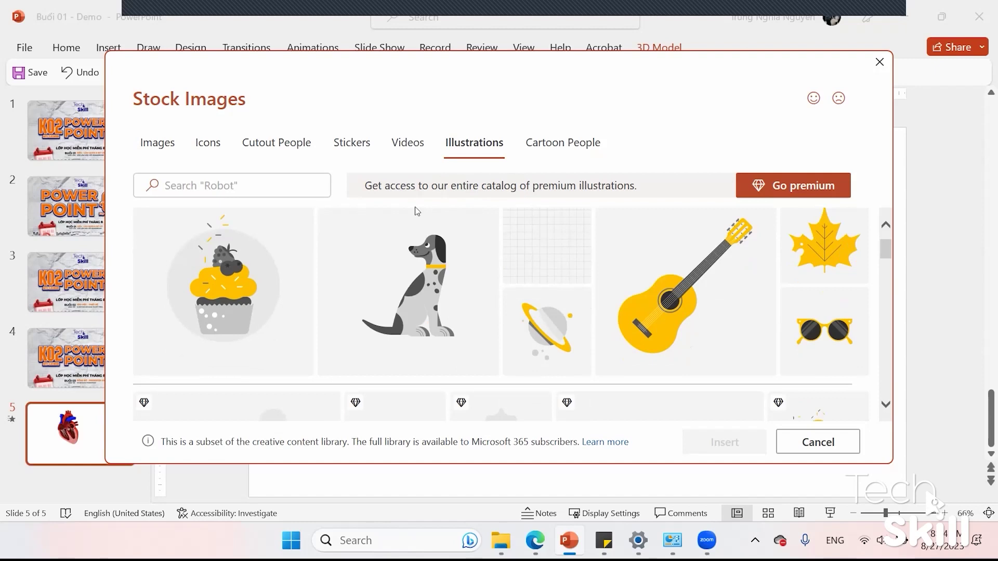
left_click(732, 284)
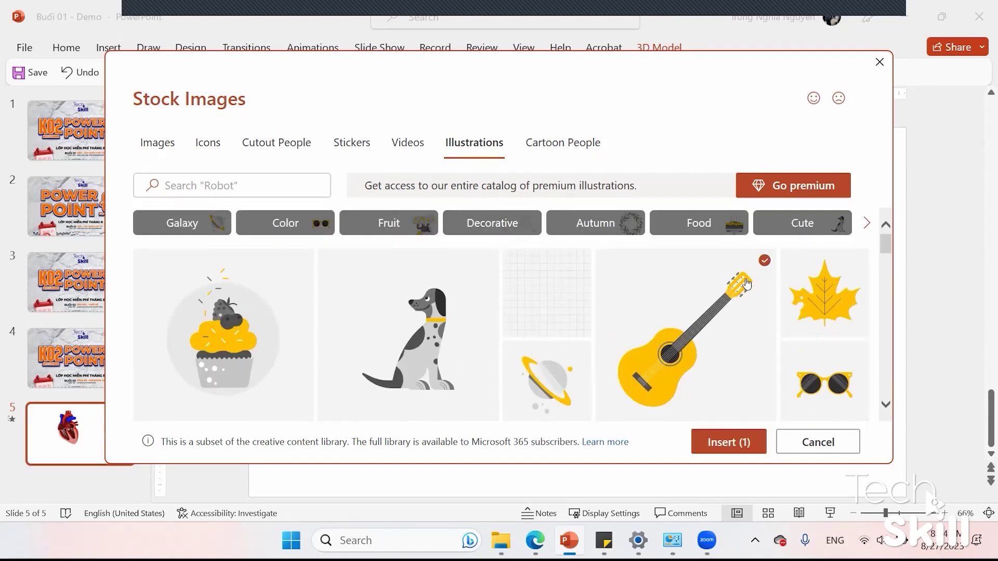
left_click(728, 283)
scroll(592, 281, "down", 3)
scroll(624, 260, "down", 3)
scroll(654, 234, "down", 3)
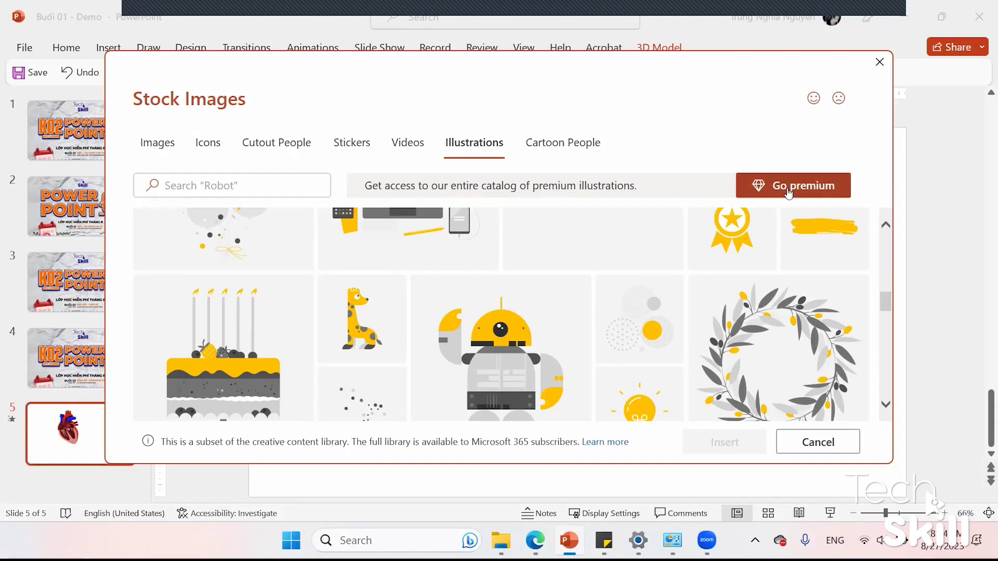
scroll(552, 246, "up", 3)
scroll(559, 245, "up", 3)
scroll(569, 244, "up", 3)
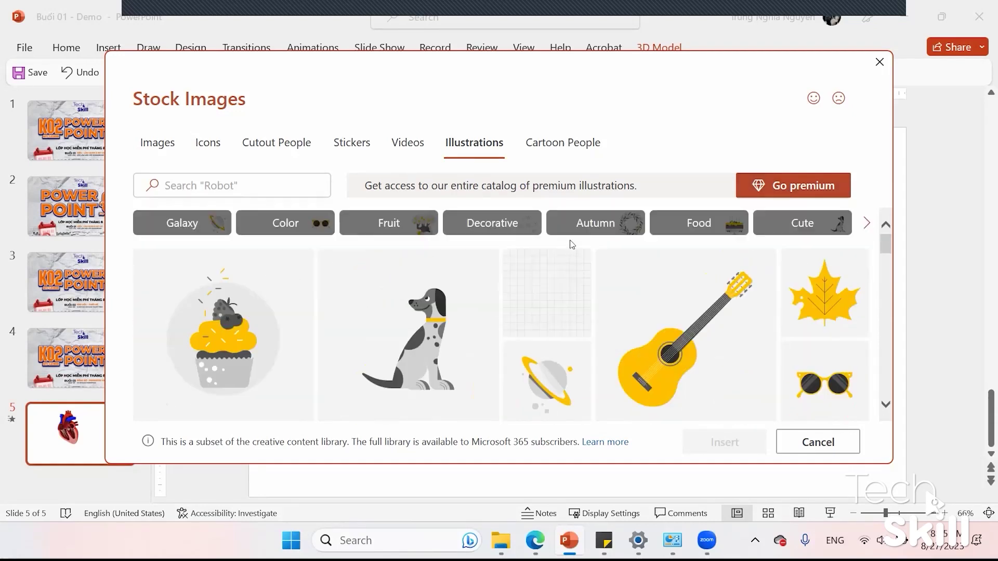
scroll(655, 304, "down", 3)
scroll(712, 322, "down", 3)
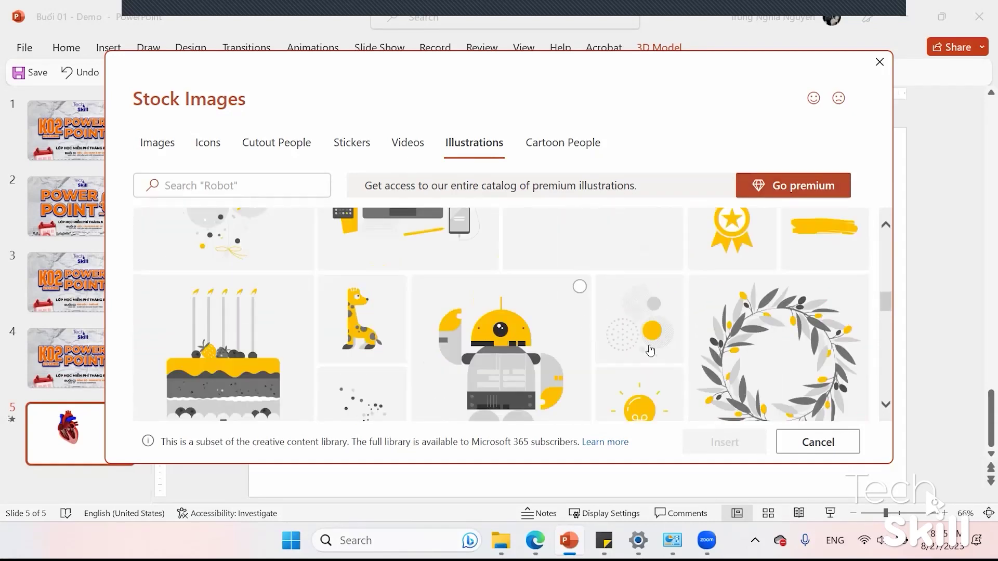
left_click(560, 307)
scroll(485, 285, "up", 3)
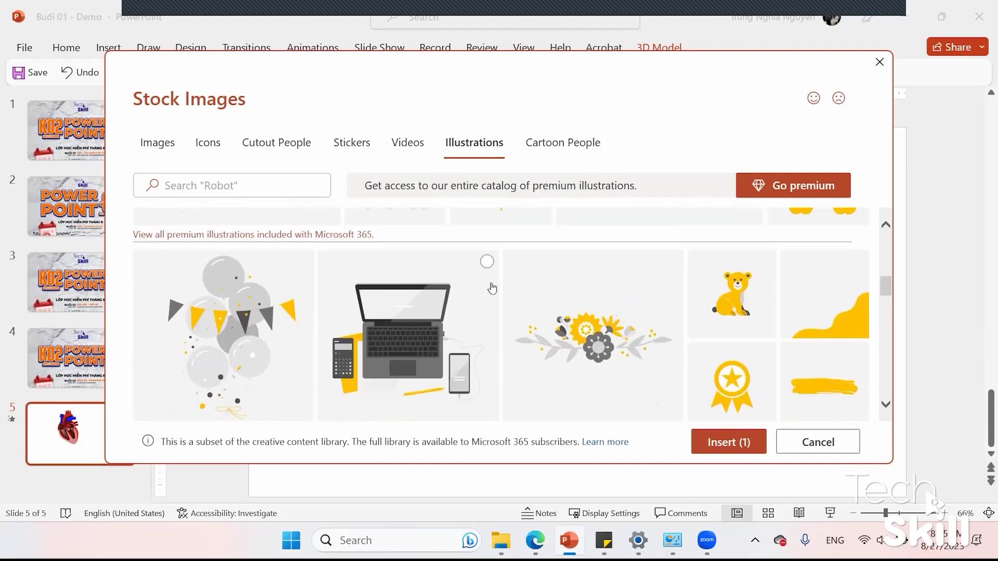
scroll(493, 288, "down", 3)
left_click(729, 442)
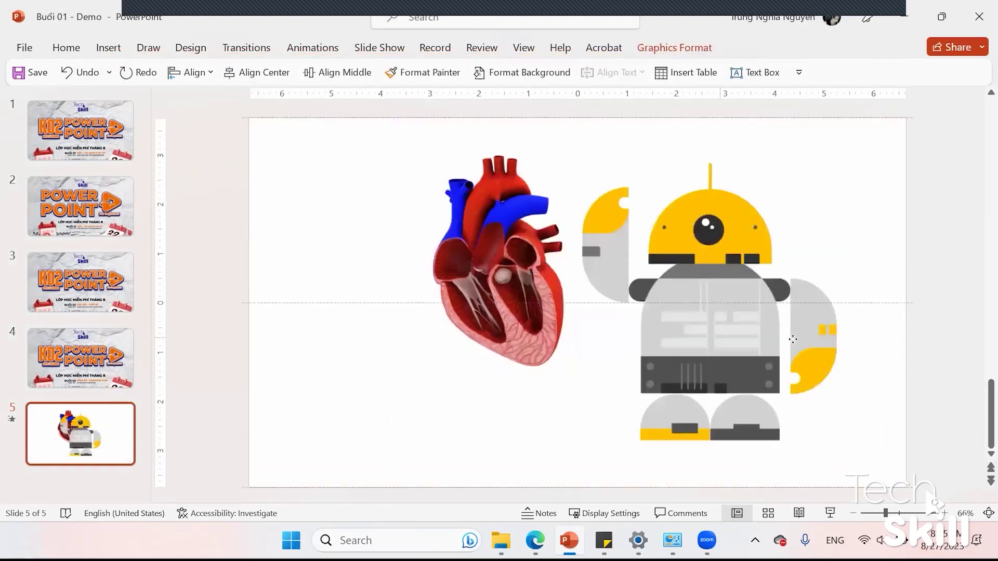
Delete the 3D heart and move the robot to the left side of the slide
left_click_drag(793, 339, 822, 335)
left_click(462, 318)
key("Delete")
left_click_drag(766, 264, 345, 264)
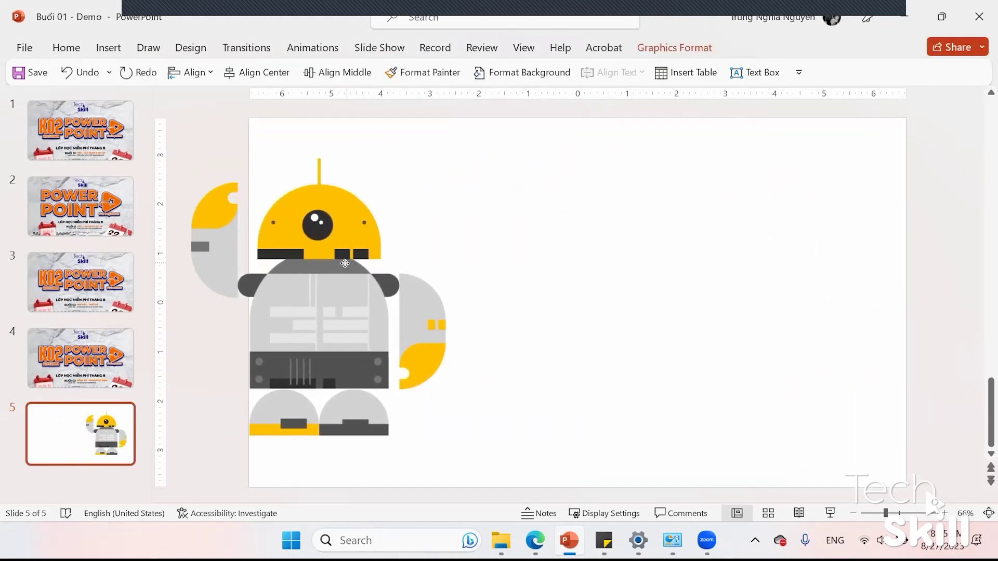
left_click_drag(345, 264, 409, 273)
Start inserting a picture from this device, then cancel the file picker
left_click(108, 47)
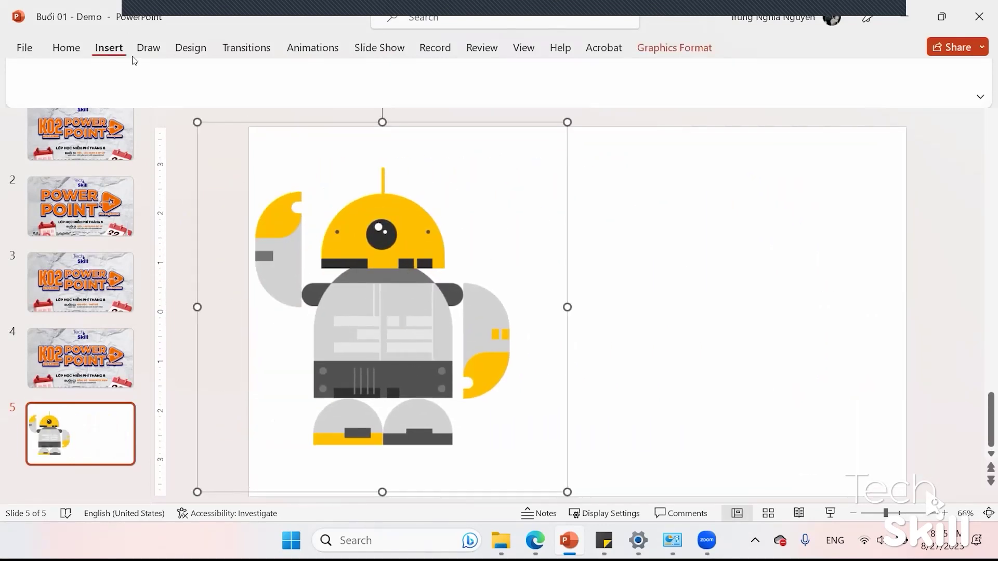
left_click(123, 83)
left_click(146, 157)
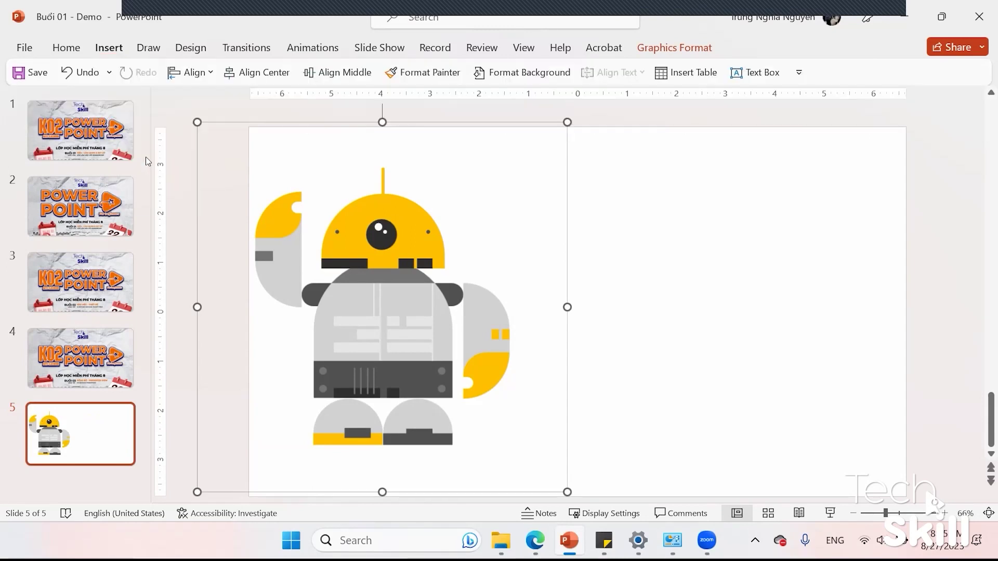
left_click(916, 494)
left_click(109, 47)
Browse the Animals category in Online Pictures without inserting, then delete the robot illustration
left_click(123, 85)
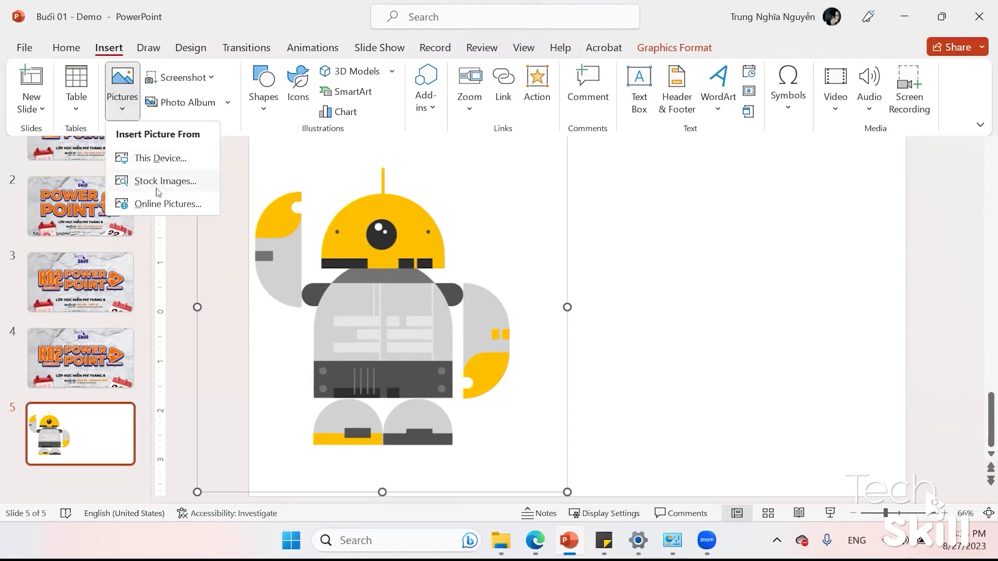
left_click(174, 203)
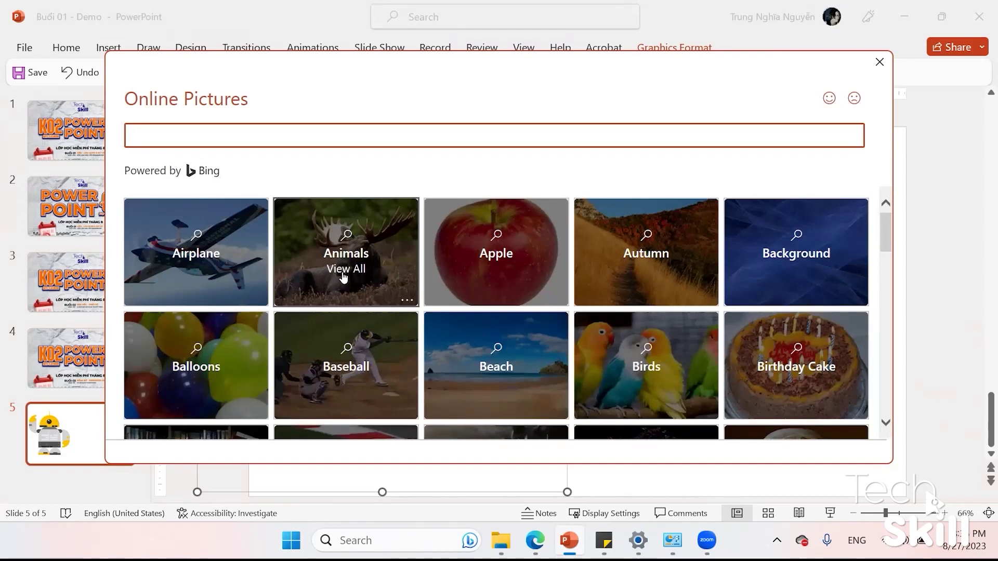
left_click(344, 274)
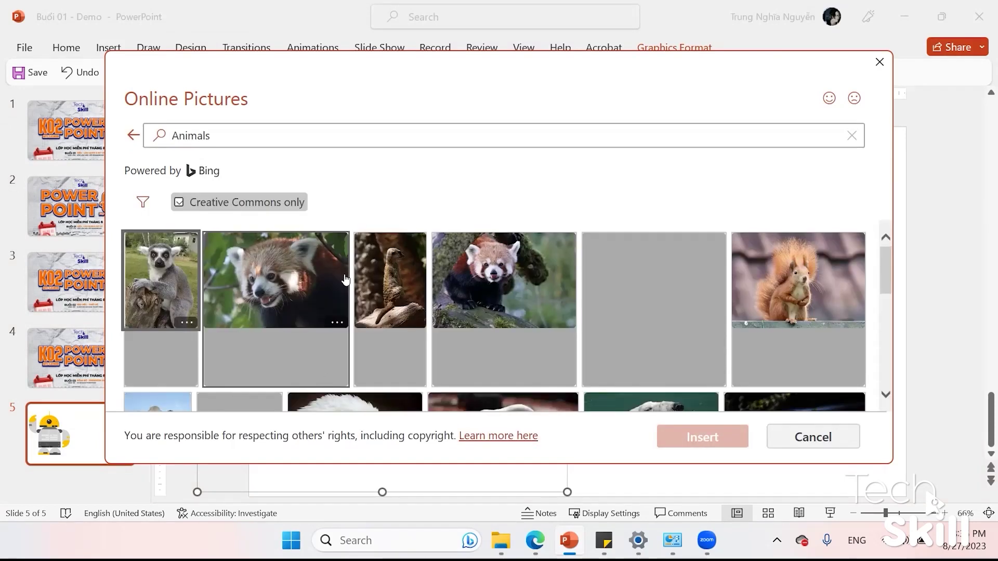
mouse_move(504, 279)
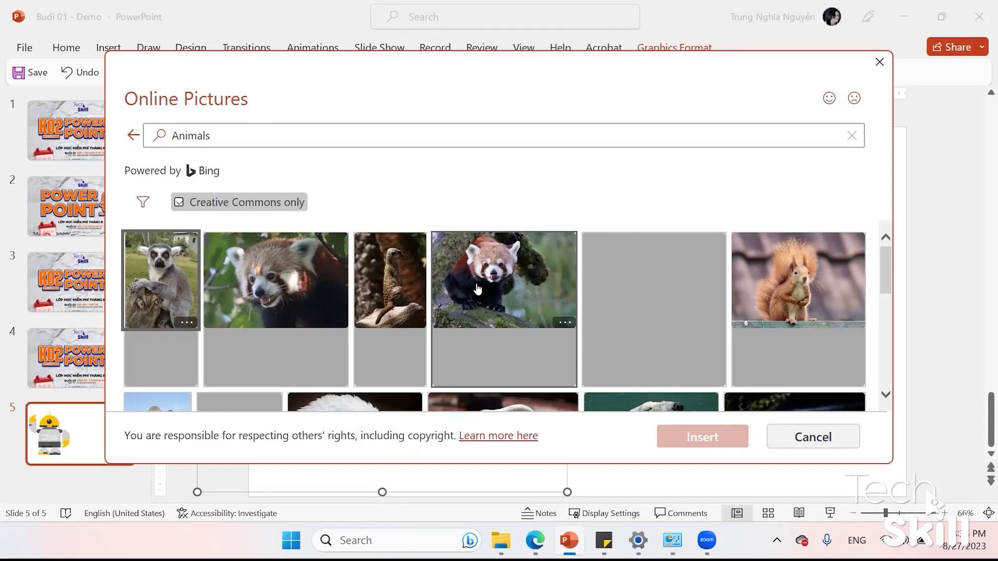
scroll(478, 289, "down", 3)
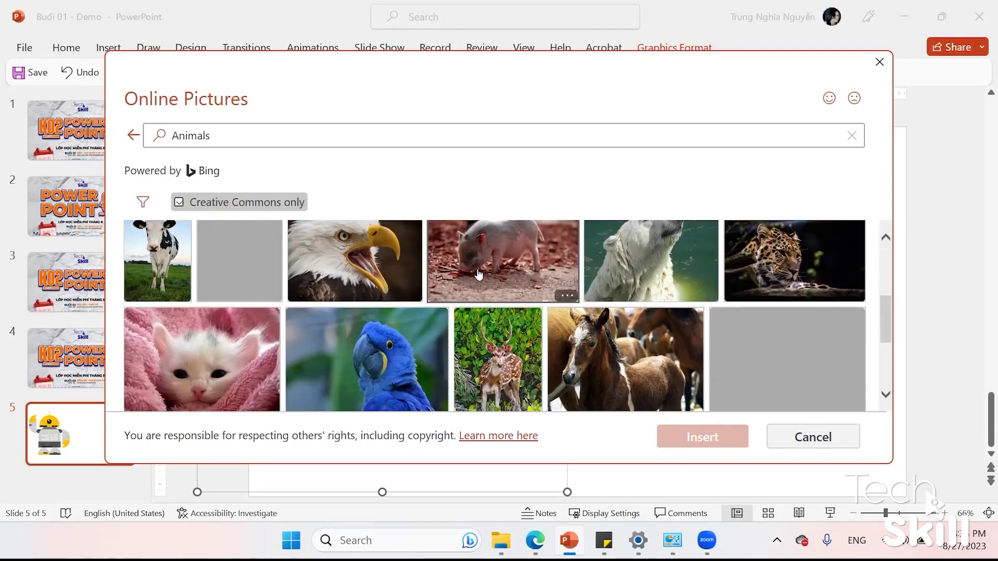
scroll(478, 275, "down", 3)
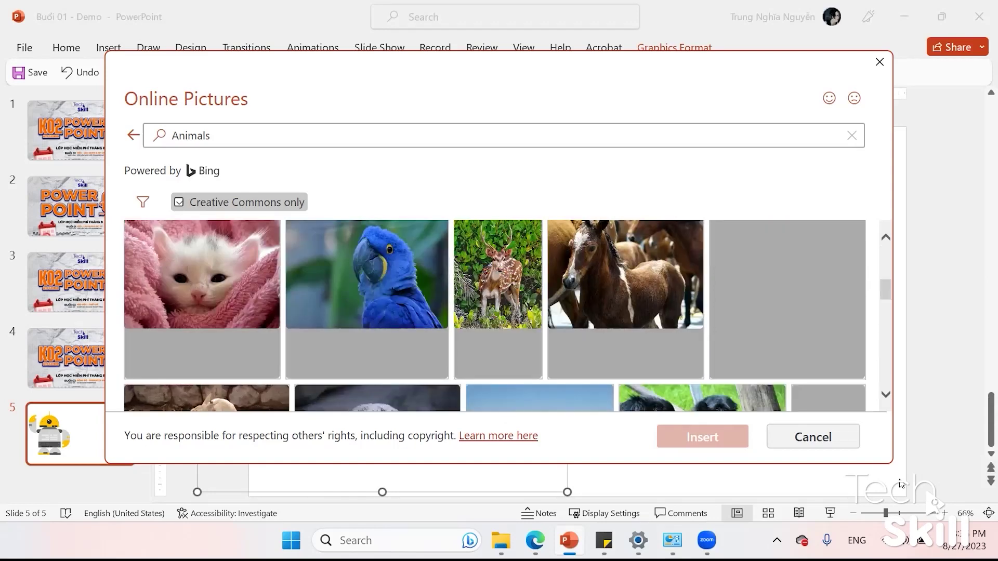
left_click(813, 437)
key("Delete")
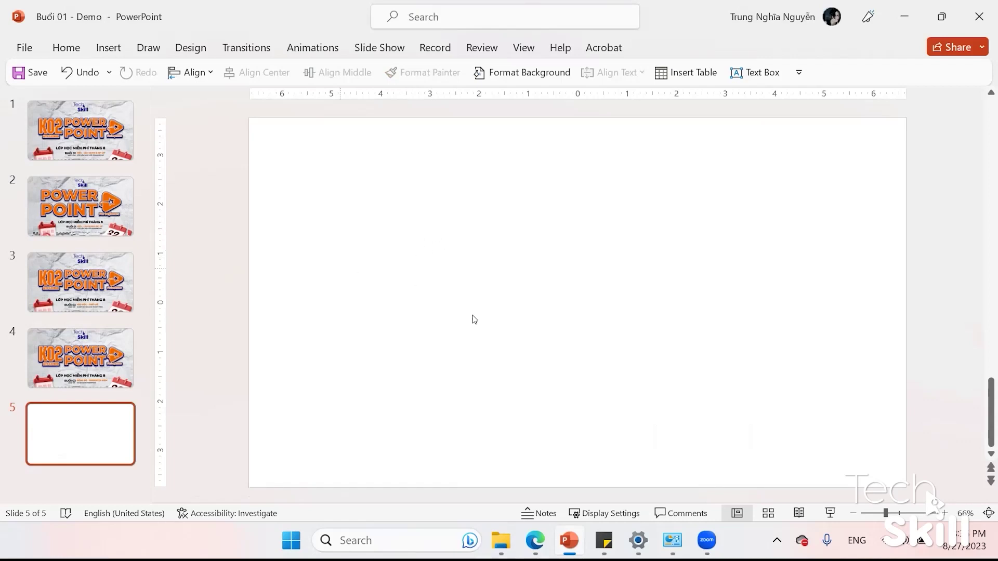
Draw a text box on slide 5 with the heading "1. Những lợi ích khi sử dụng Powerpoint?"
left_click(116, 115, "ctrl")
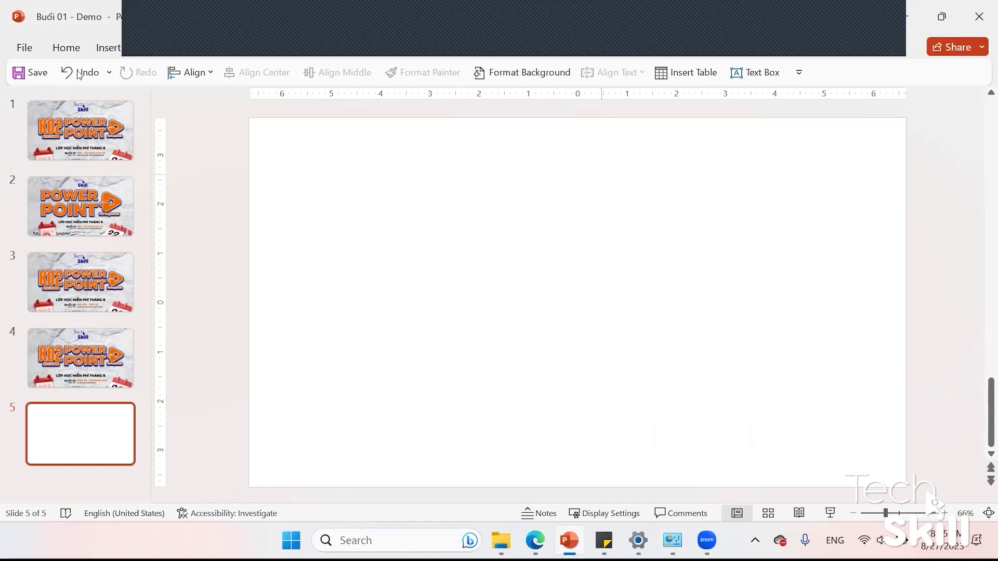
left_click(66, 47)
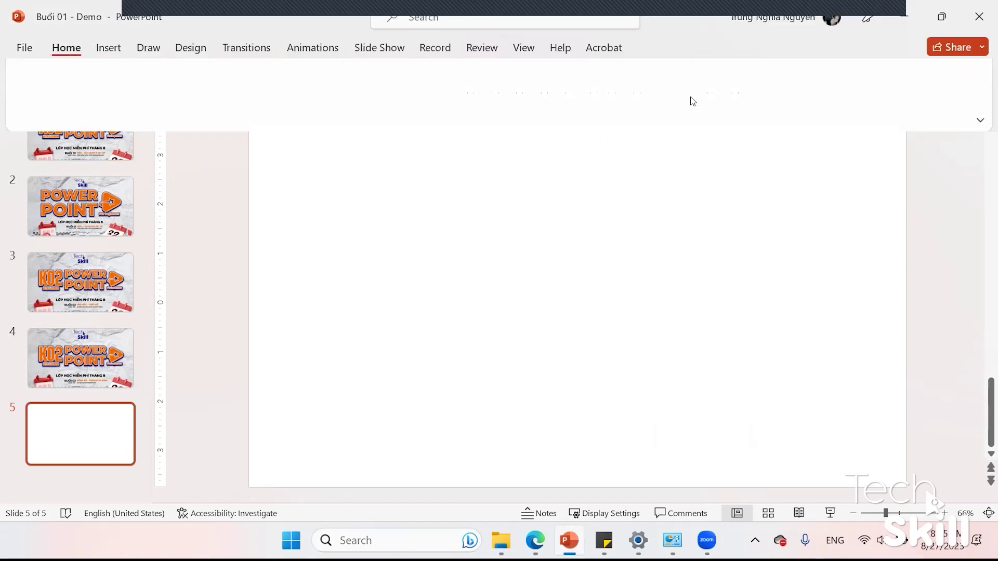
left_click(643, 88)
left_click(636, 147)
left_click_drag(385, 203, 718, 463)
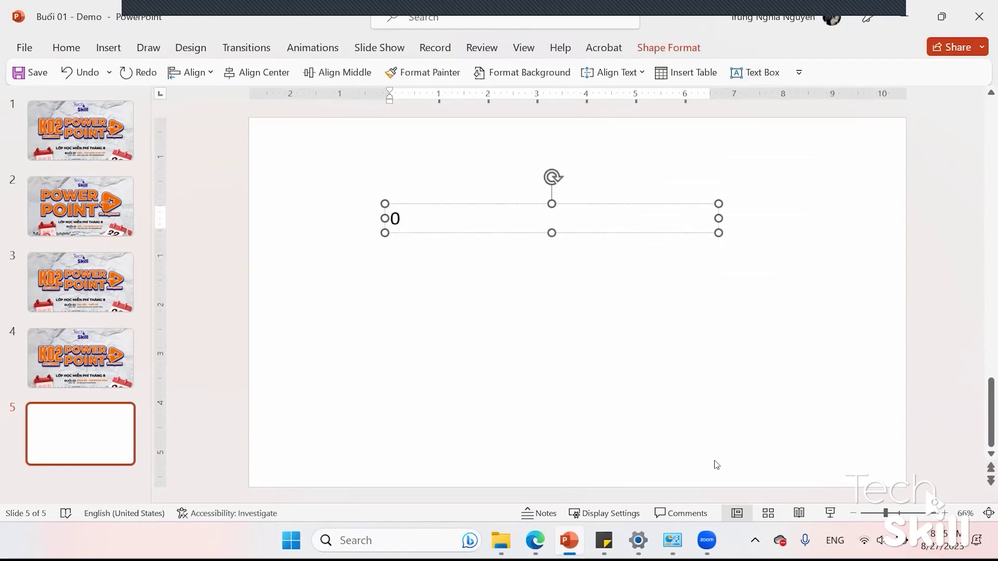
type("1.")
type("Nhưng lợi ích khi sử dụng Pow")
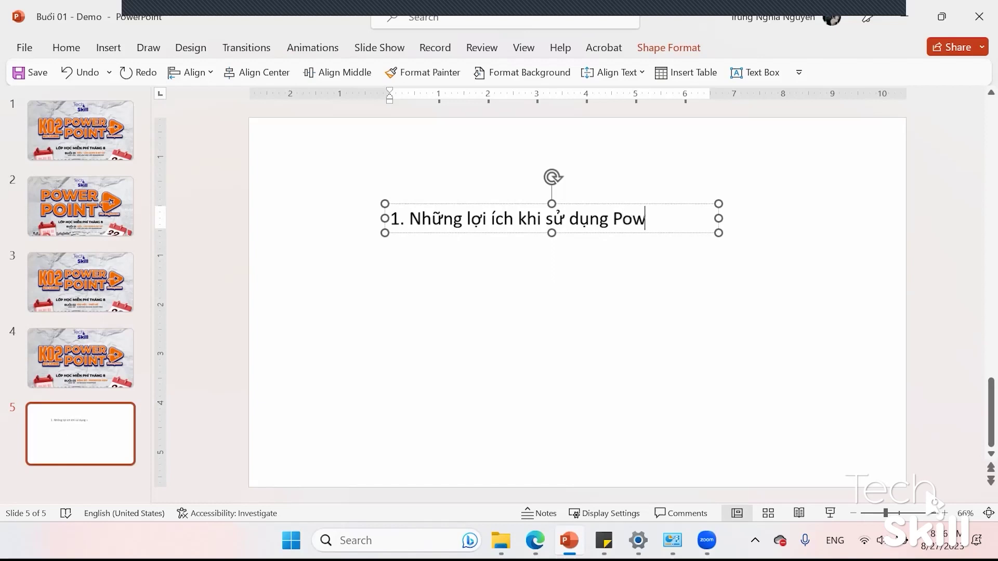
type("erpoint?")
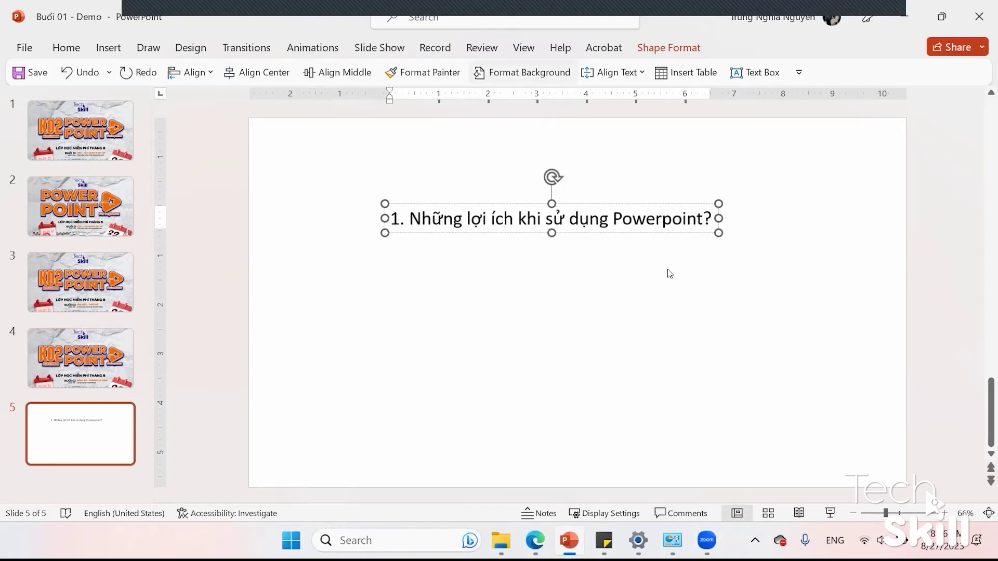
left_click(719, 227)
Add the indented sub-point "- Sử dụng Powerpoint cho việc thuyết trình" and widen the text box
left_click(710, 221)
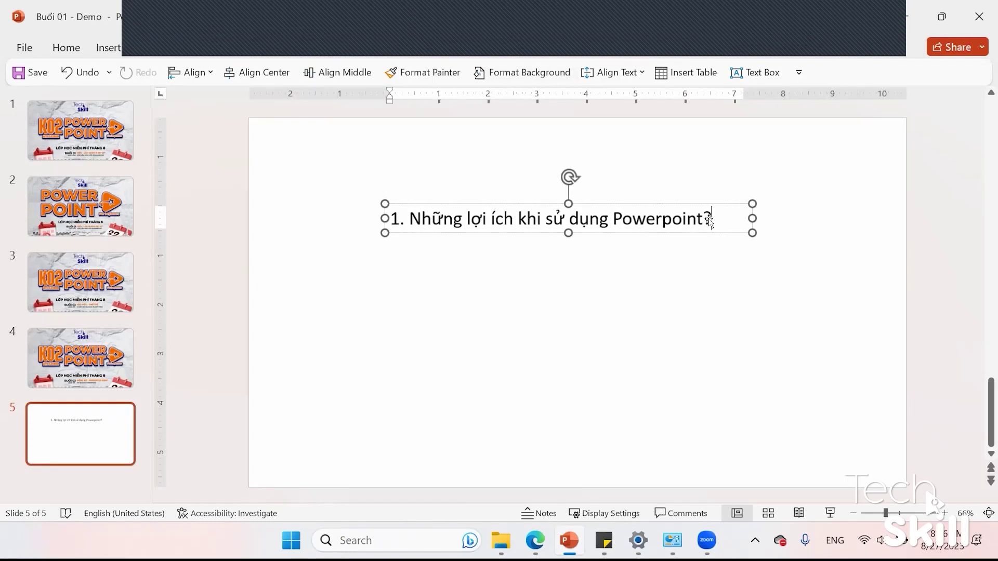
key("Return")
key("Tab")
key("BackSpace")
key("ctrl+z")
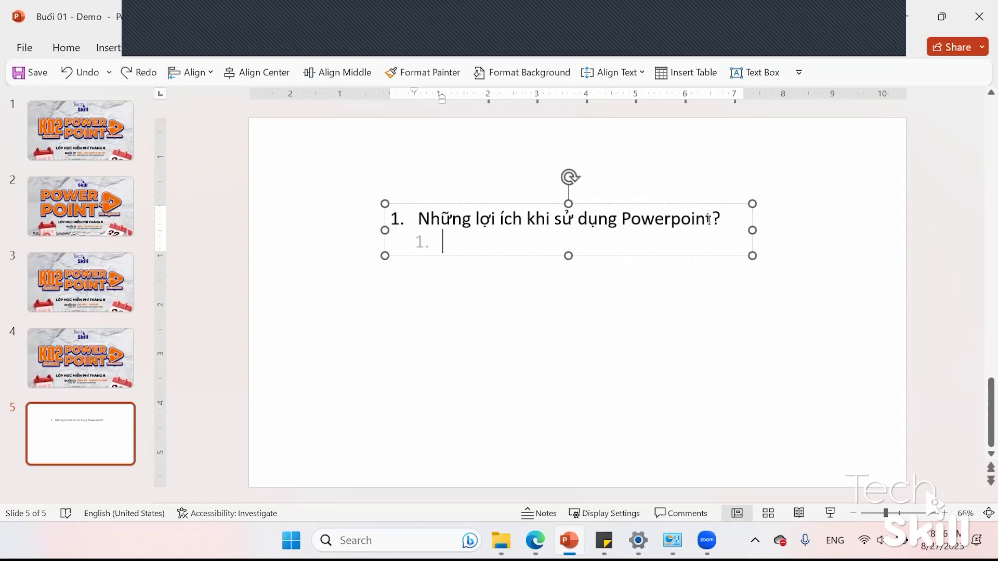
key("BackSpace")
type("- Sử dụng Powerpoint cho việc")
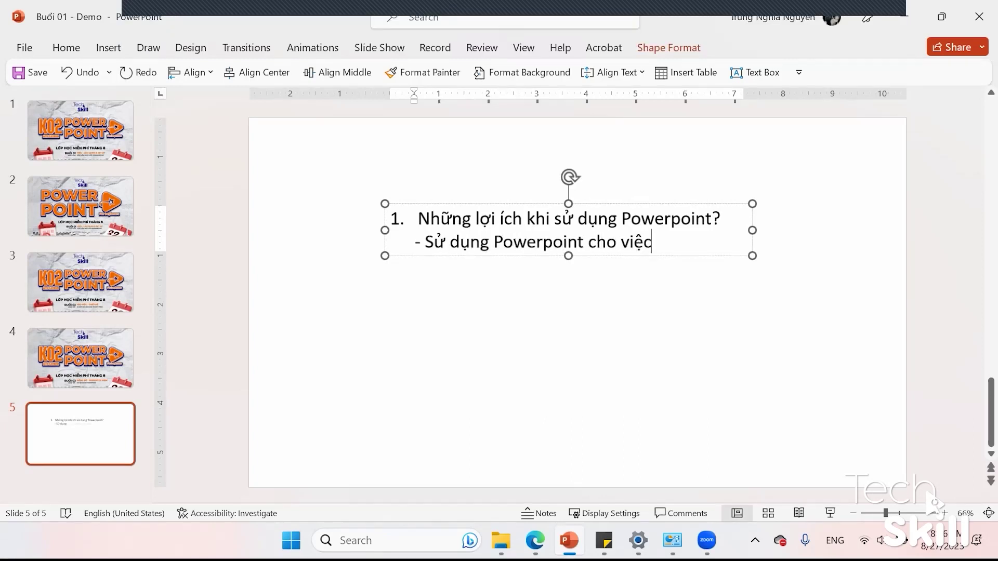
type(" thuyết trình")
key("BackSpace")
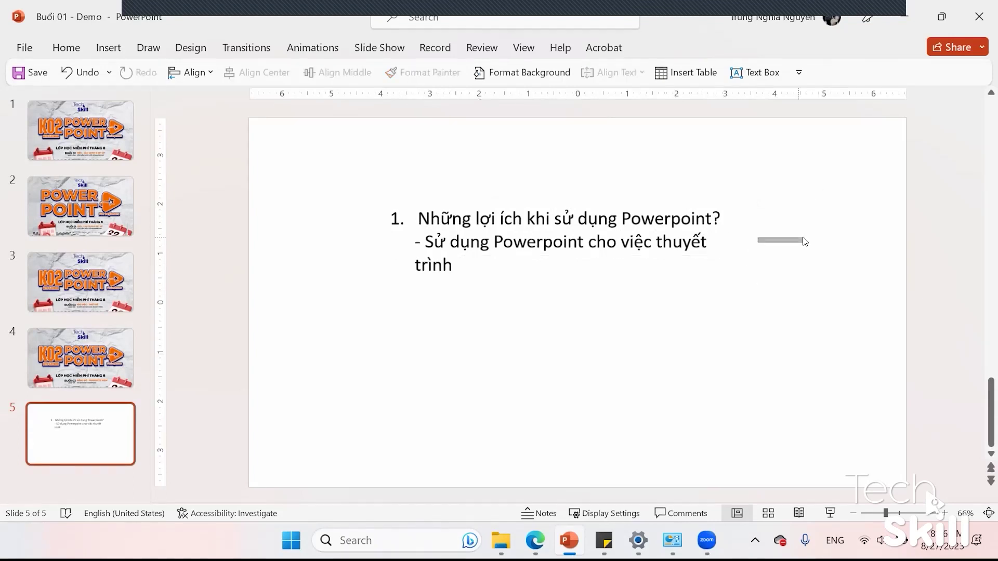
left_click_drag(752, 241, 823, 230)
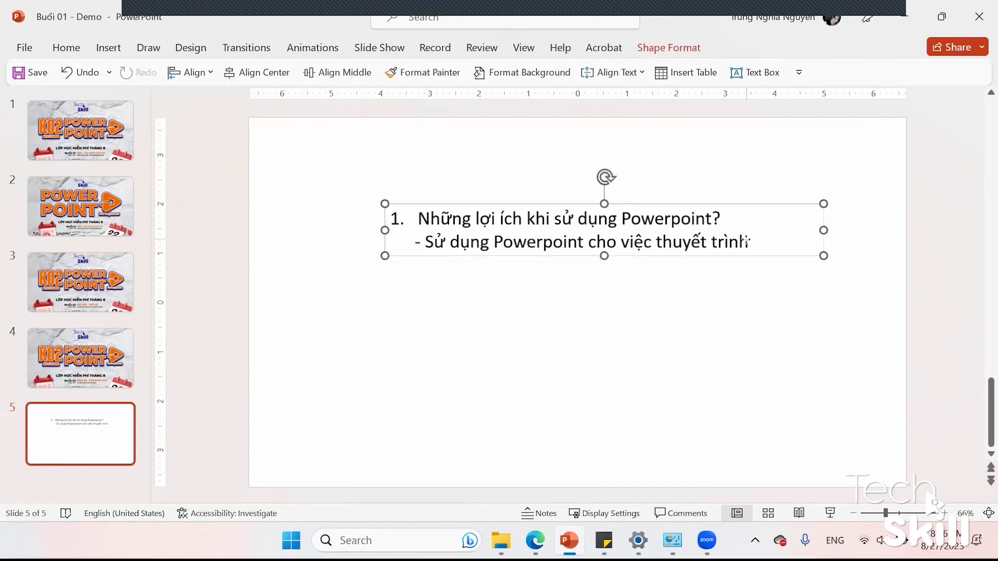
Set all text in the box to 1.5 line spacing and start a new line after "trình"
key("ctrl+a")
left_click(66, 48)
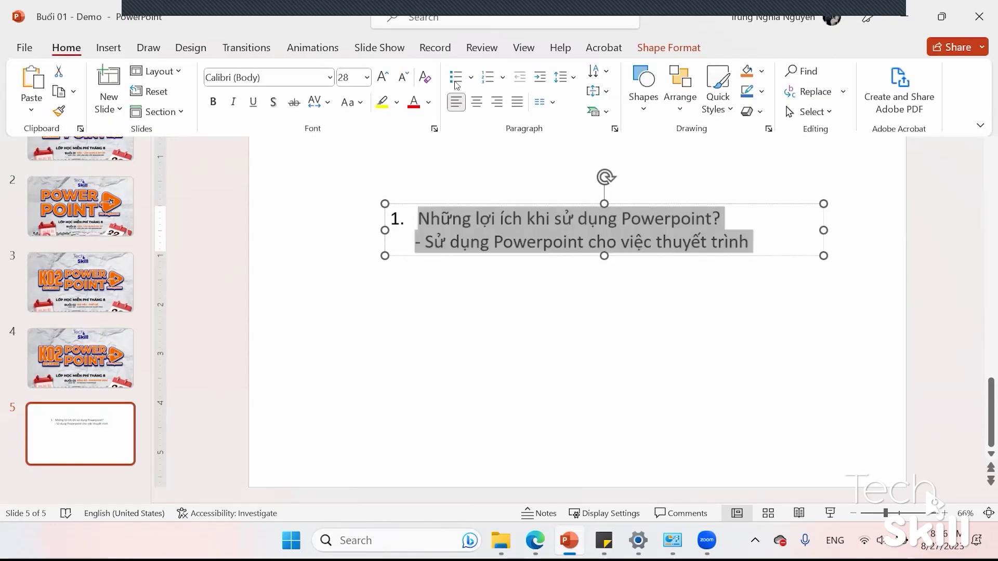
left_click(560, 77)
left_click(586, 118)
left_click(748, 263)
key("Return")
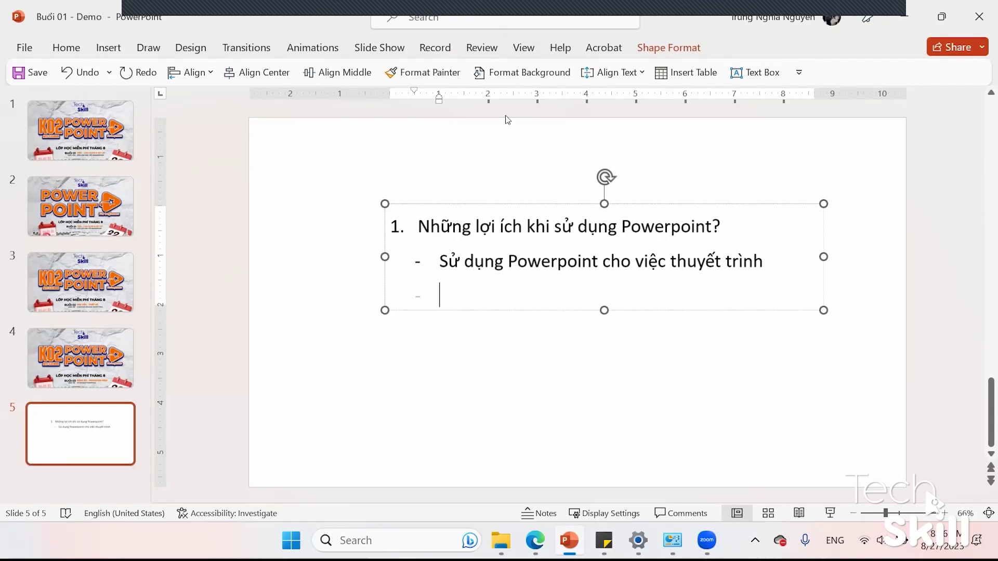
Enlarge the text's font size and widen the text box leftward so "trình" unwraps
left_click_drag(153, 139, 4, 144)
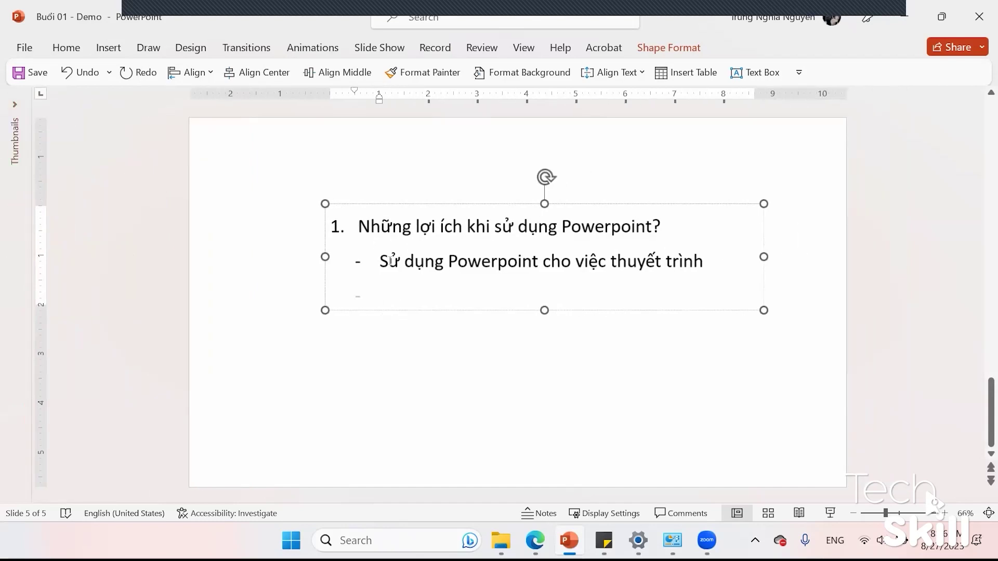
key("ctrl+a")
key("ctrl+shift+period")
key("ctrl+shift+period")
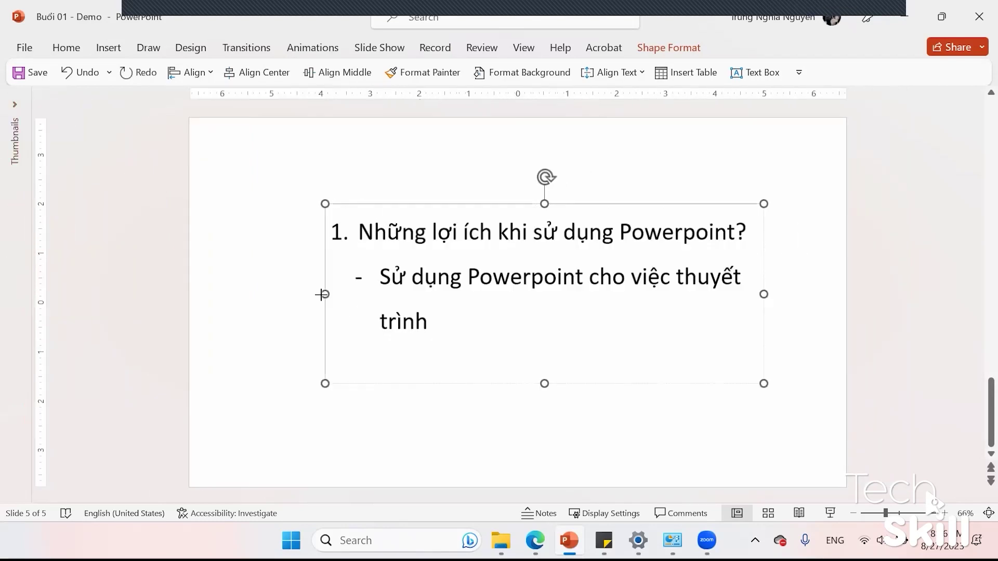
left_click_drag(325, 295, 252, 294)
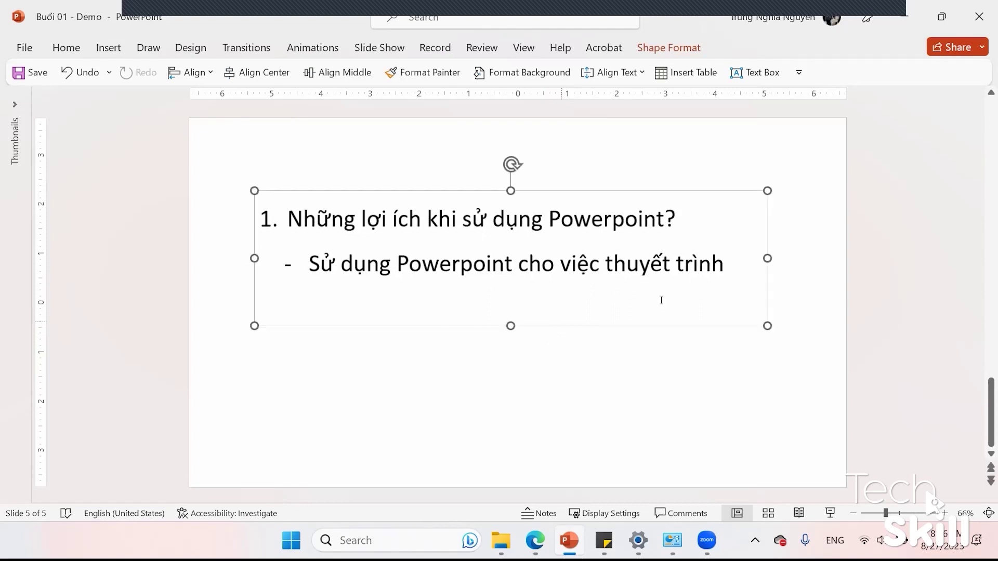
Add bullets "Tự do thiết kế như mình mong muốn" and "Điều khiển, tổ chức sự kiện nhỏ/ vừa."
left_click(725, 263)
key("Return")
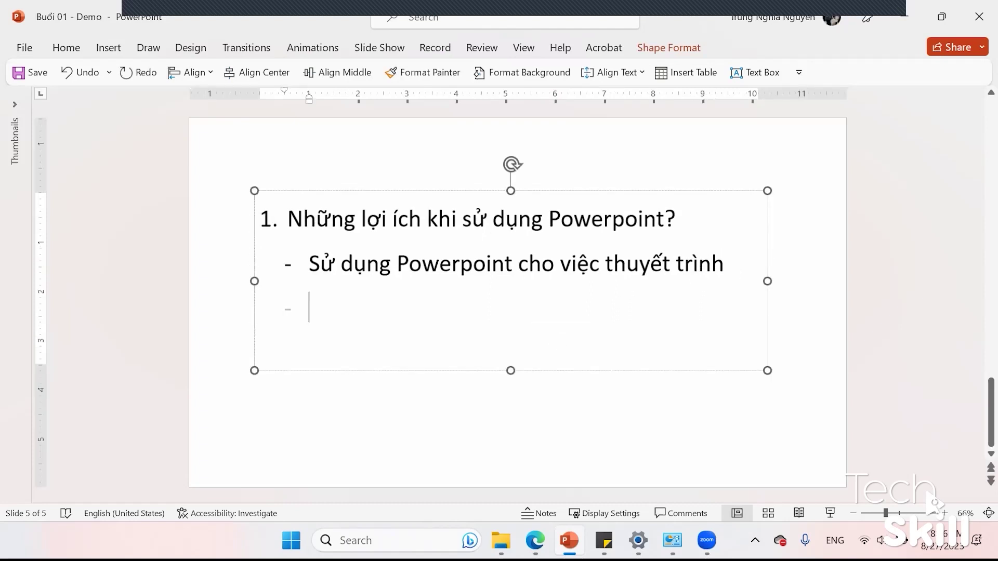
type("Tự do")
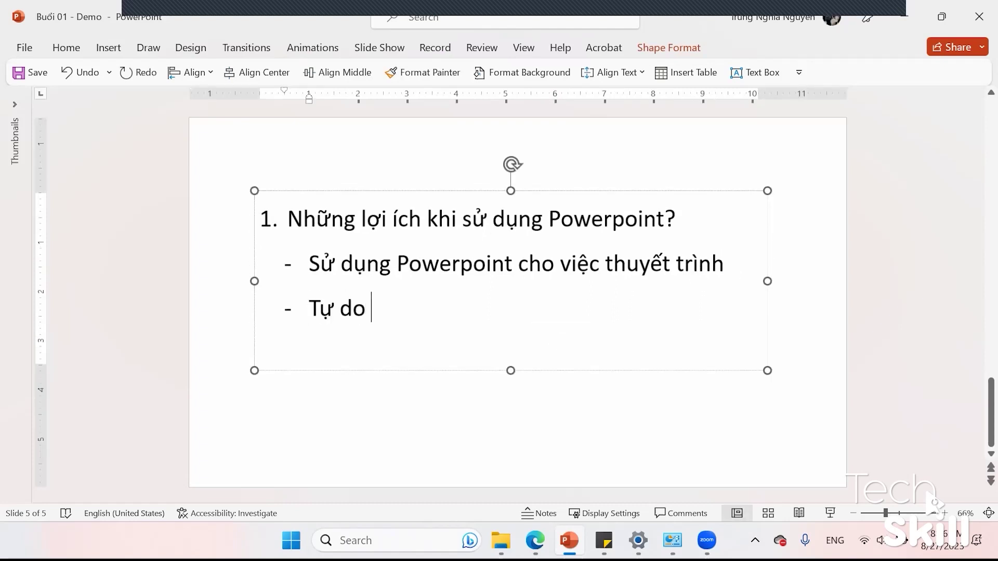
type(" thiết keế như")
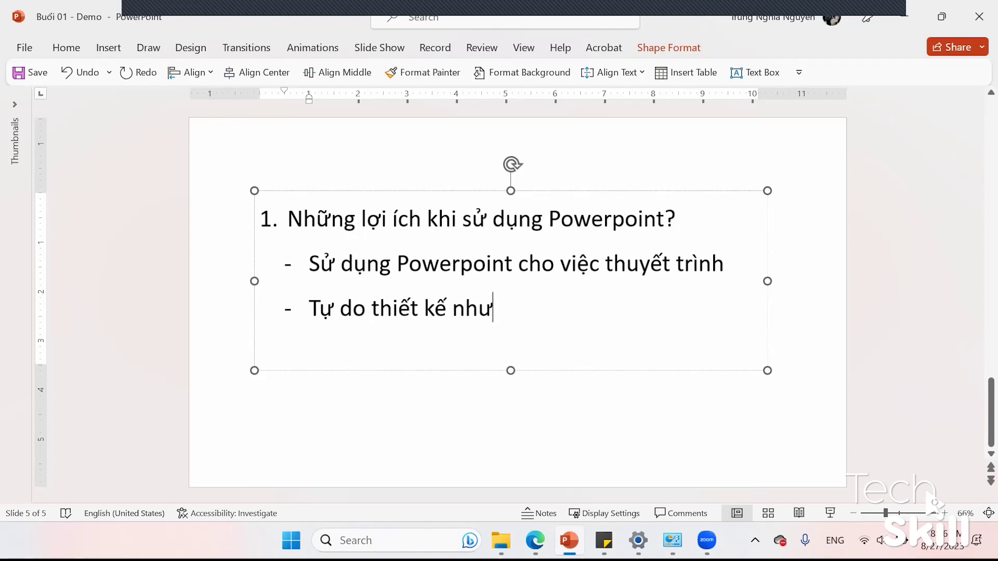
type(" mình mong muôns")
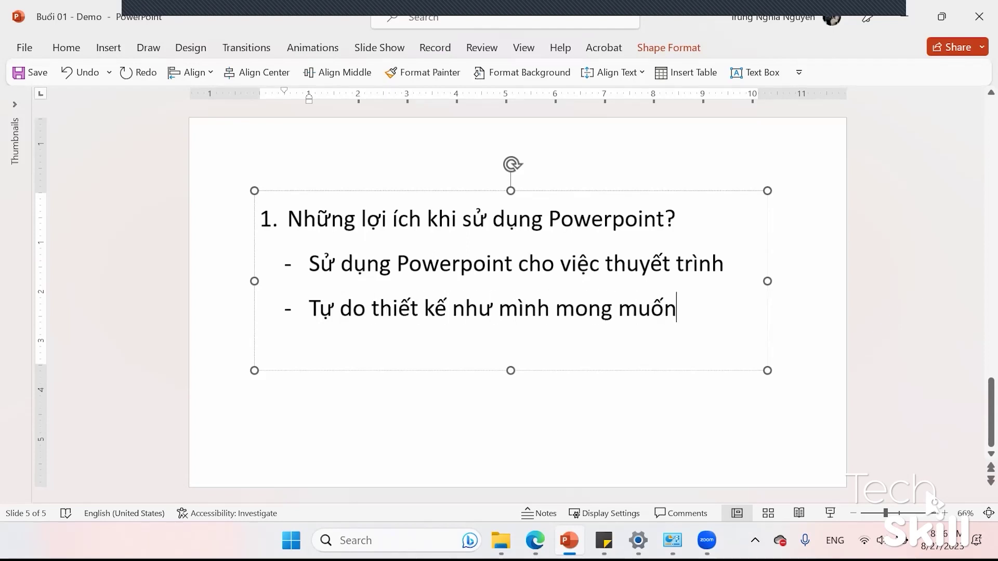
key("Return")
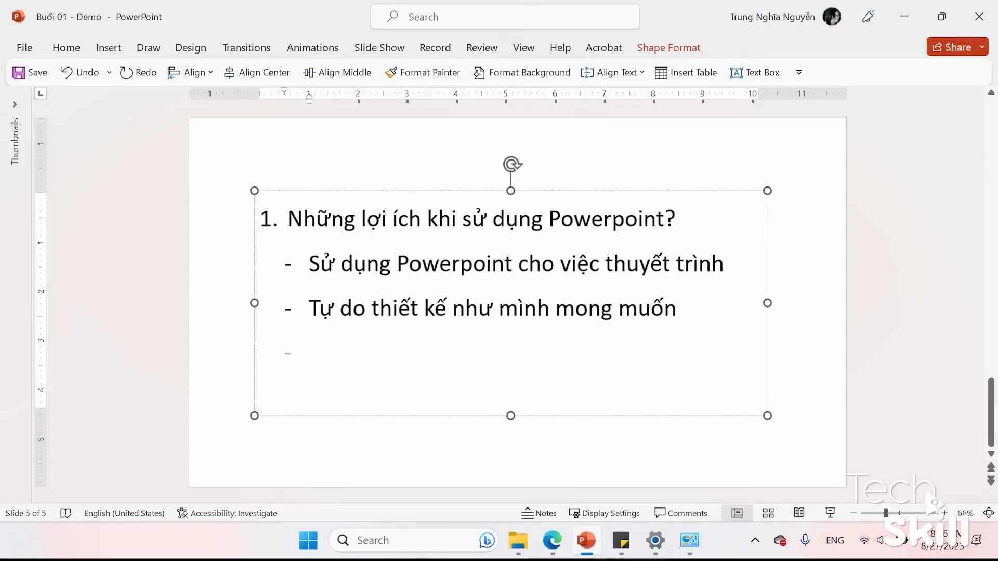
type("Điều")
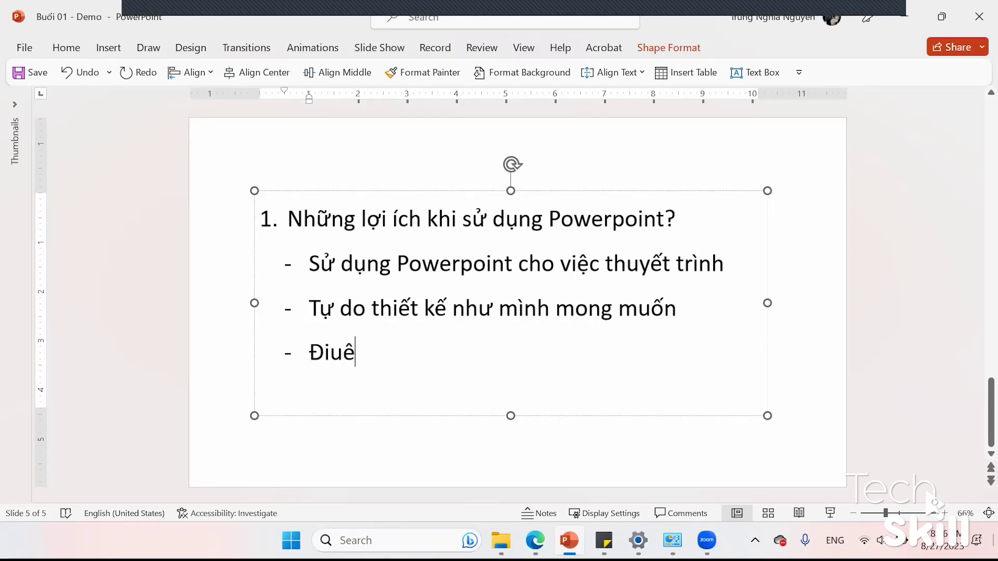
type(" khieển, tổ")
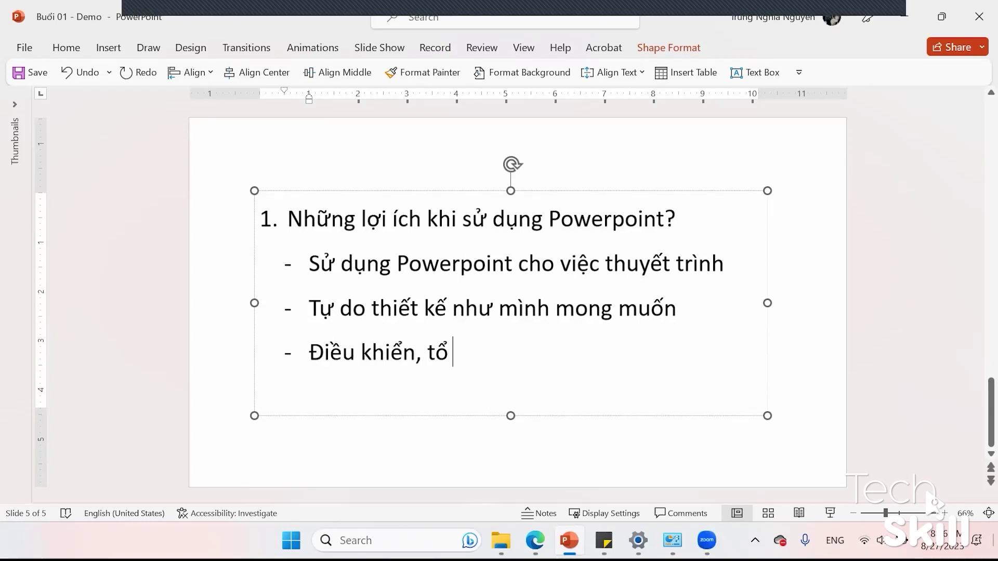
type(" chức sự kiẹn ")
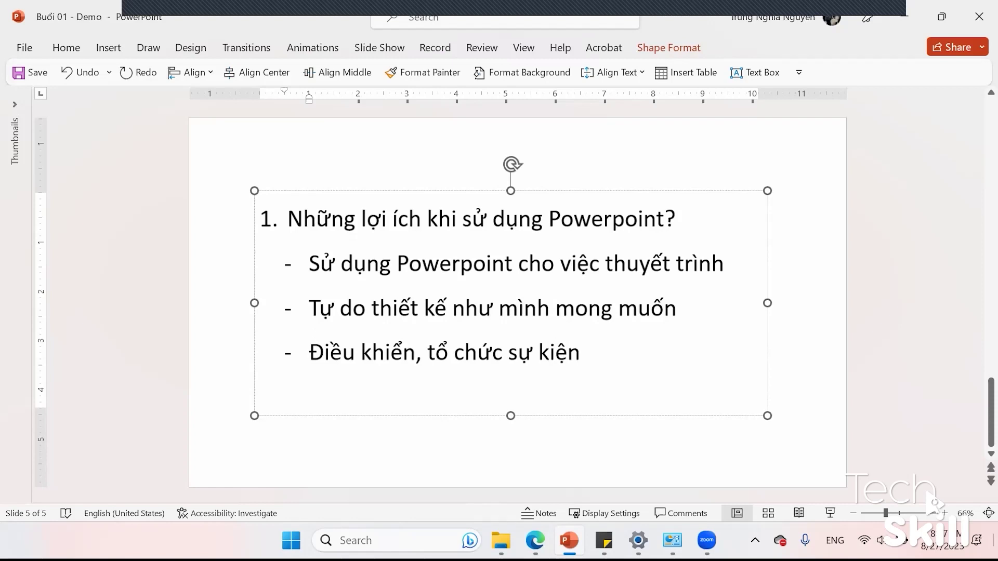
type("nhor")
type("/ vừa.")
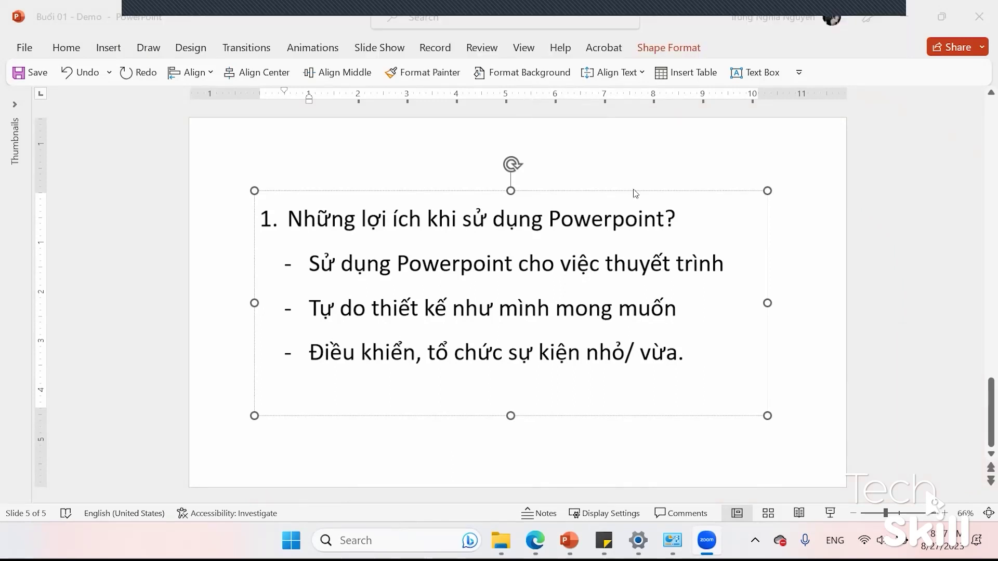
left_click(684, 358)
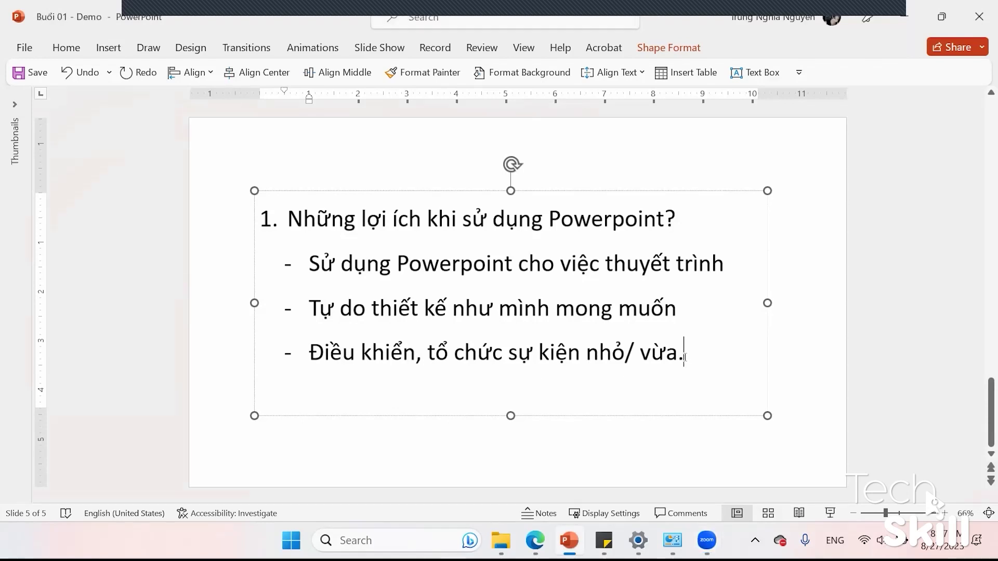
key("Delete")
Make the numbered question line bold
left_click_drag(288, 218, 681, 218)
key("ctrl+b")
left_click(588, 308)
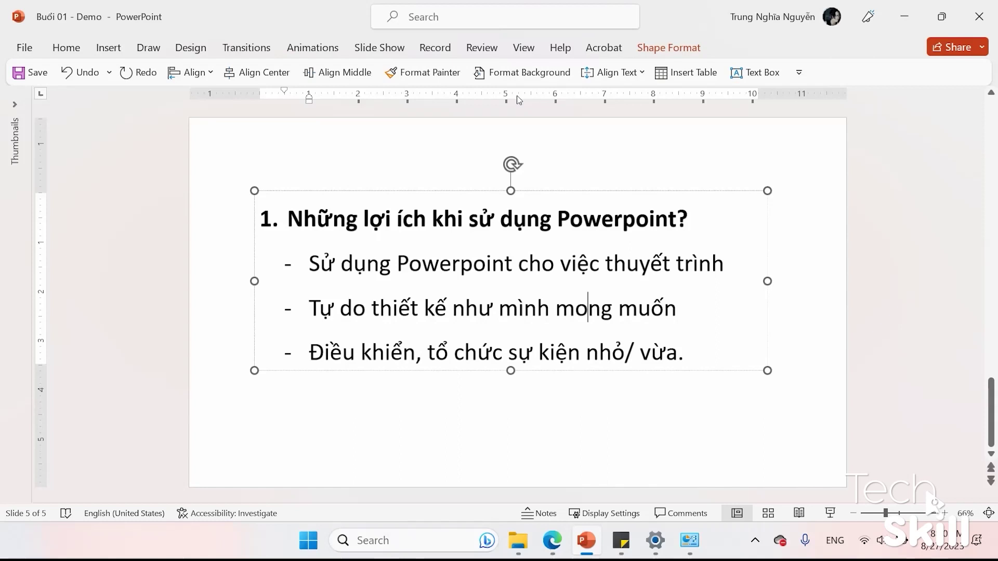
Open the recent presentation 'BẢN PPTX CHƯƠNG TRÌNH 2 NĂM -01' from the File page's Recent list
left_click(21, 48)
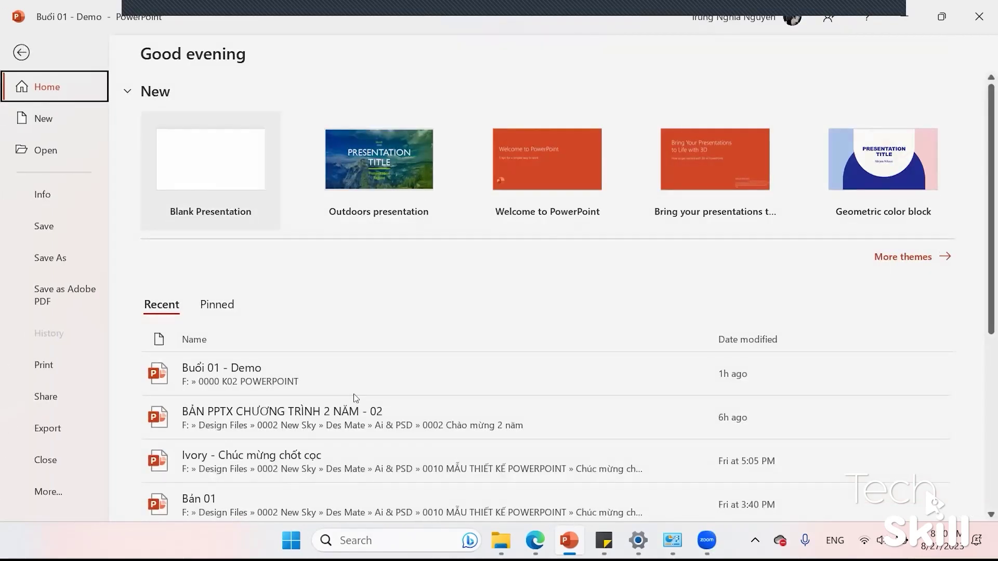
scroll(359, 399, "down", 5)
left_click(387, 405)
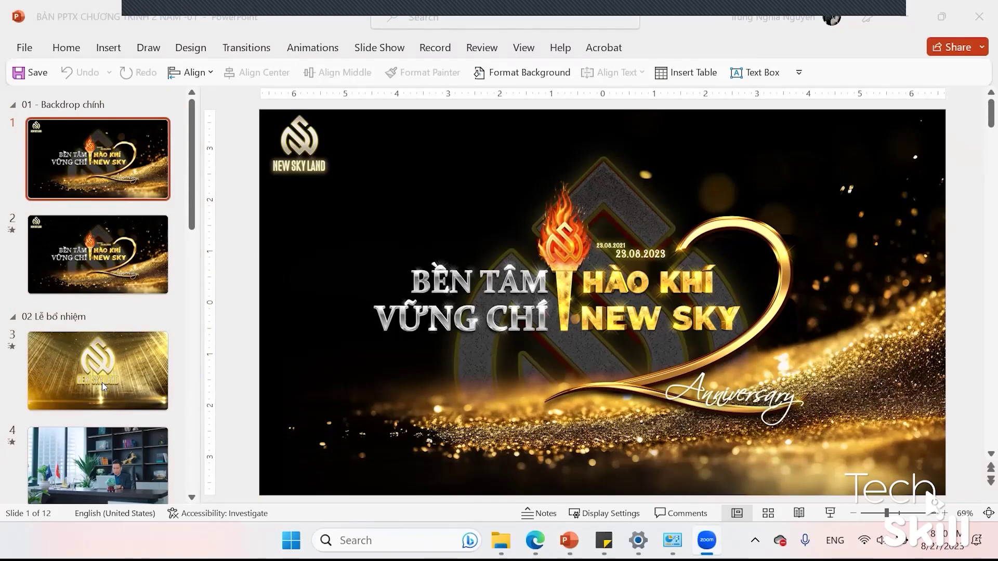
Run the anniversary slide show from slide 1 in Presenter View, widening the next-slide preview and notes
left_click(830, 513)
left_click(830, 514)
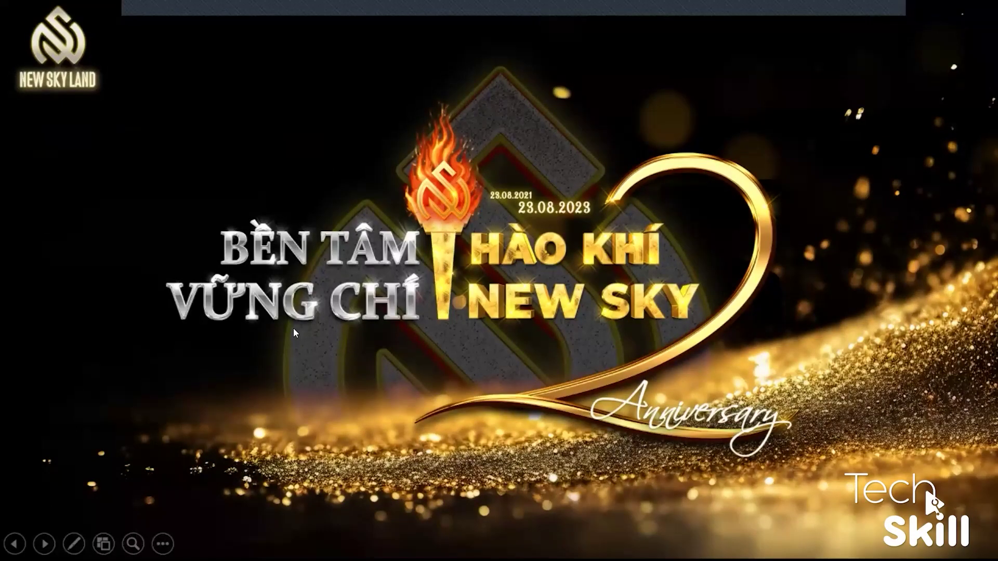
right_click(329, 254)
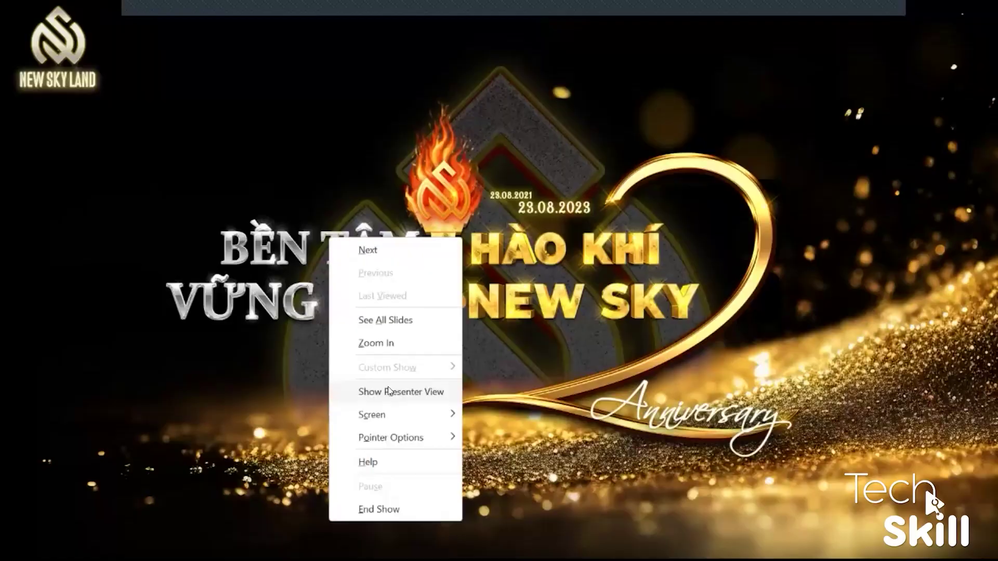
left_click(388, 391)
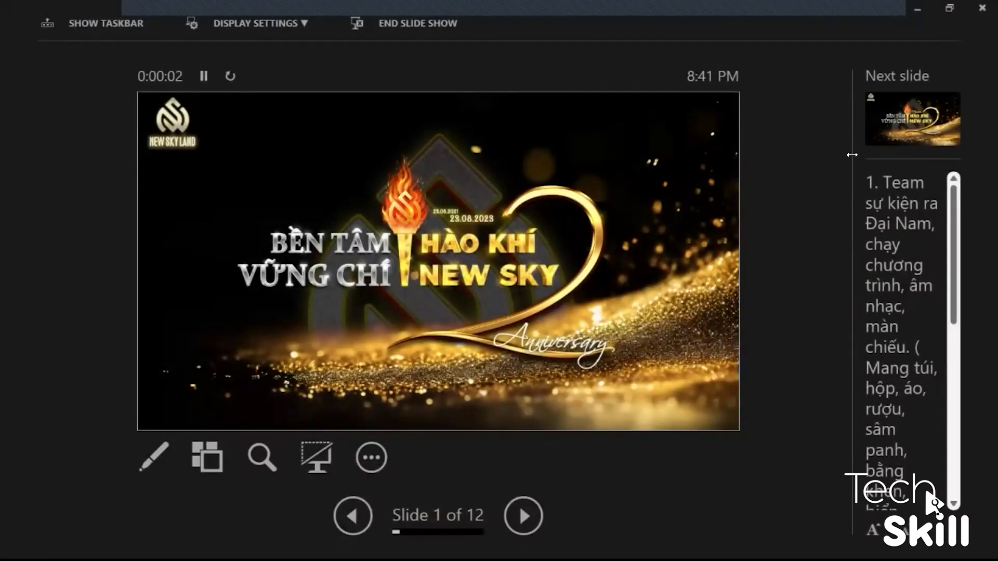
left_click_drag(851, 157, 629, 177)
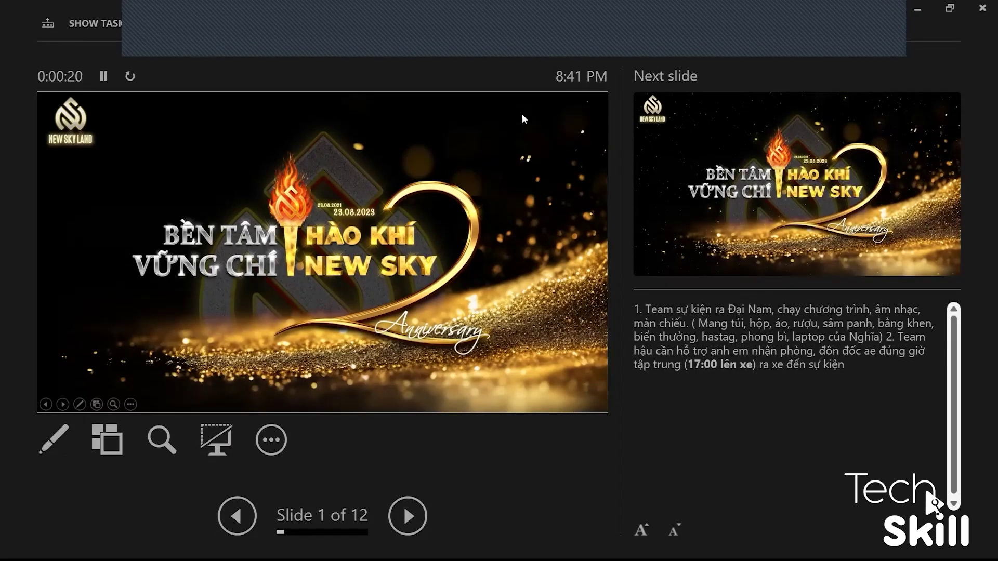
Snap the deck editor to the right half and Presenter View to the left half
left_click(950, 8)
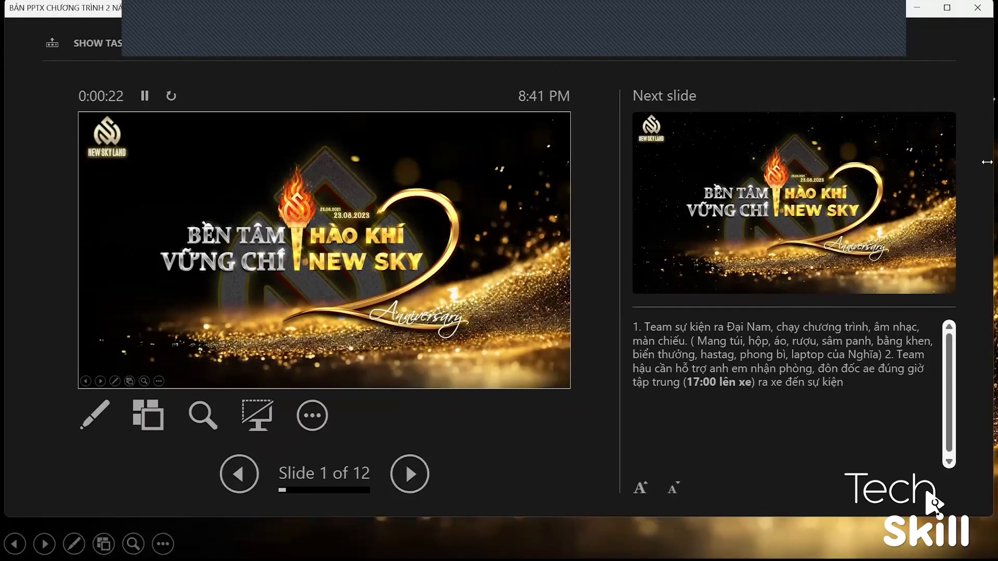
left_click_drag(994, 162, 526, 221)
key("alt+Tab")
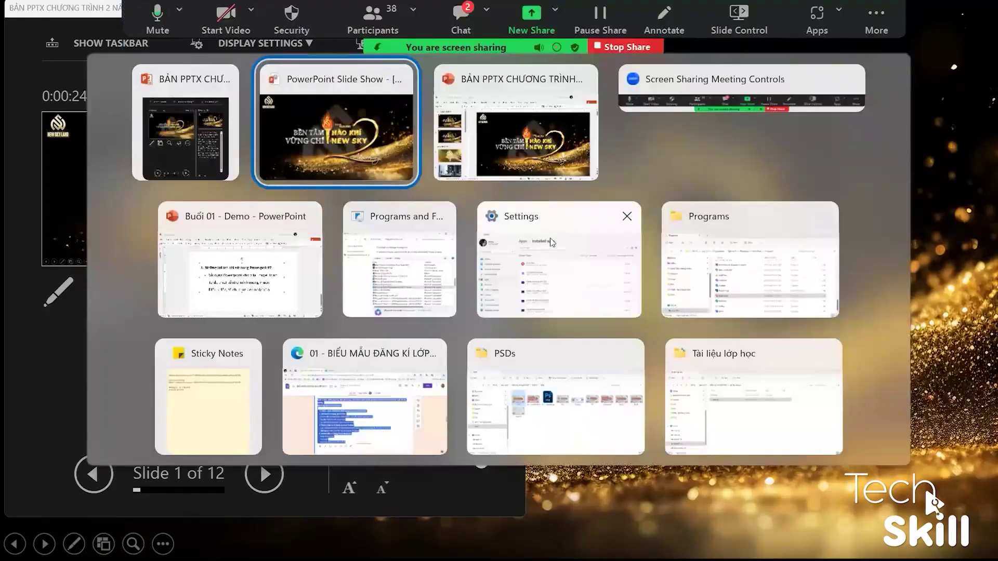
left_click(531, 154)
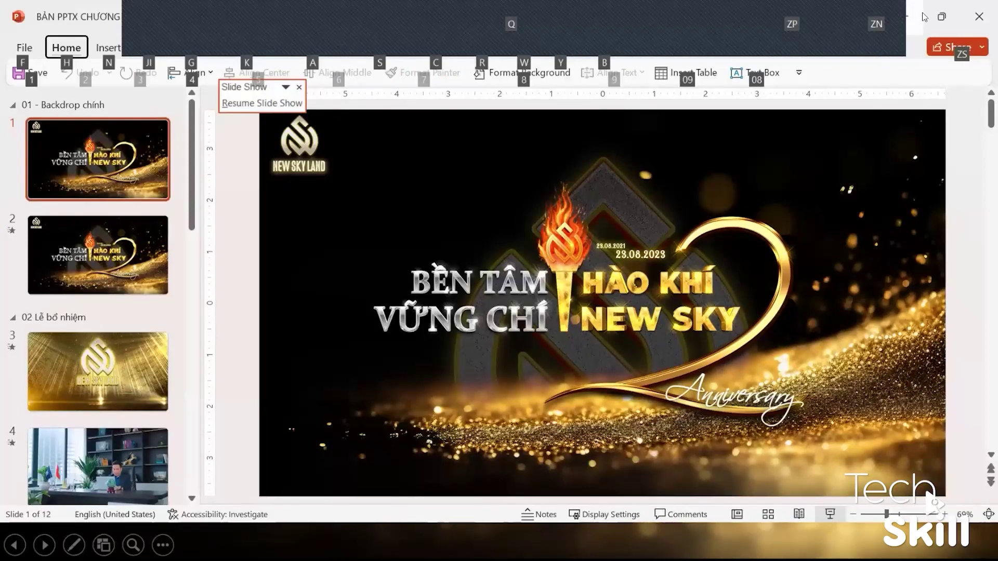
mouse_move(941, 17)
left_click(858, 119)
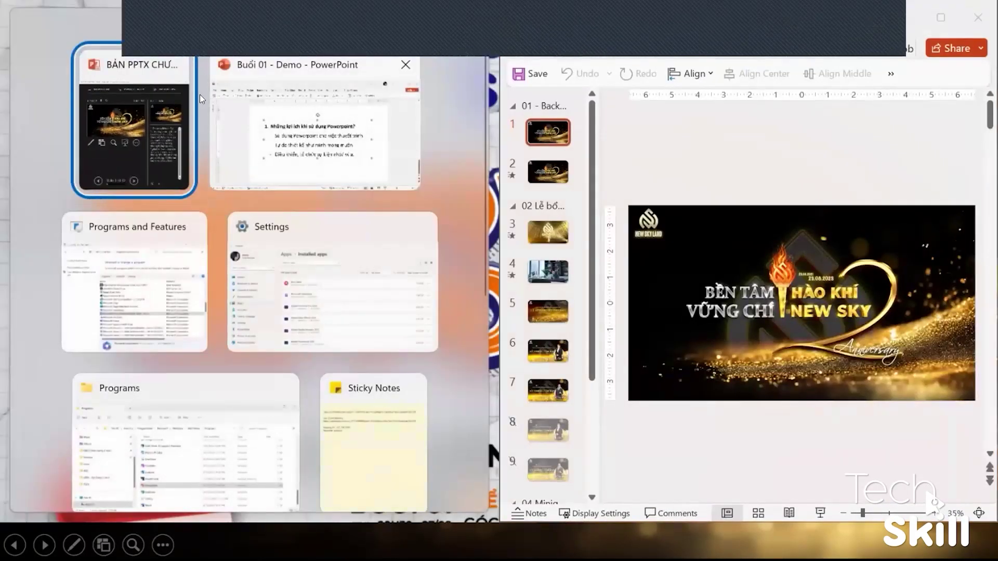
key("Return")
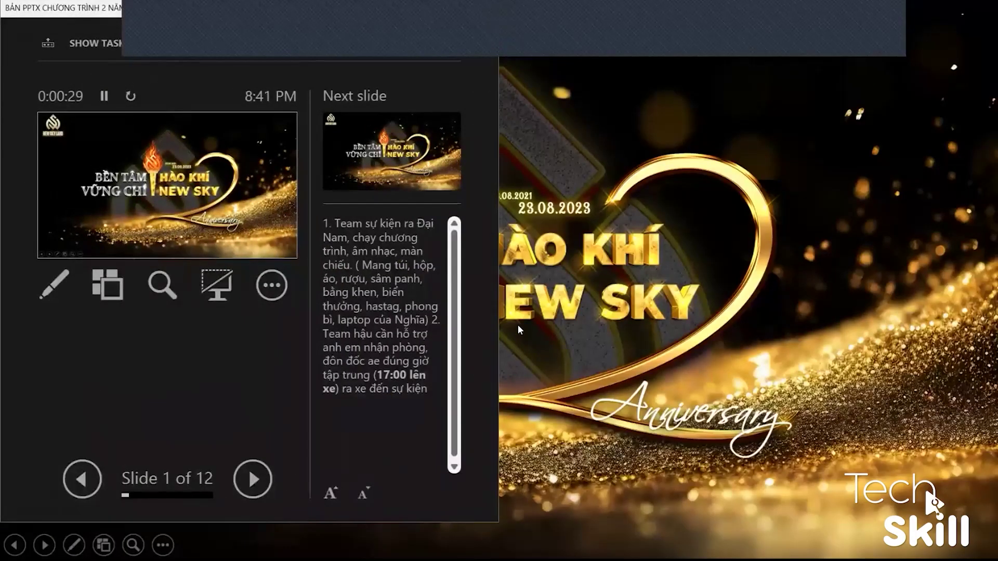
Browse slides 4, 5 and the slide 3 logo slide in the editor window
key("alt+Tab")
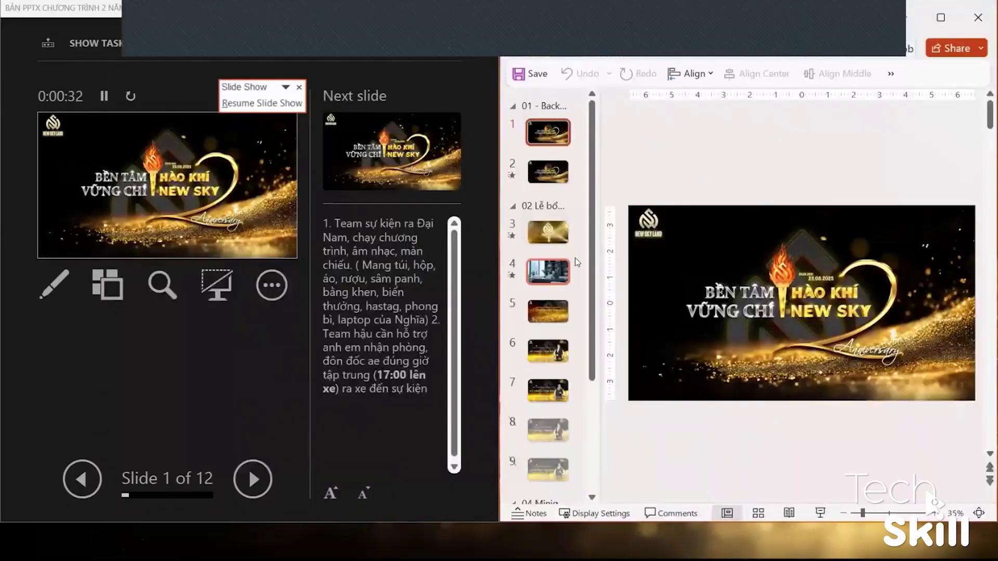
left_click(551, 271)
left_click(546, 310)
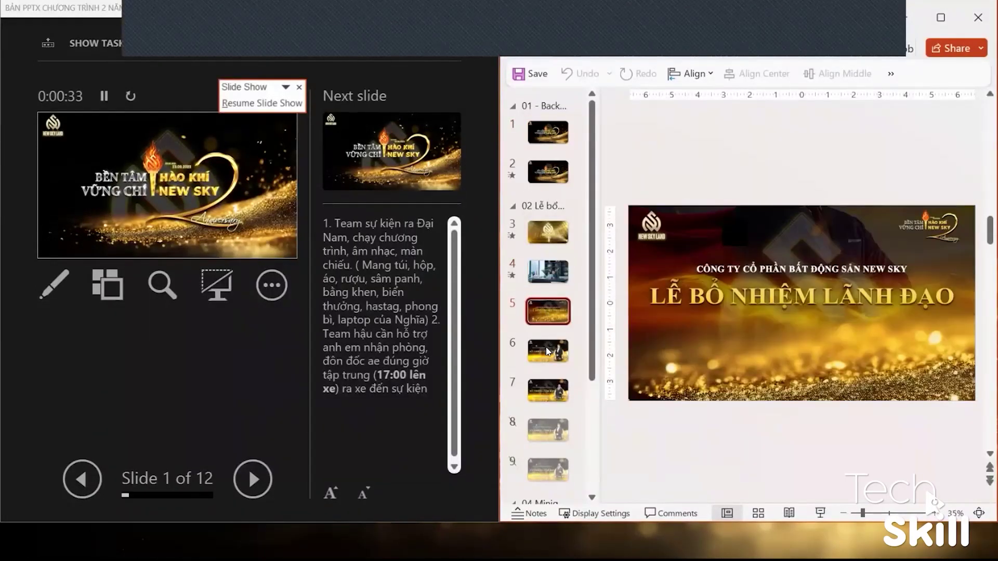
left_click(550, 251)
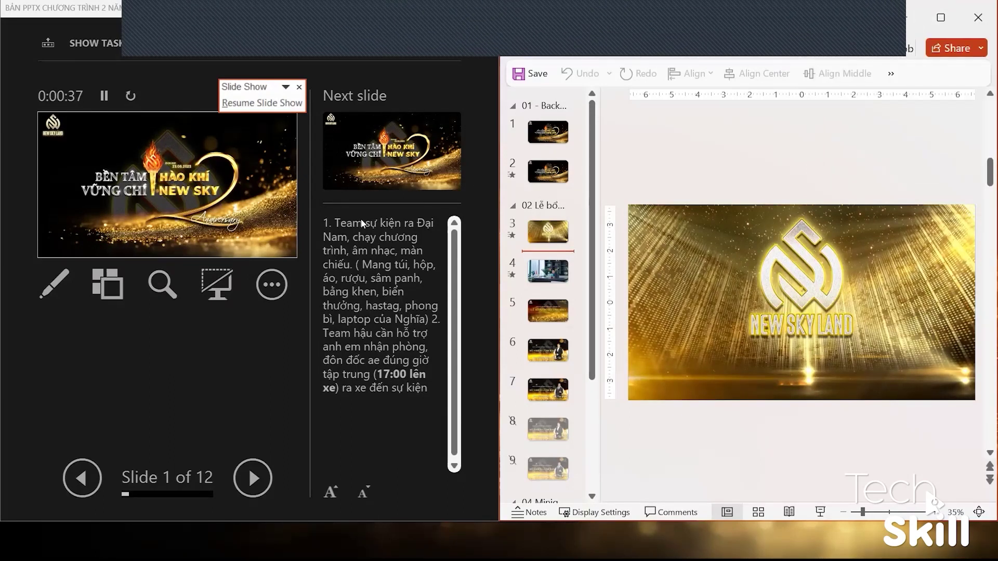
End the slide show, maximize the deck with slide 2 selected, and switch to Zalo
left_click(262, 103)
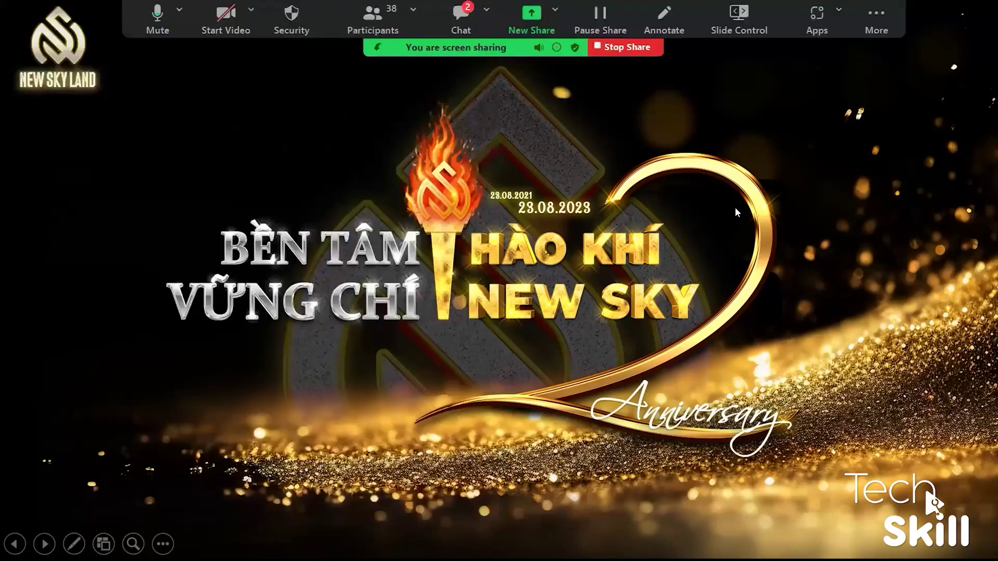
key("Escape")
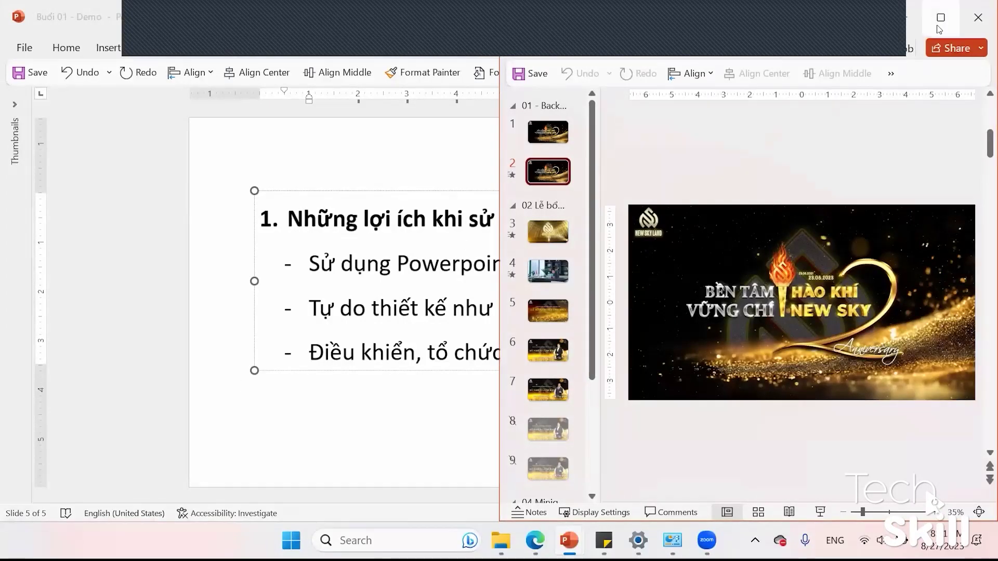
left_click(940, 28)
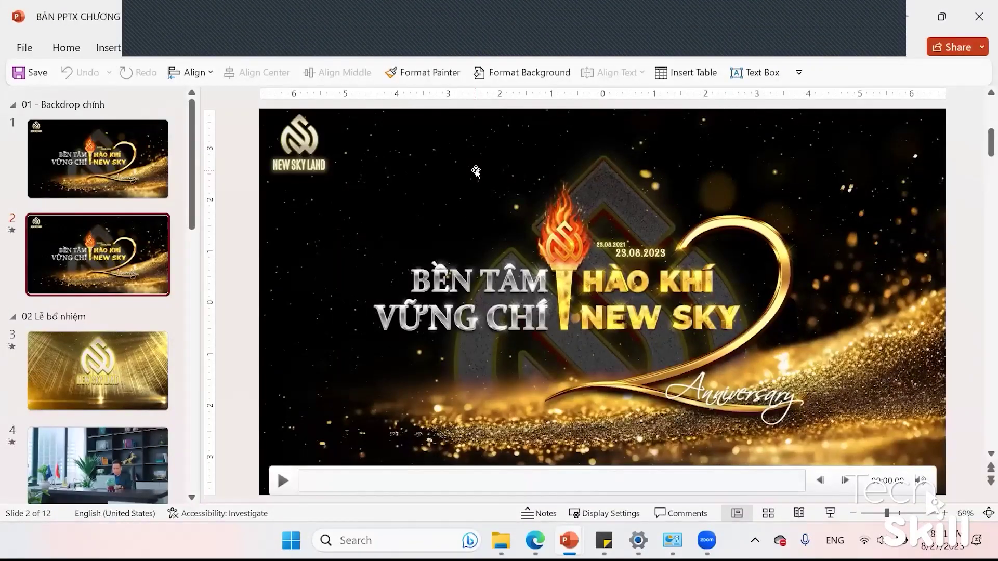
left_click(43, 258)
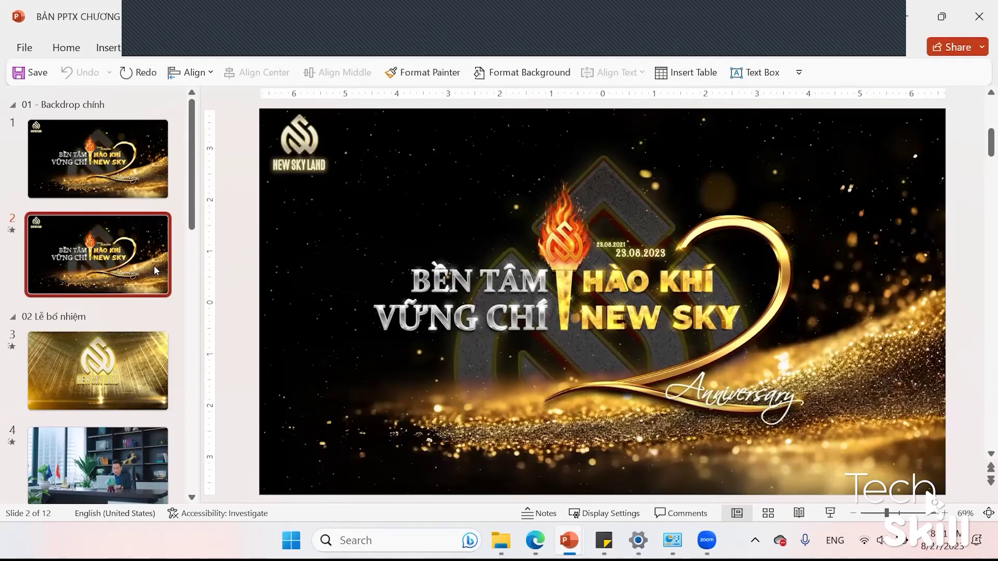
left_click(754, 541)
left_click(692, 461)
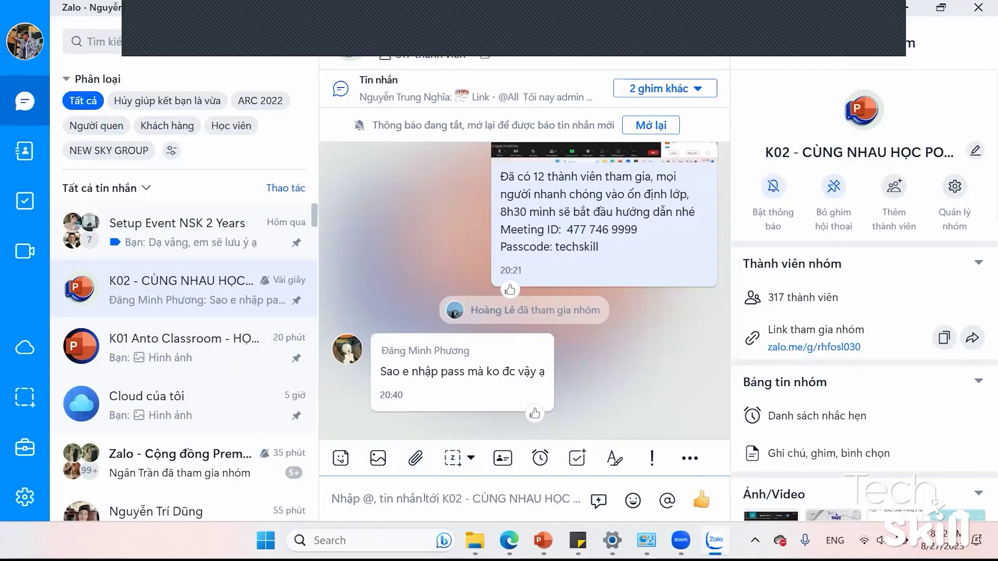
Send 'Vậy thì em thử vào link nhé' to the class group, discard a pasted image, and close Zalo
type("Vậy thì em thử vào link nhé")
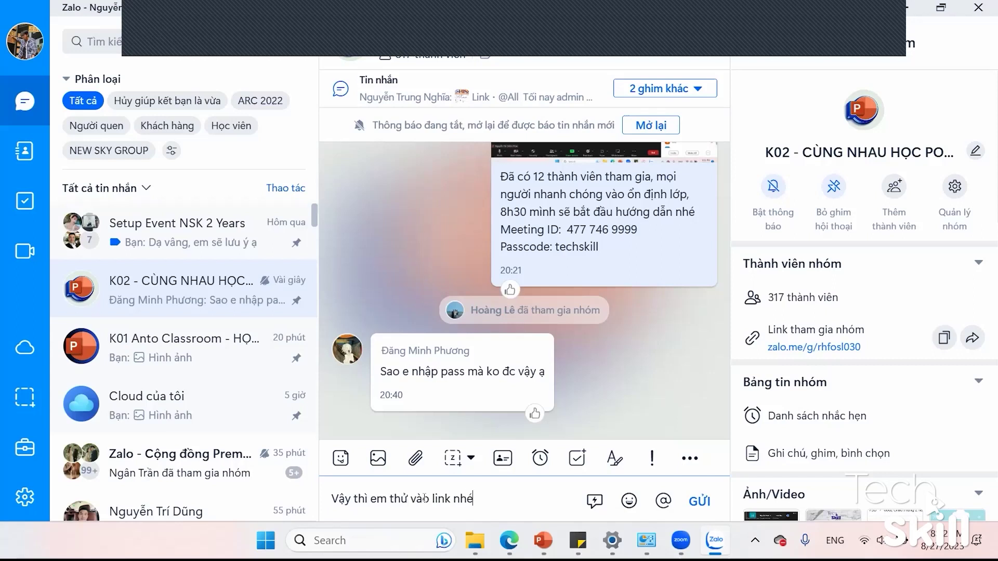
key("Return")
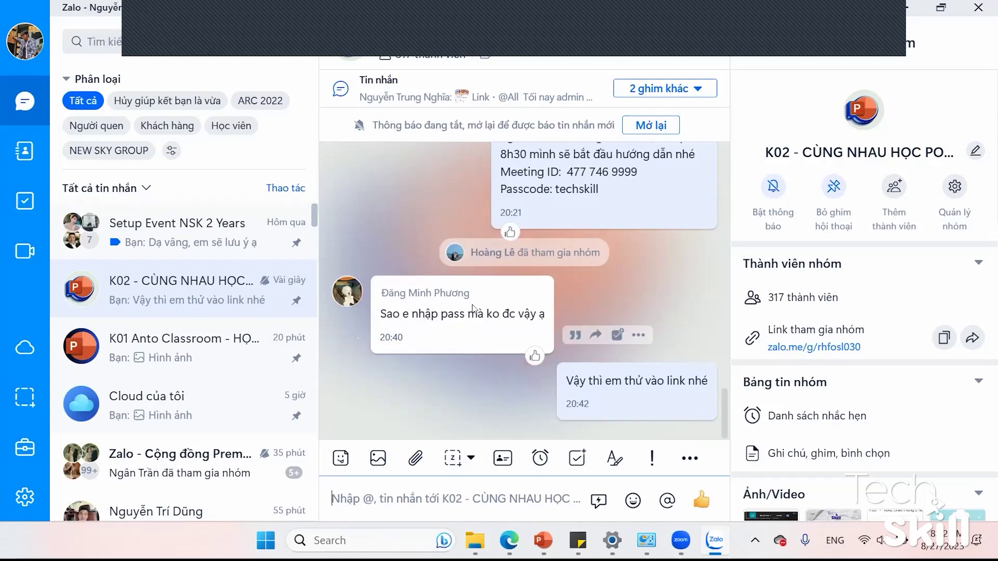
key("ctrl+v")
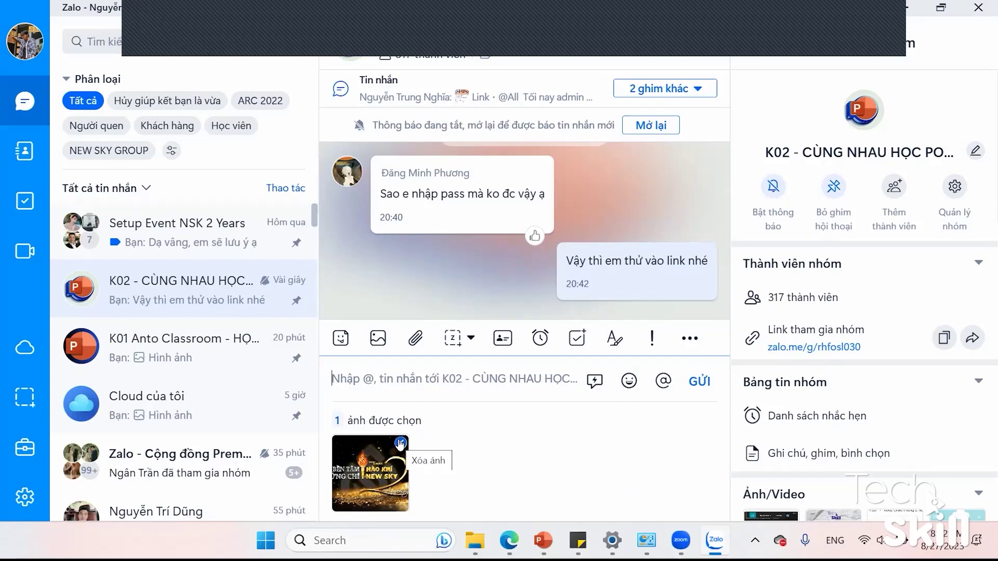
left_click(399, 443)
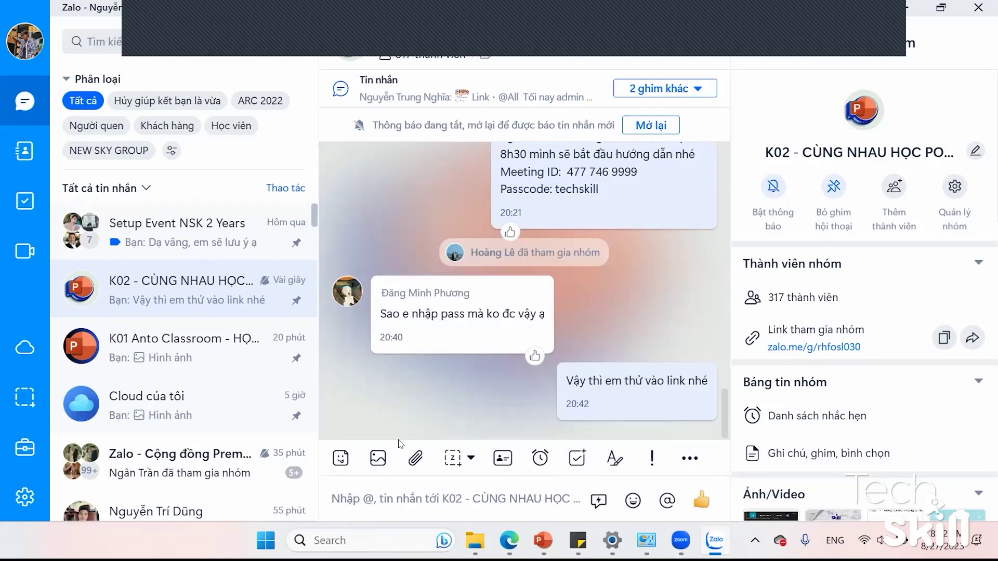
left_click(975, 16)
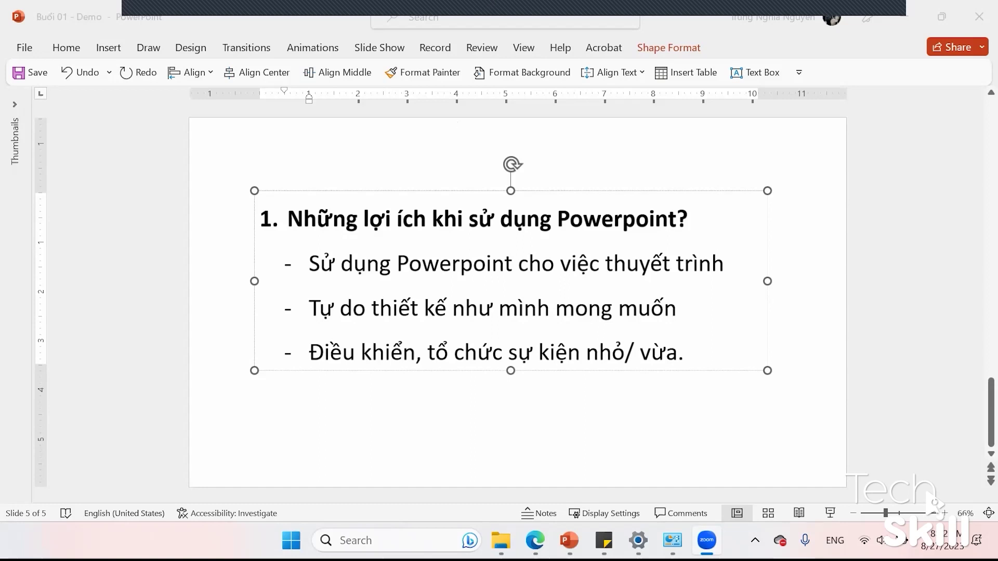
Reopen and close Zalo, show the desktop, then restore the Programs and Features window
left_click(754, 541)
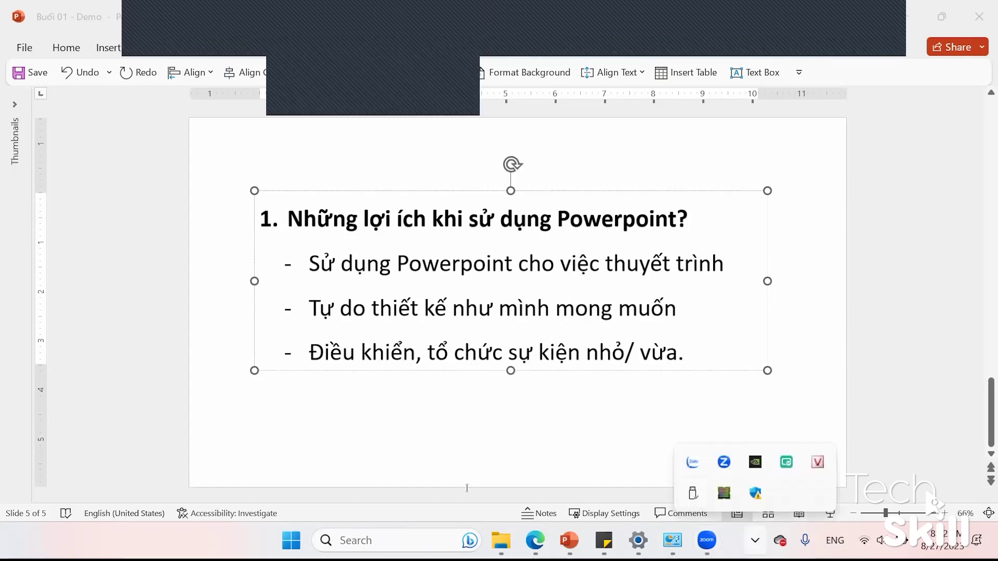
left_click(724, 462)
left_click(981, 6)
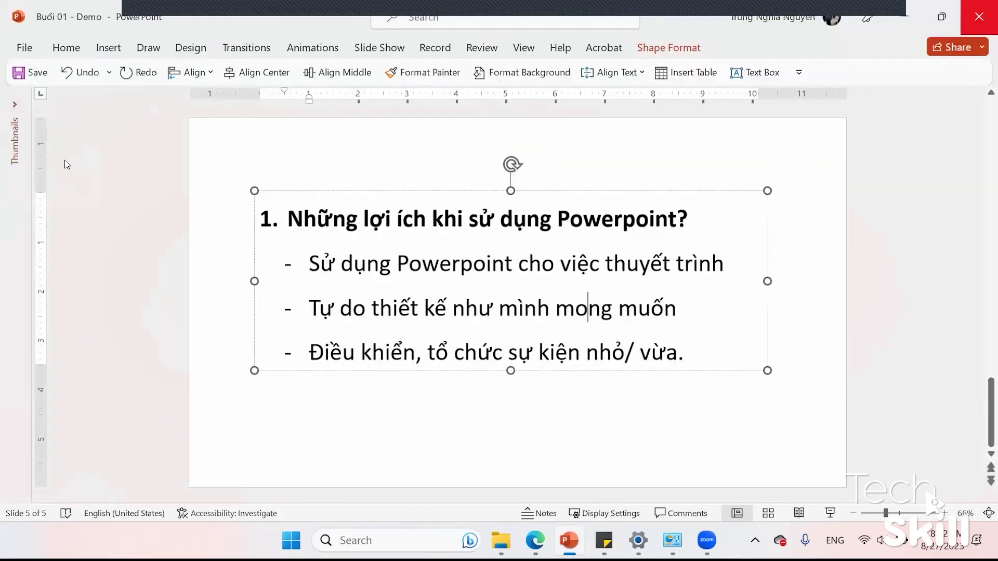
key("super+d")
left_click(672, 540)
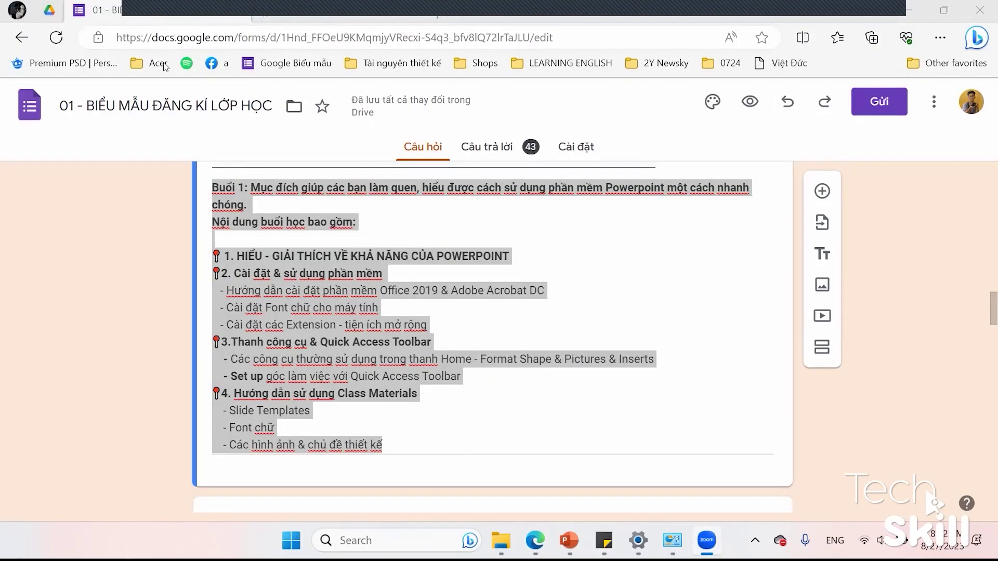
Open the 'Office 2019 By Tech Skill' Drive folder from a new Edge tab via 'offi' and scroll its files
left_click(114, 271)
key("ctrl+t")
type("offi")
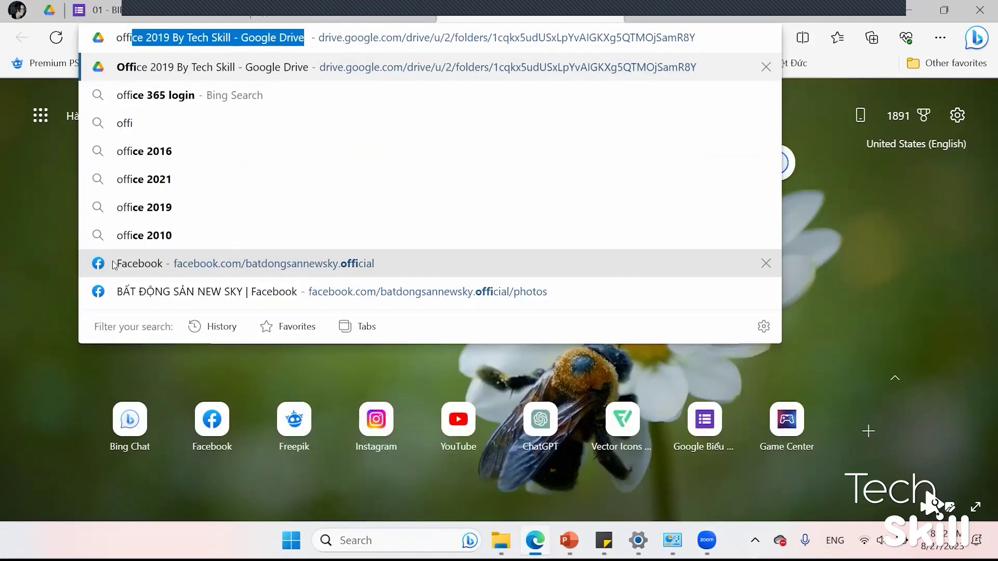
key("Return")
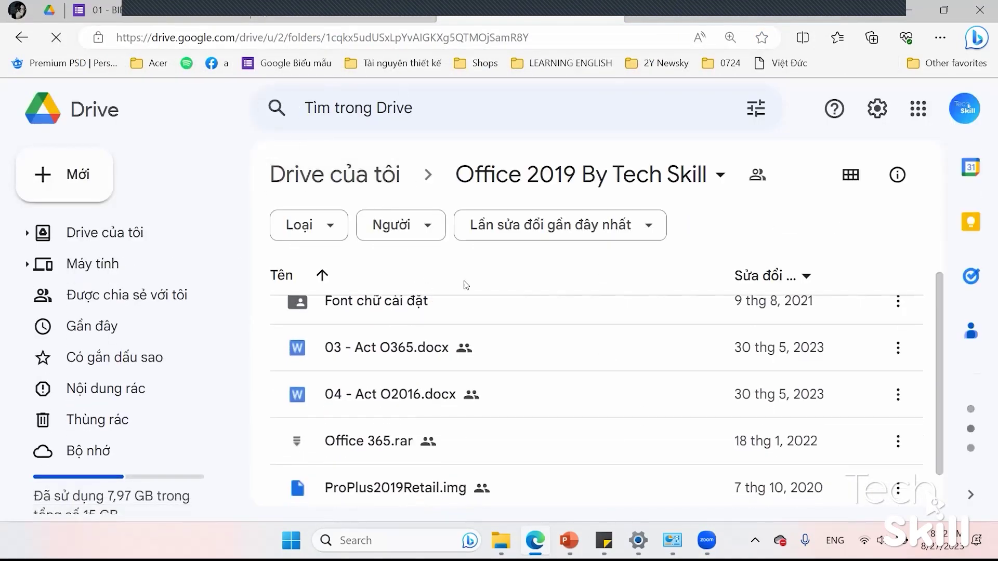
scroll(488, 367, "down", 1)
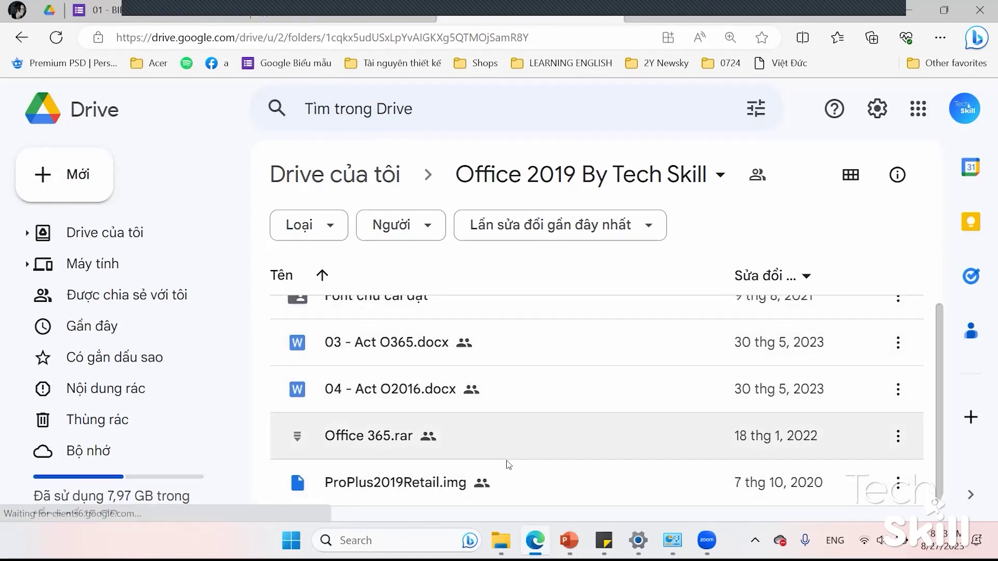
scroll(372, 370, "up", 1)
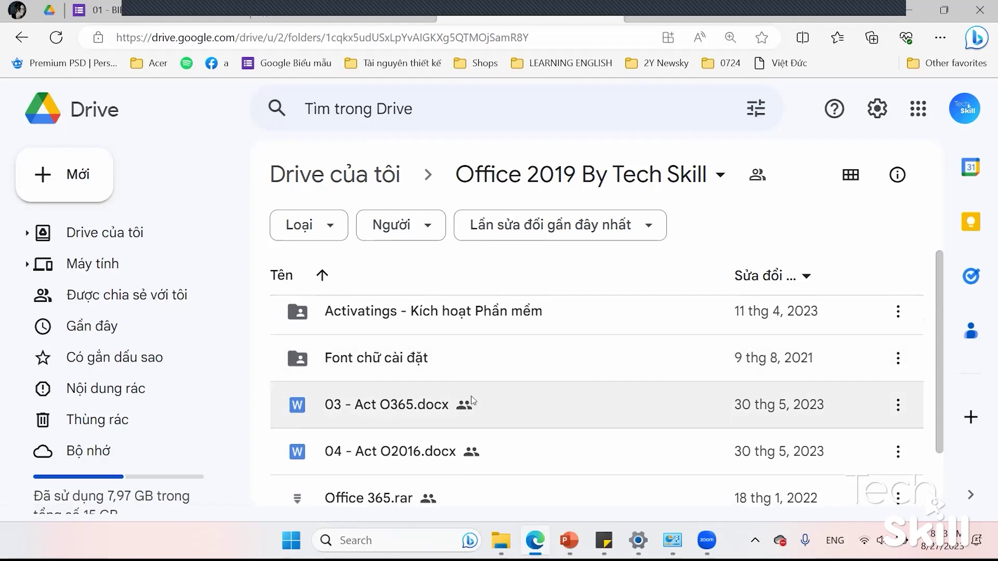
scroll(473, 395, "down", 1)
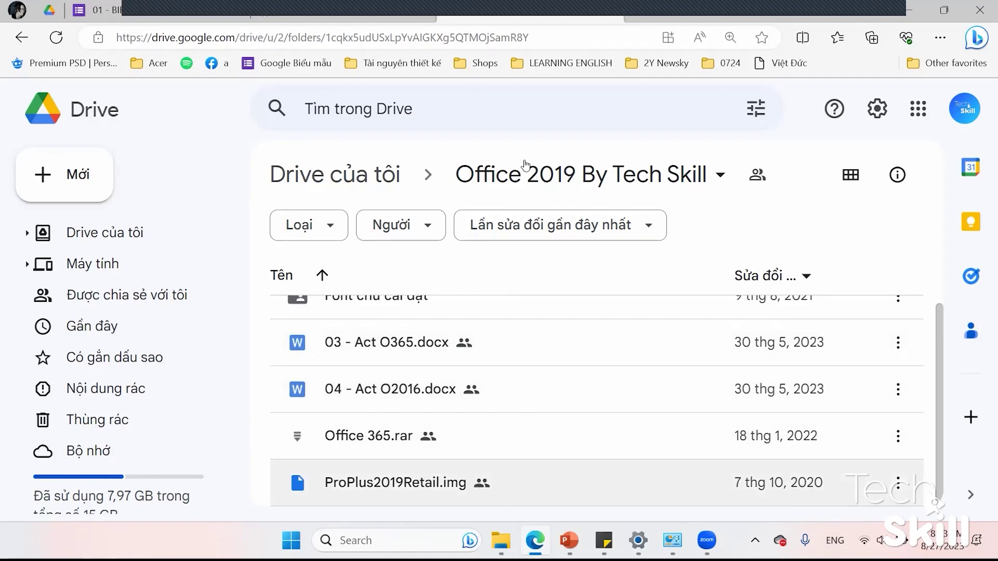
Download ProPlus2019Retail.img despite the virus-scan warning, then minimize Edge
right_click(562, 482)
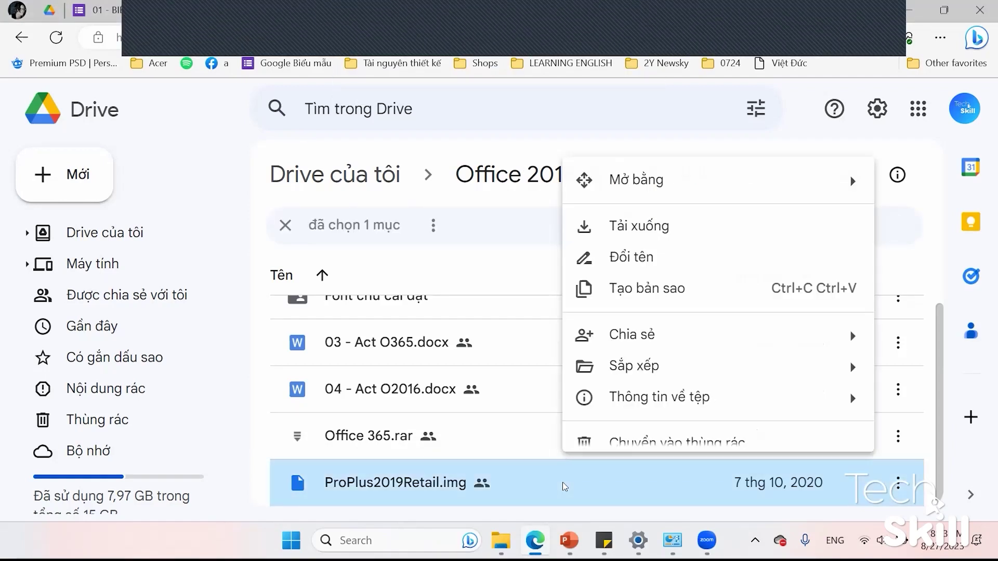
left_click(676, 227)
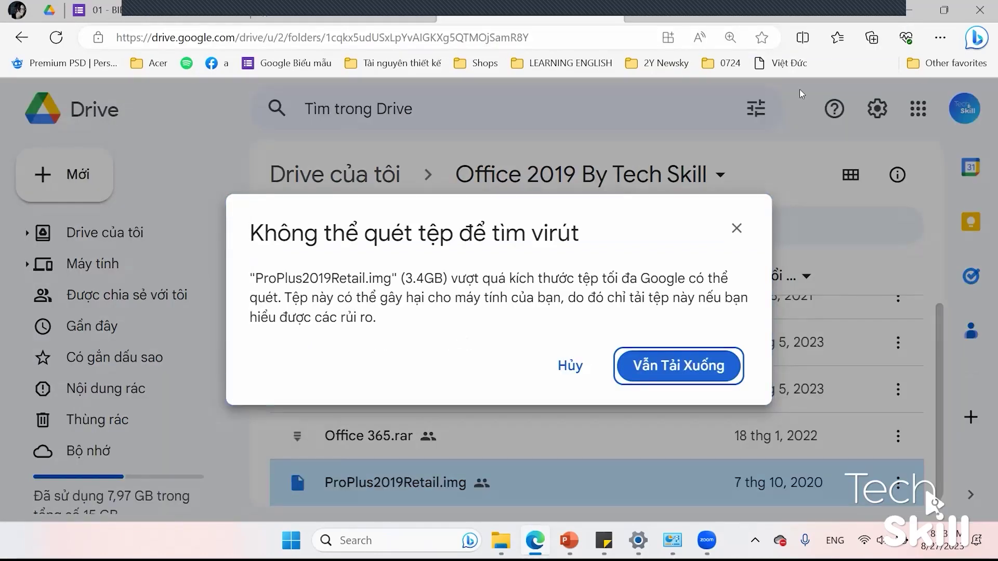
left_click(678, 365)
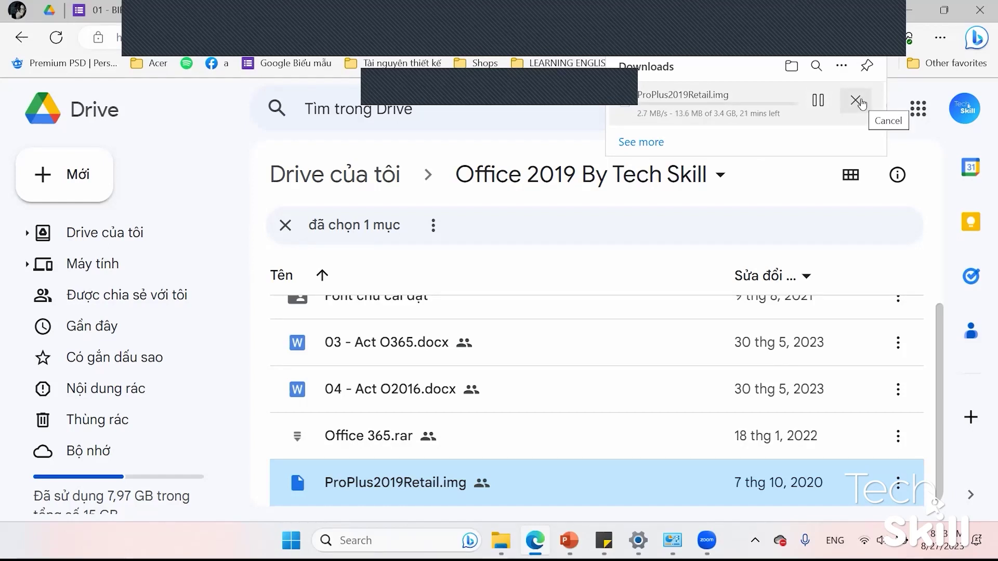
left_click(919, 18)
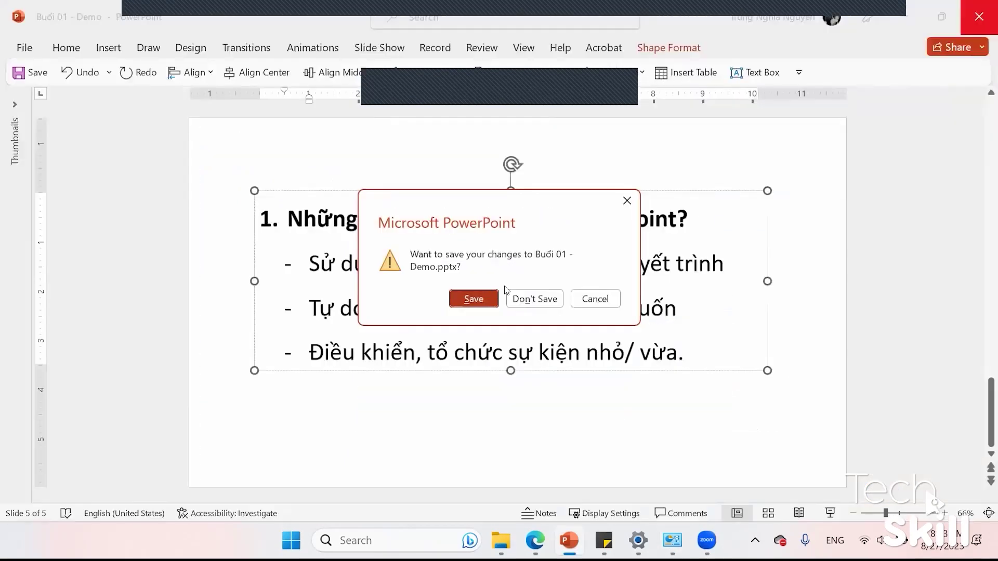
Save and close PowerPoint, start uninstalling Office Professional Plus 2021, then cancel at the confirmation
left_click(473, 296)
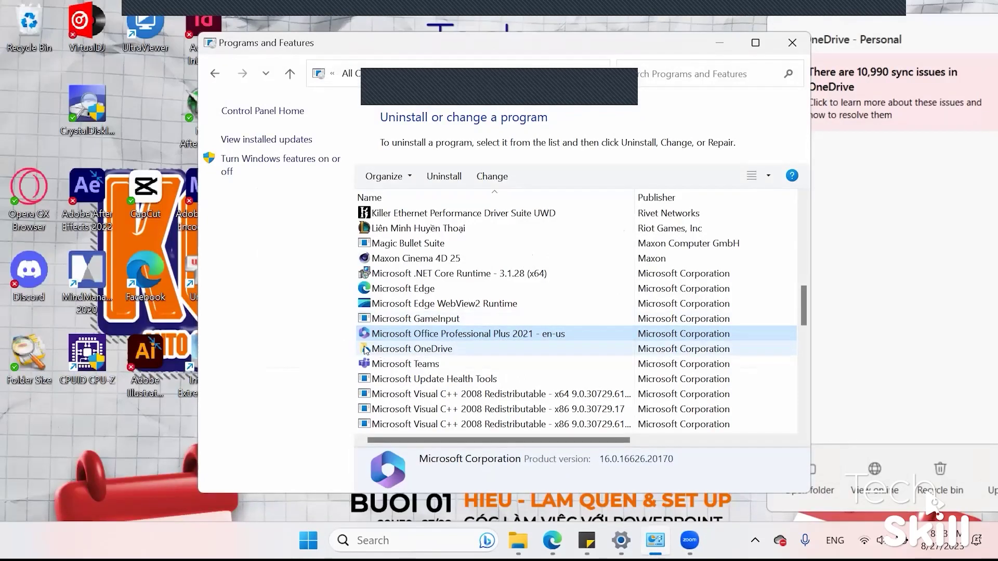
left_click(443, 176)
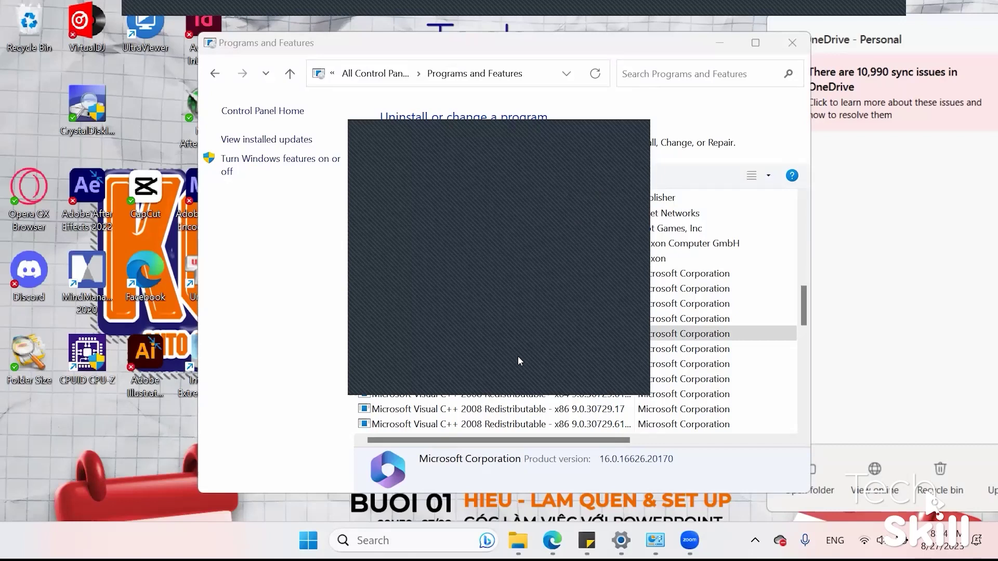
left_click(407, 337)
left_click(444, 176)
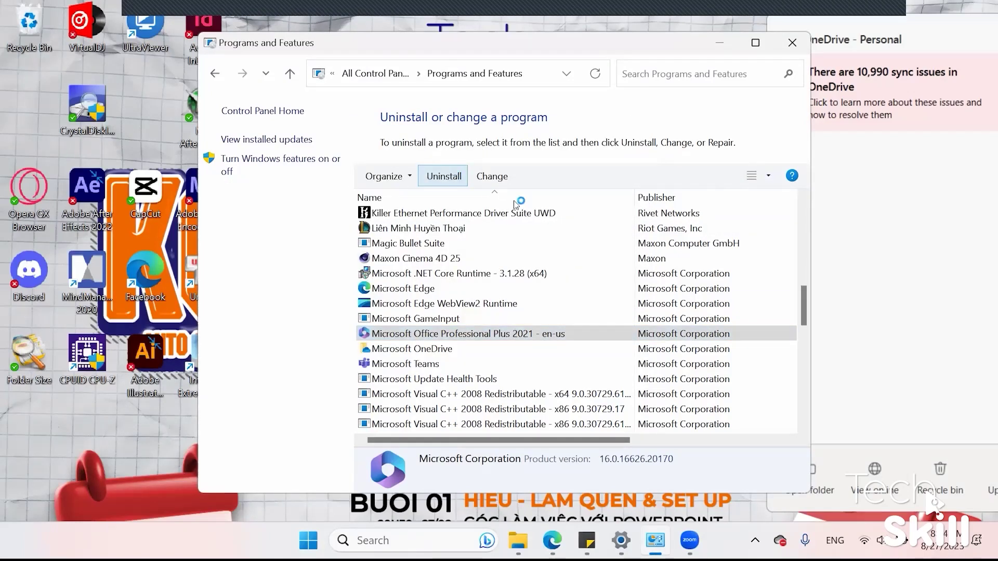
left_click(456, 183)
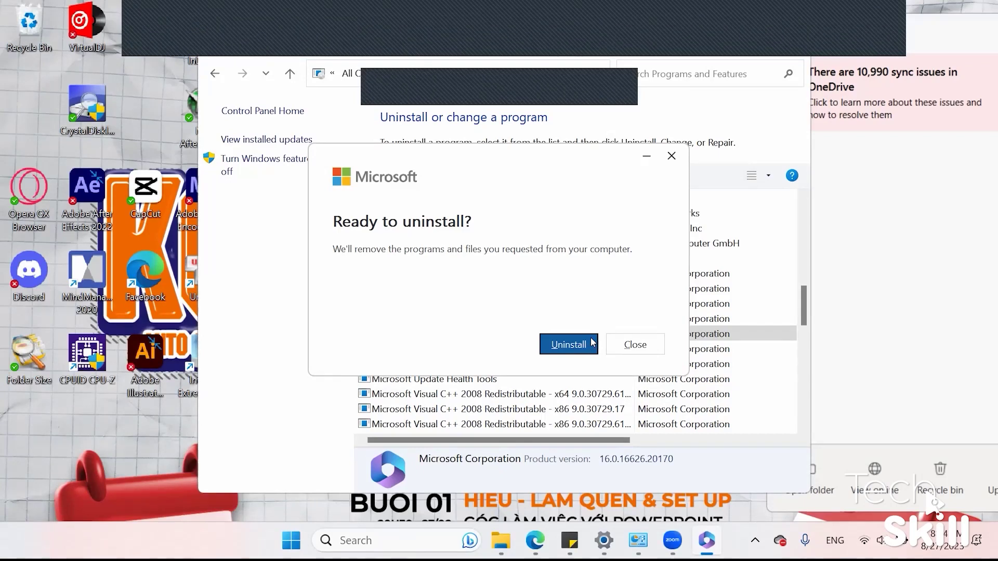
left_click(646, 347)
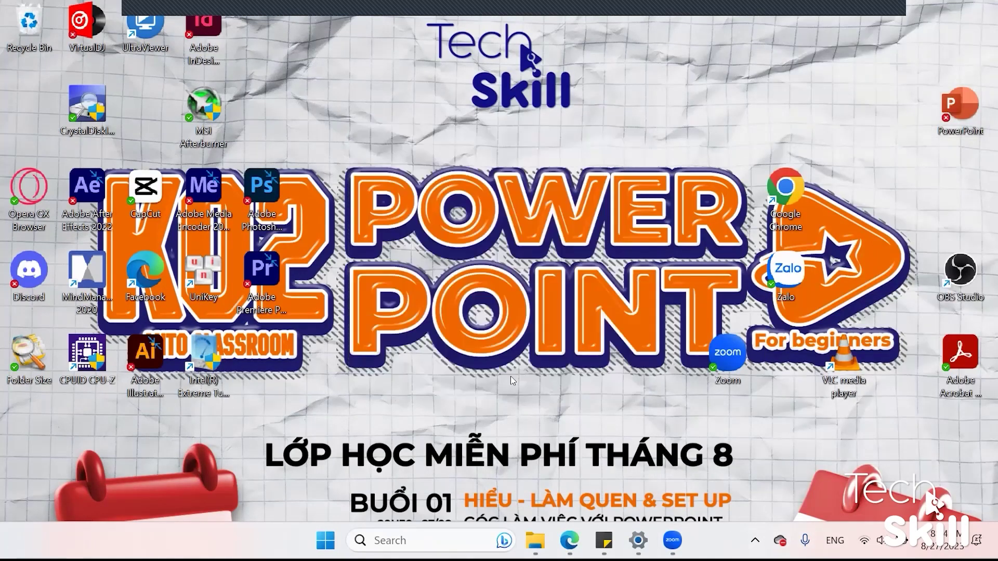
Launch PowerPoint through a Windows search for 'po' and reopen Buổi 01 - Demo
left_click(425, 539)
type("po")
key("Return")
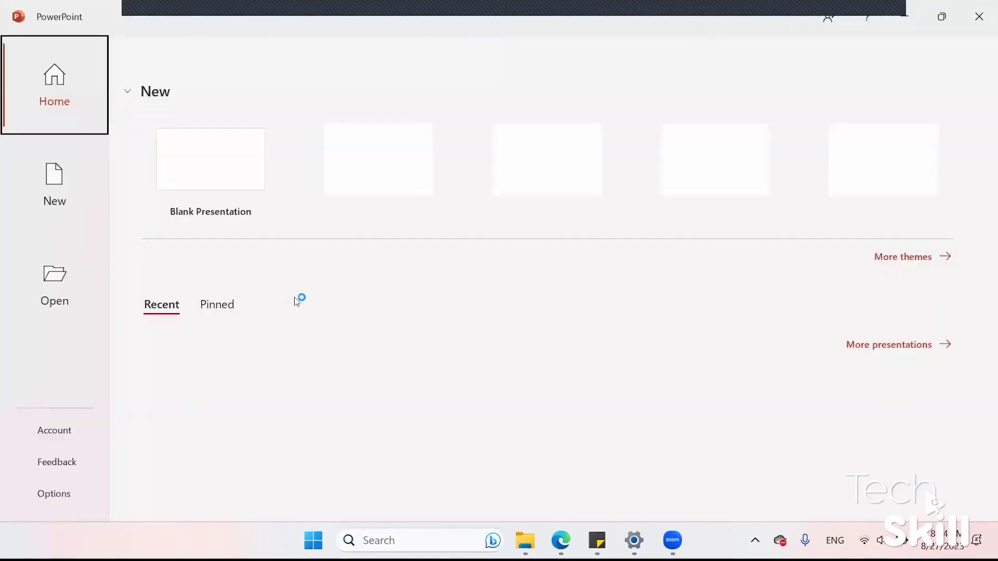
left_click(285, 375)
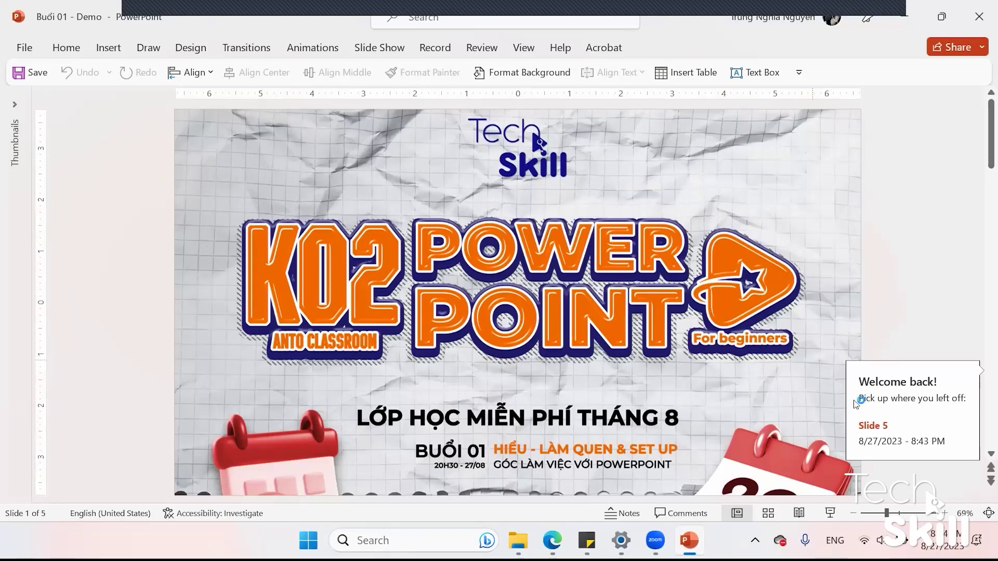
Expand the collapsed Thumbnails pane to list all five slides of Buổi 01 - Demo
left_click(14, 104)
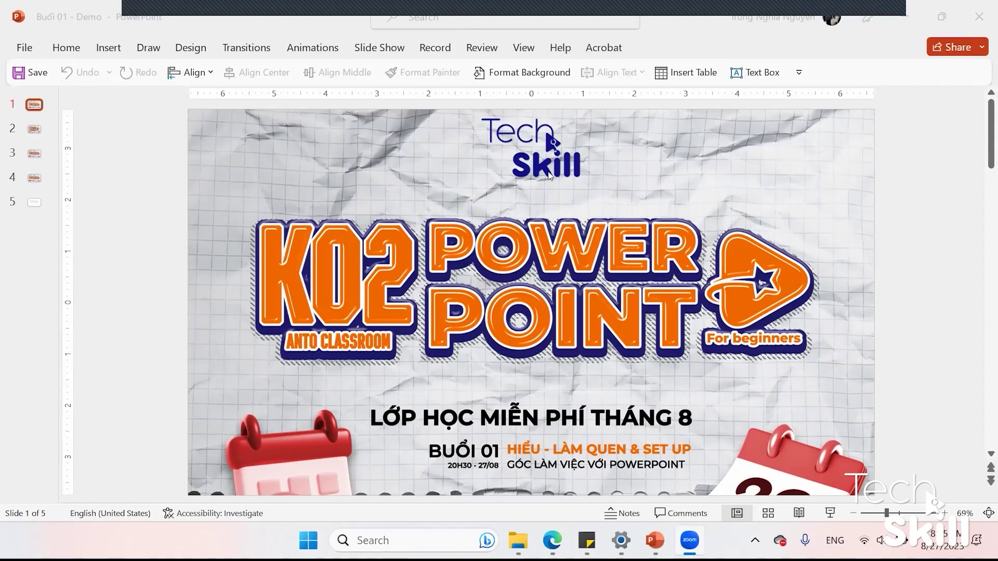
Back in Google Drive, copy the share link for ProPlus2019Retail.img and close the sharing dialog
key("alt+Tab")
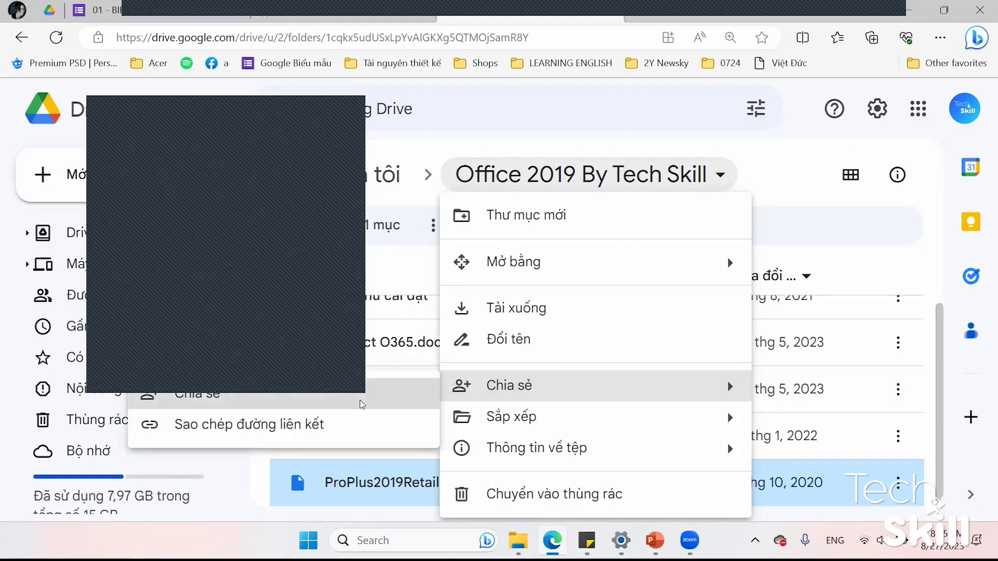
mouse_move(509, 385)
left_click(584, 385)
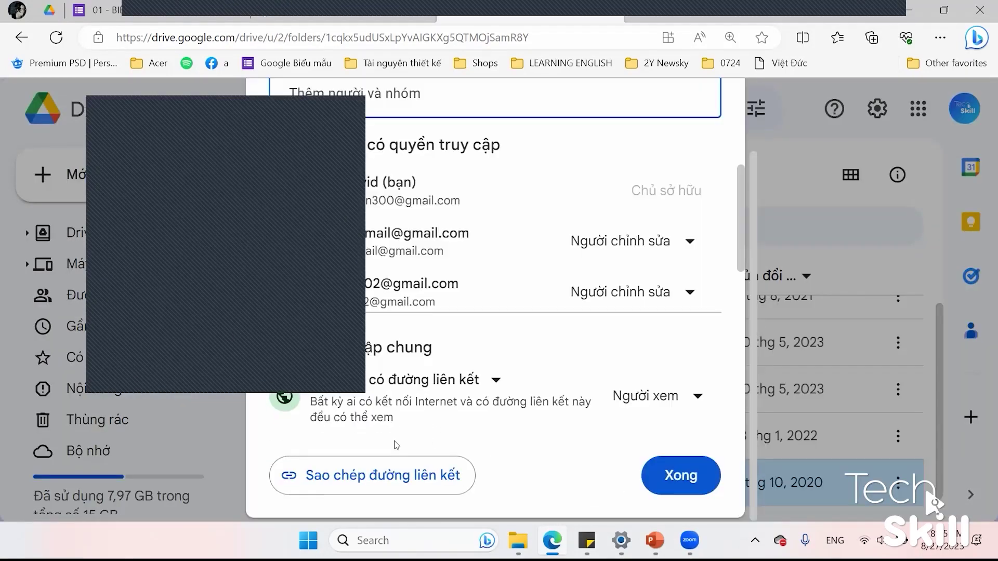
left_click(338, 474)
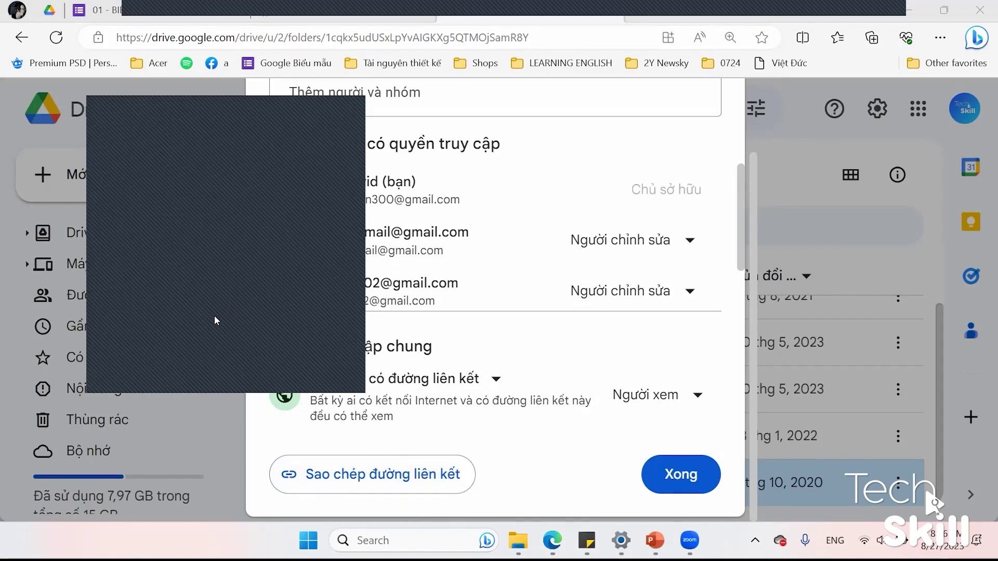
left_click(796, 194)
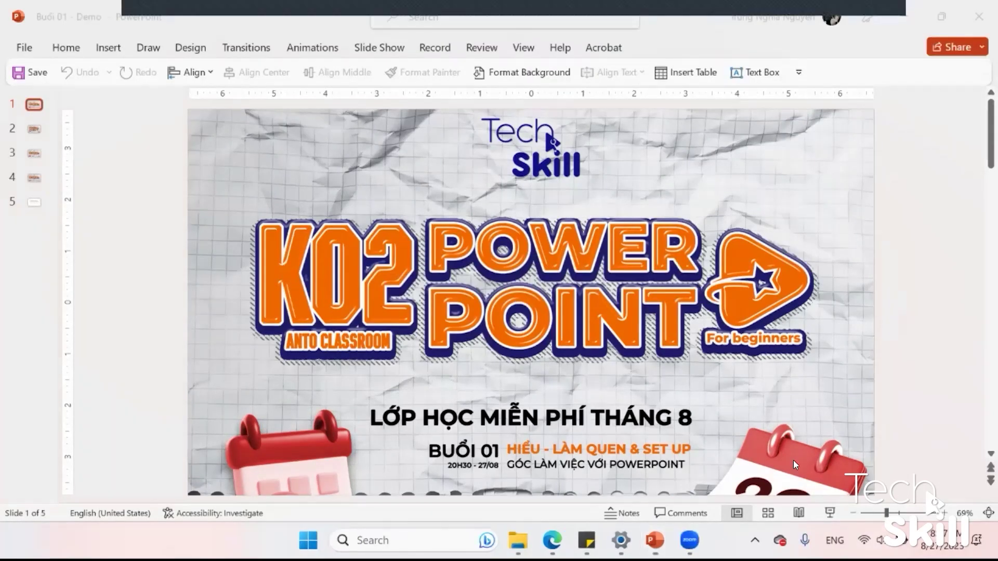
left_click(864, 541)
left_click(783, 244)
scroll(799, 363, "down", 2)
scroll(800, 363, "up", 2)
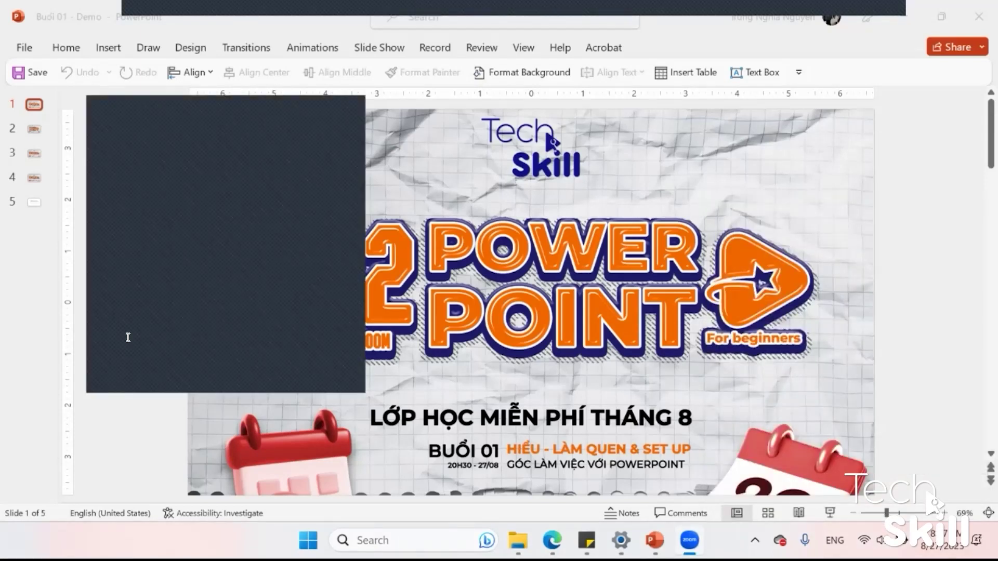
left_click(269, 102)
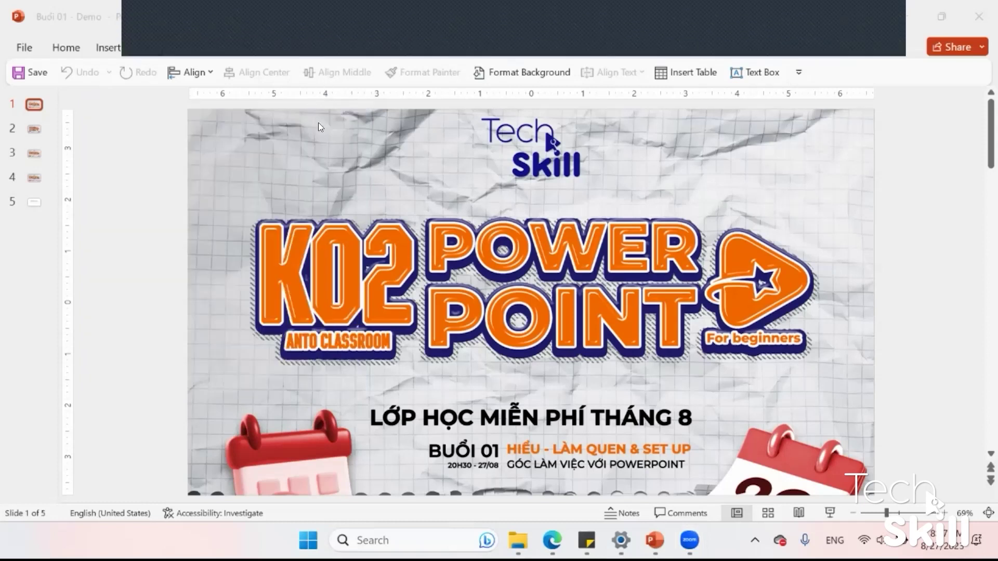
left_click(308, 171)
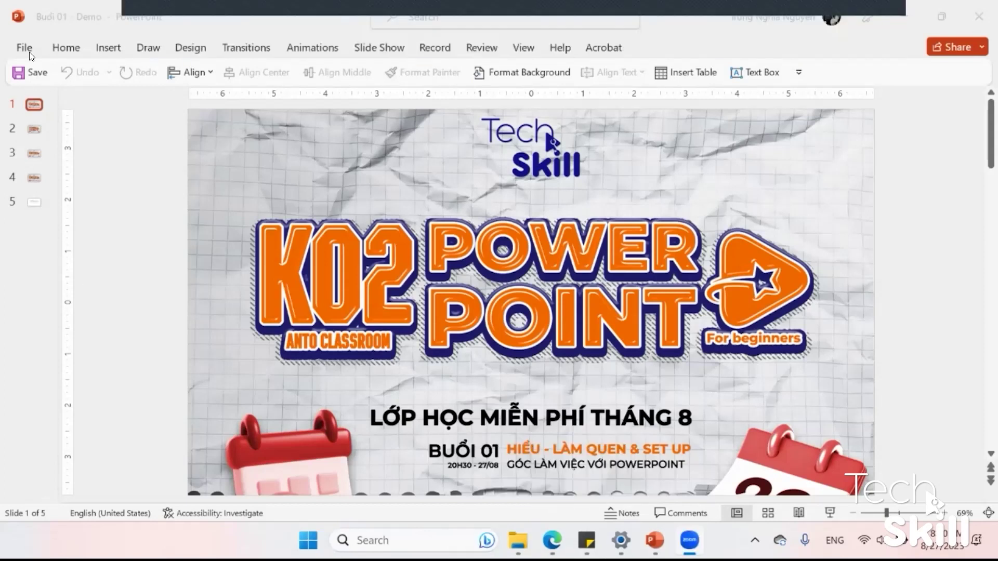
From the File page, collapse the new-presentation templates section and close PowerPoint
left_click(24, 48)
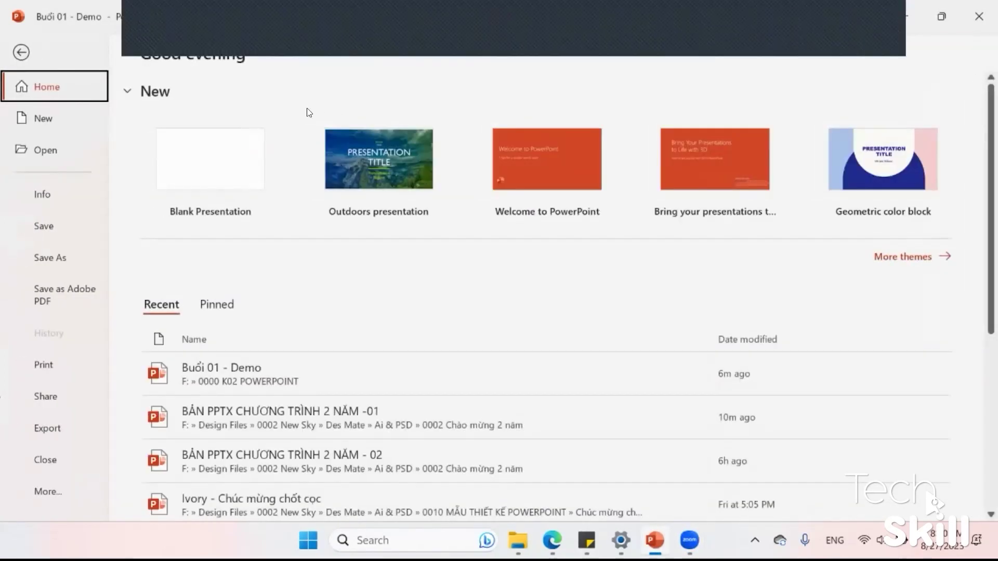
left_click(126, 91)
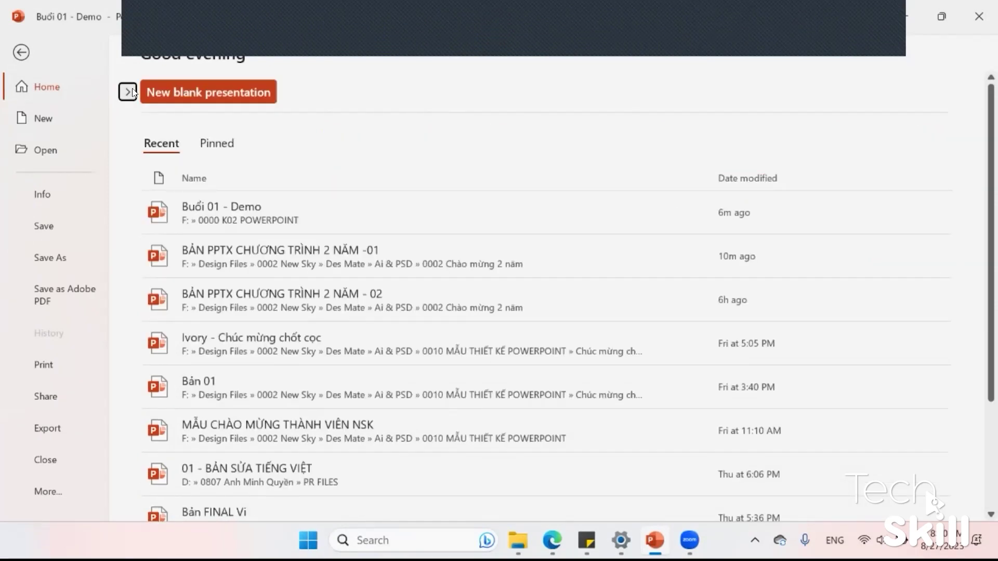
left_click(978, 16)
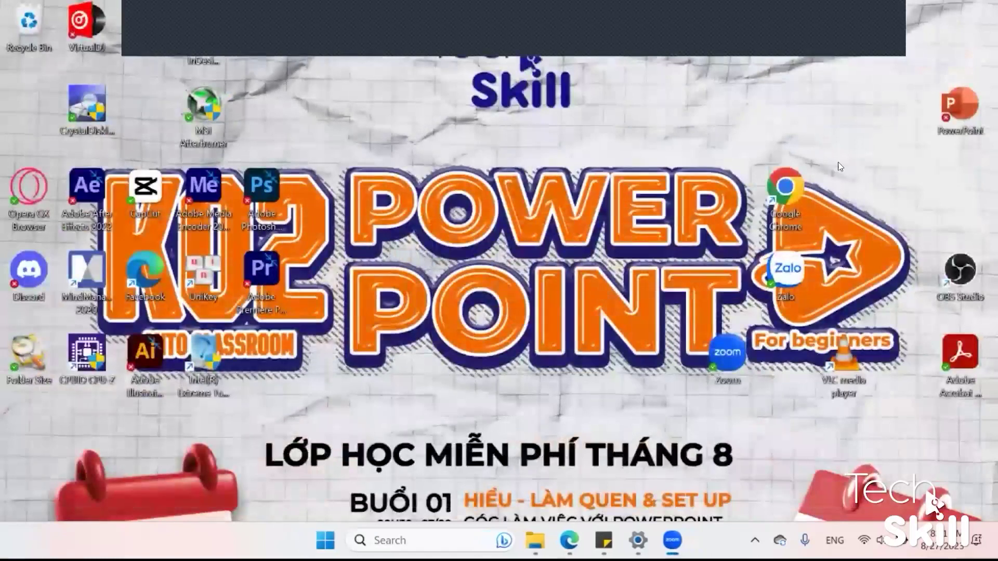
Relaunch PowerPoint from the desktop and show the empty Pinned files list
double_click(956, 105)
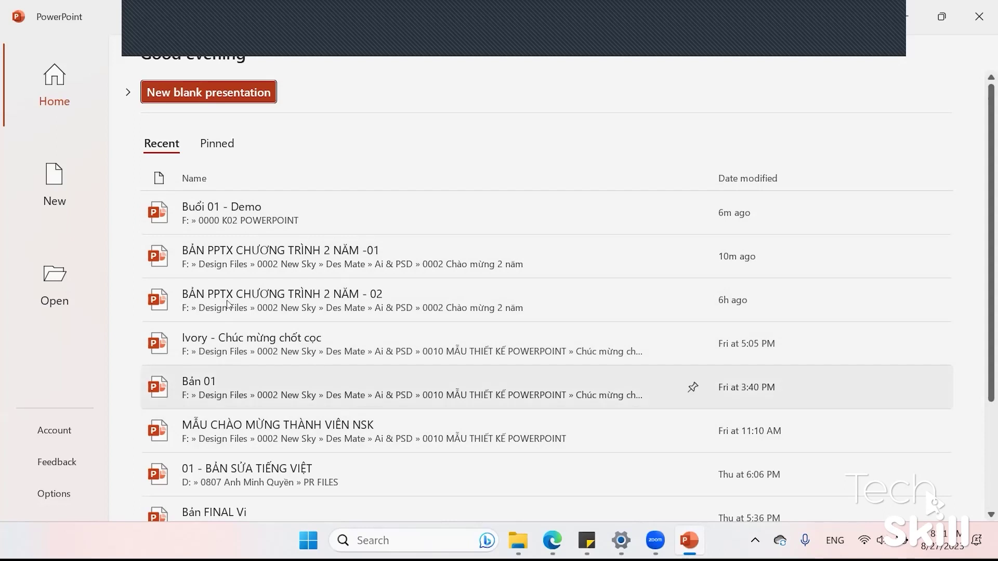
scroll(240, 381, "down", 3)
scroll(240, 381, "up", 2)
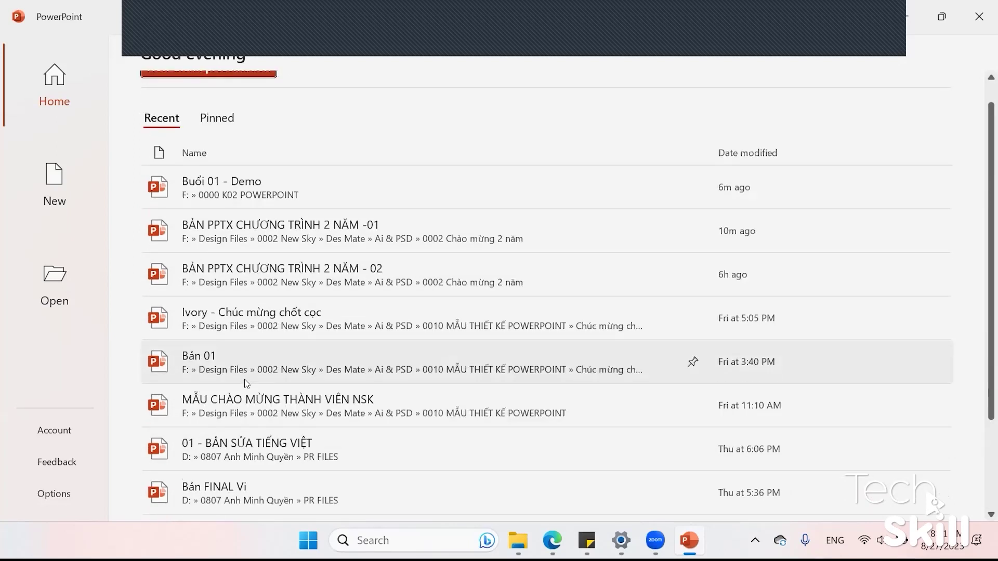
left_click(217, 121)
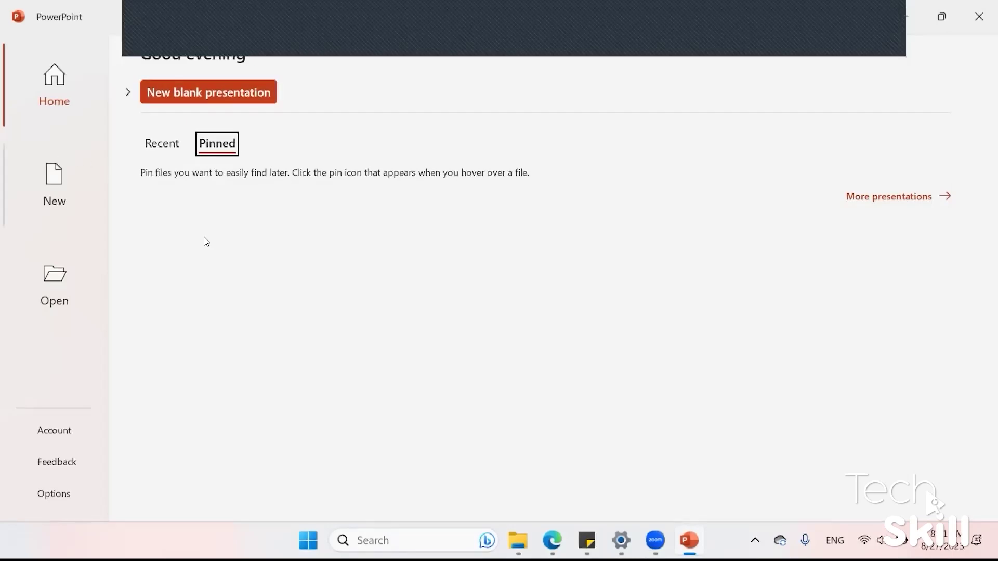
Search the online templates for 'geography'
key("alt+n")
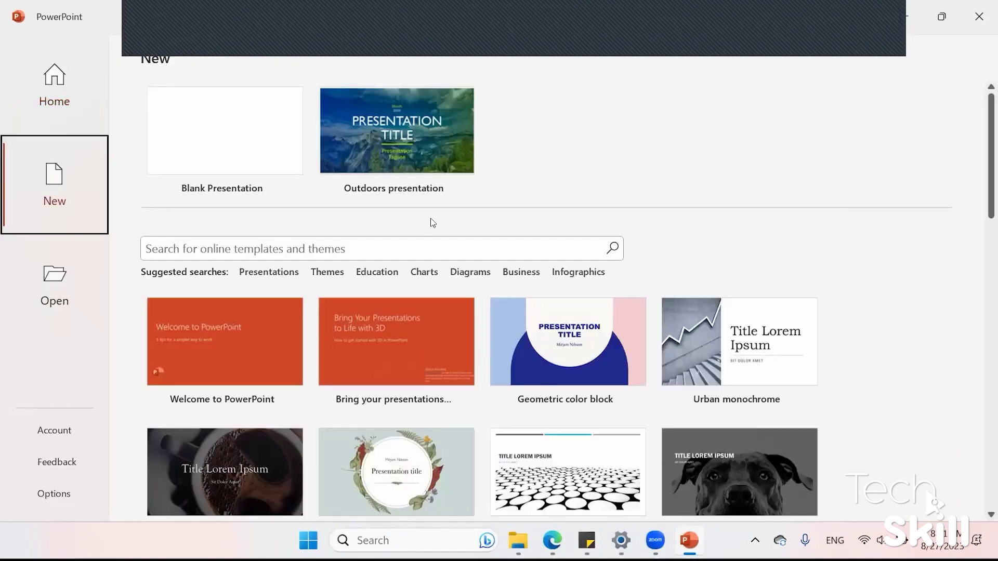
scroll(423, 208, "down", 2)
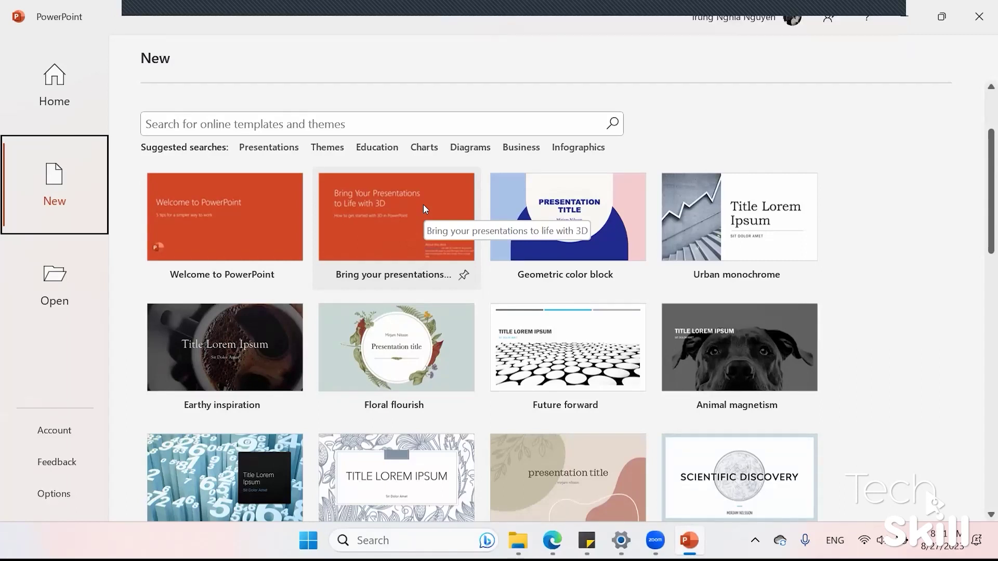
scroll(423, 208, "down", 2)
scroll(332, 291, "down", 3)
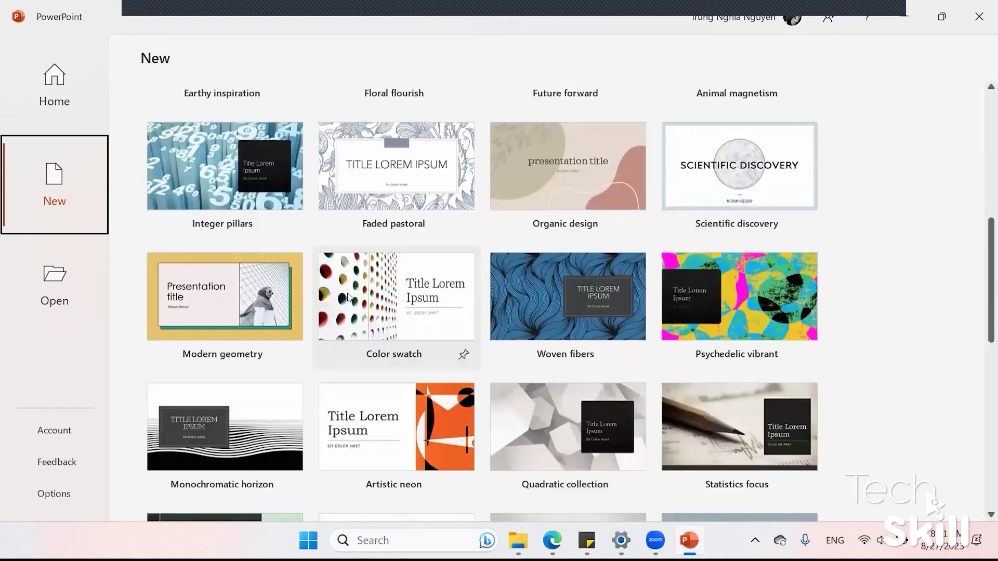
scroll(346, 239, "up", 1)
scroll(347, 239, "up", 5)
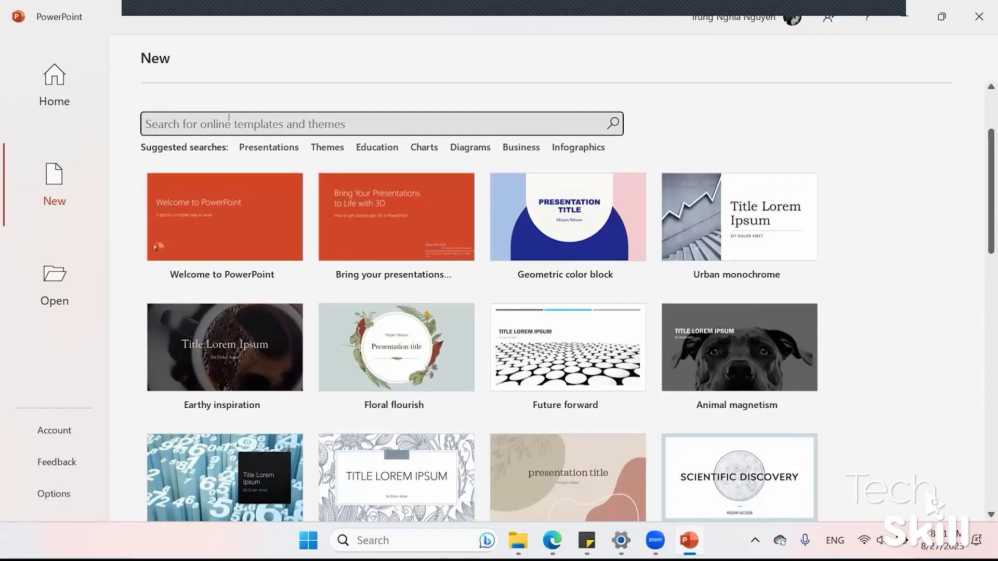
type("geography")
key("Return")
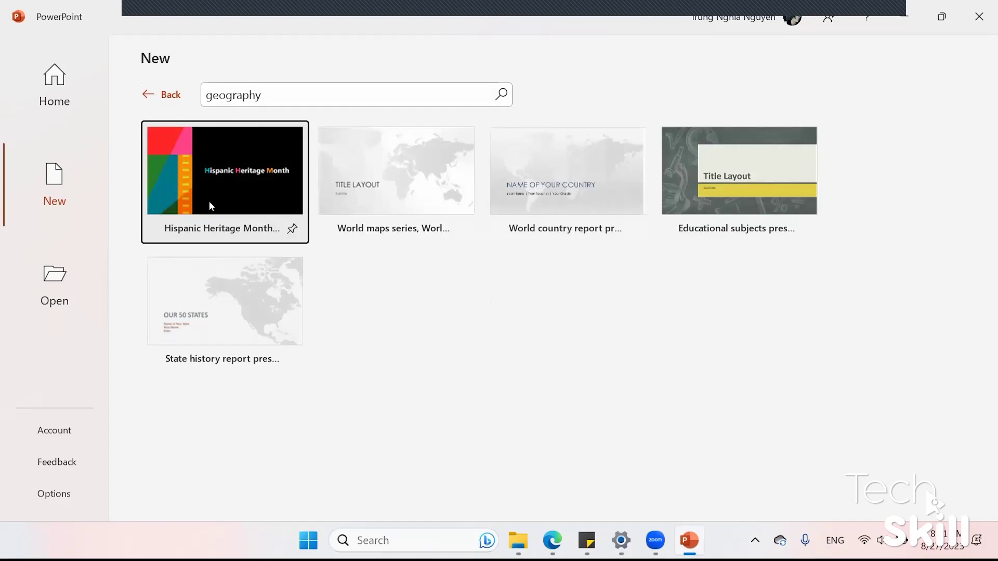
Create a presentation from the World maps series template and select its slide 1 title layout
double_click(401, 170)
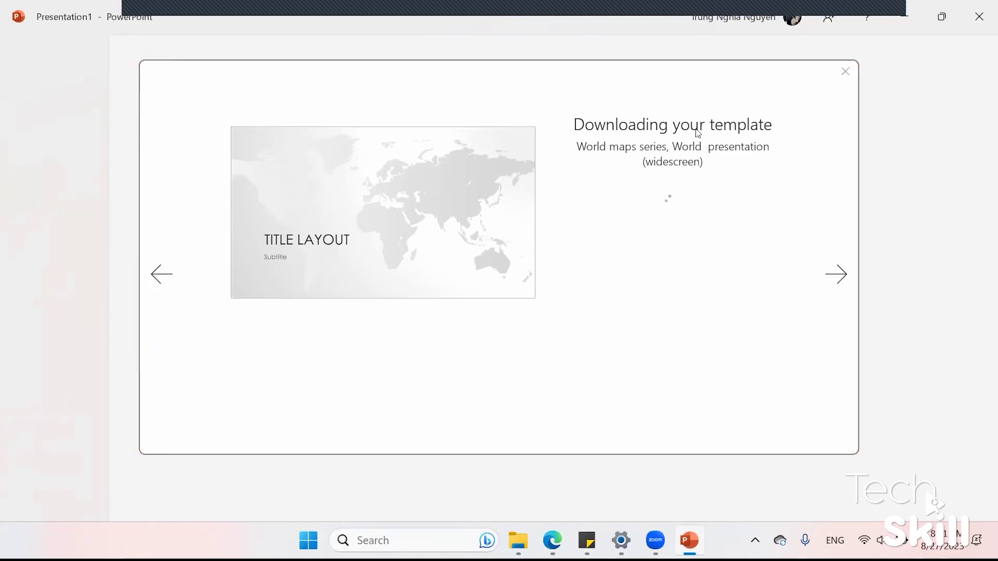
scroll(147, 218, "down", 6)
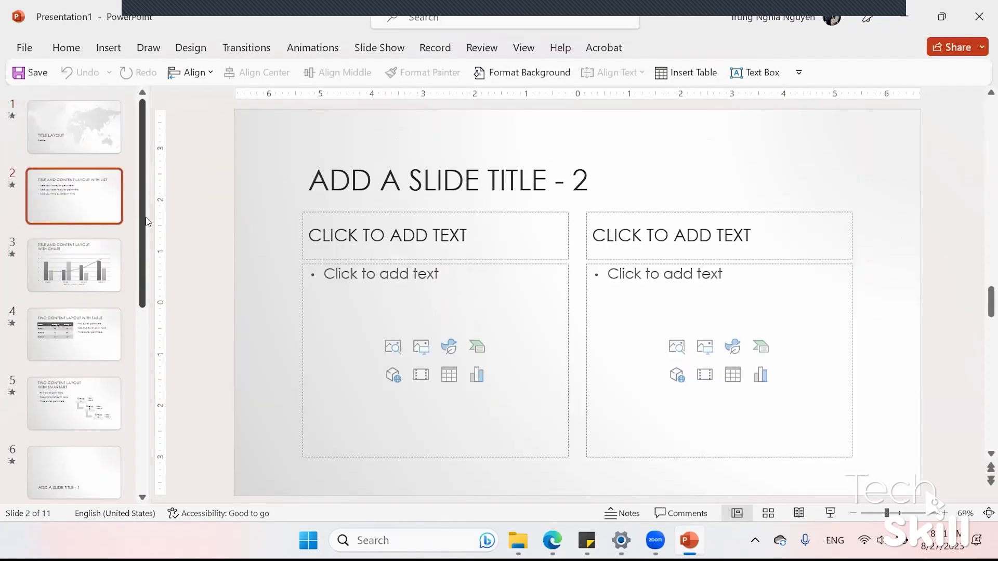
scroll(146, 196, "up", 5)
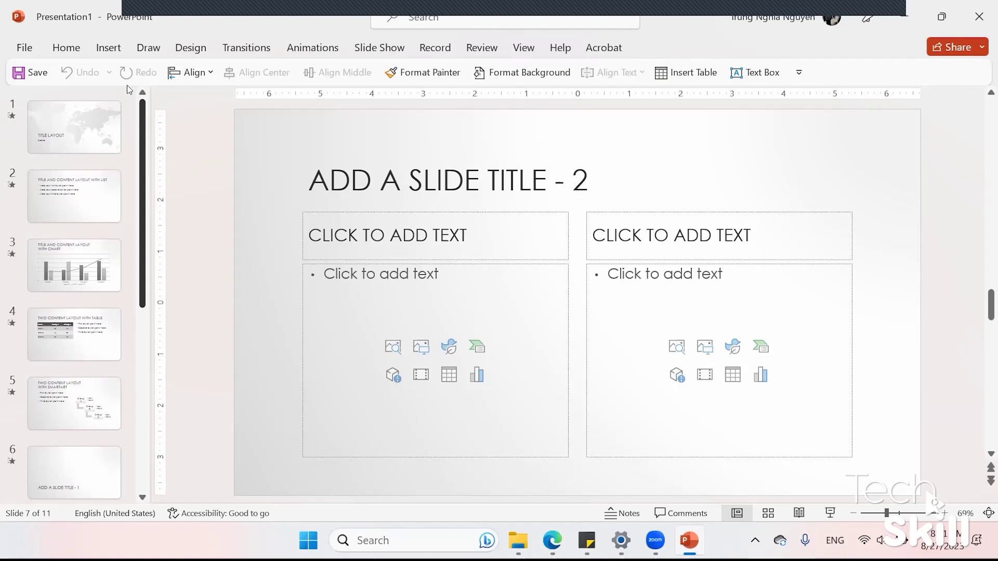
left_click(91, 140)
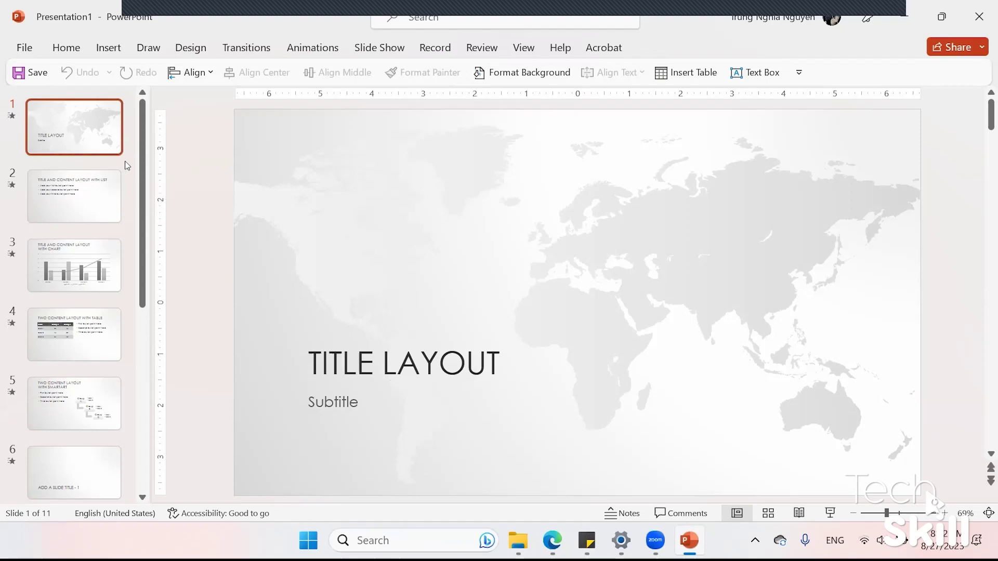
Open File > New and list the Diagrams template suggestions
left_click(23, 52)
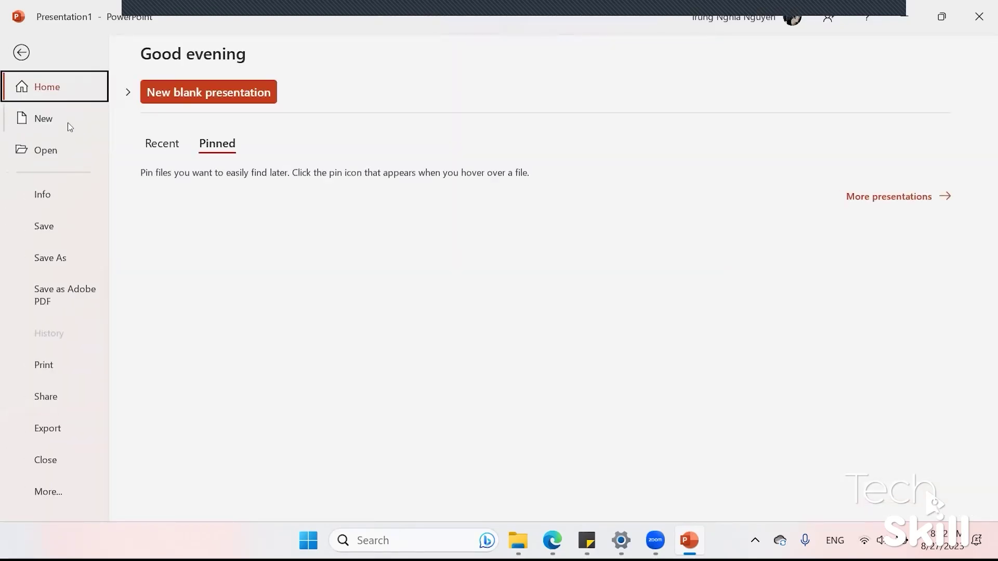
left_click(67, 123)
scroll(278, 216, "down", 6)
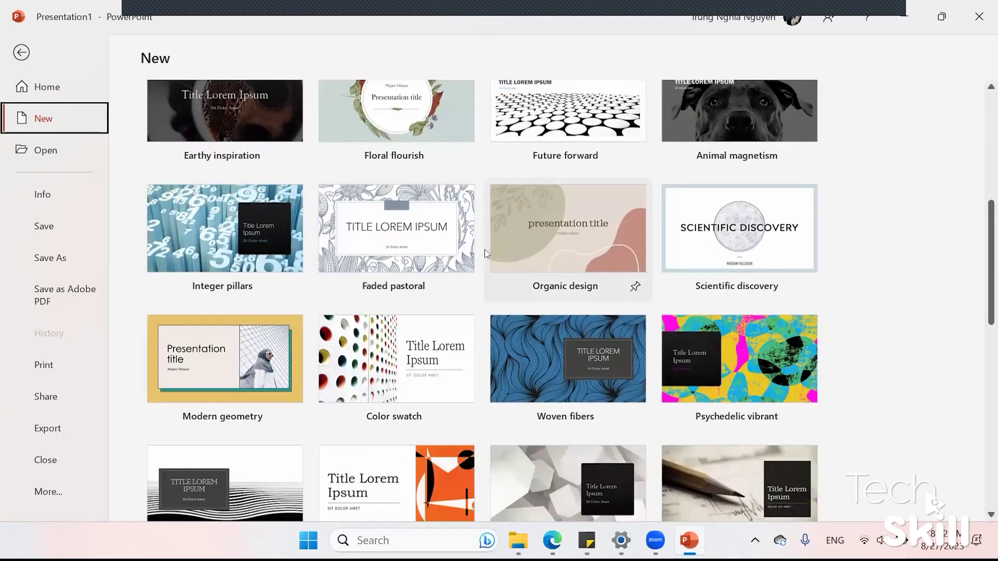
scroll(435, 232, "up", 5)
left_click(471, 209)
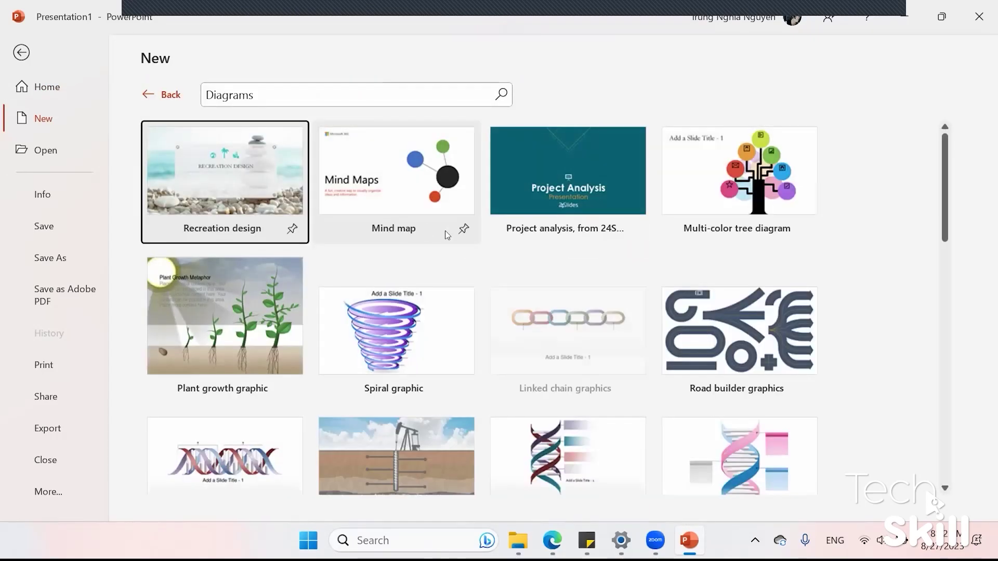
mouse_move(396, 181)
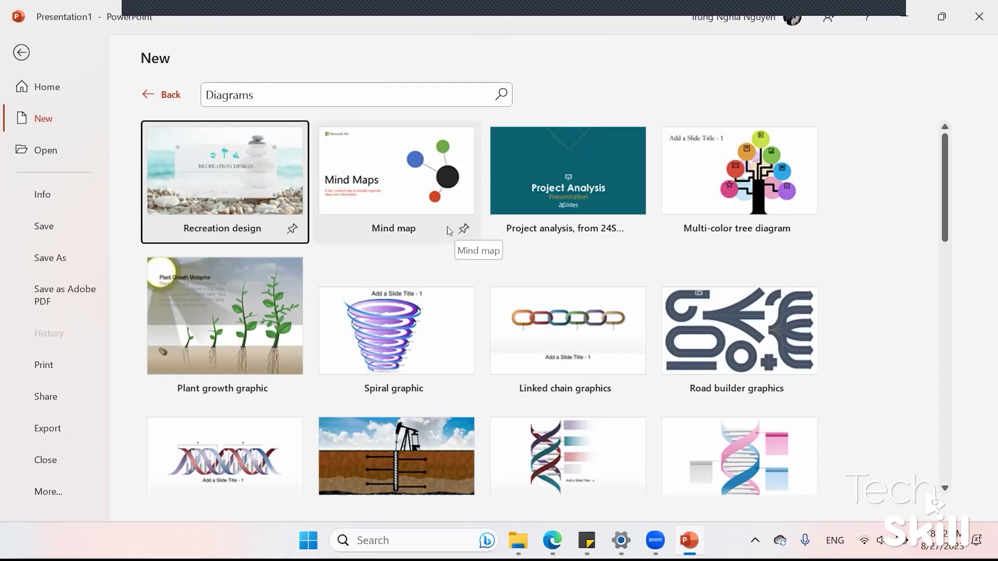
Create a presentation from the Iceberg graphic template and close the Help pane
scroll(485, 247, "down", 1)
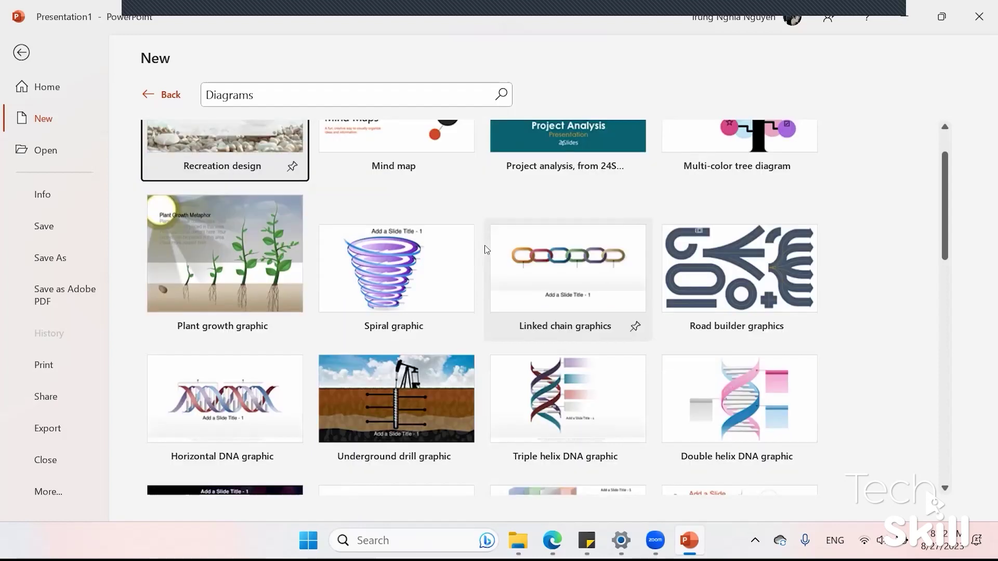
scroll(487, 279, "down", 1)
scroll(488, 286, "down", 1)
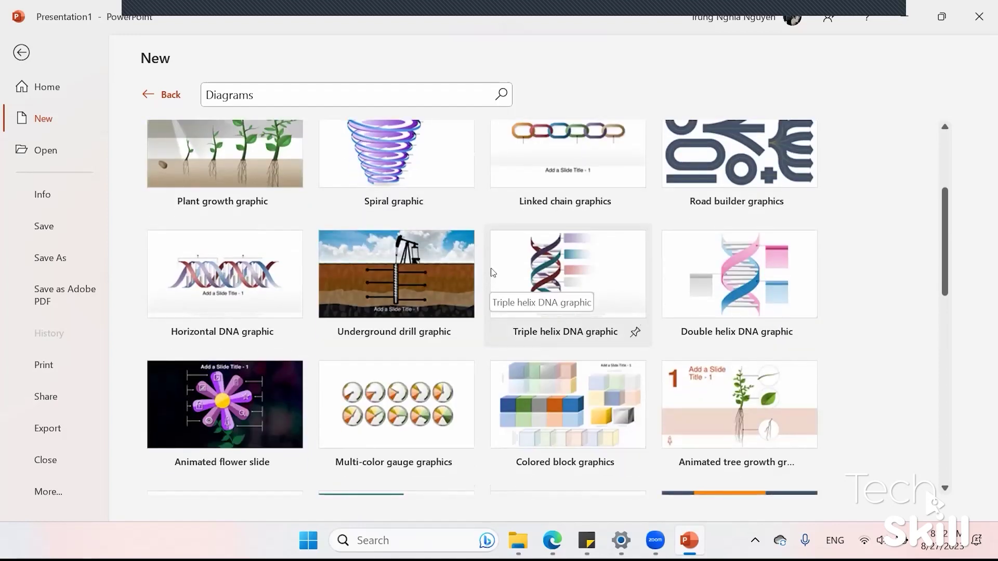
scroll(489, 283, "down", 2)
scroll(490, 281, "down", 2)
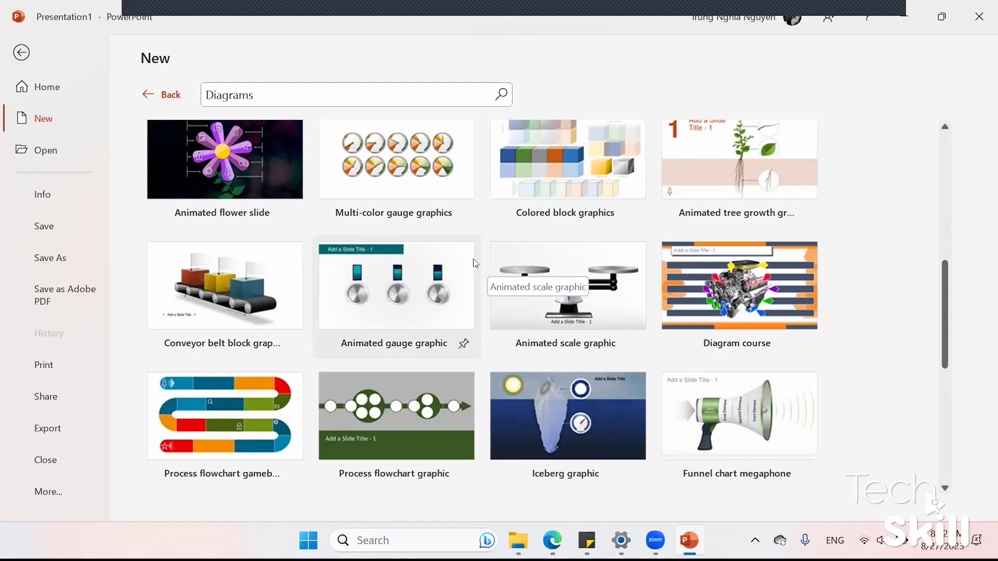
scroll(455, 231, "down", 1)
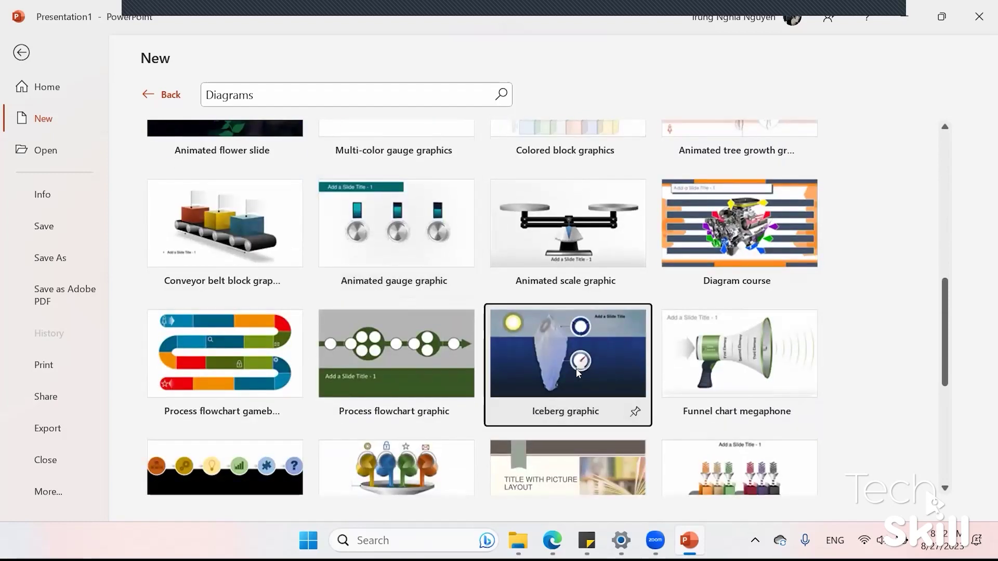
left_click(576, 369)
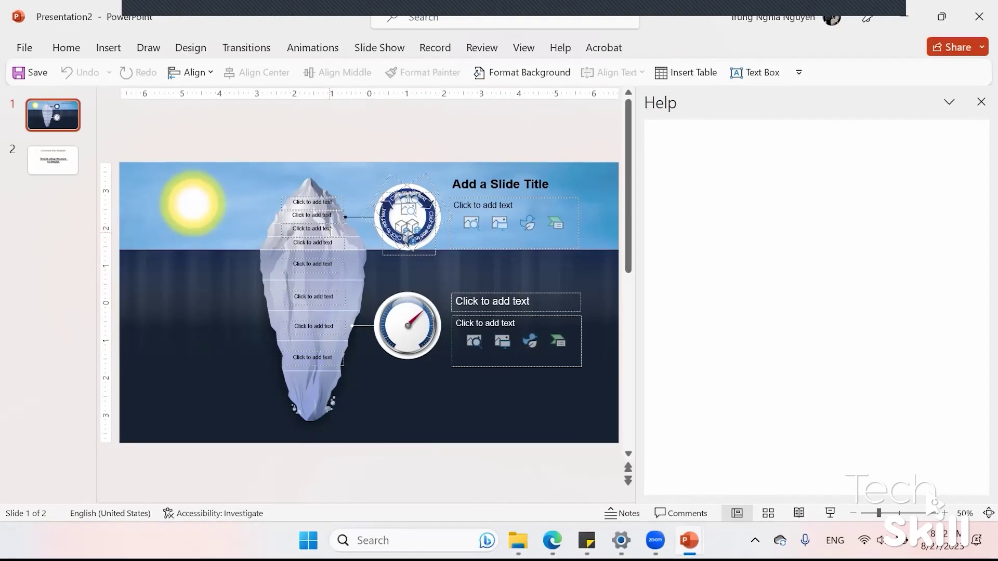
left_click(981, 102)
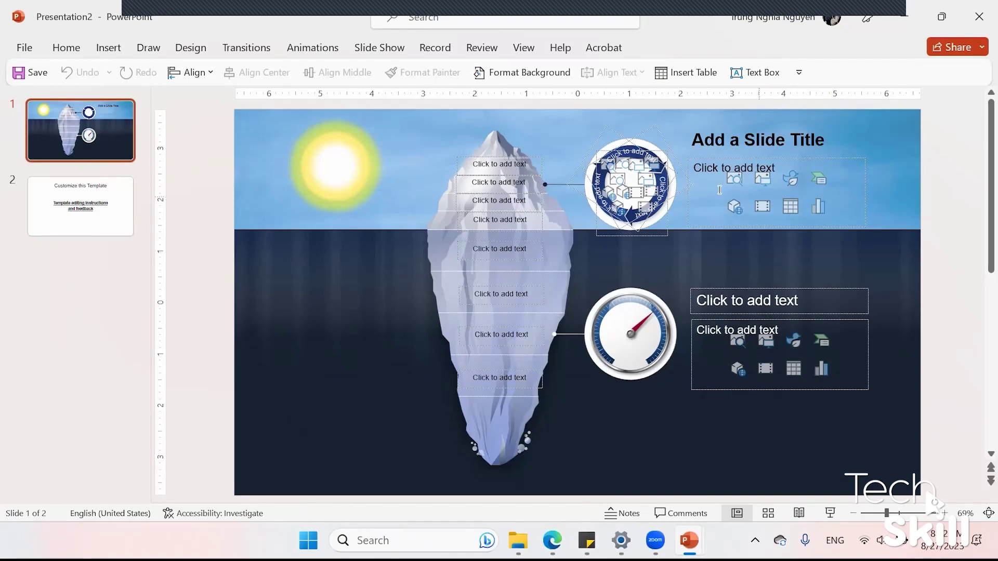
Open File > New and scroll through templates such as Geometric color block and Organic design
left_click(21, 49)
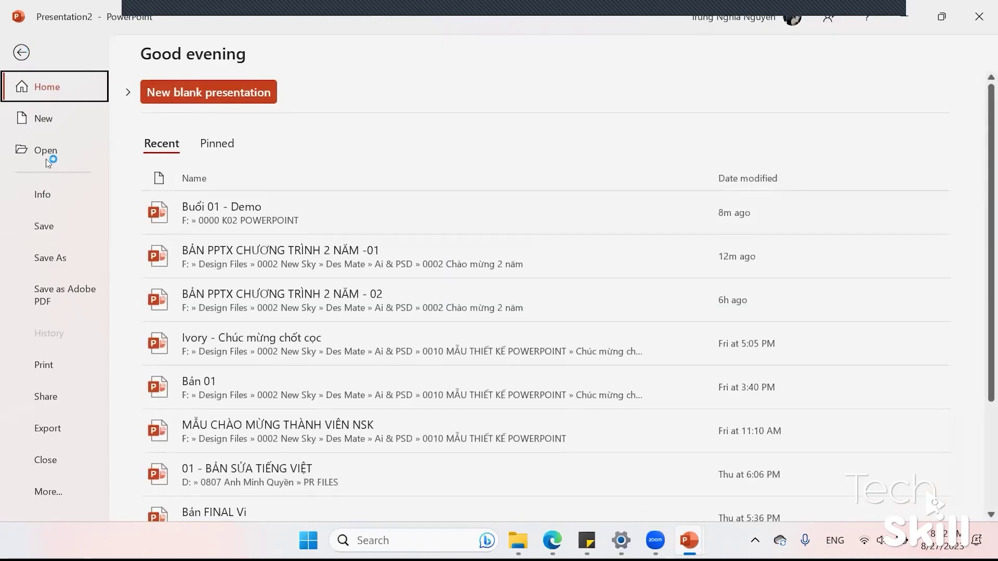
left_click(42, 119)
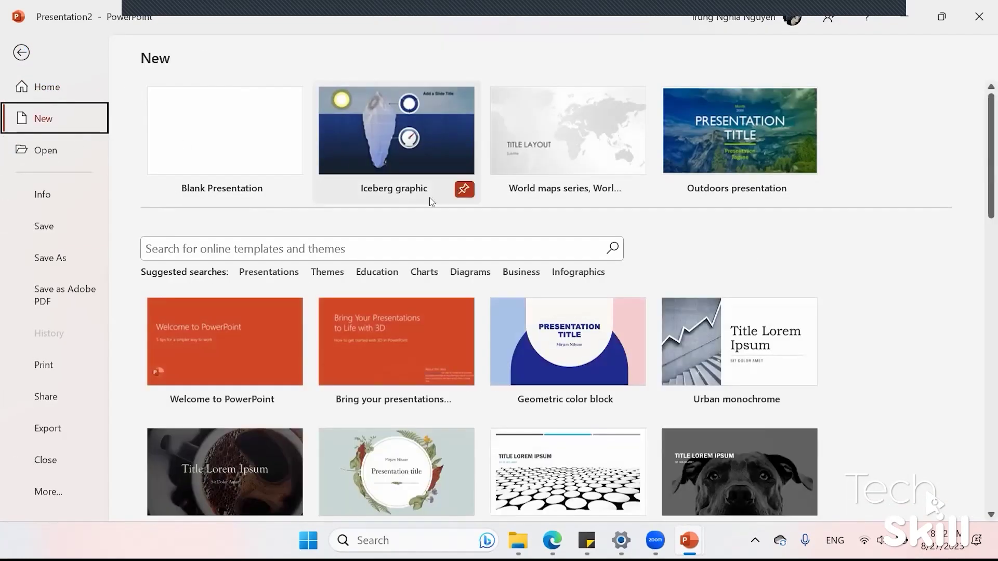
scroll(429, 197, "down", 5)
scroll(447, 254, "down", 3)
scroll(447, 255, "up", 5)
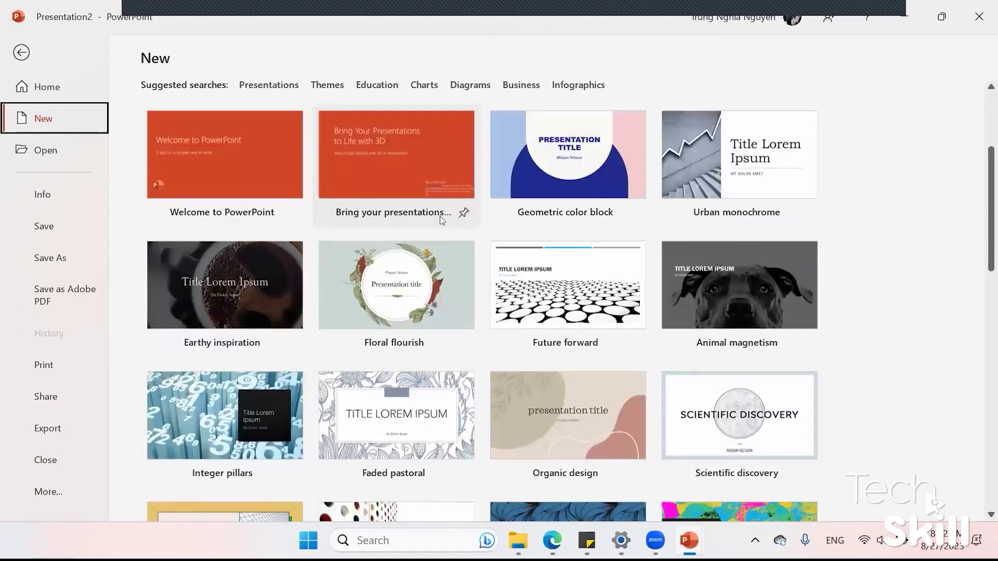
scroll(452, 228, "up", 3)
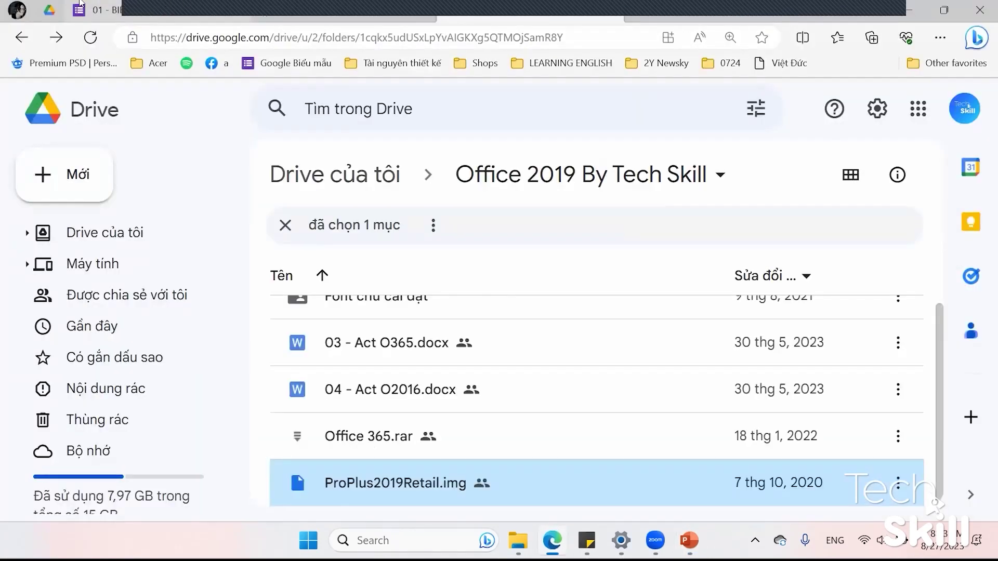
Open the SLIDE TEMPLATES folder in Drive, then view the class registration form's 43 responses
left_click(50, 10)
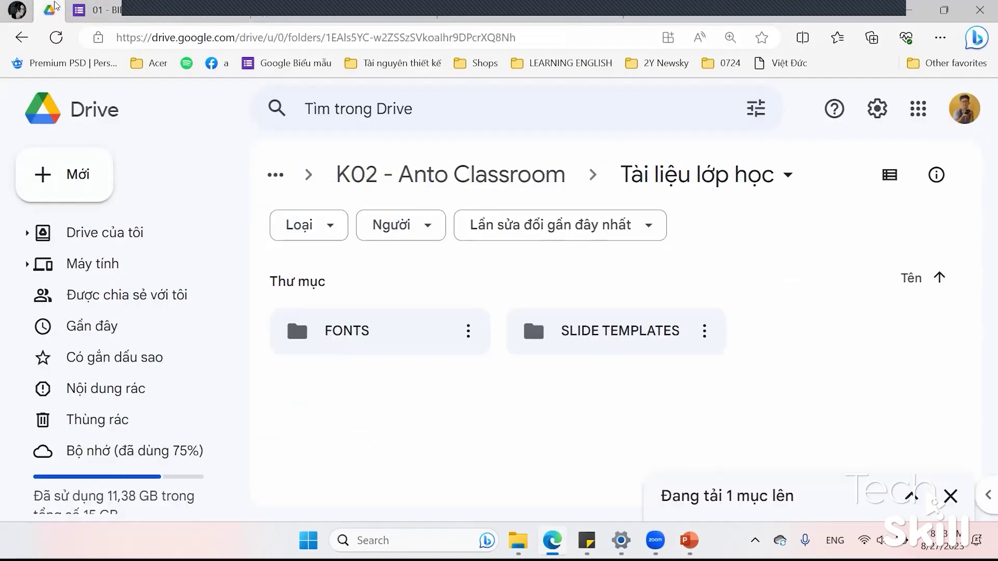
double_click(546, 345)
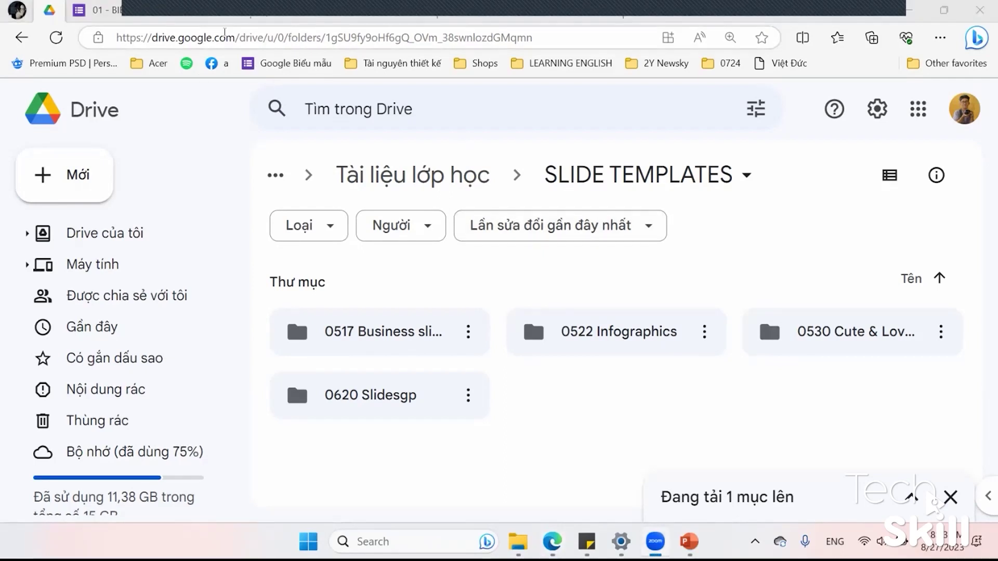
left_click(177, 14)
left_click(484, 147)
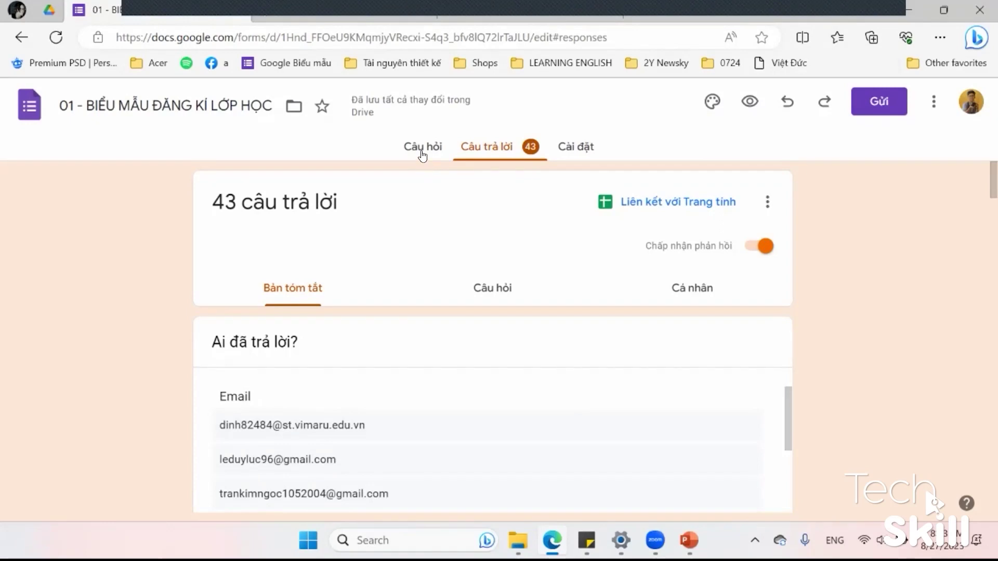
Return to Drive and go back up to the Tài liệu lớp học folder
key("ctrl+shift+Tab")
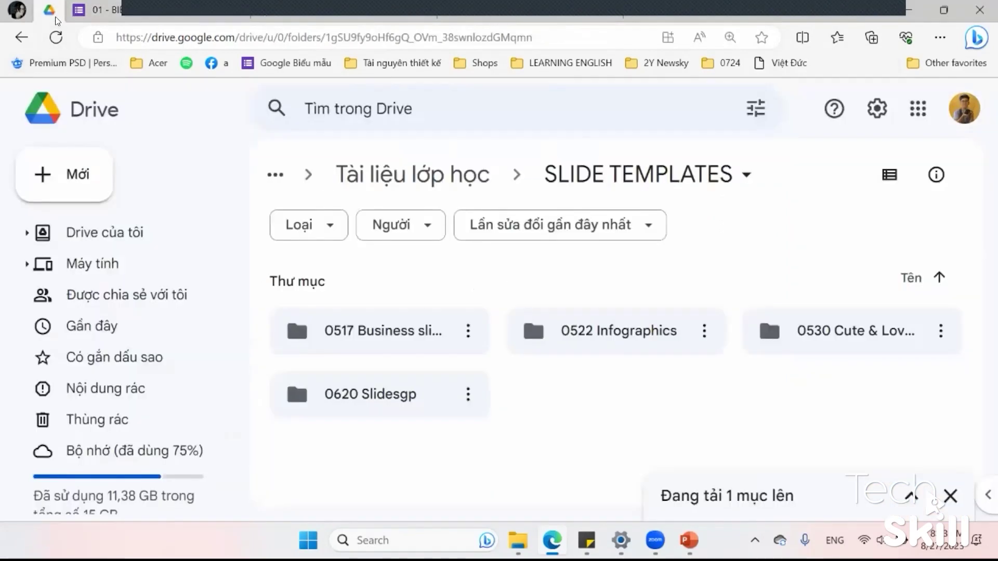
left_click(412, 176)
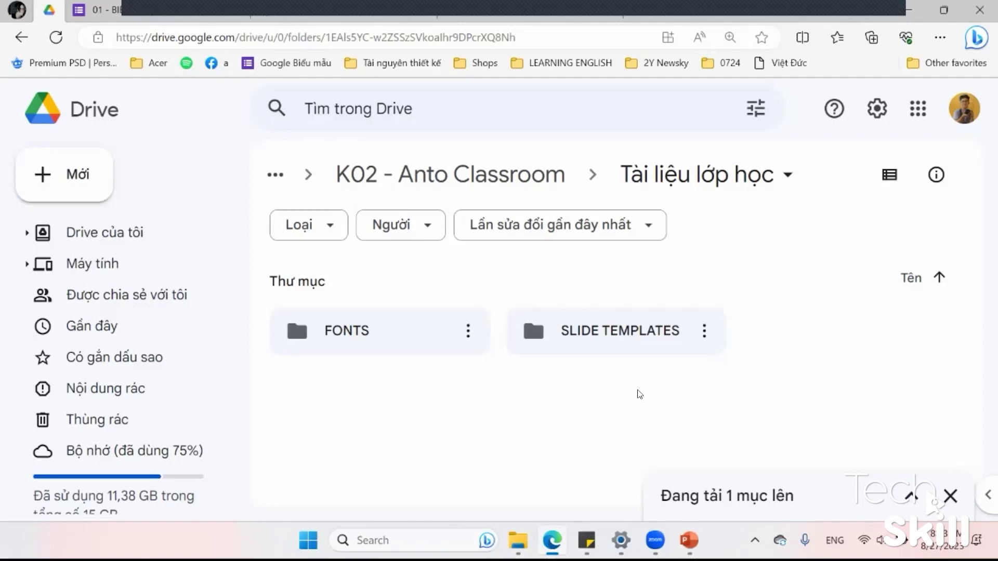
left_click(754, 540)
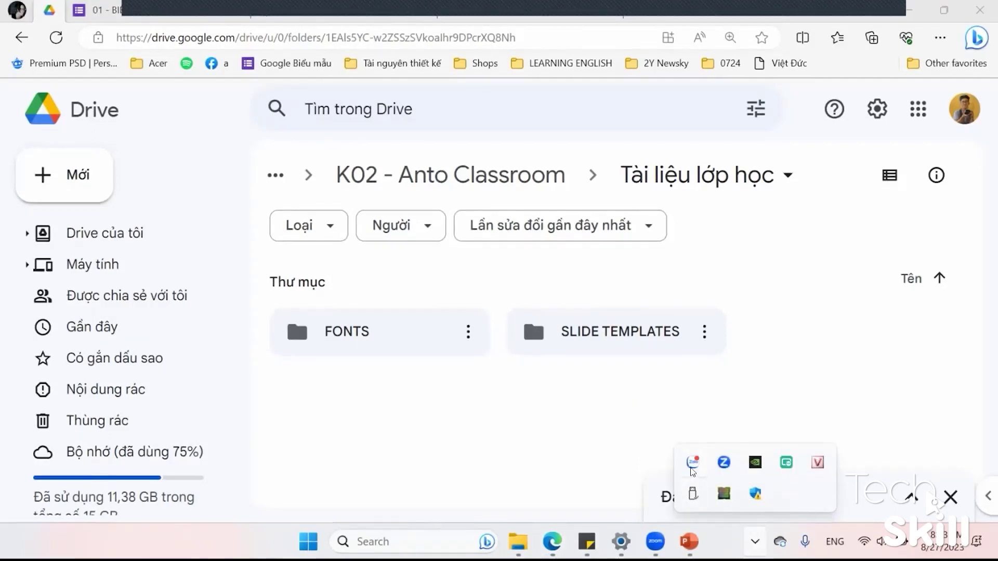
left_click(471, 402)
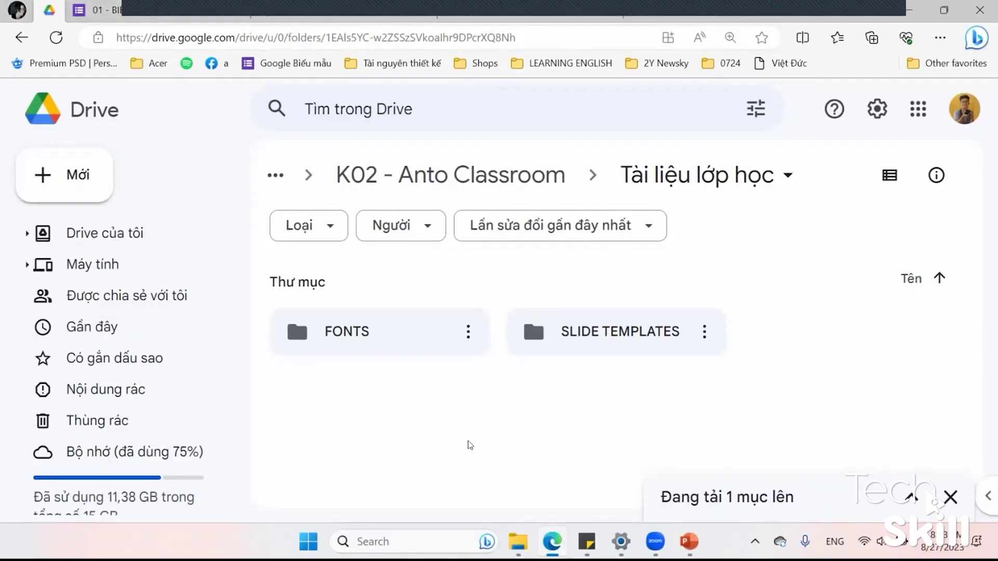
Bring the world-map presentation forward and view its File > New template page
mouse_move(688, 541)
left_click(614, 461)
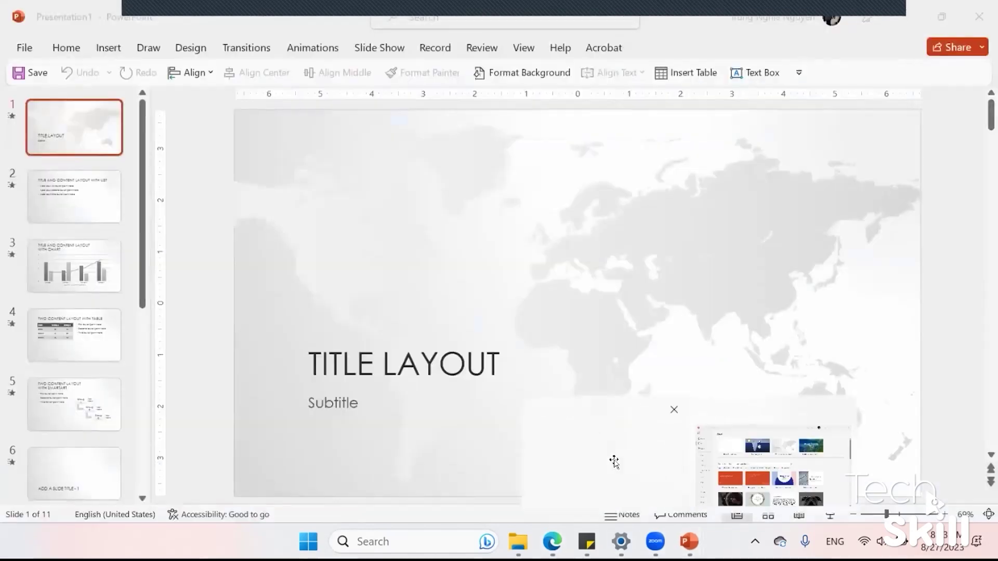
left_click(27, 45)
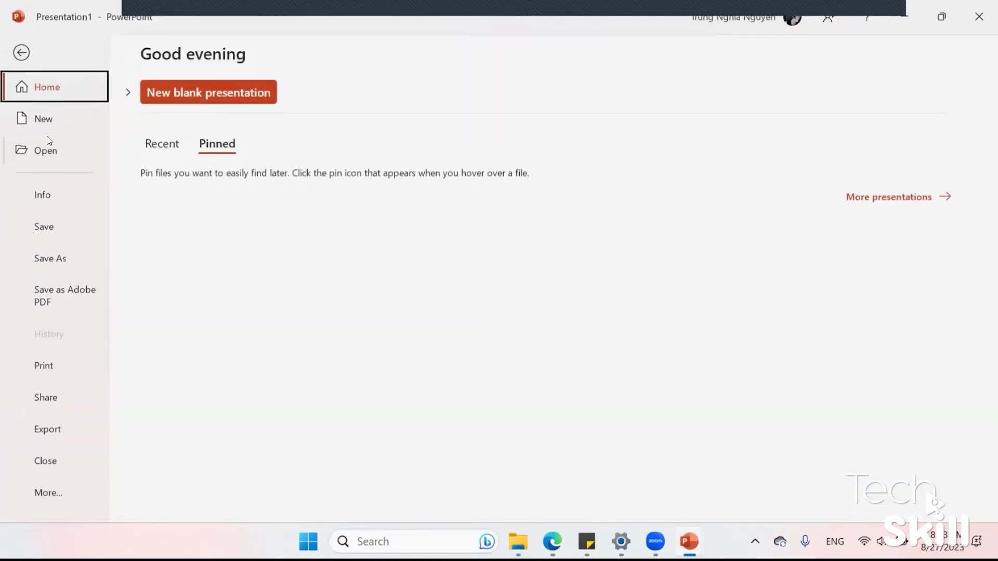
left_click(52, 120)
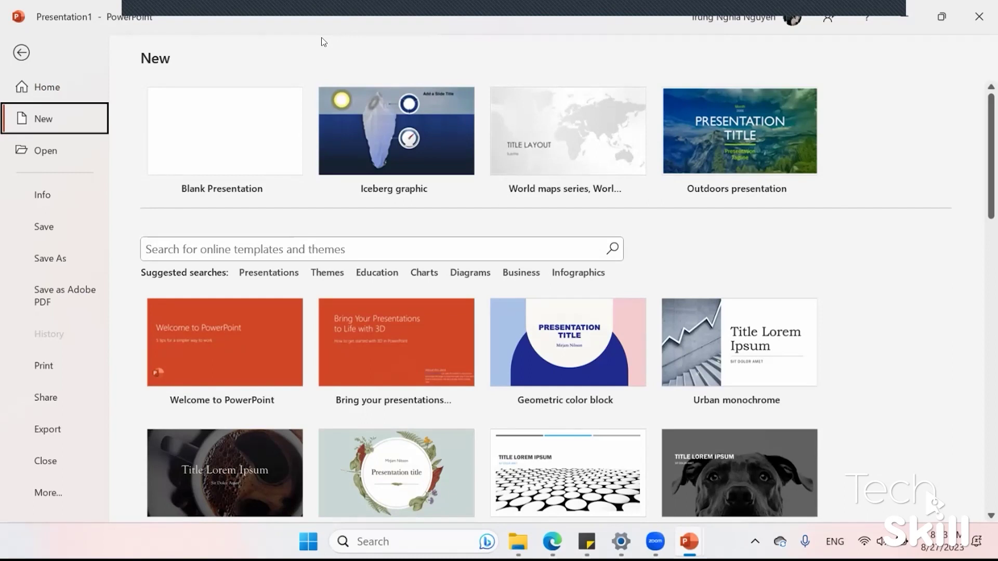
Close the world-map presentation, minimize Chrome, and relaunch PowerPoint from the taskbar
left_click(980, 16)
left_click(905, 18)
left_click(689, 541)
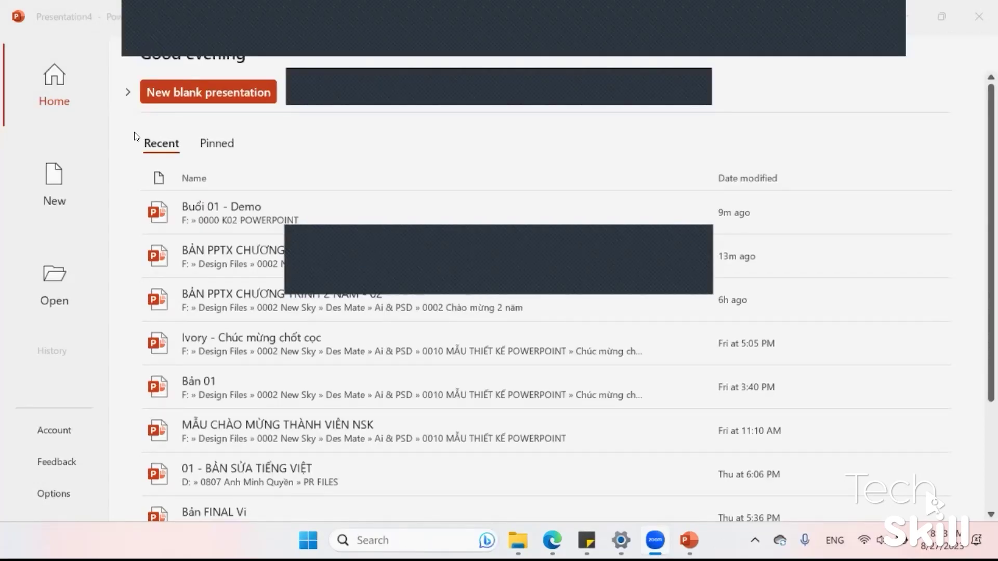
On the Open page, look through the OneDrive and Documents locations for presentations
left_click(47, 280)
left_click(47, 280)
scroll(473, 292, "down", 5)
scroll(481, 293, "down", 5)
scroll(494, 293, "up", 5)
scroll(506, 293, "up", 4)
scroll(512, 290, "up", 3)
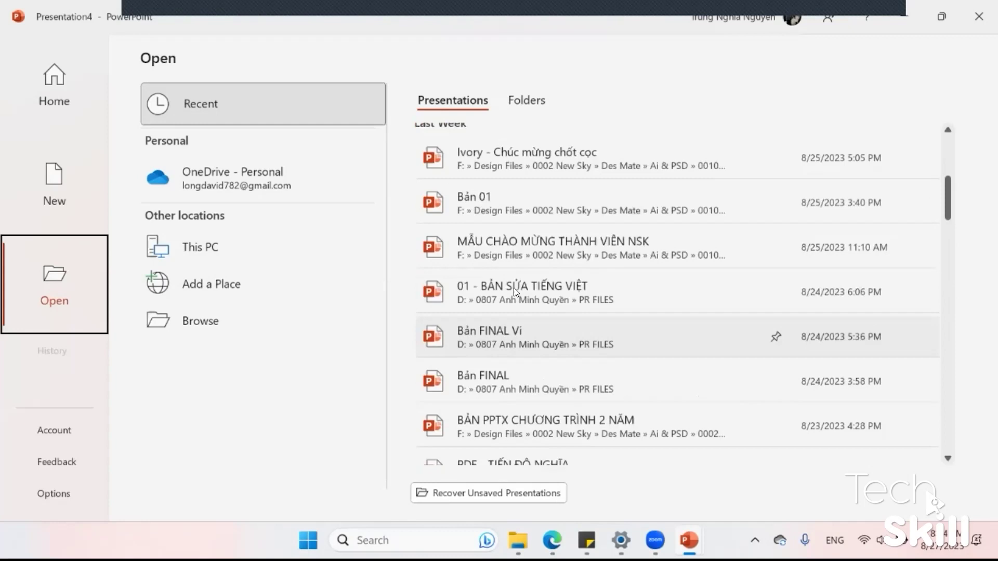
scroll(514, 288, "up", 3)
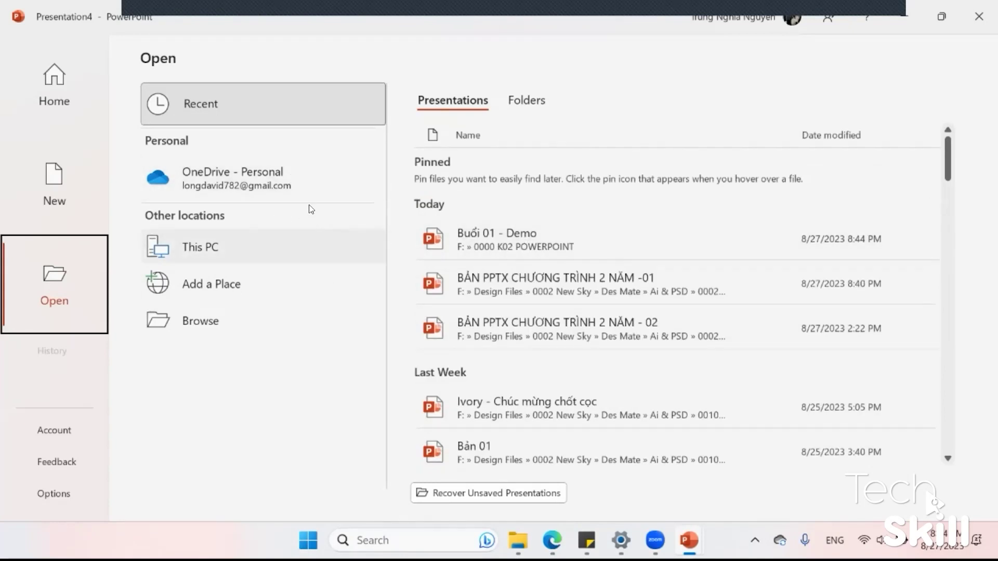
left_click(303, 180)
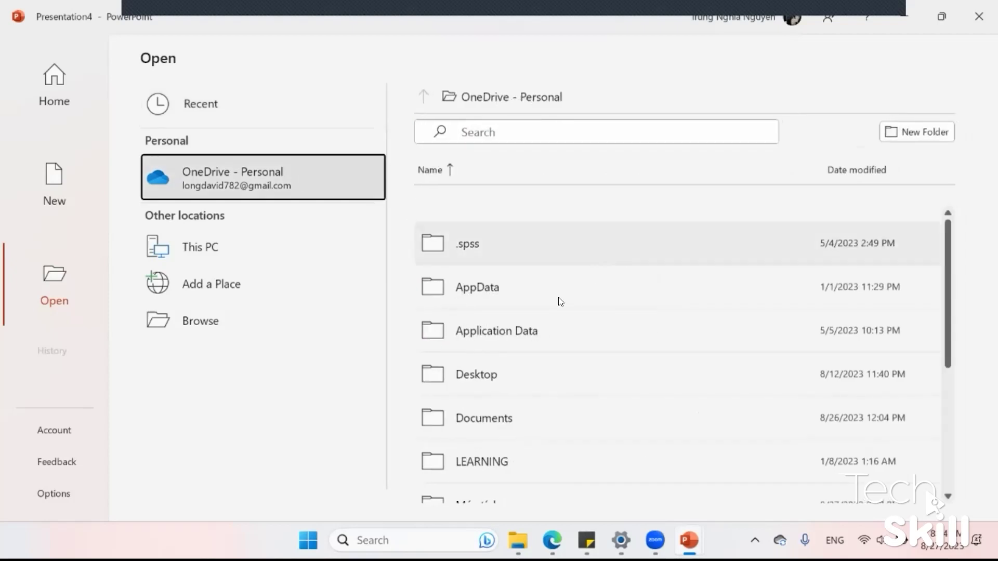
scroll(557, 302, "down", 4)
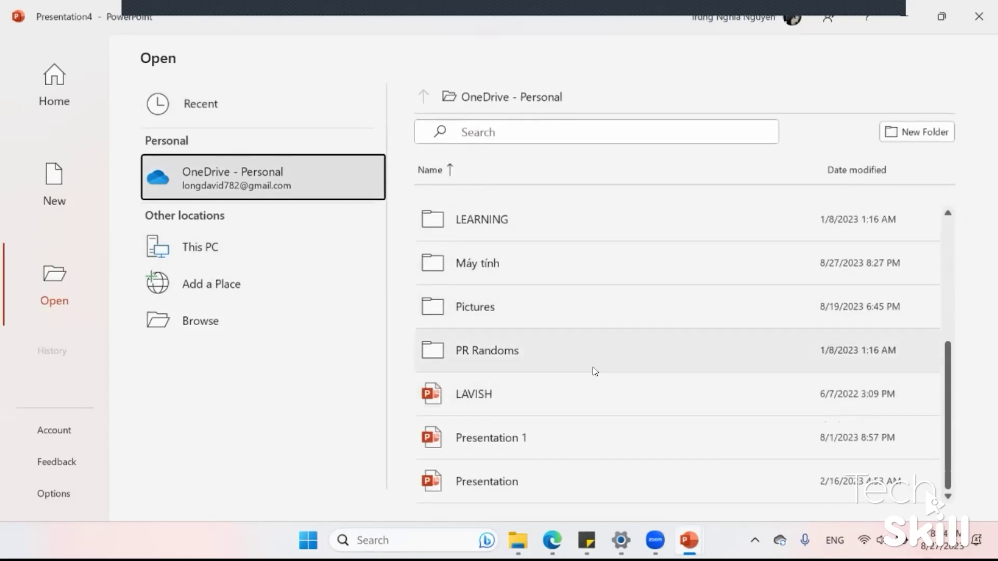
scroll(618, 442, "up", 5)
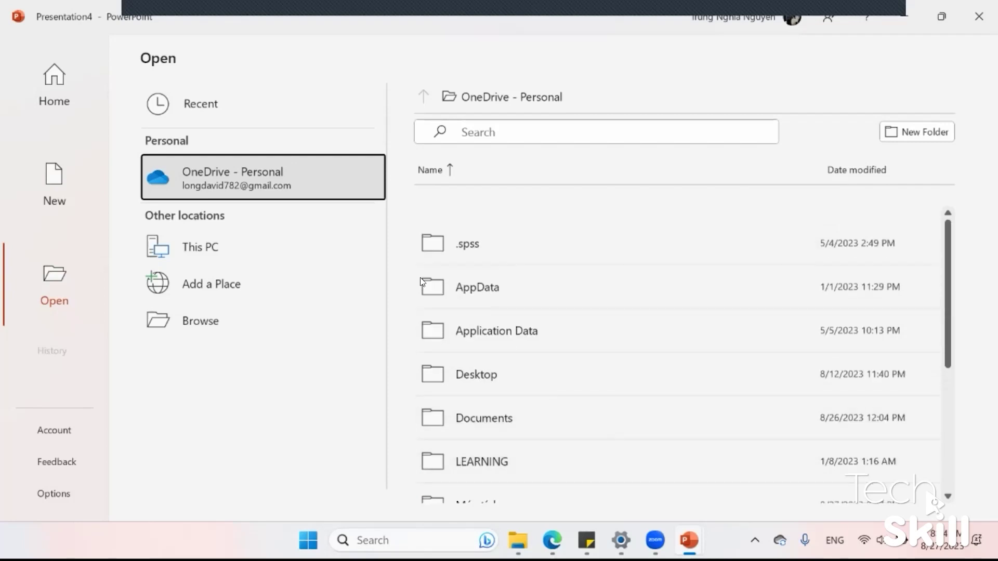
left_click(291, 258)
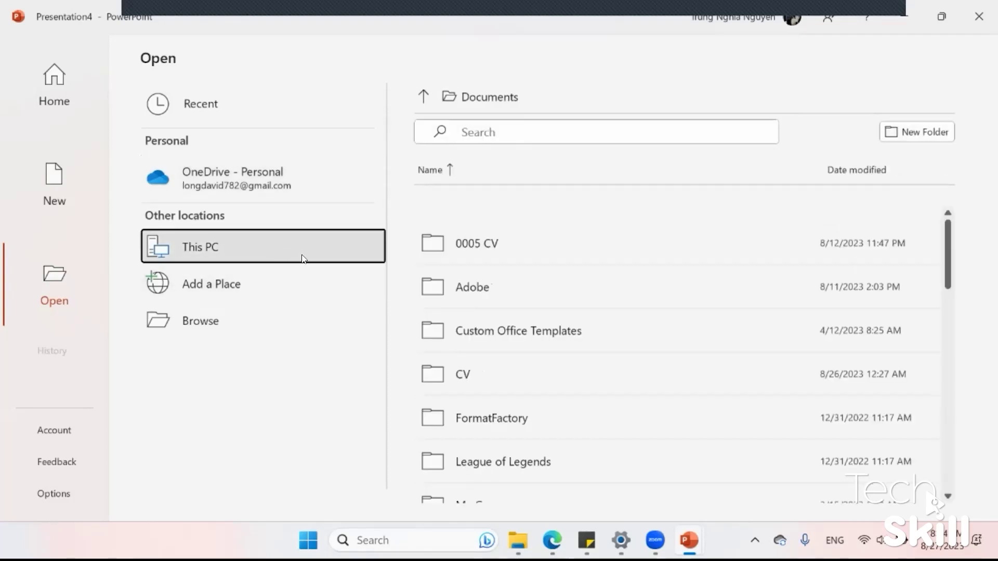
scroll(617, 397, "down", 10)
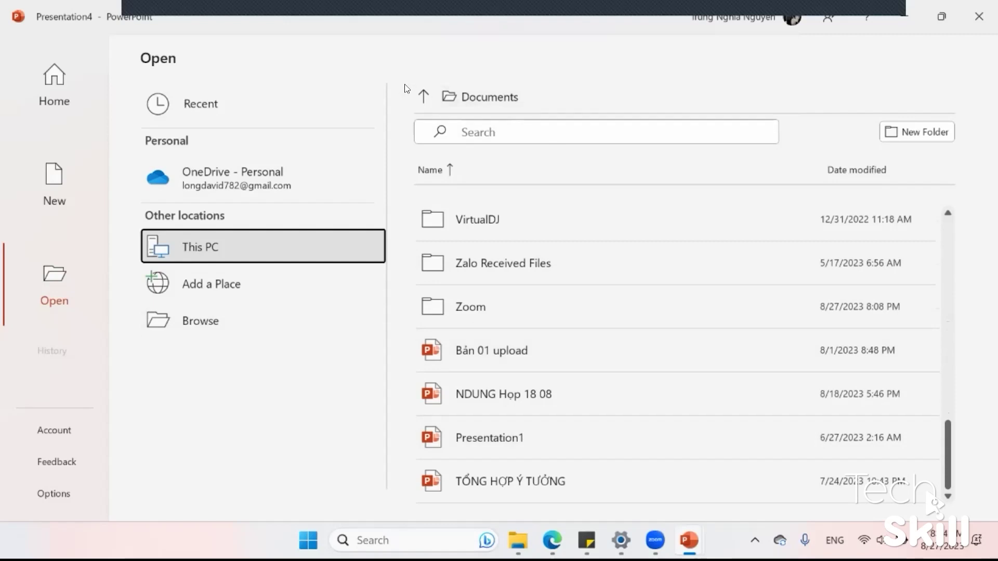
Browse to Data 03 (F:) > 0000 K02 POWERPOINT and open Buổi 01 - Demo
left_click(252, 300)
left_click(253, 318)
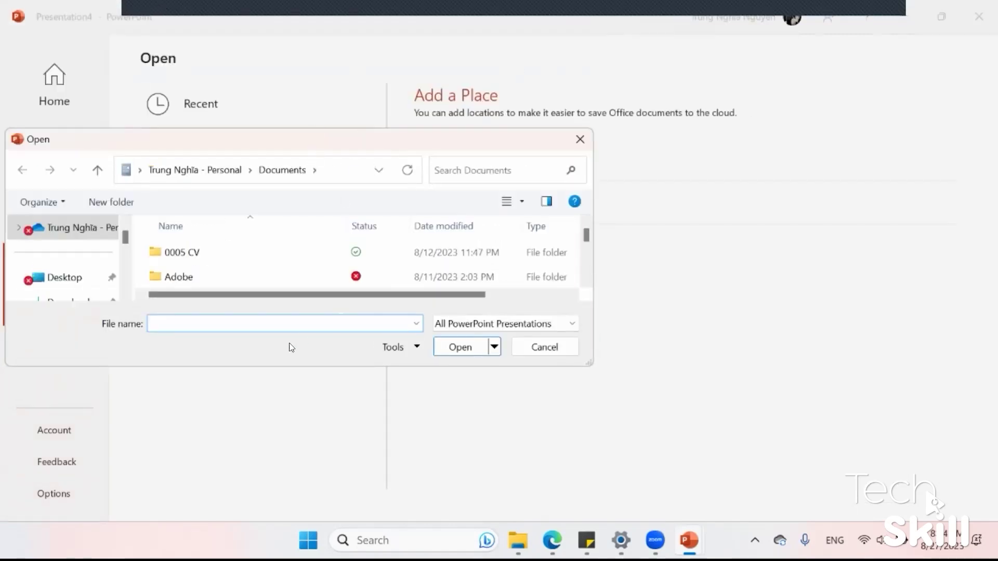
left_click_drag(268, 140, 539, 80)
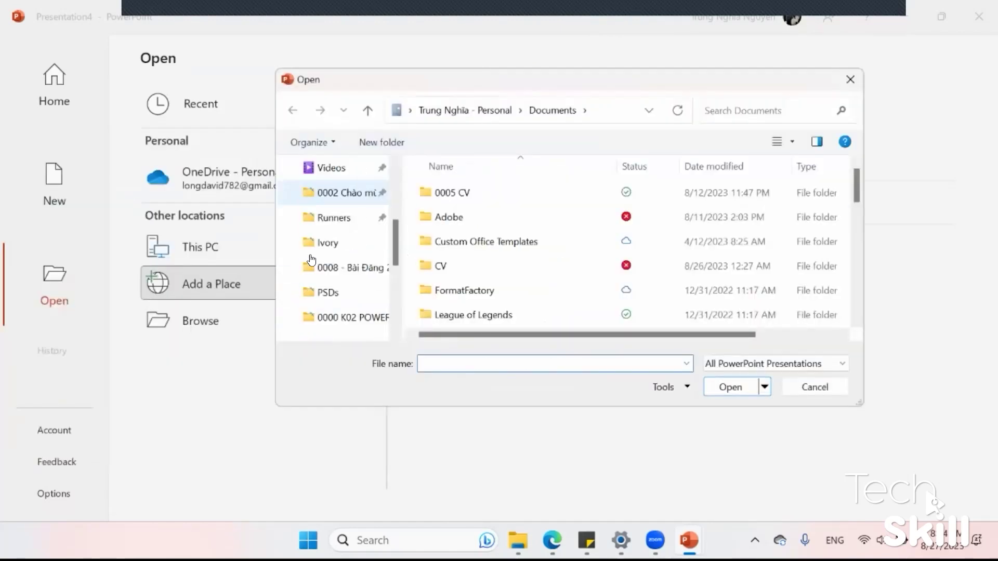
scroll(311, 270, "down", 10)
left_click(363, 217)
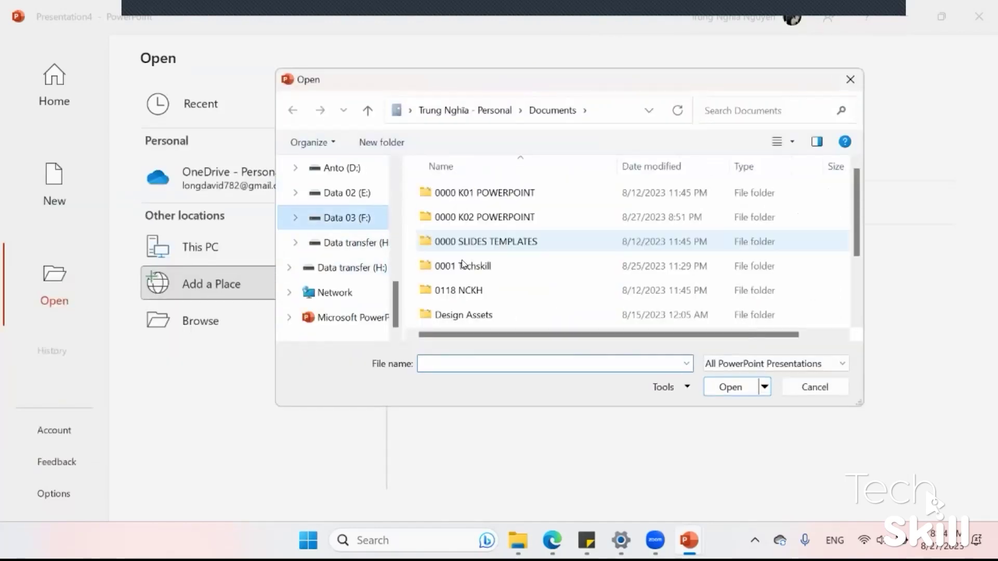
double_click(469, 217)
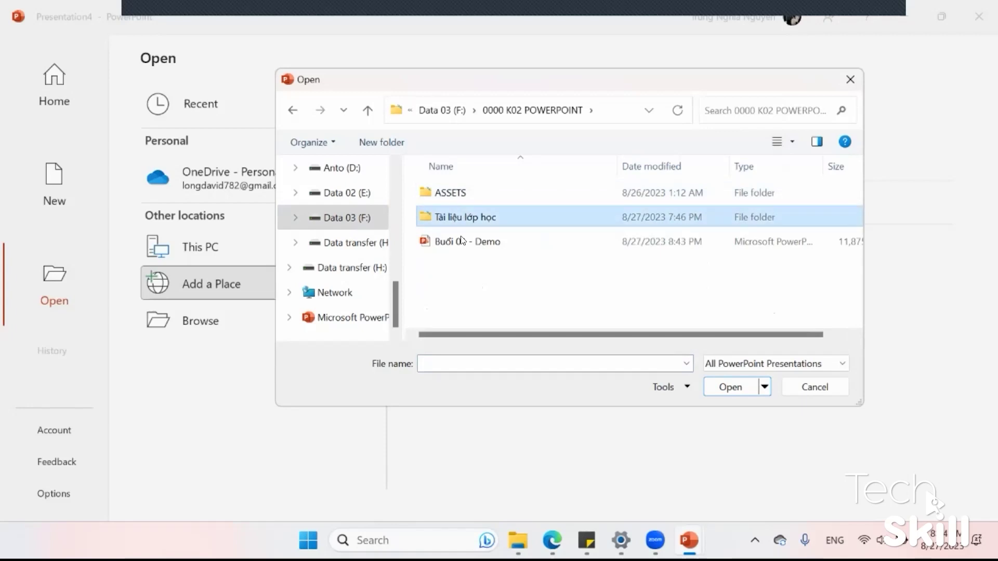
double_click(465, 241)
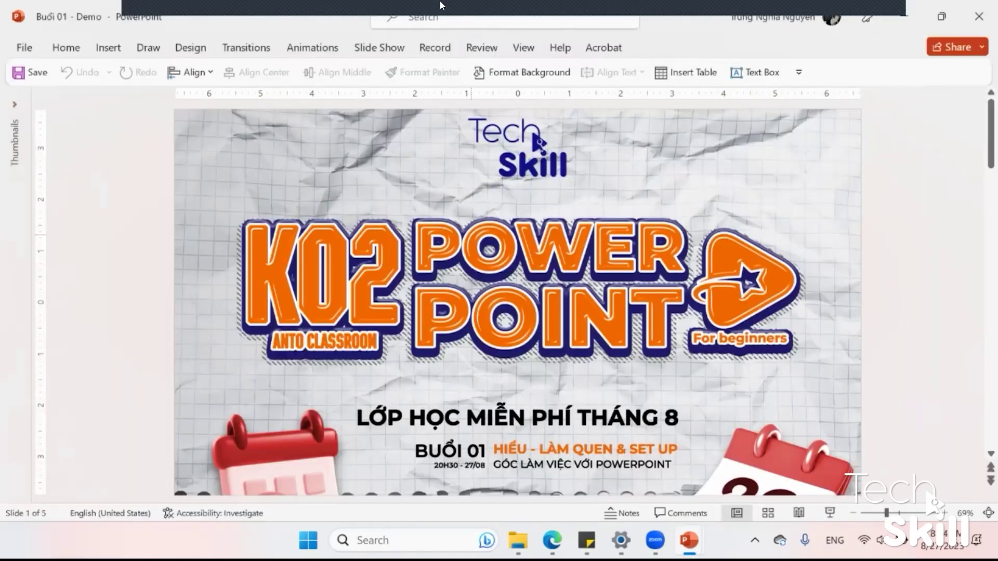
mouse_move(361, 7)
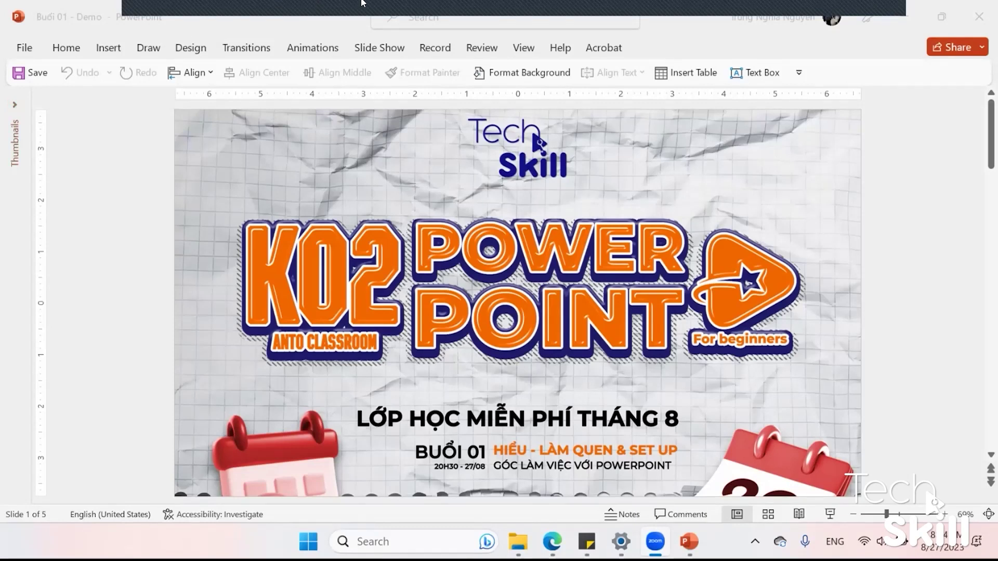
left_click(29, 55)
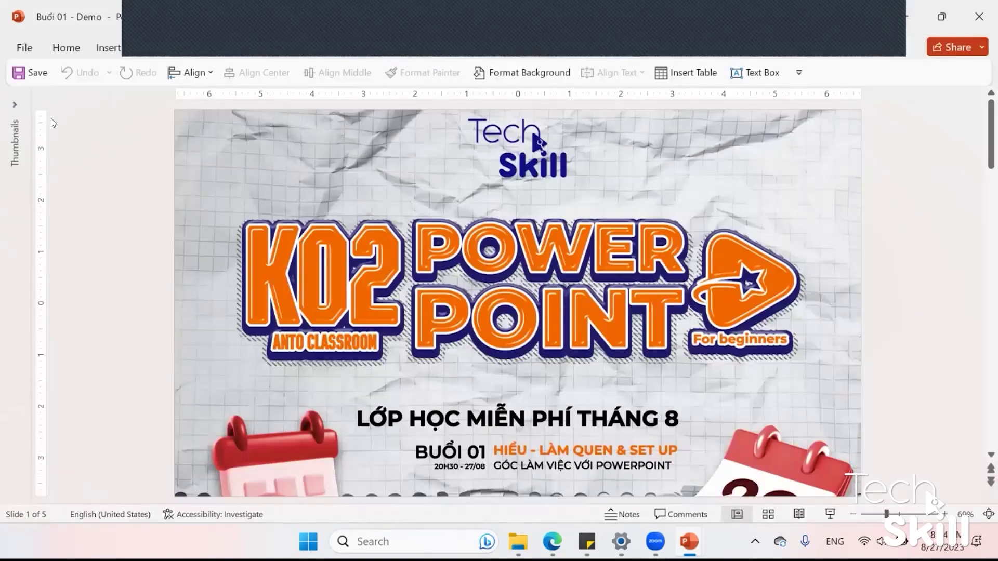
left_click(24, 48)
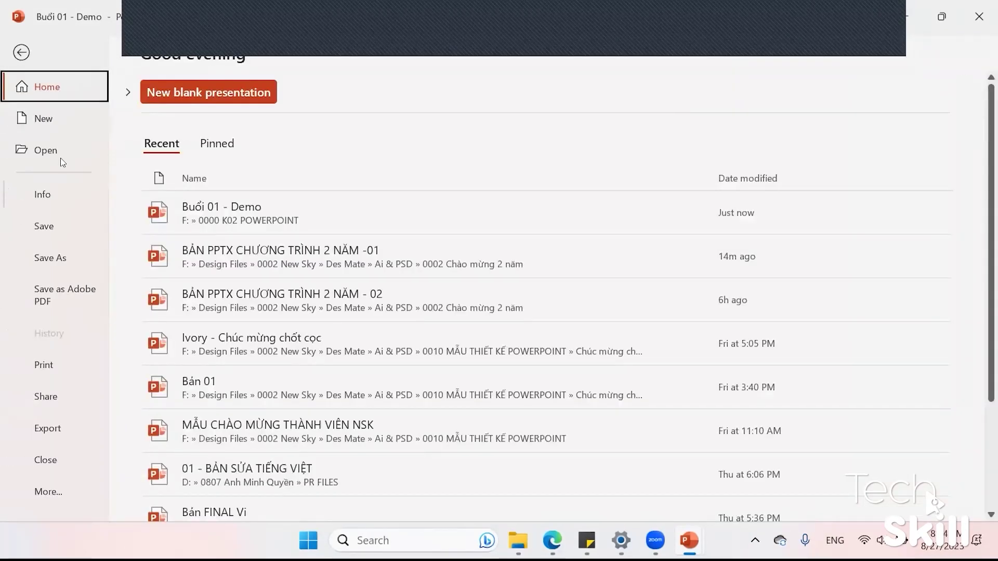
scroll(78, 154, "down", 3)
scroll(172, 172, "up", 3)
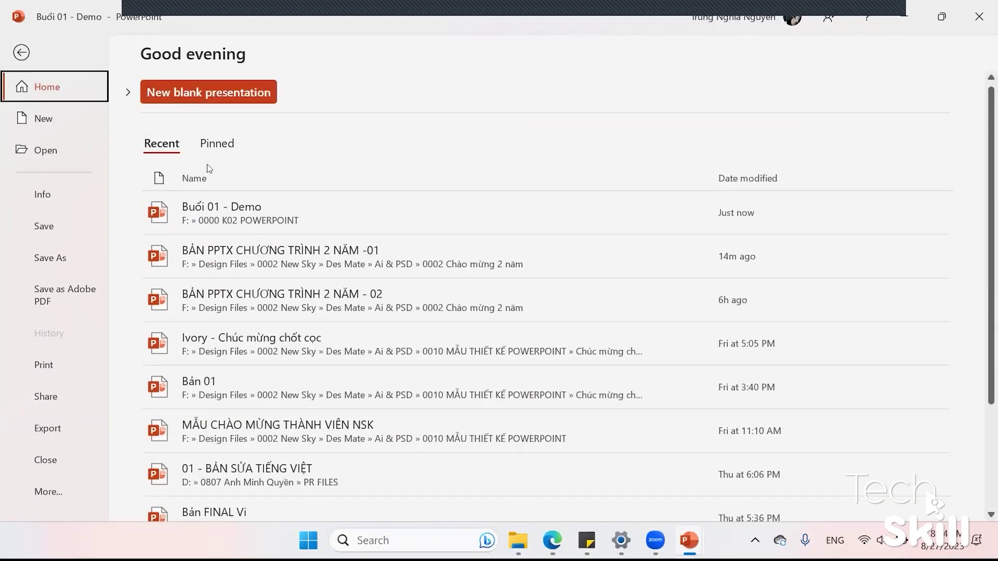
scroll(208, 167, "down", 3)
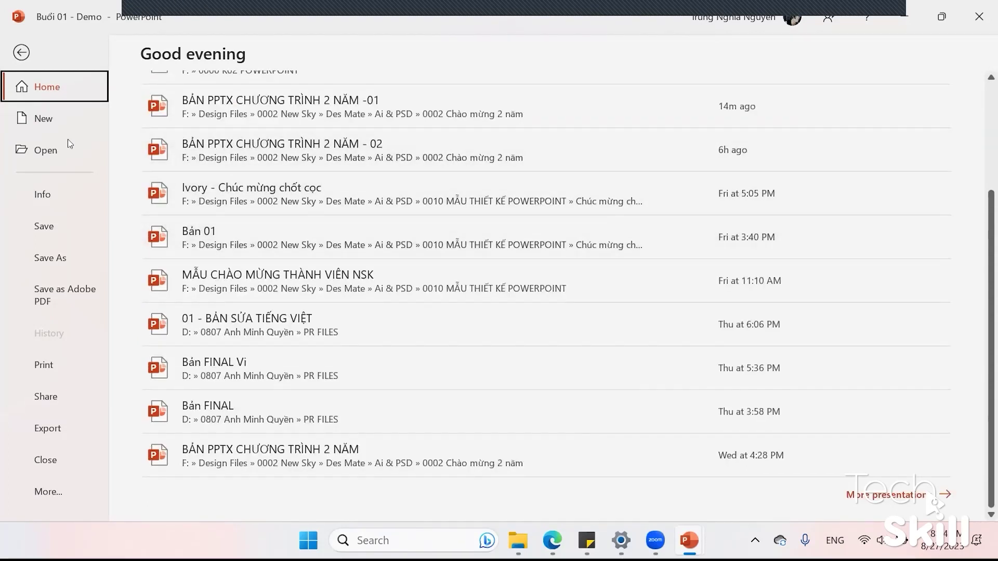
left_click(65, 144)
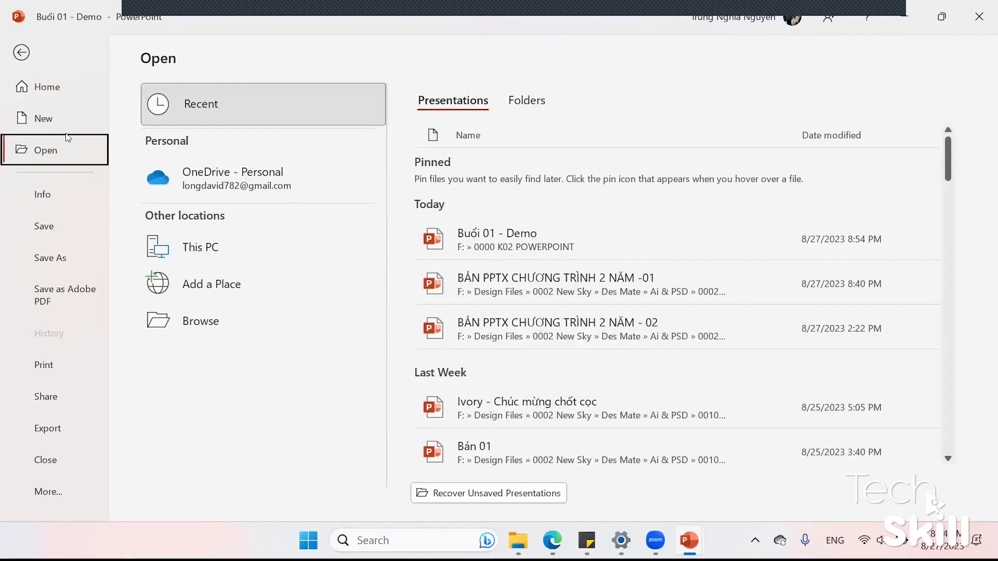
left_click(495, 491)
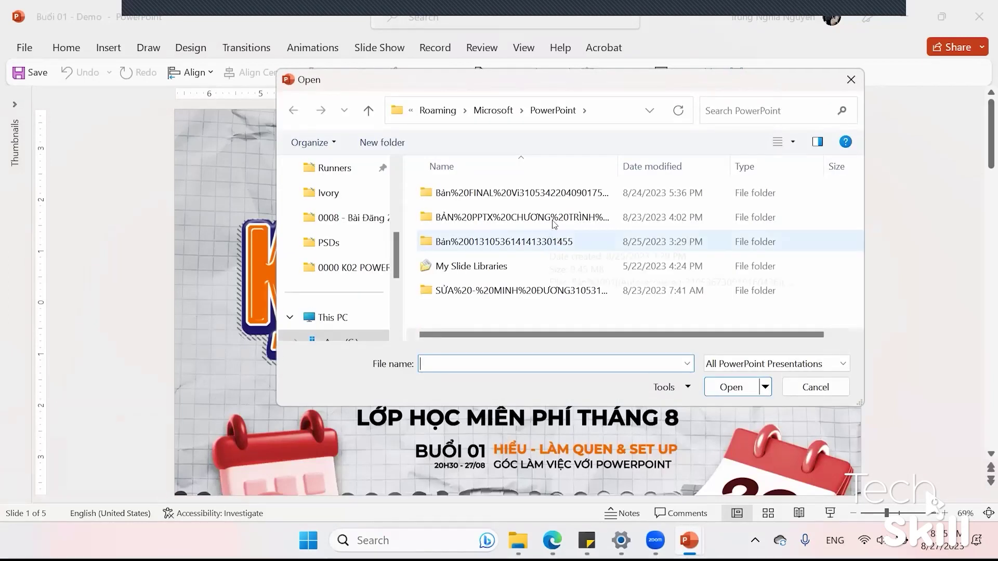
double_click(550, 238)
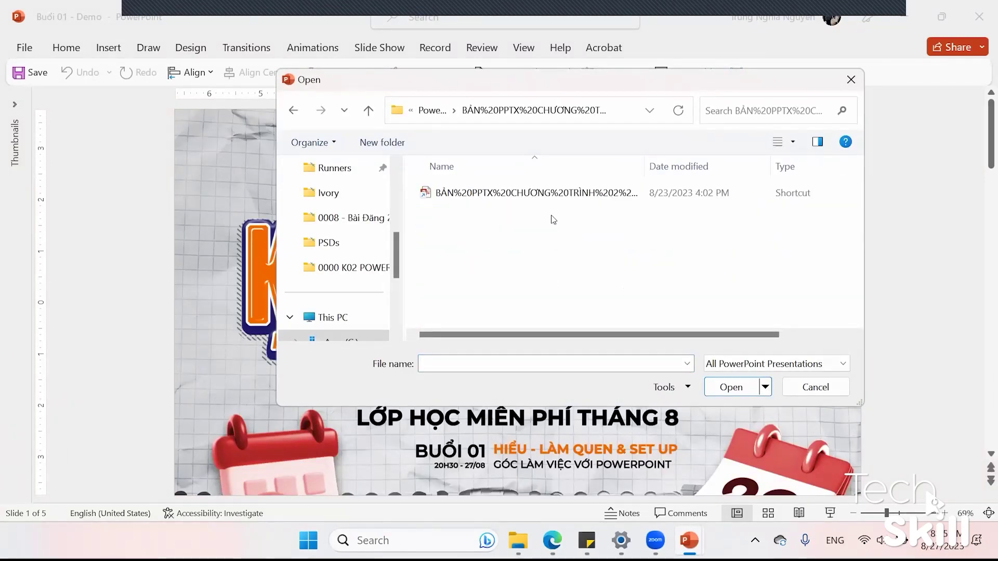
key("alt+Left")
double_click(520, 192)
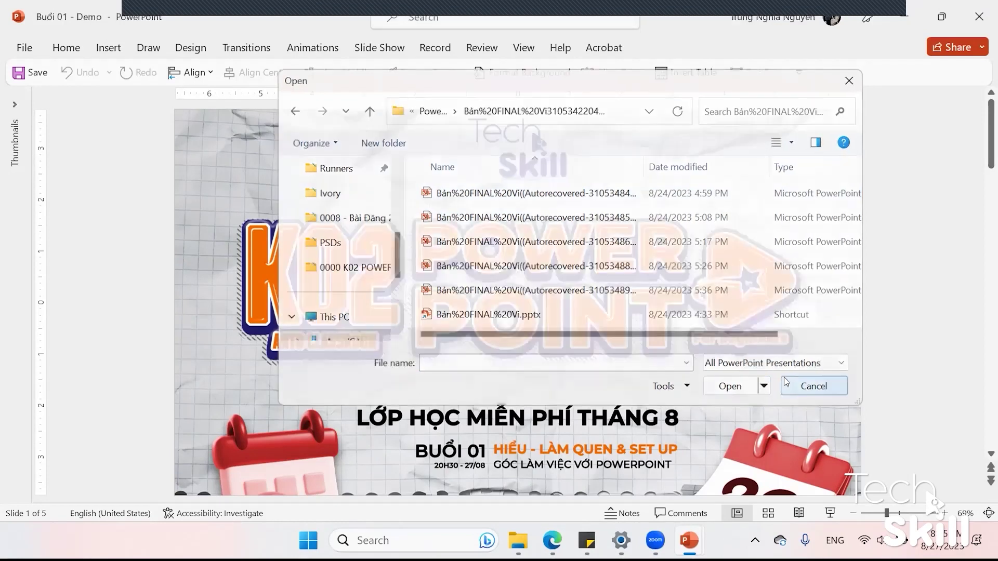
left_click(786, 382)
left_click(24, 47)
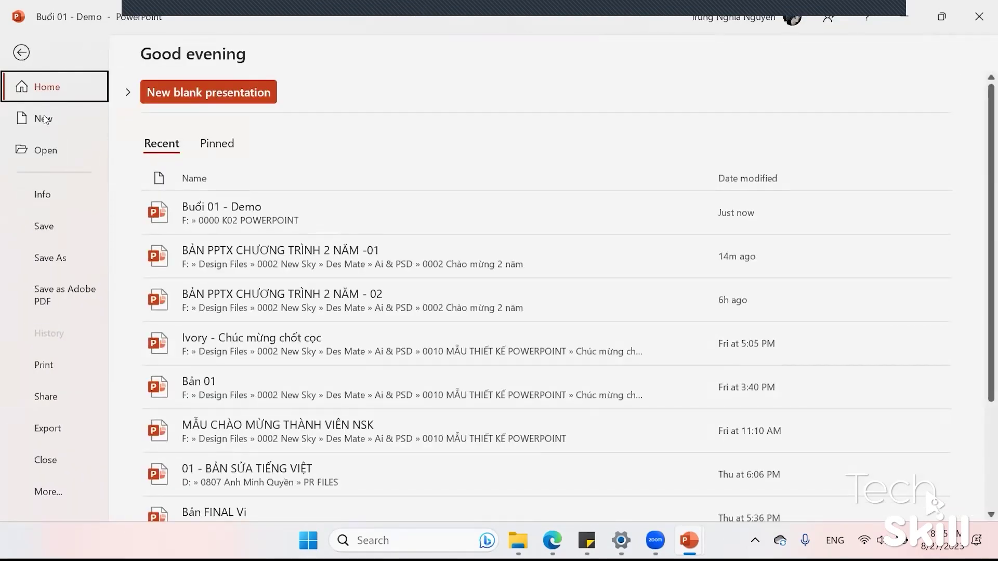
left_click(46, 150)
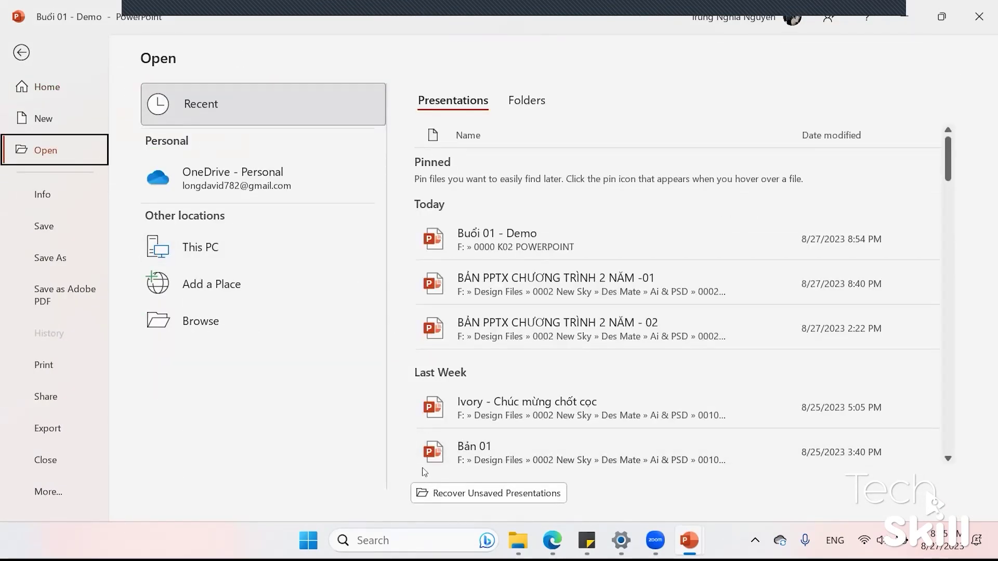
left_click(446, 494)
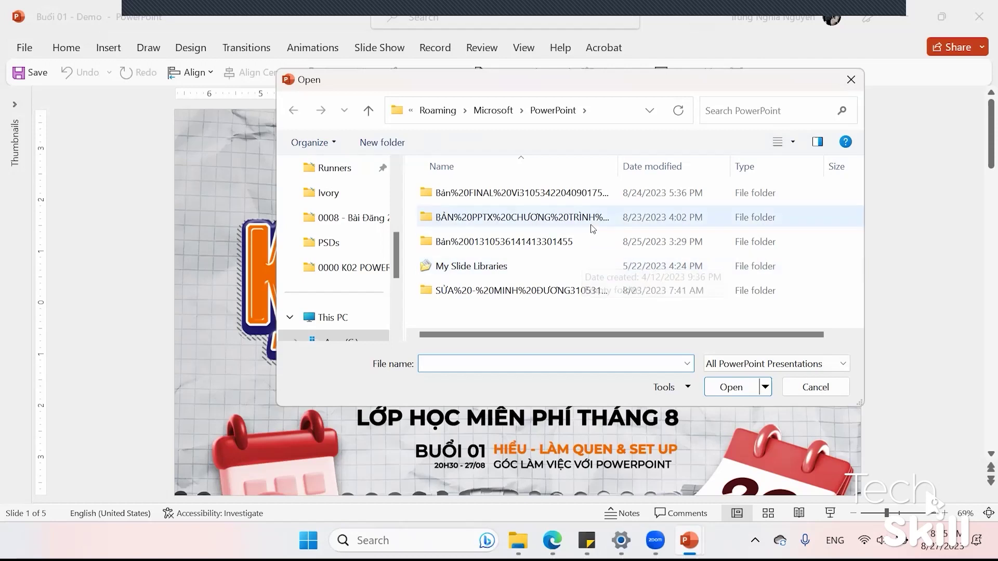
double_click(590, 196)
left_click_drag(631, 334, 843, 333)
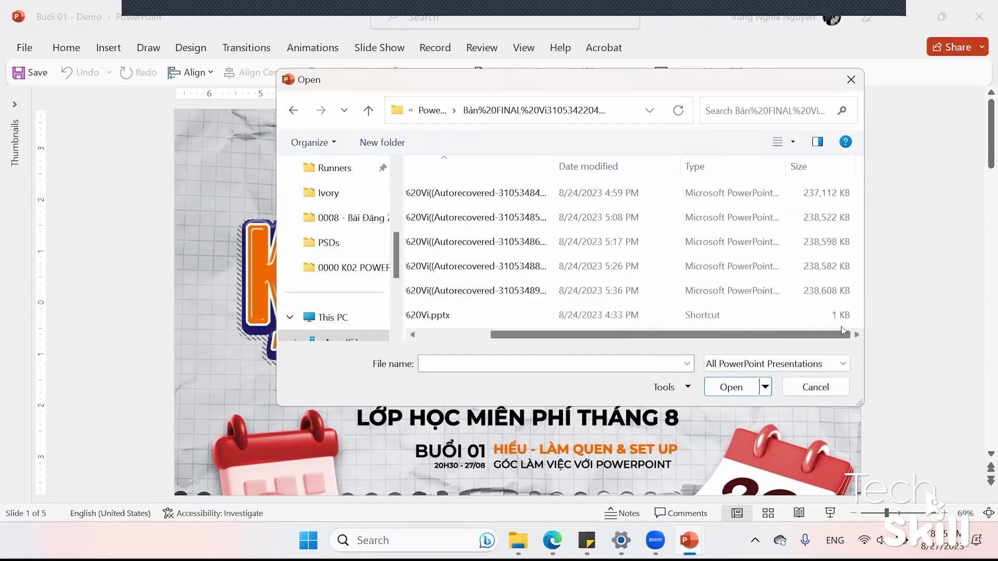
scroll(764, 327, "left", 3)
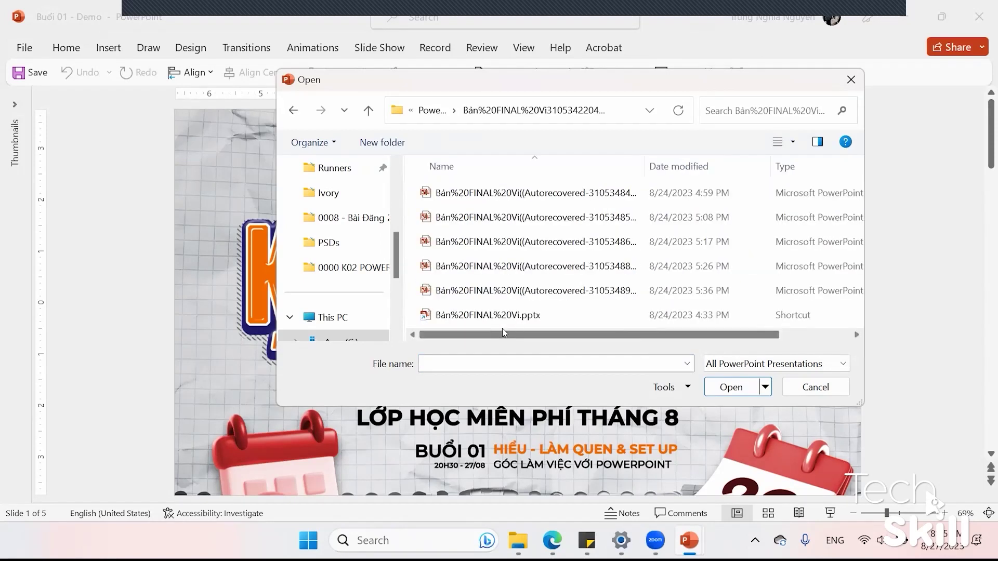
Close the file browser and view the presentation's Info page under File
left_click(814, 387)
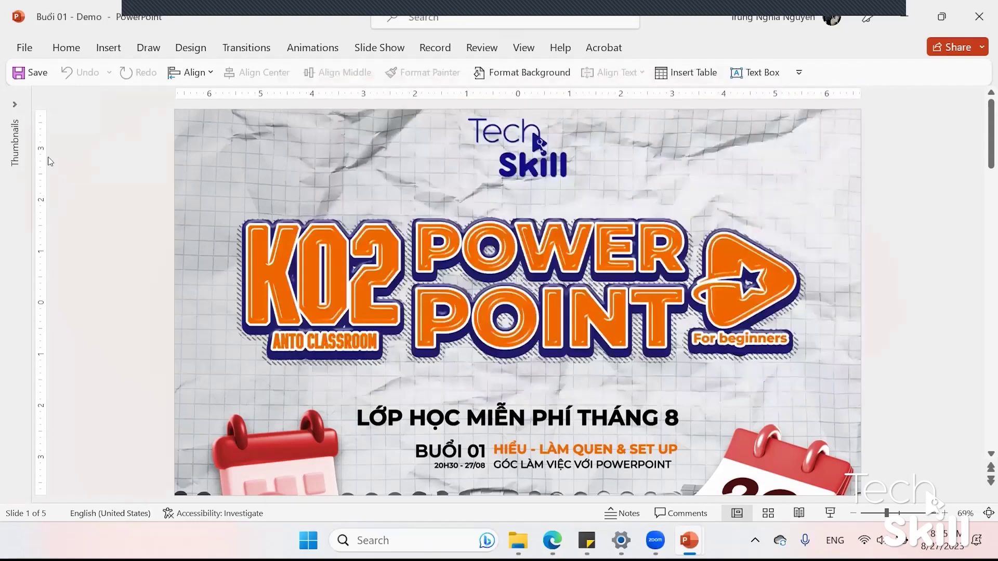
left_click(19, 54)
left_click(58, 194)
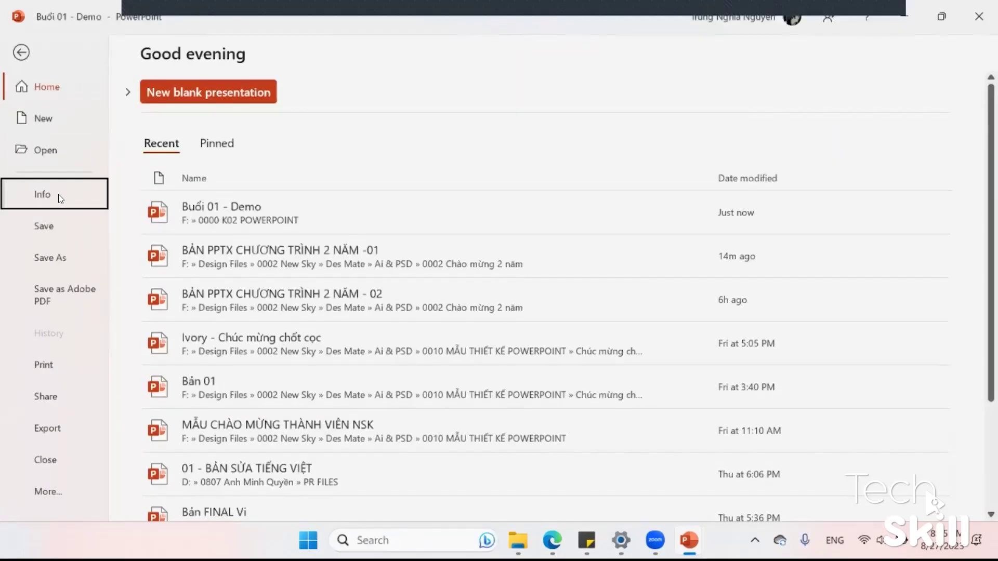
scroll(84, 197, "down", 1)
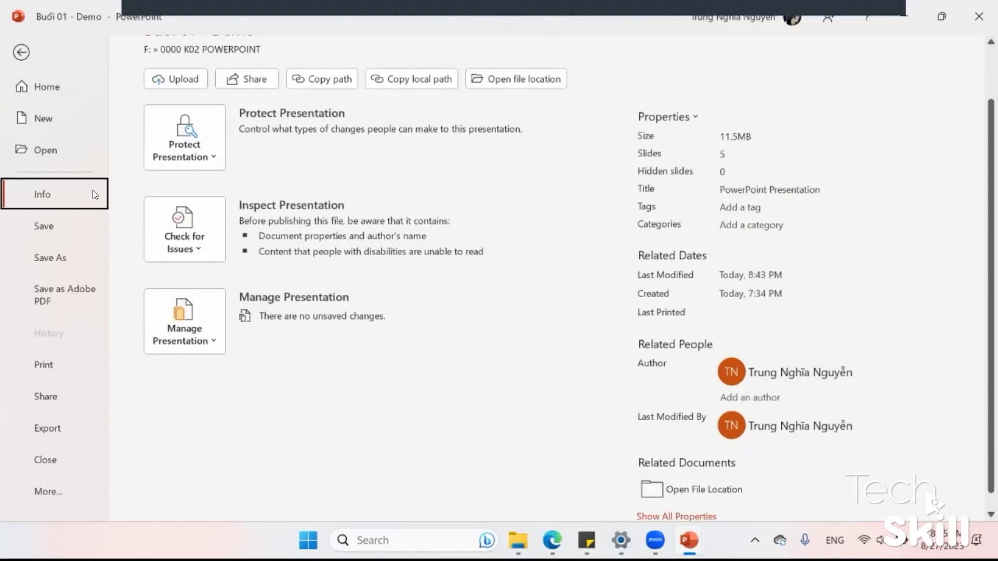
left_click(21, 53)
left_click(24, 43)
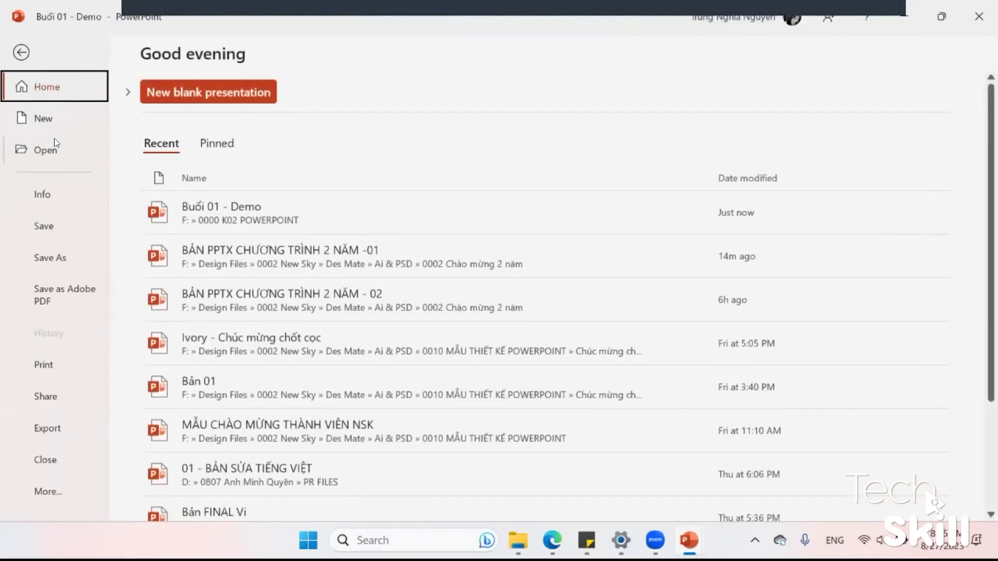
left_click(77, 194)
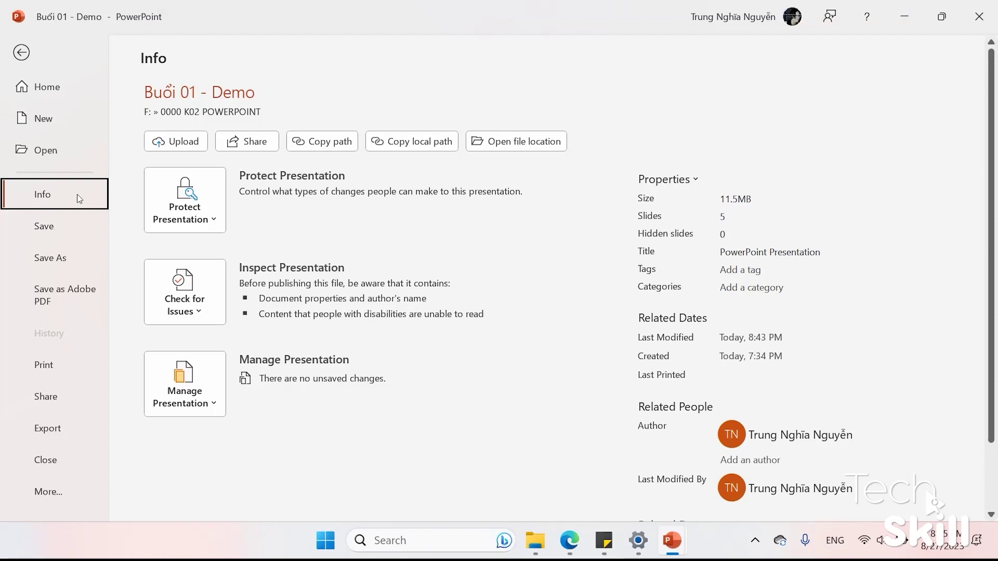
Review the Protect Presentation options and show all properties, then return to the slides
left_click(195, 209)
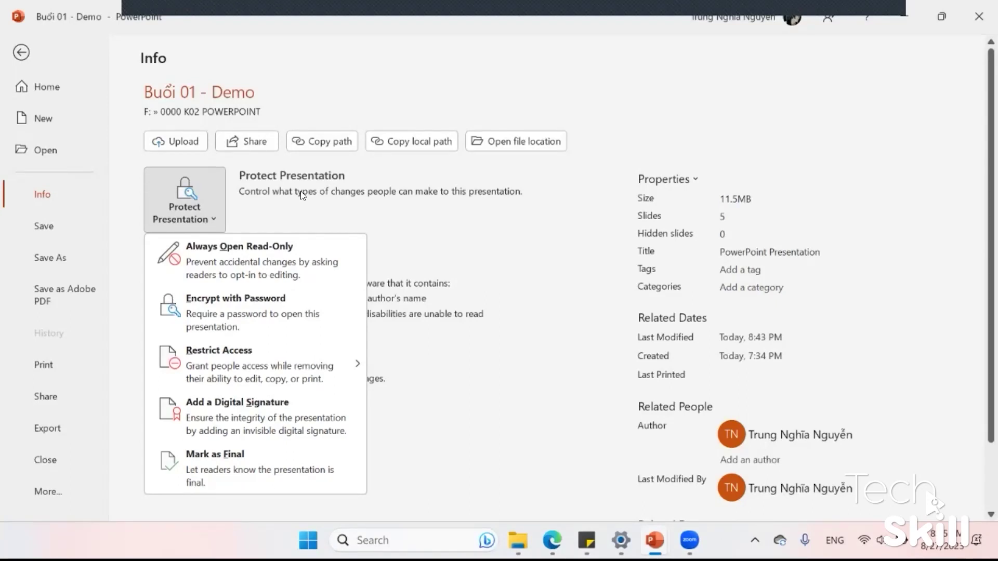
key("Escape")
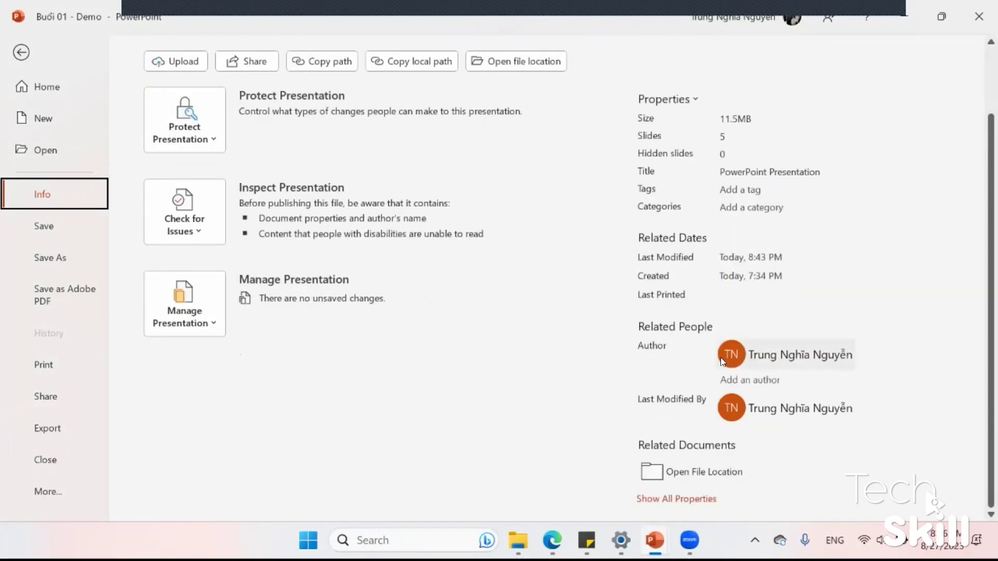
left_click(676, 499)
scroll(715, 364, "down", 3)
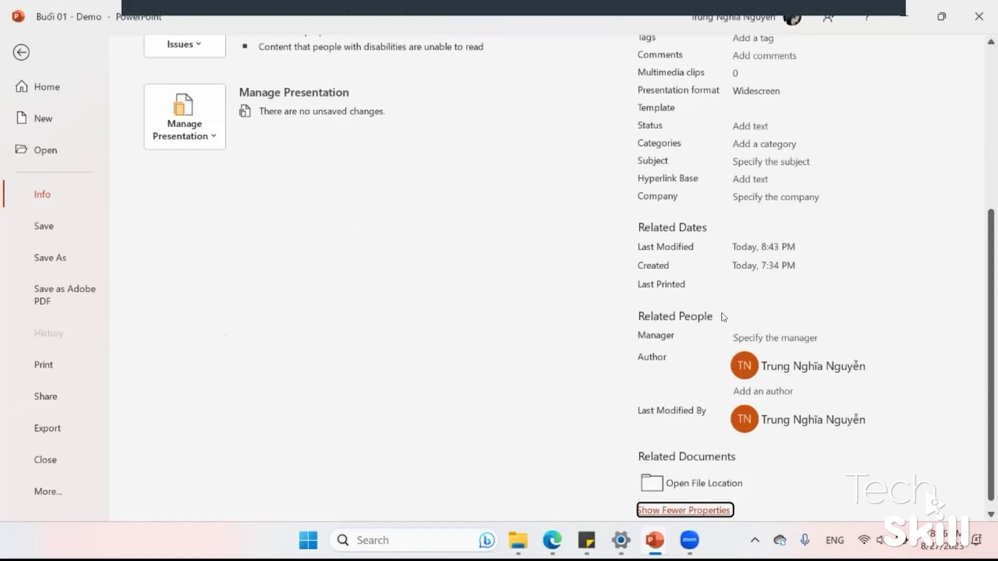
scroll(725, 301, "up", 2)
scroll(738, 192, "up", 2)
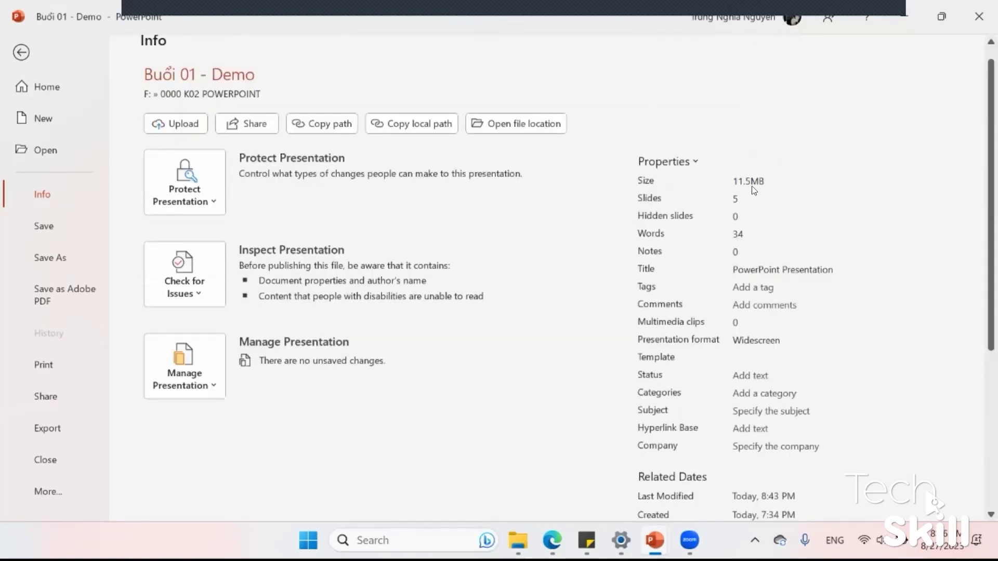
scroll(749, 198, "down", 2)
scroll(706, 290, "down", 2)
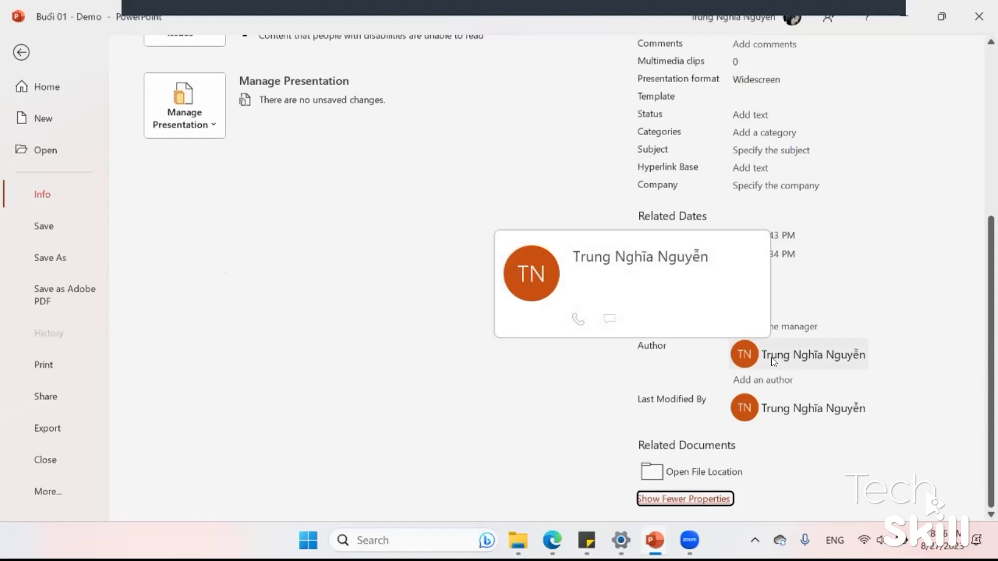
key("Escape")
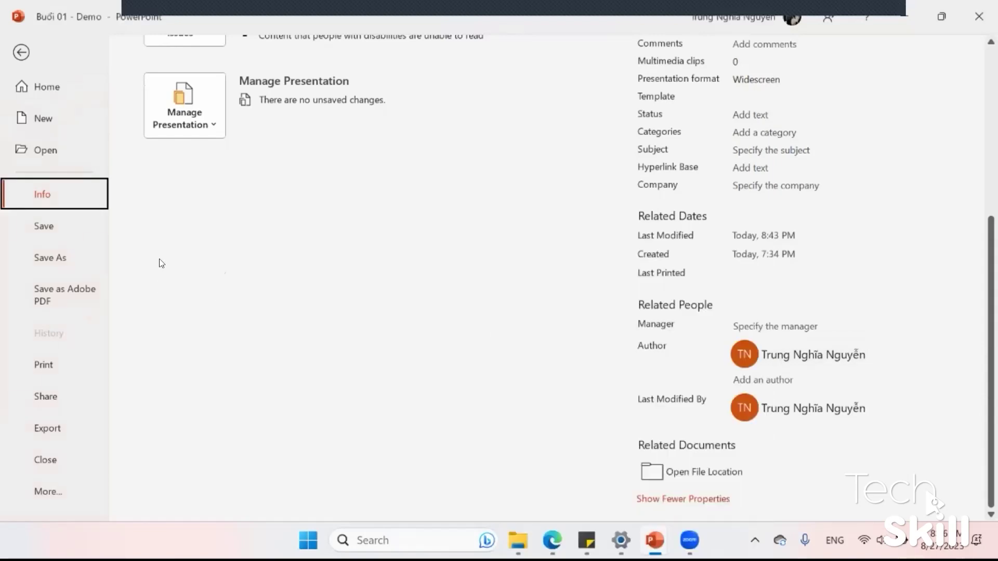
left_click(38, 229)
Save Buổi 01 - Demo and widen the thumbnails pane to show slides 1–5
left_click(16, 44)
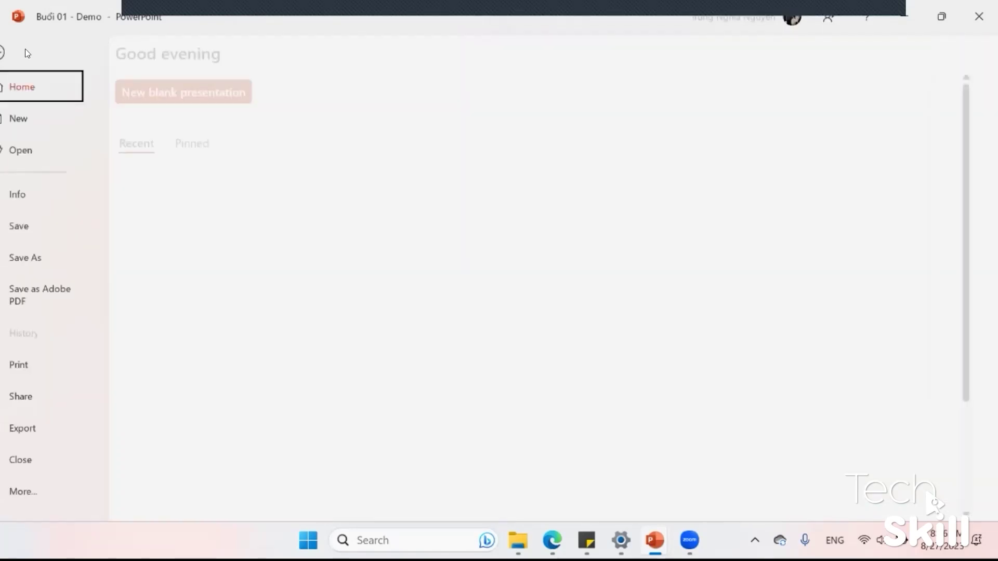
left_click(57, 226)
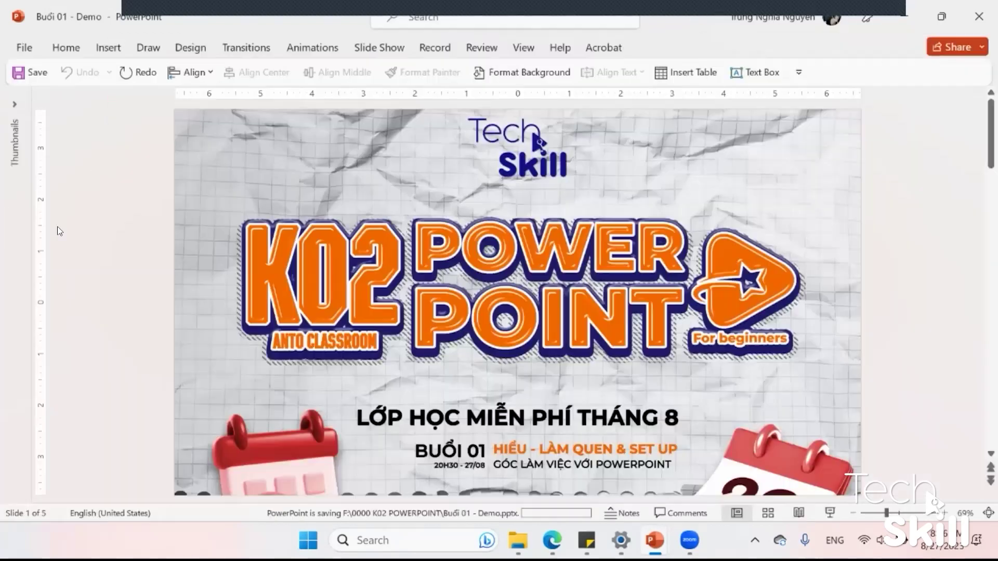
left_click_drag(31, 202, 104, 197)
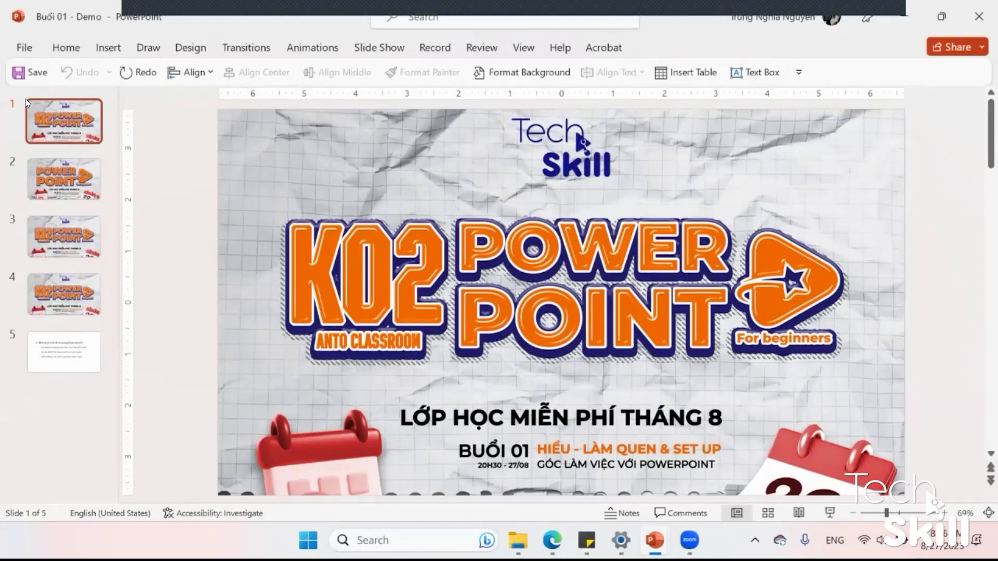
left_click(23, 47)
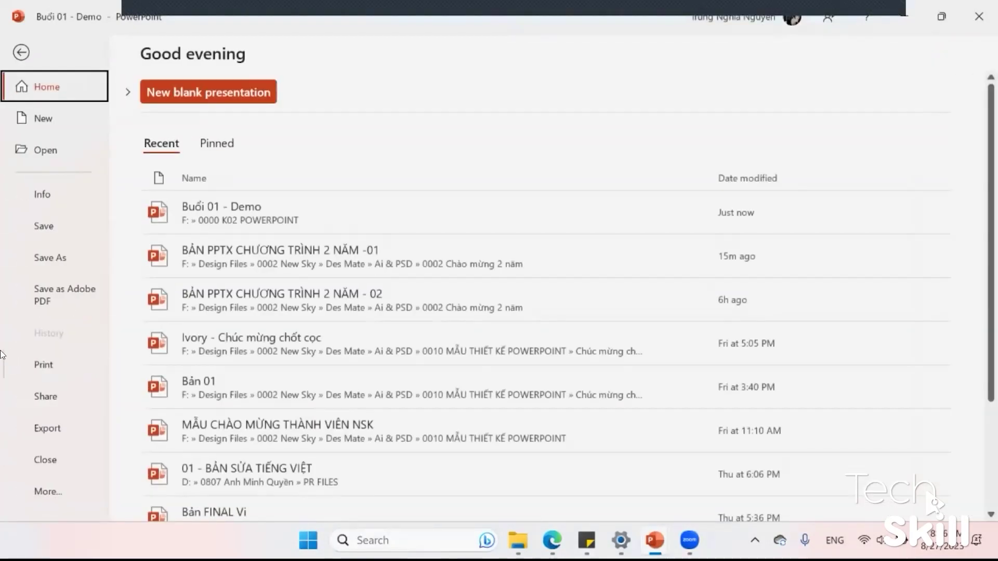
Save a copy into the 0000 K02 POWERPOINT folder, entering the name 'Buổi 01 - Demo 02'
left_click(67, 261)
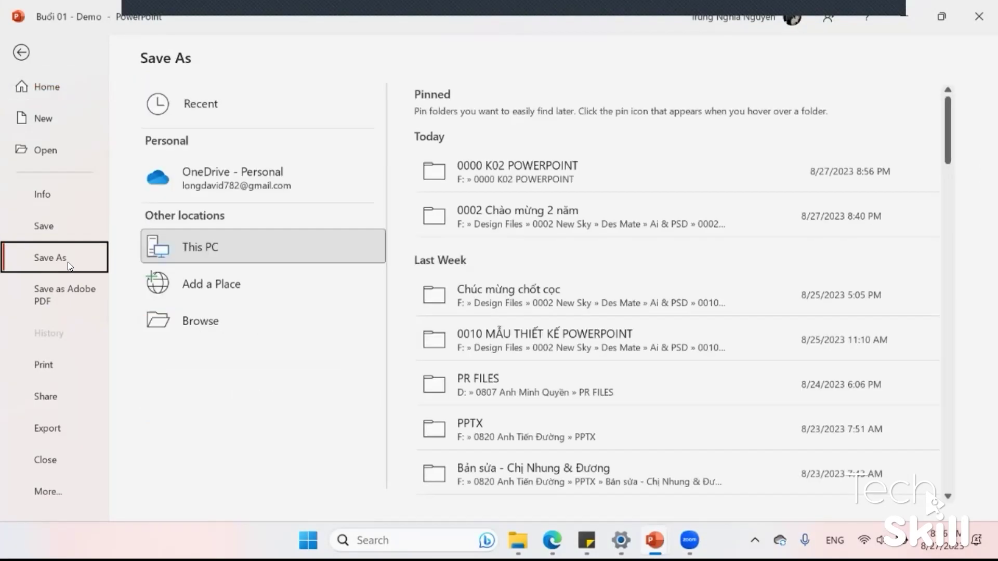
left_click(475, 182)
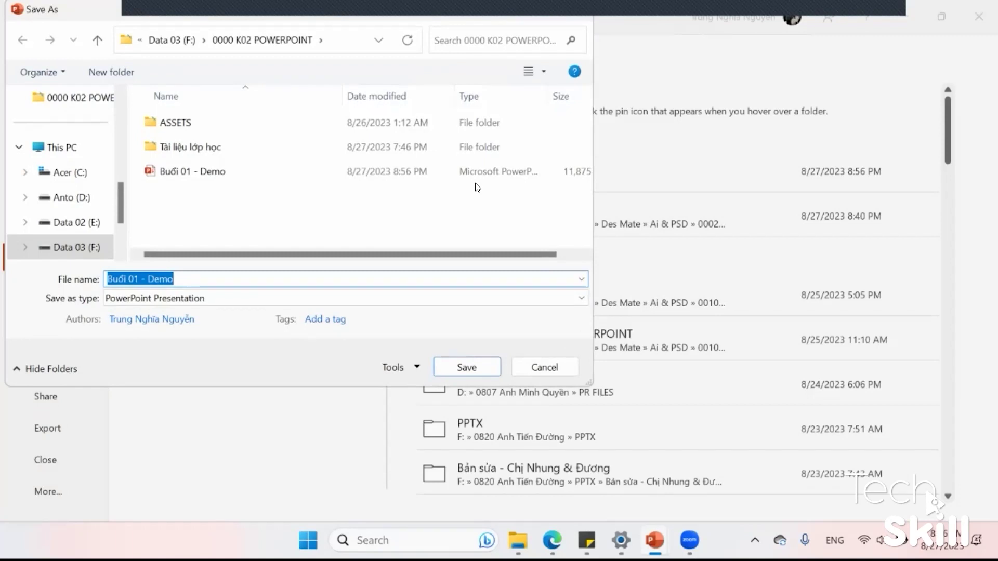
type("Buổi")
key("BackSpace")
key("BackSpace")
key("BackSpace")
type("a")
key("BackSpace")
type("uổi")
key("BackSpace")
key("BackSpace")
key("BackSpace")
type("uổi ")
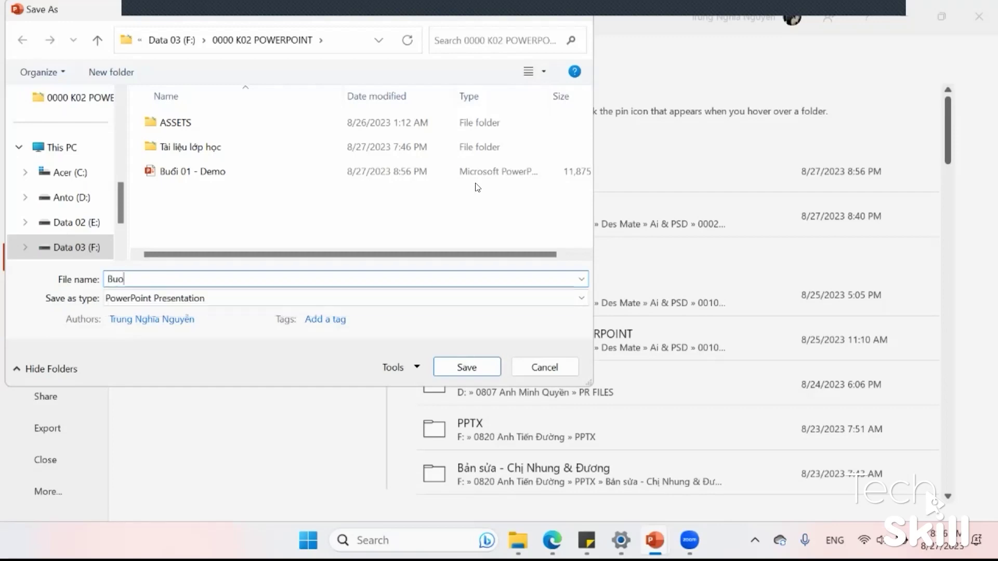
type("01 - Demo 02")
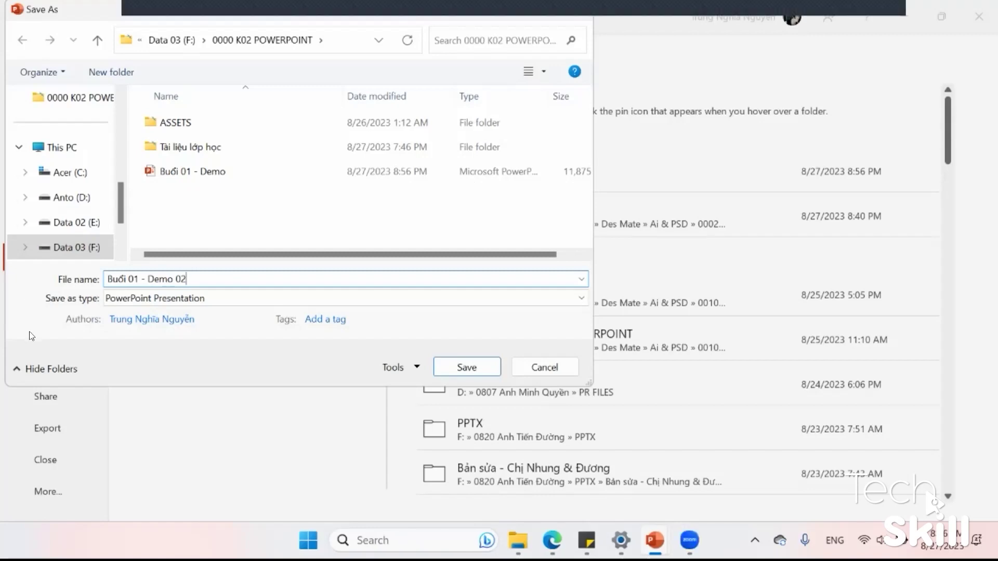
Correct the file name to 'Buổi 02 - Demo' and save the copy
left_click_drag(137, 280, 331, 272)
key("BackSpace")
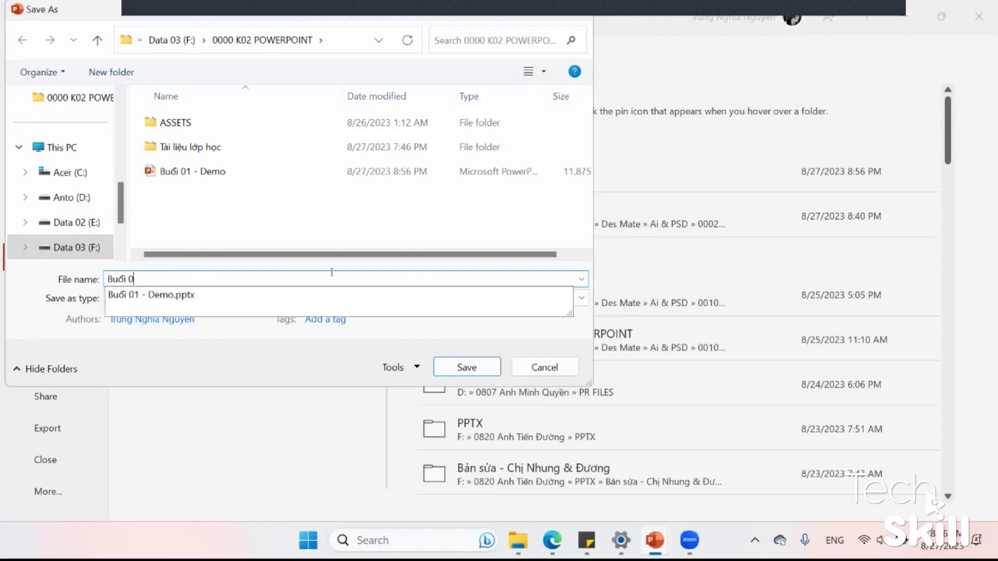
type("2")
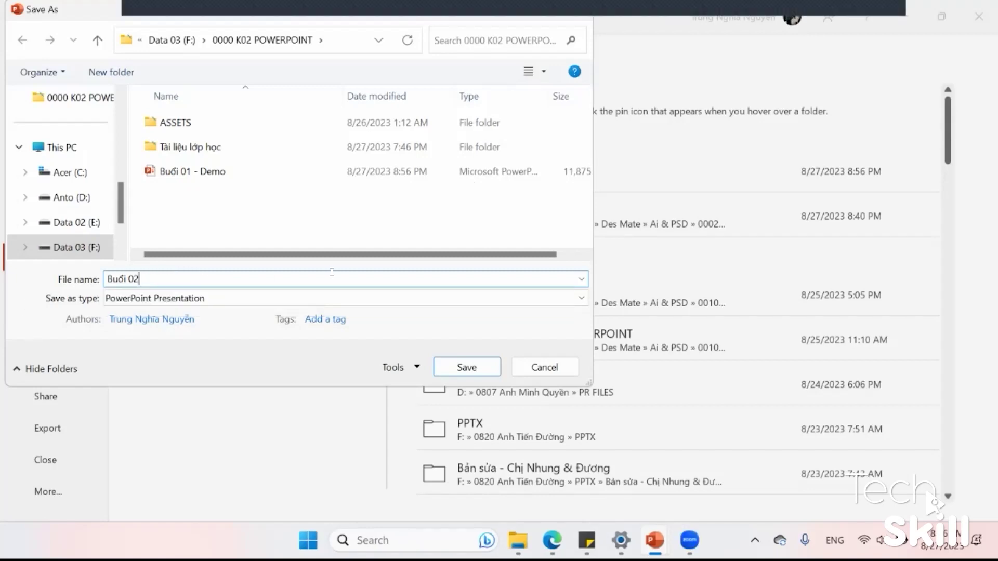
type(" - D")
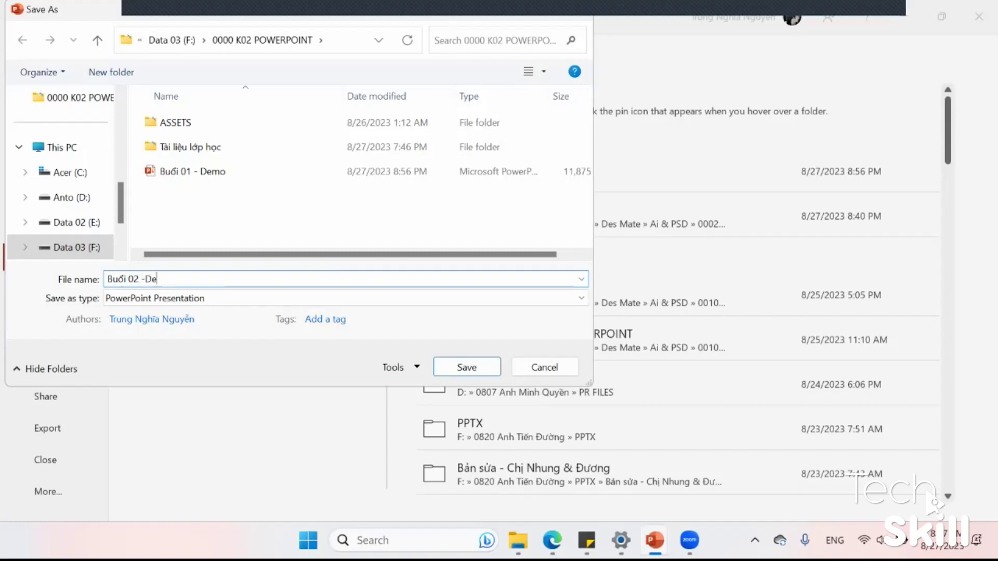
type("emo")
key("Return")
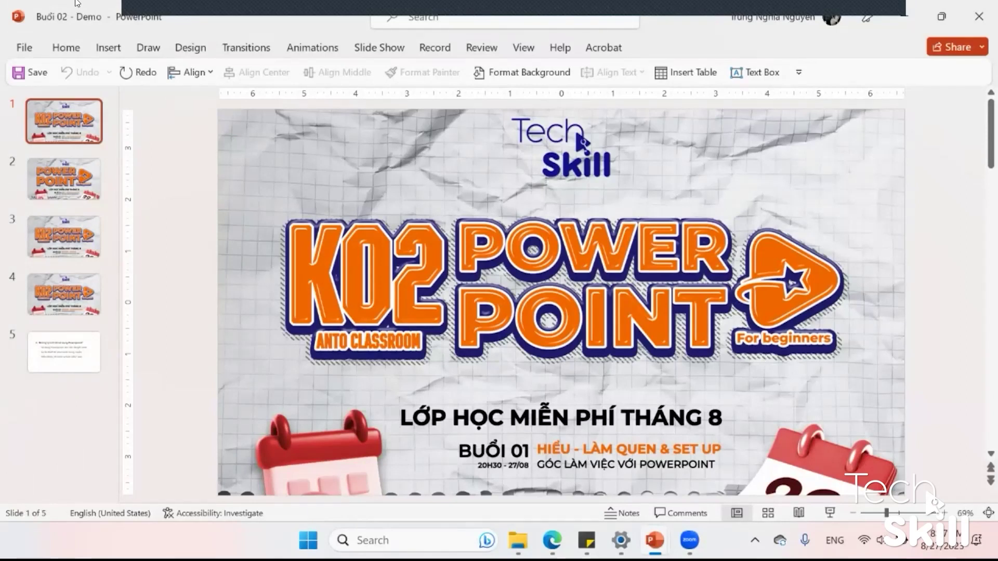
Start Save as Adobe PDF from File, cancel the export, and show the desktop
left_click(24, 47)
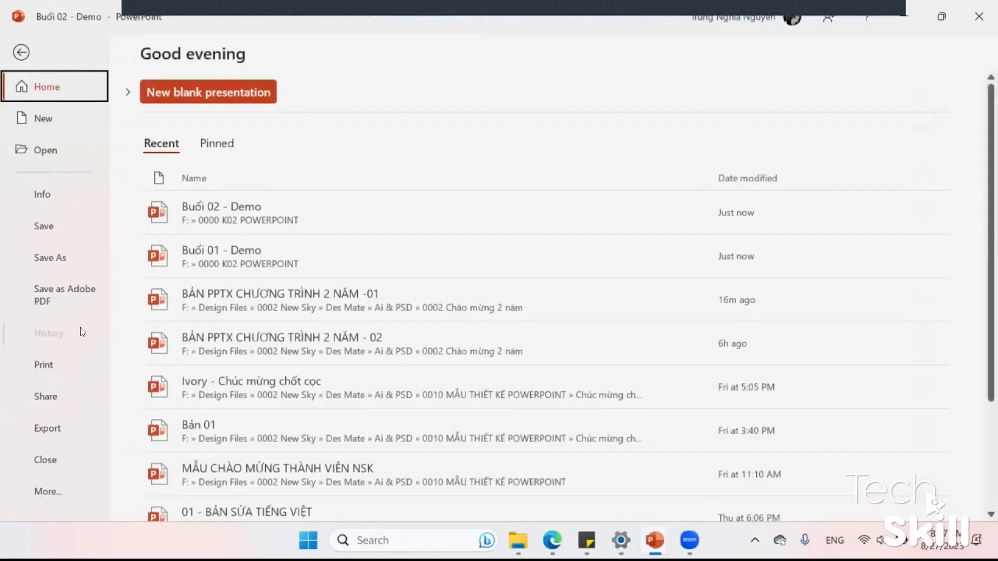
left_click(64, 300)
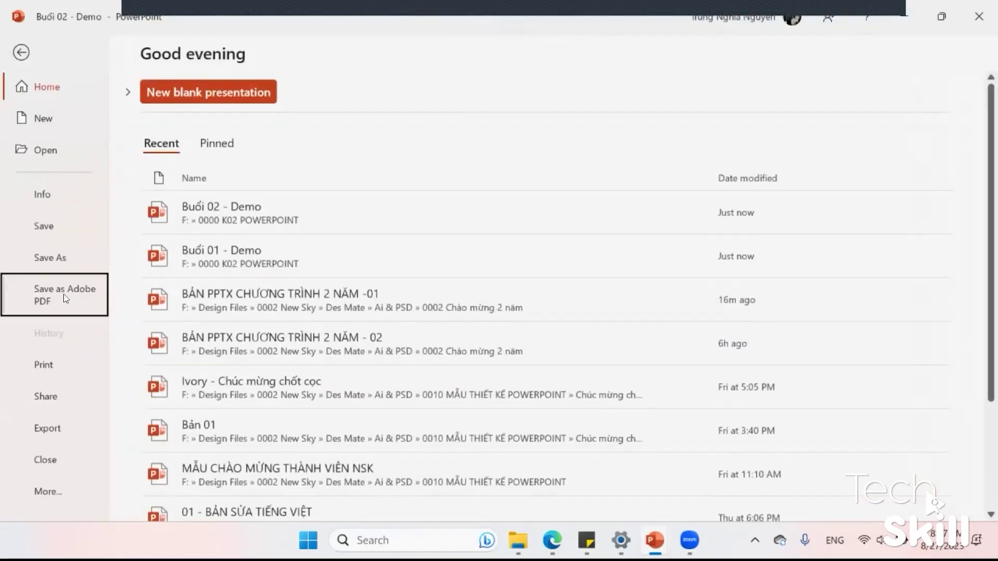
left_click(544, 367)
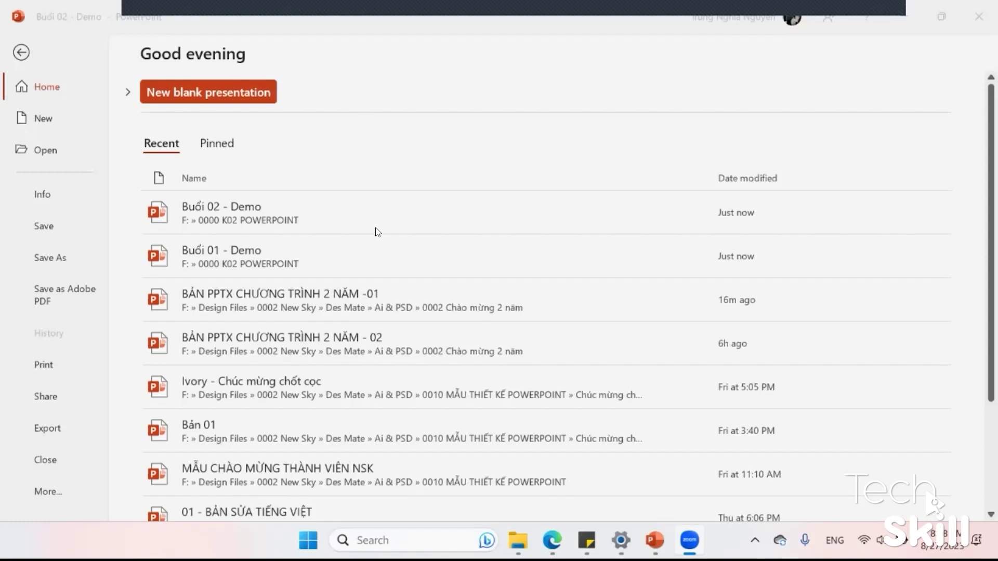
key("super+d")
Refresh the desktop and close the Presentation2, Presentation3 and Buổi 02 - Demo windows
right_click(364, 70)
left_click(388, 135)
mouse_move(654, 540)
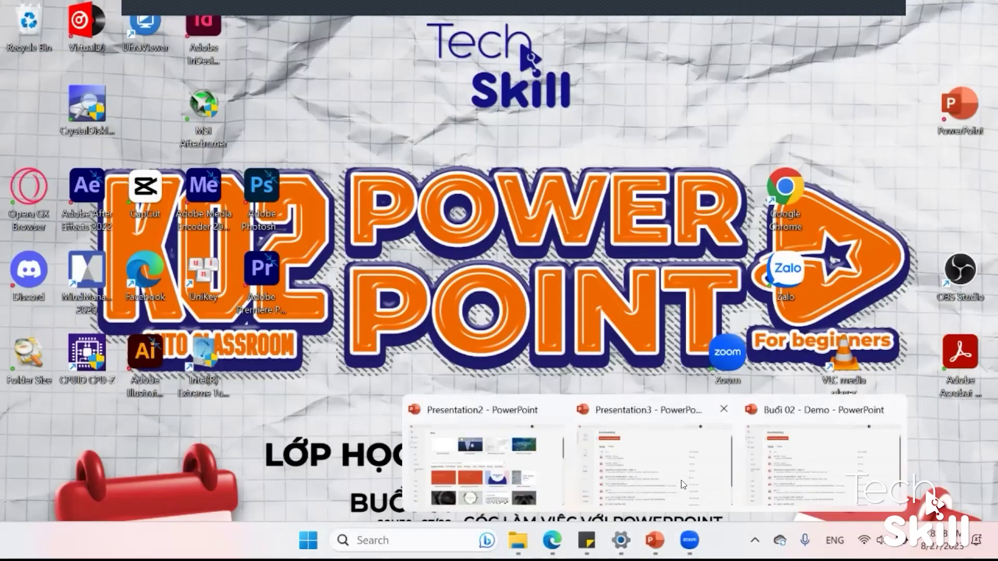
left_click(723, 411)
left_click(639, 411)
left_click(722, 410)
Search Installed apps for 'adobe ac' and uninstall Adobe Acrobat DC (64-bit)
left_click(621, 540)
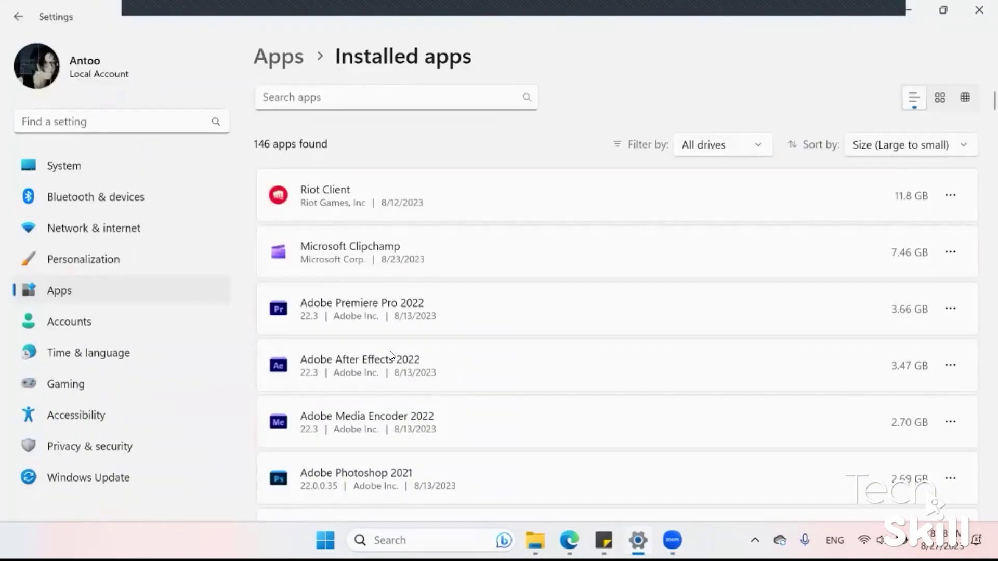
left_click(338, 98)
type("adobe")
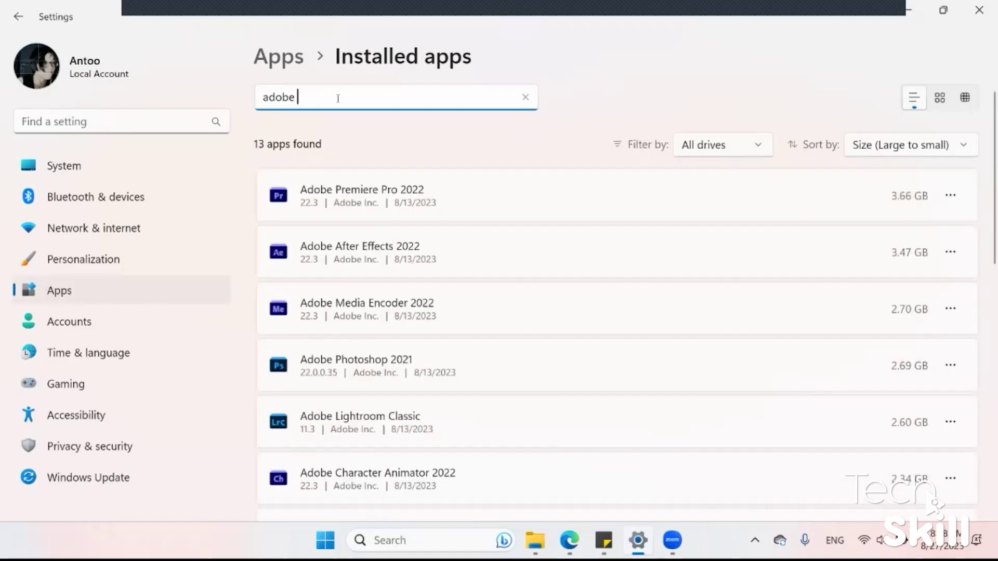
type(" ac")
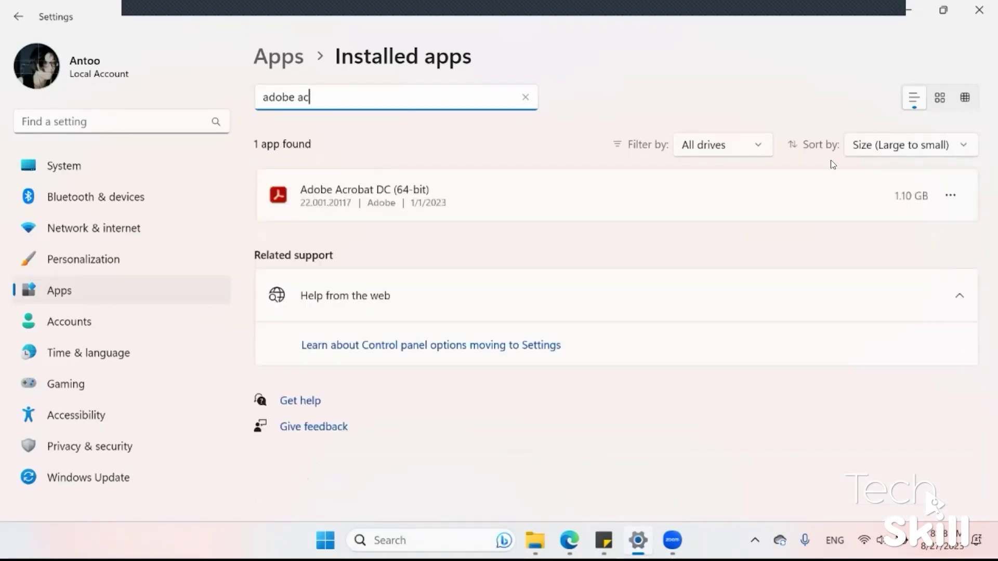
left_click(950, 195)
left_click(795, 254)
left_click(920, 278)
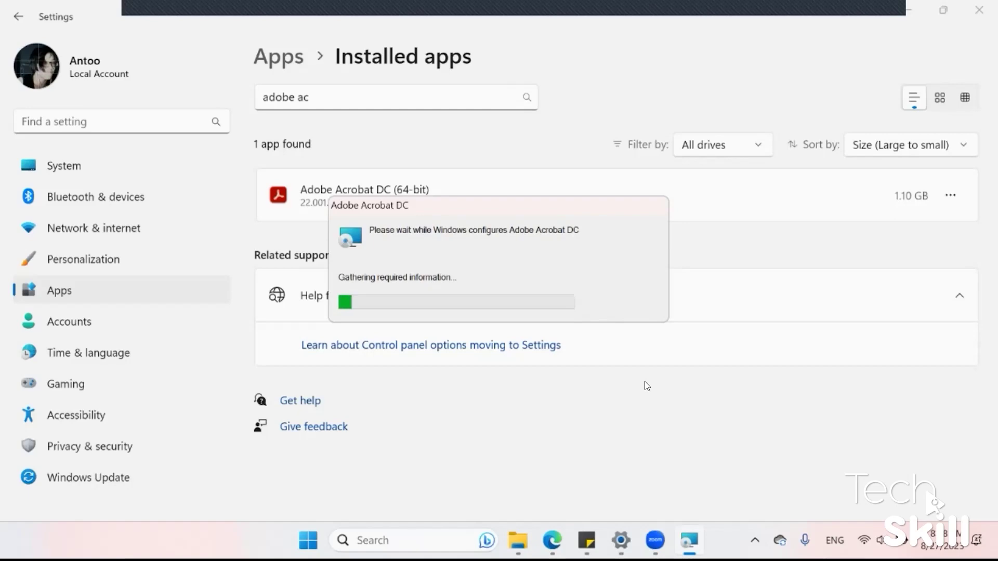
left_click(620, 540)
mouse_move(517, 541)
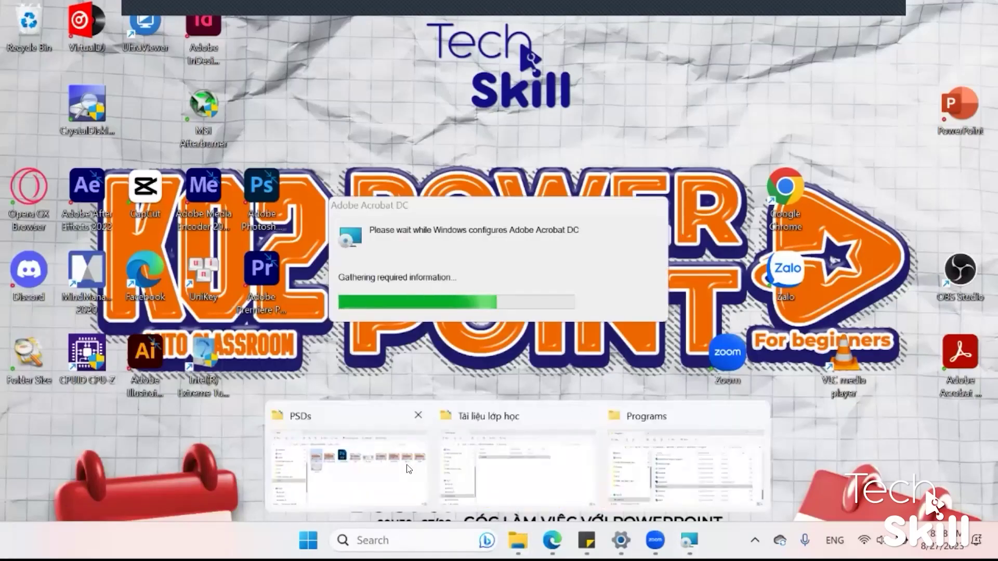
In File Explorer, browse to Data transfer (H:) > DATA - Installing > Archive > Adobe
left_click(346, 468)
scroll(141, 416, "down", 3)
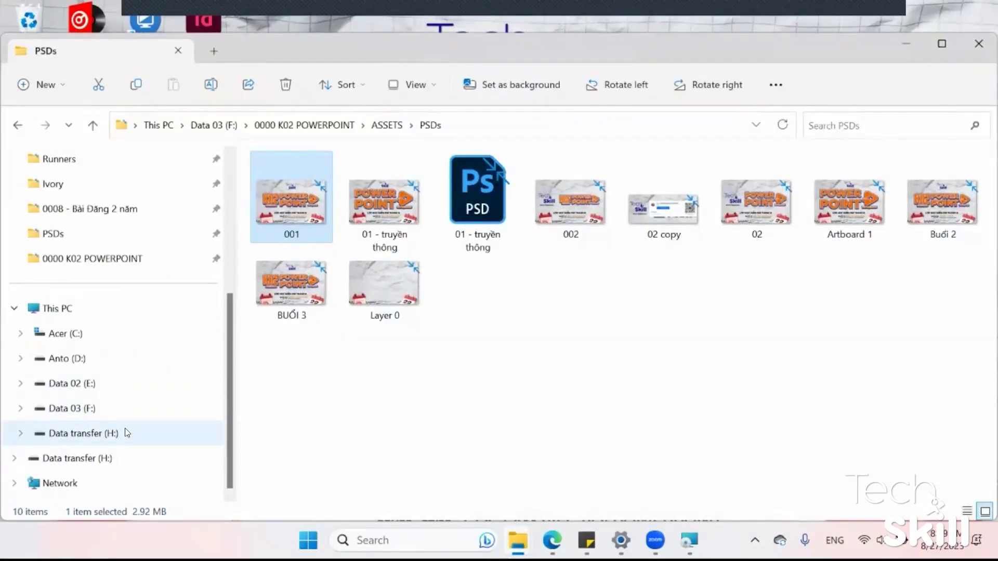
left_click(127, 433)
double_click(322, 276)
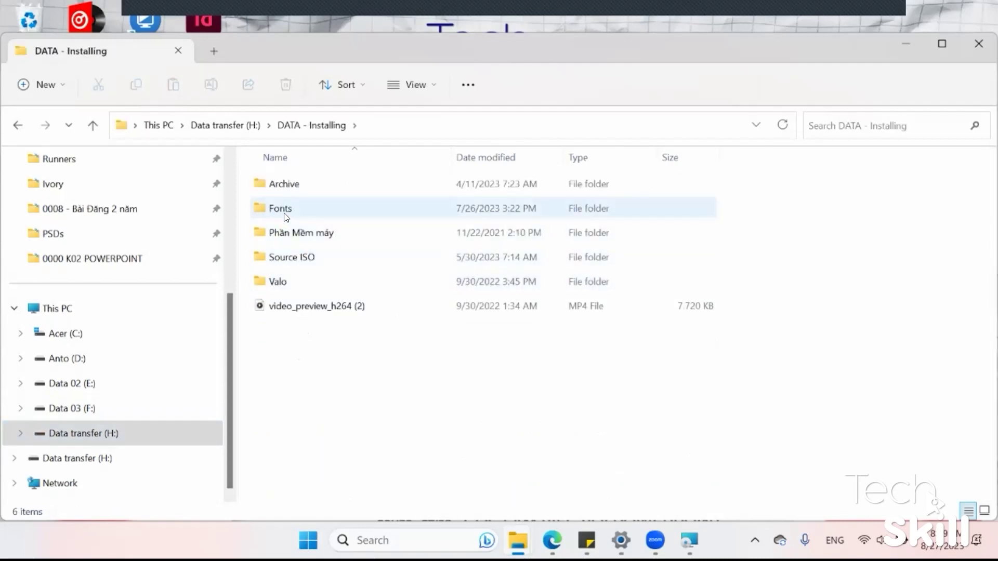
double_click(304, 186)
double_click(309, 186)
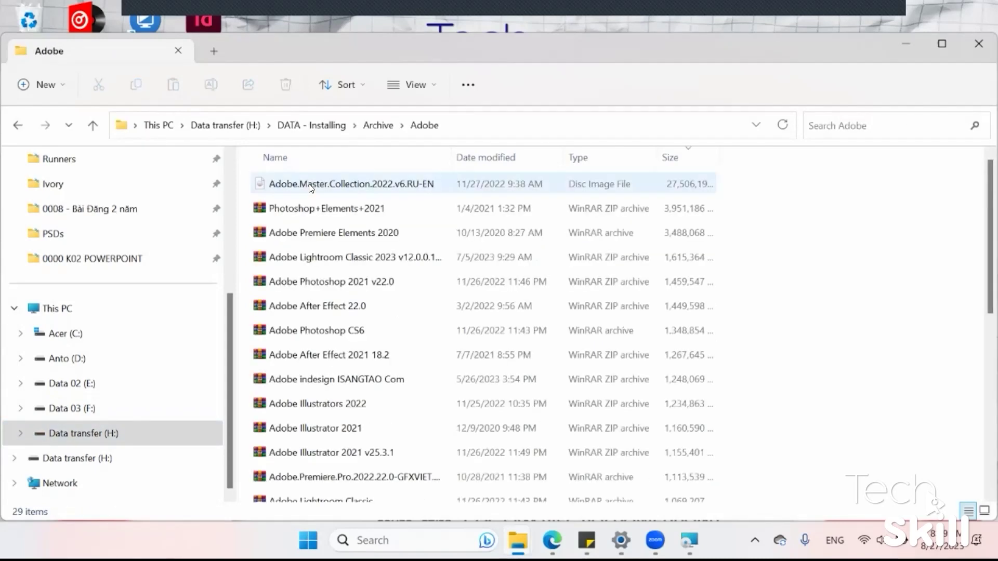
scroll(354, 323, "down", 5)
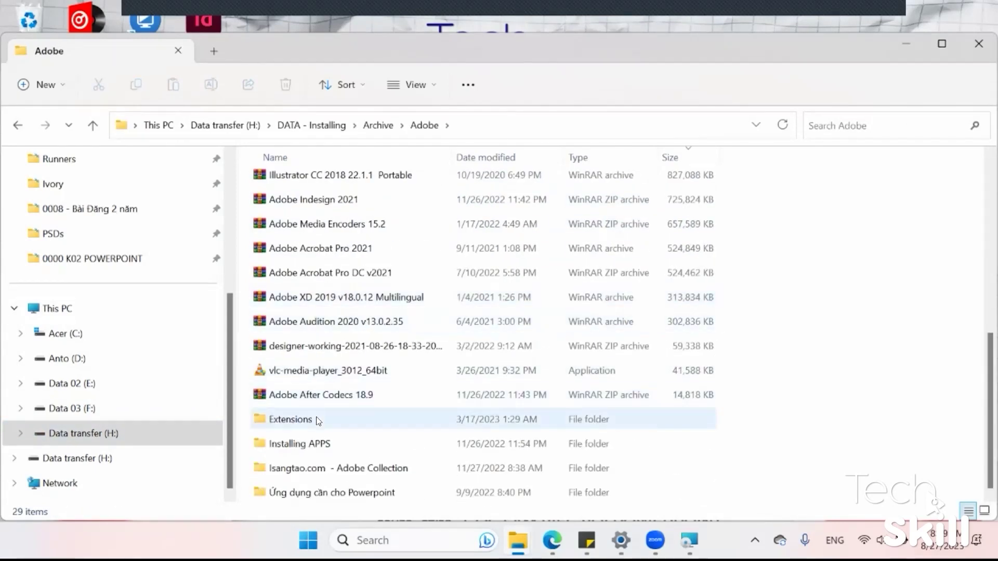
double_click(315, 444)
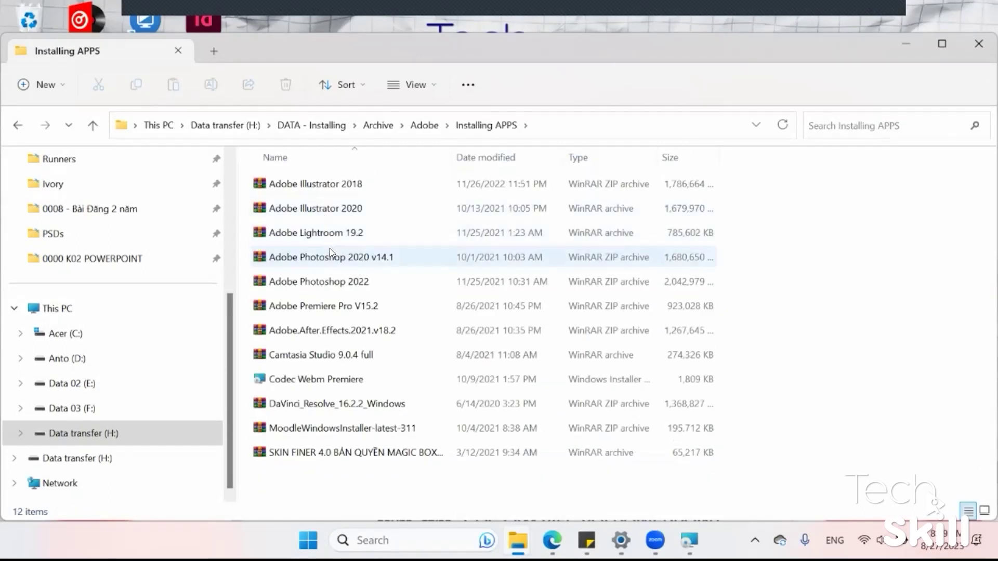
key("alt+Left")
Look inside the Adobe Acrobat Pro DC v2021 archive, then close it
double_click(331, 311)
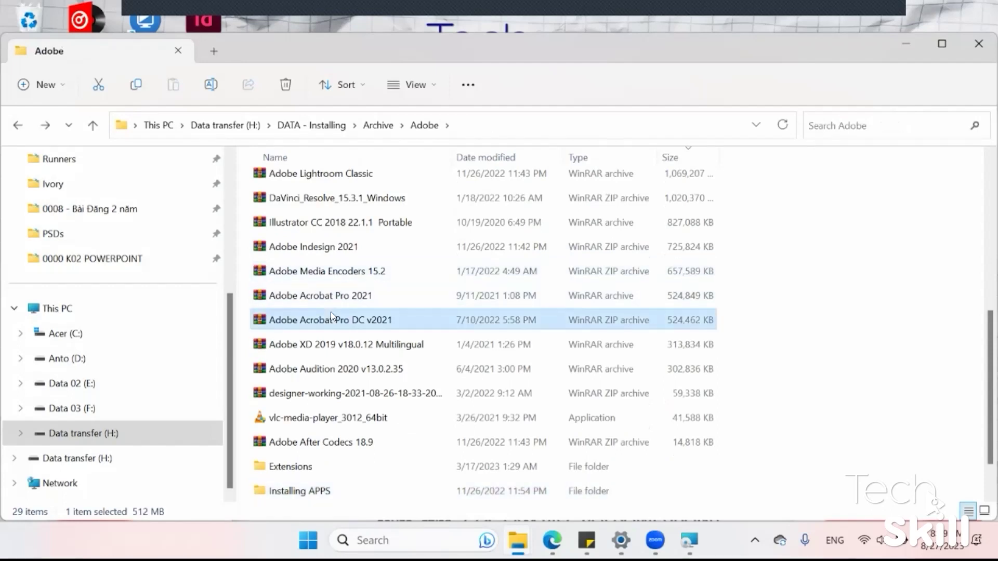
double_click(265, 203)
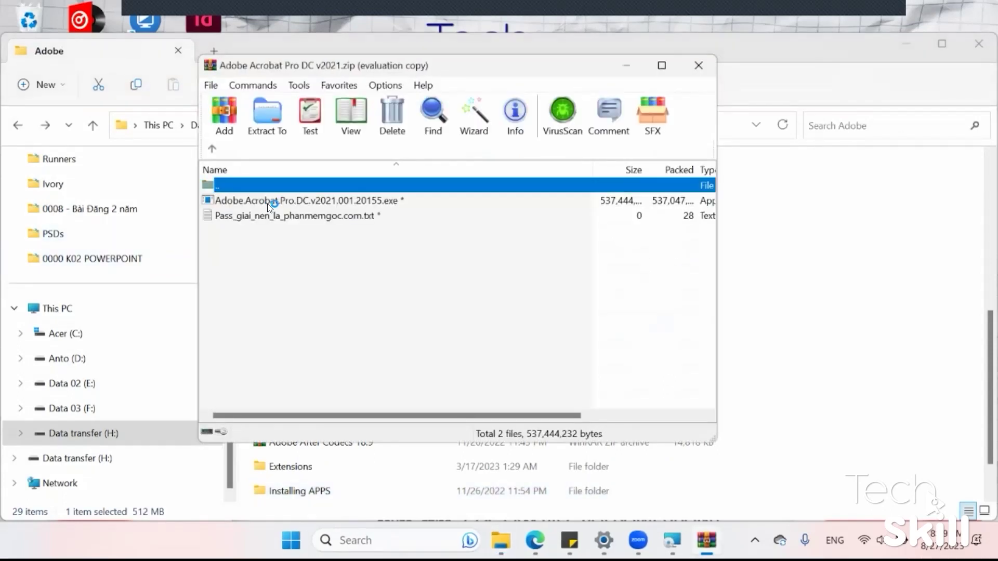
key("Escape")
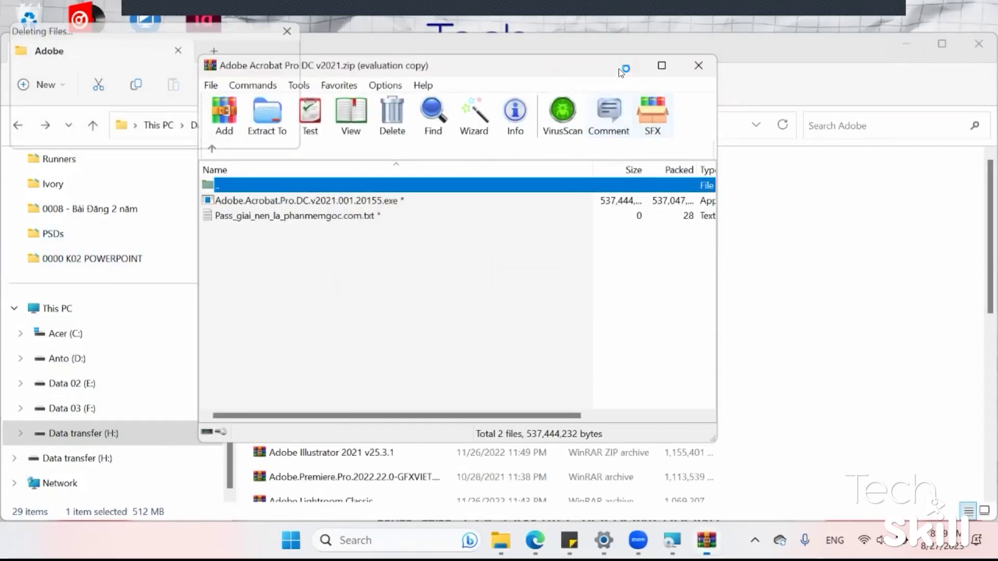
key("Escape")
scroll(379, 343, "down", 5)
Open the Adobe Acrobat Pro 2021 archive and extract its installer exe
double_click(390, 272)
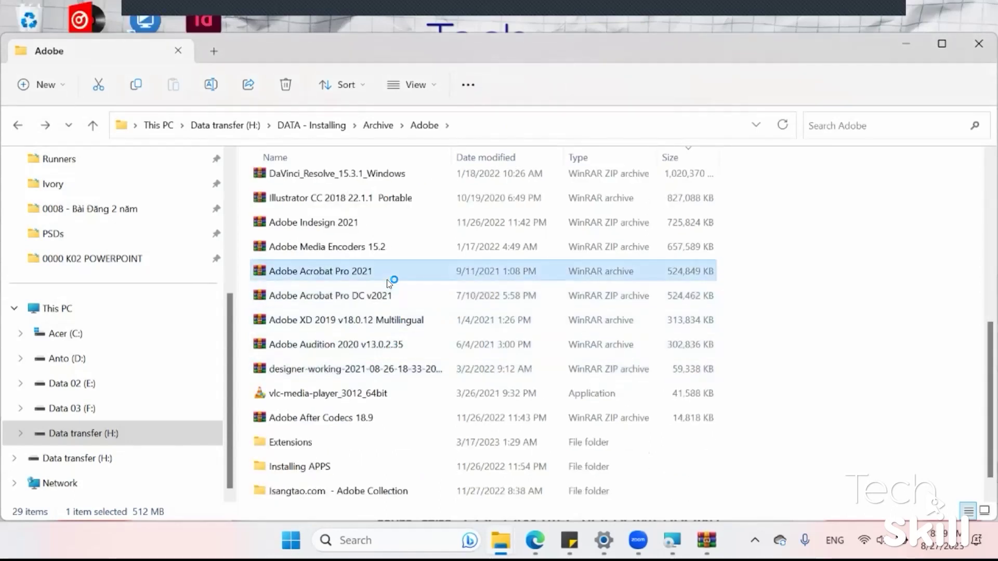
double_click(248, 201)
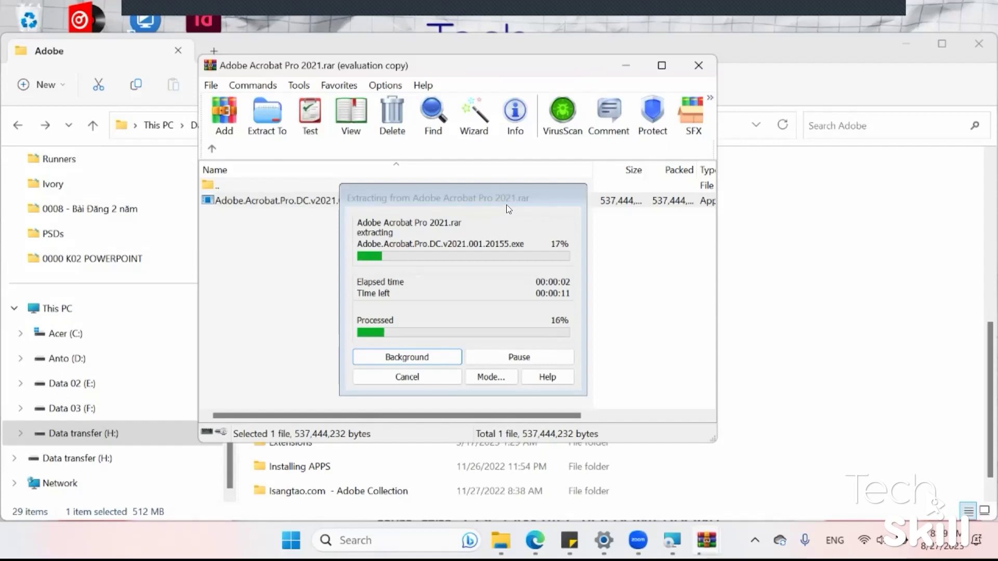
left_click(616, 75)
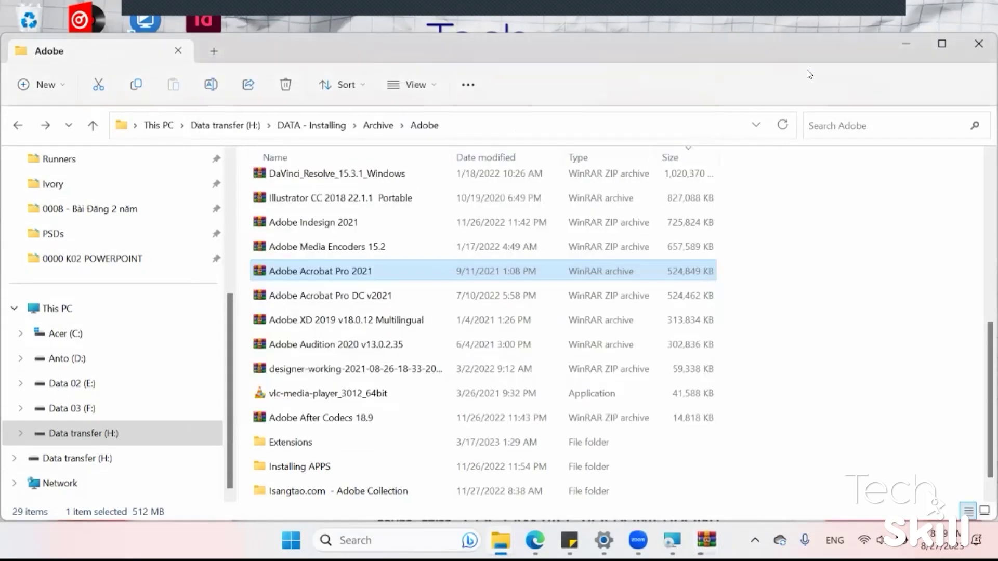
mouse_move(333, 271)
left_mouse_down()
mouse_move(343, 320)
mouse_move(290, 301)
left_mouse_up()
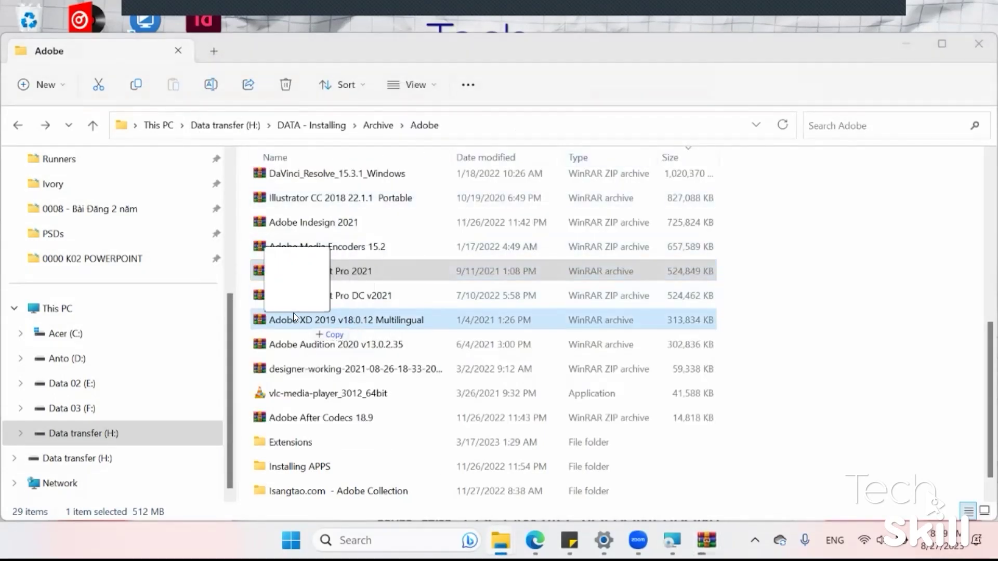
key("alt+Tab")
key("alt+Tab")
key("alt+Tab")
key("alt+Tab")
key("alt+Tab")
key("alt+Tab")
key("alt+Tab")
key("alt+Tab")
key("alt+Tab")
key("alt+Tab")
key("alt+Tab")
key("alt+Tab")
key("alt+Tab")
key("alt+Tab")
key("alt+Tab")
key("alt+Tab")
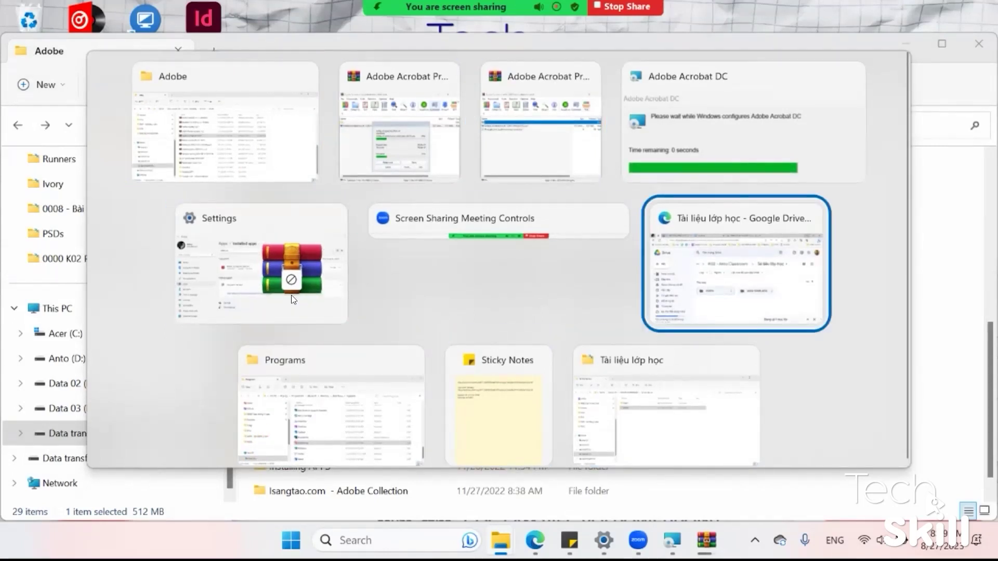
Drop the Acrobat archive into Drive, decline the Adobe restart, and run the Acrobat installer from the archive
left_click_drag(294, 300, 769, 383)
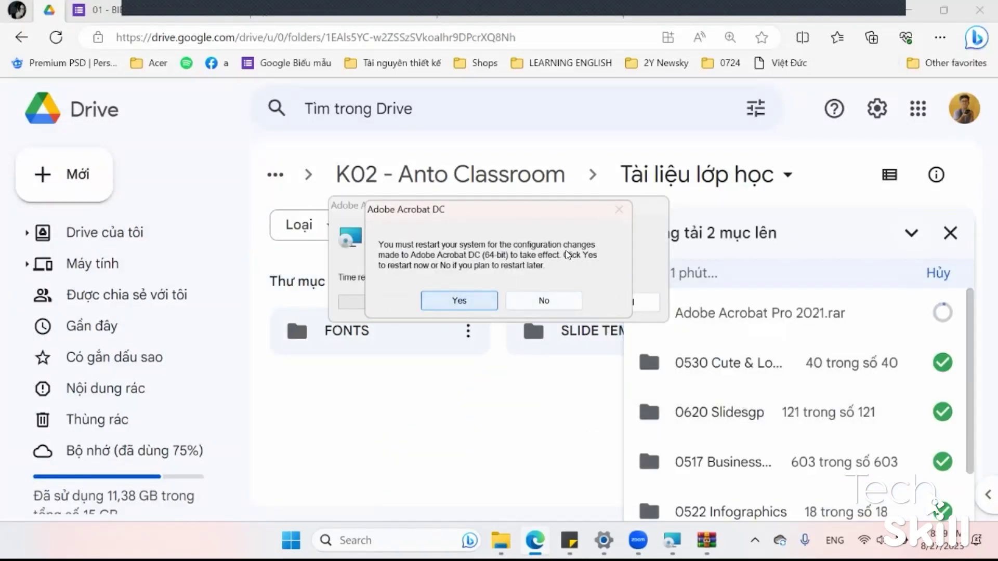
left_click(538, 301)
mouse_move(706, 540)
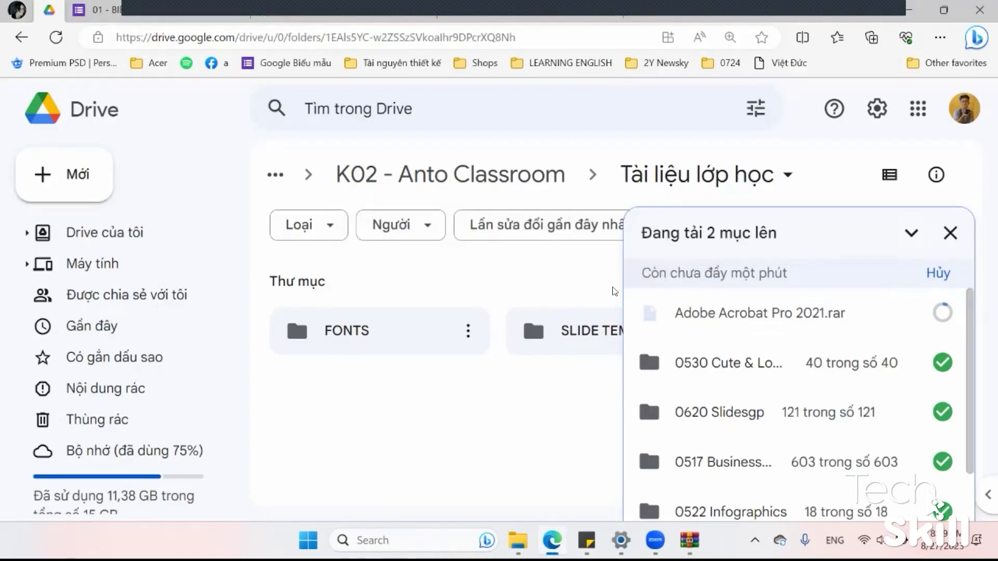
left_click(648, 441)
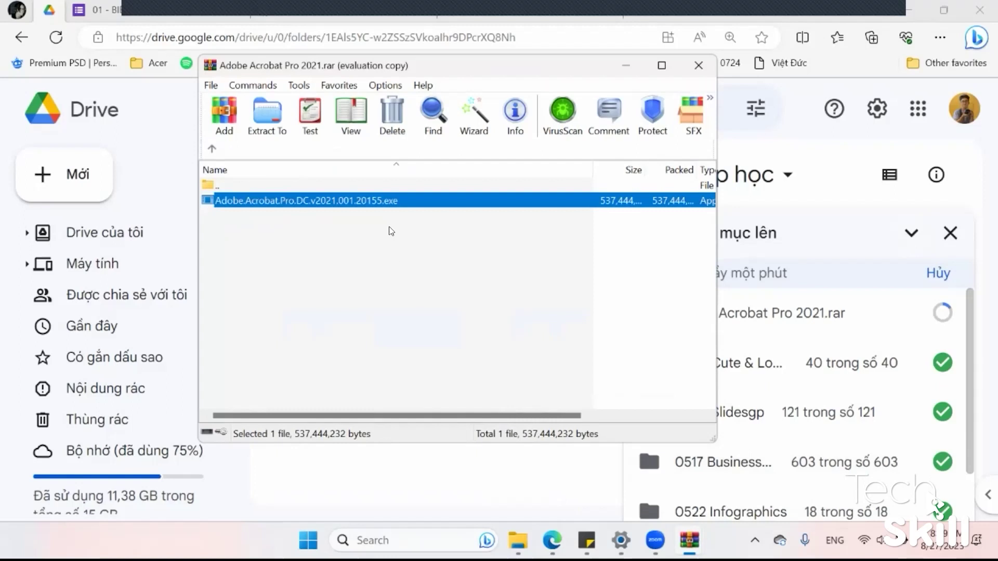
double_click(398, 207)
Bring up the Acrobat Pro DC v2021 zip archive, then briefly open and close Zalo from the tray
left_click(625, 65)
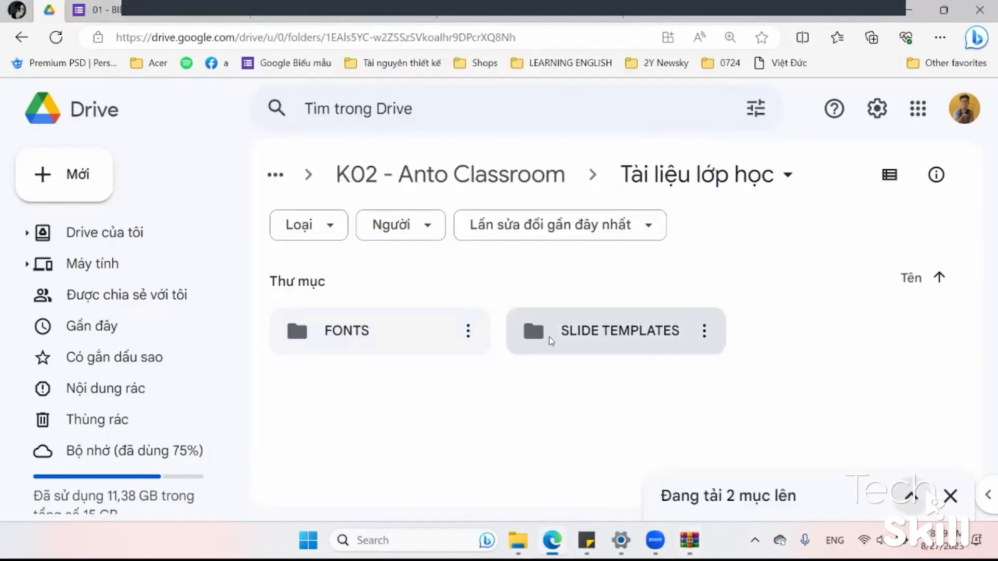
left_click(615, 474)
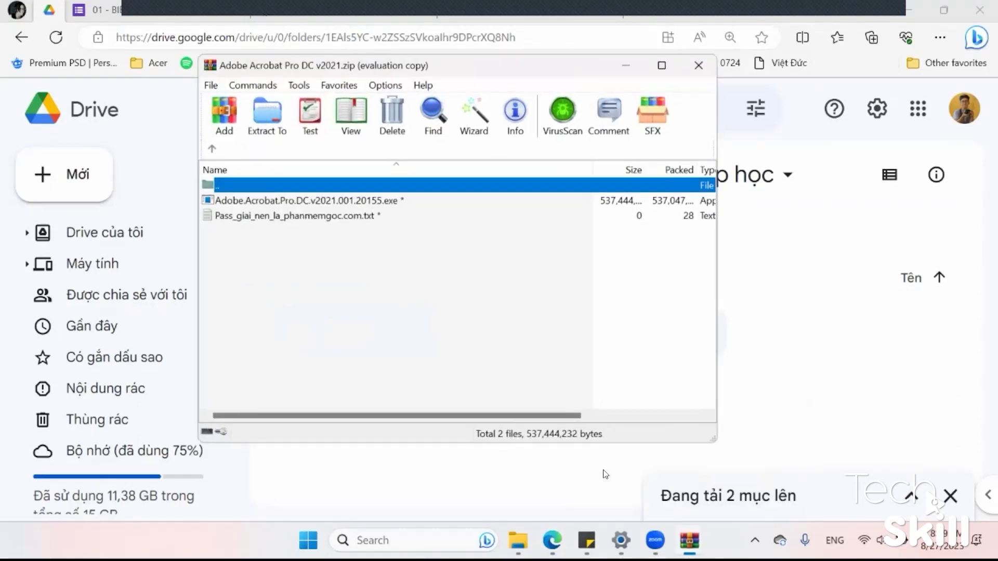
left_click(755, 540)
left_click(755, 540)
left_click(755, 540)
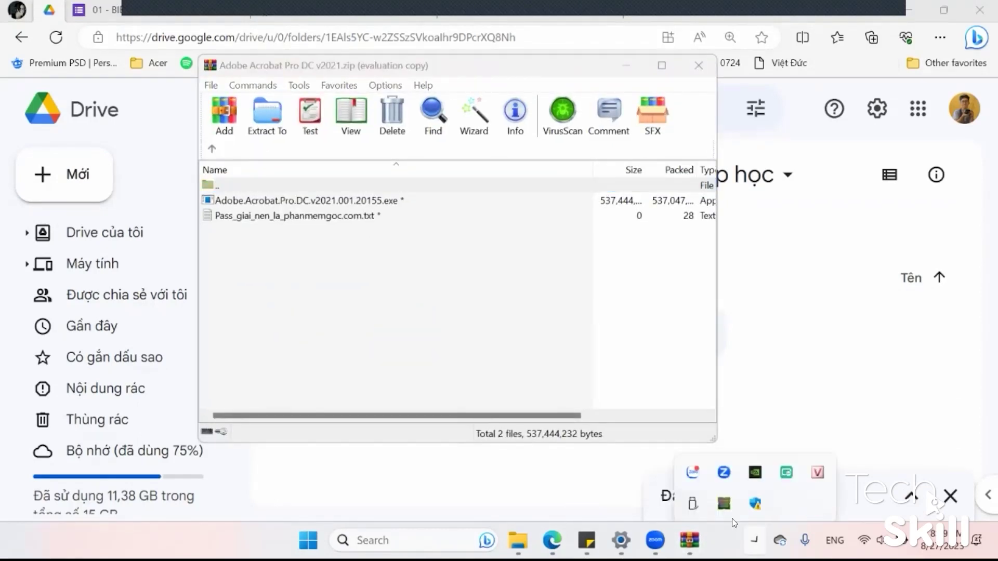
left_click(702, 463)
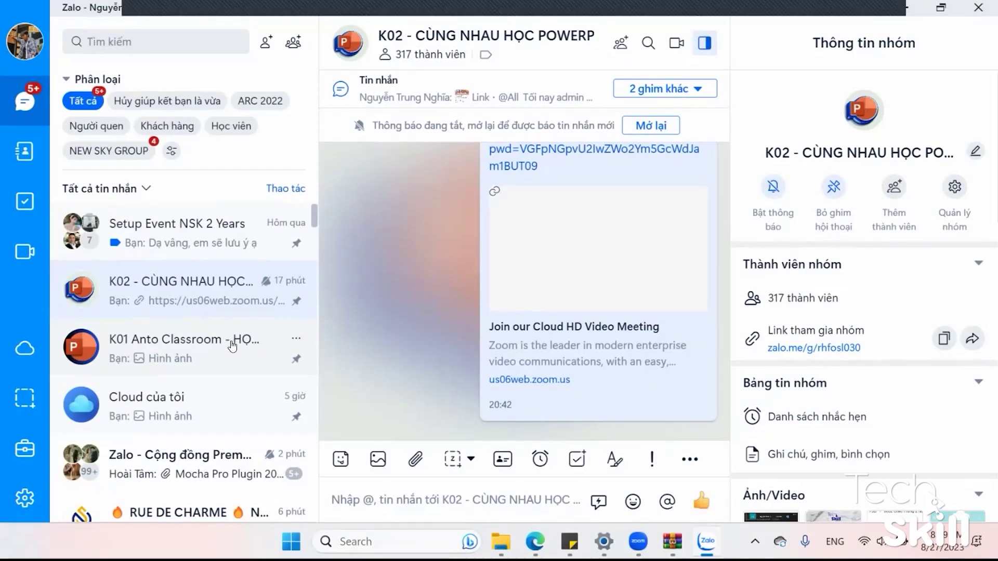
key("alt+F4")
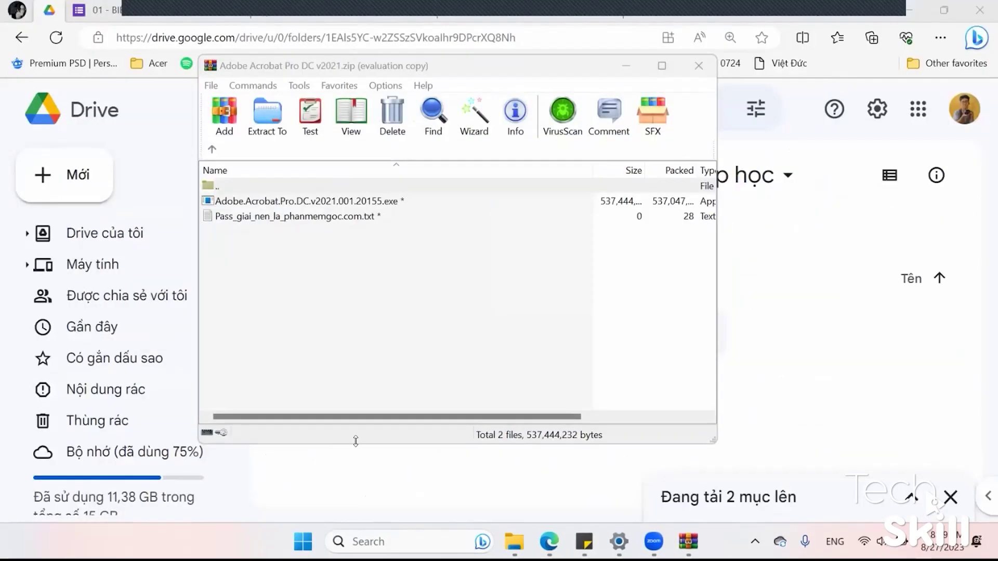
Dismiss the extraction error messages and reveal the hidden tray icons
left_click(808, 463)
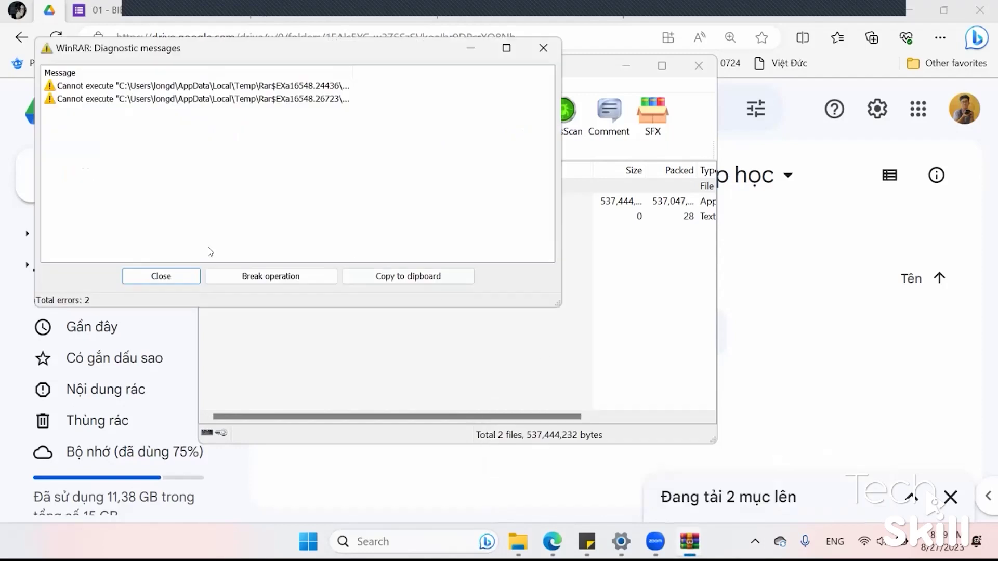
left_click(161, 276)
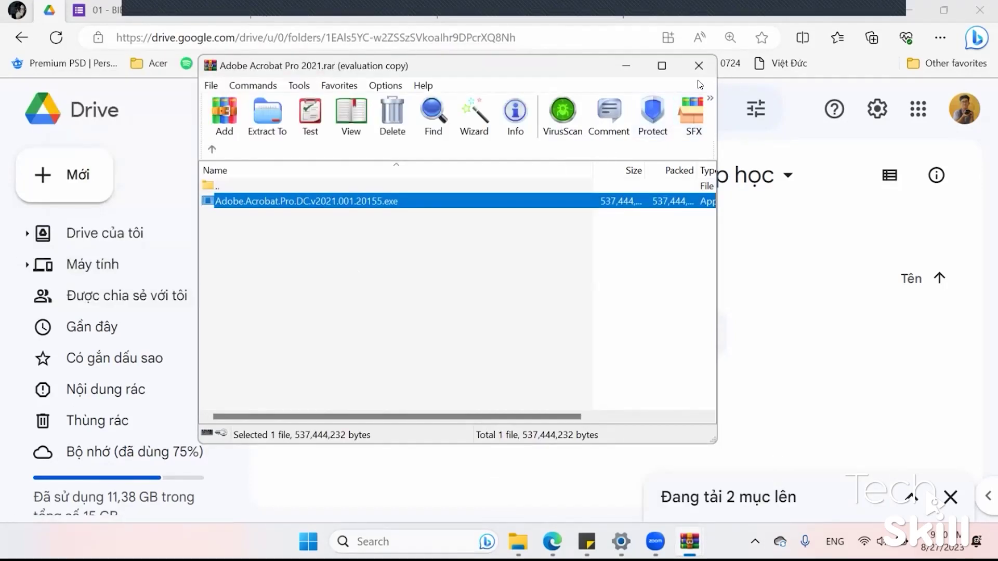
left_click(755, 541)
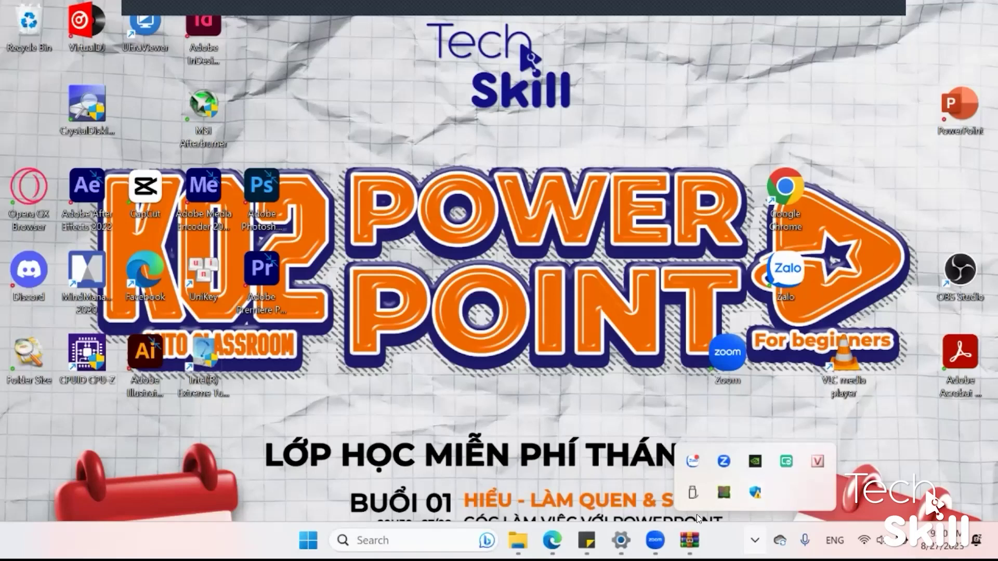
Close the WinRAR archive windows and launch Windows Security by searching 'window'
right_click(689, 540)
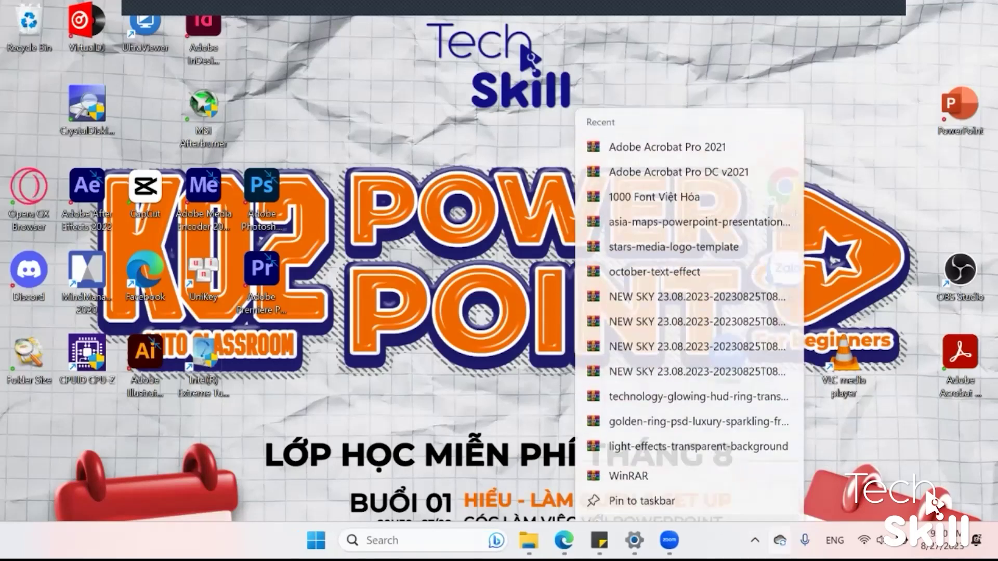
left_click(753, 520)
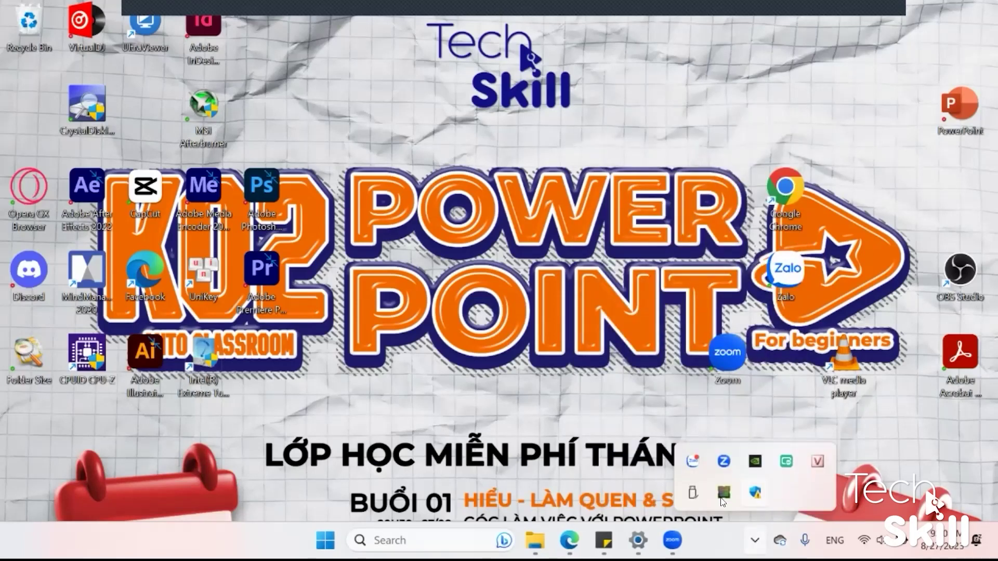
left_click(447, 538)
type("window")
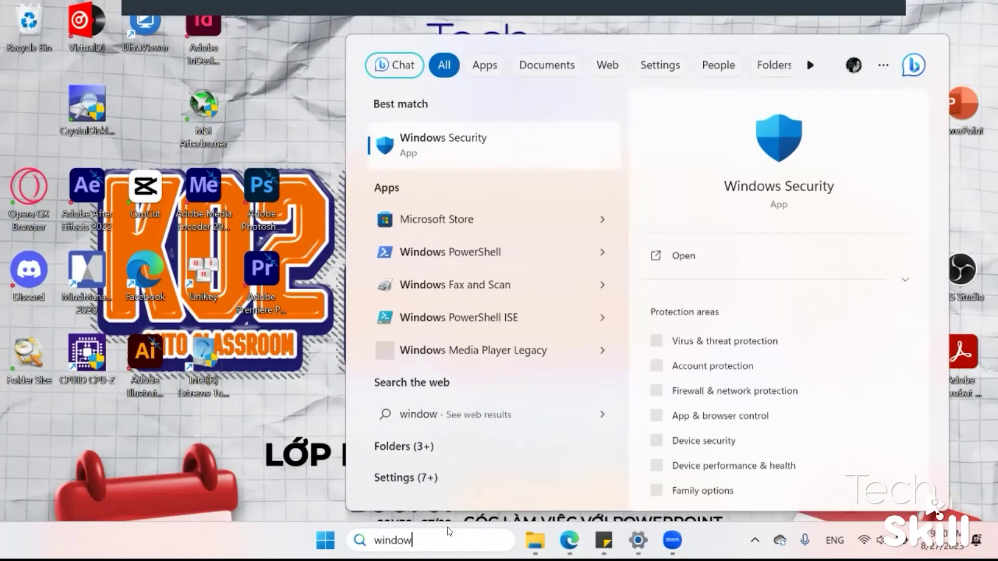
key("Return")
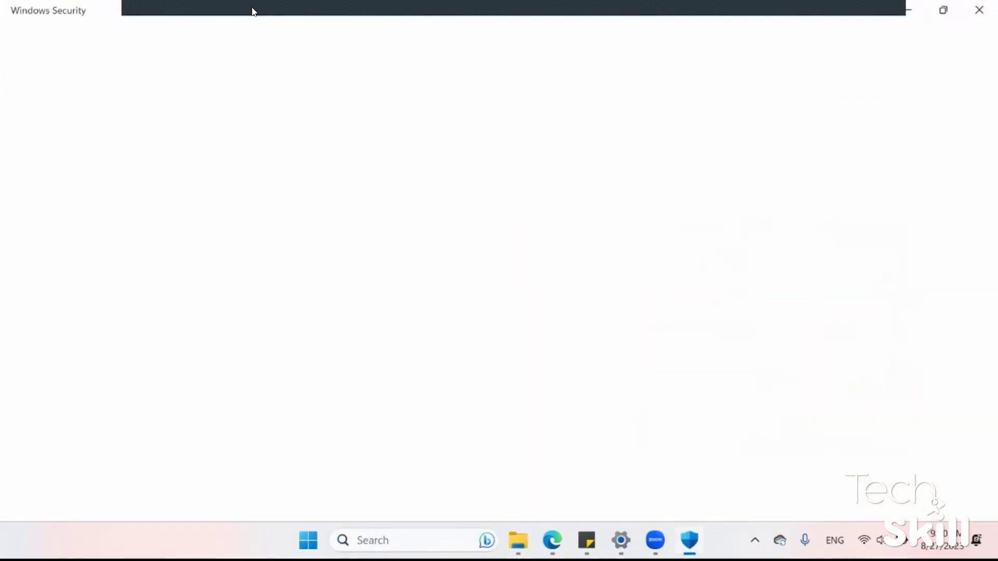
Shrink and close Windows Security, then launch PowerPoint from the desktop icon
left_click_drag(254, 16, 488, 85)
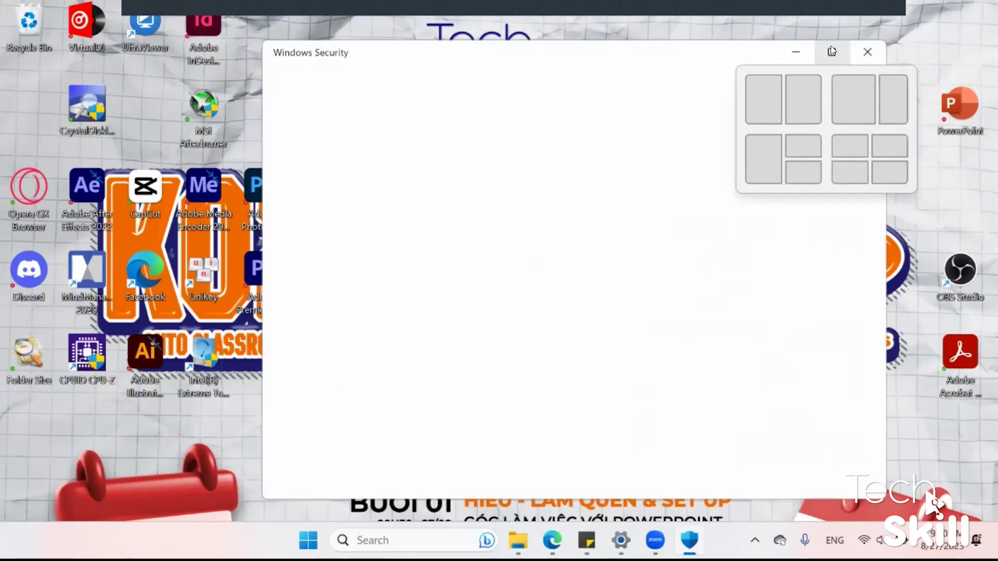
left_click(865, 52)
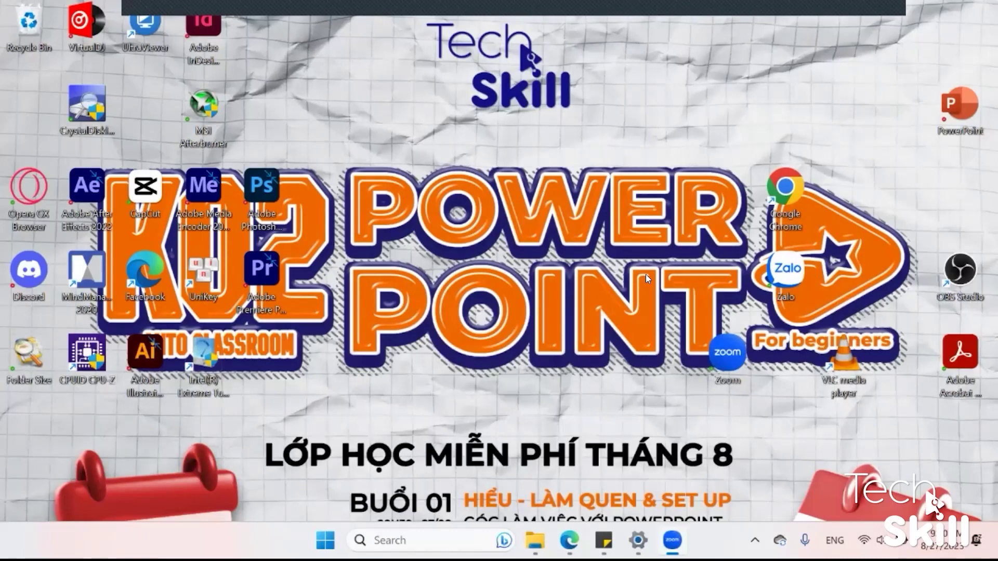
double_click(981, 92)
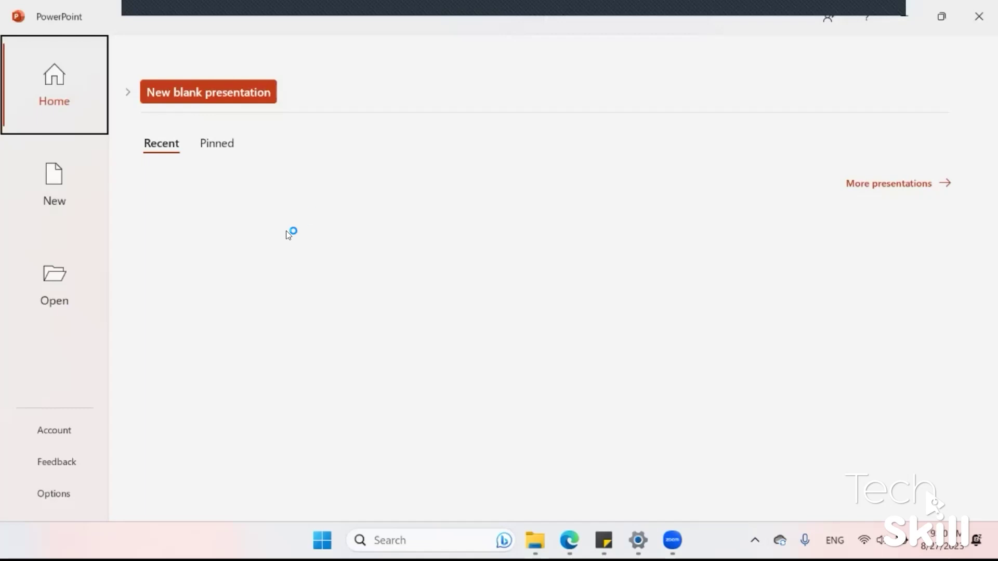
Open Buổi 01 - Demo from Recent, browse its Export and Info pages, and return to File home
left_click(263, 257)
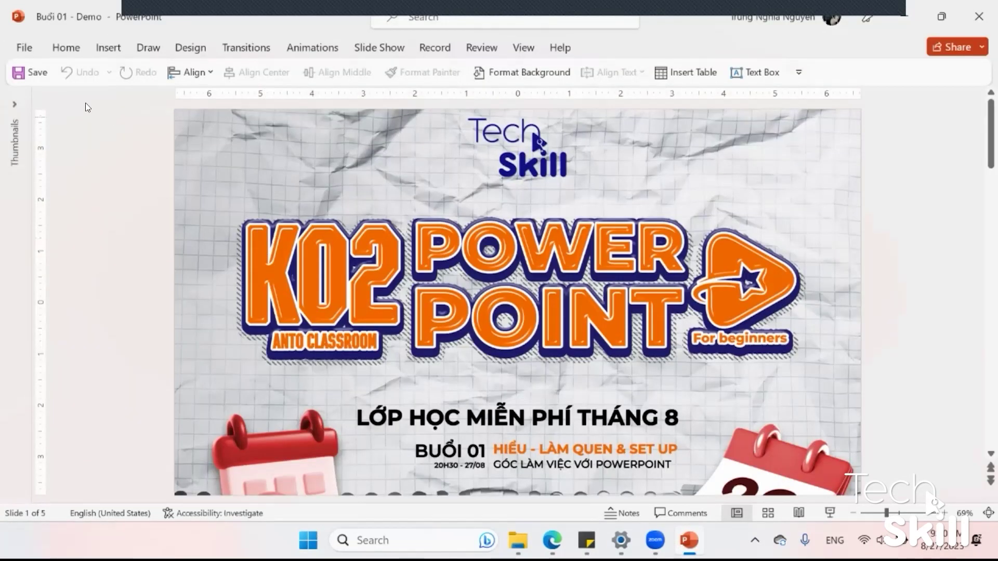
left_click(31, 52)
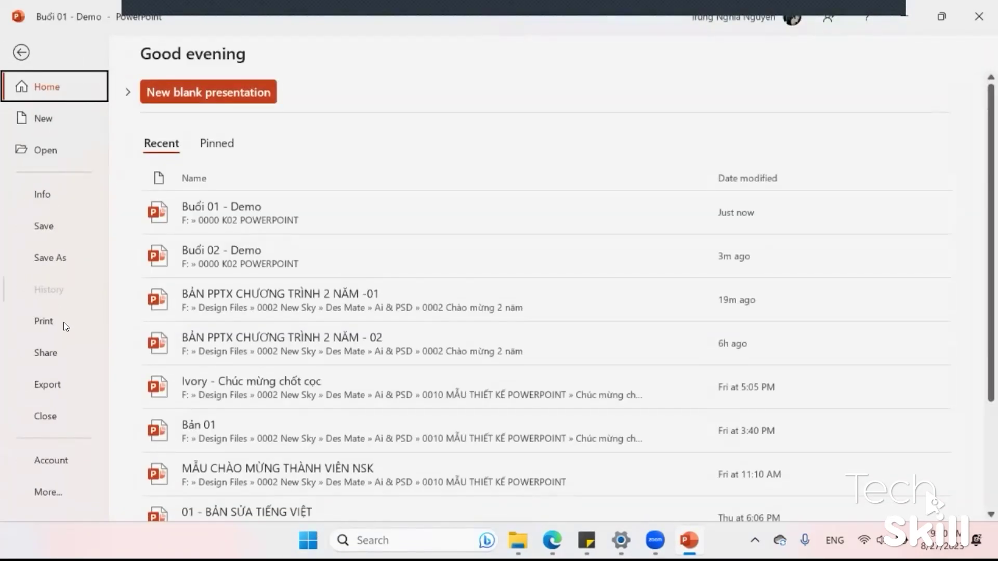
left_click(48, 384)
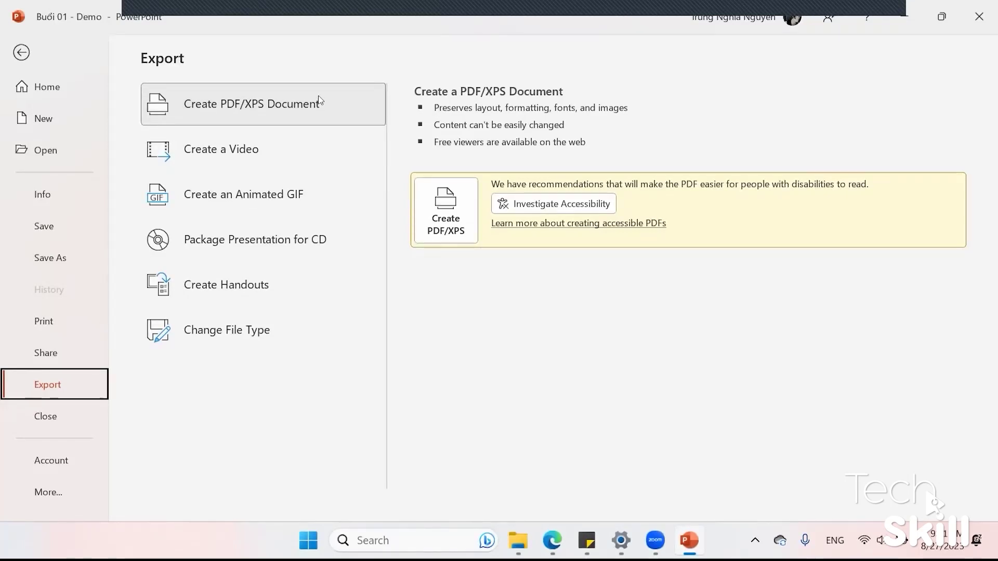
left_click(32, 202)
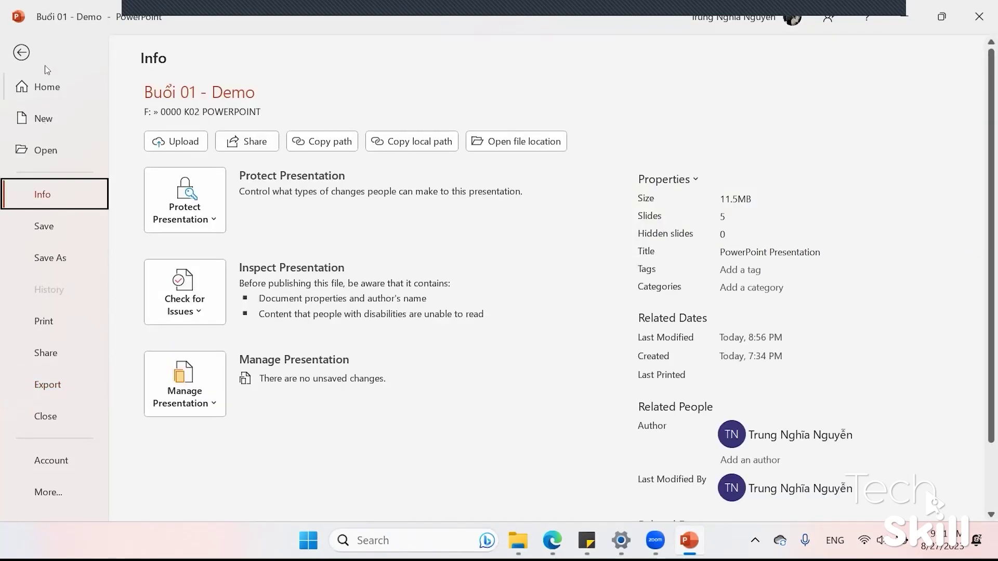
left_click(22, 52)
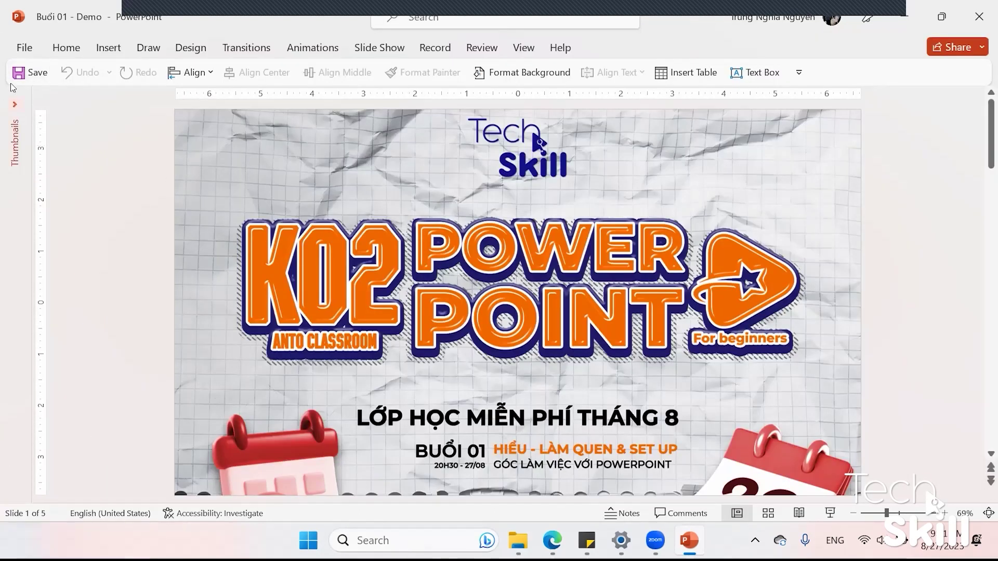
left_click(24, 54)
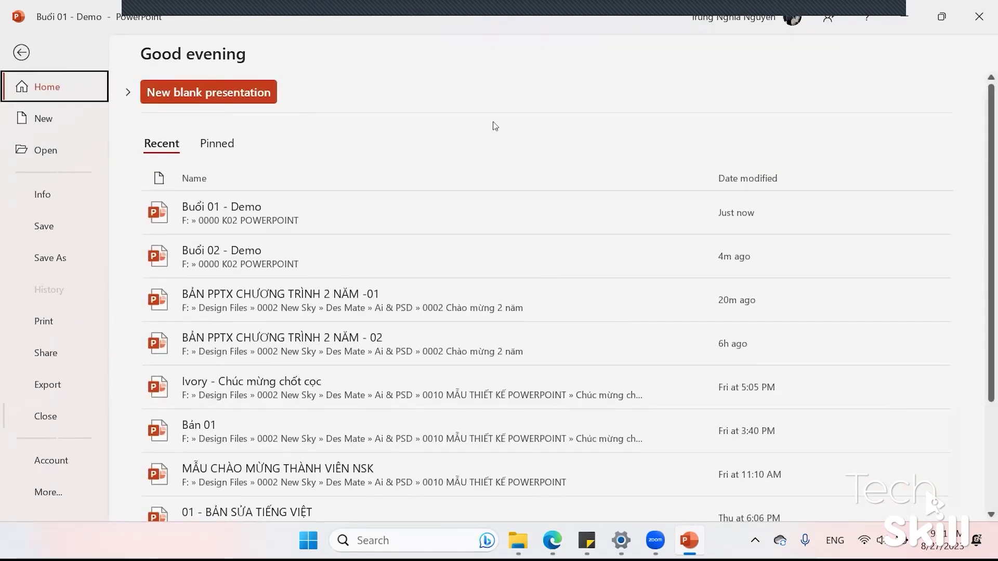
Set the Office Background to Calligraphy on the Account page
left_click(58, 455)
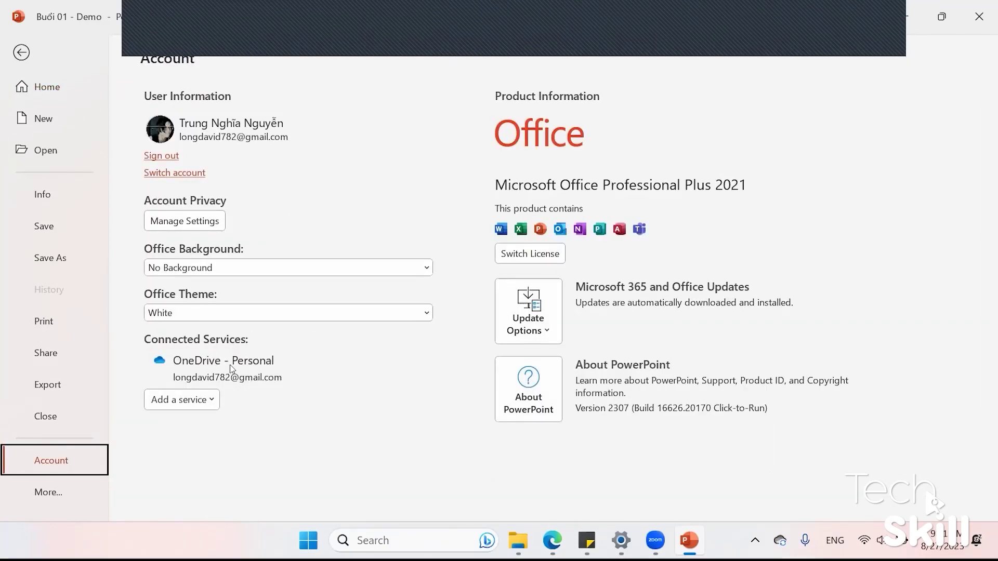
left_click(214, 274)
left_click(197, 296)
Try the Dark Gray, Black, White and system themes, settling on the Colorful Office Theme
left_click(197, 312)
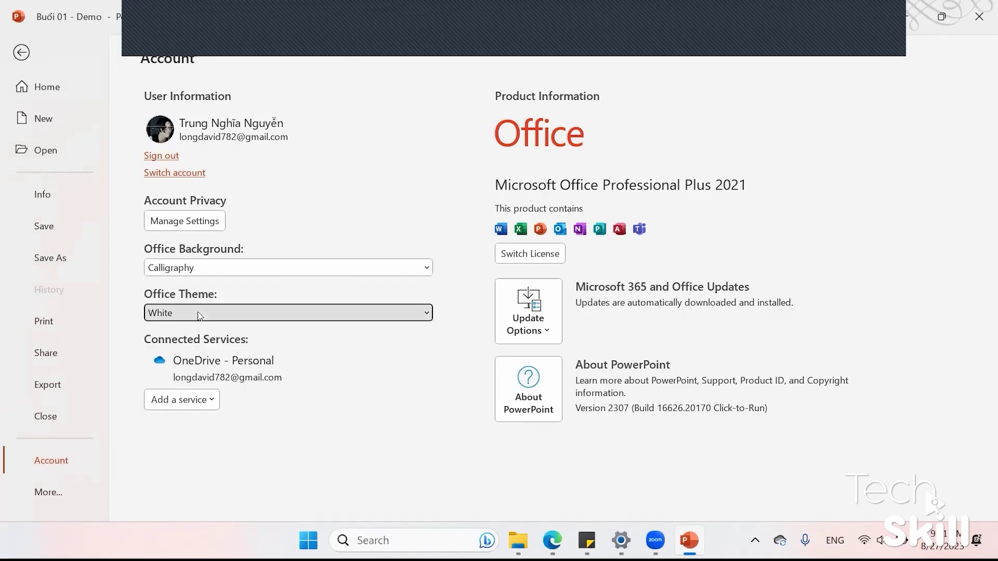
left_click(192, 330)
left_click(218, 312)
left_click(207, 346)
left_click(229, 314)
left_click(220, 363)
left_click(218, 313)
left_click(182, 379)
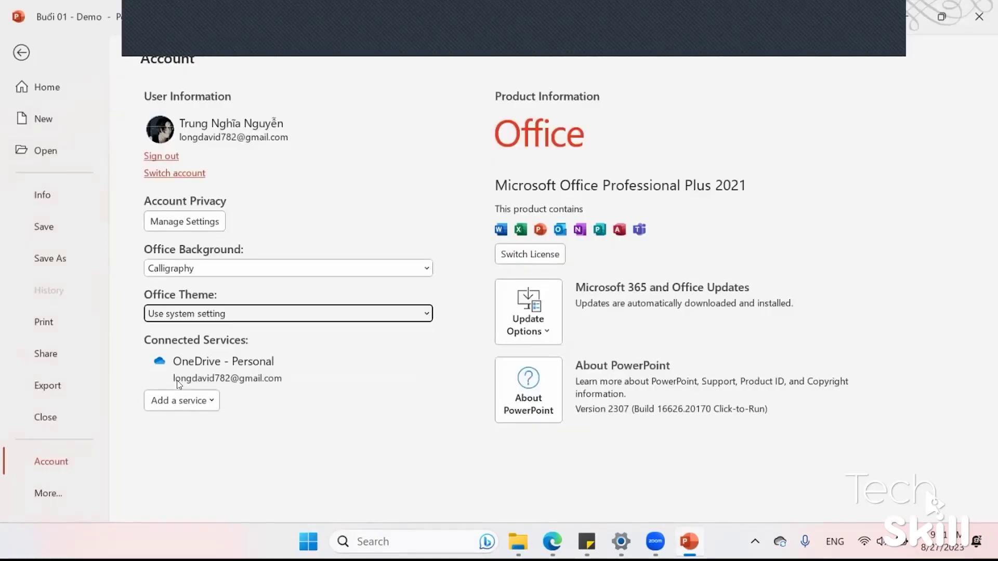
left_click(244, 313)
left_click(187, 396)
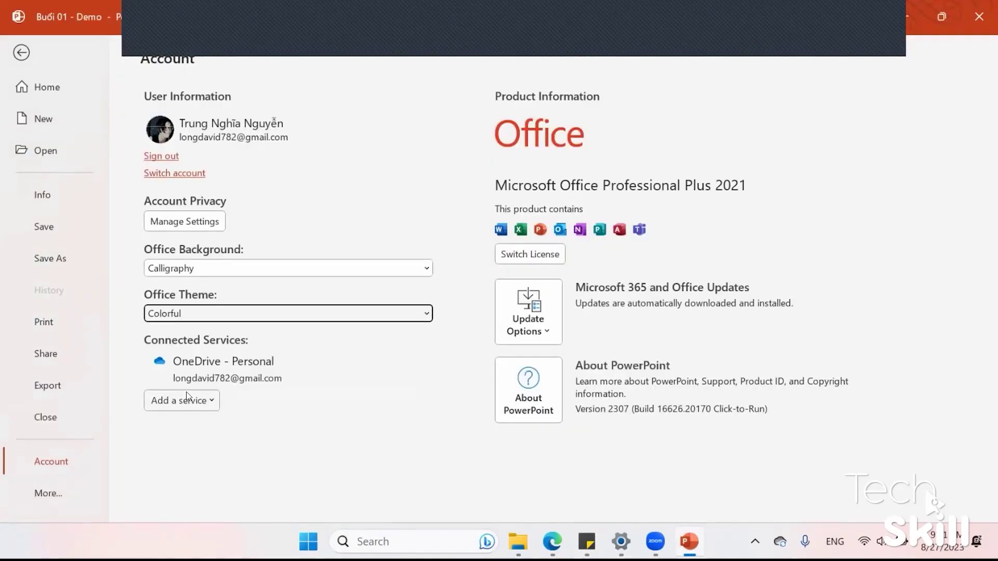
Leave the Account page and return to the slide editor
left_click(888, 73)
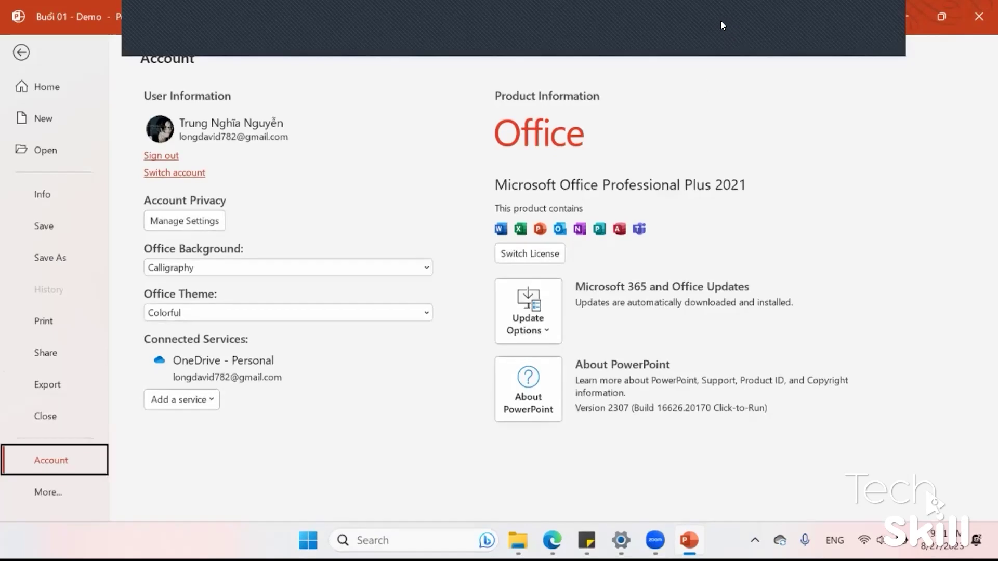
left_click(32, 86)
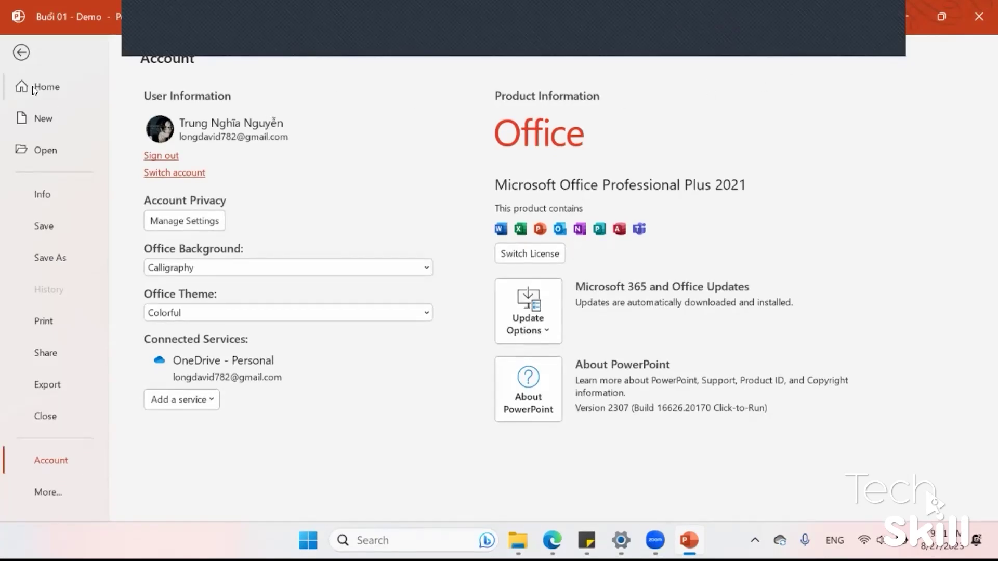
left_click(22, 52)
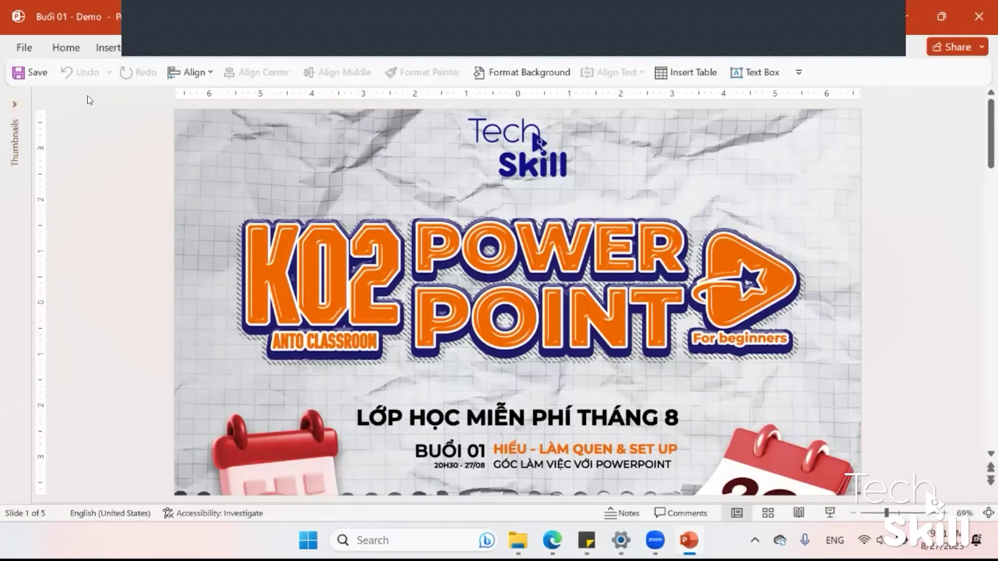
Go to slide 5 and select its bullet-list text box, undoing an accidental duplicate
left_click(66, 47)
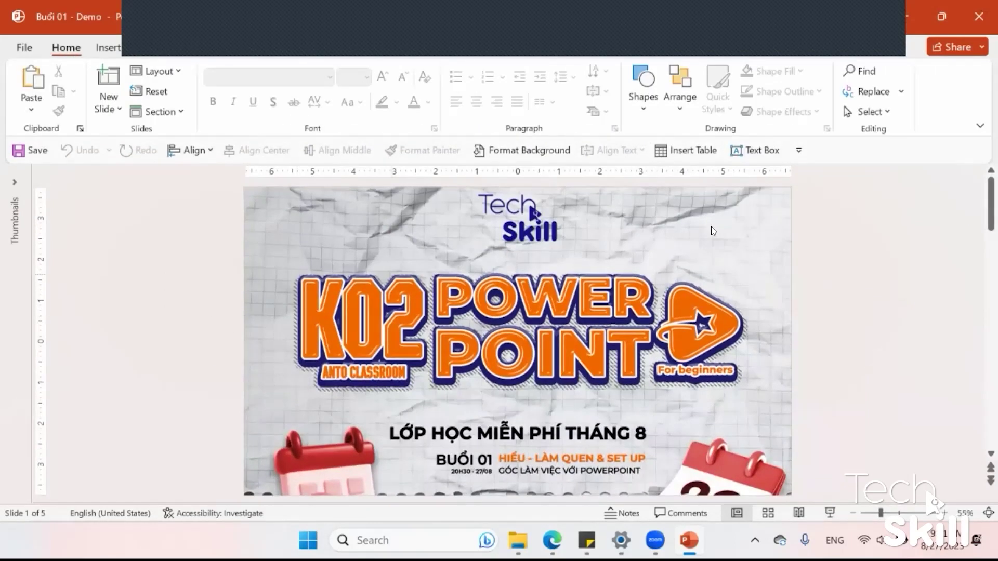
left_click(5, 213)
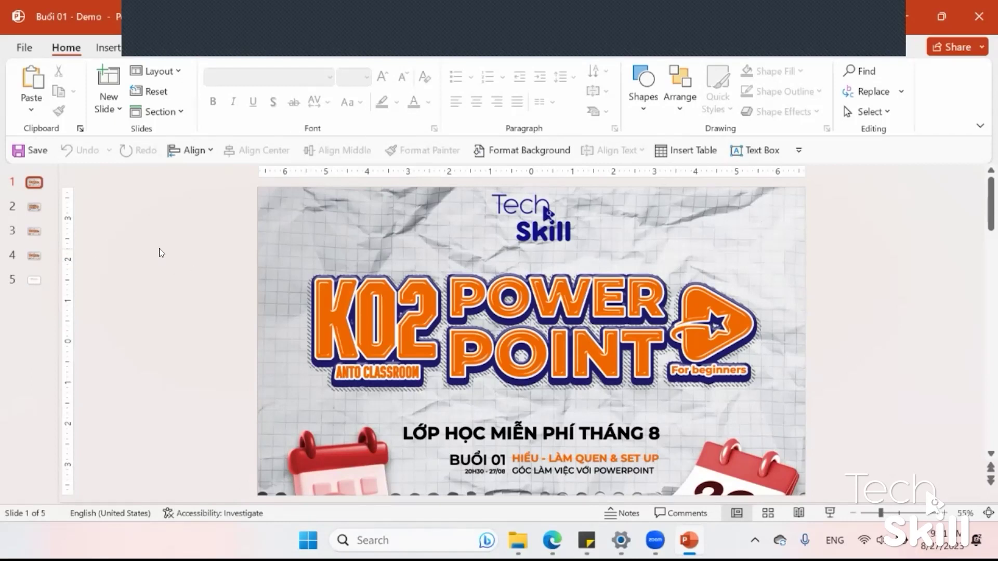
left_click(36, 279)
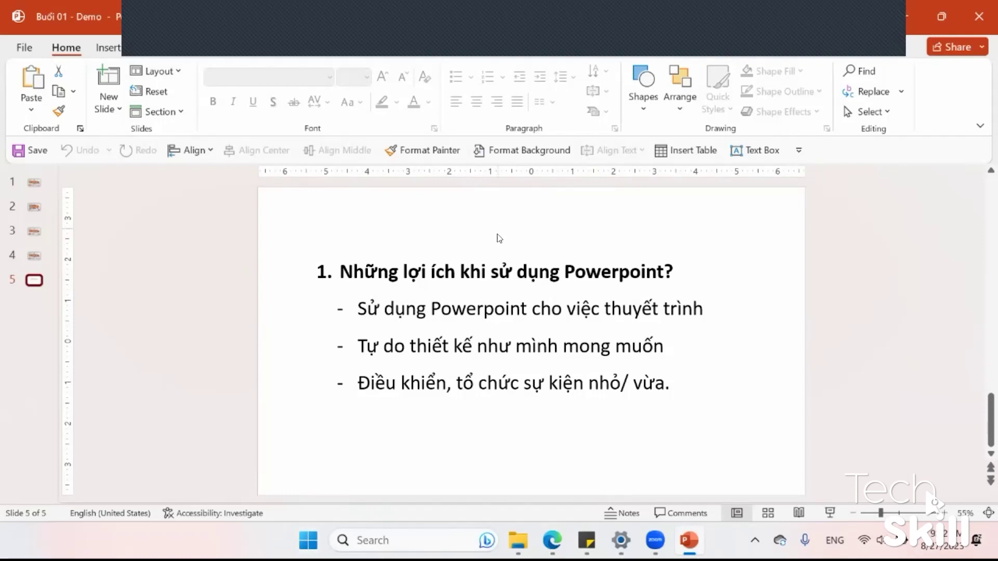
left_click(476, 249)
left_click_drag(478, 249, 561, 327)
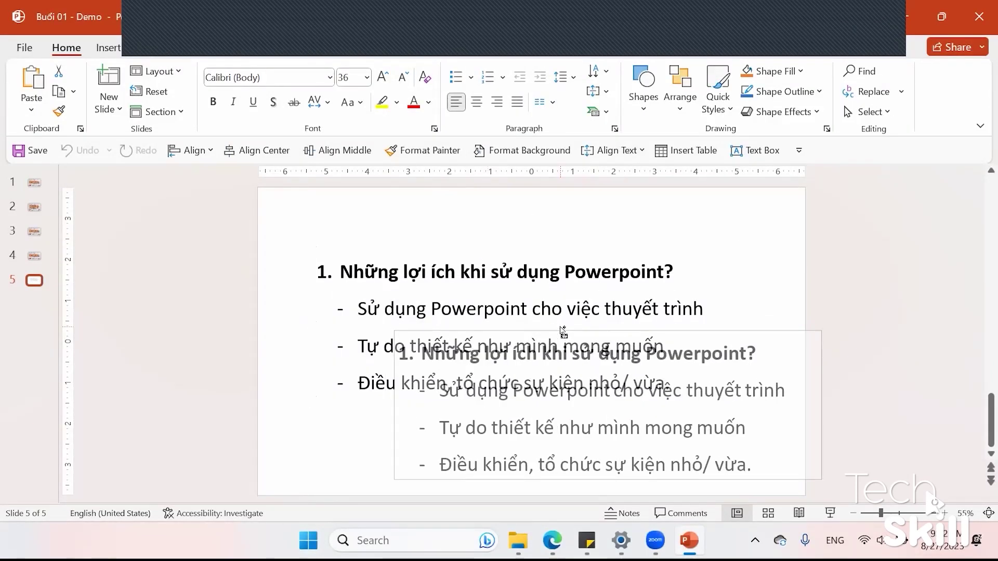
key("ctrl+z")
Draw a rectangle below the bullet list and centre it horizontally on the slide
left_click(644, 78)
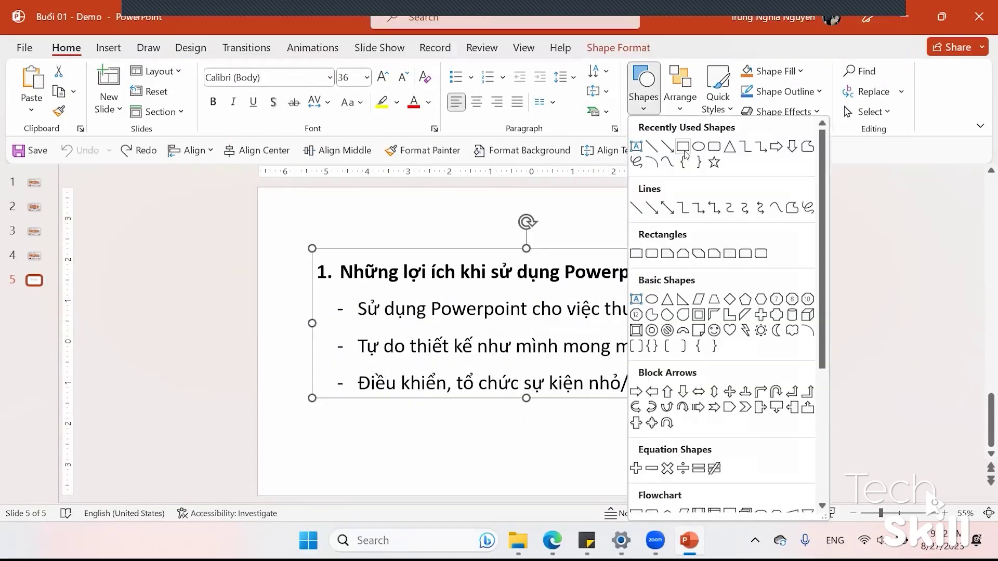
left_click(643, 250)
left_click_drag(445, 419, 744, 457)
left_click_drag(627, 441, 717, 439)
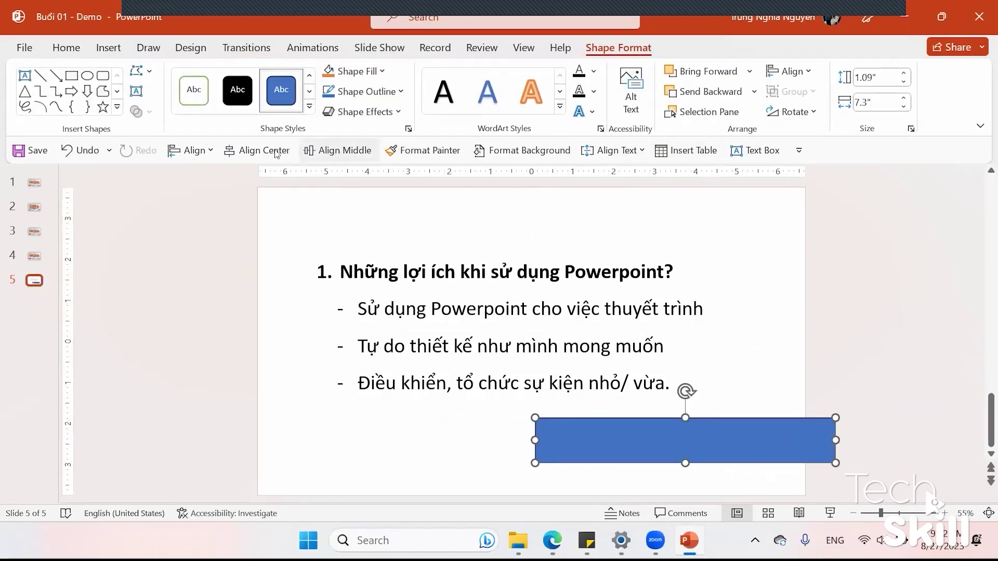
left_click(257, 150)
left_click(337, 151)
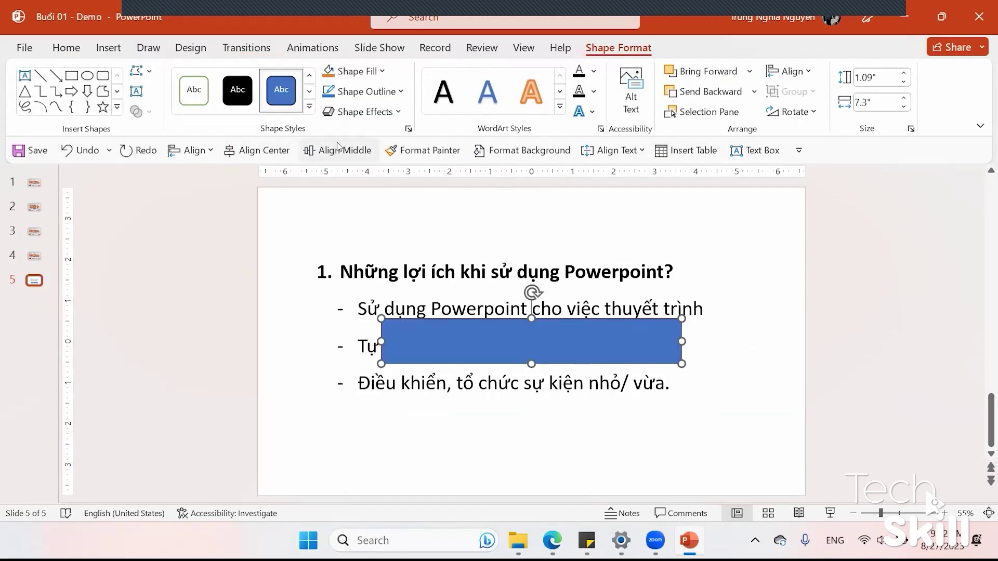
key("ctrl+z")
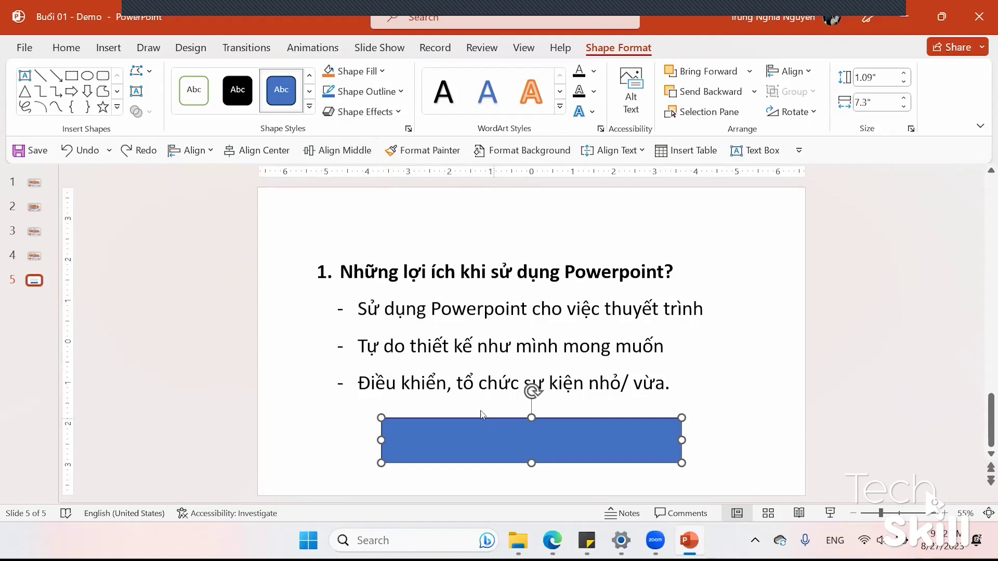
Copy the heading's bold formatting onto the first bullet with Format Painter
left_click(454, 383)
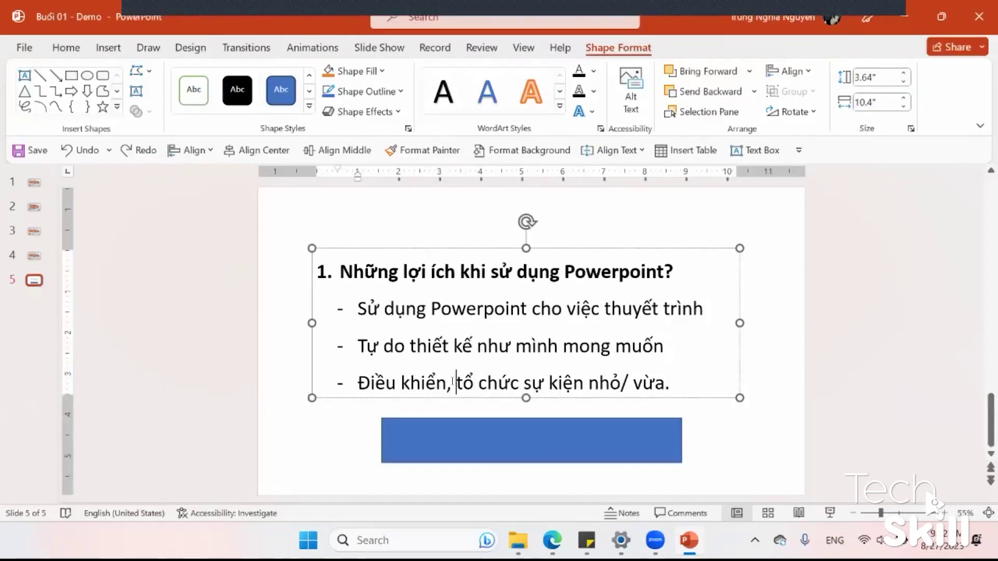
key("ctrl+Home")
key("ctrl+shift+Right")
key("ctrl+shift+Right")
key("ctrl+shift+Right")
left_click(413, 151)
left_click_drag(353, 309, 704, 314)
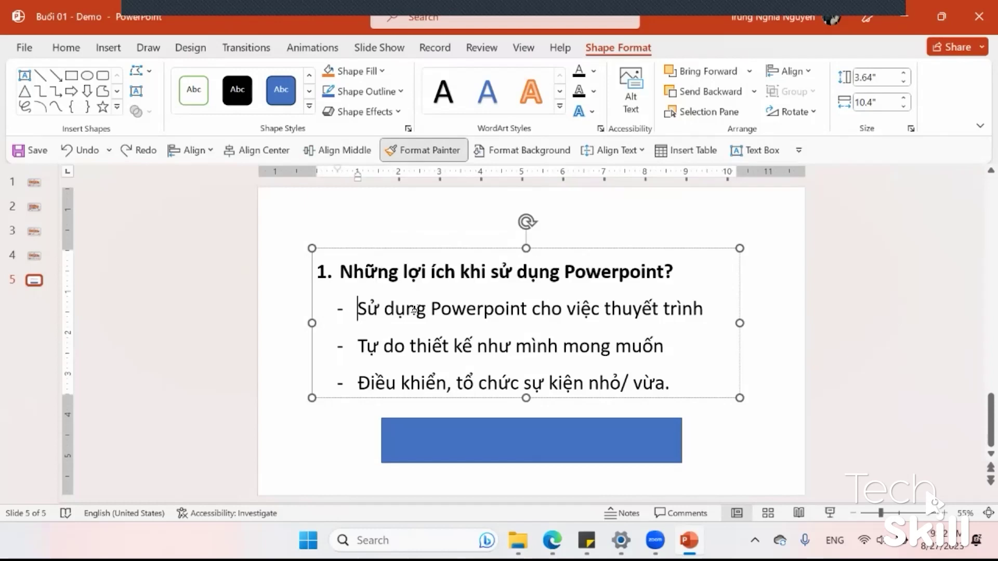
left_click(598, 345)
Open the Format Background pane, draw and delete an empty text box, then close the pane
left_click(529, 150)
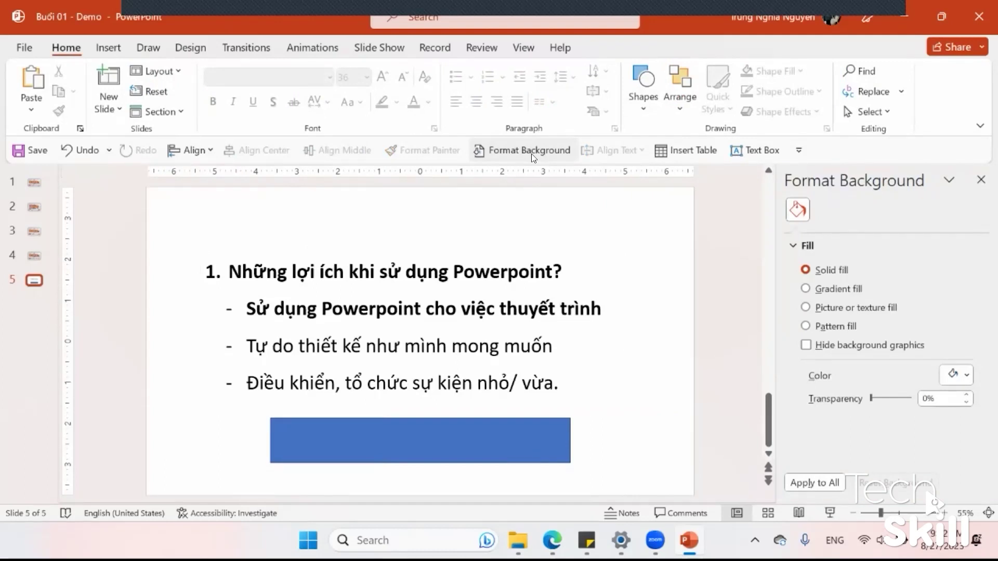
left_click(735, 152)
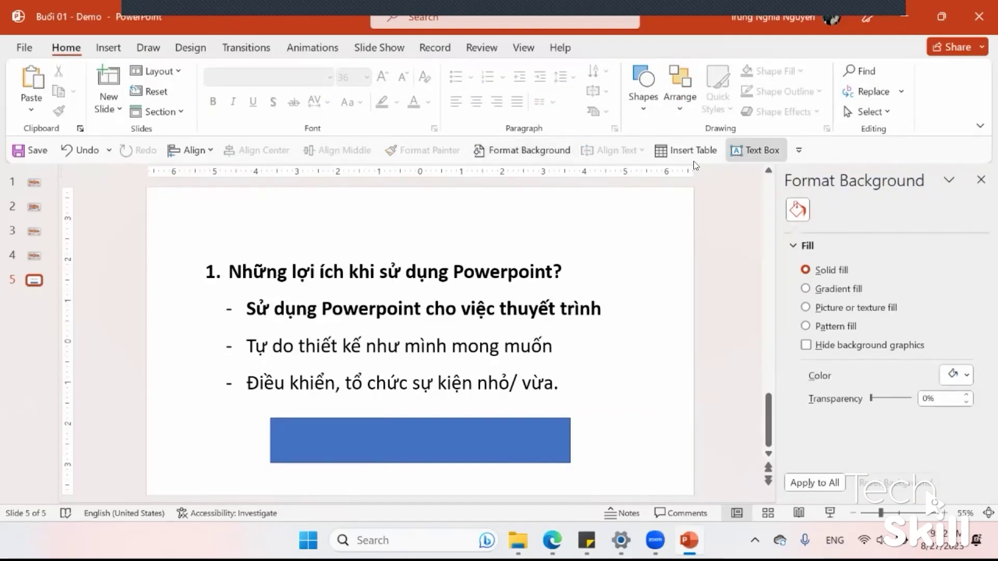
left_click_drag(263, 200, 531, 261)
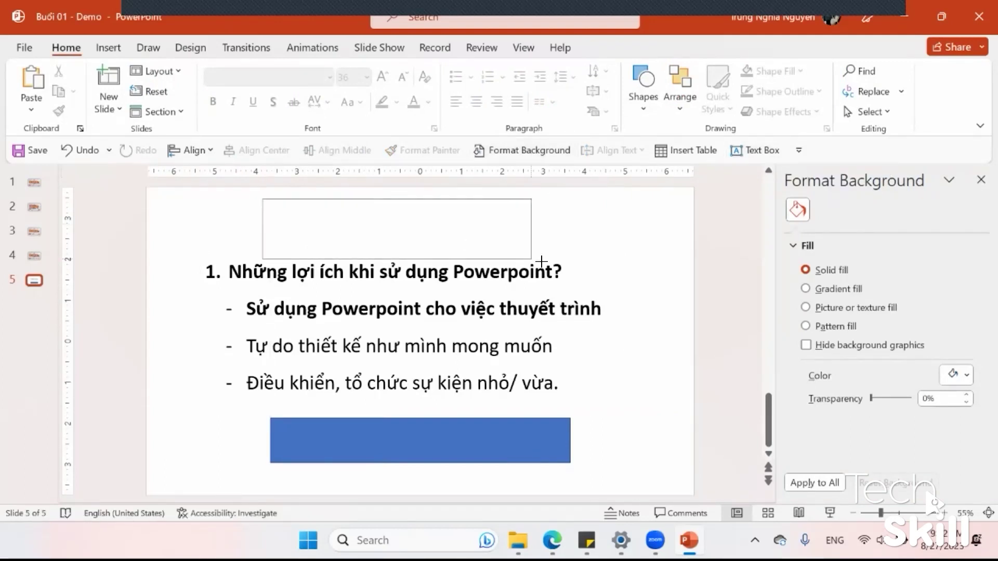
left_click(502, 269)
key("ctrl+z")
key("Delete")
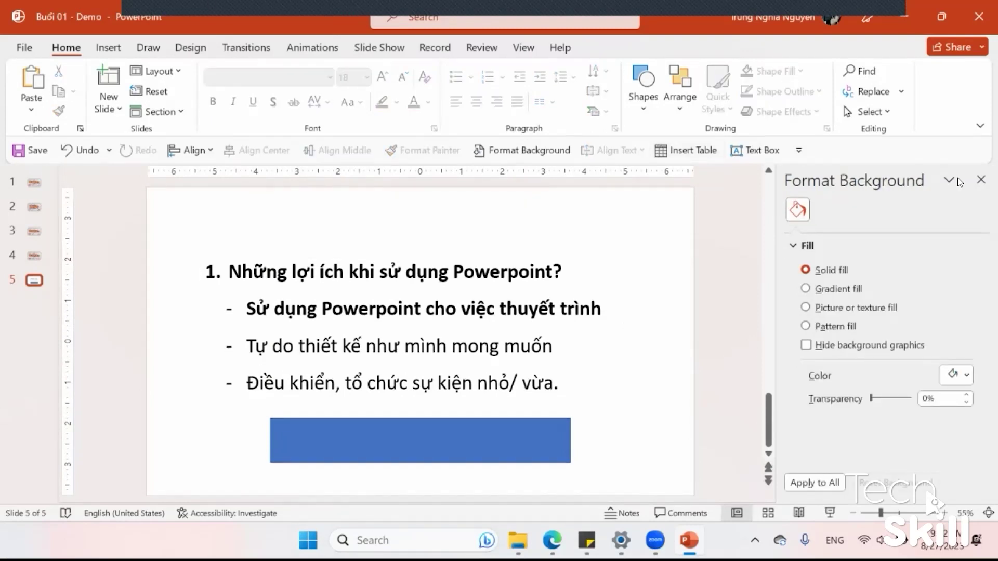
left_click(981, 180)
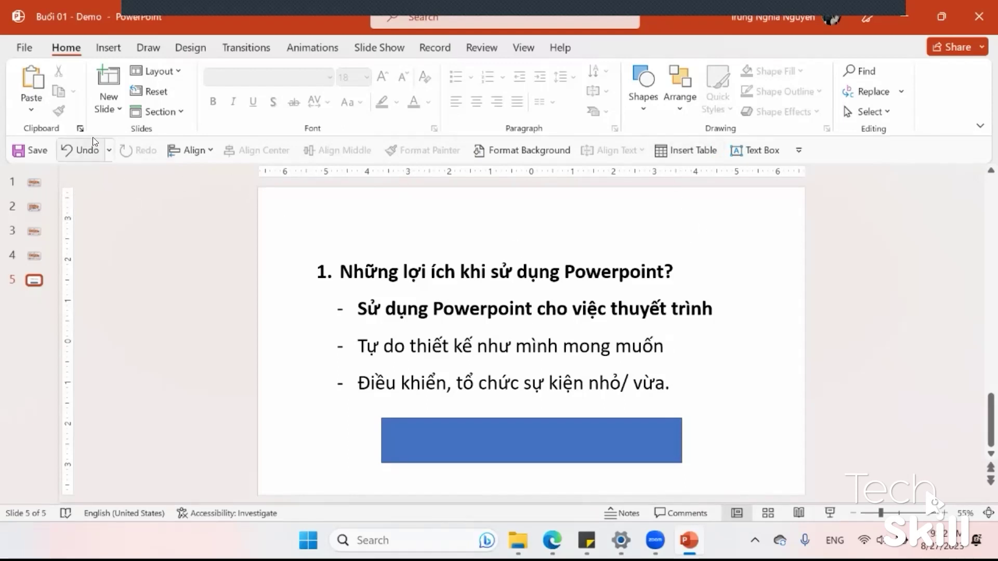
Open the PowerPoint Options dialog from File > More > Options
left_click(22, 44)
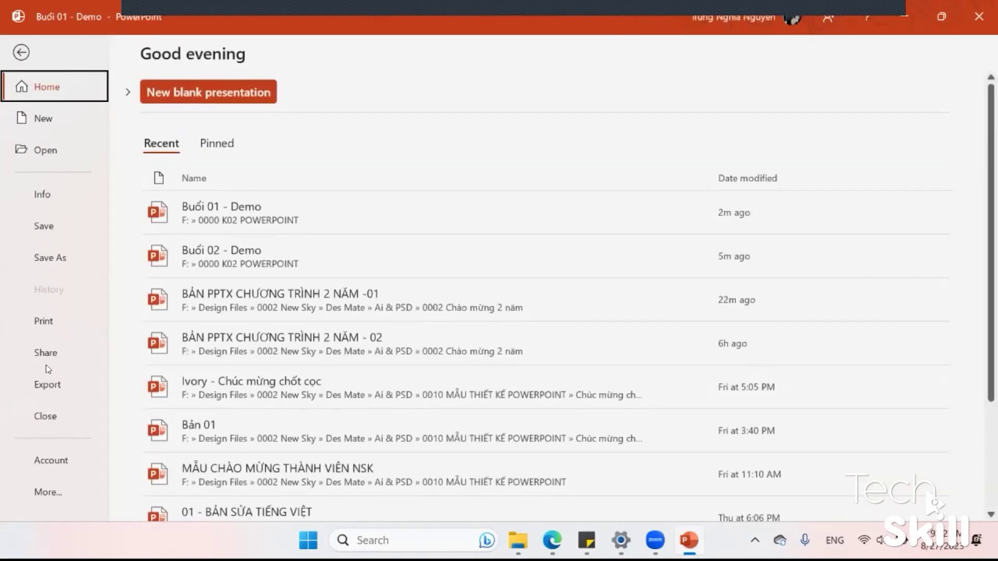
left_click(60, 489)
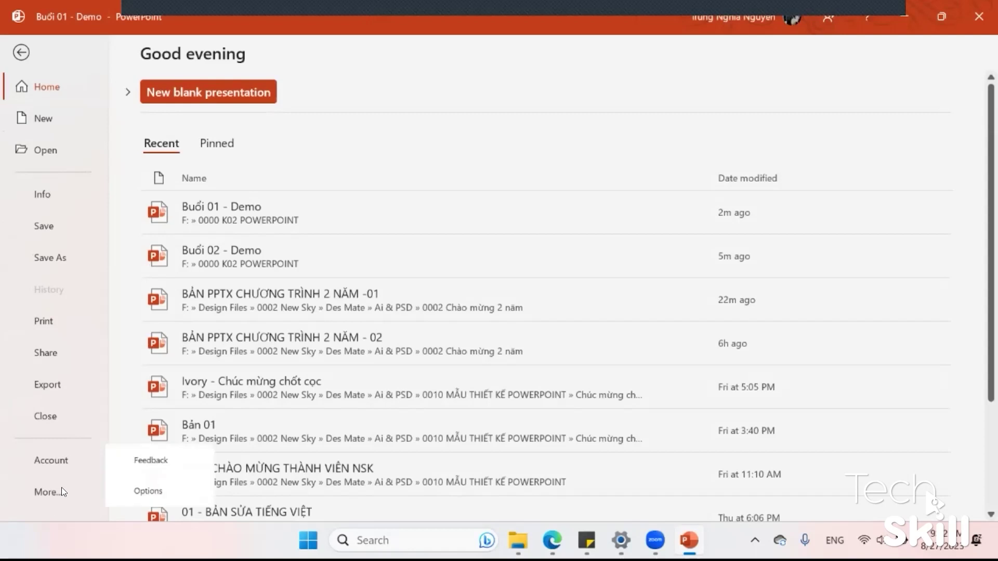
left_click(157, 491)
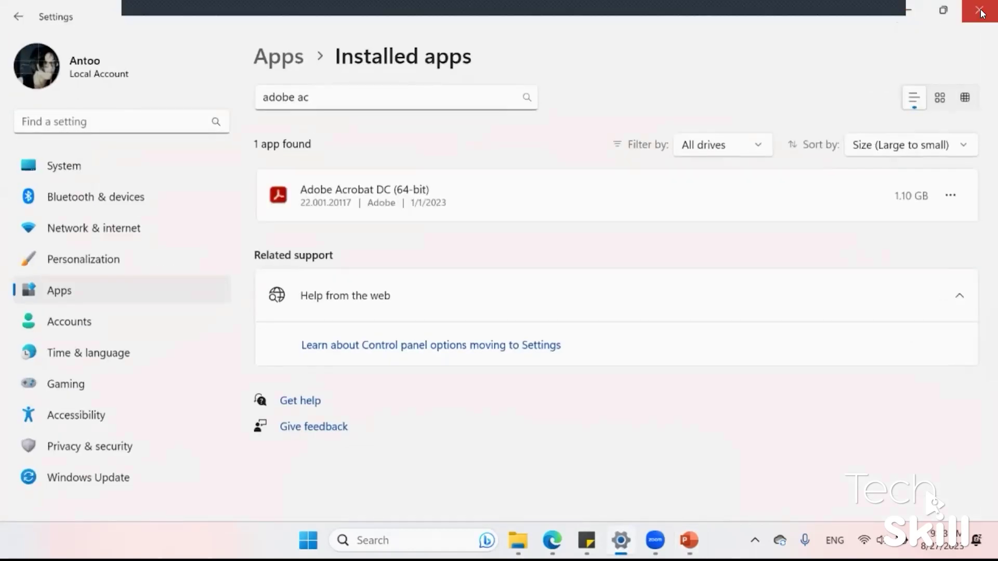
left_click(52, 486)
left_click(54, 492)
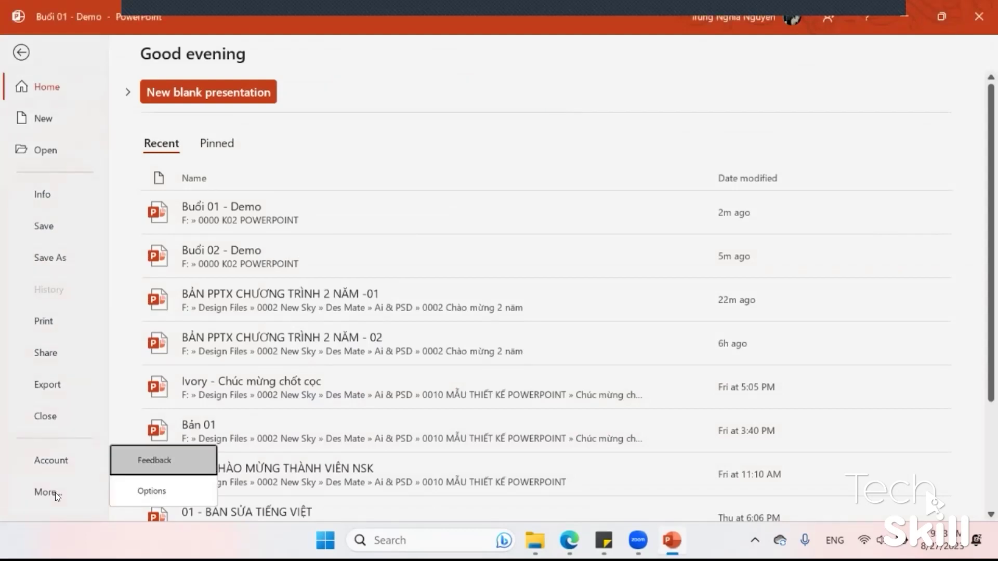
left_click(159, 502)
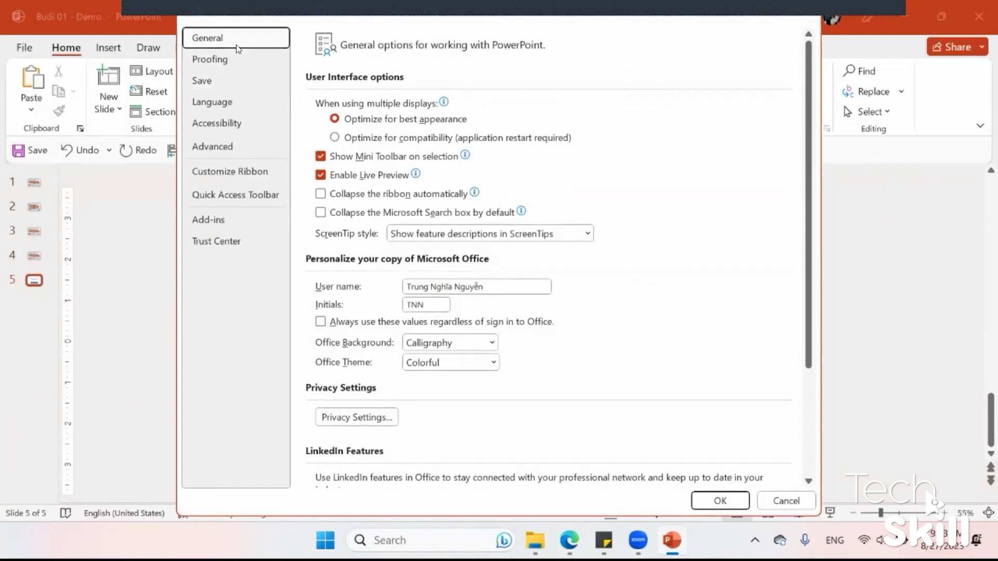
mouse_move(271, 2)
left_mouse_down()
mouse_move(316, 58)
mouse_move(324, 35)
left_mouse_up()
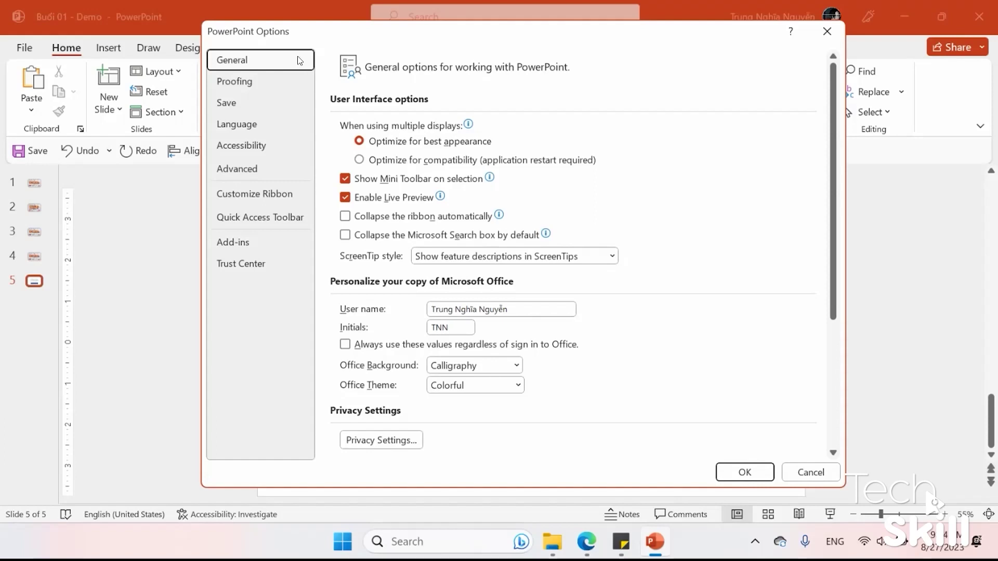
Browse the Proofing, General and Language pages, ending on Quick Access Toolbar
left_click(271, 83)
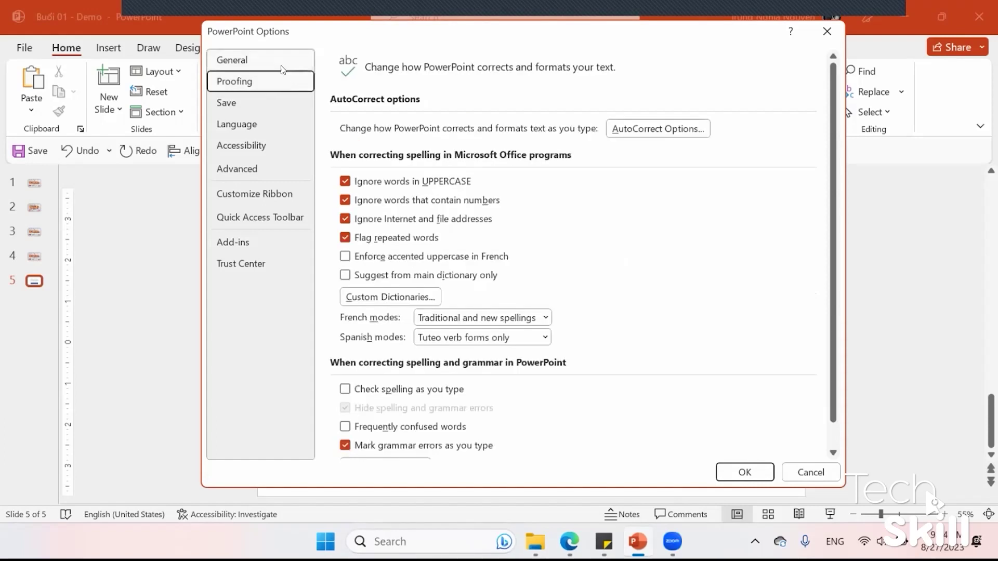
left_click(281, 68)
left_click(260, 81)
scroll(415, 292, "down", 1)
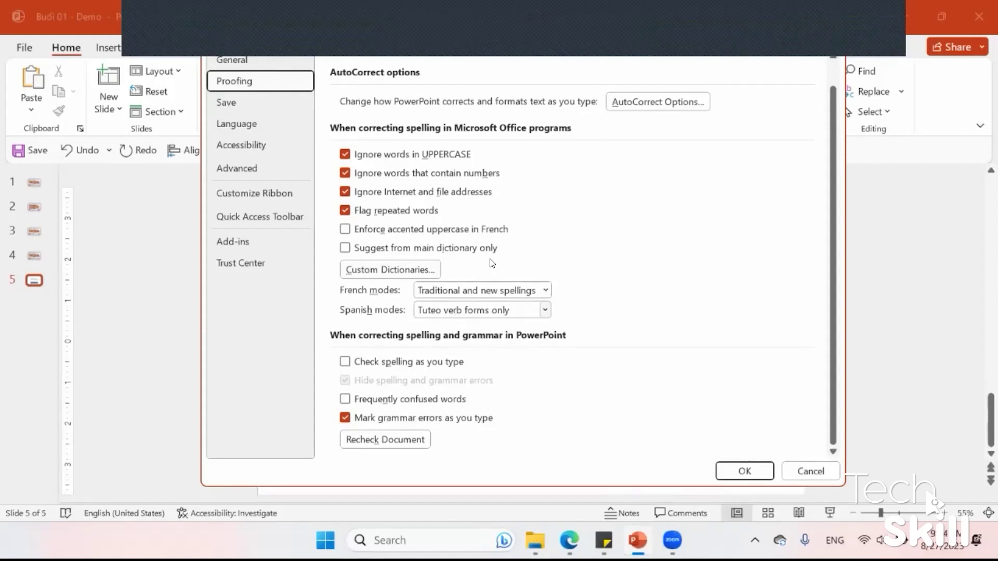
left_click(286, 63)
left_click(282, 133)
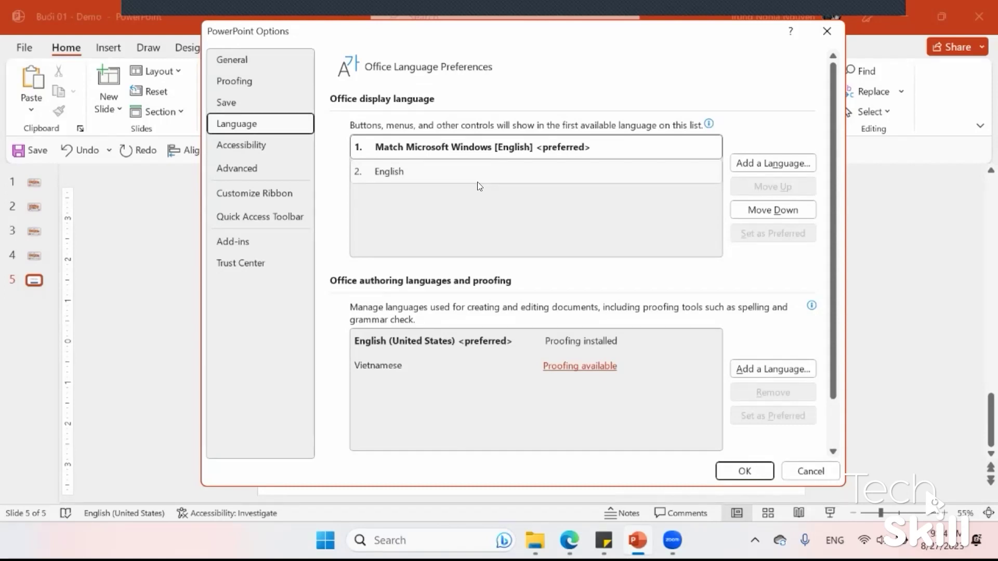
left_click(256, 214)
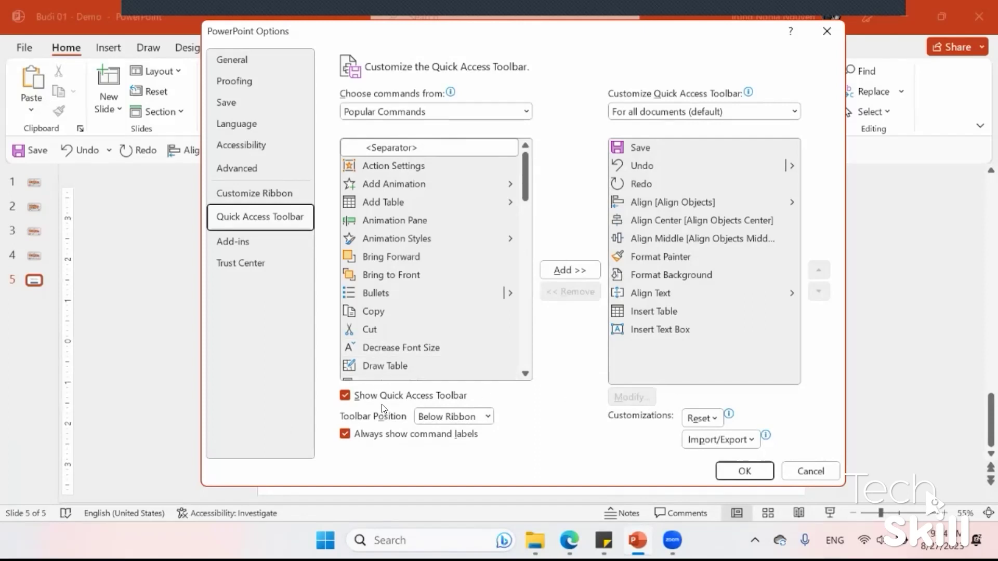
In Customize Ribbon, uncheck the Draw tab while leaving Add-ins on, then return to Quick Access Toolbar
left_click(273, 197)
left_click(277, 216)
left_click(276, 198)
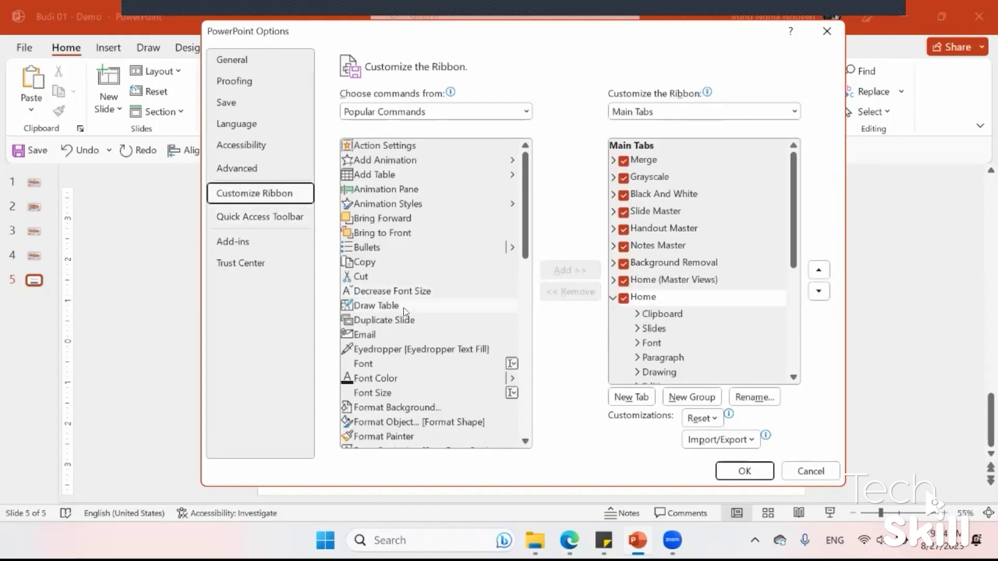
scroll(404, 311, "down", 15)
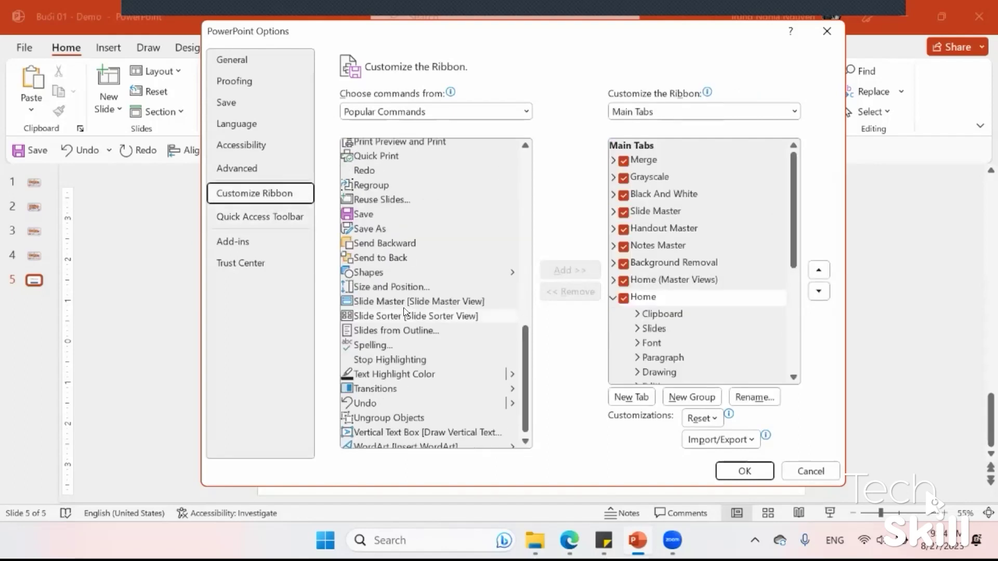
left_click(612, 298)
scroll(612, 298, "down", 3)
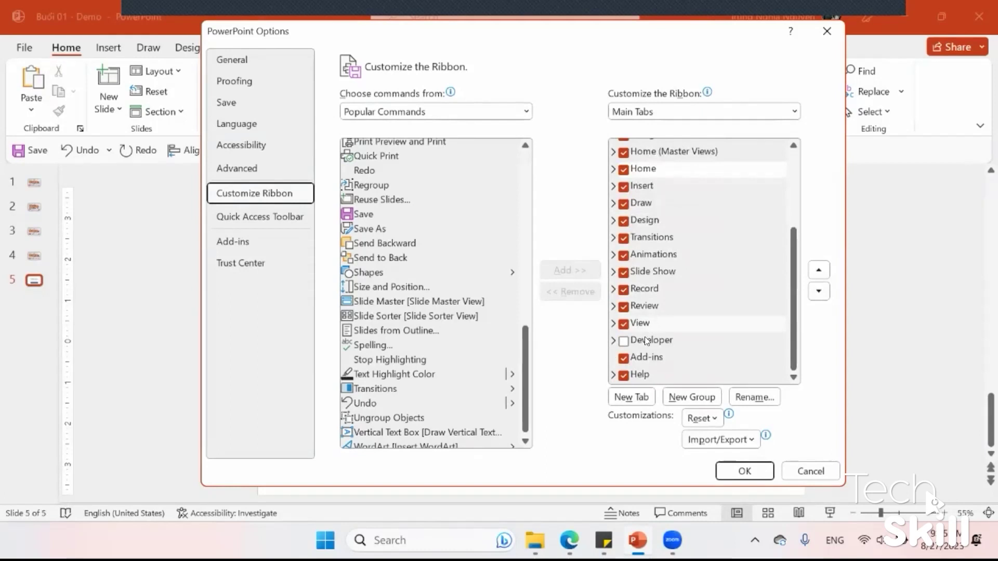
left_click(621, 358)
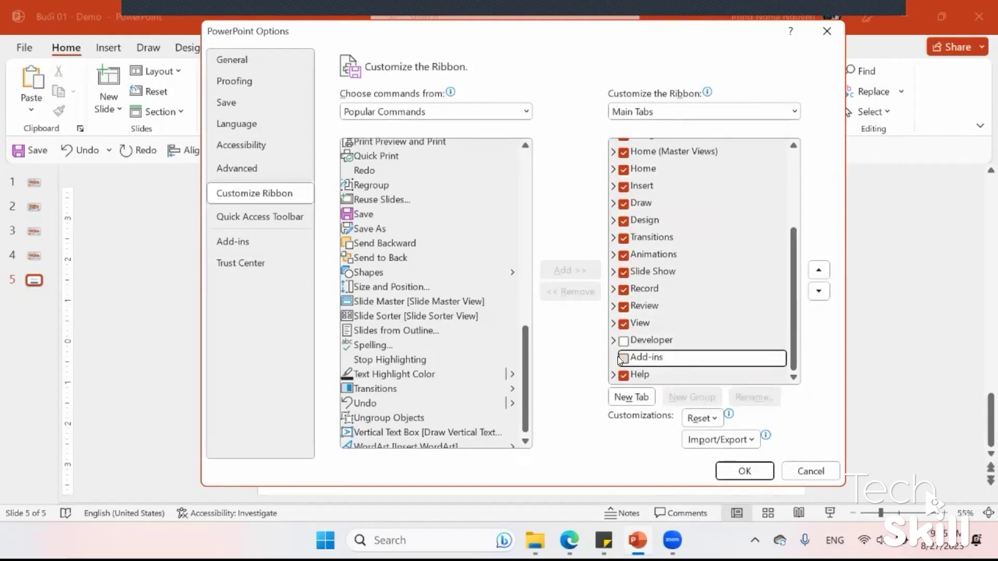
left_click(622, 358)
left_click(623, 204)
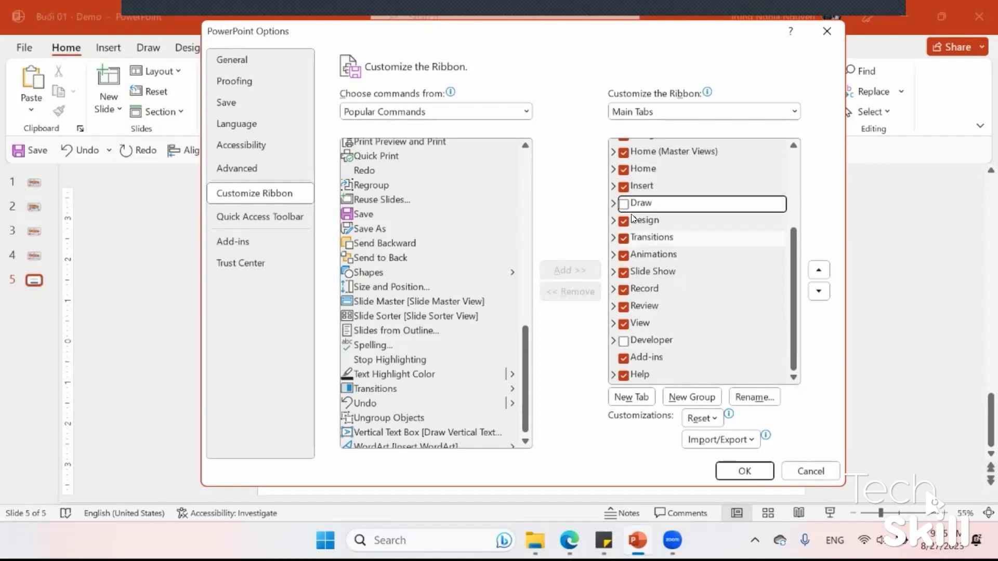
left_click(270, 218)
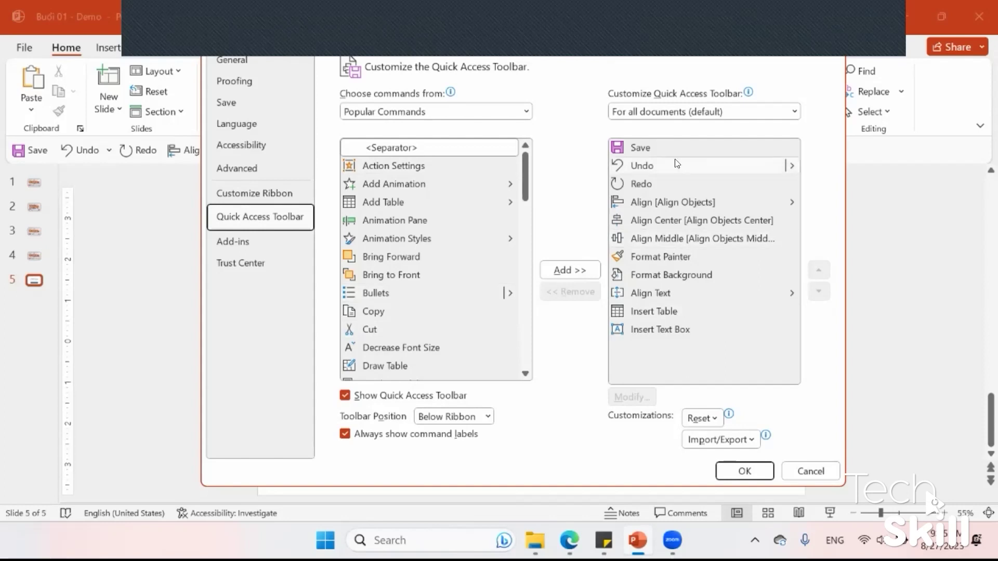
Review the Quick Access Toolbar command list, confirm with OK, and select the bulleted text box
scroll(514, 289, "down", 6)
scroll(503, 227, "down", 2)
scroll(504, 260, "up", 8)
scroll(509, 322, "down", 6)
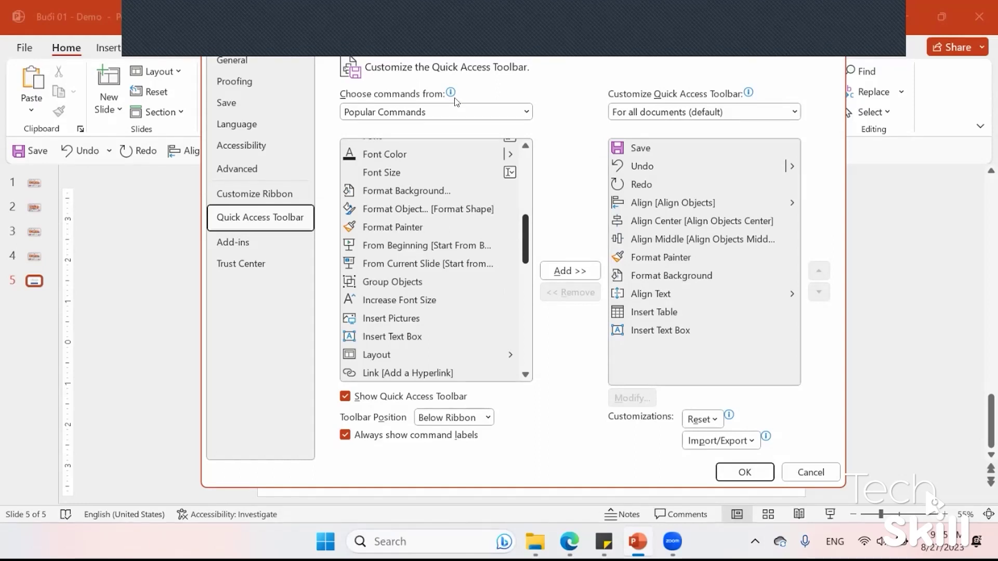
scroll(570, 121, "up", 4)
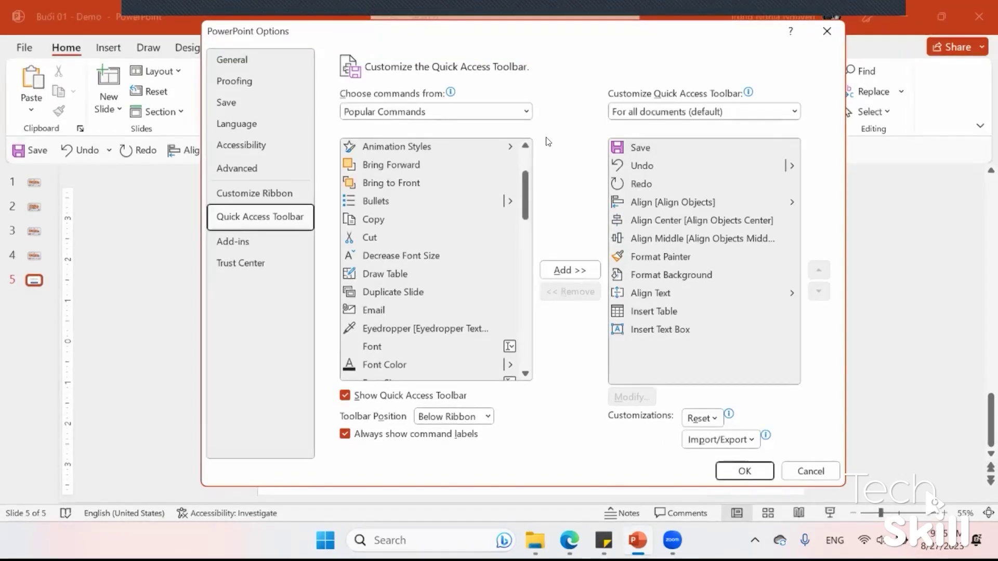
scroll(522, 190, "up", 1)
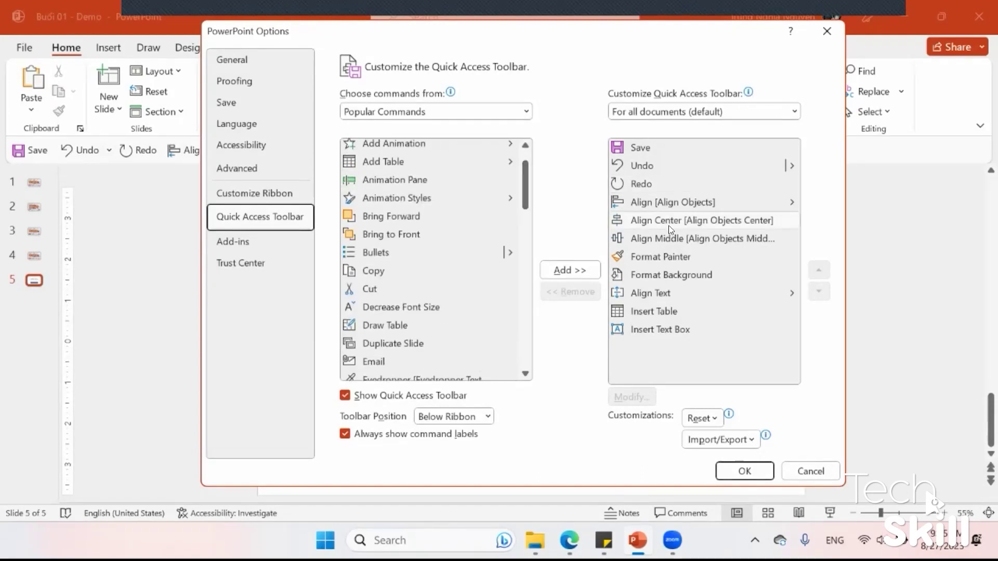
left_click(808, 463)
left_click(575, 391)
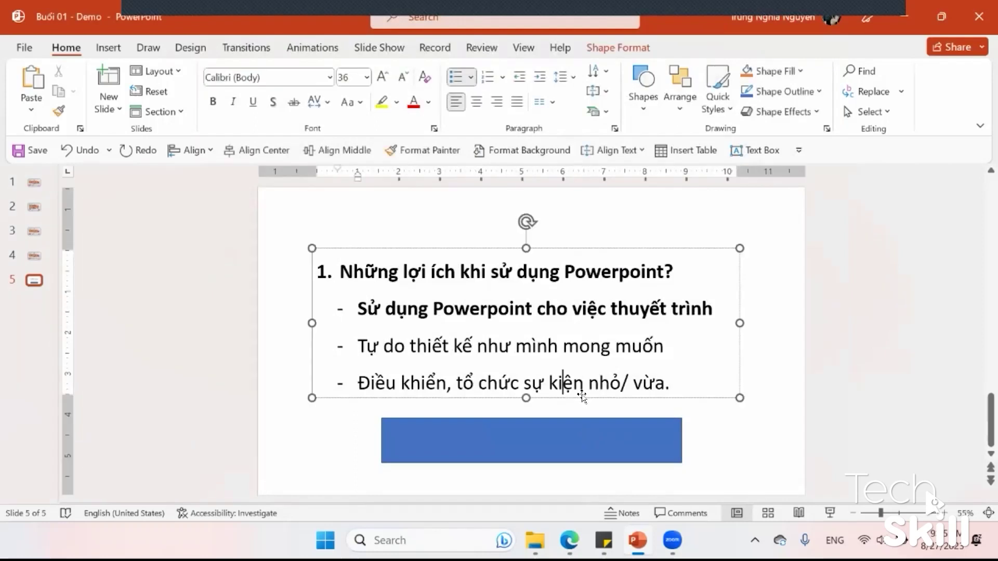
Uncheck Show Quick Access Toolbar in PowerPoint Options and apply it
left_click(24, 47)
left_click(45, 492)
left_click(151, 487)
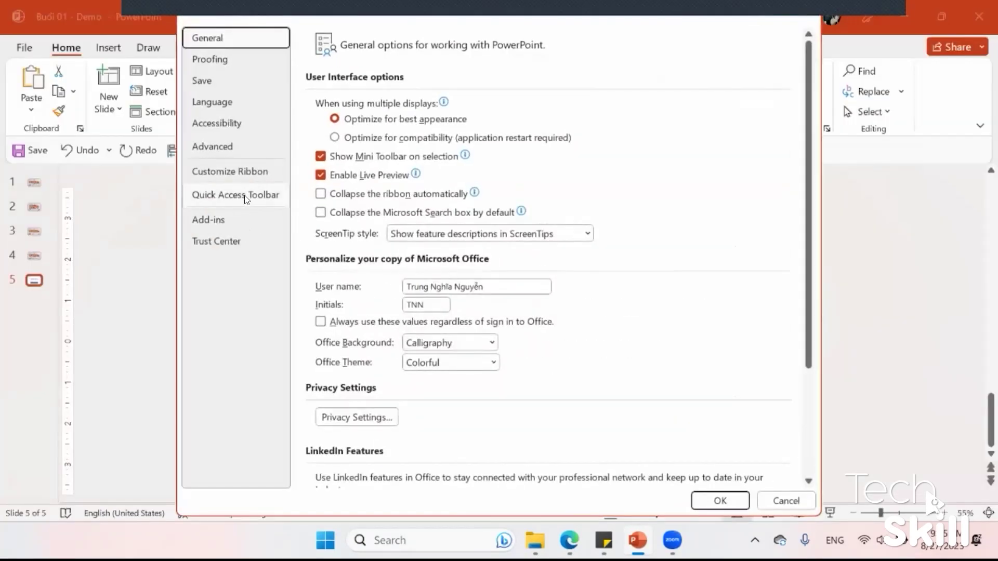
left_click(235, 194)
left_click(408, 430)
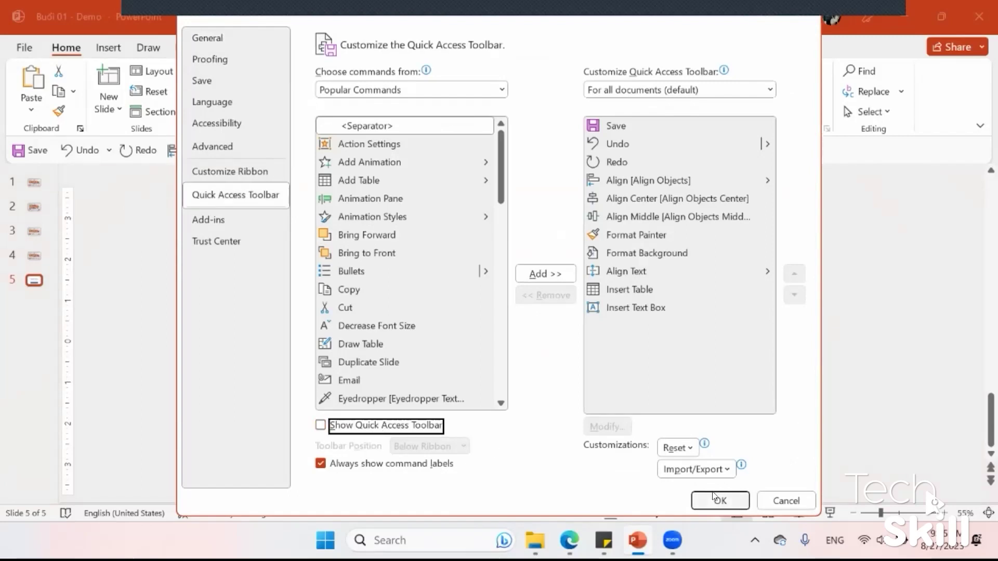
left_click(716, 499)
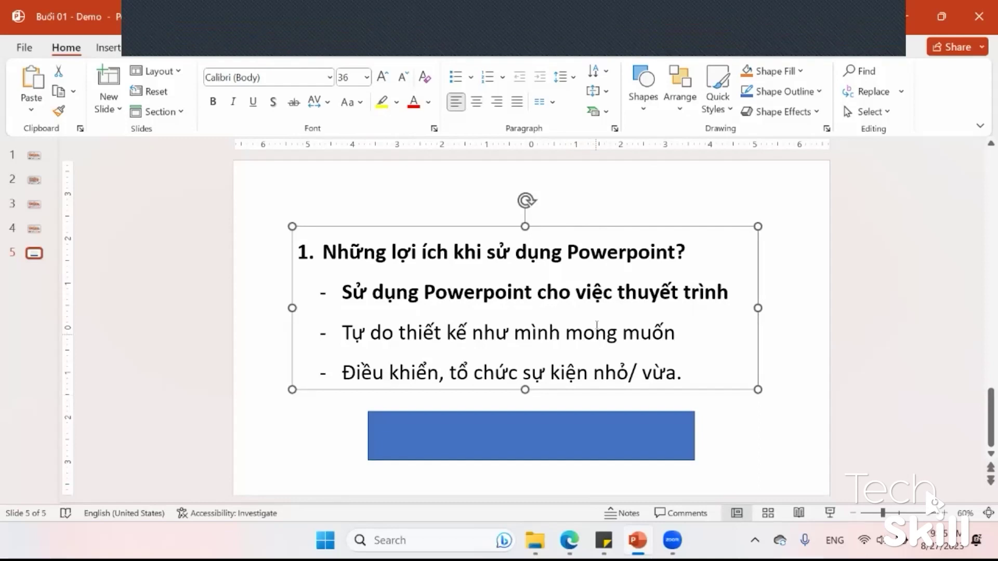
Duplicate slide 5 as slide 6, delete its text box, and drag the rectangle left
left_click(33, 253)
key("ctrl+d")
left_click(463, 390)
key("Delete")
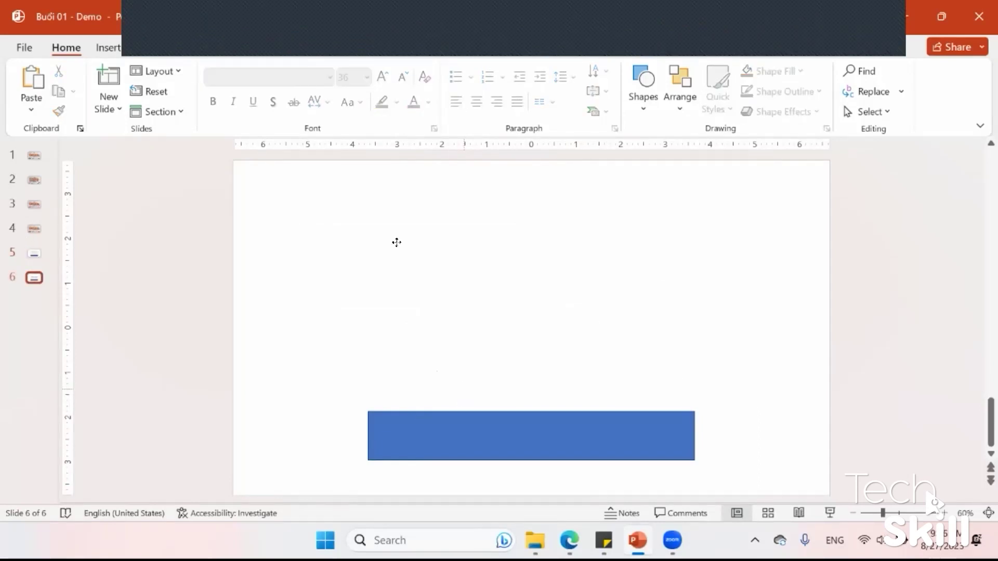
left_click_drag(479, 341, 416, 255)
left_click_drag(482, 233, 292, 218)
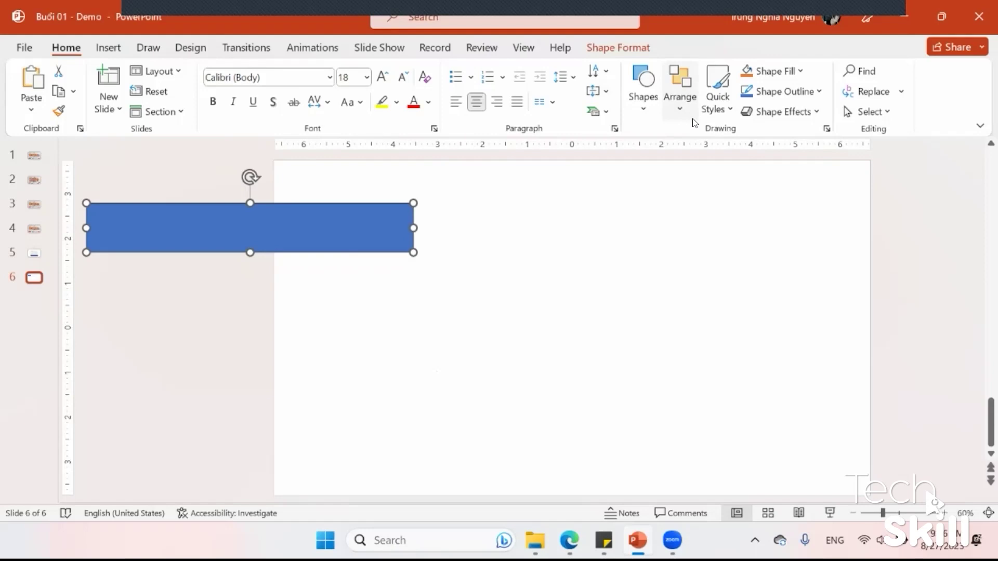
Centre the rectangle on the slide with Align Center and Align Middle
left_click(650, 47)
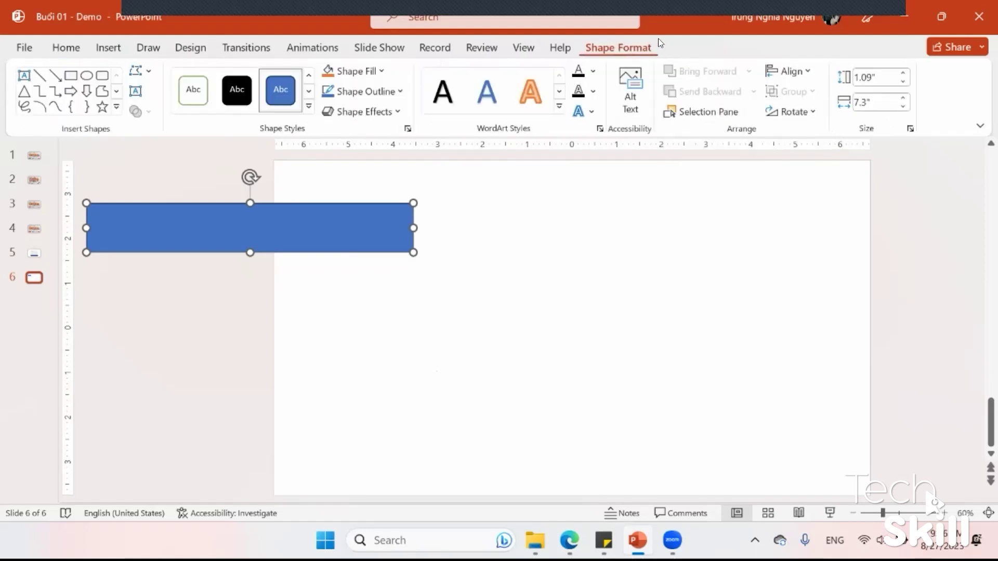
left_click(794, 73)
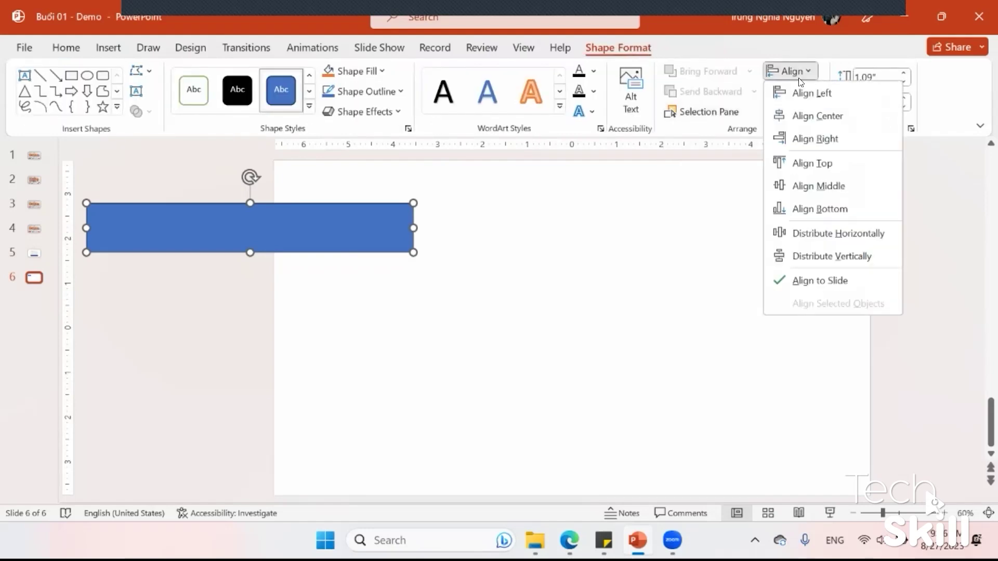
left_click(793, 114)
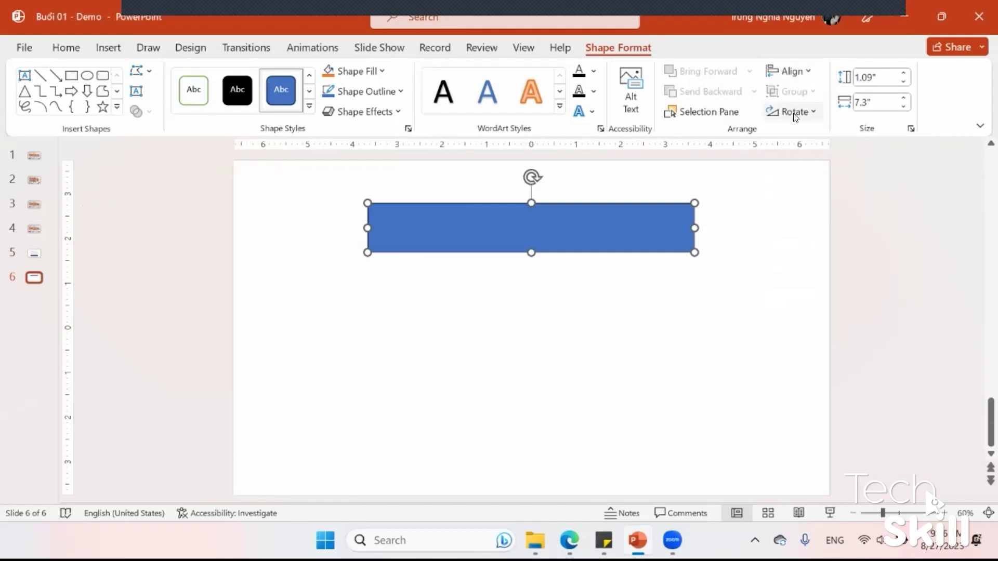
left_click(795, 71)
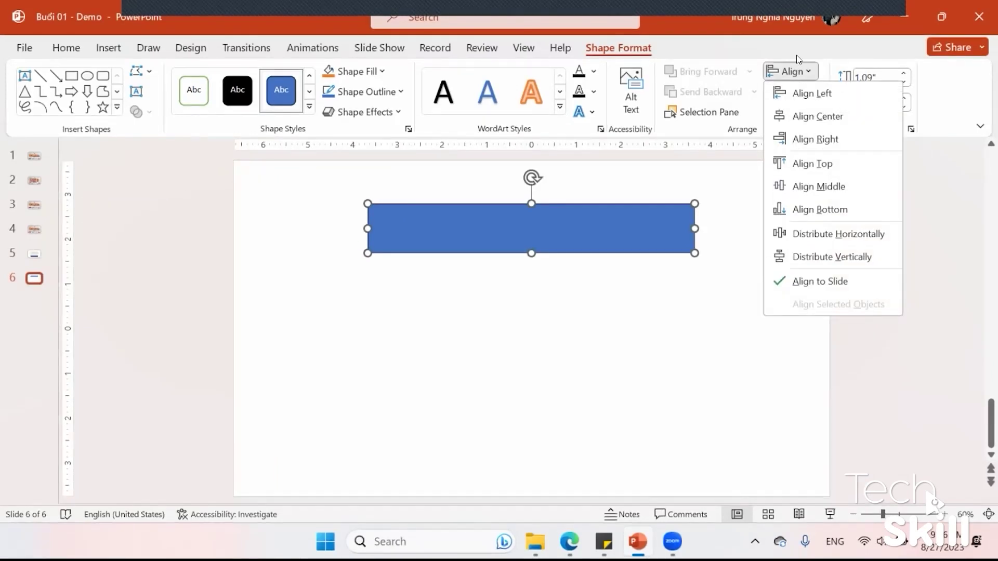
left_click(790, 70)
left_click(790, 71)
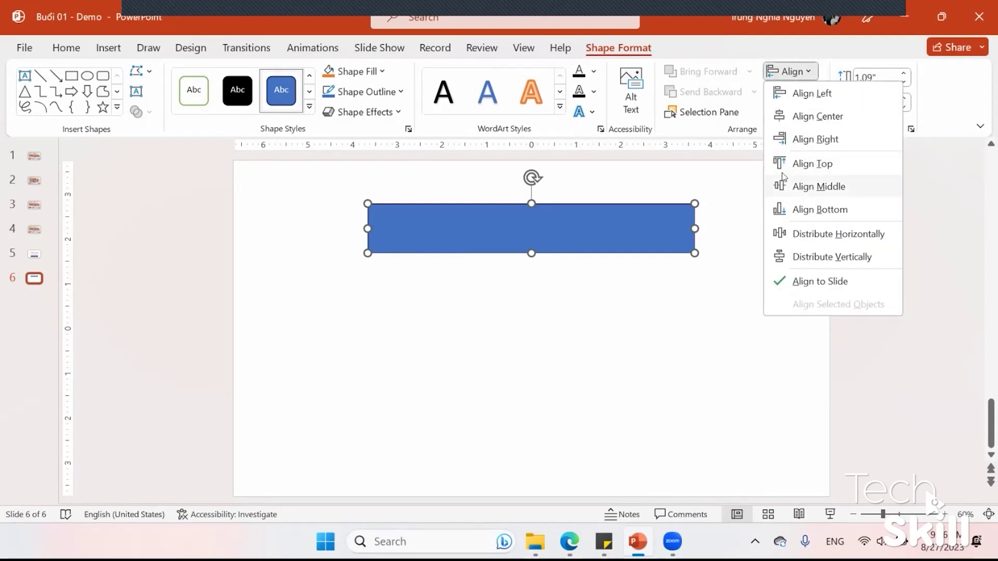
left_click(783, 178)
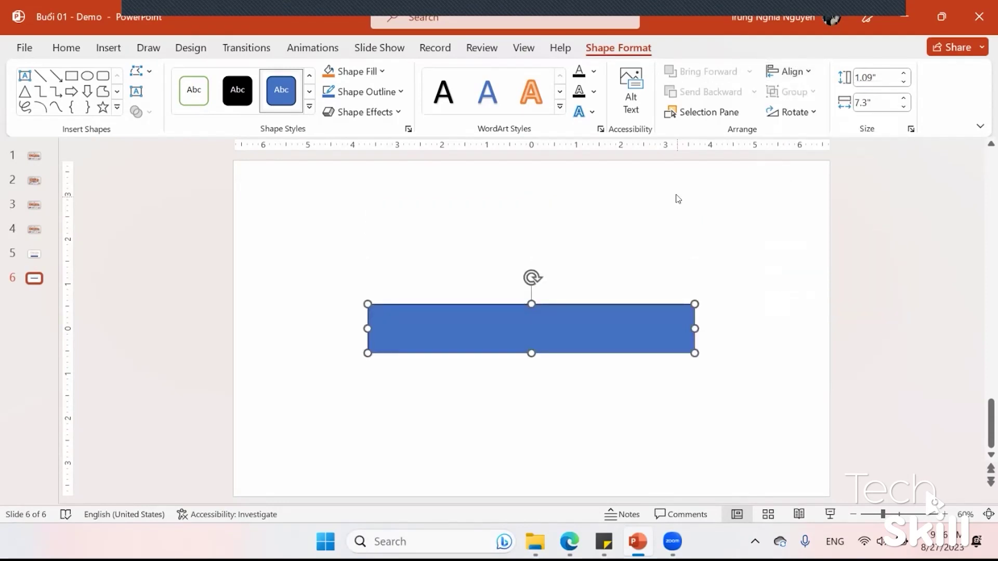
Ctrl-drag a copy of the rectangle below and centre-align both rectangles with each other
mouse_move(606, 326)
left_mouse_down()
mouse_move(625, 407)
mouse_move(751, 411)
left_mouse_up()
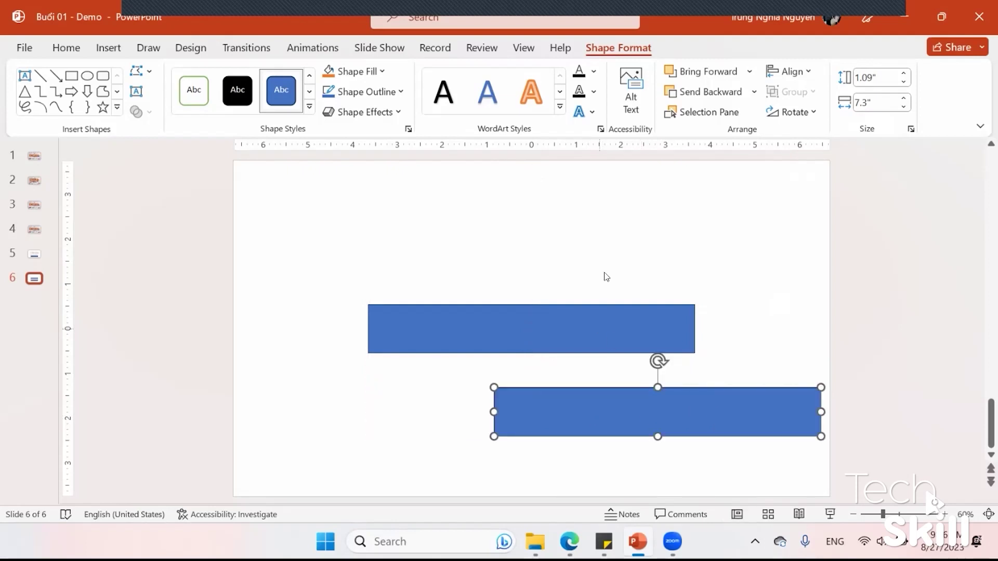
left_click(648, 341, "shift")
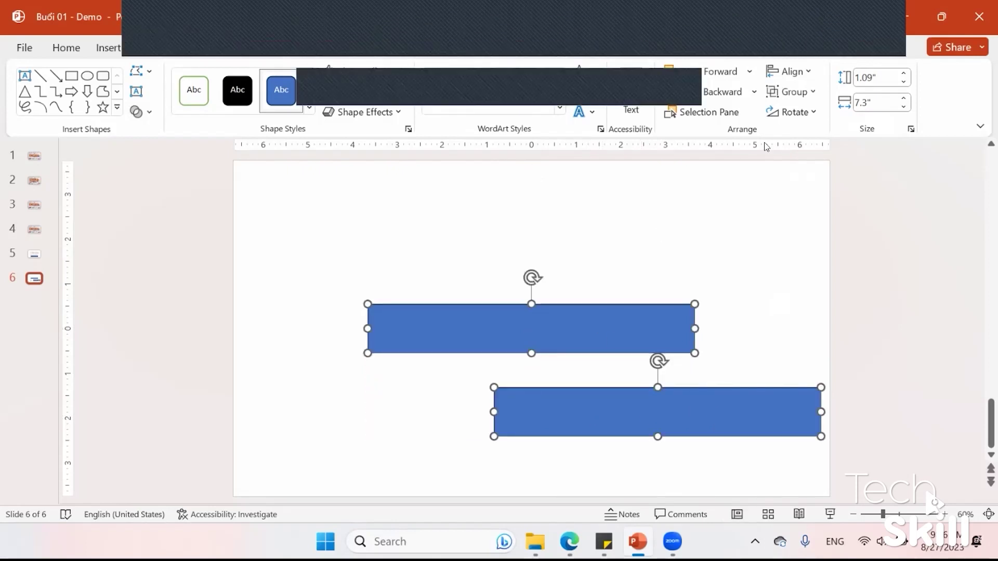
left_click(800, 73)
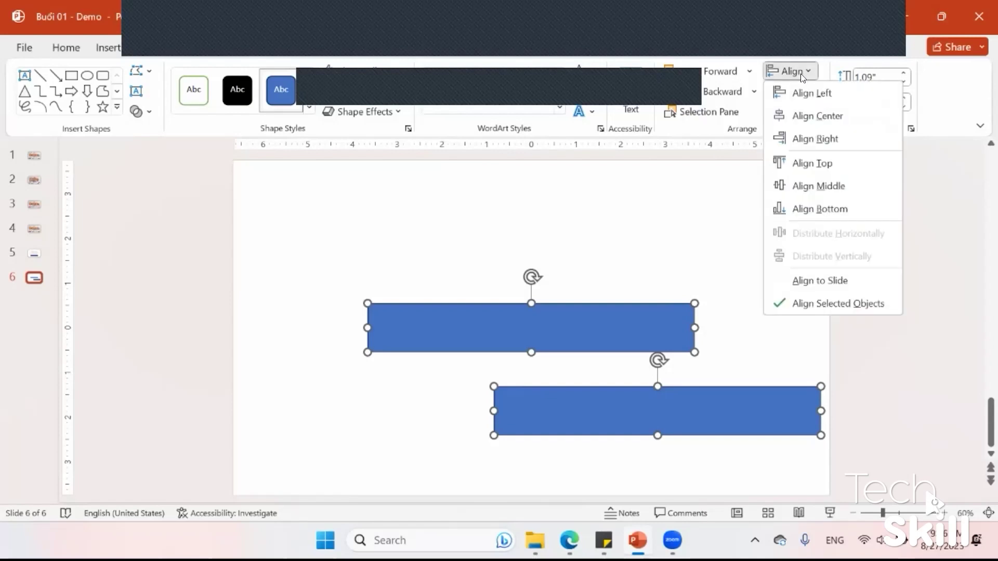
left_click(803, 114)
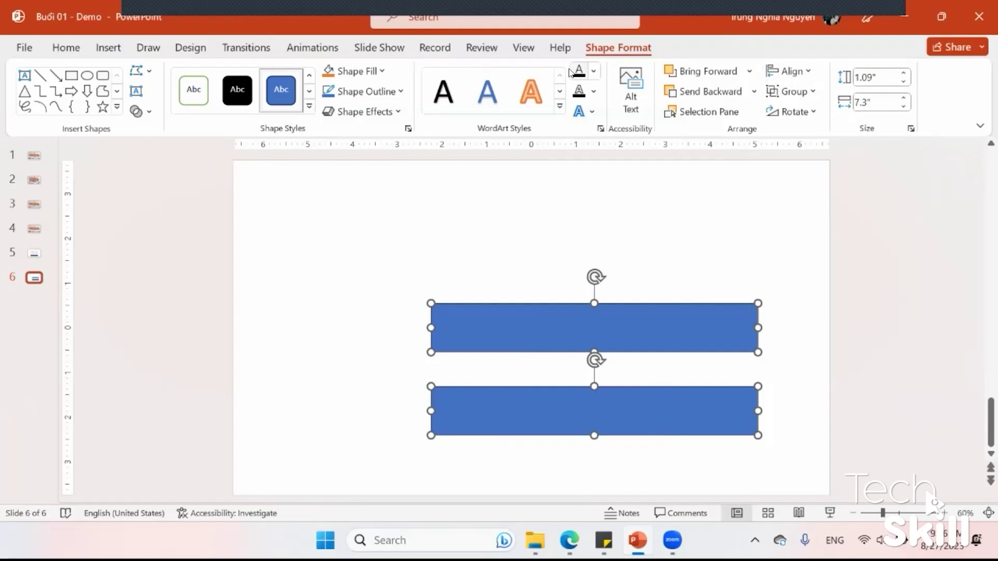
left_click(24, 48)
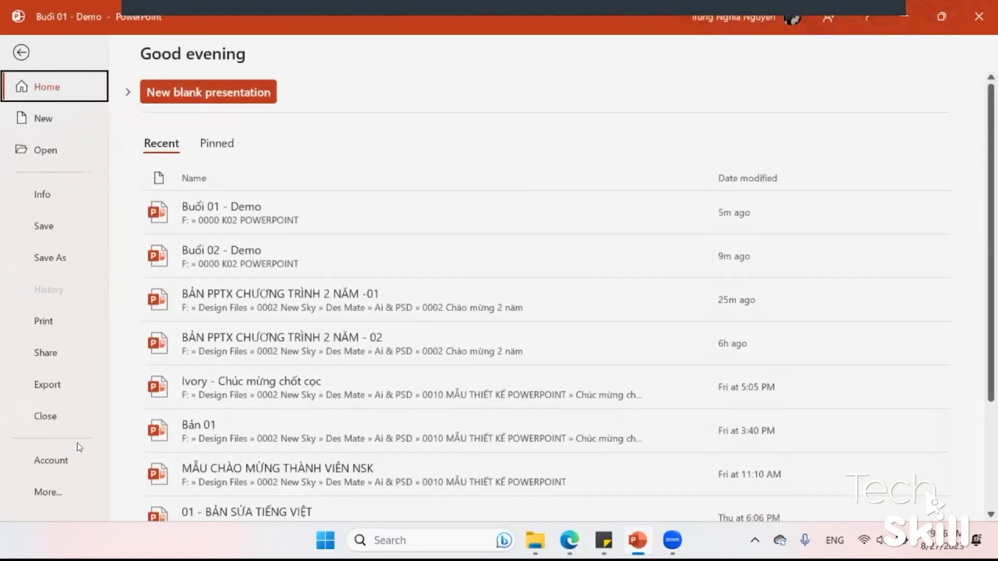
Re-enable Show Quick Access Toolbar, then centre the rectangle via its Align Center and Align Middle buttons
left_click(21, 51)
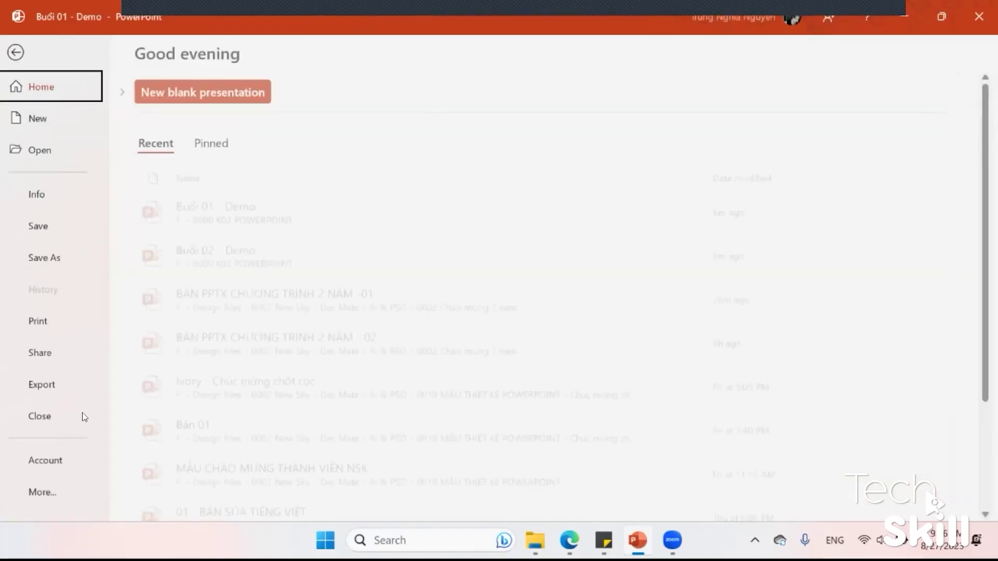
left_click(55, 492)
left_click(151, 490)
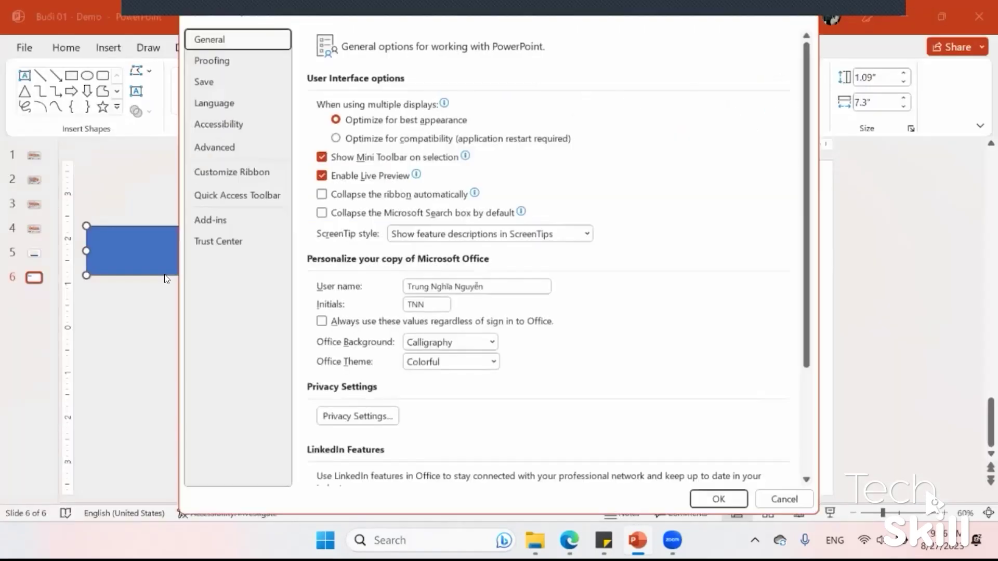
left_click(246, 197)
left_click(320, 423)
left_click(715, 497)
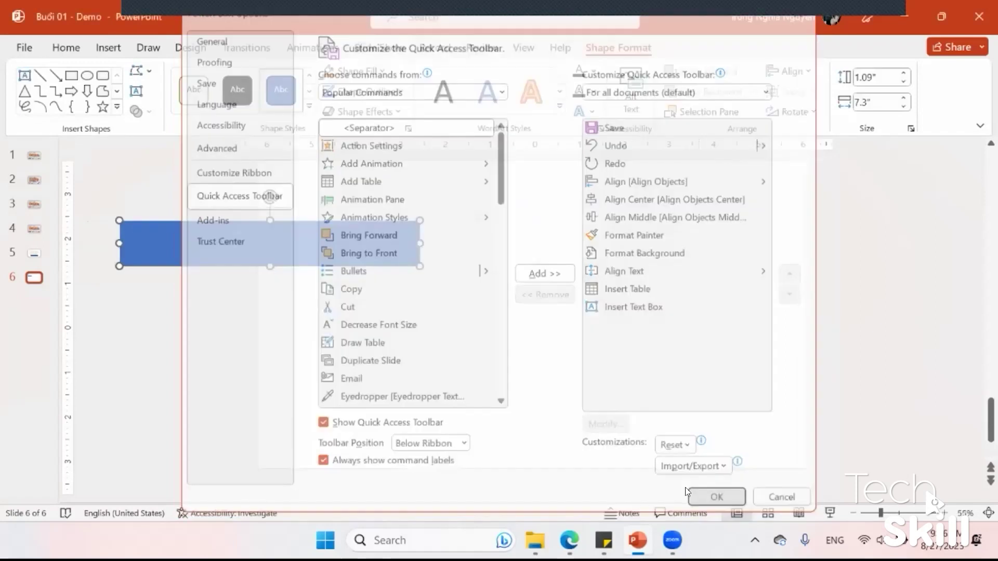
left_click(259, 150)
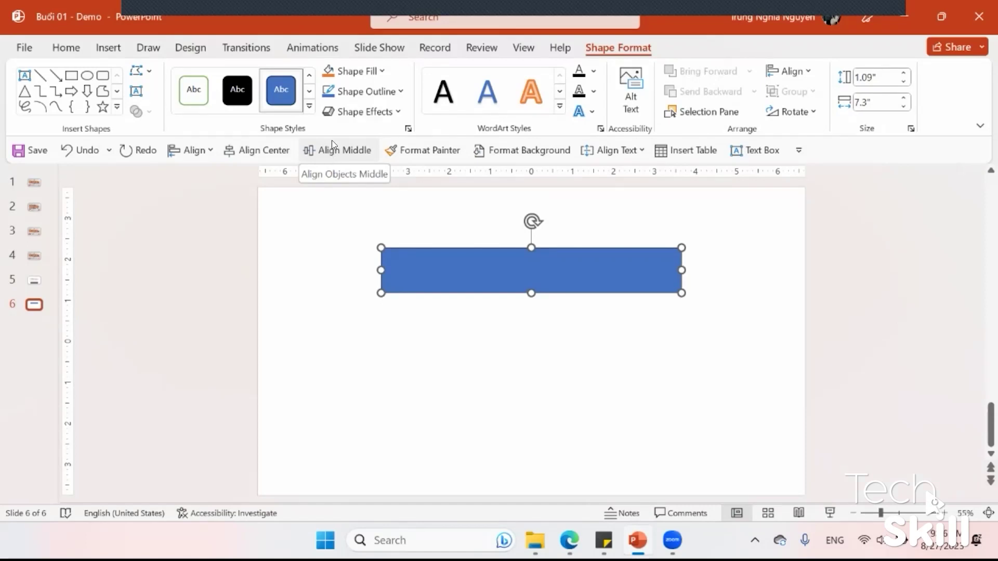
left_click(332, 140)
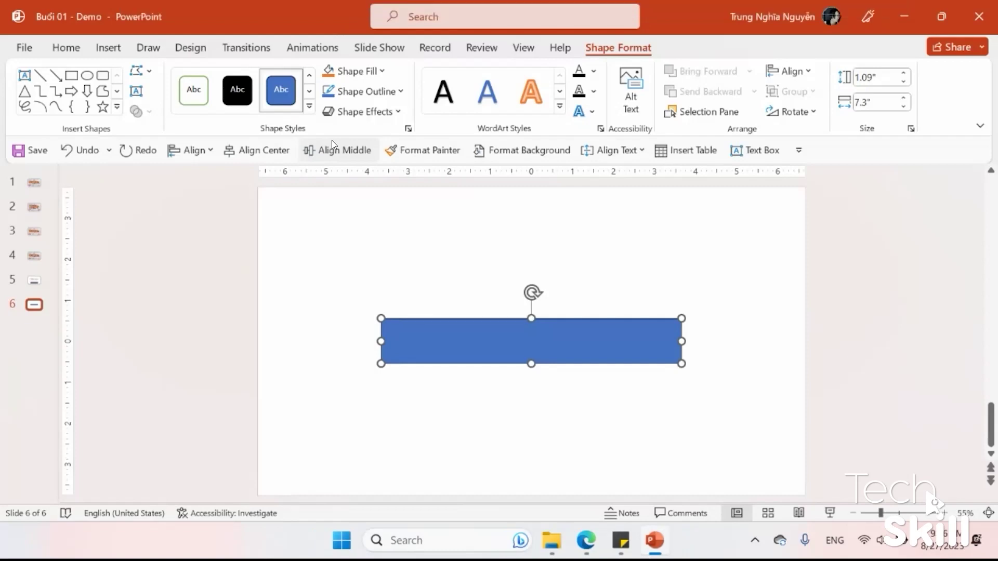
Narrow the blue rectangle to 3.24 inches wide and centre it horizontally
left_click_drag(682, 341, 512, 341)
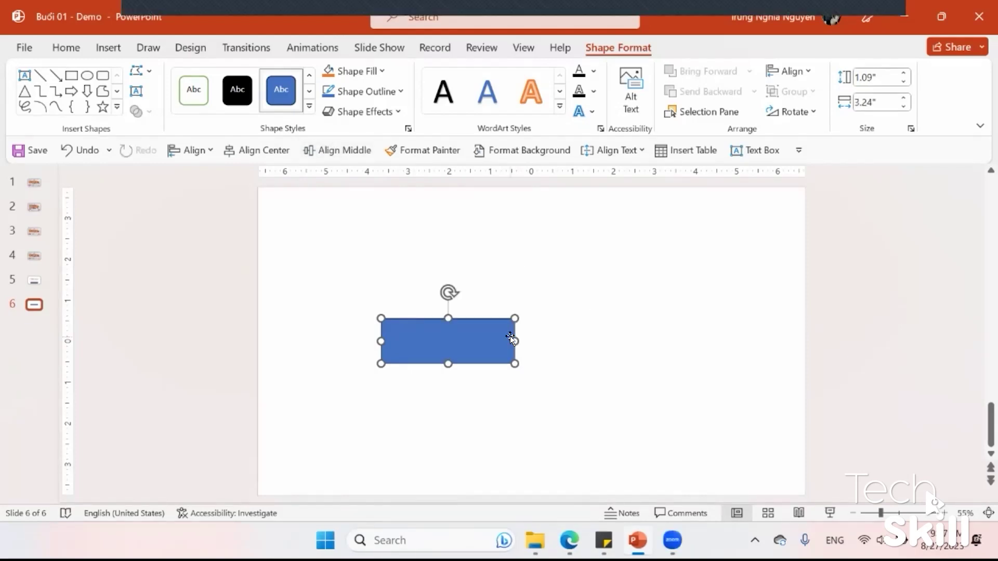
left_click(260, 150)
left_click(332, 276)
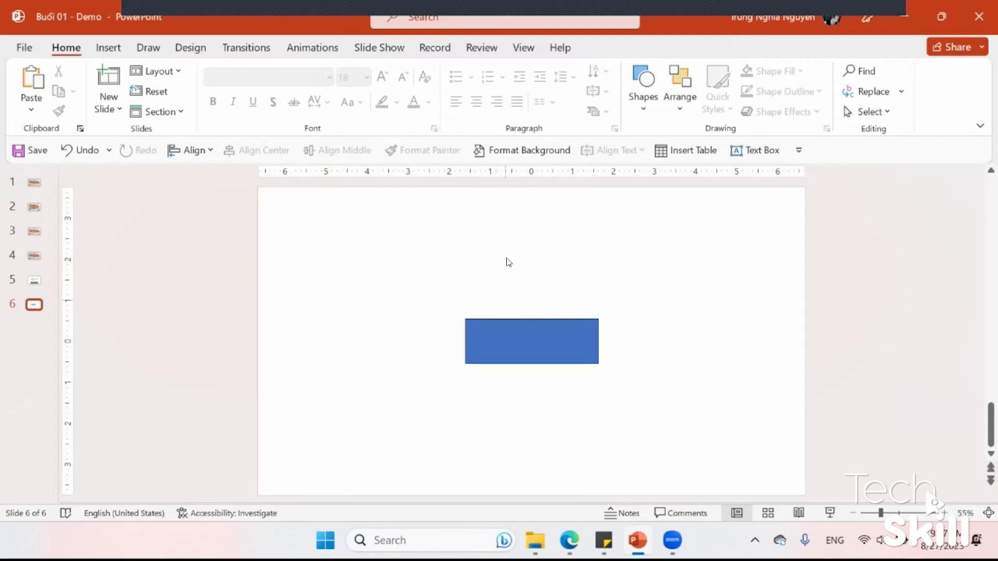
Draw a test text box above the blue rectangle, then discard it
left_click(750, 150)
left_click(644, 86)
left_click(639, 148)
left_click(686, 150)
left_click(548, 223)
left_click(643, 89)
left_click(639, 144)
left_click_drag(301, 224, 545, 362)
left_click(638, 292)
left_click(755, 150)
left_click_drag(292, 213, 508, 320)
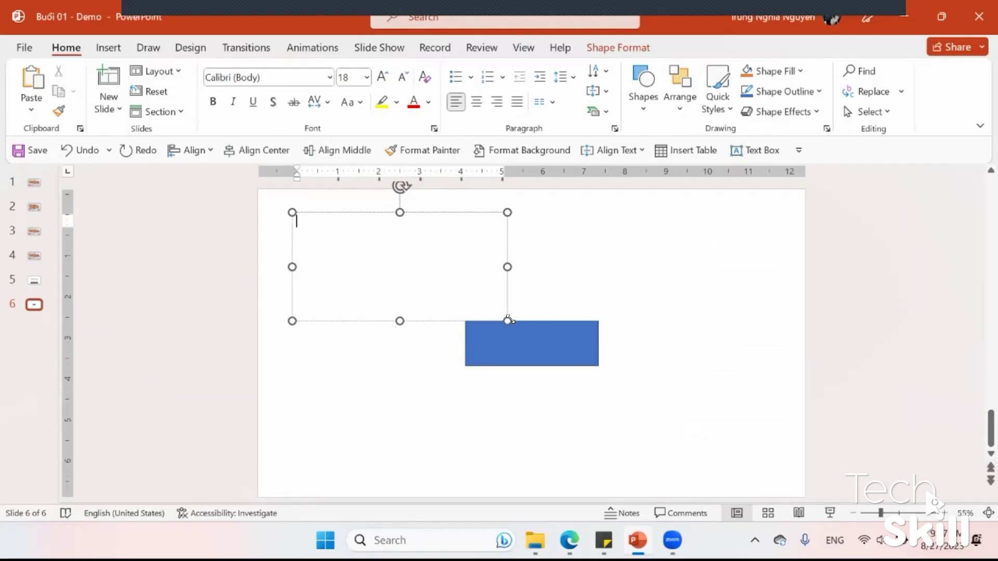
left_click(613, 260)
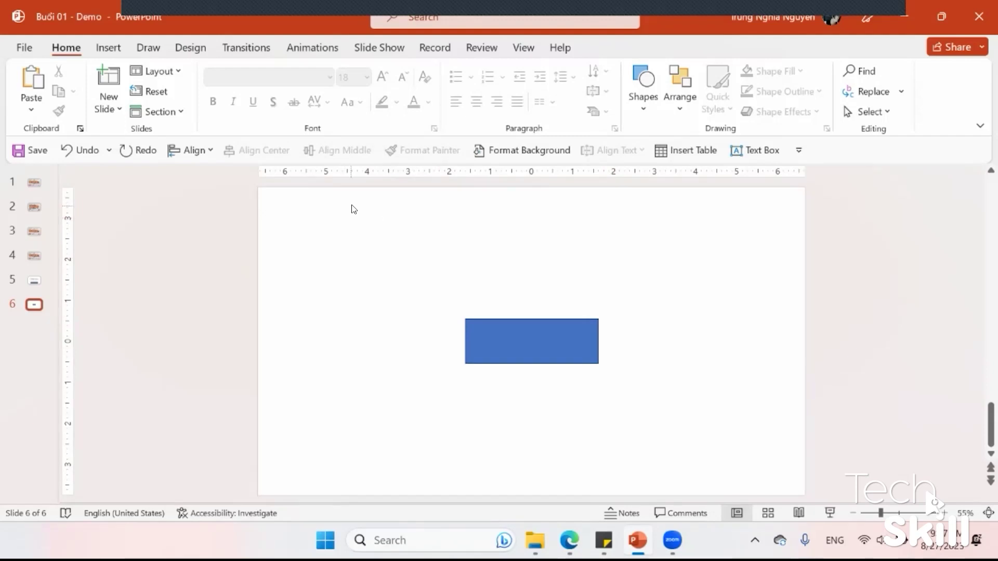
Narrow the blue rectangle further from its right handle and go to the File screen
left_click(565, 323)
left_click_drag(602, 340, 532, 341)
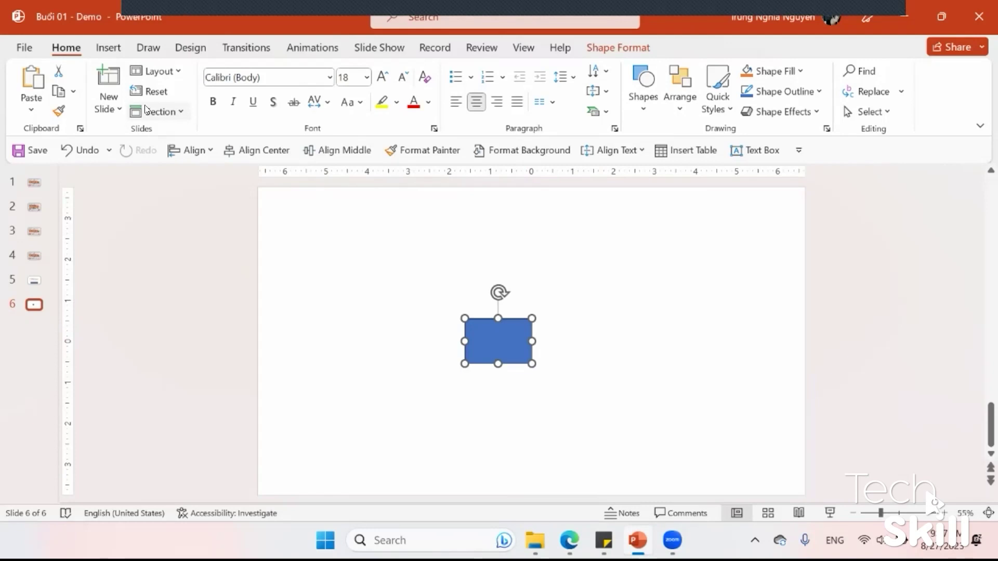
left_click(19, 49)
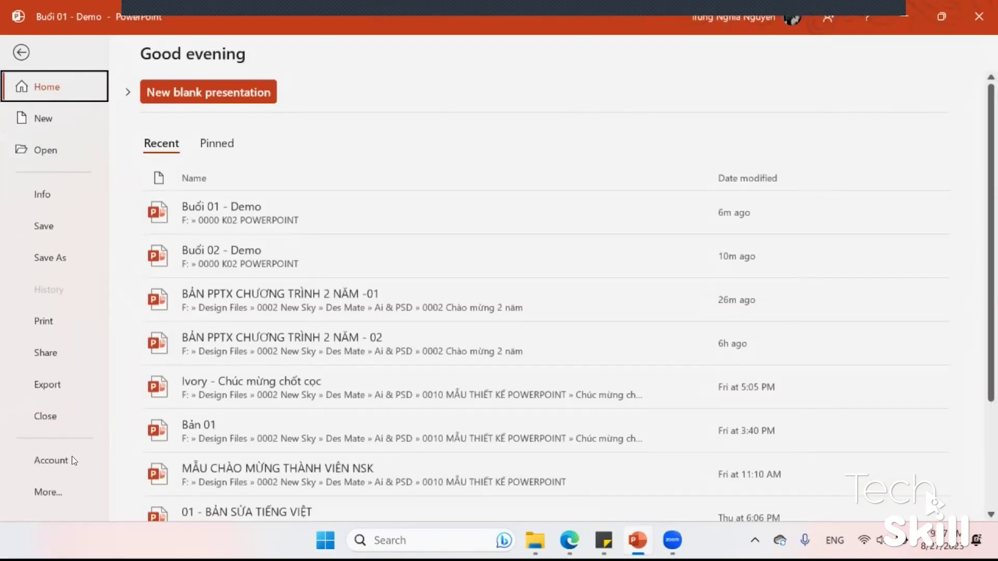
Open PowerPoint Options at the Quick Access Toolbar customization page
left_click(72, 457)
left_click(52, 490)
left_click(145, 500)
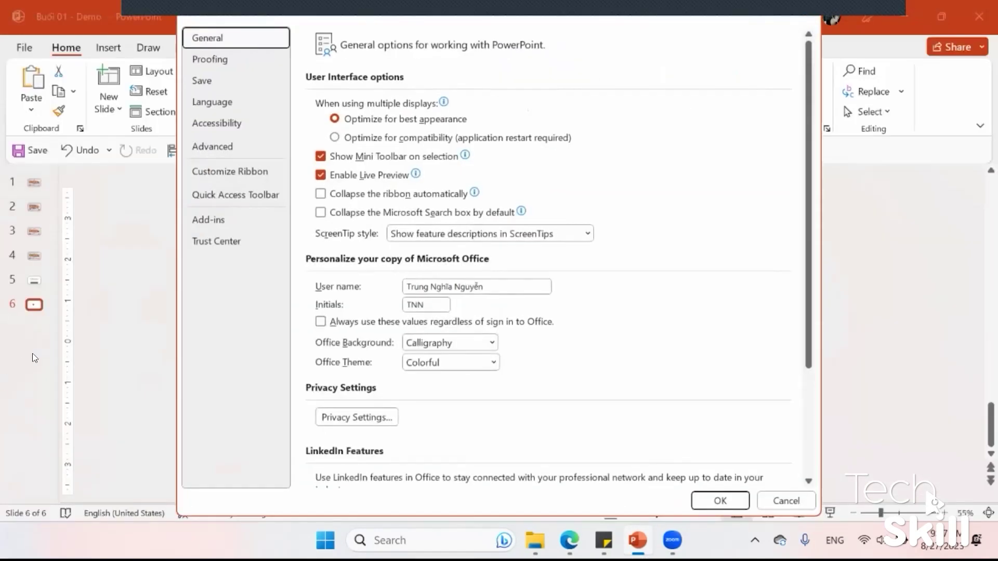
left_click(253, 201)
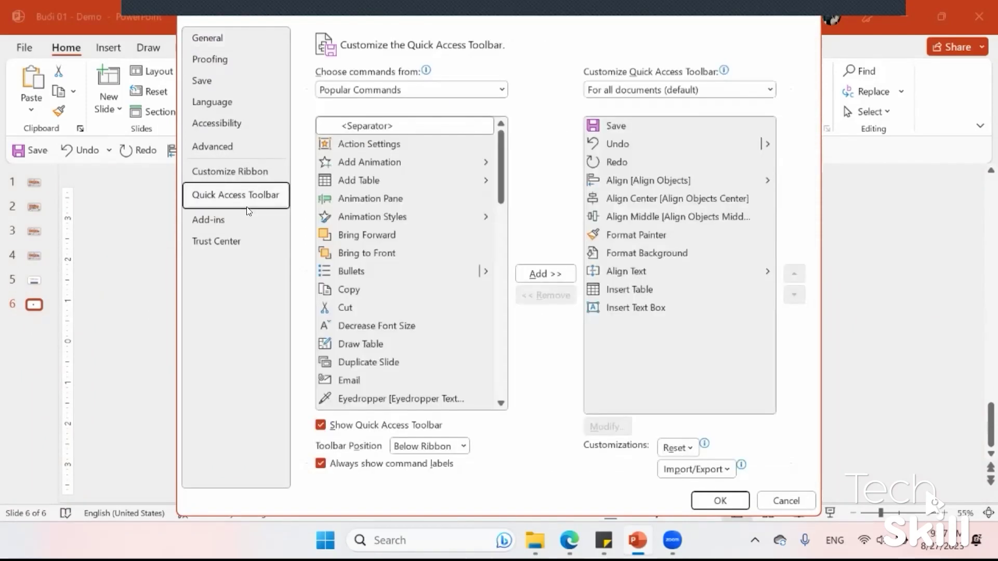
Remove Align Text, Insert Text Box and Insert Table from the toolbar list
left_click(654, 306)
left_click(616, 125)
left_click(636, 234)
left_click(643, 271)
left_click(545, 295)
left_click(546, 295)
left_click(553, 295)
Remove Format Background, Format Painter, Align Middle, Align Center and Align, leaving Save, Undo, Redo
left_click(553, 294)
left_click(553, 295)
left_click(545, 295)
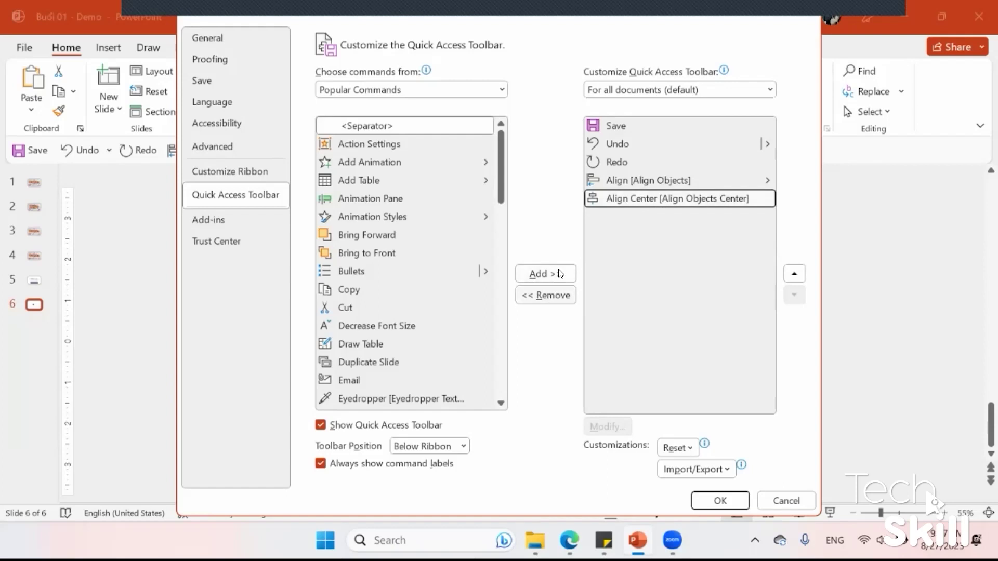
left_click(545, 294)
left_click(544, 295)
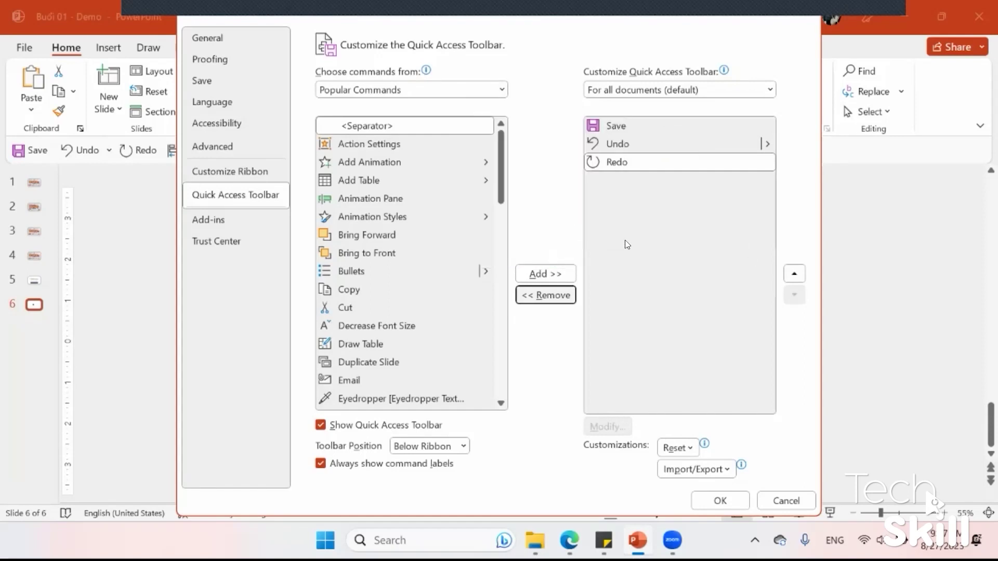
left_click(662, 144)
left_click(684, 160)
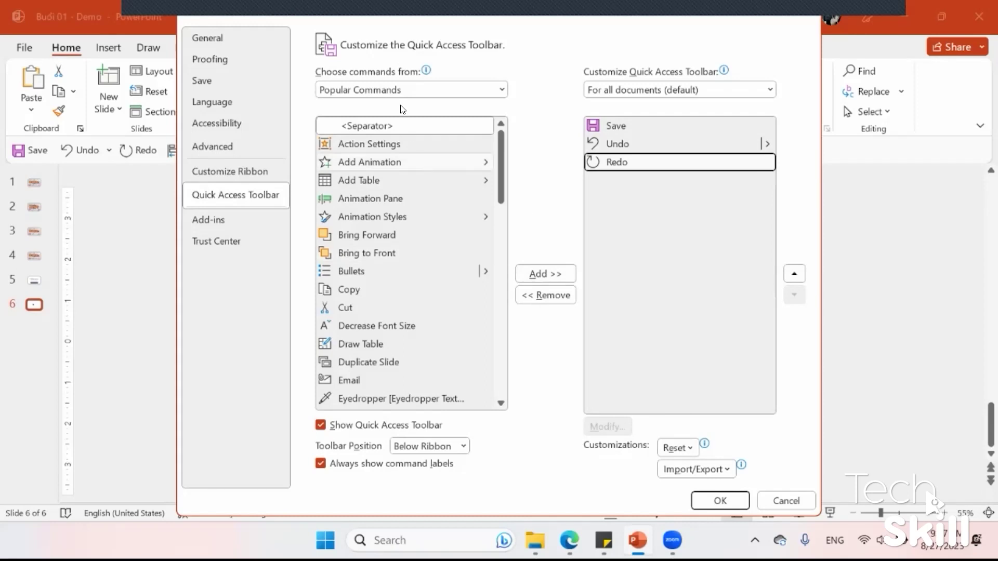
left_click(500, 89)
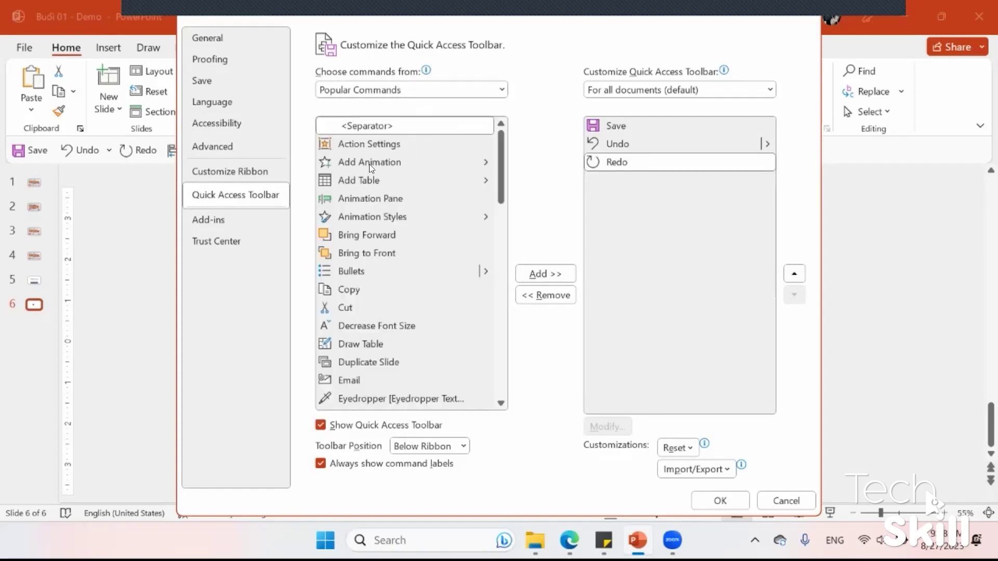
Choose commands from All Commands and add Align [Align Objects] to the toolbar
left_click(385, 137)
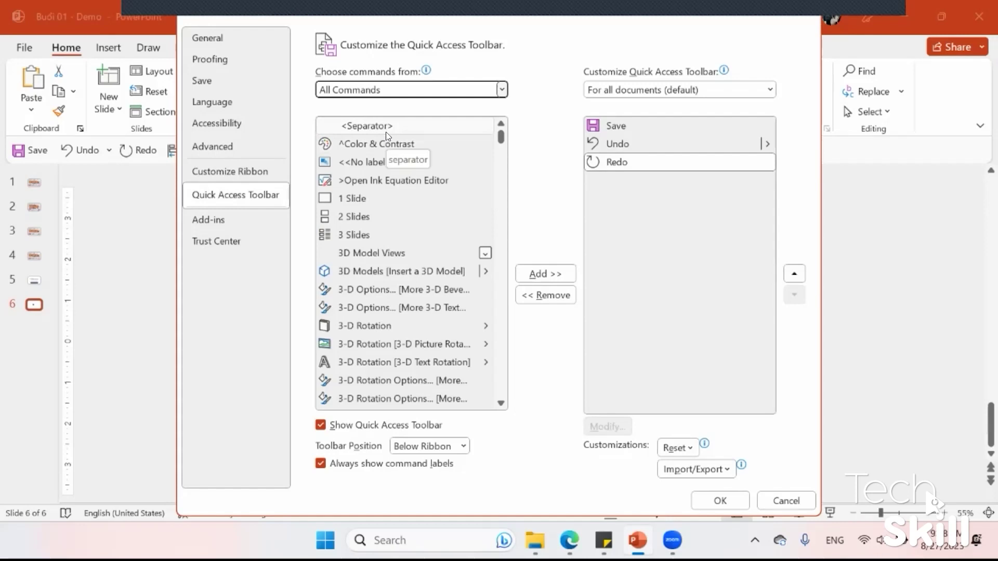
scroll(368, 203, "down", 5)
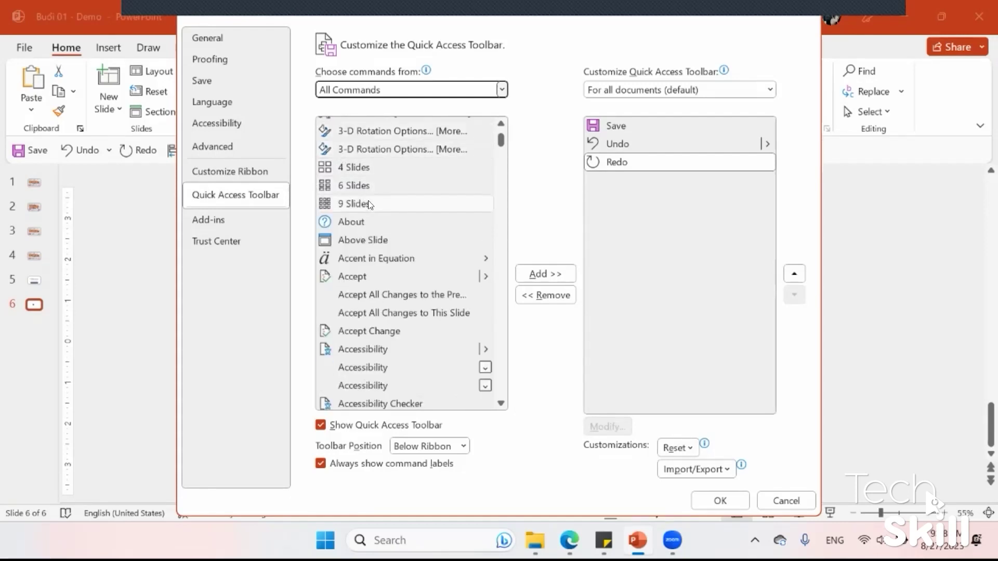
scroll(368, 204, "down", 1)
scroll(395, 192, "down", 2)
scroll(408, 184, "down", 3)
scroll(387, 191, "down", 1)
scroll(386, 193, "down", 5)
scroll(384, 218, "down", 2)
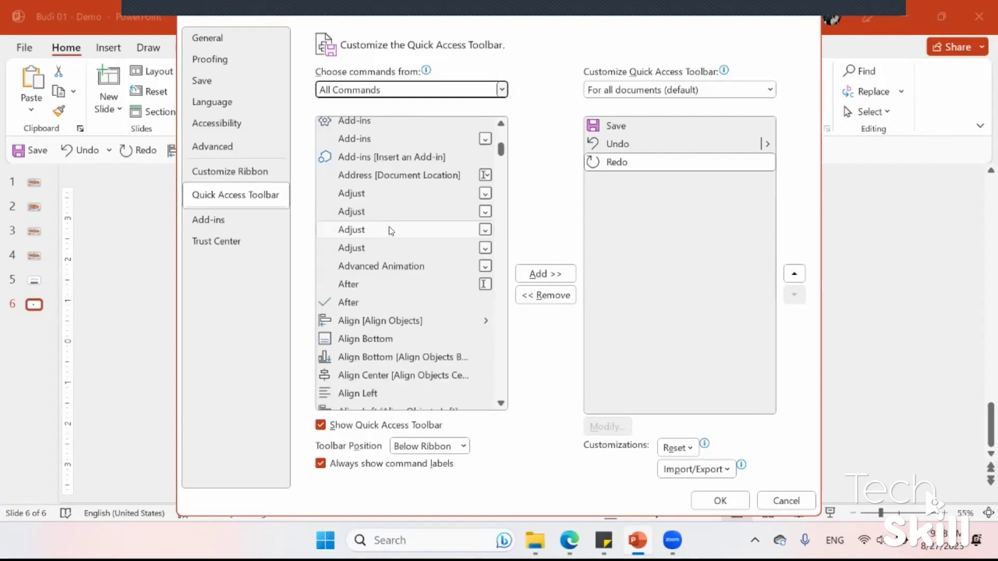
left_click(395, 322)
left_click(566, 278)
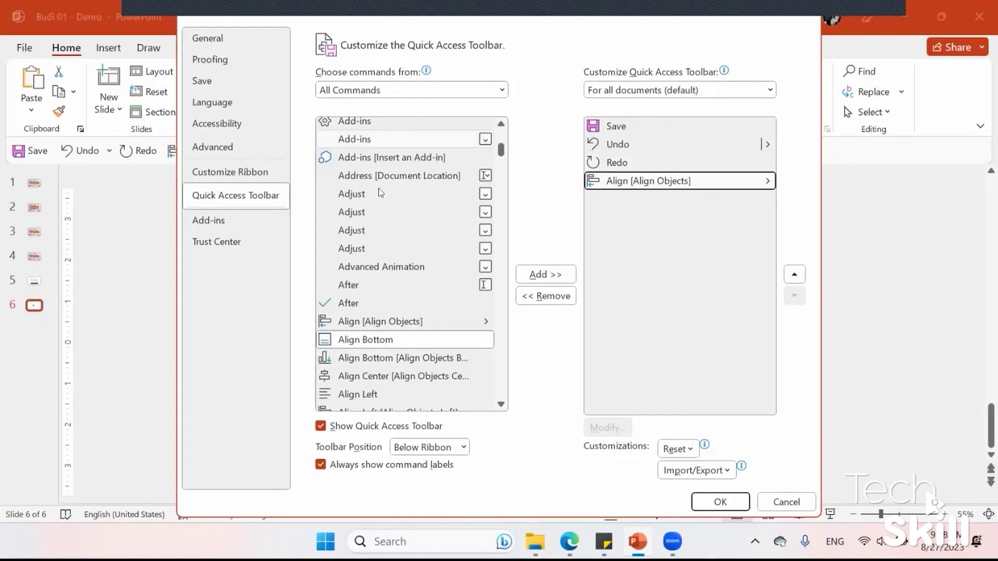
Add Align Center [Align Objects Center] to the toolbar and select Align Middle
scroll(389, 188, "down", 3)
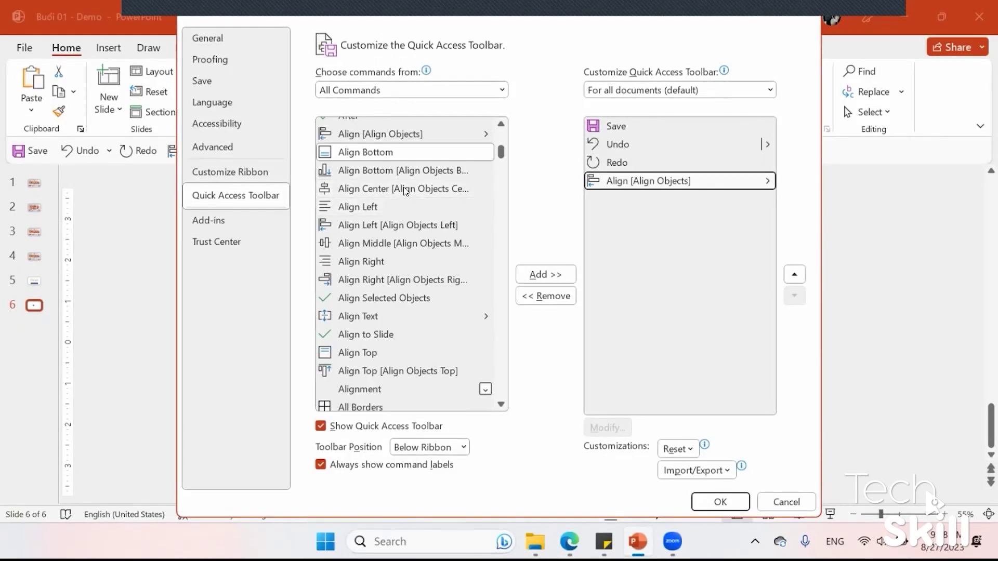
left_click(405, 189)
left_click(539, 276)
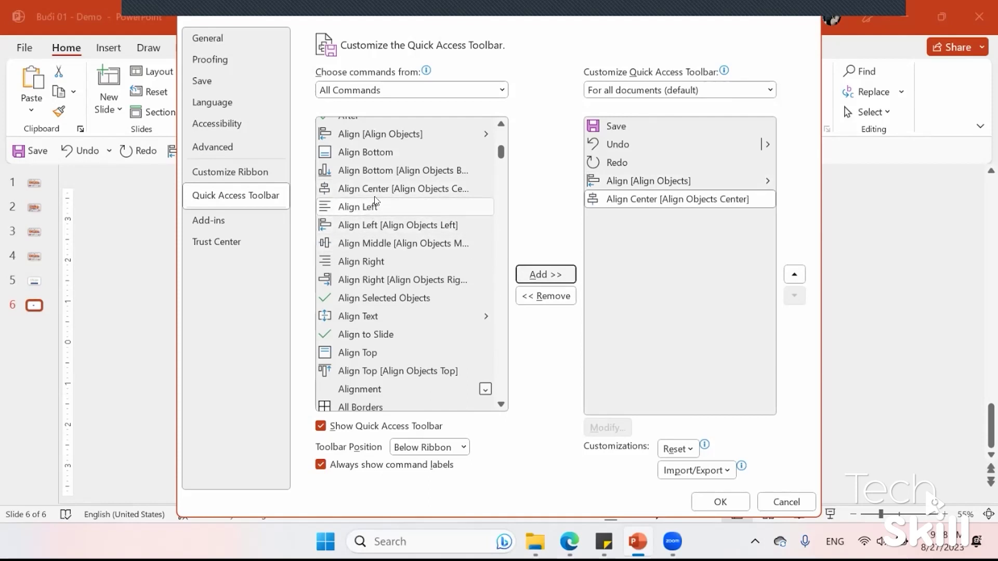
left_click(375, 189)
left_click(395, 243)
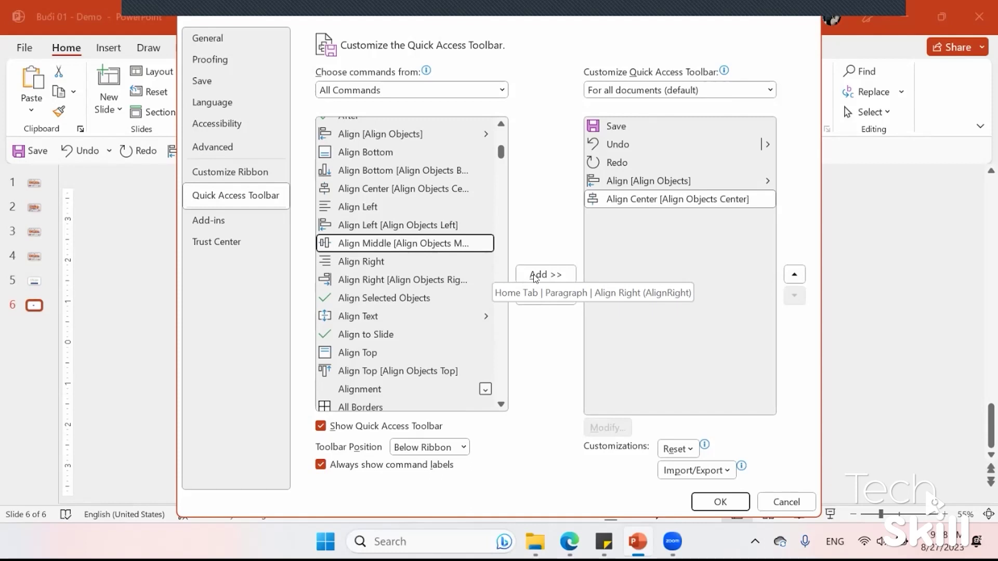
Add Align Middle and Format Painter to the Quick Access Toolbar list
key("alt+a")
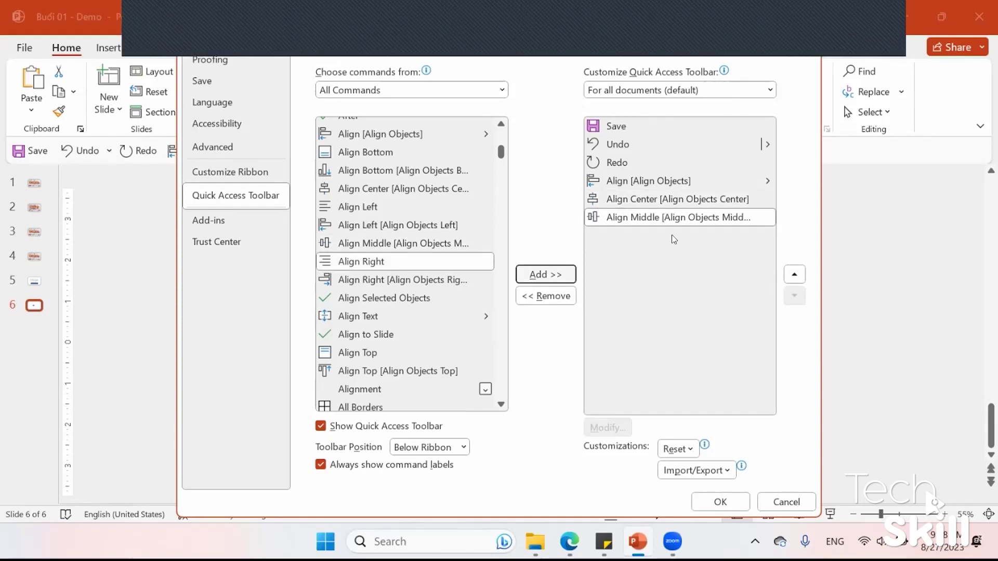
left_click_drag(501, 152, 498, 311)
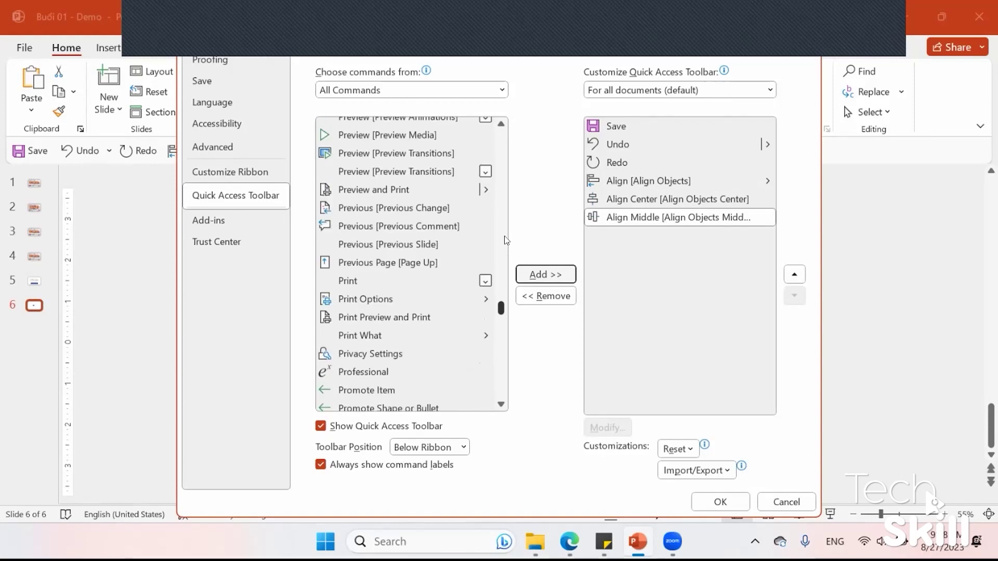
left_click(505, 238)
scroll(407, 250, "down", 2)
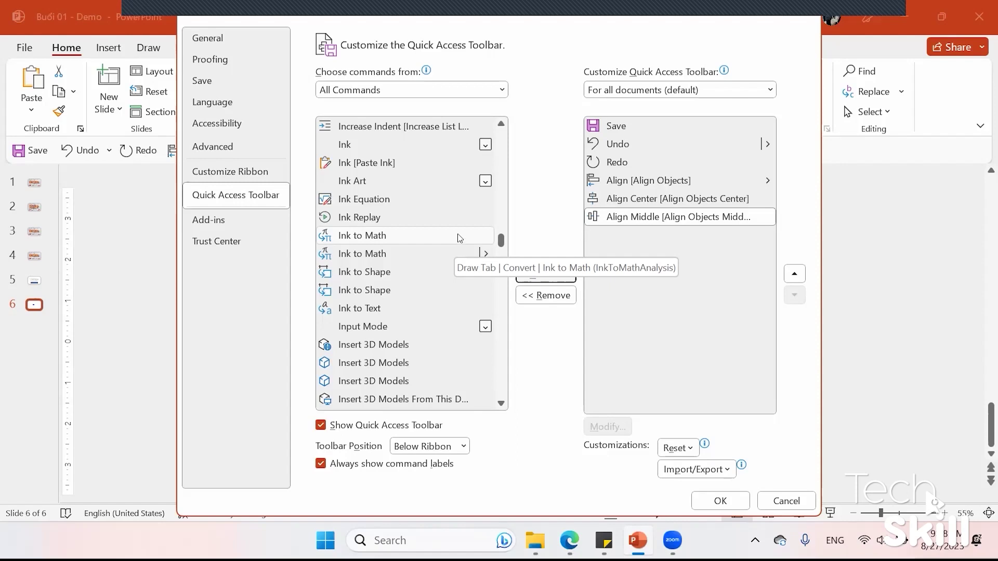
scroll(461, 240, "up", 3)
scroll(453, 237, "up", 2)
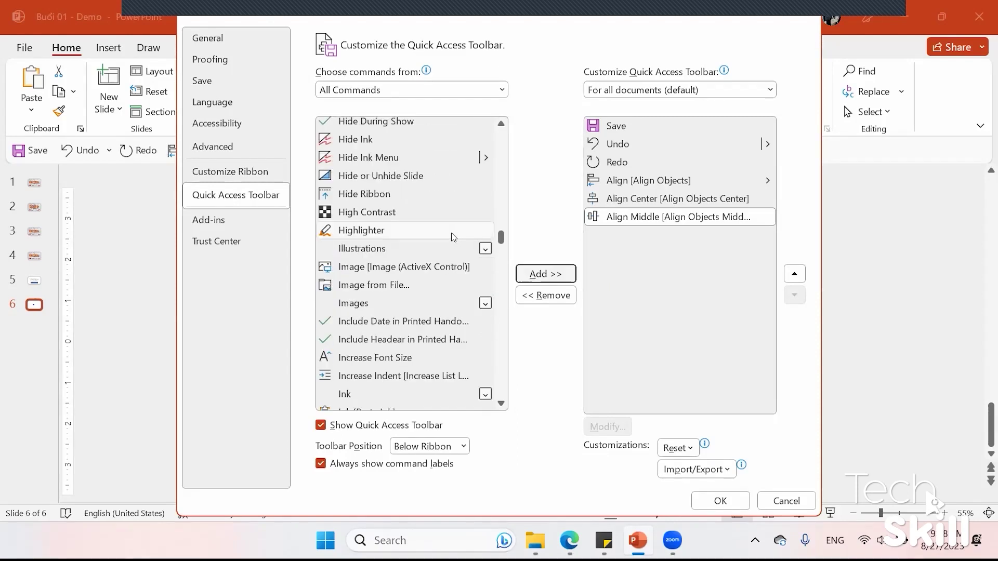
scroll(441, 242, "up", 3)
scroll(436, 242, "up", 6)
scroll(395, 224, "up", 5)
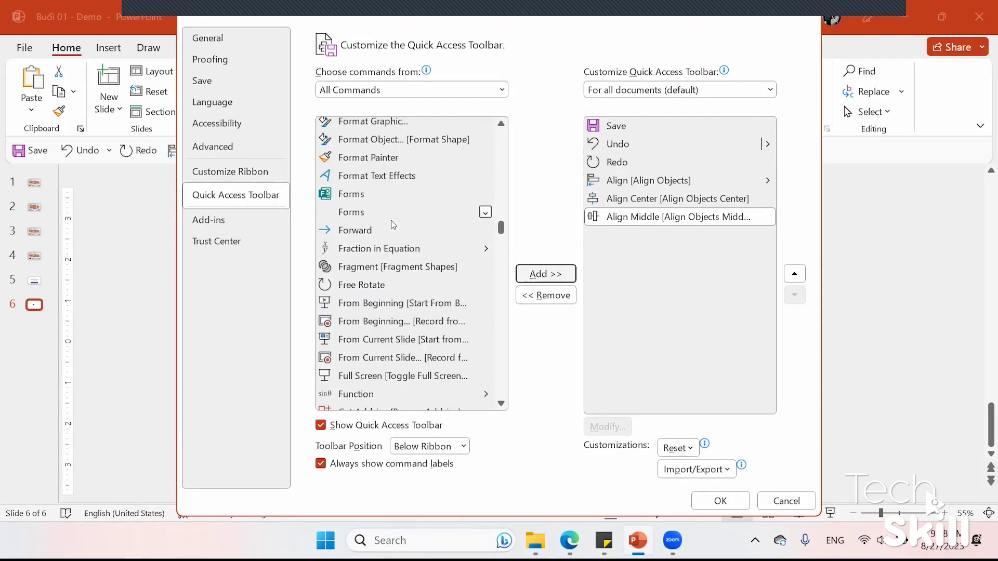
left_click(393, 165)
left_click(543, 274)
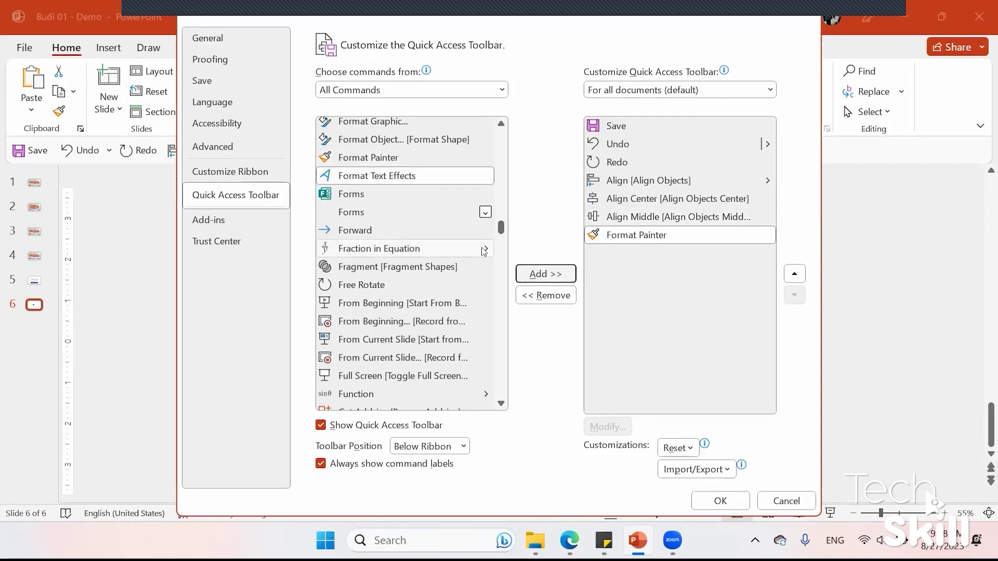
Add Format Background to the Quick Access Toolbar list
scroll(481, 252, "down", 1)
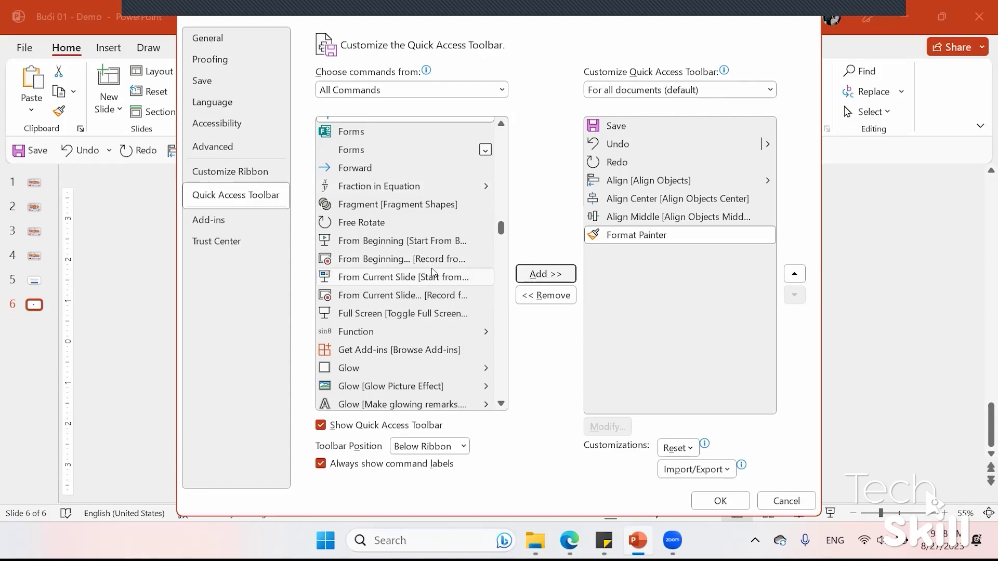
scroll(426, 275, "down", 1)
scroll(422, 279, "down", 2)
scroll(416, 284, "down", 1)
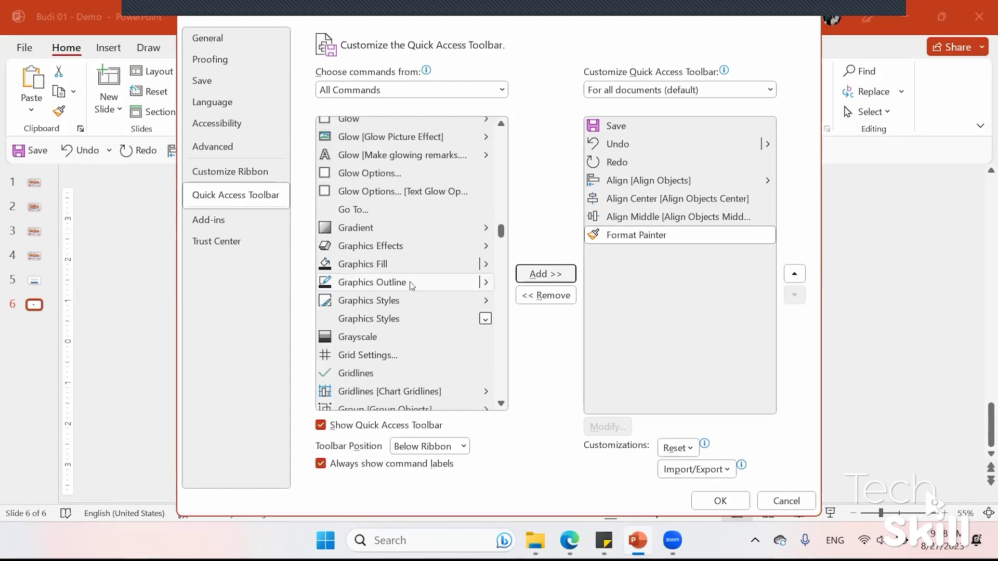
scroll(393, 282, "up", 5)
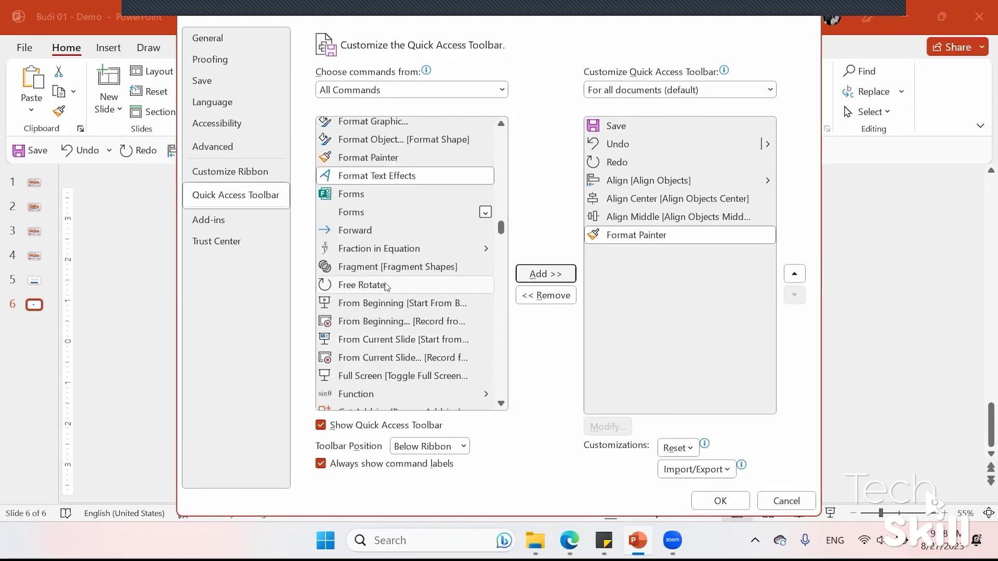
scroll(387, 286, "up", 1)
scroll(390, 218, "up", 1)
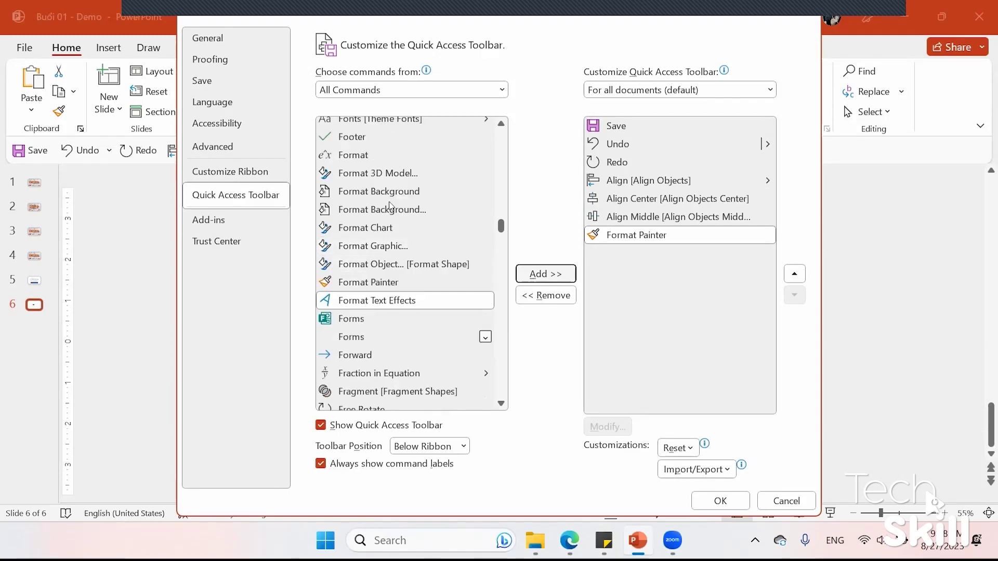
left_click(384, 193)
left_click(547, 272)
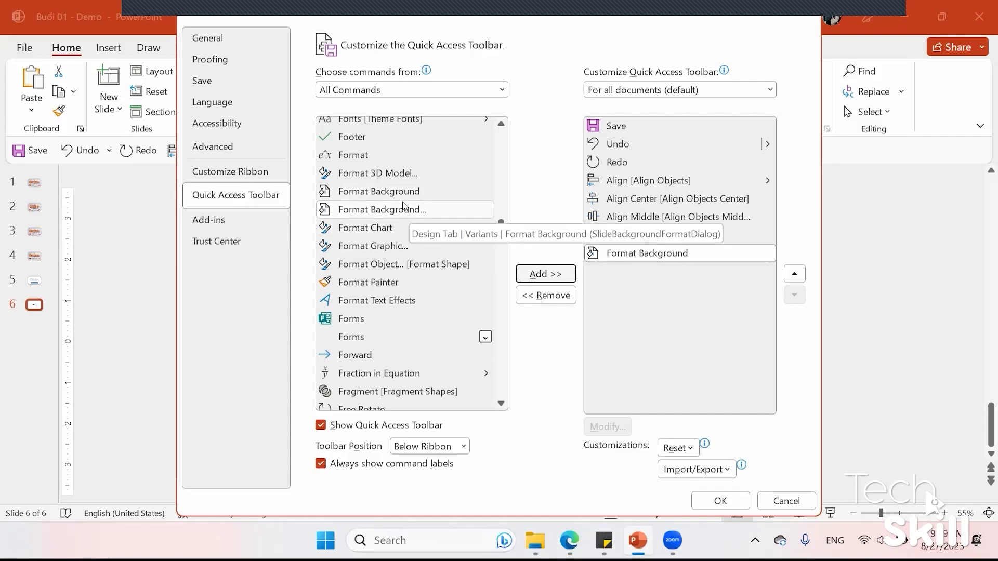
left_click(404, 193)
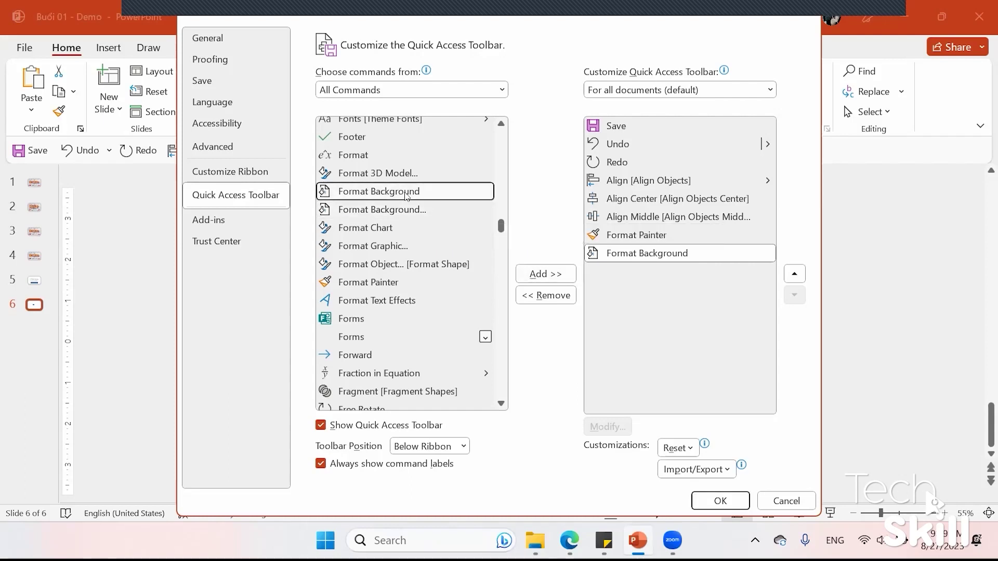
Add Insert Text Box from All Commands to the toolbar list
scroll(408, 227, "down", 6)
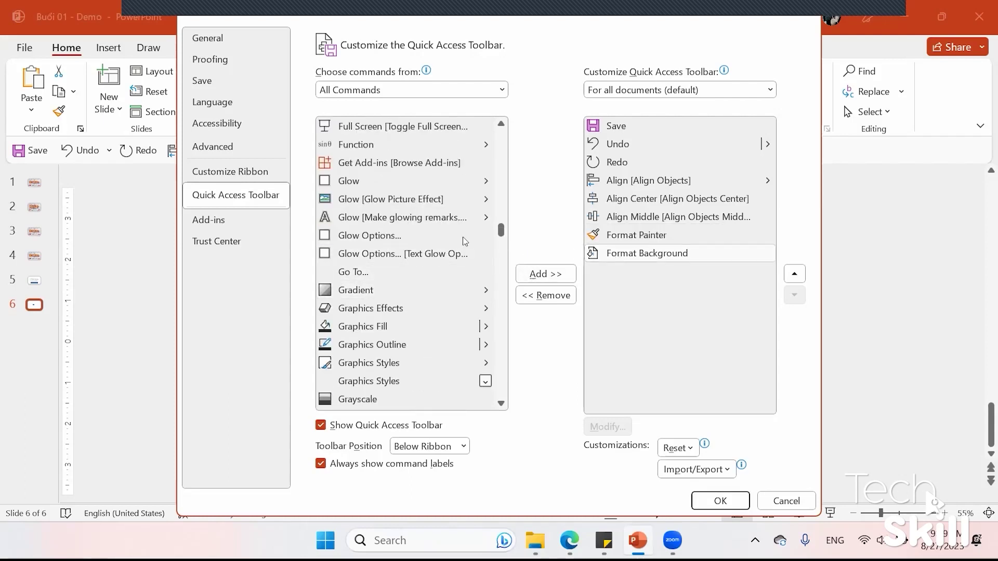
left_click_drag(501, 231, 504, 221)
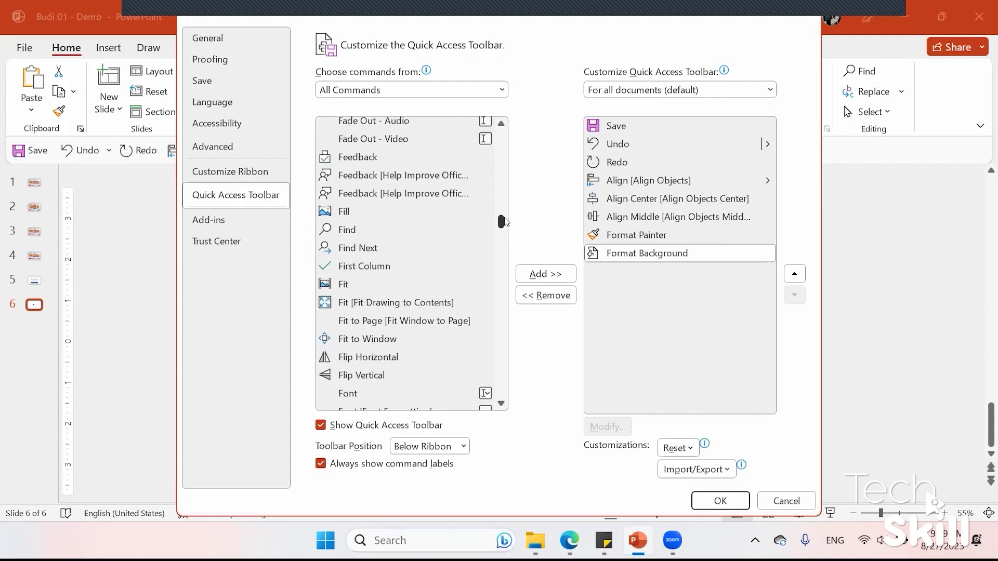
scroll(445, 270, "down", 10)
scroll(444, 270, "down", 10)
scroll(445, 273, "down", 12)
scroll(444, 273, "down", 2)
scroll(444, 271, "up", 4)
scroll(434, 281, "down", 5)
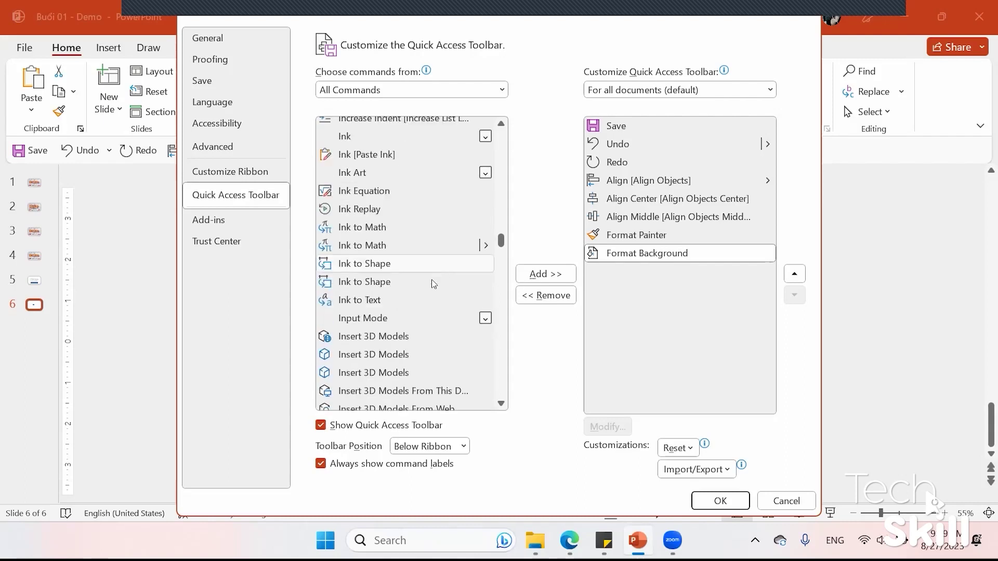
scroll(434, 278, "down", 7)
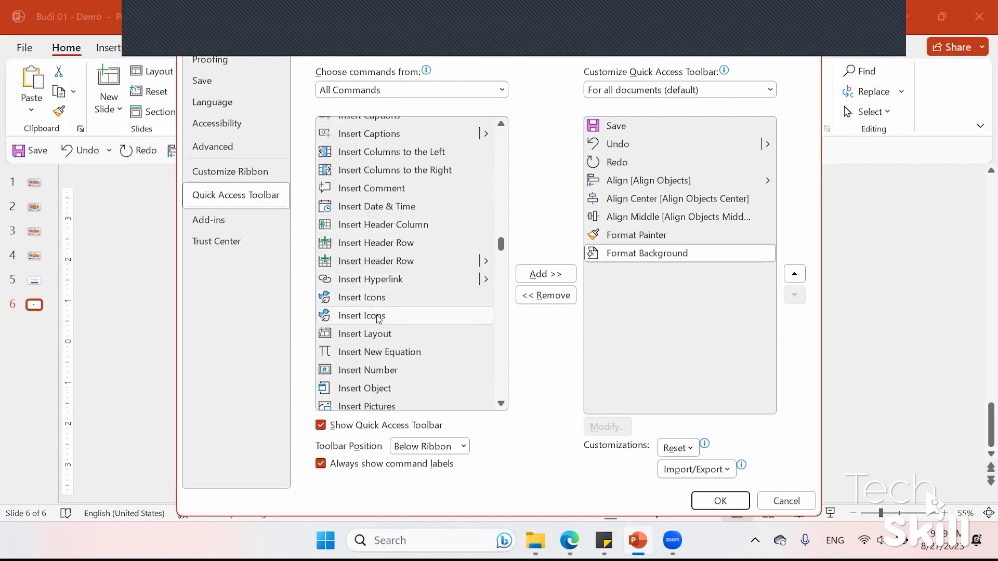
scroll(378, 325, "down", 1)
scroll(378, 338, "down", 2)
left_click(379, 364)
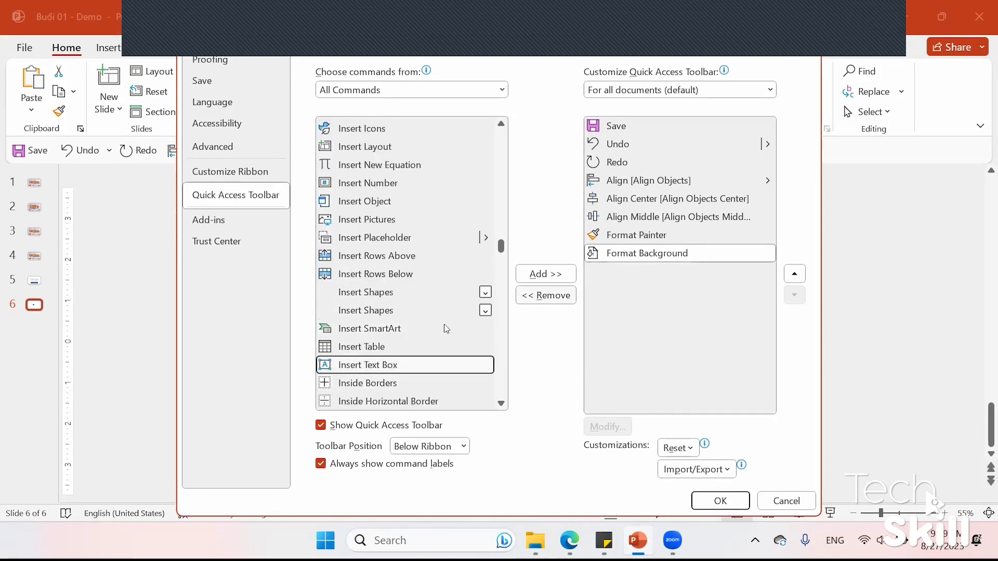
left_click(545, 274)
Add Align Text from All Commands to the toolbar list
scroll(483, 304, "down", 10)
scroll(481, 305, "down", 5)
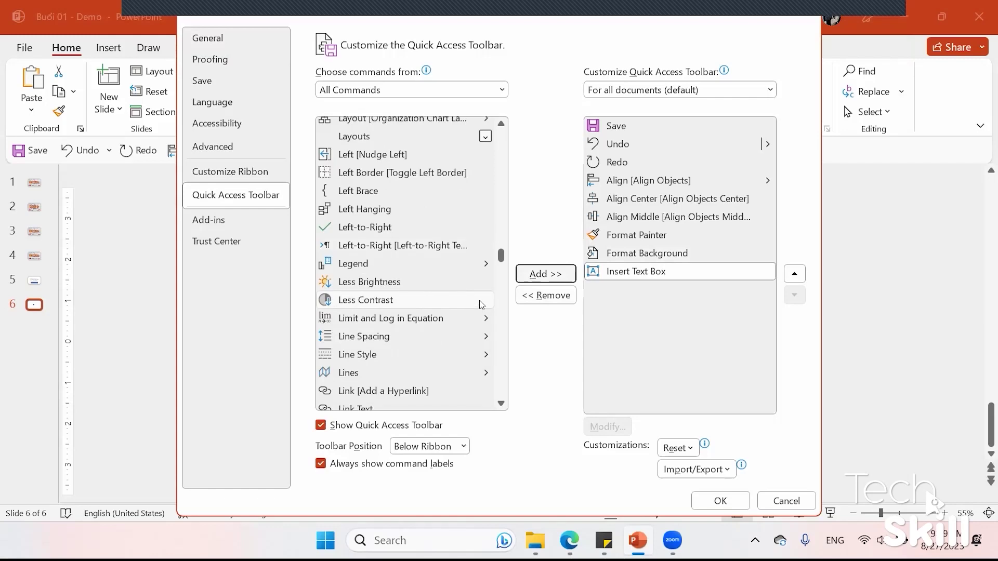
scroll(482, 291, "up", 15)
scroll(484, 260, "up", 10)
scroll(486, 228, "down", 3)
scroll(468, 244, "down", 4)
scroll(462, 254, "down", 3)
scroll(461, 257, "down", 6)
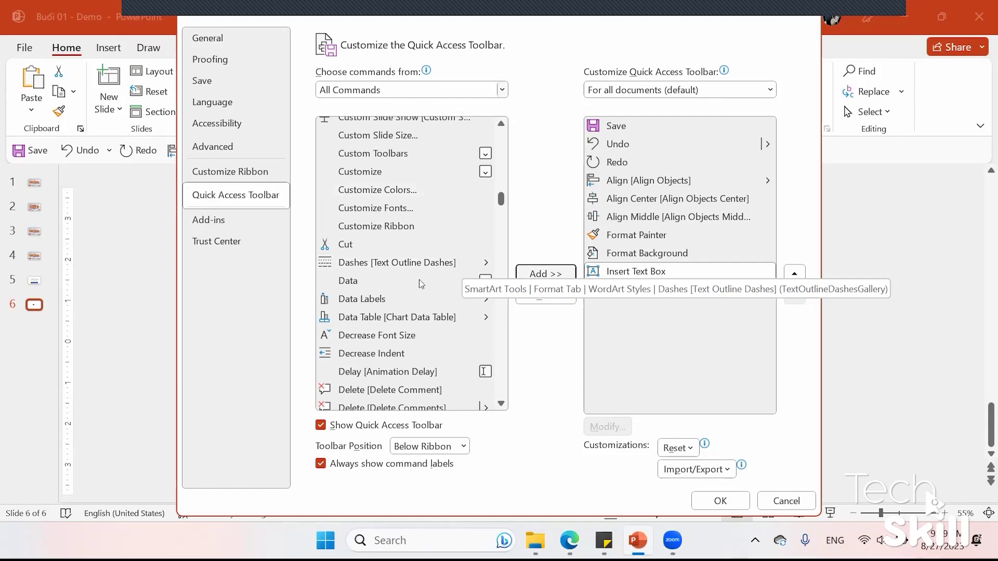
scroll(421, 283, "up", 10)
scroll(419, 306, "up", 3)
scroll(417, 305, "up", 2)
scroll(417, 303, "up", 6)
scroll(374, 292, "up", 6)
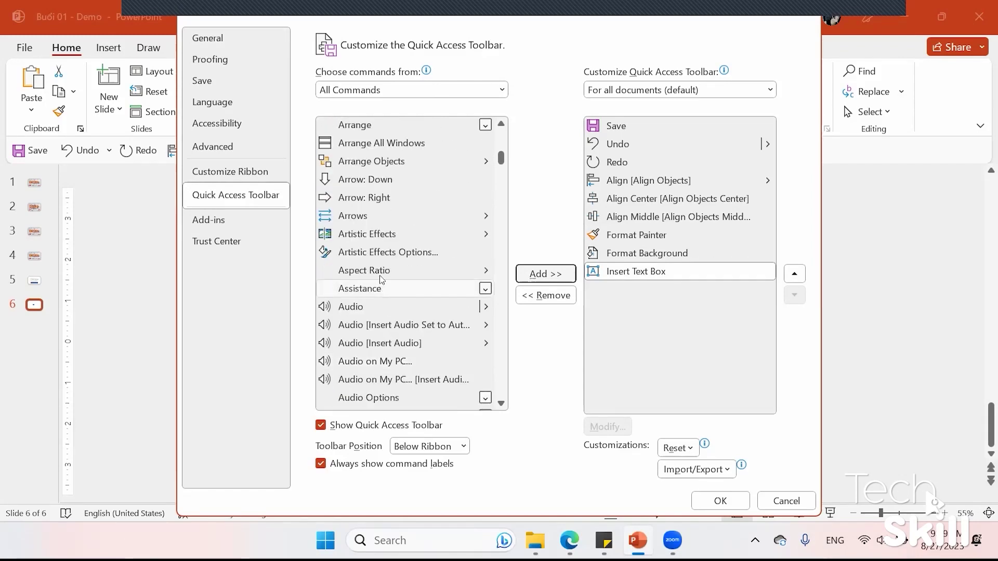
scroll(382, 279, "up", 3)
scroll(383, 275, "up", 2)
scroll(383, 276, "up", 1)
scroll(382, 273, "up", 1)
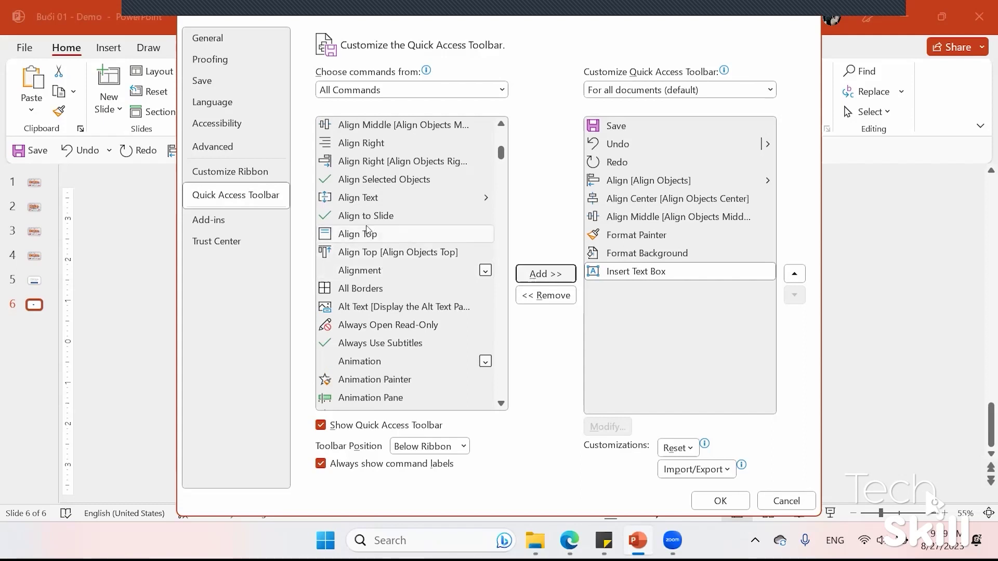
left_click(389, 200)
left_click(552, 278)
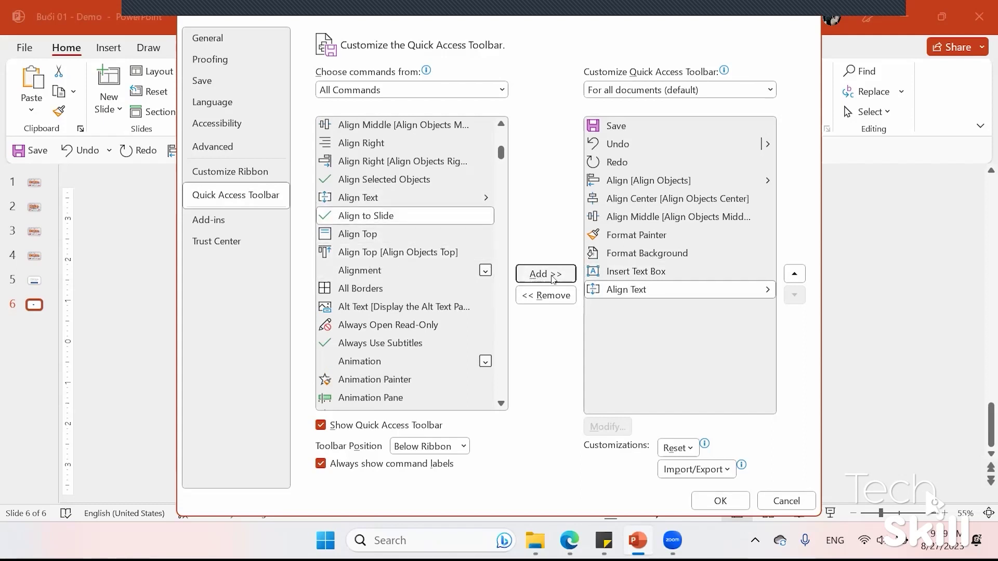
Move Align Text up below Align Middle, keep Insert Text Box last, and apply with OK
left_click(794, 276)
left_click(793, 275)
left_click(795, 276)
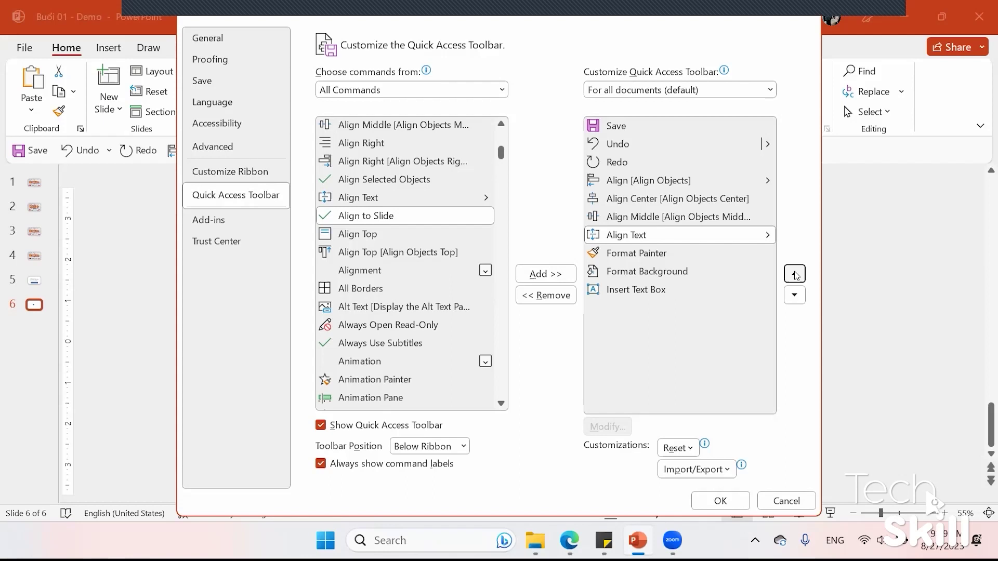
left_click(697, 289)
left_click(795, 275)
left_click(794, 274)
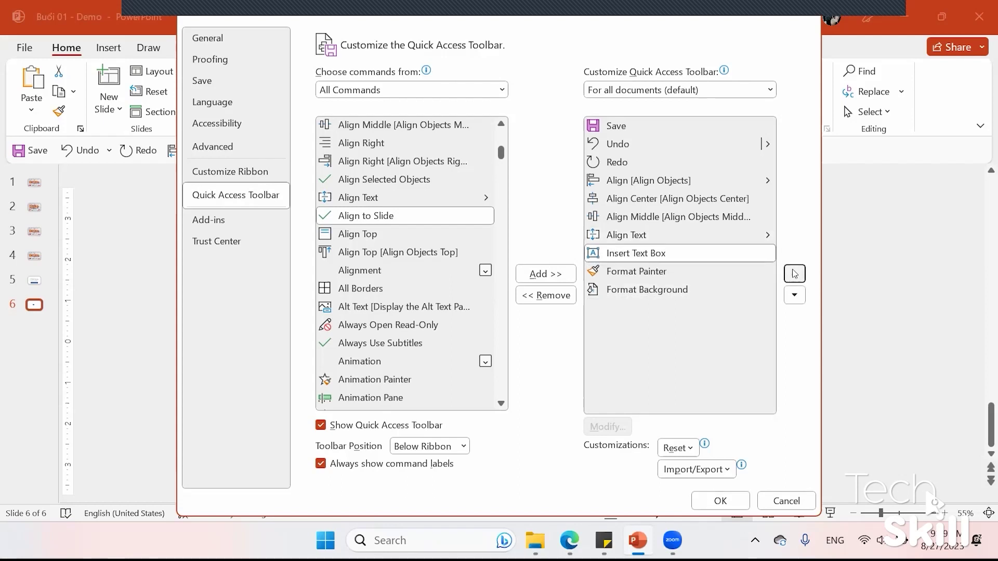
left_click(794, 295)
left_click(794, 295)
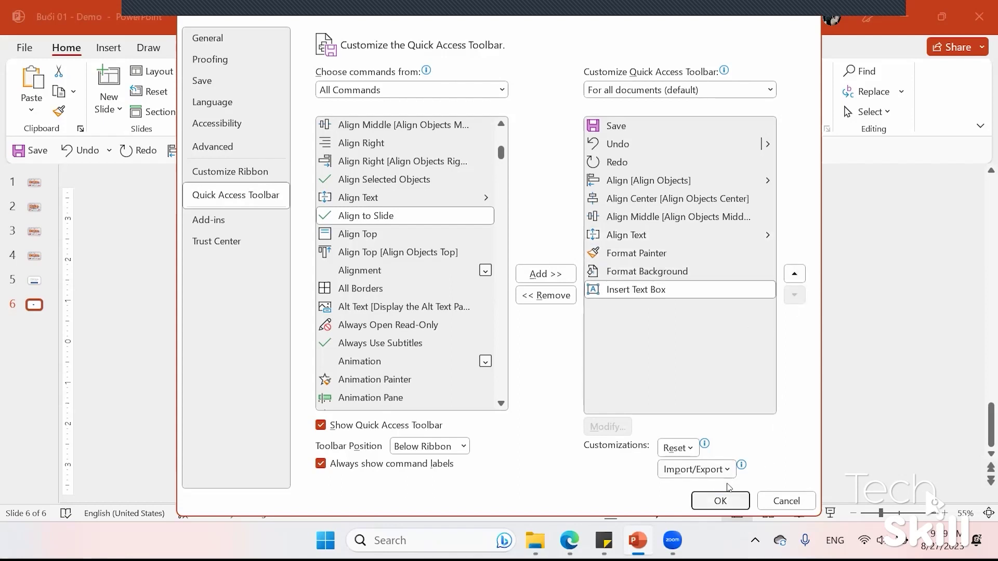
left_click(722, 500)
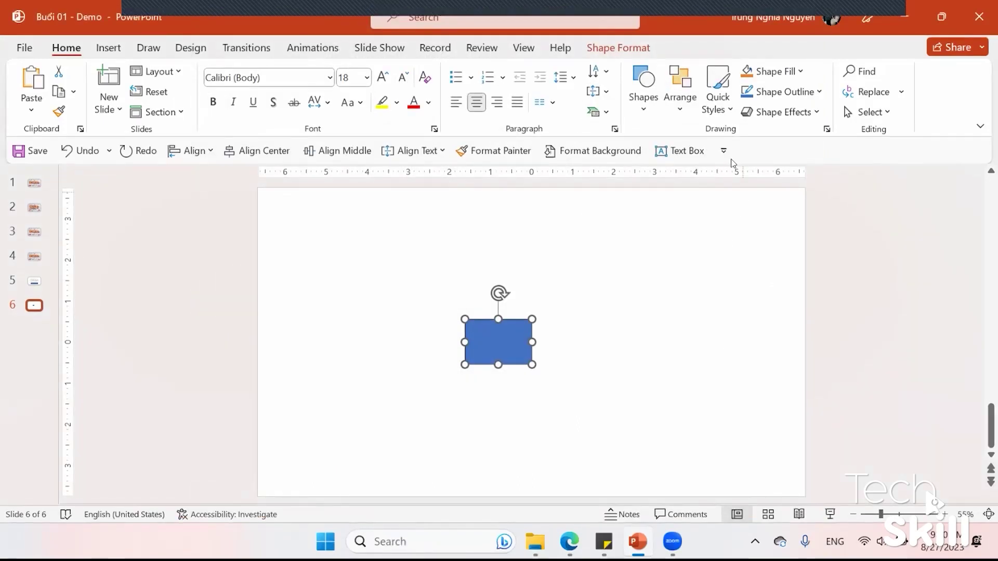
Drag the blue rectangle to the exact centre of slide 6 using smart guides
left_click(723, 150)
left_click(684, 208)
mouse_move(507, 348)
left_mouse_down()
mouse_move(487, 266)
mouse_move(639, 375)
left_mouse_up()
mouse_move(559, 334)
left_mouse_down()
mouse_move(562, 365)
mouse_move(547, 365)
left_mouse_up()
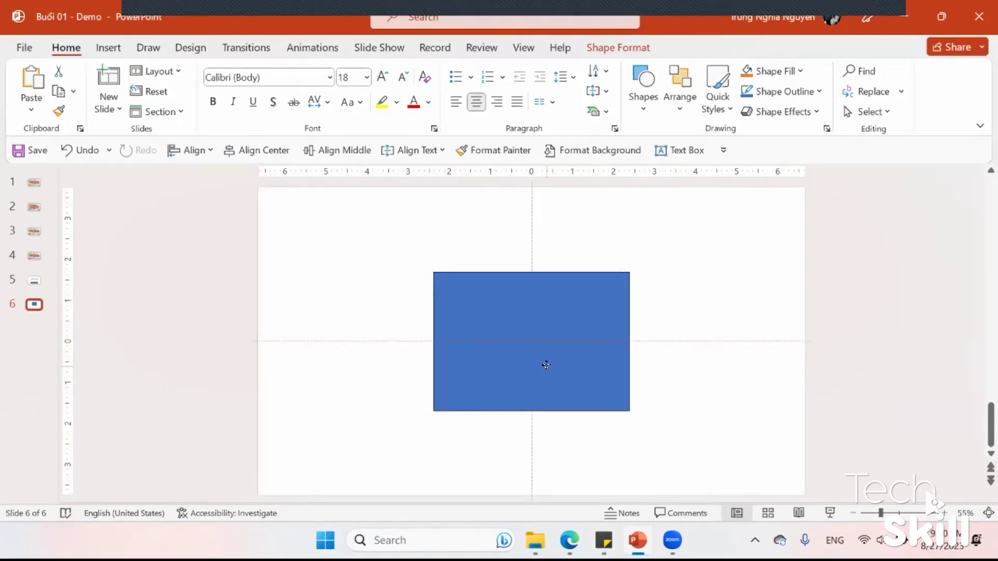
left_click(731, 241)
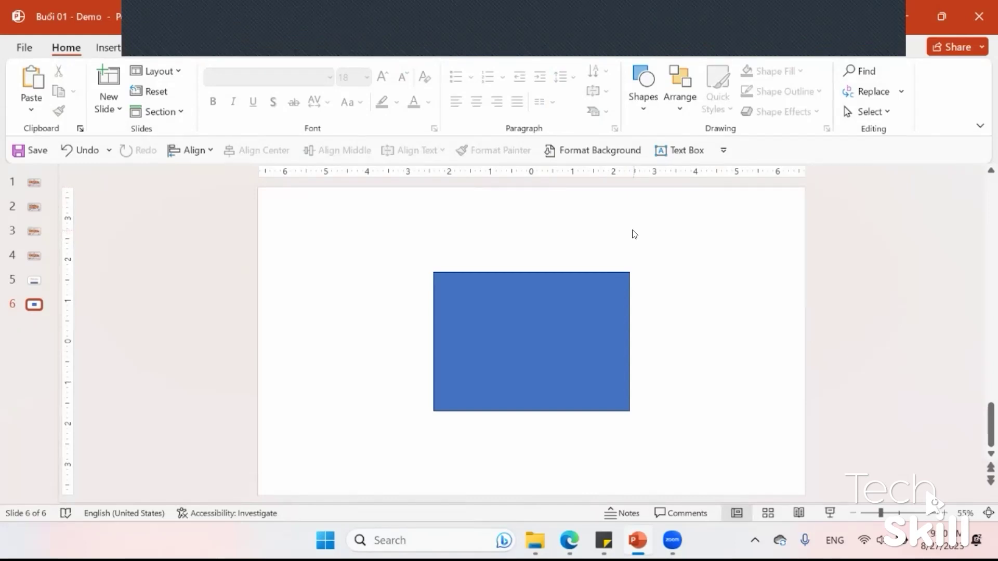
Minimize the Zoom window covering the slide and reselect the blue rectangle
left_click(455, 22)
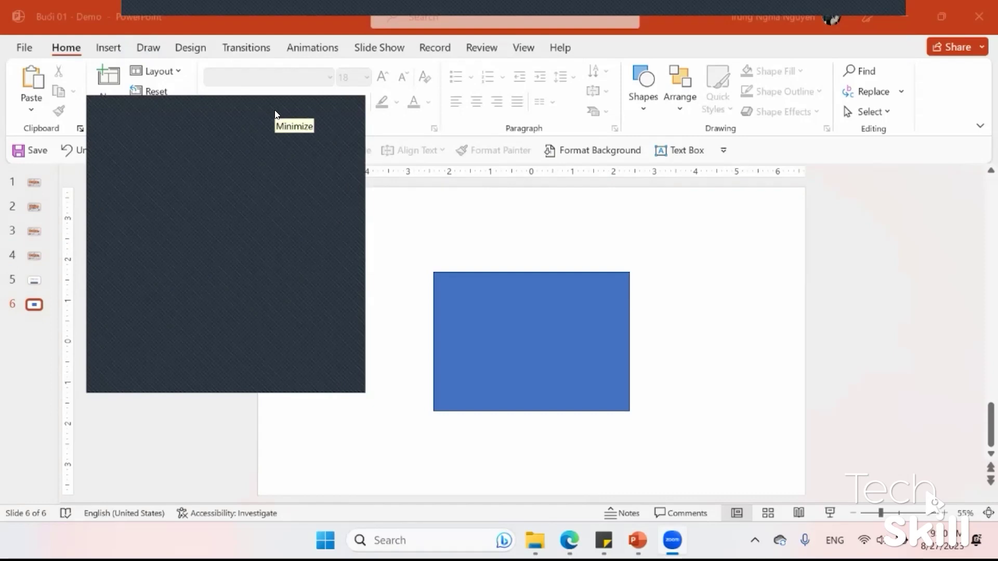
left_click(275, 114)
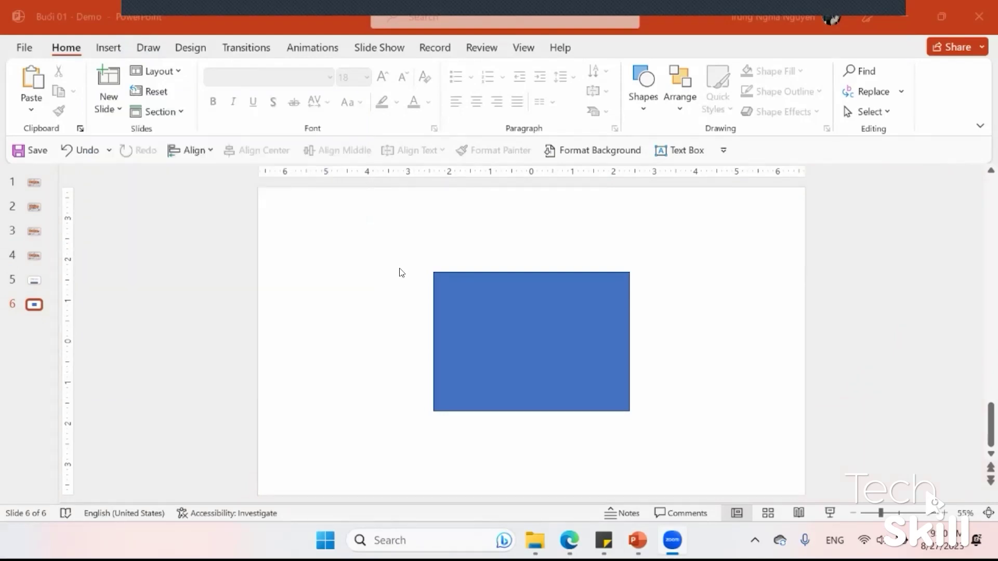
left_click(480, 295)
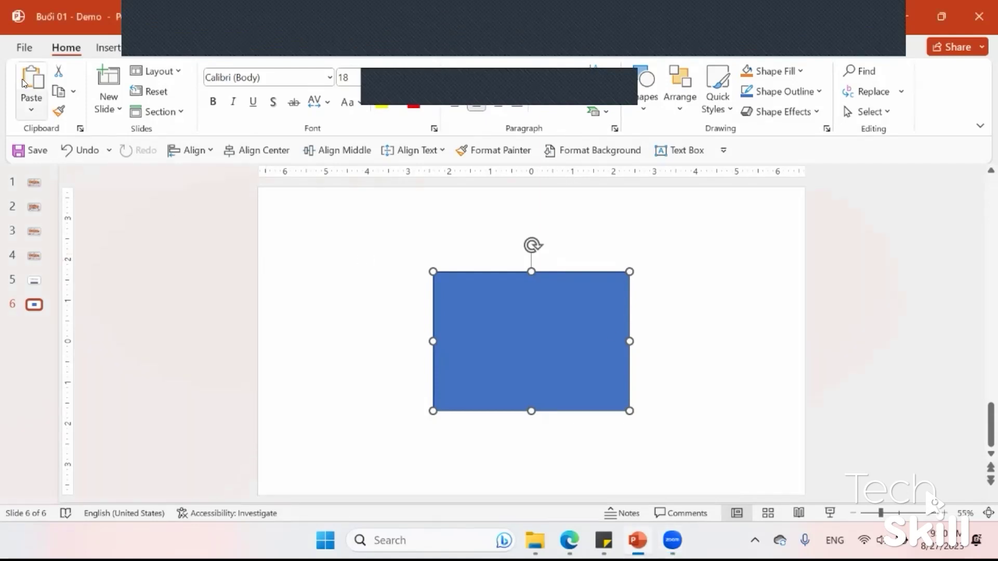
left_click(25, 48)
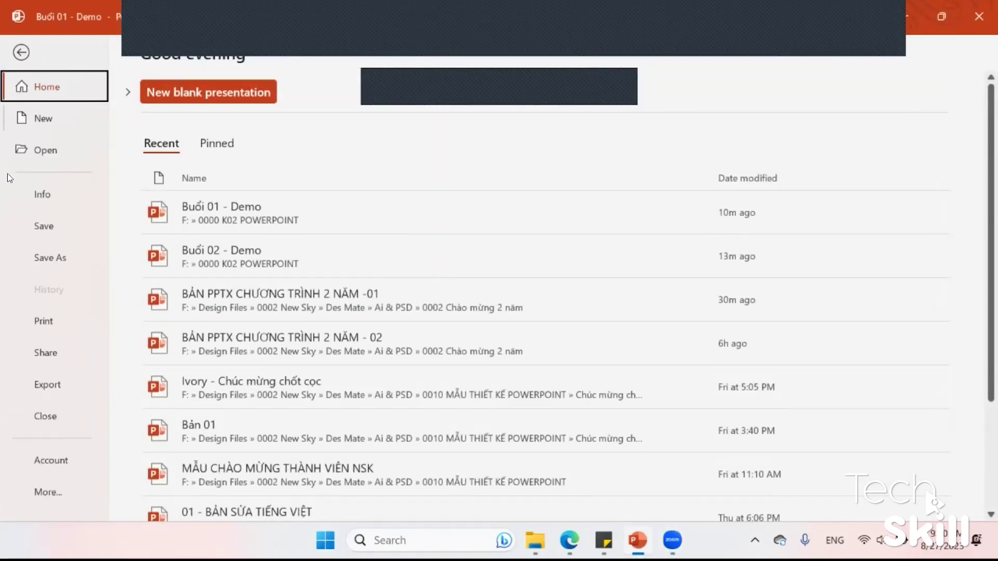
left_click(49, 492)
left_click(104, 483)
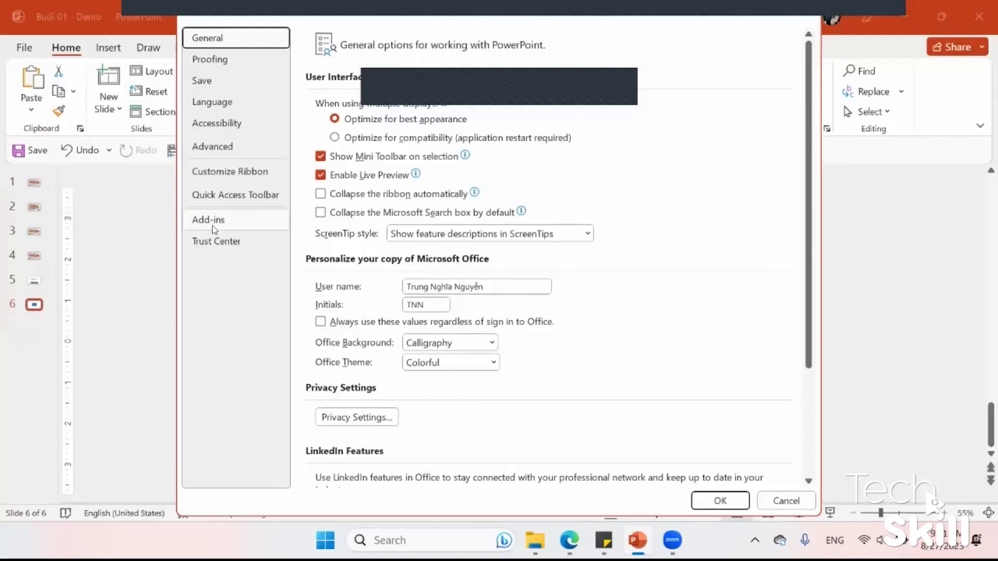
left_click(235, 195)
scroll(491, 314, "down", 5)
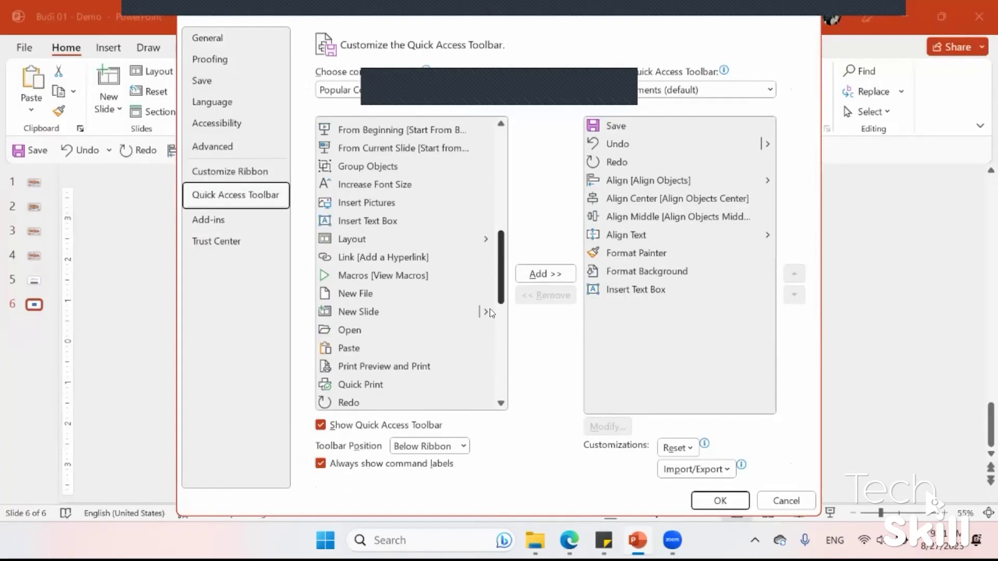
scroll(486, 309, "down", 4)
scroll(478, 343, "down", 1)
scroll(468, 260, "up", 12)
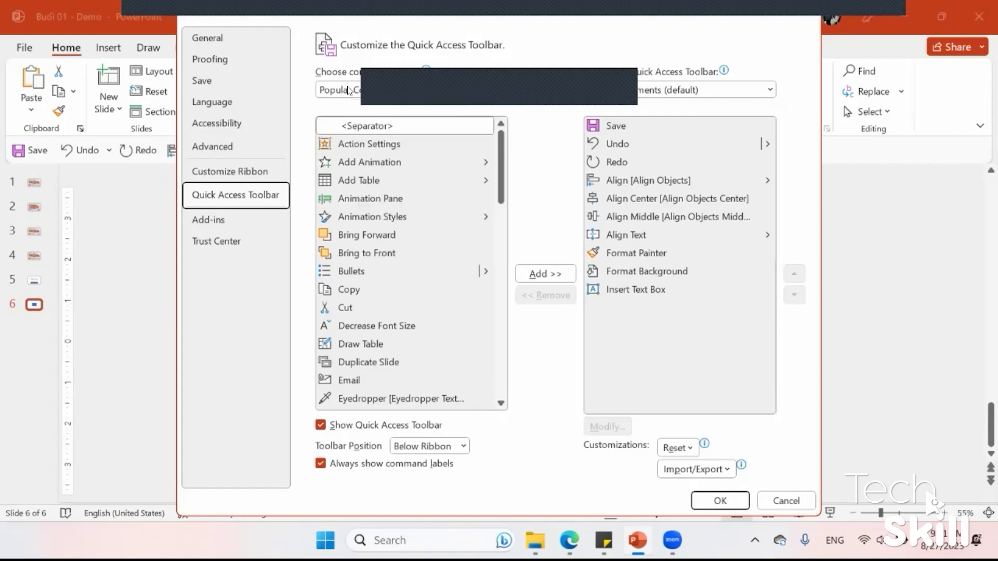
left_click(348, 91)
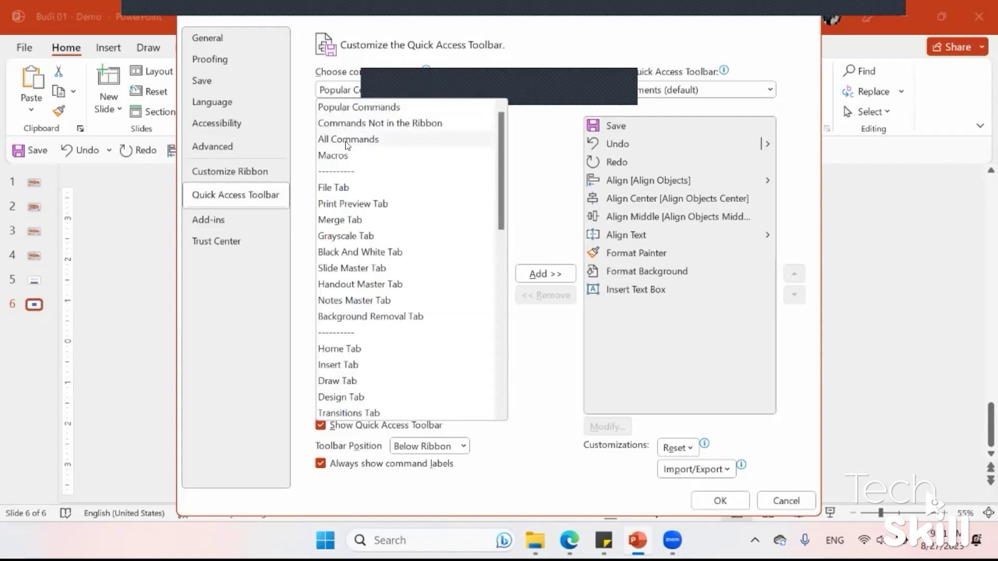
left_click(347, 141)
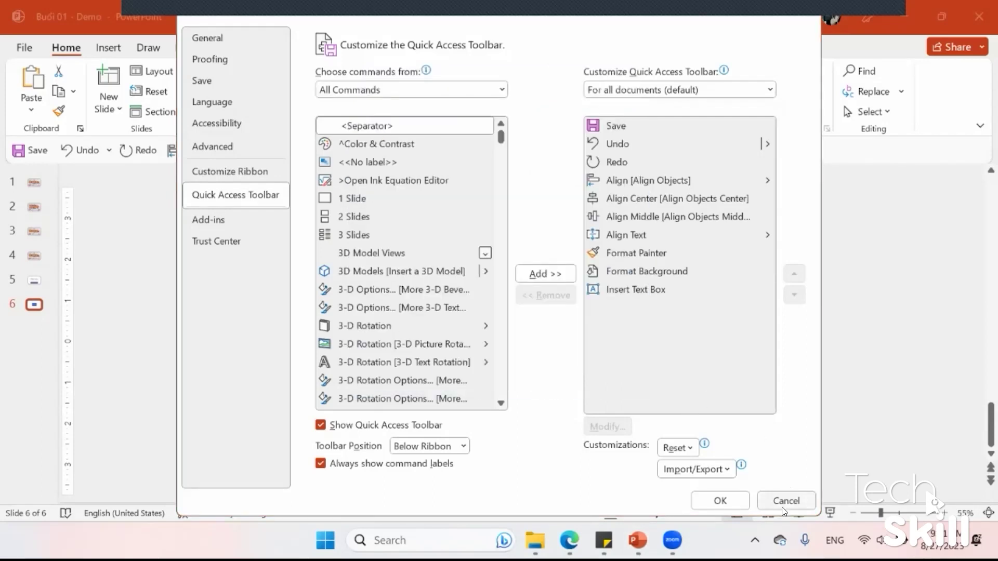
left_click(783, 508)
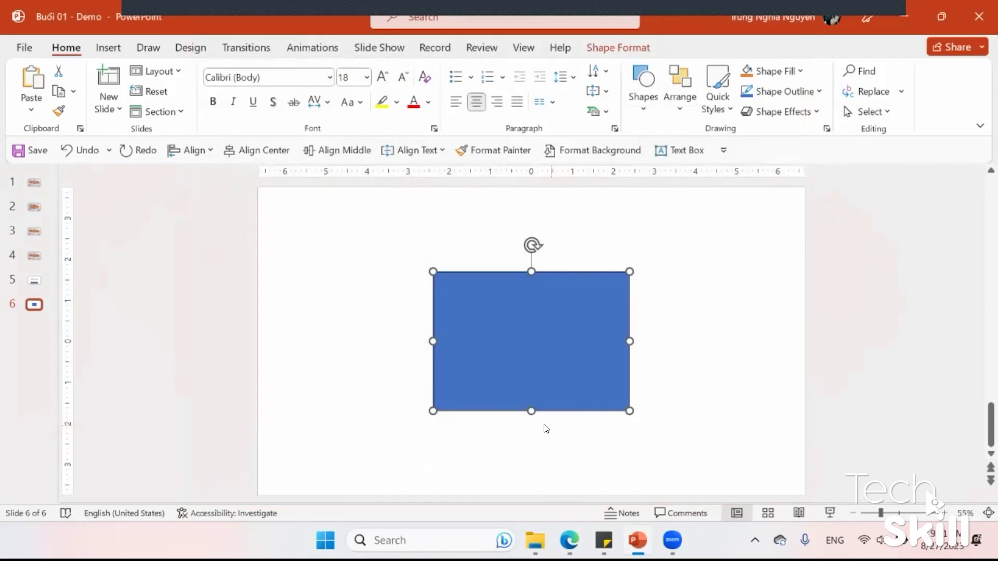
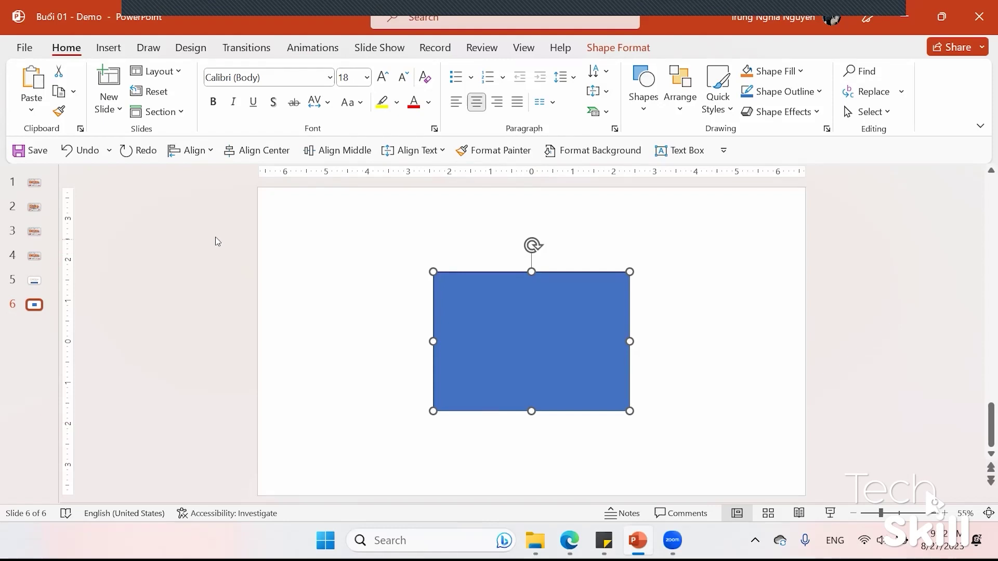
On slide 5, delete a selected element and move the bulleted benefits text box up-left
left_click(31, 280)
left_click(486, 423)
key("Delete")
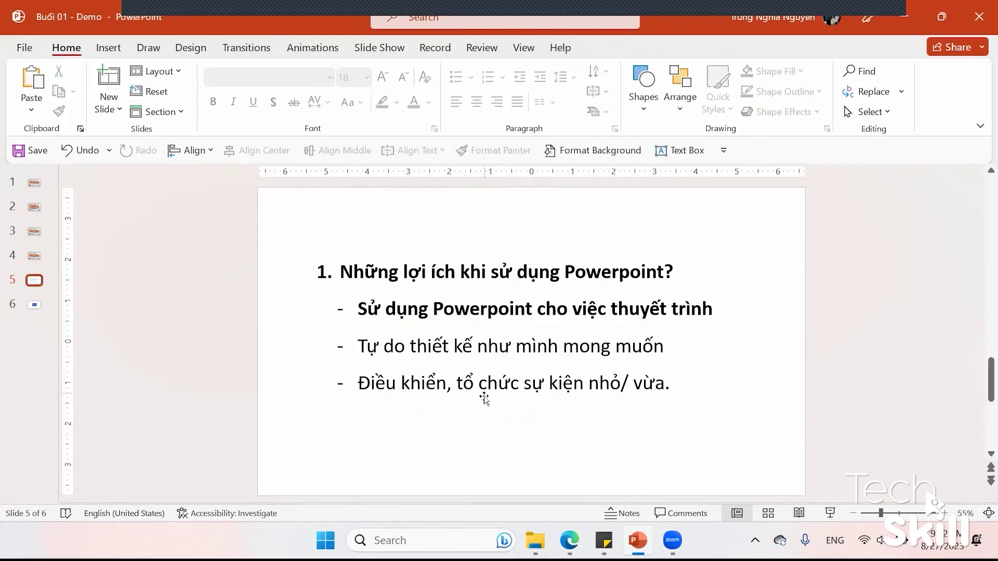
left_click(487, 391)
left_click_drag(484, 398, 456, 358)
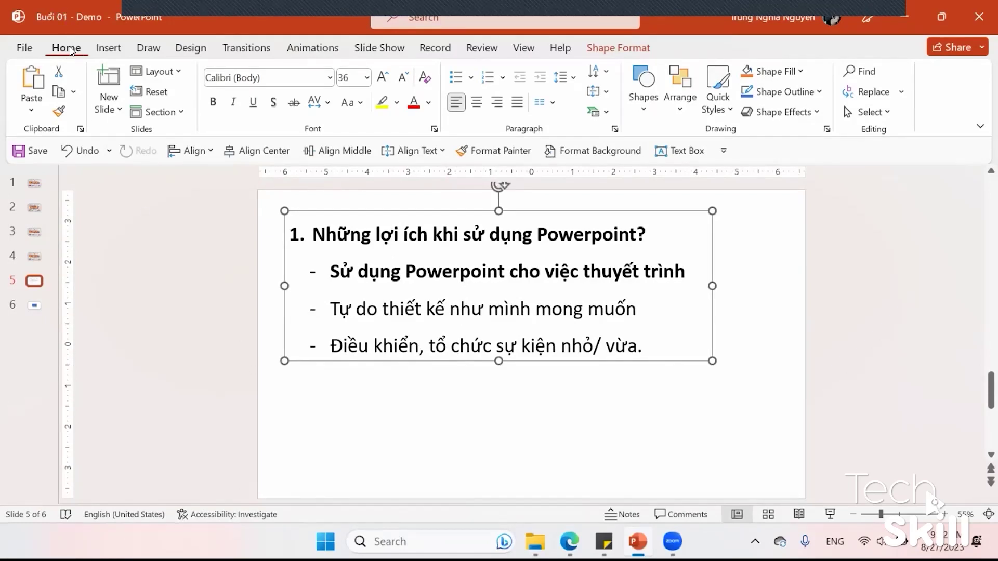
Browse the Insert, Design, Transitions, Animations and Shape Format tabs before returning to Home
left_click(100, 47)
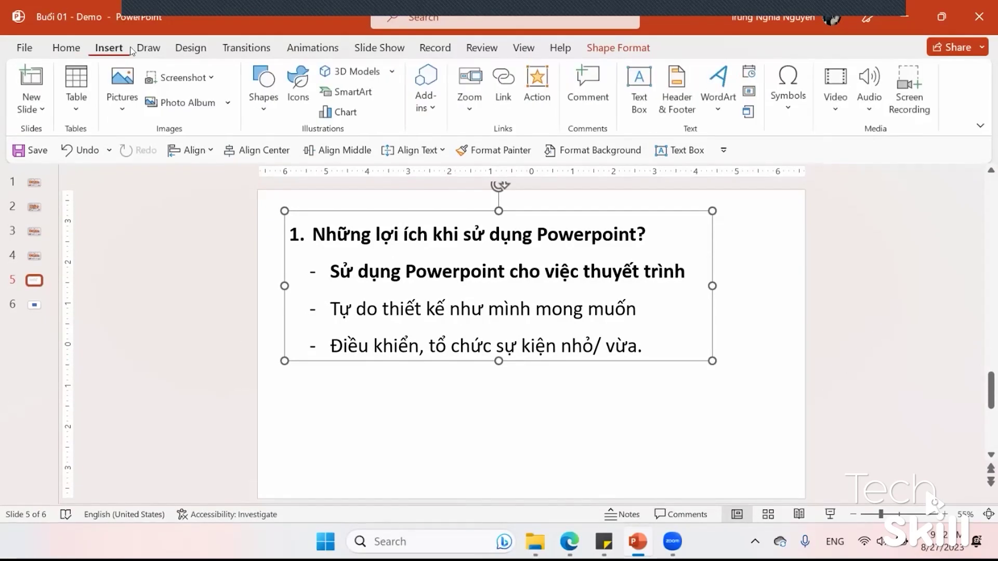
left_click(197, 48)
left_click(247, 46)
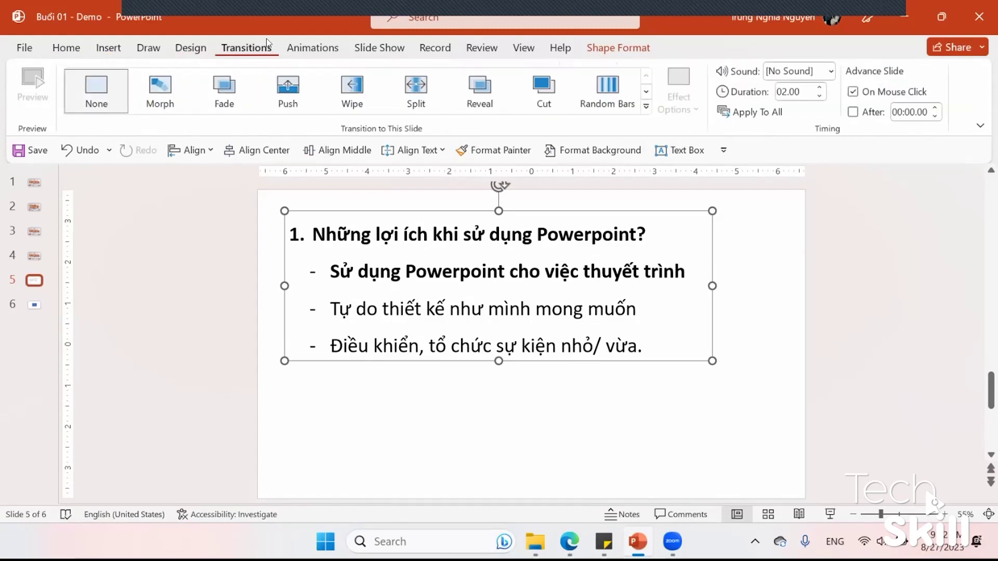
left_click(311, 47)
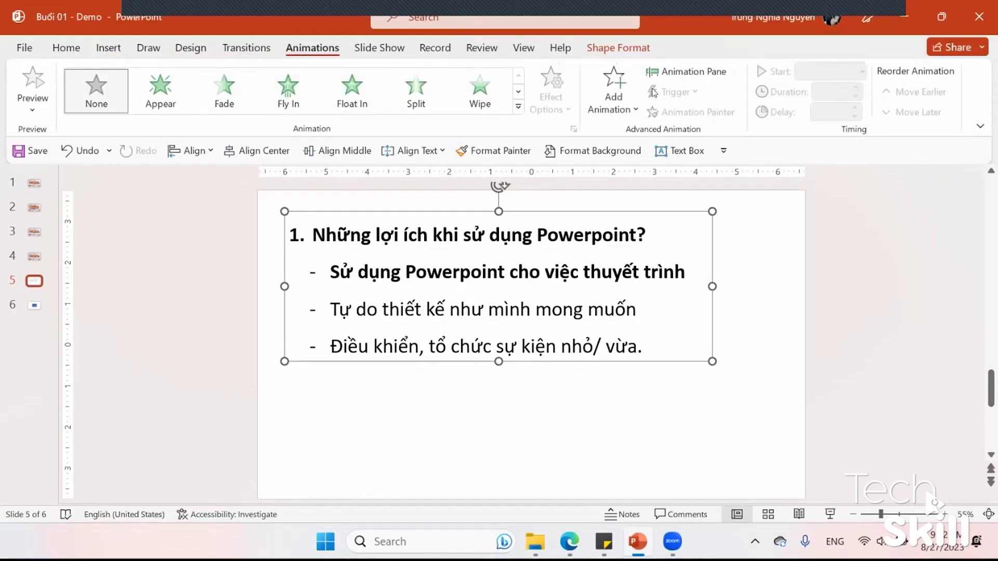
left_click(618, 48)
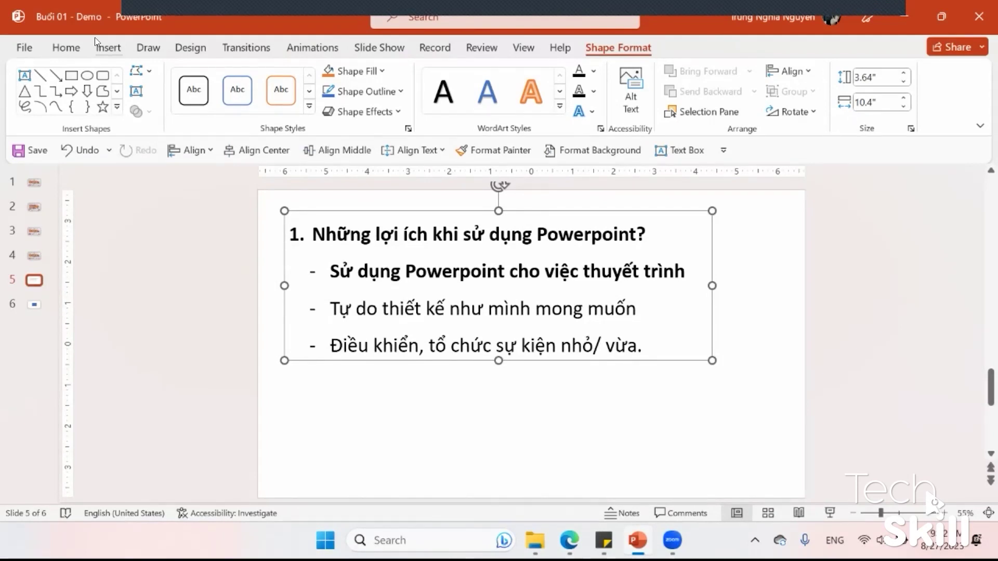
left_click(66, 47)
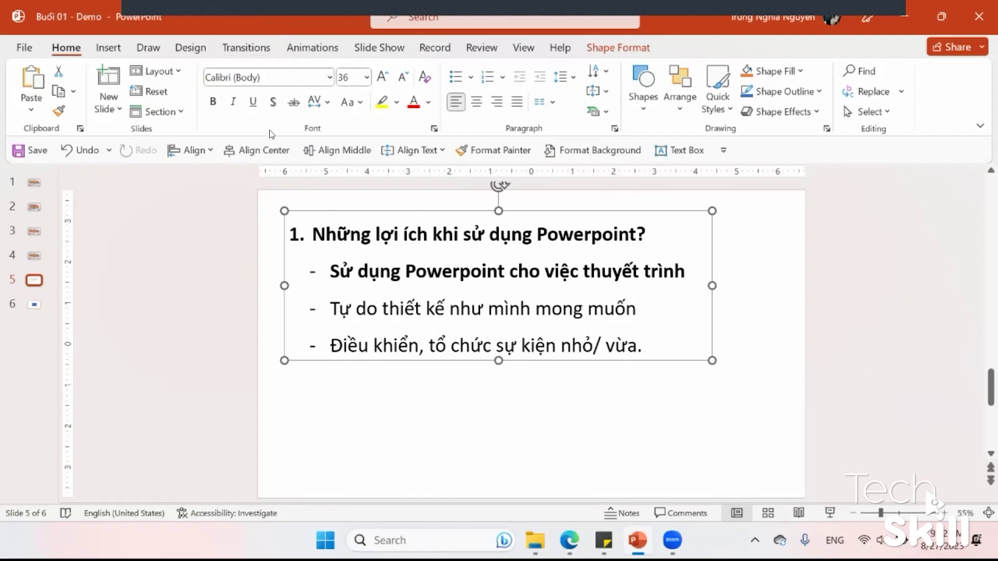
Select all the list text and try an orange shape fill, then undo it
left_click_drag(314, 233, 644, 351)
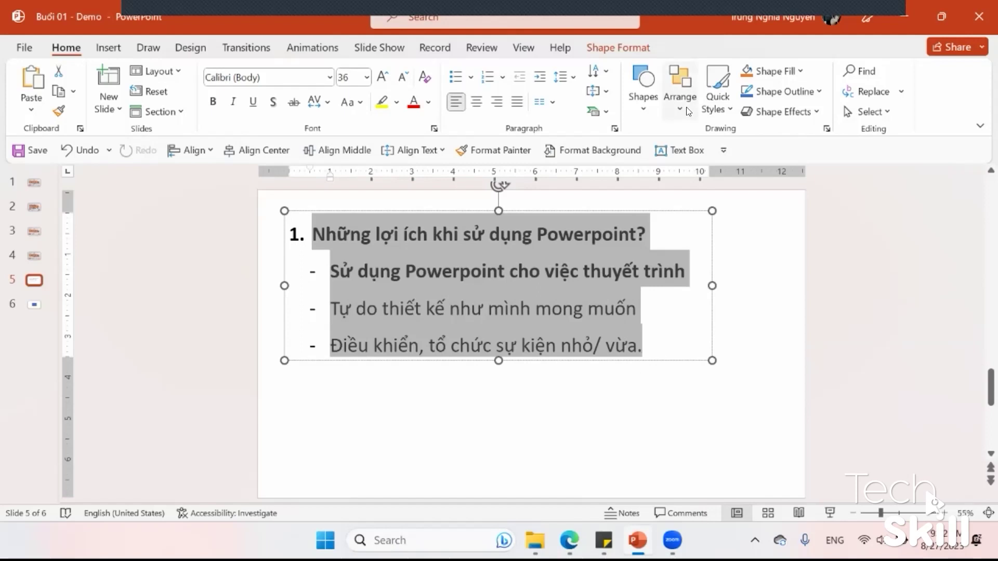
left_click(618, 48)
left_click(328, 73)
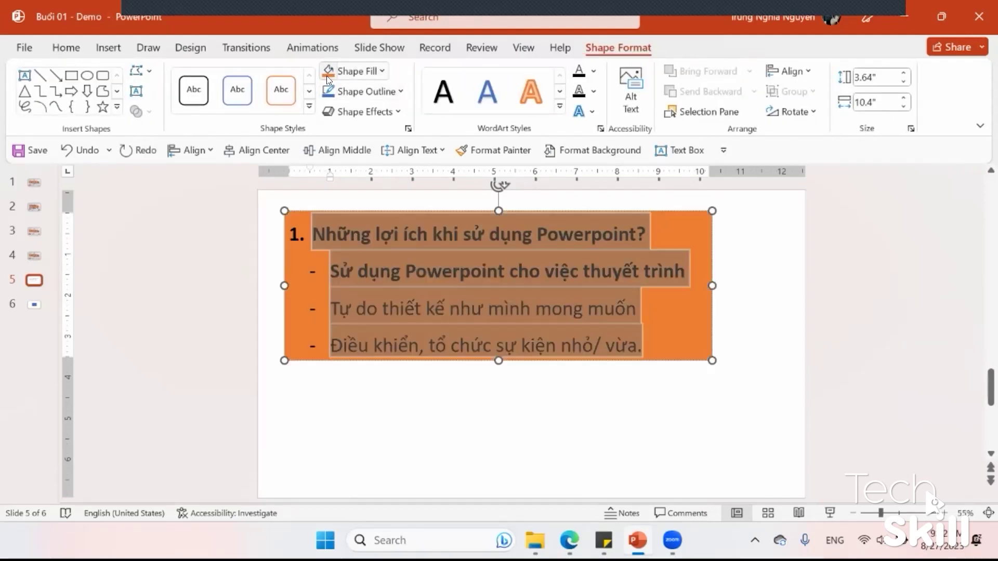
key("ctrl+z")
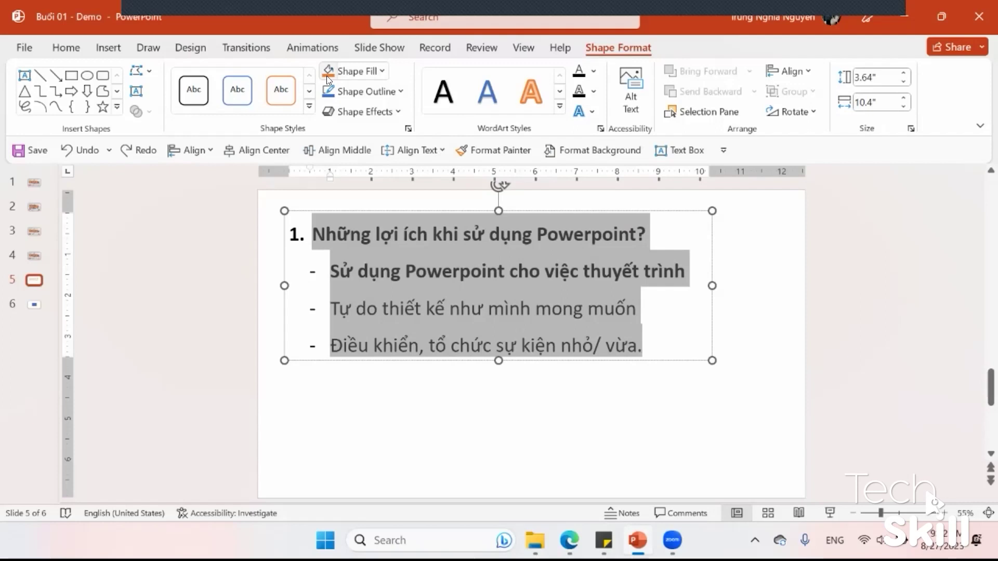
Try 44 pt and smaller font sizes, settling the list text back at 36 pt
left_click(71, 47)
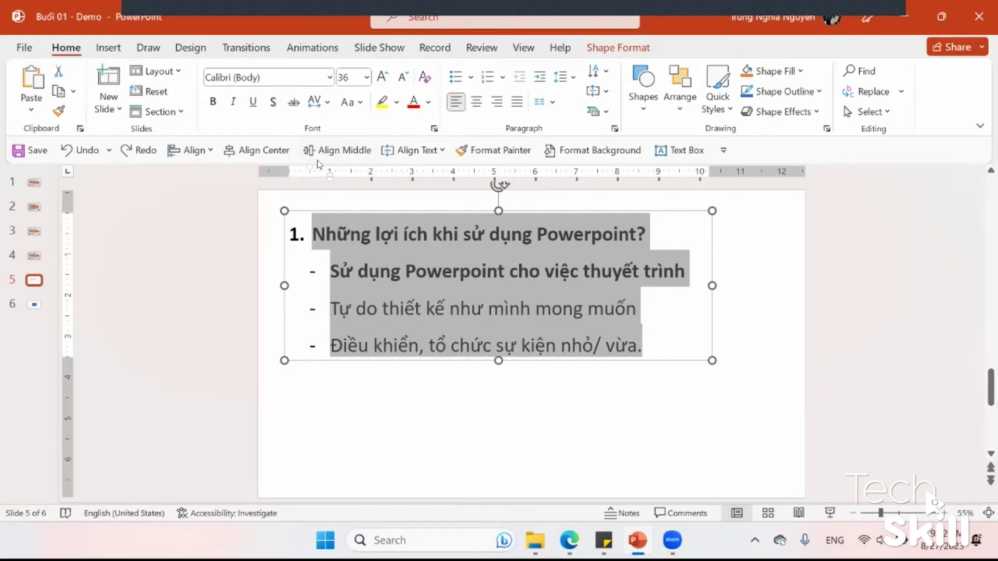
left_click(277, 79)
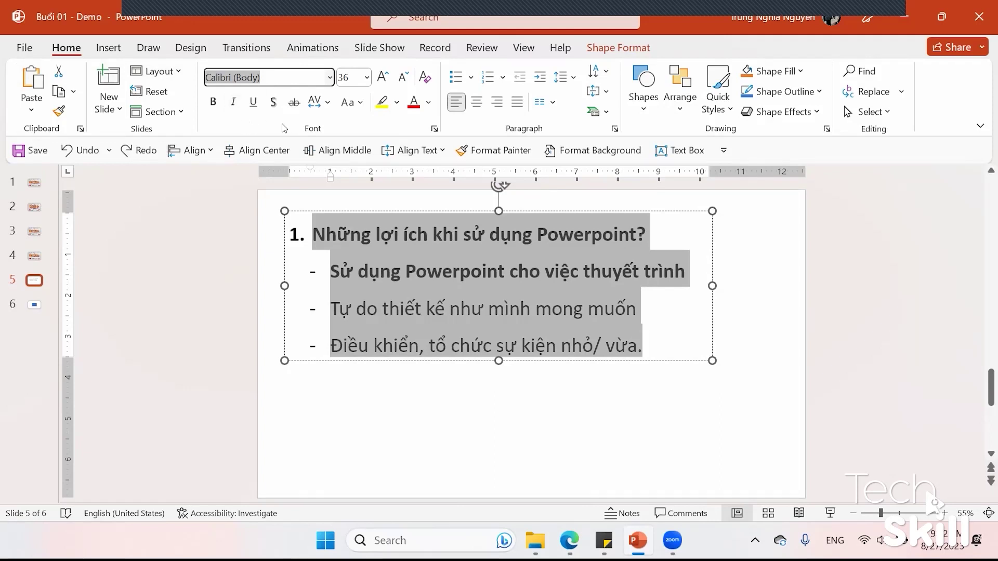
left_click(382, 77)
left_click(383, 77)
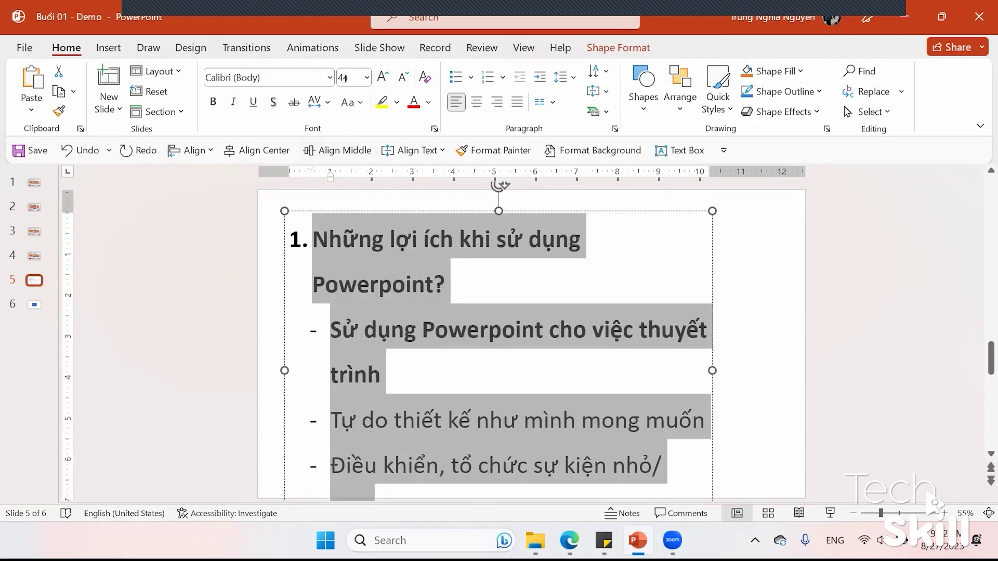
left_click(403, 77)
left_click(403, 77)
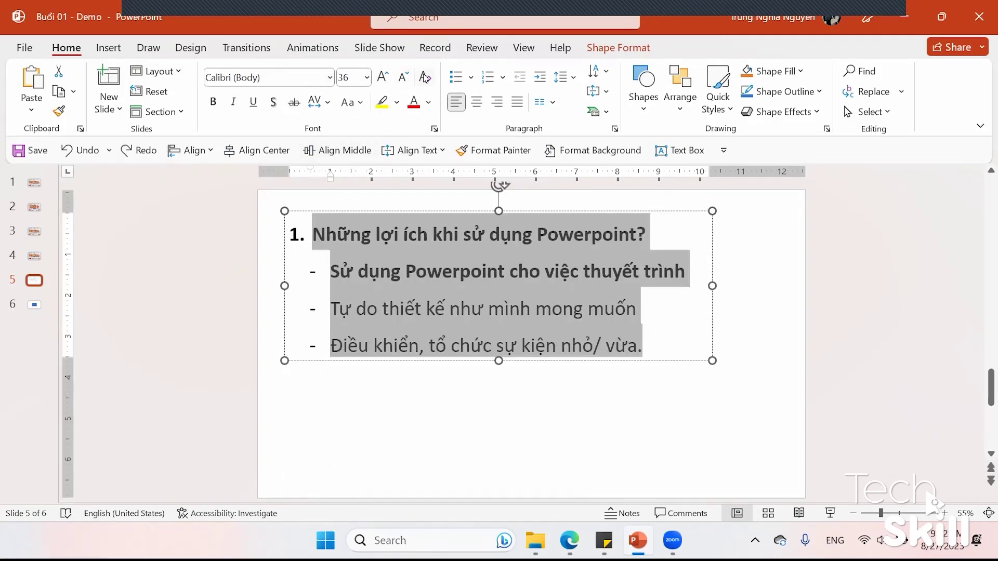
left_click(424, 77)
key("ctrl+z")
Turn bold off for the list text, trying and then removing italic
left_click(213, 103)
left_click(214, 103)
left_click(213, 102)
left_click(233, 103)
key("ctrl+i")
Try underline, shadow and strikethrough on the text, removing each, then clear the selection
left_click(254, 103)
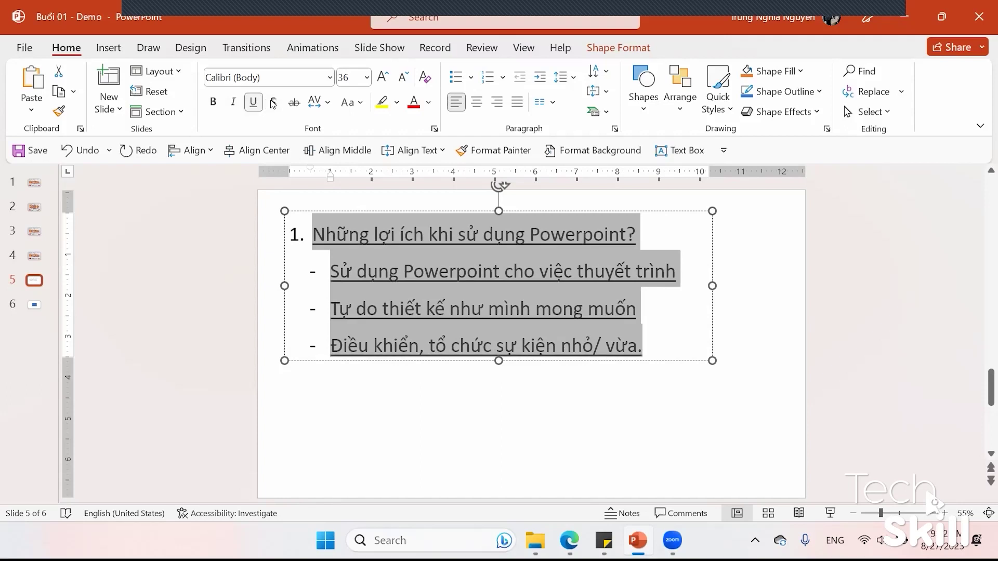
left_click(273, 103)
left_click(273, 103)
left_click(294, 102)
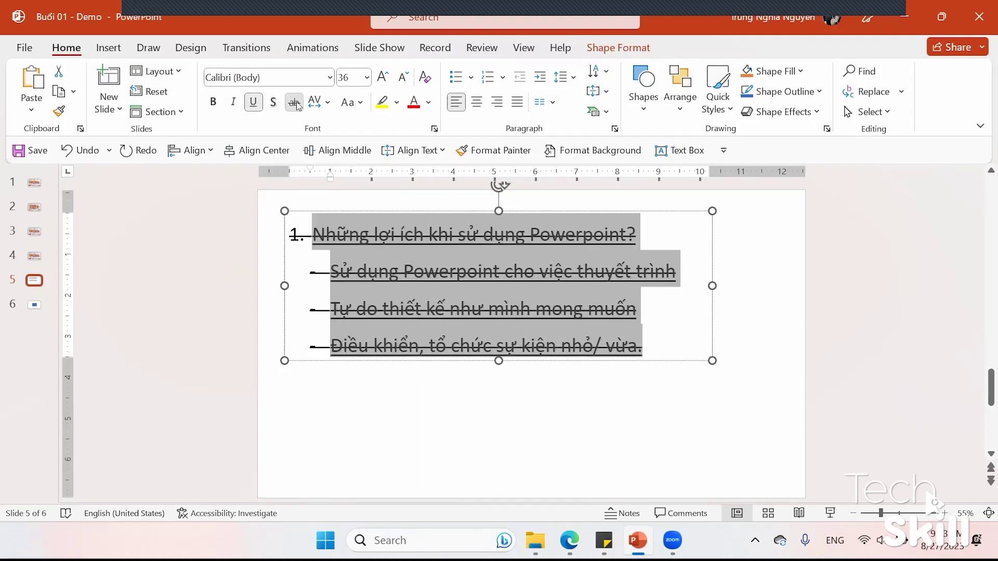
left_click(294, 103)
left_click(253, 103)
left_click(312, 102)
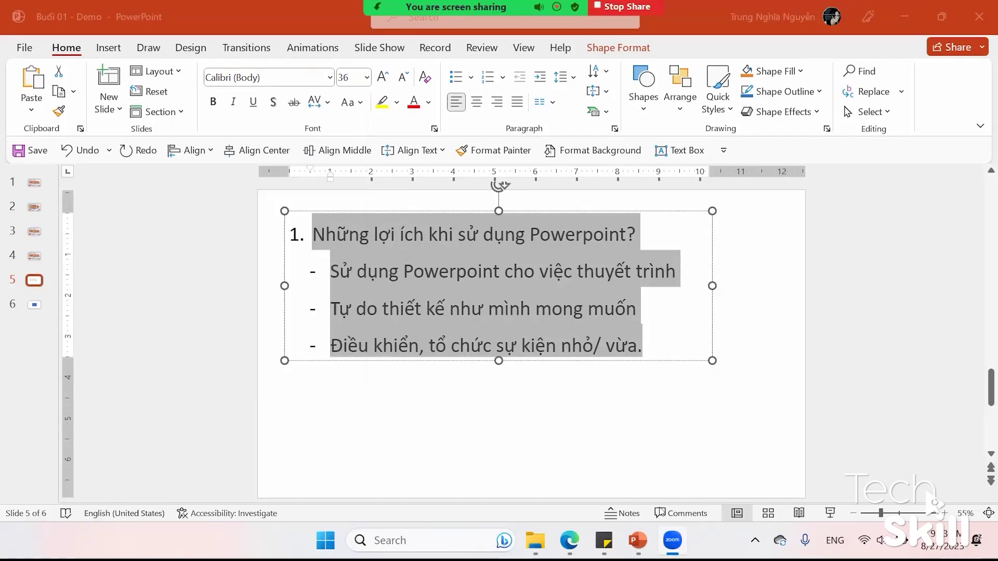
left_click(671, 542)
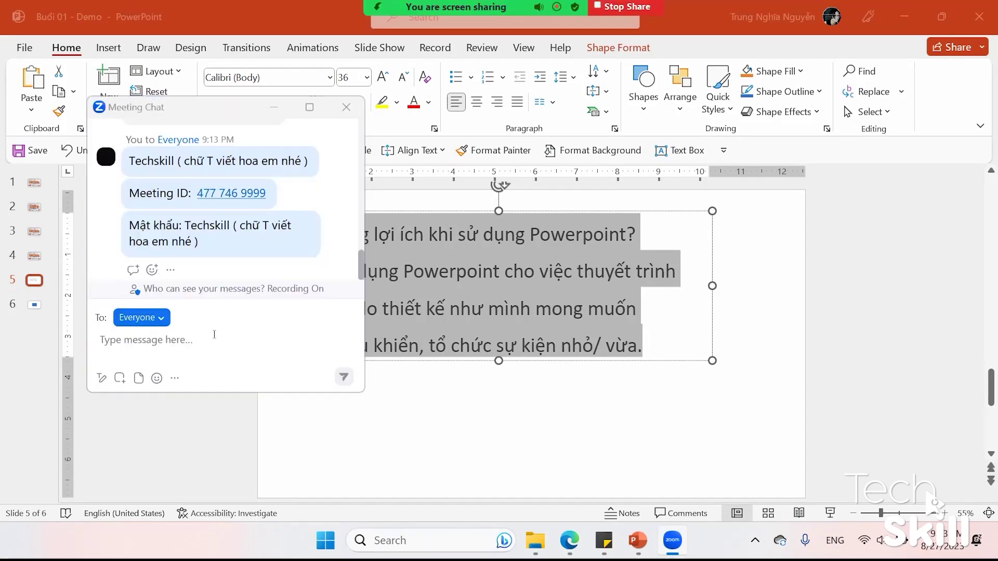
left_click(400, 322)
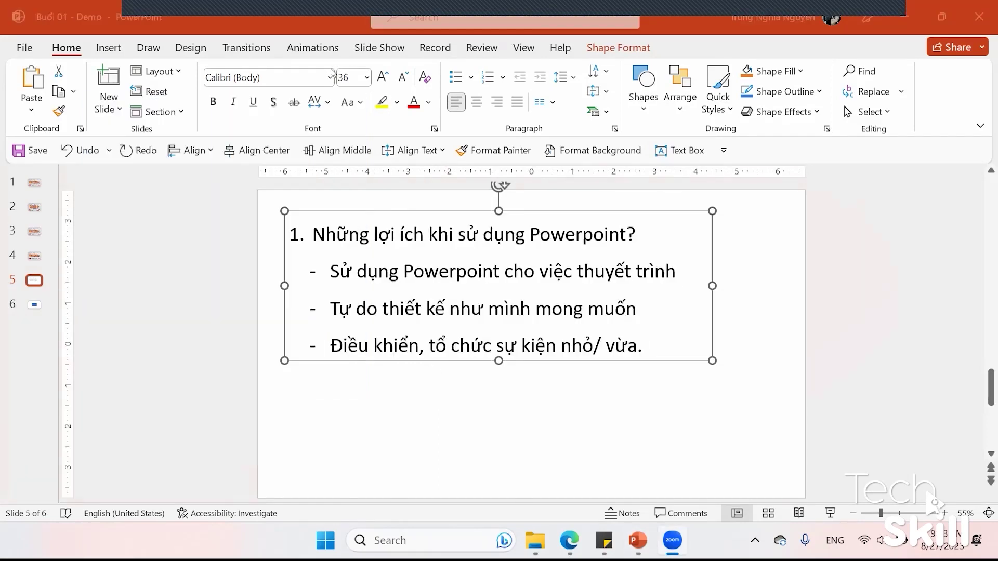
Move the text box down and right and apply the Montserrat font
left_click_drag(396, 213, 429, 268)
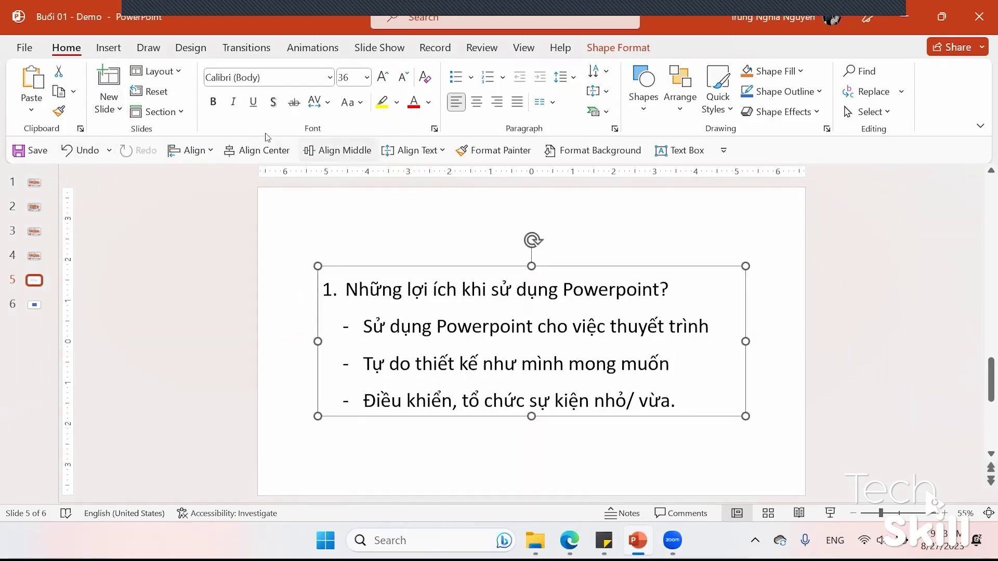
left_click(265, 73)
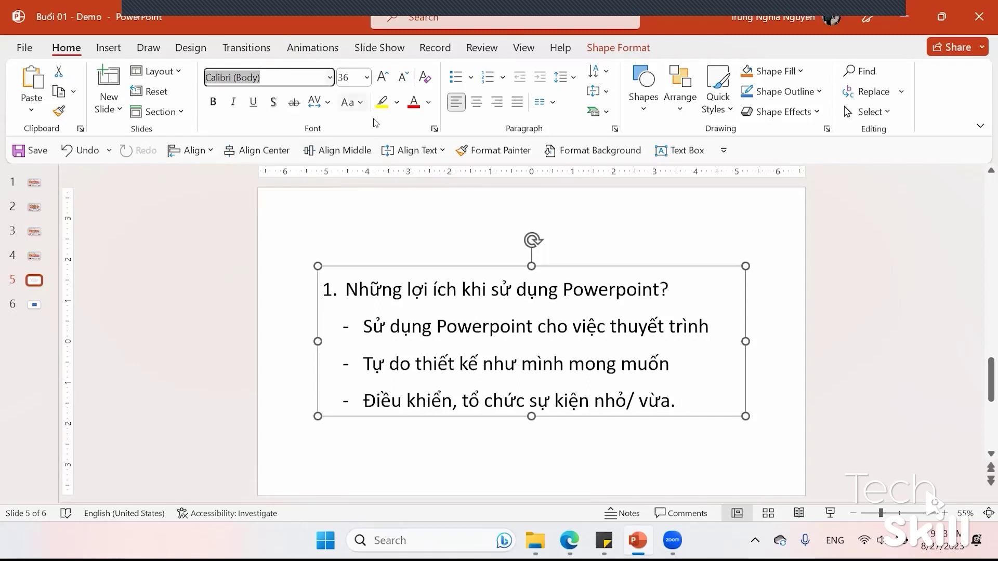
type("c")
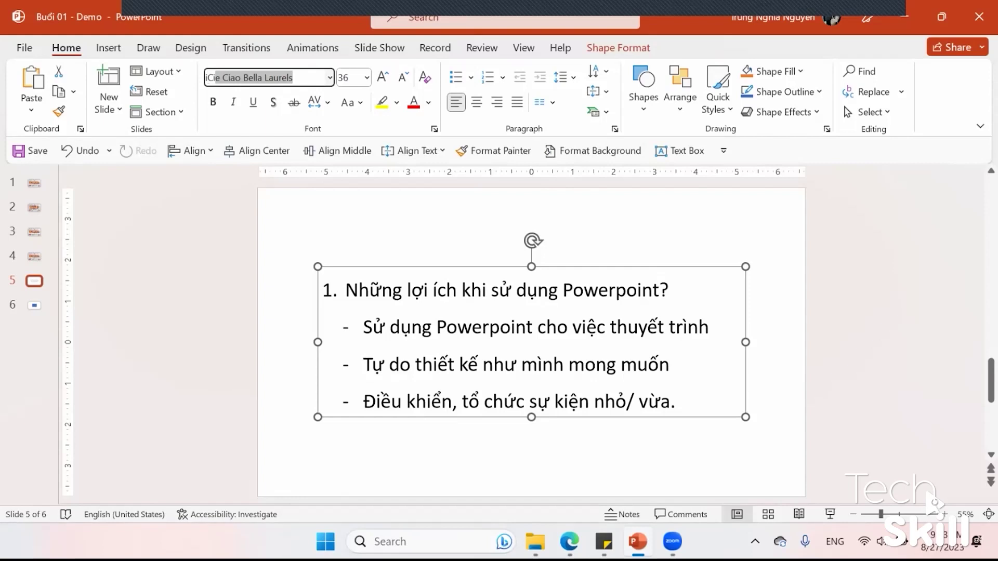
key("ctrl+z")
left_click(297, 78)
type("montserrat")
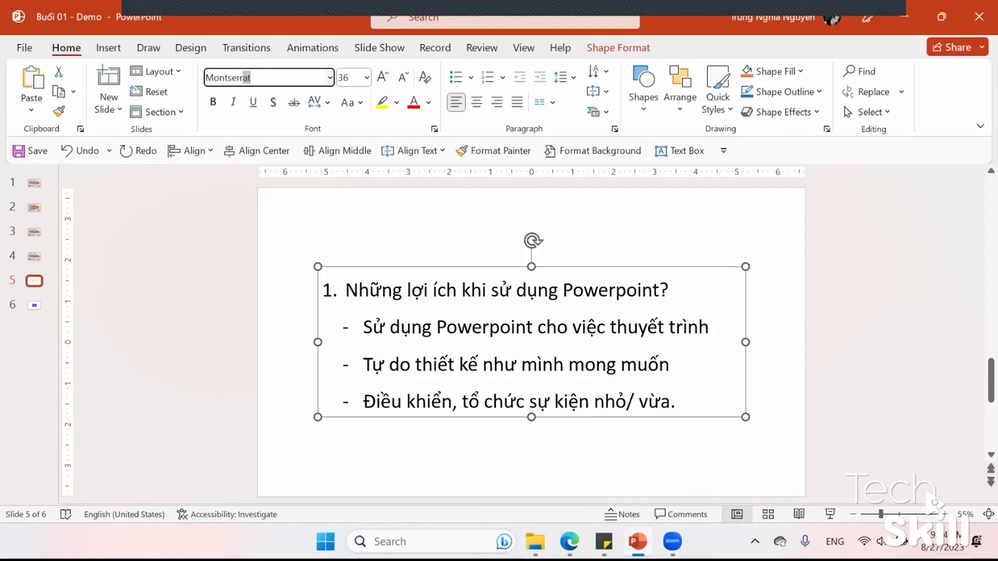
key("Return")
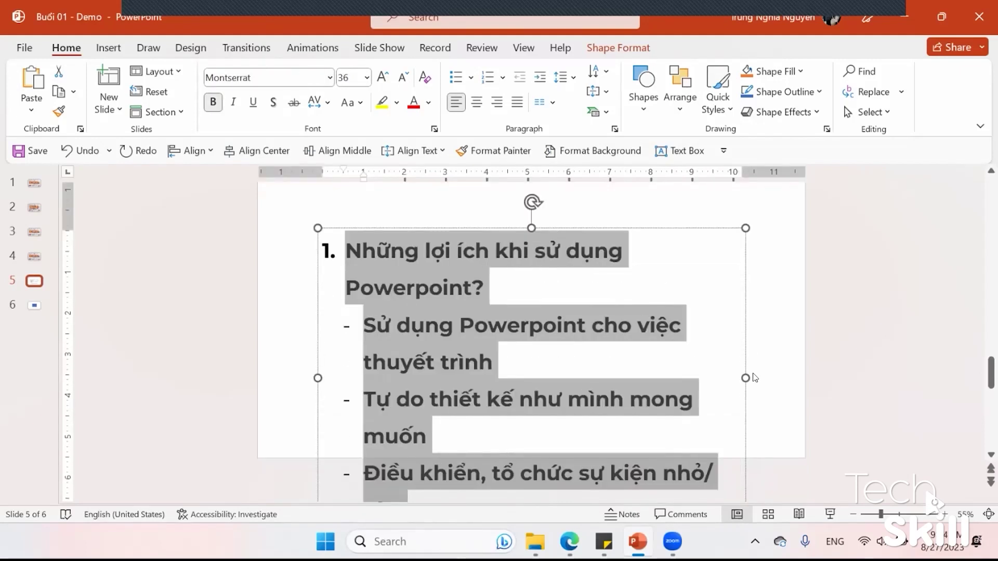
Undo the changes and switch the text to the iCiel Alina script font
key("ctrl+b")
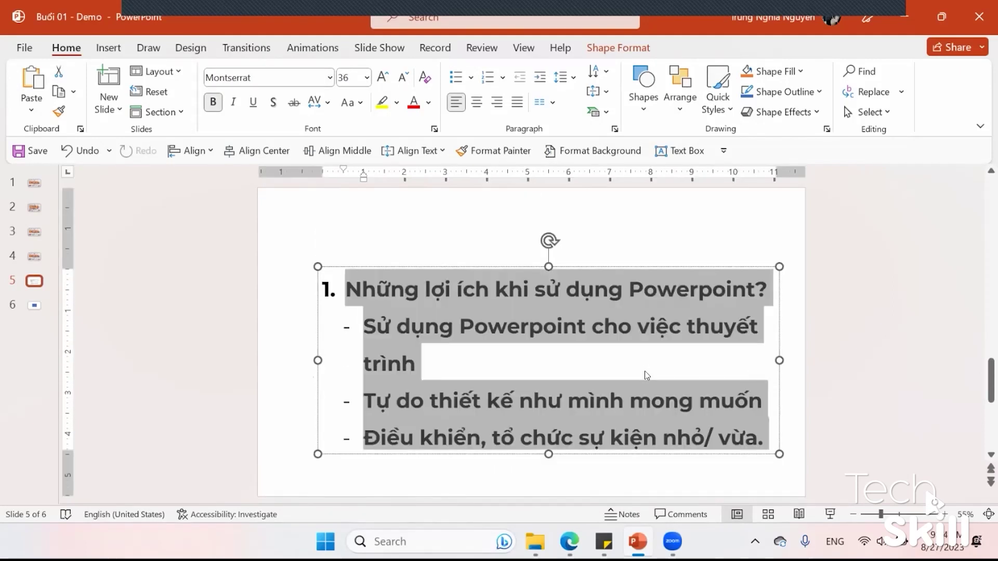
key("ctrl+z")
key("ctrl+z")
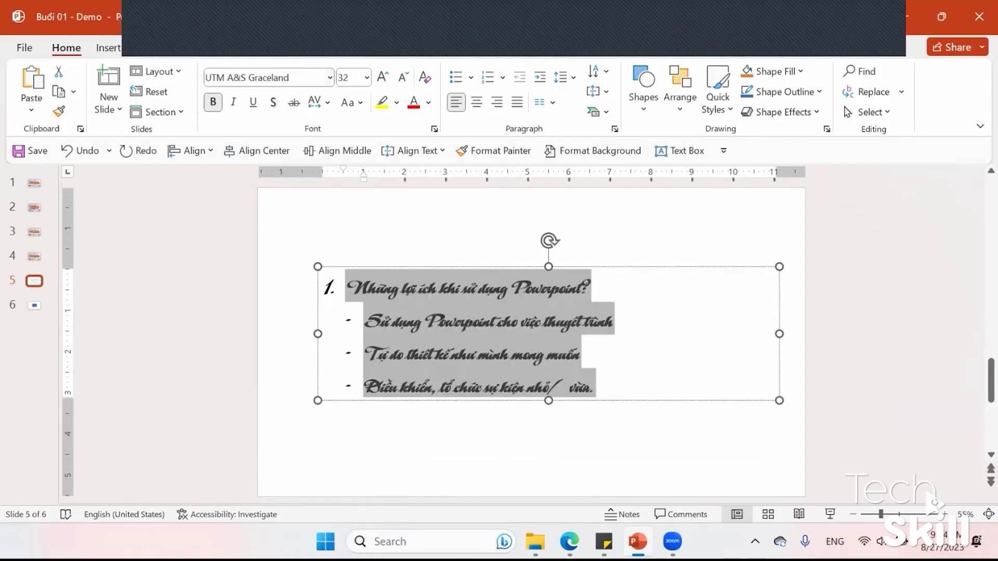
key("ctrl+z")
key("ctrl+z")
key("ctrl+z")
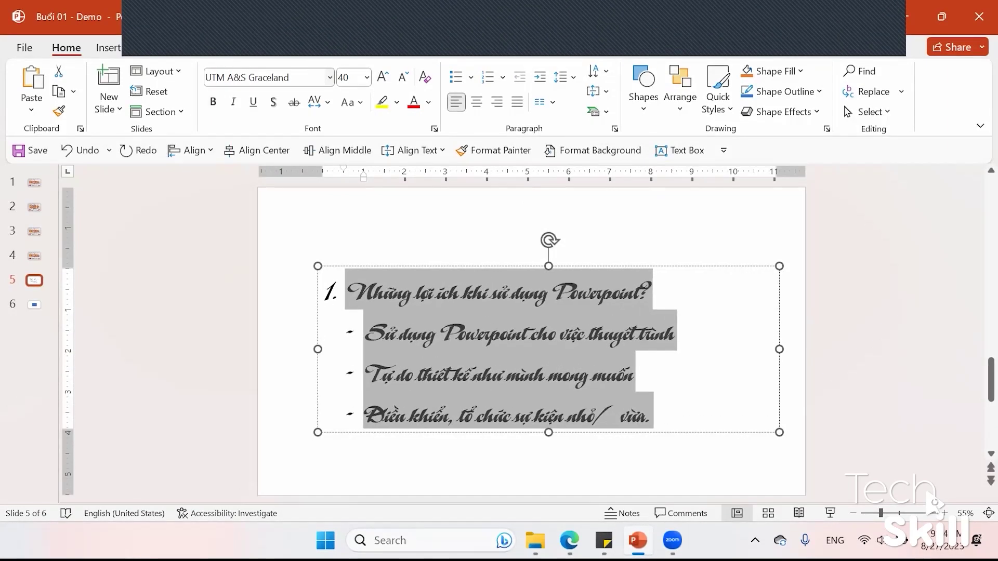
left_click(270, 79)
type("iCiel Alina")
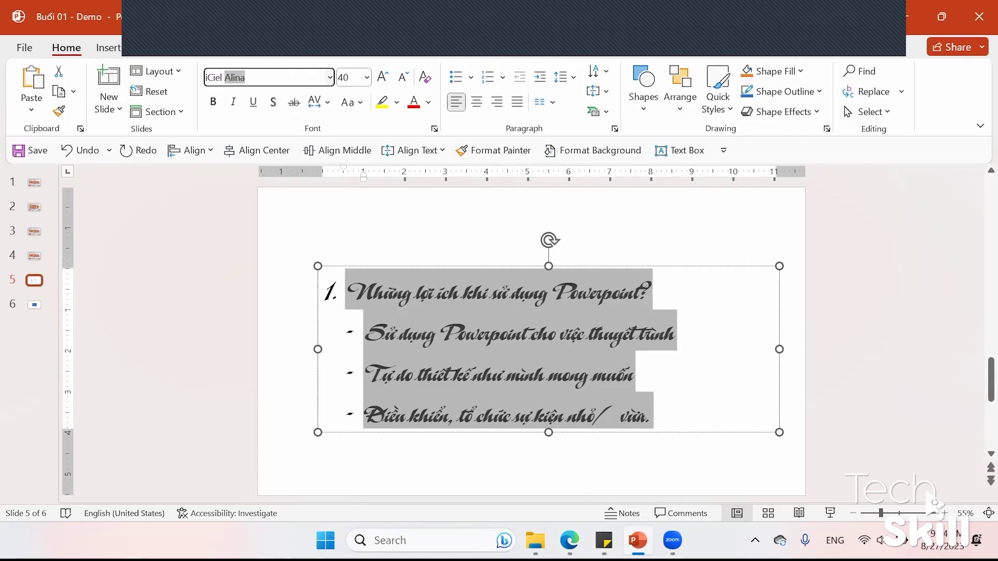
key("Return")
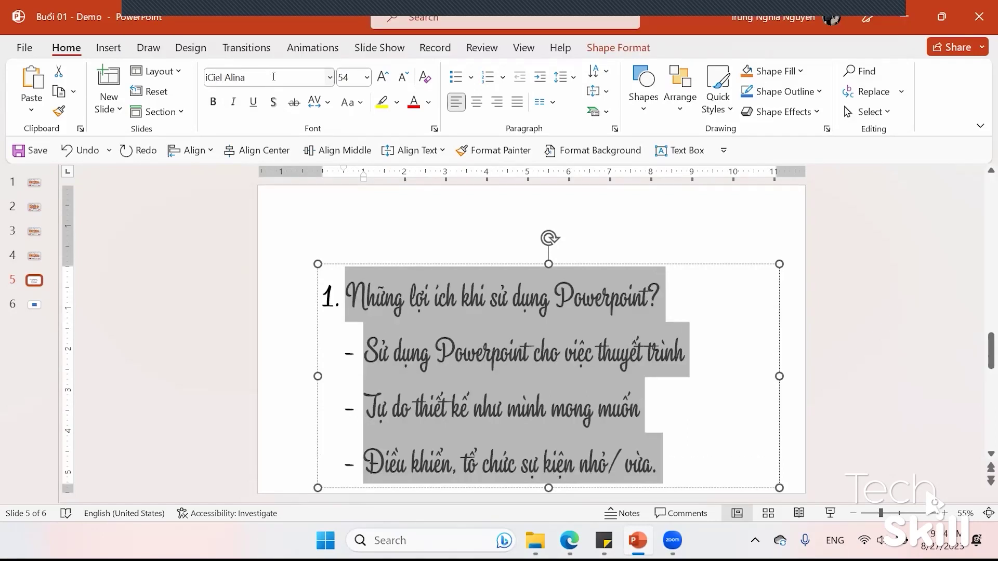
Enlarge the text to 54 pt, narrow the text box and centre it on the slide
left_click(257, 150)
left_click(337, 150)
left_click_drag(761, 340, 685, 339)
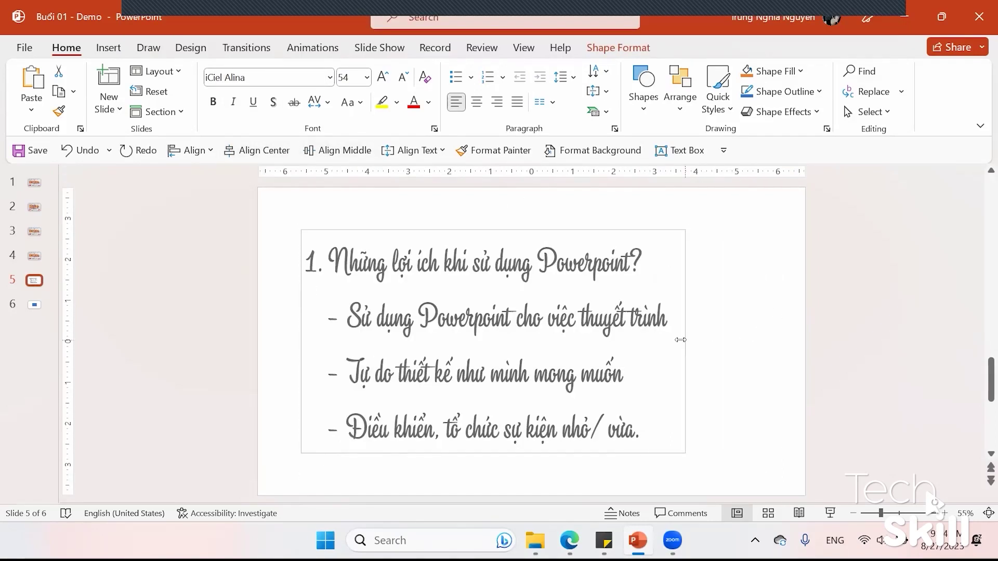
left_click(286, 152)
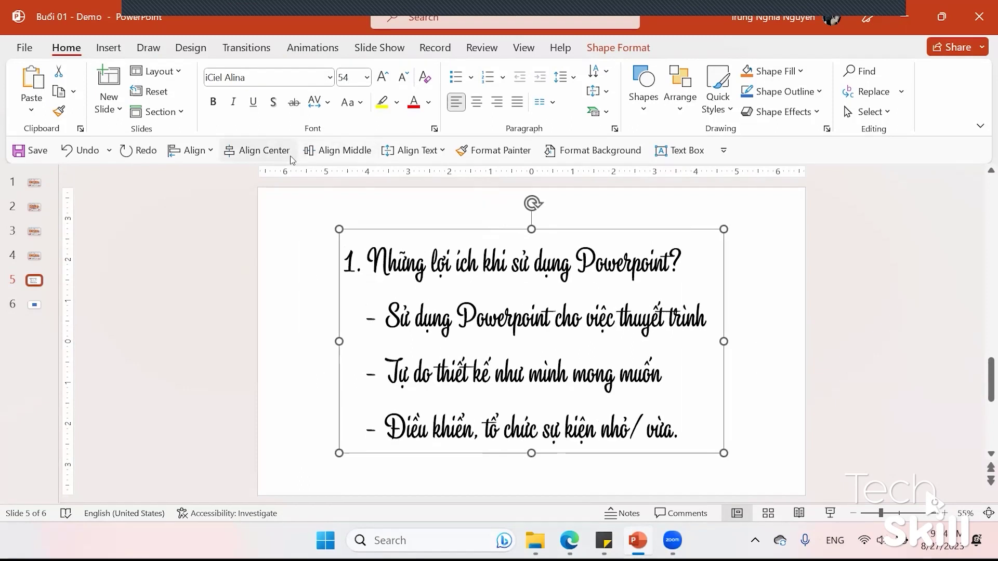
left_click(253, 78)
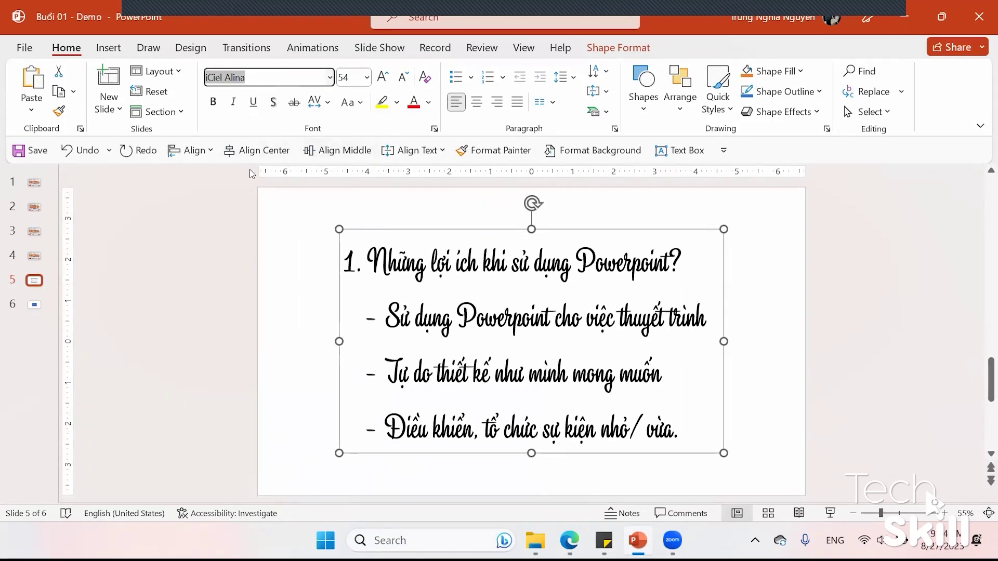
Select all the box text, apply Montserrat, and reduce it to 28 pt
left_click(391, 249)
key("ctrl+a")
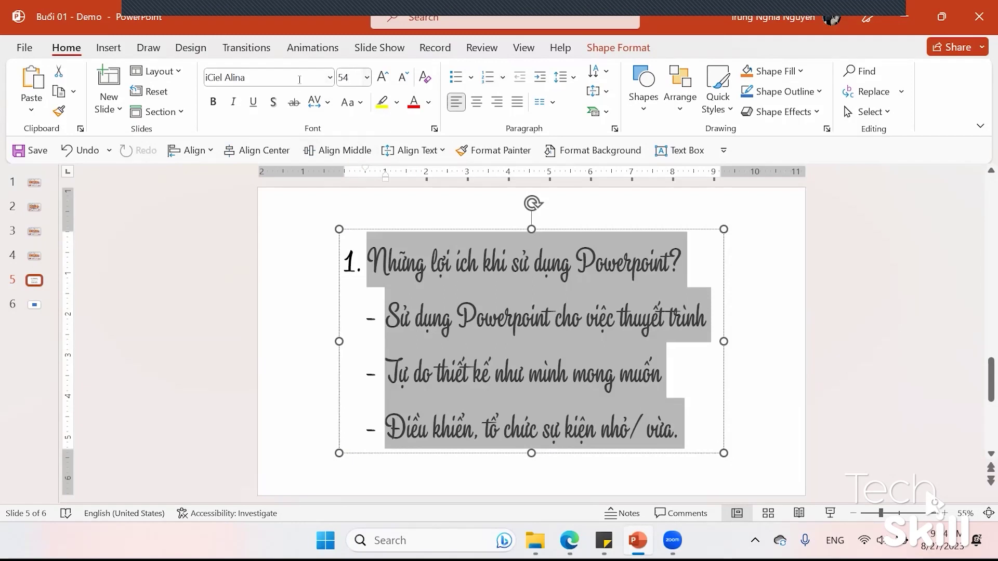
left_click(300, 80)
type("Montserrat")
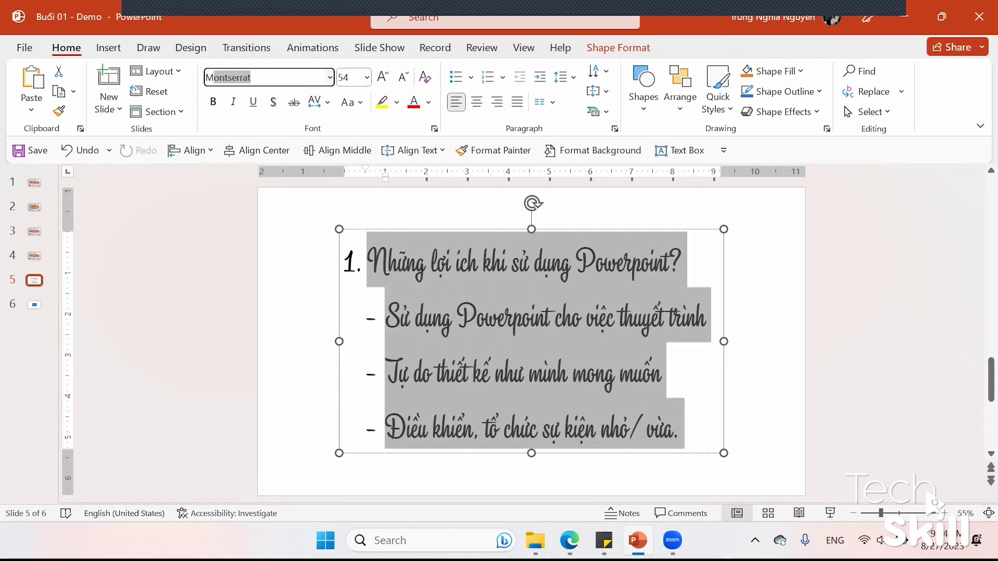
key("Return")
key("ctrl+shift+comma")
key("ctrl+shift+comma")
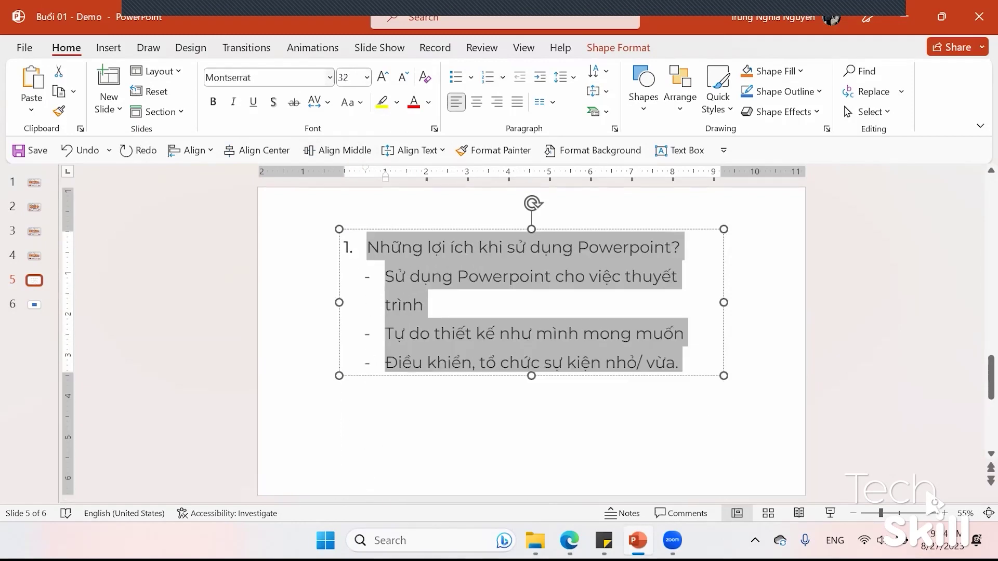
left_click(337, 150)
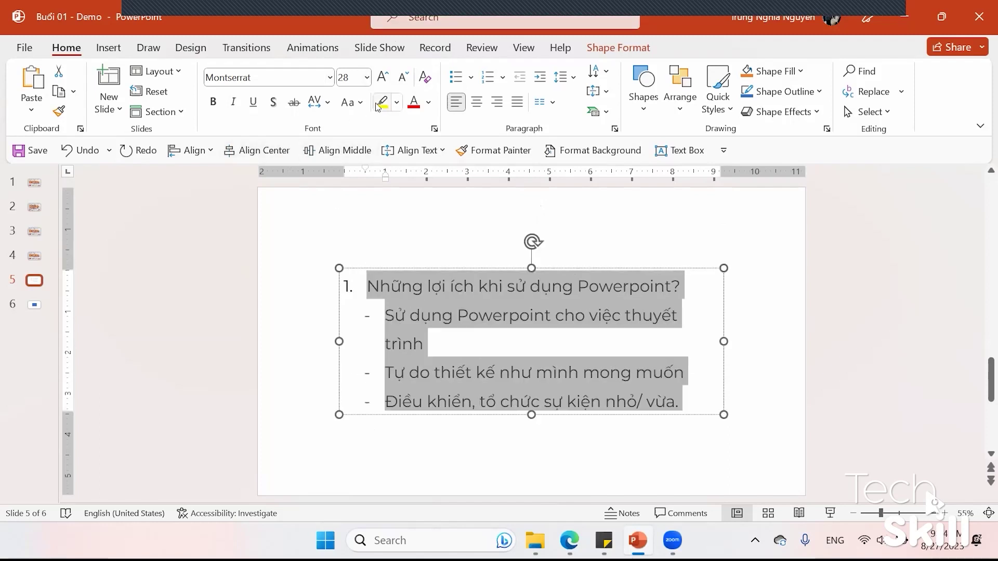
left_click(352, 80)
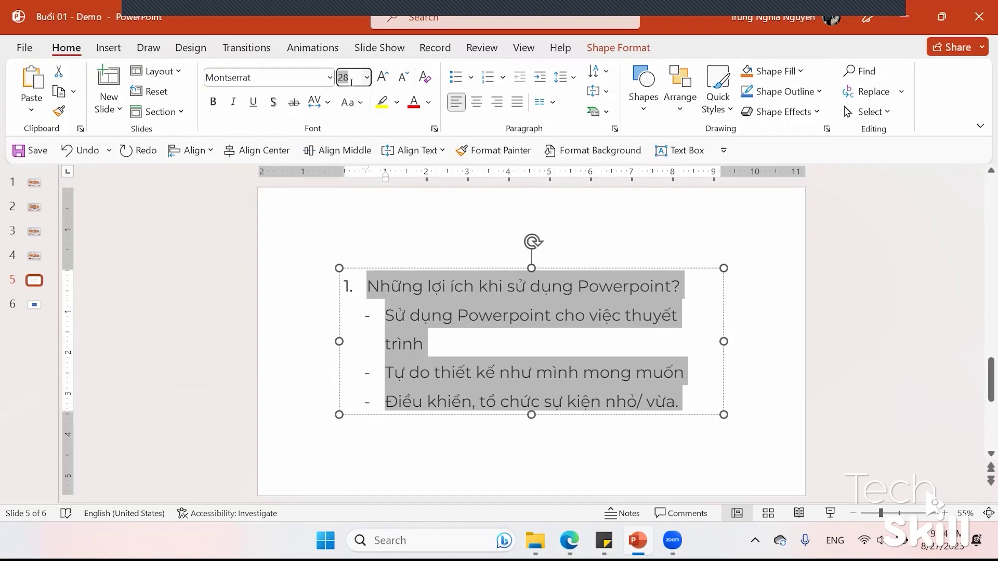
Step the text size up and down between 28 and 36 pt, ending at 36 pt
left_click(401, 78)
left_click(382, 78)
left_click(399, 78)
left_click(386, 79)
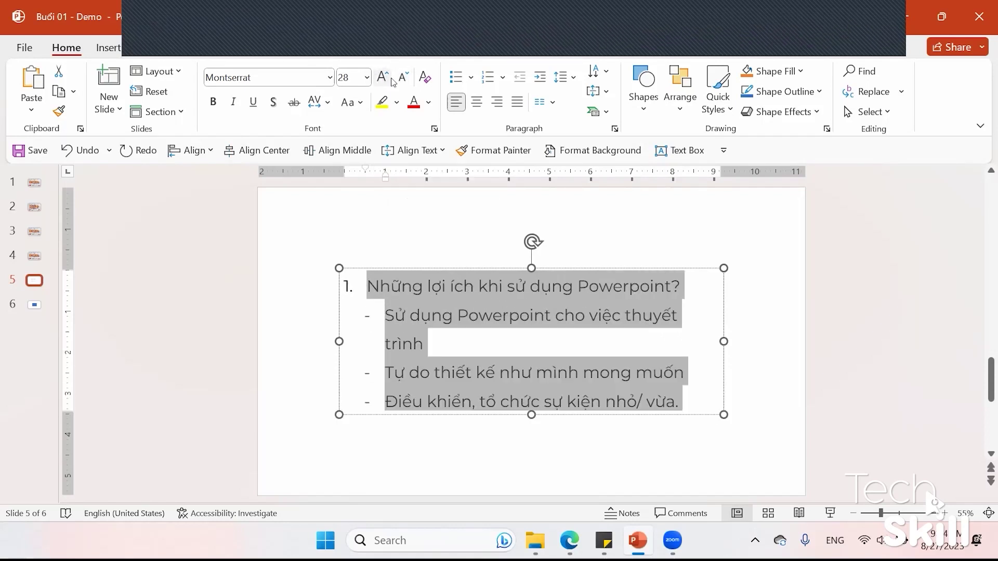
left_click(382, 78)
left_click(402, 78)
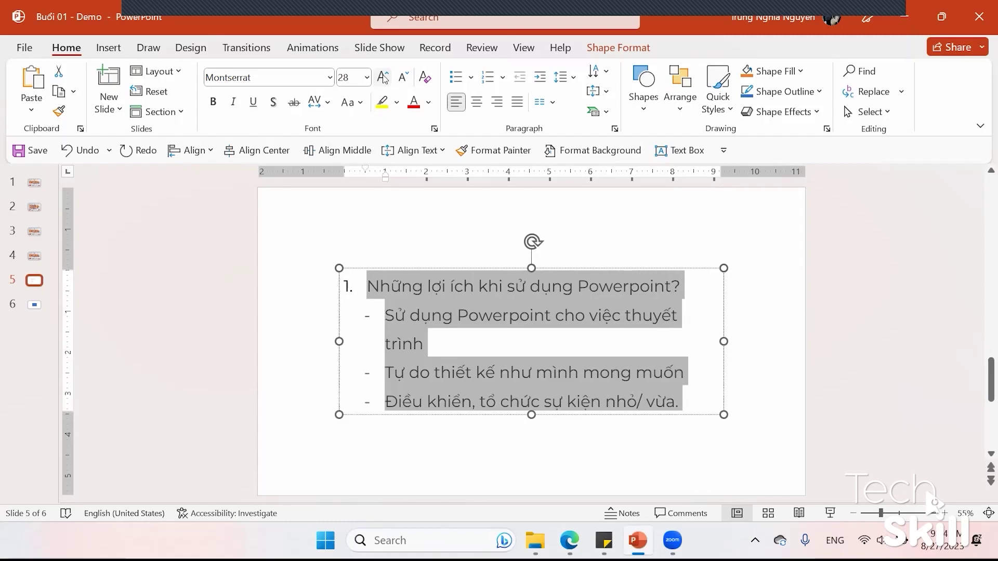
left_click(382, 78)
left_click(383, 78)
Set the whole text box to 34 pt and widen it so the lines reflow
left_click(427, 263)
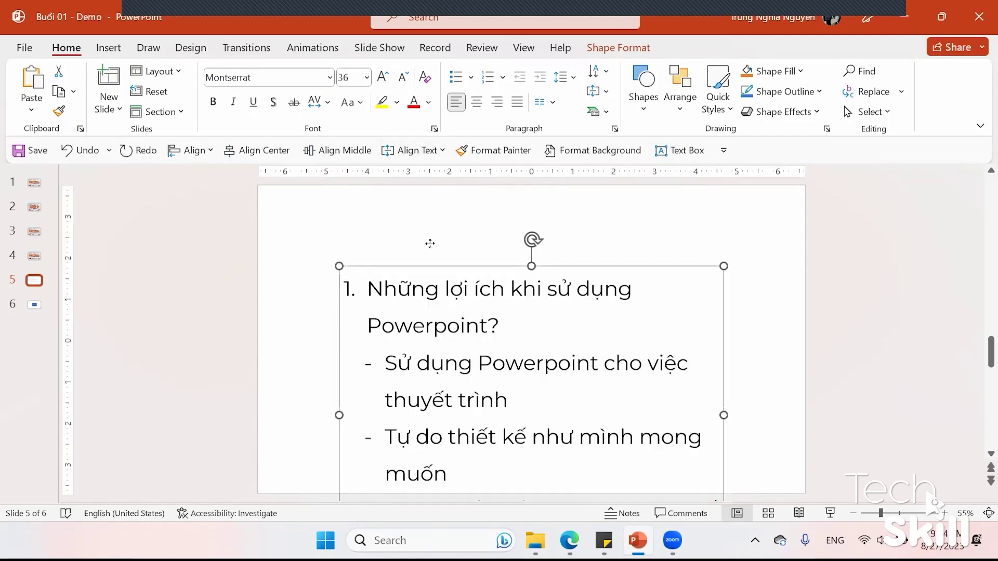
scroll(430, 245, "down", 2)
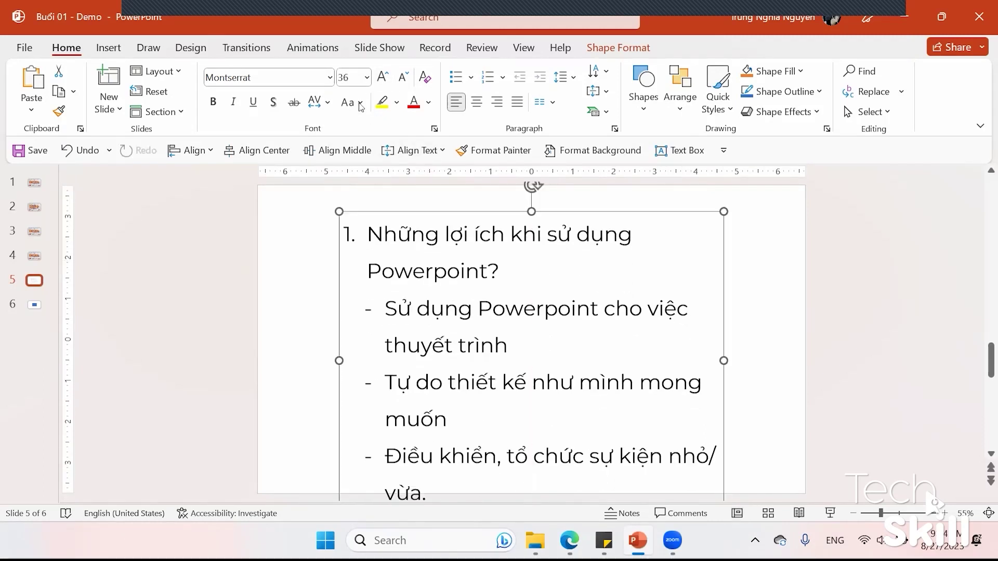
left_click(366, 78)
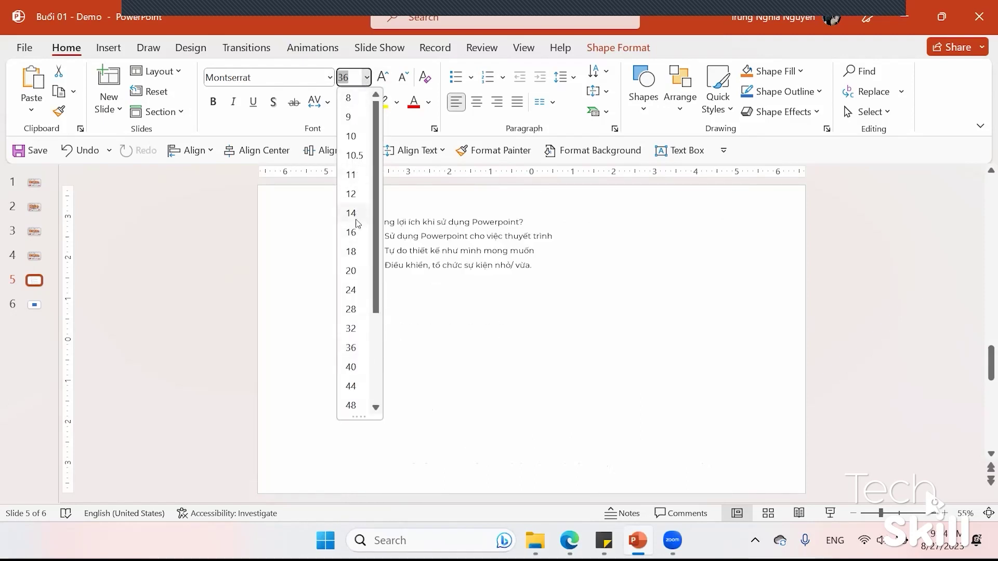
left_click(349, 80)
type("34")
key("Return")
left_click_drag(723, 350, 777, 341)
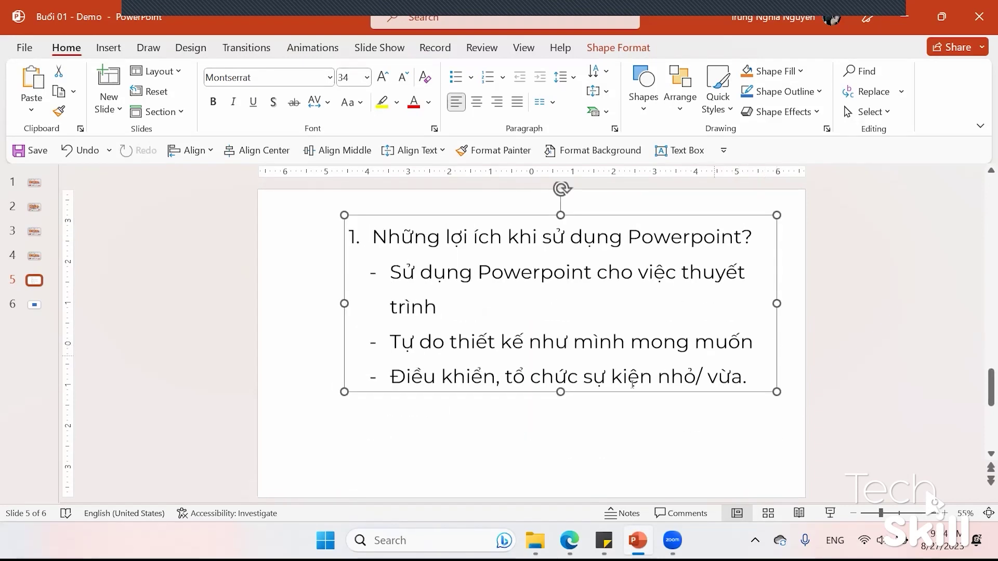
Bold the heading line and add a period after the word 'trình'
left_click(372, 236)
mouse_move(392, 216)
left_mouse_down()
mouse_move(386, 235)
mouse_move(756, 263)
left_mouse_up()
key("ctrl+b")
left_click(383, 290)
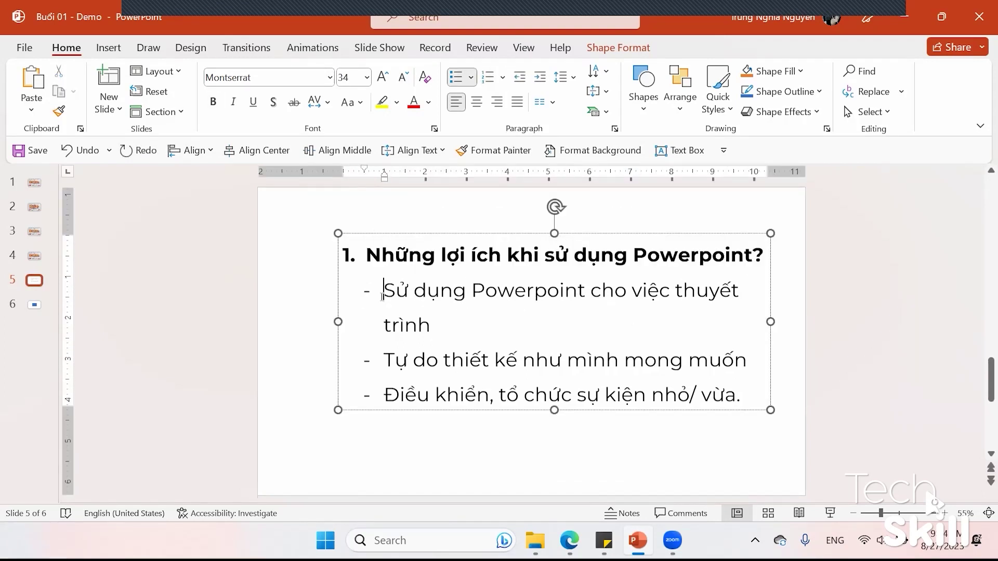
left_click(428, 312)
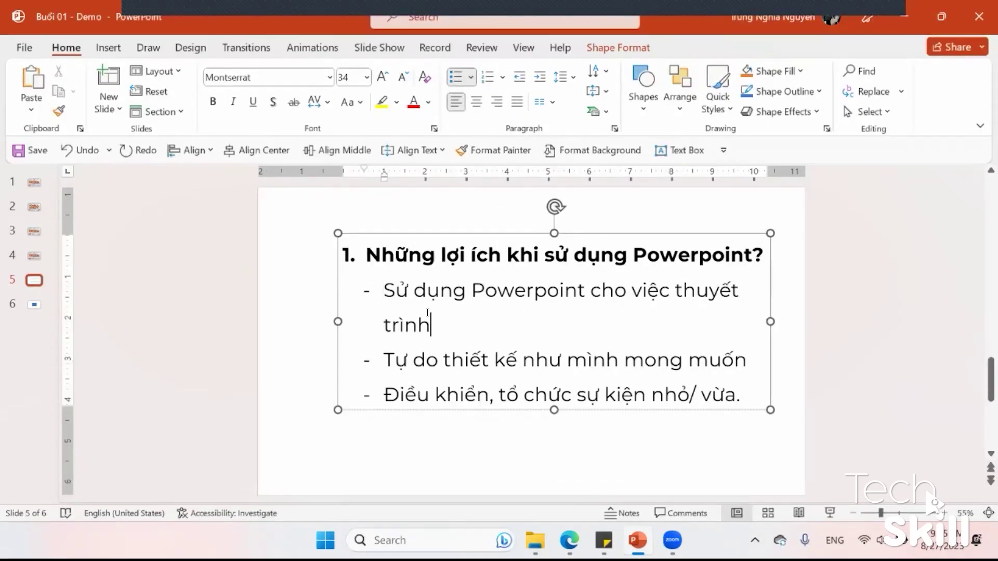
type(".")
Set the three dashed points to 28 pt and move the list lower on the slide
left_click_drag(388, 291, 746, 396)
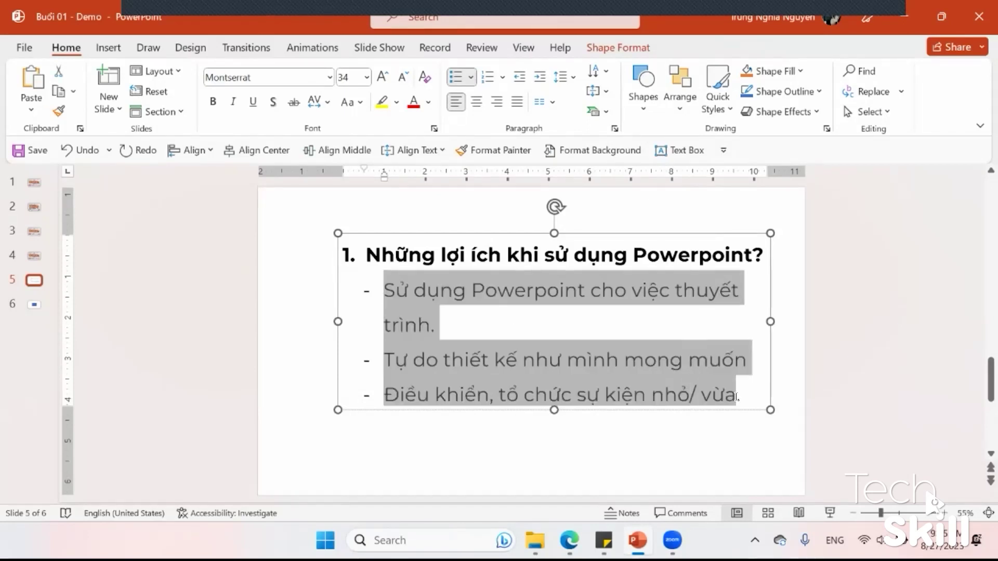
left_click(359, 72)
type("27")
key("Return")
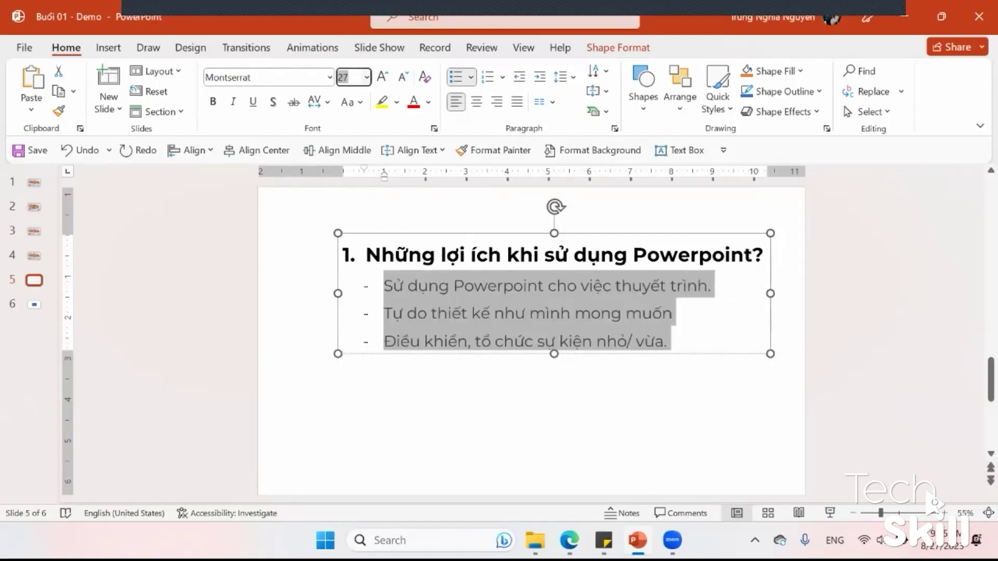
type("28")
key("Return")
mouse_move(436, 354)
left_mouse_down()
mouse_move(451, 480)
mouse_move(411, 485)
left_mouse_up()
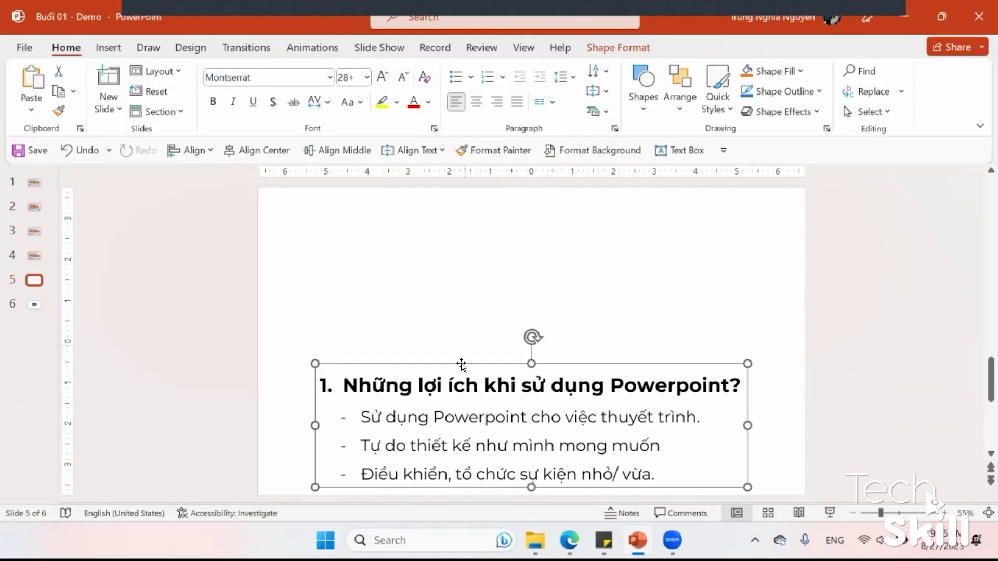
Try italic and underline on the heading, removing both, then select 'lợi ích'
left_click_drag(344, 386, 745, 396)
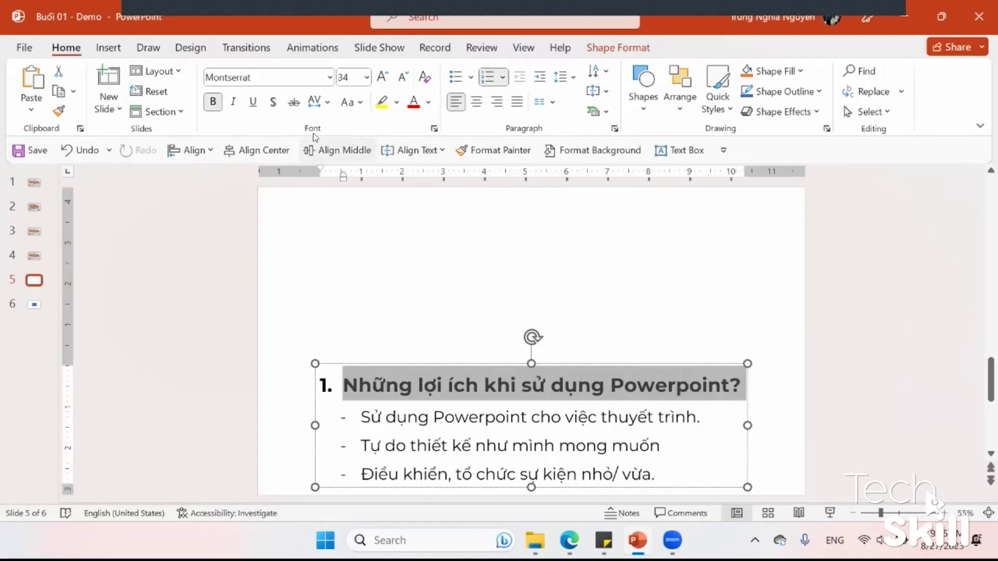
left_click(234, 102)
left_click(234, 103)
left_click(251, 103)
left_click(252, 103)
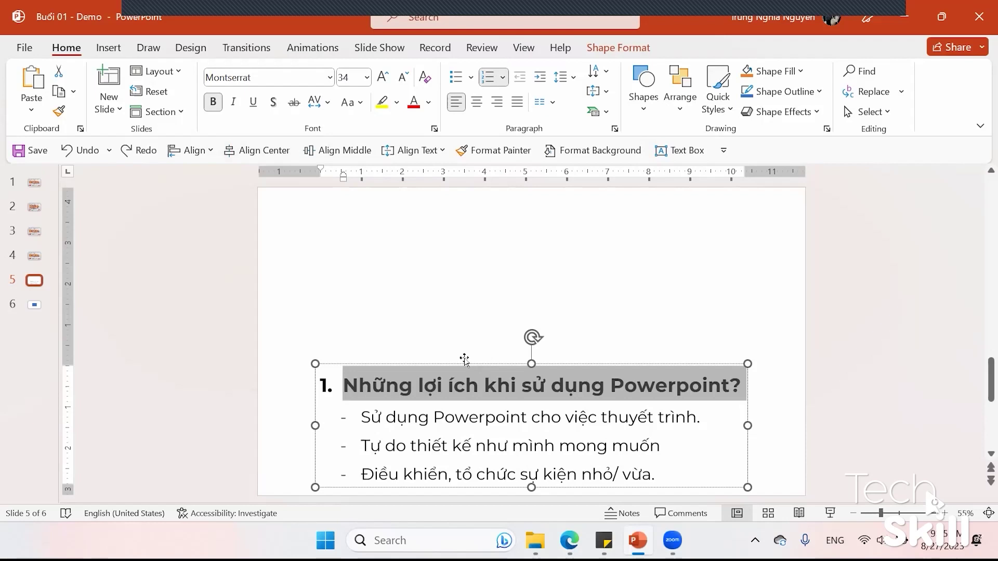
left_click_drag(419, 385, 480, 385)
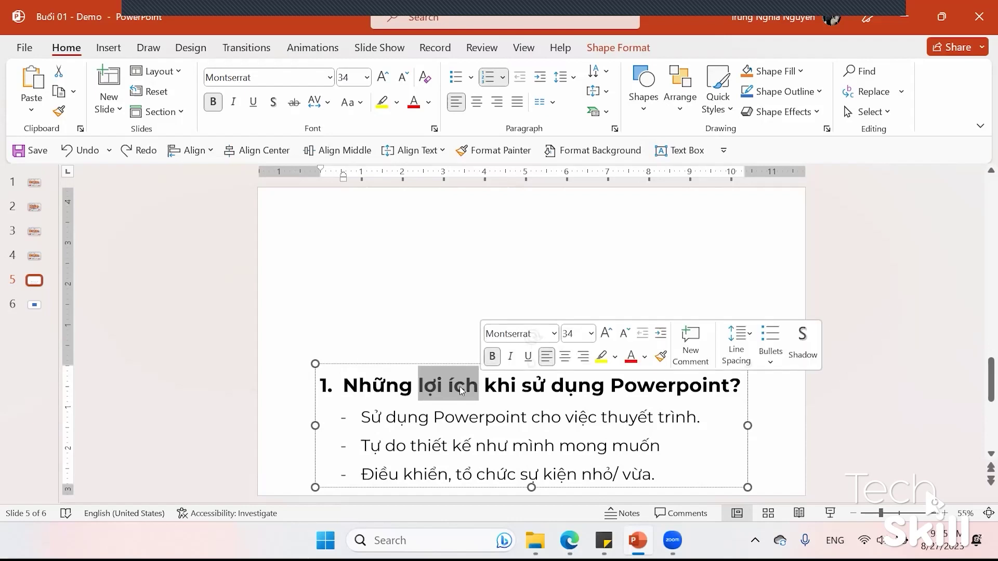
Toggle bold, italic, underline and shadow on 'lợi ích', leaving each as it was
left_click(214, 103)
left_click(214, 102)
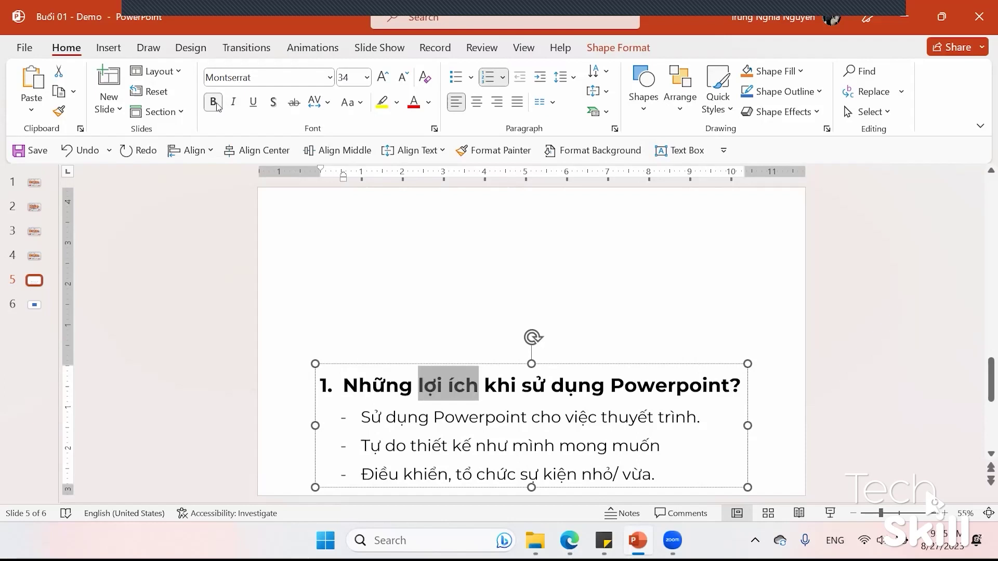
left_click(235, 102)
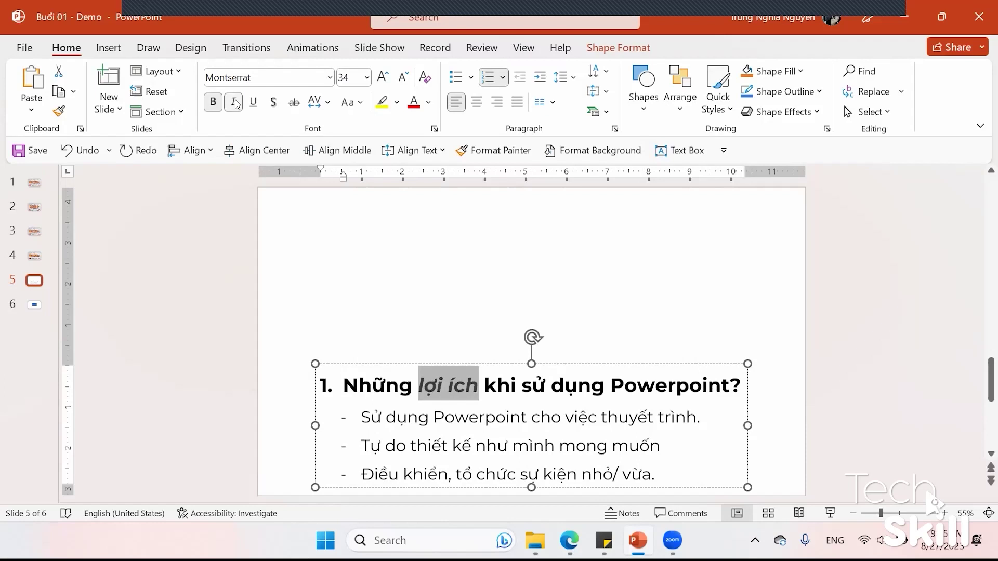
left_click(235, 103)
left_click(254, 102)
left_click(254, 102)
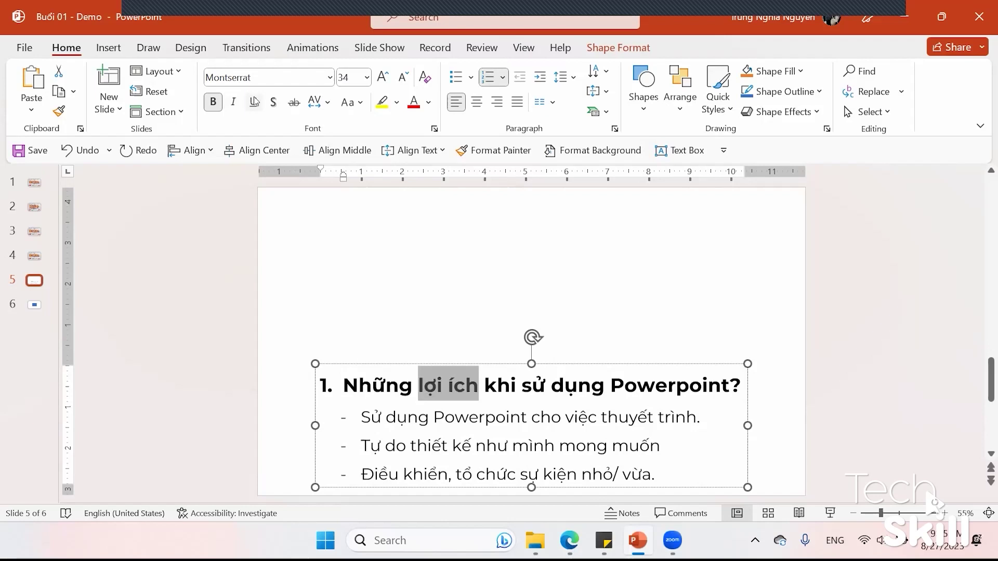
left_click(274, 103)
left_click(273, 107)
Make 'lợi ích' red, underlined and struck through, discarding a loose letter-spacing trial
left_click(413, 101)
left_click(254, 101)
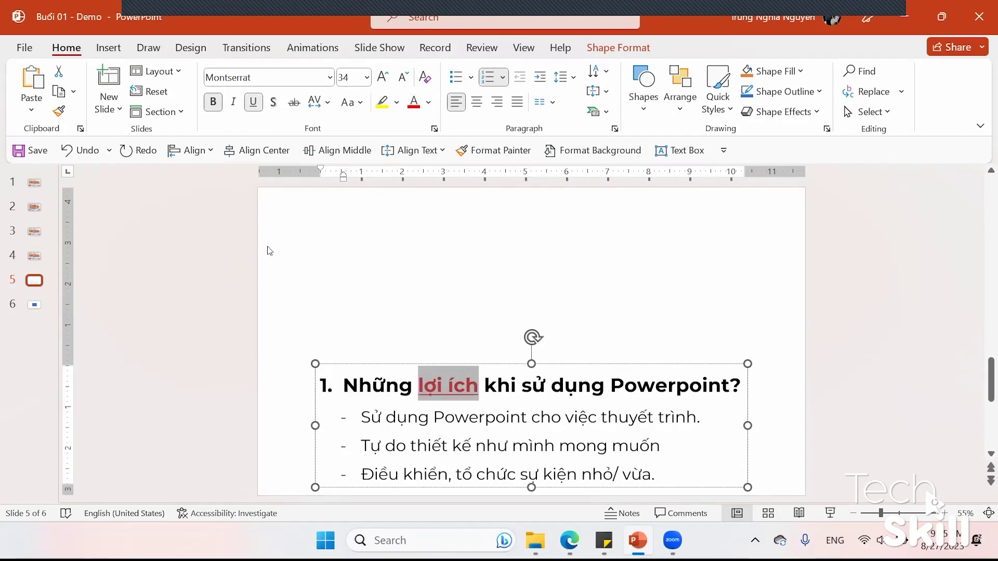
left_click(294, 102)
left_click(315, 102)
left_click(349, 196)
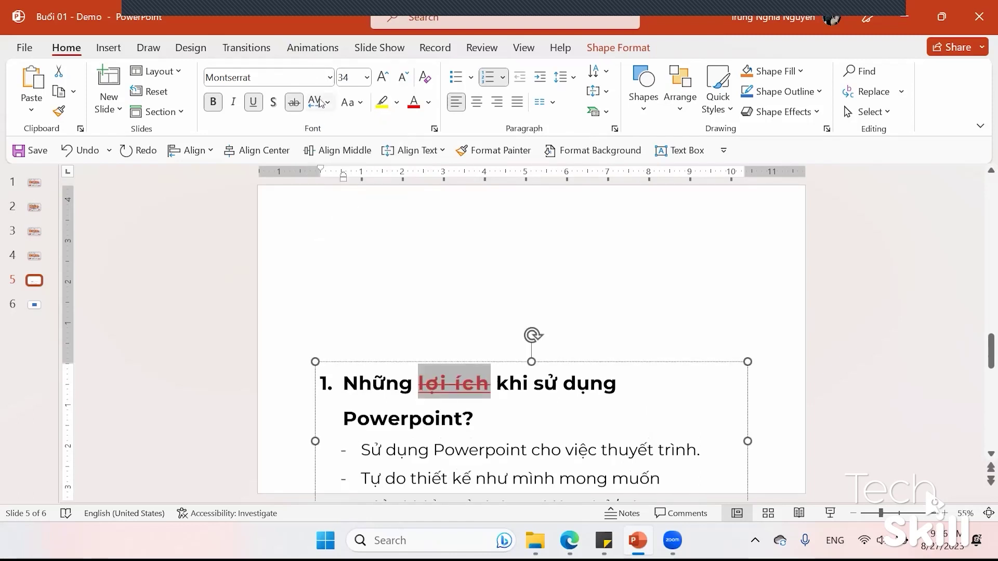
key("ctrl+z")
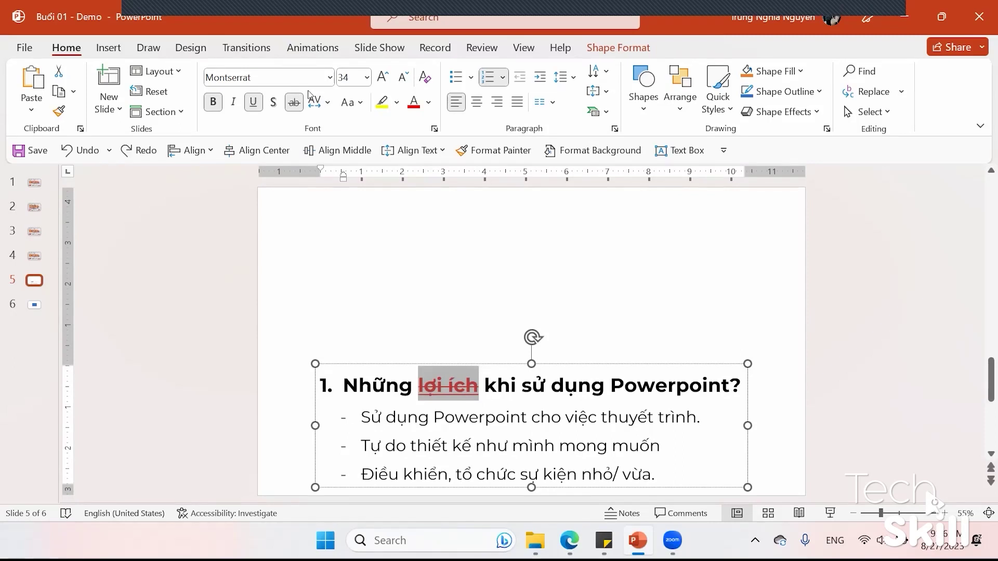
Change the words to uppercase LỢI ÍCH, centre the heading box, and highlight them yellow
left_click(358, 107)
left_click(366, 165)
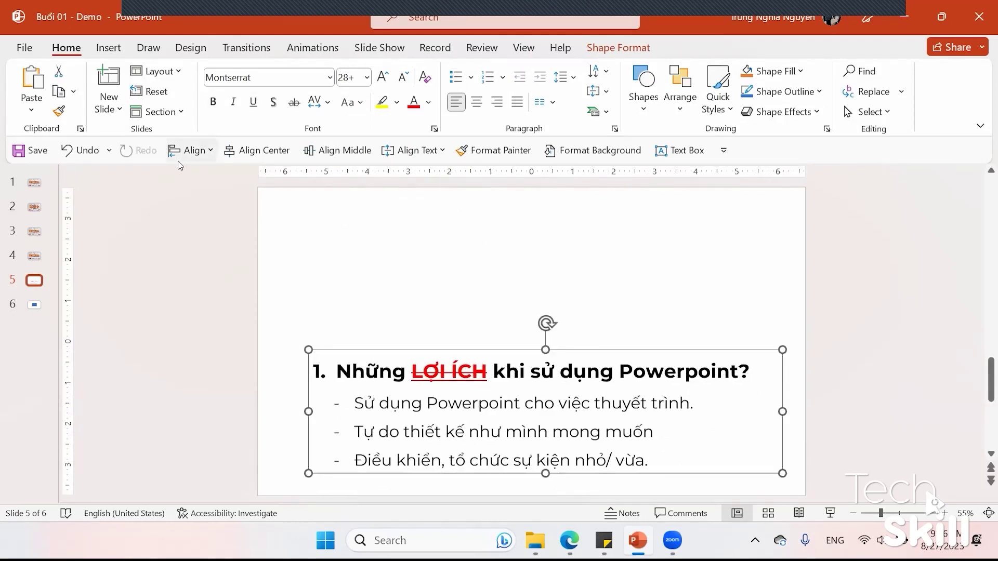
left_click(256, 150)
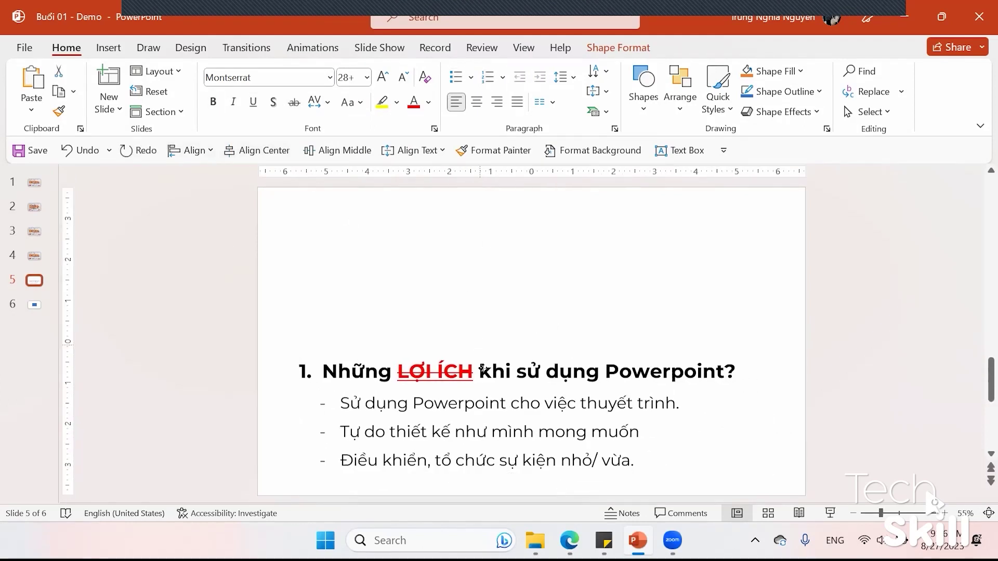
key("ctrl+y")
key("ctrl+y")
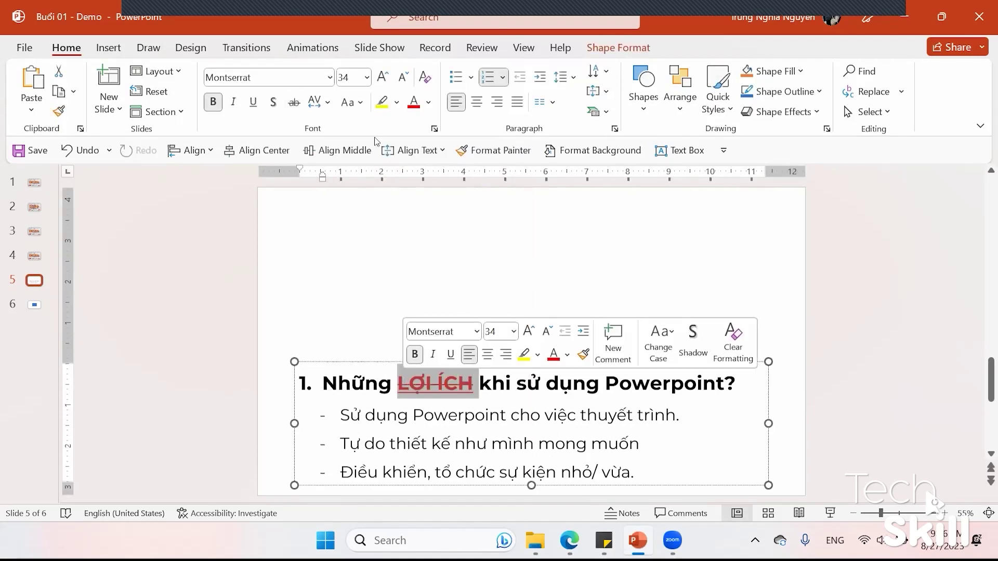
left_click(381, 102)
Change the LỢI ÍCH highlight to turquoise and review the result
left_click(409, 339)
left_click(434, 383)
left_click_drag(398, 383, 476, 383)
left_click(396, 102)
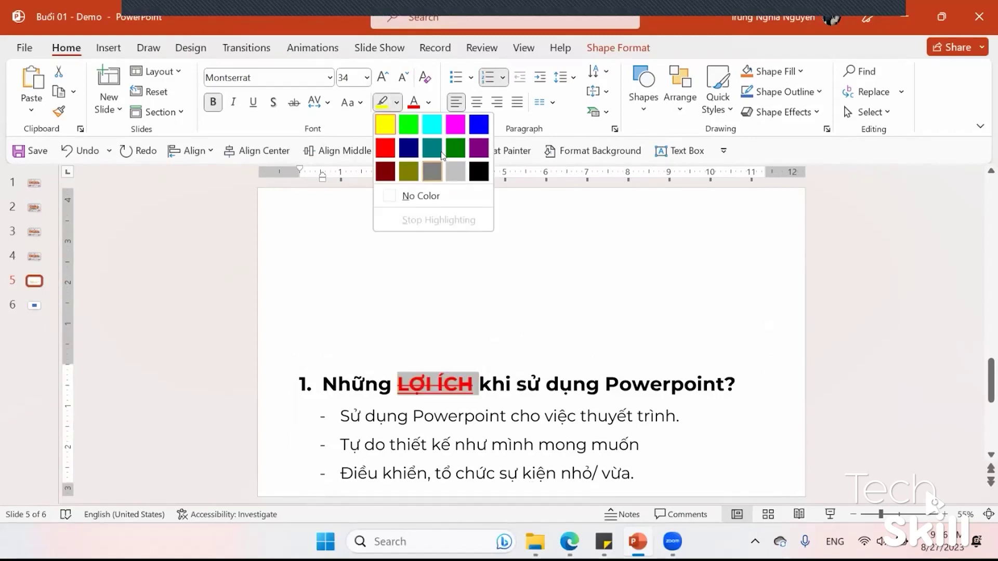
left_click(432, 124)
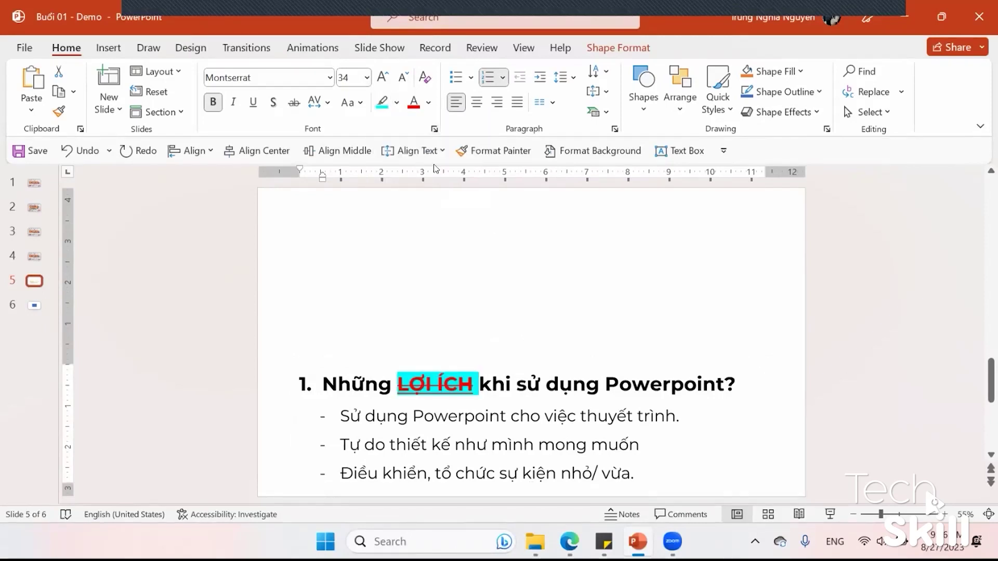
left_click(446, 279)
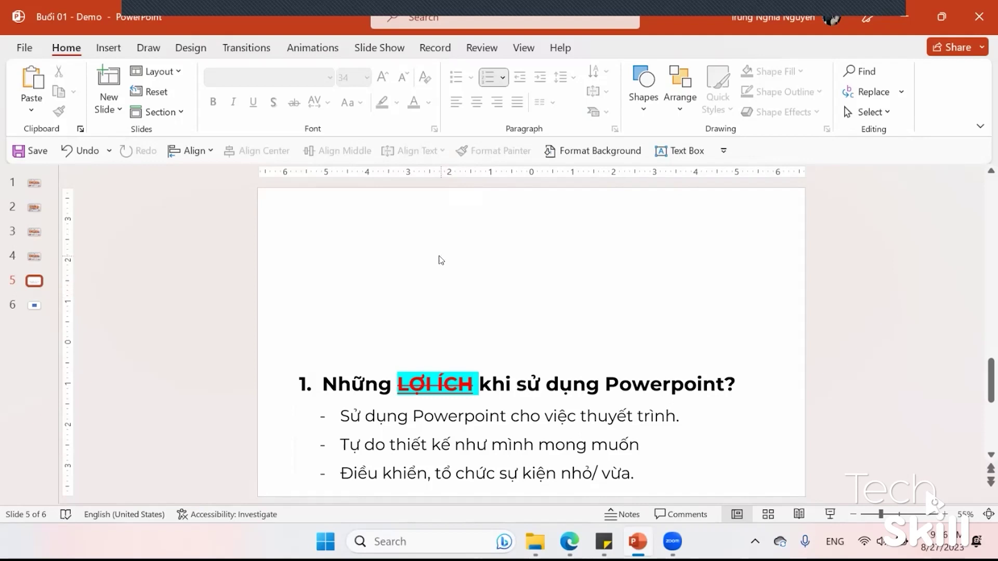
left_click(441, 383)
left_click_drag(440, 383, 406, 383)
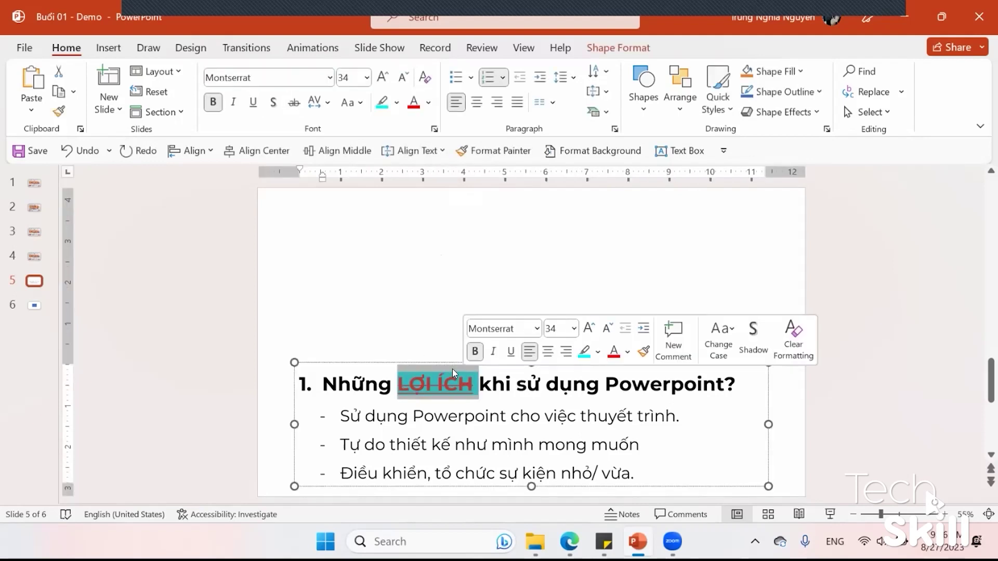
left_click(431, 363)
left_click(34, 283)
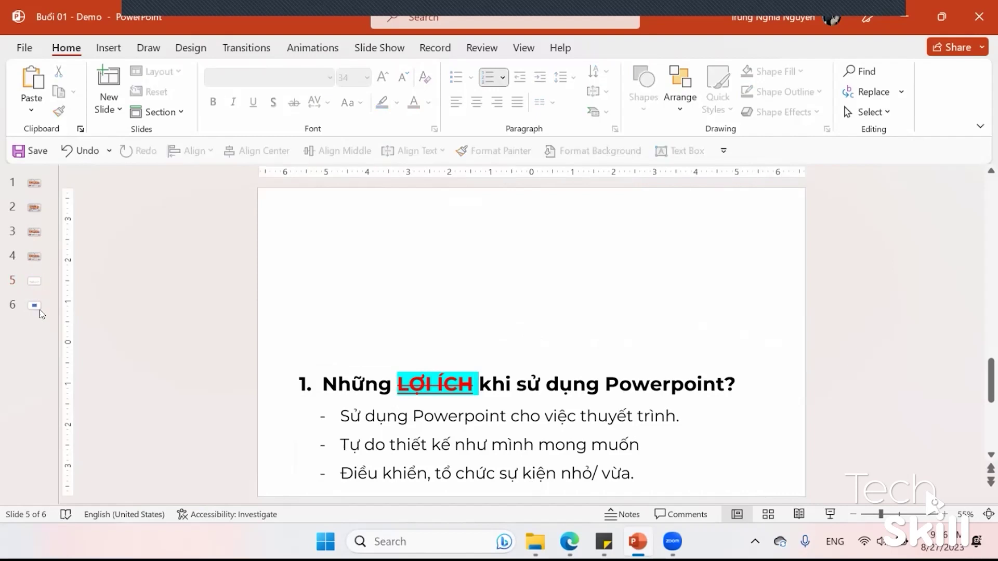
On slide 6, delete the blue rectangle and draw a text box reading '15 m2'
left_click(34, 315)
left_click(498, 355)
key("Delete")
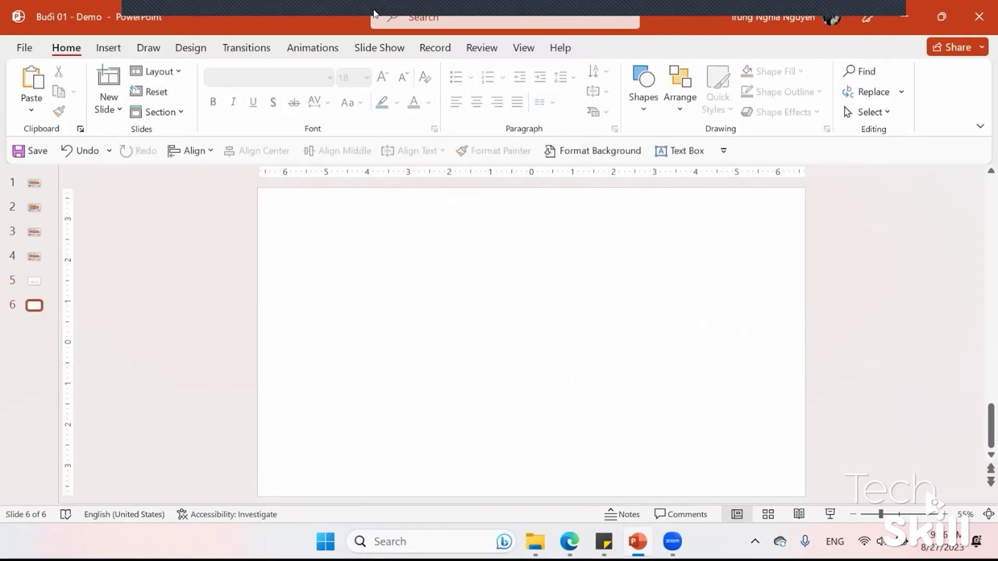
left_click(644, 83)
left_click(635, 296)
left_click_drag(425, 292, 617, 394)
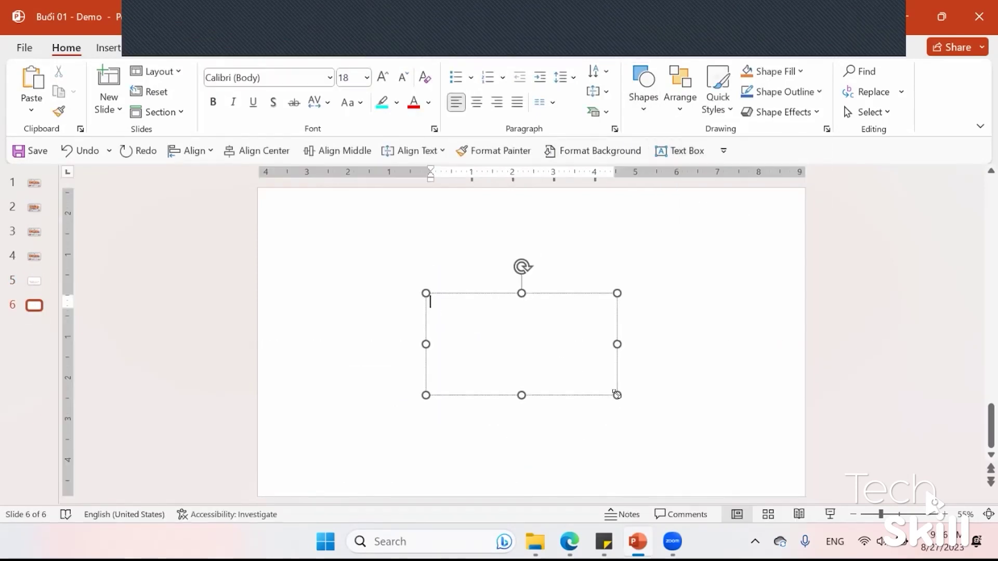
type("15 m2")
Enlarge the '15 m2' text to 88 pt, centre it, and select the 2
key("ctrl+a")
key("ctrl+bracketright")
key("ctrl+bracketright")
key("ctrl+bracketright")
key("ctrl+bracketright")
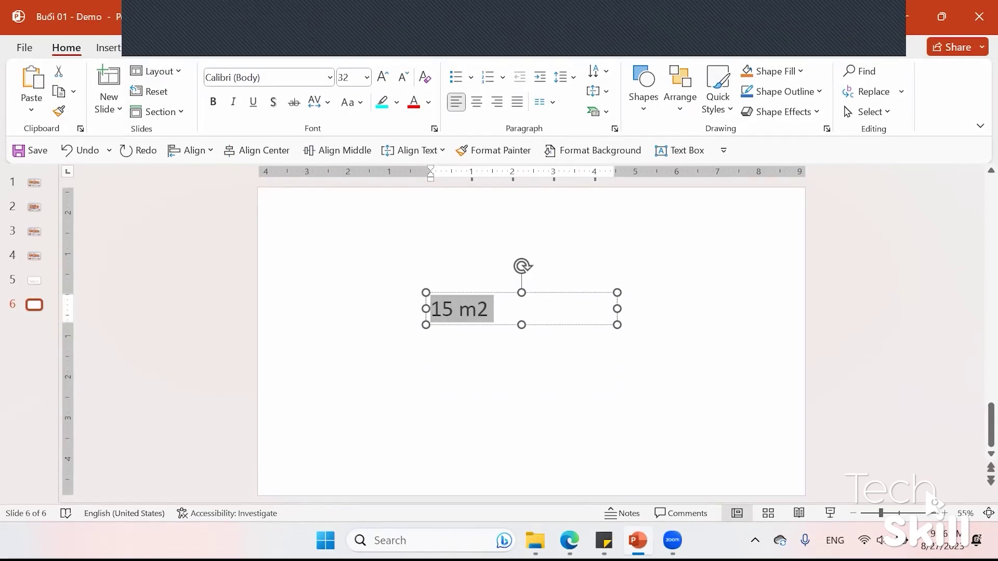
key("ctrl+bracketright")
key("ctrl+bracketright")
key("ctrl+bracketright")
key("ctrl+bracketright")
key("ctrl+bracketright")
key("ctrl+bracketright")
key("ctrl+e")
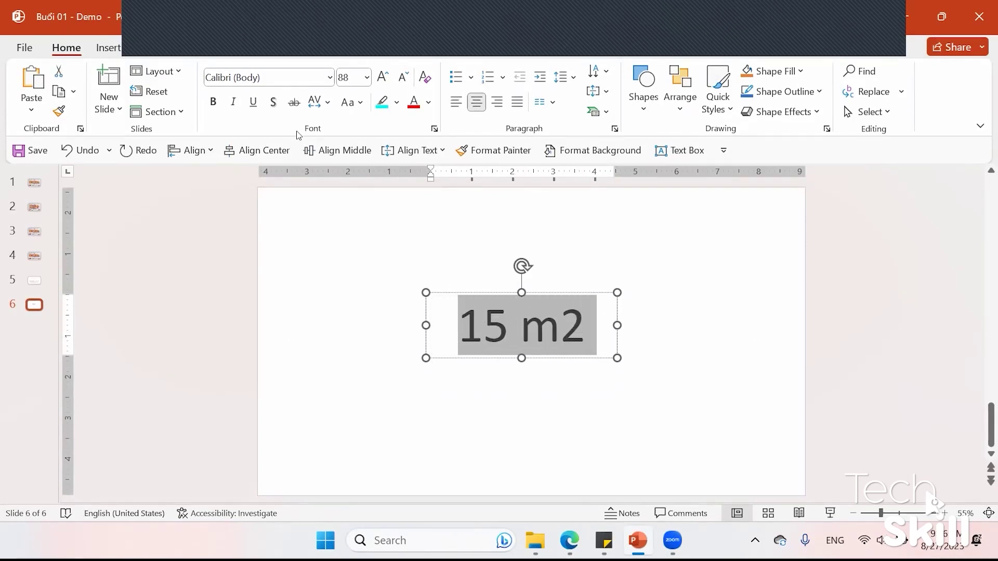
left_click_drag(595, 343, 571, 343)
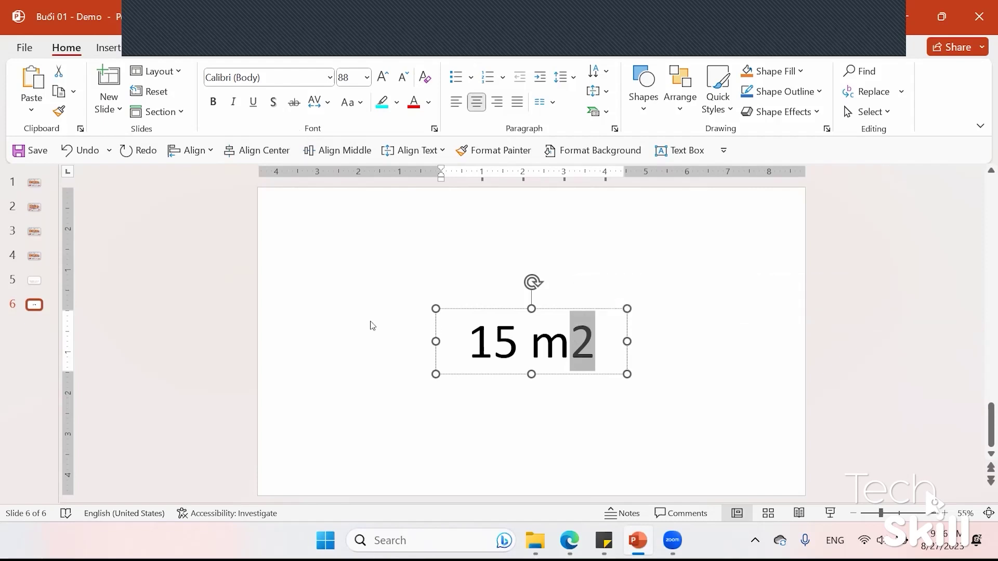
In the Font dialog, make the selected 2 in 15 m2 superscript at 30% offset
left_click(434, 130)
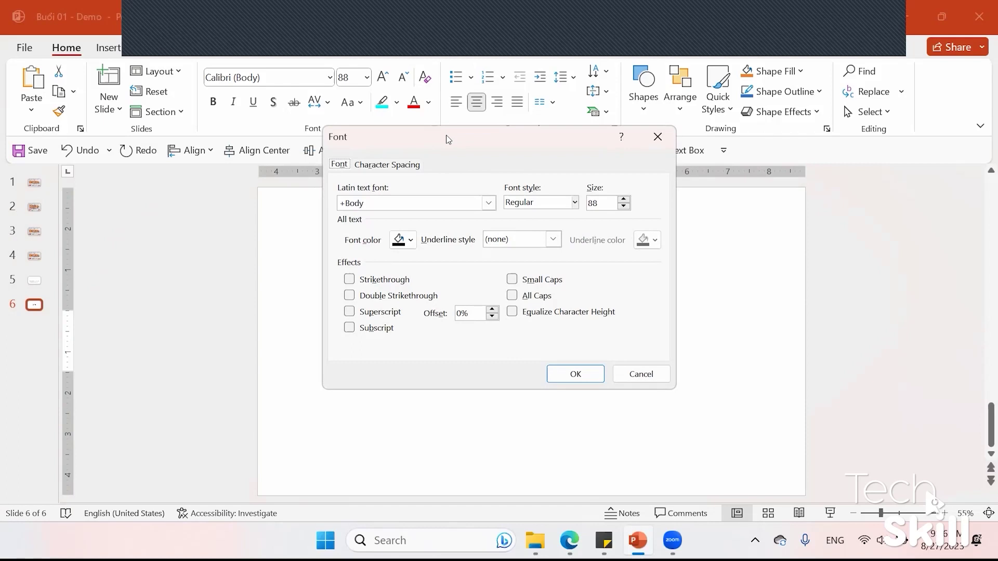
left_click_drag(448, 139, 237, 198)
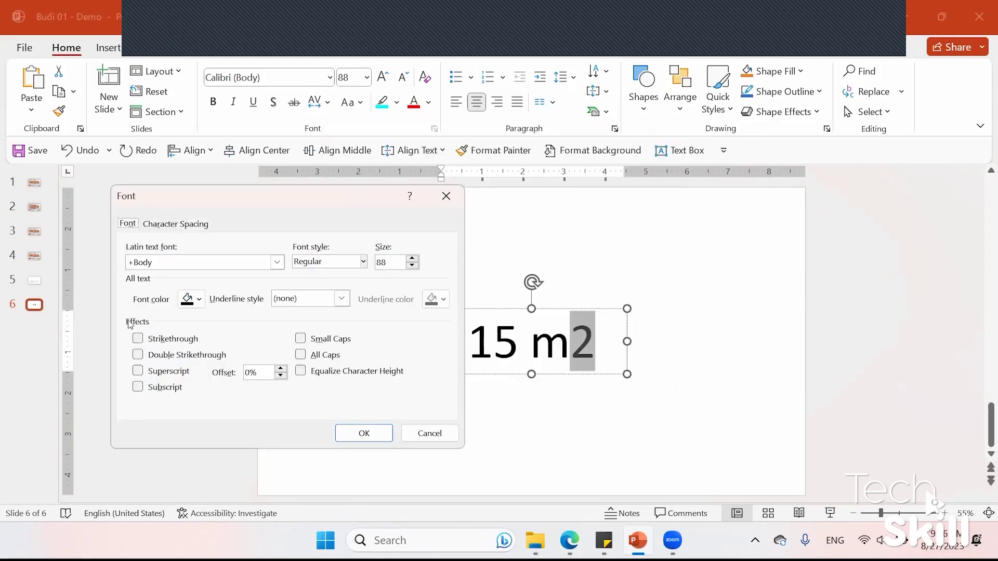
left_click_drag(221, 193, 248, 196)
left_click(165, 374)
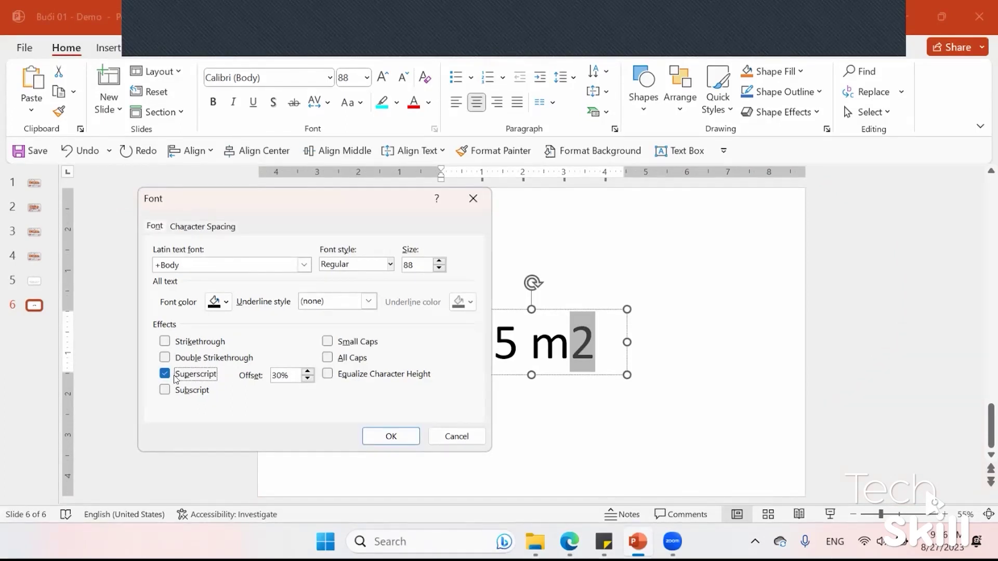
left_click(387, 431)
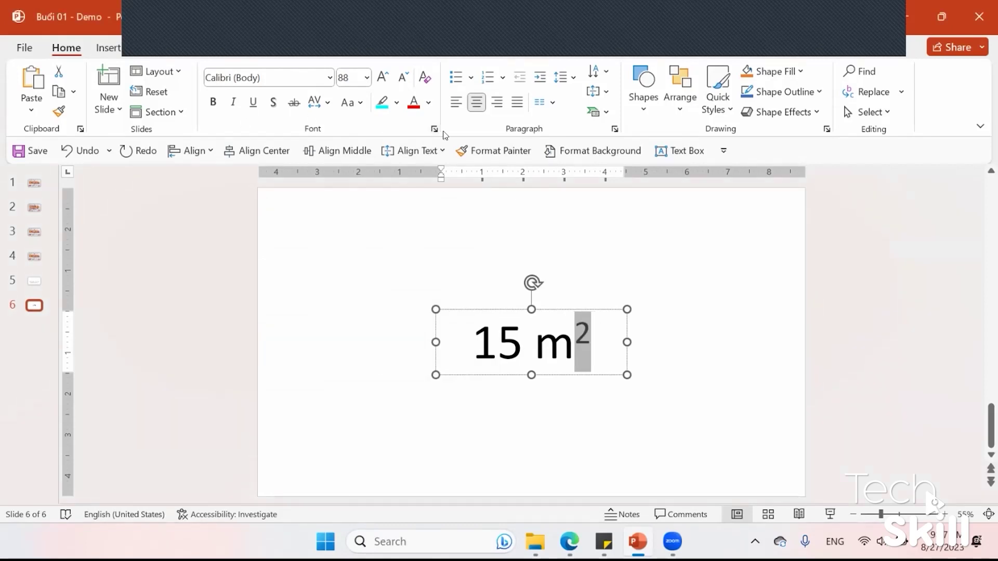
Make the 2 in the right-hand 15 m² copy a subscript, so it reads 15 m₂
mouse_move(508, 307)
left_mouse_down()
mouse_move(357, 304)
mouse_move(661, 314)
mouse_move(654, 304)
left_mouse_up()
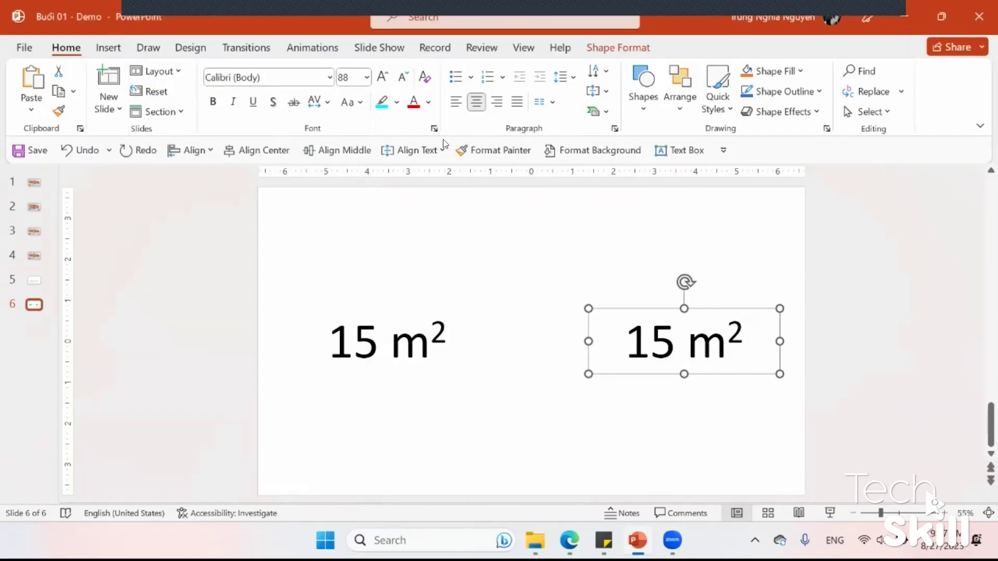
left_click_drag(745, 332, 728, 333)
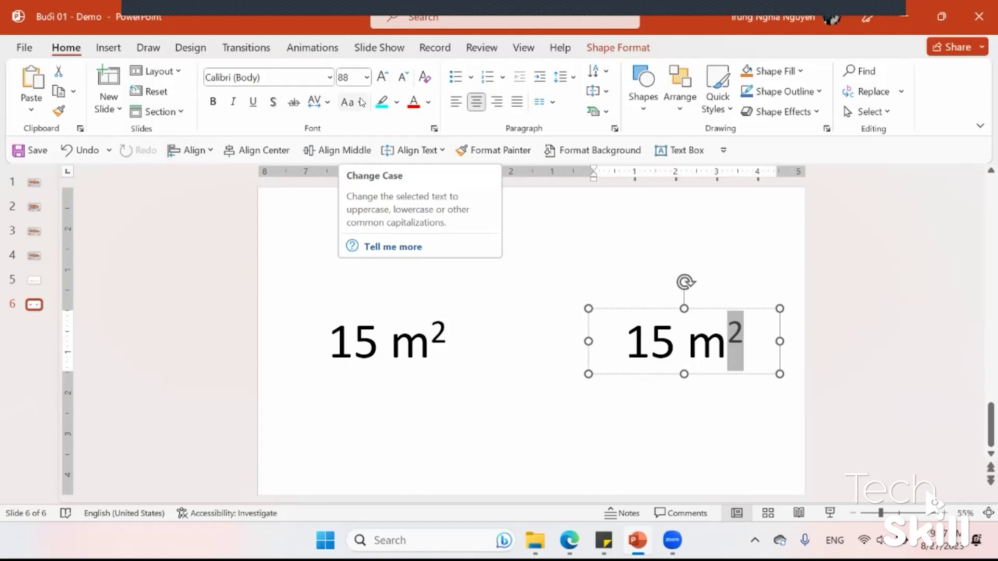
left_click(434, 128)
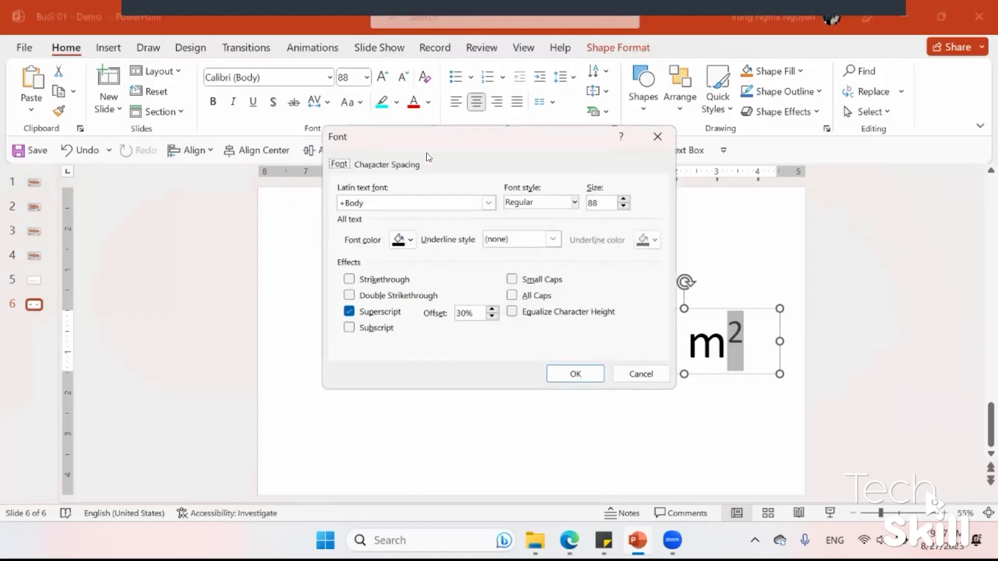
left_click(361, 329)
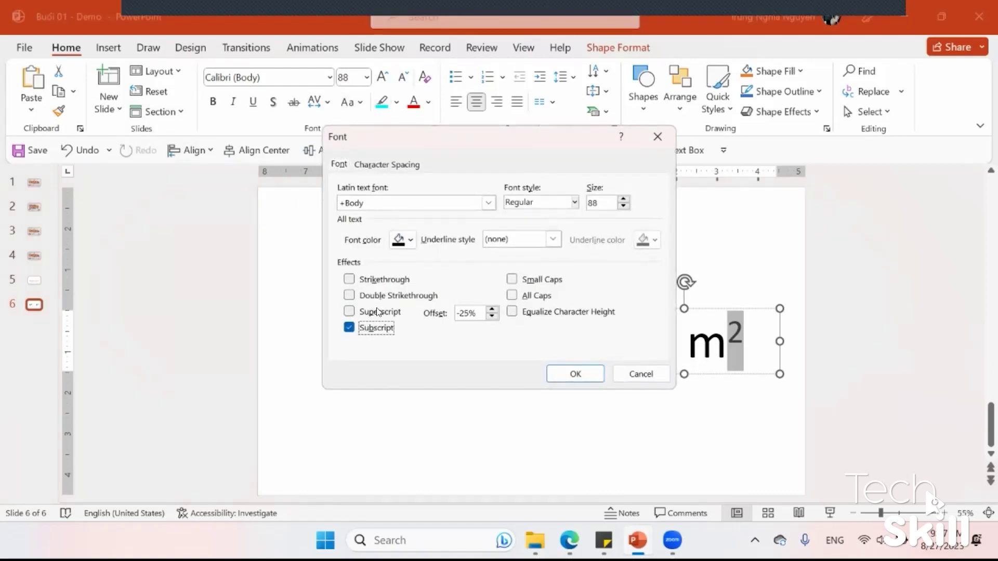
left_click(581, 376)
left_click(650, 315)
mouse_move(687, 338)
left_mouse_down()
mouse_move(576, 334)
mouse_move(706, 350)
left_mouse_up()
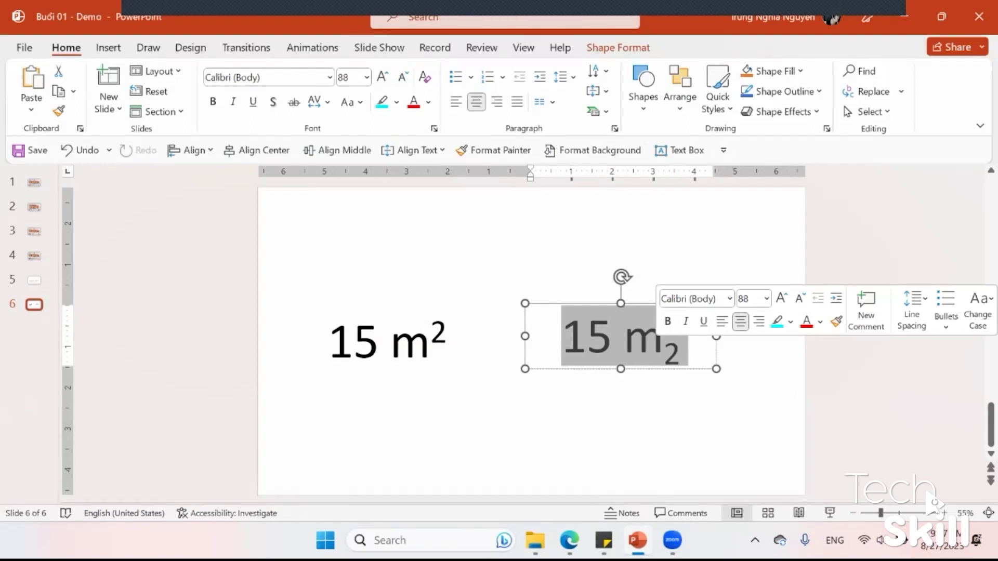
Replace the right box's text with H2SO4, then cut, paste and delete that box
key("BackSpace")
type("H2")
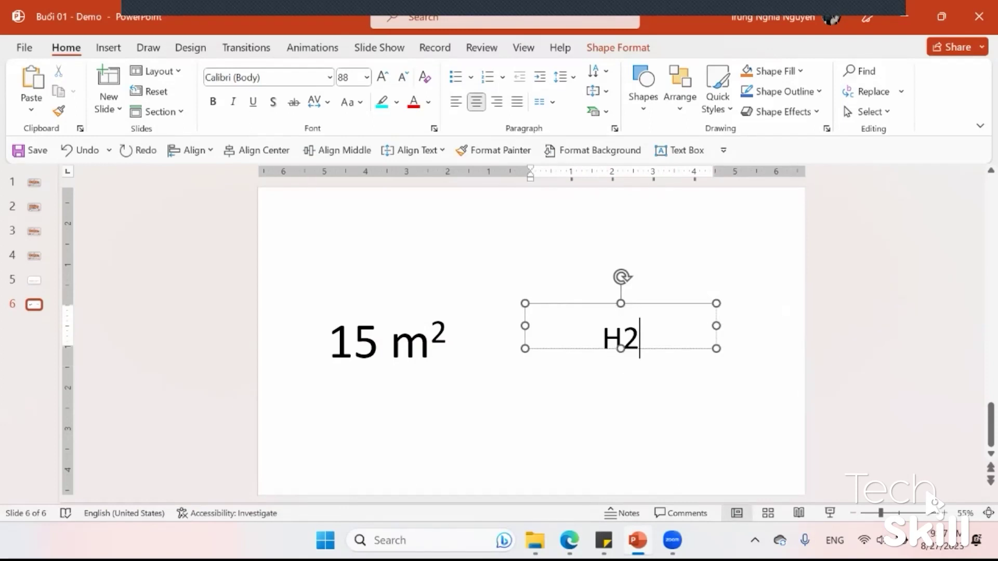
key("BackSpace")
type("2s0")
key("BackSpace")
key("BackSpace")
type("SO4")
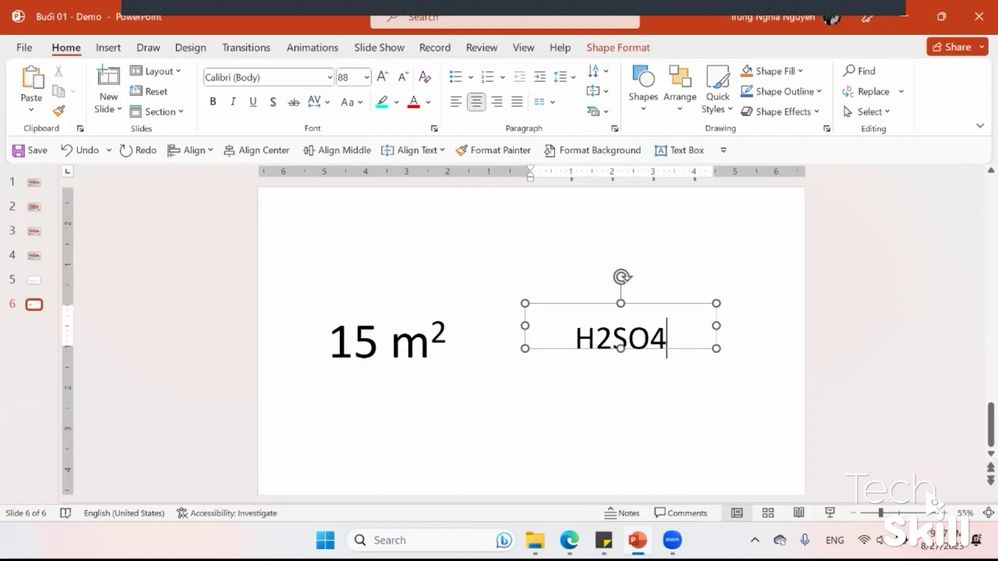
key("ctrl+a")
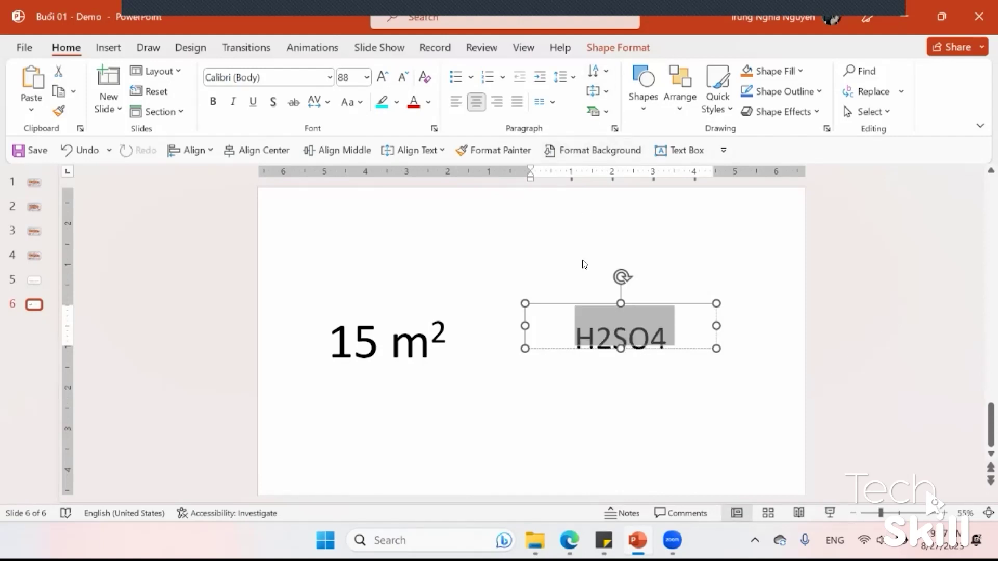
key("ctrl+x")
key("Escape")
key("ctrl+v")
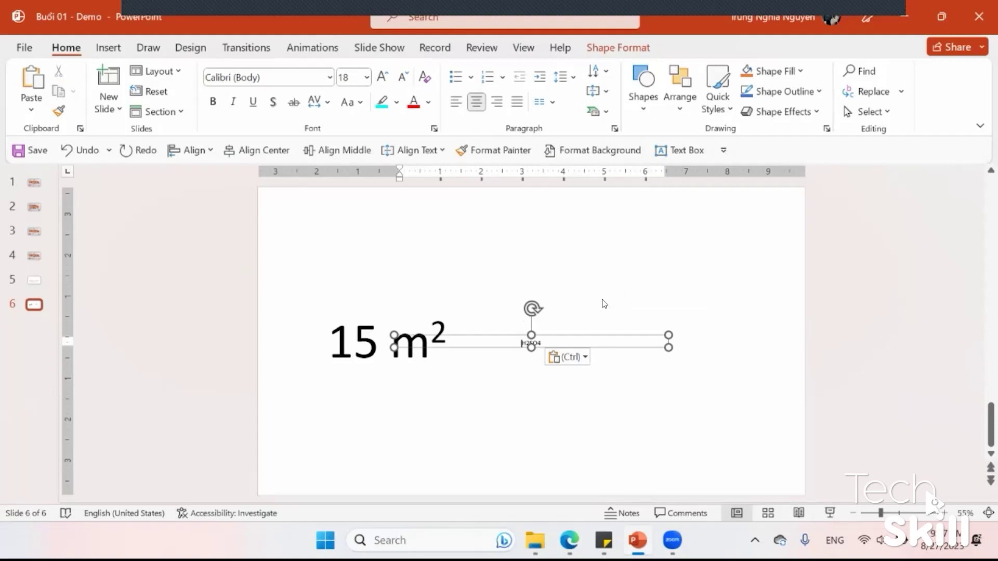
left_click(645, 319)
left_click(569, 345)
key("Delete")
Draw a new text box near the top right reading H2SO4 and enlarge it to 44 pt
left_click(643, 83)
left_click(640, 295)
left_click_drag(537, 242, 700, 391)
type("h2")
key("BackSpace")
key("BackSpace")
key("Caps_Lock")
type("H3")
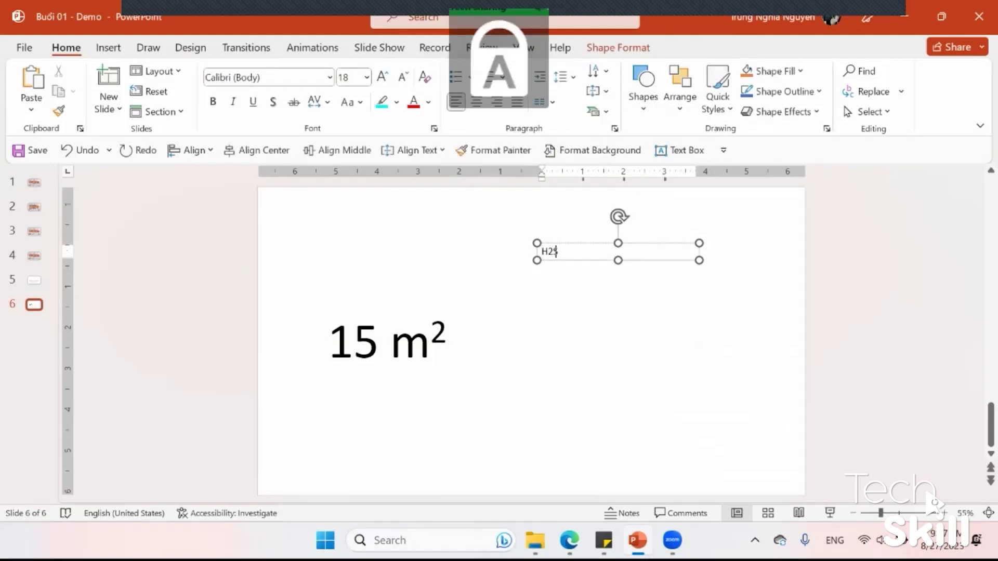
type("O4")
key("ctrl+a")
key("ctrl+shift+period")
key("ctrl+shift+period")
key("ctrl+shift+period")
key("ctrl+shift+period")
key("ctrl+shift+period")
key("ctrl+shift+period")
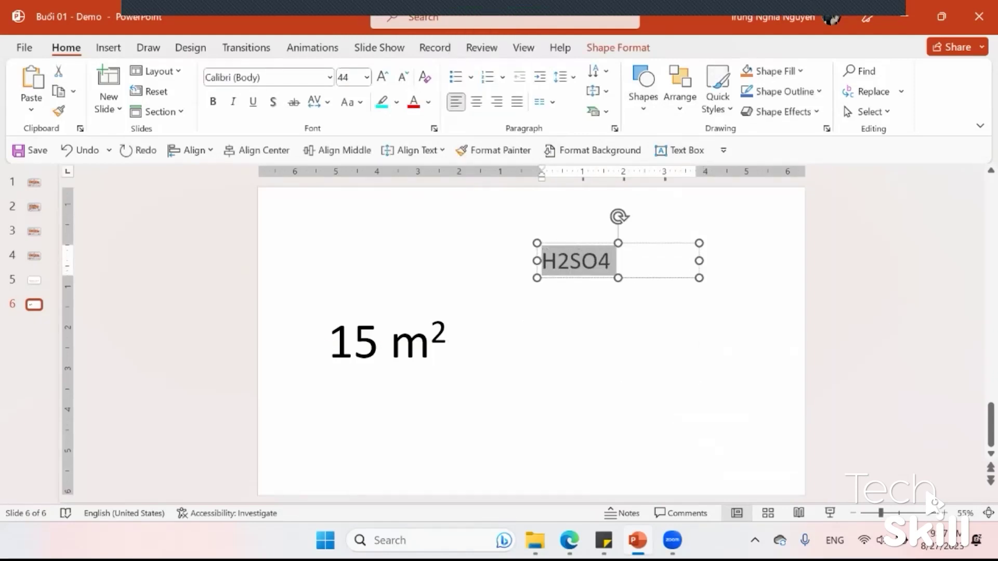
key("ctrl+shift+period")
key("ctrl+shift+period")
key("ctrl+shift+period")
Make the 2 and 4 in H2SO4 subscripts with a -30% offset
mouse_move(571, 294)
left_mouse_down()
mouse_move(571, 368)
mouse_move(584, 347)
left_mouse_up()
left_click(571, 367)
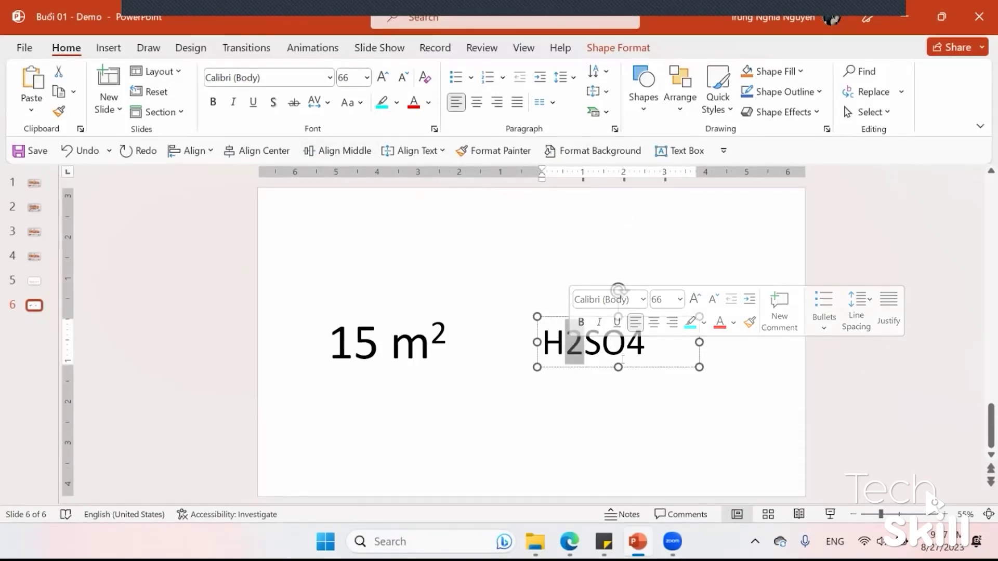
left_click_drag(646, 343, 626, 343)
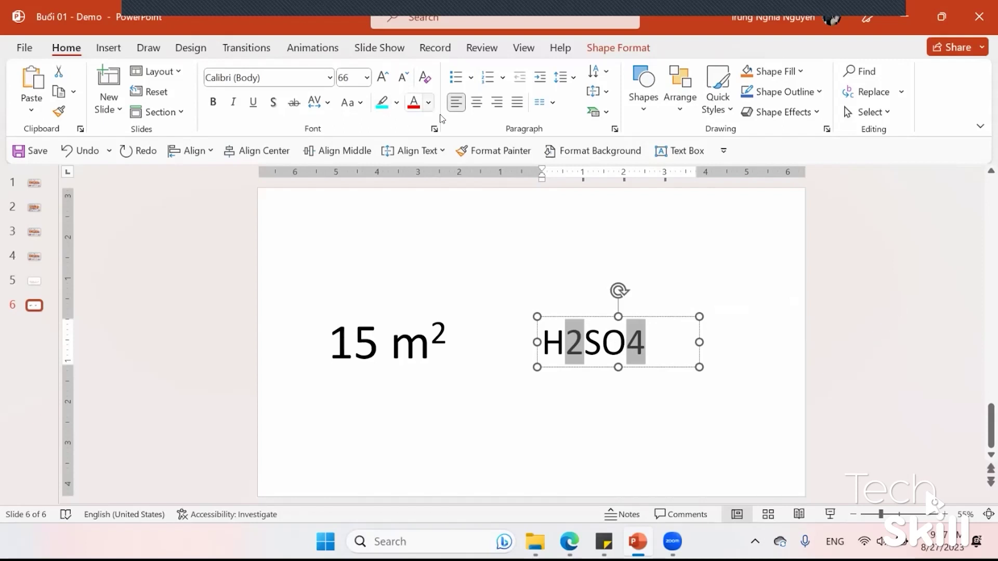
left_click(435, 129)
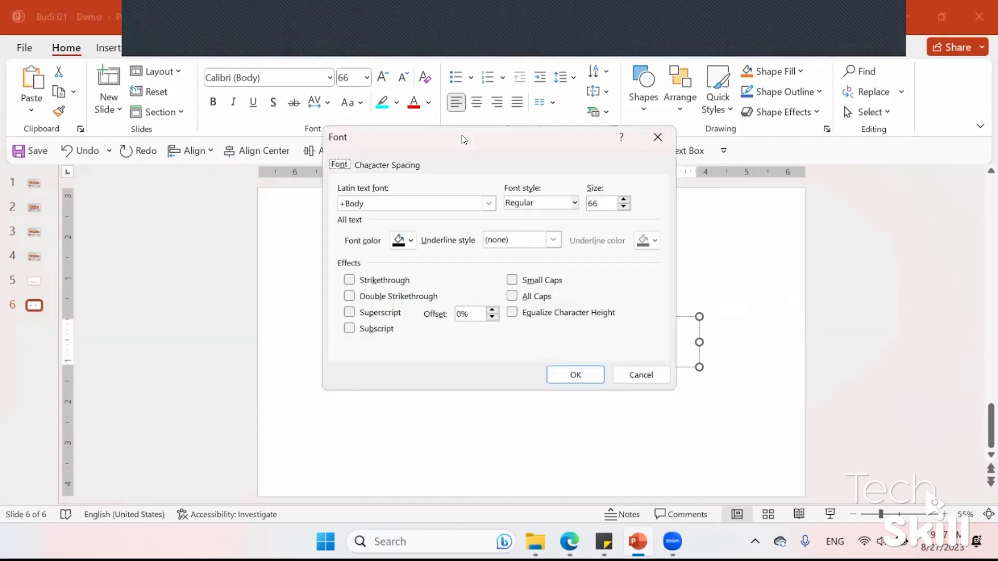
left_click_drag(464, 139, 305, 191)
left_click(218, 380)
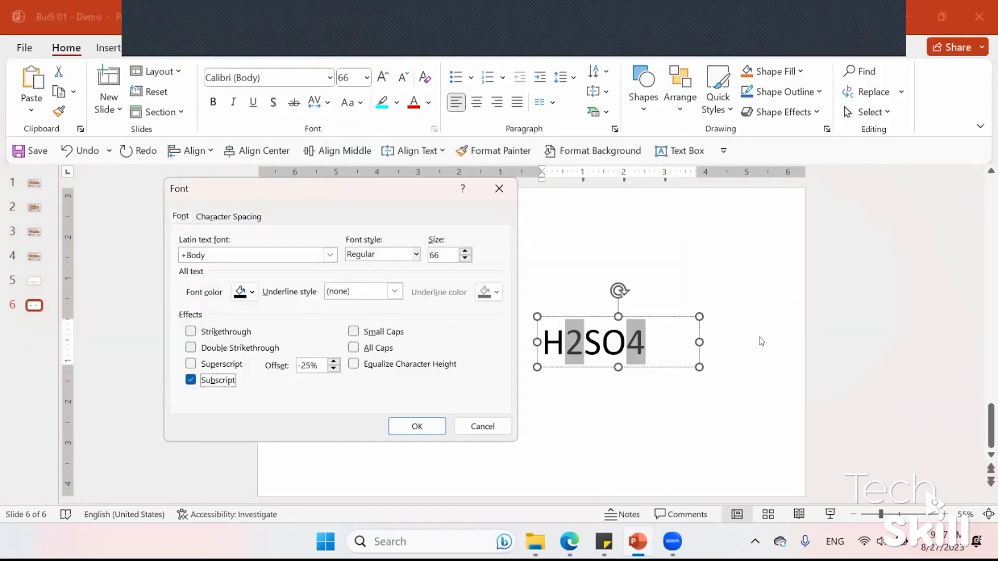
left_click_drag(319, 365, 283, 366)
type("-30")
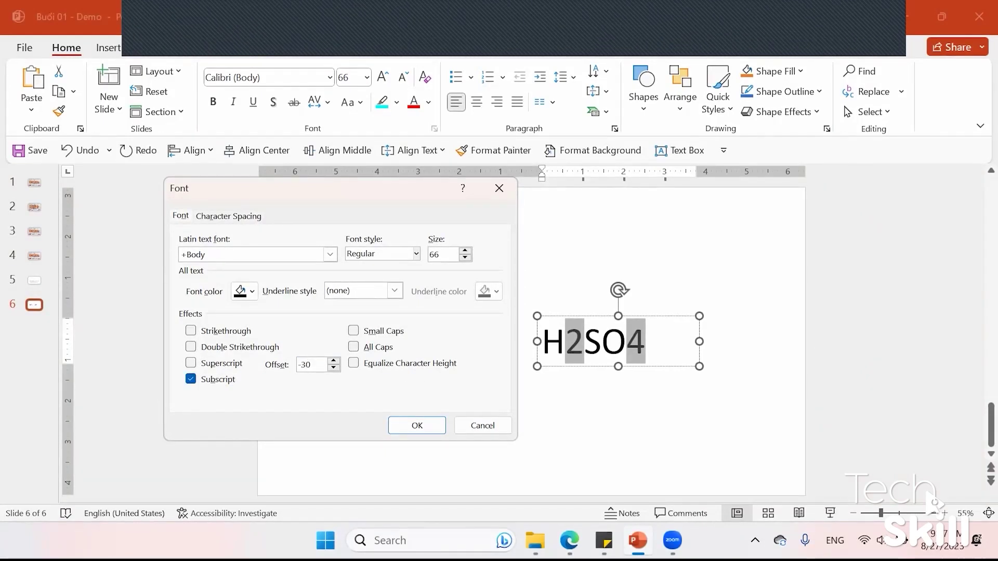
key("Return")
Enlarge the H₂SO₄ formula to 115 pt and widen its box so the 4 fits
left_click(555, 272)
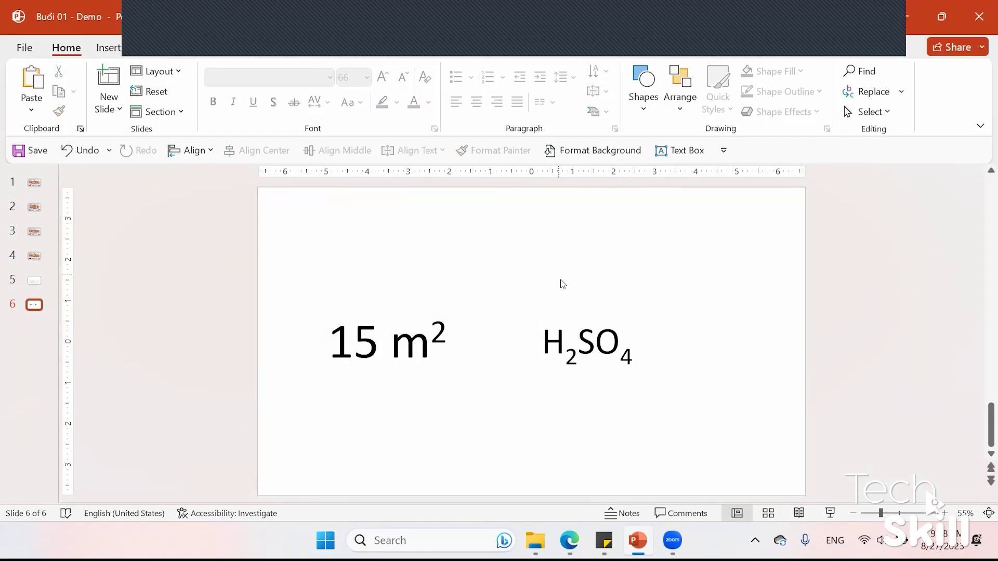
left_click(566, 315)
left_click(561, 342)
double_click(576, 342)
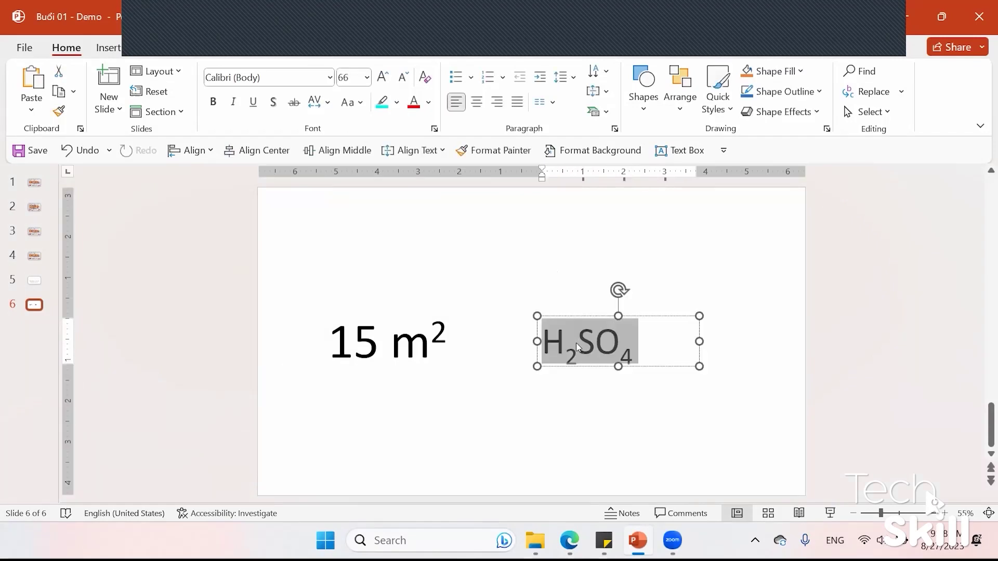
key("ctrl+bracketright")
key("ctrl+bracketright")
key("ctrl+bracketright")
key("ctrl+bracketright")
key("ctrl+bracketright")
key("ctrl+bracketright")
key("ctrl+bracketright")
key("ctrl+bracketright")
key("ctrl+bracketright")
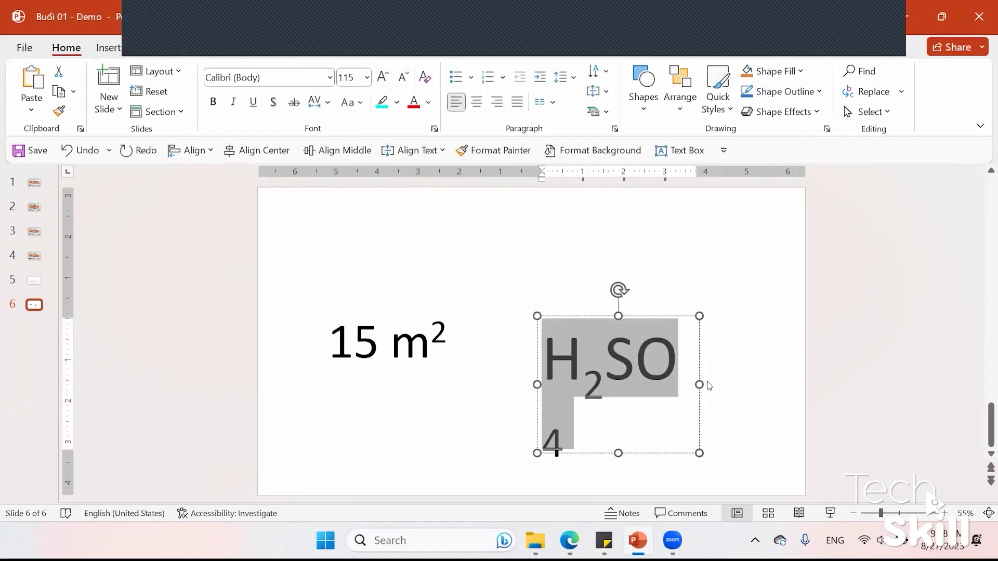
left_click_drag(700, 385, 789, 358)
Type O2+ in front of H₂SO₄ in the formula
left_click(565, 357)
key("Home")
type("+")
key("Home")
type("o")
key("BackSpace")
type("O2")
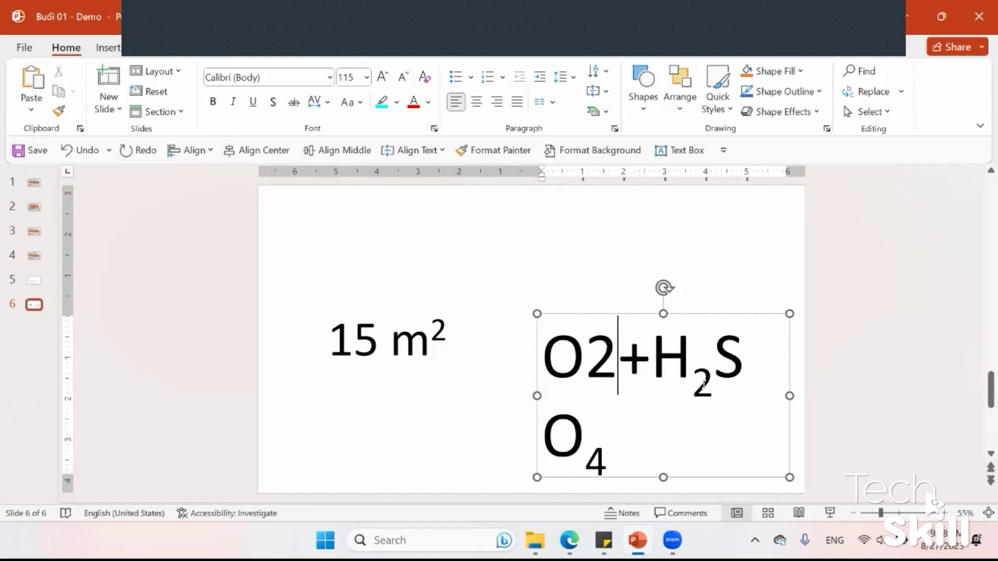
double_click(704, 384)
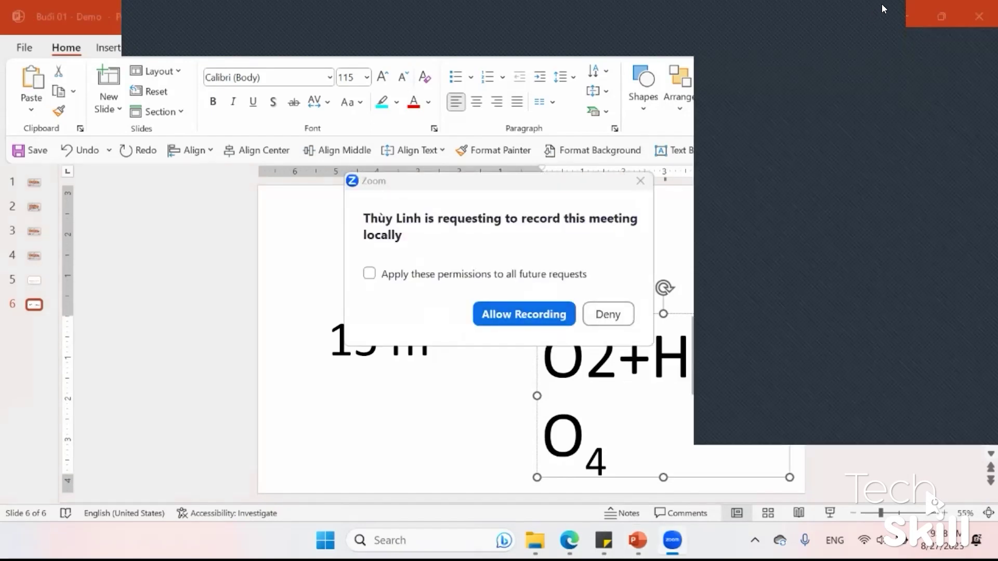
Dismiss Zoom's request to record the meeting locally
left_click(566, 264)
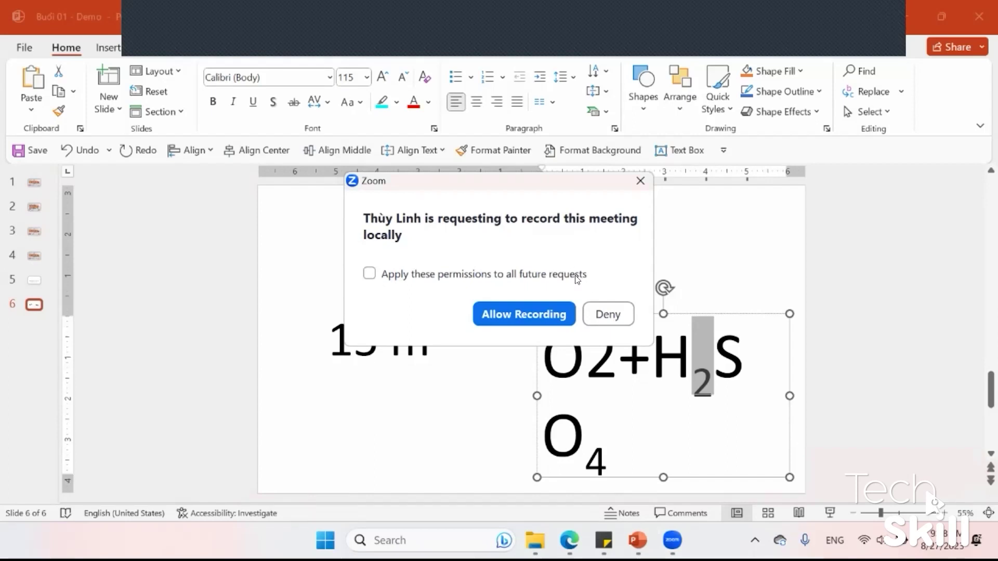
left_click(608, 311)
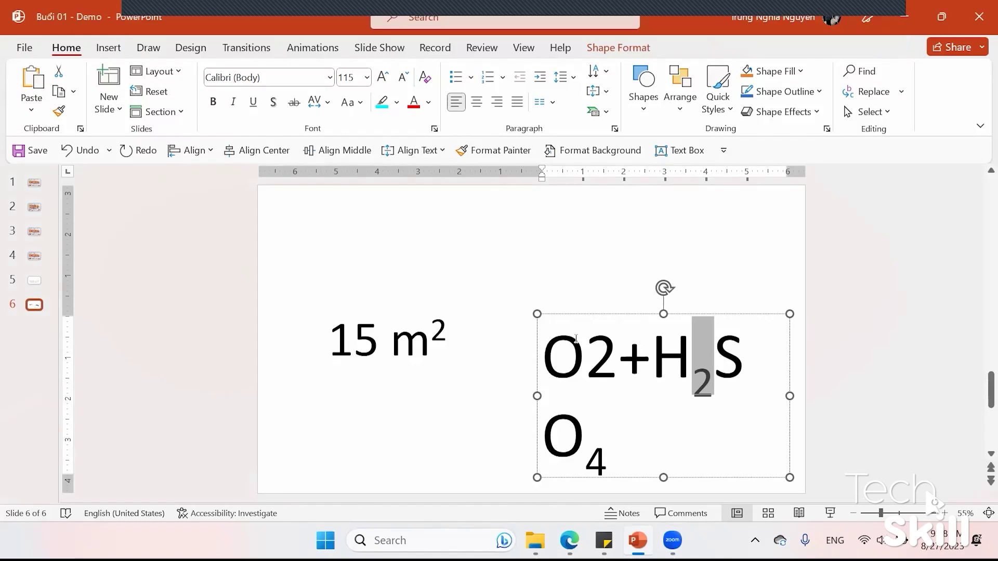
Use Format Painter to copy H₂'s subscript onto the 2 in O2
left_click_drag(588, 356, 619, 357)
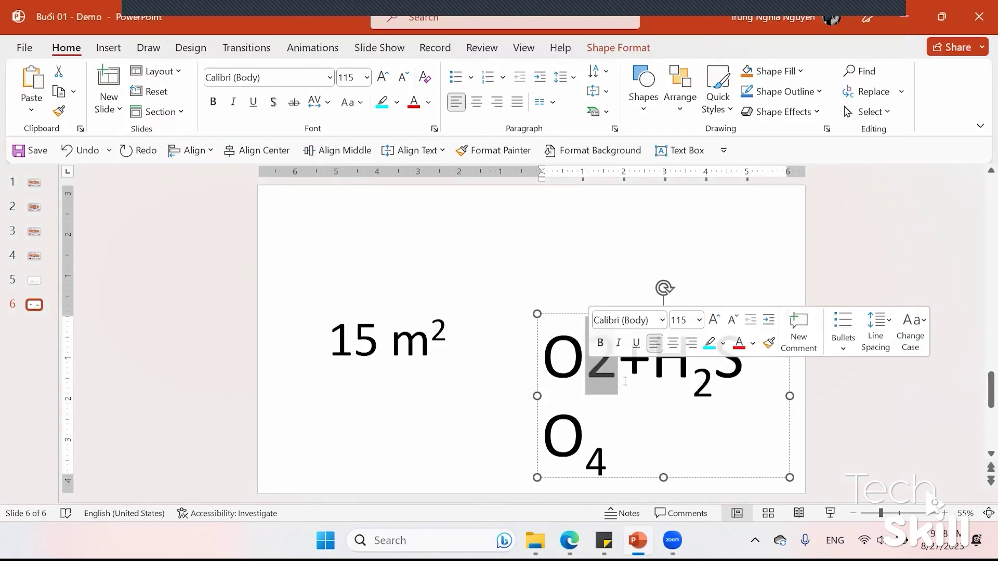
left_click(712, 387)
left_click_drag(712, 388, 694, 387)
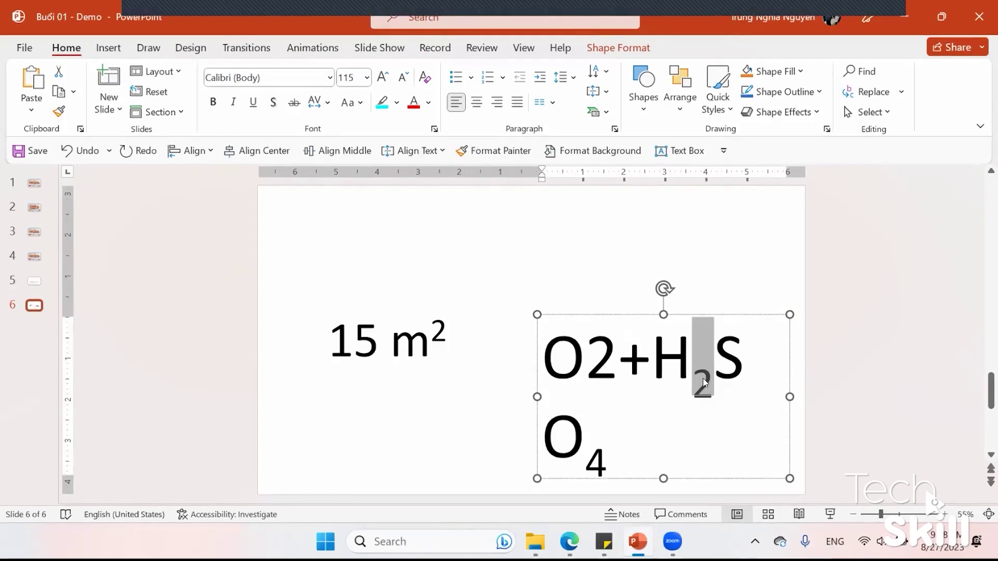
left_click_drag(619, 357, 586, 358)
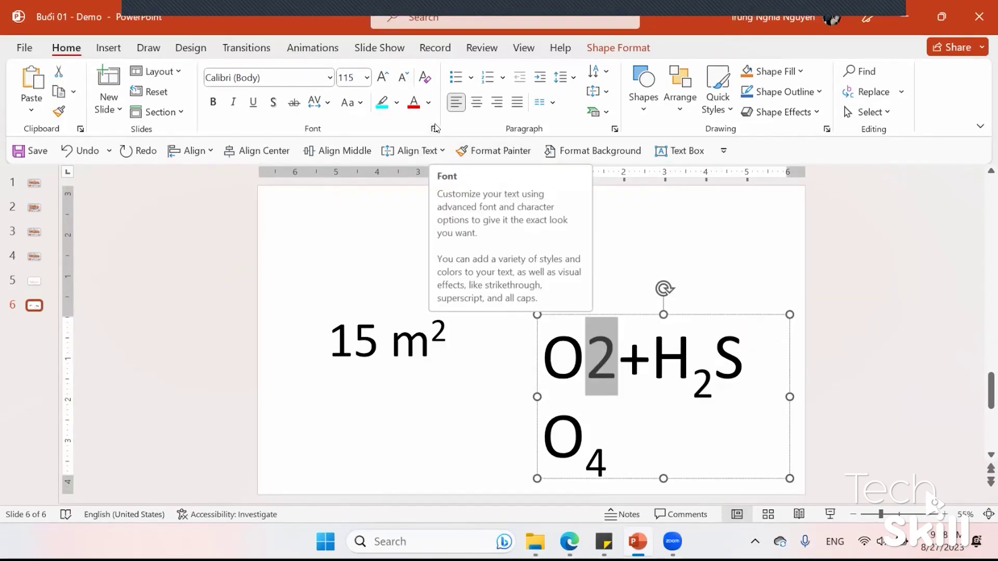
left_click(706, 375)
left_click_drag(715, 382, 691, 377)
left_click(710, 379)
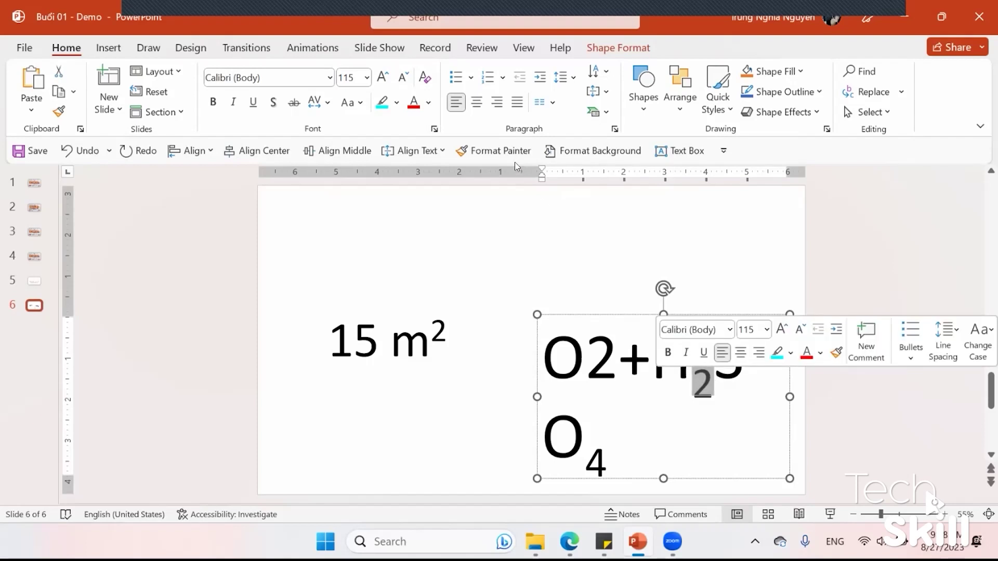
left_click(496, 151)
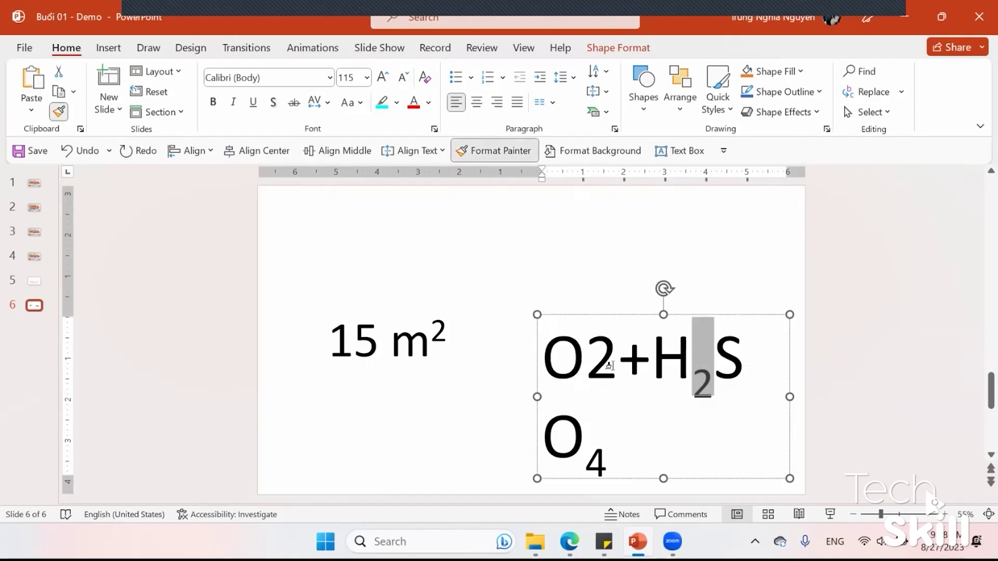
left_click_drag(619, 366, 599, 364)
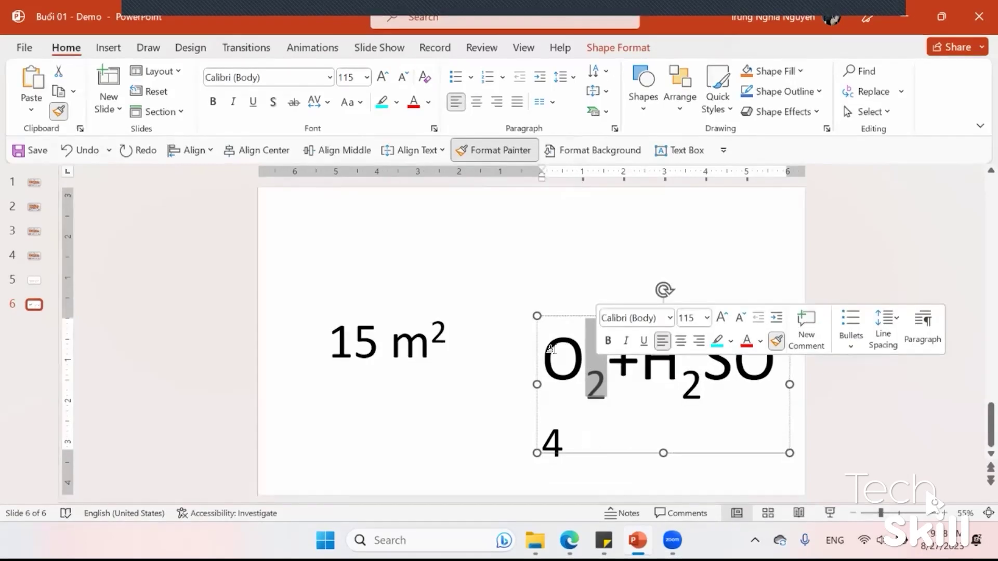
Fit O₂+H₂SO₄ on one line beside 15 m², then bring up the Zalo chat
left_click(496, 373)
left_click(544, 390)
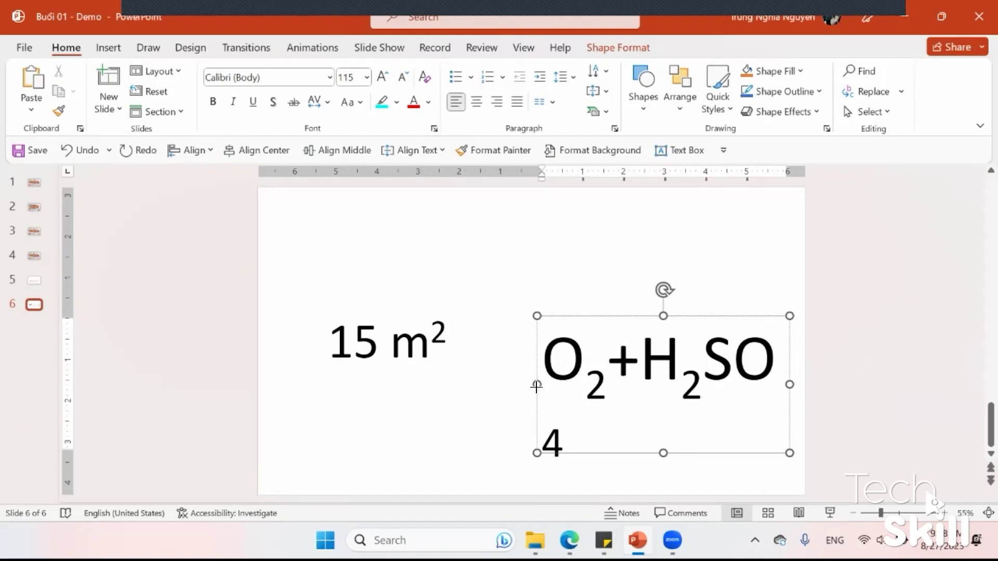
left_click_drag(537, 385, 468, 378)
left_click_drag(524, 318, 541, 295)
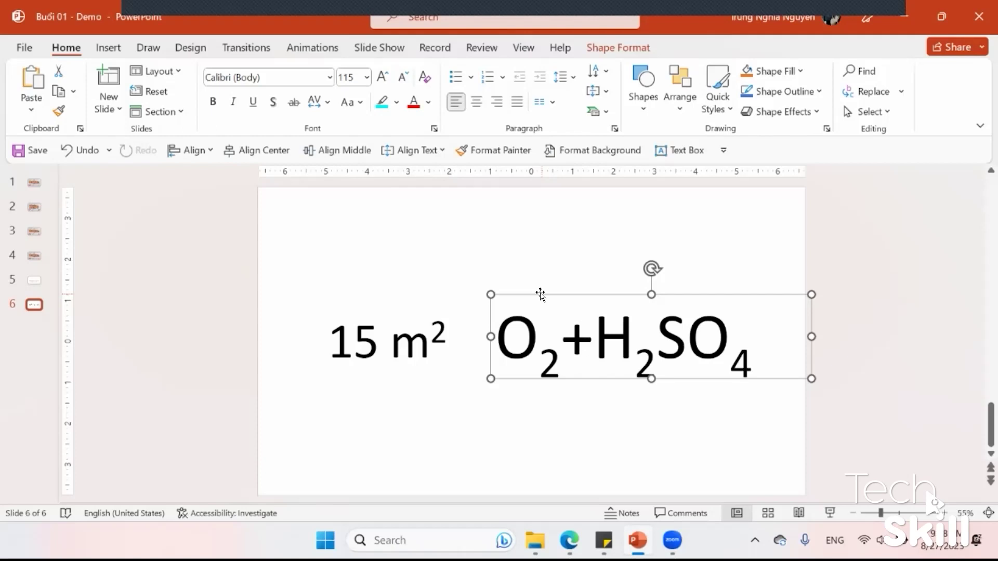
left_click(399, 312)
left_click(525, 297)
key("ctrl+z")
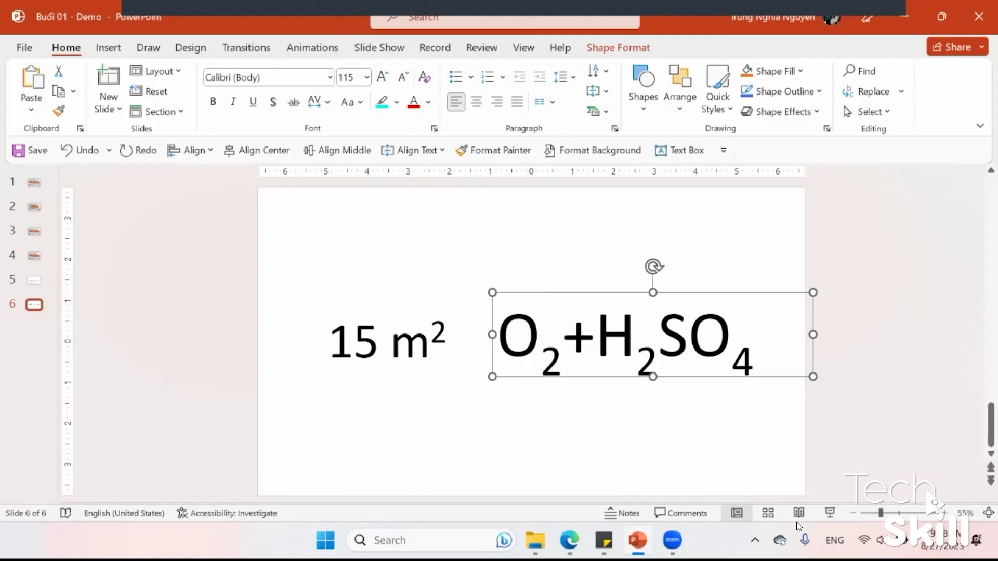
left_click(755, 540)
left_click(693, 461)
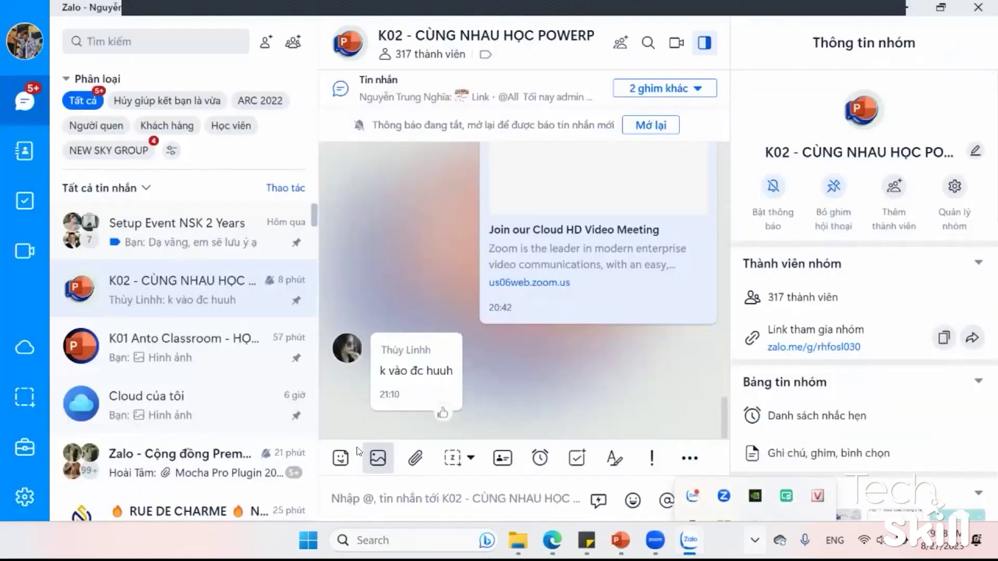
Discard the pasted formula image from the Zalo K02 chat, close Zalo, and shift 15 m² left
left_click(385, 502)
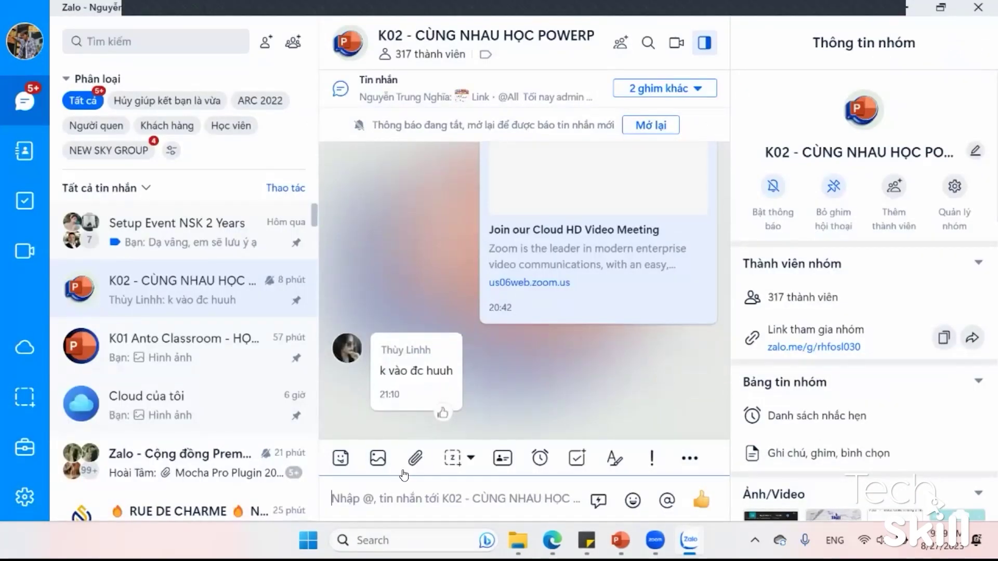
key("ctrl+v")
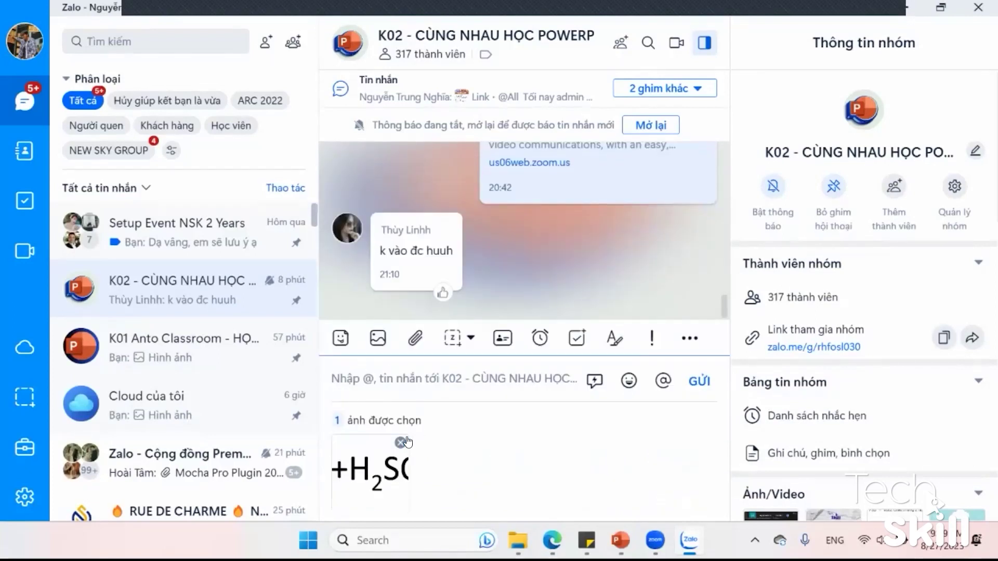
left_click(405, 442)
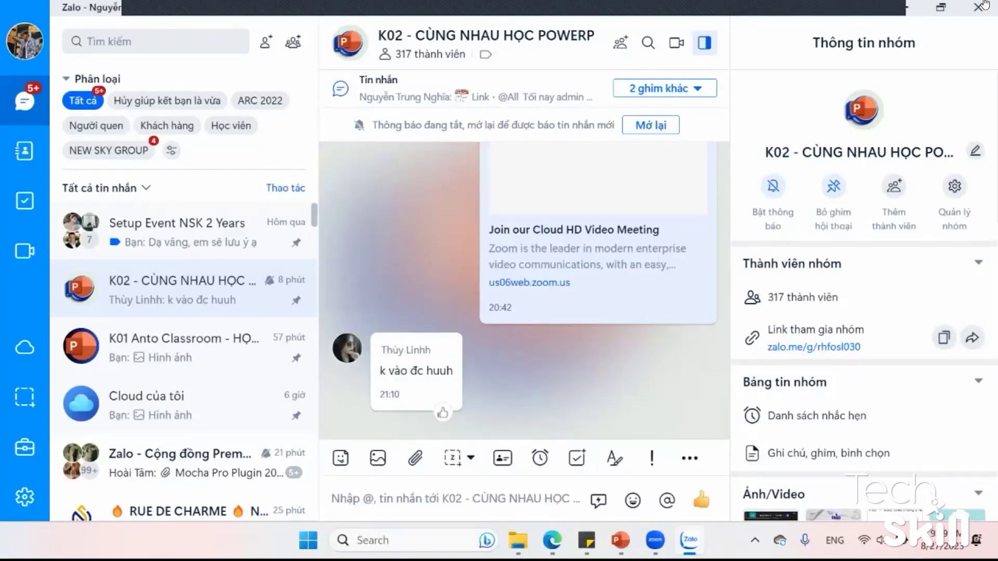
left_click(978, 7)
left_click_drag(474, 335, 386, 331)
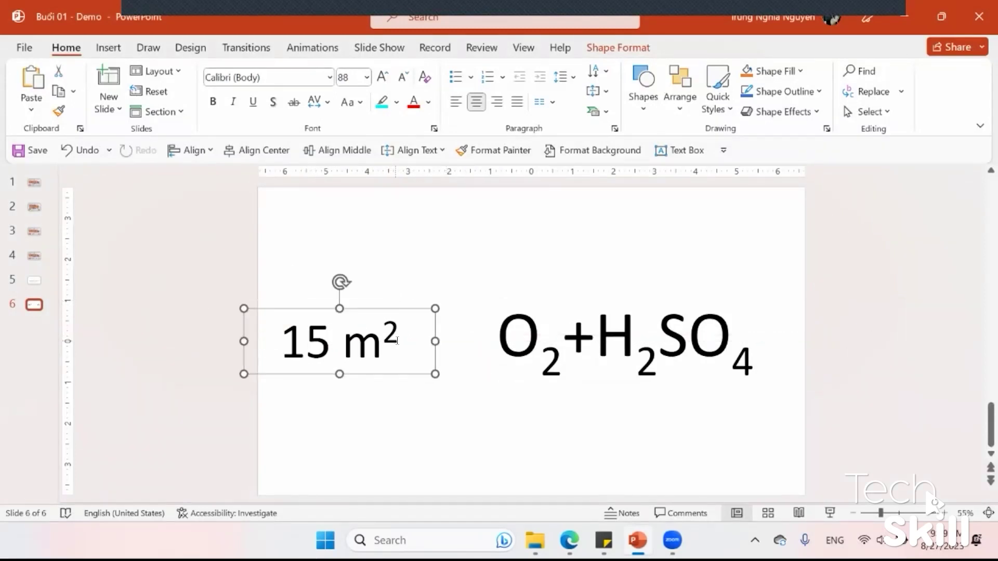
Move 15 m² to the top left and place the centre-aligned O₂+H₂SO₄ formula level beside it
mouse_move(437, 338)
left_mouse_down()
mouse_move(365, 372)
mouse_move(440, 372)
mouse_move(395, 338)
mouse_move(398, 298)
mouse_move(383, 277)
left_mouse_up()
mouse_move(541, 382)
left_mouse_down()
mouse_move(450, 390)
mouse_move(445, 378)
left_mouse_up()
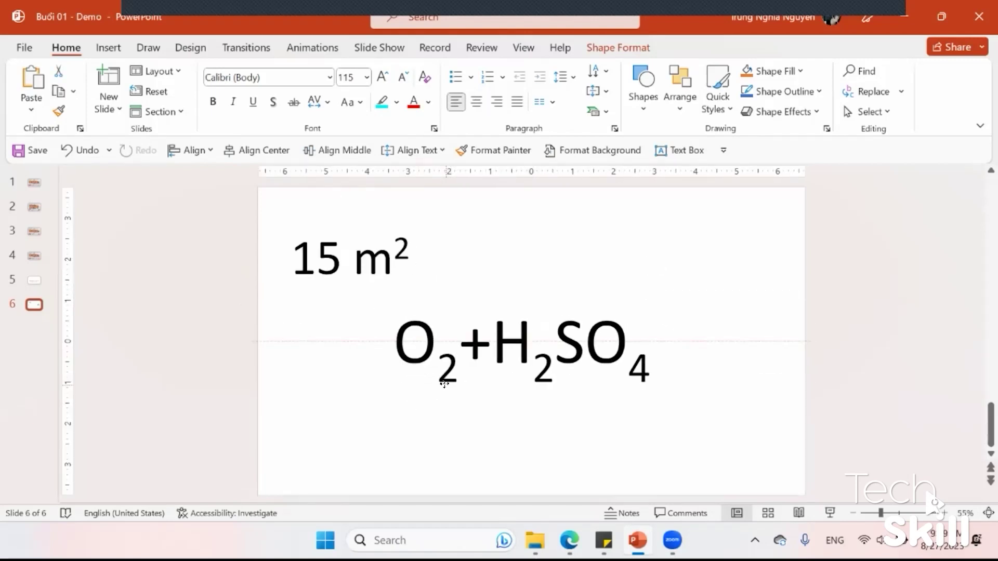
left_click(264, 151)
left_click(529, 344)
key("ctrl+e")
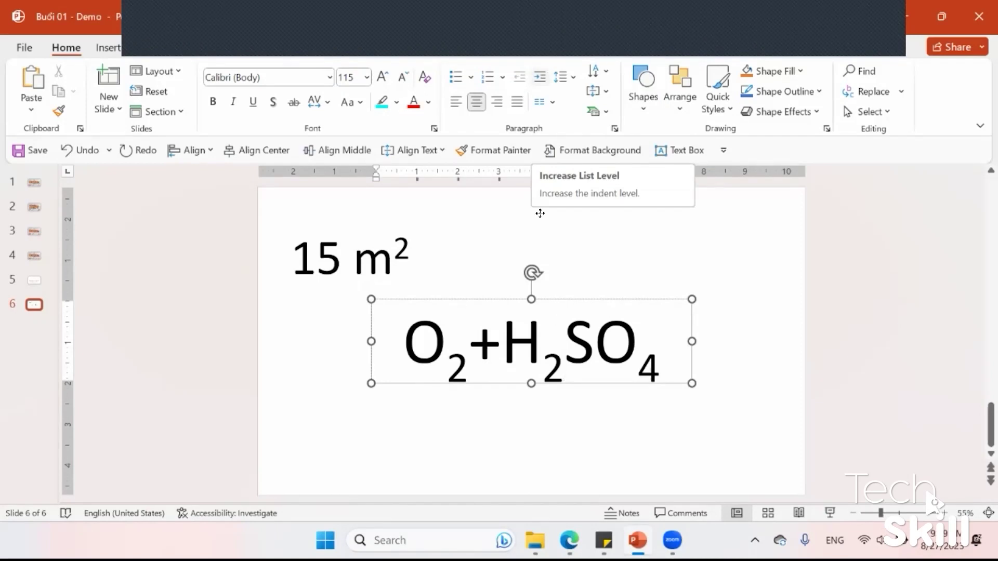
left_click_drag(519, 297, 598, 214)
left_click(420, 308)
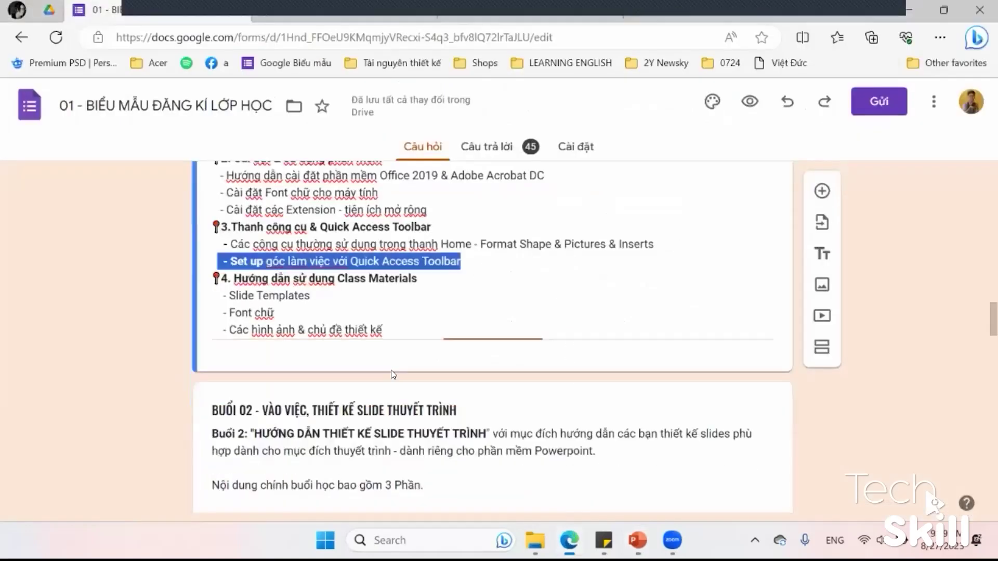
left_click(391, 370)
Paste the form's outline from 1. LÀM VIỆC CHUYÊN NGHIỆP to âm thanh onto slide 6, removing the empty last line
scroll(407, 343, "down", 5)
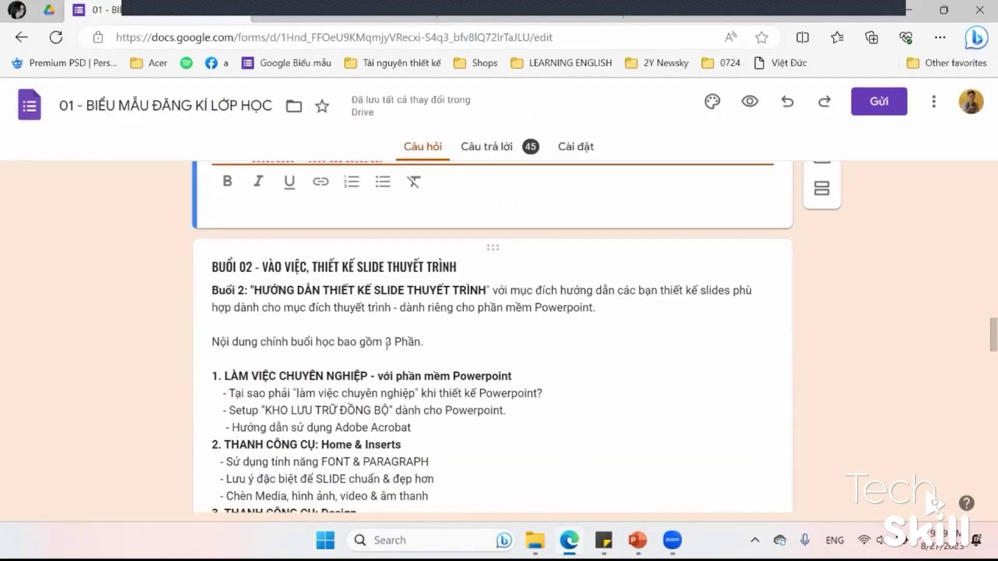
left_click(407, 343)
key("ctrl+a")
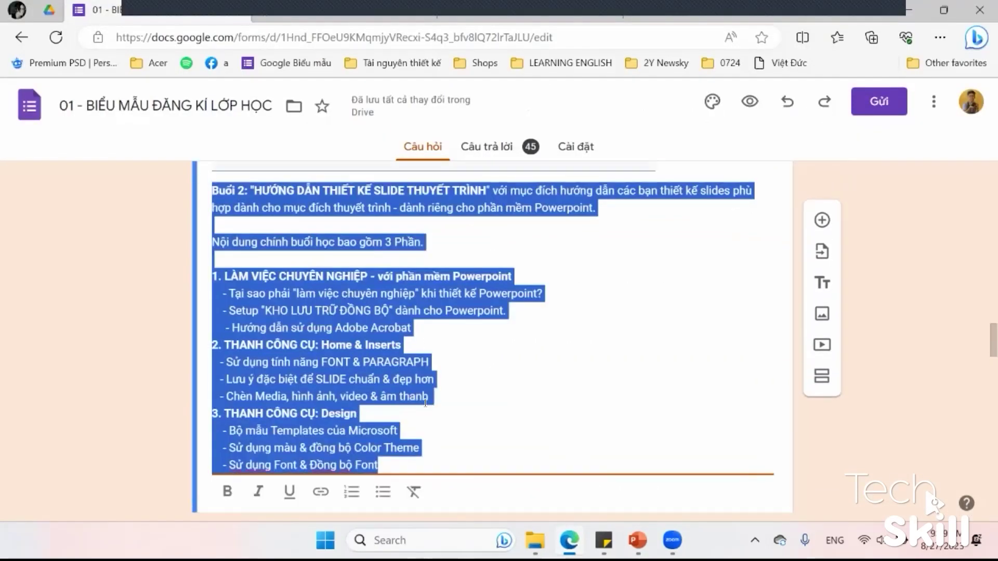
left_click(438, 399)
left_click_drag(432, 397, 212, 276)
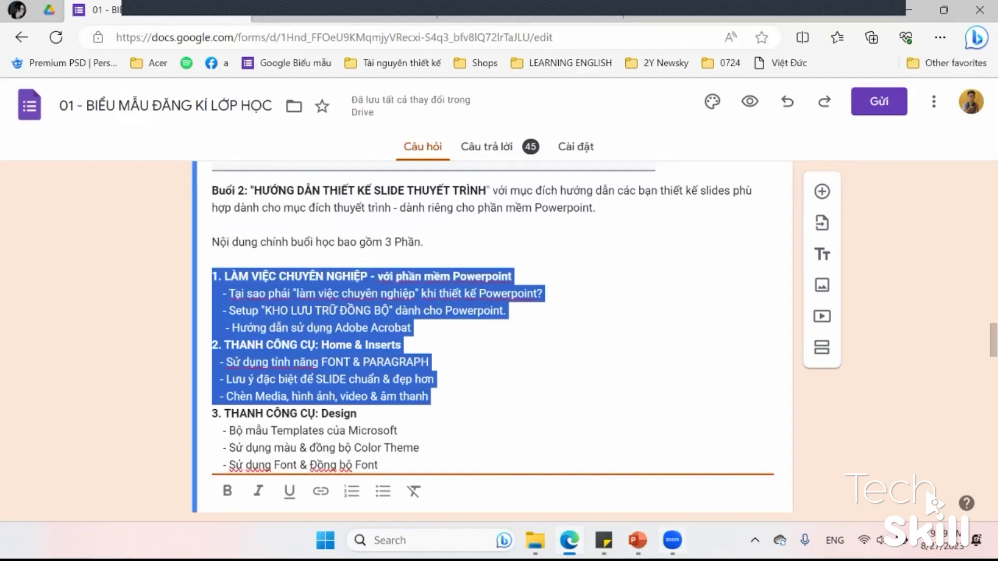
key("ctrl+c")
key("alt+Tab")
key("ctrl+v")
left_click(462, 398)
key("BackSpace")
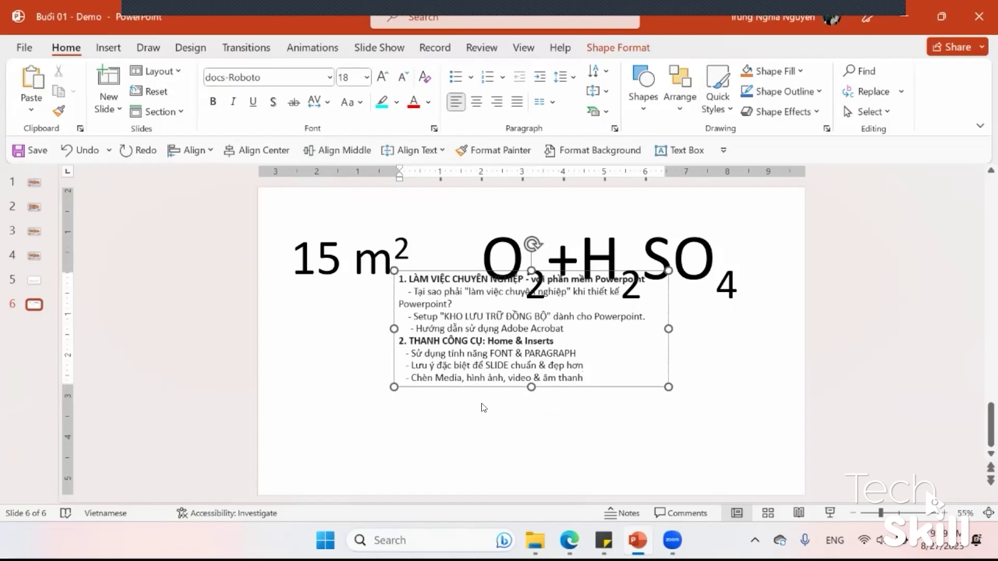
Move the outline to the lower left and delete the '1.' before LÀM and the dash before Tại
left_click_drag(476, 388, 402, 466)
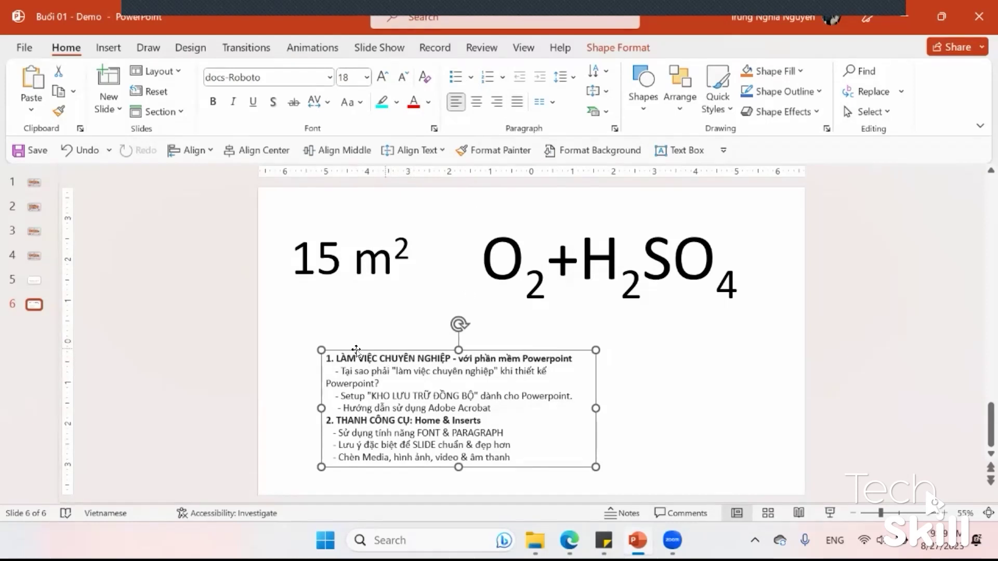
left_click(337, 358)
key("BackSpace")
key("BackSpace")
key("BackSpace")
left_click(341, 371)
key("BackSpace")
key("BackSpace")
key("BackSpace")
key("BackSpace")
left_click_drag(340, 383, 574, 383)
Remove the dashes before Hướng dẫn, Sử dụng and Lưu ý, then cut the outline box from slide 6
key("BackSpace")
key("ctrl+z")
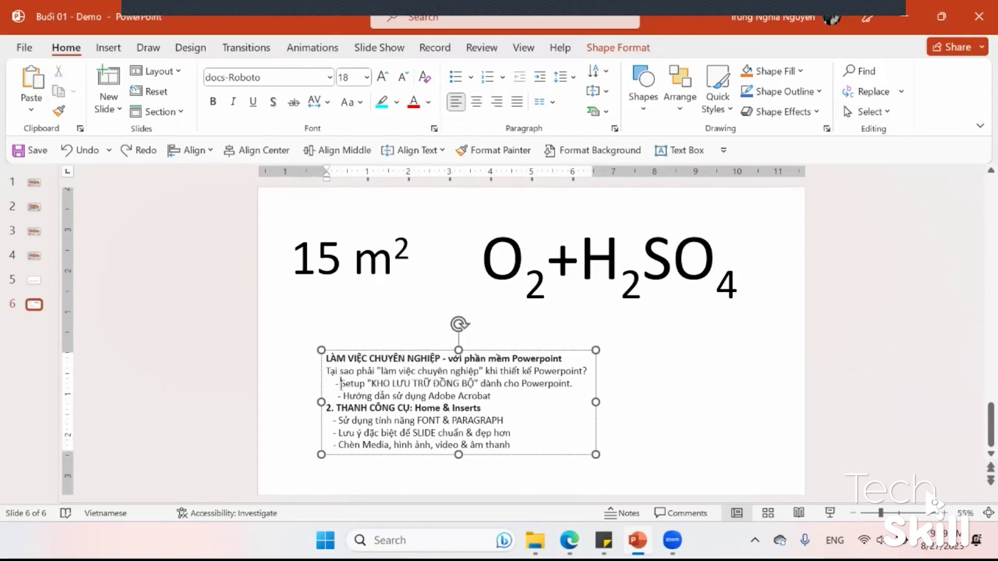
double_click(331, 397)
key("BackSpace")
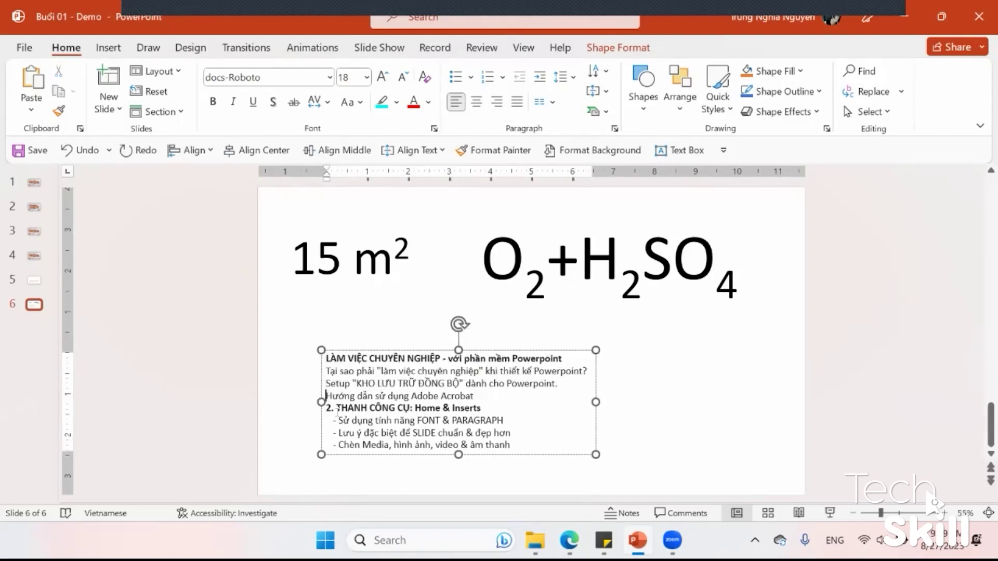
double_click(332, 420)
key("BackSpace")
double_click(336, 433)
key("BackSpace")
double_click(335, 445)
key("BackSpace")
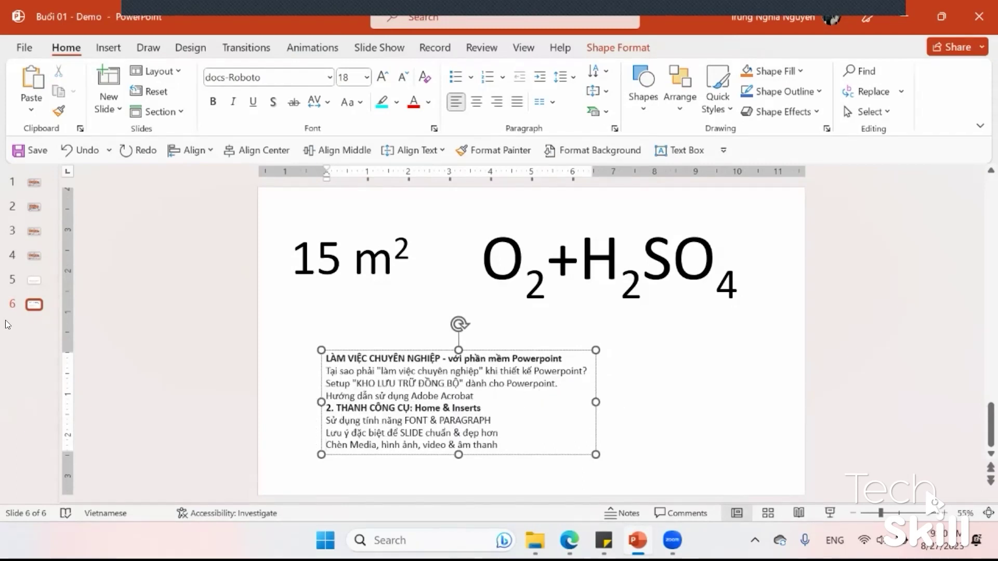
key("Escape")
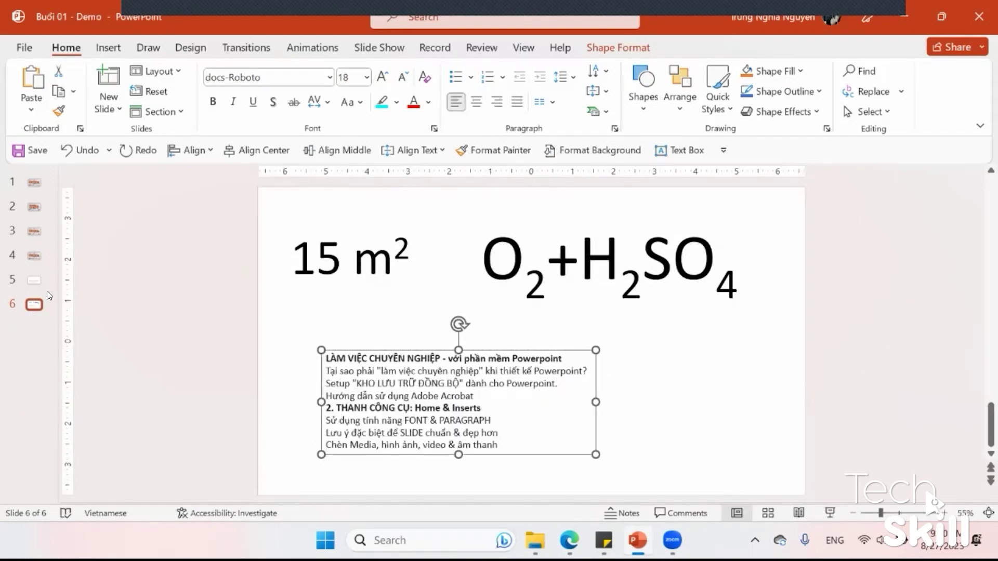
key("Delete")
left_click(412, 288)
Add a new slide 7, paste the outline onto it and centre it
left_click(519, 285, "shift")
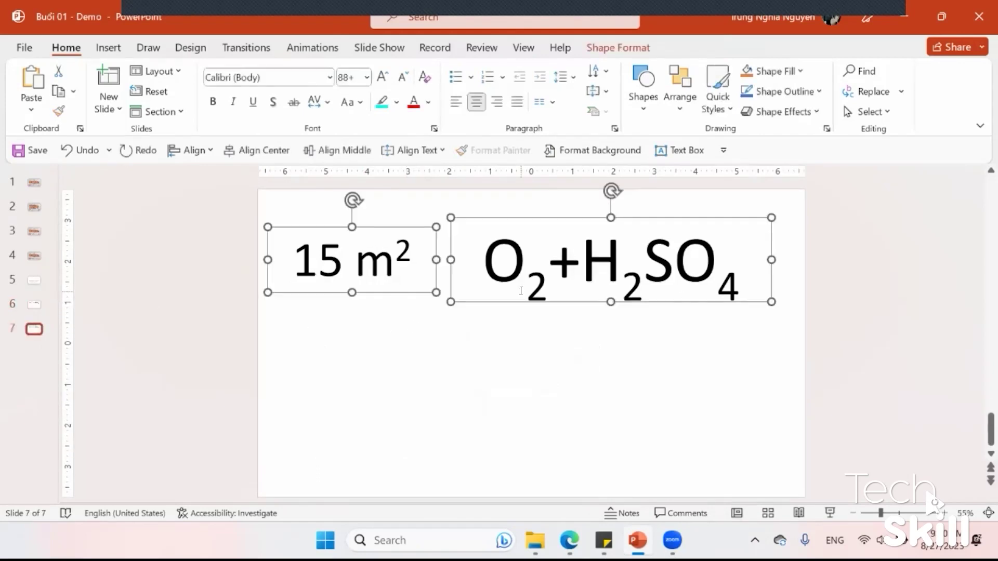
key("ctrl+m")
key("ctrl+v")
left_click_drag(477, 348, 532, 259)
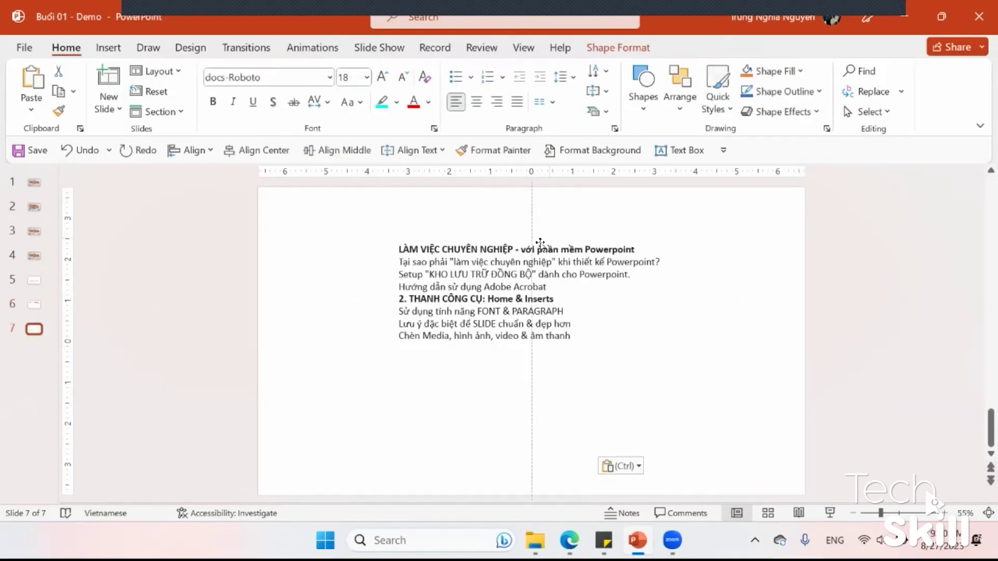
double_click(401, 300)
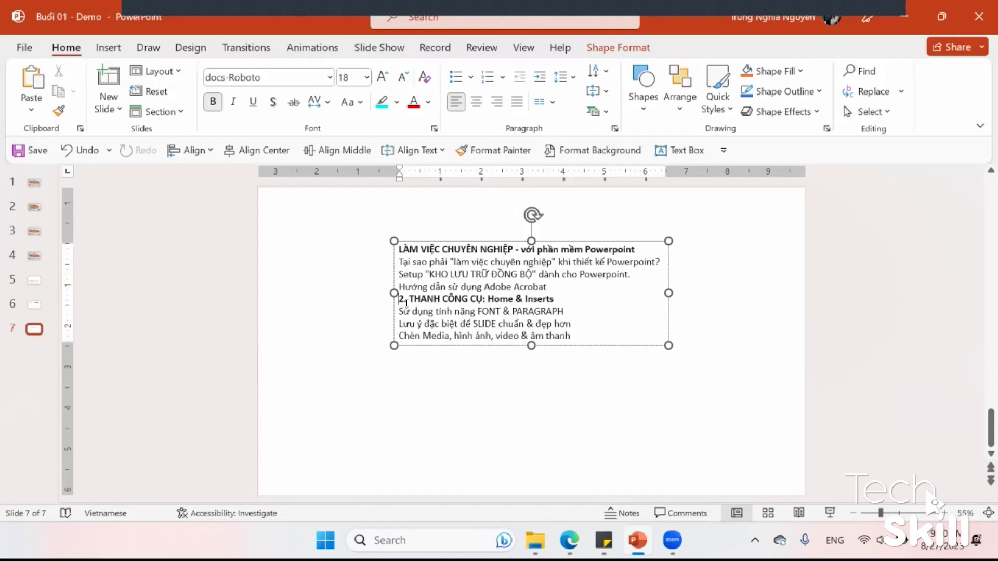
Enlarge all the outline text to 24 and widen the text box
key("ctrl+a")
key("ctrl+shift+period")
key("ctrl+shift+period")
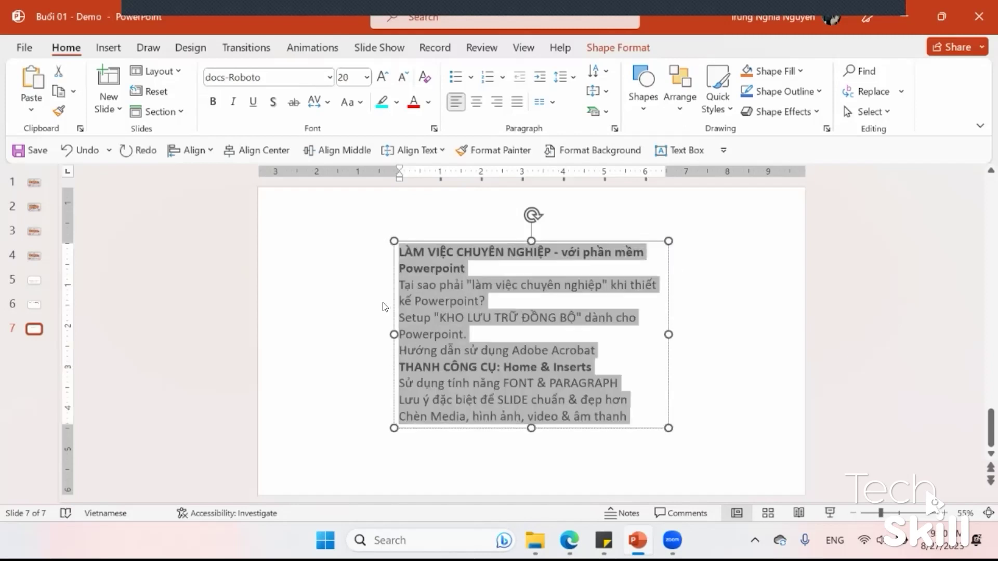
left_click_drag(668, 335, 761, 336)
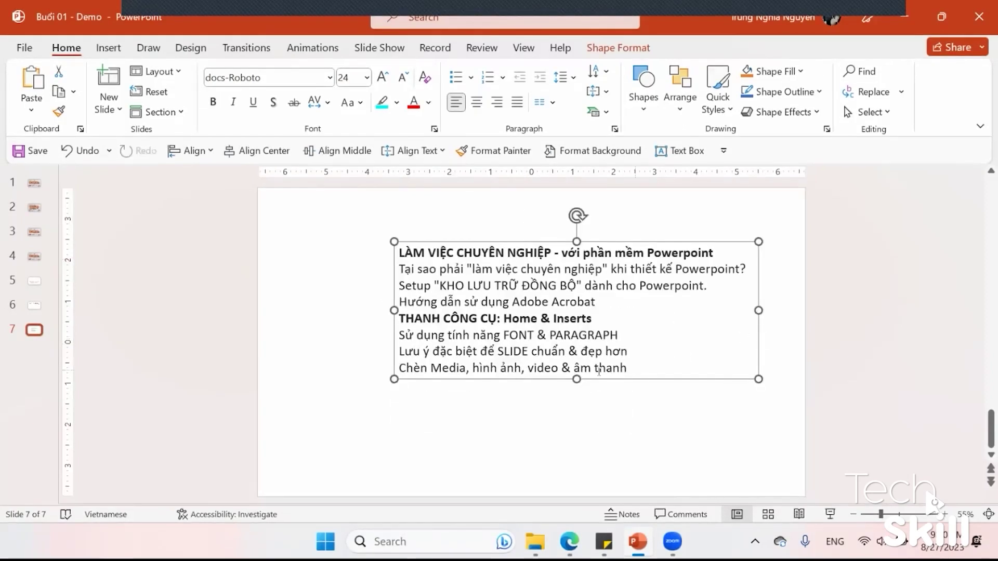
left_click_drag(599, 392, 571, 407)
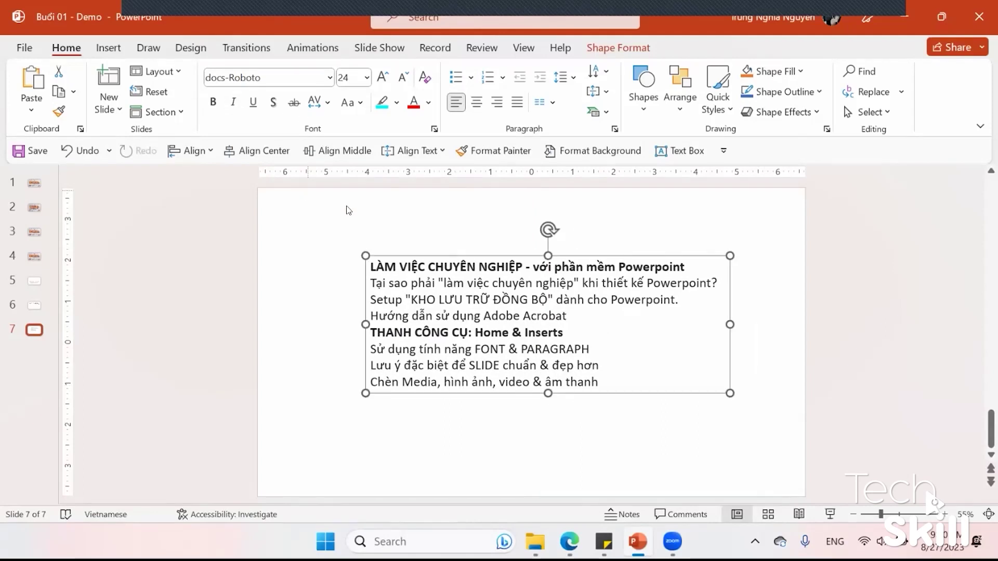
Set all the box text to Montserrat size 28 and widen the box leftward
left_click(410, 283)
key("ctrl+a")
left_click(219, 78)
type("Mon")
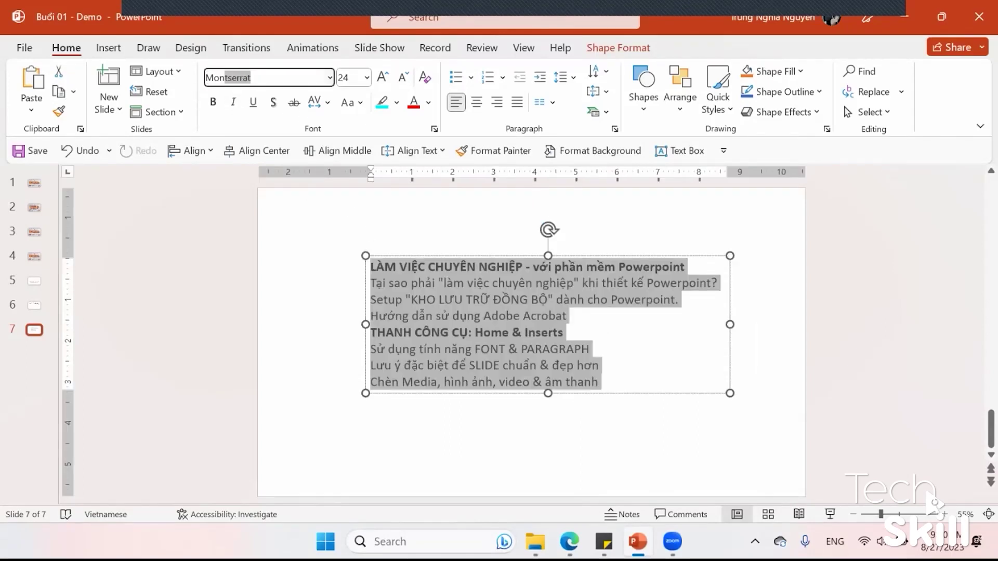
key("Return")
key("ctrl+bracketright")
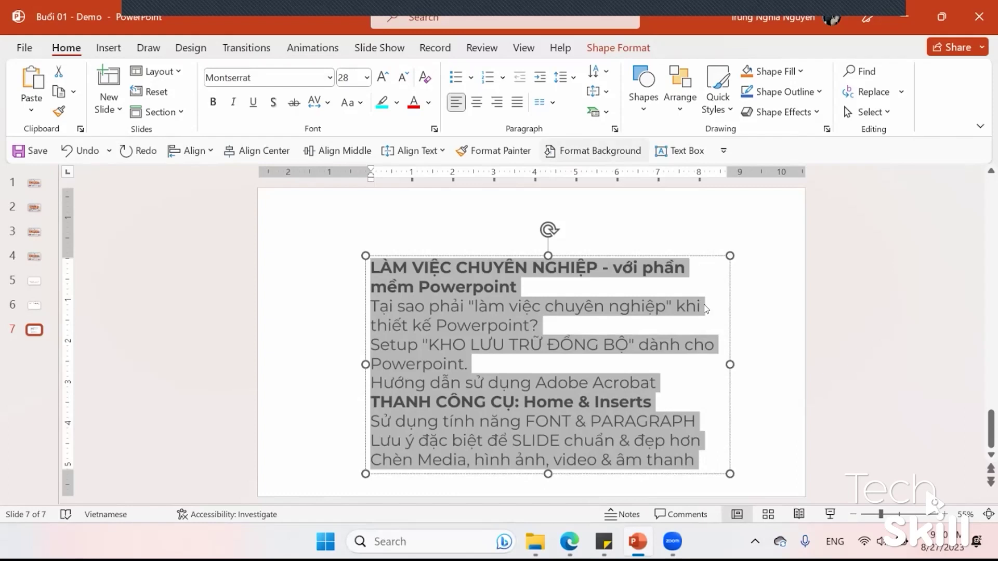
left_click_drag(365, 365, 333, 364)
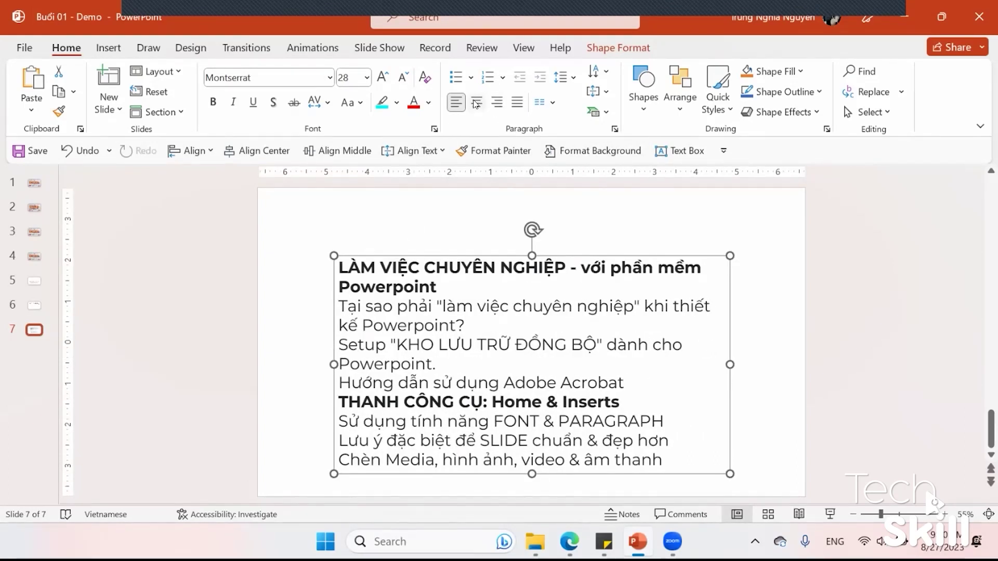
Apply hollow square bullets to every line in the text box
left_click(470, 79)
left_click(469, 79)
left_click(469, 79)
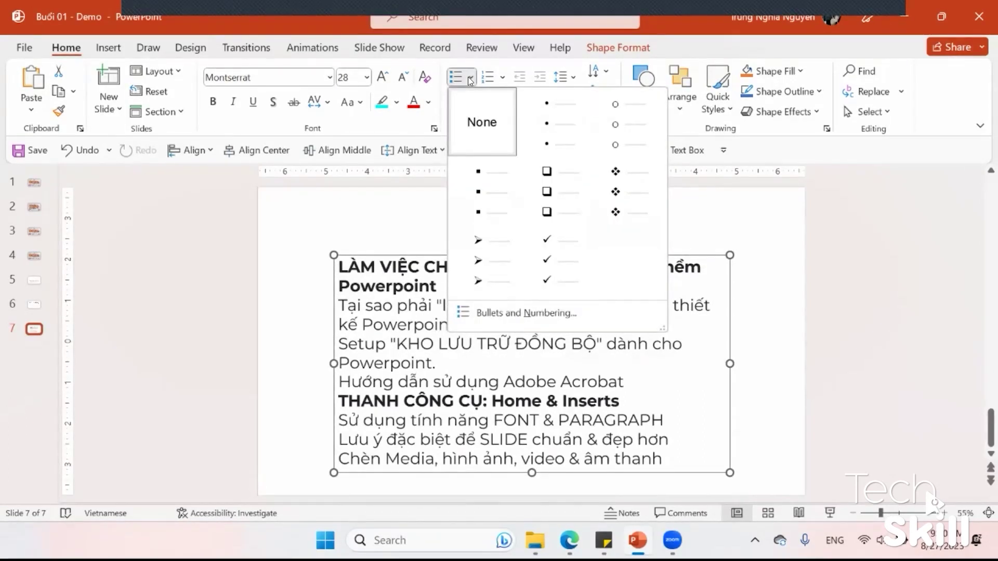
left_click(580, 200)
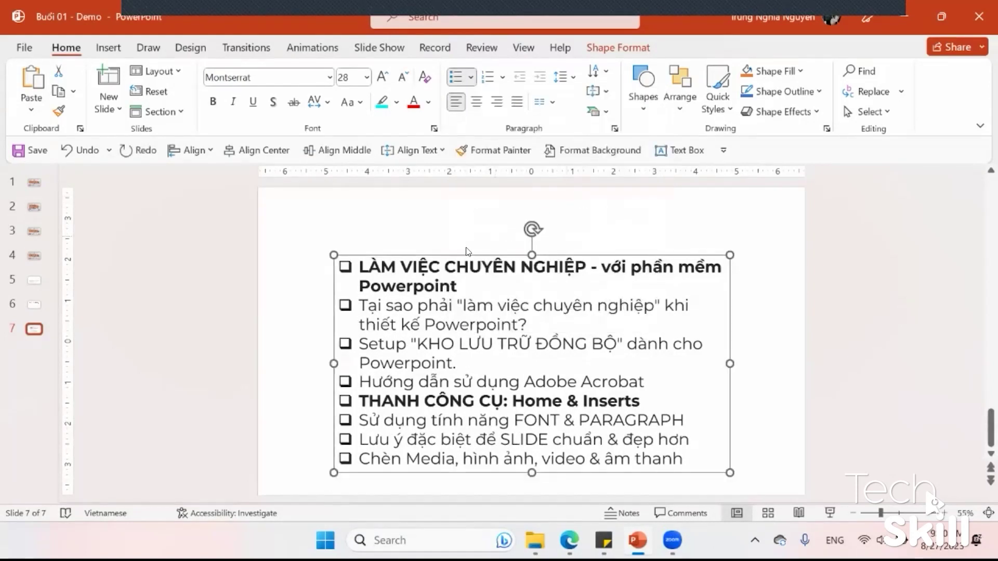
Nudge the box up and select the outline lines, undoing an accidental shift of FONT & PARAGRAPH
mouse_move(432, 253)
left_mouse_down()
mouse_move(436, 223)
mouse_move(429, 252)
left_mouse_up()
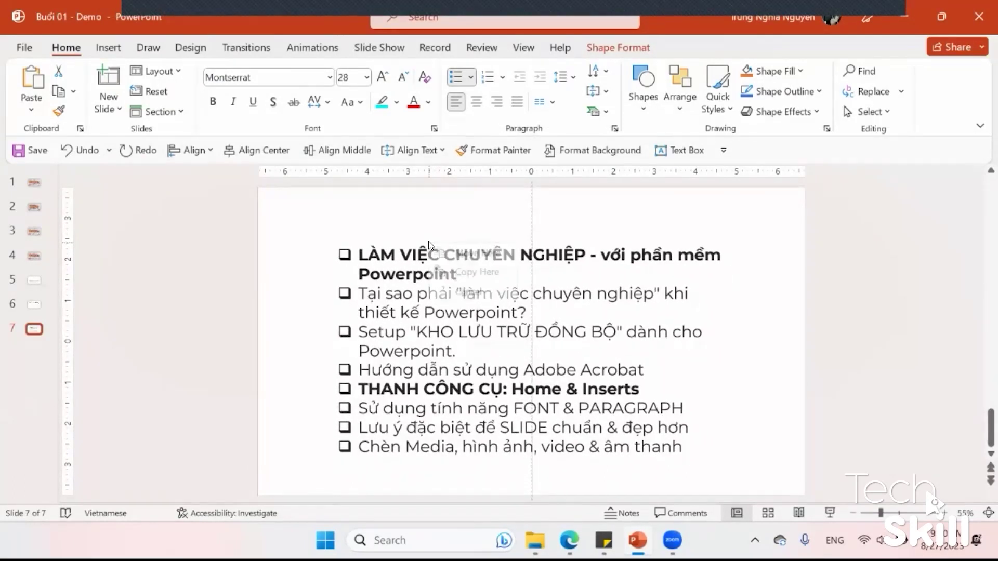
left_click(369, 267)
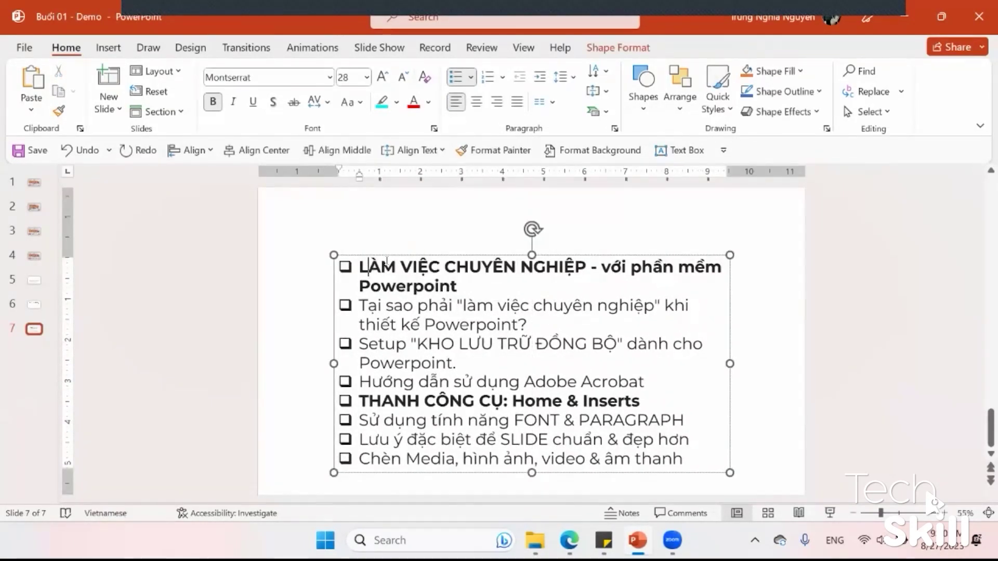
left_click_drag(360, 267, 382, 306)
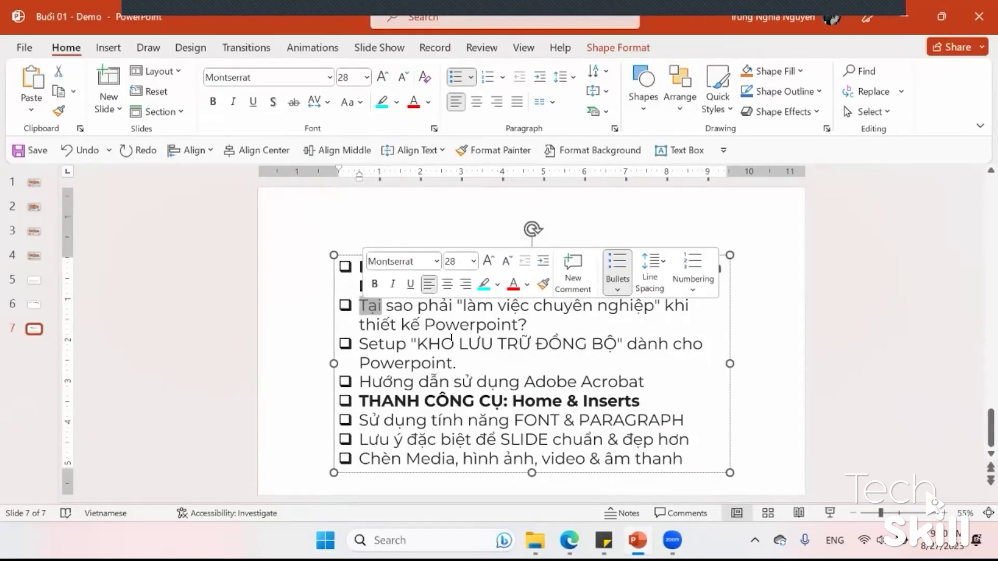
left_click_drag(451, 338, 645, 382)
left_click(345, 420)
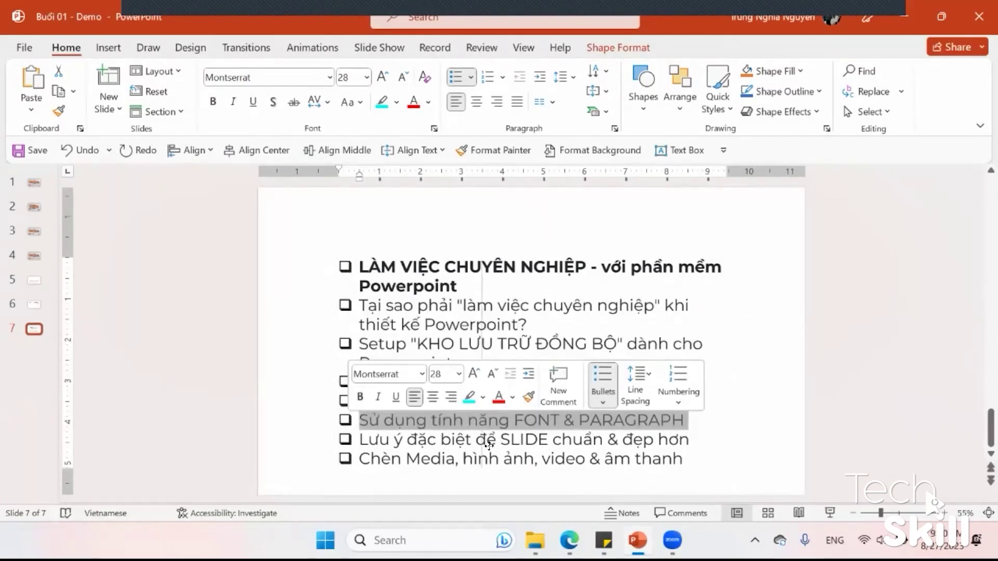
left_click_drag(346, 420, 489, 446)
key("ctrl+z")
key("shift+Down")
key("shift+Down")
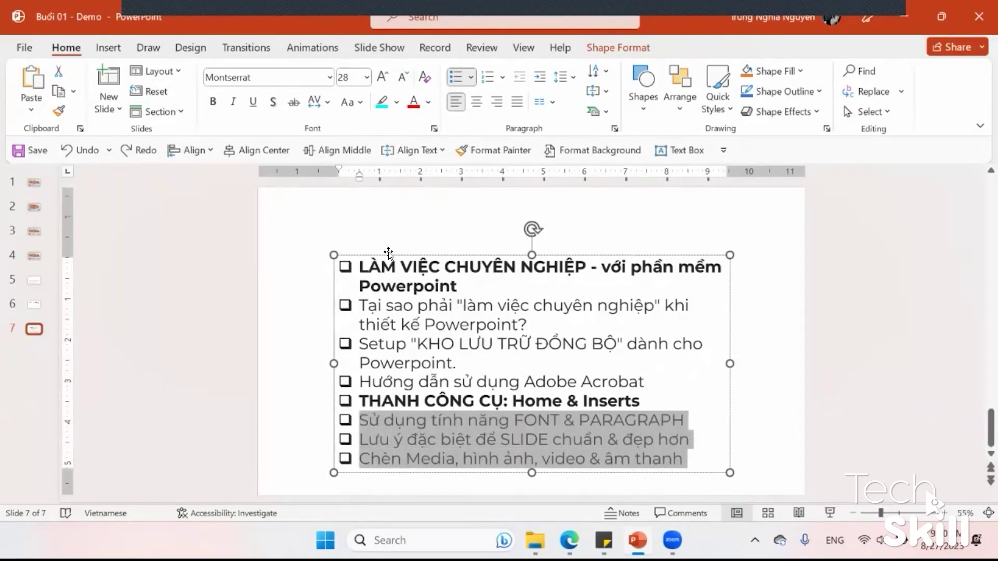
Move the text box higher and remove the second paragraph's bullet
left_click_drag(387, 256, 387, 220)
left_click(360, 270)
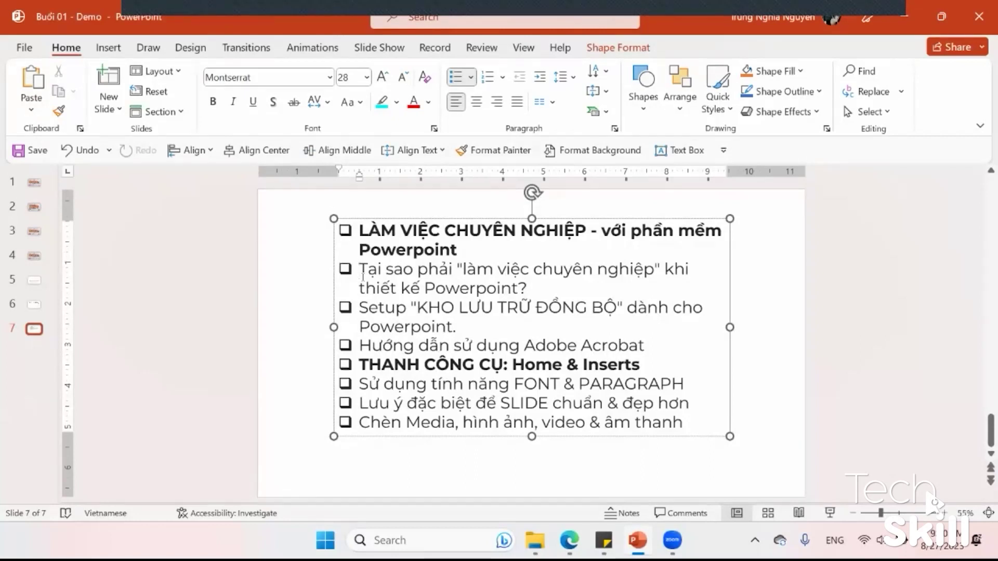
key("ctrl+z")
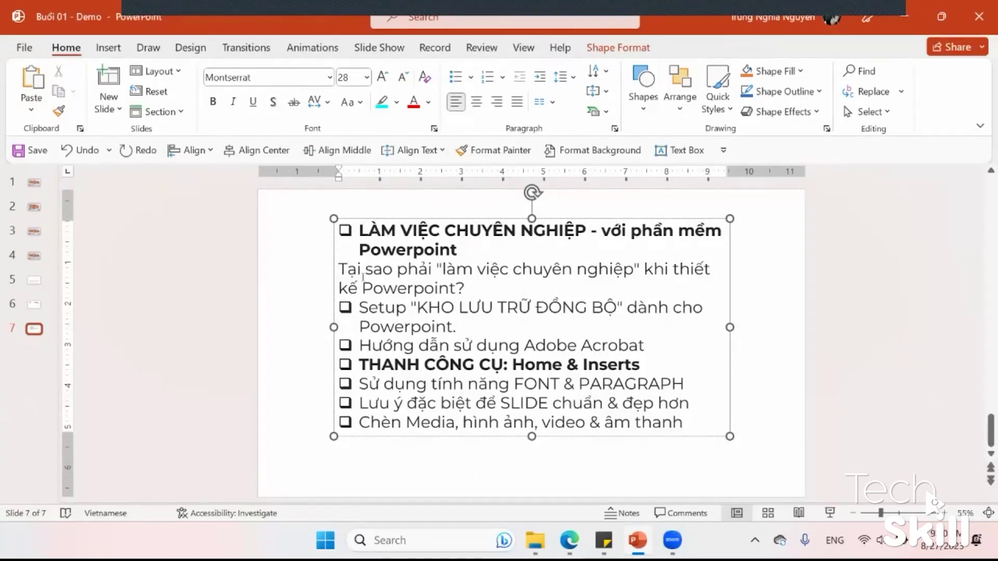
Experiment with a dash bullet and joining and splitting the Setup line, then undo
type("-")
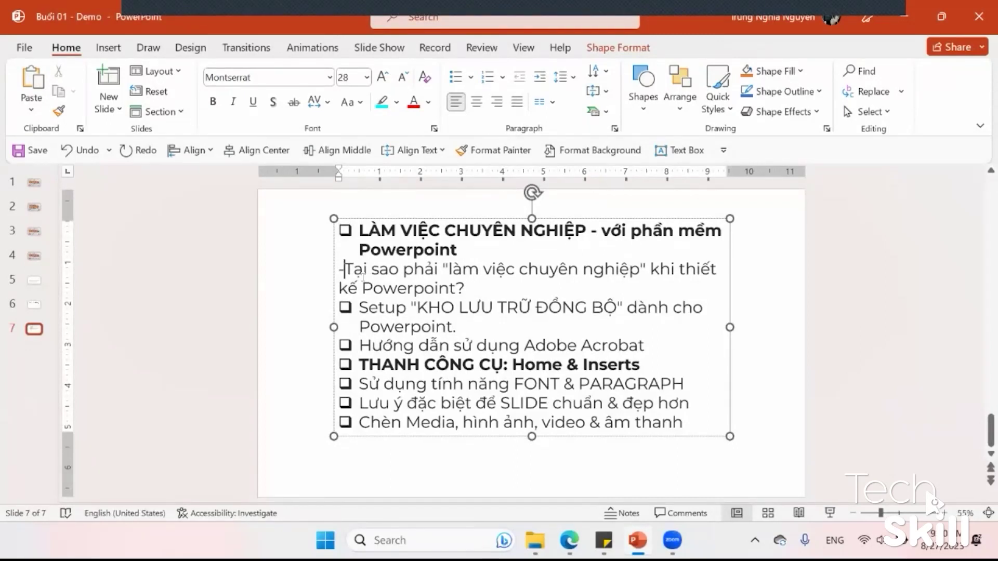
left_click(486, 288)
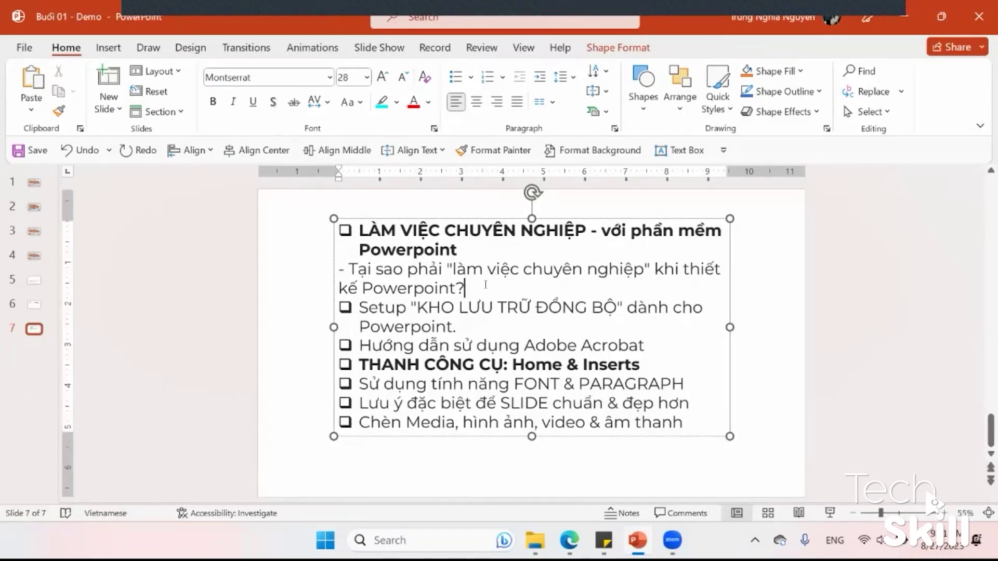
key("Delete")
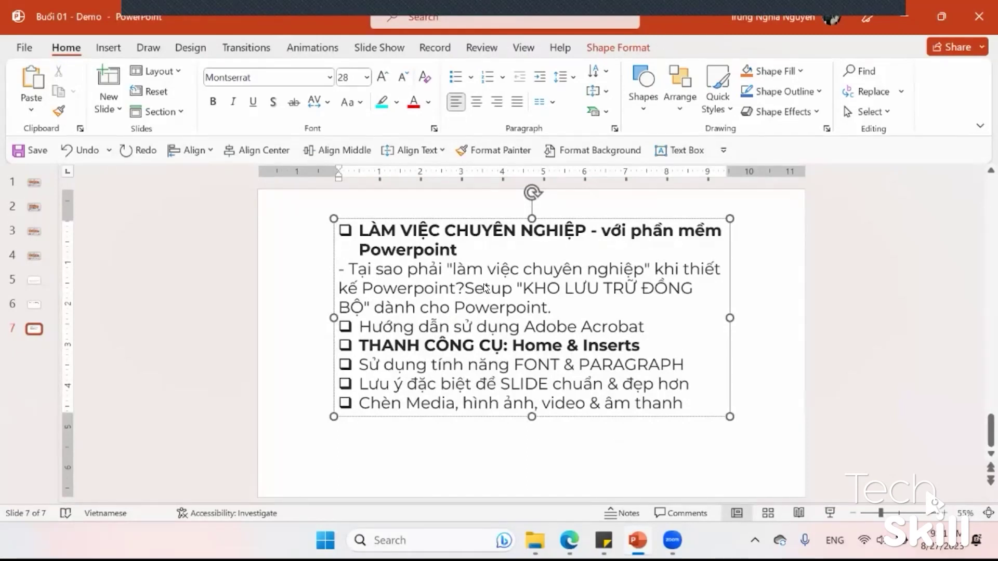
key("Return")
left_click(367, 307)
left_click(363, 307)
key("BackSpace")
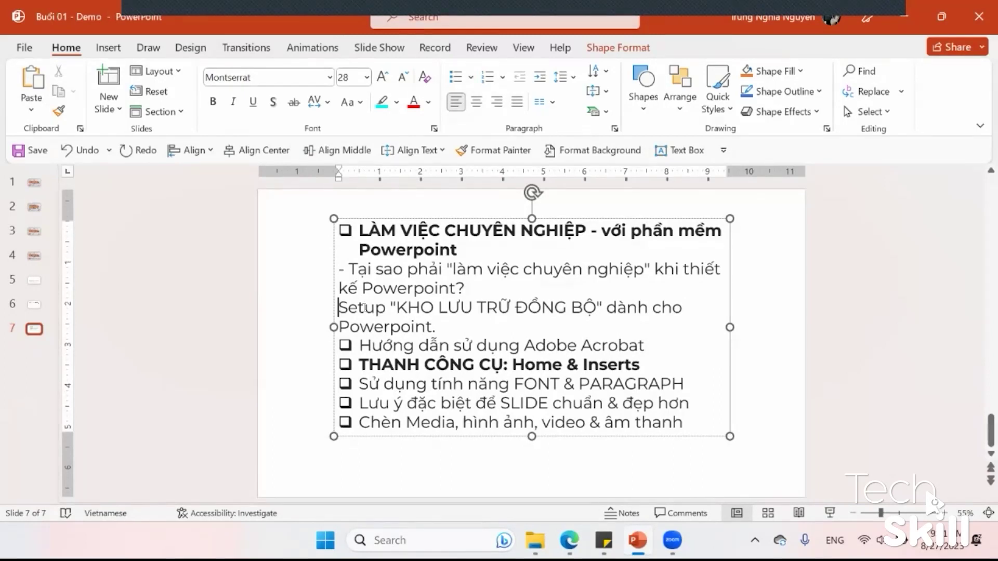
key("BackSpace")
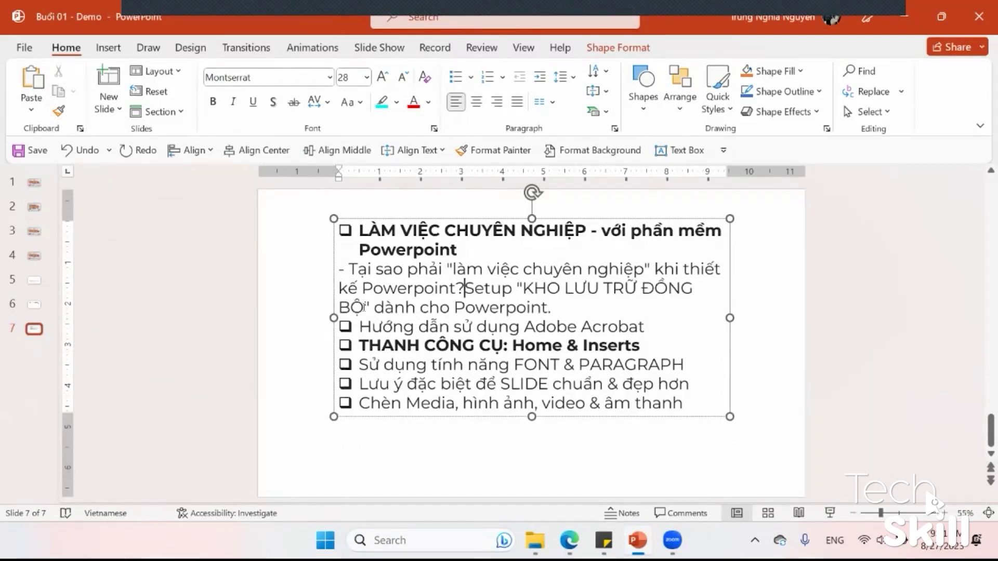
key("ctrl+z")
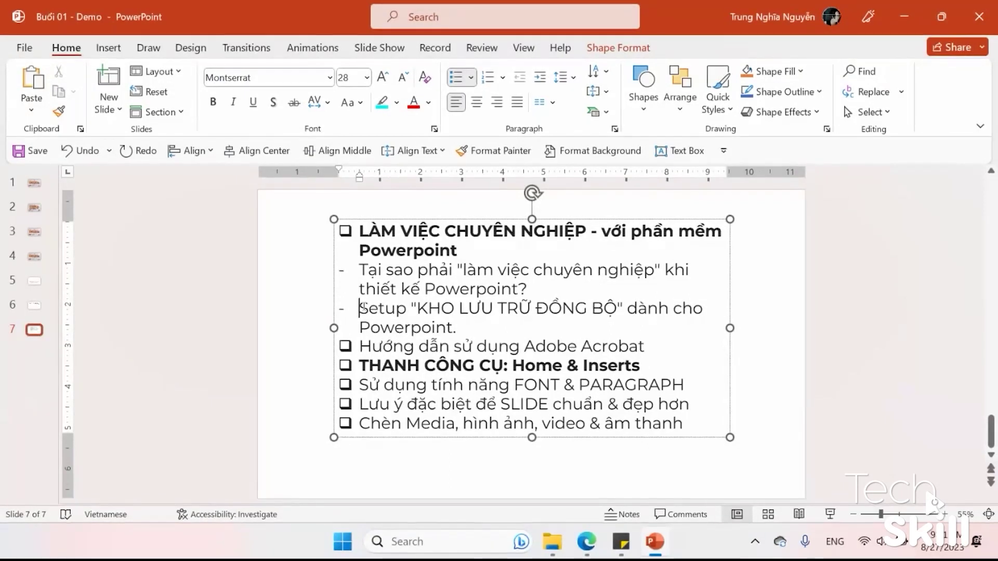
Restore square bullets on the Setup line and the second paragraph
key("BackSpace")
key("BackSpace")
key("Return")
key("Up")
key("Up")
key("ctrl+z")
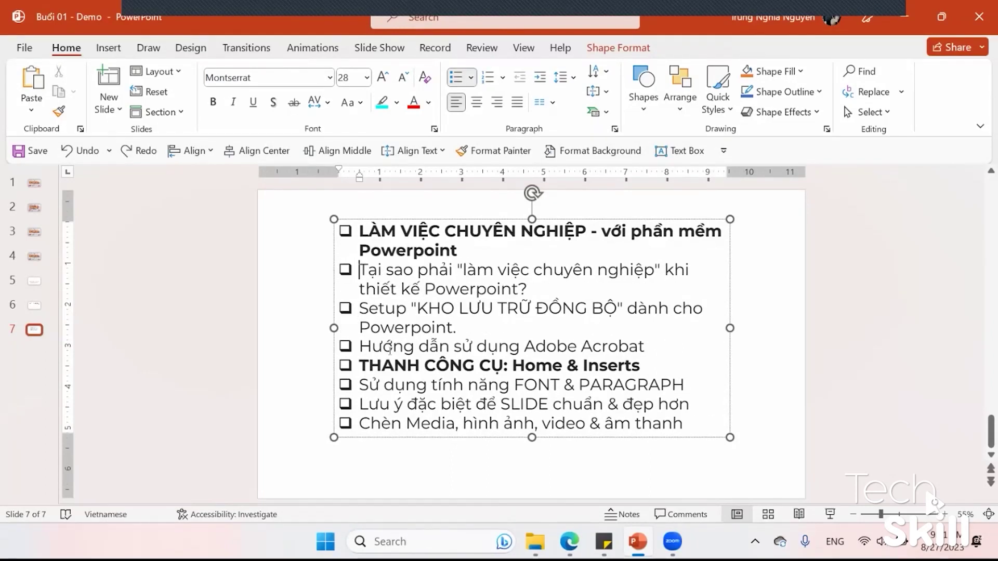
Shrink the three lines under the first heading to size 20 with filled round bullets
left_click_drag(374, 274, 650, 348)
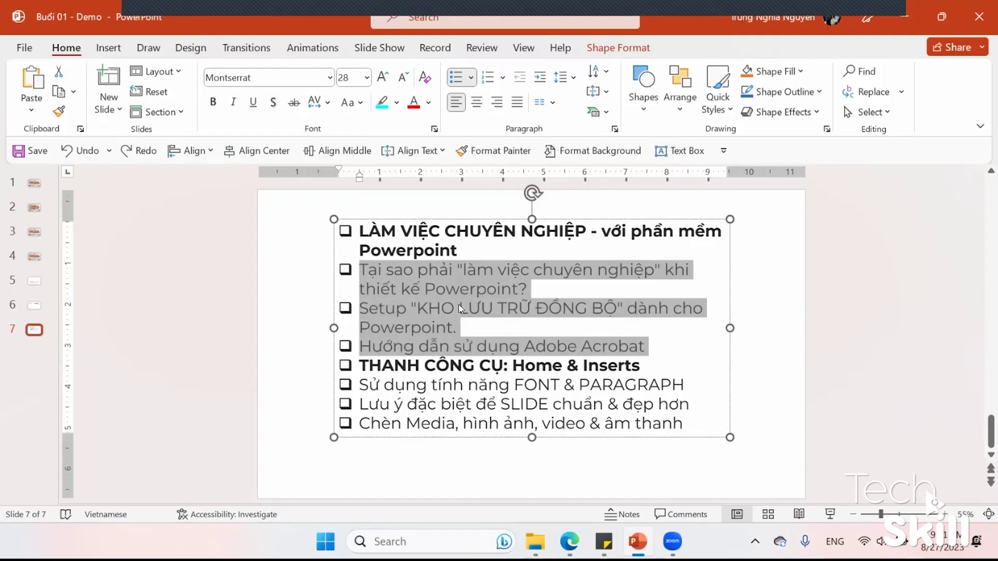
left_click(366, 277)
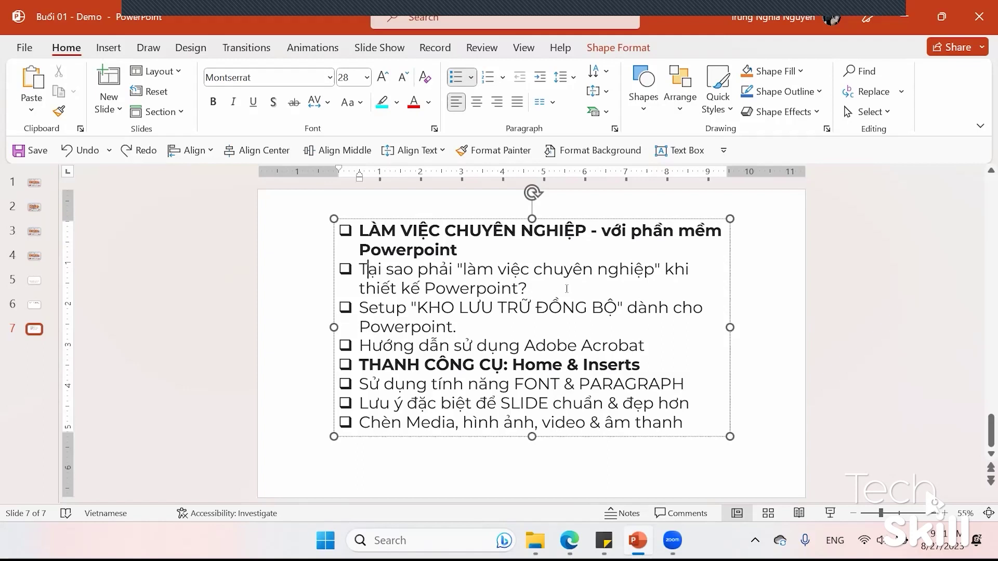
left_click_drag(558, 287, 645, 351)
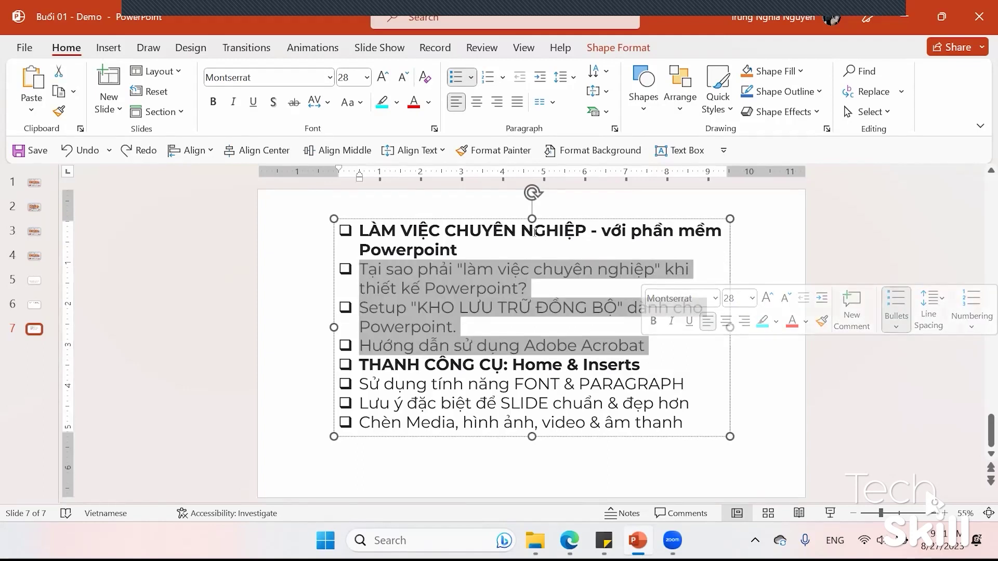
left_click(404, 77)
left_click(403, 76)
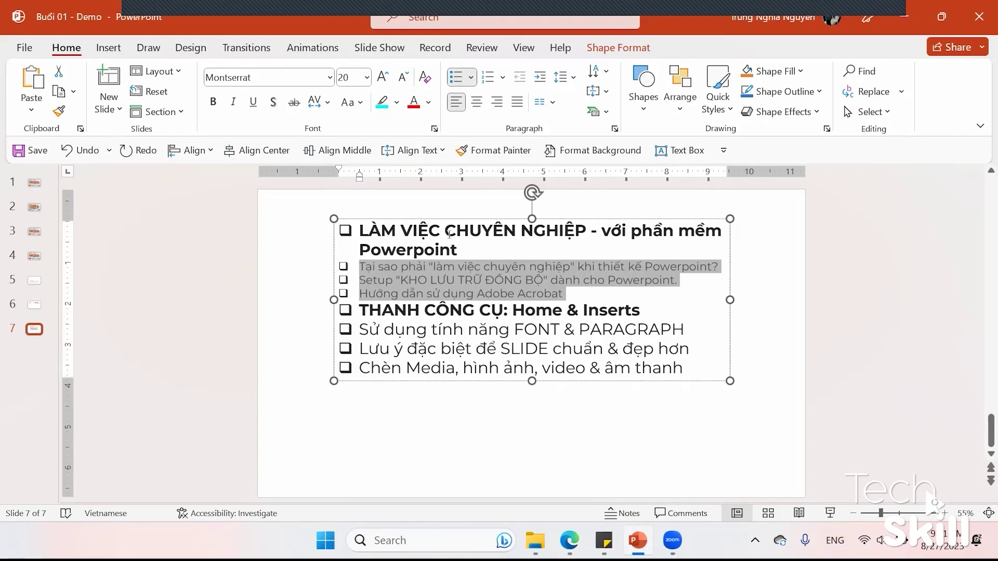
left_click(456, 78)
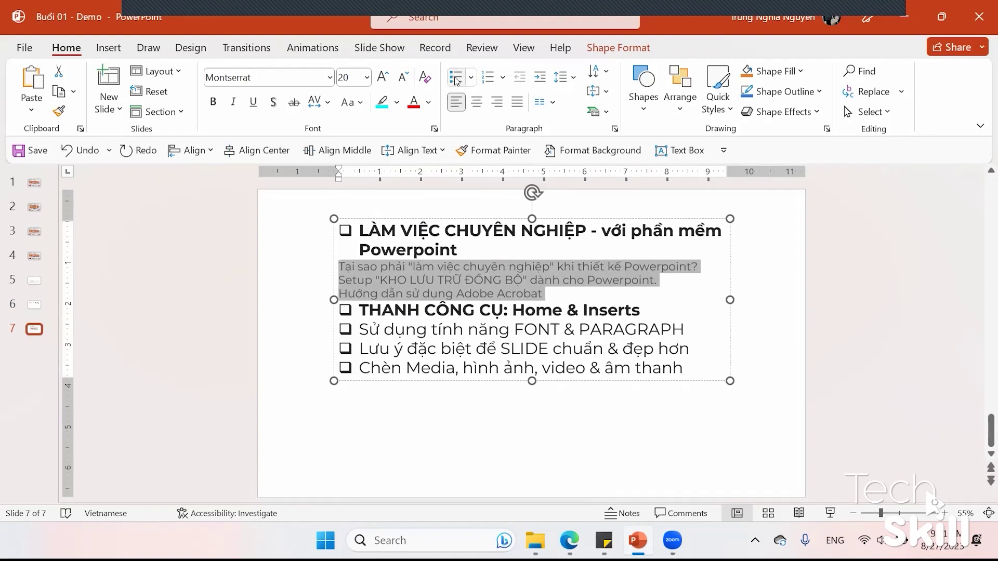
left_click(471, 77)
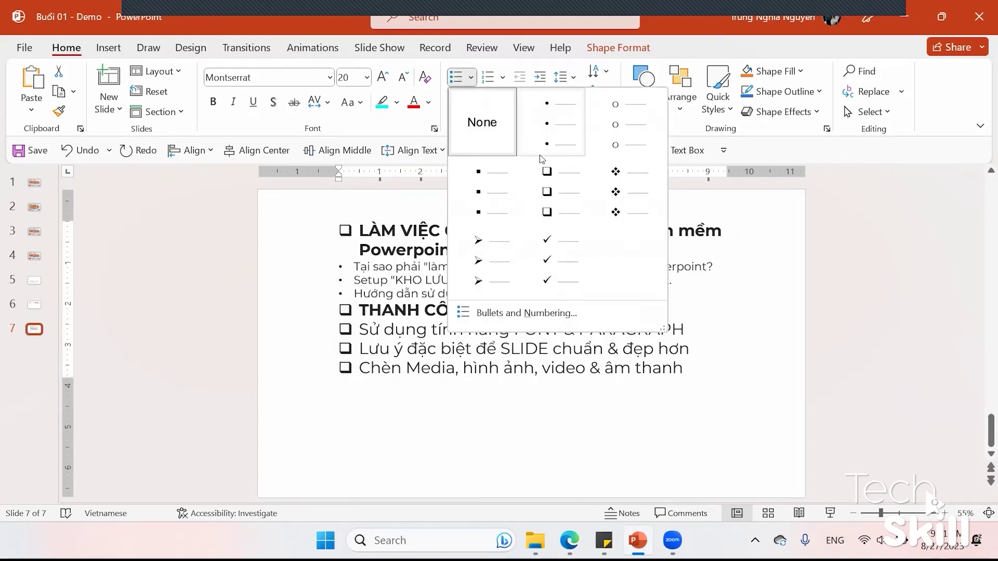
left_click(561, 142)
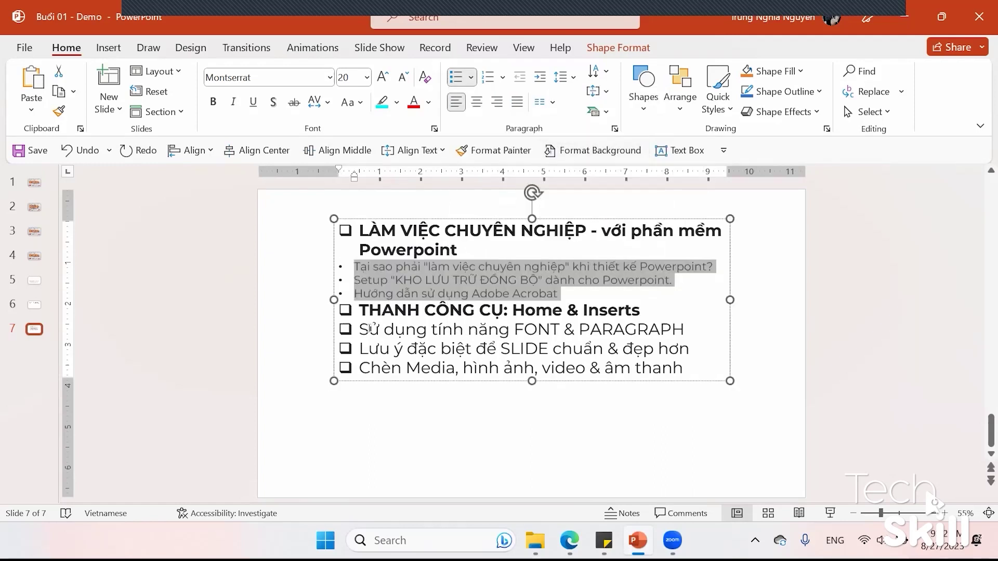
left_click(466, 150)
Format-paint the last three lines with round bullets and indent both sub-lists one level
left_click_drag(358, 333, 678, 371)
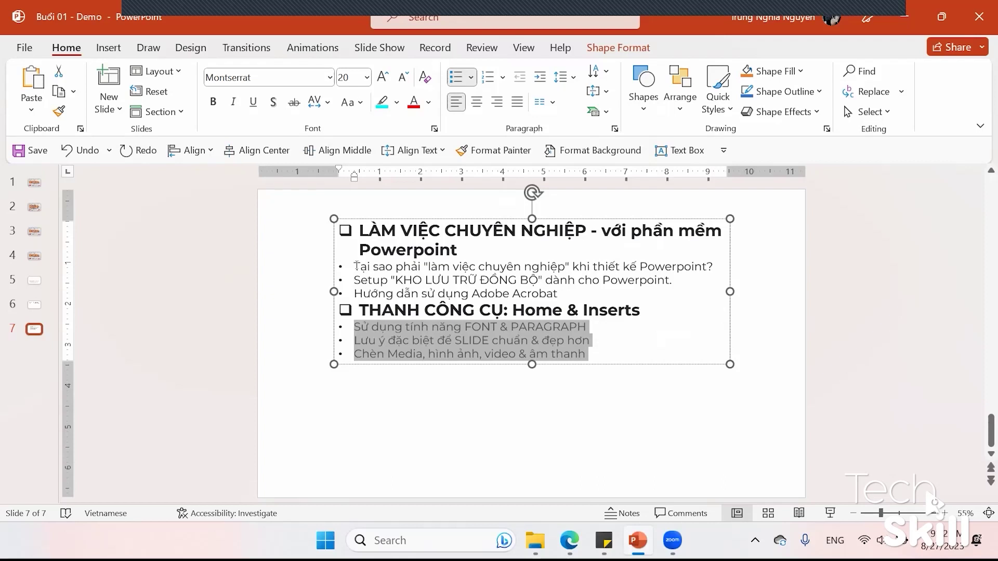
left_click_drag(355, 267, 560, 293)
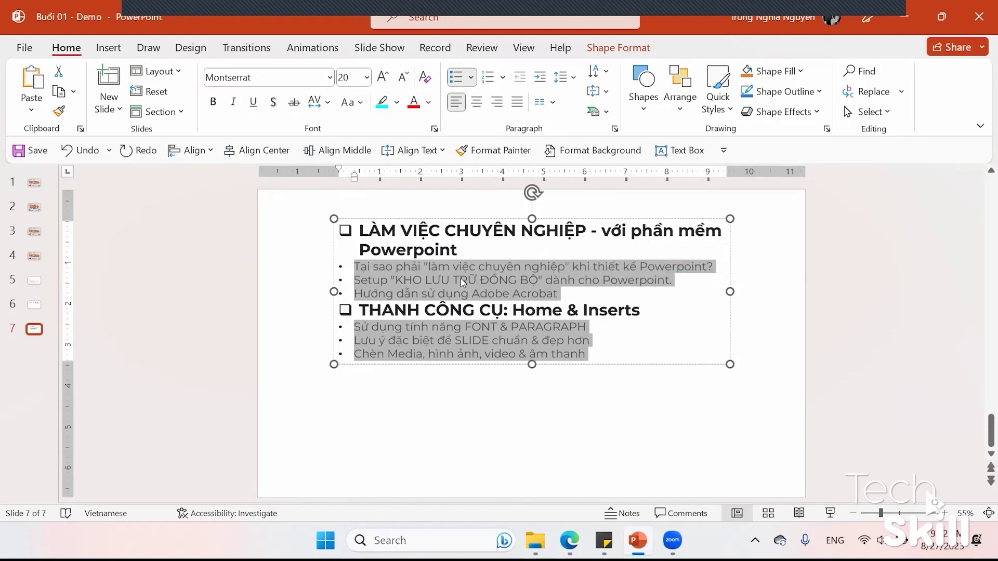
left_click(486, 78)
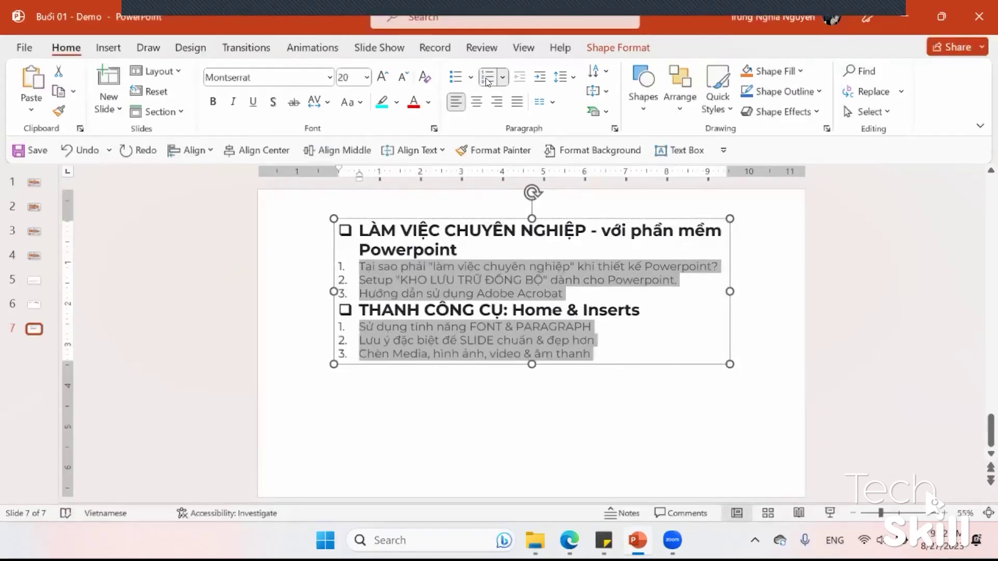
left_click(487, 82)
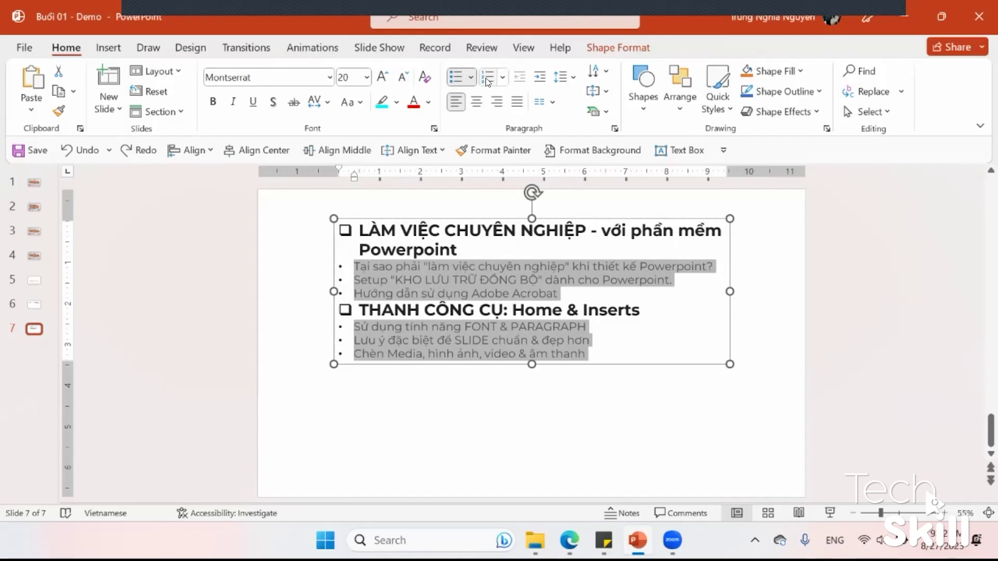
left_click(536, 78)
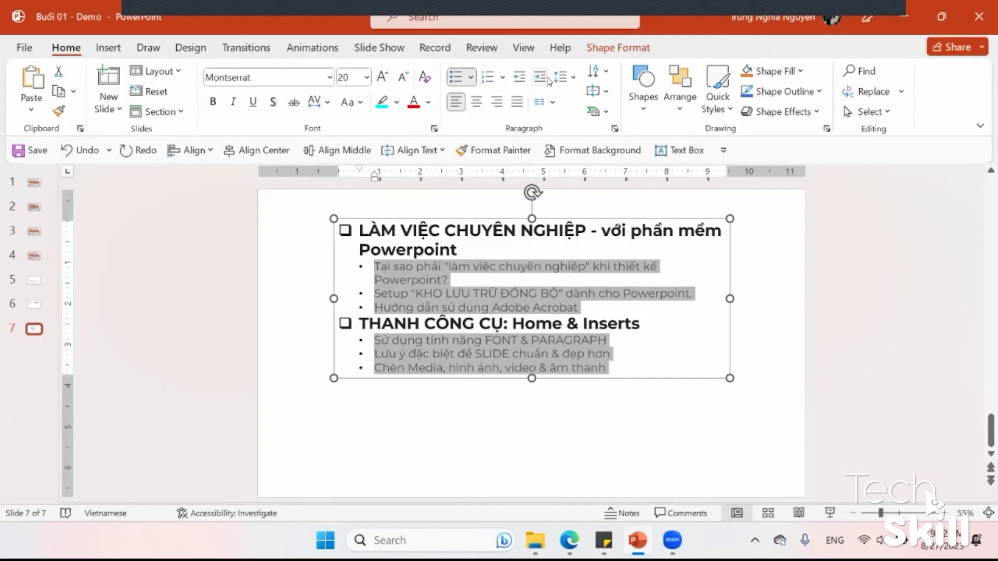
Decrease both sub-lists' list level and tighten their indent with the ruler markers
left_click(532, 79)
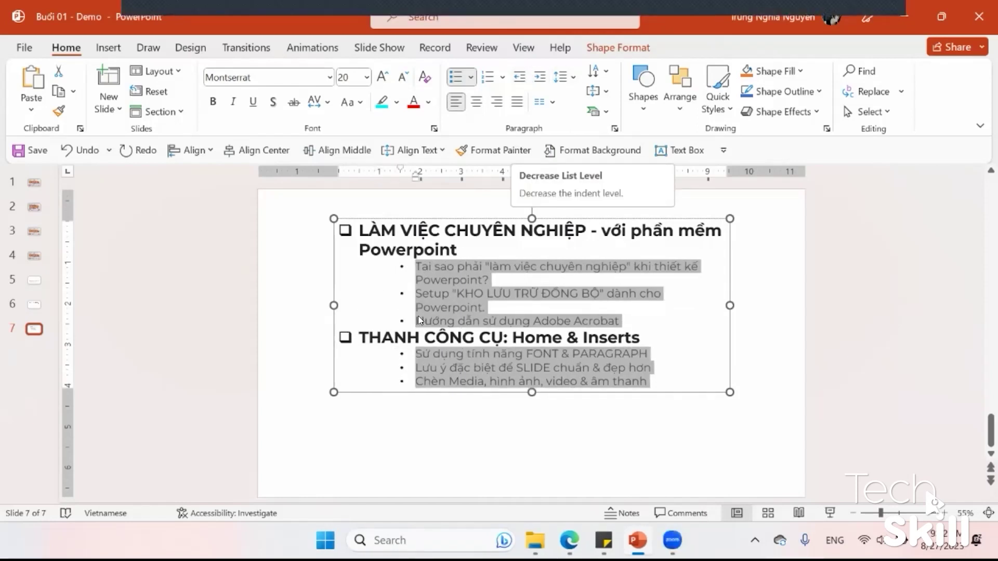
left_click(413, 295)
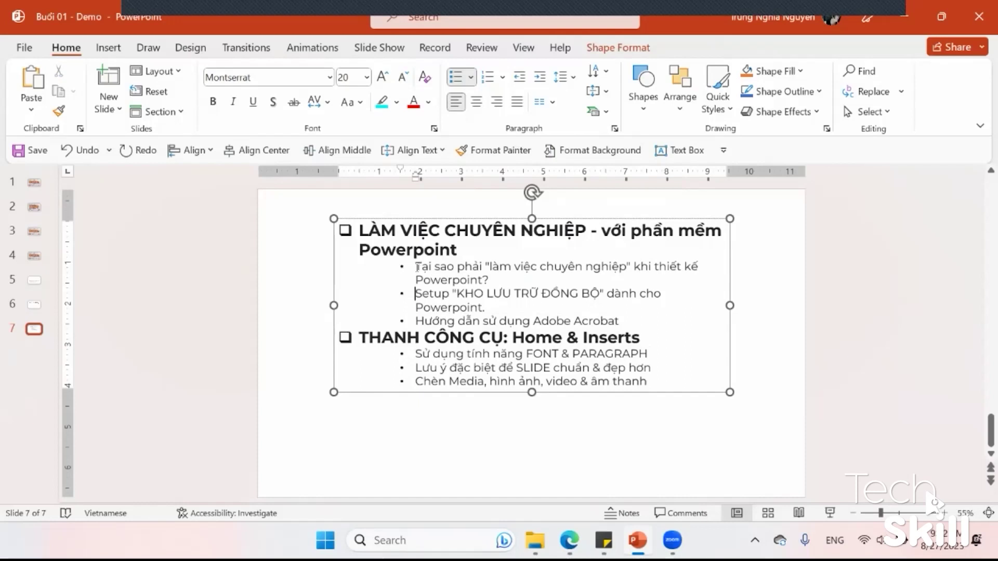
left_click_drag(416, 267, 622, 321)
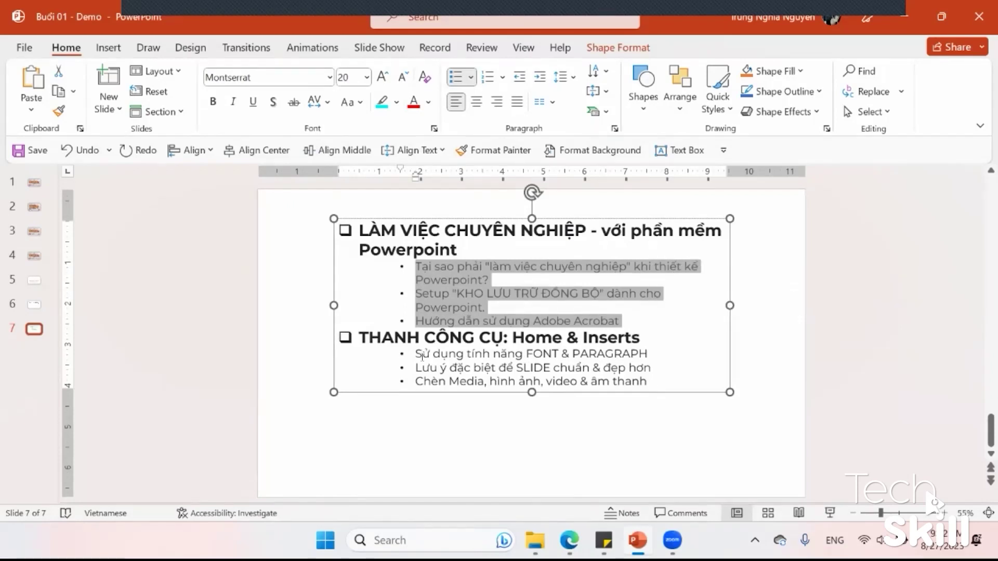
mouse_move(416, 354)
left_mouse_down()
mouse_move(645, 374)
mouse_move(652, 385)
left_mouse_up()
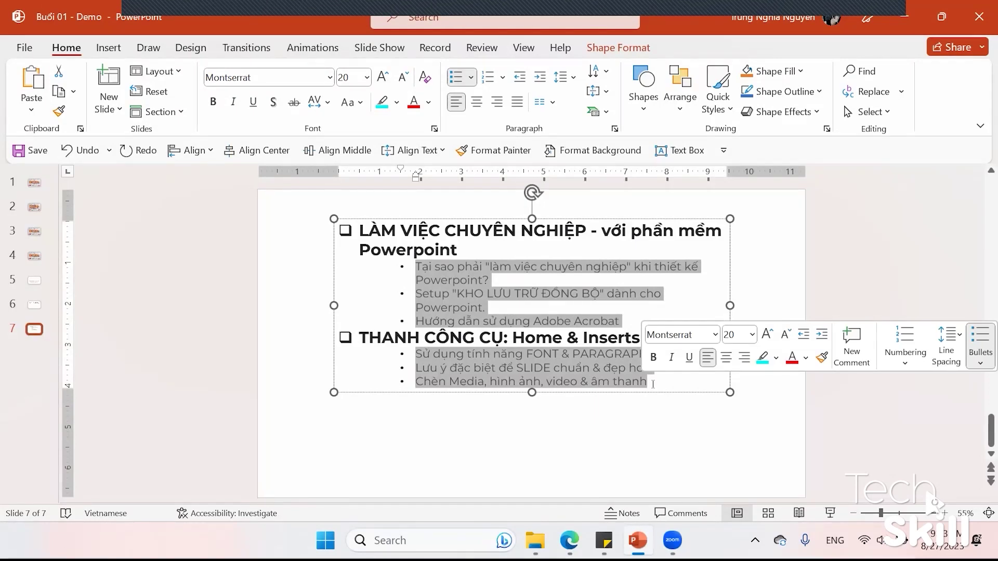
left_click(520, 78)
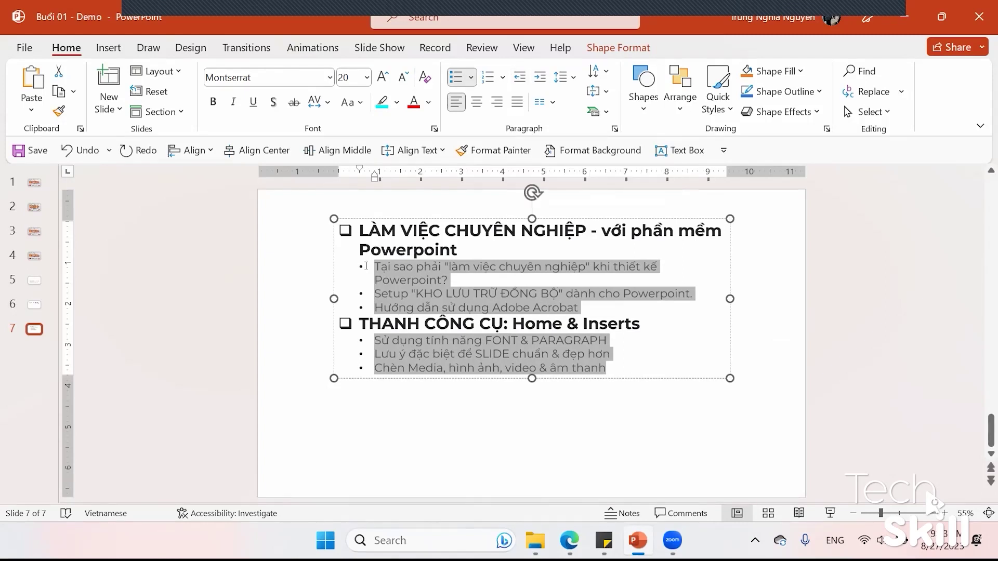
left_click_drag(374, 177, 360, 178)
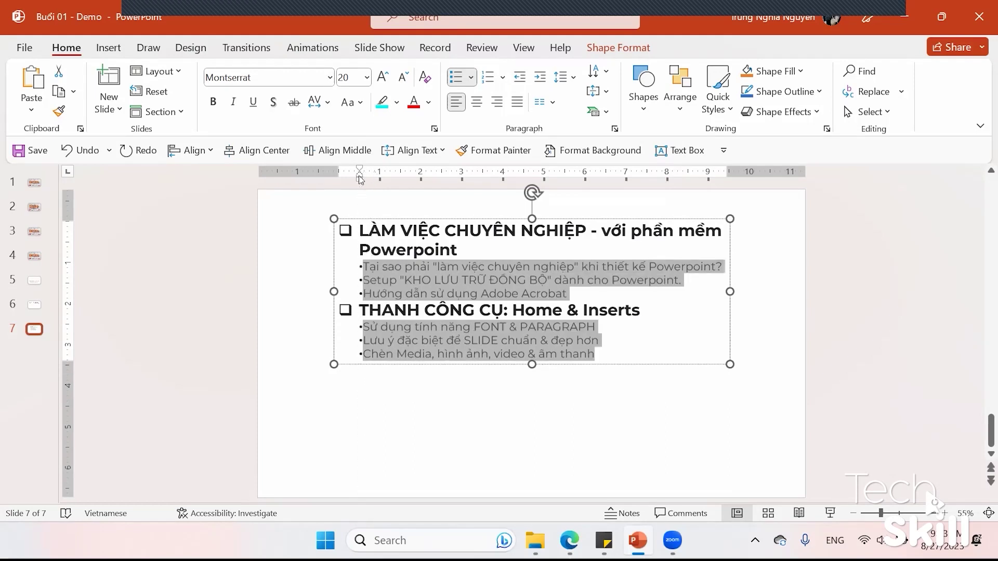
key("ctrl+z")
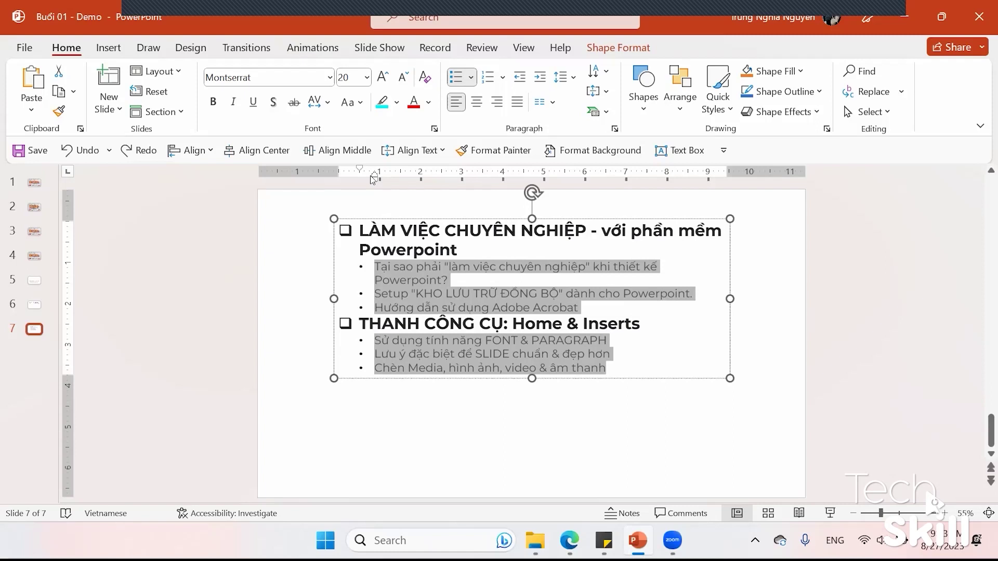
left_click_drag(360, 170, 360, 172)
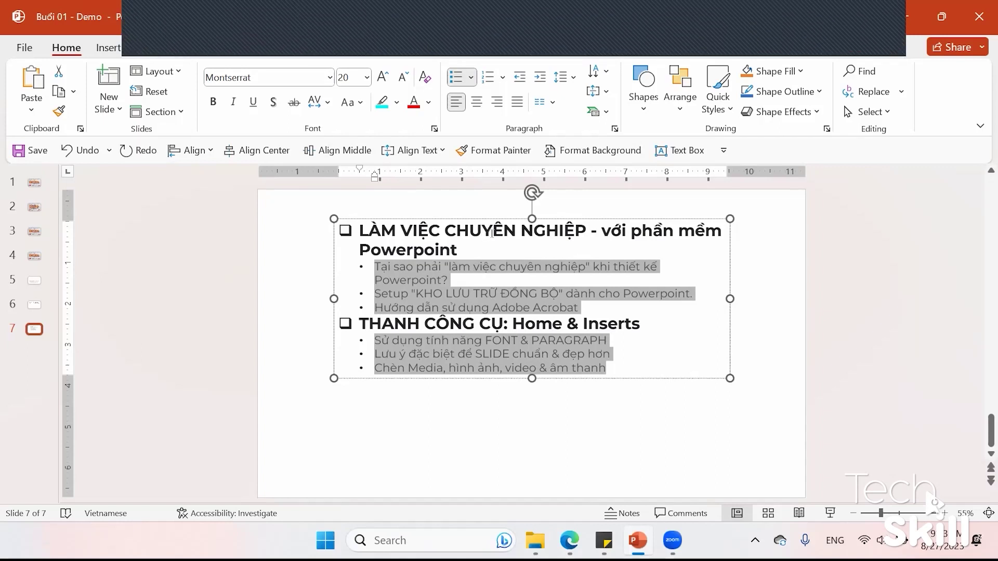
Give the sub-bullets 1.5 line spacing, reverting a trial of 2.0 and a box move
left_click(572, 78)
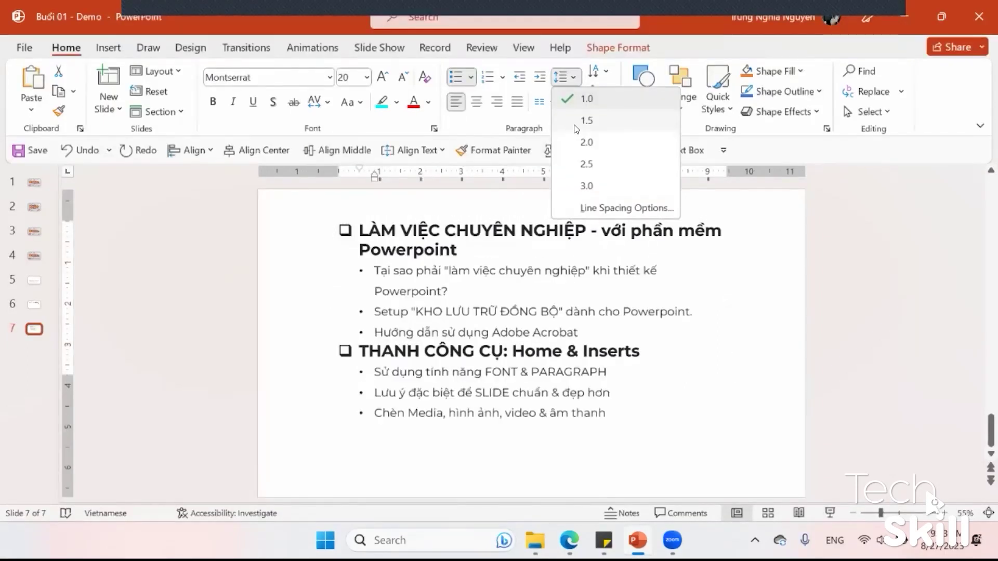
left_click(576, 121)
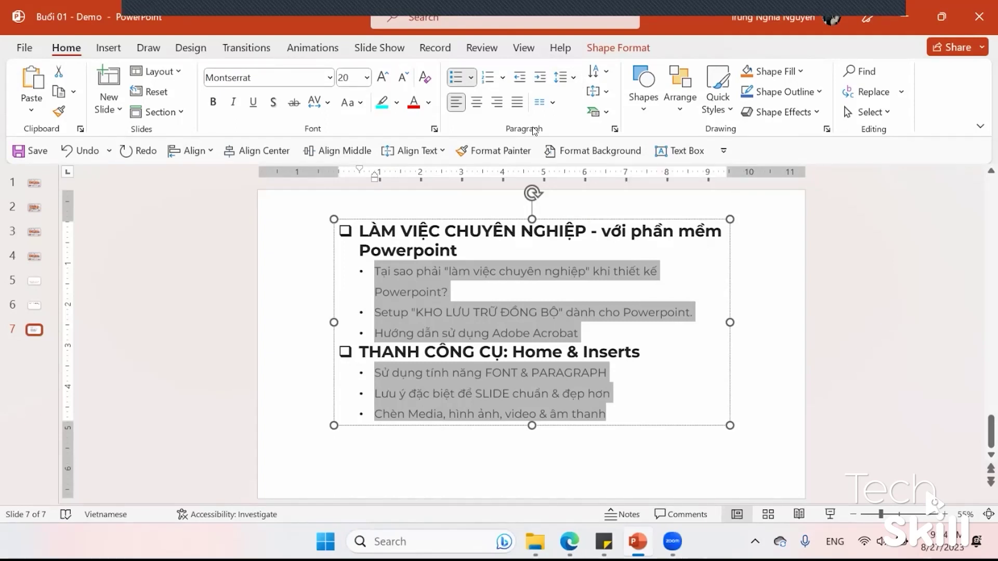
left_click(574, 79)
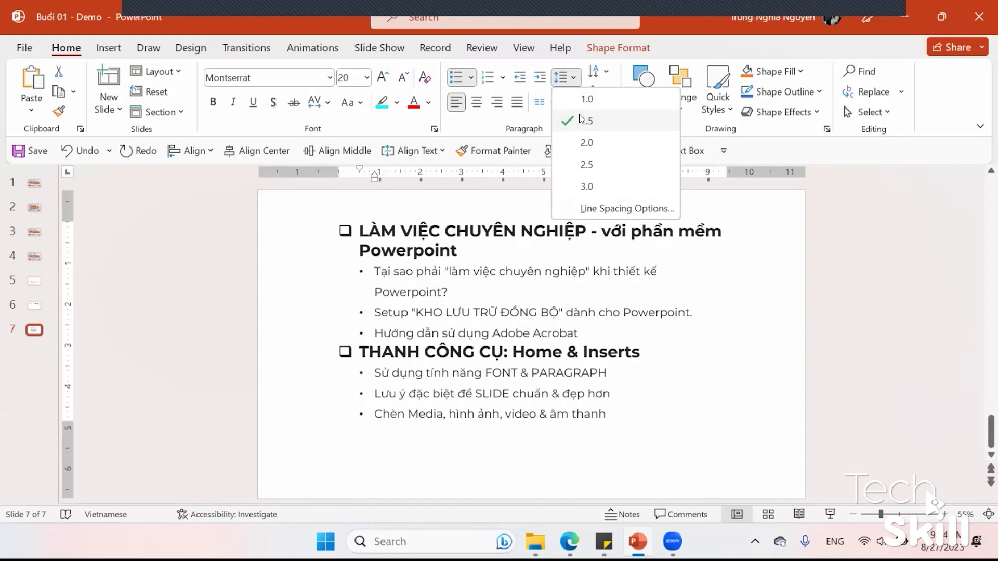
left_click(587, 143)
left_click_drag(495, 215, 547, 212)
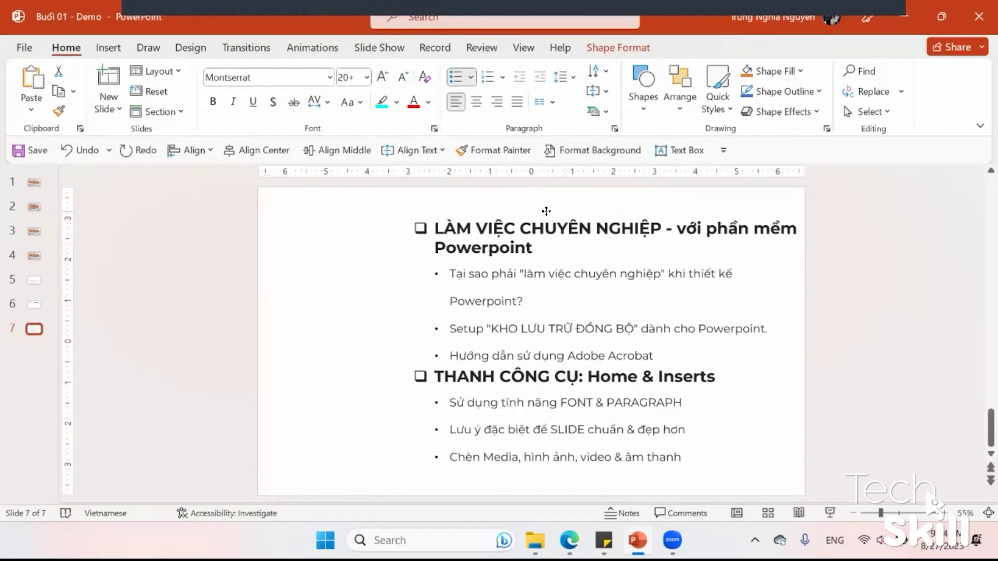
key("ctrl+z")
key("ctrl+z")
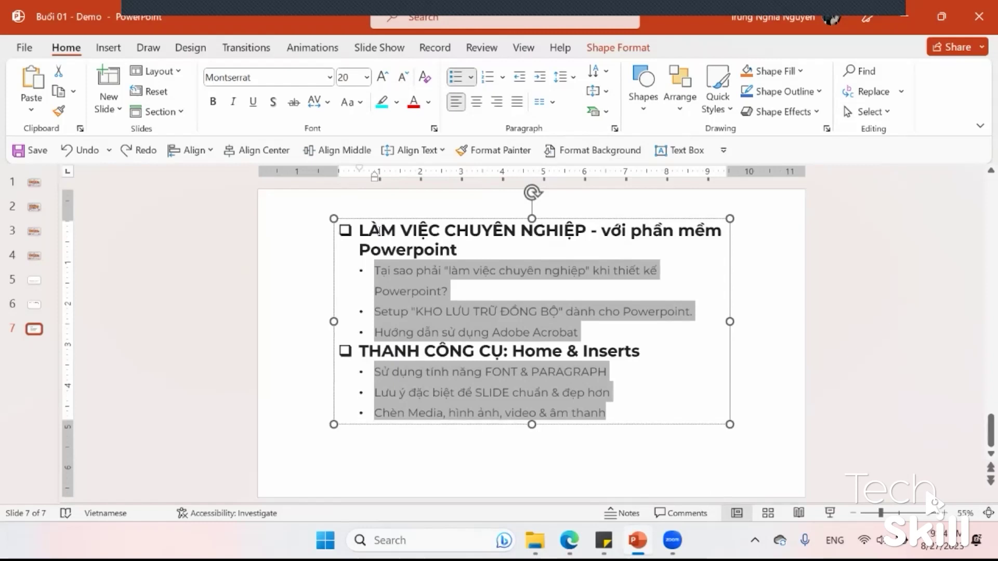
Change both headings, including THANH CÔNG CỤ: Home & Inserts, to UPPERCASE
left_click_drag(379, 231, 461, 238)
left_click(347, 102)
left_click(387, 163)
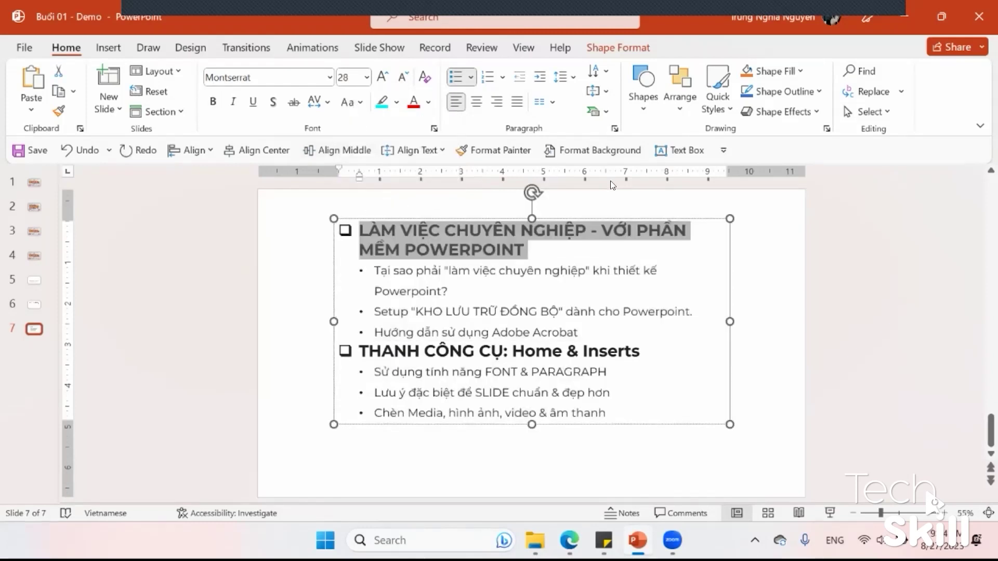
left_click_drag(358, 353, 641, 354)
left_click(347, 102)
left_click(383, 167)
left_click(383, 168)
Justify all the text in the box and narrow the box so it reflows
left_click(625, 257)
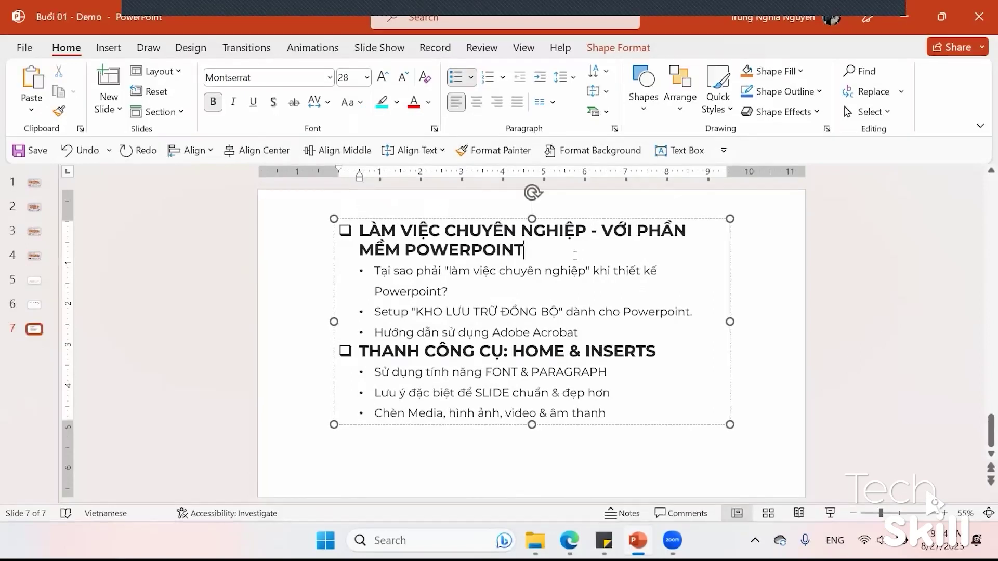
left_click_drag(374, 271, 580, 334)
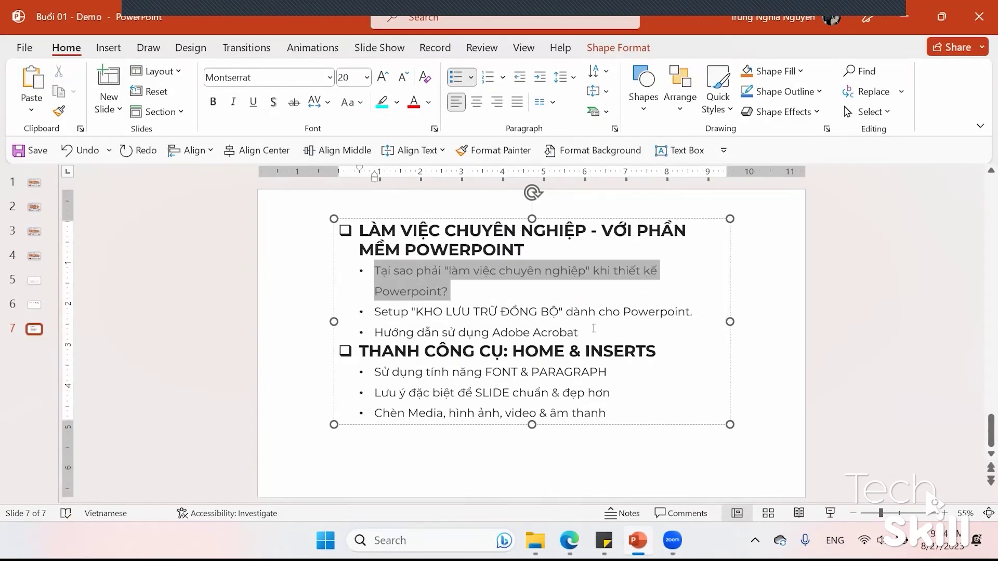
left_click_drag(376, 370, 607, 414)
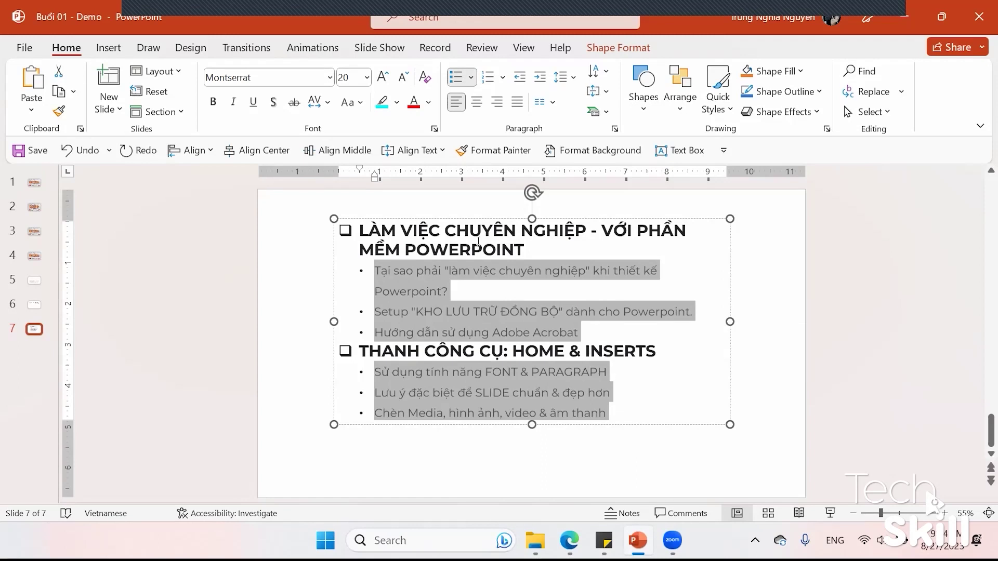
key("ctrl+a")
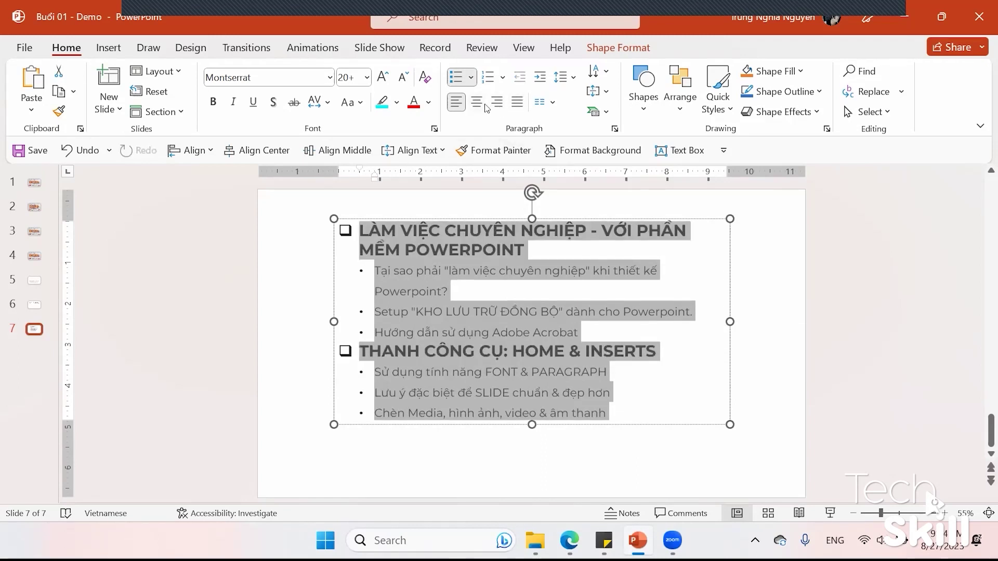
left_click(516, 103)
left_click_drag(727, 325, 652, 315)
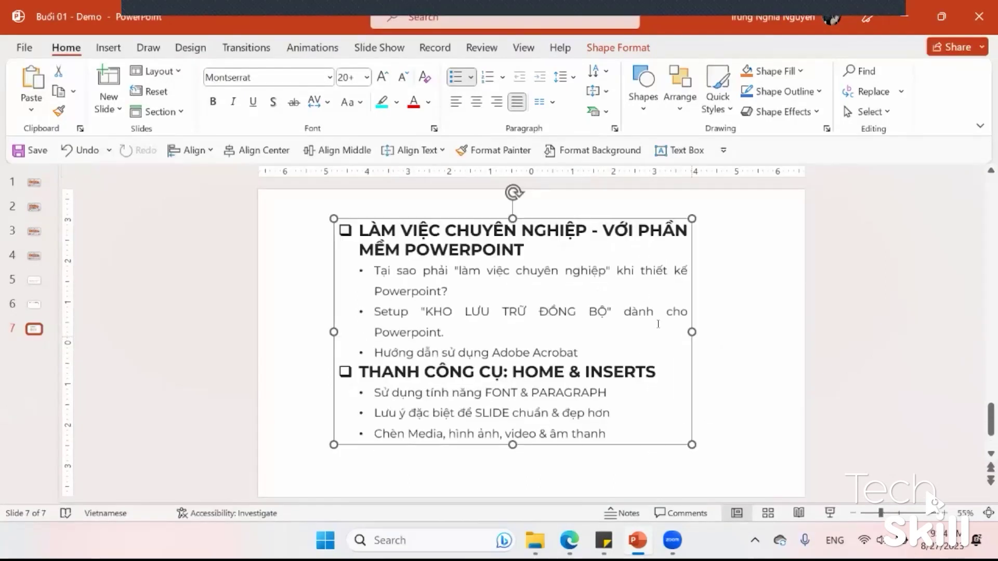
Set all the box text to 1.5 line spacing
key("ctrl+a")
left_click(572, 78)
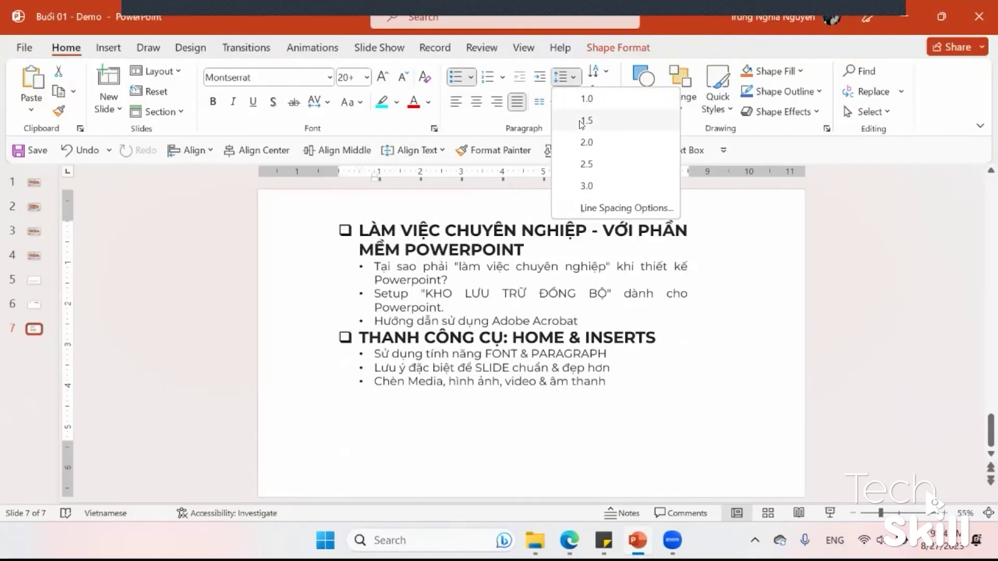
left_click(586, 118)
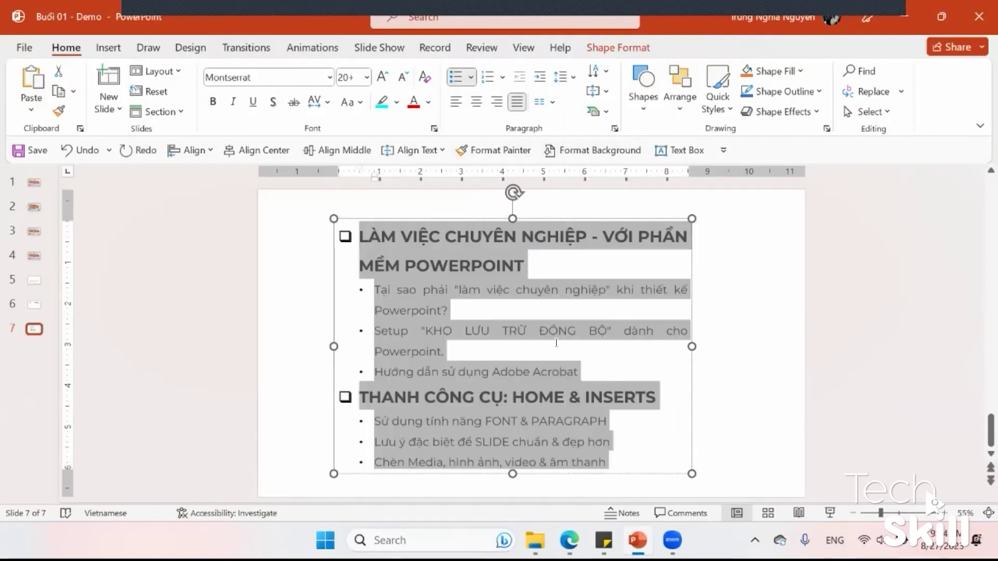
Search Bing in a new Edge tab for 'ĐOẠN VĂN' and copy a sample paragraph
left_click(569, 540)
scroll(314, 337, "down", 10)
scroll(314, 337, "up", 10)
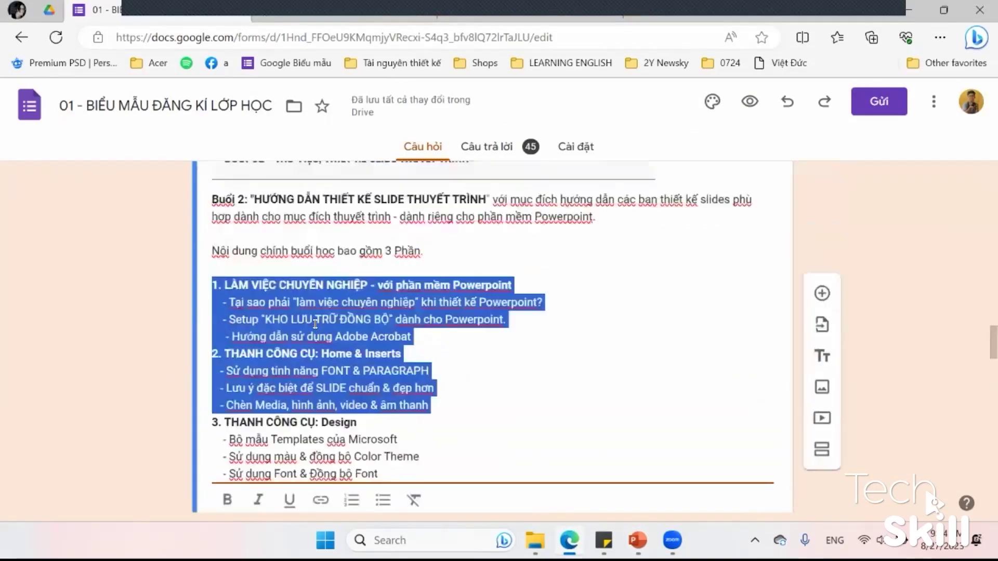
scroll(291, 260, "up", 5)
key("ctrl+t")
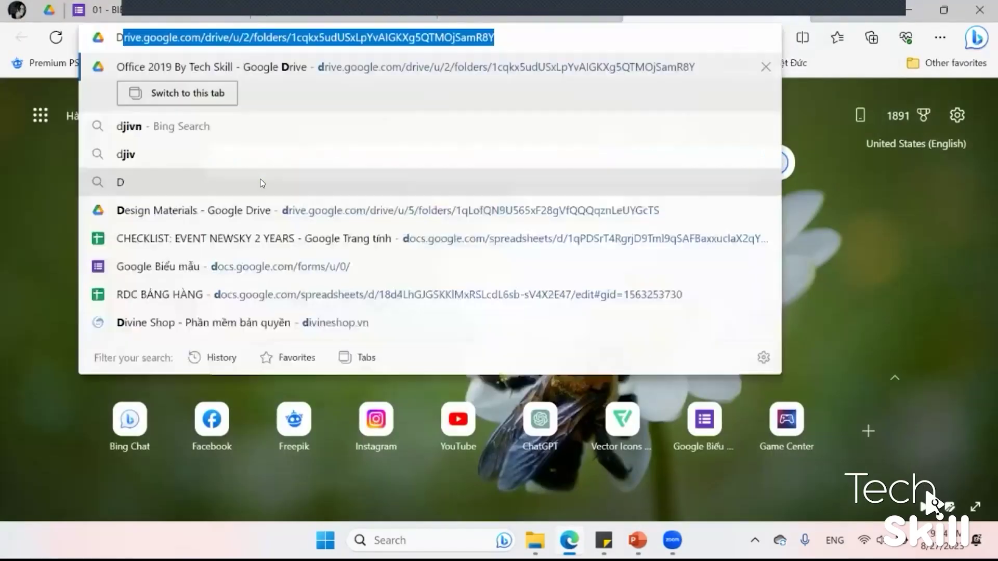
type("DĐOẠN VĂN")
key("Return")
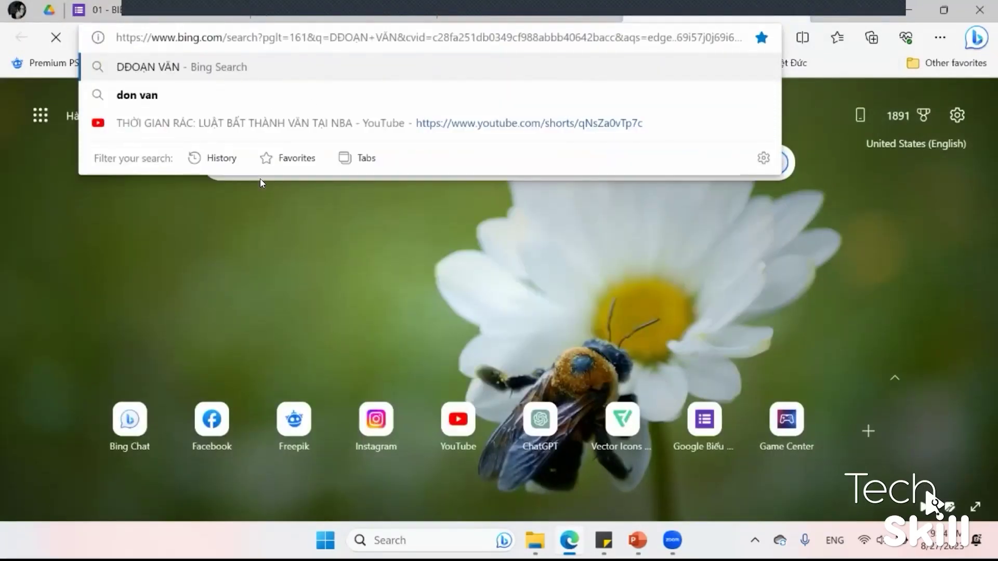
scroll(151, 332, "down", 2)
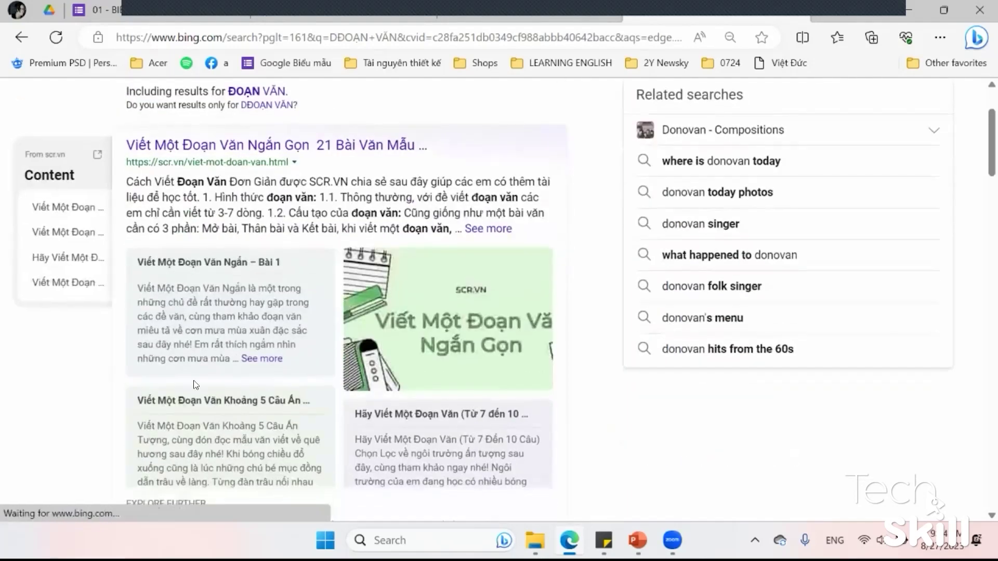
mouse_move(137, 420)
left_mouse_down()
mouse_move(300, 402)
mouse_move(225, 428)
left_mouse_up()
key("ctrl+c")
Paste the paragraph onto a new slide 8 and enlarge it to 24 pt
left_click(623, 539)
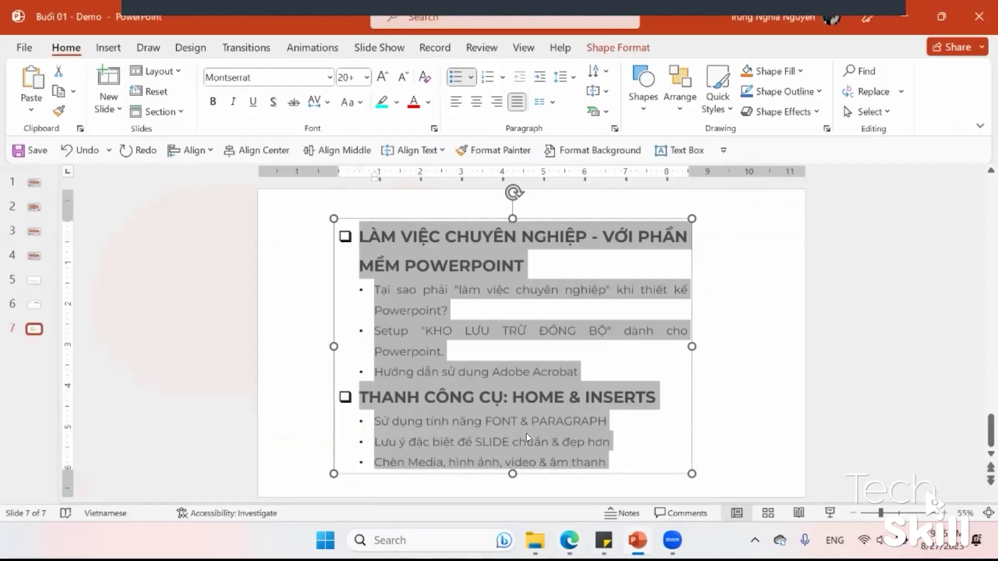
left_click(23, 326)
key("Return")
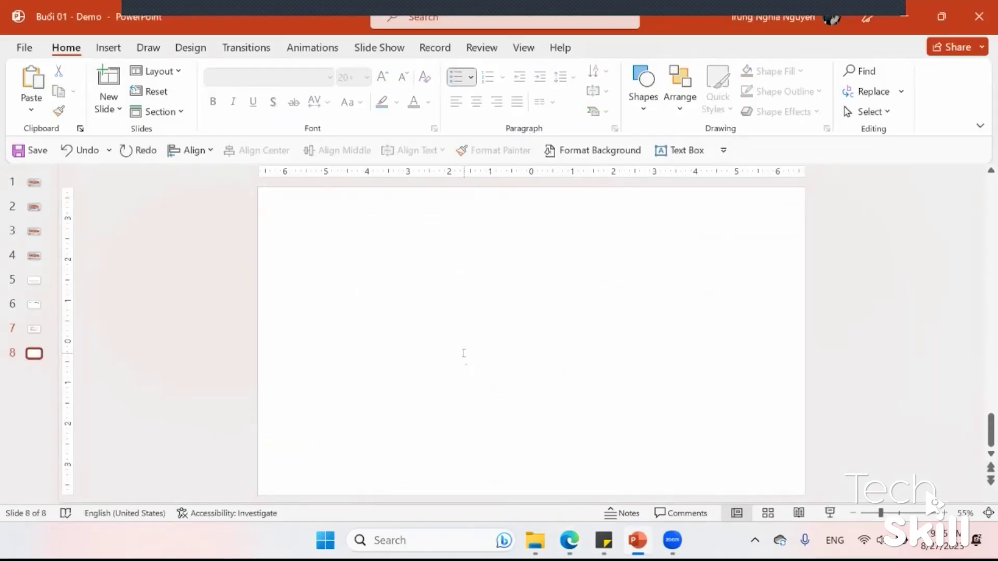
key("ctrl+v")
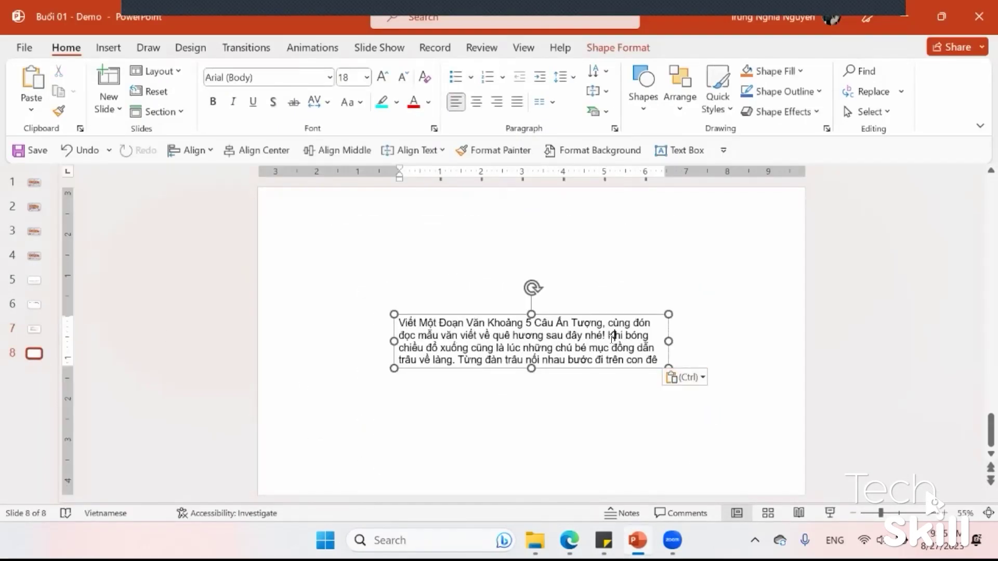
key("ctrl+a")
key("ctrl+shift+period")
key("ctrl+shift+period")
key("ctrl+shift+period")
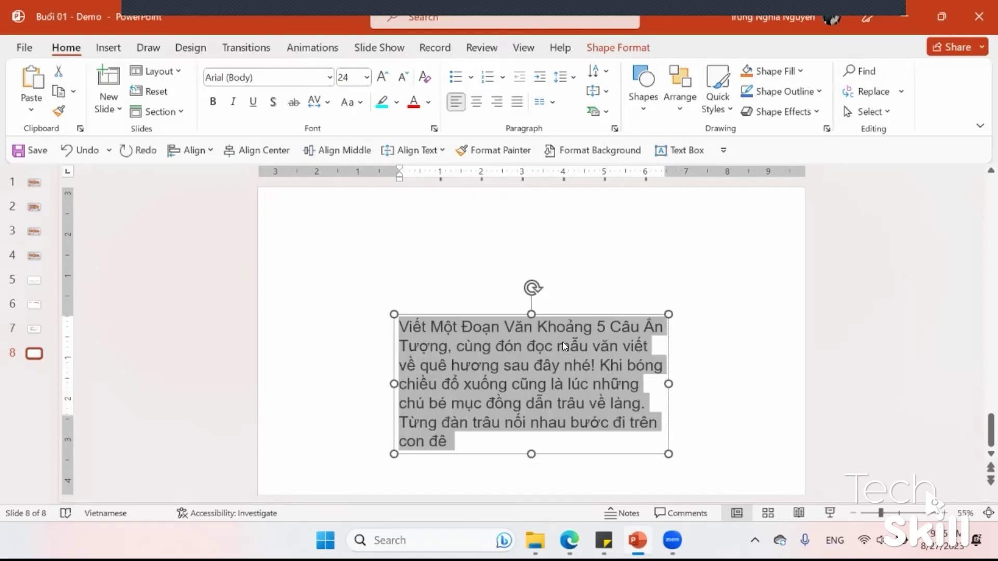
Bold the opening phrase 'Viết Một Đoạn Văn Khoảng' and break the rest onto a new line
left_click_drag(562, 317, 550, 268)
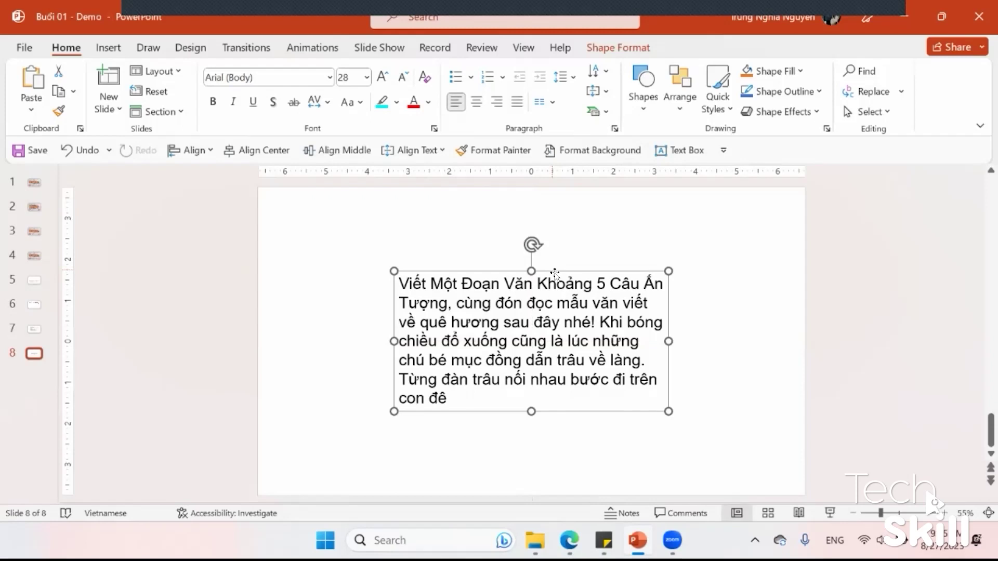
left_click_drag(400, 283, 606, 285)
key("ctrl+b")
left_click(609, 289)
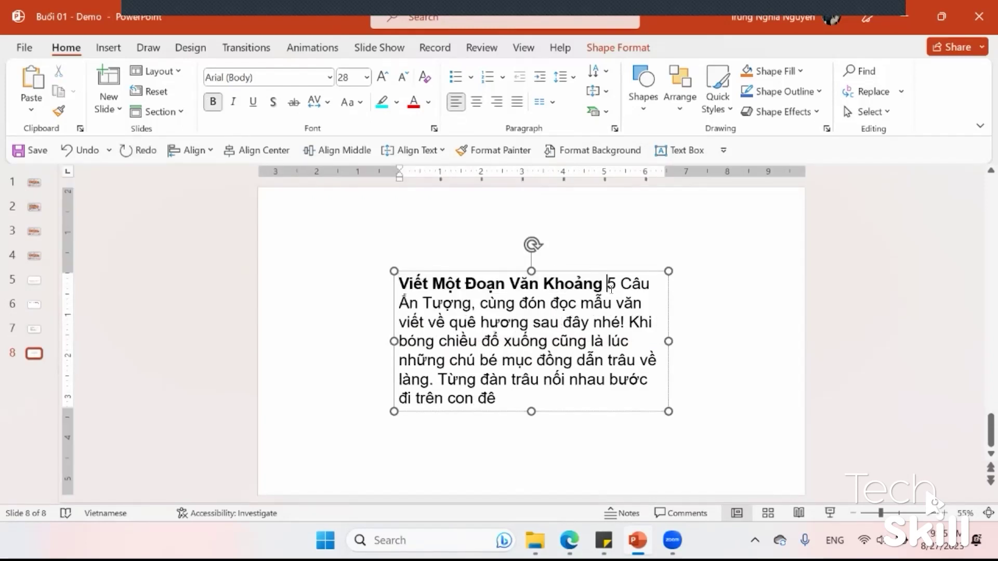
key("Return")
Justify the paragraph at 1.5 spacing, enlarge the heading and shrink the body to 18 pt
left_click(508, 399, "shift")
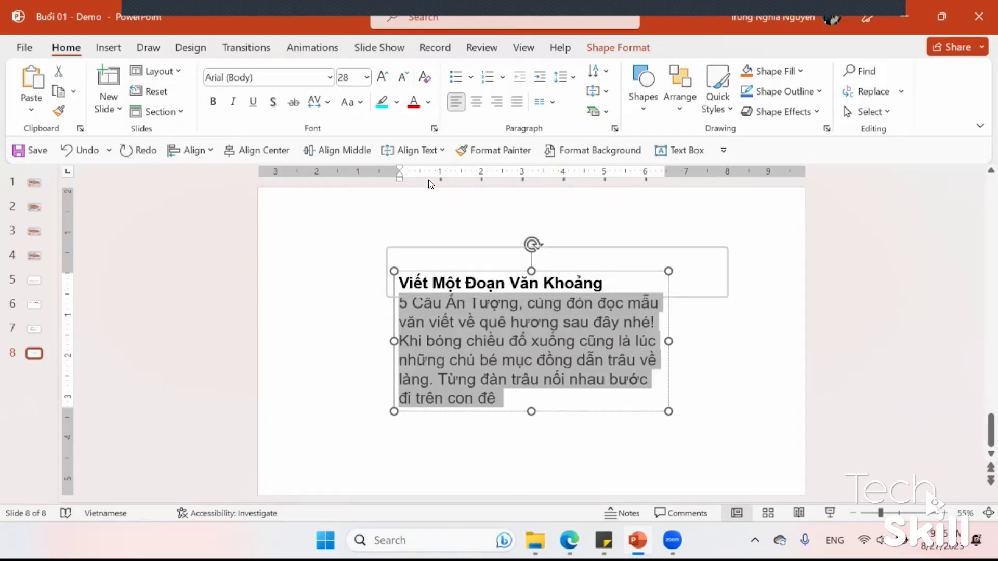
left_click(517, 102)
left_click(559, 76)
left_click(585, 114)
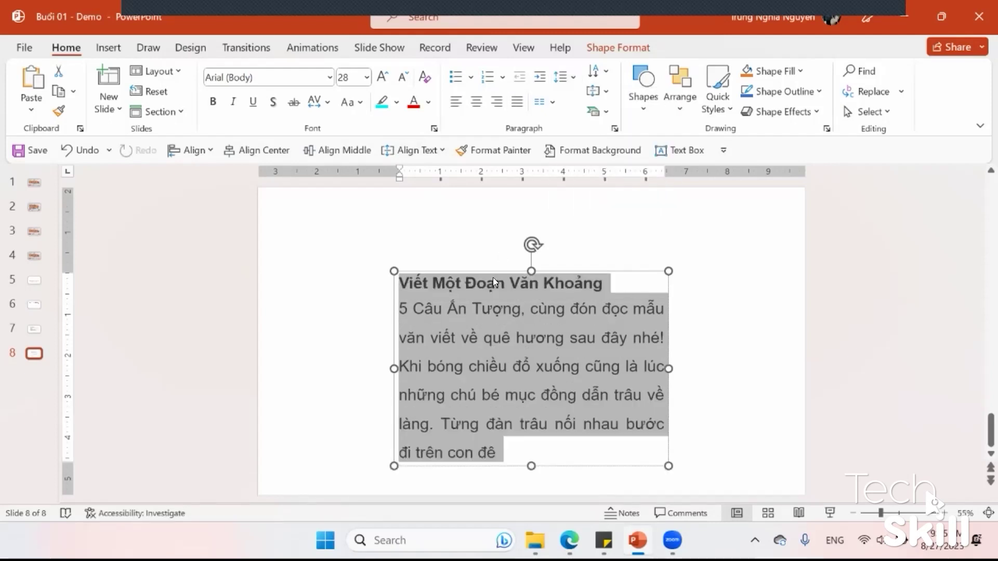
left_click_drag(399, 283, 634, 286)
key("ctrl+shift+period")
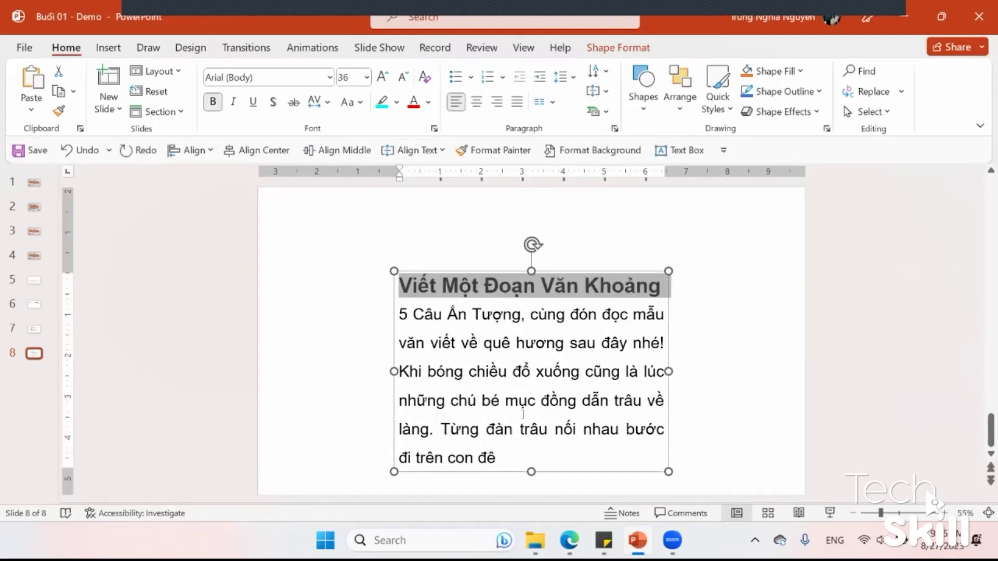
left_click_drag(497, 459, 396, 309)
key("ctrl+shift+comma")
key("ctrl+shift+comma")
key("ctrl+shift+comma")
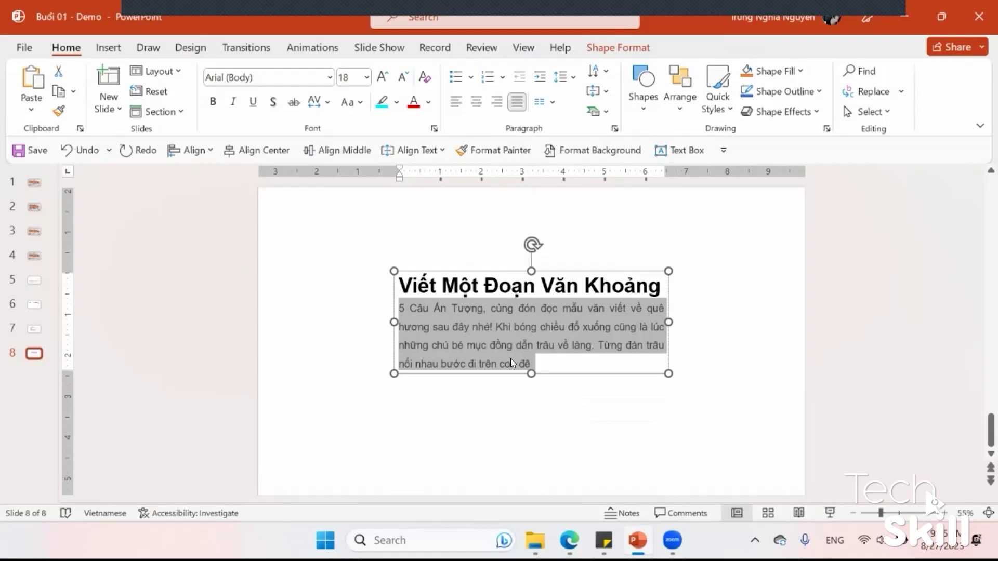
Undo the last move and formatting change, then delete the text box from slide 8
left_click_drag(549, 370, 673, 389)
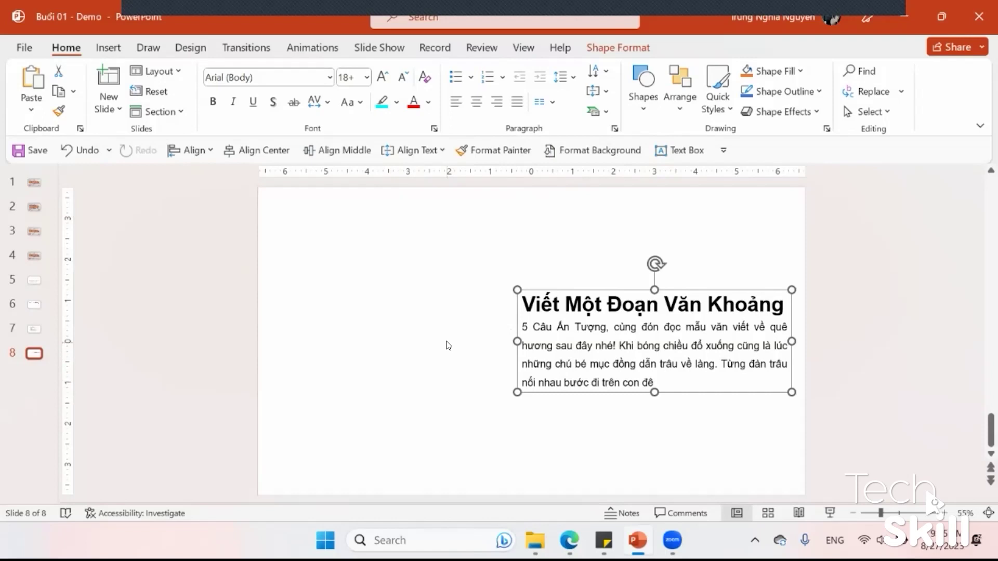
key("ctrl+z")
key("ctrl+z")
key("ctrl+z")
key("ctrl+z")
key("ctrl+z")
key("ctrl+z")
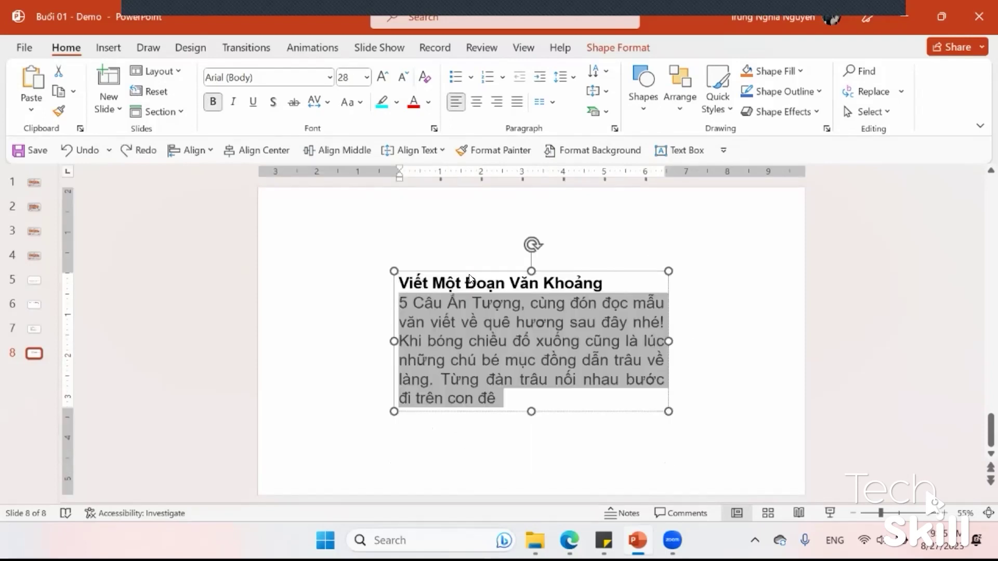
key("ctrl+z")
key("ctrl+z")
key("Delete")
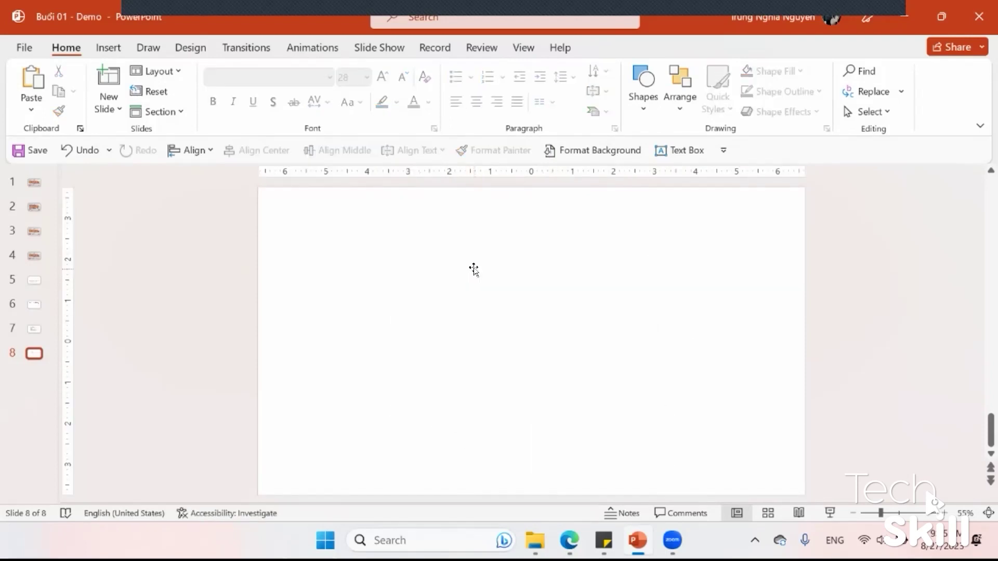
Recopy the sample paragraph from the Bing results in Edge and paste it onto slide 8
key("alt+Tab")
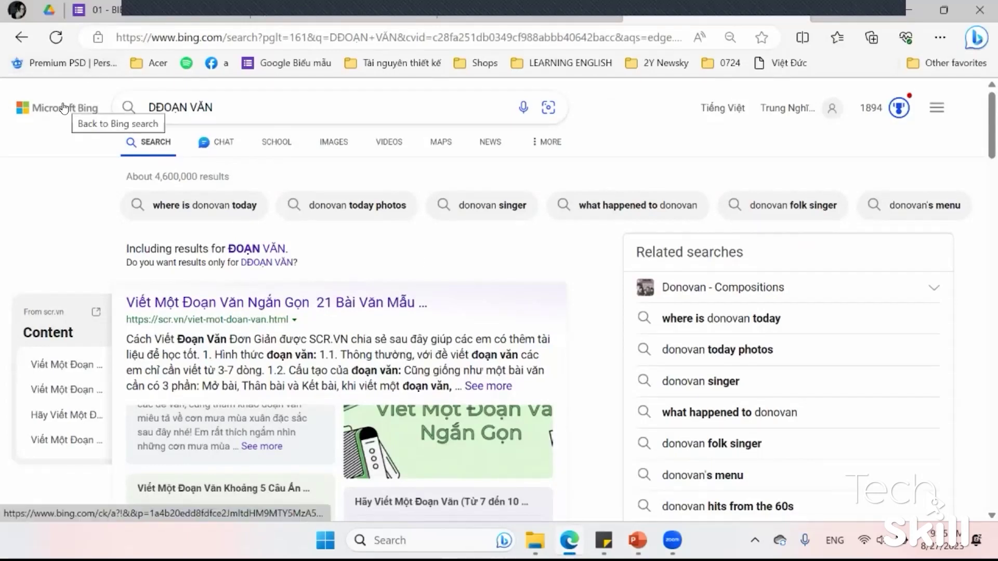
left_click(886, 111)
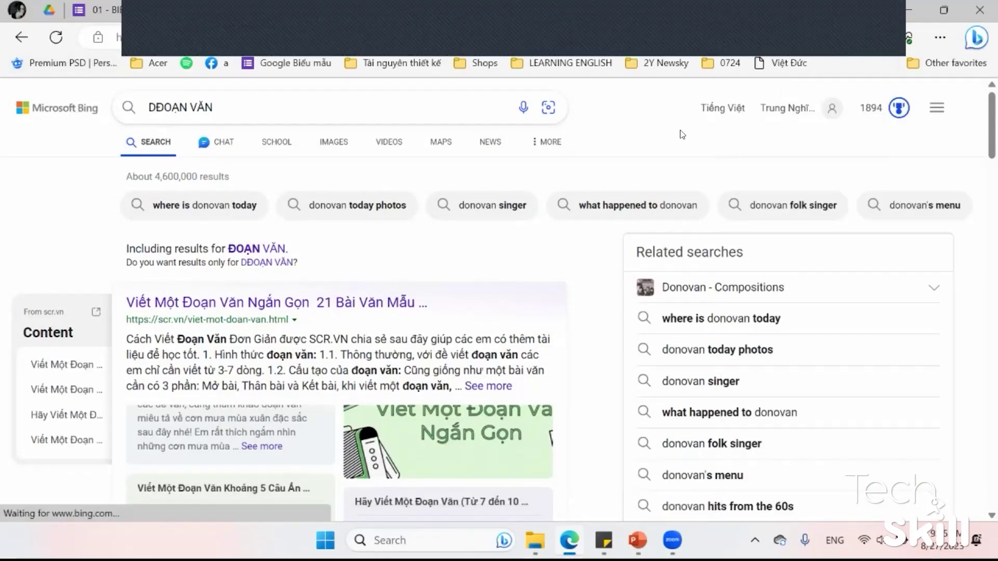
key("alt+Tab")
key("ctrl+v")
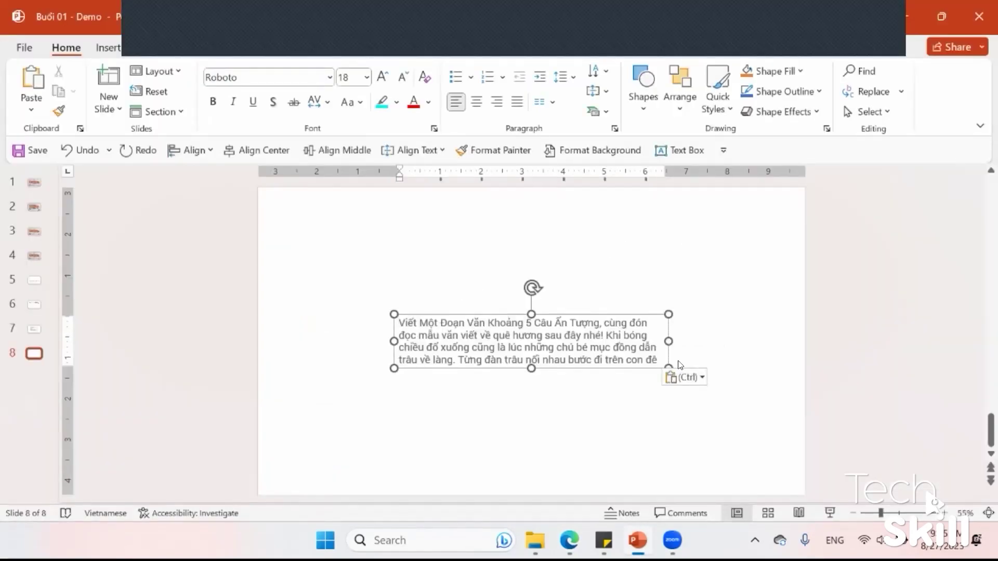
Undo the formatted paste and re-paste the paragraph using Keep Text Only
key("ctrl+z")
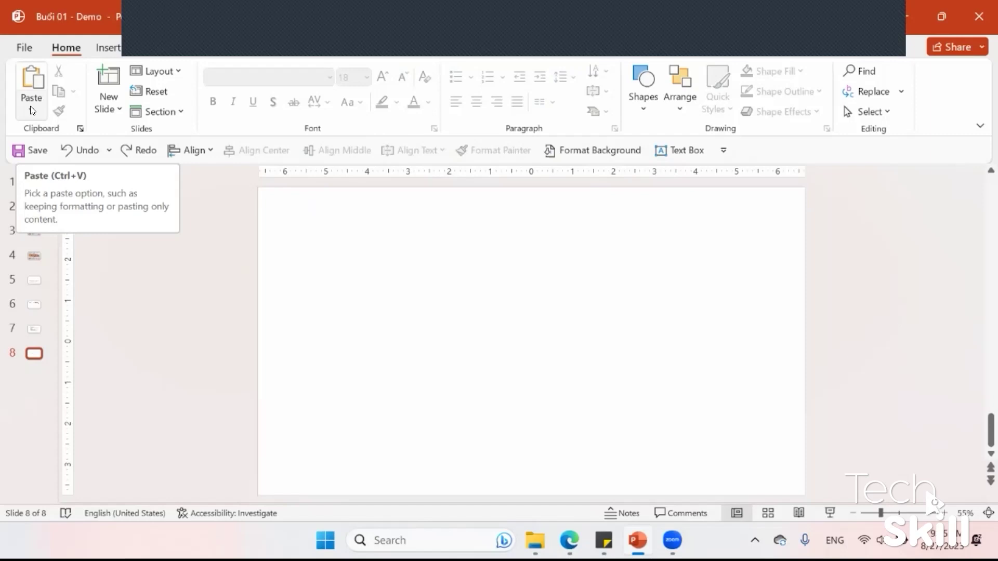
left_click(30, 109)
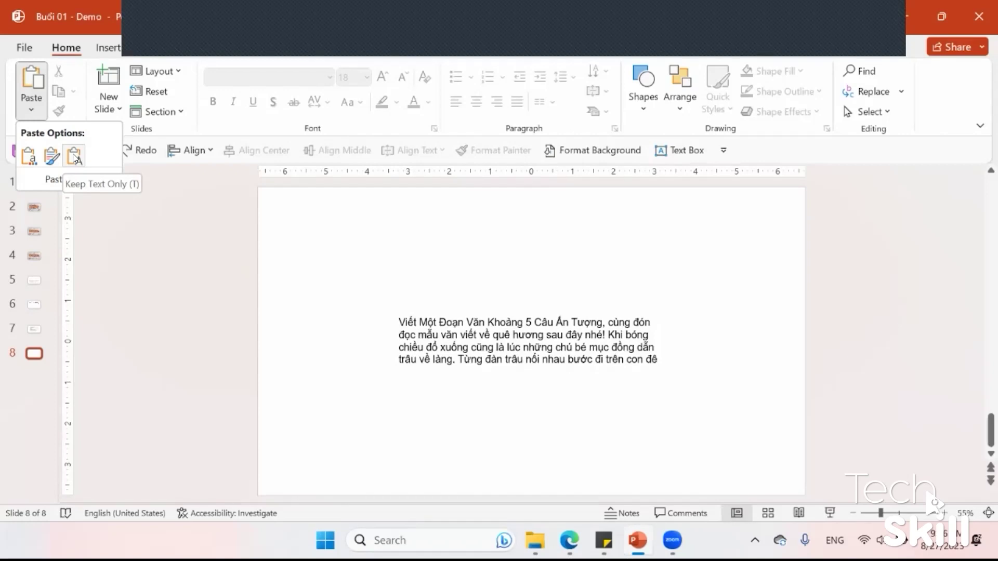
left_click(74, 158)
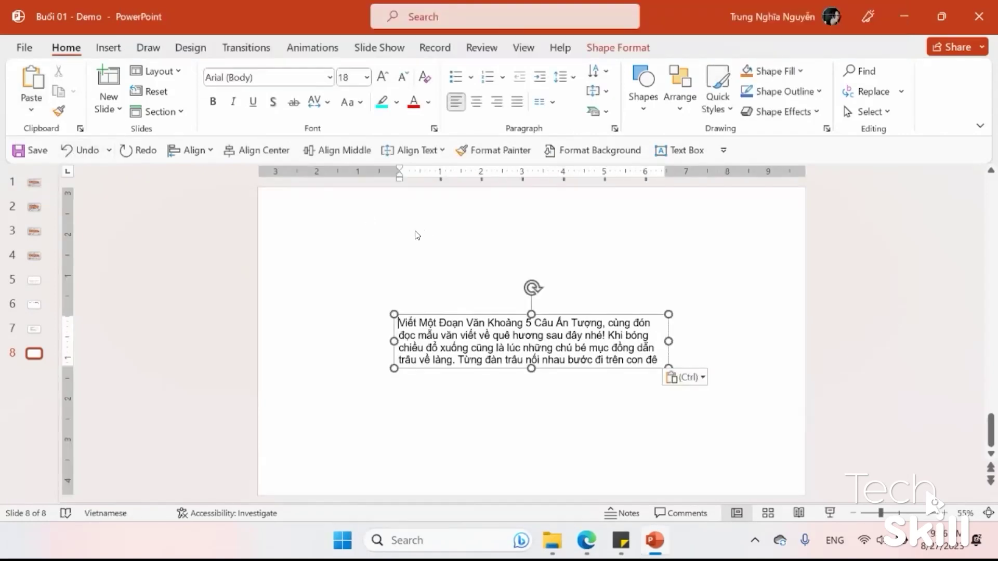
Make the whole paragraph 24 pt, justified, with 1.5 line spacing
key("ctrl+a")
key("ctrl+shift+period")
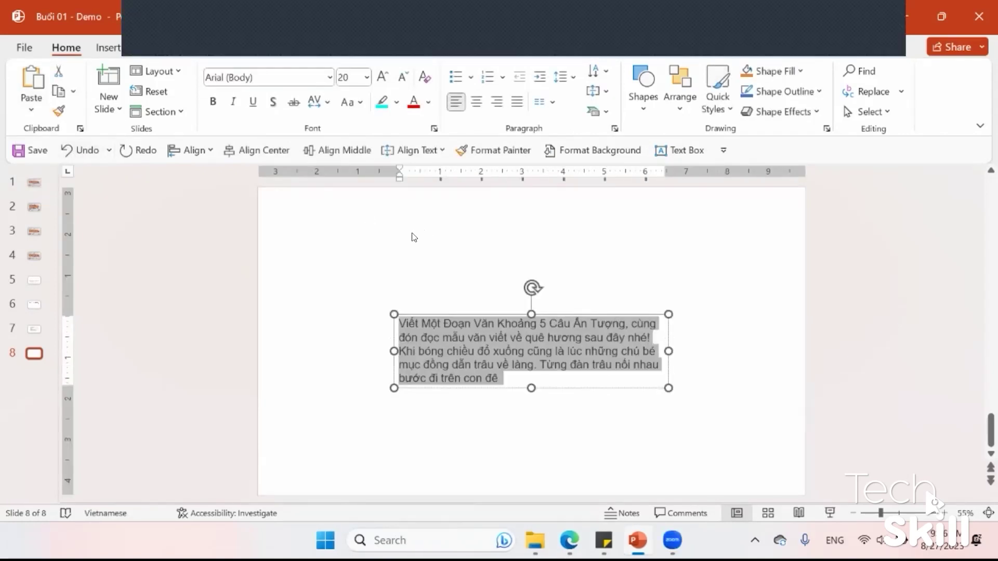
key("ctrl+shift+period")
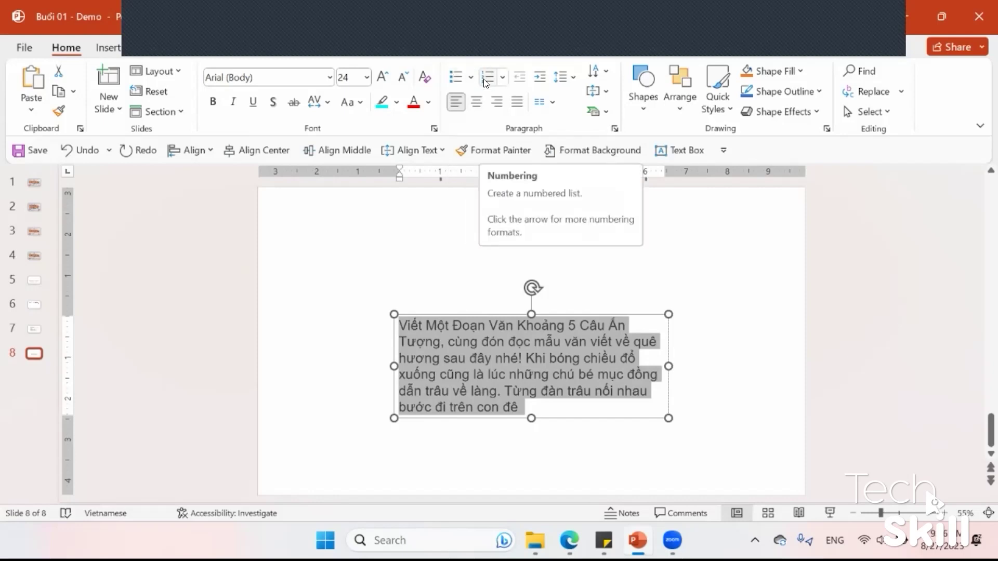
left_click(560, 77)
left_click(585, 118)
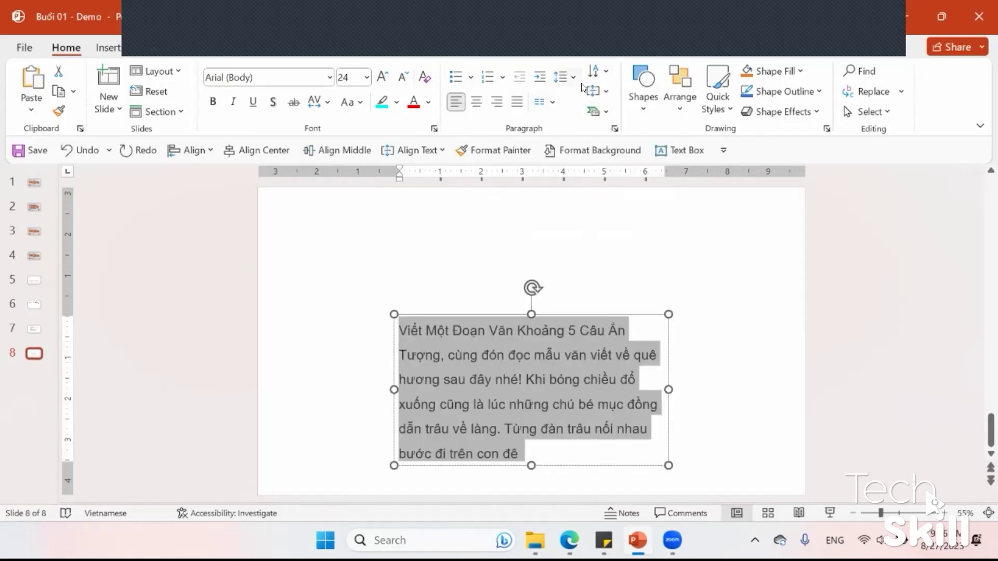
left_click(517, 103)
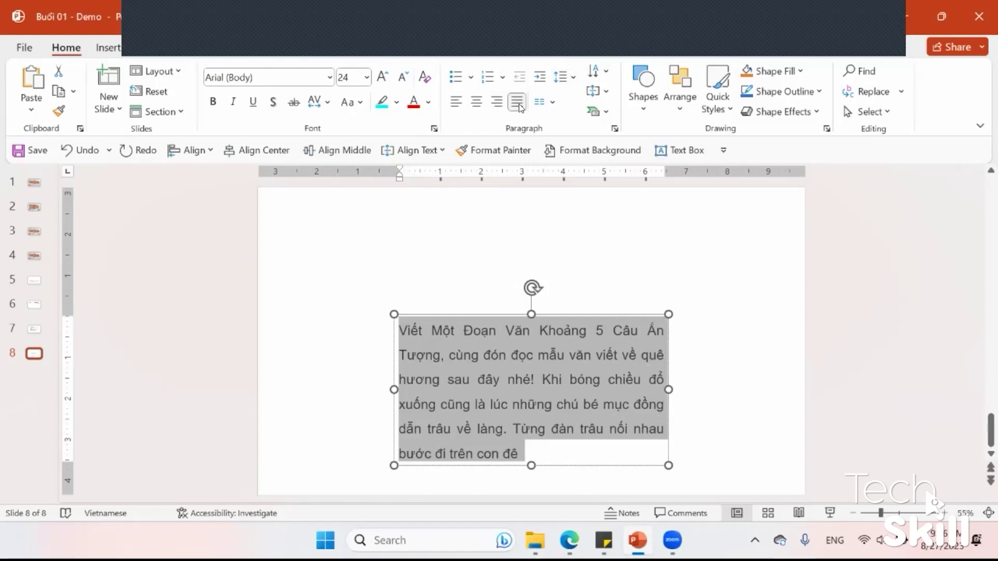
Move the text box up and right and end the paragraph after 'đê' with a period
left_click(550, 327)
left_click_drag(555, 314, 655, 265)
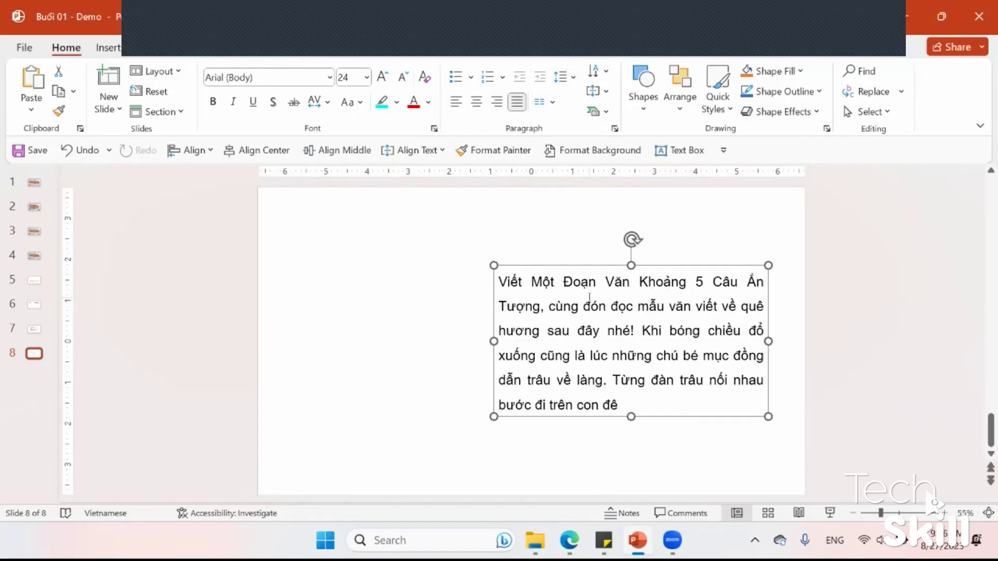
left_click(644, 406)
key("ctrl+z")
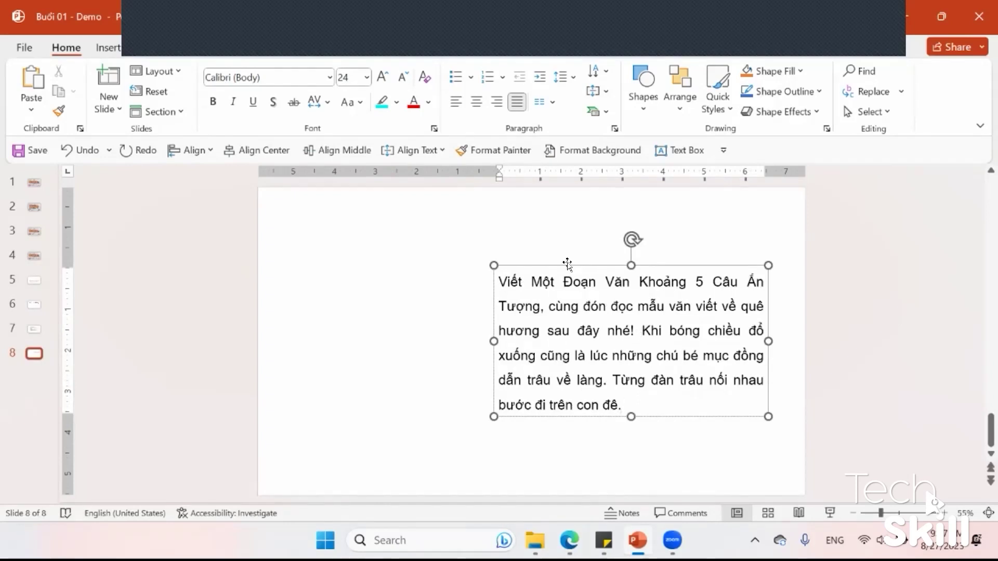
Shrink the paragraph to 20 pt and break '5 Câu Ấn Tượng' onto its own line
key("ctrl+a")
left_click(403, 77)
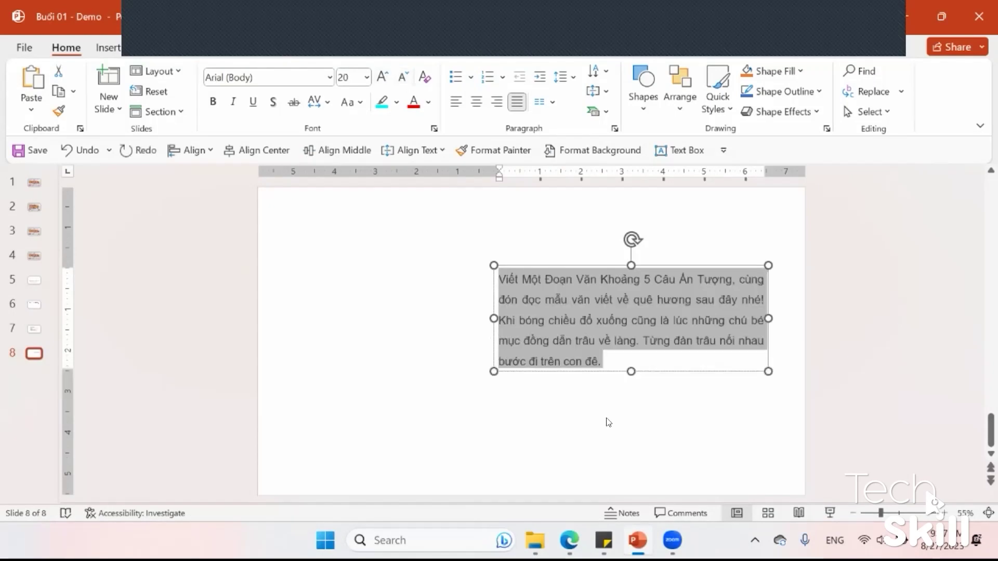
left_click(545, 300)
left_click(645, 279)
key("Return")
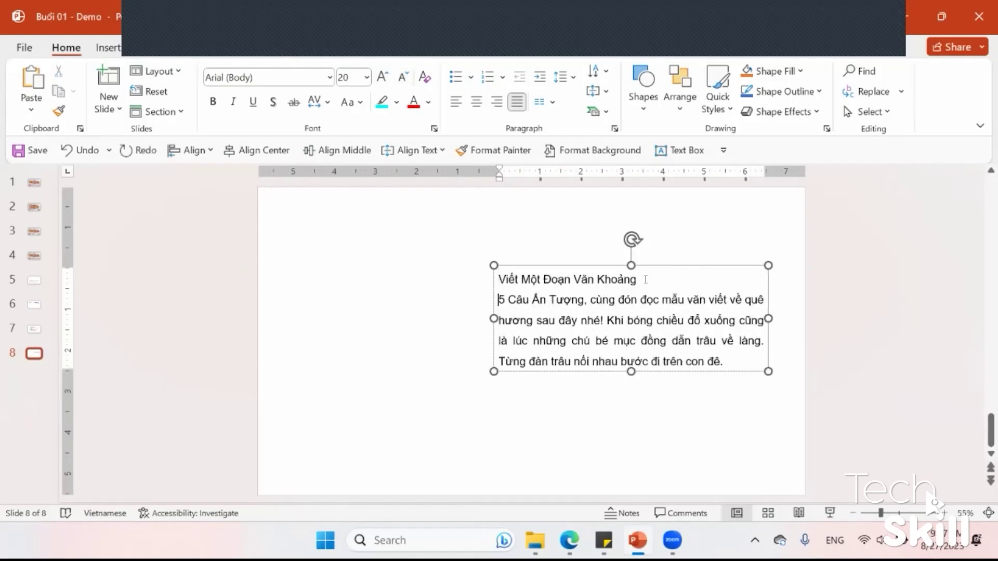
Try a bold, larger heading and a box move, undo them, and reselect the heading line
triple_click(559, 269)
key("ctrl+shift+period")
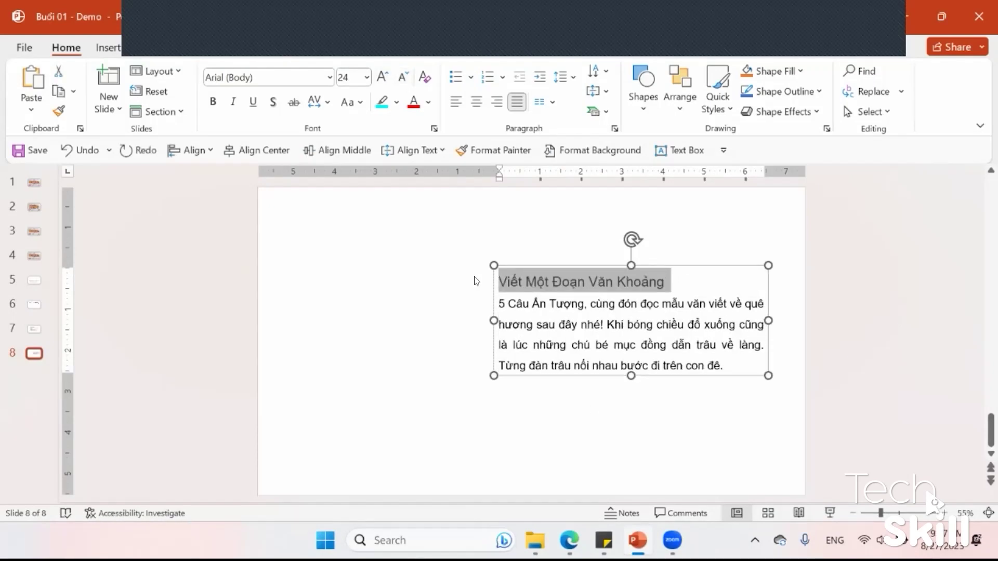
key("ctrl+b")
key("ctrl+shift+period")
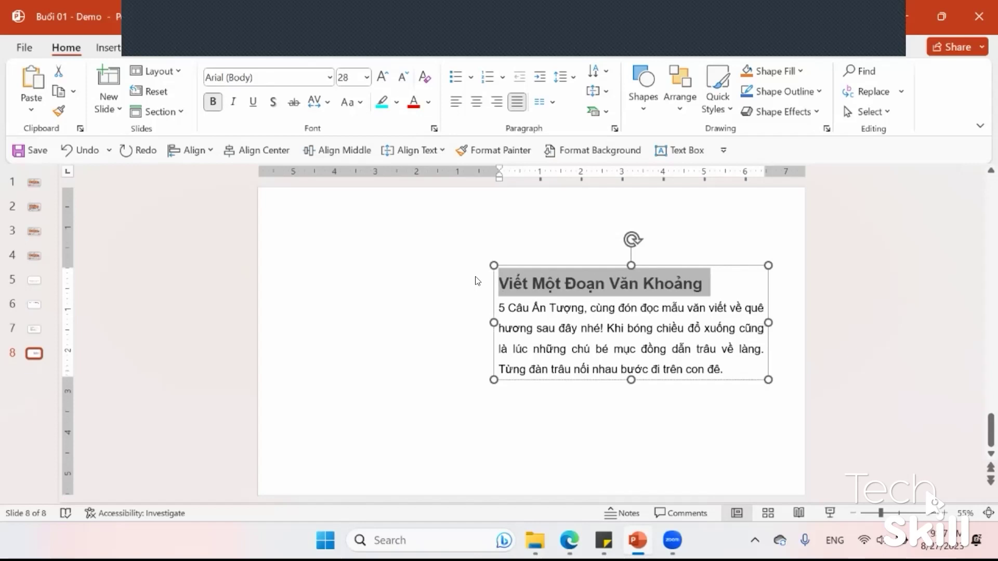
left_click_drag(529, 266, 550, 296)
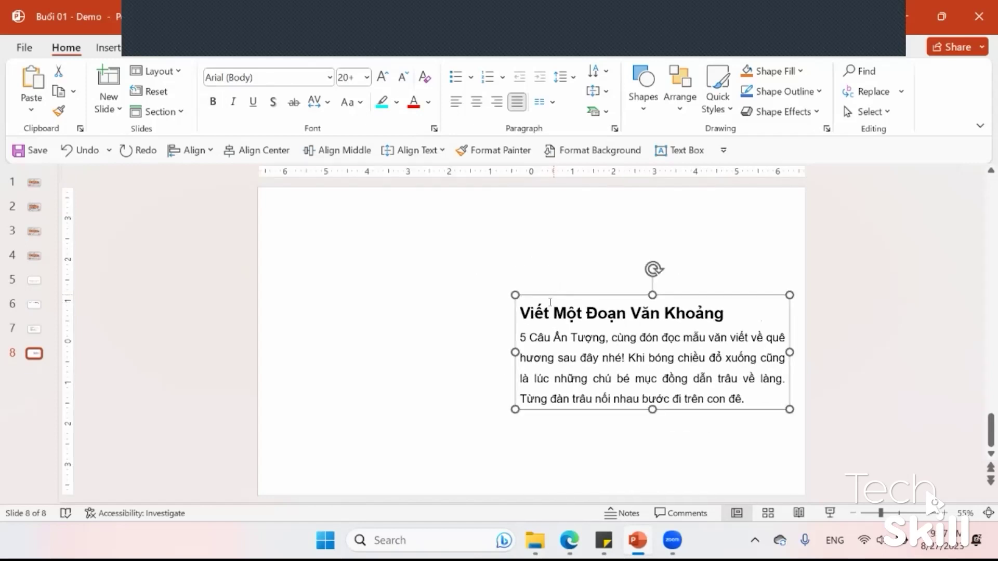
key("ctrl+z")
key("ctrl+z")
key("ctrl+z")
key("ctrl+z")
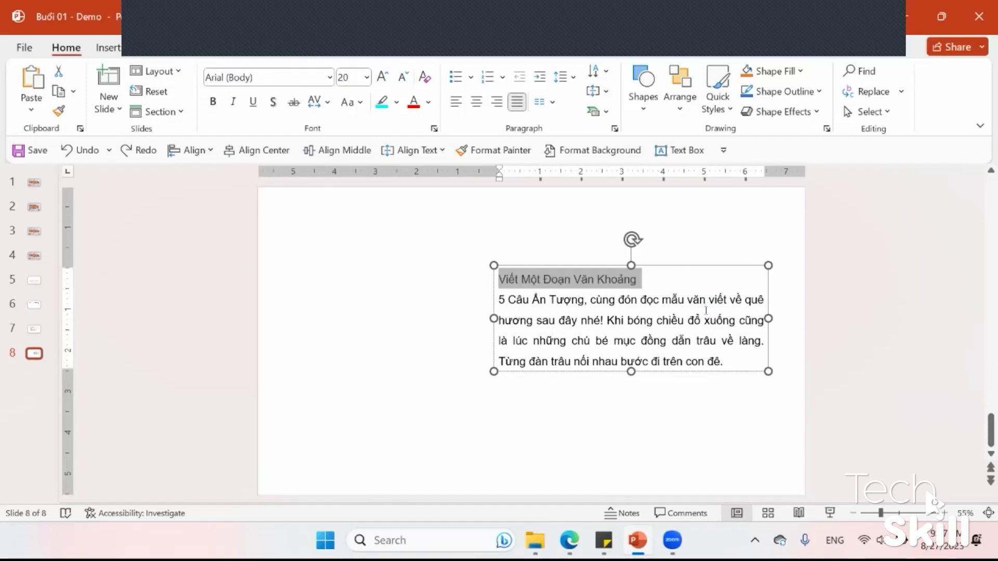
key("ctrl+z")
key("Return")
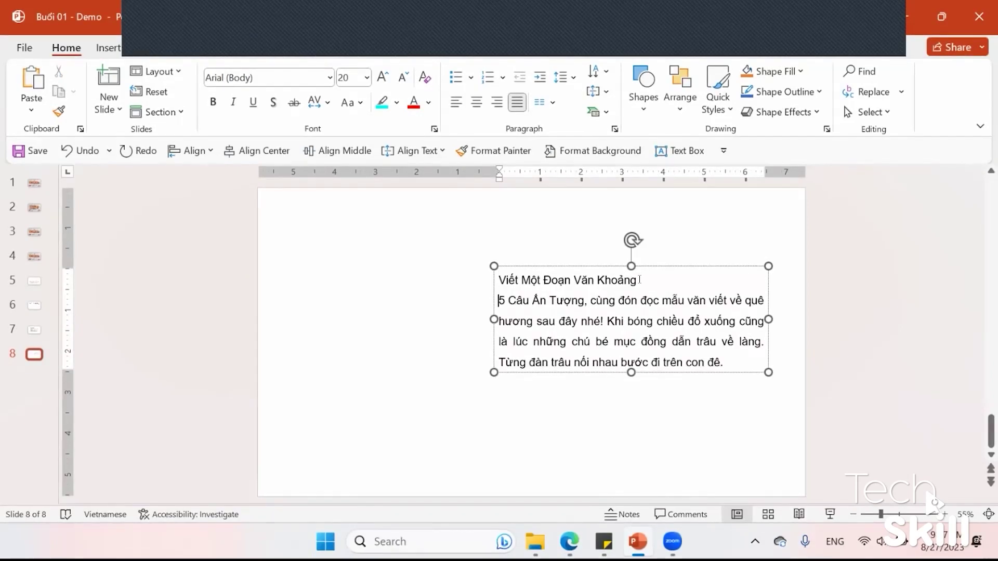
left_click_drag(639, 281, 501, 280)
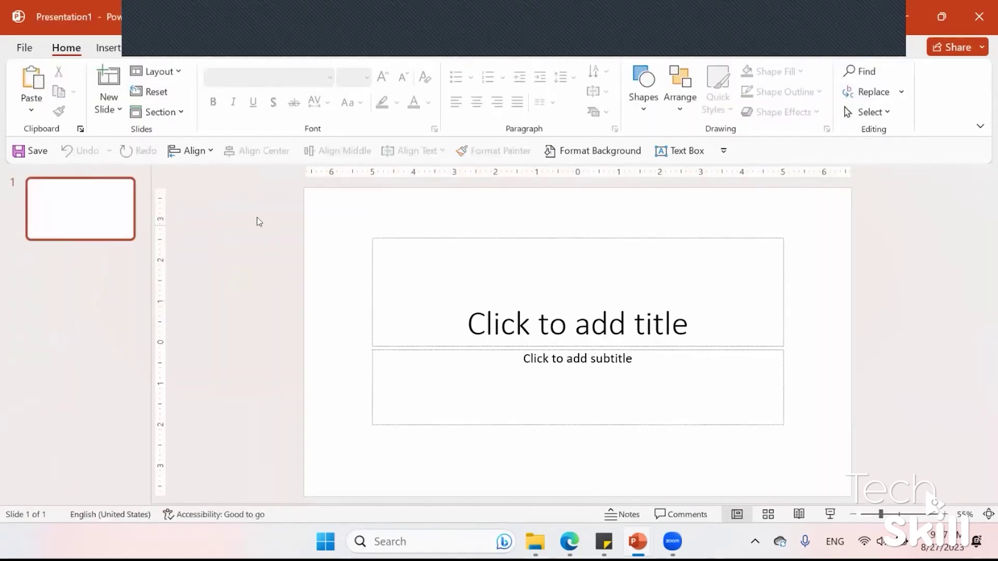
Close the blank presentation and enlarge the slide 8 heading to 32 pt
left_click(981, 11)
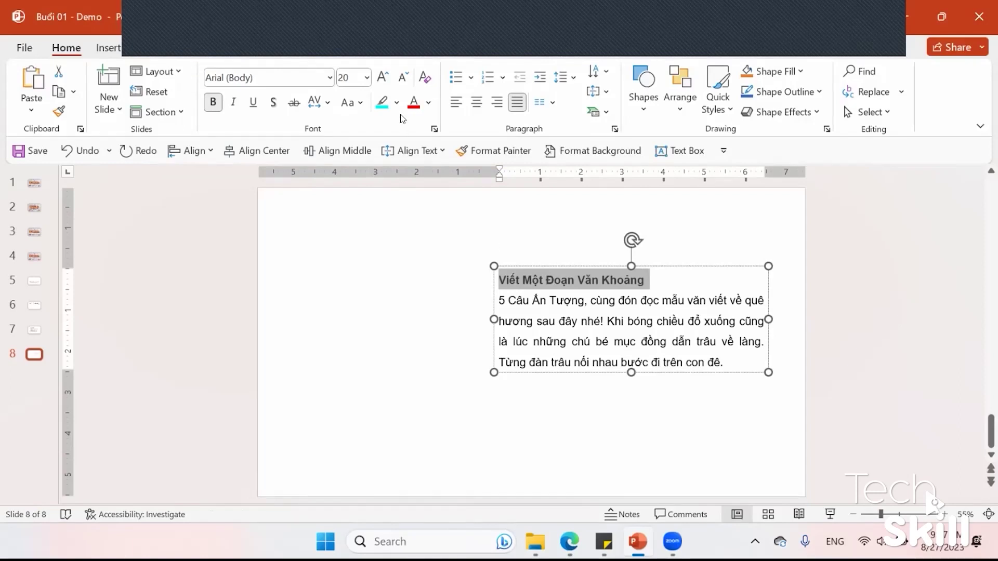
left_click(388, 82)
left_click(389, 82)
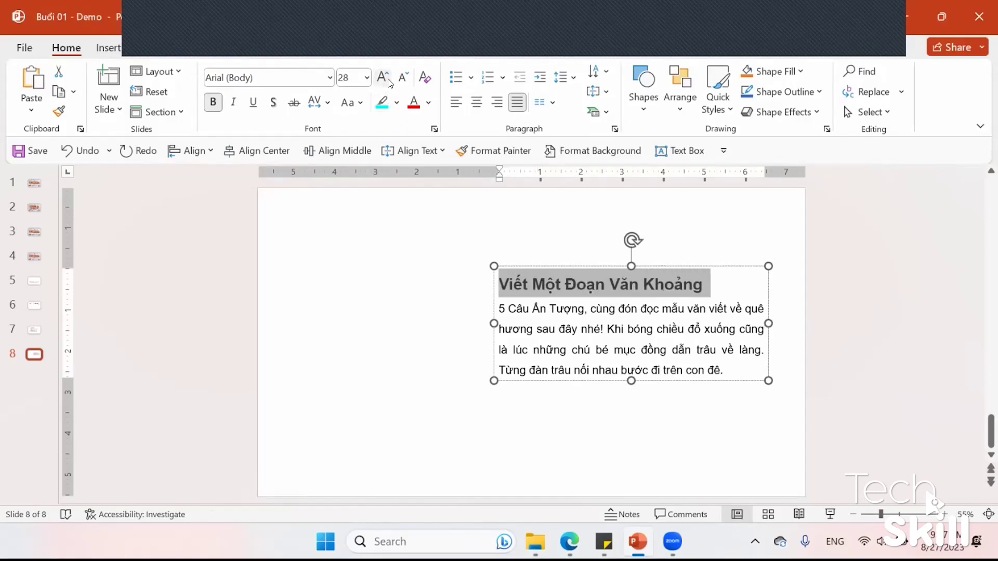
left_click(389, 83)
left_click(384, 274)
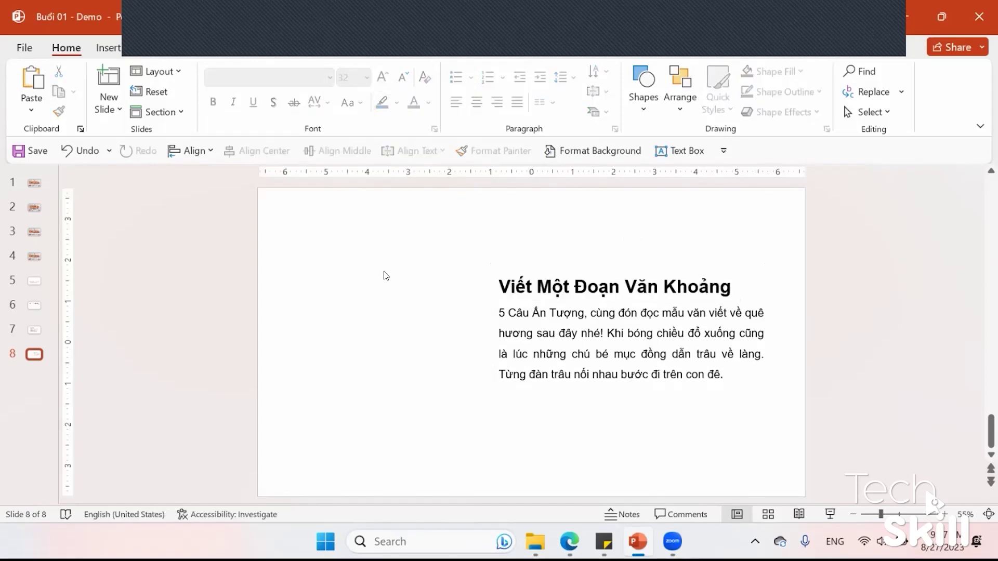
Centre the paragraph box on the slide, then shift it right and back toward the left
left_click(570, 266)
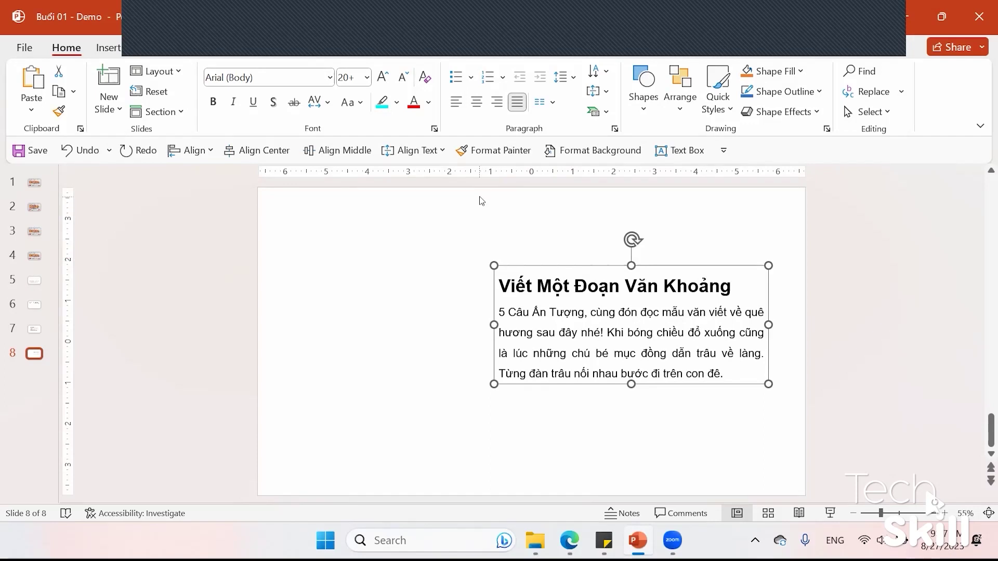
left_click(357, 151)
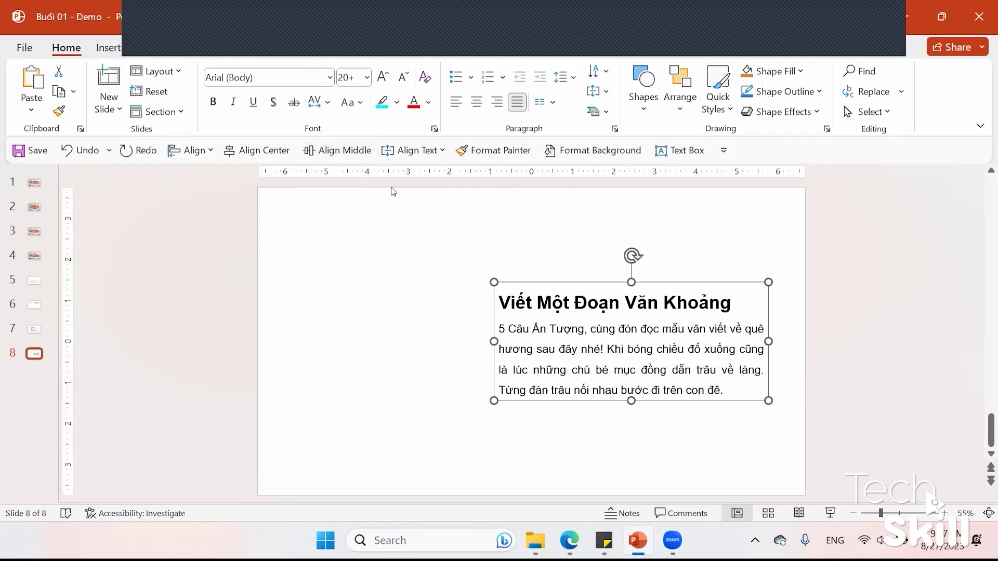
left_click(251, 149)
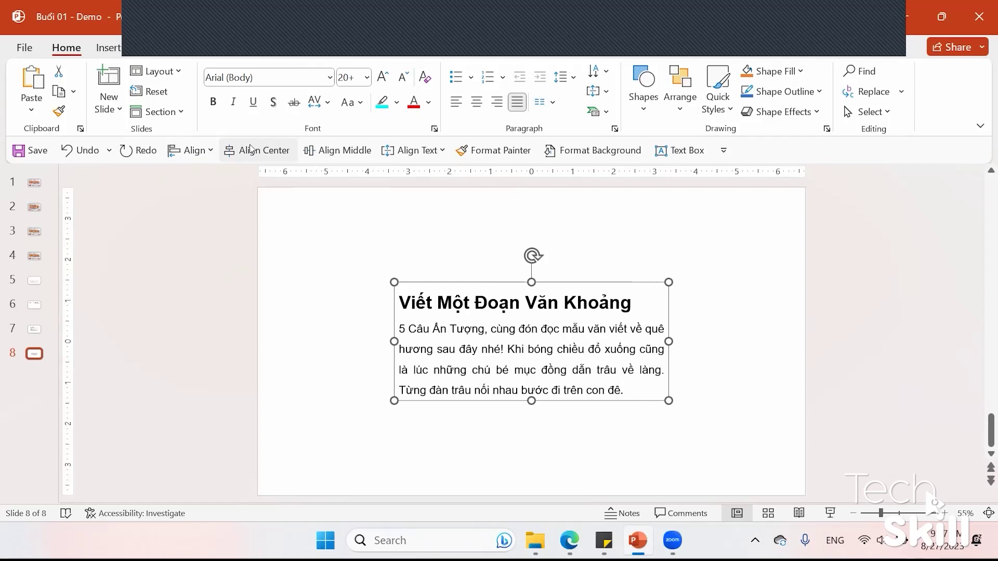
left_click_drag(457, 283, 579, 283)
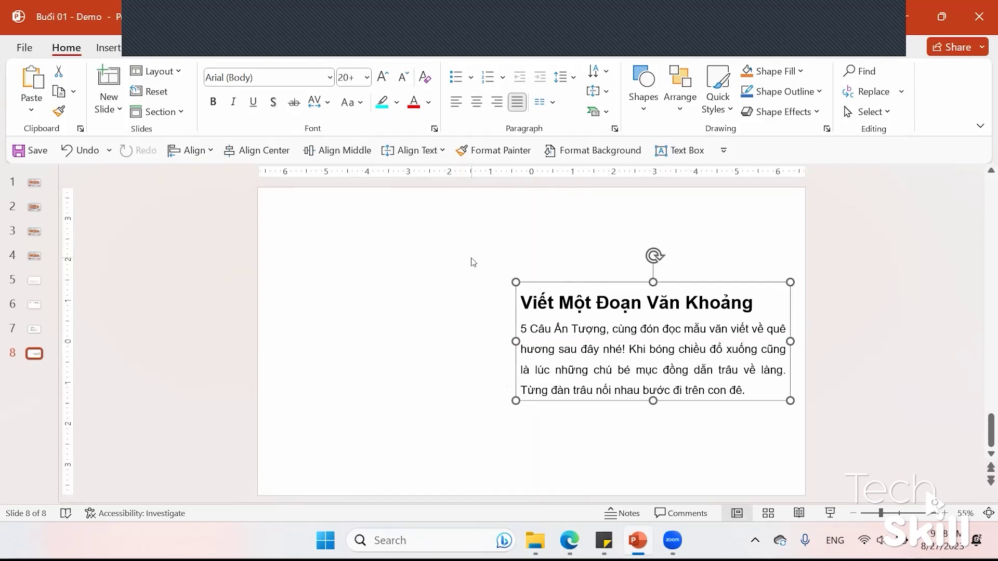
left_click(473, 262)
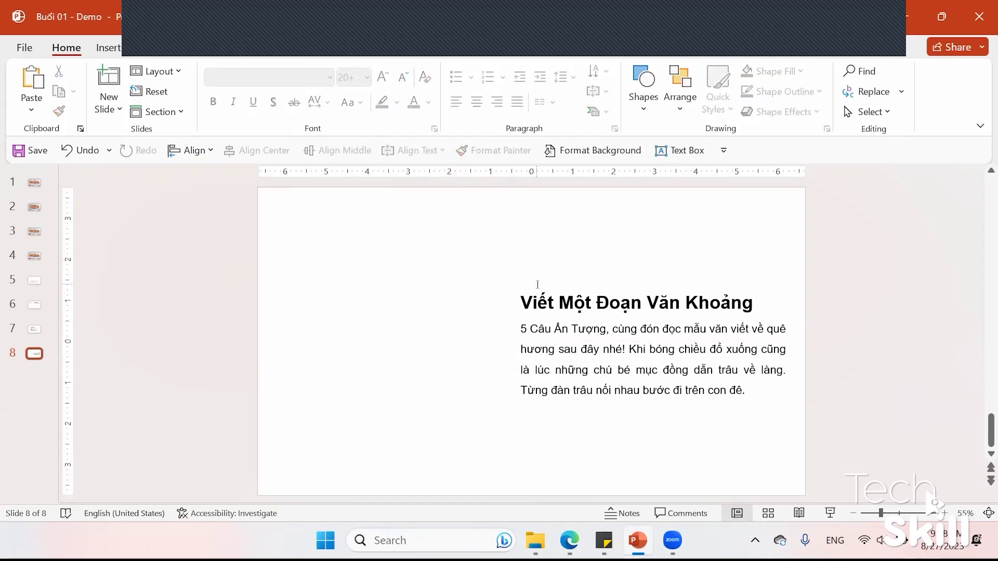
left_click_drag(536, 283, 343, 279)
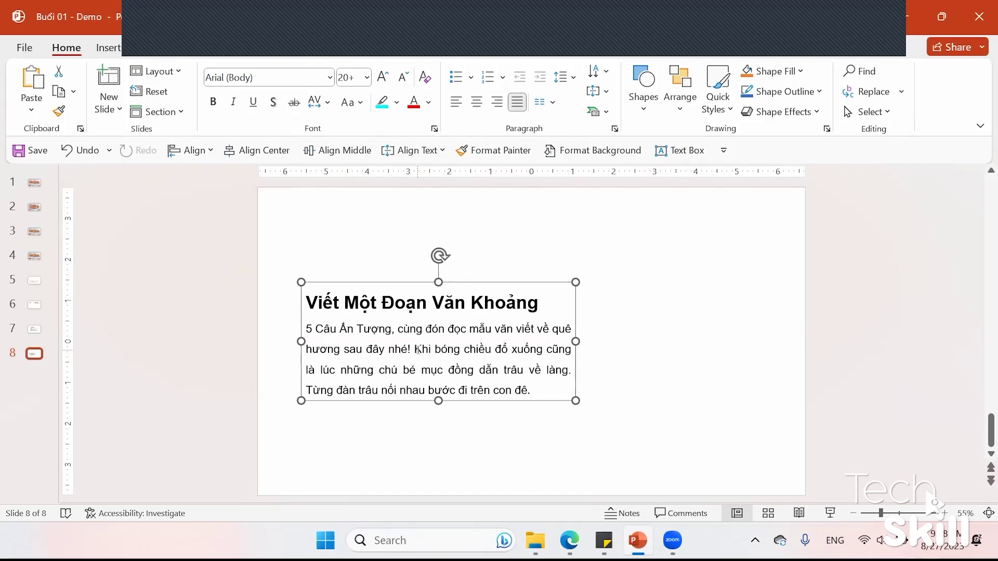
Start a new line at 'Khi bóng chiều' and reduce the body text to 16 pt
left_click(417, 349)
key("Return")
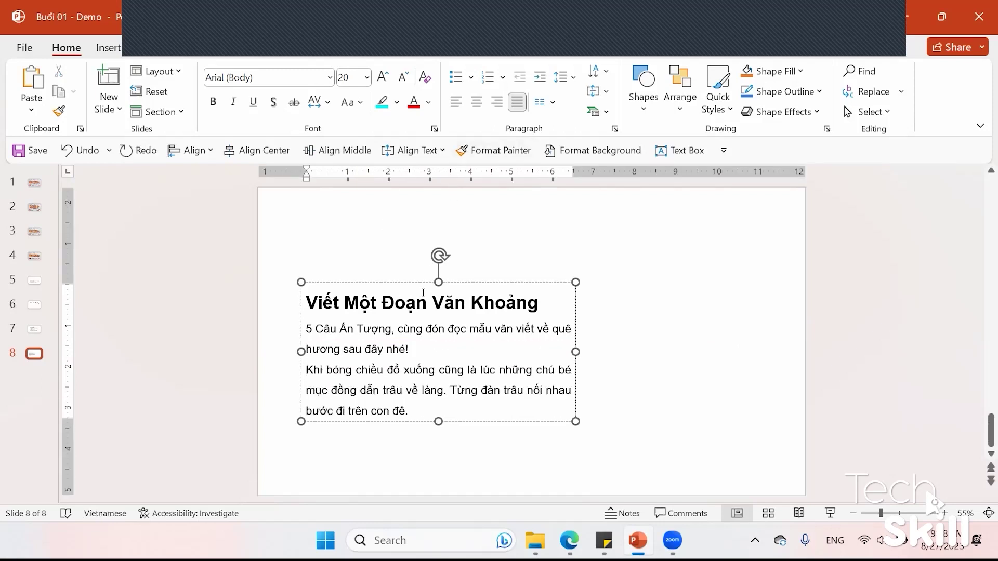
left_click_drag(479, 405, 304, 329)
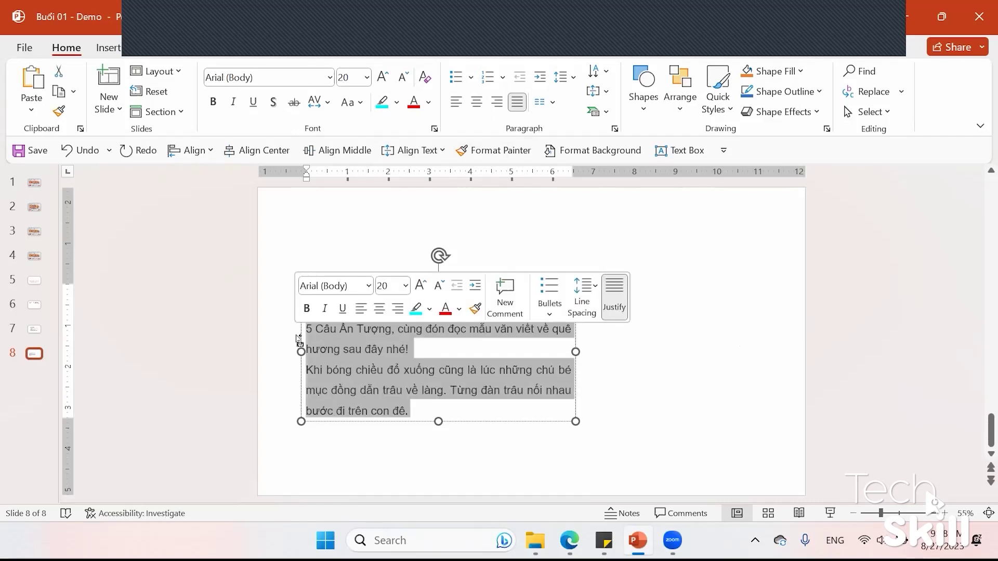
key("ctrl+shift+comma")
key("ctrl+shift+comma")
Narrow the box from its right side, shrink the title to one line, and test duplicating the box
mouse_move(575, 334)
left_mouse_down()
mouse_move(478, 327)
mouse_move(488, 328)
left_mouse_up()
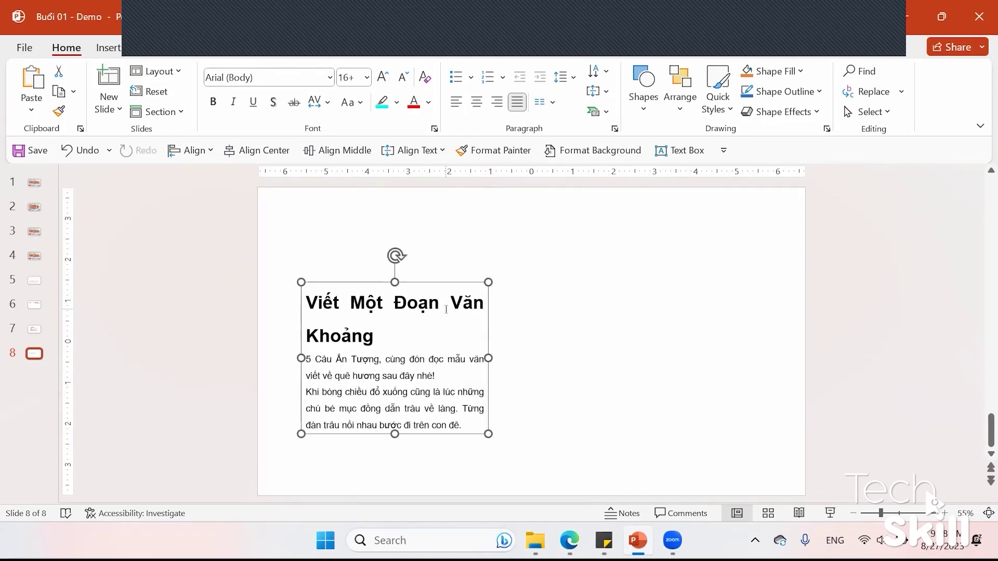
left_click_drag(383, 336, 281, 303)
key("ctrl+z")
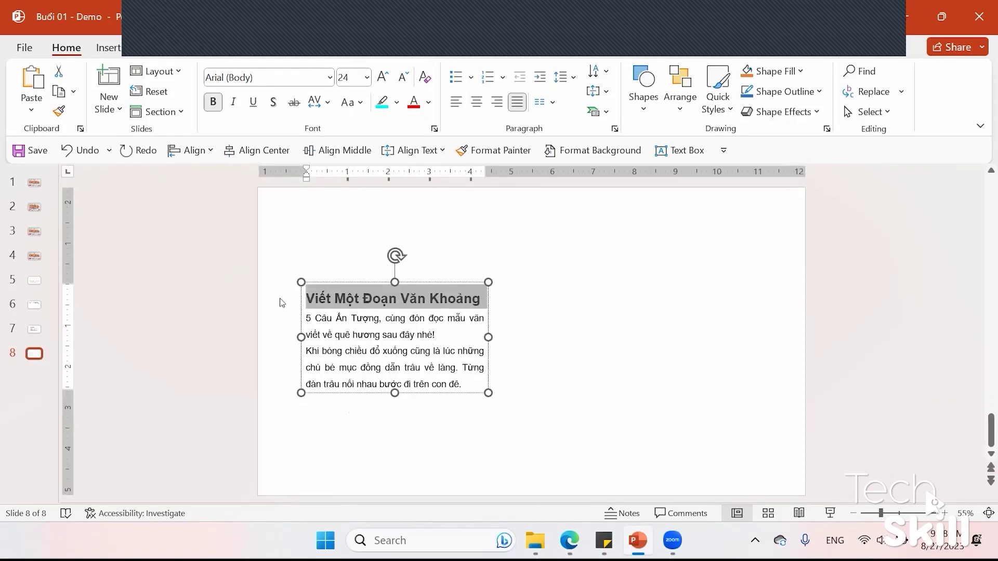
left_click_drag(331, 393, 612, 408)
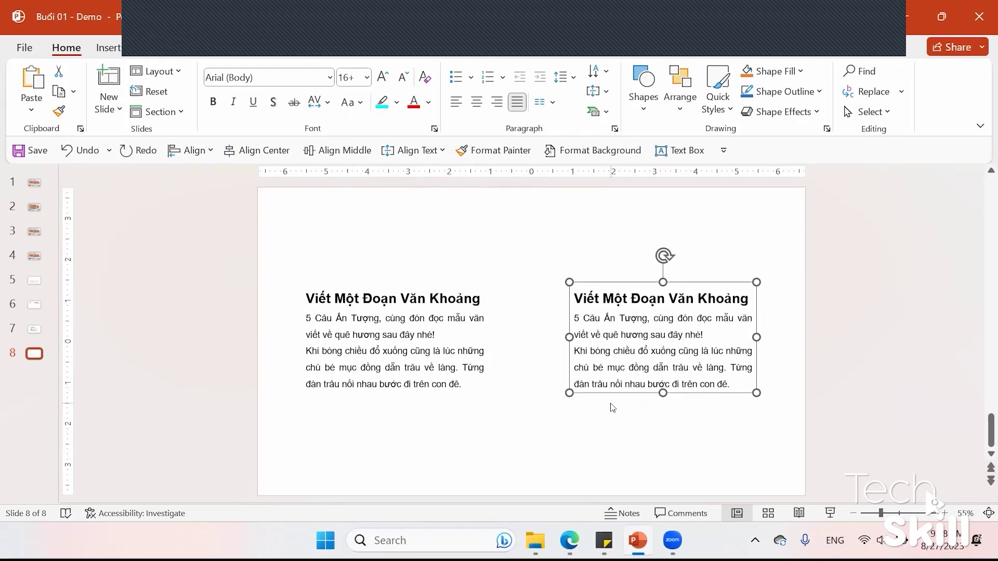
key("ctrl+z")
left_click_drag(455, 395, 685, 391)
Remove the duplicate box and set the slide 8 paragraph in Two Columns
key("ctrl+z")
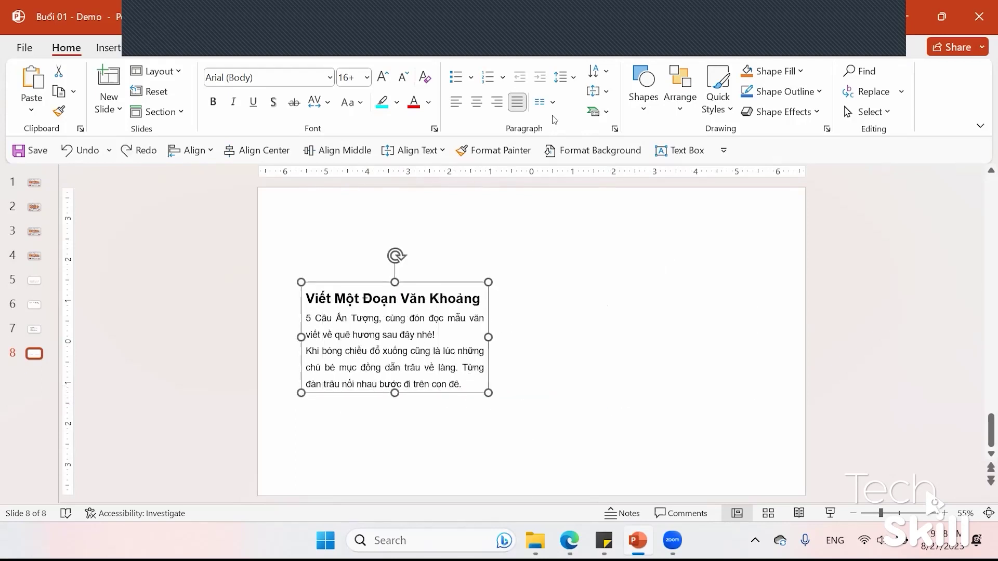
left_click(544, 102)
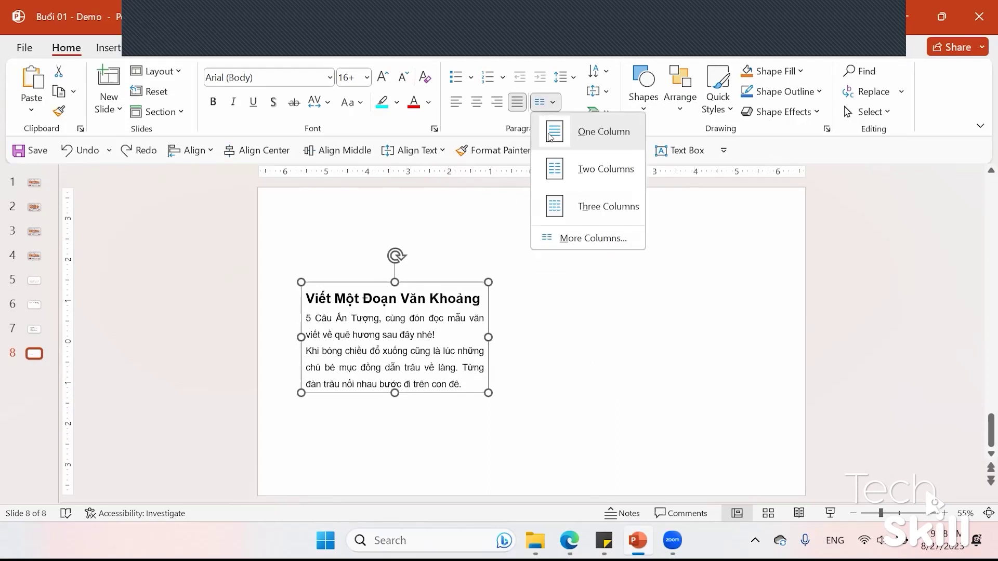
left_click(551, 168)
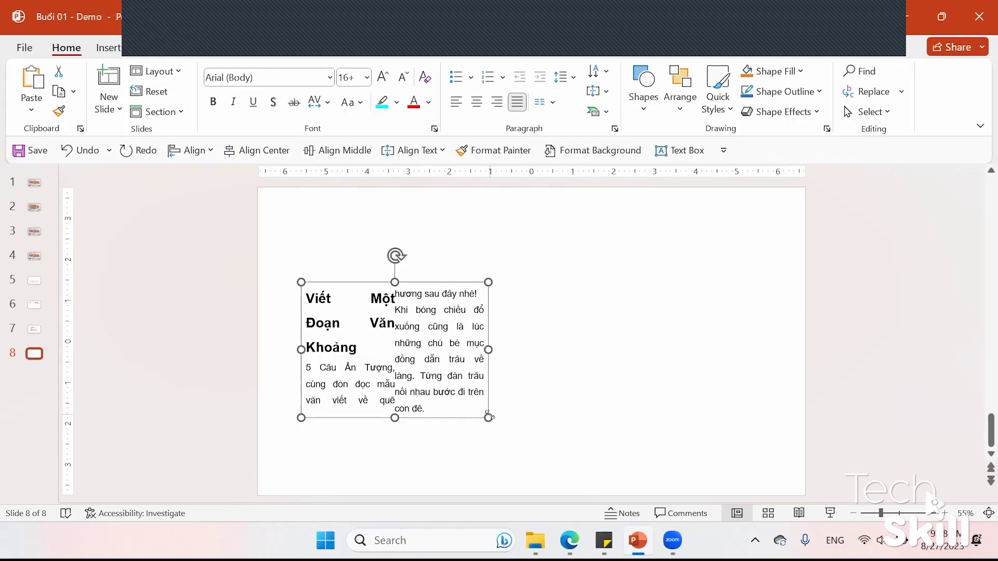
Resize the box wide and short so the two columns reflow, undoing the final resize
left_click_drag(489, 416, 749, 336)
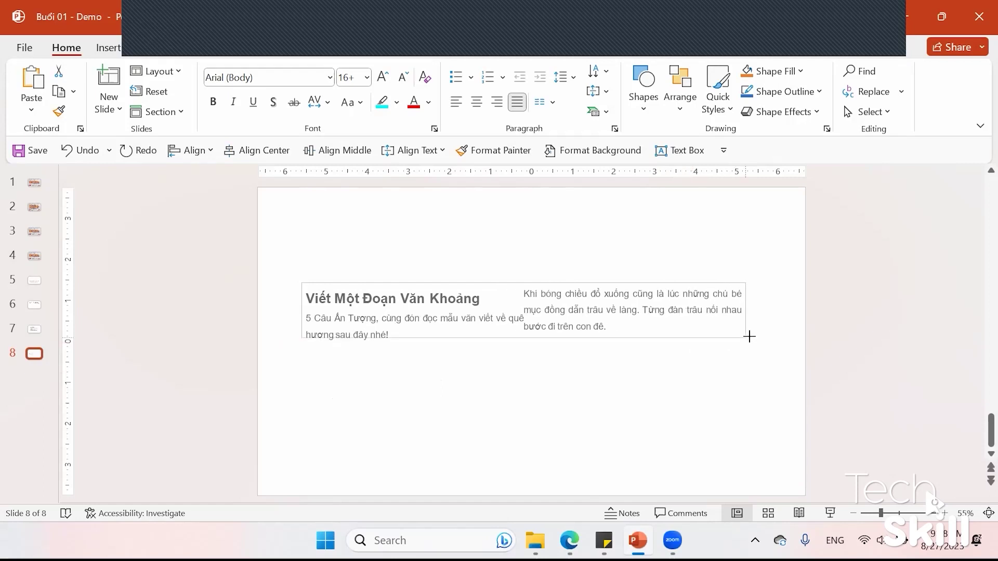
left_click_drag(749, 337, 789, 361)
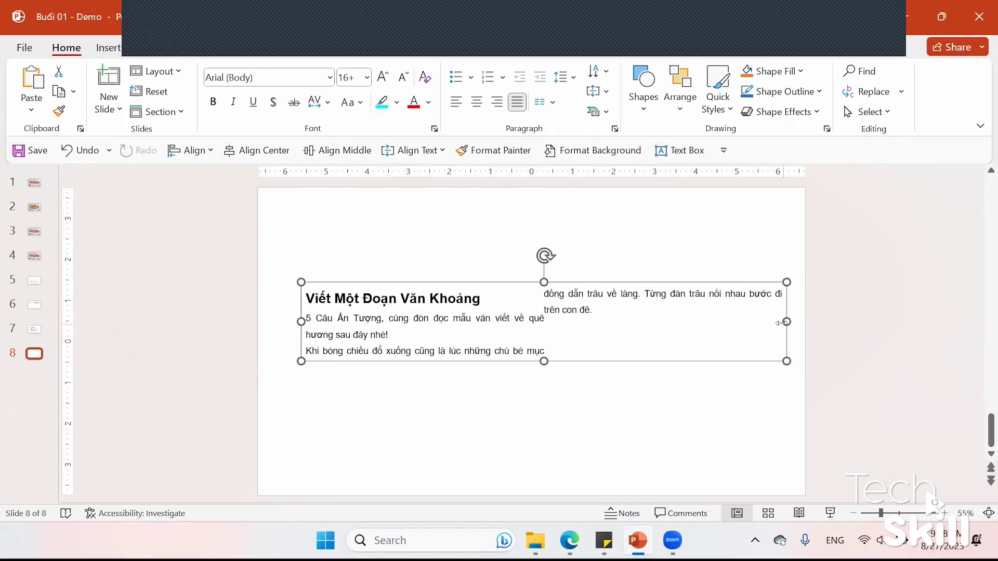
left_click_drag(789, 282, 789, 300)
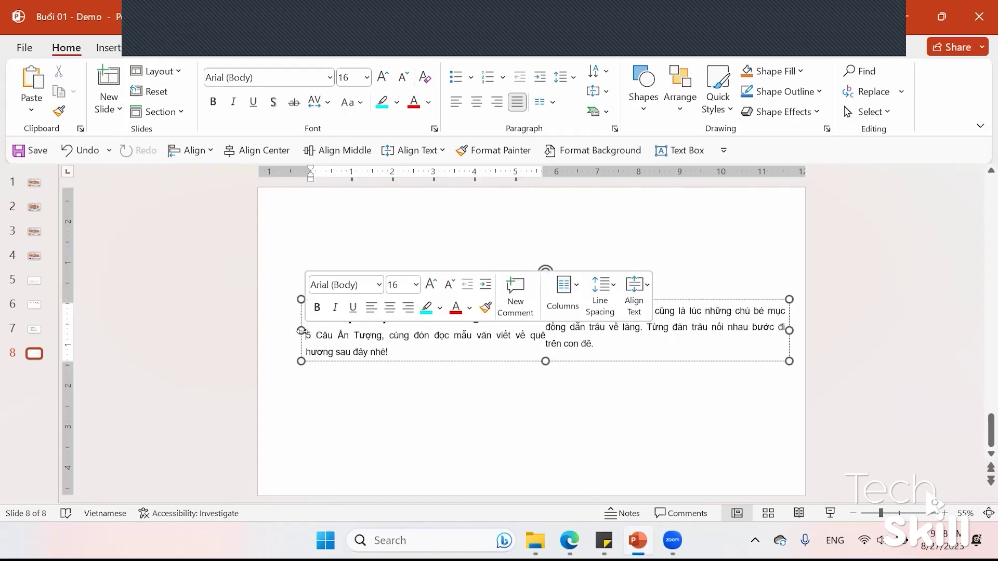
left_click_drag(301, 331, 272, 331)
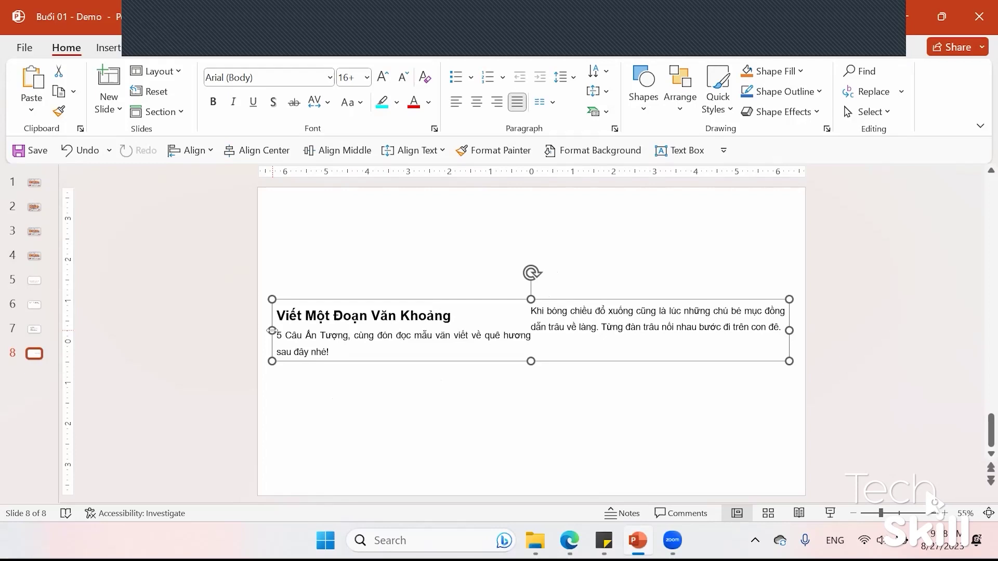
key("ctrl+z")
key("ctrl+z")
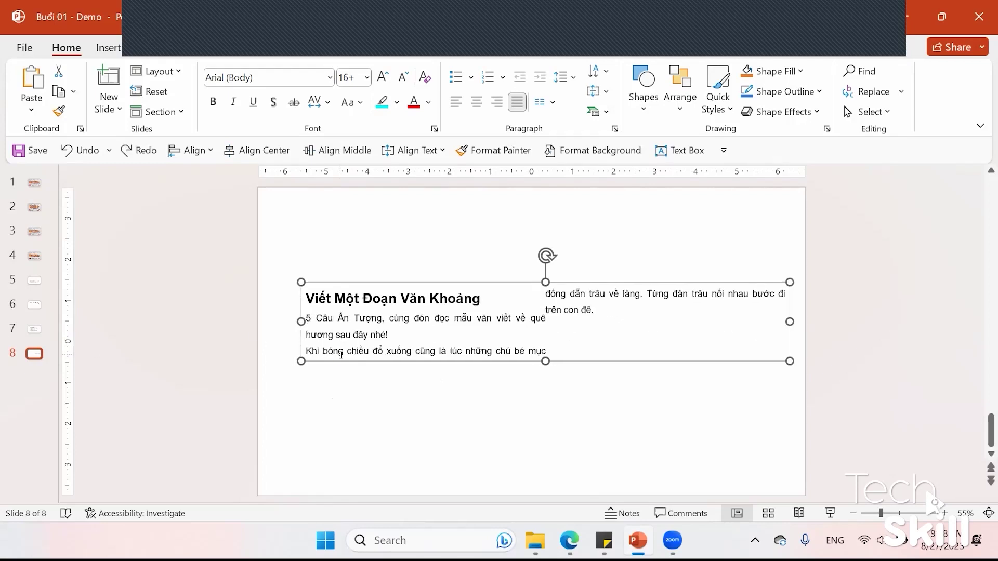
key("ctrl+z")
key("ctrl+z")
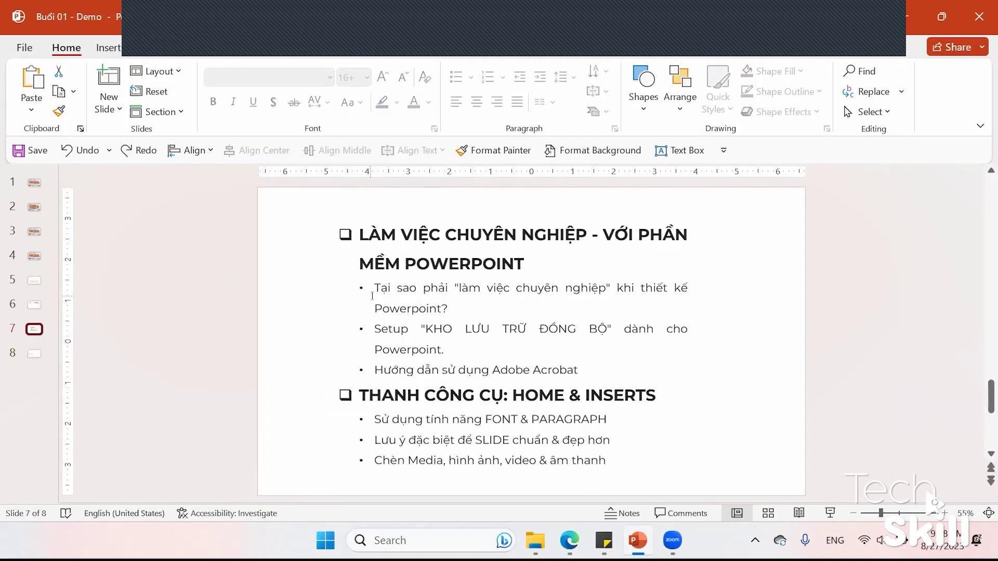
Set slide 7's headings text in two columns and widen the box to the right
left_click(434, 378)
key("ctrl+a")
left_click(545, 102)
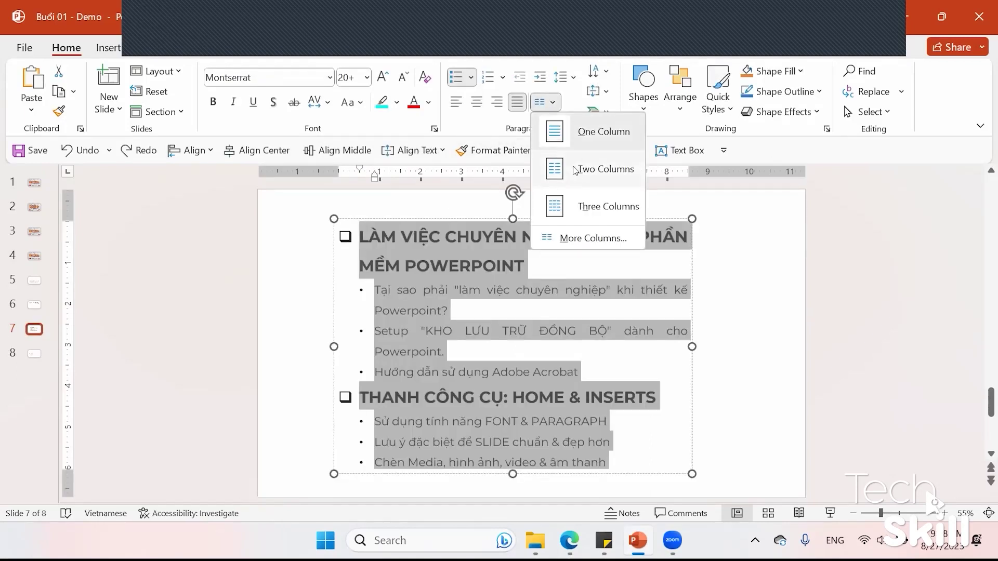
left_click(571, 179)
left_click_drag(690, 338, 782, 338)
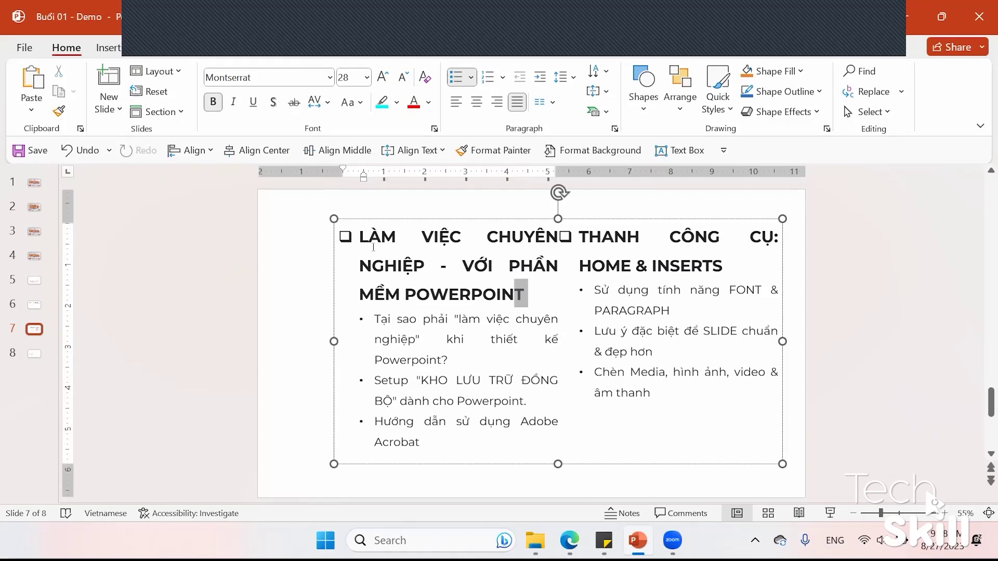
Shrink both headings and resize and move the box so THANH CÔNG CỤ tops the right column
triple_click(520, 292)
key("ctrl+z")
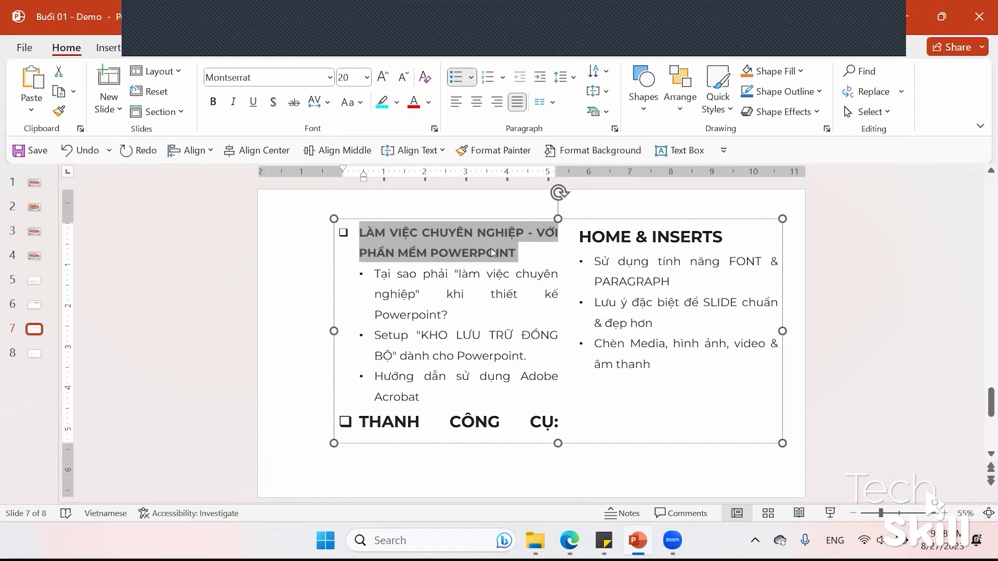
left_click_drag(782, 443, 801, 392)
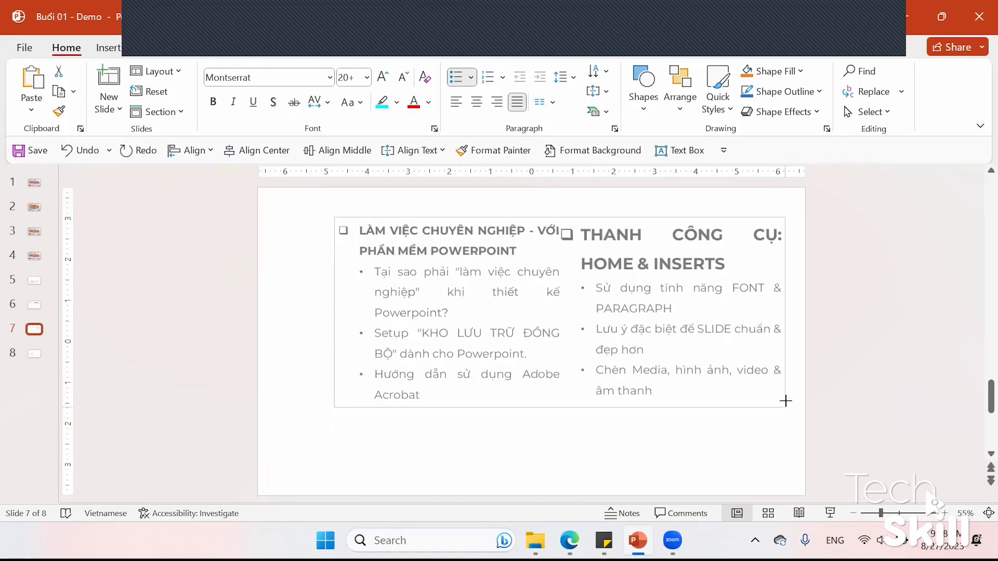
triple_click(622, 242)
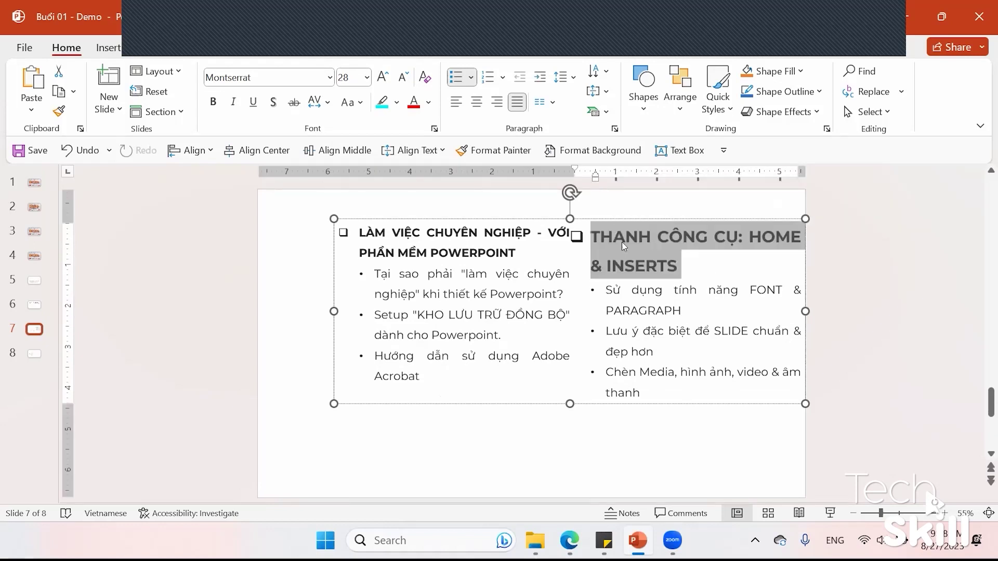
key("ctrl+shift+less")
key("ctrl+shift+less")
key("ctrl+shift+less")
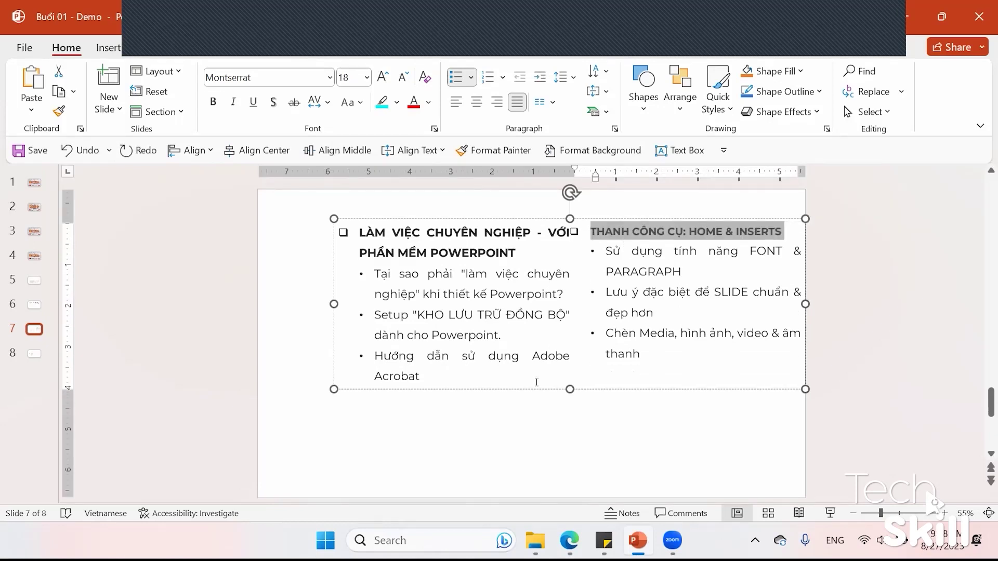
left_click_drag(520, 389, 439, 448)
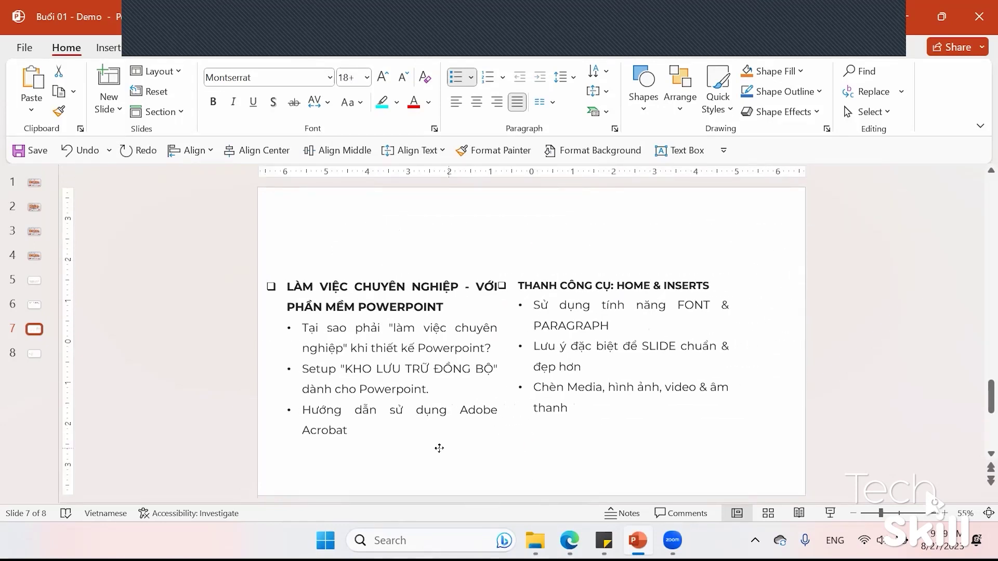
left_click_drag(727, 358, 777, 358)
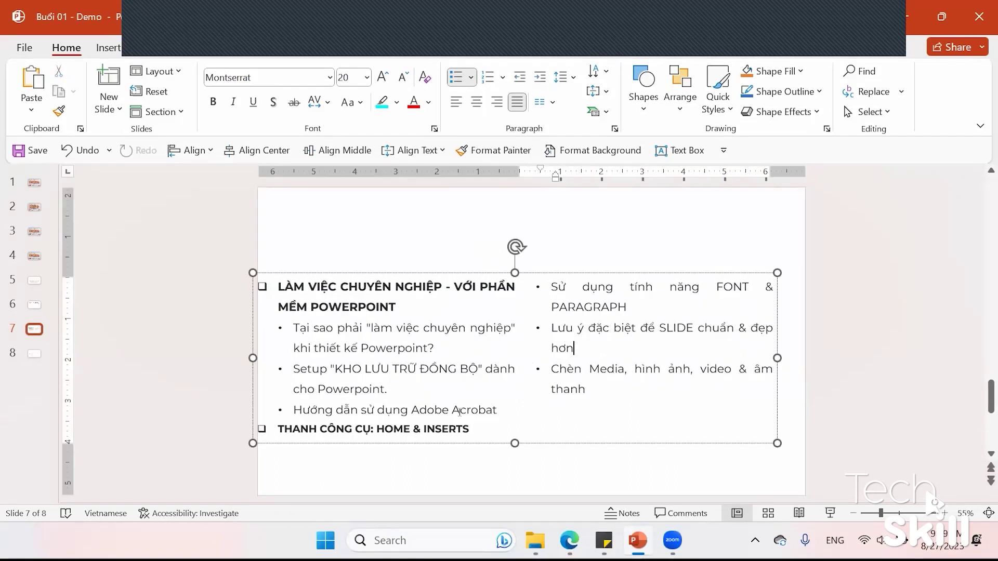
Add an unbulleted line after Adobe Acrobat, then undo back to the single-column layout
left_click(277, 430)
left_click(512, 414)
key("Return")
key("BackSpace")
key("BackSpace")
key("ctrl+z")
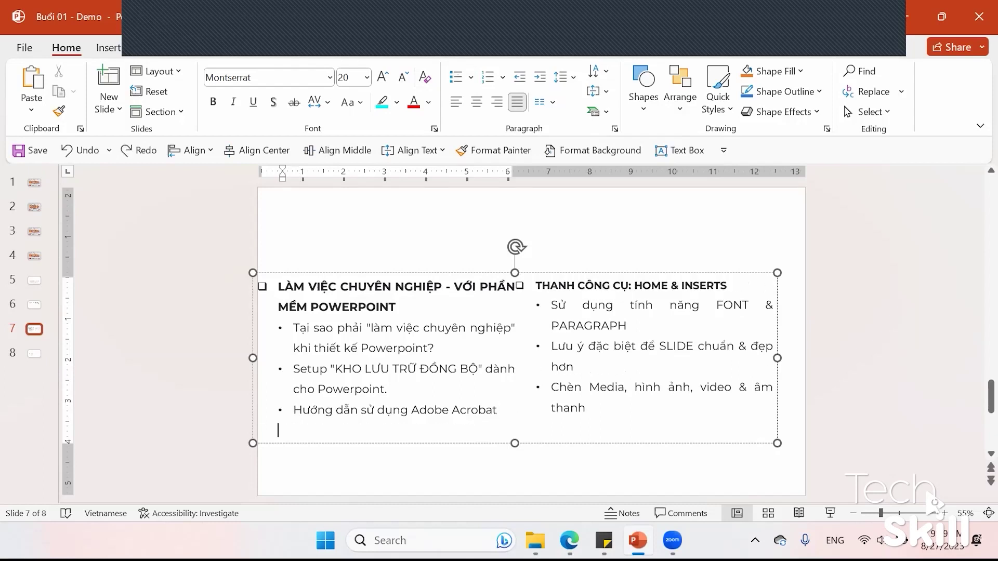
left_click_drag(777, 443, 791, 441)
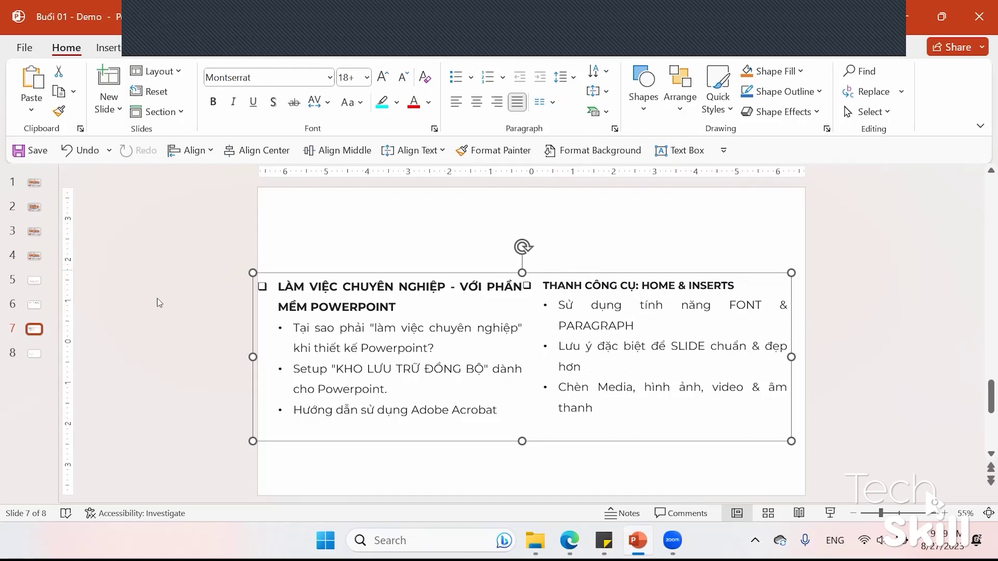
left_click(35, 329)
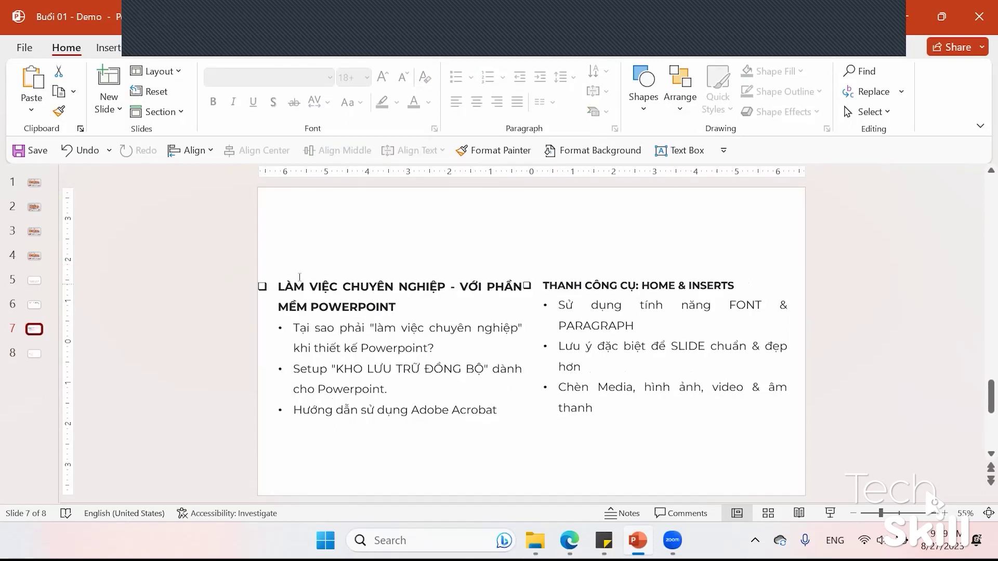
key("Tab")
key("ctrl+a")
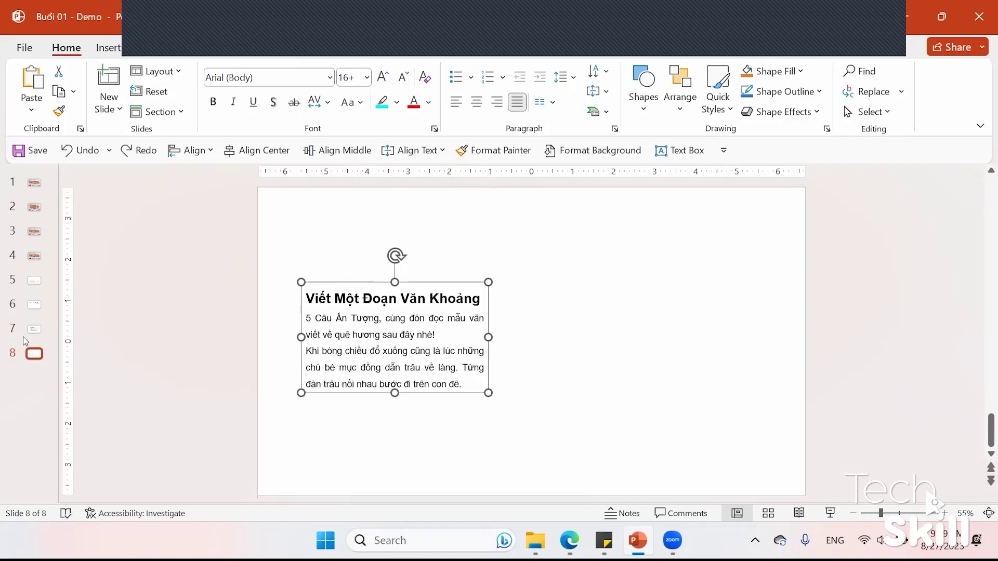
left_click(34, 329)
Shift the headings box right and apply numbering to both slide 7 headings
left_click_drag(461, 218, 505, 215)
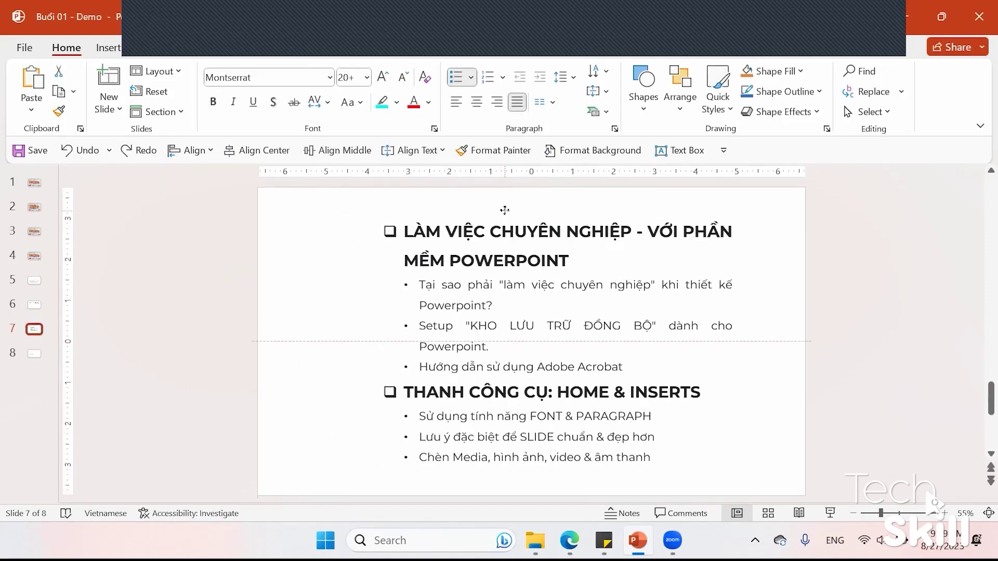
triple_click(595, 260)
left_click(488, 78)
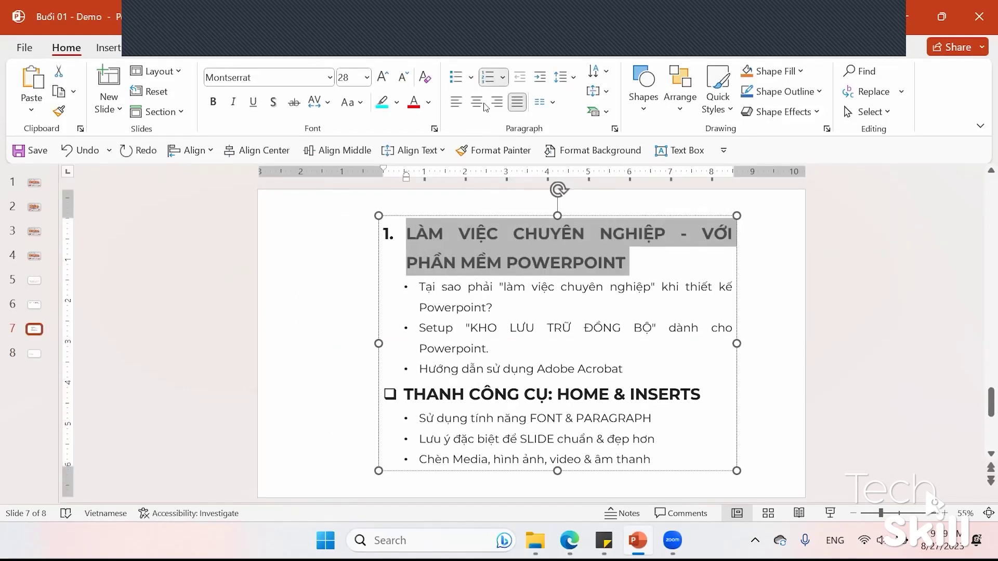
triple_click(418, 396)
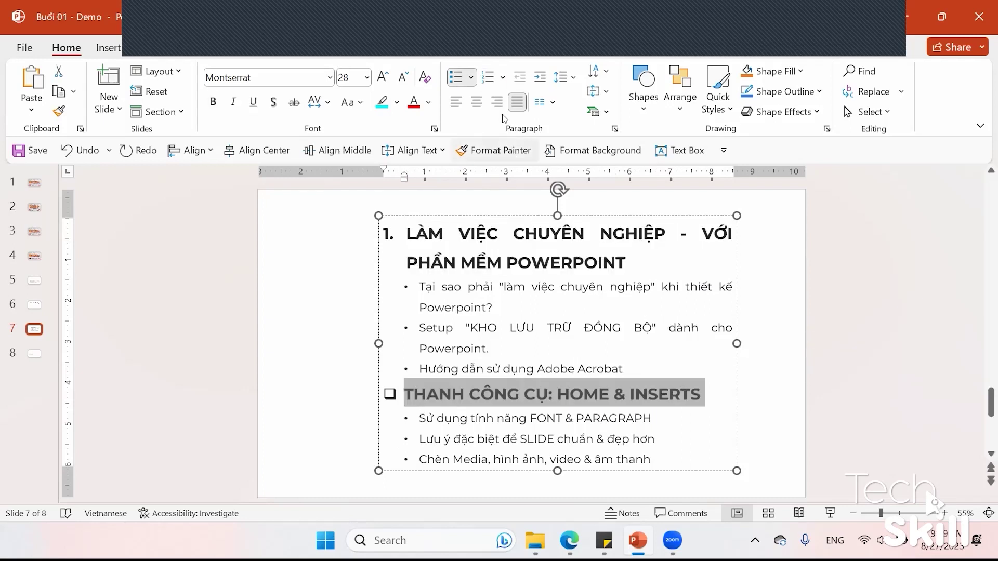
left_click(486, 77)
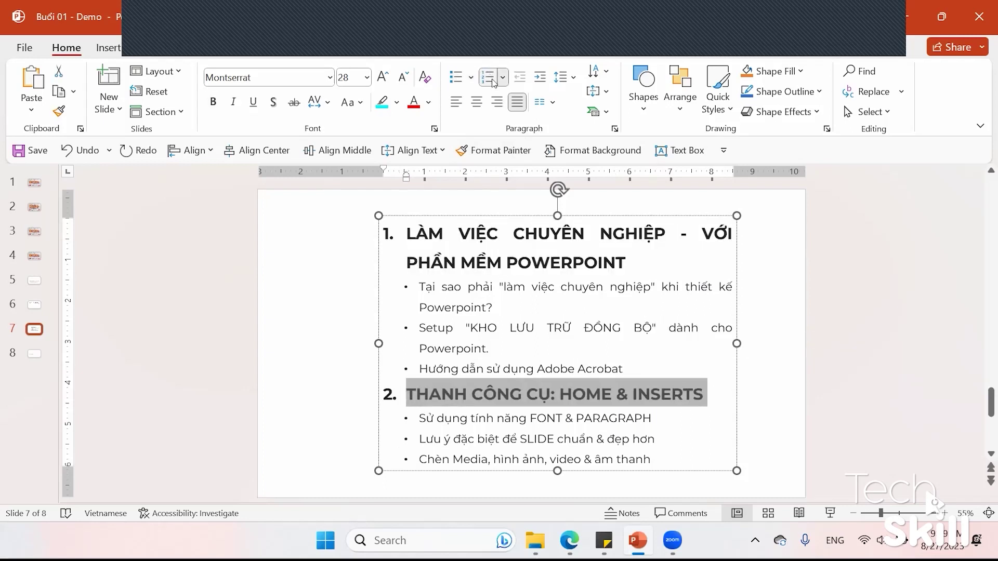
left_click(503, 76)
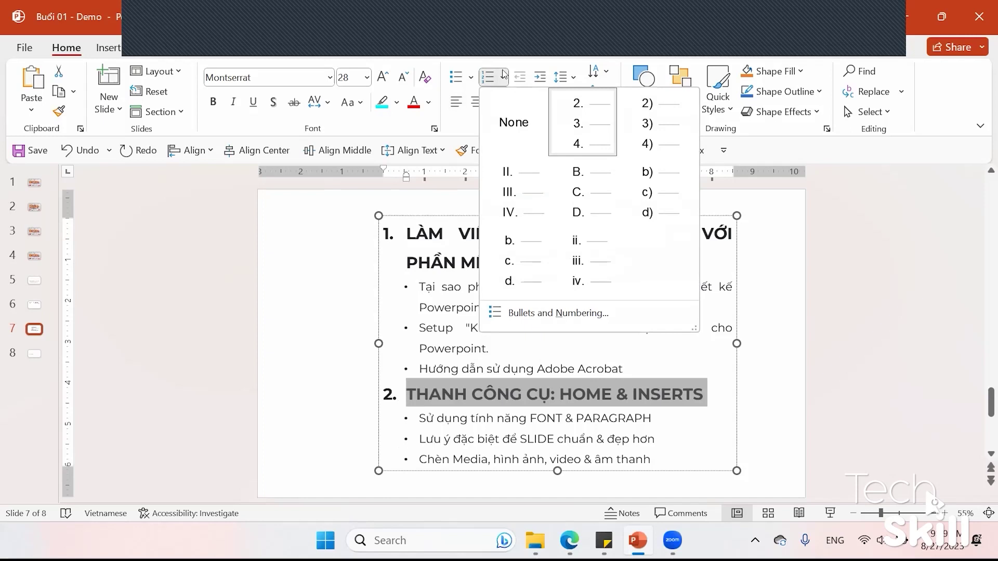
left_click(425, 362)
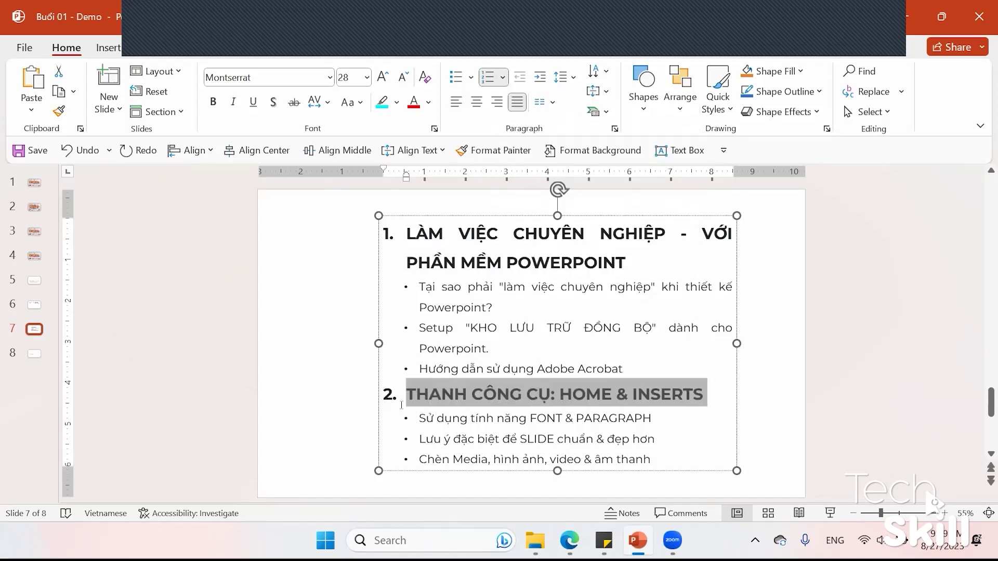
Replace the second heading's number with a typed '1.' and number the Acrobat line and heading
left_click_drag(408, 239, 430, 239)
left_click_drag(500, 250, 644, 262)
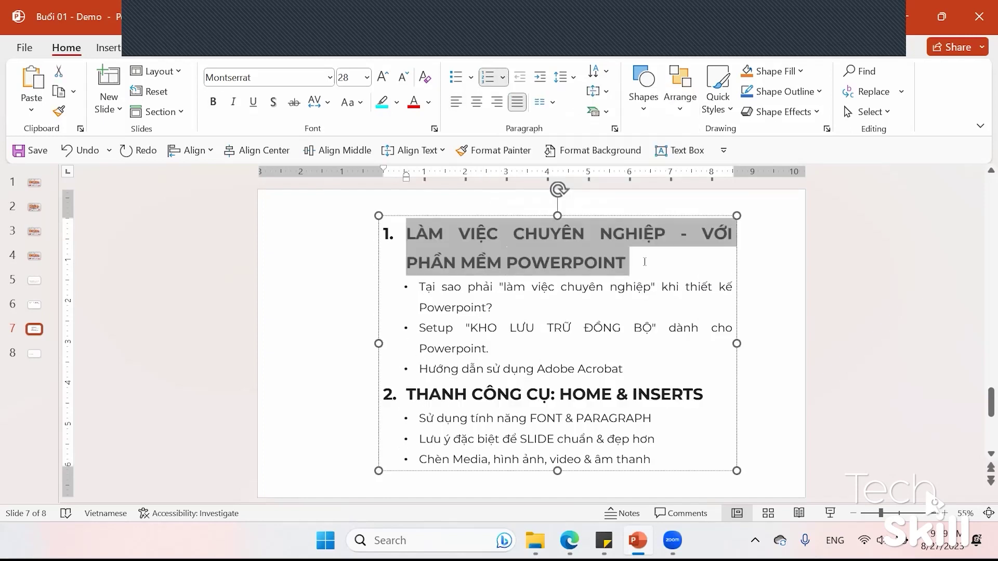
left_click_drag(407, 394, 705, 394)
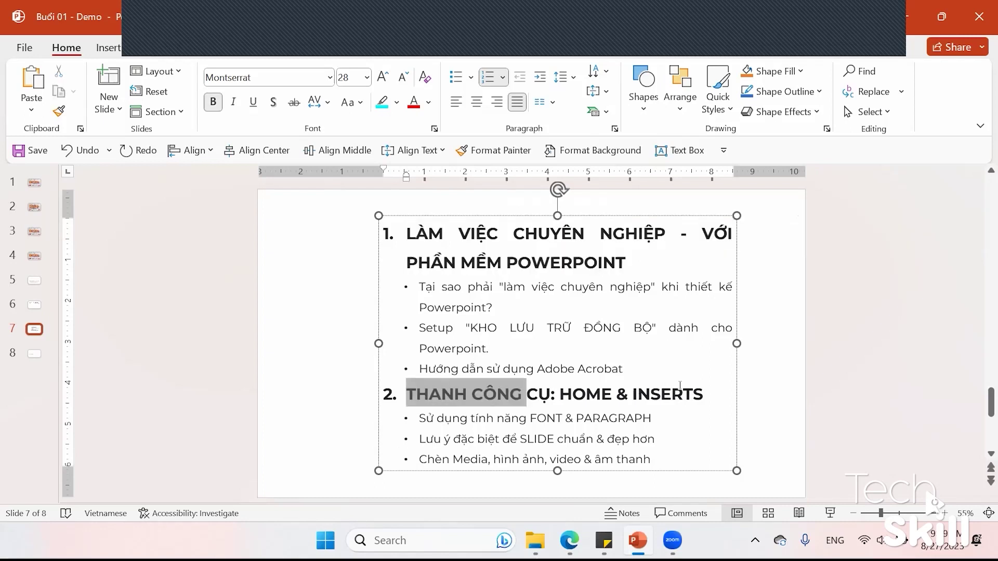
left_click(471, 394)
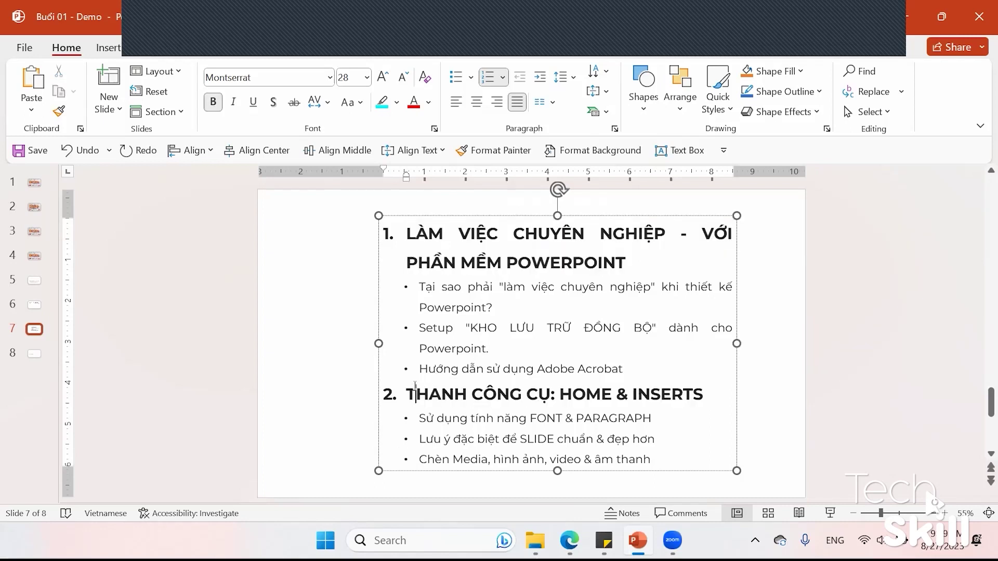
key("BackSpace")
type("1.")
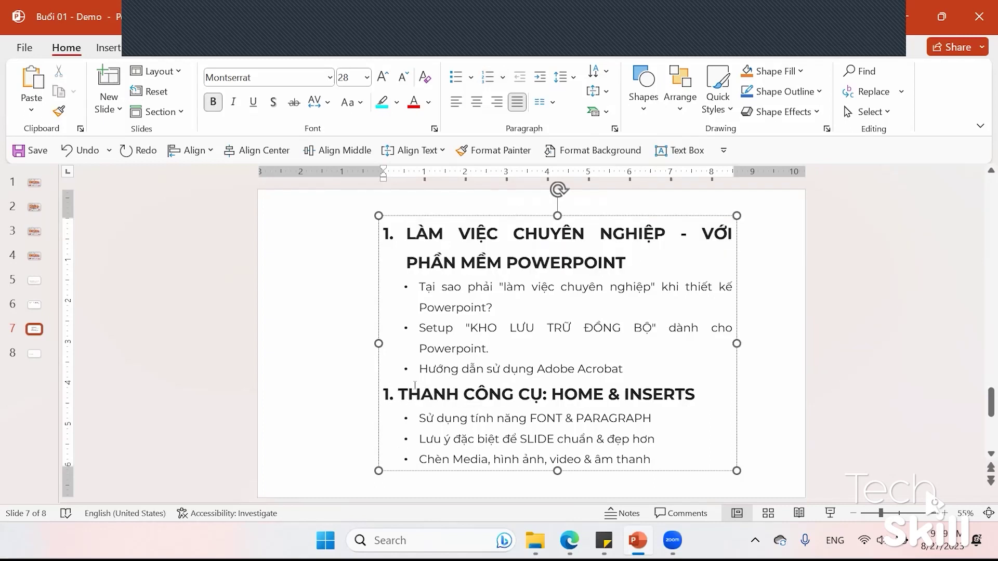
left_click_drag(399, 394, 583, 369)
left_click(488, 77)
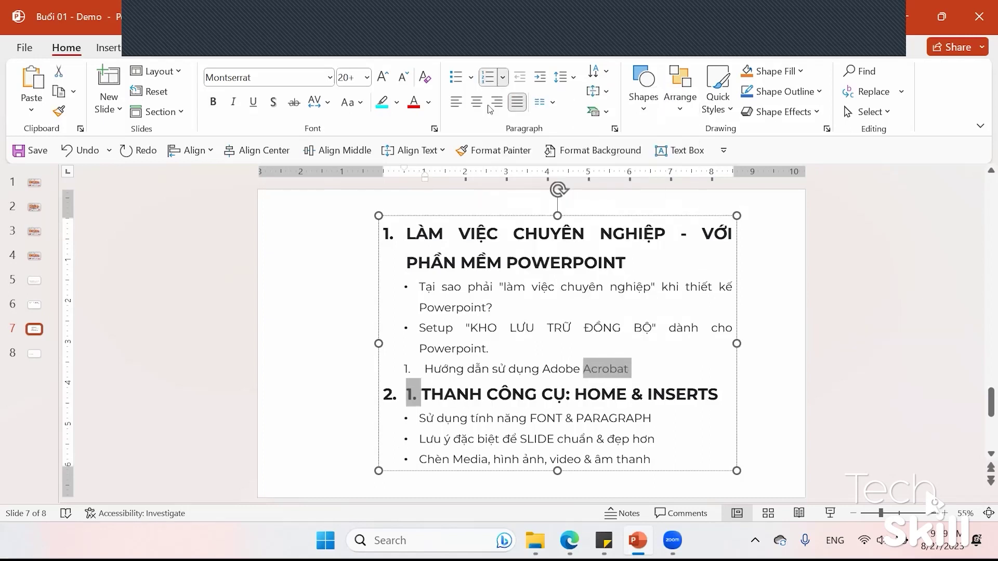
left_click(502, 77)
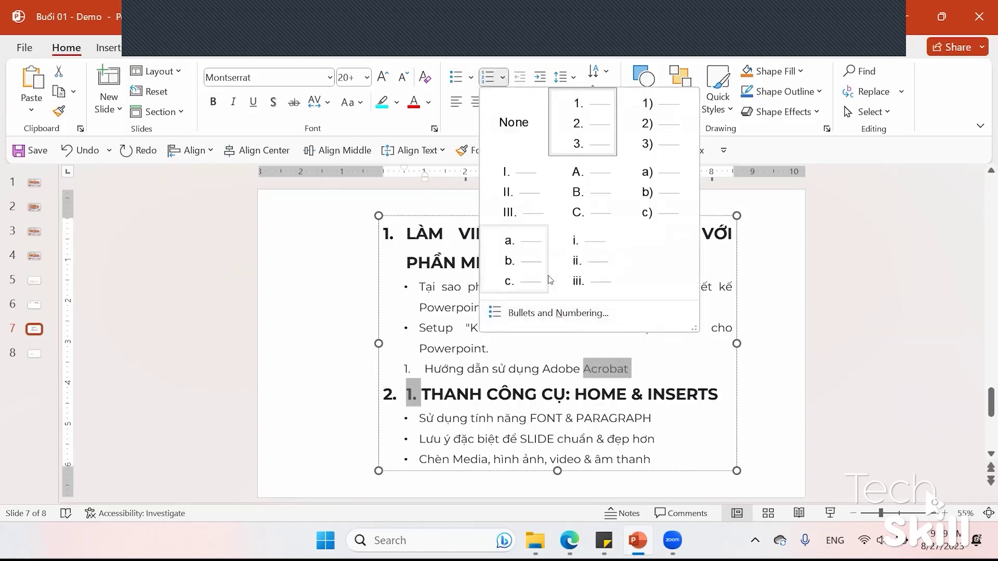
left_click(532, 313)
Delete the stray '1.' before THANH CÔNG CỤ and reselect the whole heading
left_click(405, 400)
key("Delete")
key("Delete")
key("Delete")
key("Delete")
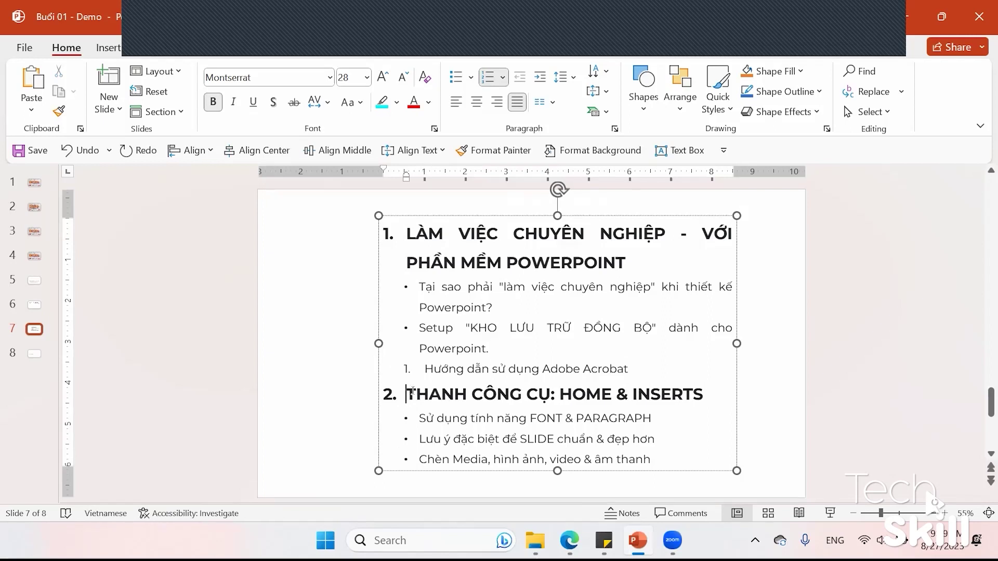
left_click_drag(410, 394, 632, 394)
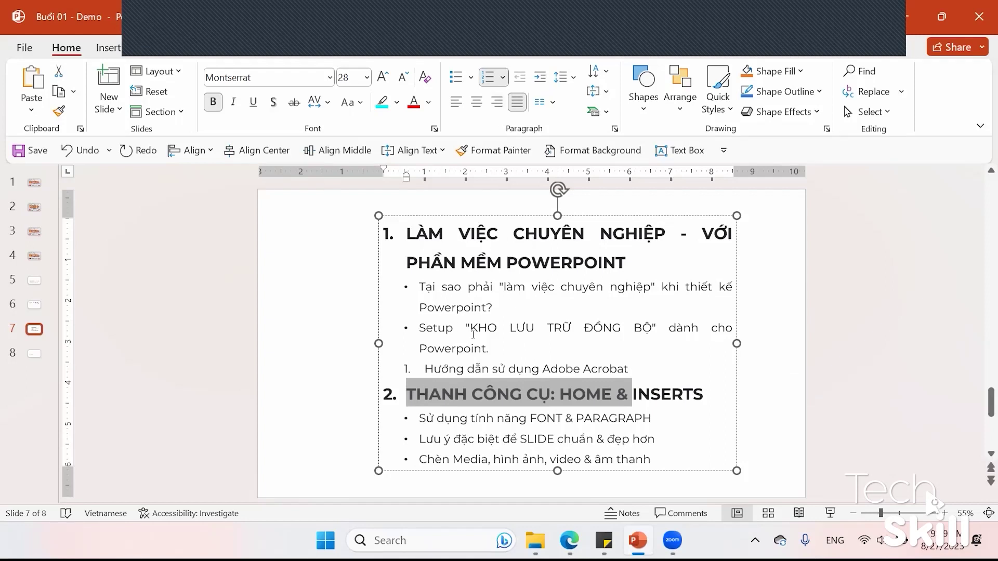
left_click(413, 394)
triple_click(409, 395)
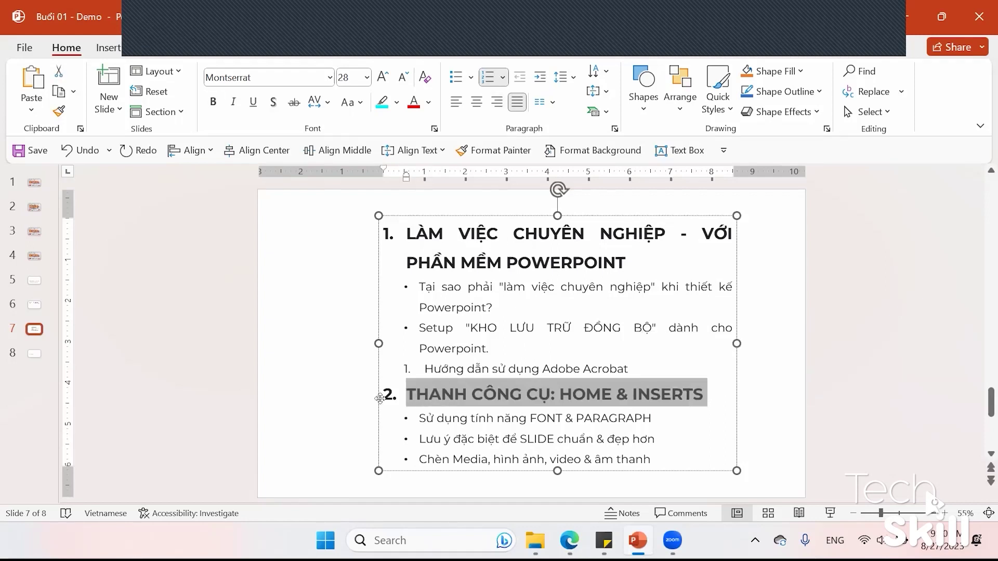
left_click(504, 78)
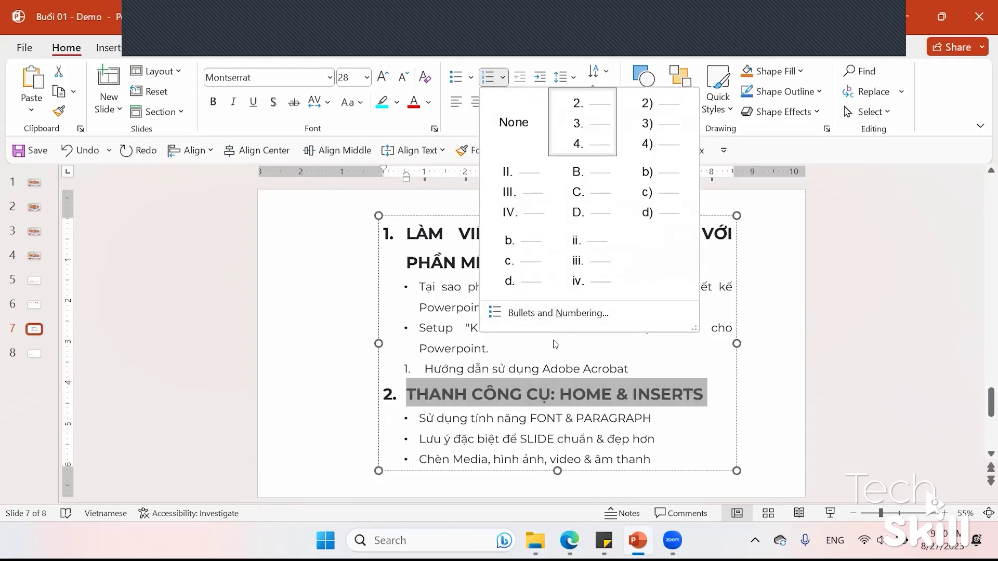
Give the heading's number a red colour, starting at 6, in Bullets and Numbering
left_click(535, 314)
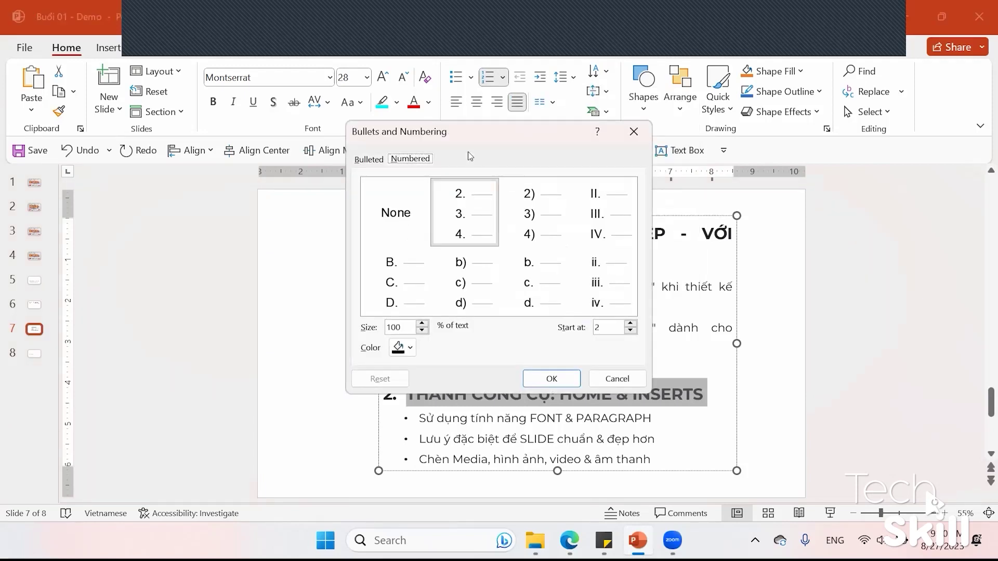
left_click_drag(524, 131, 729, 185)
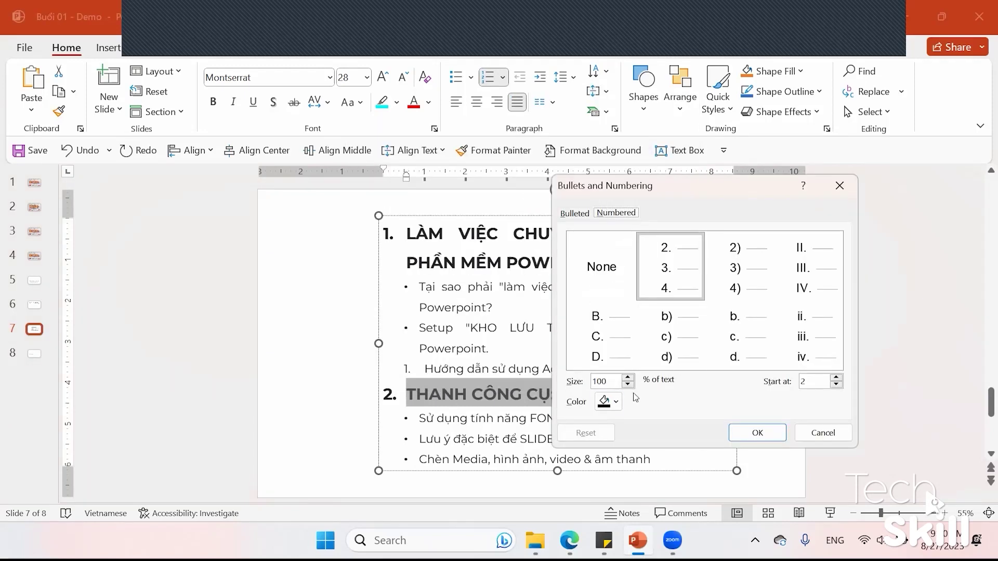
left_click(615, 402)
left_click(605, 361)
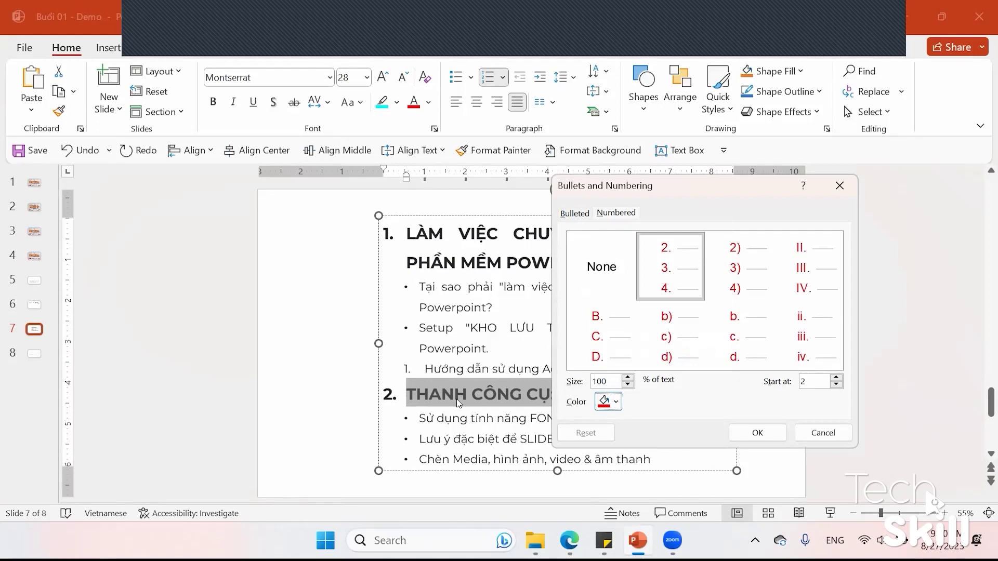
left_click(836, 378)
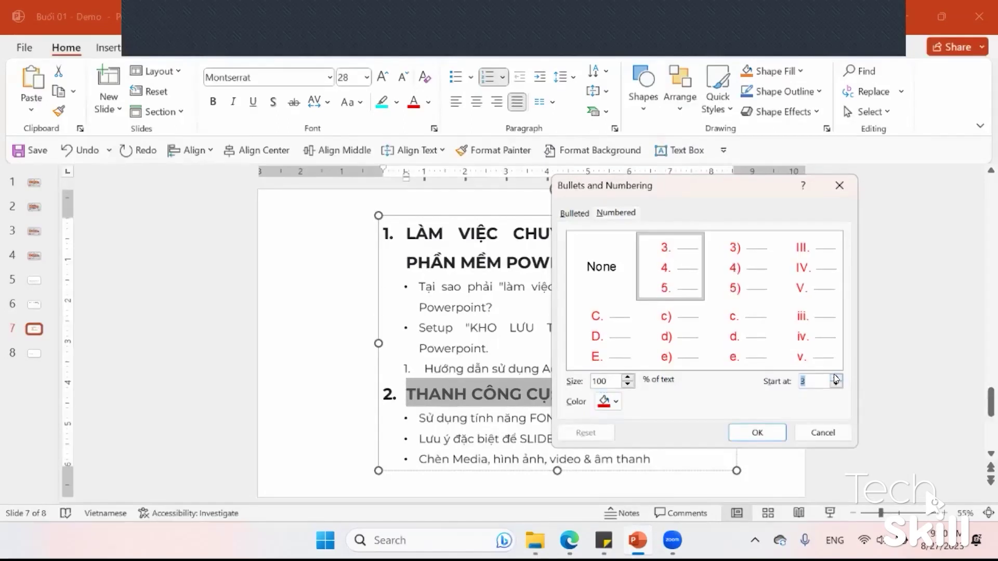
left_click(835, 378)
left_click(835, 378)
left_click(835, 378)
left_click(744, 423)
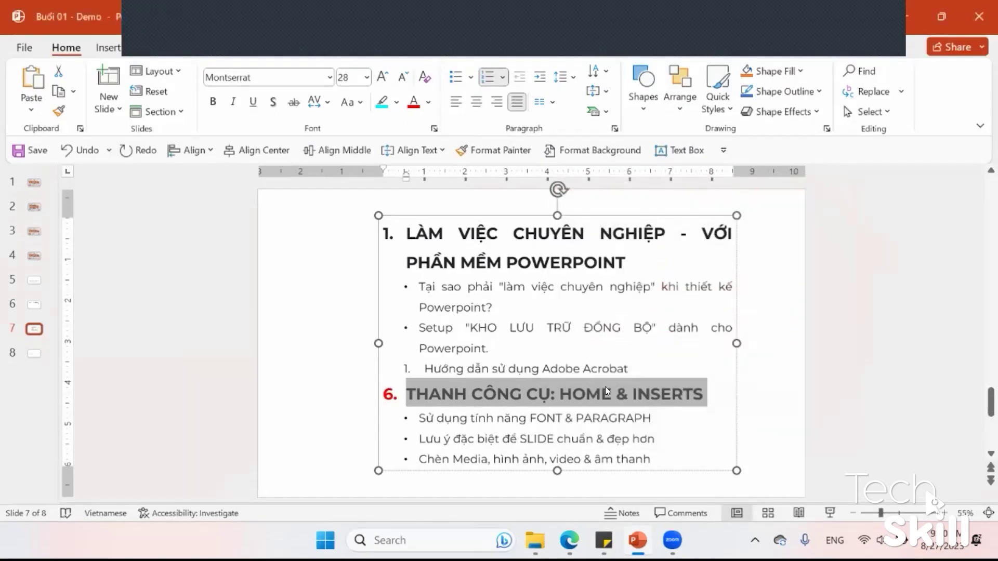
Switch the heading to uppercase I. II. III. Roman numerals starting at 1
left_click(502, 79)
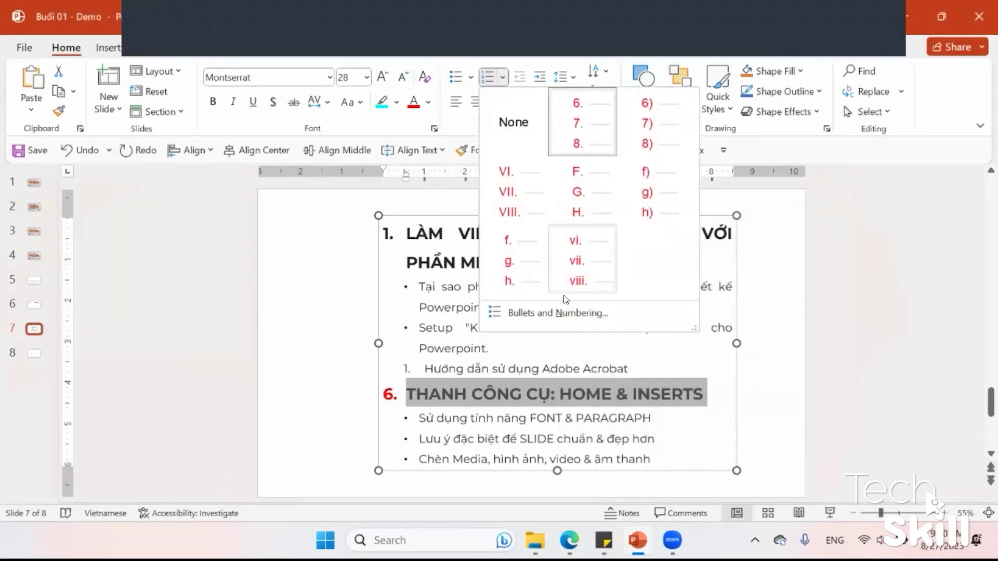
left_click(579, 257)
left_click(501, 79)
left_click(509, 191)
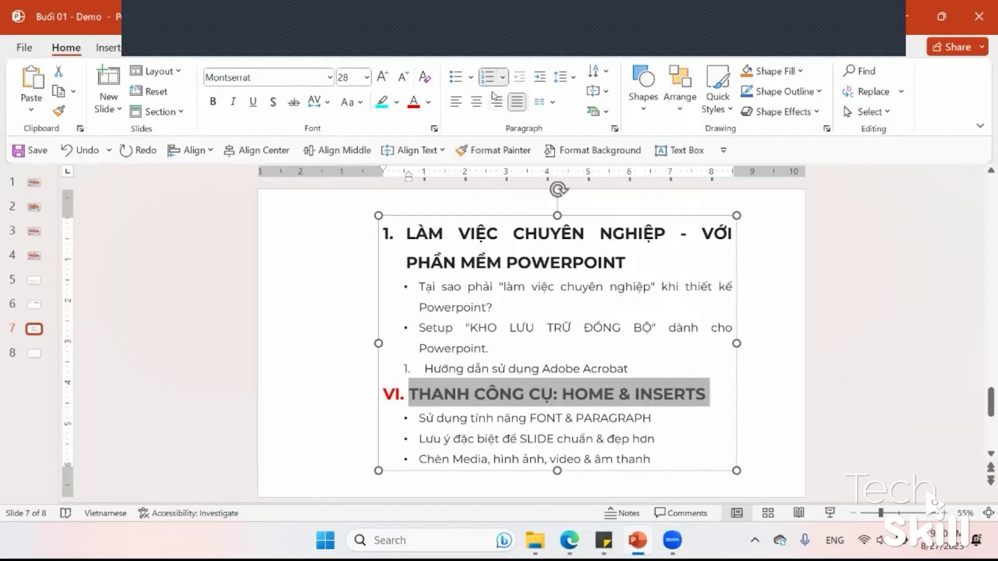
left_click(502, 78)
left_click(530, 307)
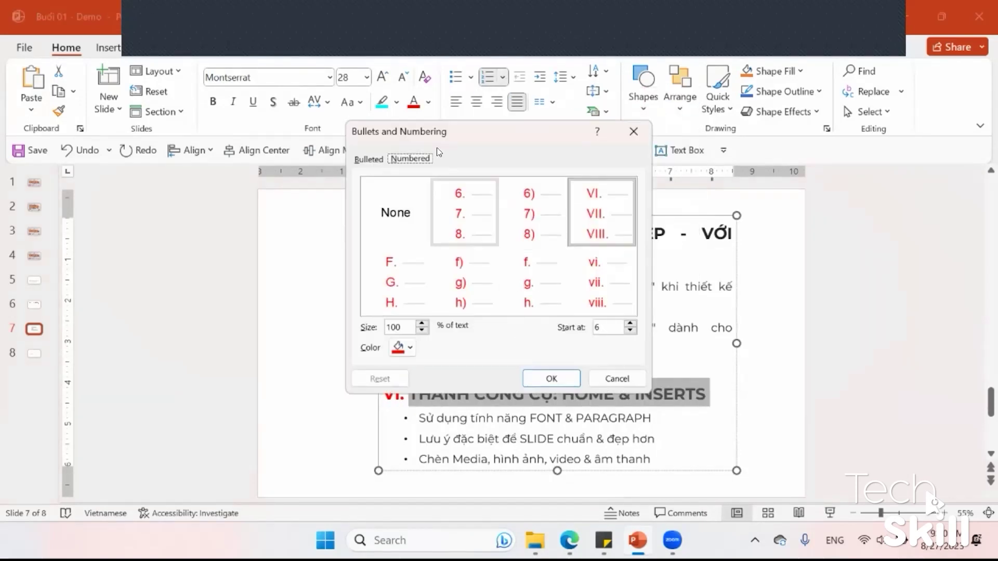
left_click_drag(461, 135, 631, 134)
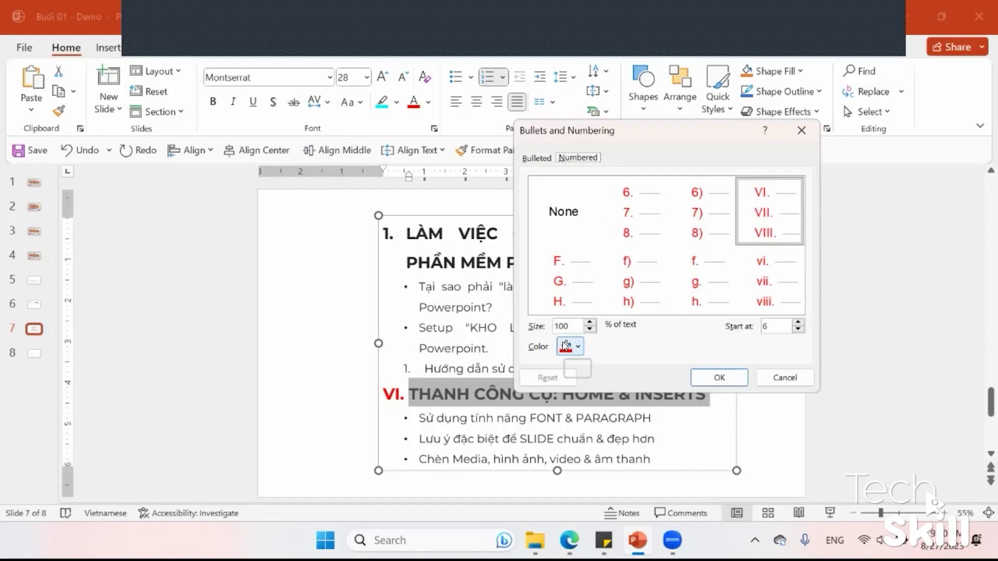
double_click(766, 326)
type("1")
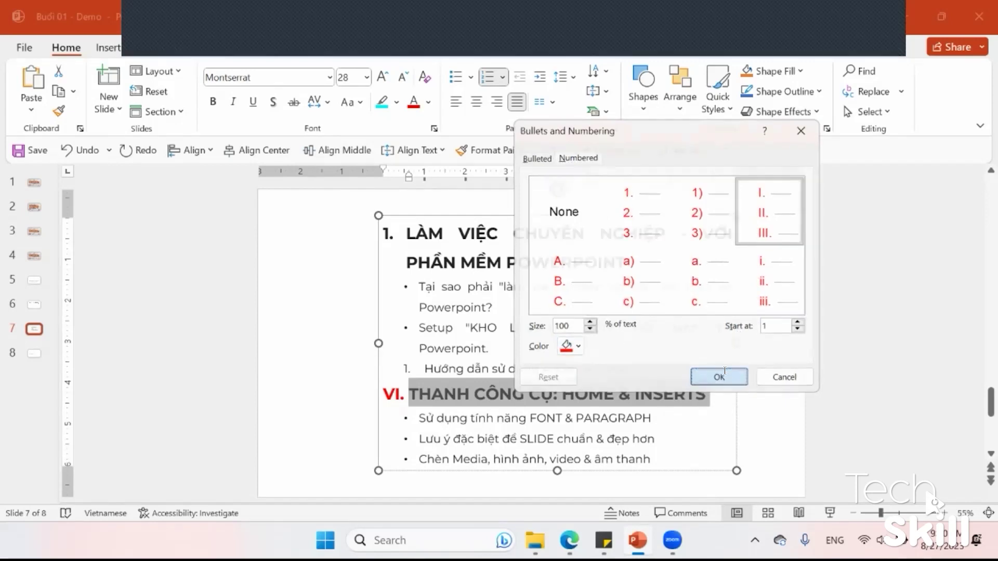
left_click(722, 376)
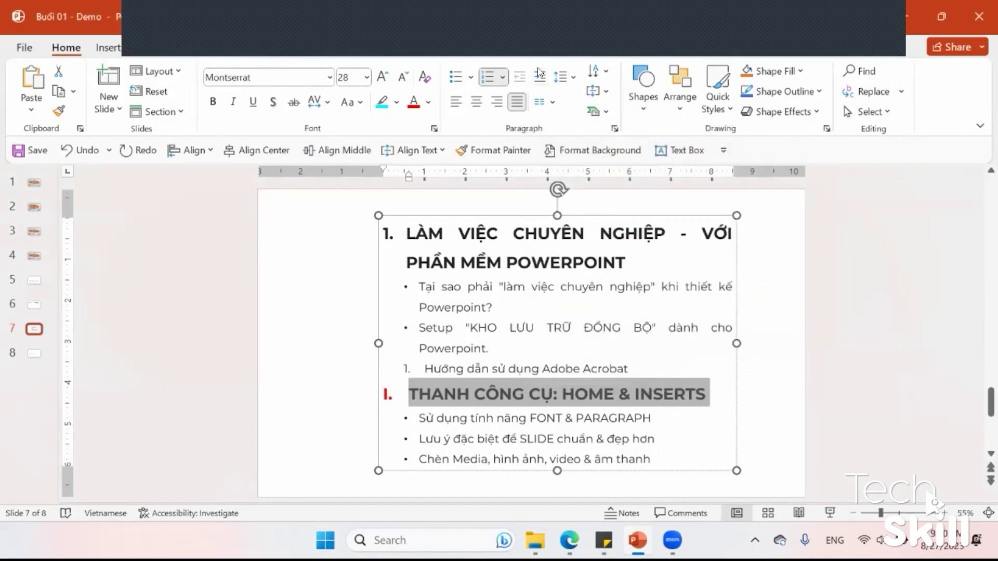
Enlarge the red Roman numeral by entering 15 as its size relative to the text
left_click(502, 77)
left_click(566, 313)
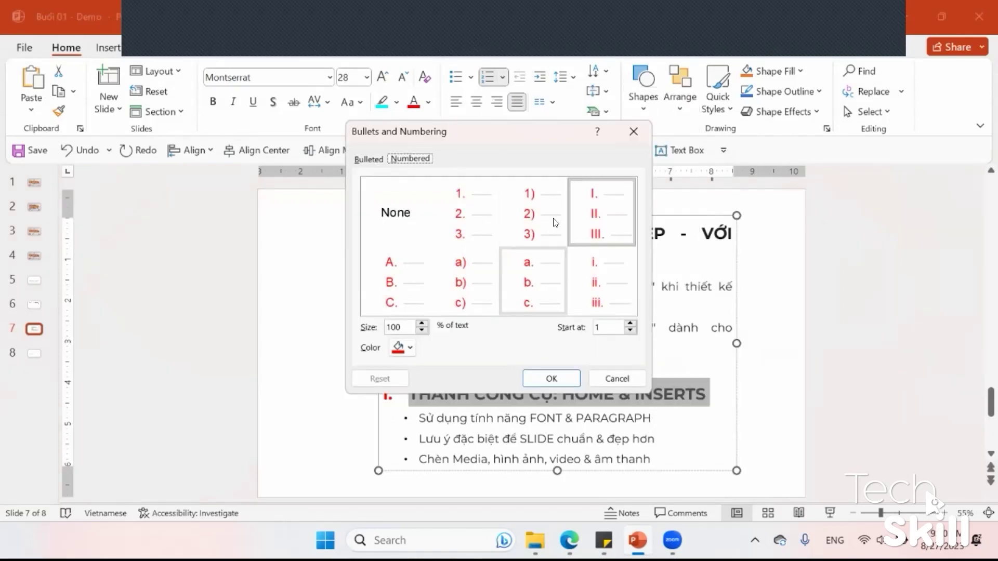
left_click_drag(517, 129, 754, 119)
left_click_drag(647, 315, 605, 319)
type("15")
key("Return")
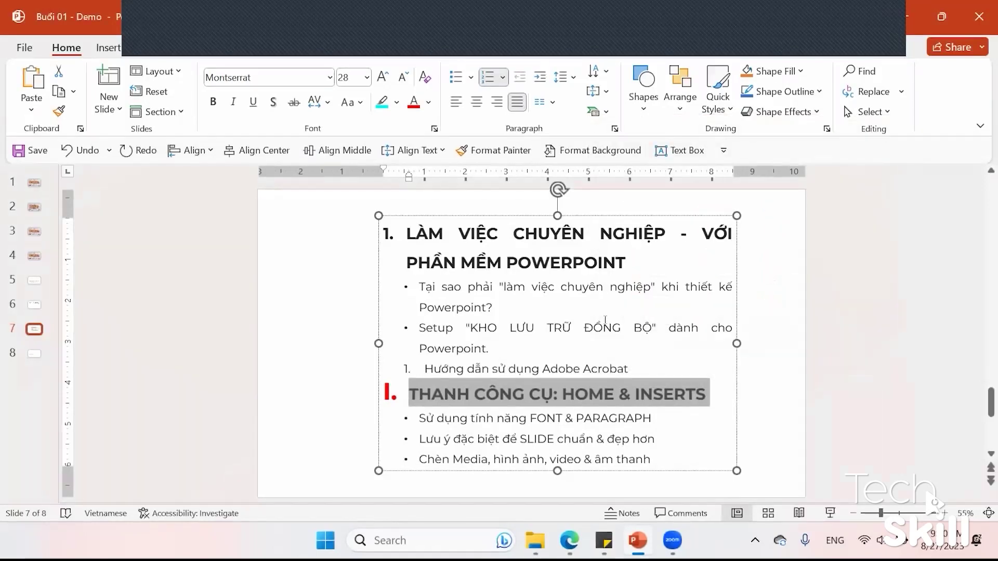
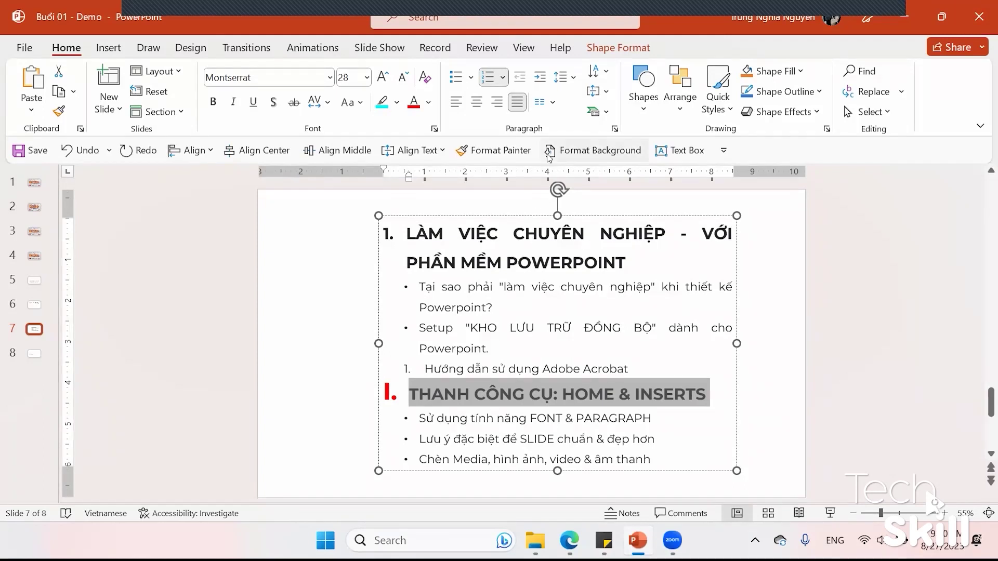
Try rotating the agenda text 90°, 270° and stacked, then undo back to horizontal
left_click(527, 215)
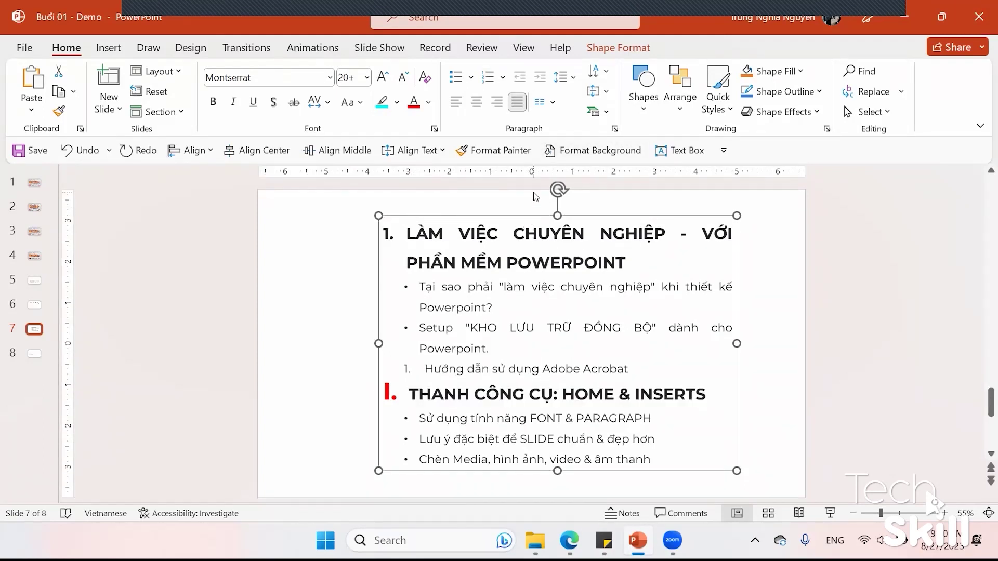
left_click(597, 72)
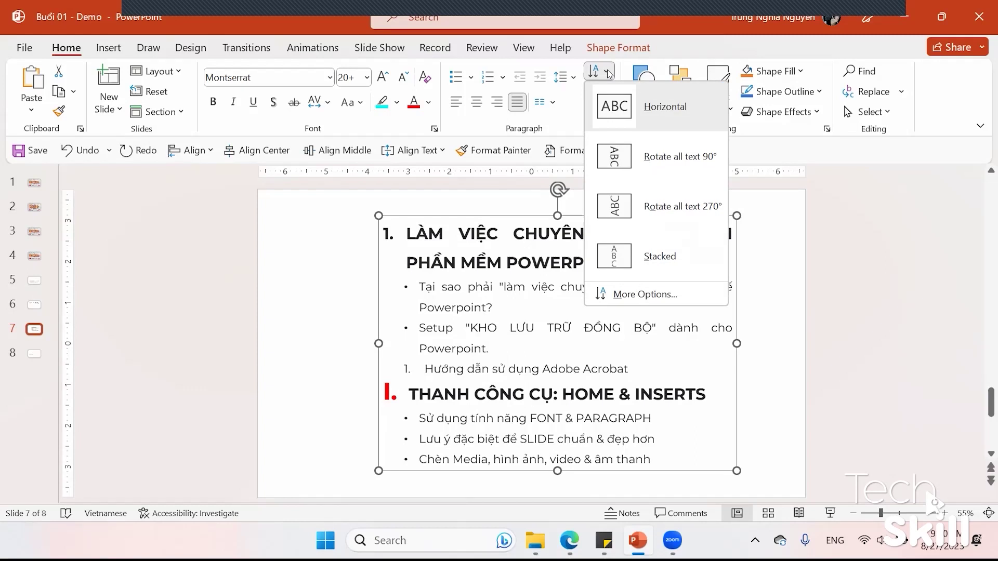
left_click(674, 162)
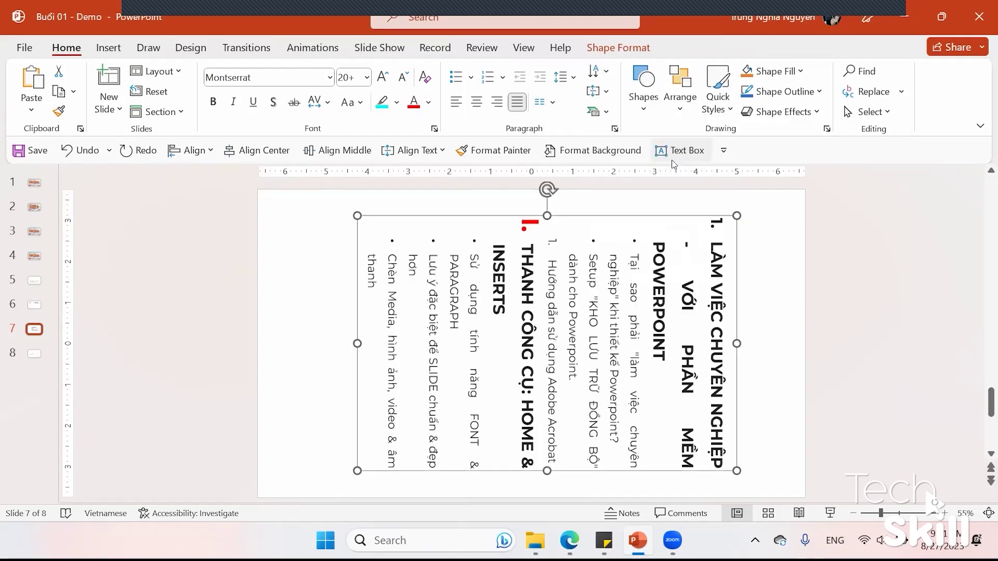
left_click(596, 72)
left_click(636, 219)
left_click(597, 71)
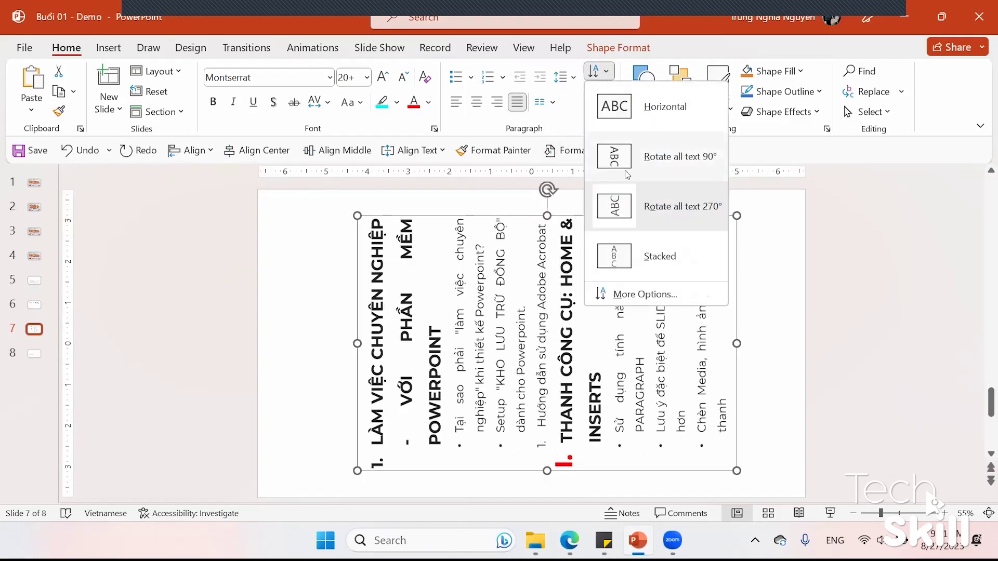
left_click(636, 256)
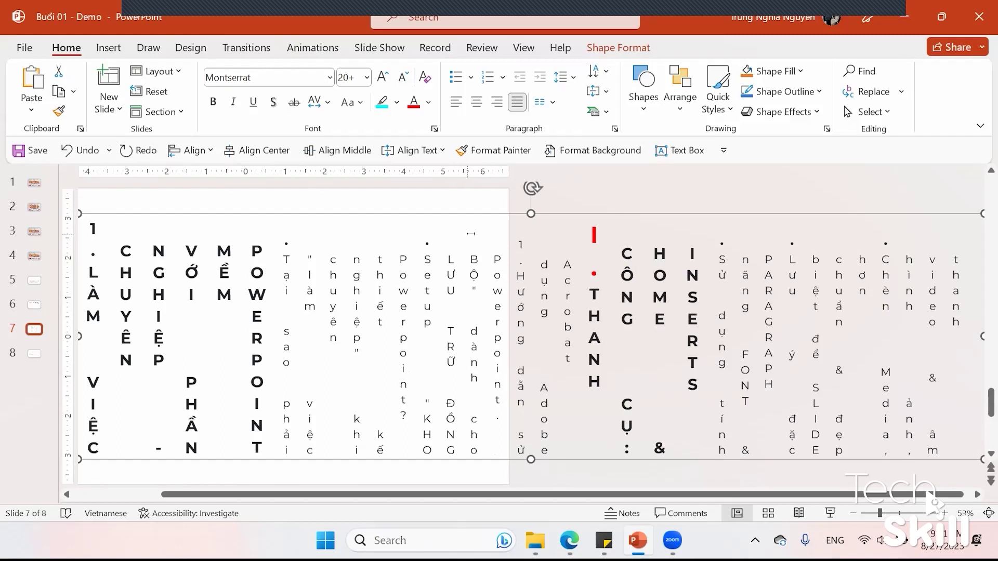
key("ctrl+z")
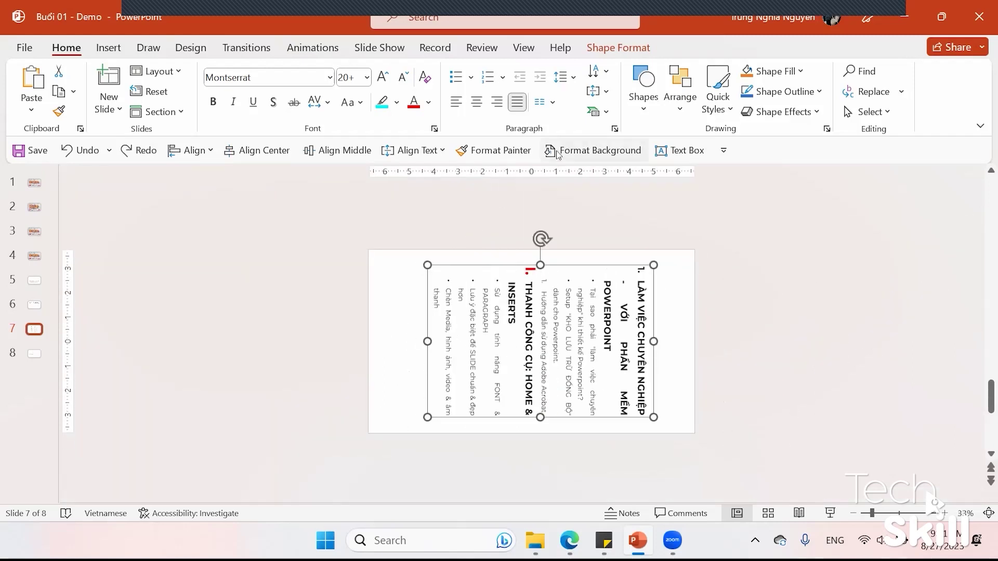
key("ctrl+z")
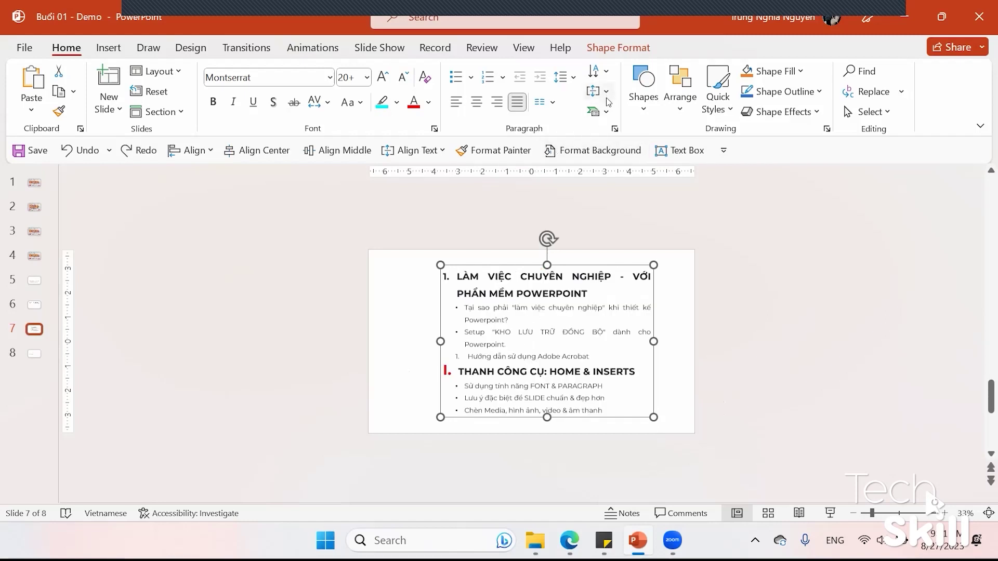
Convert the agenda text box into a SmartArt graphic layout
left_click(606, 111)
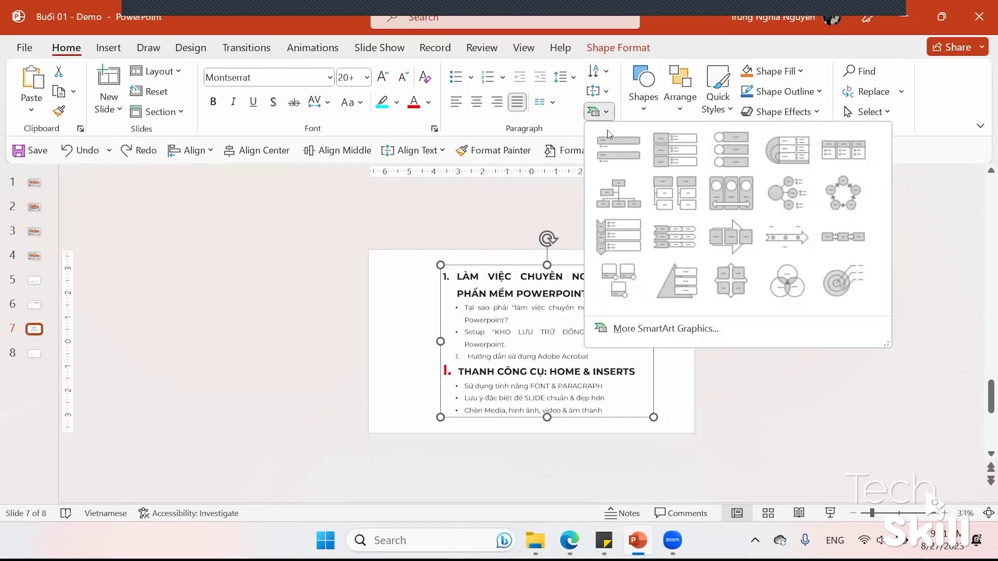
left_click(632, 140)
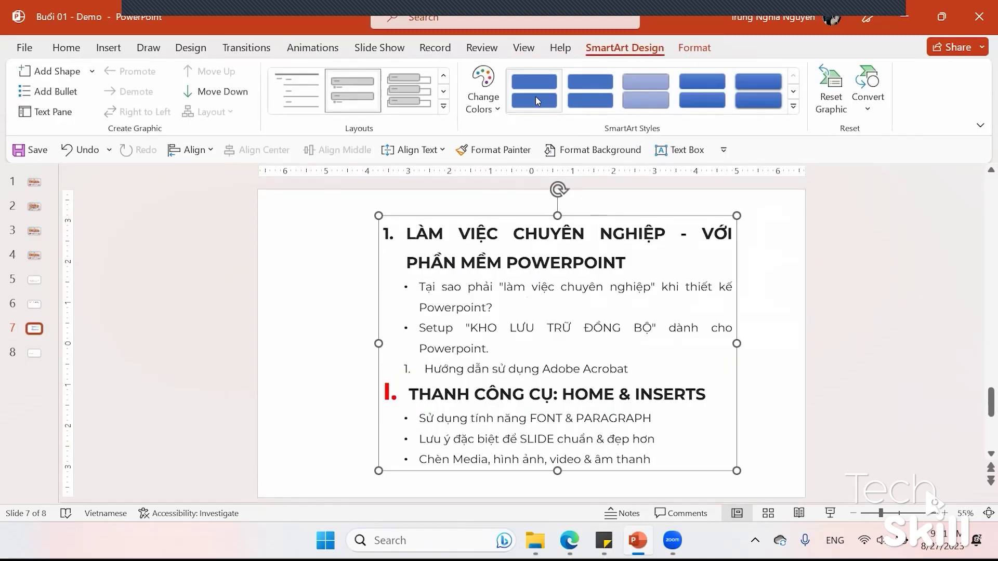
left_click(66, 48)
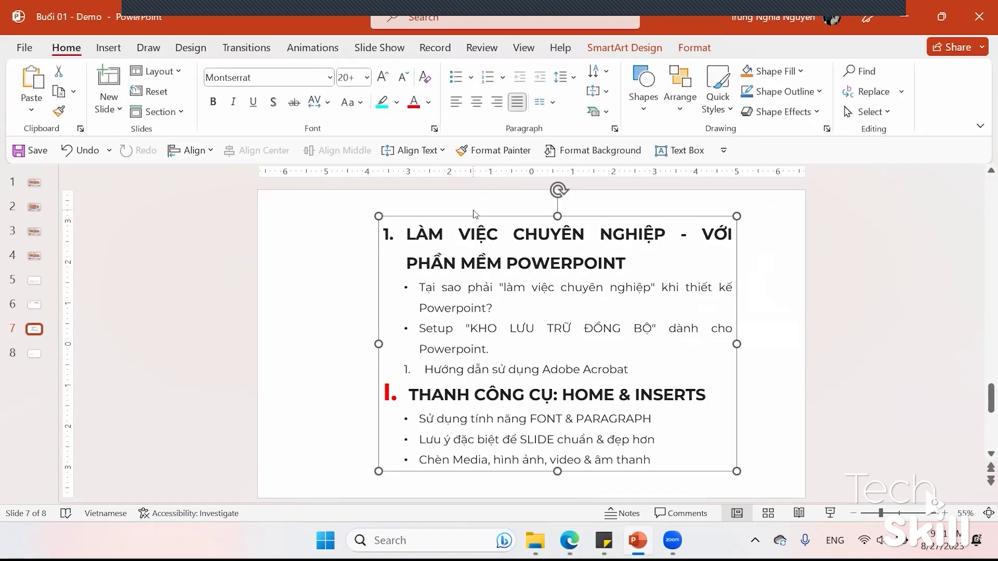
Undo the SmartArt and make the second heading's numbering start at 2
key("ctrl+z")
left_click_drag(411, 395, 526, 395)
left_click(503, 77)
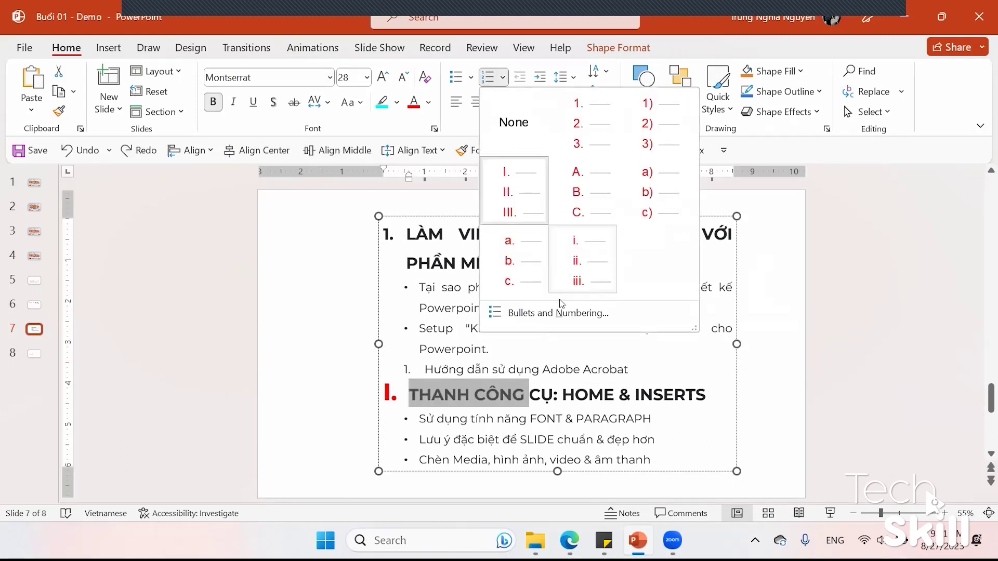
left_click(572, 306)
left_click(625, 321)
left_click(549, 373)
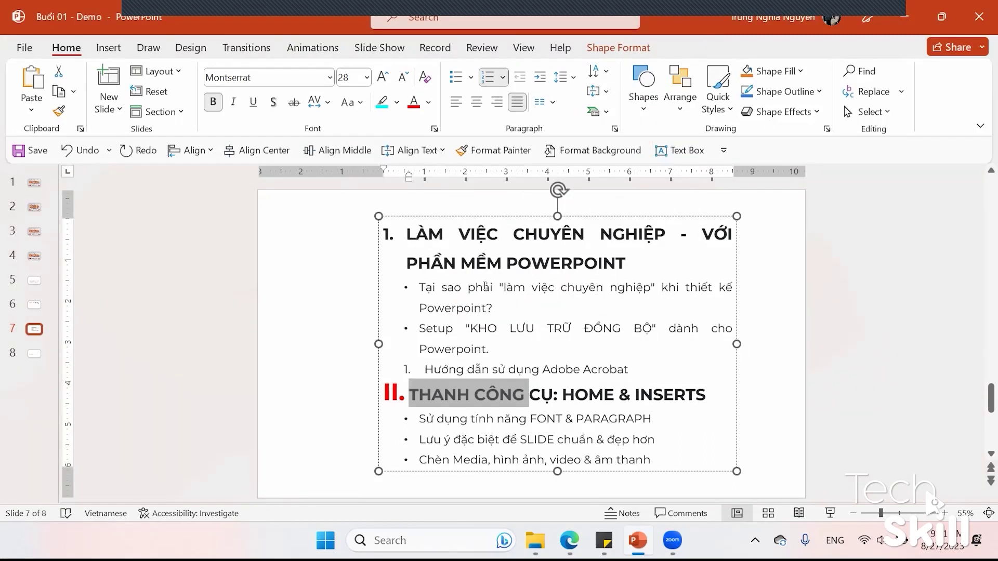
Apply I. II. III. Roman numeral numbering to the first heading
left_click_drag(407, 234, 599, 234)
left_click_drag(407, 234, 629, 263)
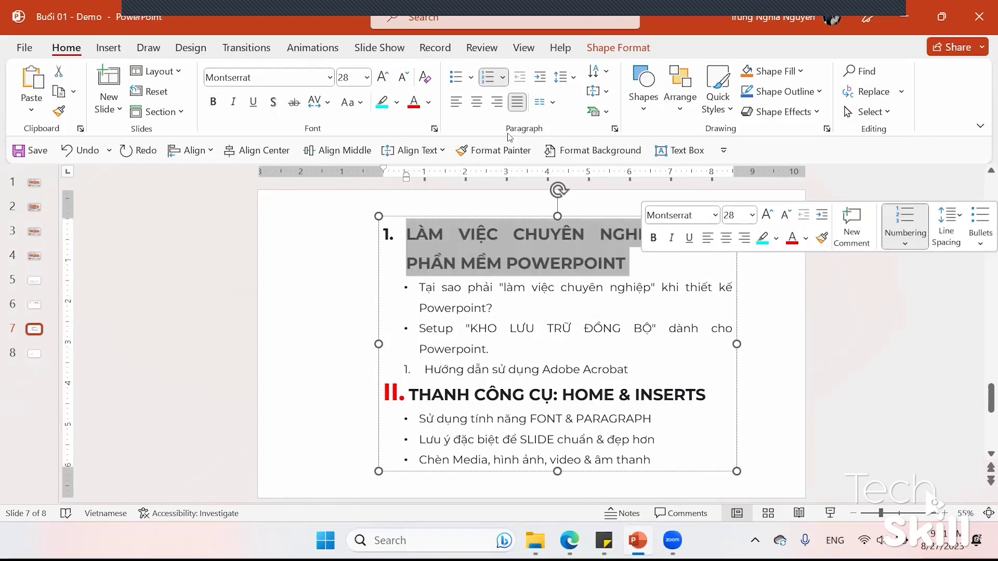
left_click(502, 77)
left_click(514, 191)
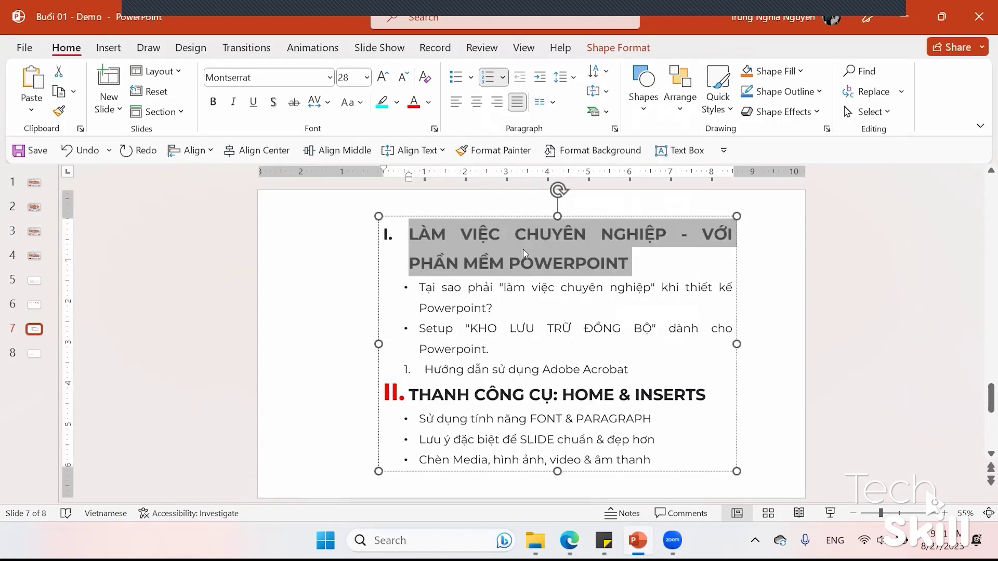
Colour the heading numbers dark red in Bullets and Numbering
left_click(503, 77)
left_click(531, 311)
left_click(403, 348)
left_click(409, 307)
left_click(551, 378)
left_click(611, 118)
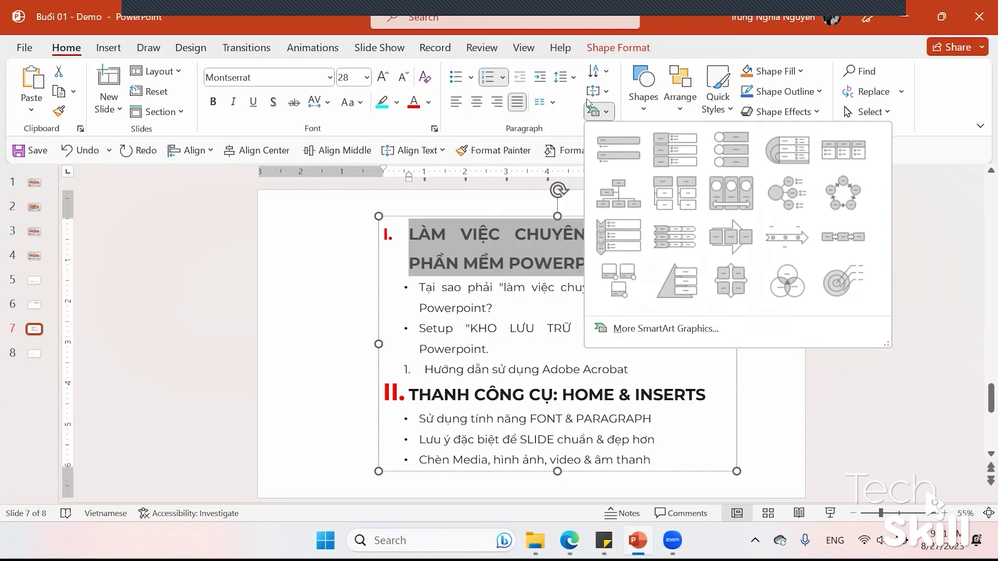
left_click(619, 150)
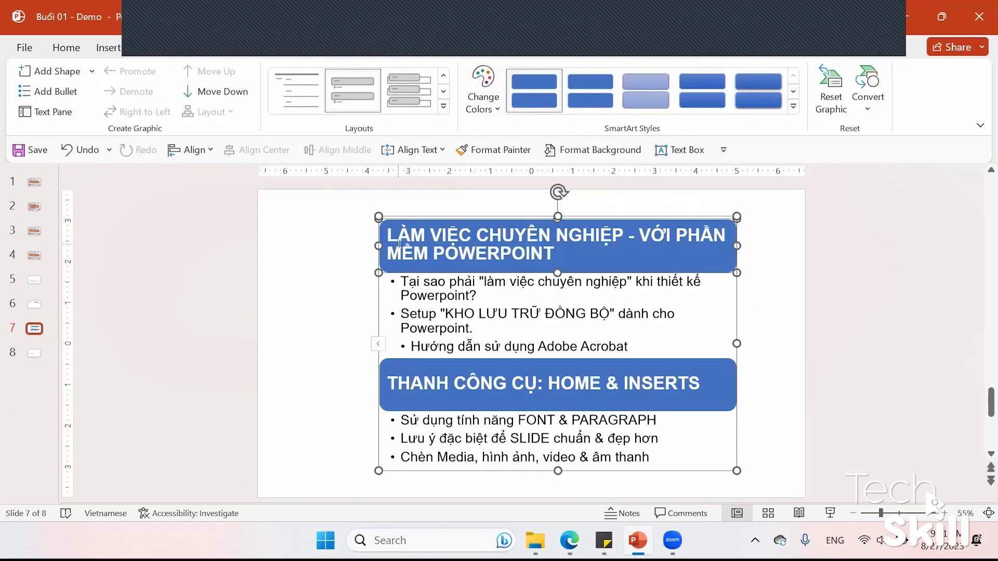
left_click(425, 213)
left_click(388, 214)
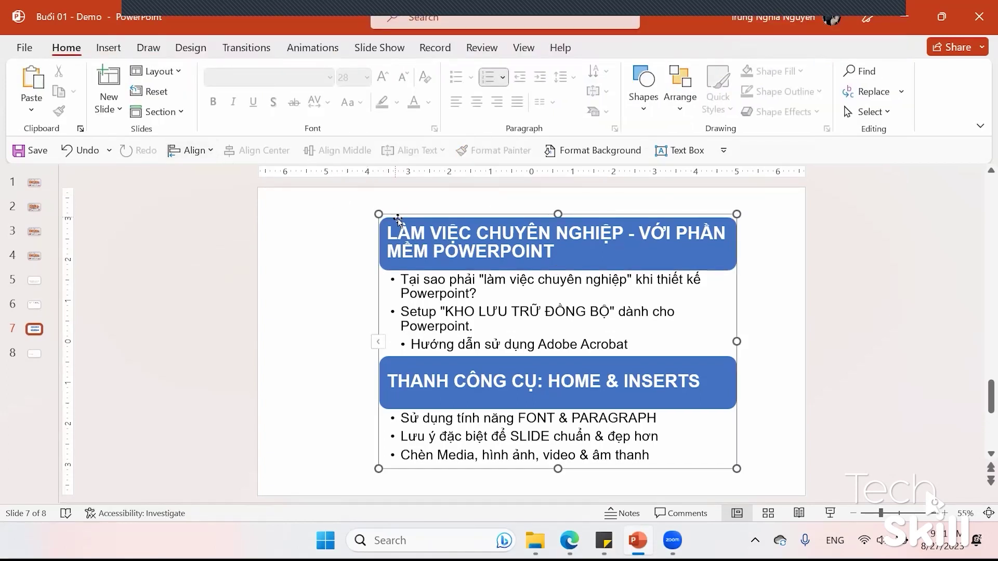
mouse_move(397, 218)
left_mouse_down()
mouse_move(414, 211)
mouse_move(399, 199)
mouse_move(536, 251)
left_mouse_up()
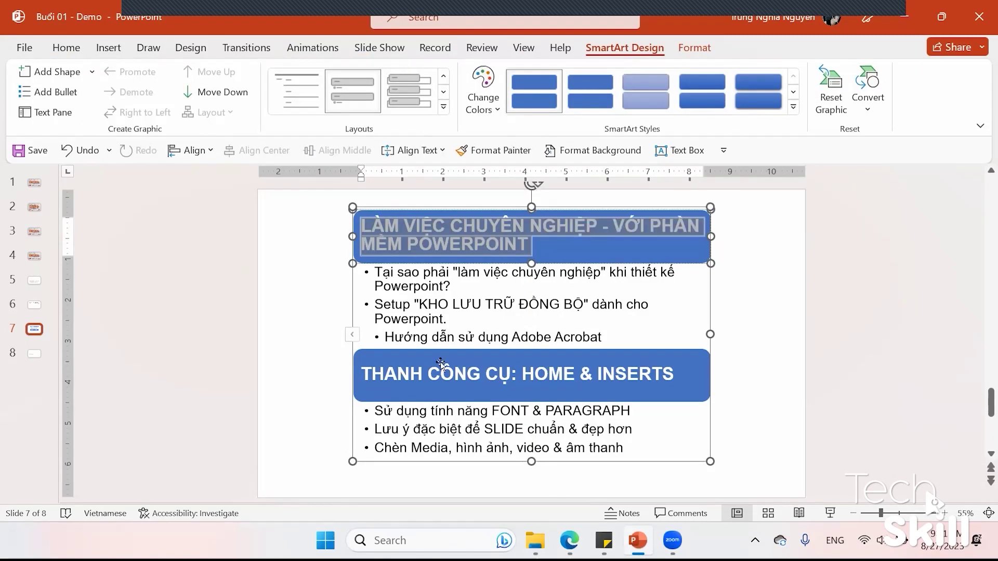
left_click_drag(396, 409, 624, 447)
left_click(404, 270)
left_click(377, 334)
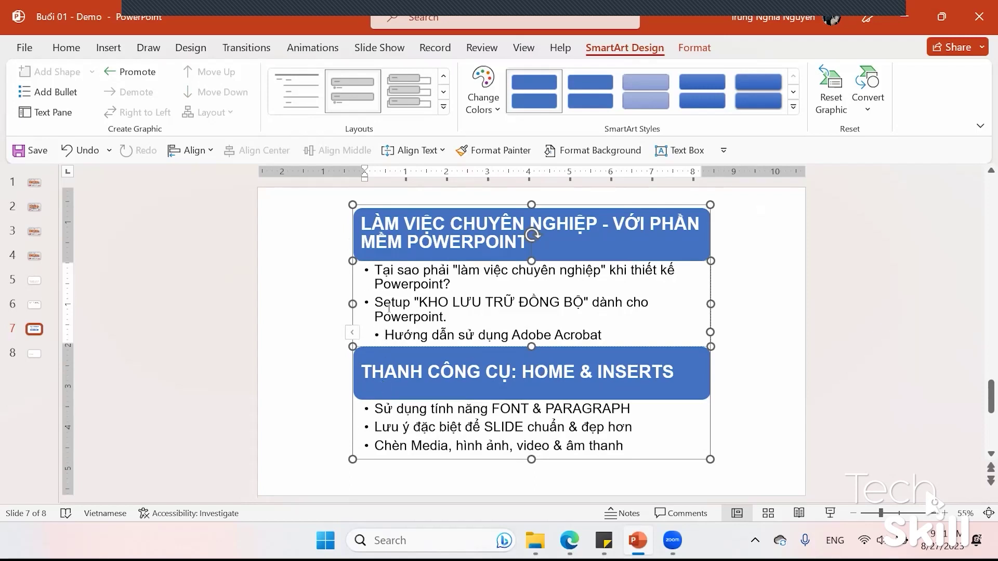
key("BackSpace")
key("BackSpace")
key("Return")
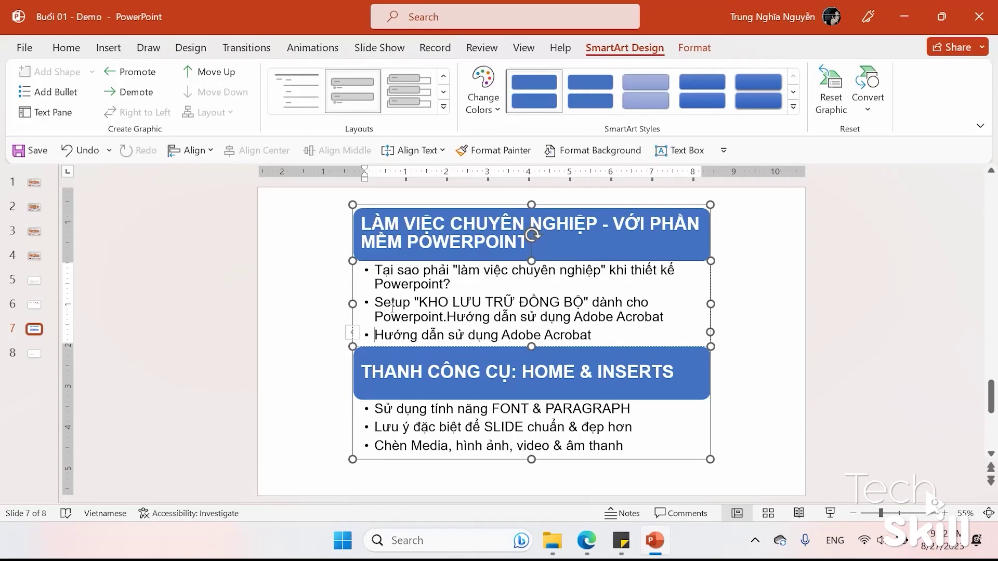
left_click_drag(375, 270, 578, 335)
key("ctrl+z")
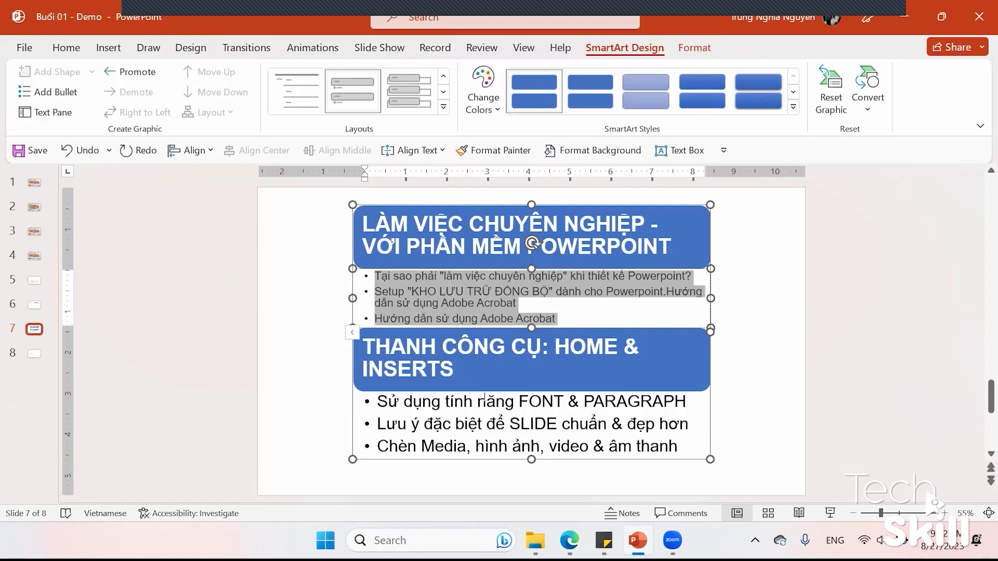
left_click_drag(377, 401, 659, 449)
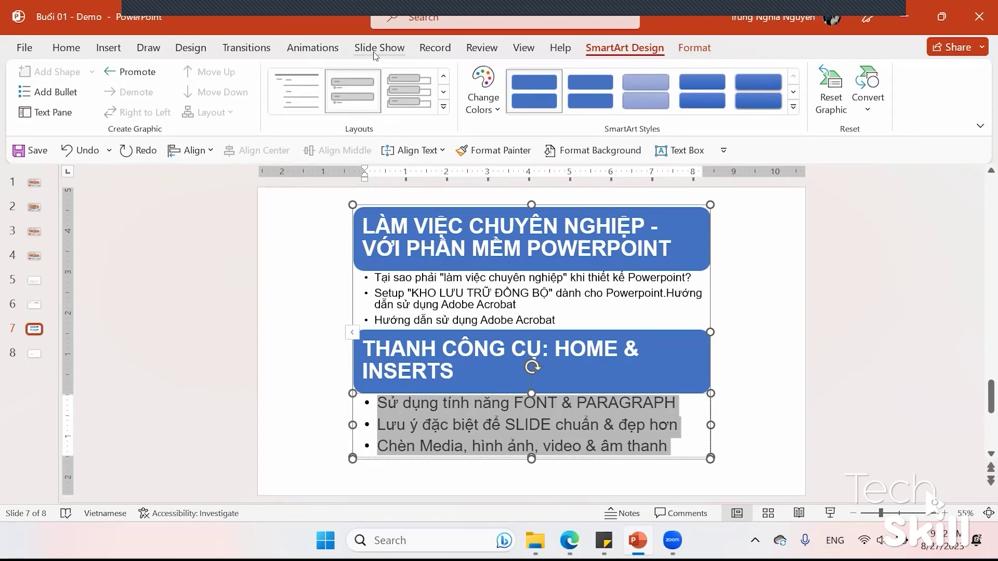
key("alt+h")
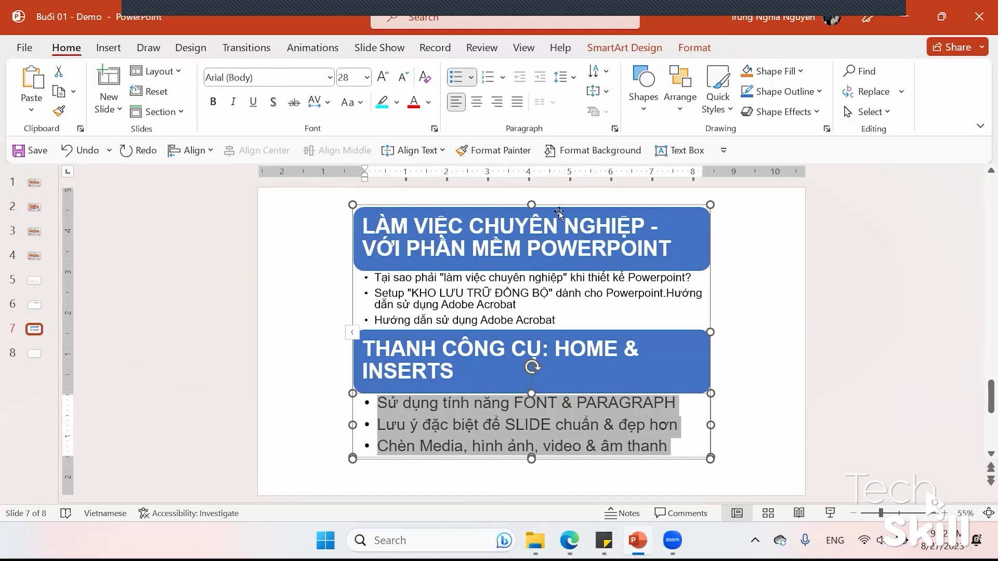
key("Escape")
key("Escape")
key("ctrl+z")
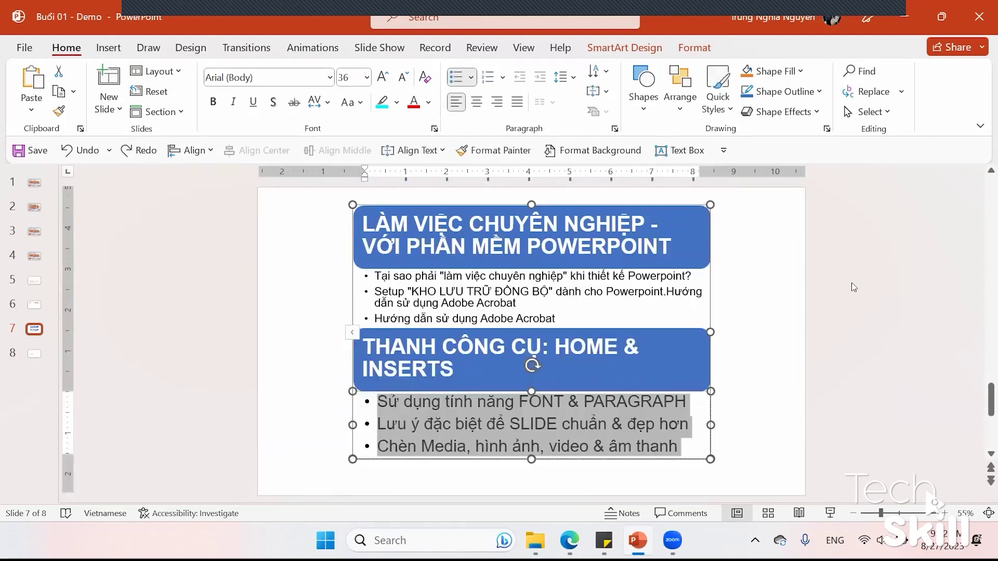
key("ctrl+z")
key("ctrl+z")
key("ctrl+z")
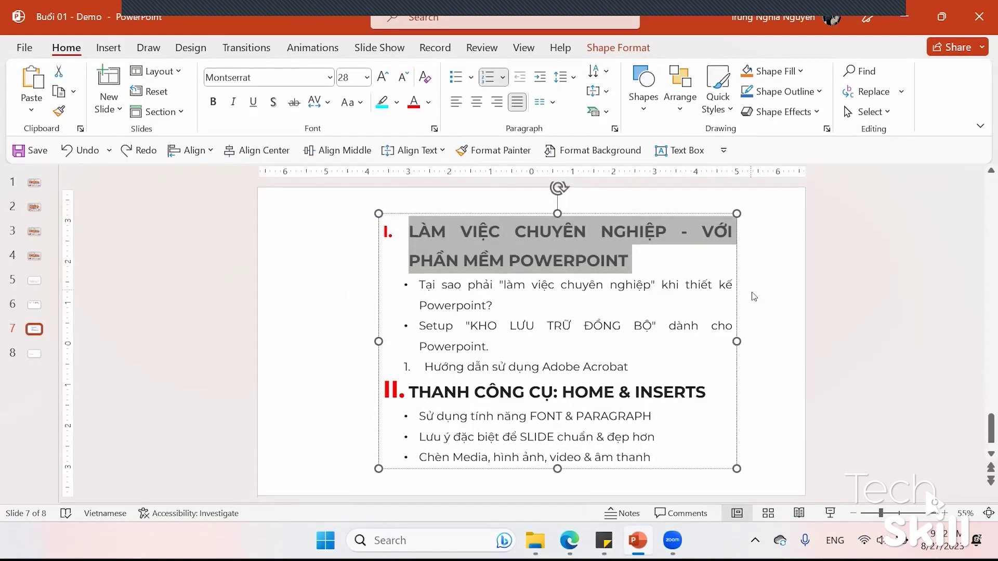
left_click(727, 289)
Delete the agenda text box, then try a rounded rectangle and undo it
left_click(739, 290)
key("Delete")
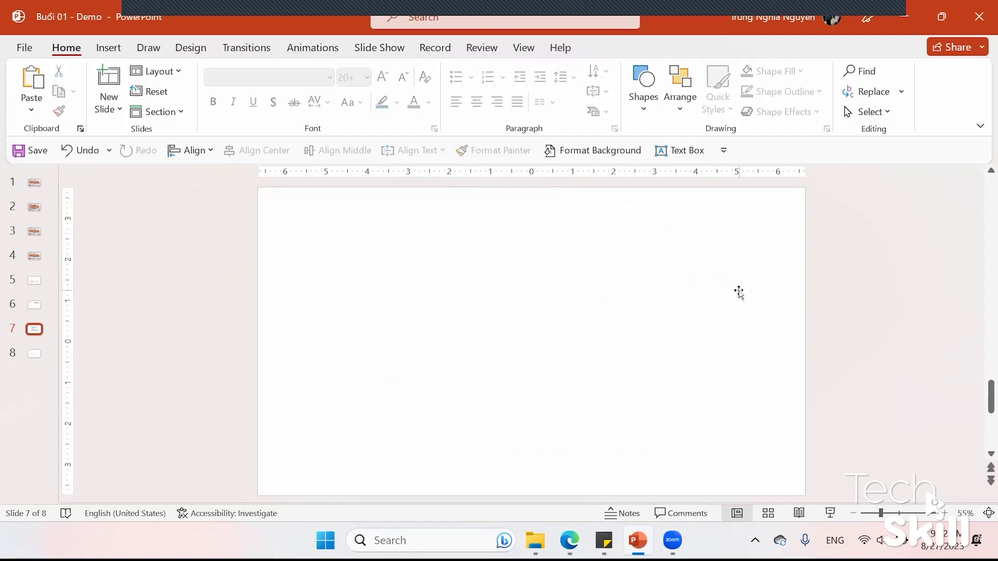
left_click(647, 111)
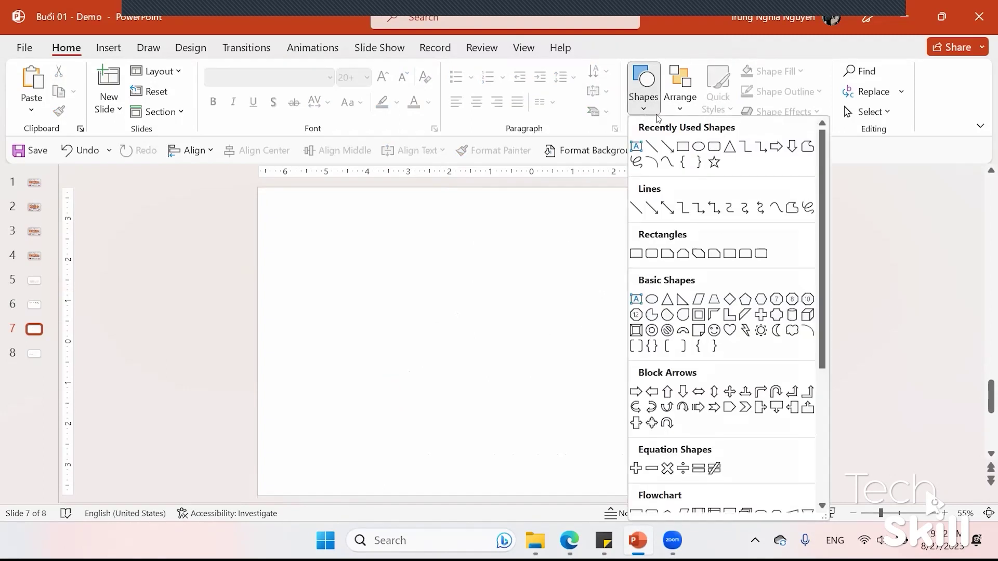
left_click(713, 147)
left_click_drag(274, 261, 450, 399)
key("ctrl+z")
Draw a plain blue rectangle and move it to the slide's top-left
left_click(643, 88)
left_click(572, 230)
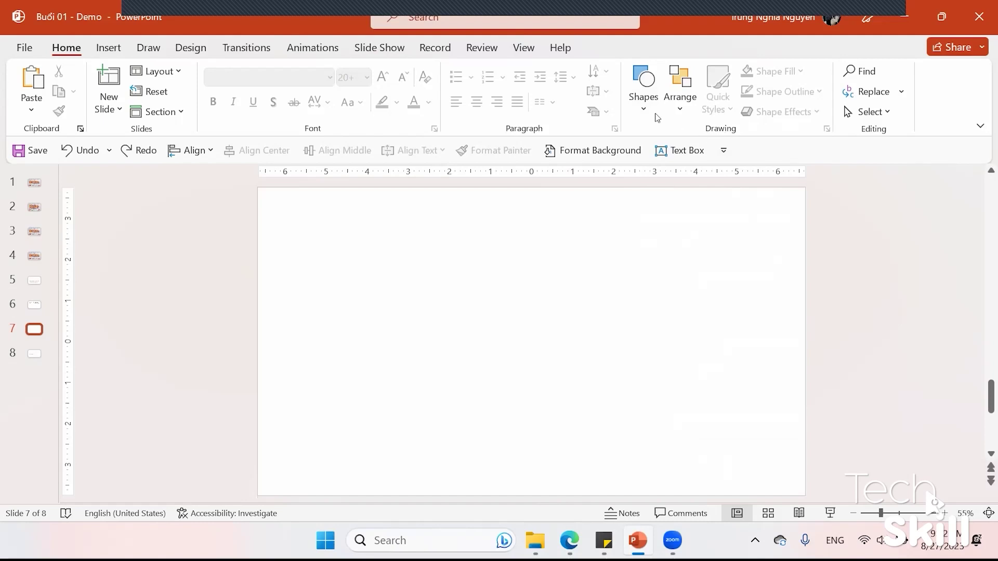
left_click(647, 104)
left_click(670, 148)
mouse_move(312, 254)
left_mouse_down()
mouse_move(457, 344)
mouse_move(521, 334)
left_mouse_up()
left_click_drag(463, 291, 419, 277)
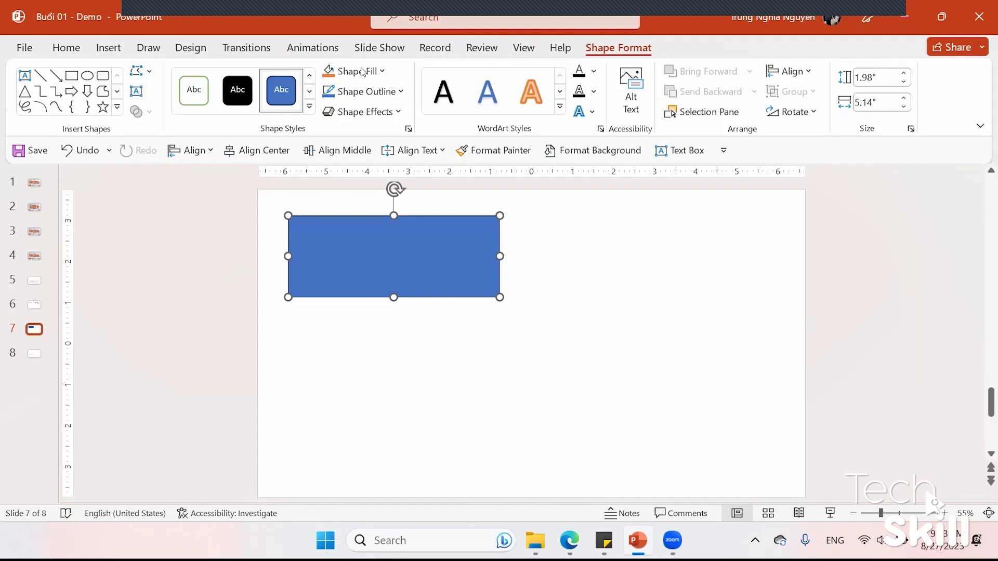
Give the rectangle a light grey fill and a black outline
left_click(327, 72)
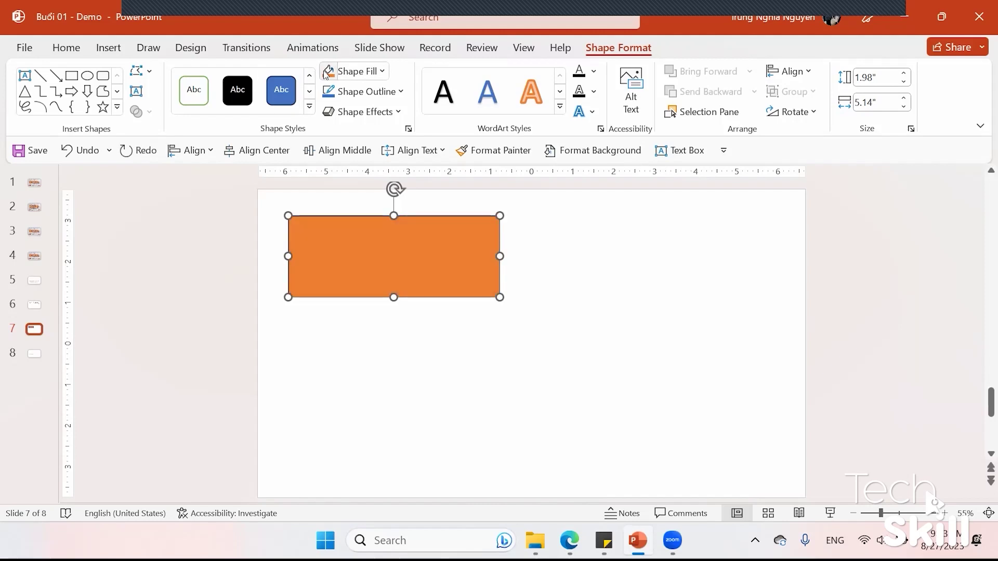
left_click(353, 71)
left_click(354, 110)
left_click(364, 91)
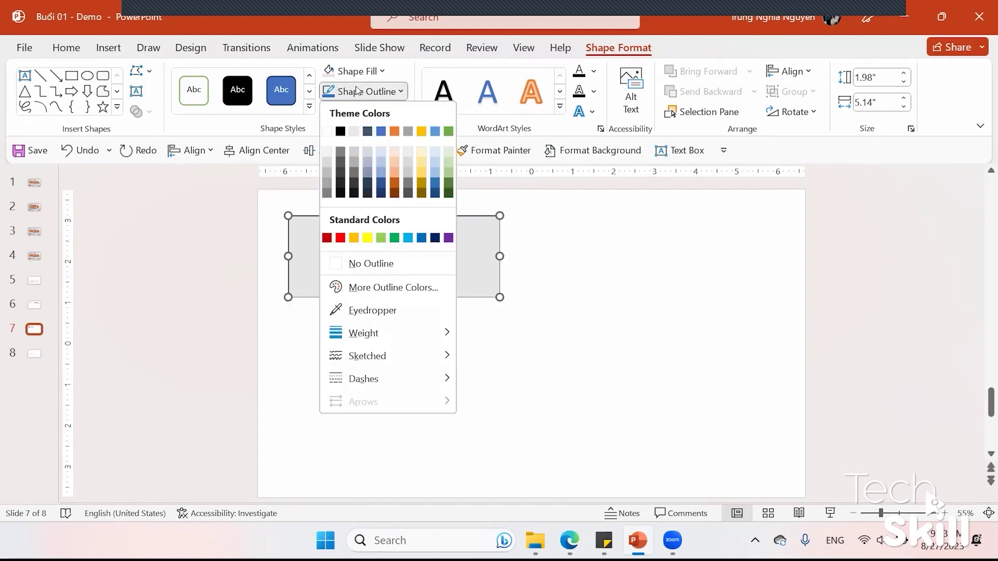
left_click(341, 131)
left_click(365, 112)
left_click(511, 263)
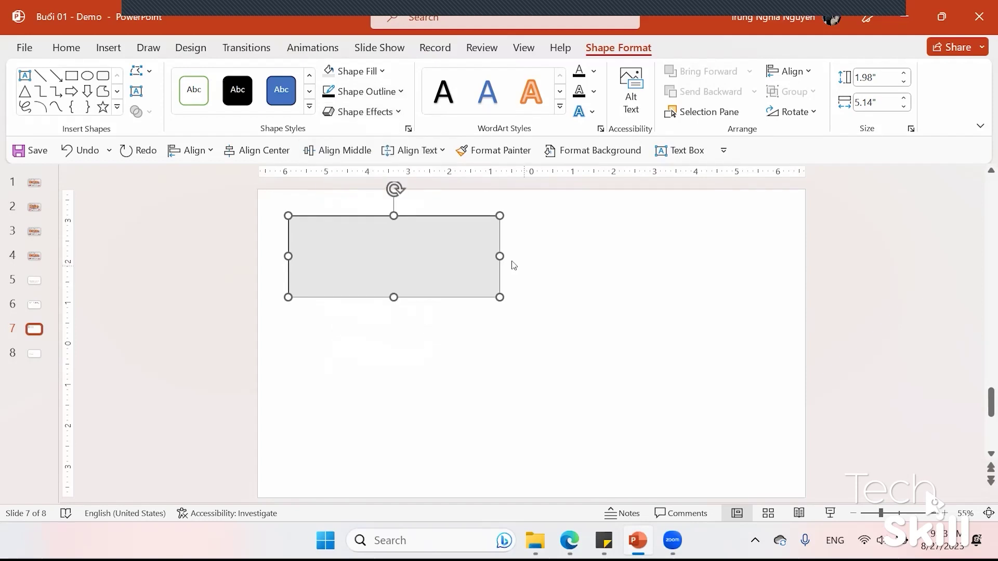
Change the rectangle into a right triangle, then into an oval
left_click(148, 71)
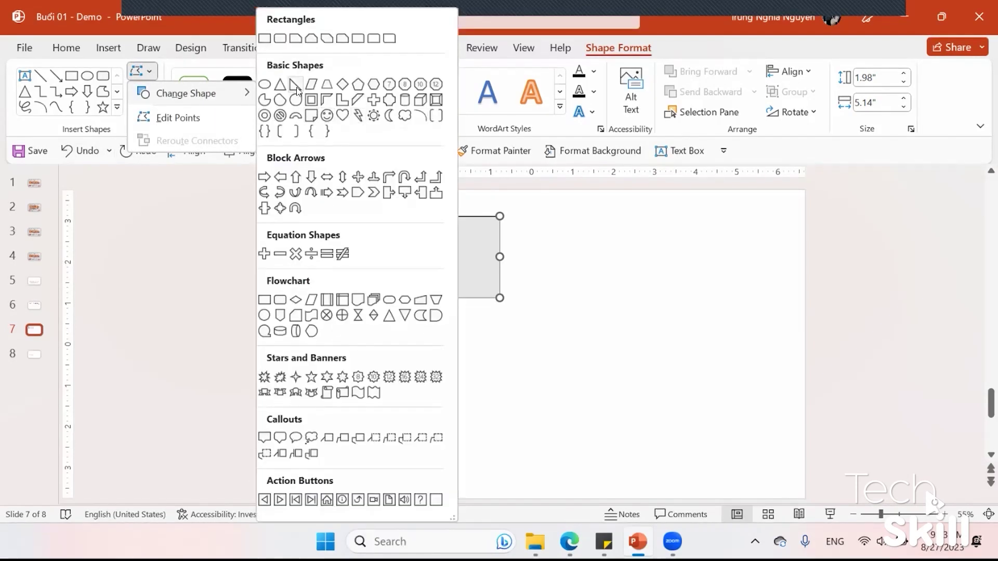
mouse_move(187, 92)
left_click(295, 84)
left_click(412, 260)
left_click(411, 270)
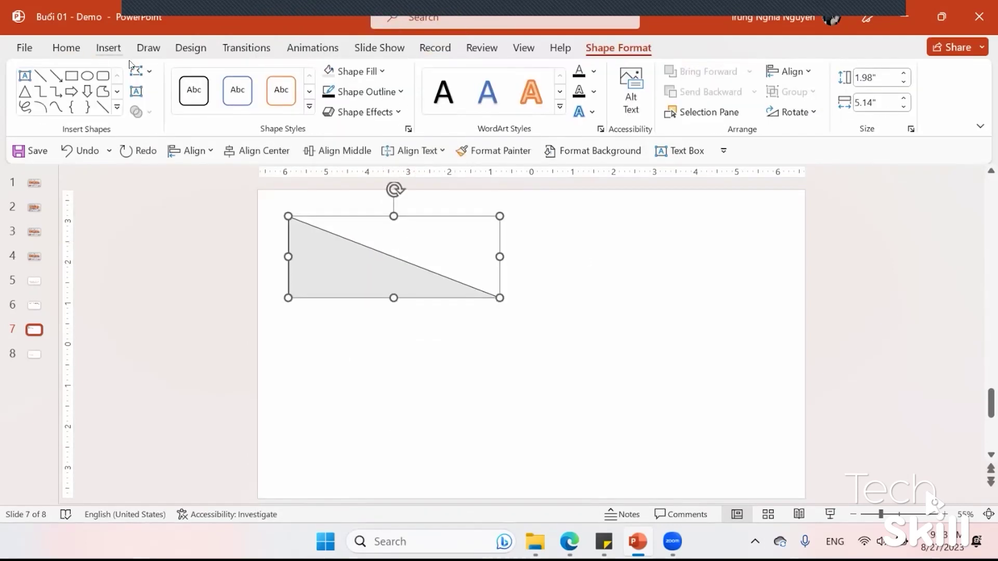
left_click(142, 70)
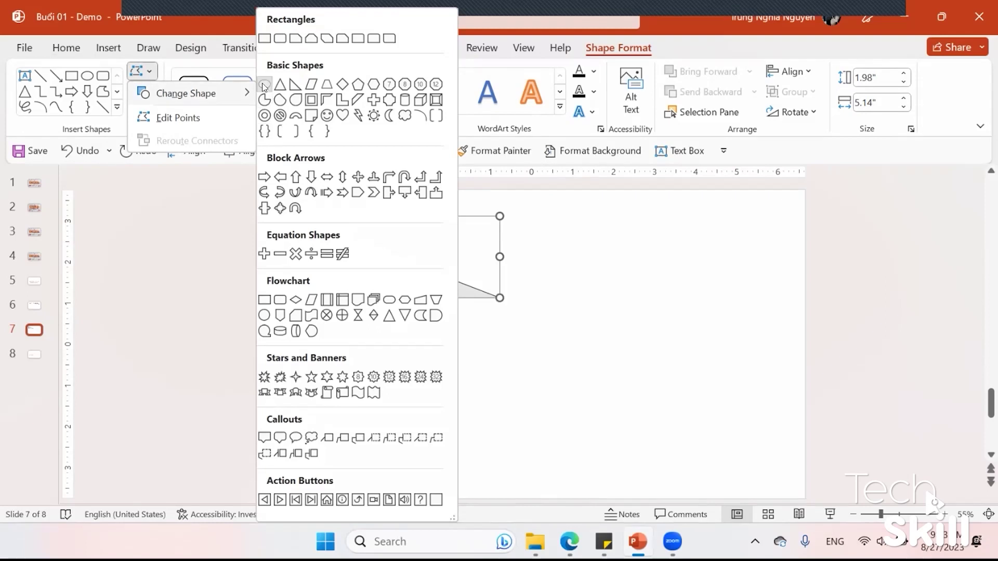
left_click(264, 85)
Reshape the oval into an up arrow
left_click(397, 341)
left_click(399, 281)
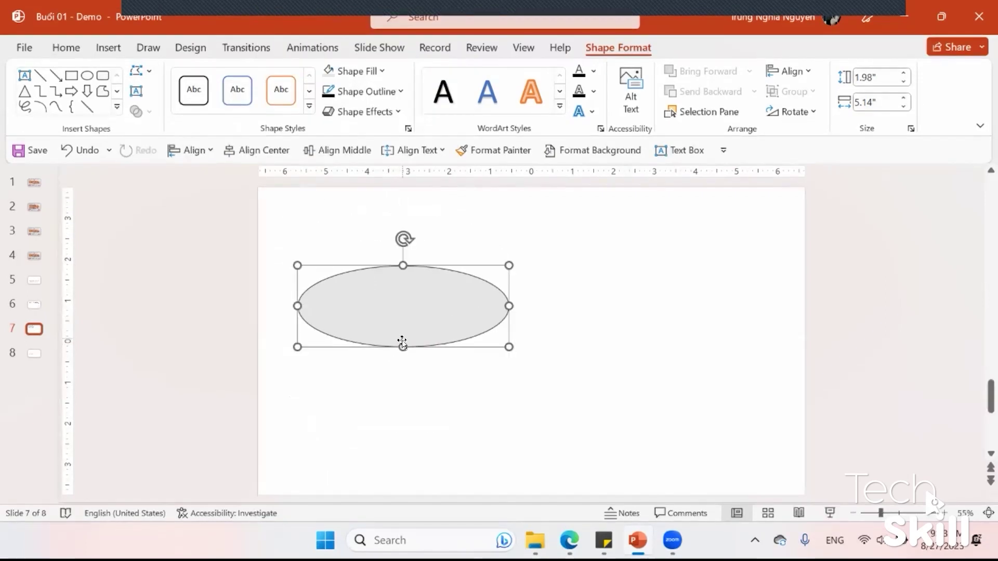
left_click(395, 308)
left_click(386, 283)
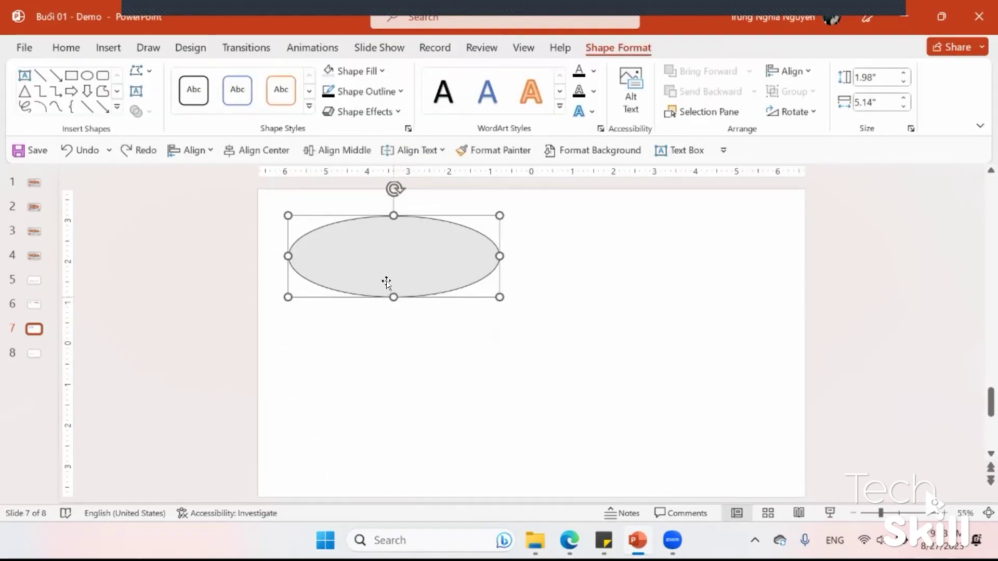
left_click(142, 70)
mouse_move(186, 92)
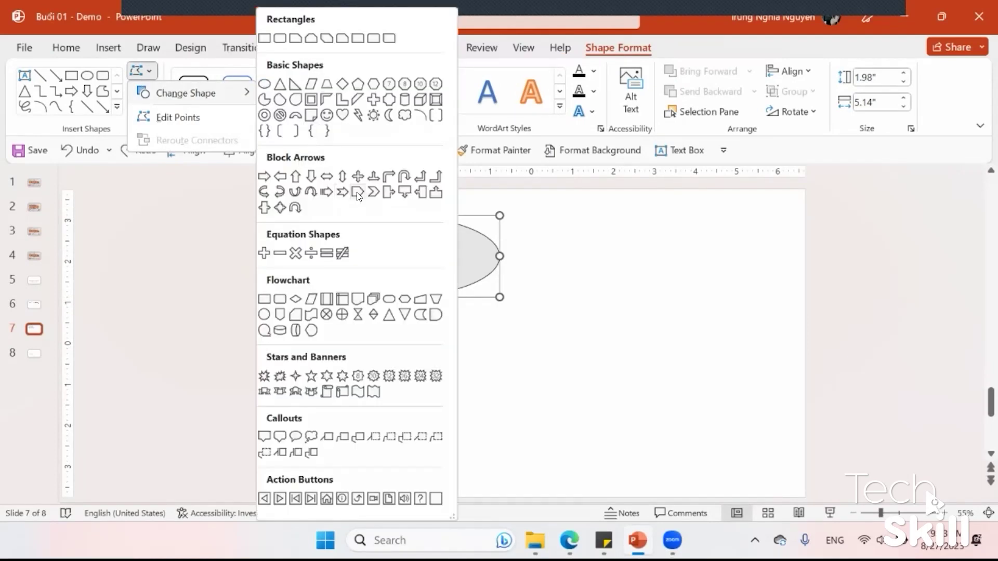
left_click(296, 176)
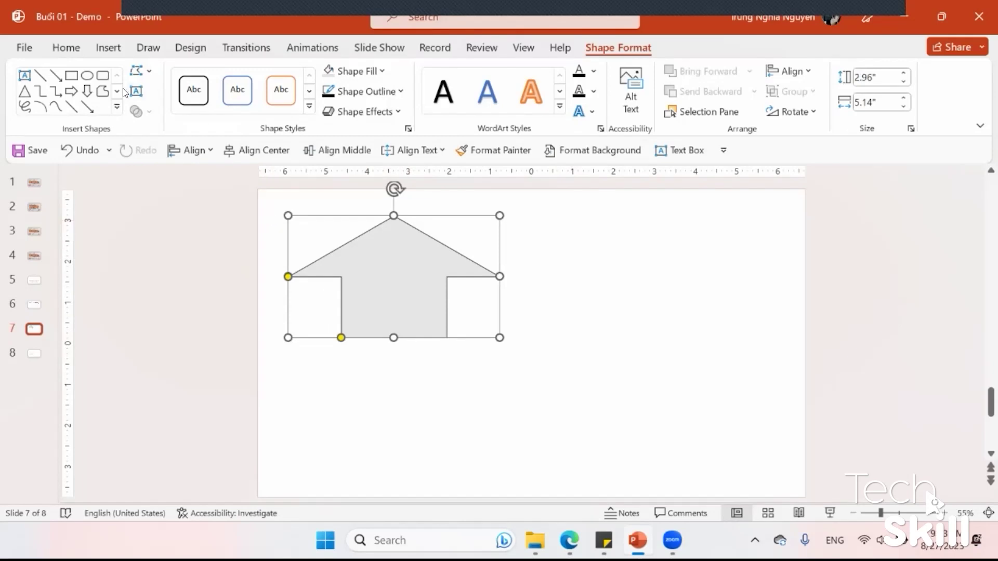
left_click(59, 46)
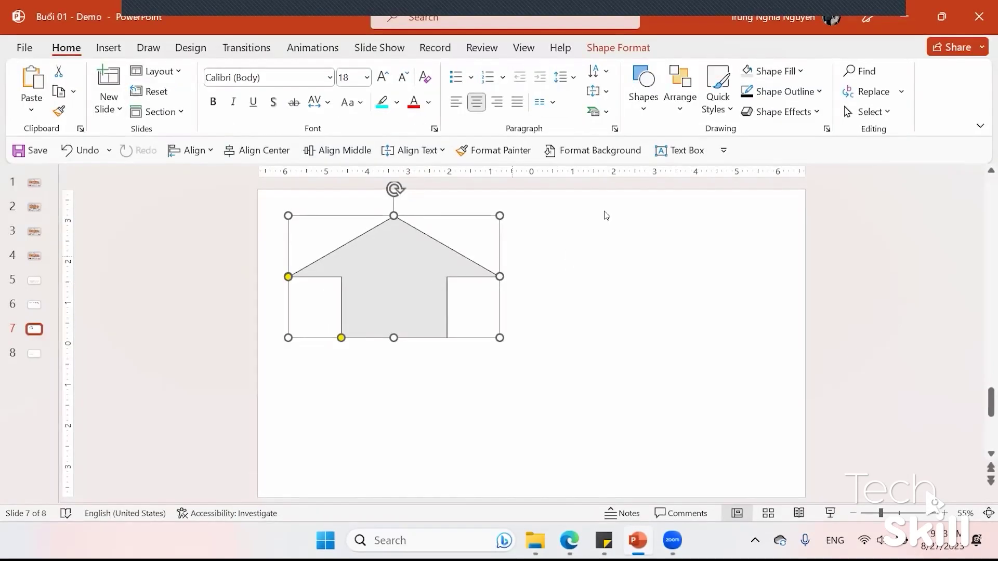
Try moving the arrow right, undo it, then delete the arrow from the slide
mouse_move(460, 279)
left_mouse_down()
mouse_move(522, 277)
mouse_move(527, 259)
left_mouse_up()
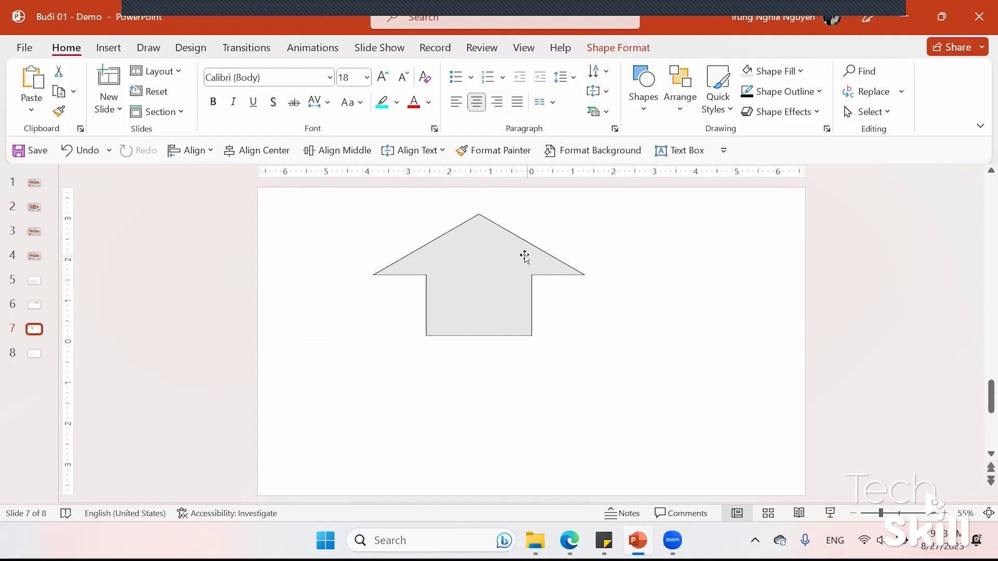
key("ctrl+z")
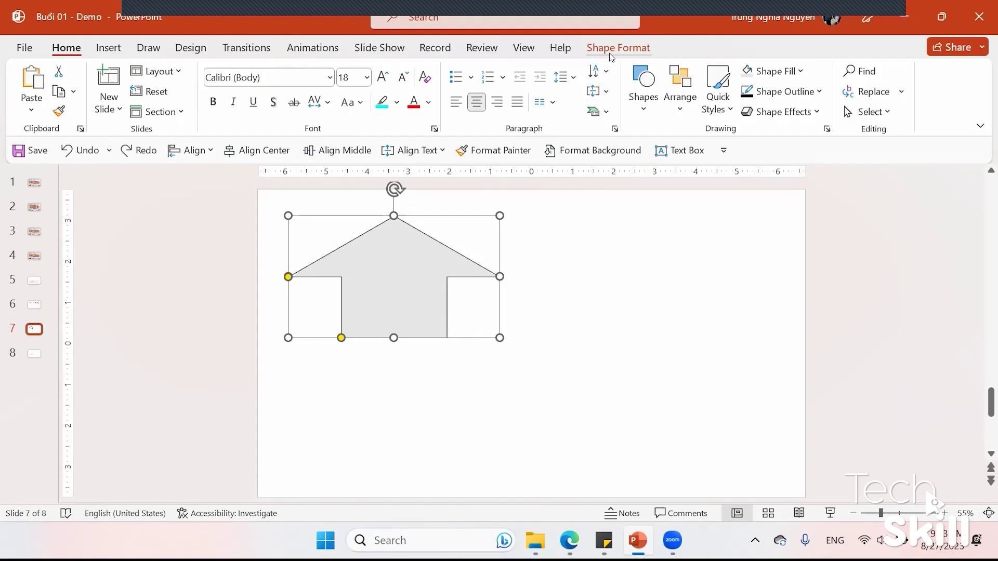
left_click(475, 248)
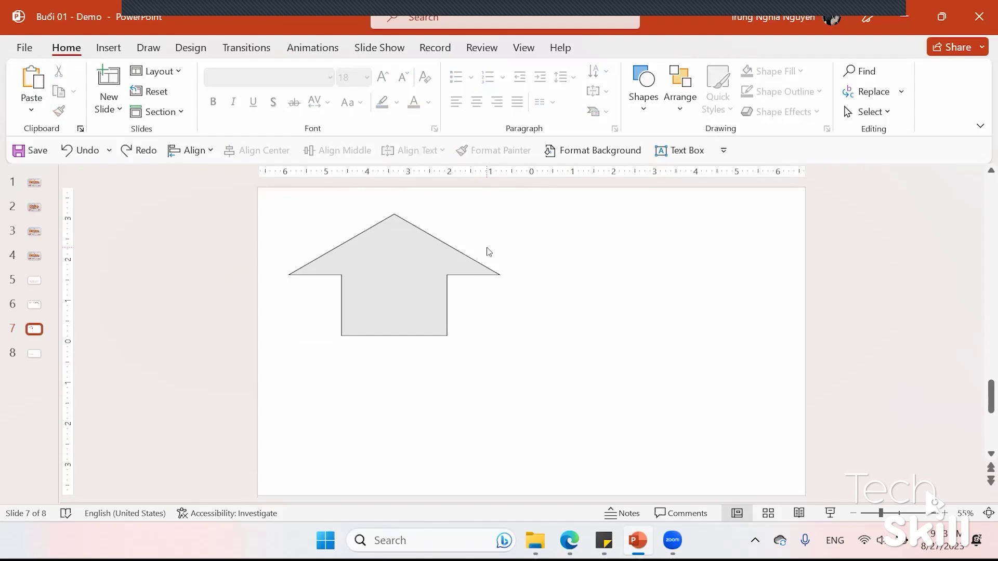
left_click(468, 256)
key("Delete")
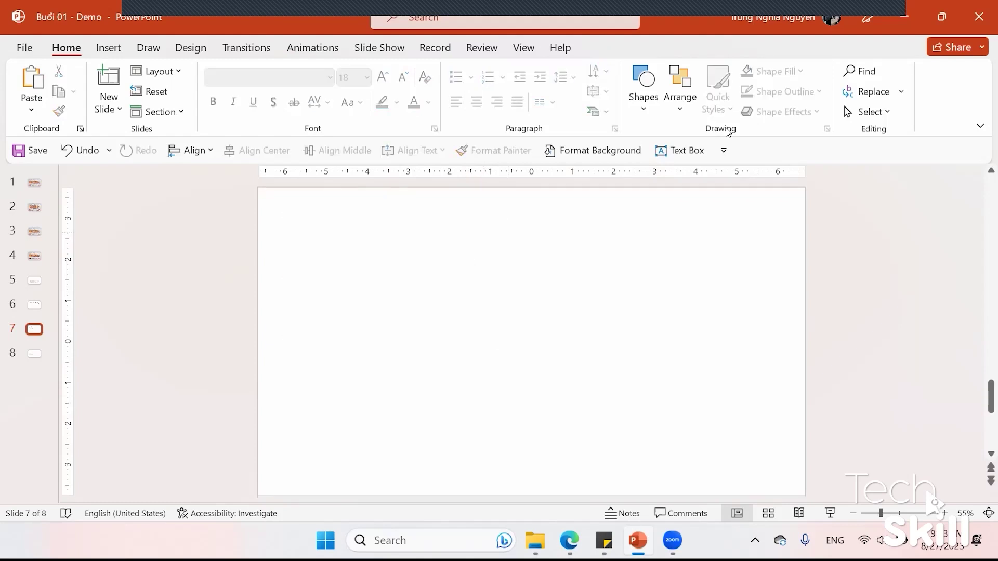
left_click(681, 109)
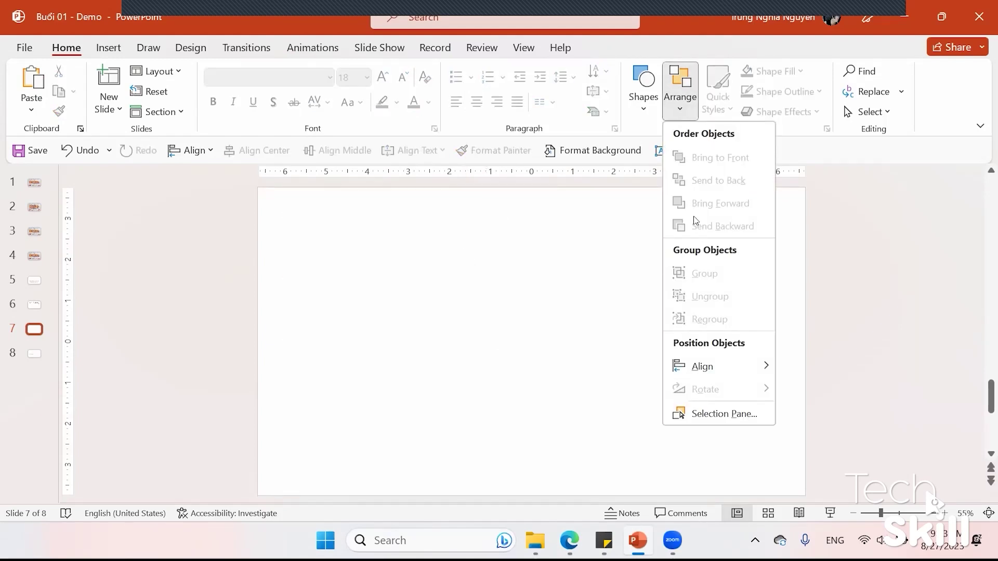
Draw a circle on the blank slide and place a copy beside it
left_click(497, 241)
left_click(680, 104)
key("Escape")
left_click(644, 88)
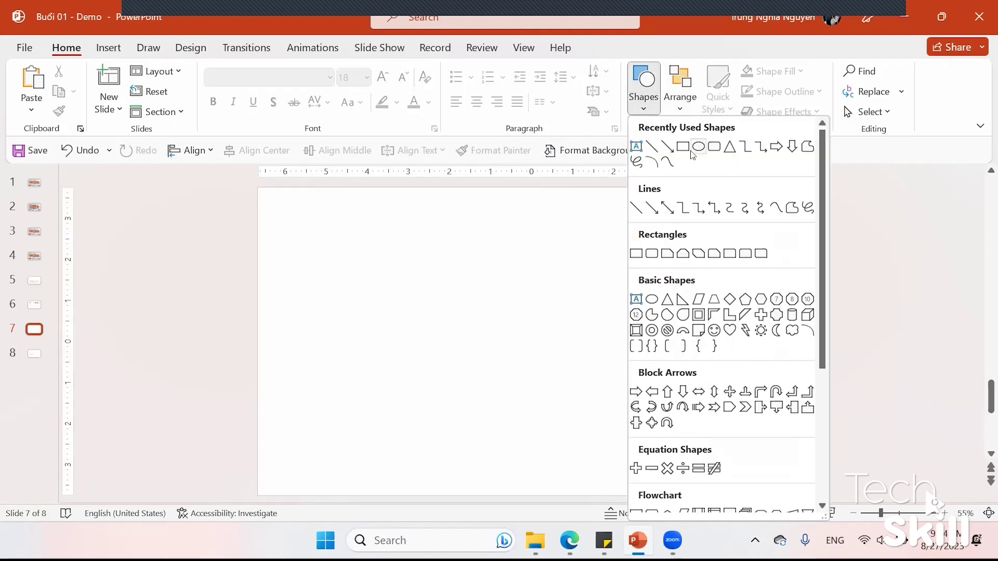
left_click(691, 153)
mouse_move(411, 253)
left_mouse_down()
mouse_move(575, 364)
mouse_move(577, 419)
left_mouse_up()
mouse_move(540, 370)
left_mouse_down()
mouse_move(438, 350)
mouse_move(557, 338)
left_mouse_up()
Turn the copy into a square, move it right and fill it red
left_click(359, 71)
left_click(141, 70)
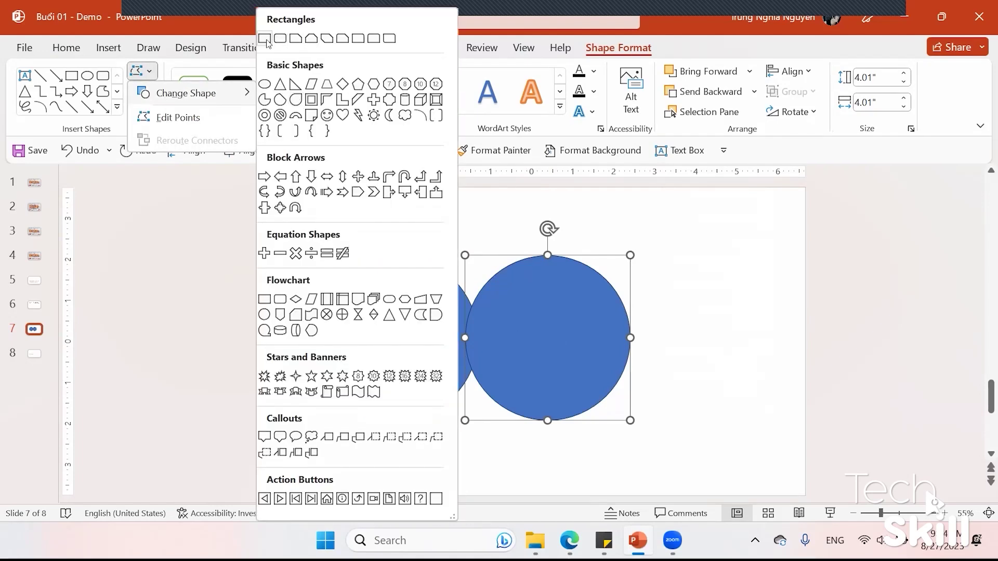
left_click(265, 38)
left_click_drag(546, 318, 607, 317)
left_click(359, 72)
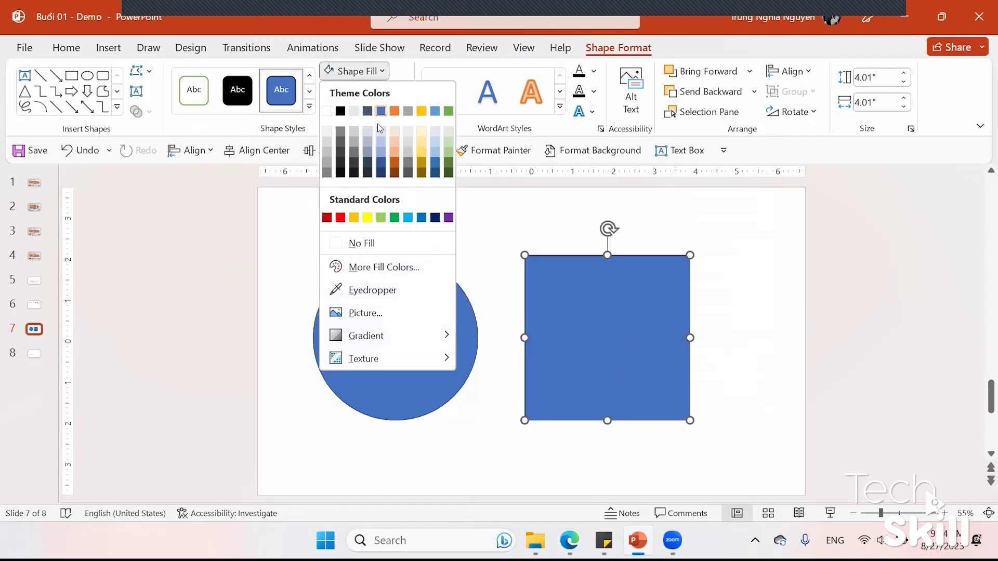
left_click(341, 217)
Fill the circle yellow and slide the red square over its right half
left_click(395, 364)
left_click(359, 71)
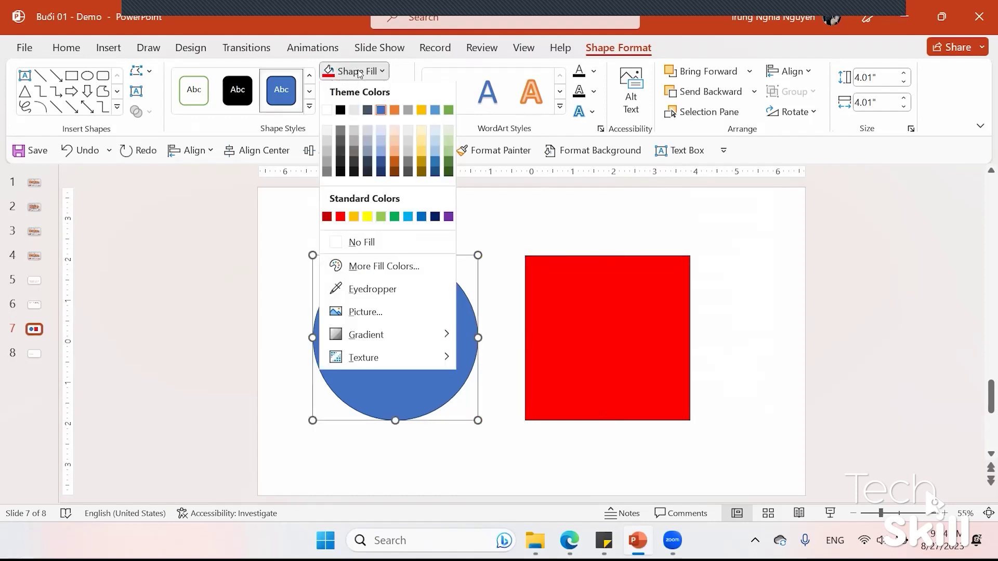
left_click(373, 214)
left_click(523, 289)
left_click_drag(636, 308, 486, 311)
key("ctrl+a")
left_click_drag(422, 332, 542, 333)
left_click(761, 301)
left_click(577, 282)
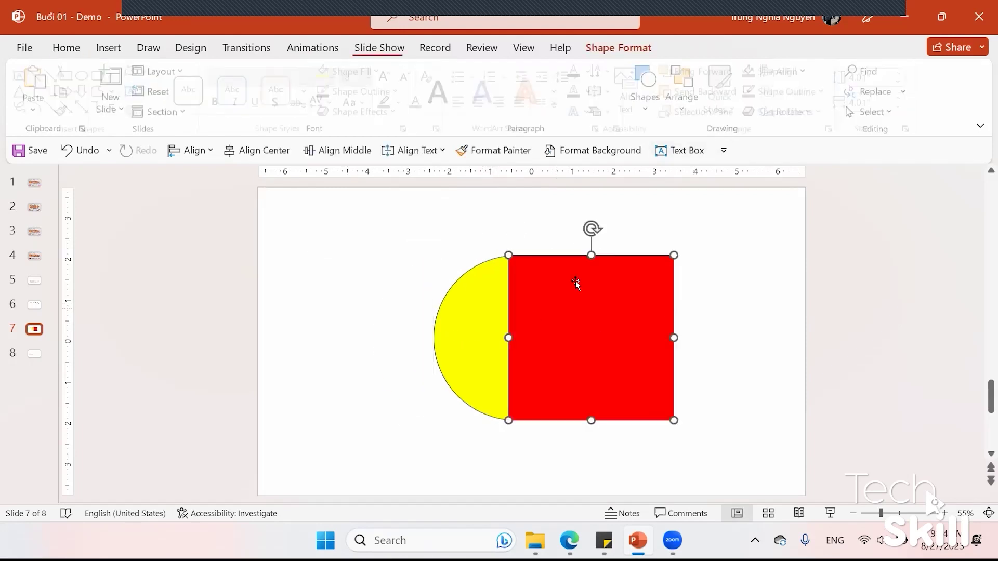
In the Selection Pane, bring Oval 7 in front of the red square
left_click(730, 113)
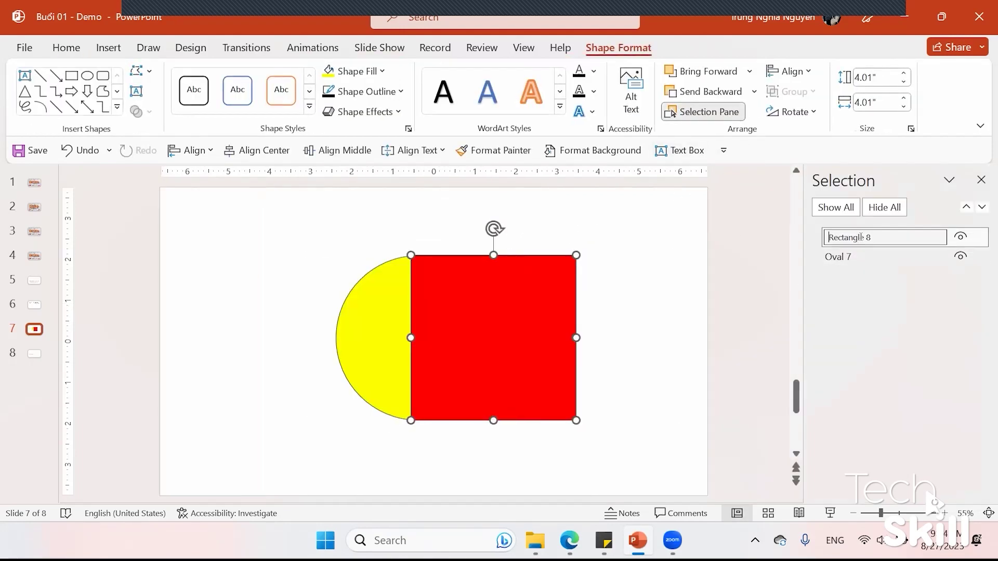
left_click(844, 257)
left_click(741, 294)
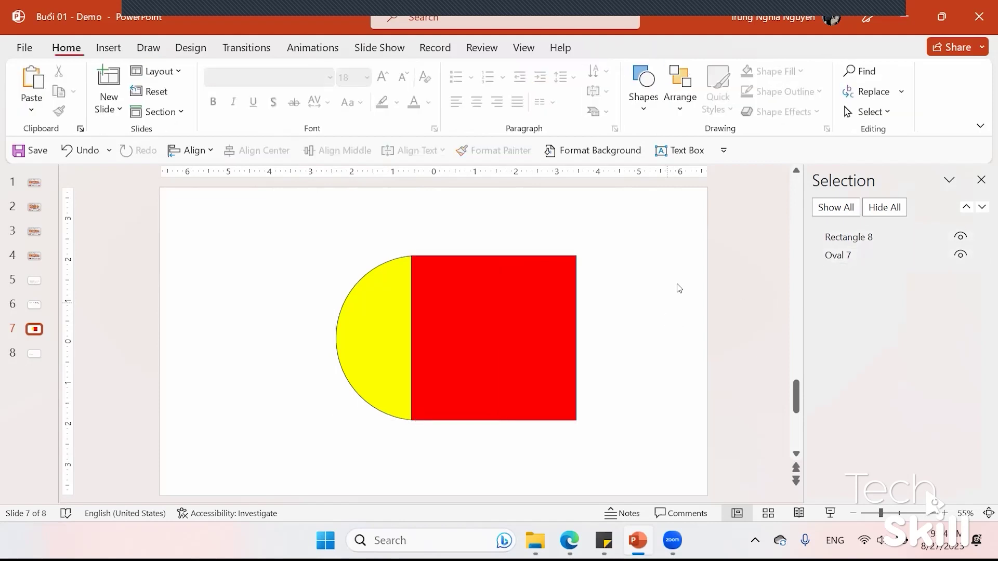
left_click_drag(484, 300, 485, 287)
key("ctrl+z")
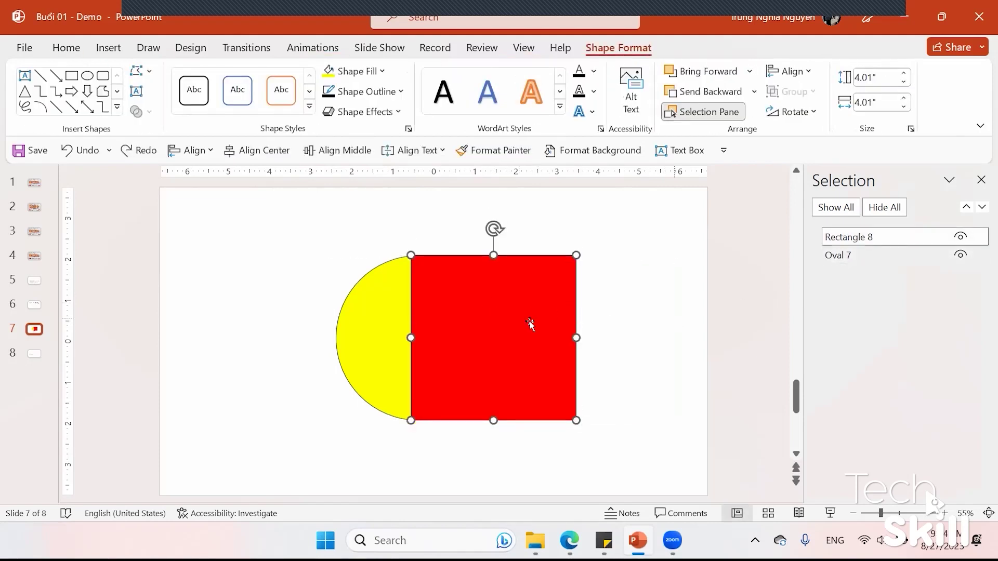
left_click(862, 254)
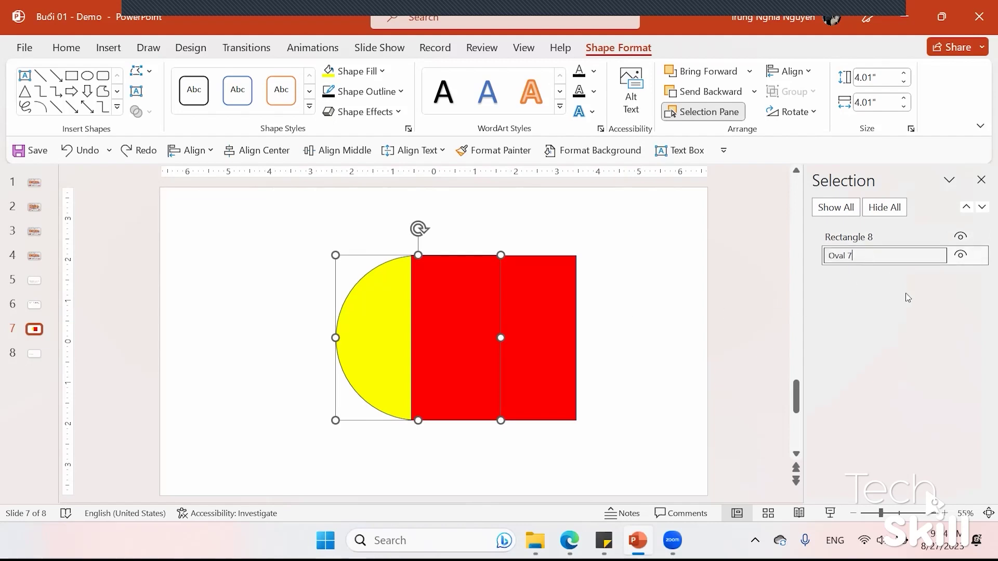
left_click(982, 261)
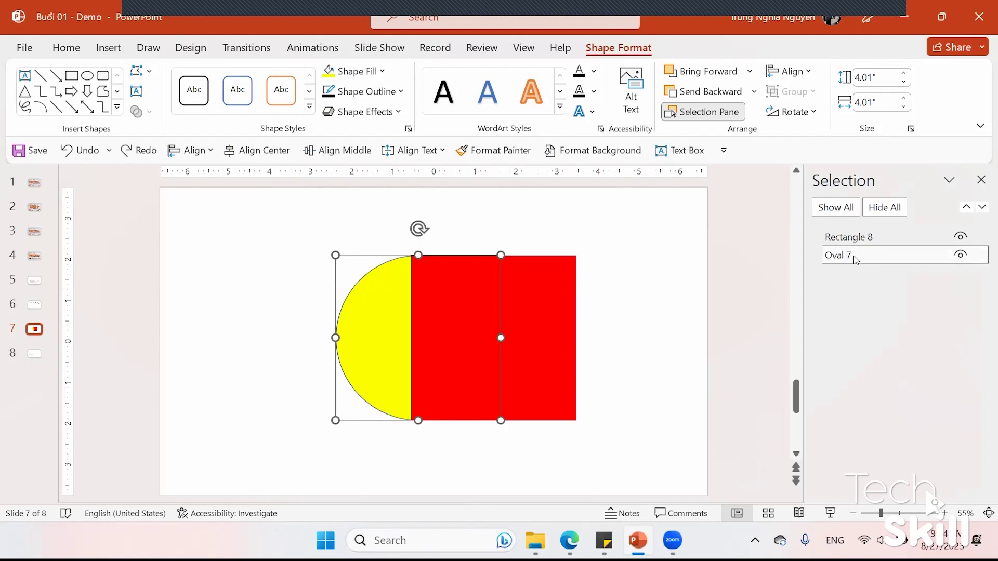
left_click_drag(863, 257, 867, 236)
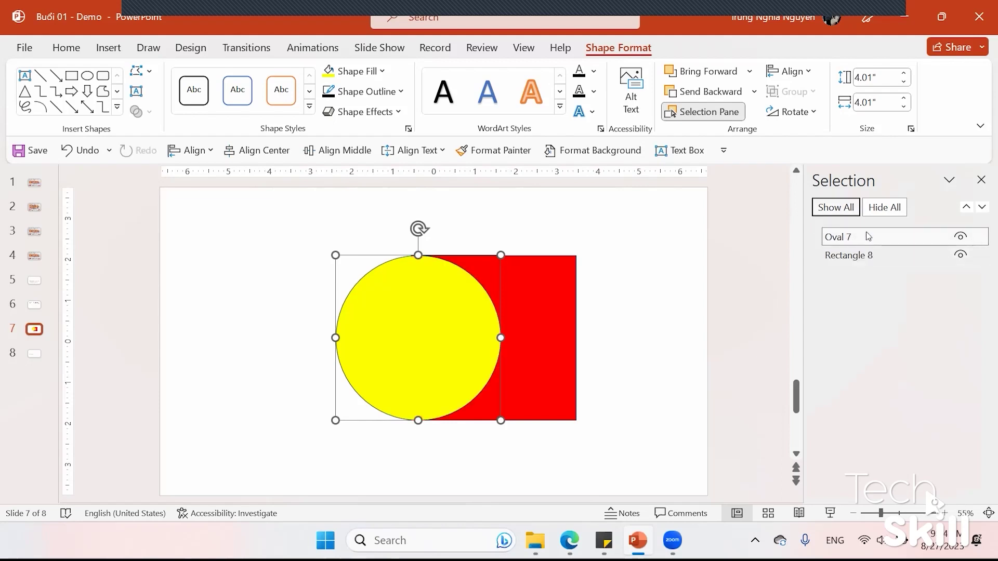
Shrink the yellow circle to 3.35", centre it in the square, and restack Rectangle 8 above
left_click_drag(501, 255, 470, 286)
mouse_move(462, 329)
left_mouse_down()
mouse_move(462, 308)
mouse_move(556, 304)
left_mouse_up()
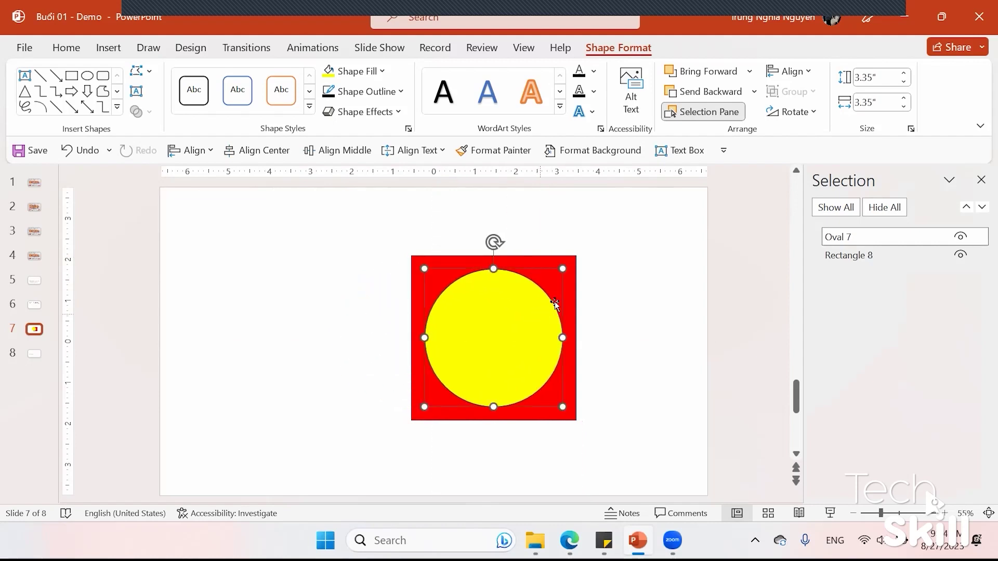
left_click(852, 254, "ctrl")
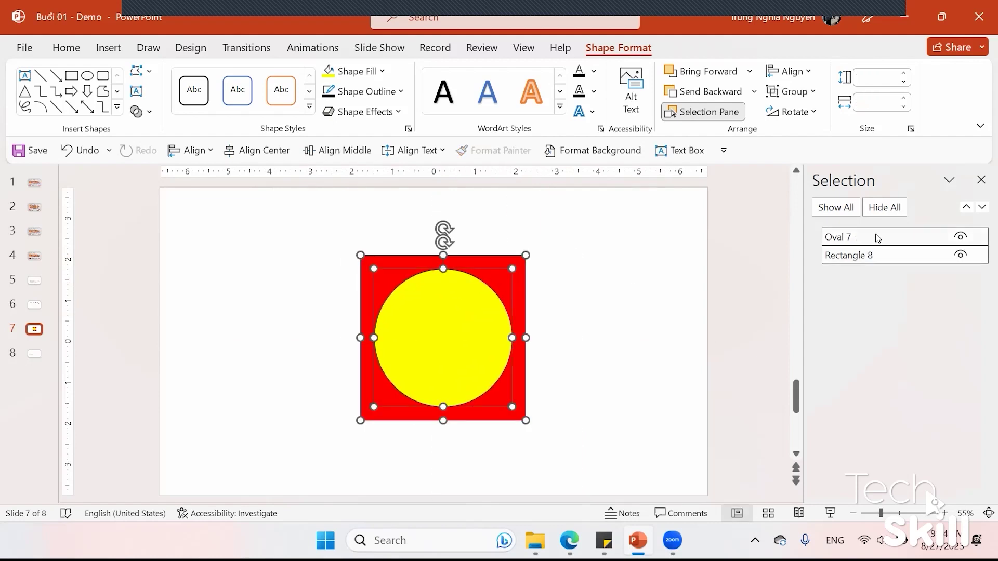
double_click(878, 238)
left_click(715, 318)
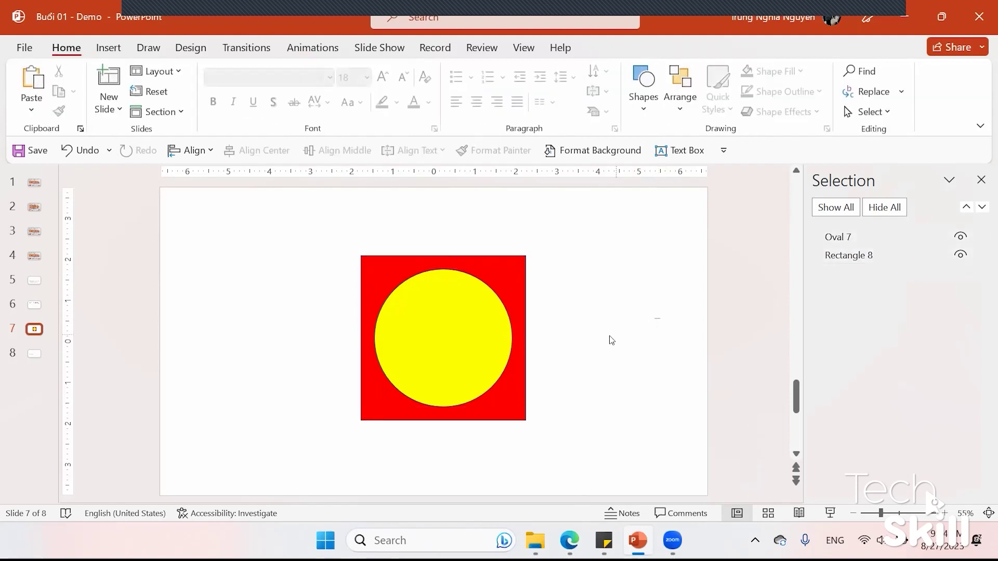
left_click_drag(864, 257, 857, 240)
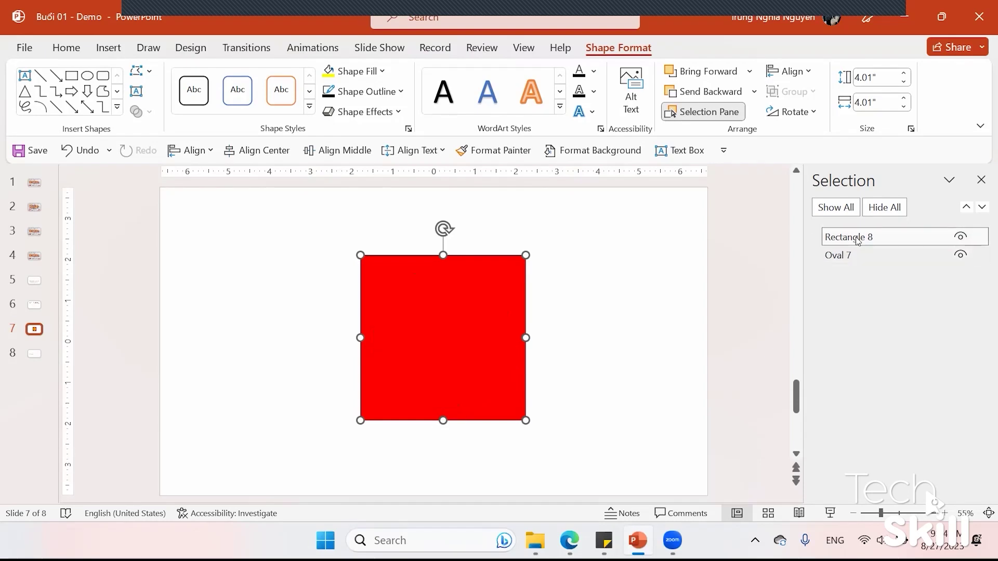
left_click(580, 320)
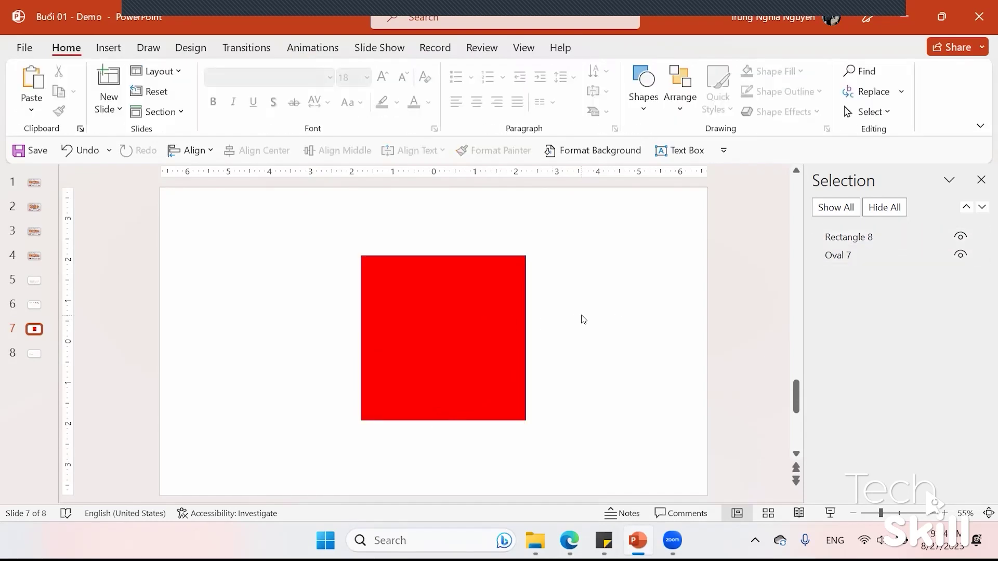
Select the hidden yellow circle and Bring to Front over the square
left_click(679, 99)
left_click(630, 236)
left_click_drag(422, 315, 420, 318)
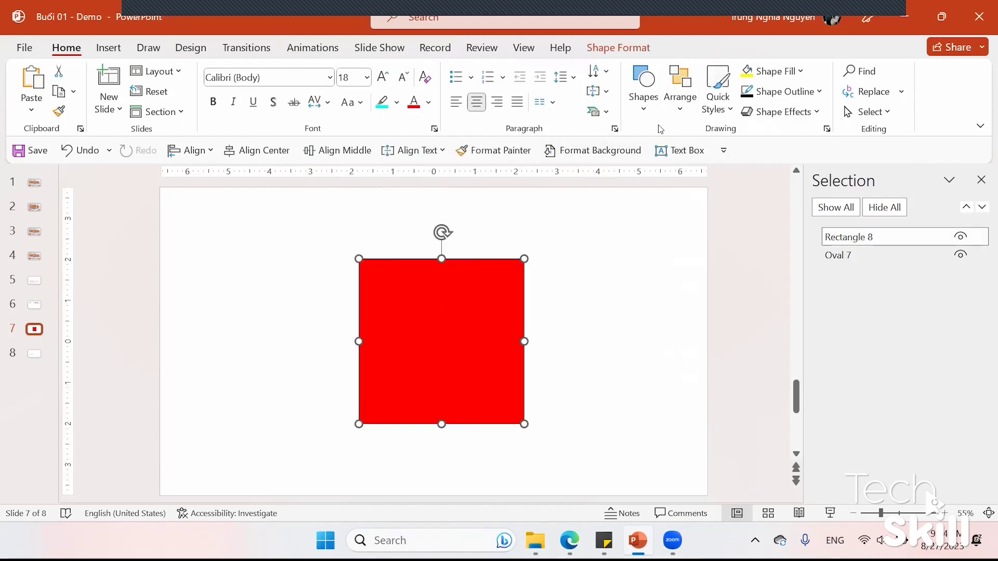
left_click(683, 115)
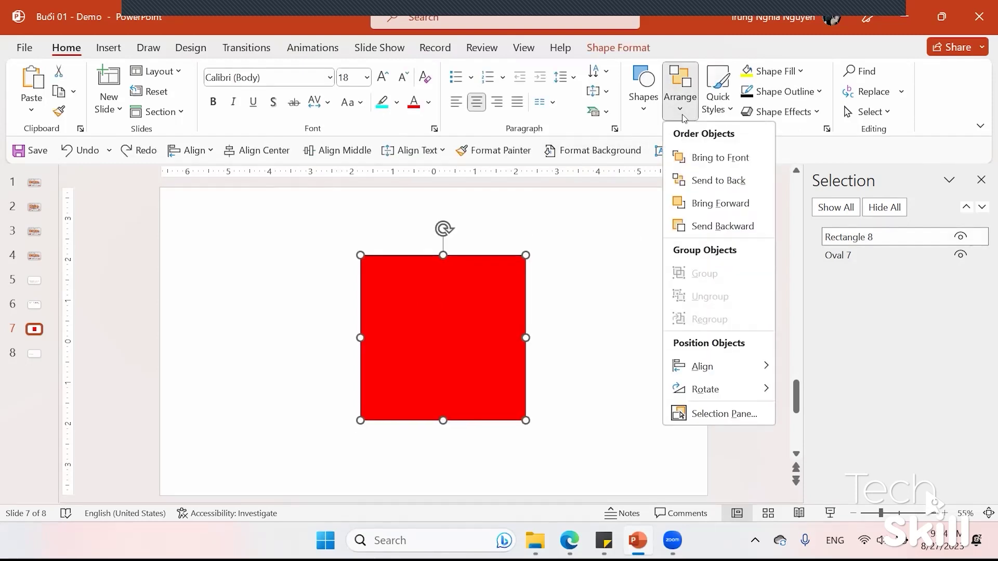
left_click(695, 158)
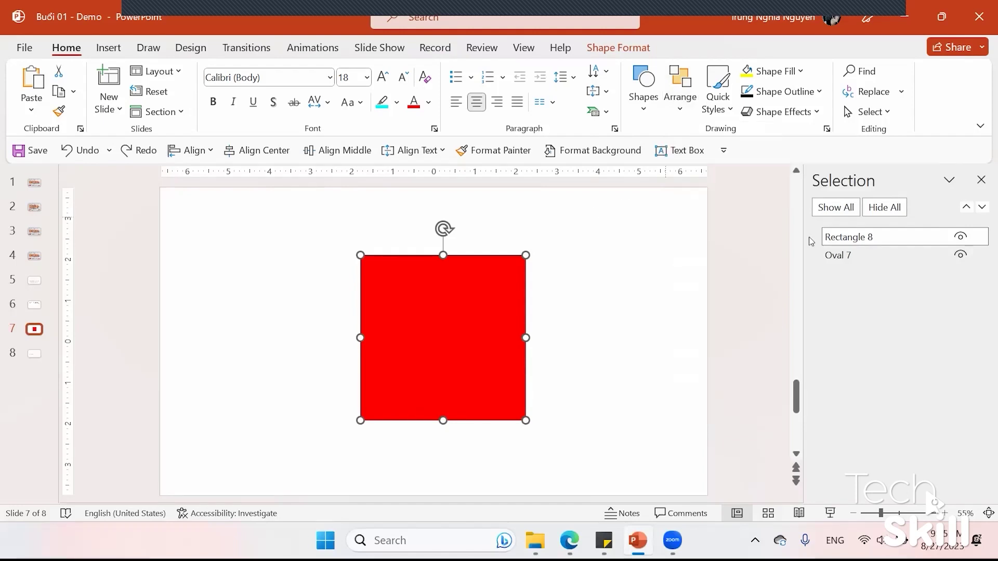
left_click(837, 254)
left_click(693, 69)
left_click(914, 255)
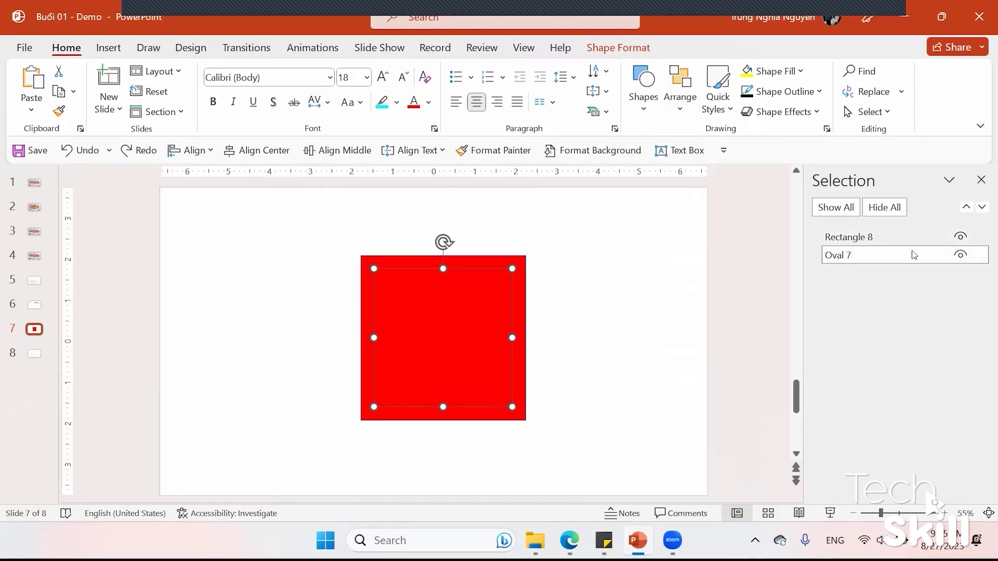
left_click(691, 115)
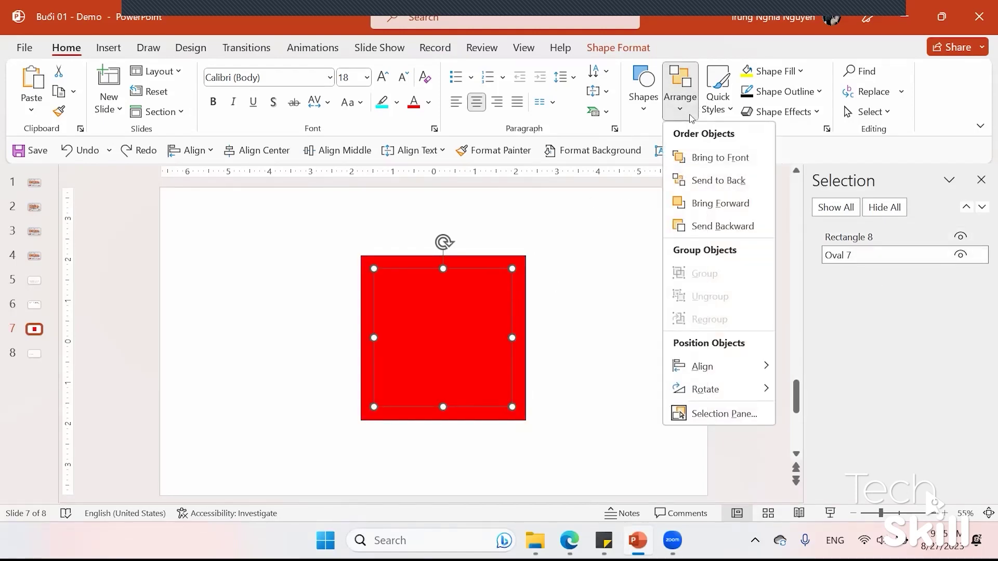
left_click(696, 157)
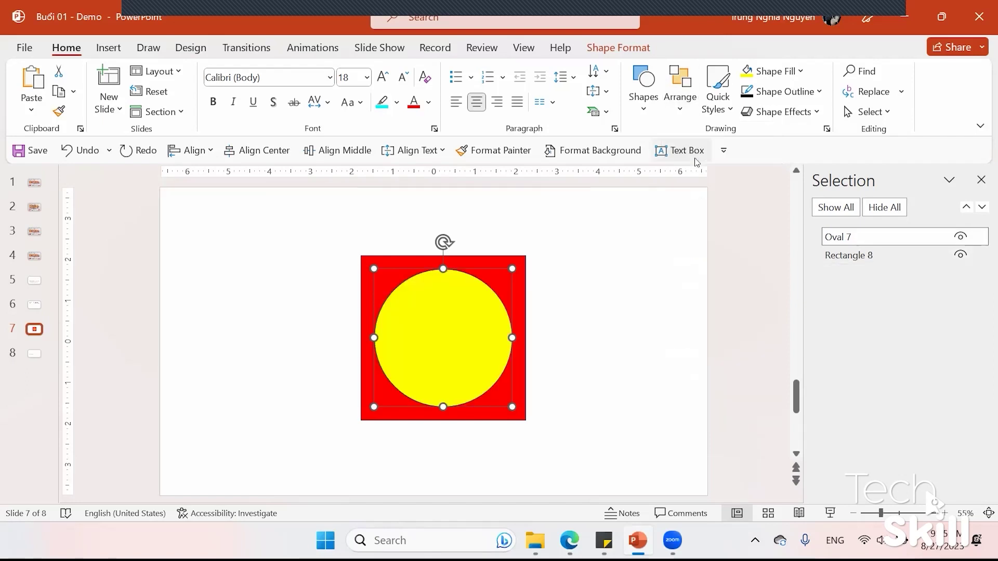
Send the yellow circle backward behind the red square
left_click(686, 112)
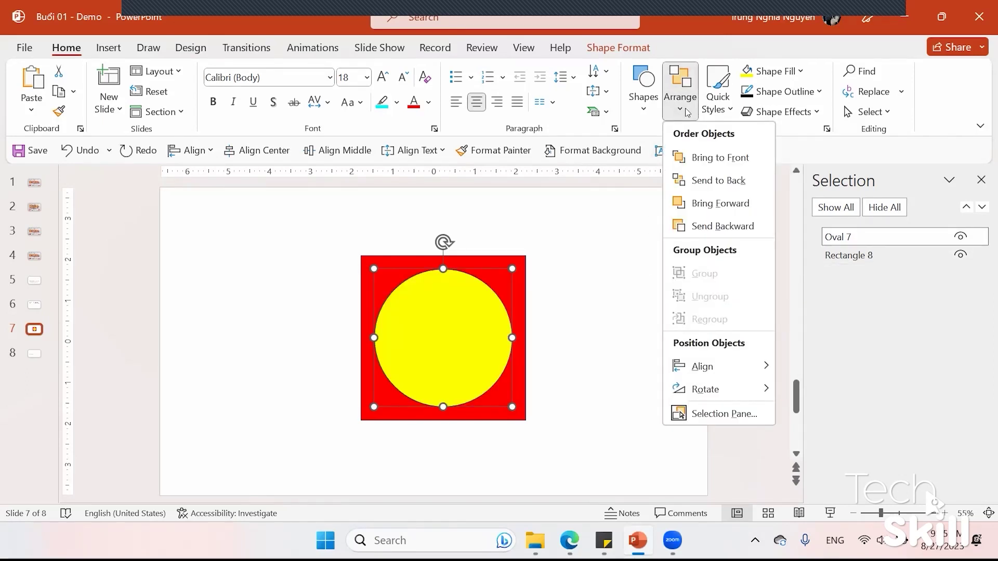
left_click(712, 229)
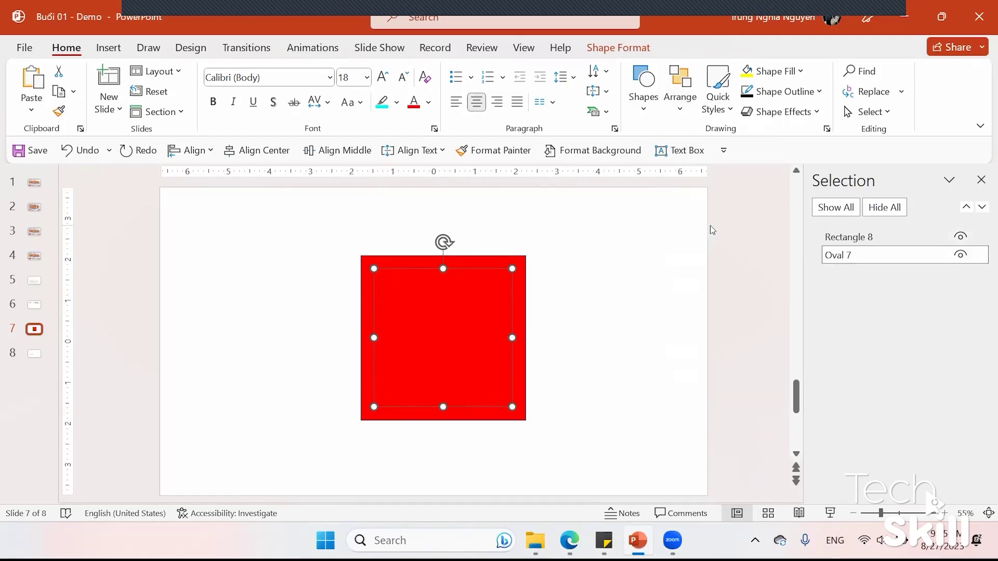
left_click(680, 102)
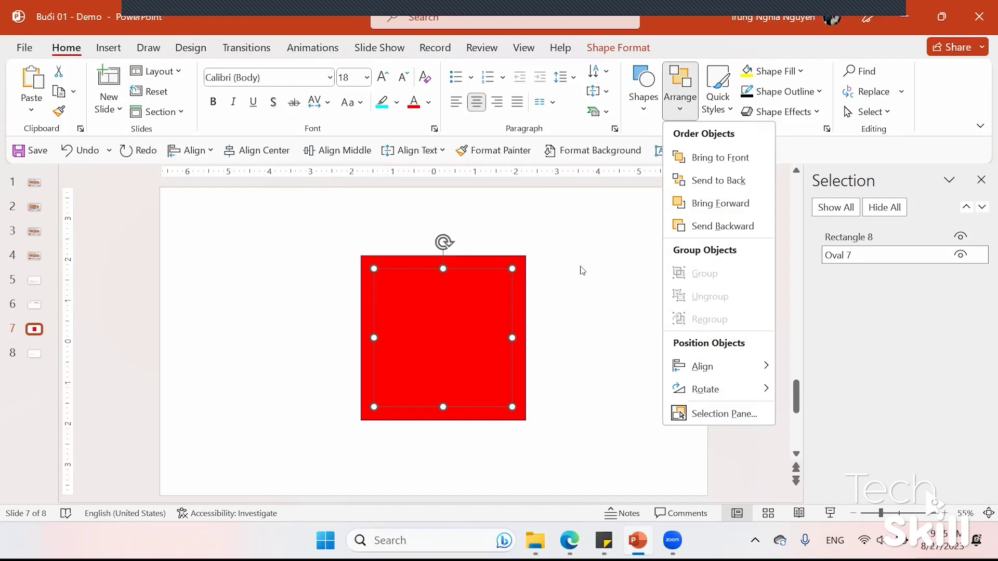
left_click(582, 270)
Duplicate the yellow circle and reorder the copy behind the red square
mouse_move(484, 321)
left_mouse_down()
mouse_move(589, 341)
mouse_move(621, 336)
left_mouse_up()
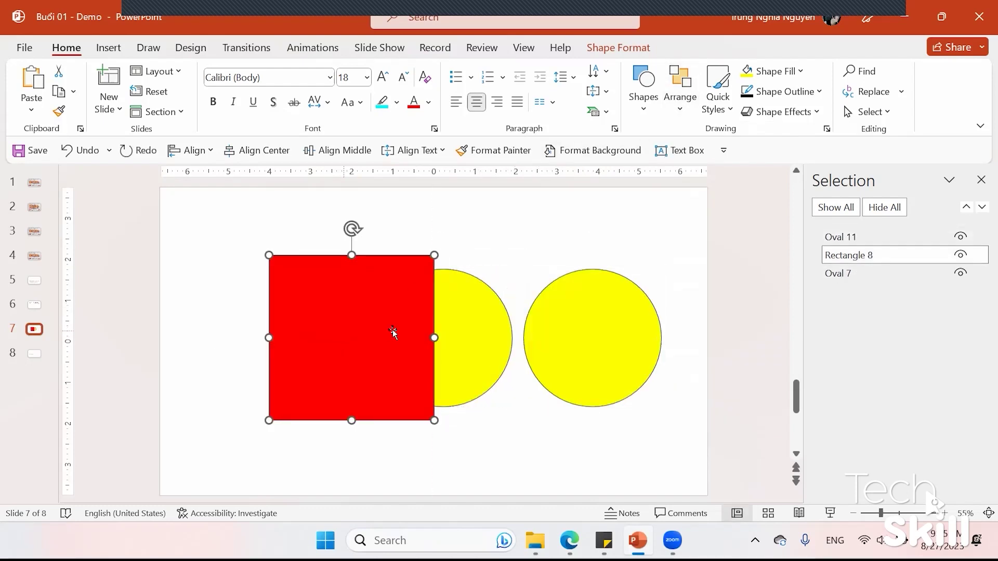
left_click_drag(395, 334, 476, 335)
left_click(603, 281)
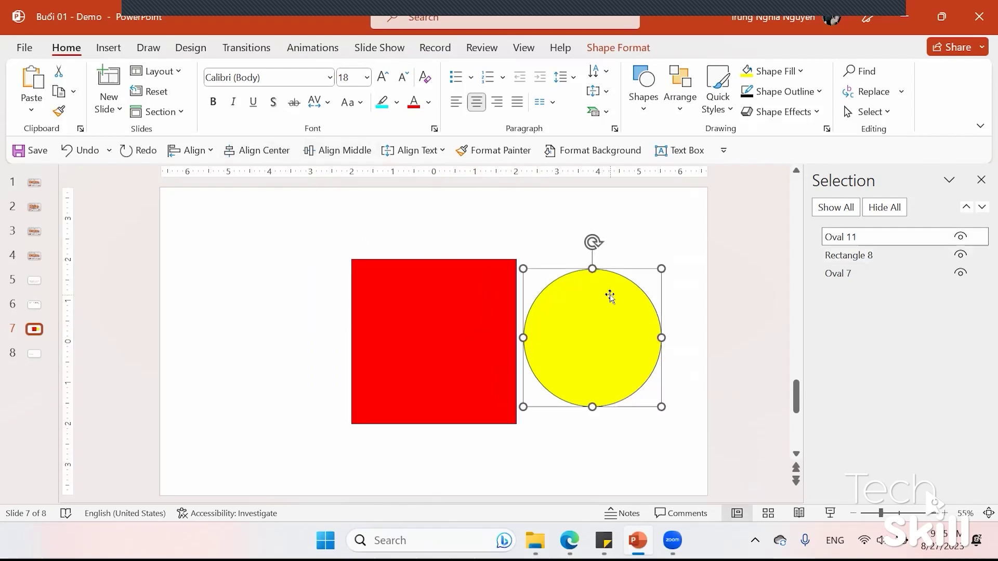
left_click_drag(869, 237, 867, 287)
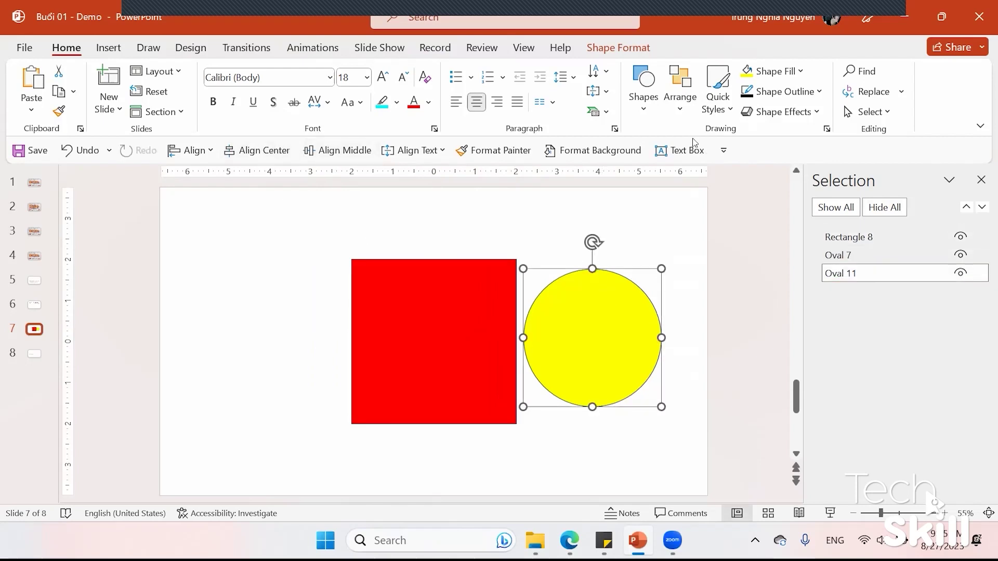
left_click(680, 99)
left_click(720, 156)
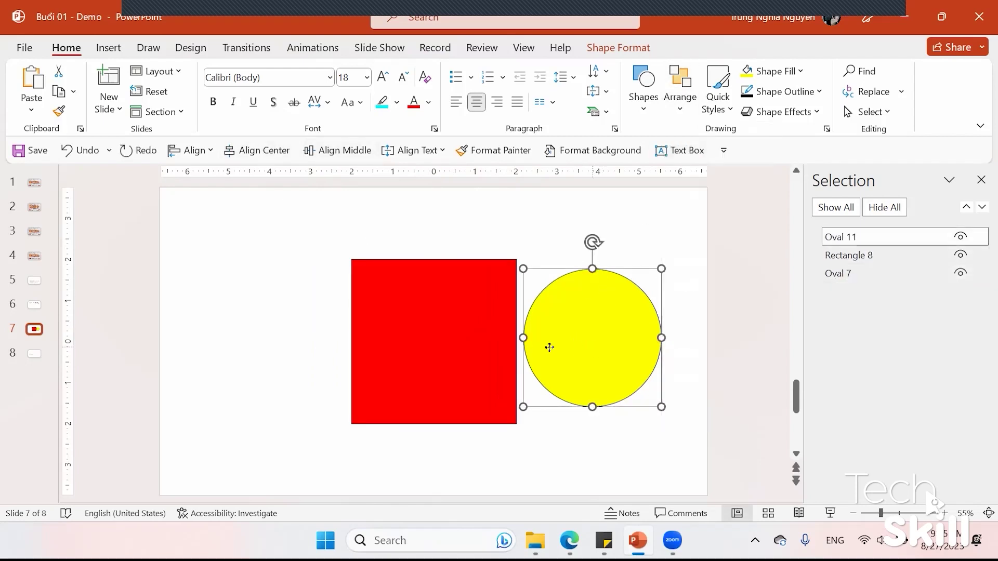
right_click(603, 350)
left_click(883, 255)
left_click_drag(884, 235, 858, 290)
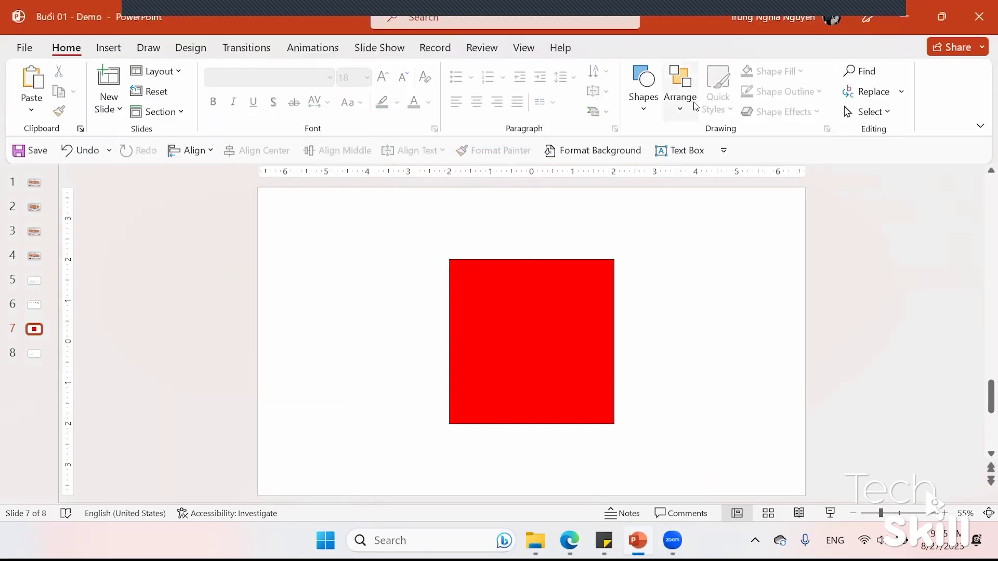
Reopen the Selection Pane listing Rectangle 8, Oval 7 and Oval 11, and select Oval 11
left_click(694, 106)
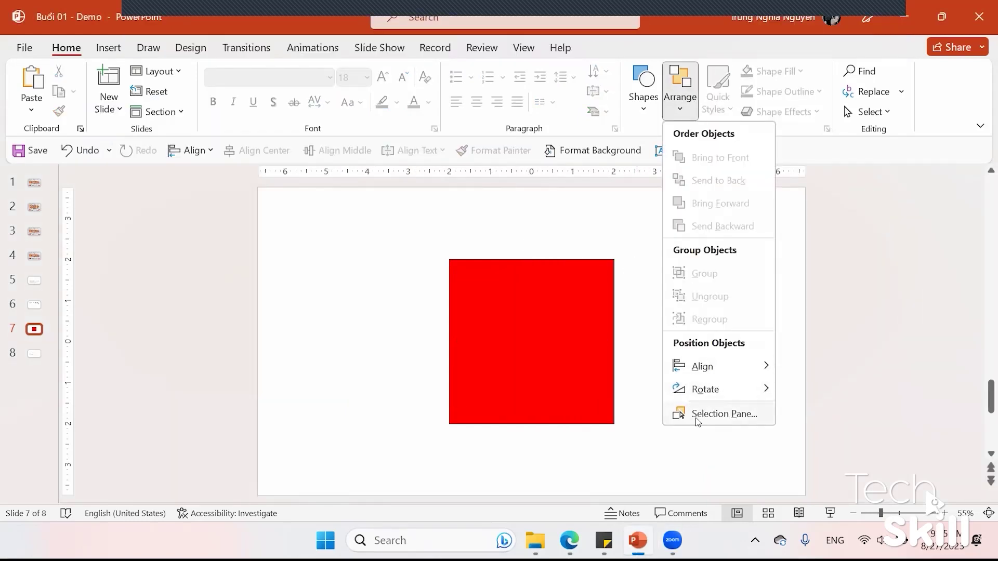
left_click(697, 416)
key("Tab")
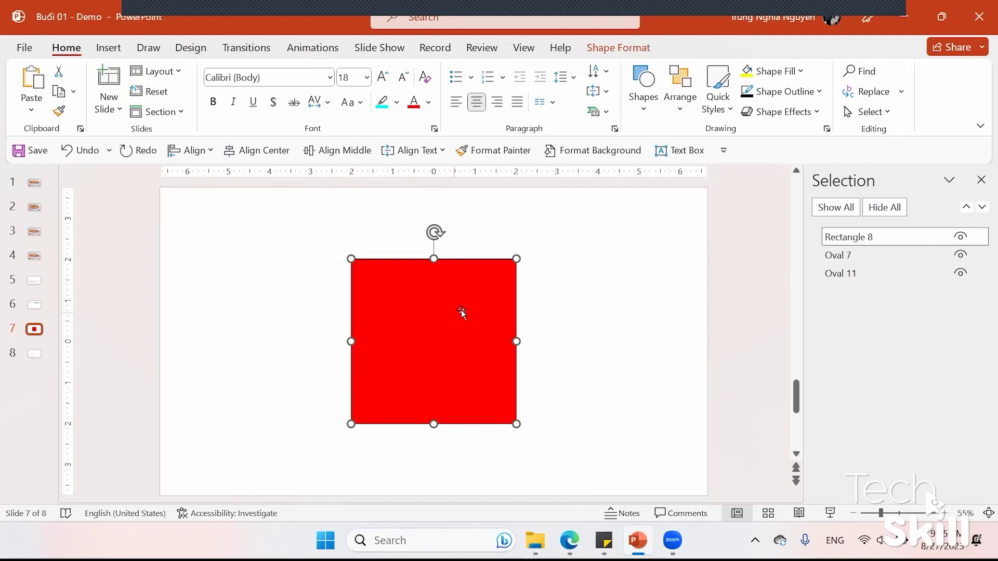
left_click(680, 101)
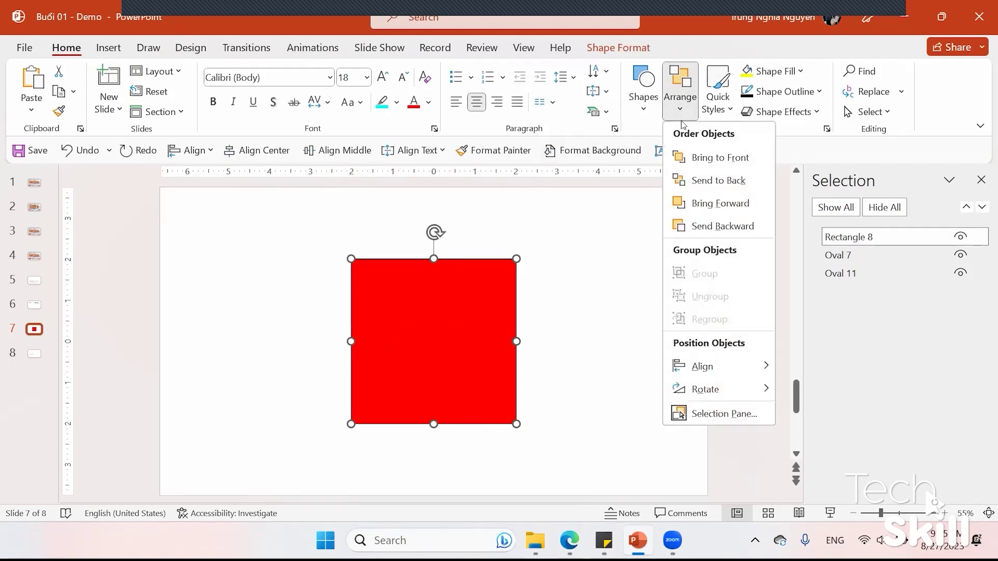
left_click(716, 414)
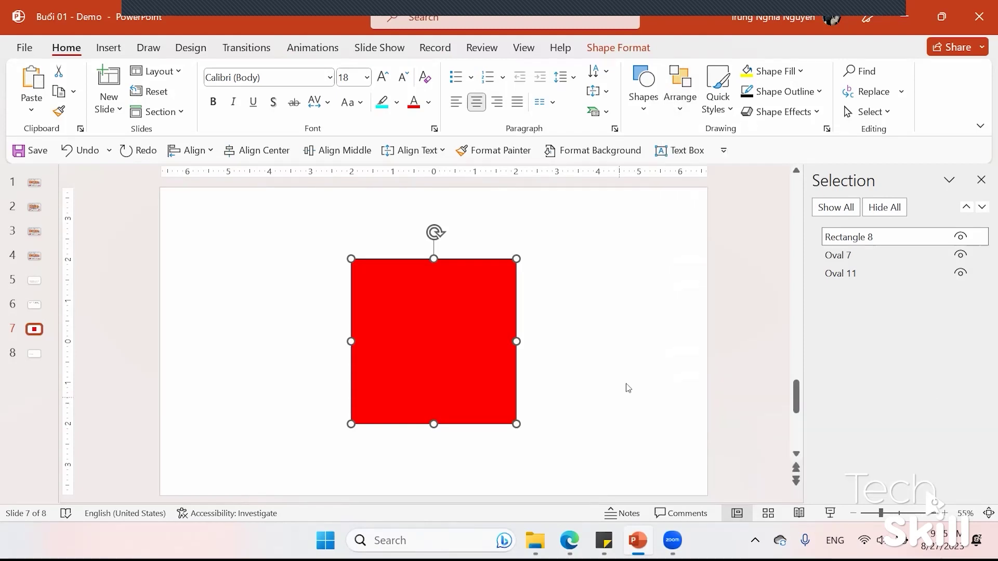
left_click(902, 275)
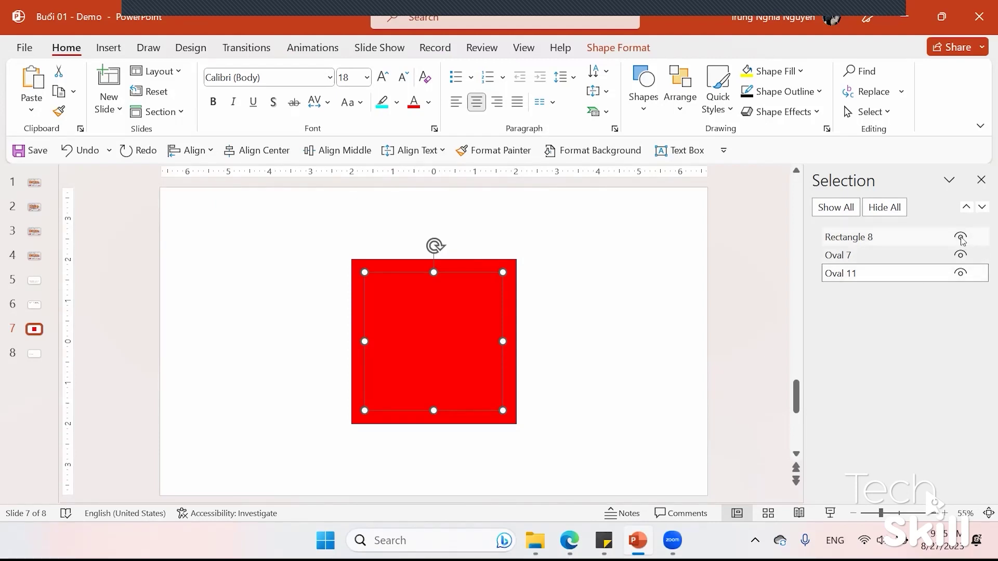
Temporarily hide the red square to reveal the circles, then show all layers again
left_click(925, 237)
left_click(960, 237)
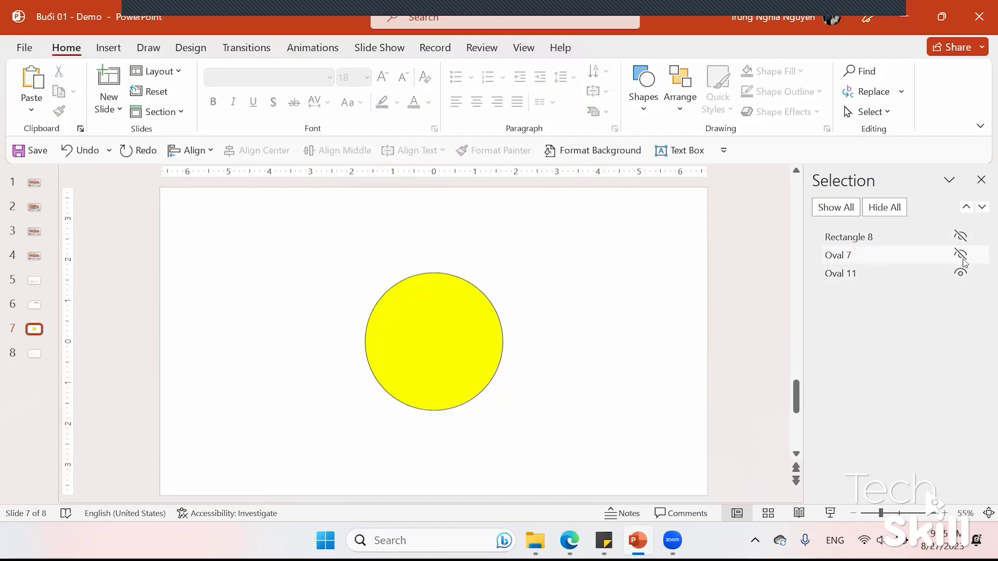
left_click(960, 254)
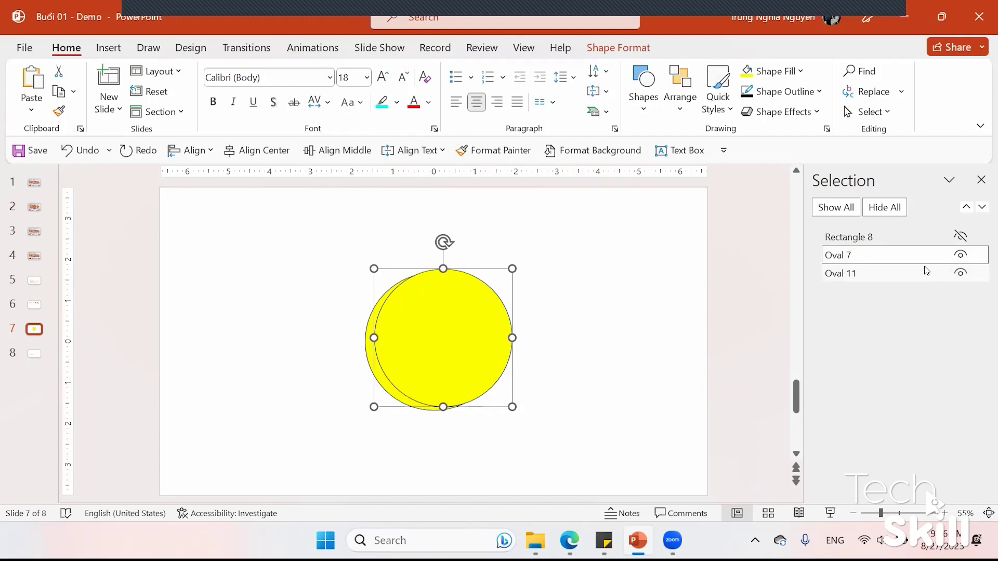
left_click(960, 237)
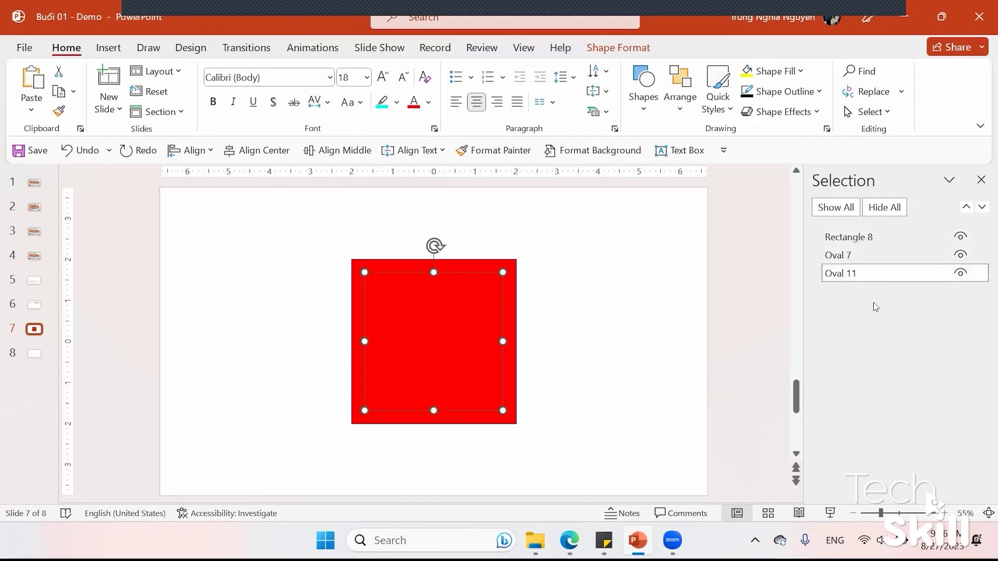
Try Bring to Front, Bring Forward and Send to Back on Oval 11's stacking order
left_click(680, 99)
left_click(720, 158)
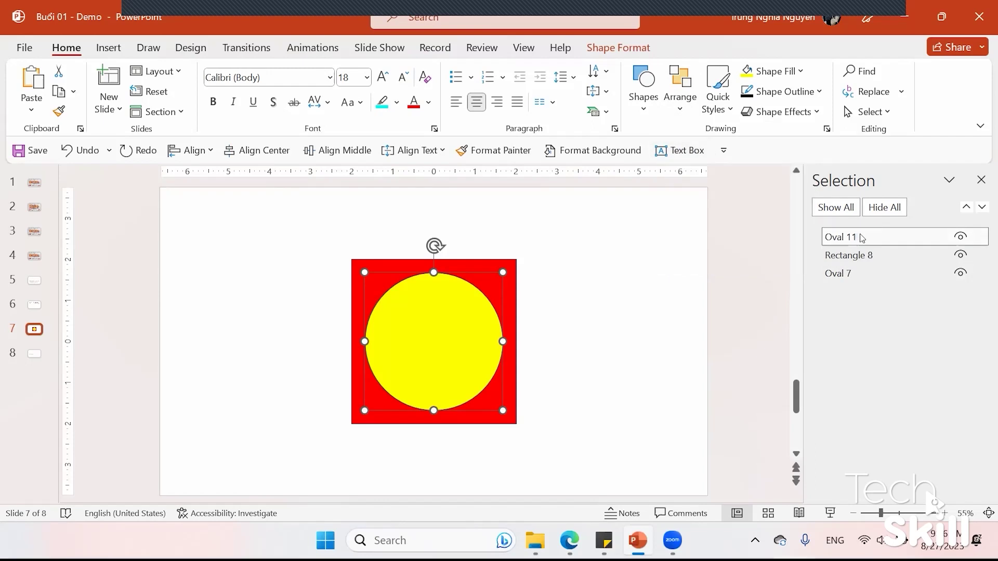
left_click_drag(861, 238, 862, 281)
left_click(678, 110)
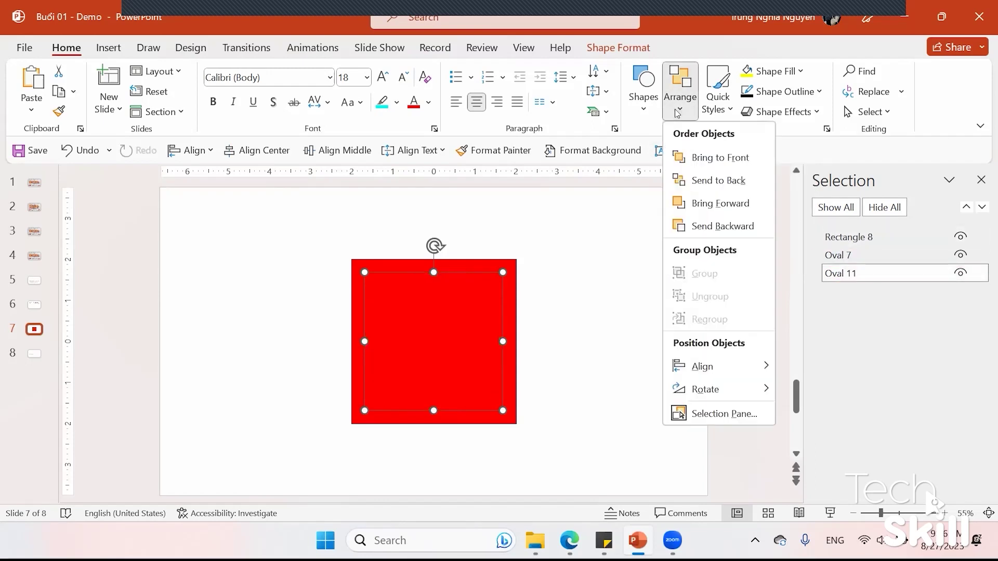
left_click(708, 205)
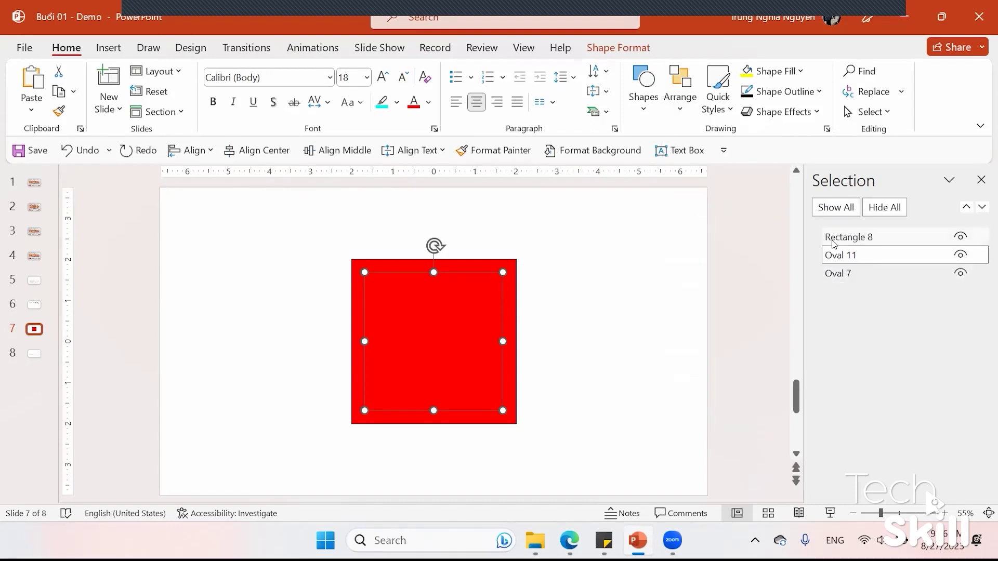
left_click(679, 104)
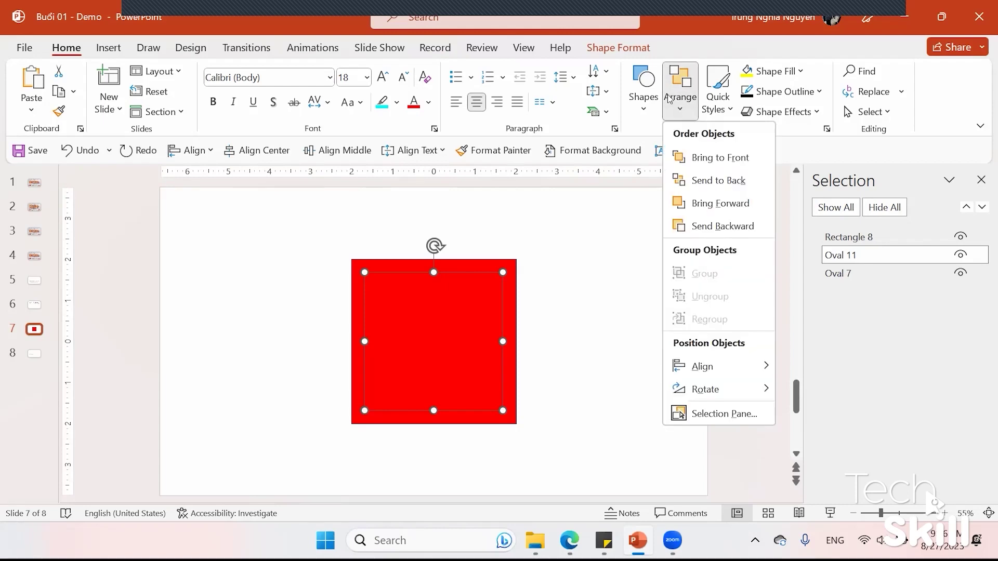
left_click(706, 182)
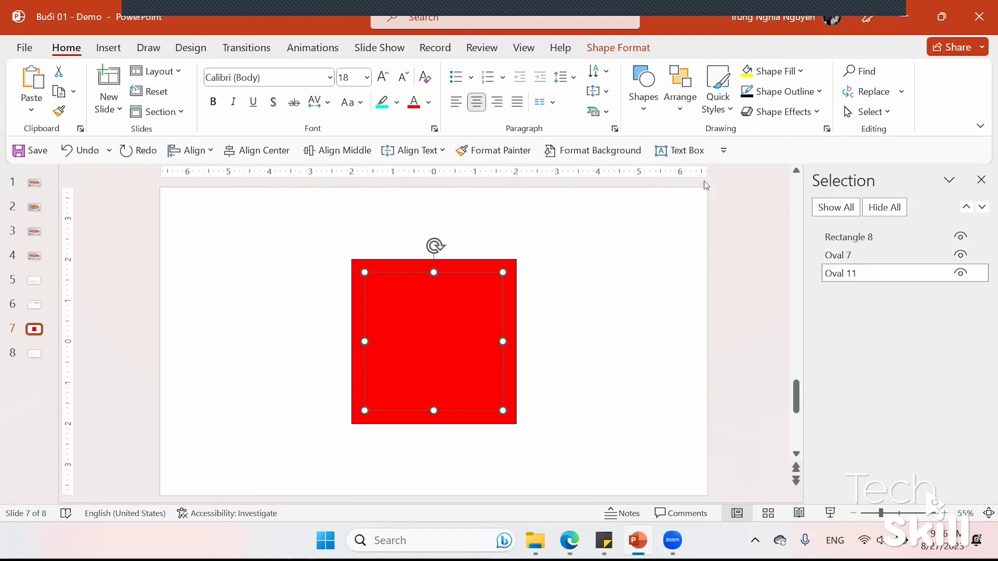
Drag Oval 11 to the top of the Selection Pane, above the red square
mouse_move(852, 275)
left_mouse_down()
mouse_move(849, 254)
mouse_move(851, 286)
mouse_move(849, 231)
left_mouse_up()
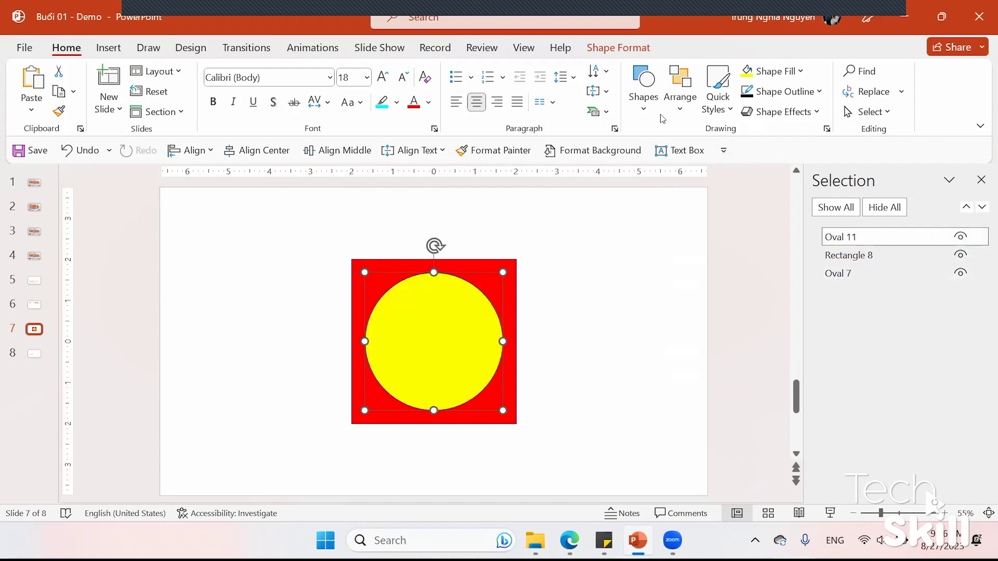
left_click(680, 104)
left_click(712, 225)
left_click(681, 102)
left_click(721, 180)
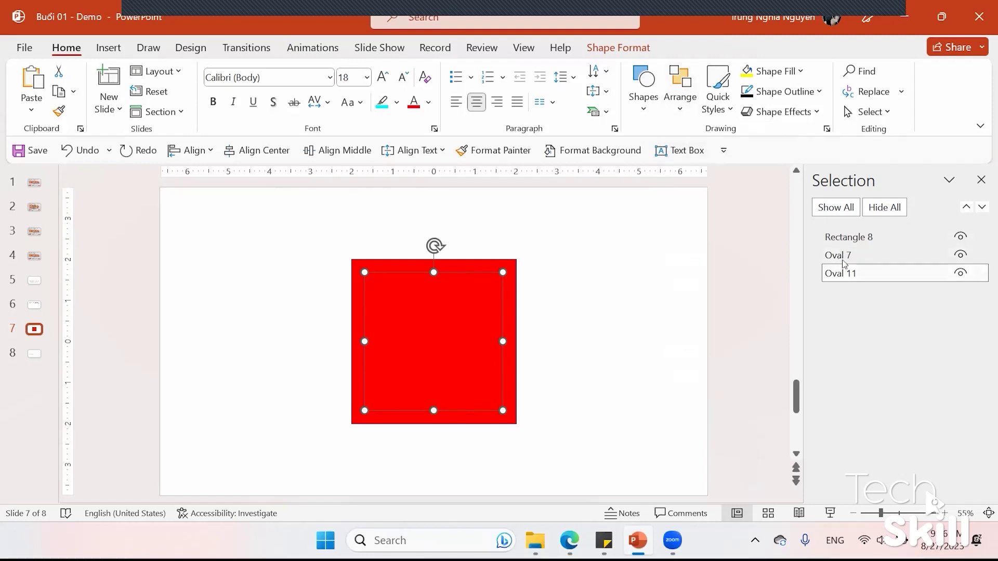
left_click_drag(858, 274, 853, 232)
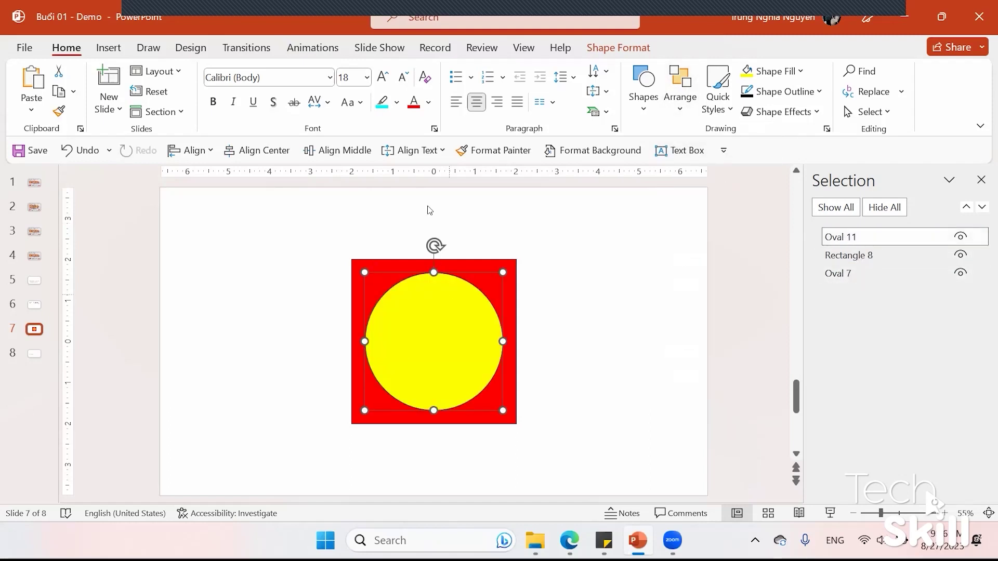
Fill the circle with light green, after briefly trying light orange
left_click(606, 52)
left_click(381, 71)
left_click(402, 149)
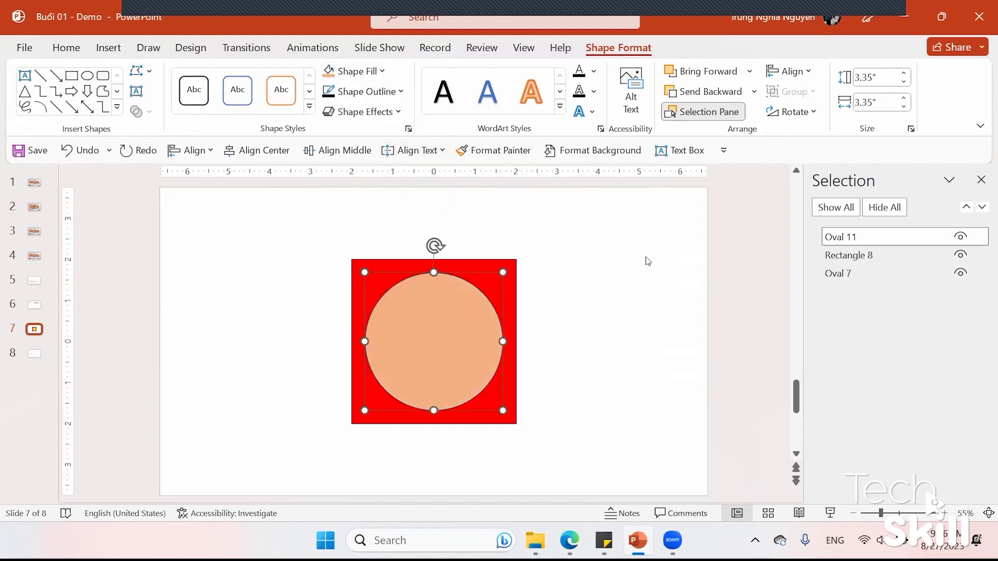
left_click(382, 72)
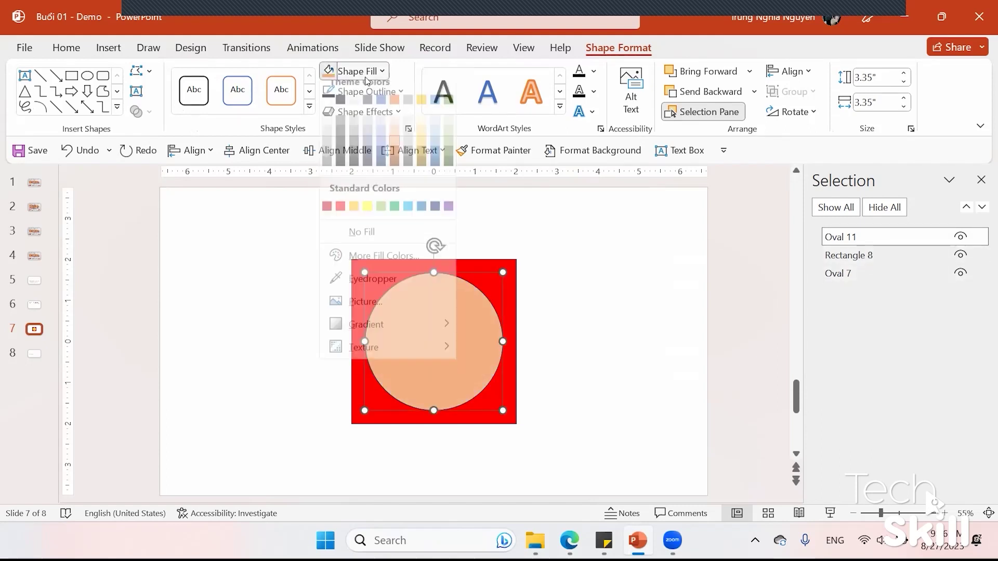
left_click(381, 218)
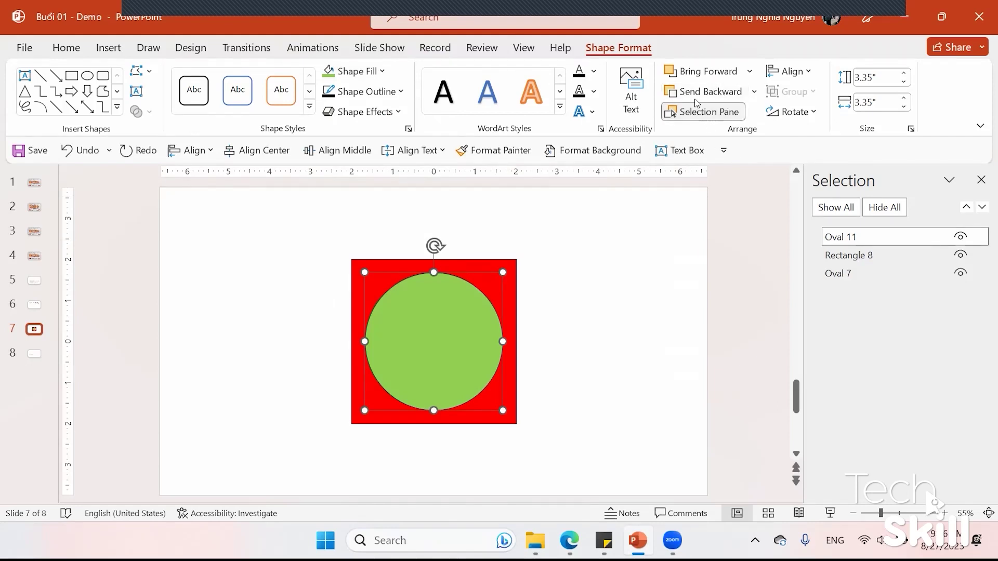
Send the green circle behind the red square, then bring it back to the front
left_click(755, 93)
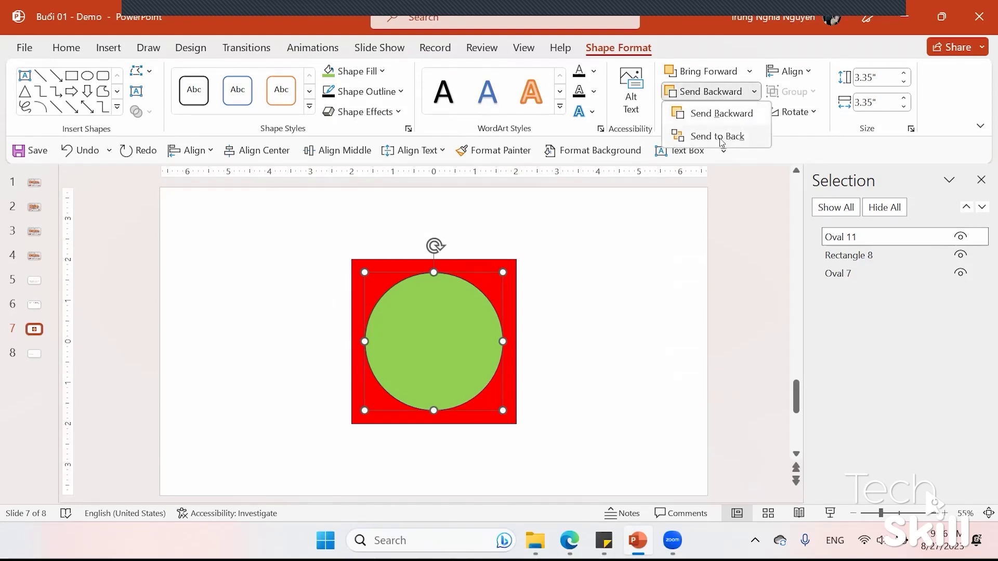
left_click(722, 137)
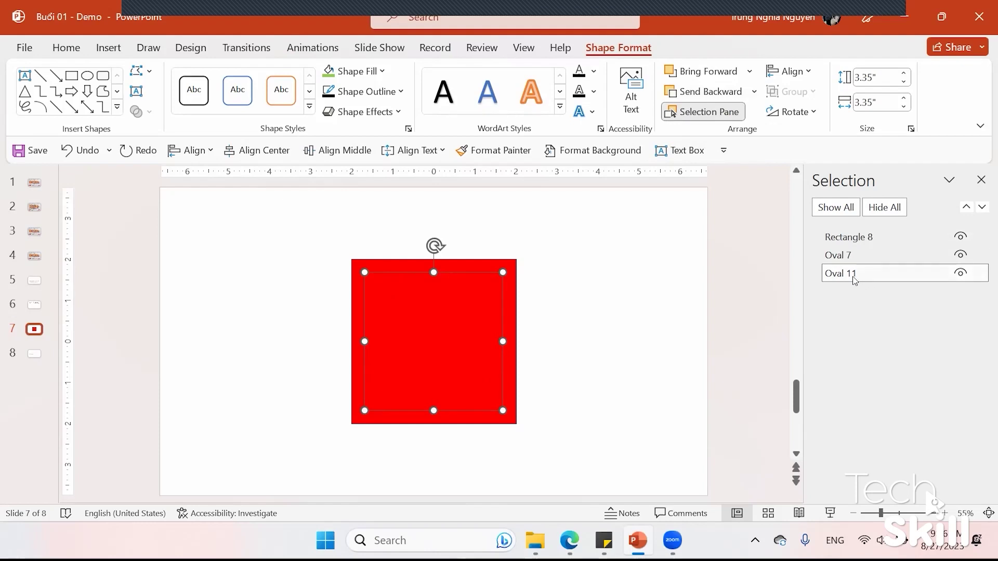
left_click(749, 71)
left_click(718, 118)
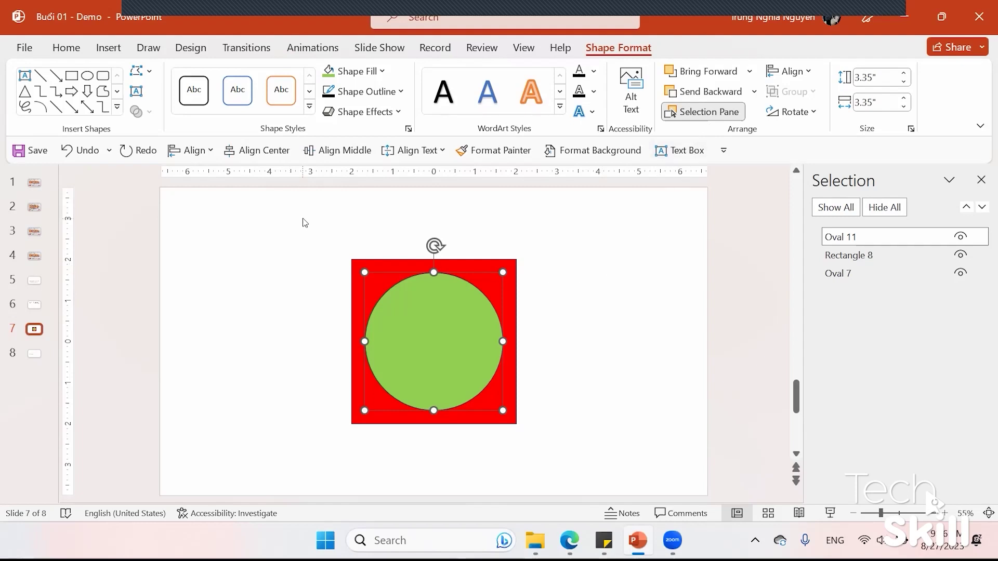
left_click(66, 50)
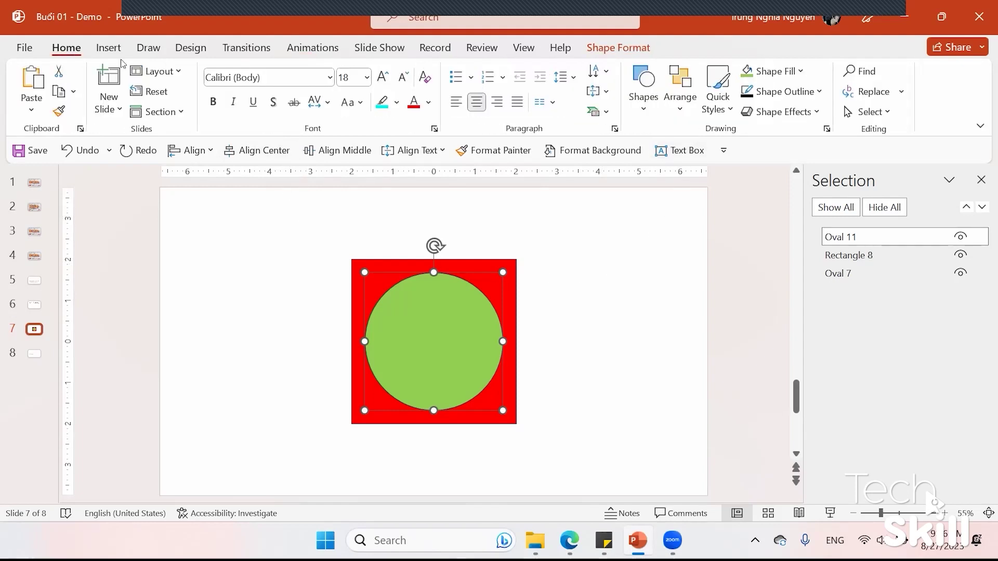
left_click(726, 105)
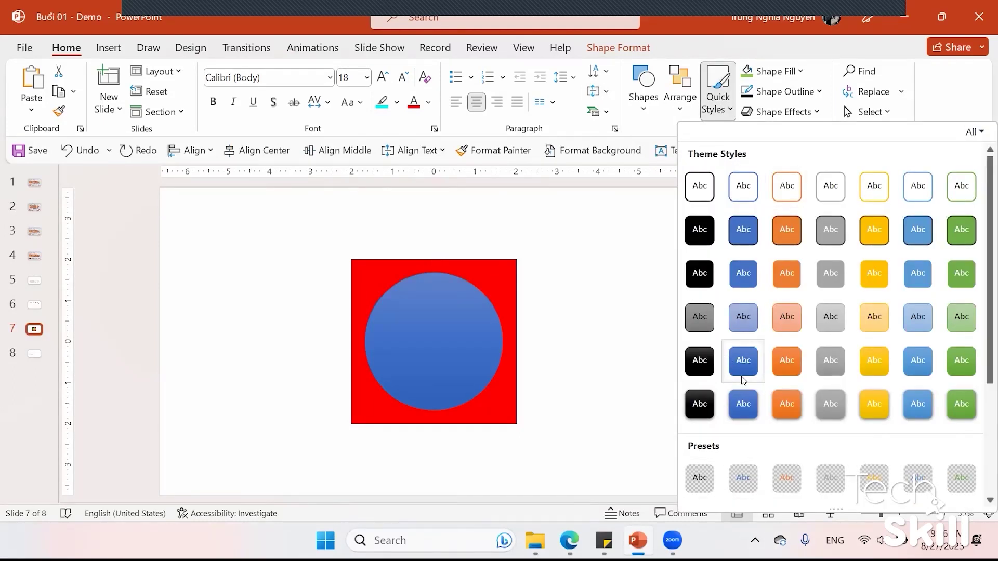
right_click(749, 395)
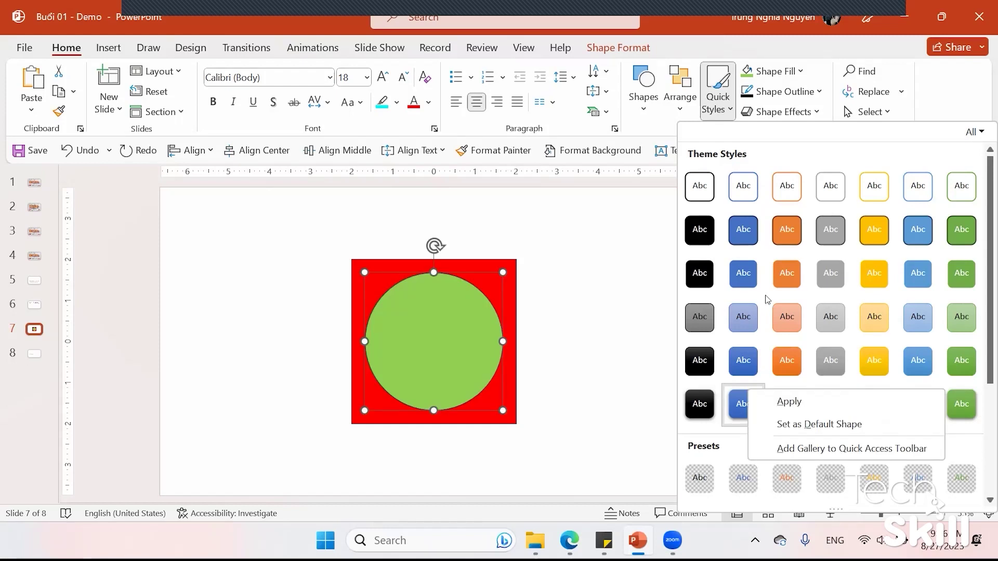
scroll(746, 499, "down", 3)
right_click(842, 290)
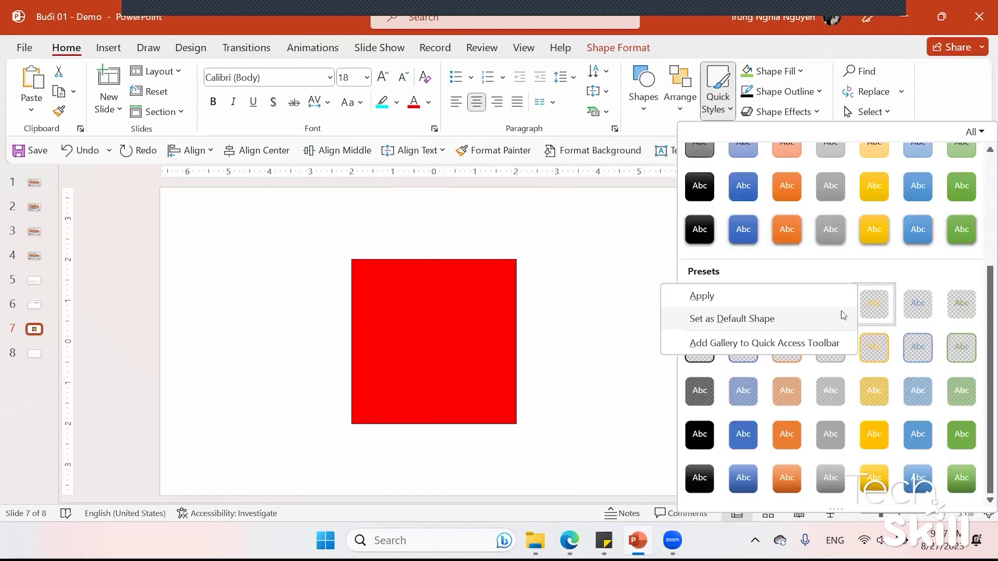
left_click(822, 318)
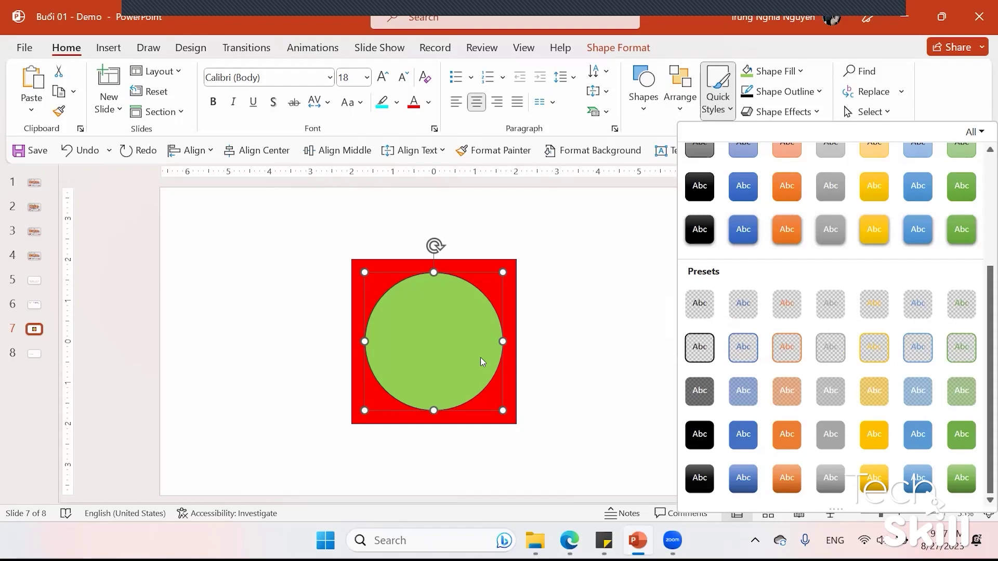
scroll(631, 268, "up", 2)
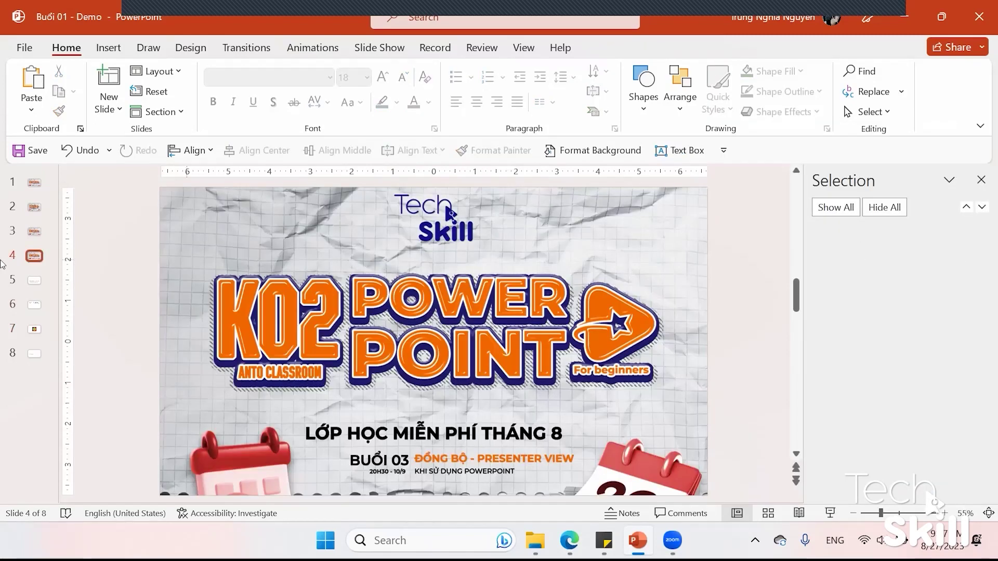
left_click(33, 329)
left_click(460, 323)
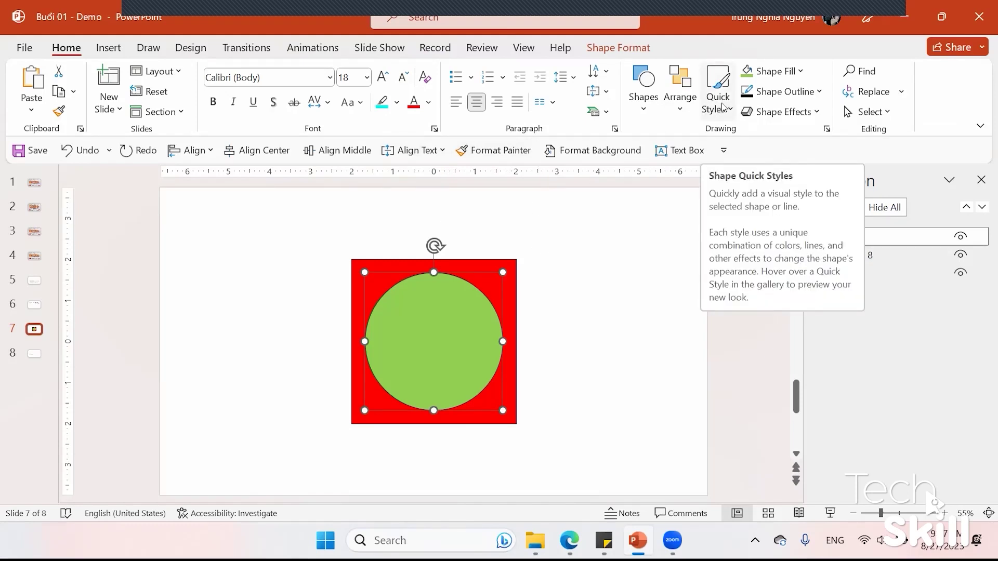
left_click(722, 107)
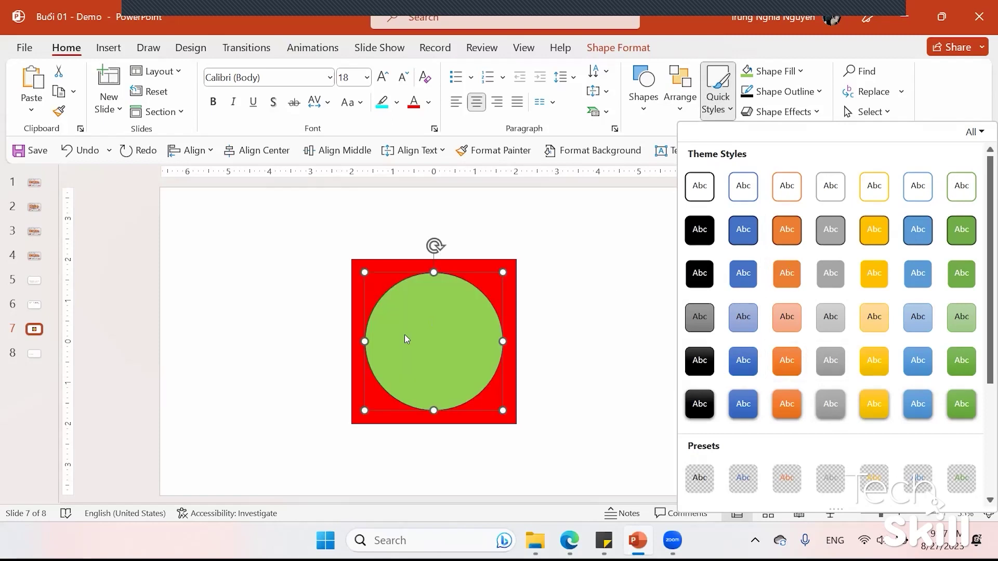
left_click(585, 359)
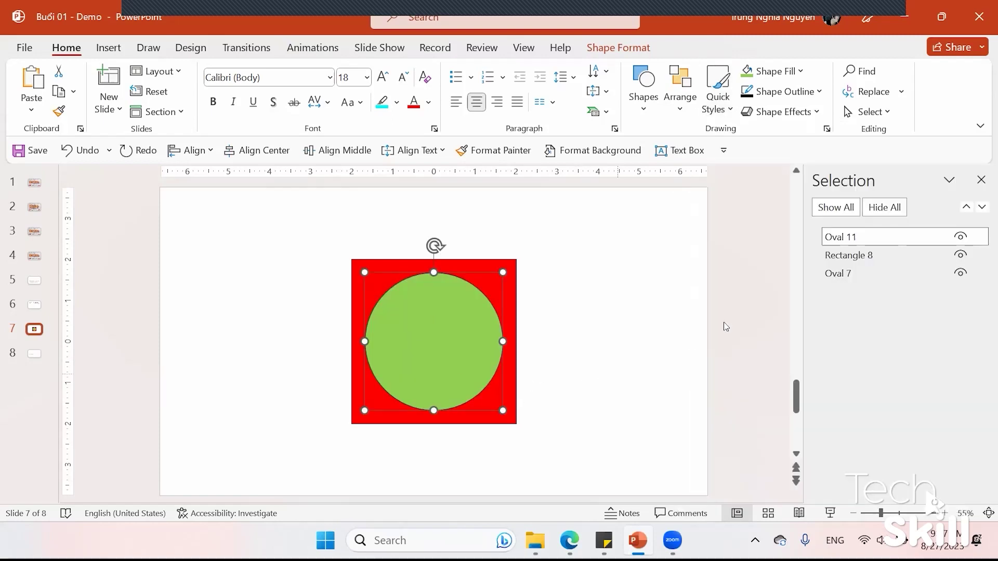
left_click(720, 111)
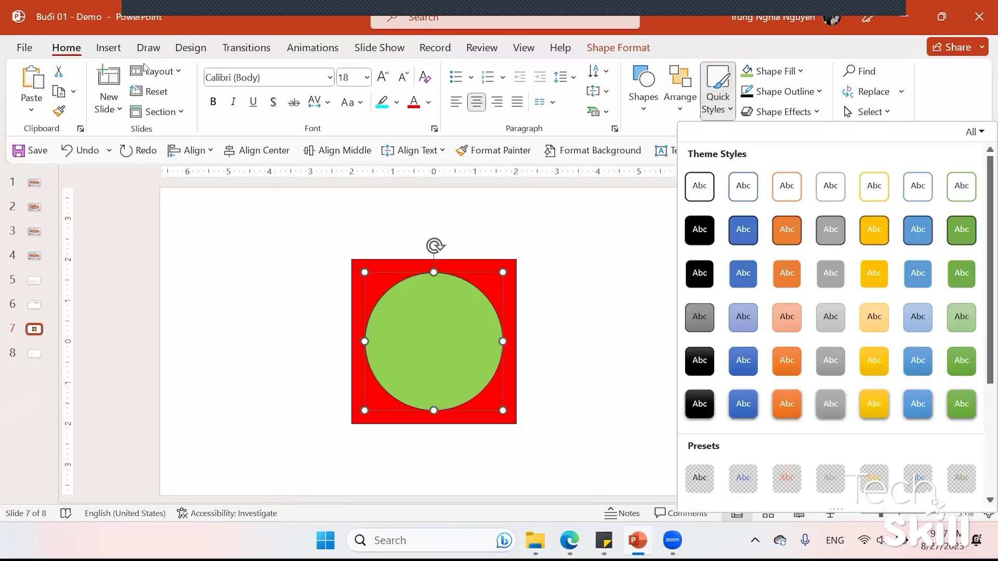
left_click(190, 50)
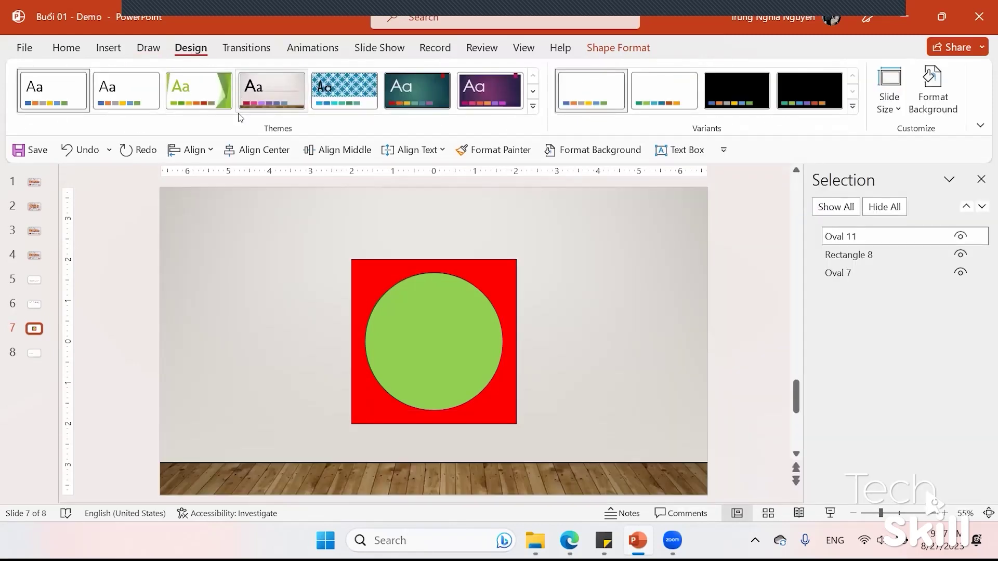
key("Escape")
left_click(509, 265)
left_click(618, 47)
left_click(310, 110)
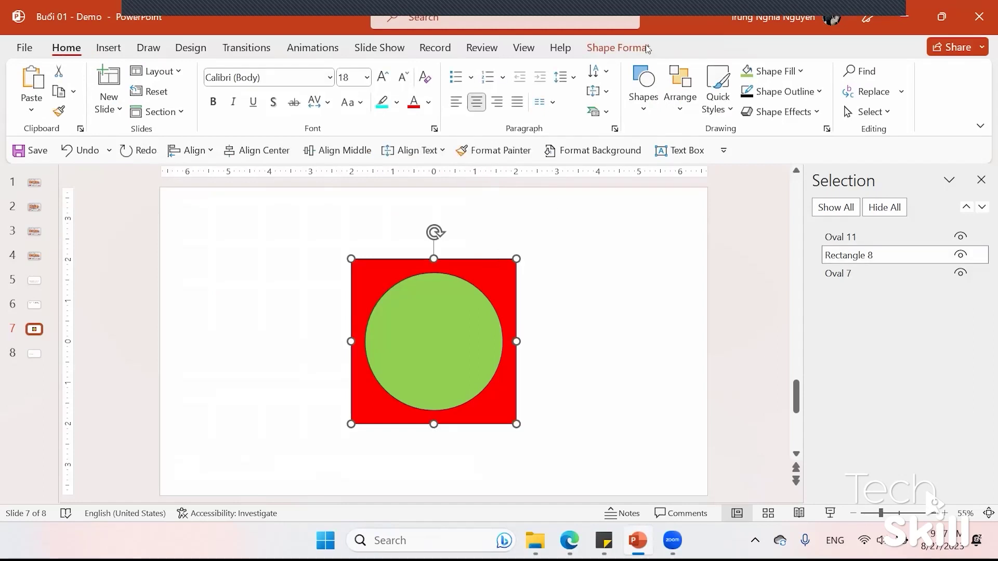
Give the square the blue Intense Effect shape style
left_click(247, 88)
left_click(545, 294)
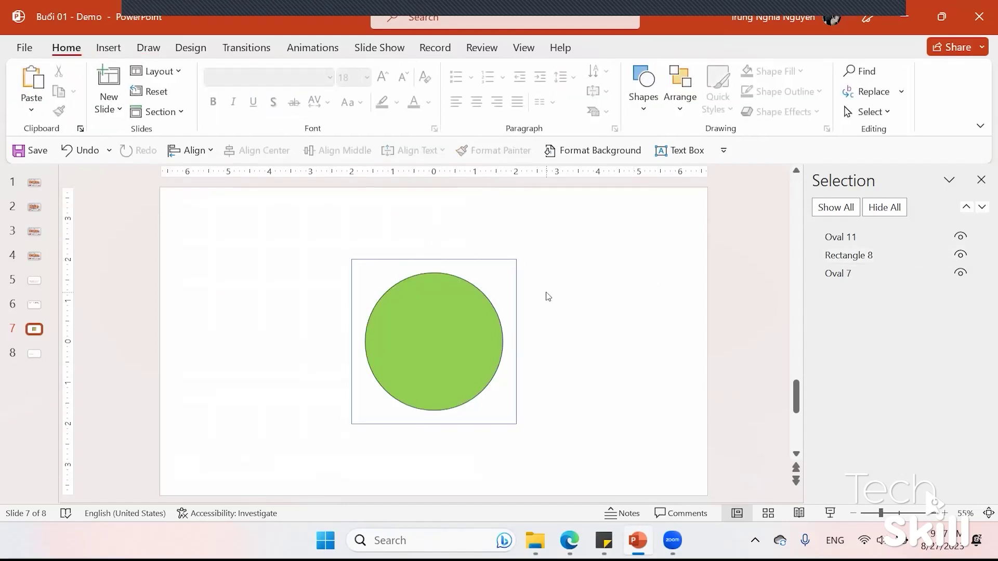
left_click(478, 276)
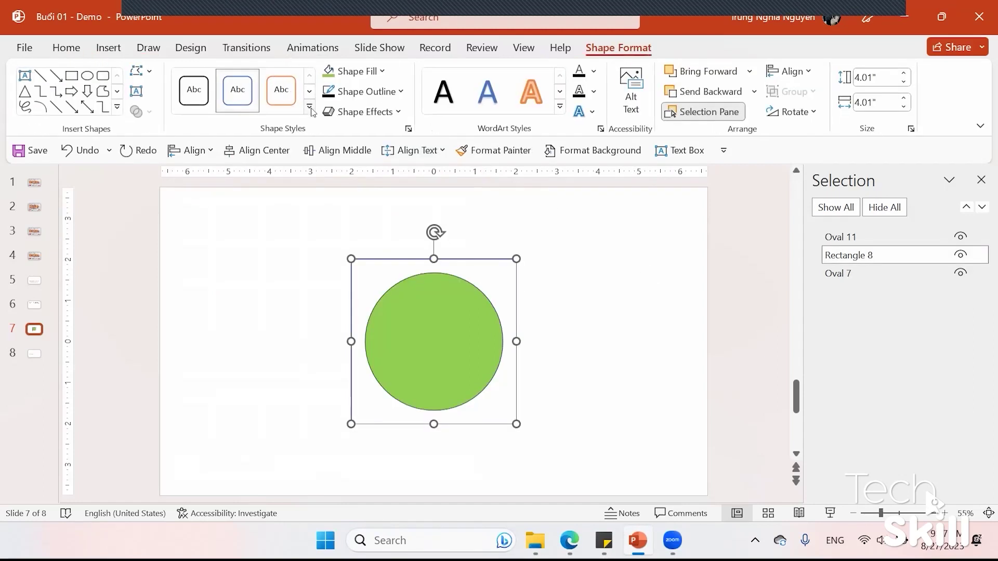
left_click(313, 112)
scroll(222, 173, "down", 3)
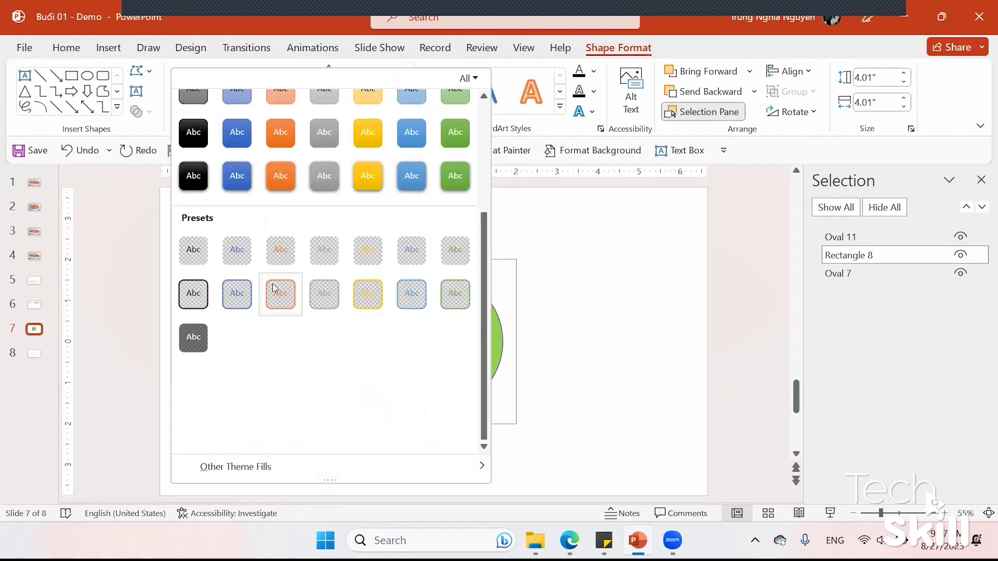
left_click(224, 173)
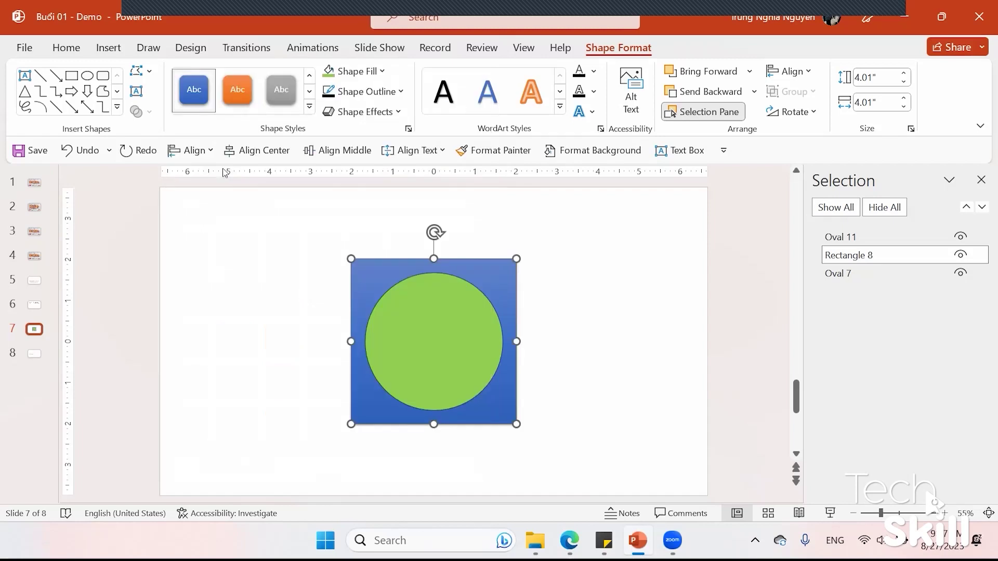
left_click(579, 376)
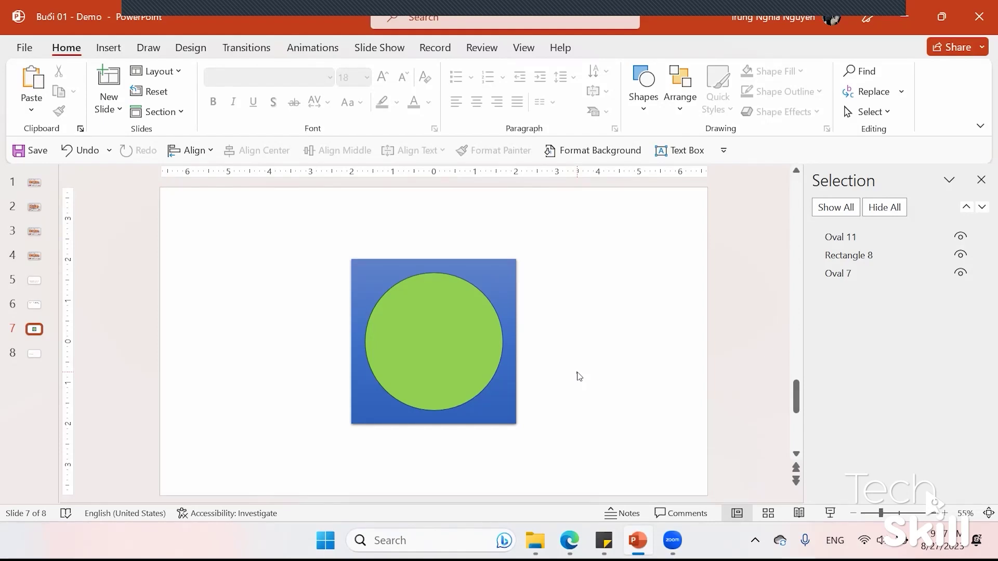
Review the blue square's formatting settings, then close the format pane
left_click(516, 286)
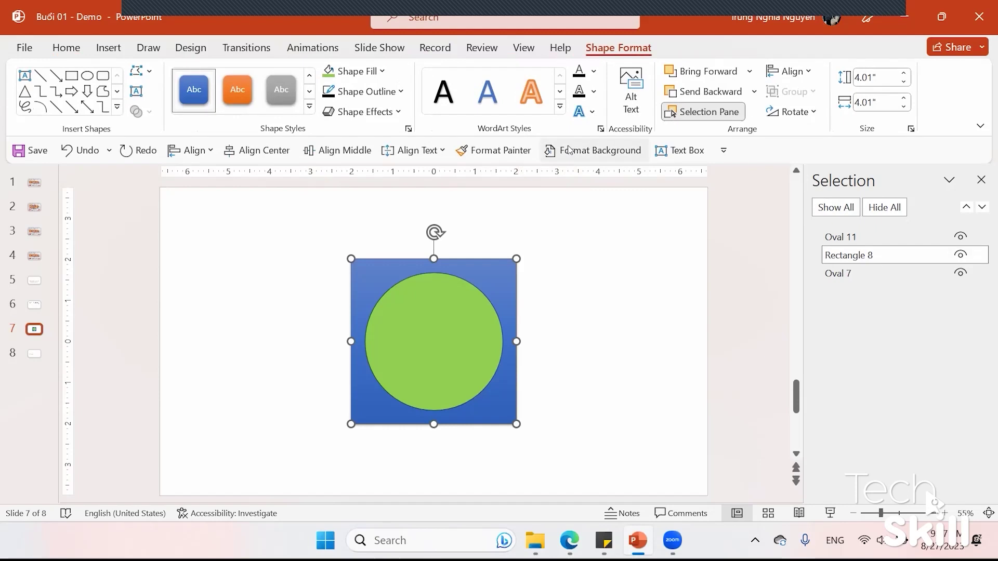
left_click(571, 149)
left_click(468, 279)
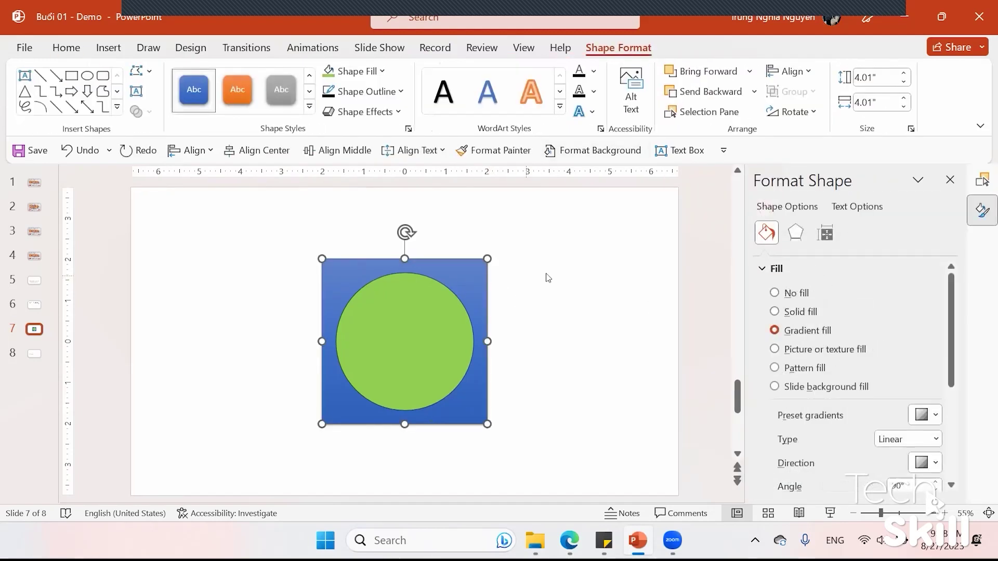
scroll(863, 355, "down", 5)
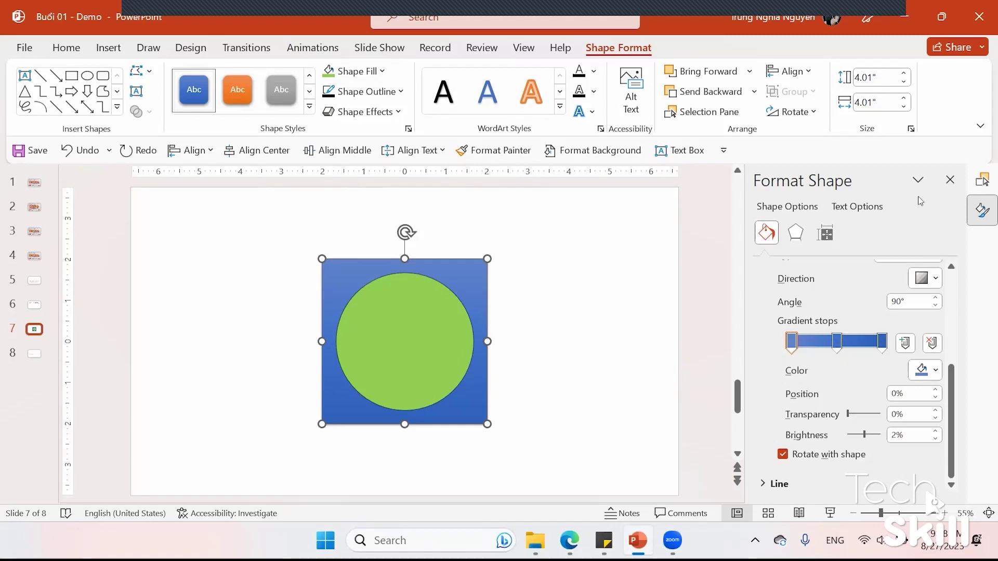
left_click(950, 179)
Select the green circle on Oval 11 via the square, then deselect it on the Home tab
left_click(729, 241)
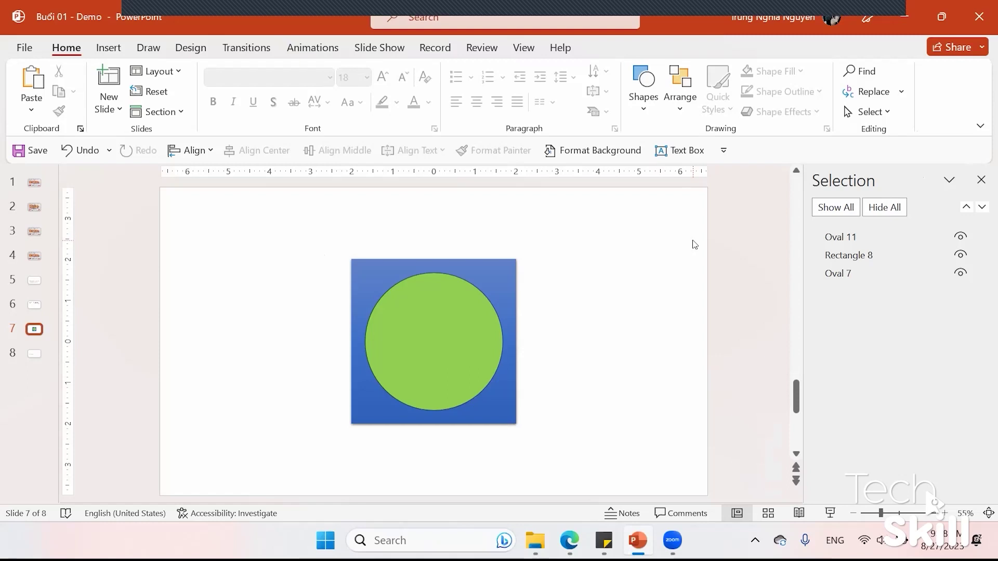
left_click(481, 274)
key("Tab")
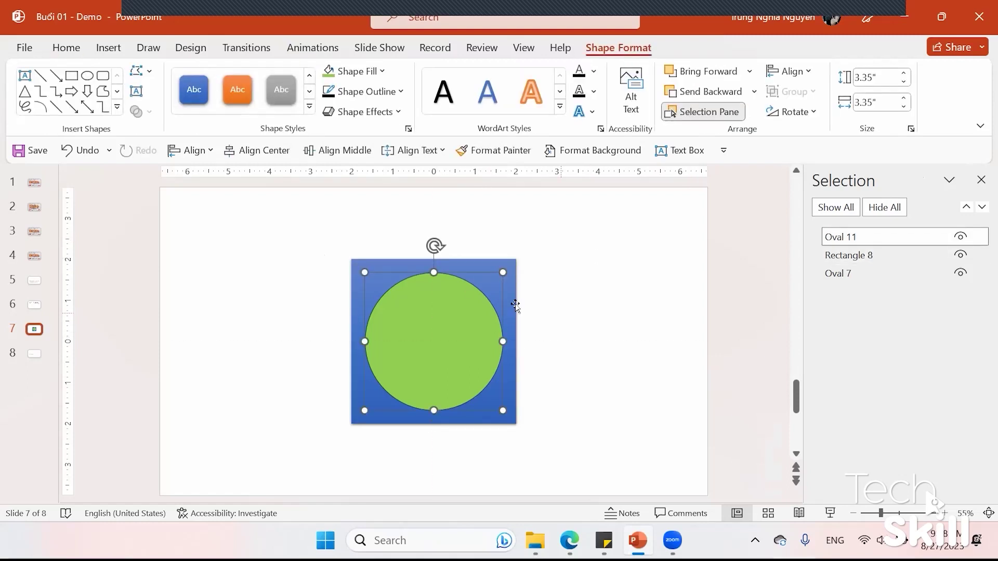
left_click(81, 48)
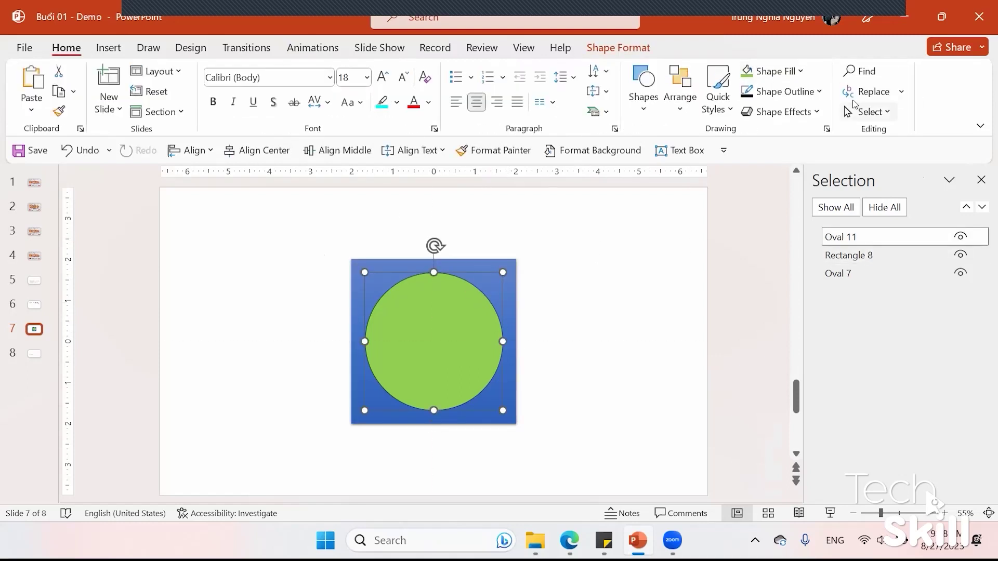
left_click(715, 213)
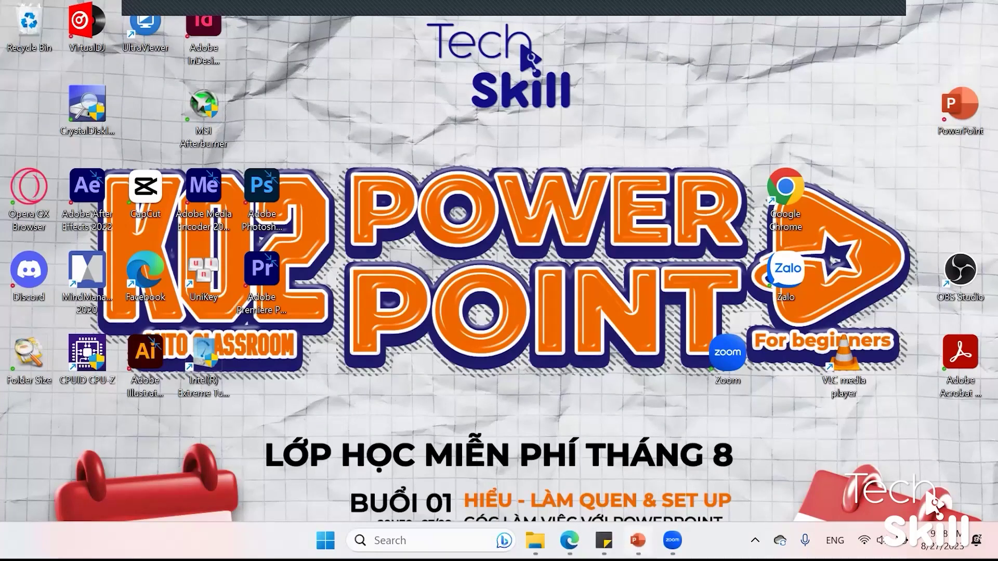
Close PowerPoint, choosing Save to keep the demo deck's changes
left_click(638, 540)
left_click(982, 3)
left_click(481, 302)
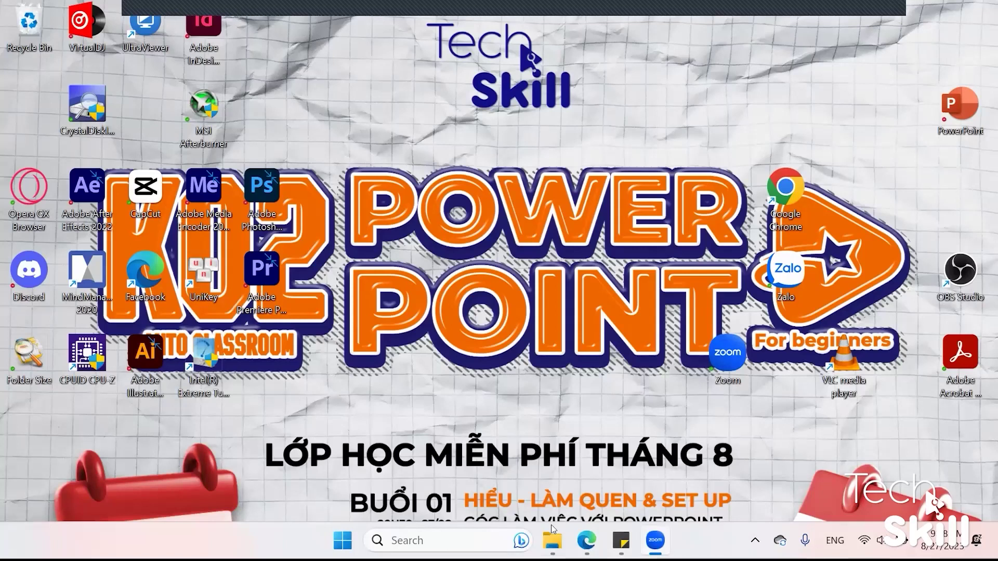
Browse the class materials into FONTS and Font - Montserrats, then return to FONTS
mouse_move(552, 539)
left_click(556, 482)
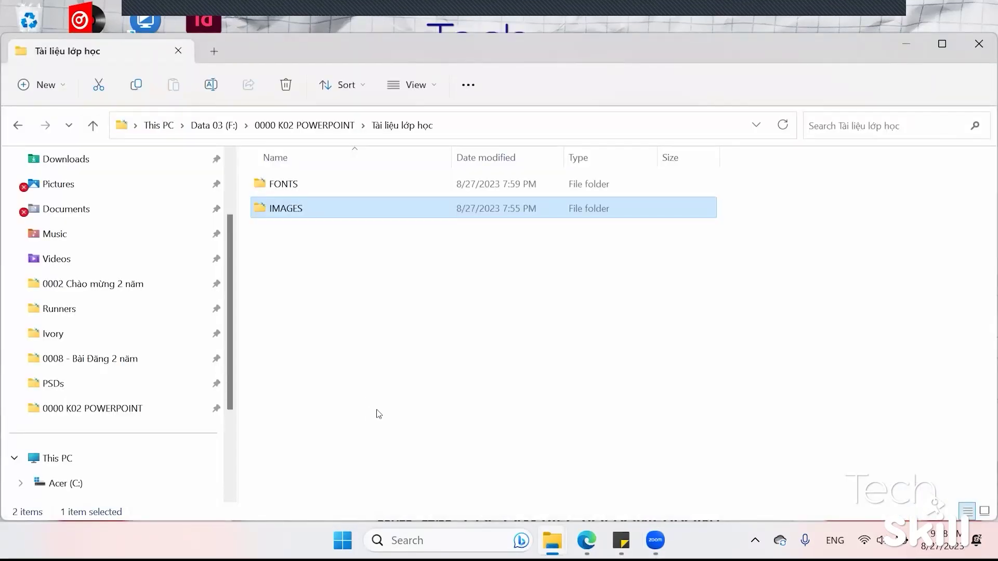
double_click(413, 187)
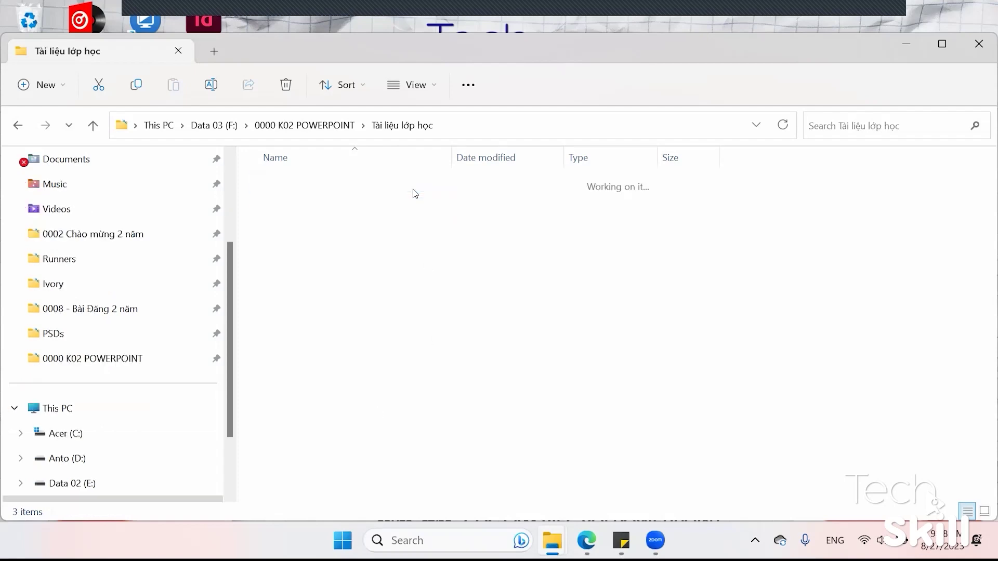
mouse_move(289, 208)
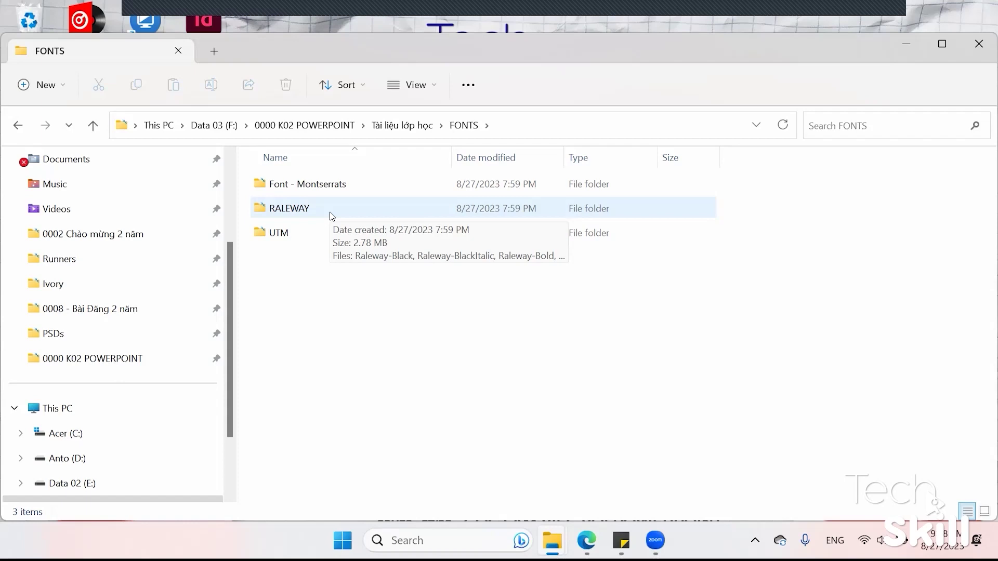
double_click(348, 188)
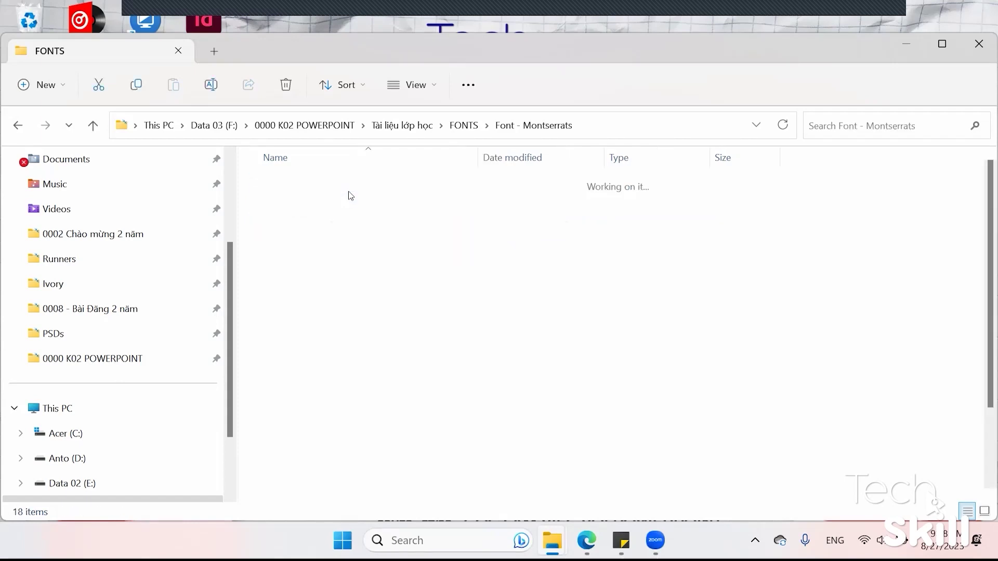
scroll(371, 300, "down", 2)
left_click(371, 300)
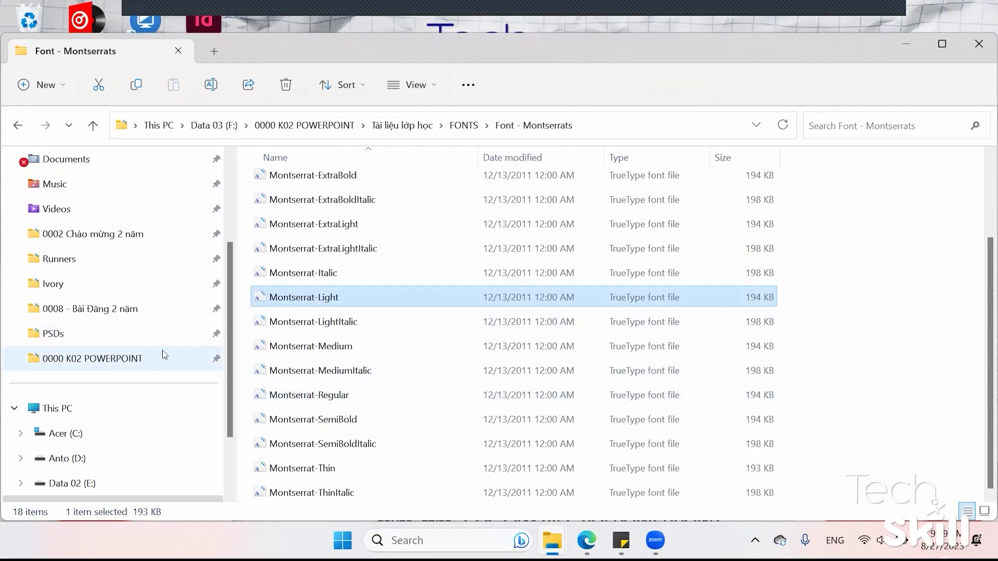
scroll(530, 298, "up", 2)
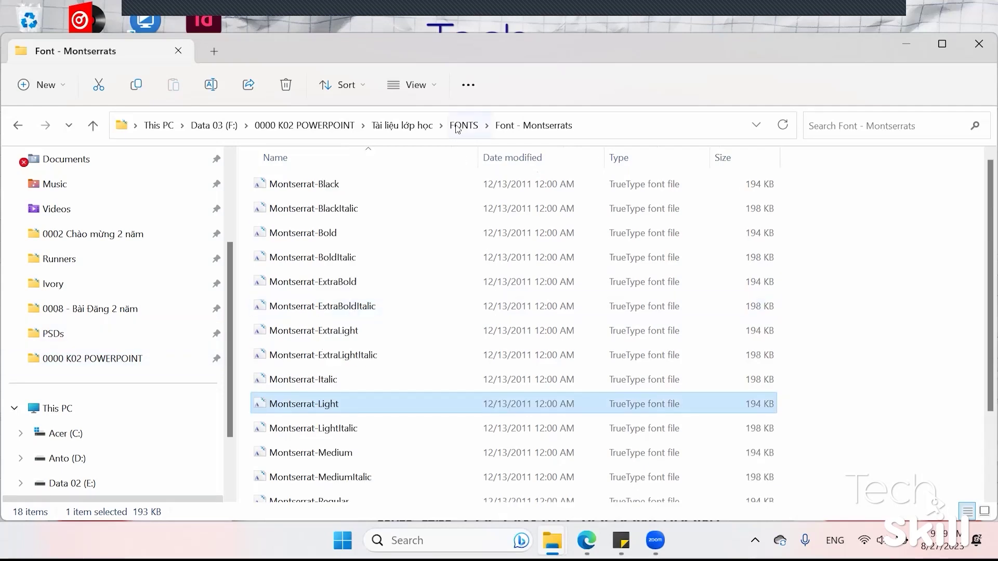
left_click(464, 125)
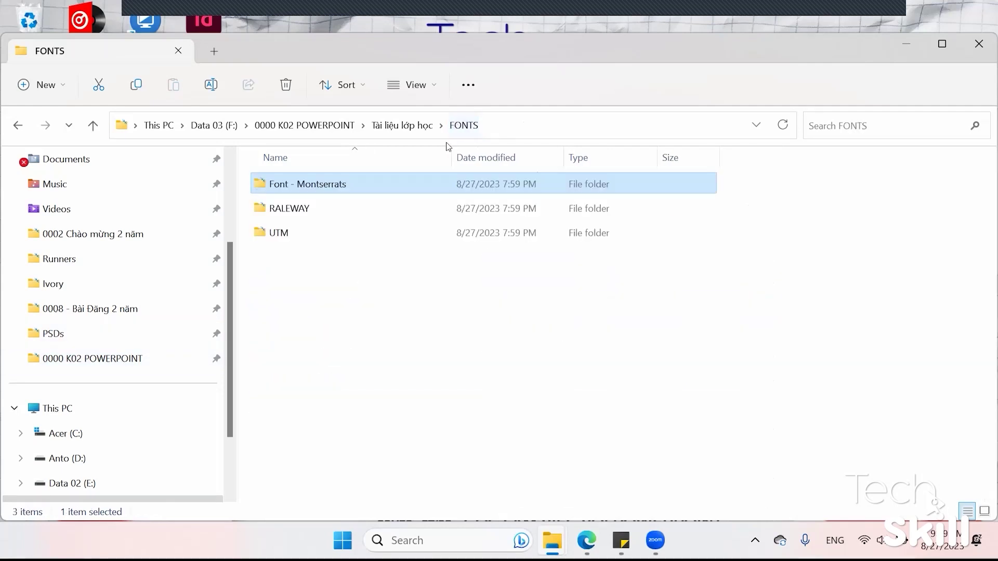
Compress the Font - Montserrats folder into a RAR archive with Add to archive
right_click(378, 187)
left_click(444, 454)
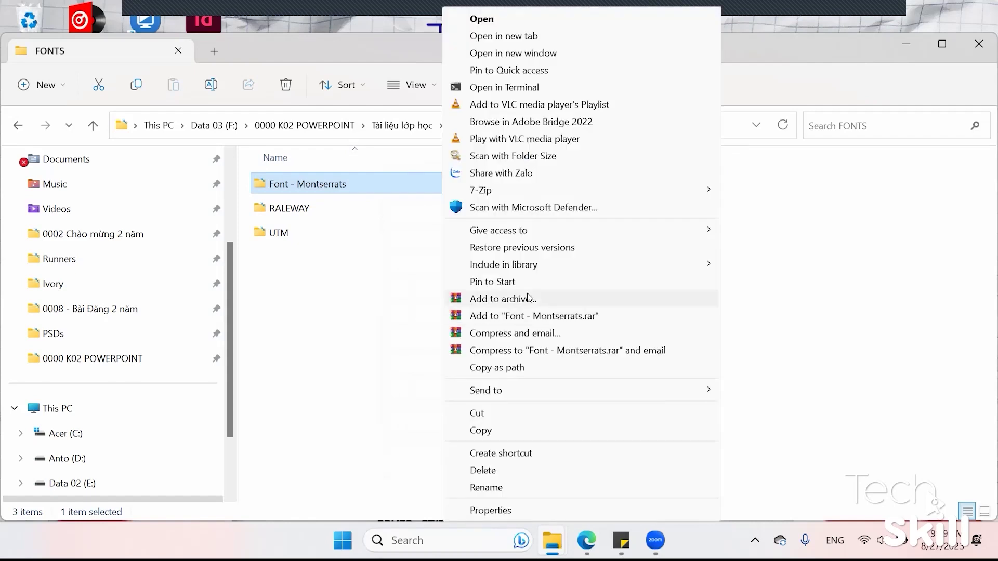
left_click(520, 298)
left_click(514, 402)
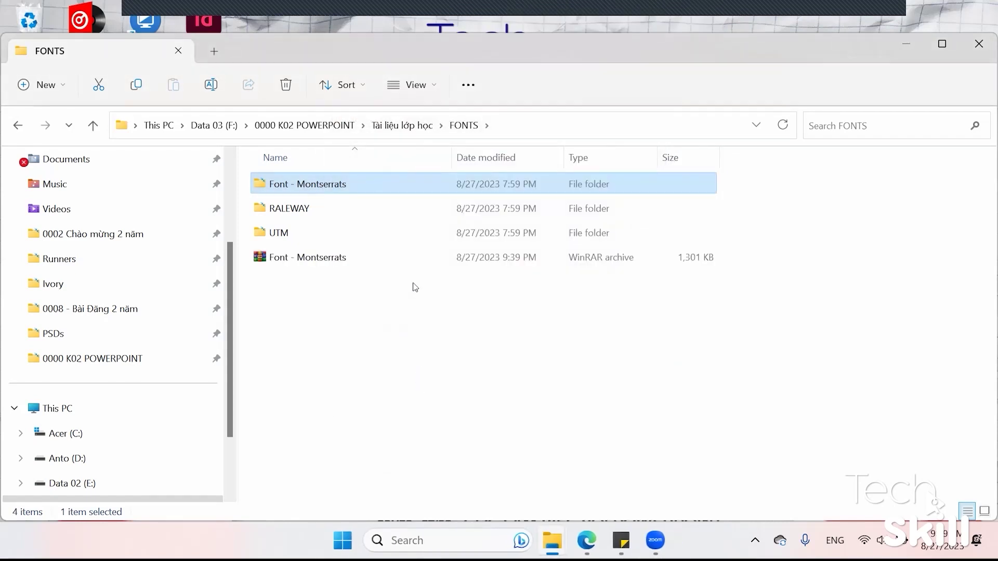
Open Font - Montserrats.rar in WinRAR beside the class materials folder window
double_click(461, 253)
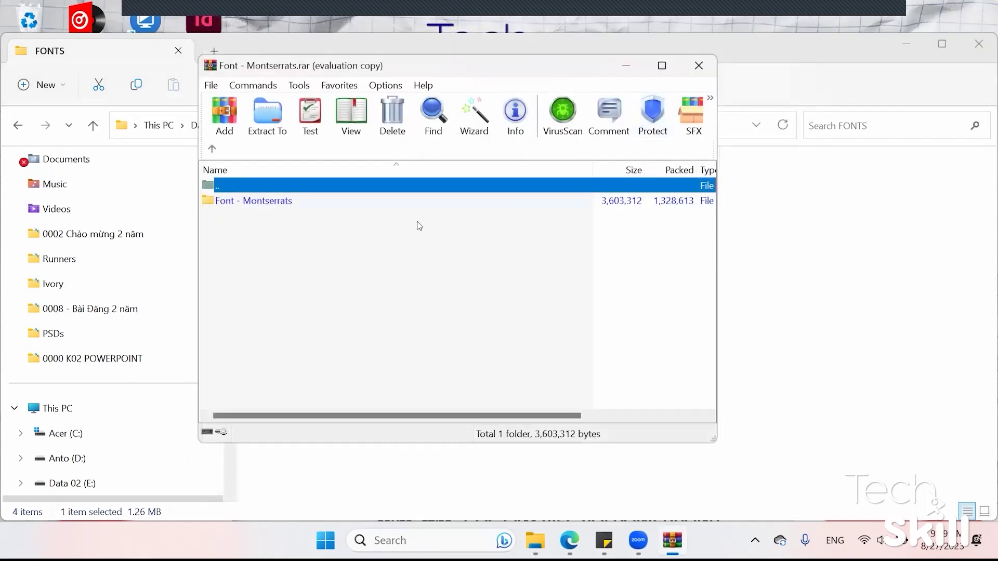
left_click_drag(383, 74, 699, 84)
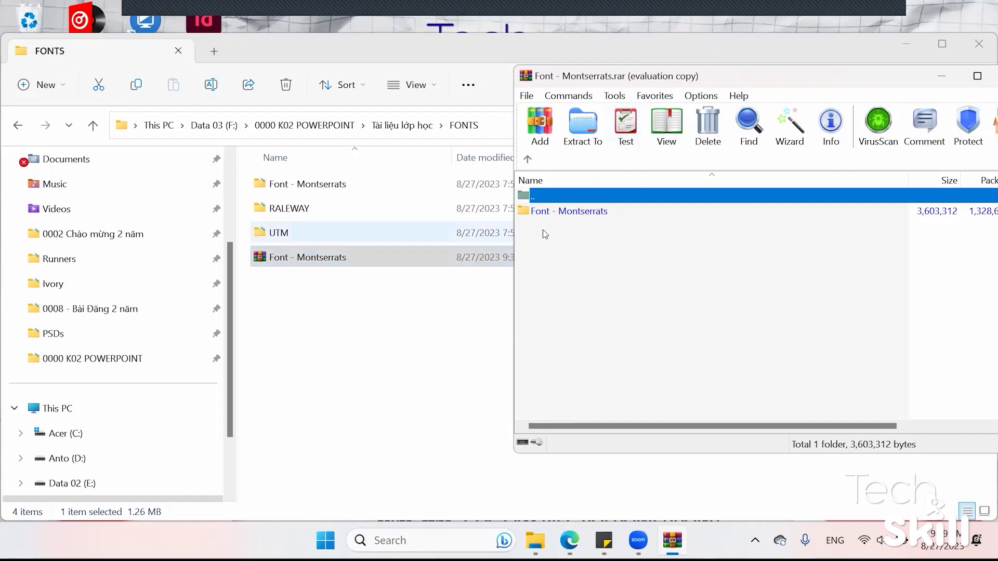
left_click(601, 214)
left_click(576, 278)
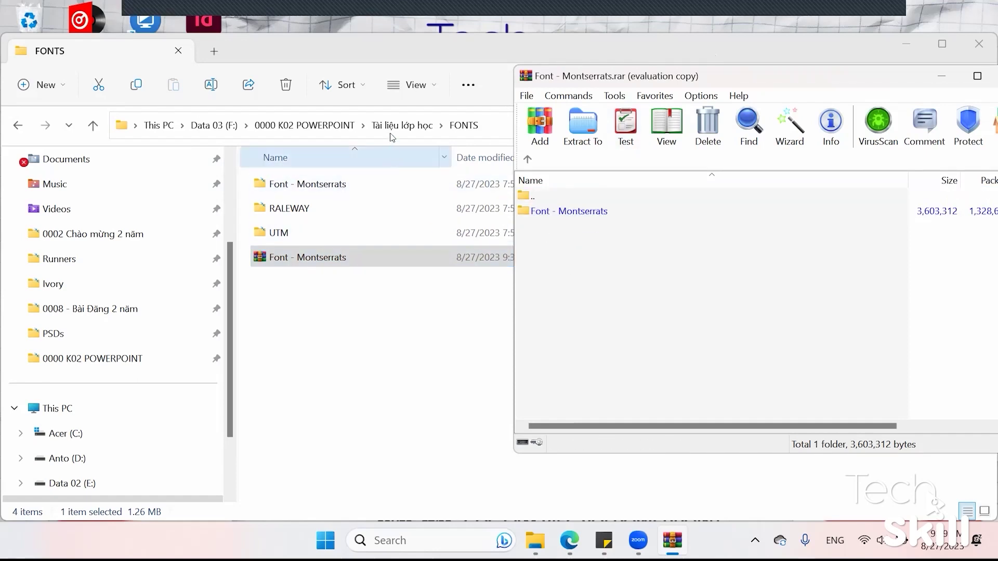
left_click(402, 125)
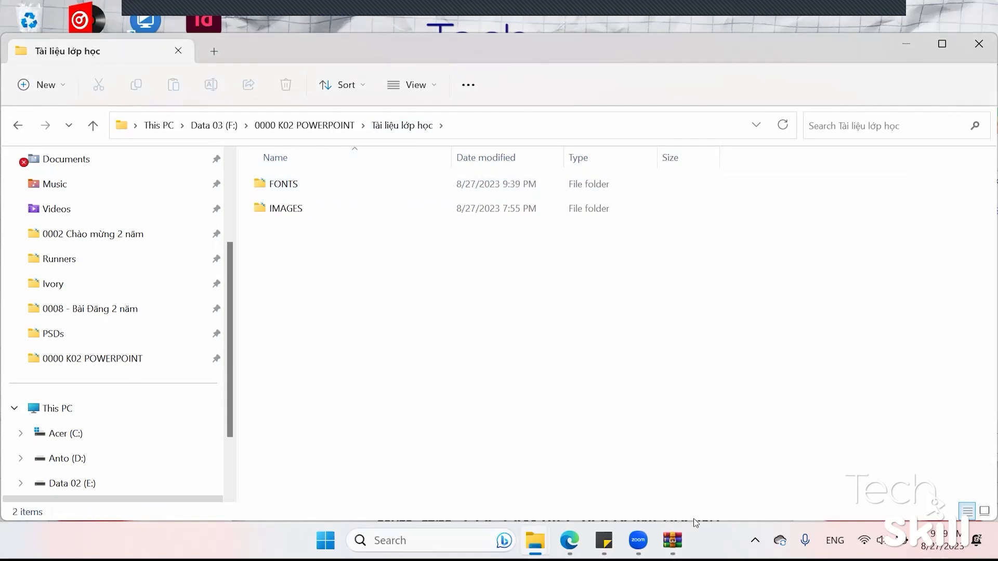
left_click(672, 540)
Drag the Font - Montserrats folder from WinRAR into Tài liệu lớp học to extract it
left_click(592, 213)
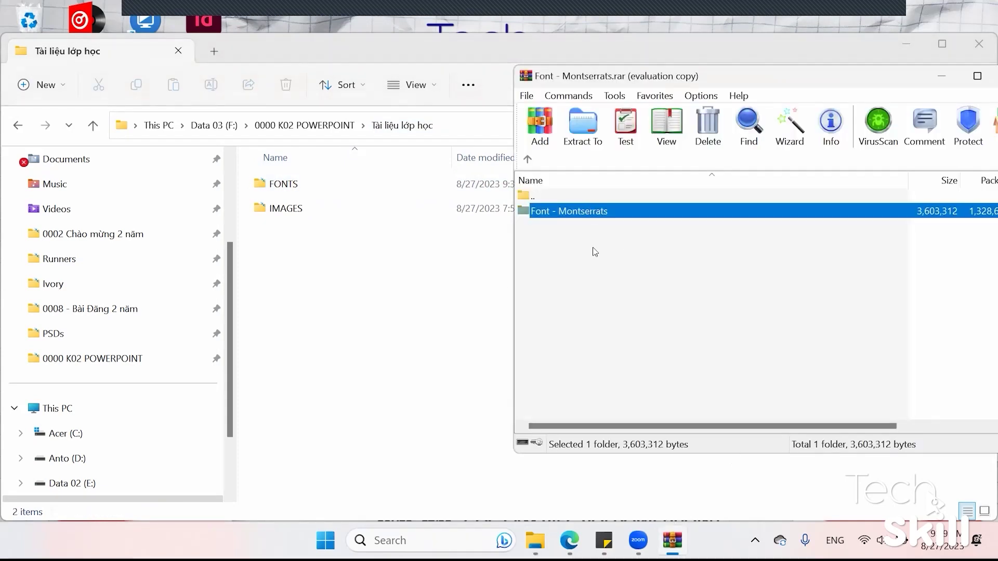
left_click(535, 249)
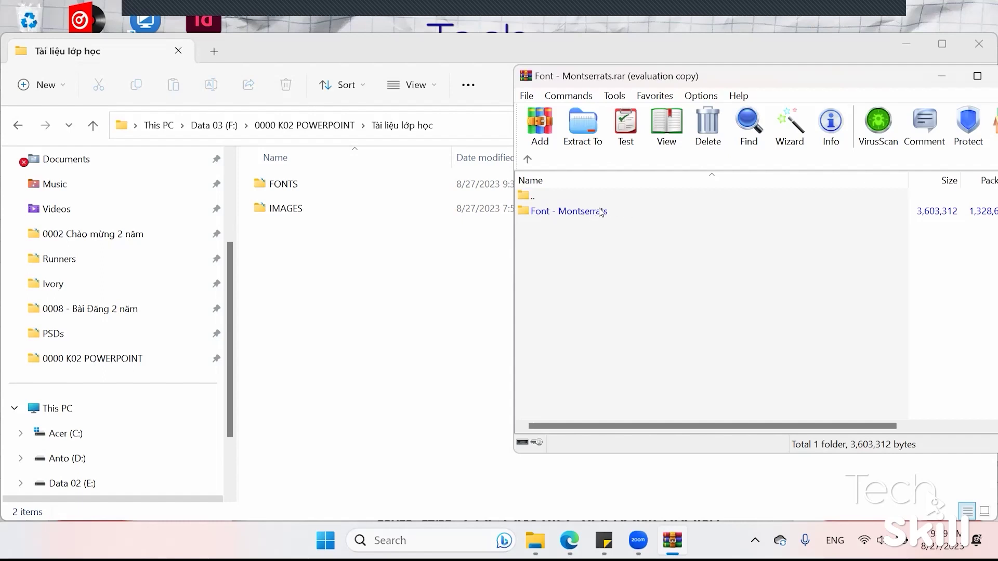
left_click(590, 213)
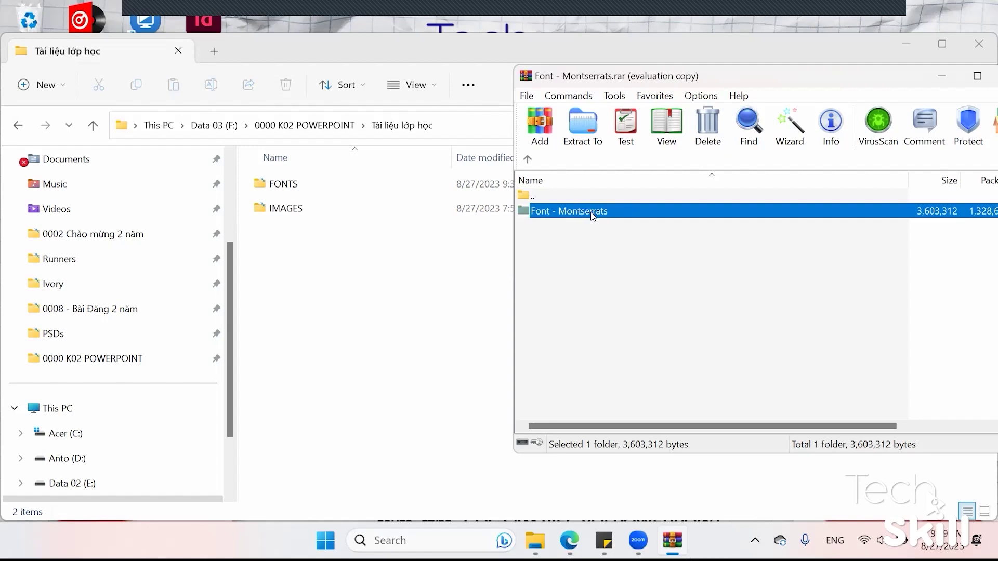
left_click_drag(603, 210, 431, 287)
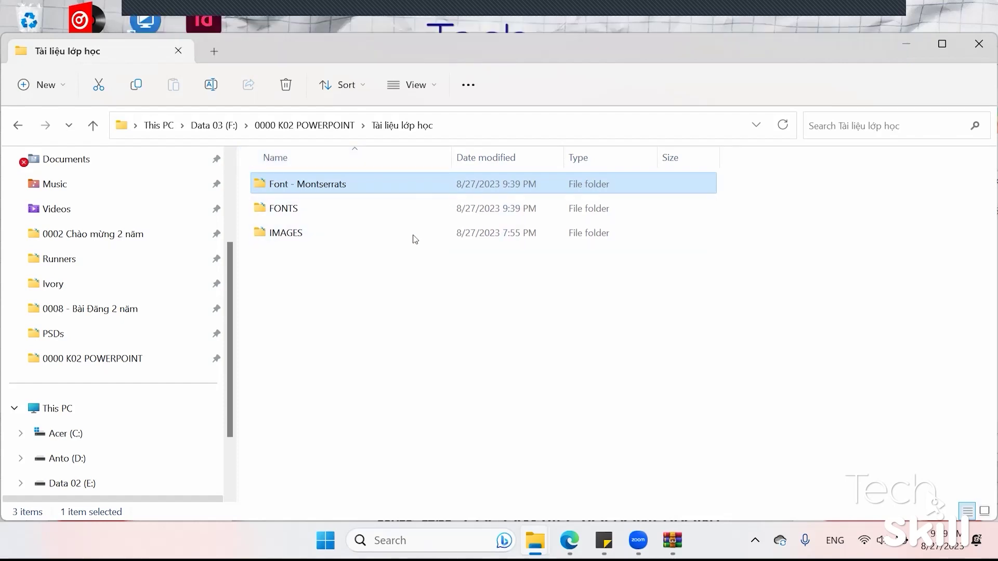
Select all 18 extracted Montserrat fonts, install them replacing existing versions, then go up
double_click(339, 191)
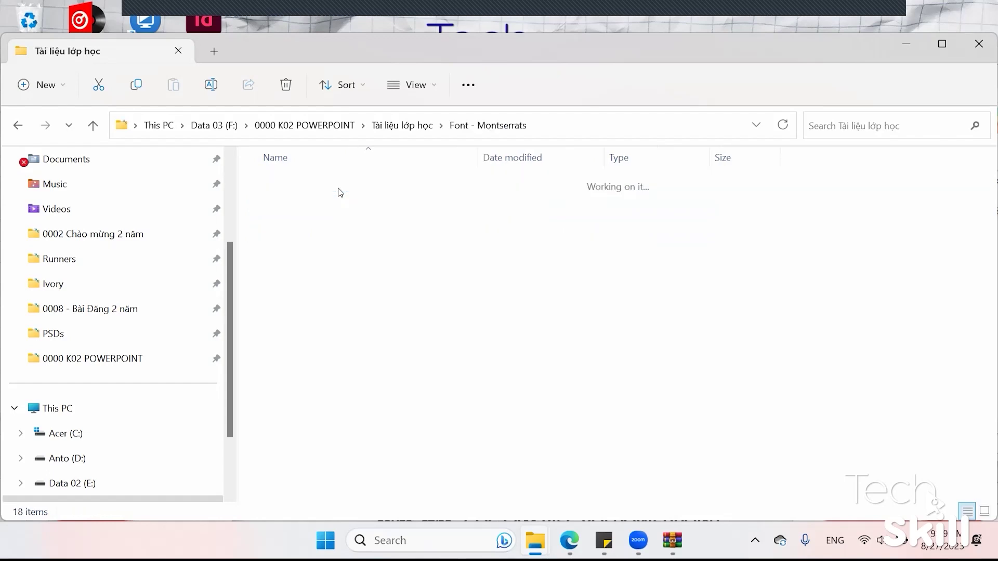
left_click(339, 191)
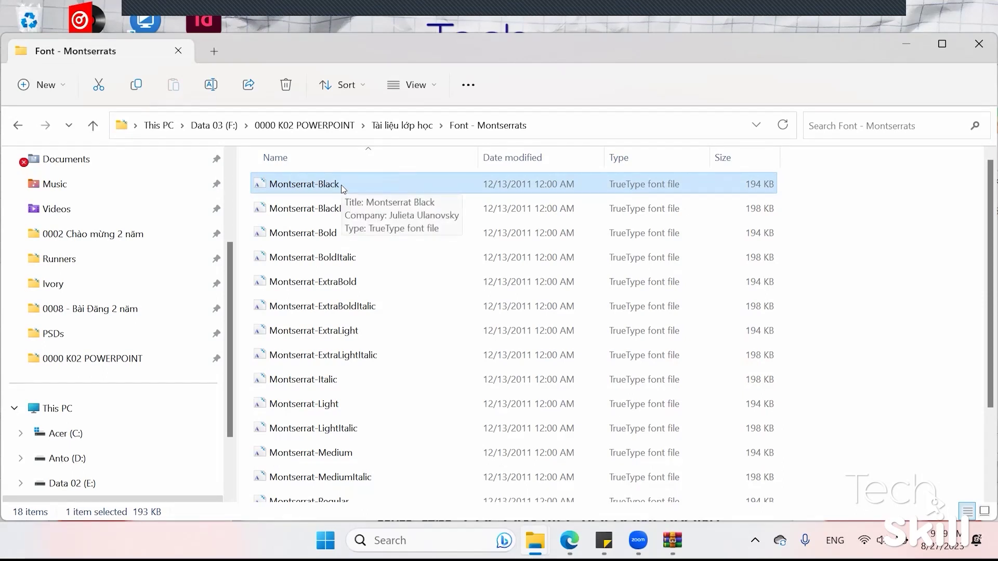
key("ctrl+a")
scroll(447, 311, "down", 3)
scroll(471, 287, "up", 2)
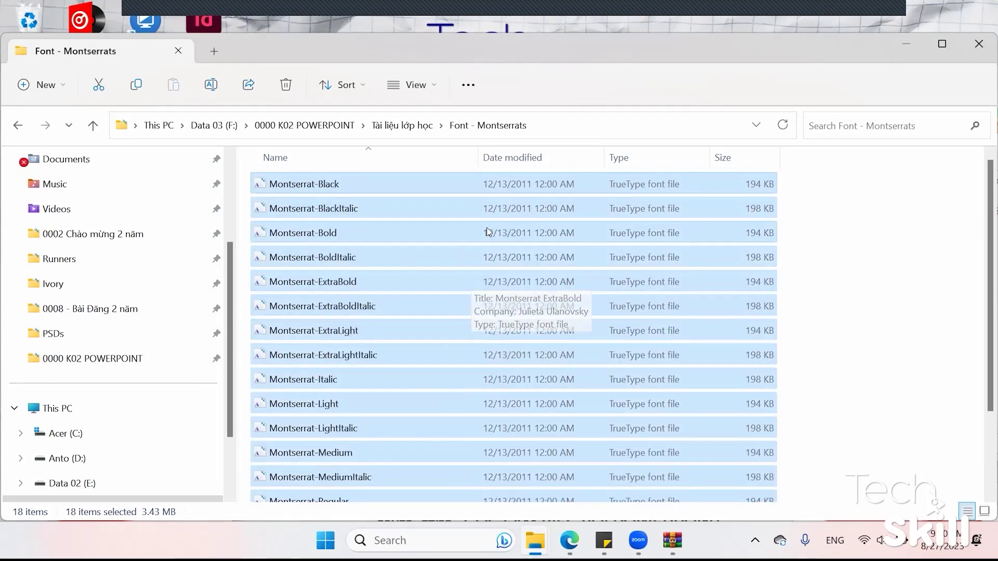
right_click(405, 208)
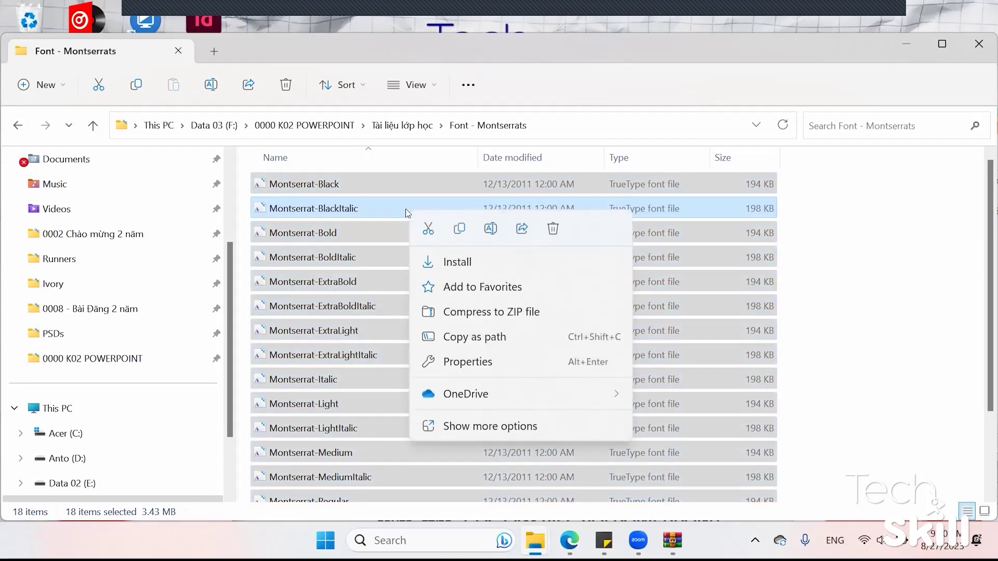
left_click(450, 262)
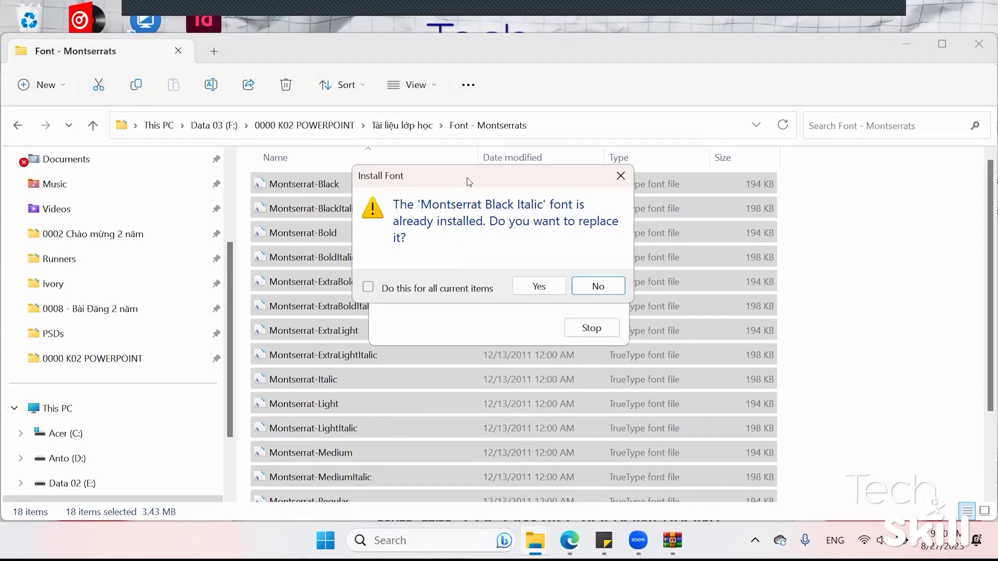
left_click_drag(469, 182, 764, 225)
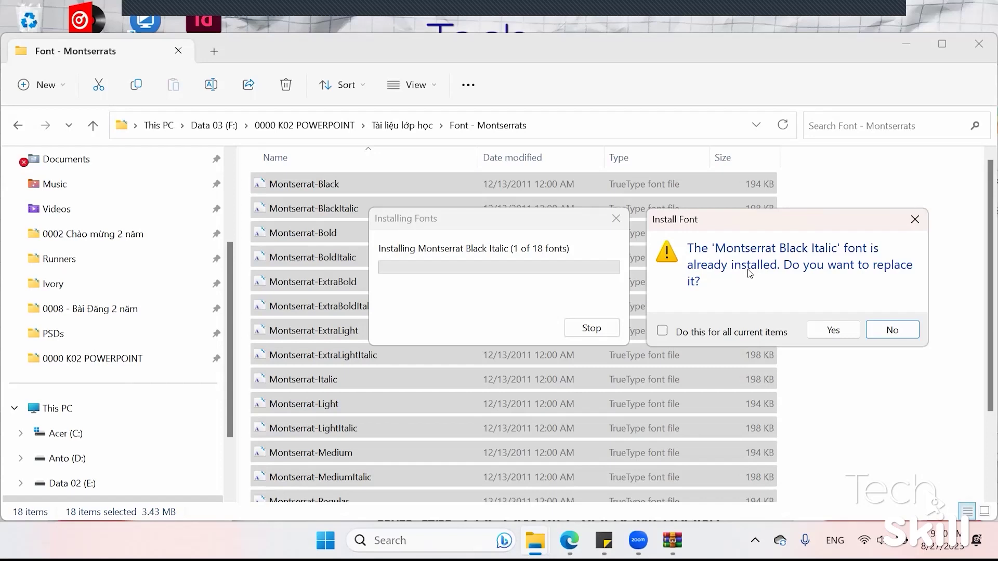
left_click(663, 331)
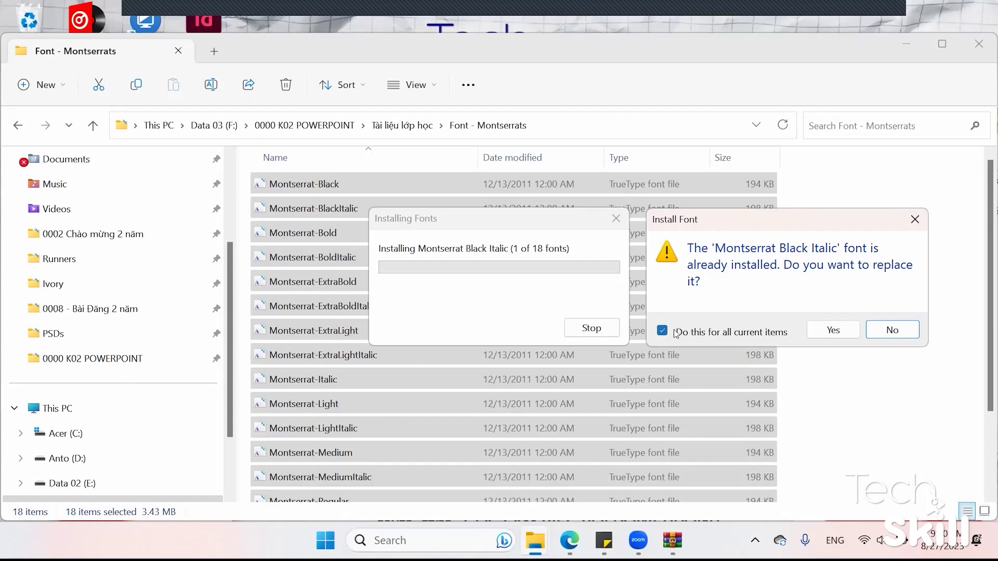
left_click(833, 330)
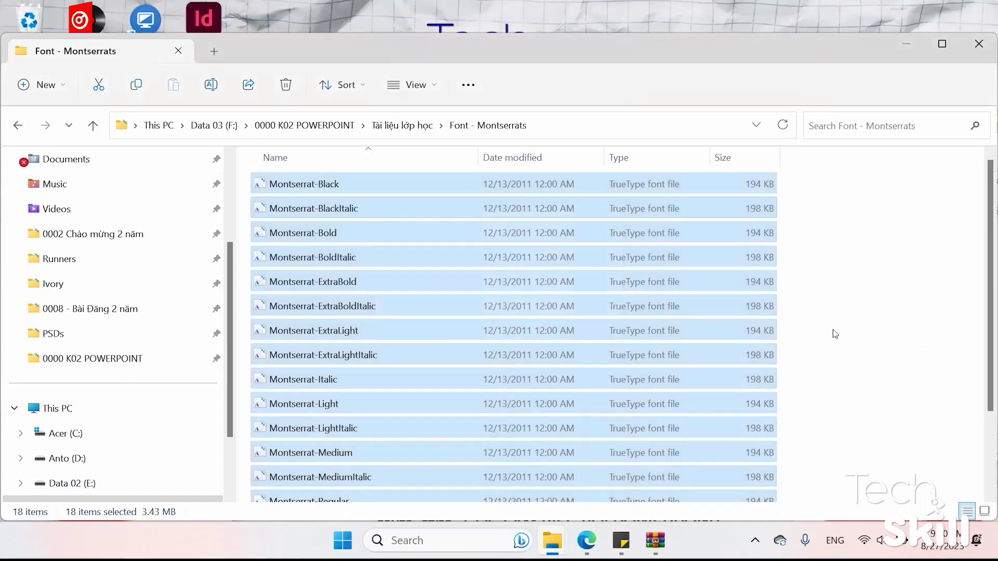
left_click(428, 132)
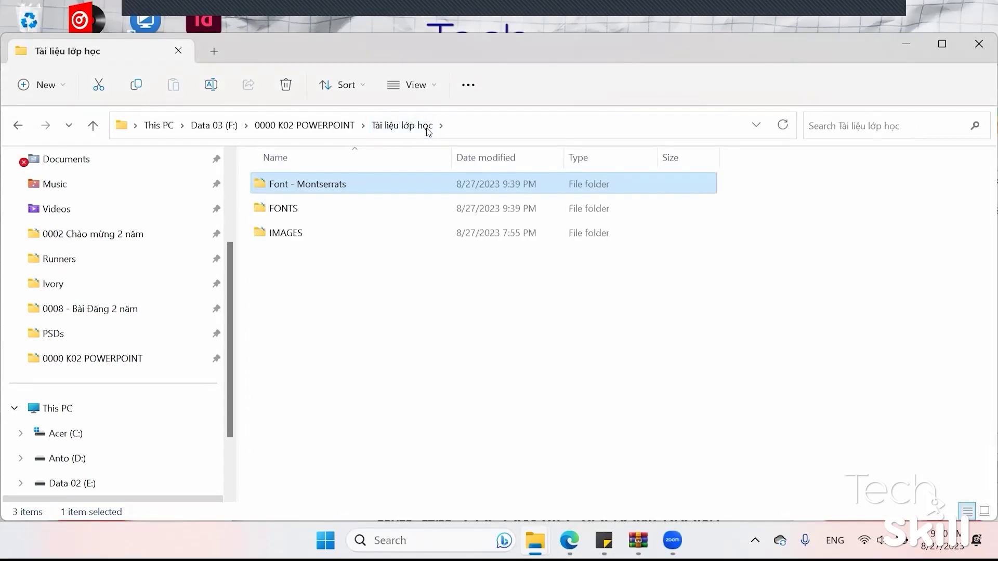
Browse the FONTS subfolders Font - Montserrats and RALEWAY, then open UTM
double_click(427, 208)
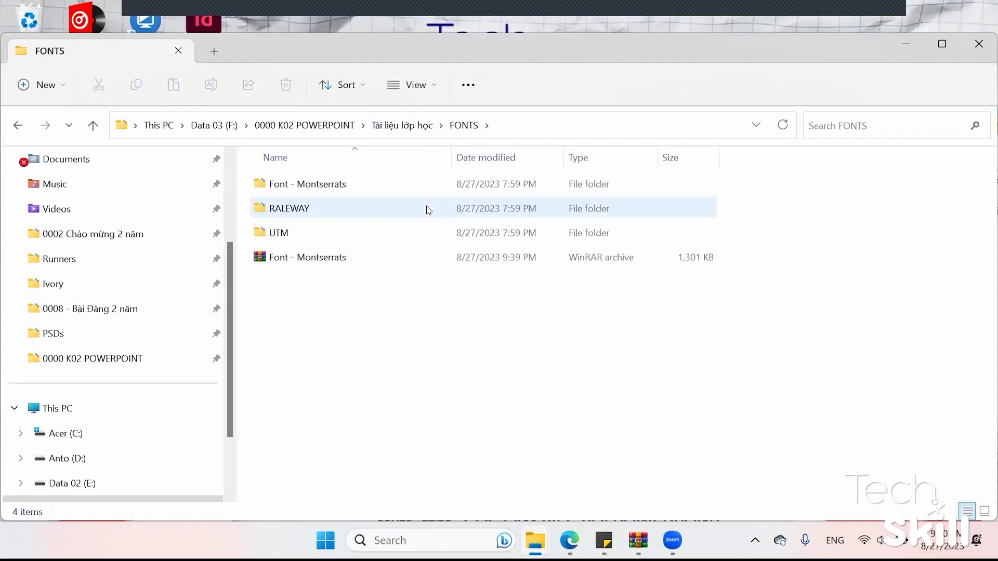
double_click(307, 184)
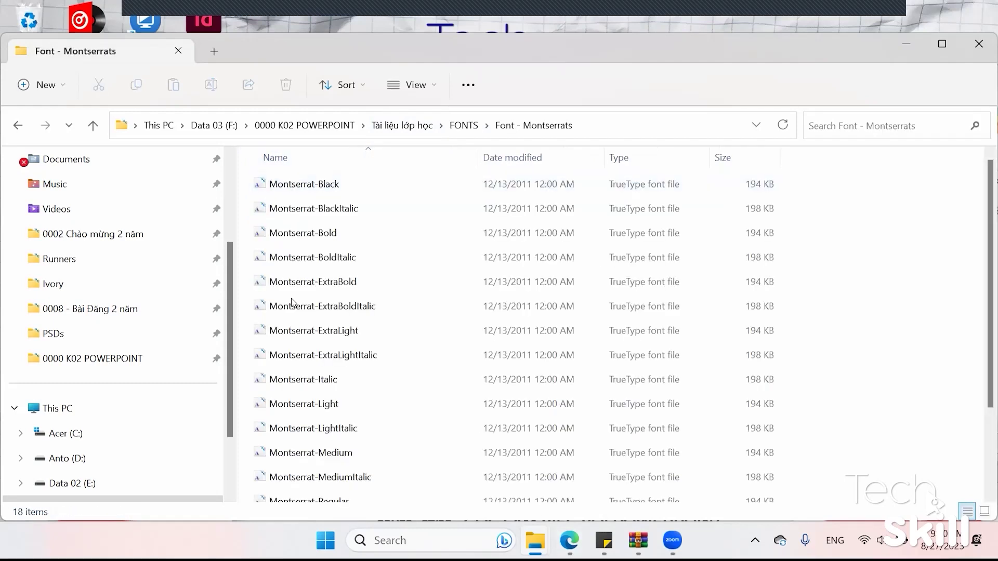
scroll(294, 302, "down", 2)
scroll(315, 302, "up", 2)
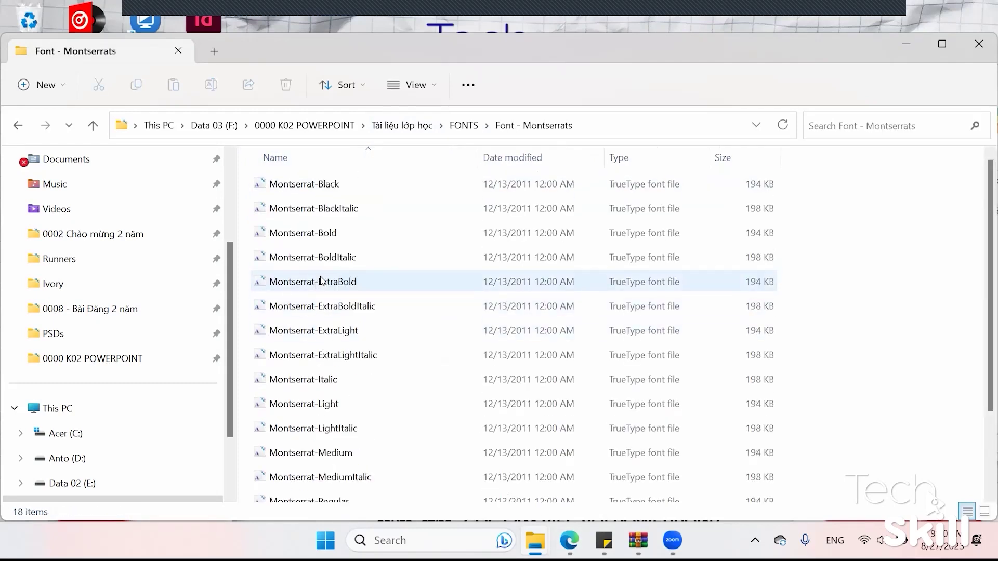
left_click(96, 129)
double_click(286, 209)
key("BackSpace")
double_click(286, 228)
Look through the UTM font files, starting and cancelling a rename of UTM Facebook_0
left_click(287, 211)
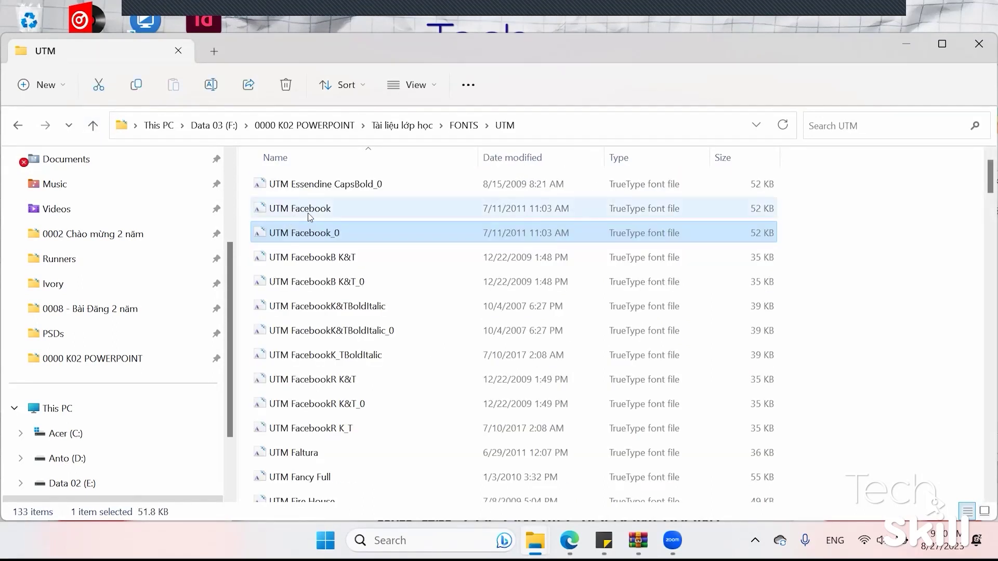
scroll(383, 245, "down", 3)
scroll(405, 258, "down", 10)
scroll(405, 255, "up", 10)
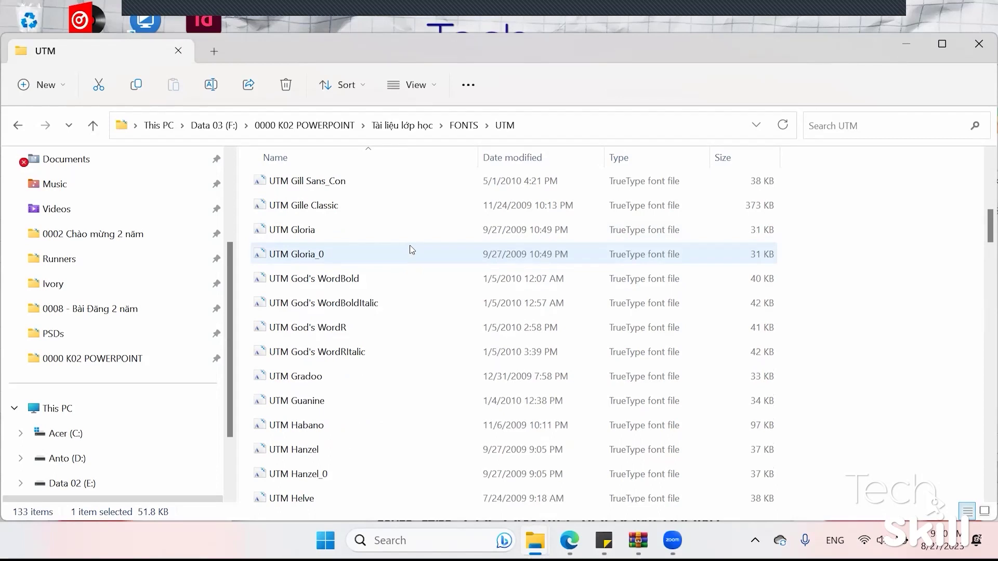
scroll(411, 247, "up", 7)
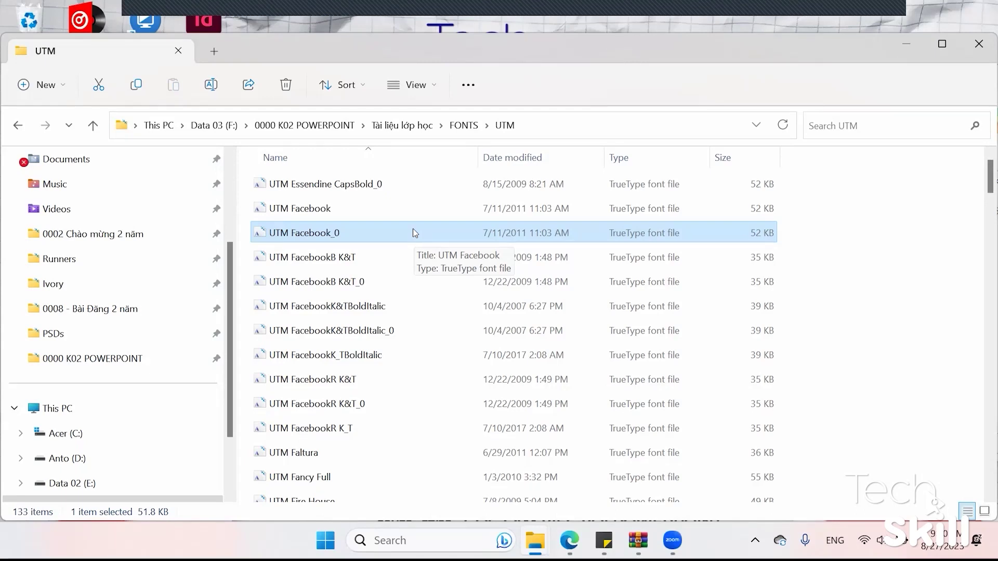
key("F2")
key("Escape")
key("F2")
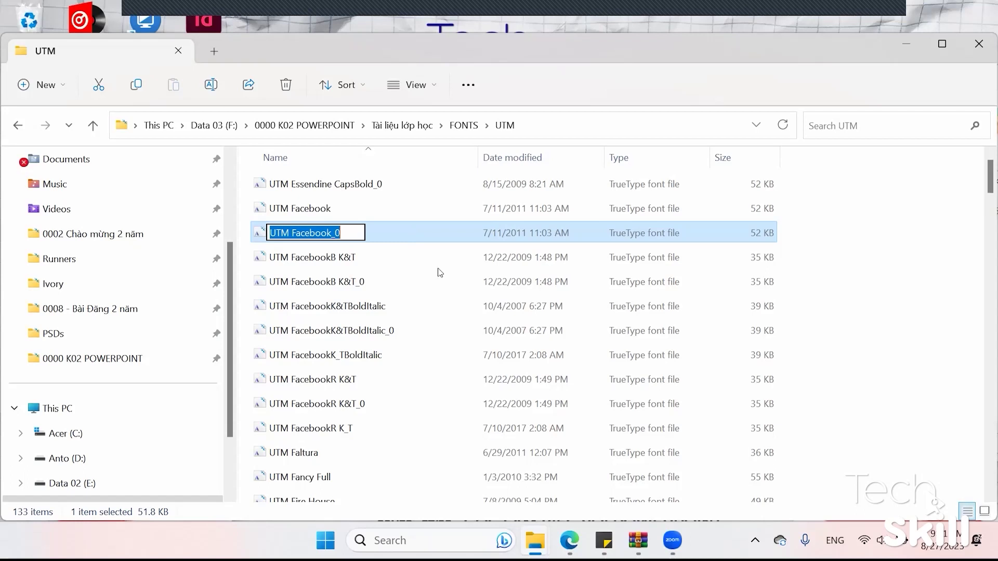
key("Escape")
Select all 133 UTM fonts and bring up their full context-menu actions
key("ctrl+a")
right_click(441, 258)
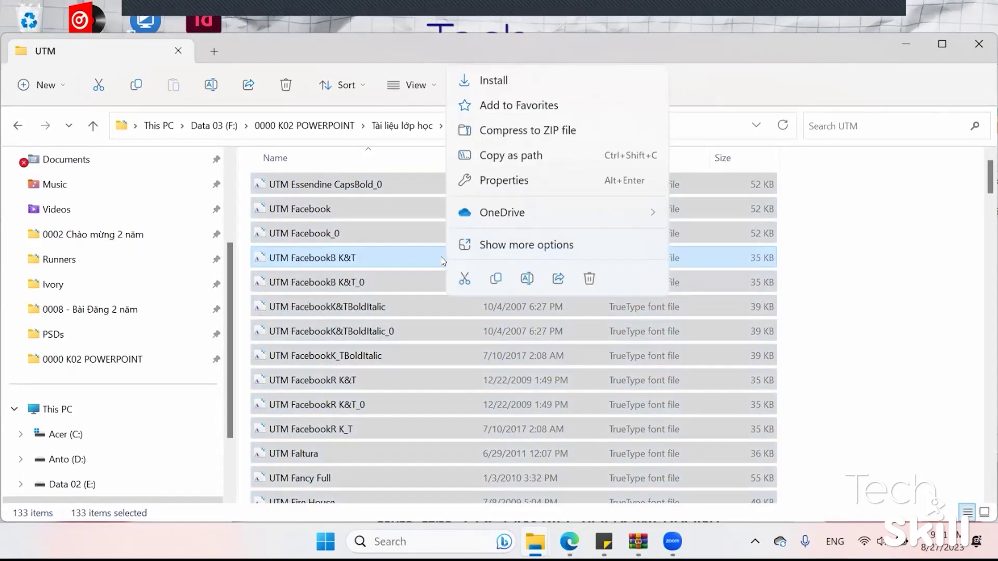
left_click(503, 247)
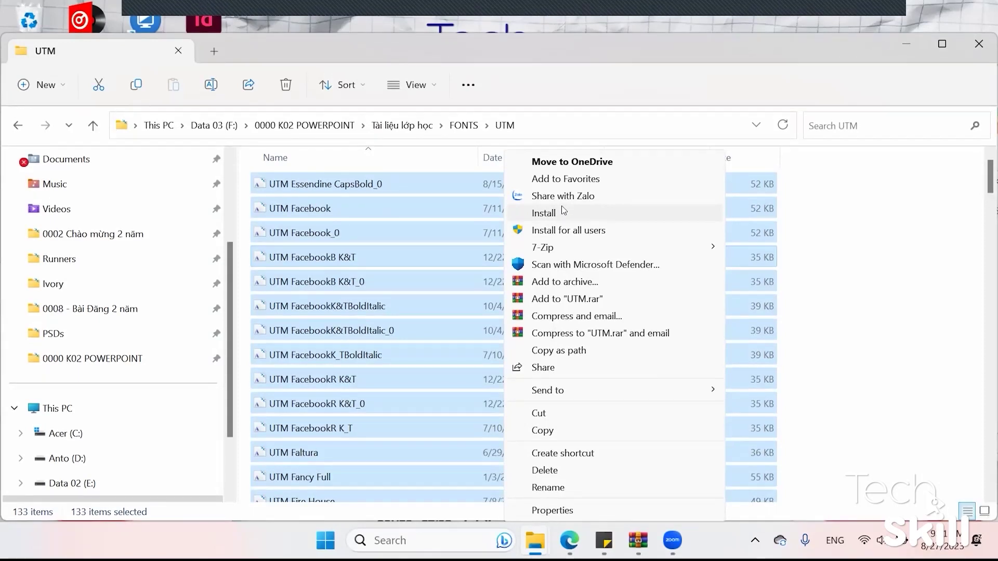
left_click(471, 183)
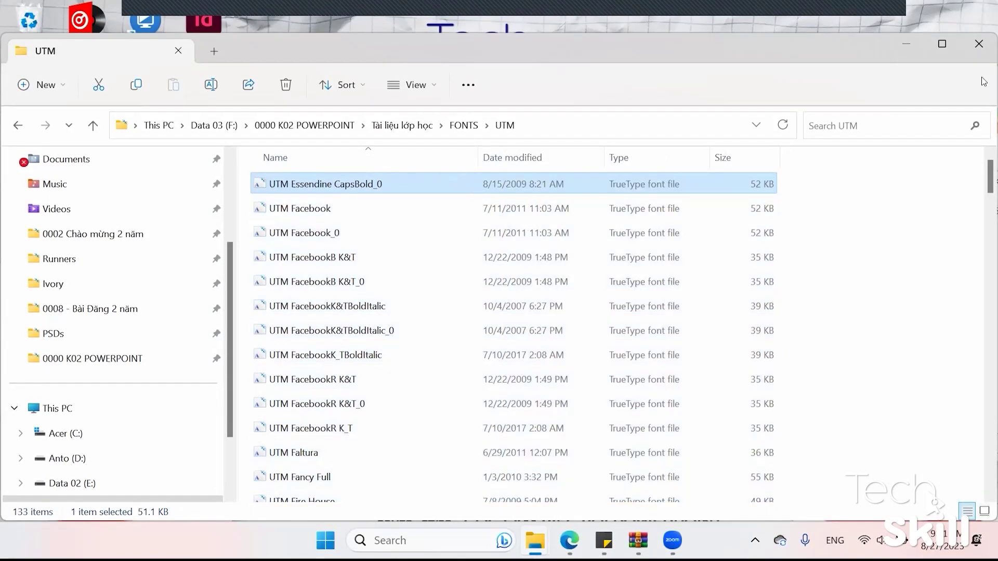
Close the Montserrat WinRAR archive window and select the UTMFacebookK&TItalic font file
mouse_move(801, 35)
left_mouse_down()
mouse_move(800, 90)
mouse_move(427, 92)
mouse_move(628, 94)
left_mouse_up()
left_click_drag(910, 76, 722, 76)
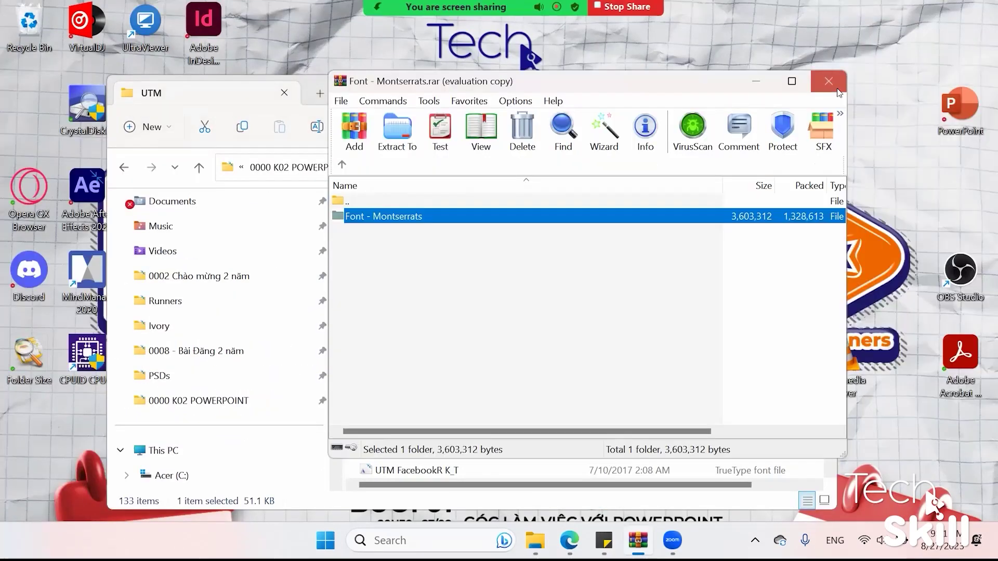
left_click(863, 76)
scroll(512, 279, "down", 10)
scroll(510, 337, "down", 10)
scroll(551, 325, "down", 10)
scroll(531, 335, "down", 10)
scroll(513, 325, "down", 2)
left_click(686, 371)
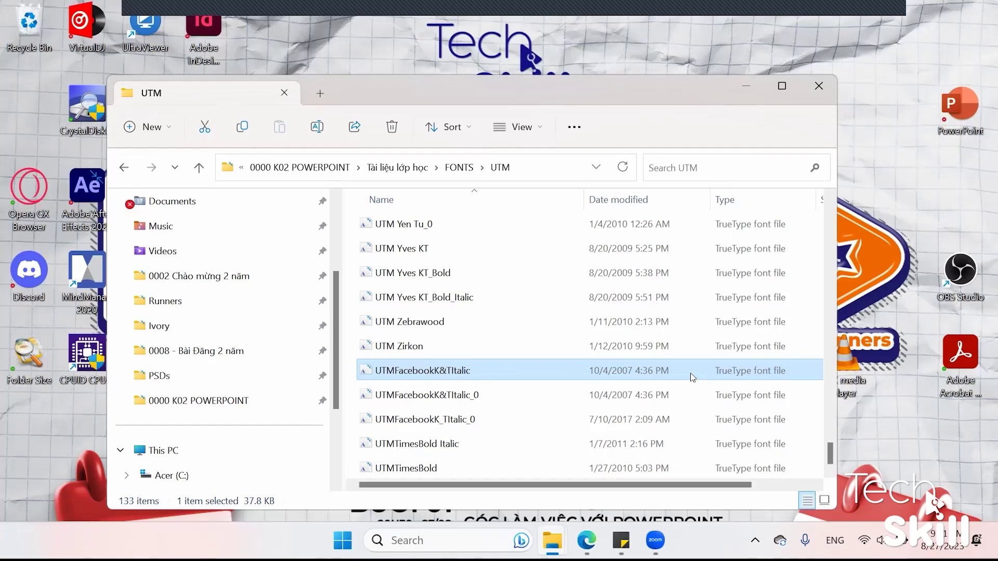
Launch PowerPoint, open the Buổi 01 - Demo deck and go to slide 6
left_click(819, 88)
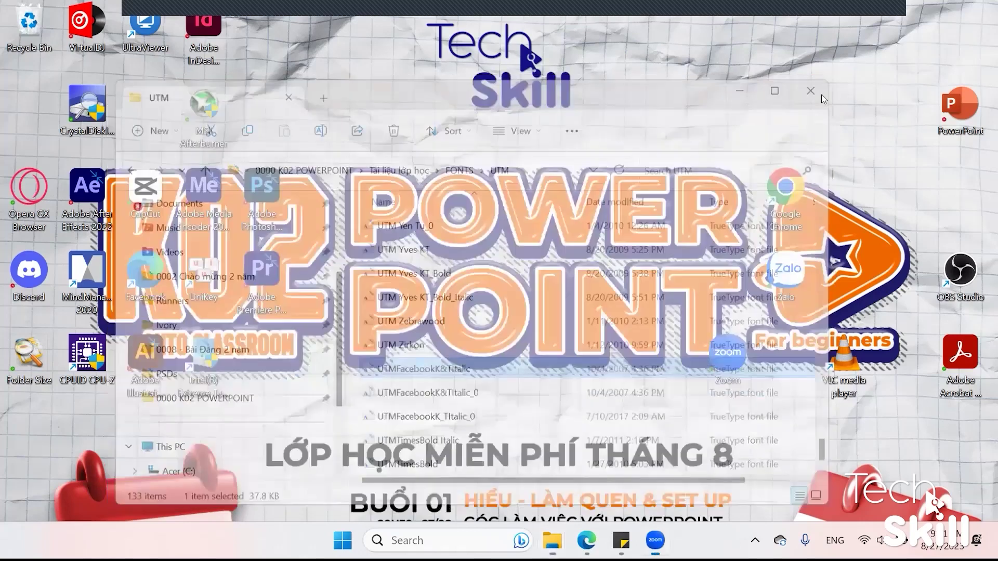
double_click(957, 114)
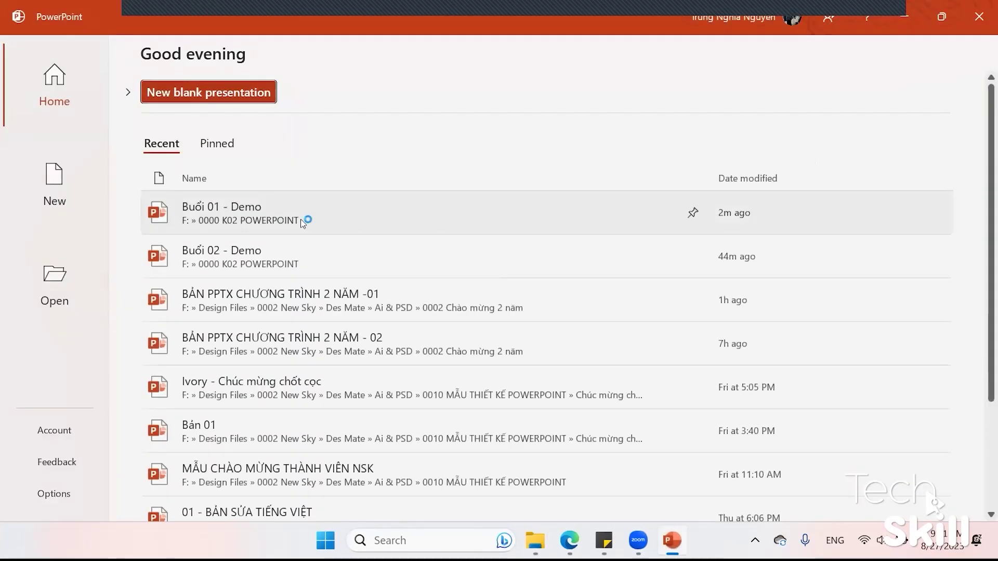
left_click(300, 219)
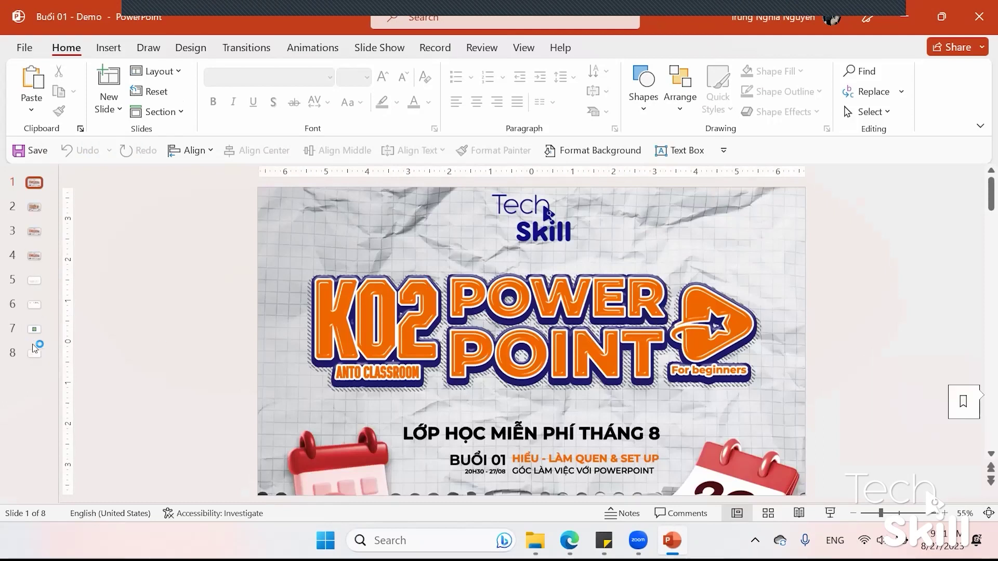
left_click(32, 306)
Set the number 15 in UTM A&S Graceland and enlarge it to 239 pt
left_click(341, 257)
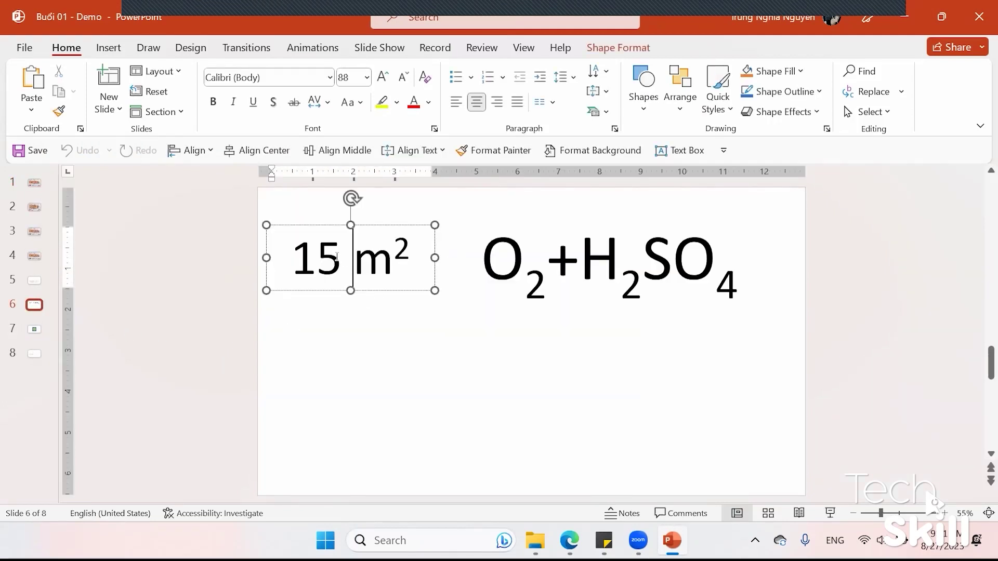
left_click_drag(342, 257, 292, 258)
left_click(279, 76)
type("UTM A&S Graceland")
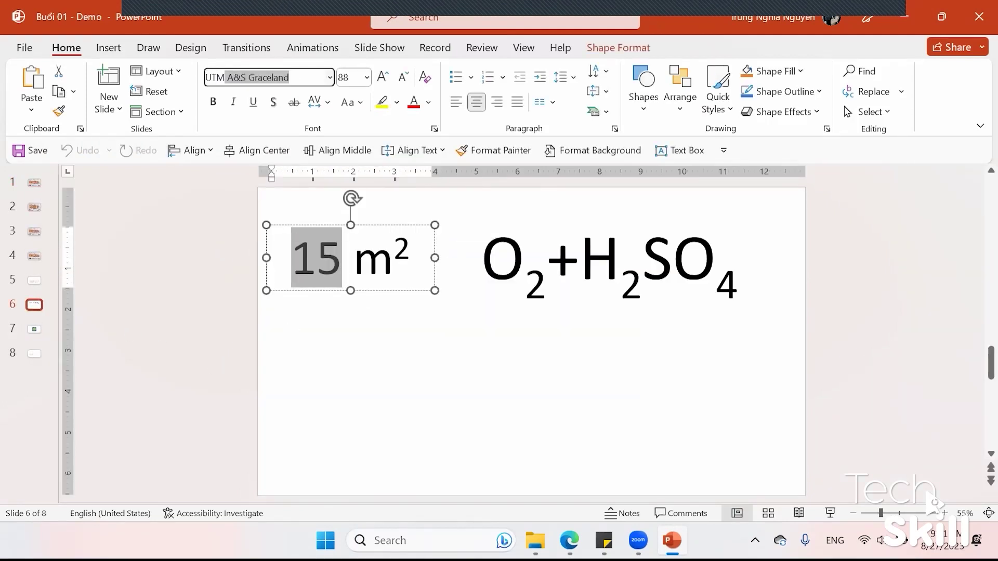
key("Return")
key("ctrl+bracketright")
key("ctrl+bracketright")
key("ctrl+bracketright")
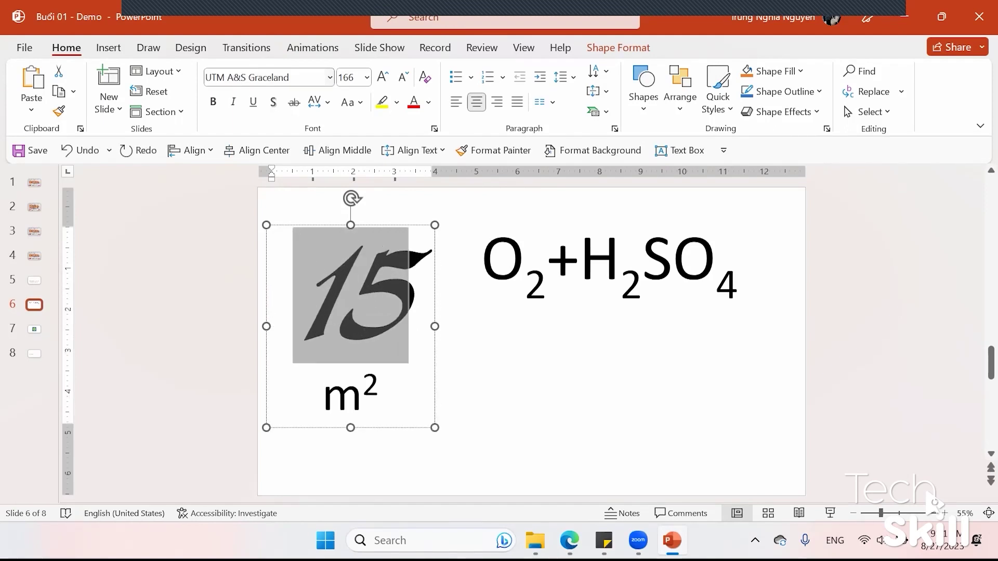
Nudge the 15 m² box right and move O₂+H₂SO₄ down near the slide bottom
left_click(428, 387)
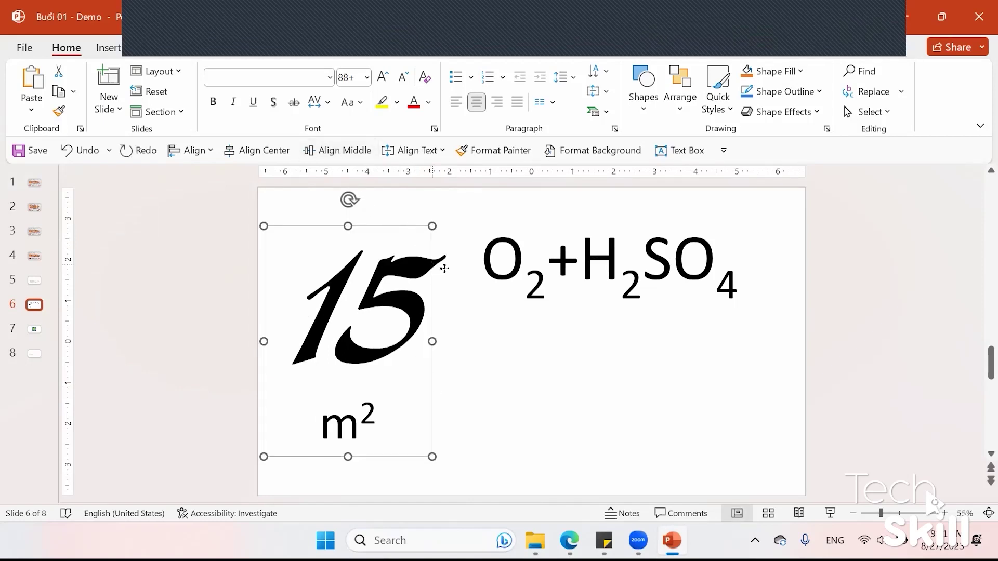
left_click_drag(440, 264, 446, 264)
left_click(517, 281)
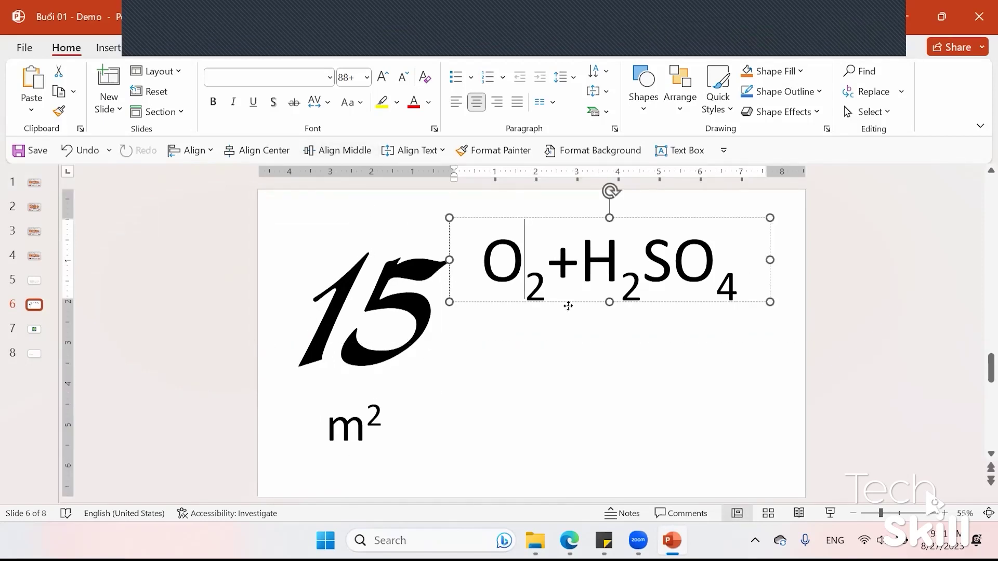
left_click_drag(568, 306, 591, 462)
left_click(569, 330)
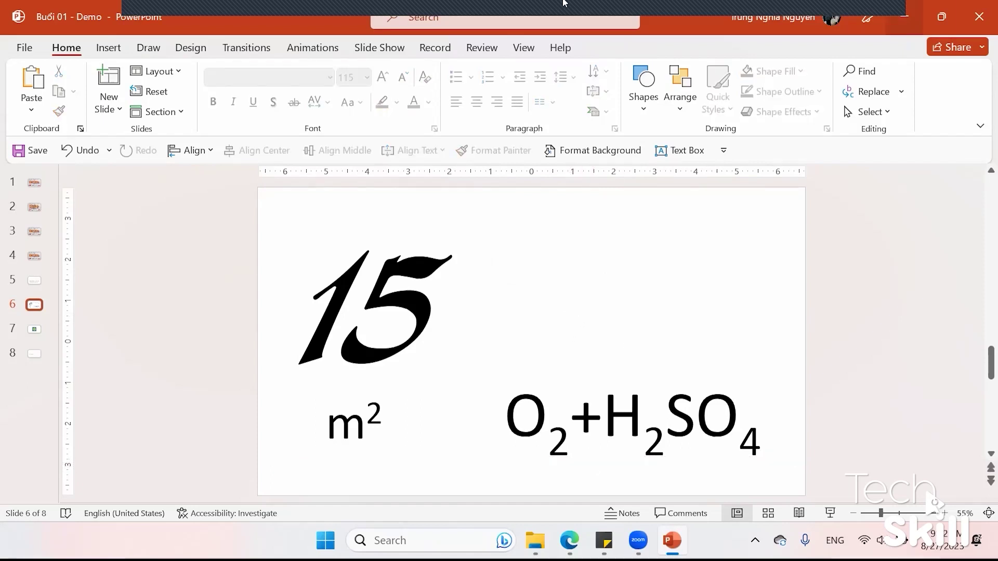
Restyle the 15 in 946Latin-Dense1 at size 413
double_click(310, 302)
left_click(273, 78)
type("946Latin-Dense1")
key("Return")
key("Tab")
type("413")
key("Return")
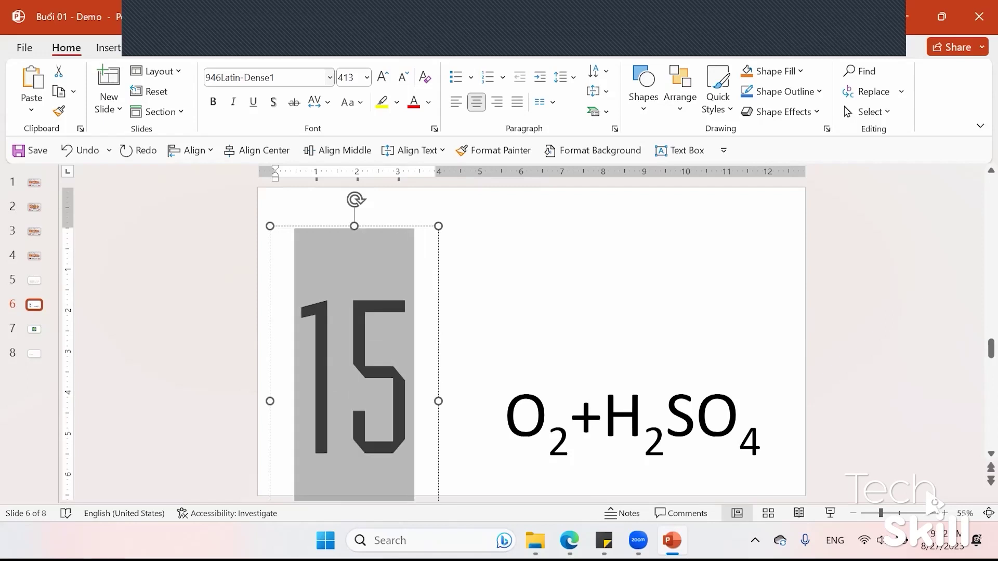
Switch the 15's font to 946Latin-Dense5 and deselect the text box
left_click(288, 77)
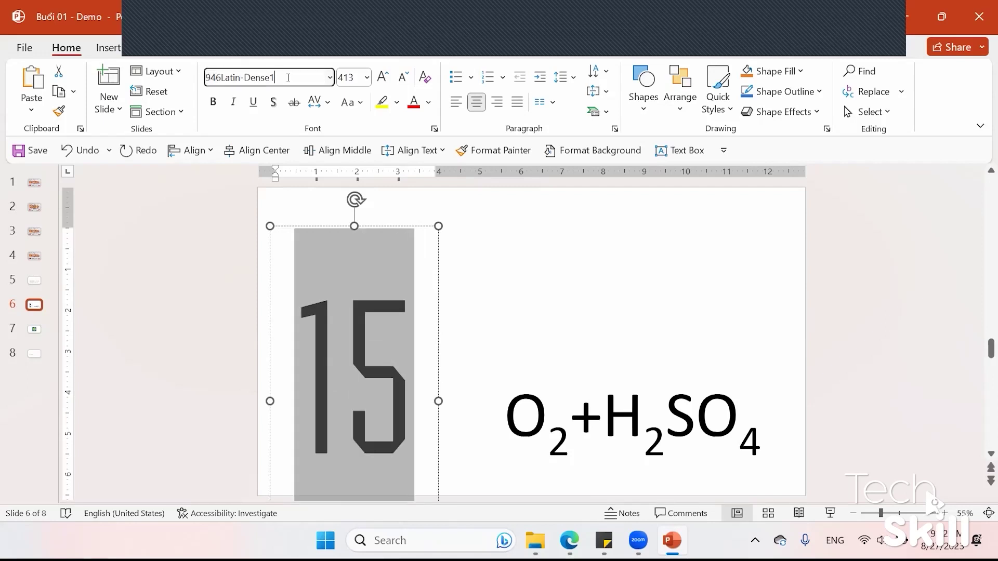
key("BackSpace")
type("5")
key("Return")
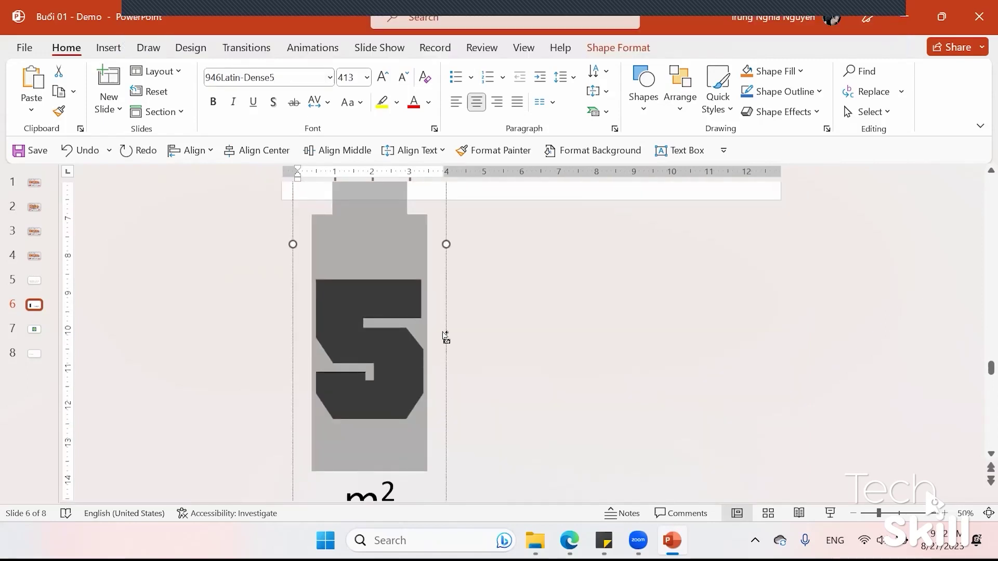
left_click(444, 335)
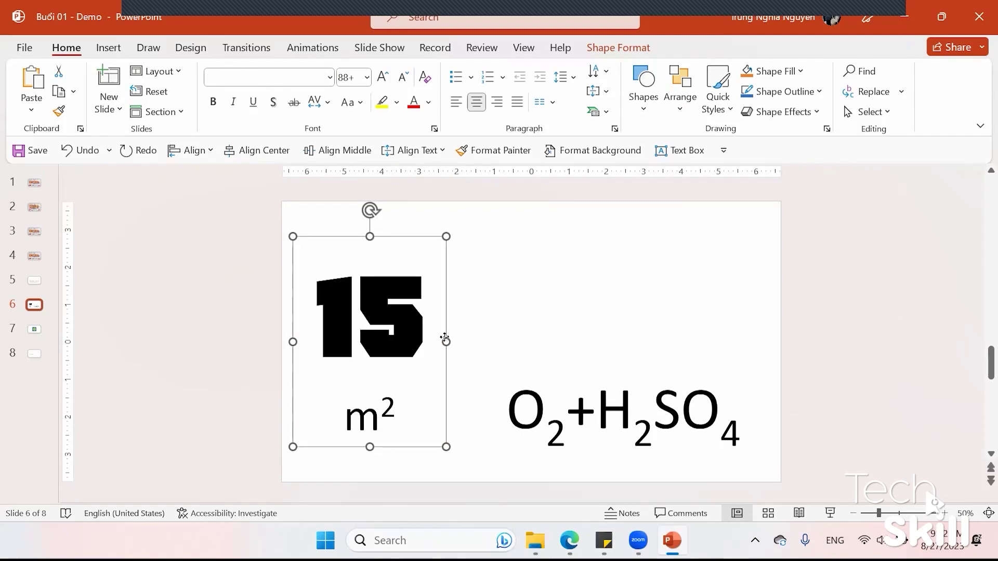
left_click(479, 335)
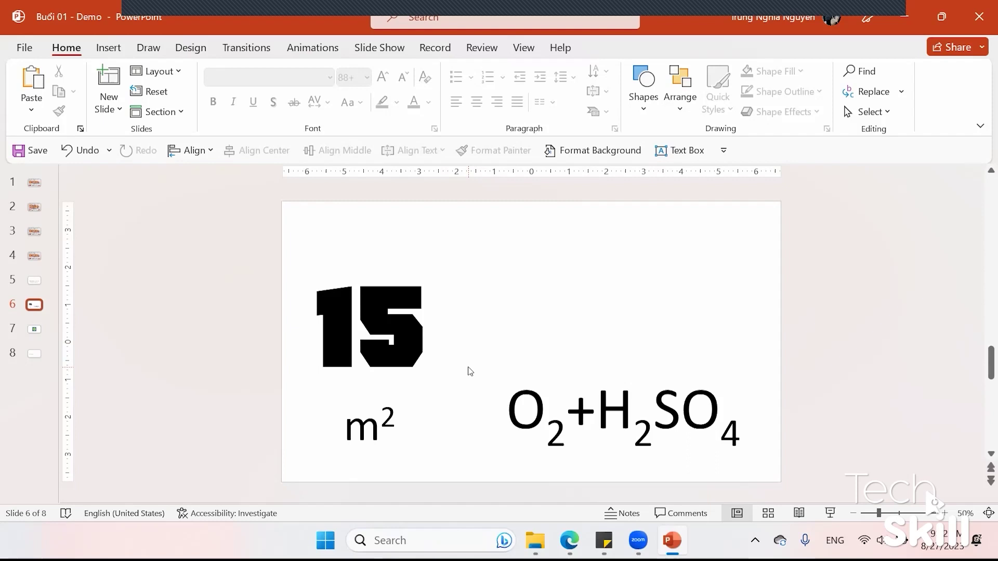
Set the number 15 in the Great Vibes font
left_click_drag(316, 327, 423, 328)
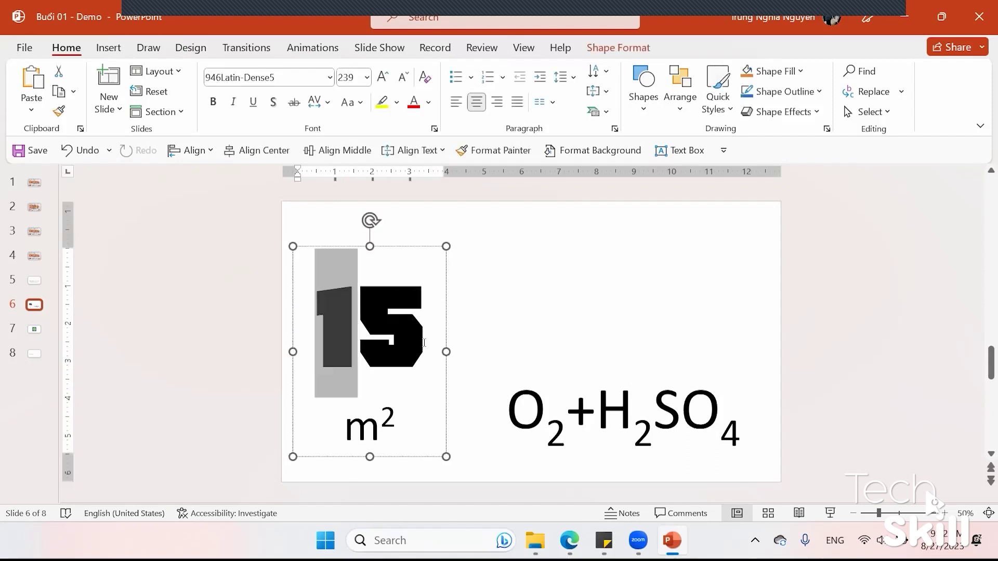
left_click(260, 77)
type("Ge")
key("BackSpace")
type("rea")
key("Return")
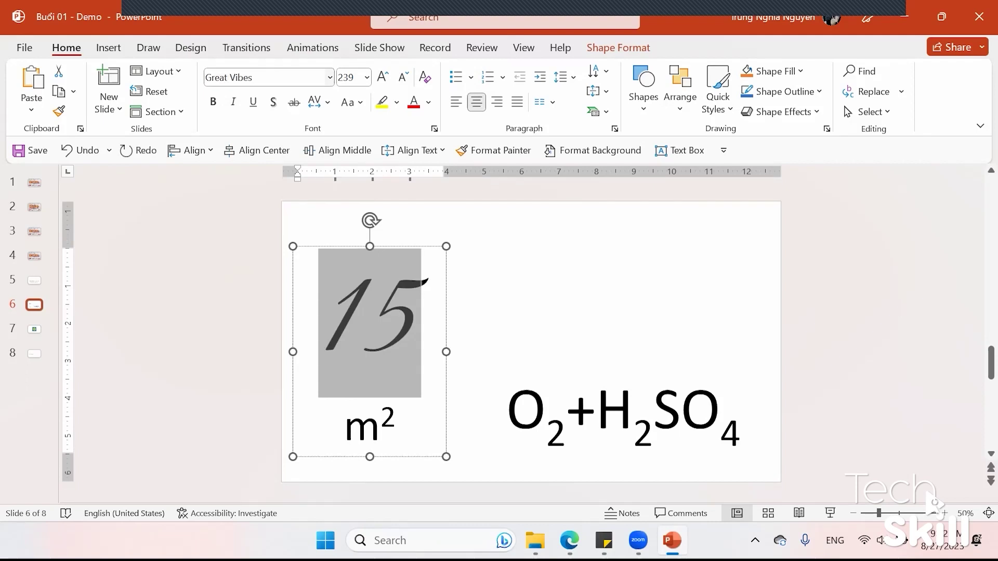
Set slide 5's three bullet lines in Great Vibes and enlarge them two size steps
left_click(34, 281)
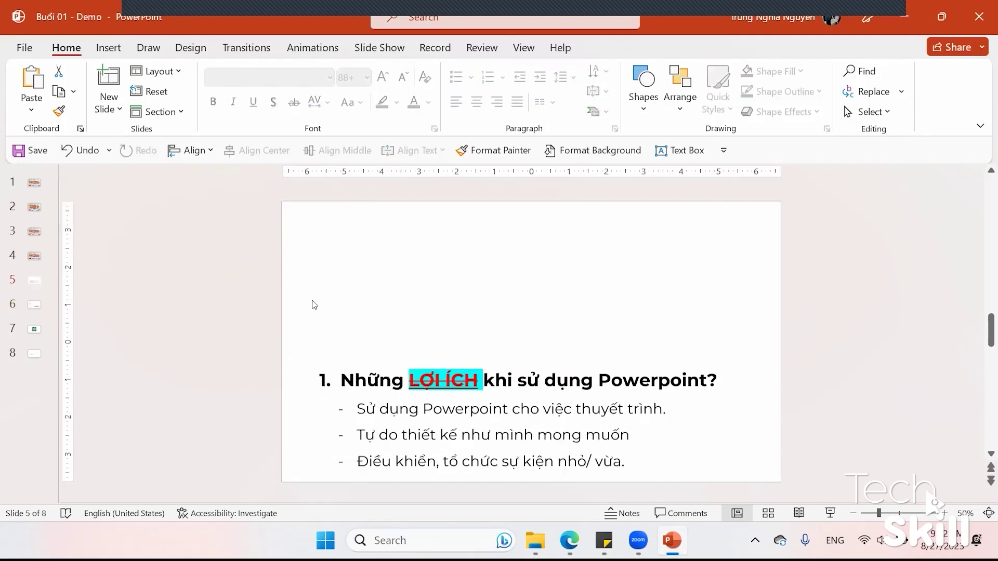
left_click(417, 399)
left_click_drag(357, 409, 627, 462)
left_click(261, 77)
type("Great")
key("Return")
key("ctrl+bracketright")
key("ctrl+bracketright")
key("ctrl+bracketright")
key("ctrl+bracketright")
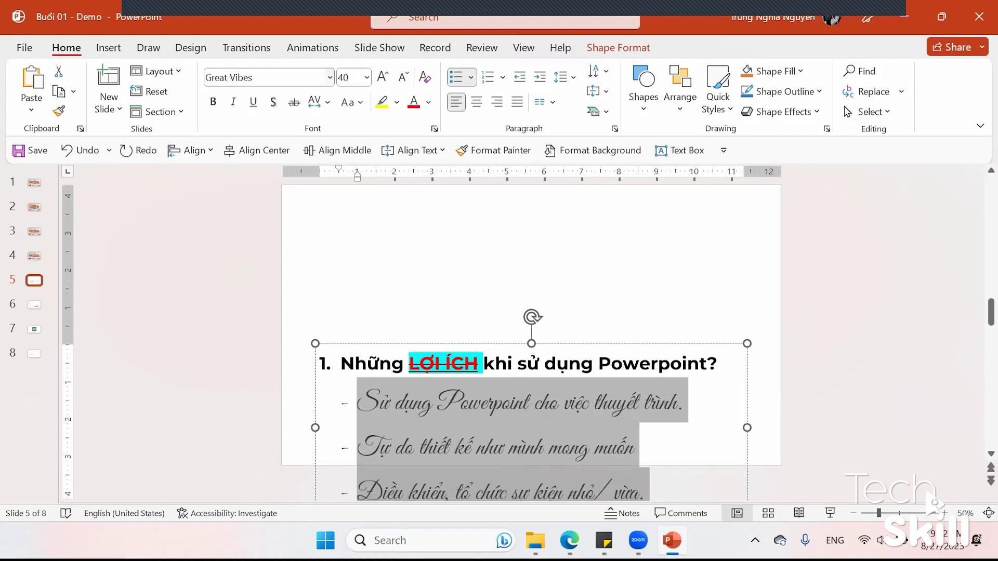
key("ctrl+bracketright")
key("ctrl+bracketright")
left_click(428, 343)
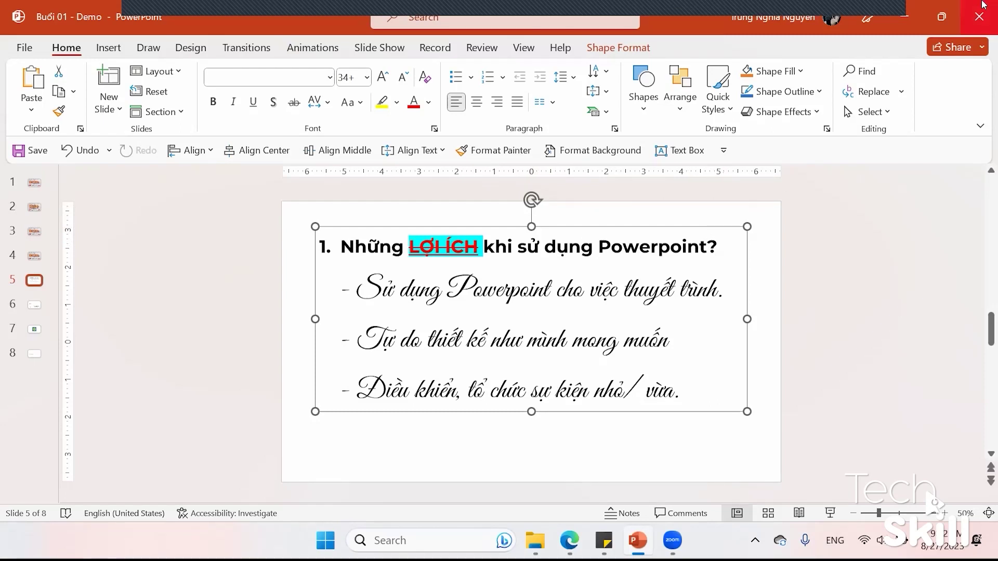
Browse the Uploads, Slidesgos and Slide Templates folders on the Data transfer (H:) drive
left_click(535, 540)
left_click(487, 474)
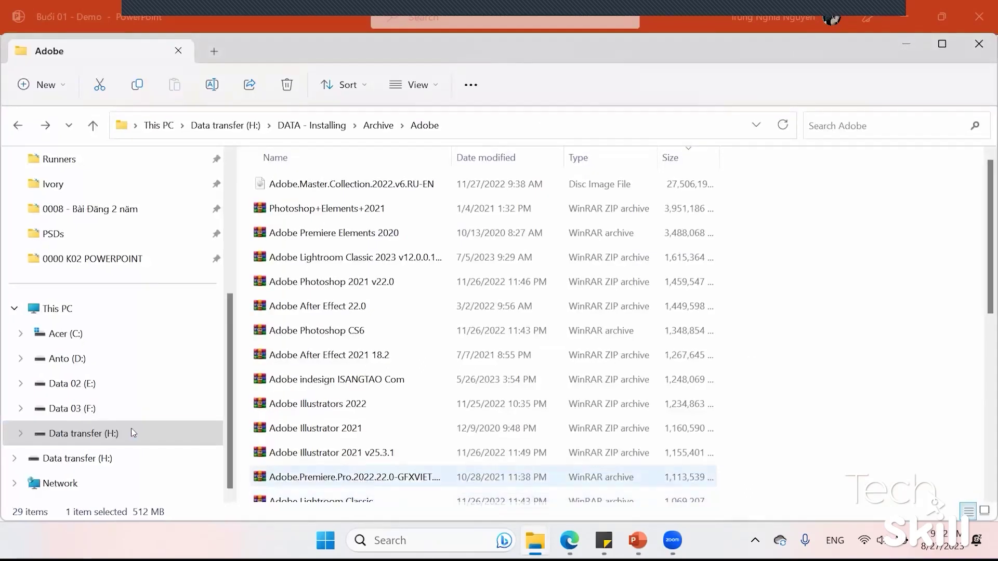
left_click(117, 433)
double_click(301, 381)
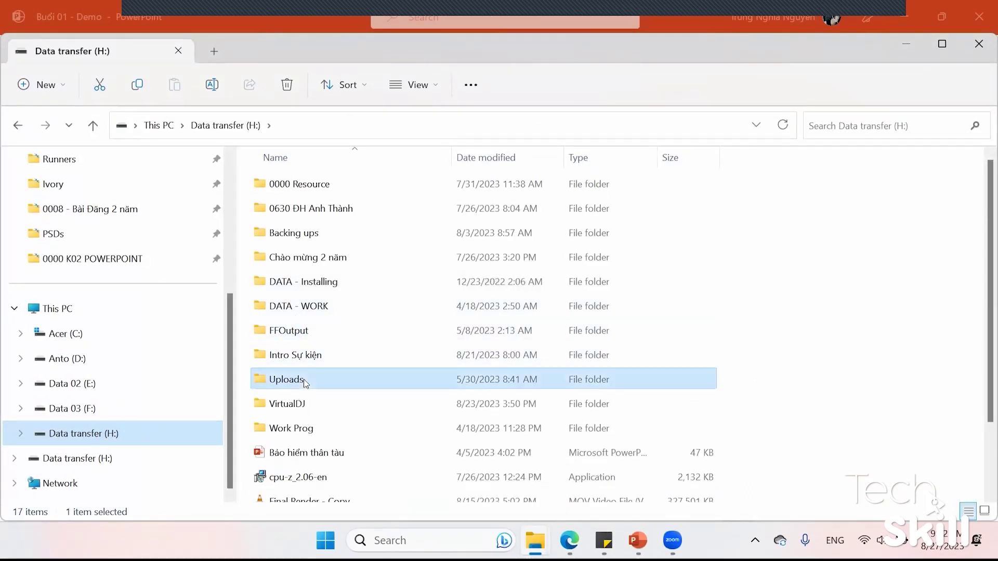
left_click(367, 232)
double_click(367, 232)
key("alt+Left")
double_click(341, 260)
key("alt+Left")
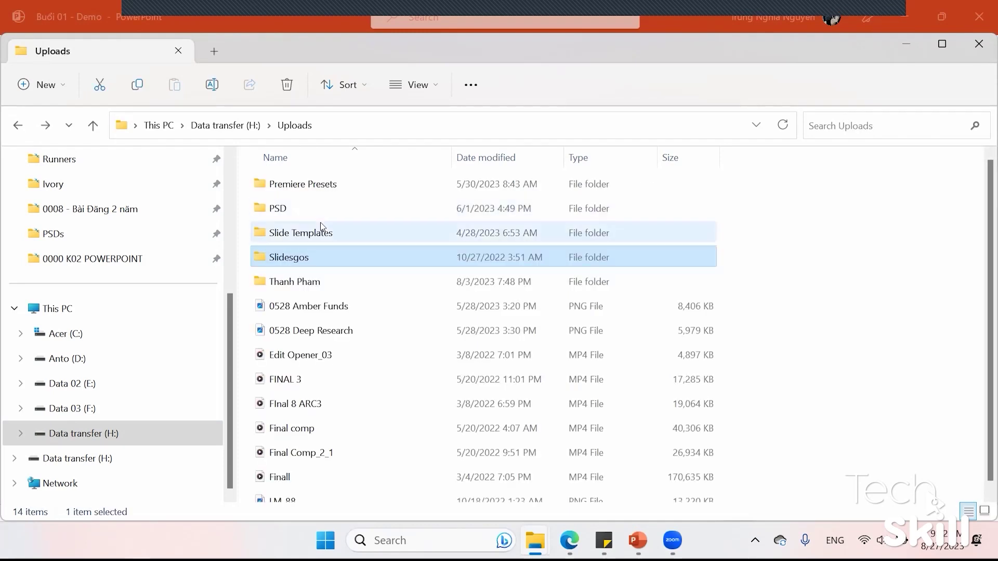
double_click(335, 233)
double_click(346, 188)
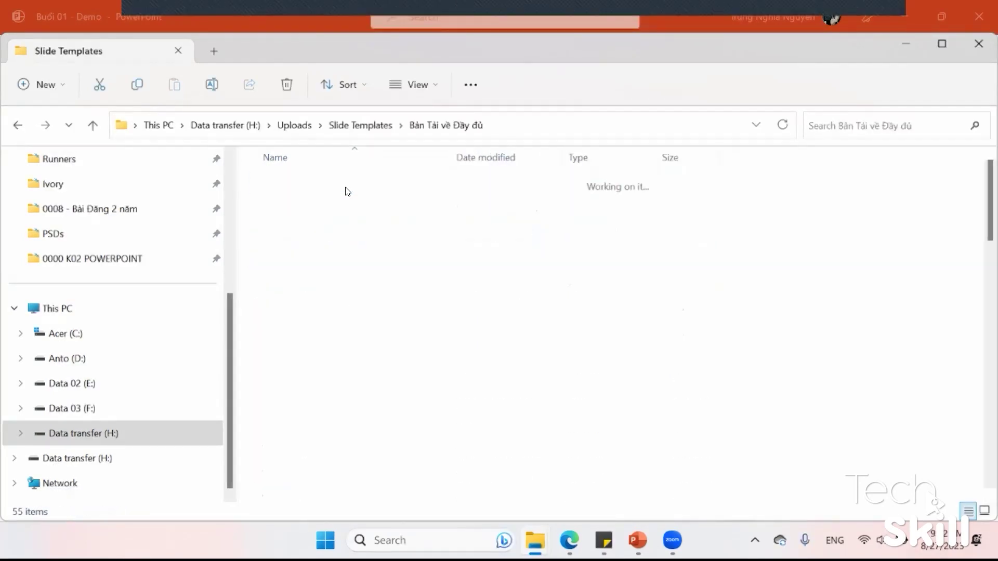
key("alt+Left")
Open Data 03 (F:) > 0000 SLIDES TEMPLATES > PPTX > 0522 Infographics
scroll(173, 283, "up", 3)
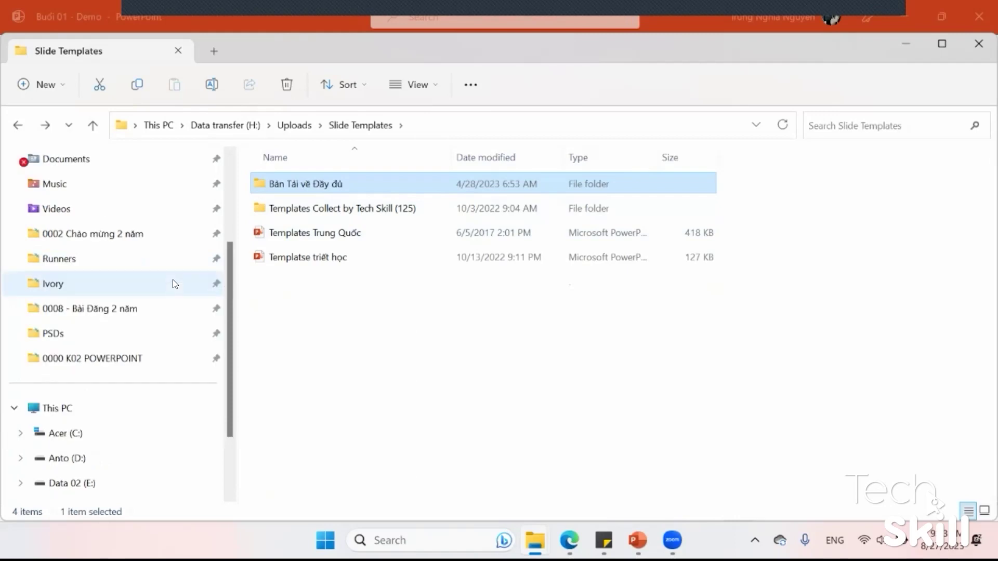
scroll(123, 300, "up", 3)
left_click(122, 307)
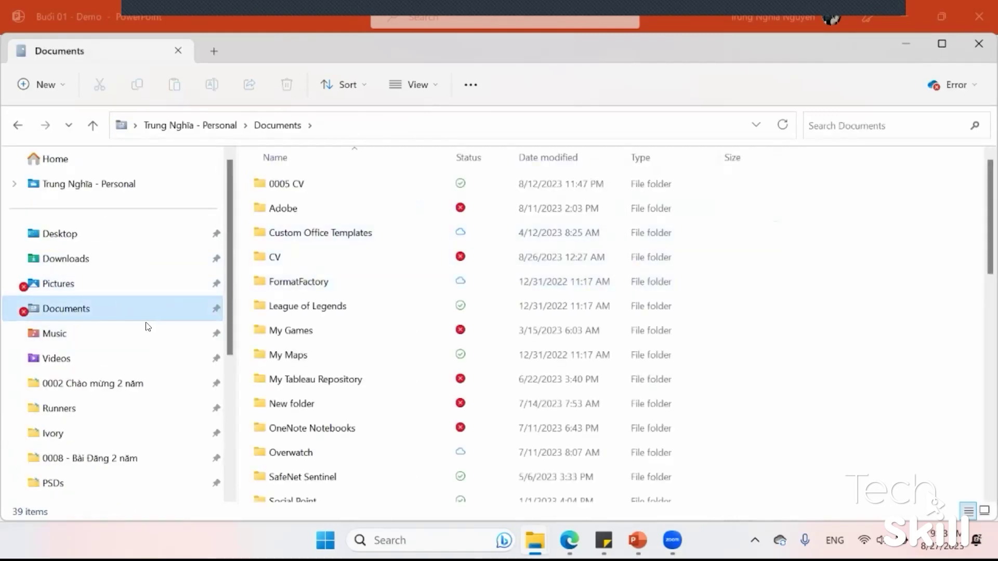
scroll(135, 343, "down", 5)
left_click(104, 408)
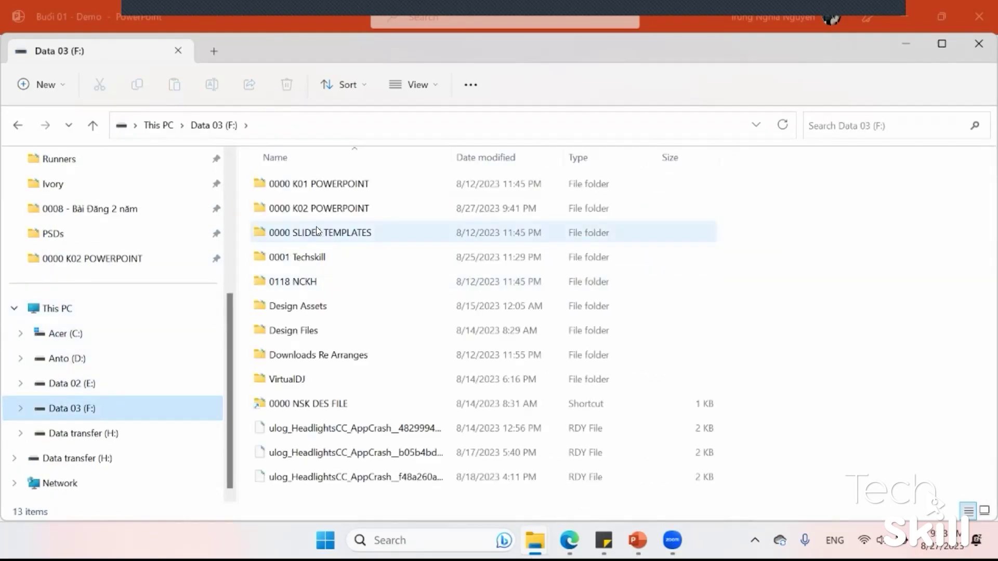
double_click(318, 231)
double_click(306, 255)
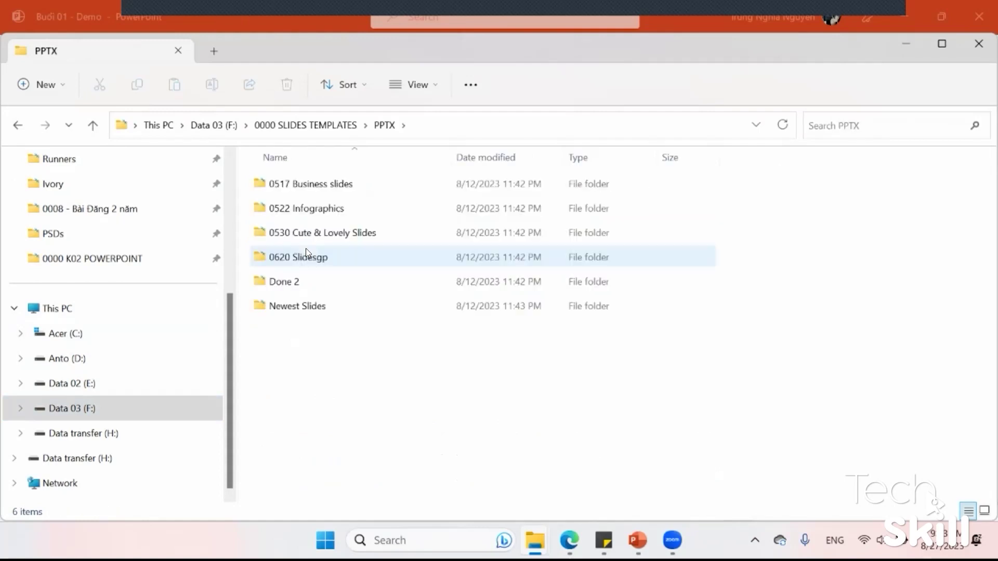
double_click(307, 209)
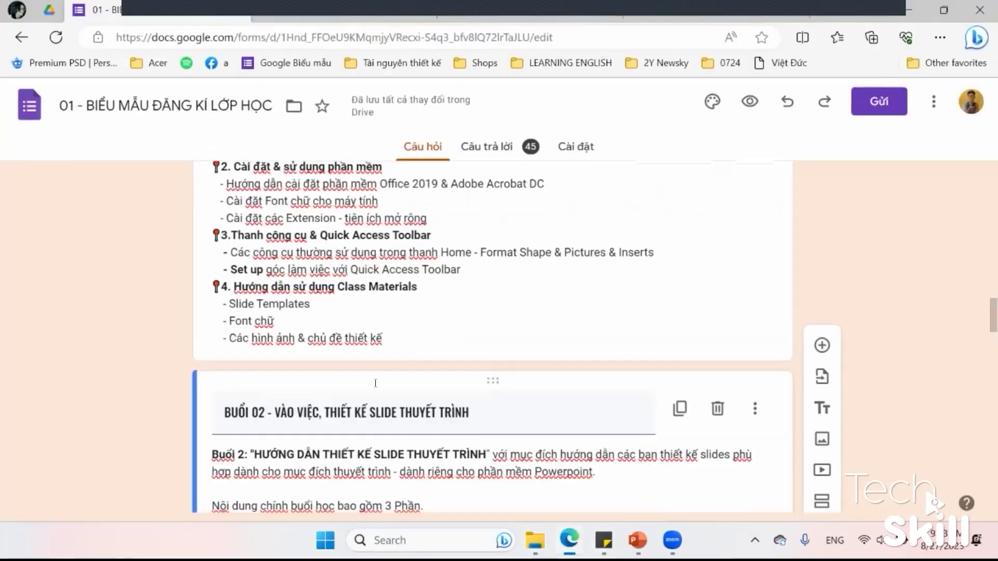
Open SLIDE TEMPLATES > 0530 Cute & Lovely Slides in Google Drive, then bring up the Zalo group chat
left_click(52, 10)
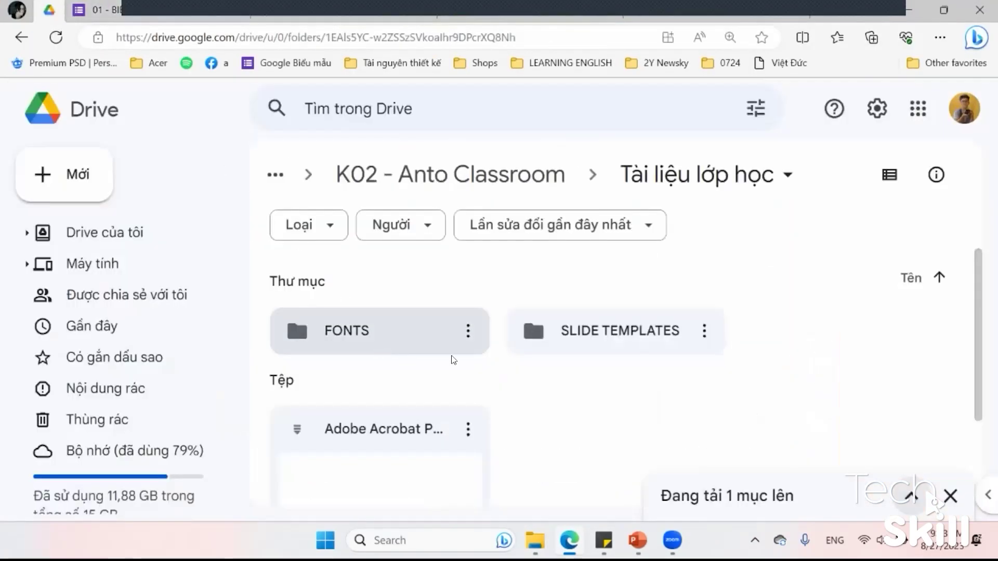
double_click(580, 335)
double_click(795, 338)
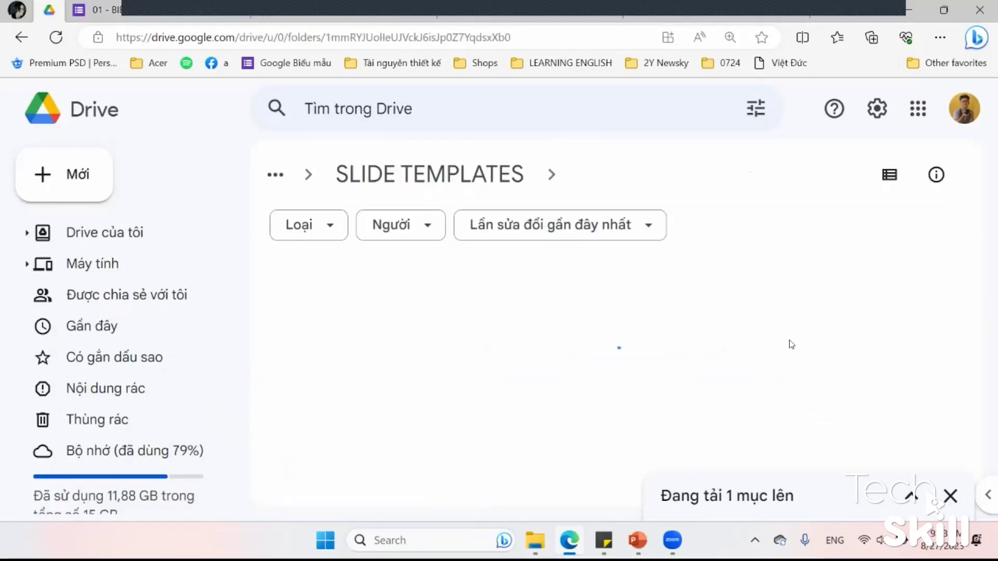
scroll(566, 338, "down", 3)
left_click(755, 540)
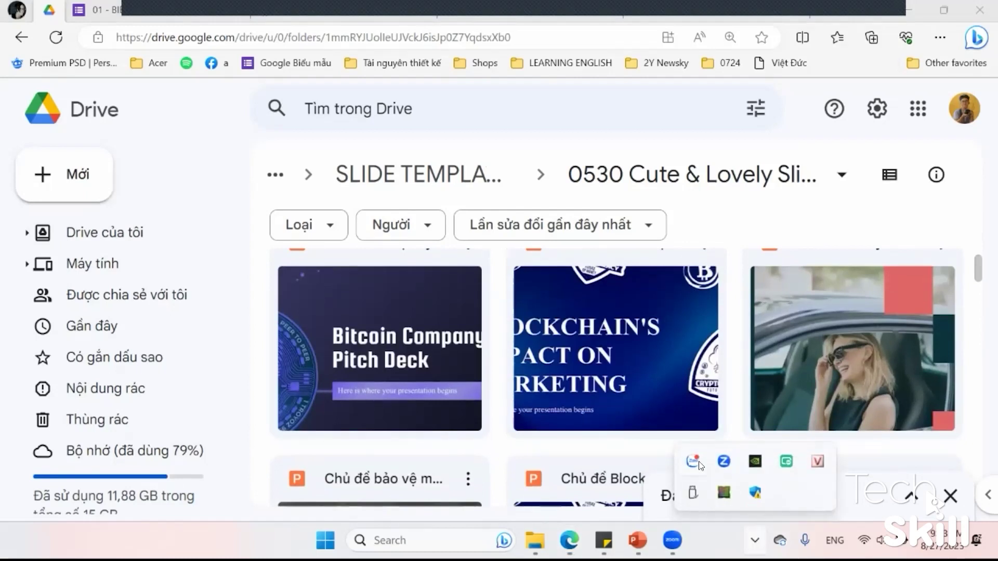
left_click(692, 463)
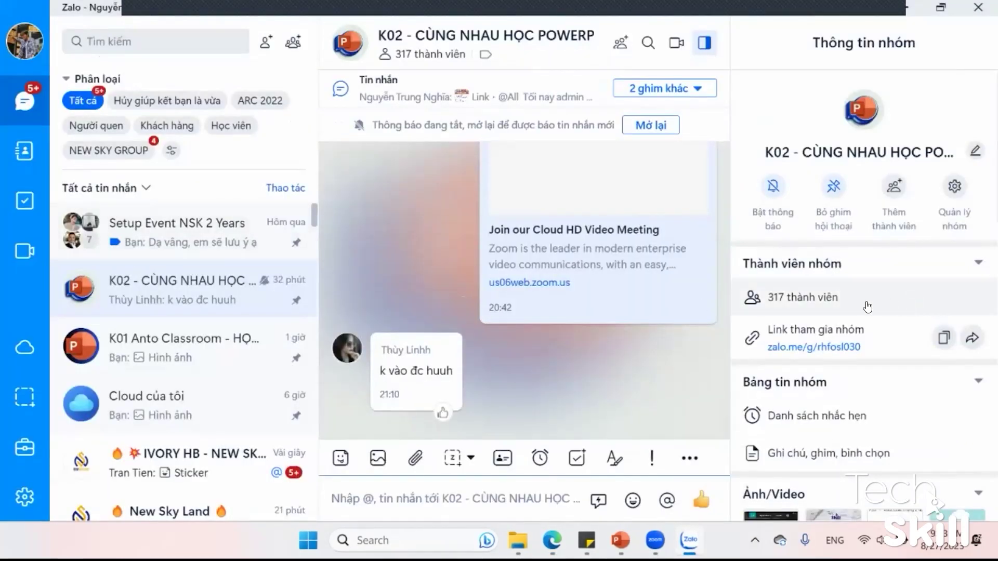
Open Mind Maps by Slidesgo.pptx from the K02 group's stored files, then return to Google Drive
scroll(910, 312, "down", 5)
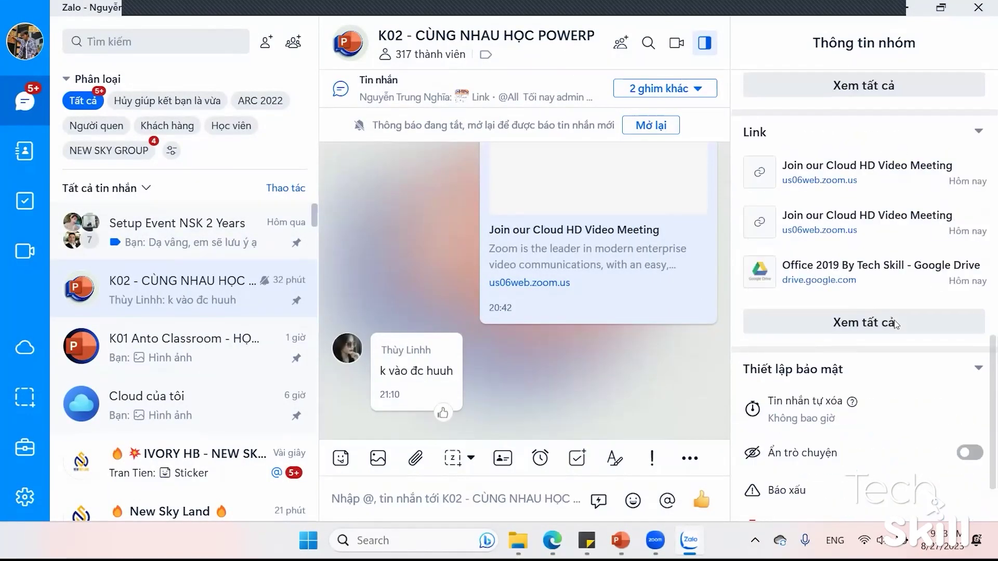
scroll(883, 286, "up", 5)
scroll(867, 247, "down", 2)
left_click(864, 283)
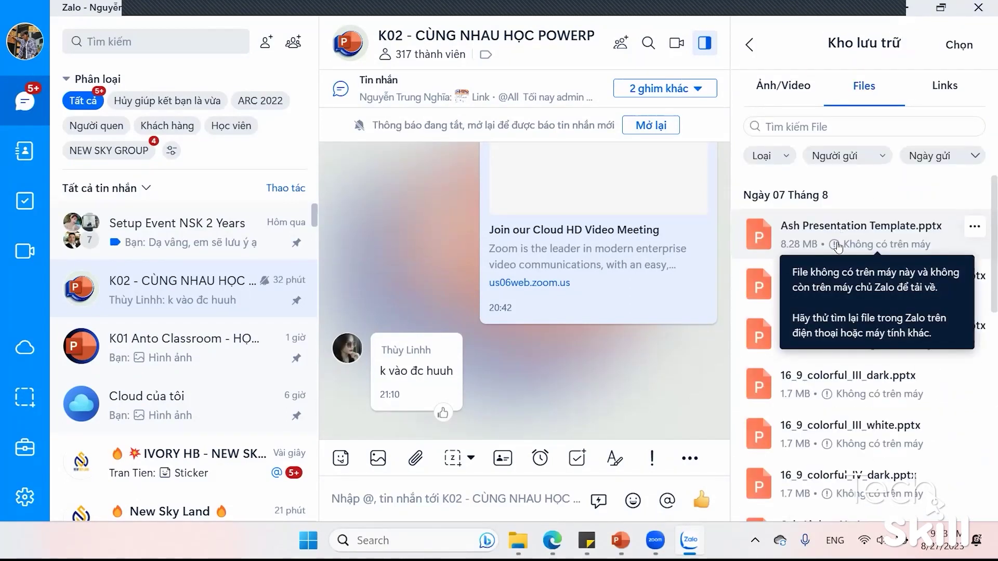
scroll(837, 246, "down", 5)
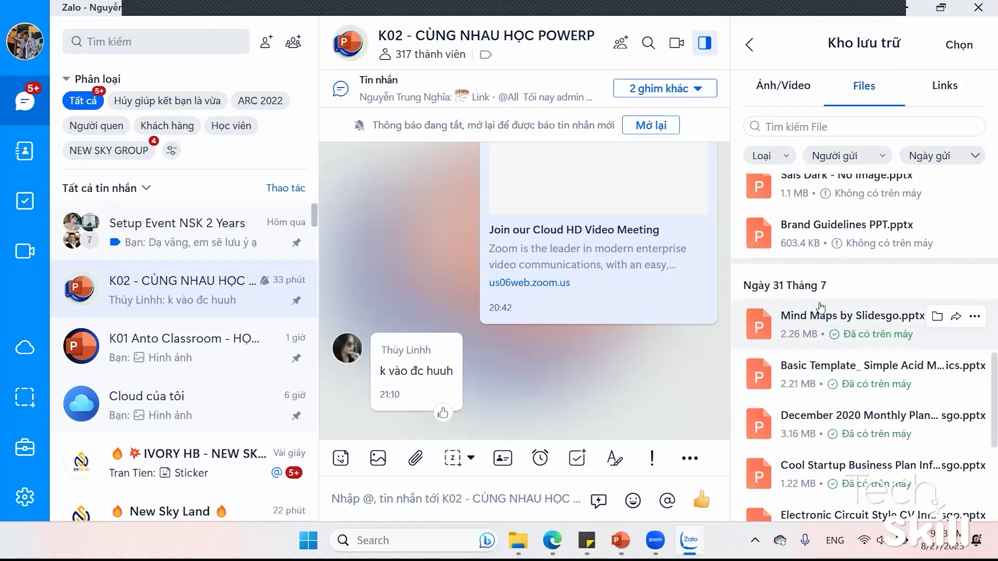
left_click(822, 314)
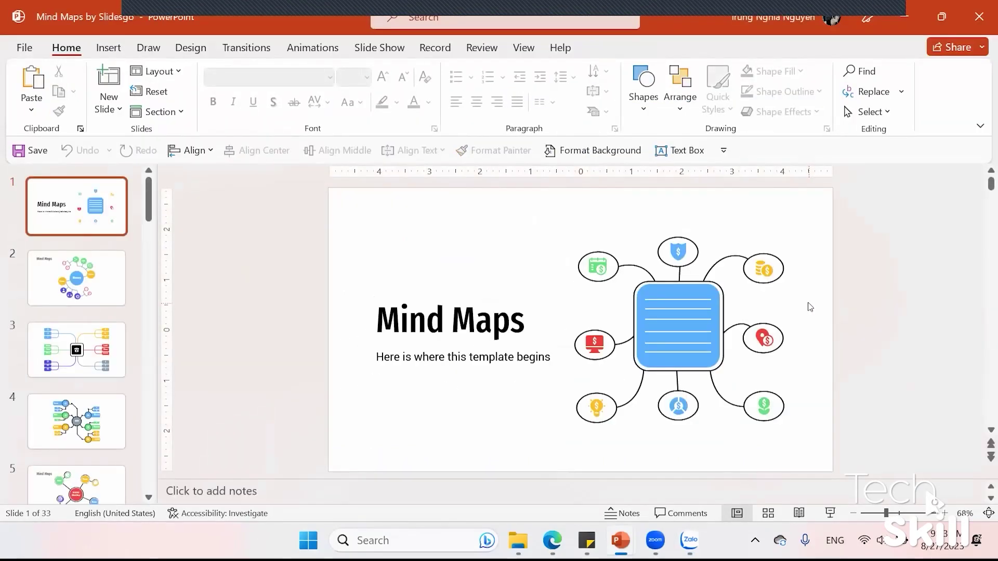
scroll(109, 306, "down", 3)
scroll(109, 307, "down", 3)
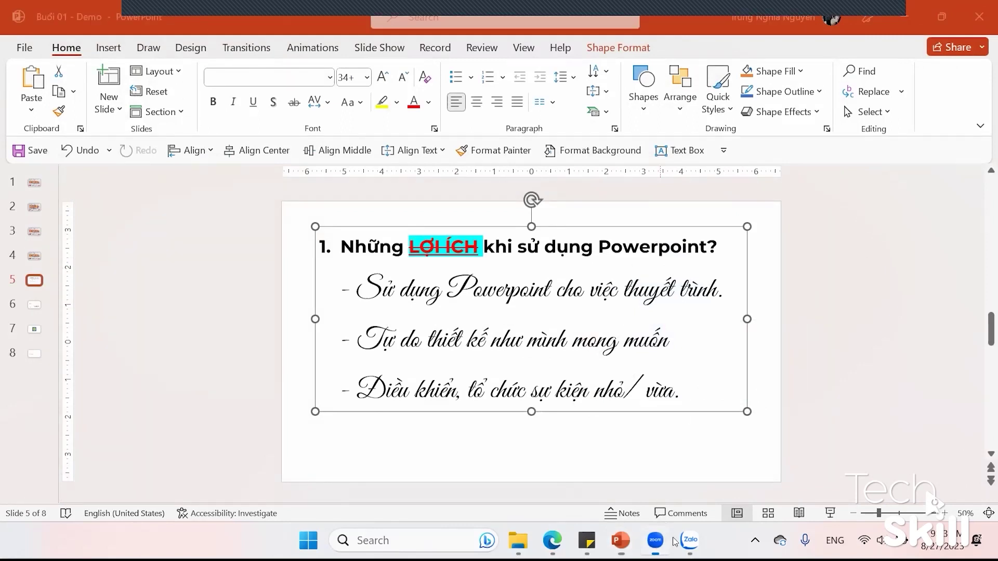
left_click(687, 539)
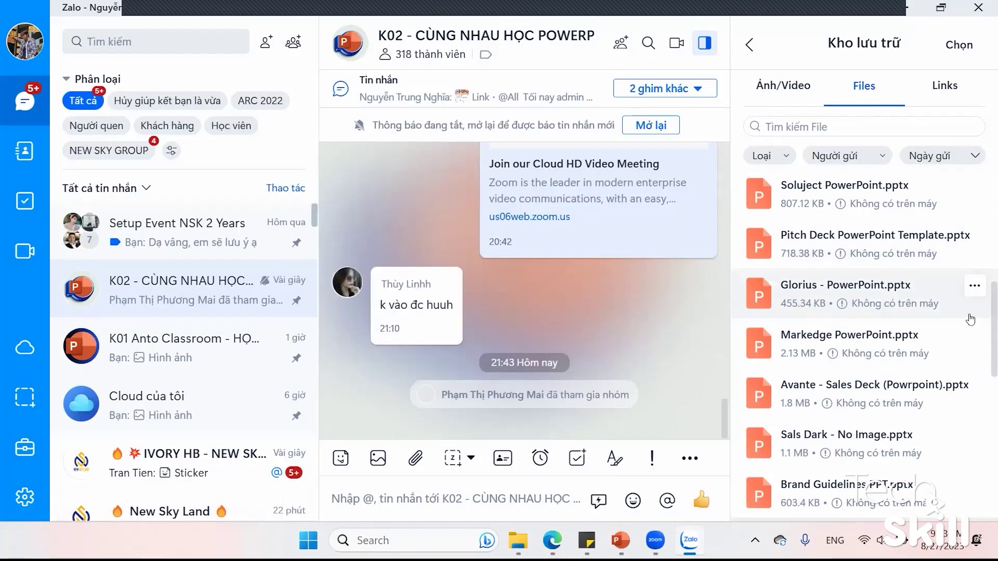
scroll(862, 300, "up", 5)
scroll(863, 300, "down", 10)
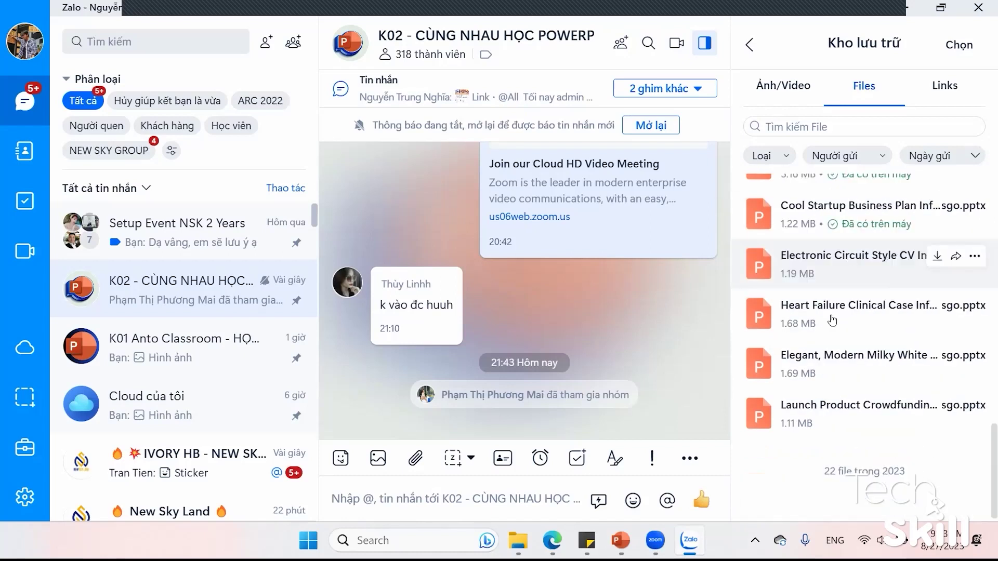
key("alt+Tab")
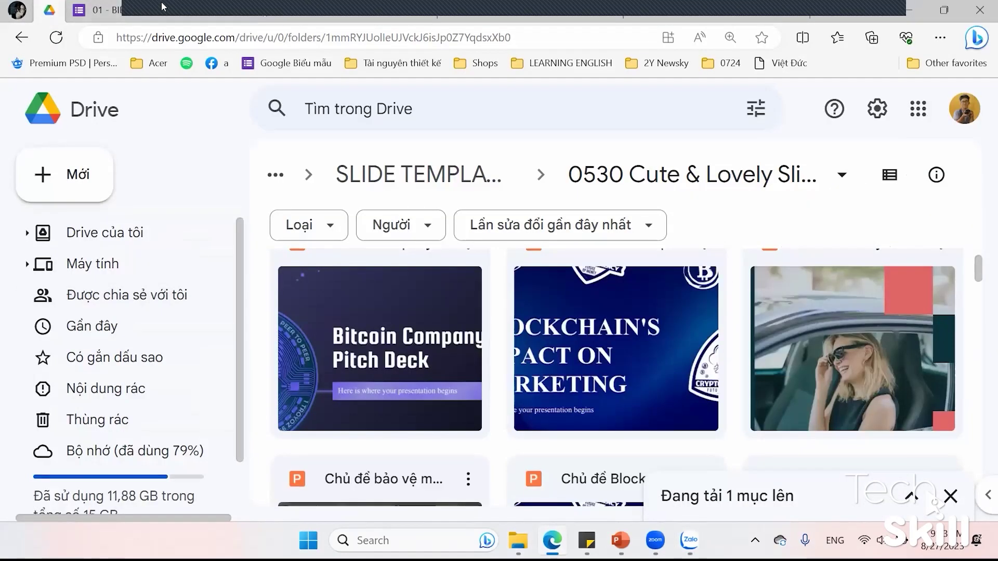
scroll(464, 310, "down", 3)
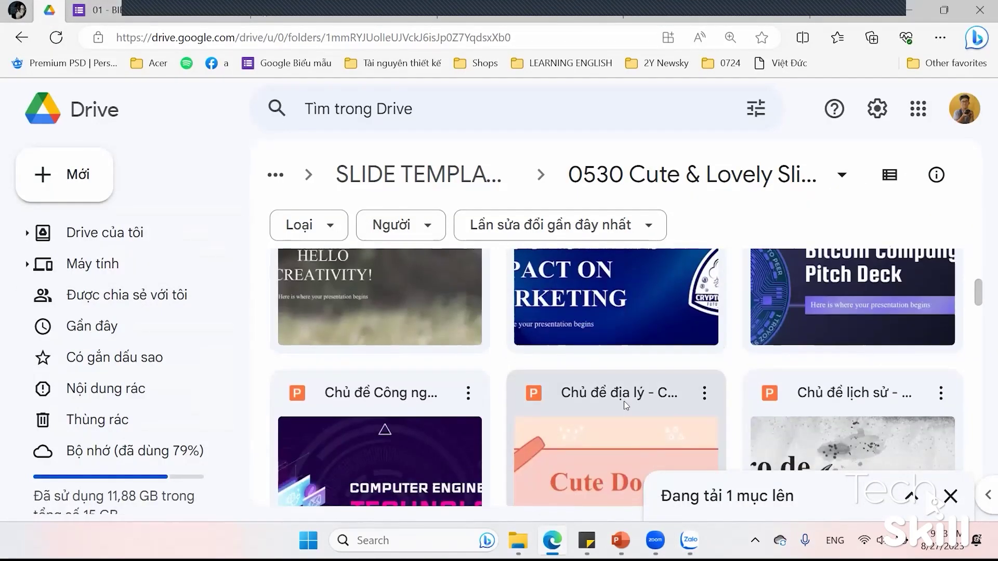
scroll(635, 394, "down", 1)
scroll(676, 380, "down", 3)
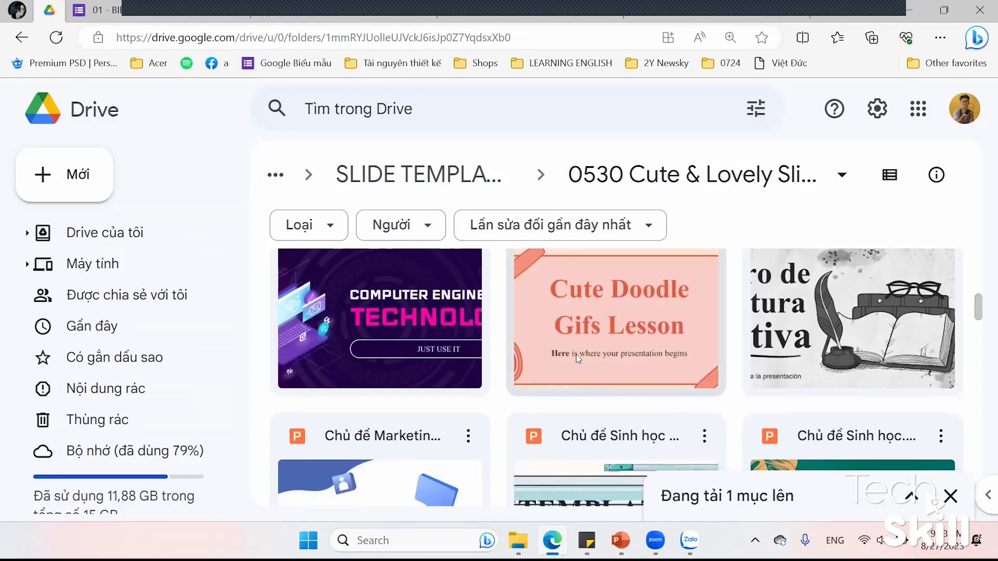
scroll(590, 343, "down", 1)
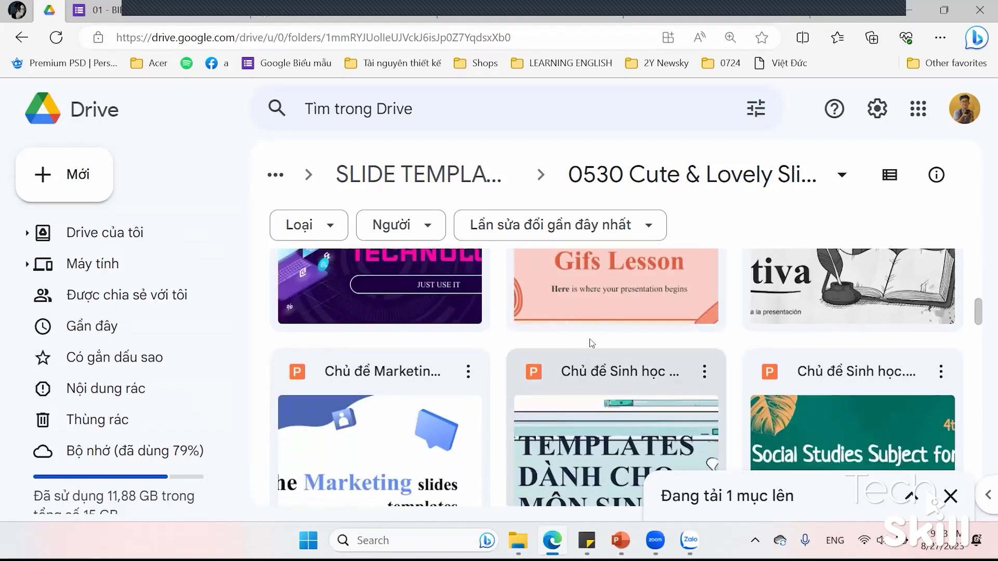
scroll(590, 346, "down", 3)
scroll(591, 348, "down", 3)
scroll(593, 351, "down", 3)
scroll(595, 355, "down", 3)
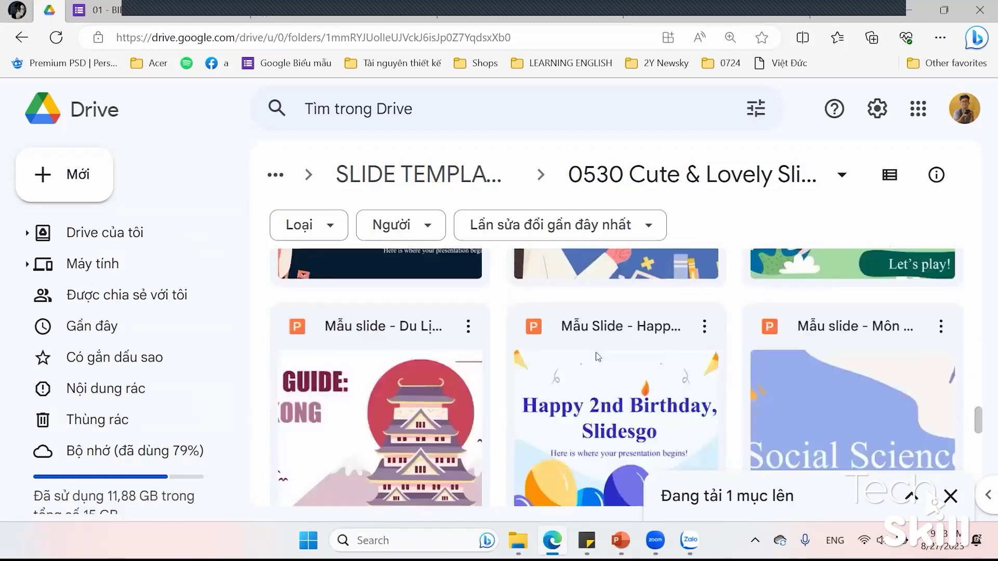
scroll(596, 357, "down", 3)
scroll(786, 408, "down", 5)
scroll(508, 289, "down", 2)
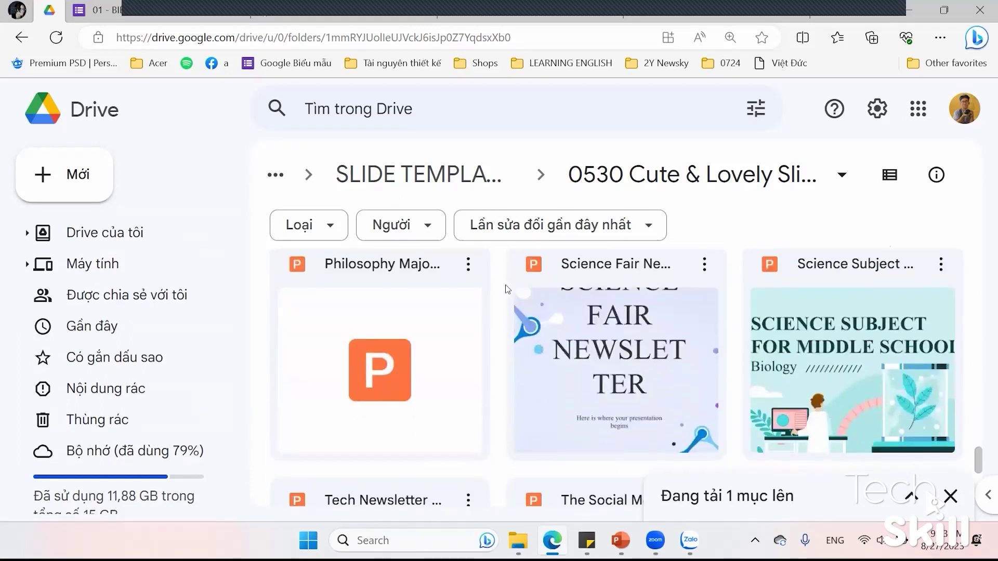
scroll(527, 305, "down", 2)
scroll(510, 291, "down", 4)
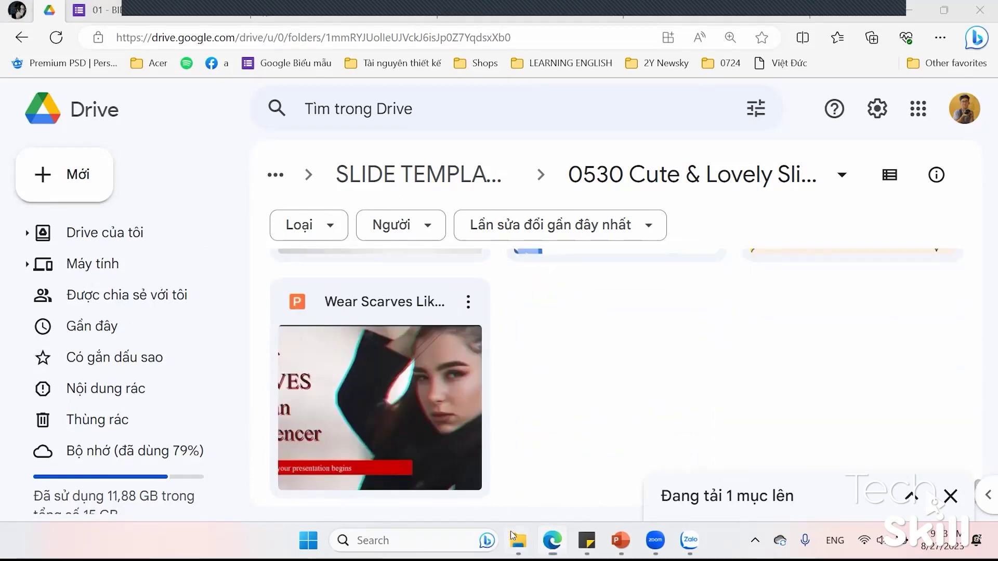
Open Electronic Circuit Style CV Infographics from the 0522 Infographics folder and enable editing
left_click(603, 457)
left_click(427, 457)
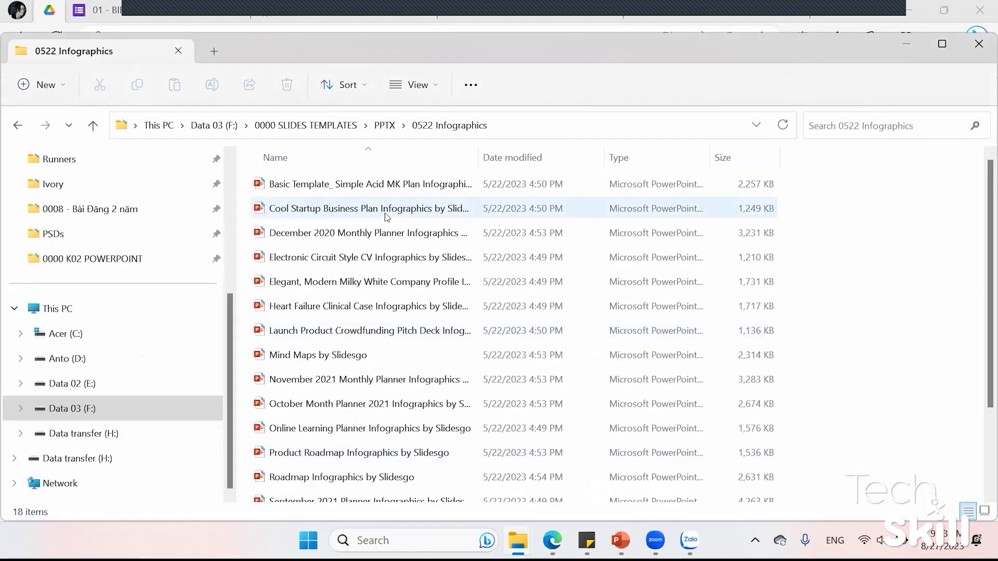
double_click(393, 260)
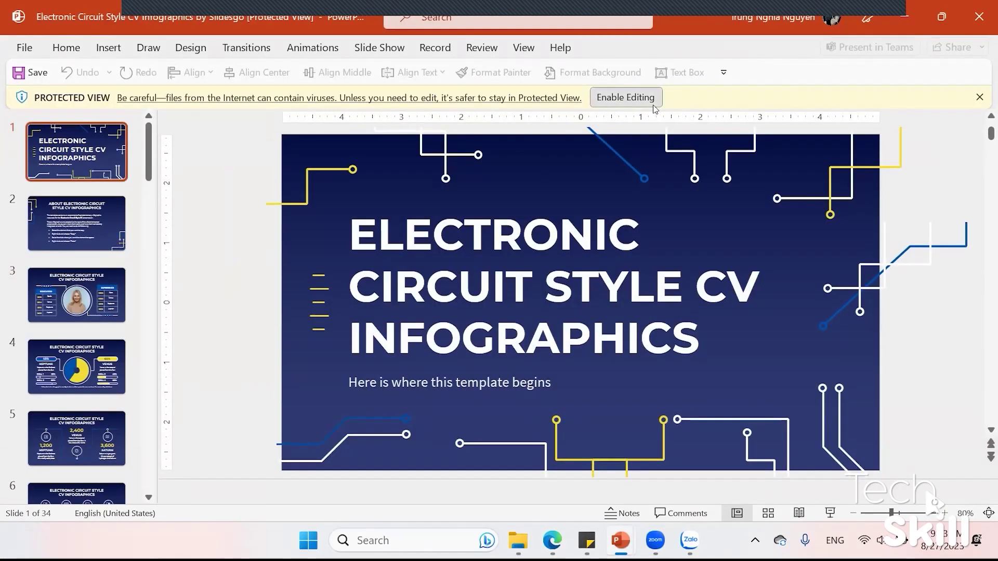
left_click(626, 98)
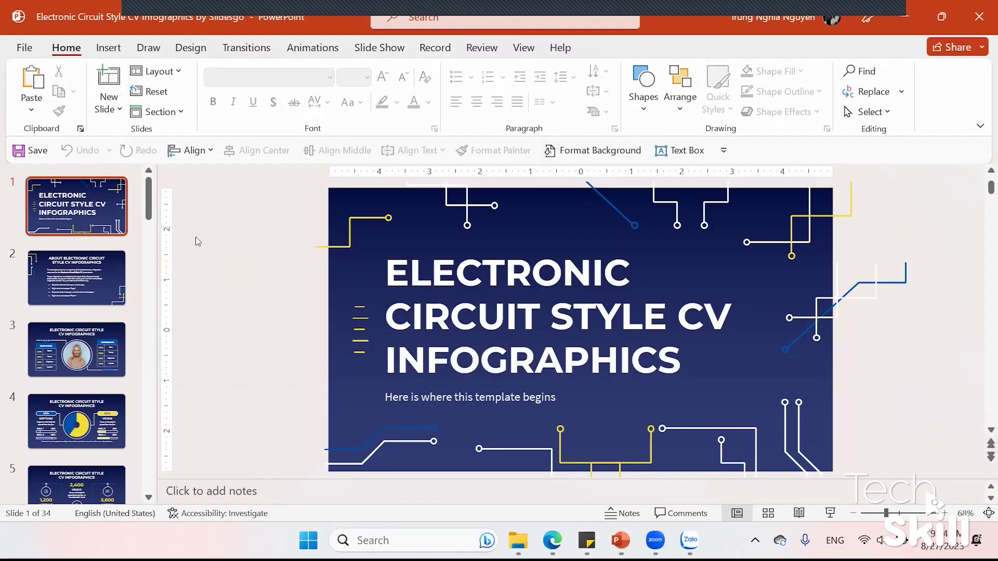
Browse the template's first slides and scroll the thumbnail pane to the end and back
left_click(74, 277)
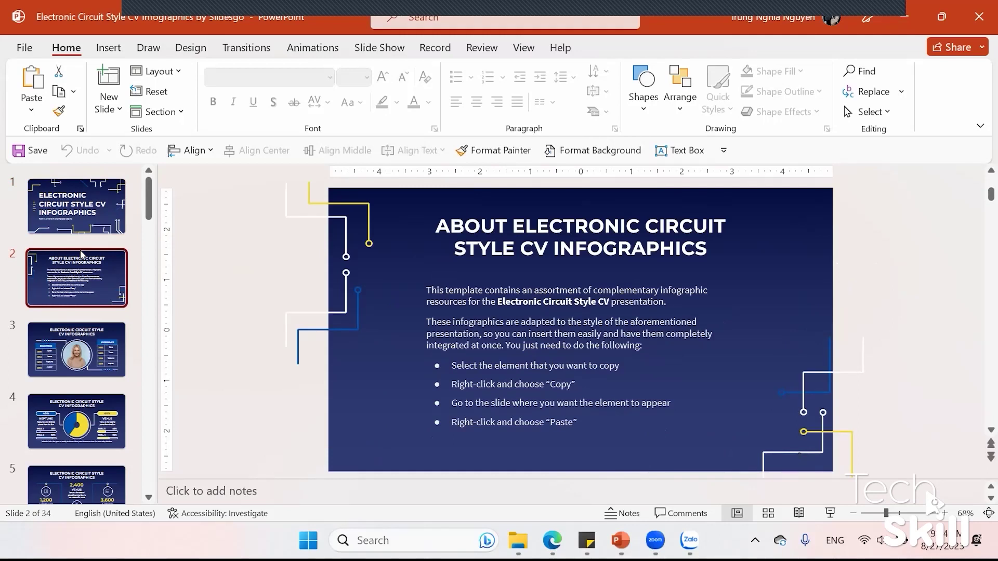
left_click(140, 406)
left_click(119, 364)
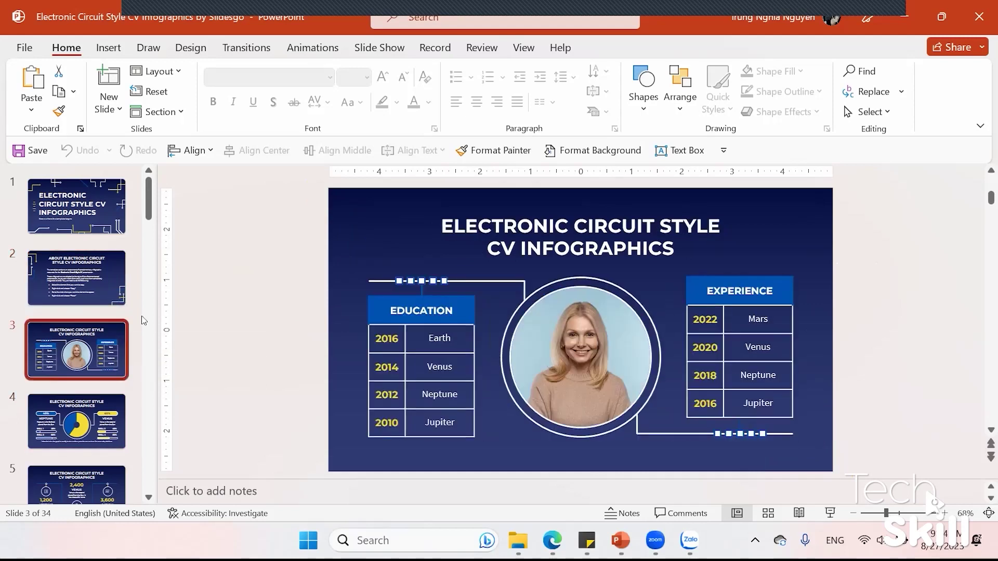
left_click(75, 291)
scroll(83, 416, "down", 5)
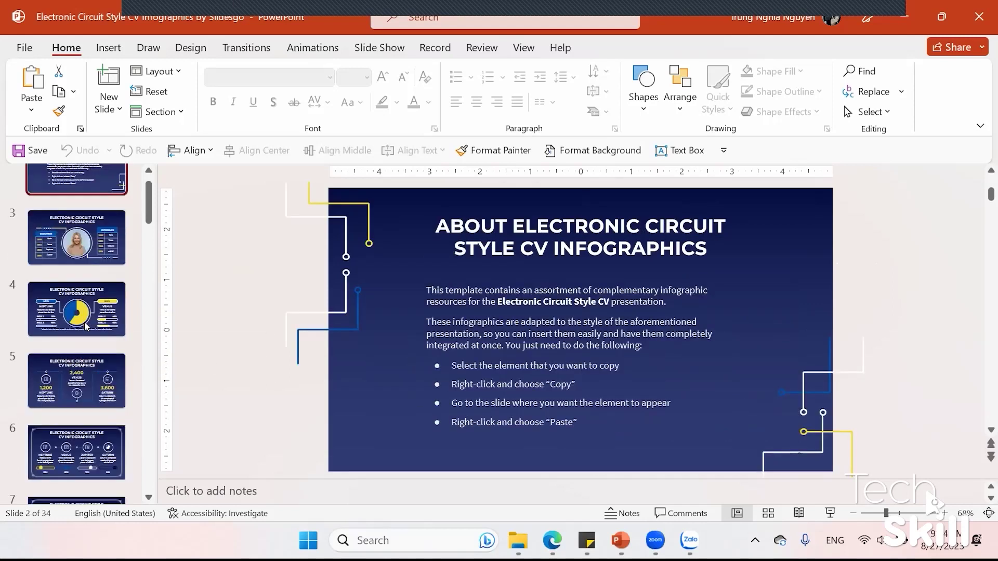
left_click_drag(149, 241, 145, 468)
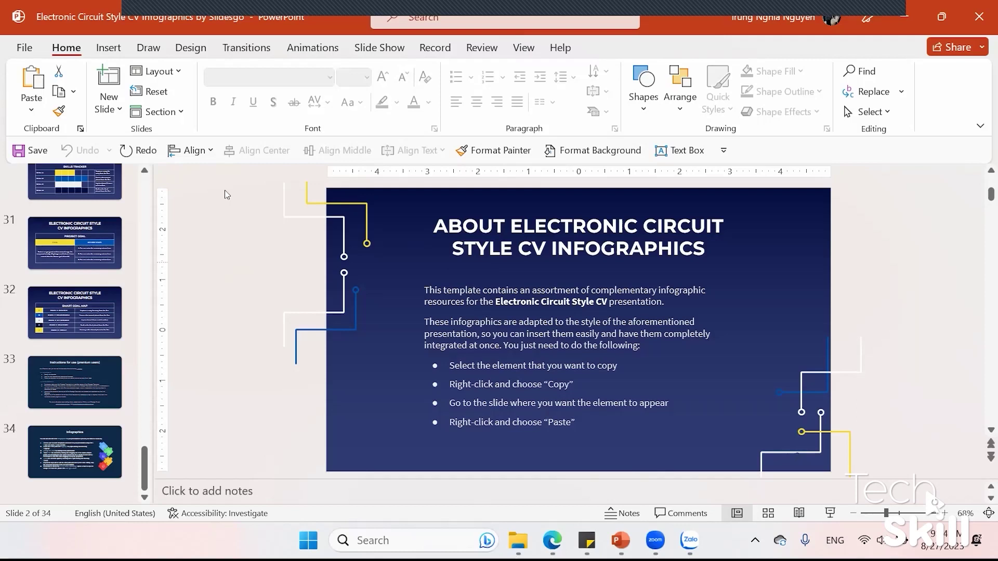
left_click_drag(145, 457, 149, 198)
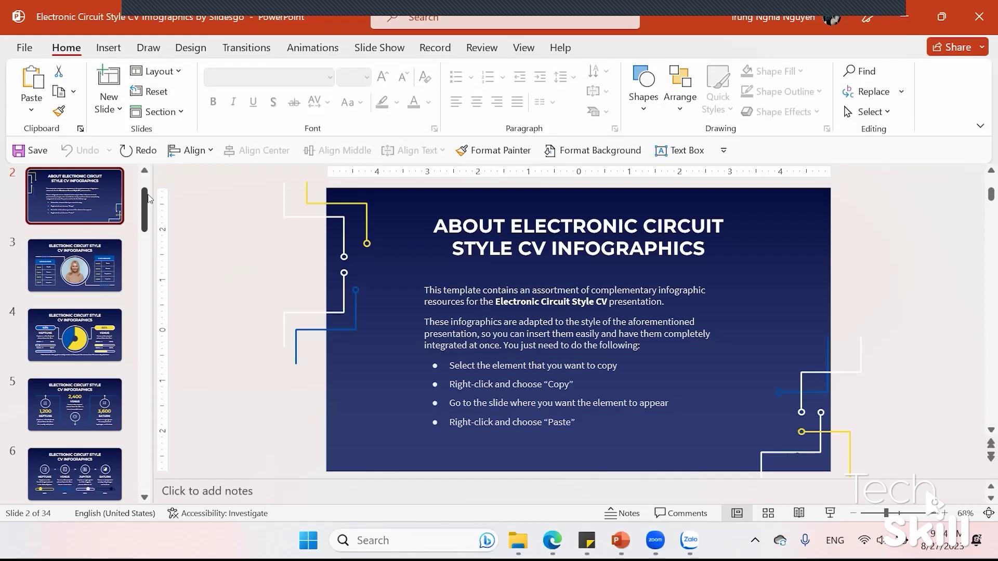
Return to slide 2, then open slide 3 and select its circular portrait photo
left_click(85, 318)
scroll(78, 291, "up", 2)
left_click(98, 258)
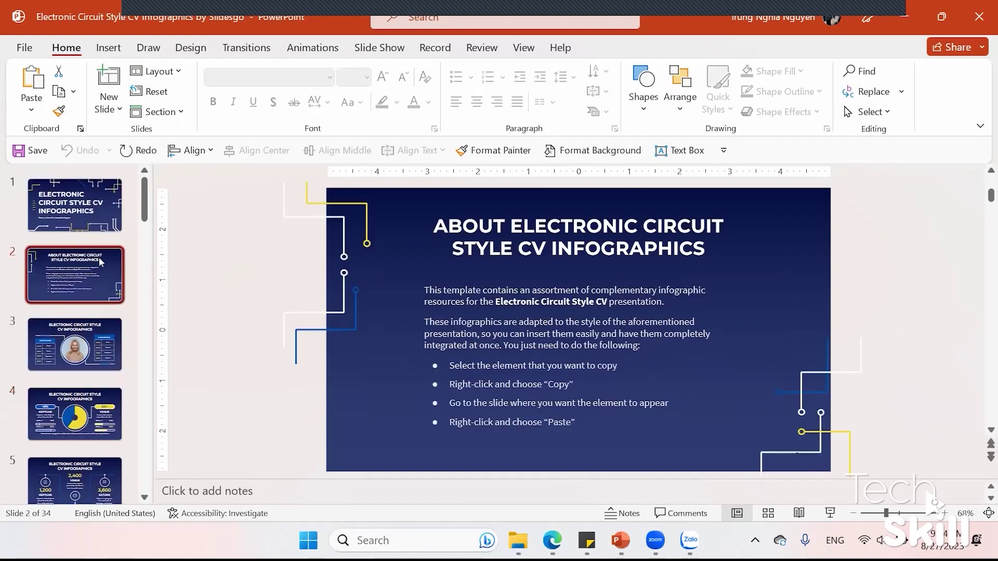
left_click(466, 403)
left_click_drag(466, 403, 633, 444)
left_click(528, 419)
left_click(47, 329)
left_click(604, 369)
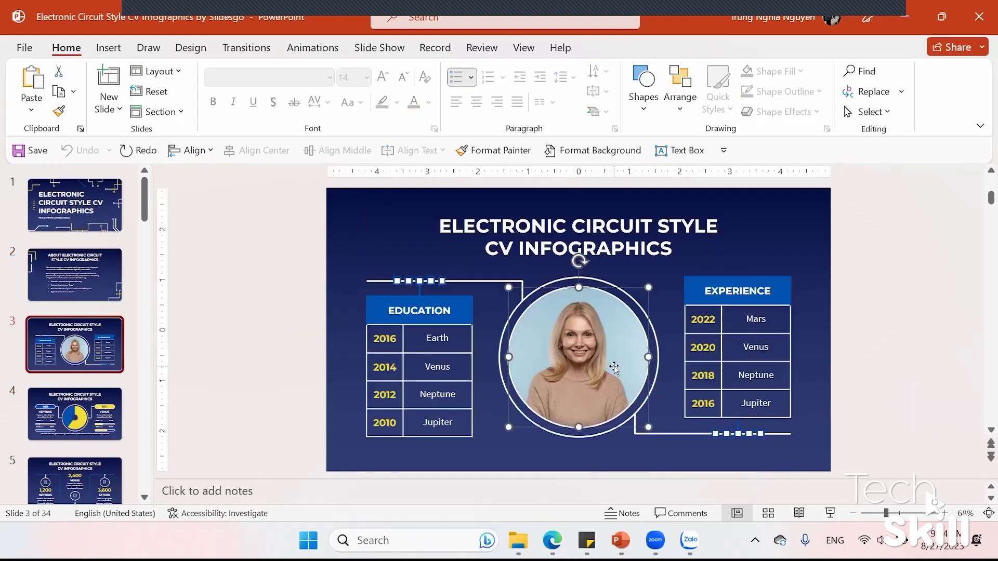
Replace the circle portrait with the colleagues photo from IMAGES > 0811 Business Girl
right_click(577, 334)
left_click(551, 362)
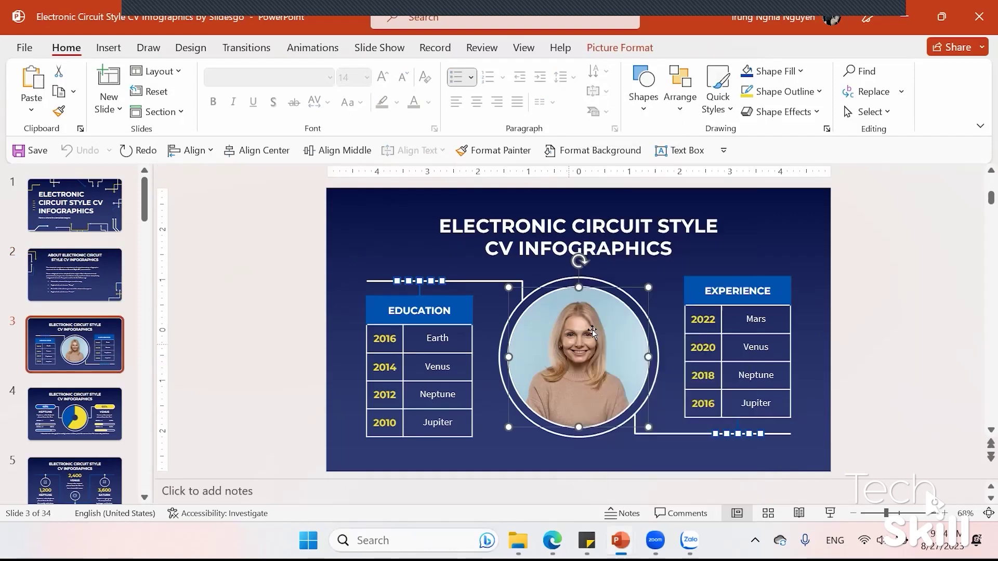
right_click(608, 325)
left_click(832, 297)
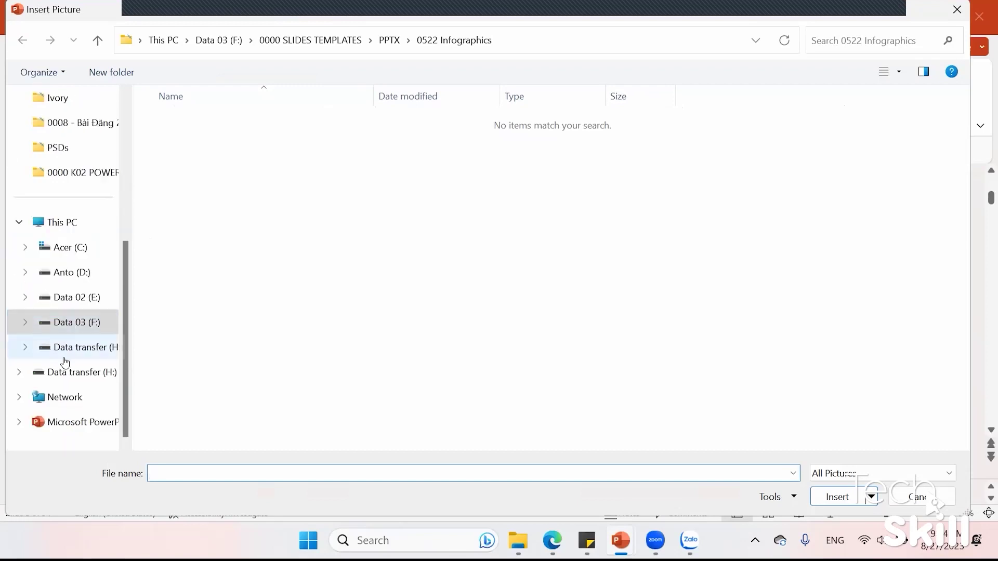
left_click(77, 322)
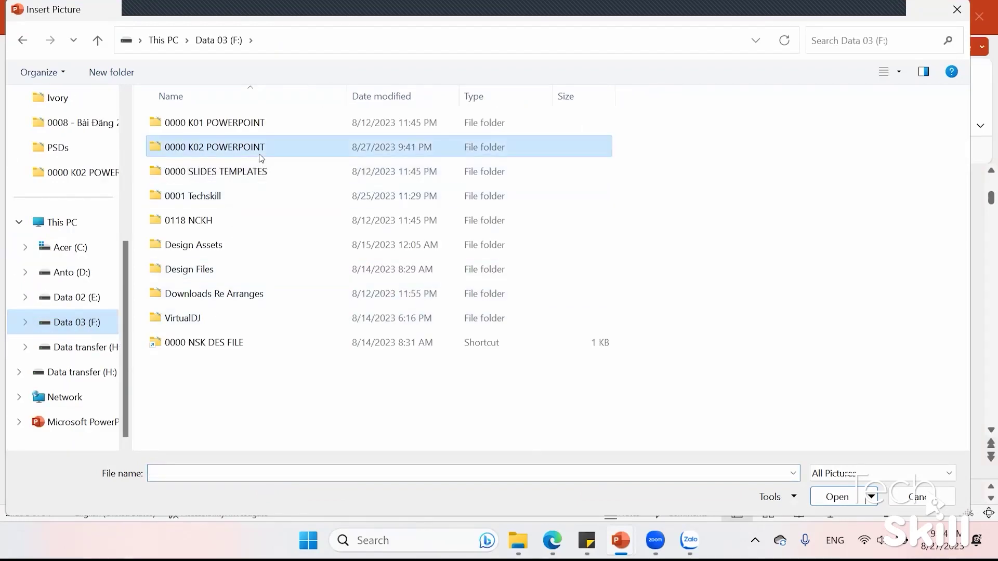
double_click(247, 138)
double_click(245, 146)
double_click(210, 171)
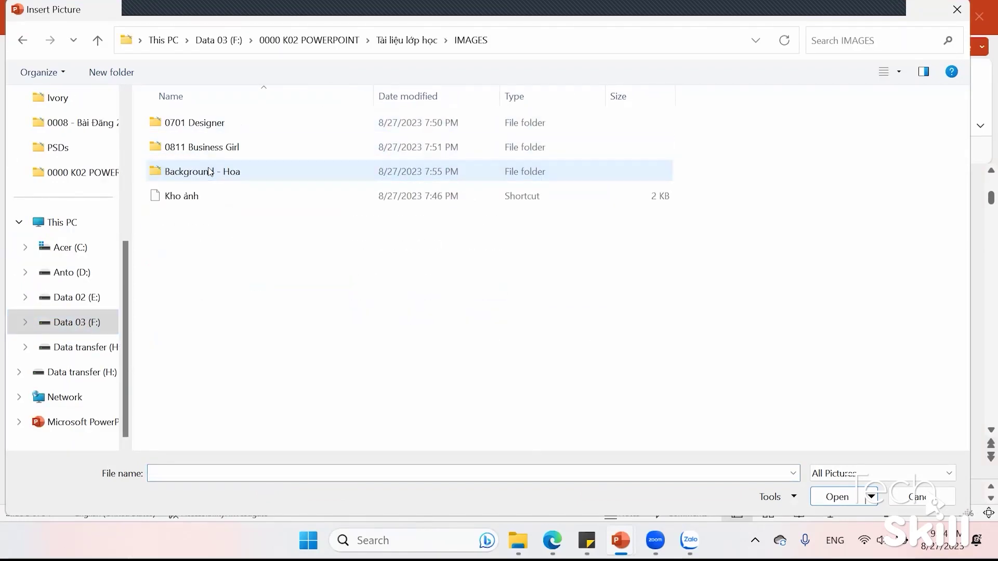
double_click(266, 147)
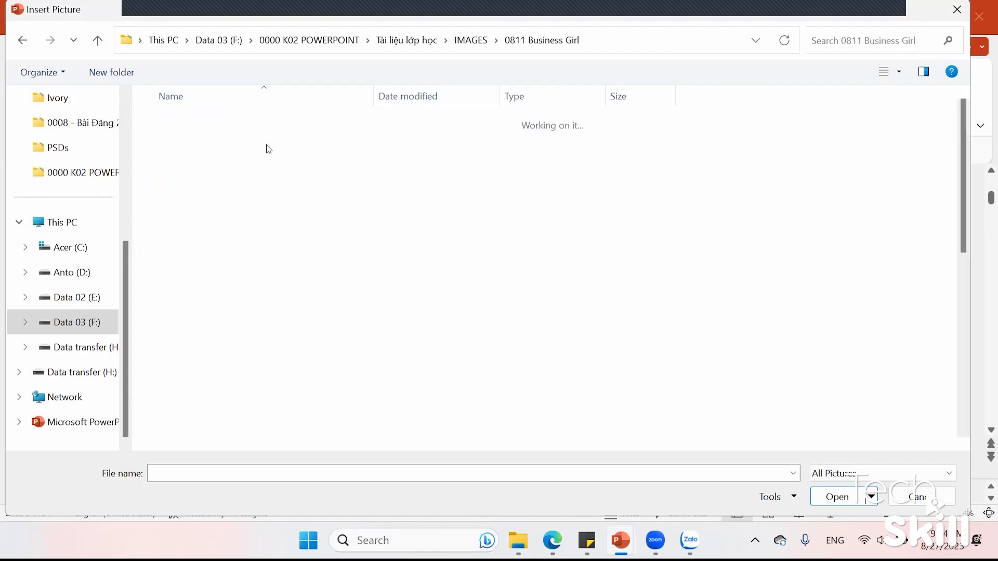
left_click(275, 148)
double_click(275, 149)
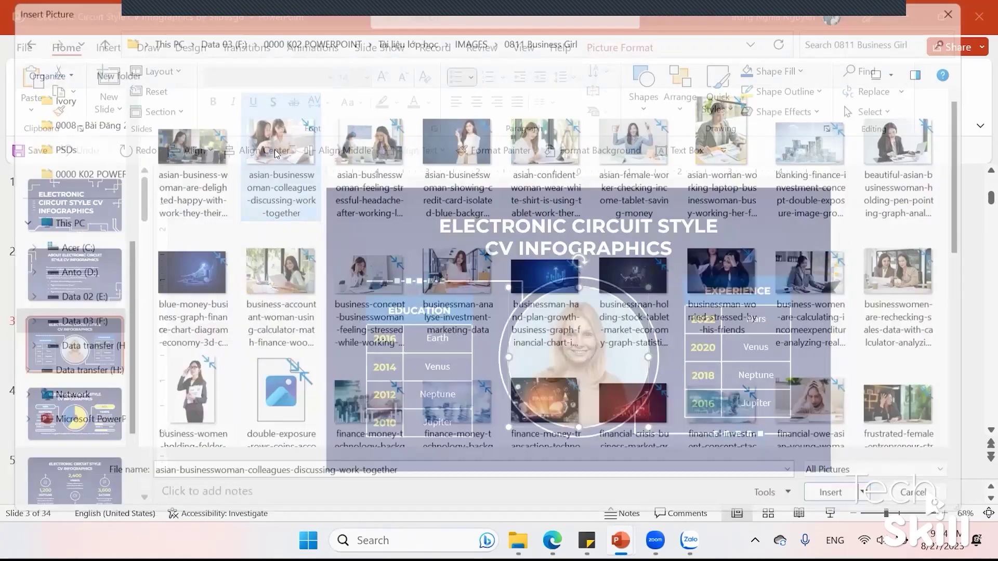
Crop the new photo, shifting and enlarging it within the circle frame
right_click(616, 346)
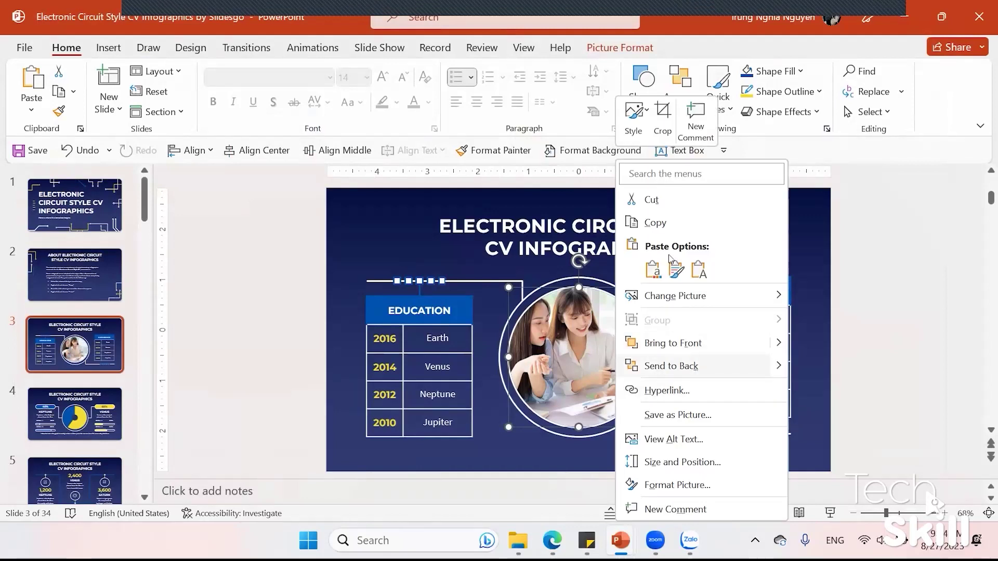
left_click(661, 123)
left_click_drag(674, 353, 690, 354)
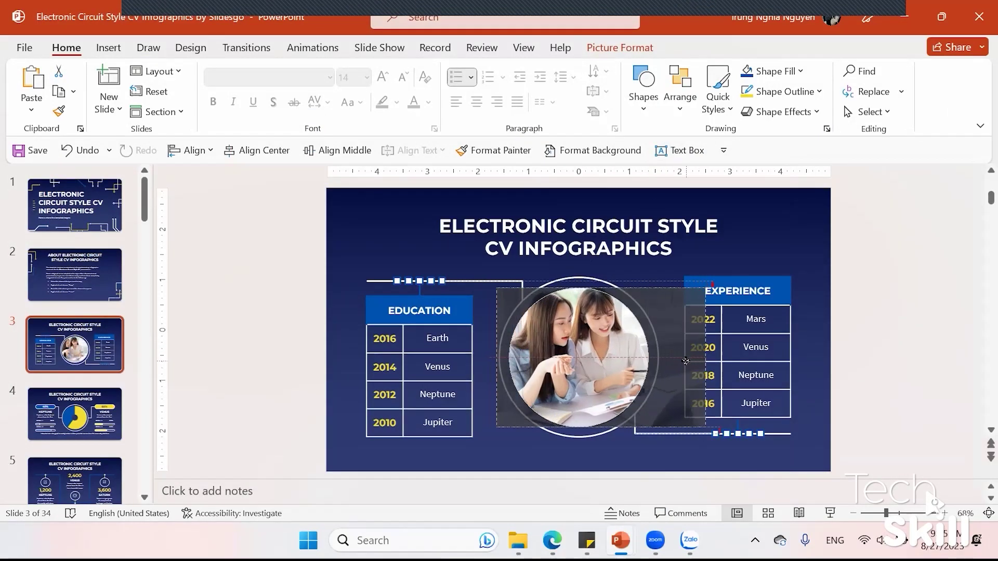
left_click_drag(714, 284, 744, 327)
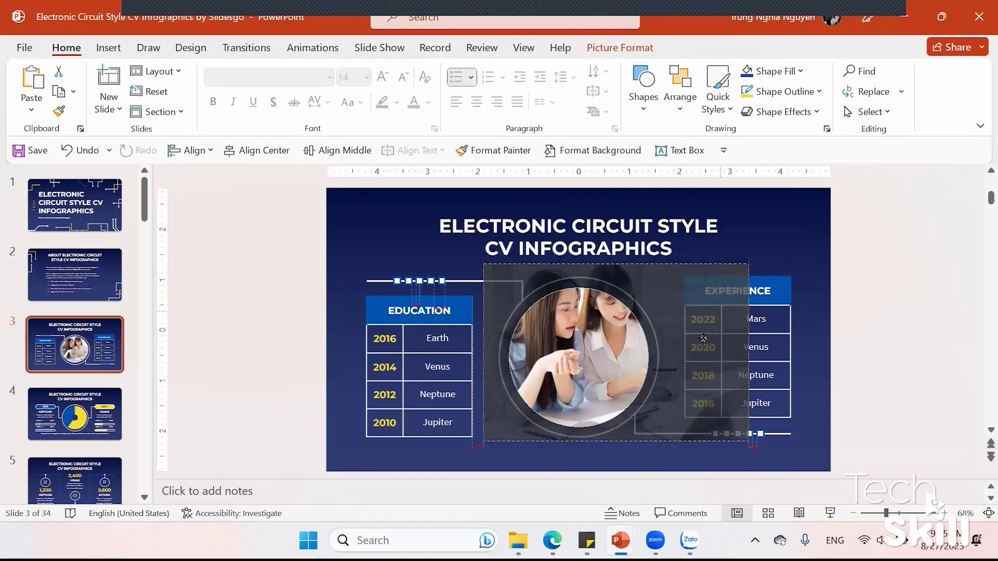
left_click(922, 313)
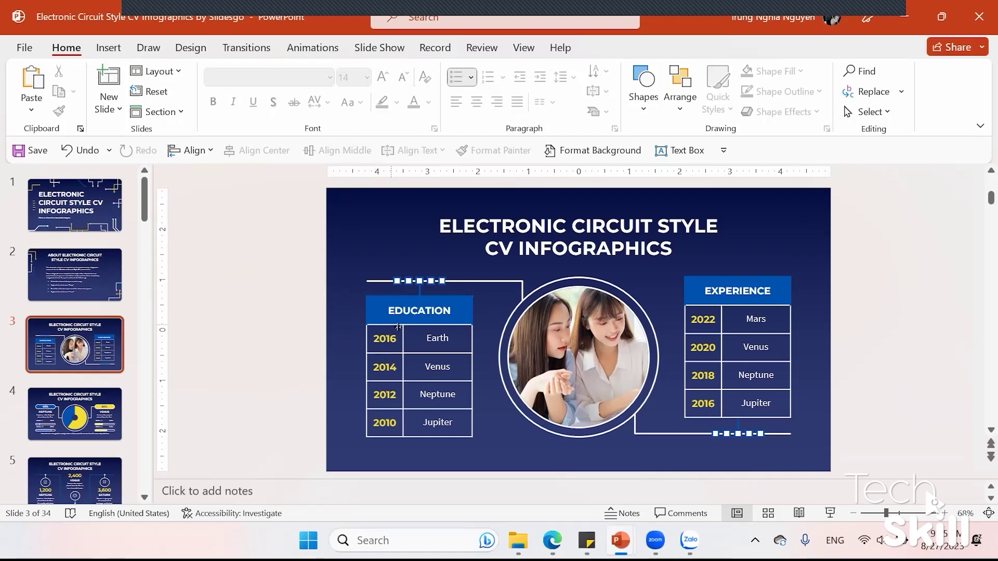
Change the Earth entry to 'Thông tin', retitle slide 3 'CHỈNH SỬA TIÊU ĐỀ ĐI?', then show slide 1
double_click(437, 338)
type("D")
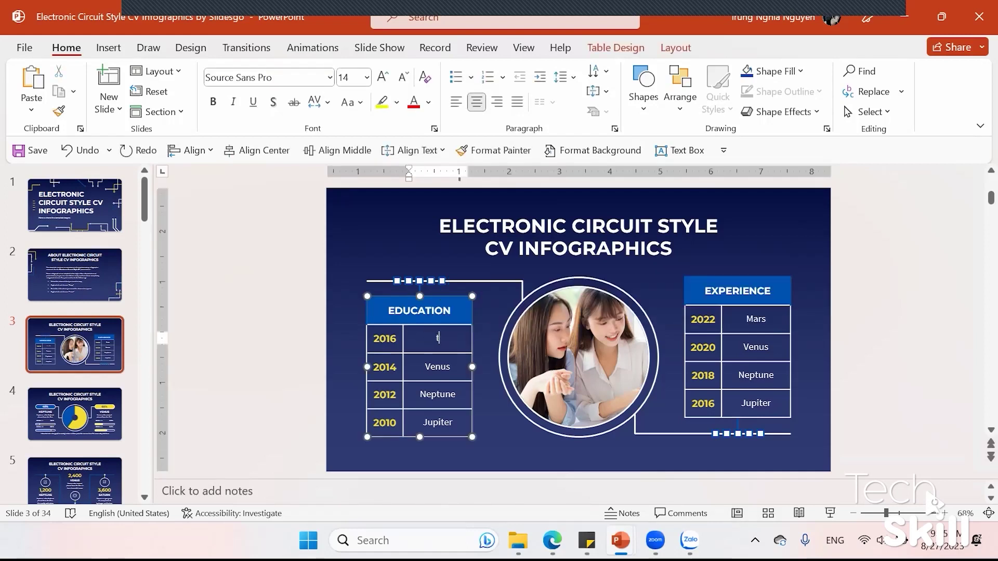
type(" tin")
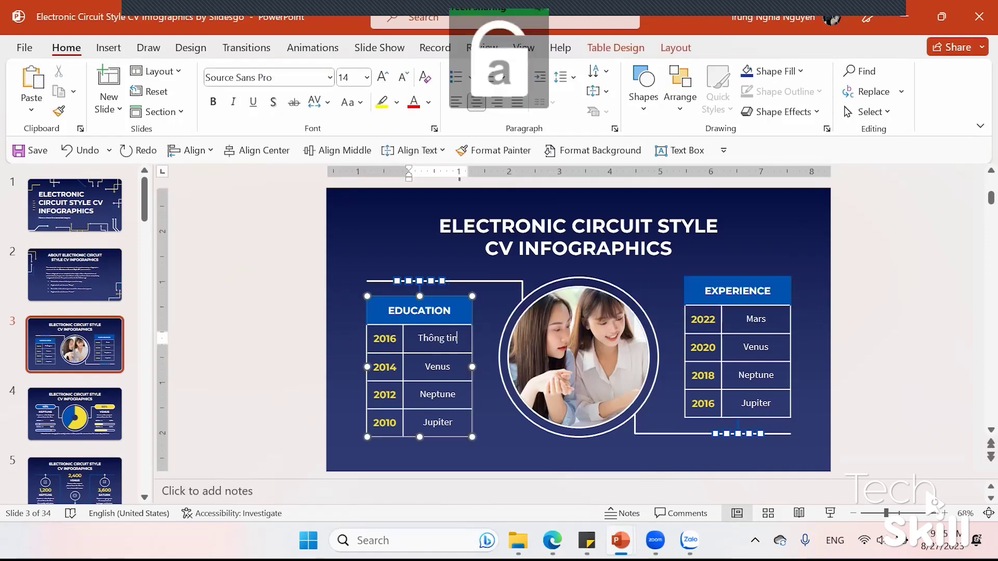
left_click(555, 254)
key("ctrl+a")
key("Caps_Lock")
type("CHỈNH SỬA")
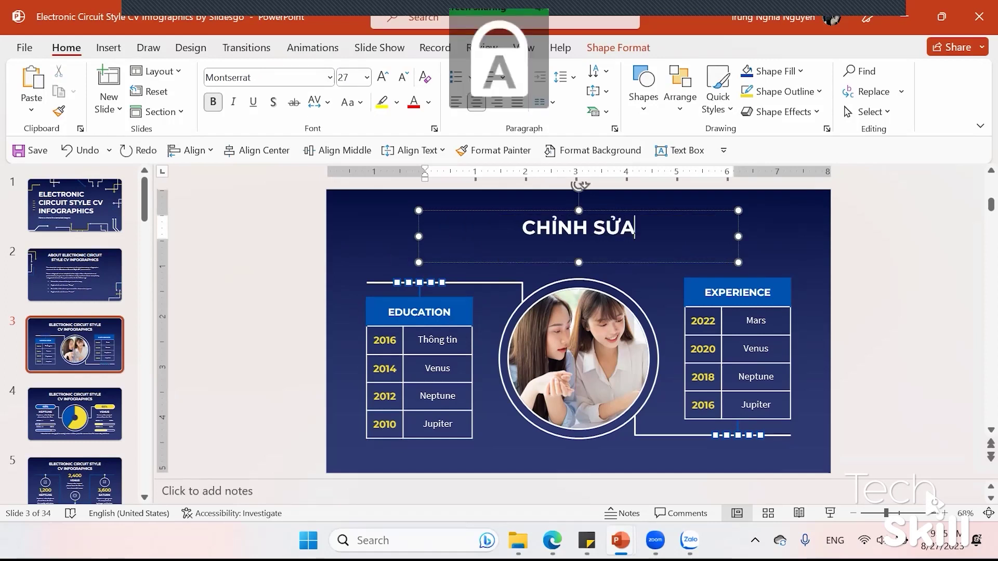
type(" TIÊU ĐỀ ĐI")
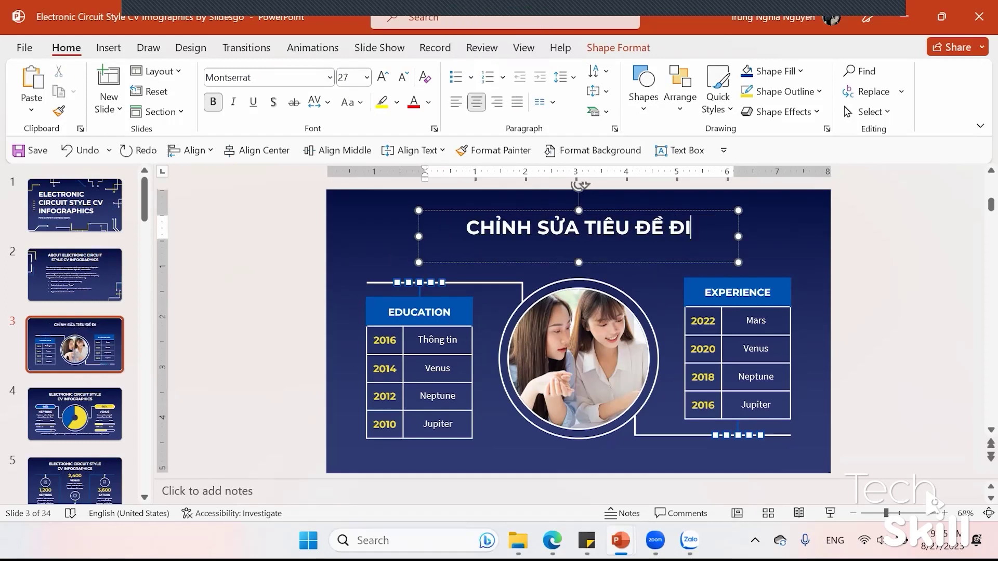
type("?")
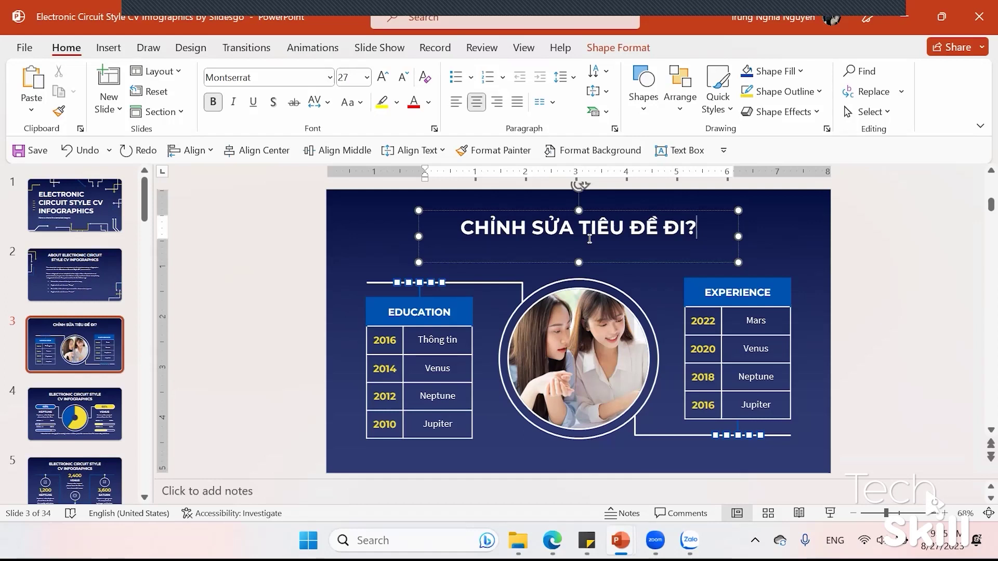
left_click(73, 229)
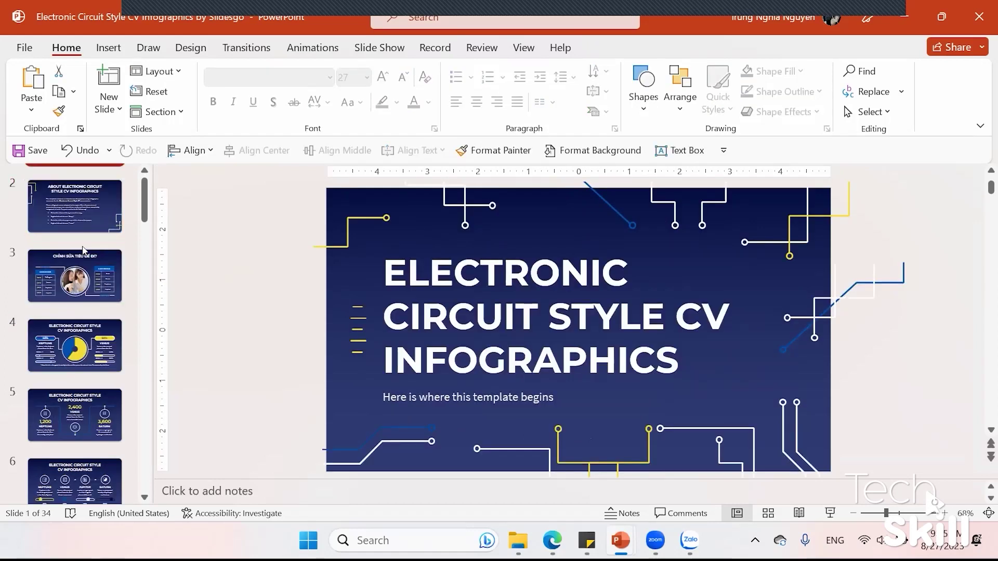
Select the template slides and give them a picture fill background applied to all slides
left_click_drag(144, 218, 139, 499)
scroll(78, 458, "down", 3)
left_click(69, 458, "shift")
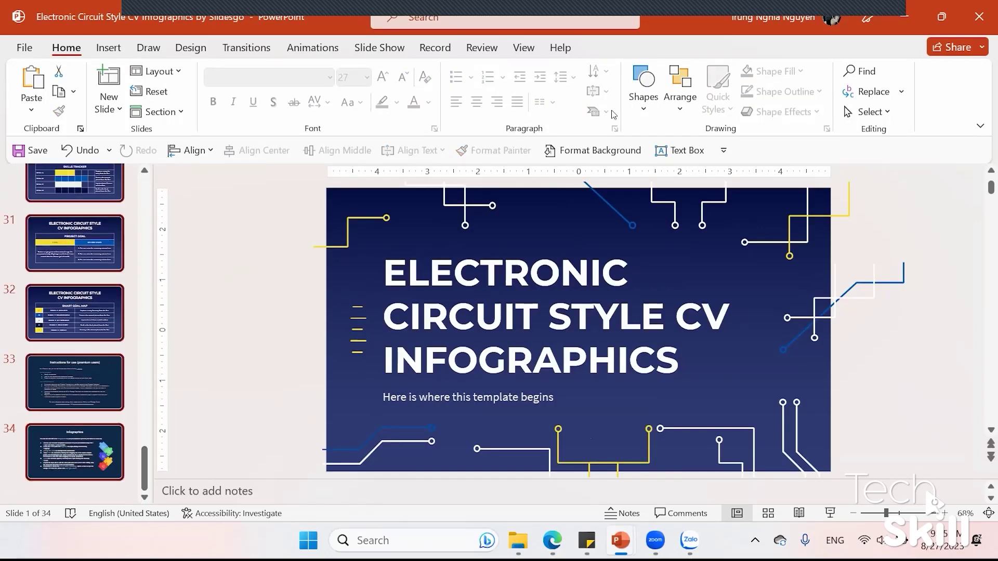
left_click(593, 150)
left_click(806, 308)
left_click(821, 478)
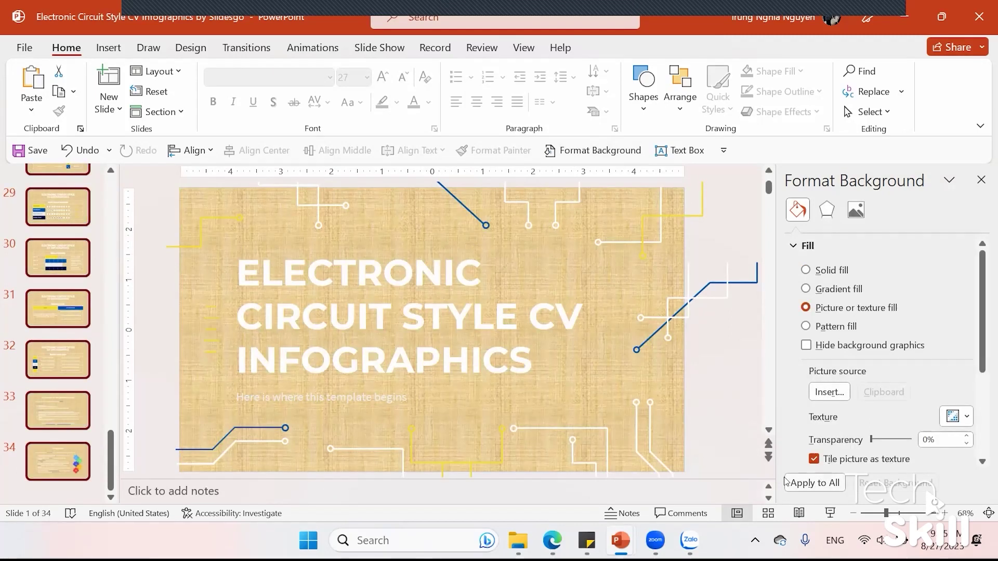
Use 'Floral Fuchsia and Purple Background4' from IMAGES > Background - Hoa > 0530 Floral as the background
left_click(830, 391)
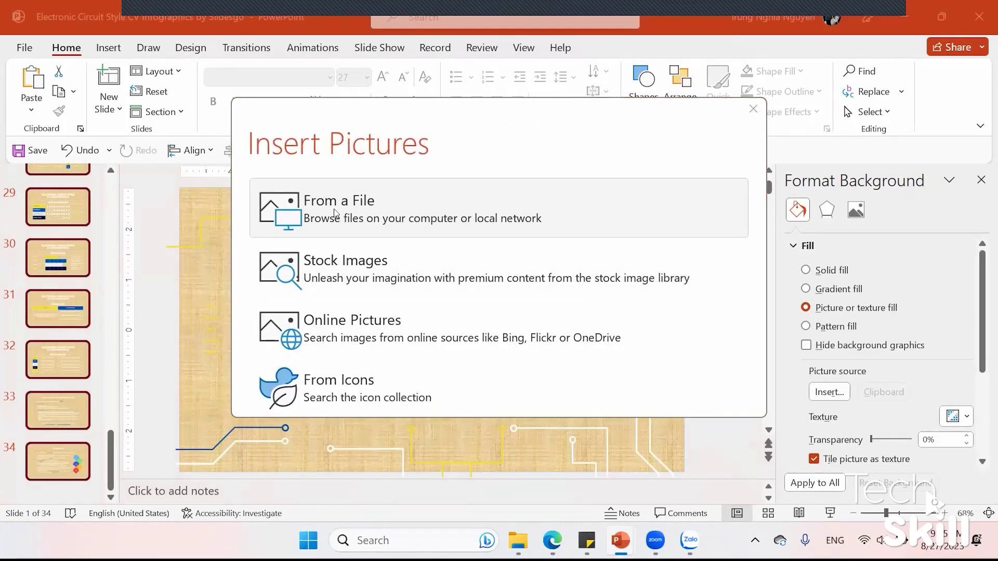
left_click(364, 208)
left_click(446, 40)
left_click(460, 92)
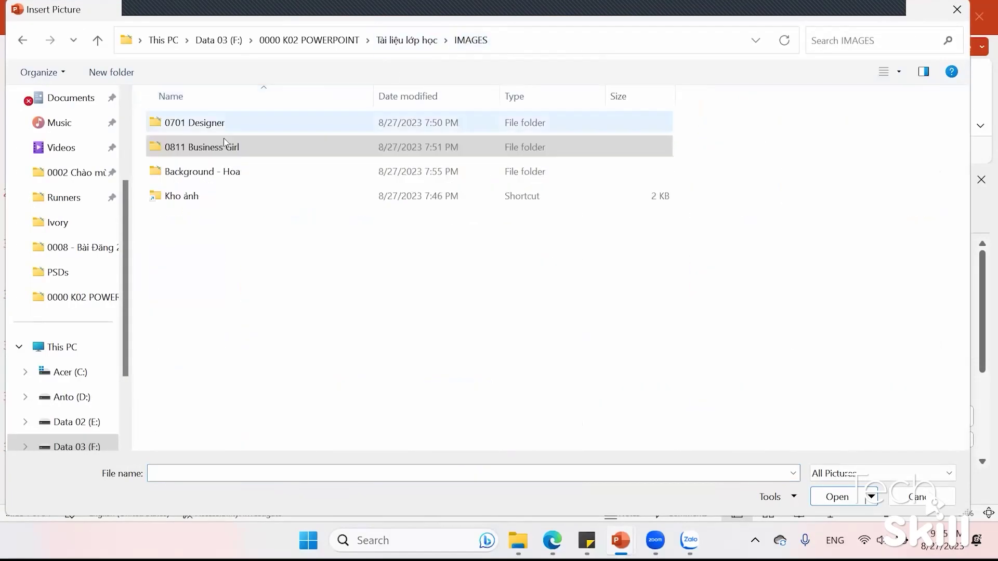
double_click(209, 171)
double_click(217, 133)
left_click(223, 131)
left_click(461, 151)
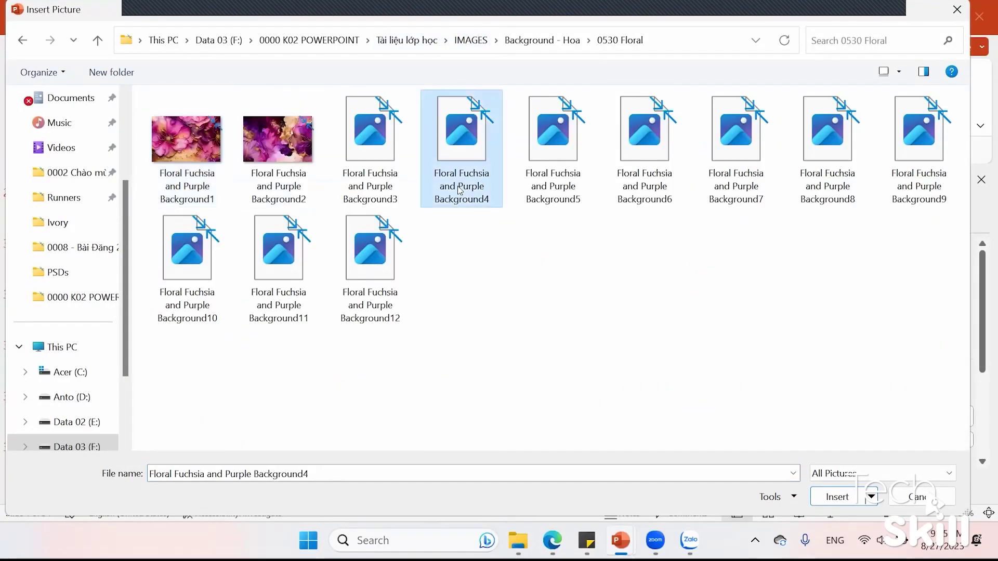
double_click(380, 177)
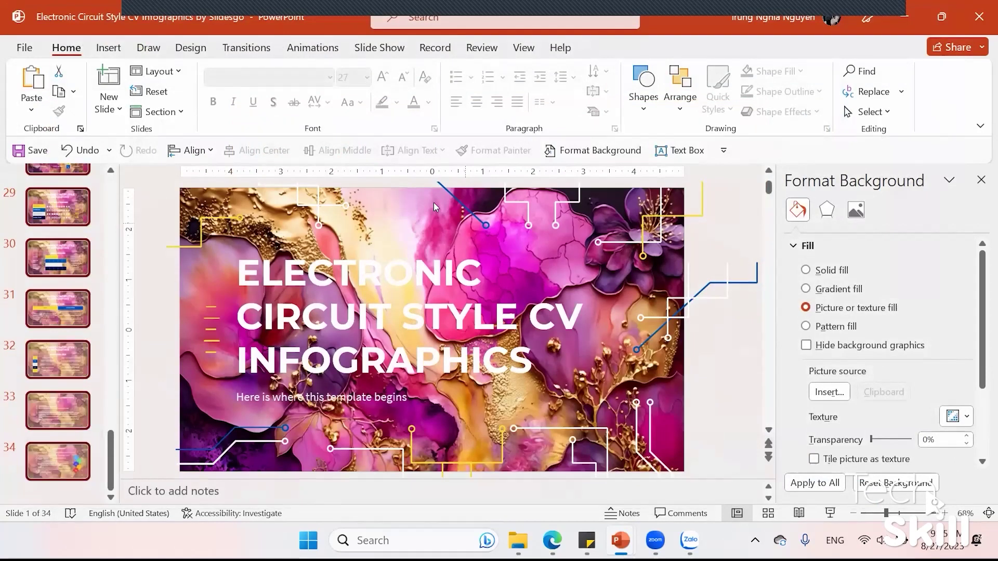
Set the background picture's brightness to -65% and recolour it blue
left_click(856, 210)
left_click(894, 249)
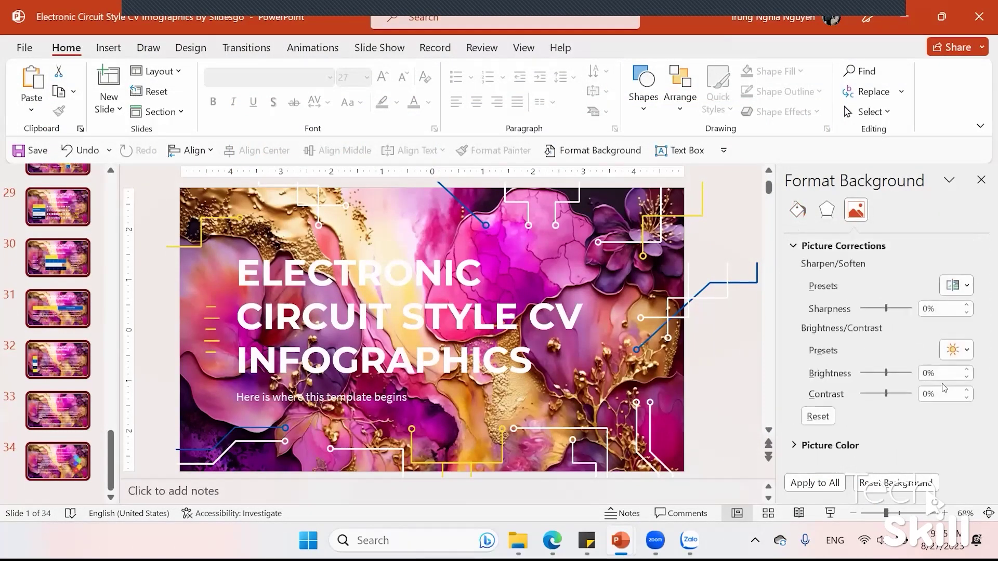
key("BackSpace")
type("65")
key("Return")
left_click(852, 445)
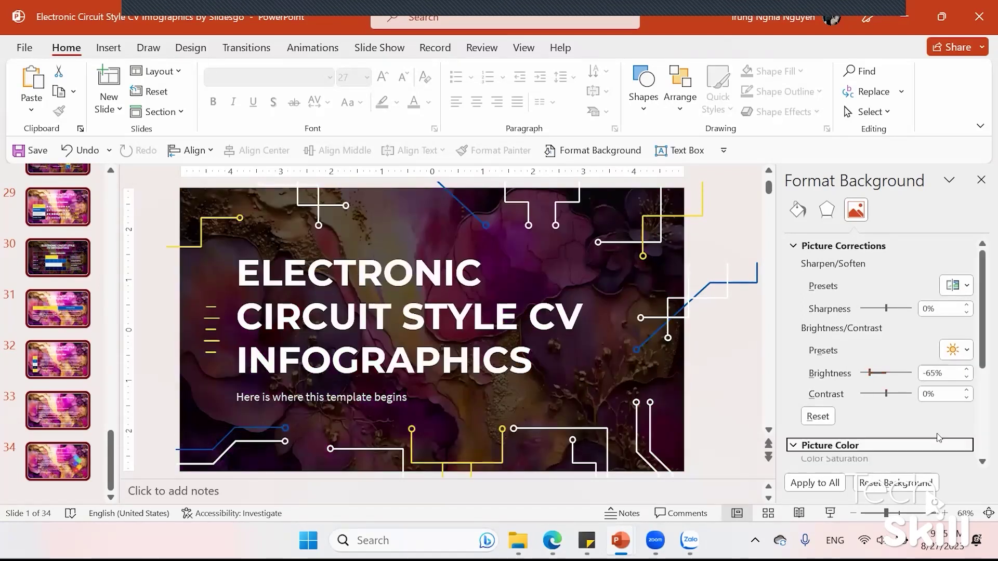
left_click(957, 428)
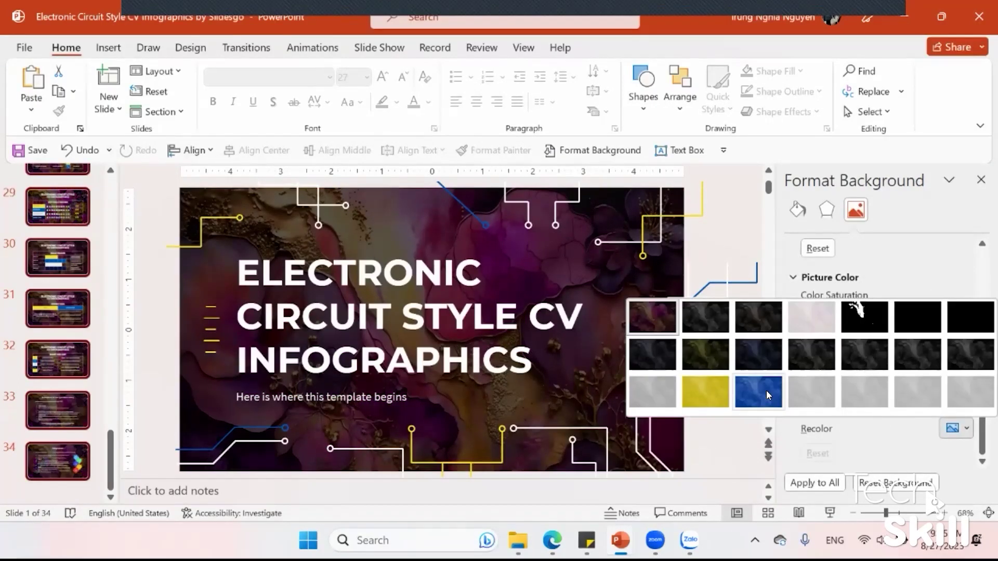
left_click(766, 391)
Check the blue background on several slides, then close the template and answer the save prompt
left_click(55, 373)
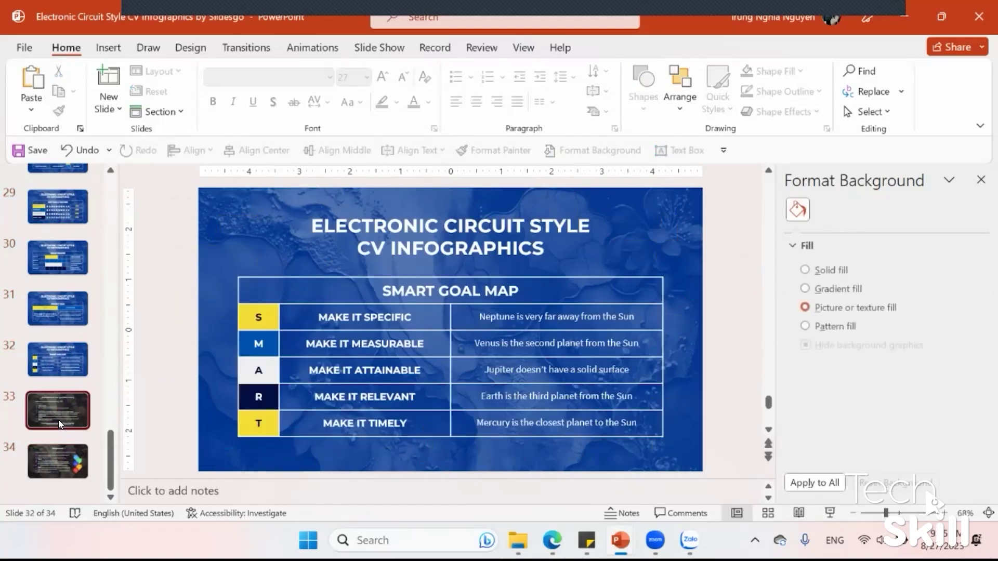
left_click(58, 420)
scroll(42, 339, "up", 3)
scroll(43, 338, "up", 1)
left_click(52, 309)
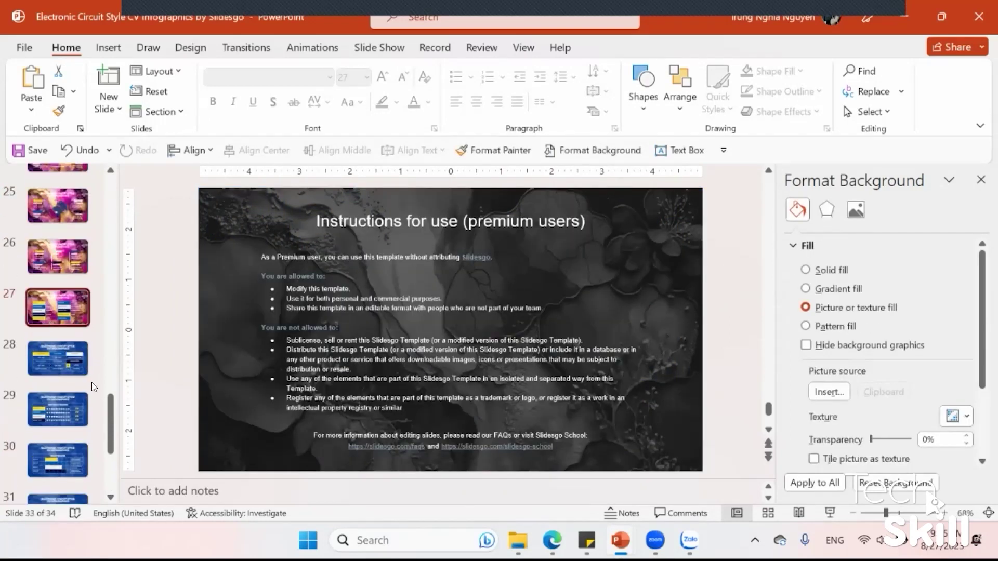
scroll(110, 416, "up", 1)
scroll(147, 394, "down", 2)
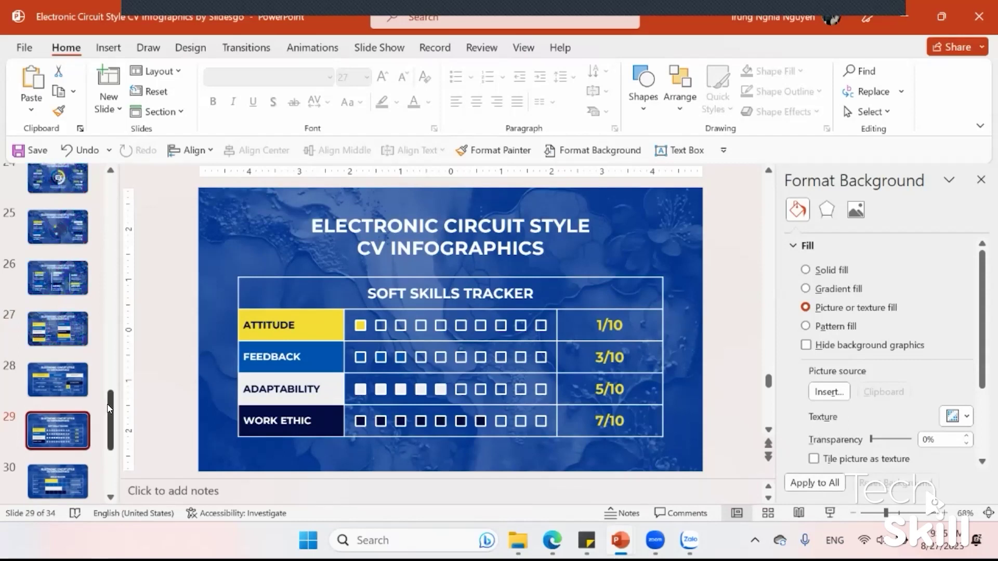
left_click_drag(108, 404, 130, 239)
left_click(73, 260)
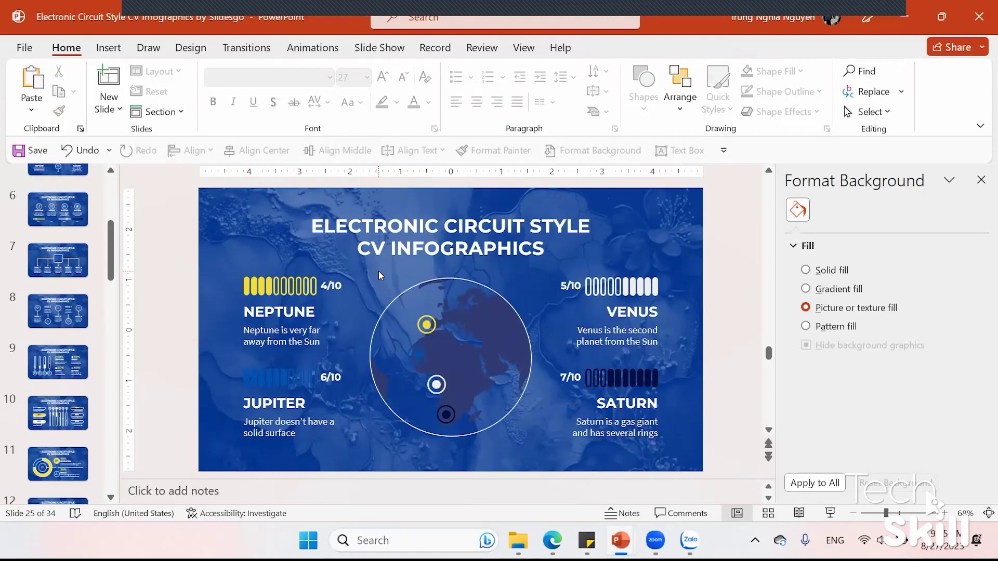
left_click(979, 16)
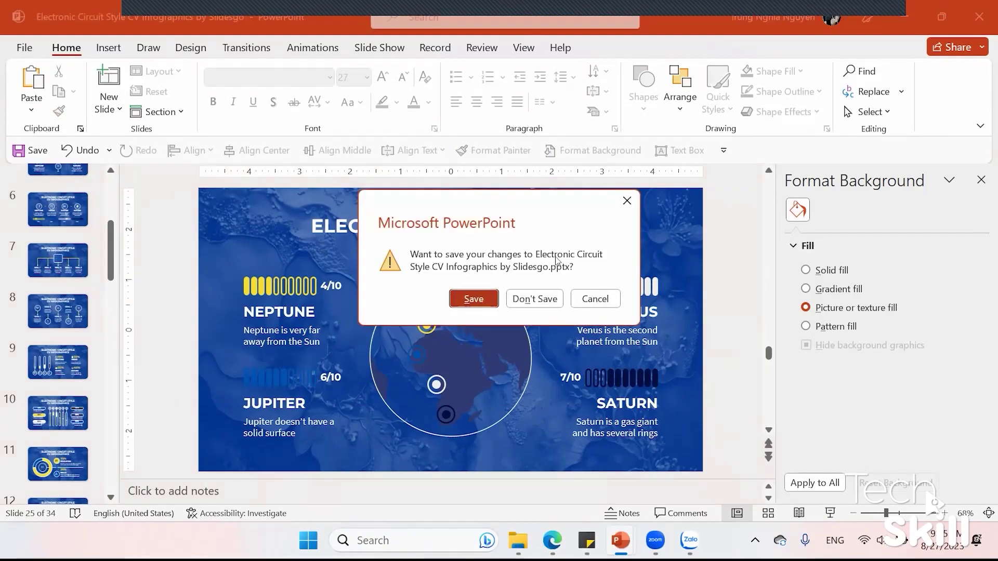
left_click(534, 297)
Drag the IMAGES folder from Data 03 (F:) > 0000 K02 POWERPOINT > Tài liệu lớp học into Google Drive
scroll(318, 166, "up", 1)
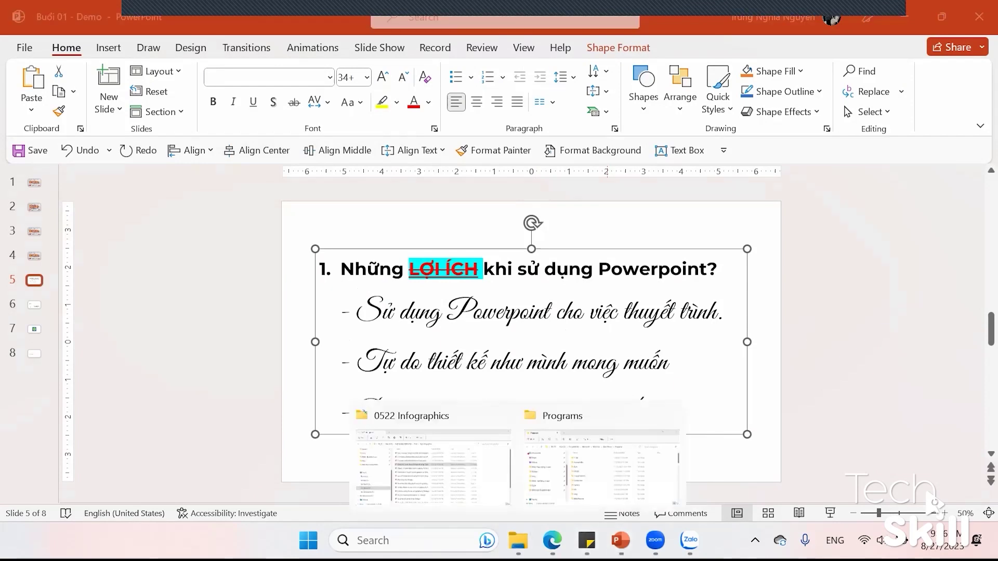
left_click(552, 541)
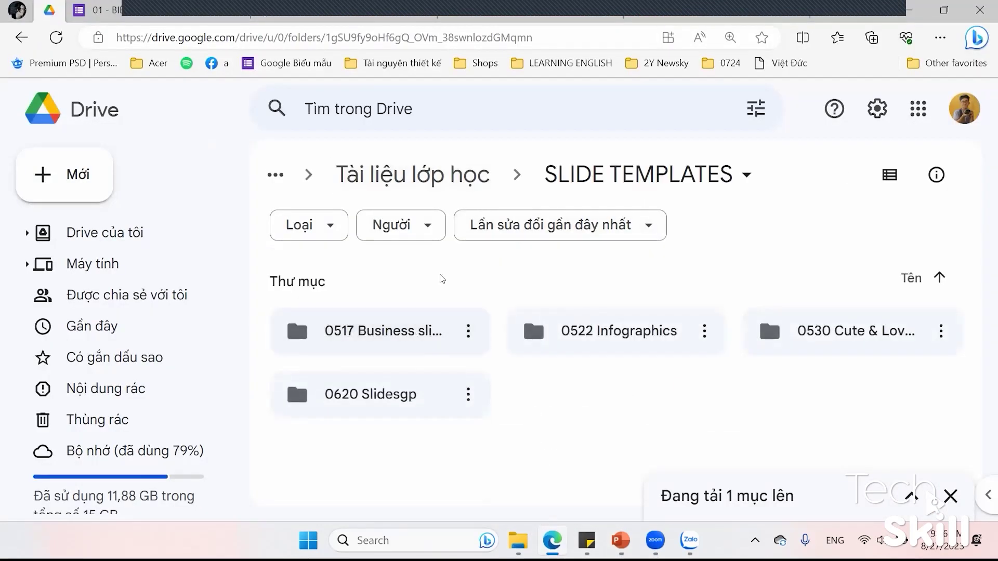
left_click(536, 450)
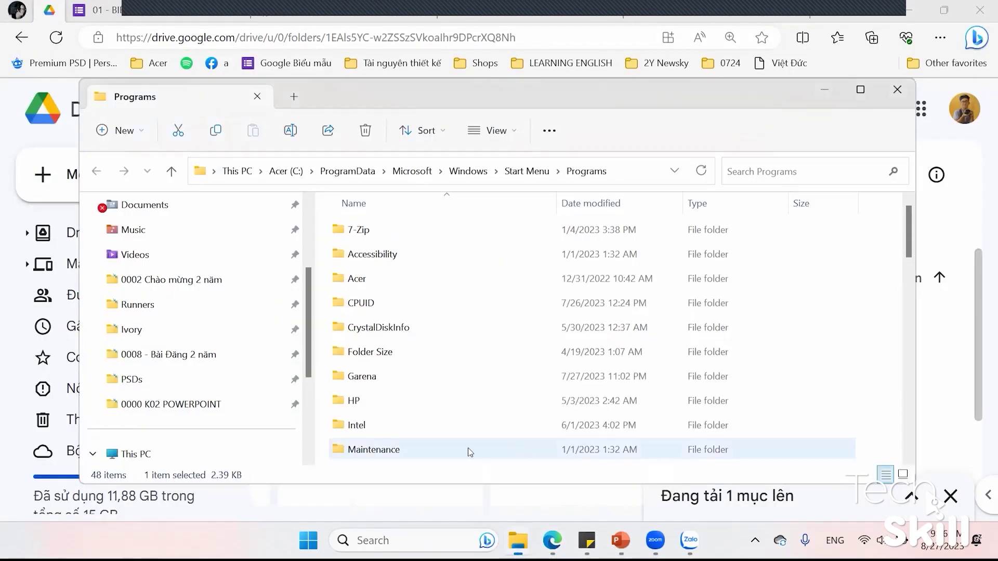
scroll(208, 375, "down", 5)
left_click(233, 378)
left_click(234, 355)
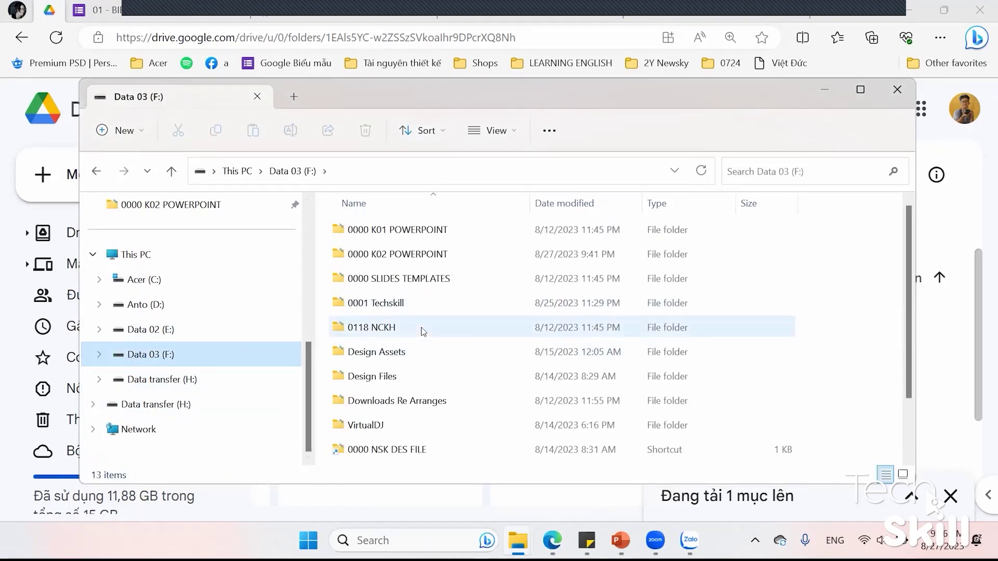
double_click(421, 252)
double_click(420, 249)
mouse_move(410, 280)
left_mouse_down()
mouse_move(576, 341)
mouse_move(748, 367)
left_mouse_up()
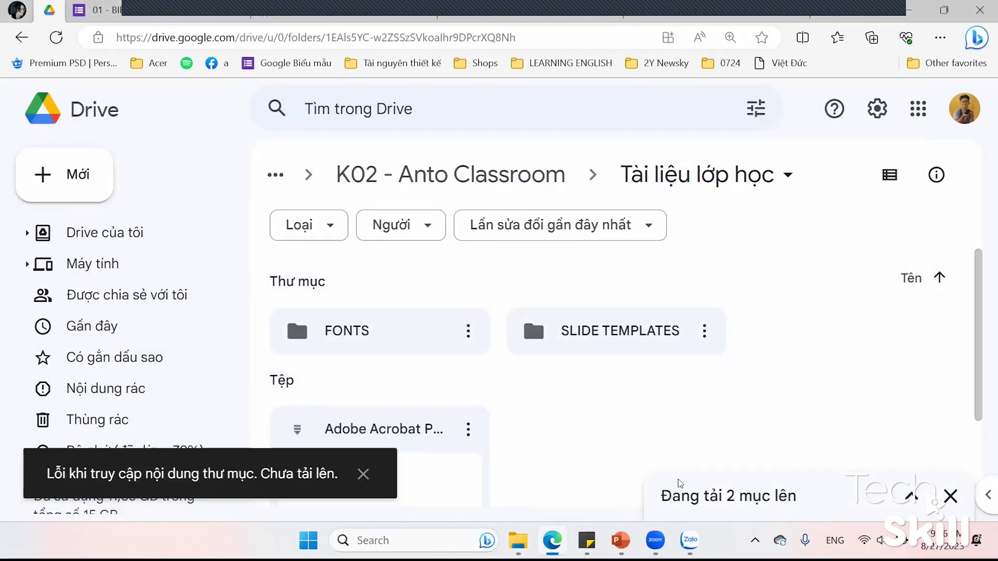
Check the upload progress list, then switch to the Bing search results tab
scroll(714, 379, "down", 1)
left_click(910, 496)
scroll(853, 432, "down", 2)
scroll(846, 423, "up", 2)
left_click(911, 233)
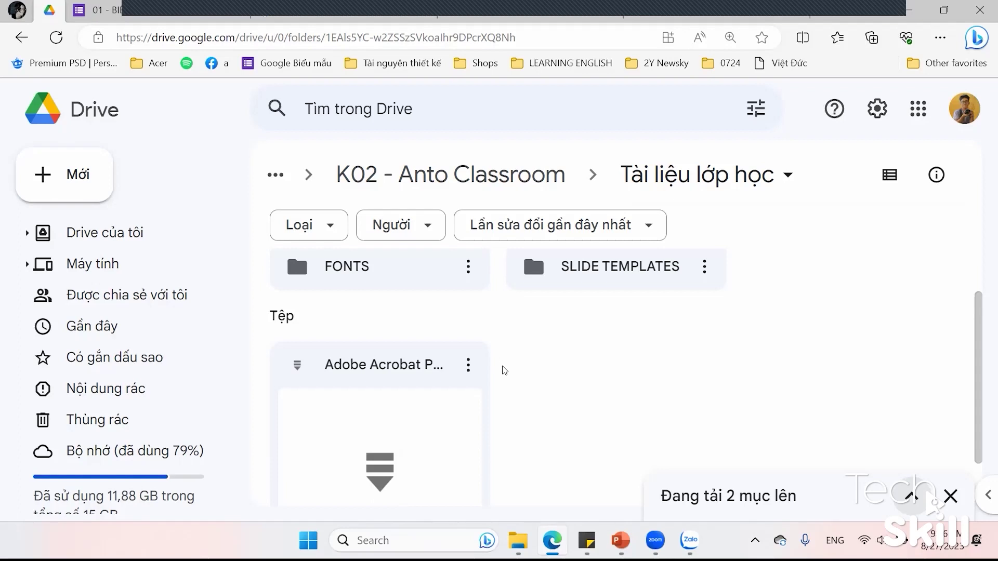
left_click(829, 18)
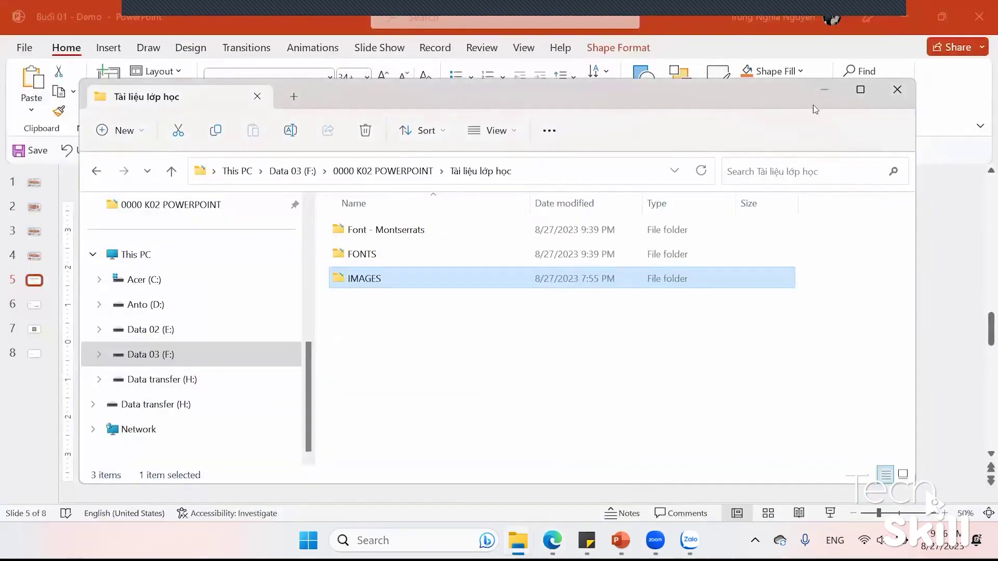
Return to the Buổi 01 - Demo deck and bring up the Insert commands
left_click(824, 89)
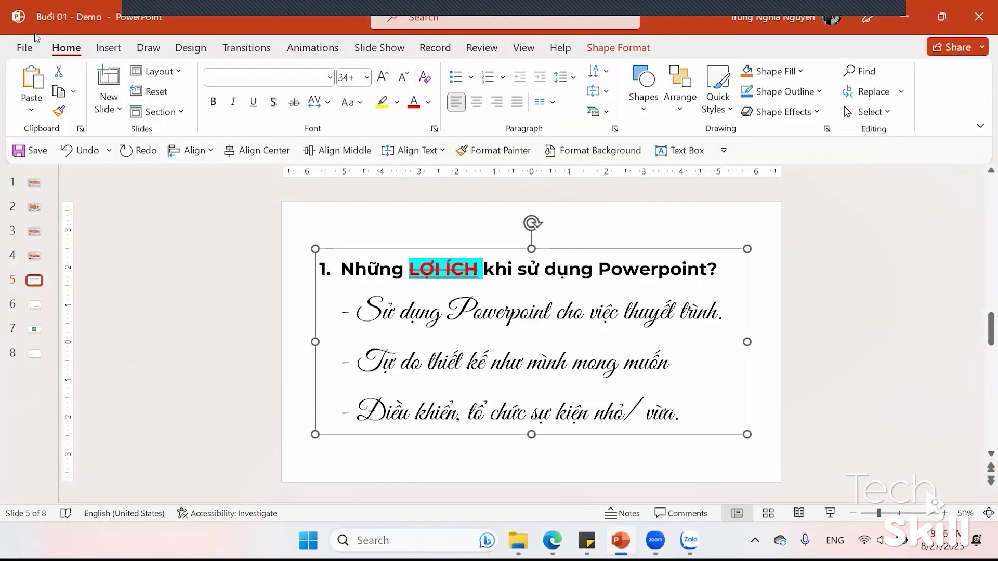
left_click(27, 48)
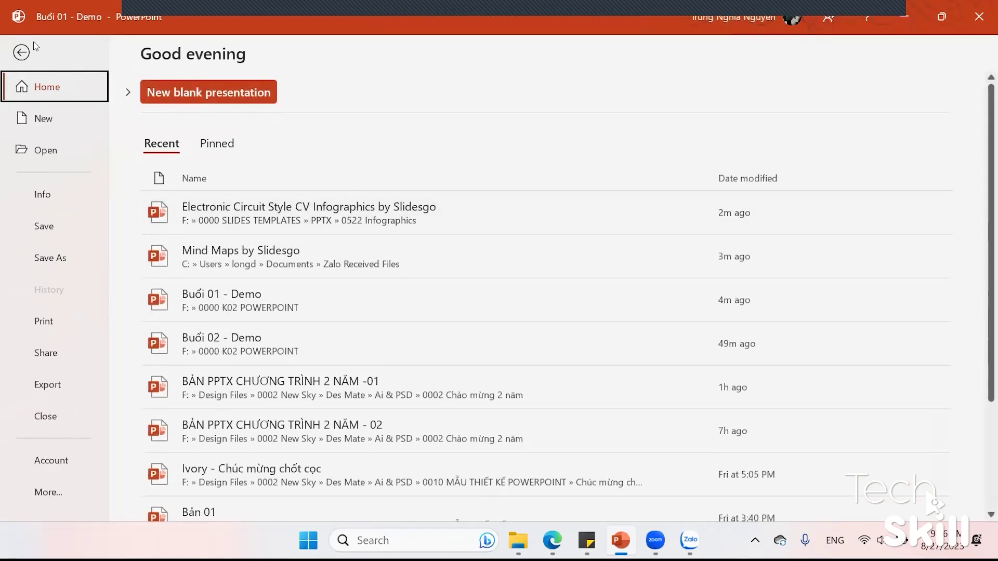
left_click(33, 44)
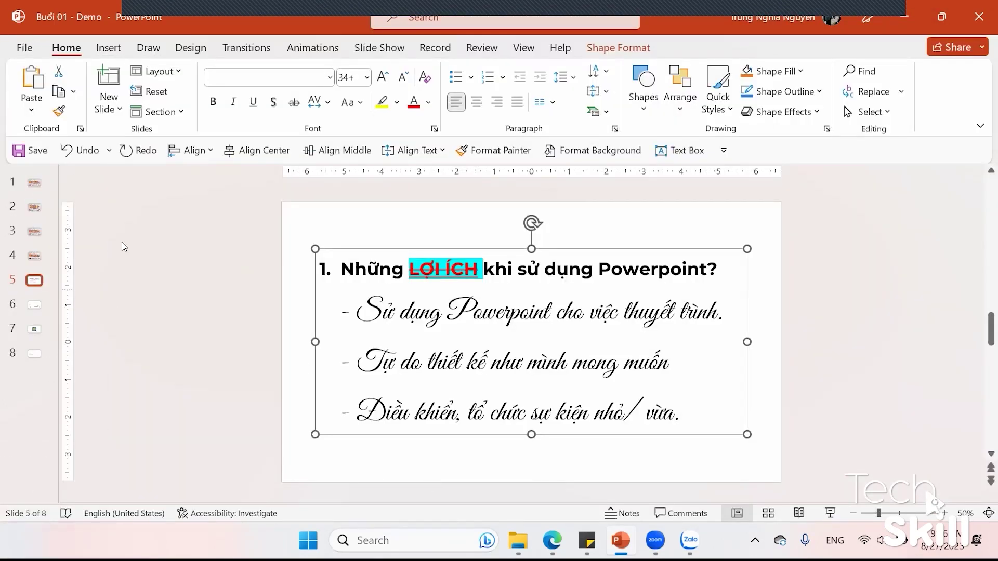
left_click(111, 47)
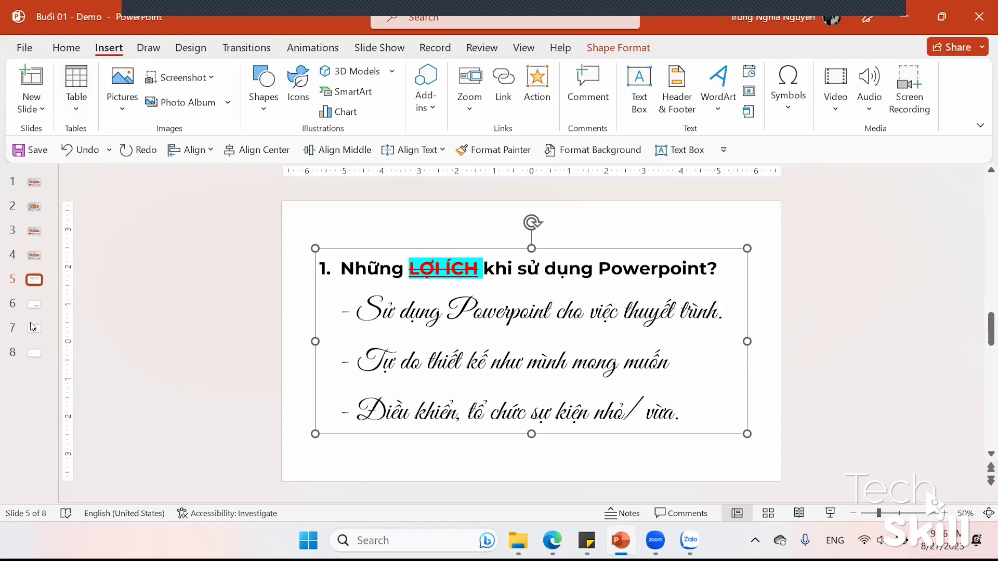
Add a section named INSERT after slide 8 with a new blank slide 9
left_click(31, 358)
right_click(40, 342)
left_click(41, 347)
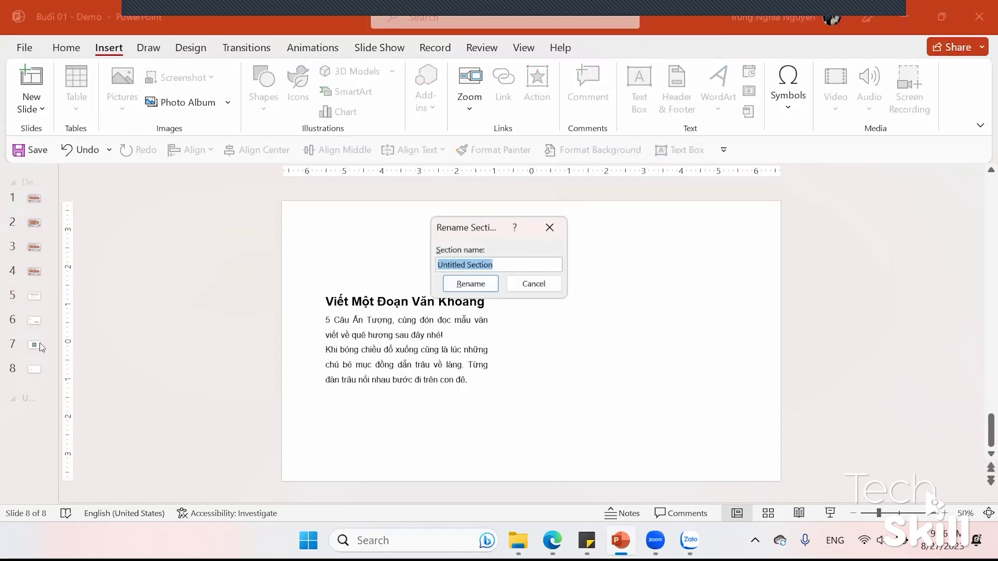
type("SL")
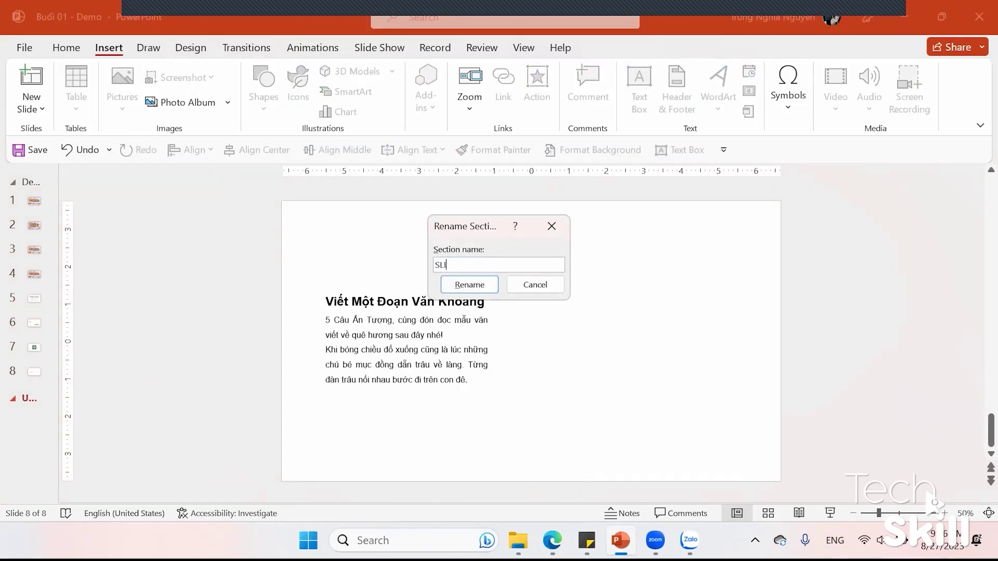
key("BackSpace")
type("INR")
key("Return")
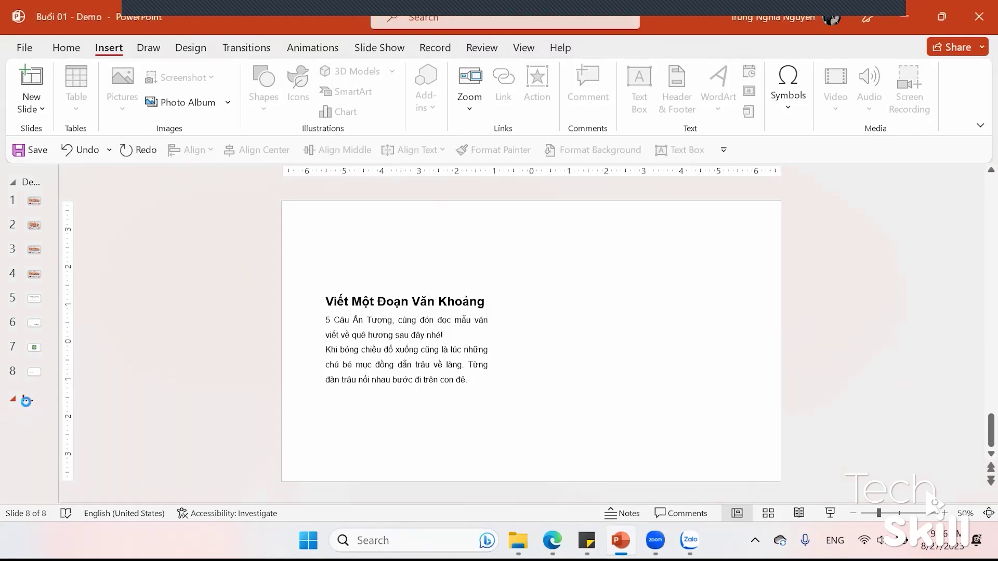
key("Return")
Open and dismiss the Pictures options, then return to the Insert commands
left_click(122, 91)
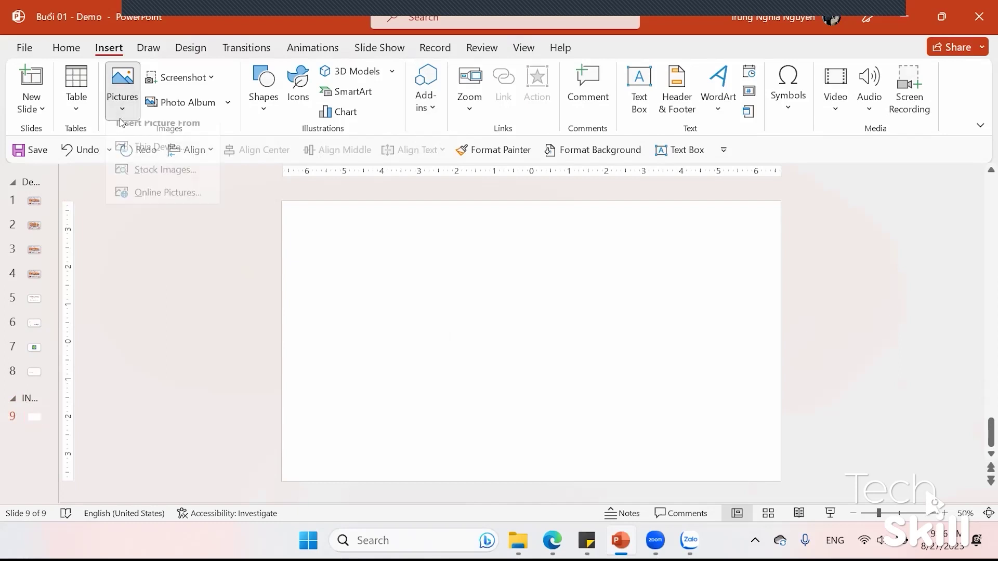
left_click(350, 240)
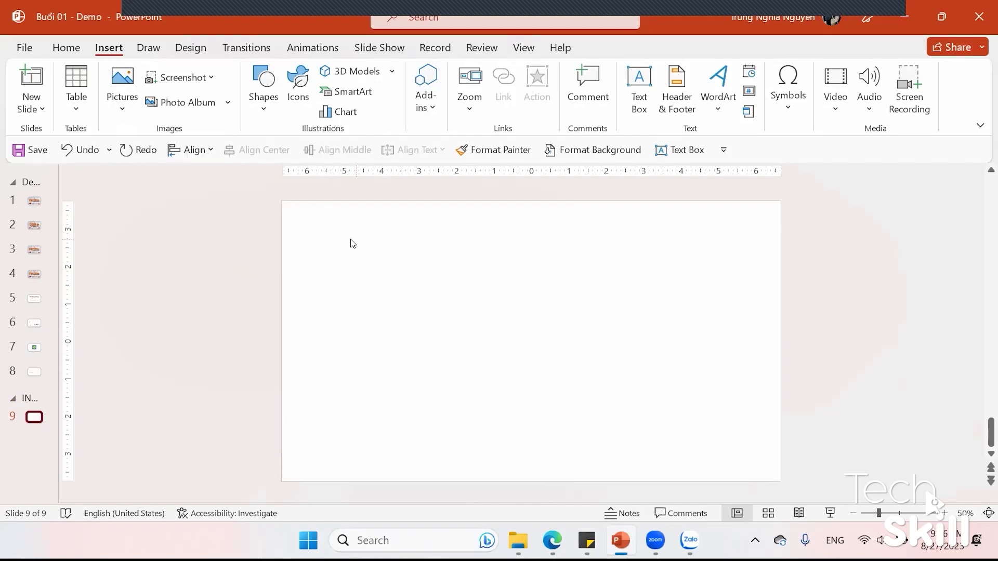
left_click(66, 47)
left_click(108, 48)
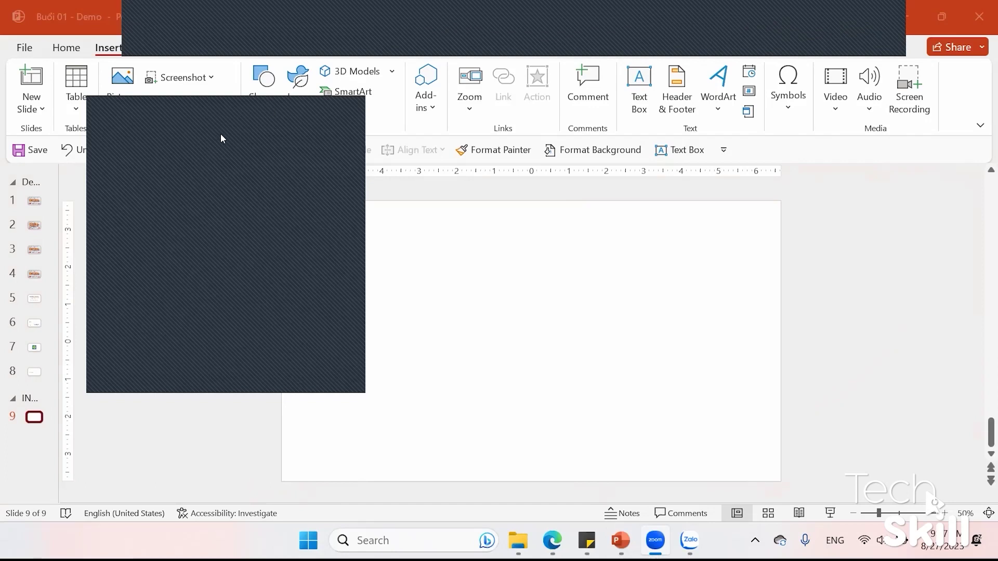
Switch from PowerPoint to the Google Drive tab showing Tài liệu lớp học, dismissing Zalo
key("alt+Tab")
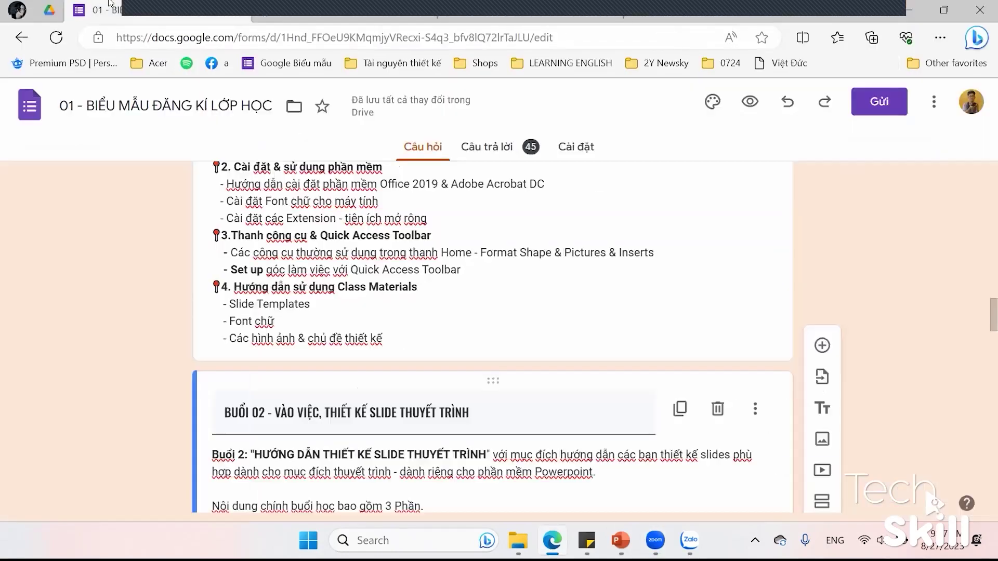
key("ctrl+shift+Tab")
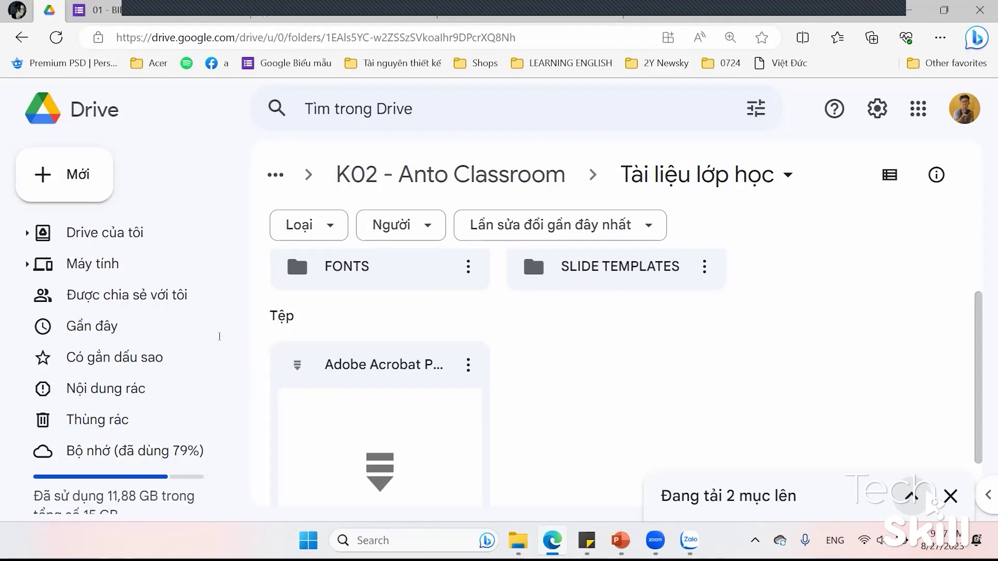
left_click(694, 541)
left_click(694, 540)
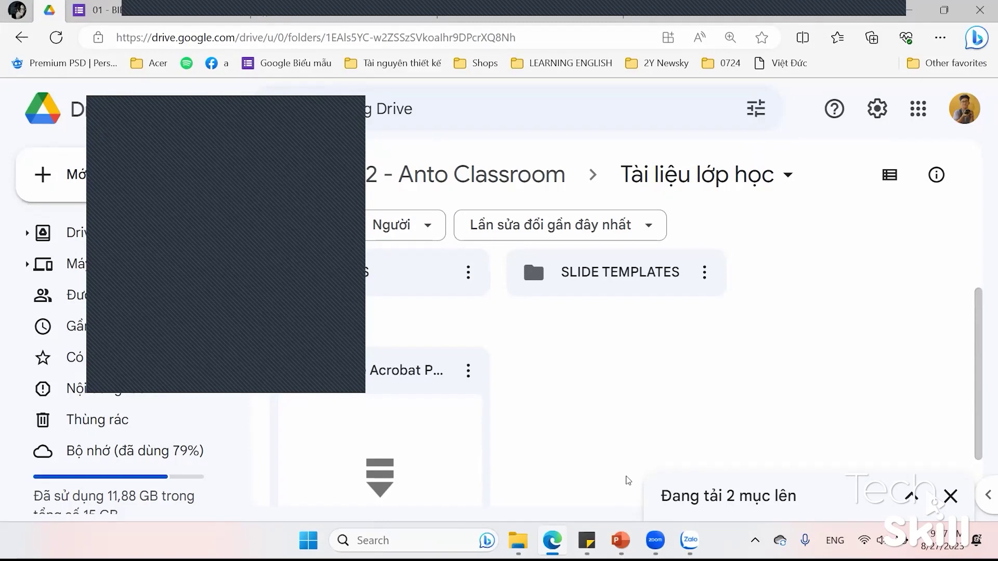
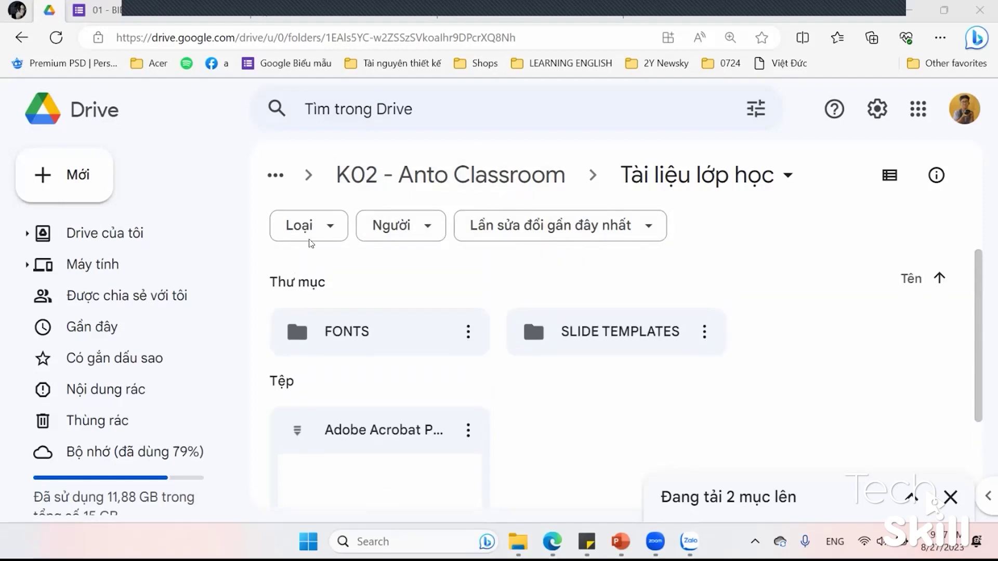
Flip between the Zalo chat and the Drive folder, then bring back the Buổi 01 - Demo deck at blank slide 9
key("alt+Tab")
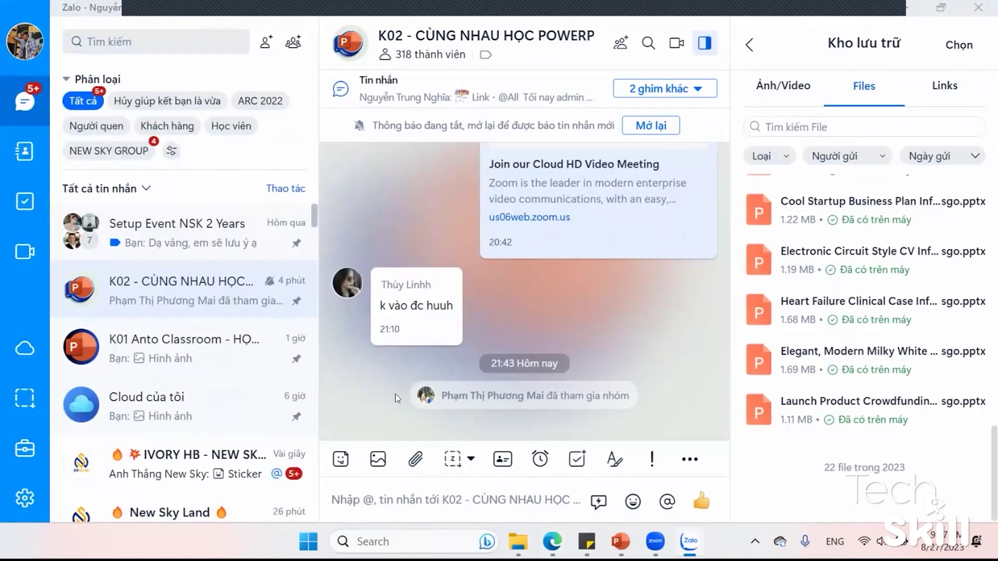
key("alt+Tab")
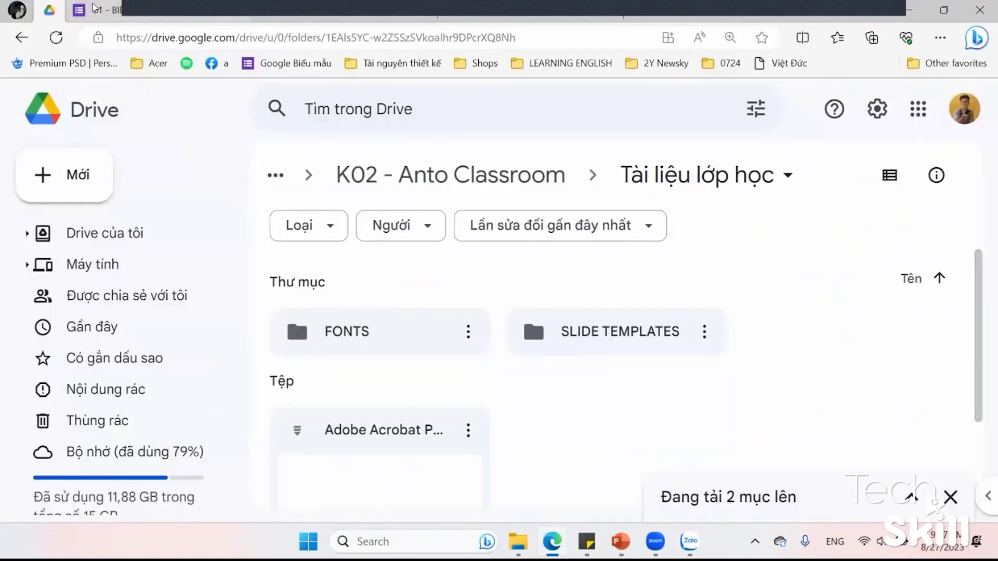
key("alt+Tab")
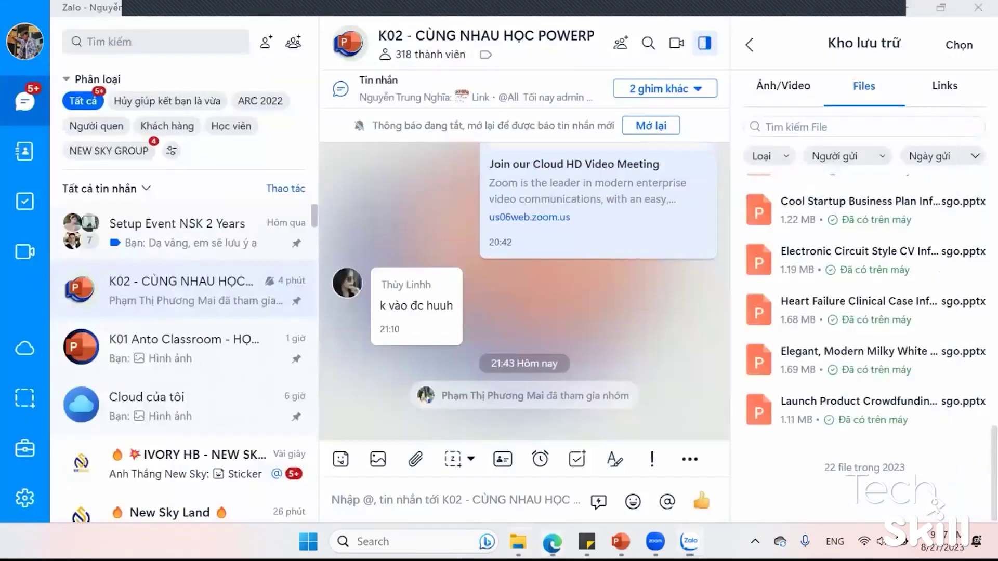
left_click(621, 542)
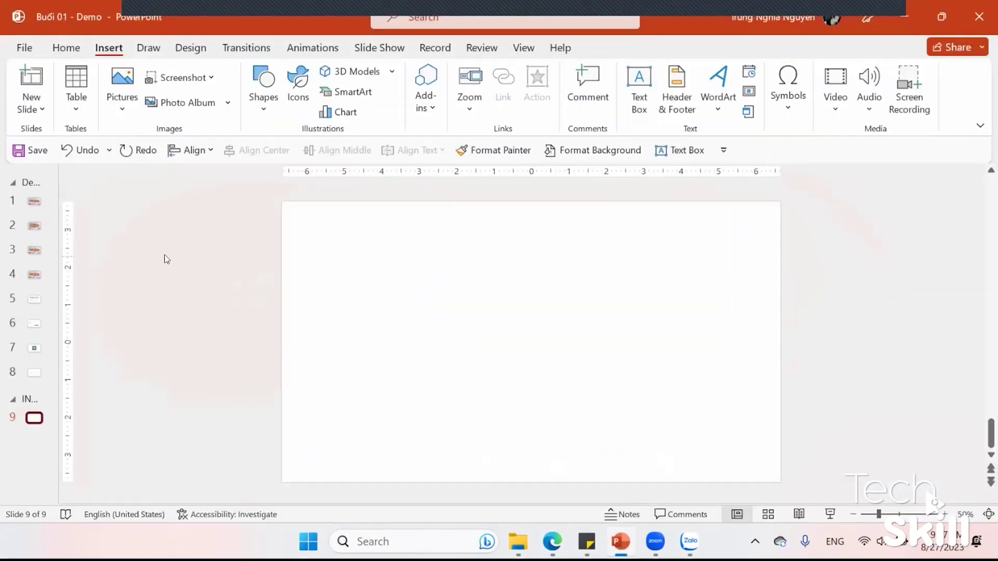
Insert a three-by-five table and delete rows 3 to 5, leaving two rows
left_click(76, 99)
left_click(99, 235)
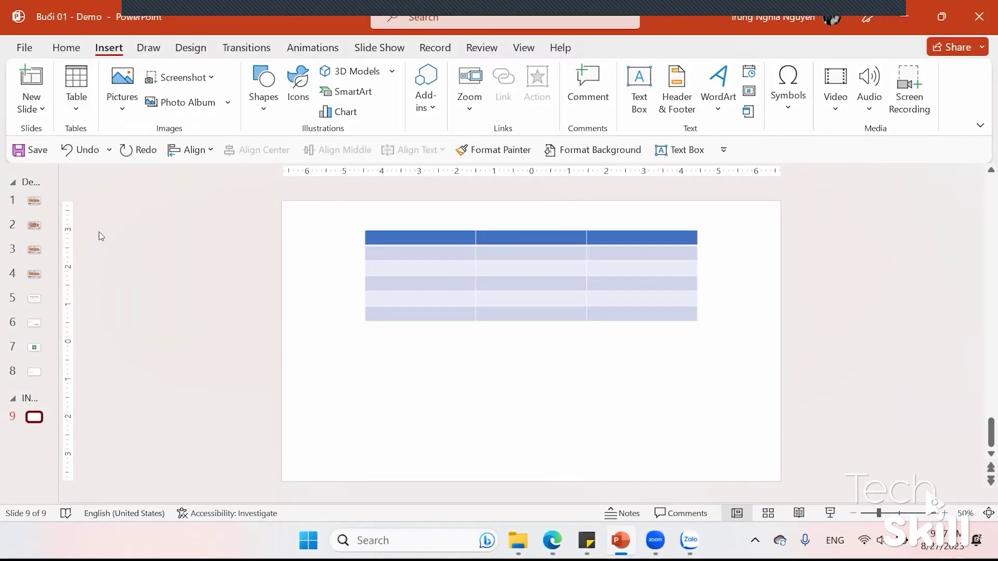
left_click(256, 227)
key("ctrl+z")
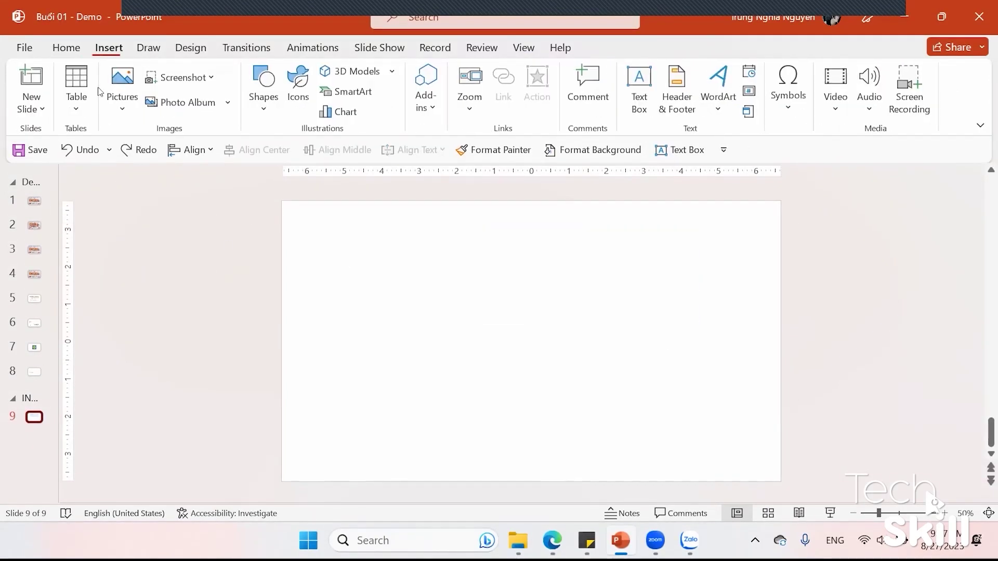
left_click(77, 88)
left_click(99, 211)
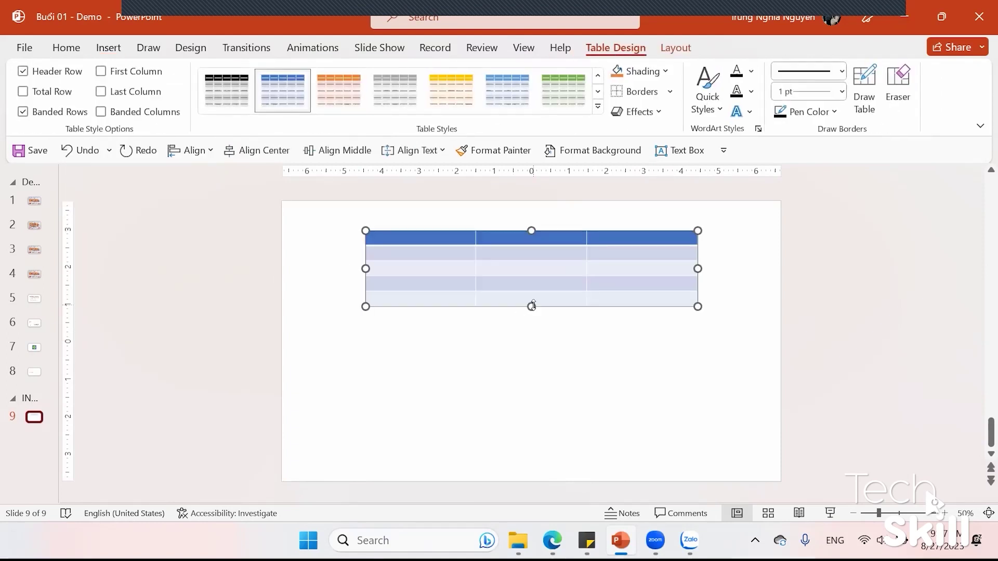
left_click_drag(532, 306, 531, 409)
left_click_drag(434, 320, 662, 399)
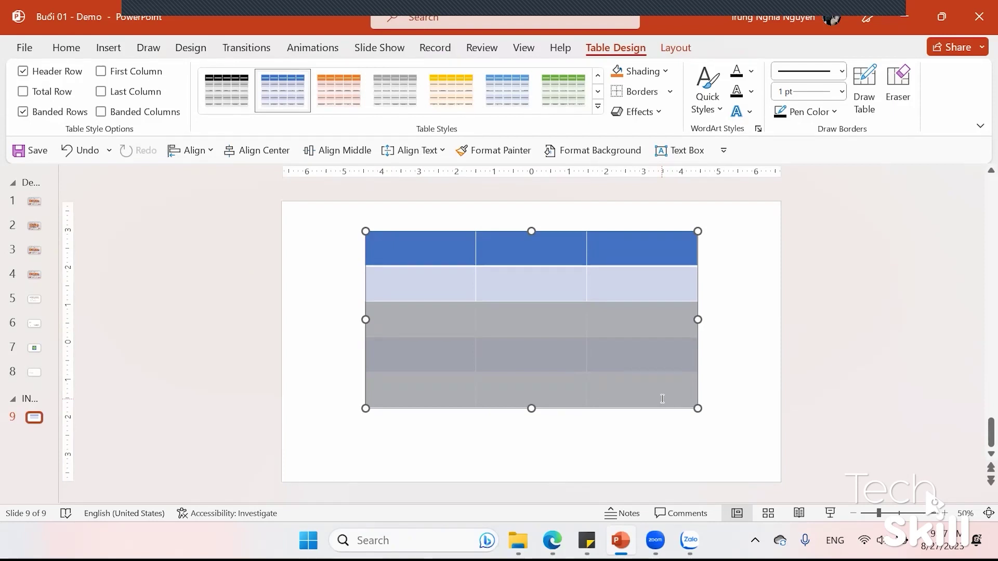
key("BackSpace")
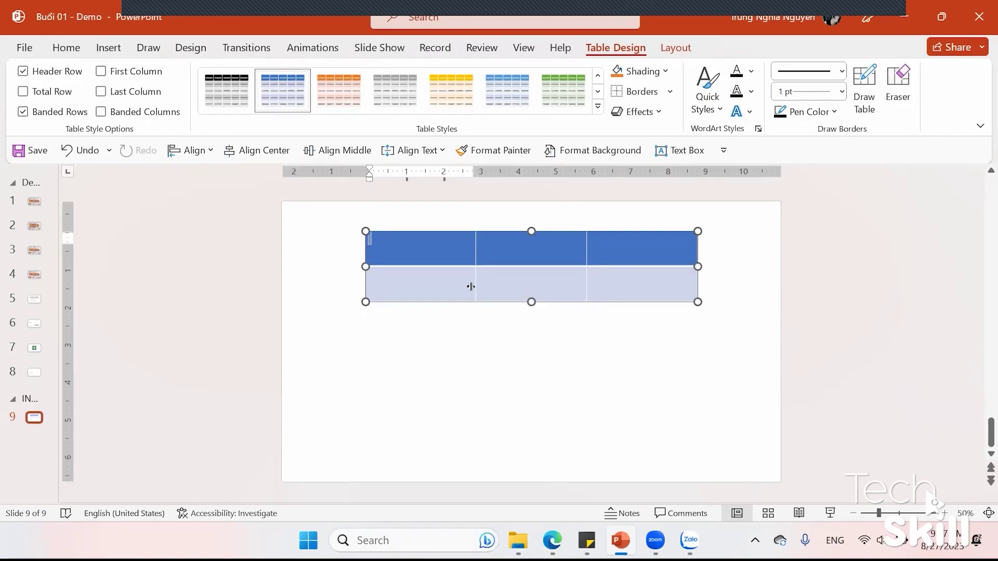
Remove the fill shading from the table's second row
left_click_drag(471, 287, 572, 287)
key("ctrl+z")
left_click_drag(448, 292, 633, 287)
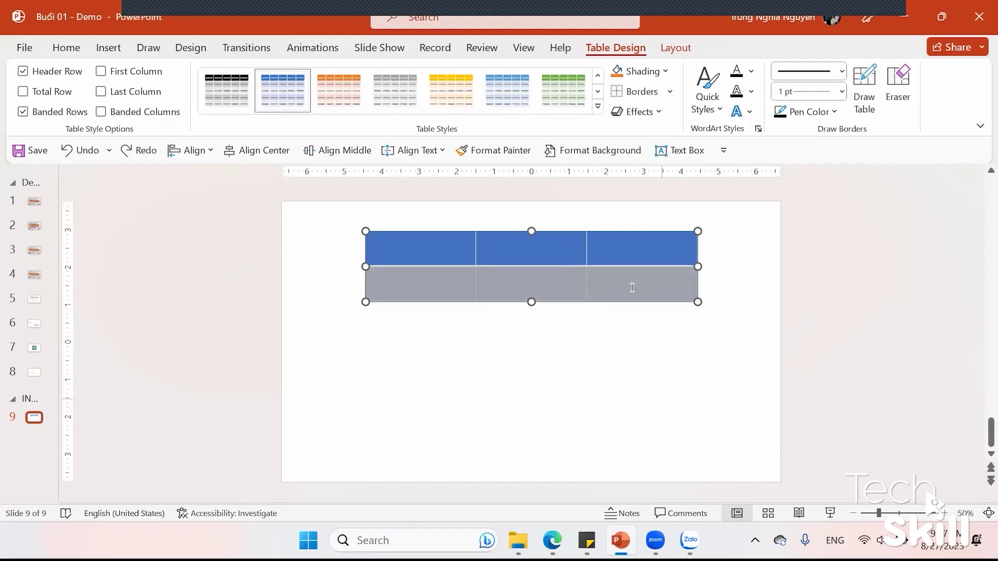
left_click(665, 71)
left_click(646, 241)
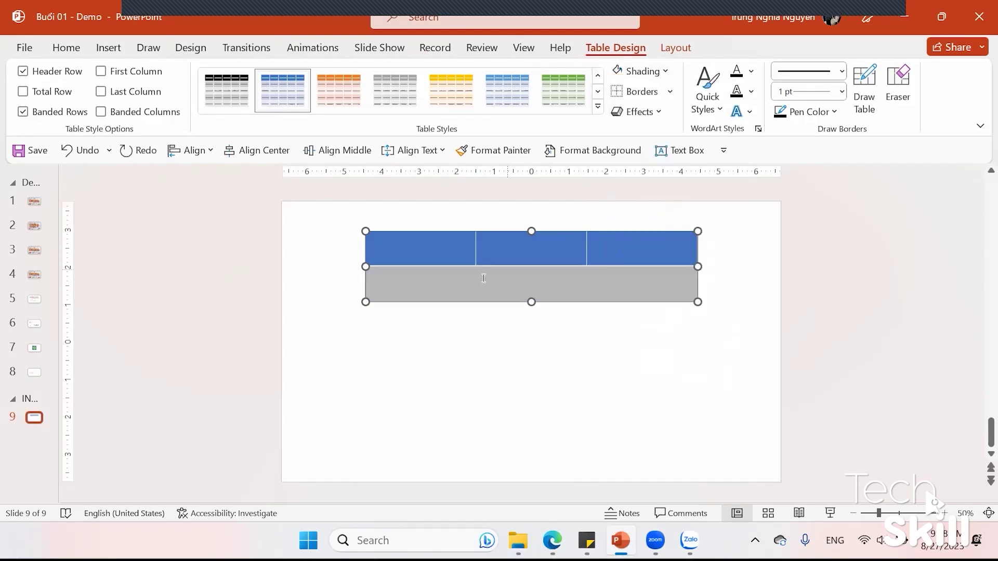
Enter 'Tùy chỉnh xong' in all three body cells of row 2
left_click(440, 290)
type("Tùy chỉnh xong")
left_click_drag(445, 276, 366, 276)
key("ctrl+c")
key("Tab")
key("ctrl+v")
key("Tab")
key("ctrl+v")
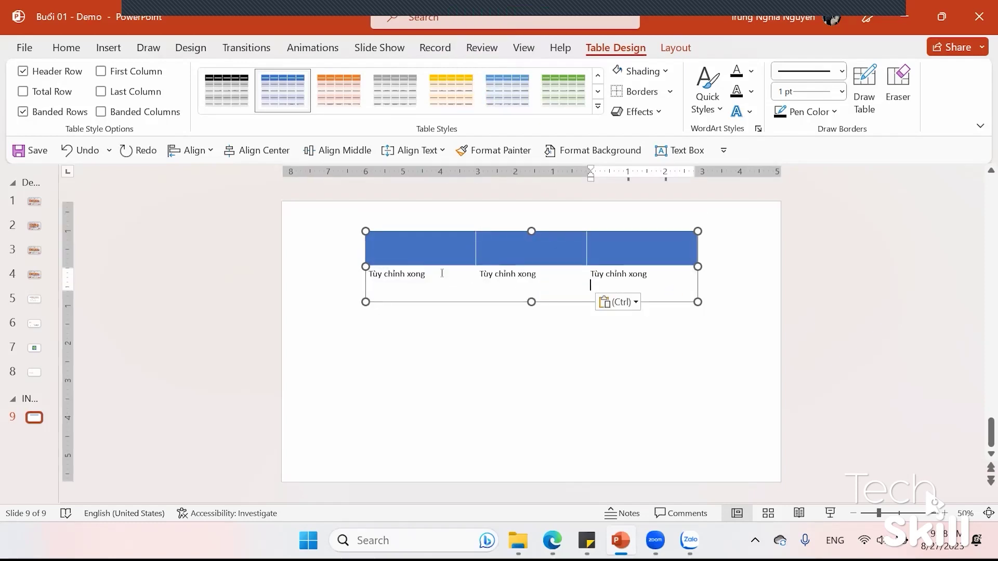
left_click(518, 289)
key("BackSpace")
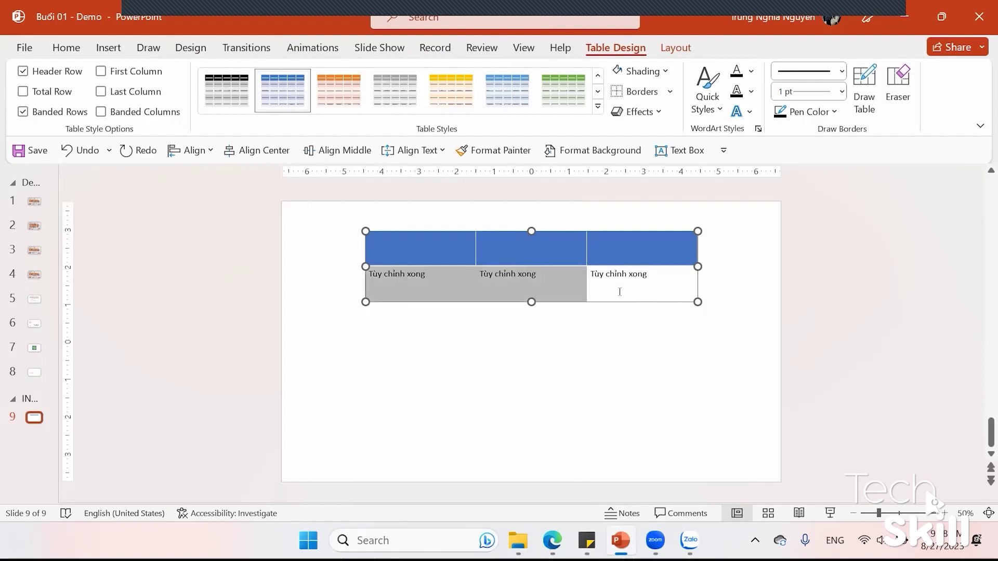
Centre the body-row text both vertically and horizontally
left_click_drag(401, 286, 650, 289)
left_click(681, 150)
left_click(422, 151)
left_click(437, 236)
key("ctrl+e")
left_click(430, 253)
Set the header row font to Montserrat ExtraBold
left_click(460, 251)
left_click(280, 75)
type("Monthserrat E")
key("Return")
Label the three header cells with the 'Nội dung' heading text
left_click(424, 239)
type("Nội dung 1")
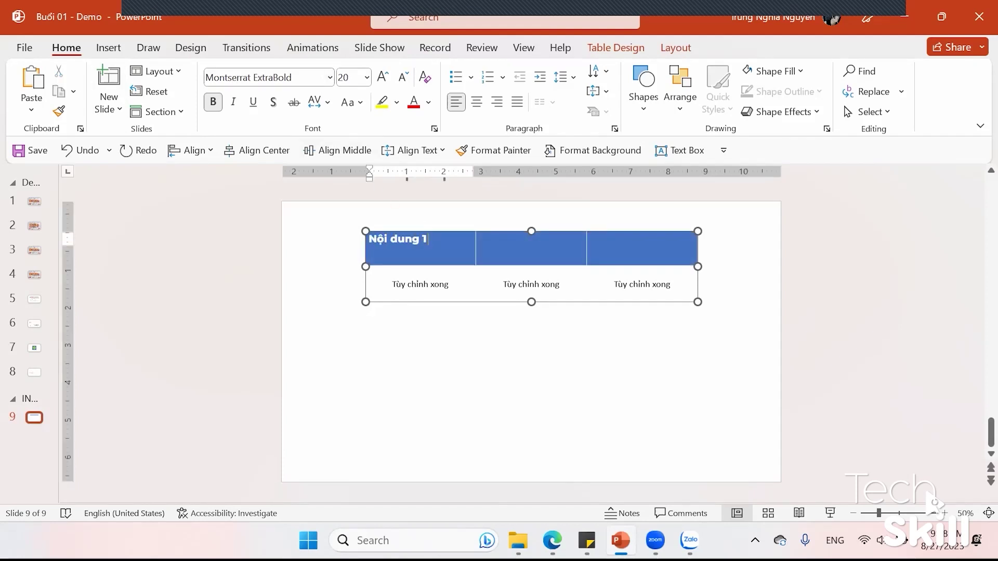
key("shift+Home")
key("ctrl+c")
key("Tab")
key("ctrl+v")
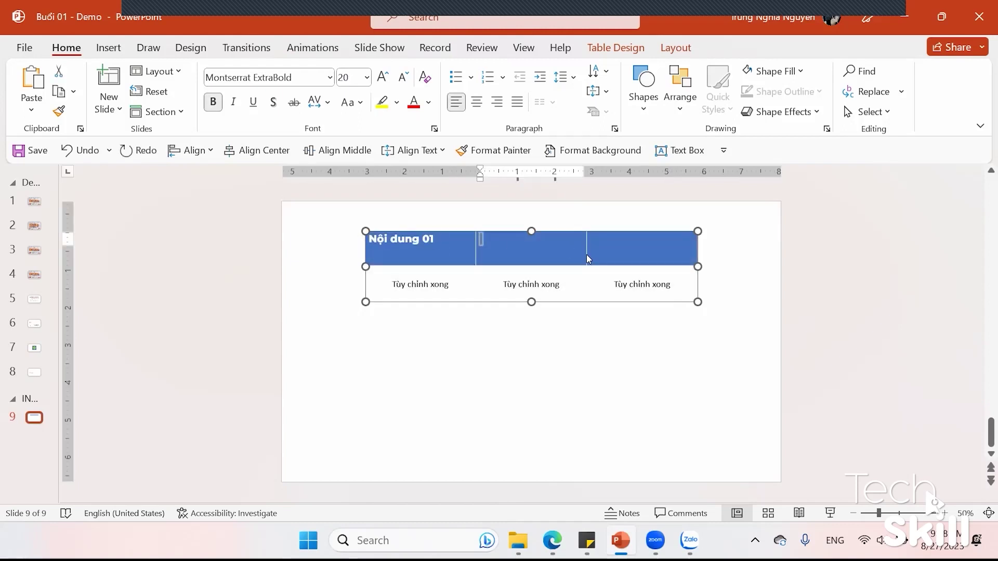
key("Tab")
key("ctrl+v")
left_click(620, 270)
key("Escape")
key("BackSpace")
left_click(567, 254)
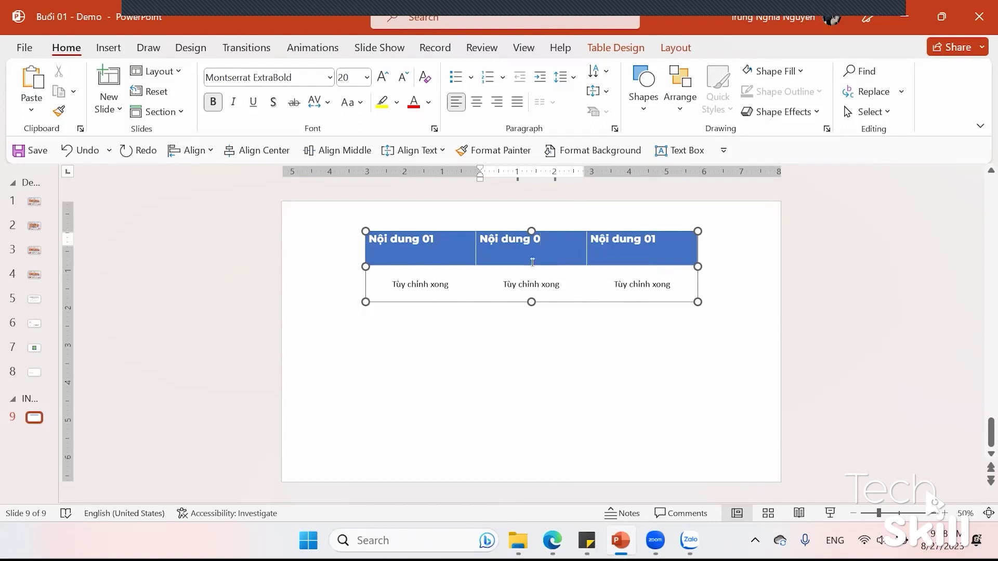
type("1")
left_click(436, 256)
Centre the header text vertically and horizontally, and make the header row shorter
left_click_drag(440, 251, 649, 252)
left_click(413, 150)
left_click(432, 236)
key("ctrl+e")
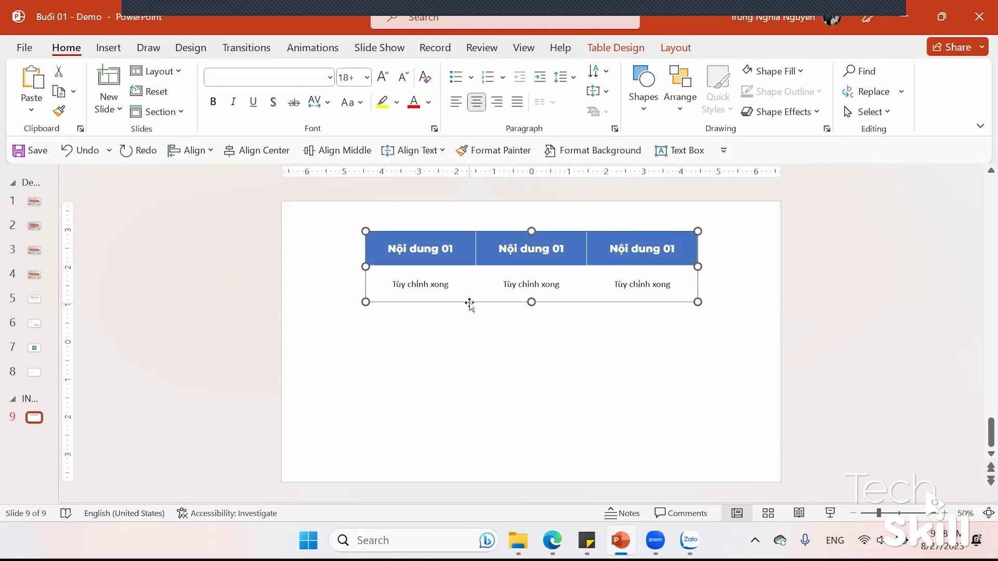
left_click_drag(468, 299, 525, 304)
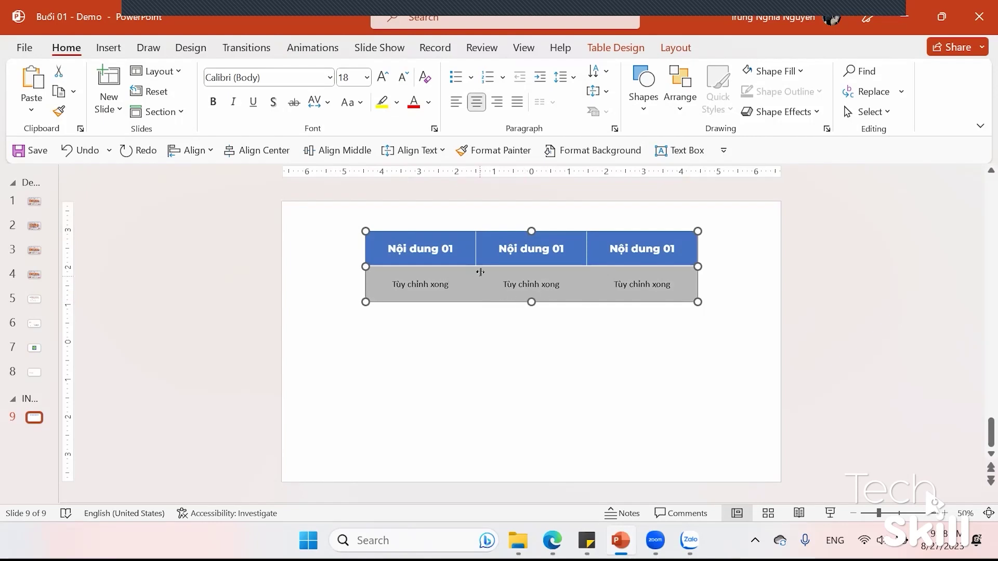
mouse_move(485, 266)
left_mouse_down()
mouse_move(484, 257)
mouse_move(650, 275)
left_mouse_up()
Reduce the body row height to about 0.5 inches
left_click(615, 47)
left_click(676, 47)
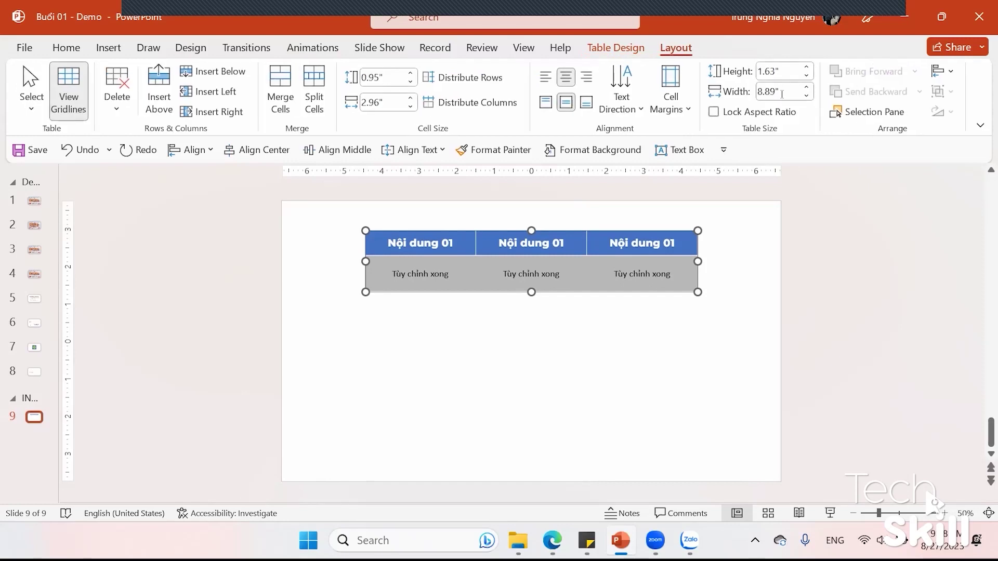
left_click(806, 74)
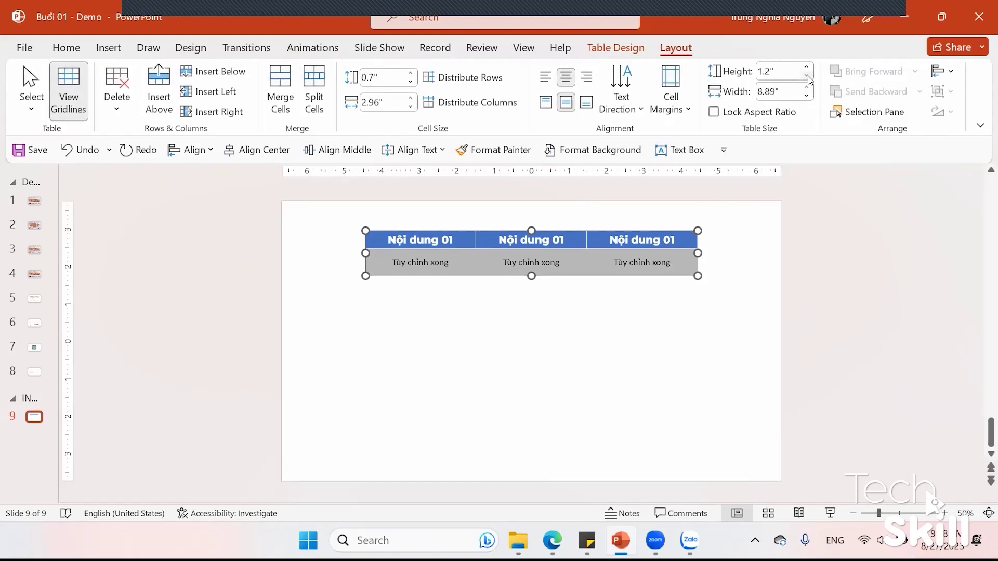
left_click(507, 244)
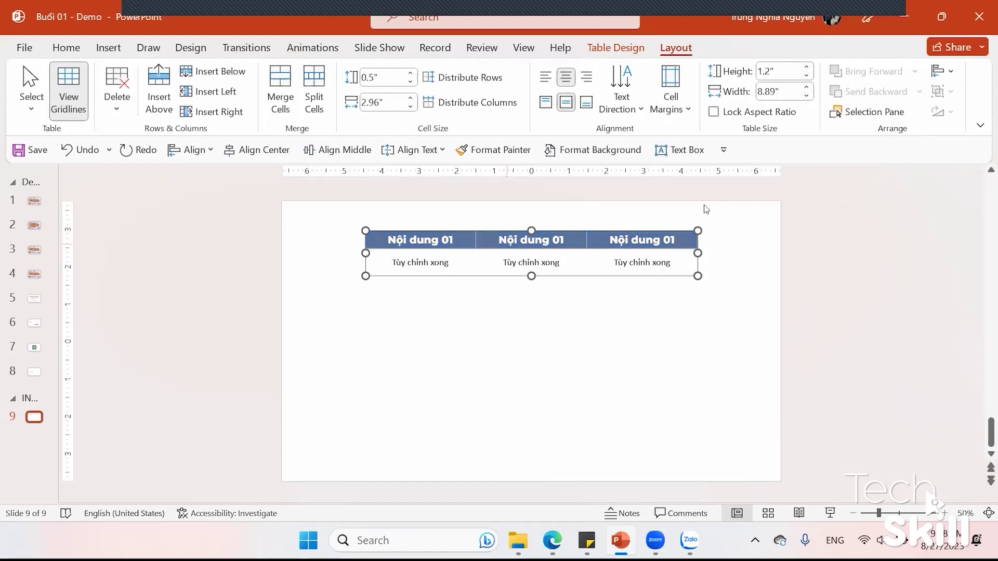
left_click(806, 68)
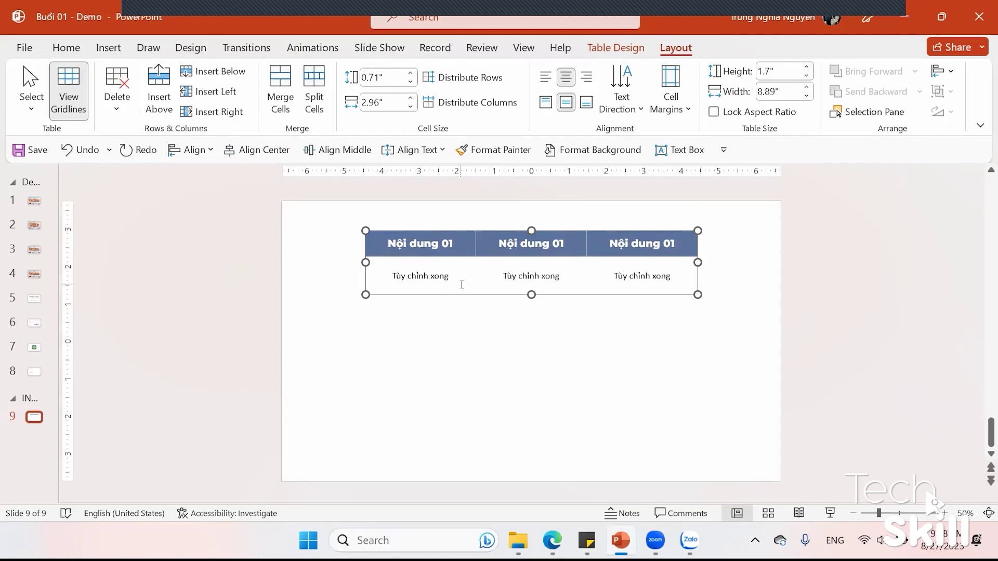
left_click(806, 76)
left_click(806, 75)
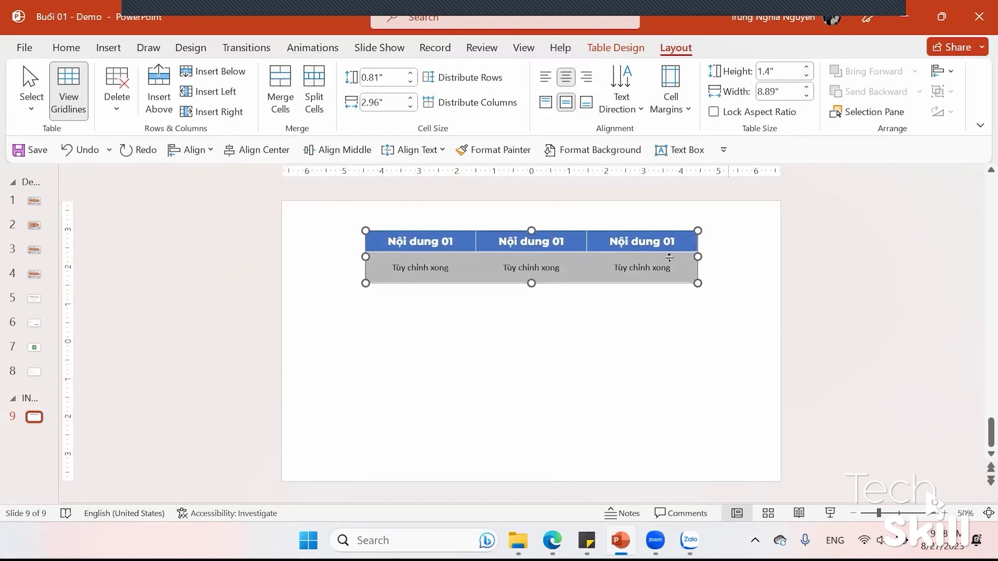
left_click_drag(564, 284, 482, 277)
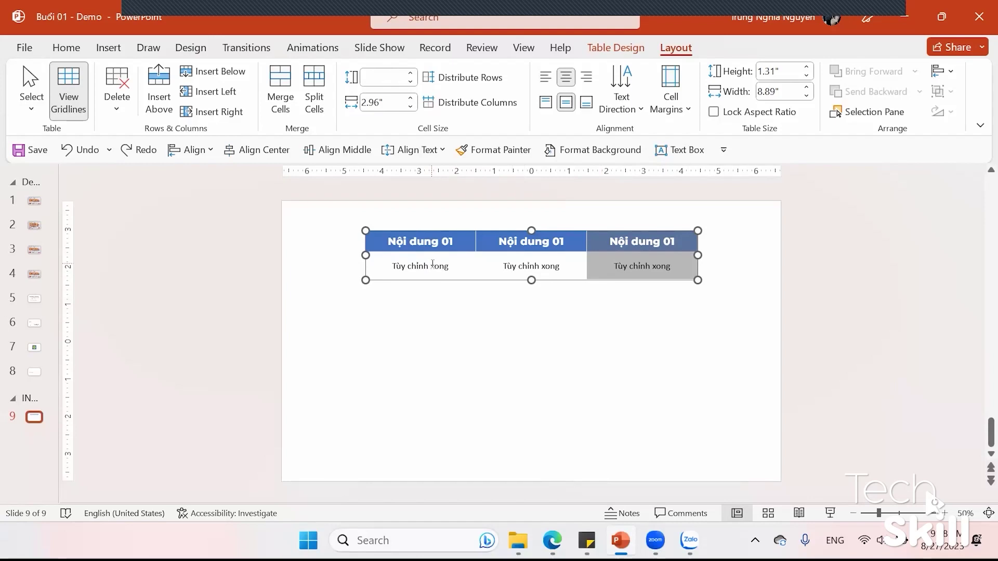
Add two more body rows, fill them with 'Tùy chỉnh xong', and move the table lower
left_click_drag(427, 265, 646, 259)
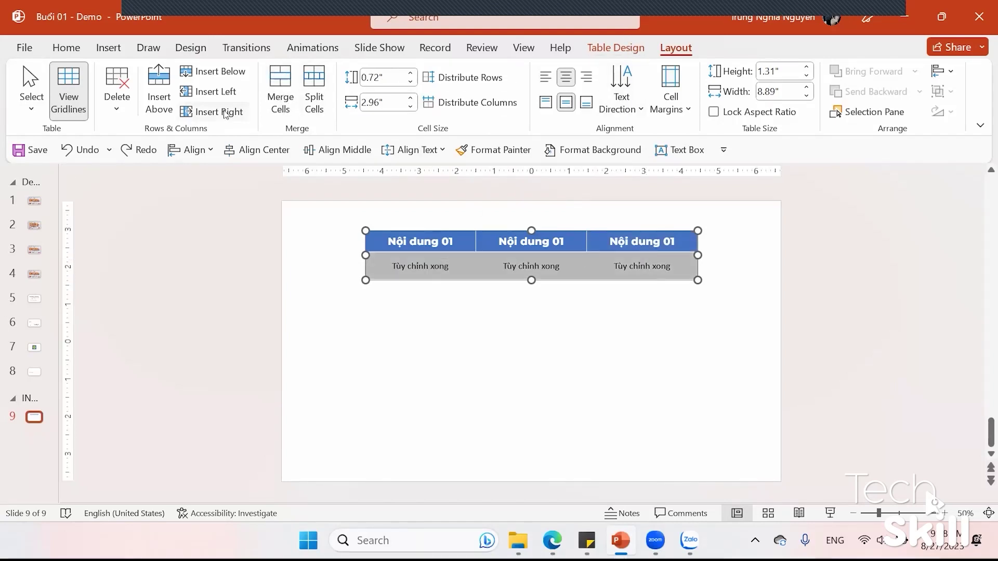
left_click(219, 78)
left_click(220, 78)
left_click_drag(395, 265, 645, 265)
key("ctrl+c")
left_click(433, 293)
key("ctrl+v")
left_click(434, 324)
key("ctrl+v")
mouse_move(572, 360)
left_mouse_down()
mouse_move(570, 404)
mouse_move(558, 399)
left_mouse_up()
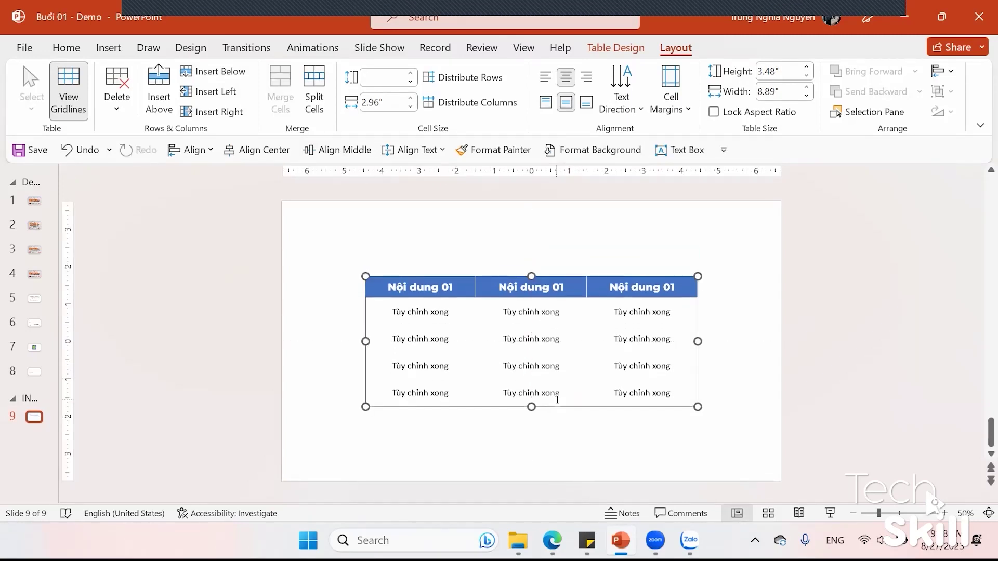
left_click_drag(446, 312, 654, 405)
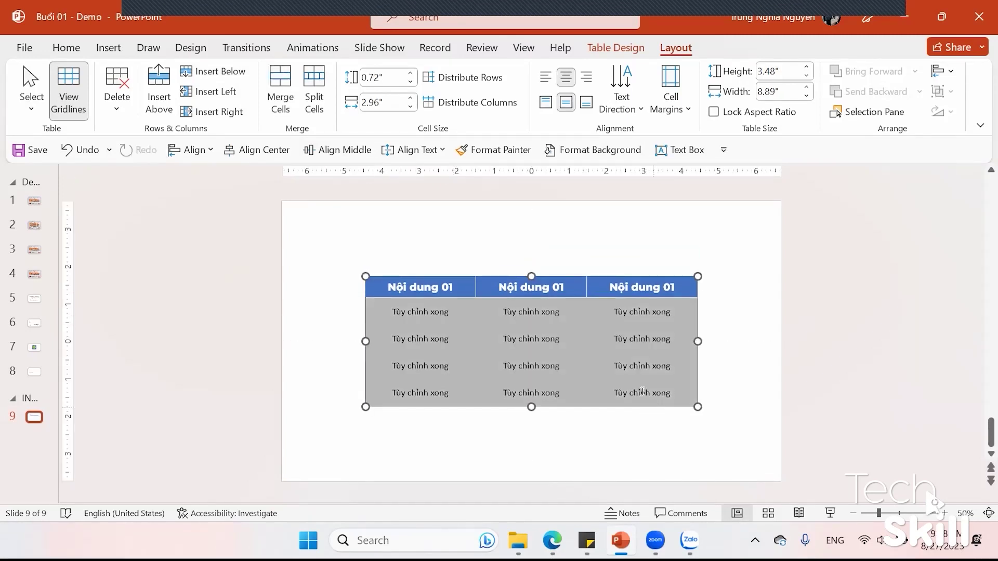
left_click(616, 47)
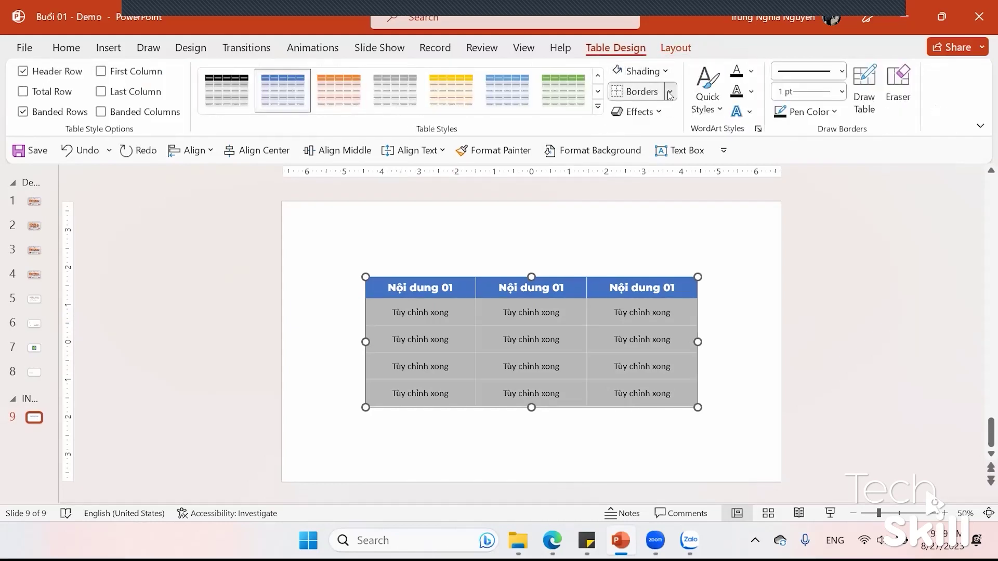
left_click(642, 92)
left_click(639, 135)
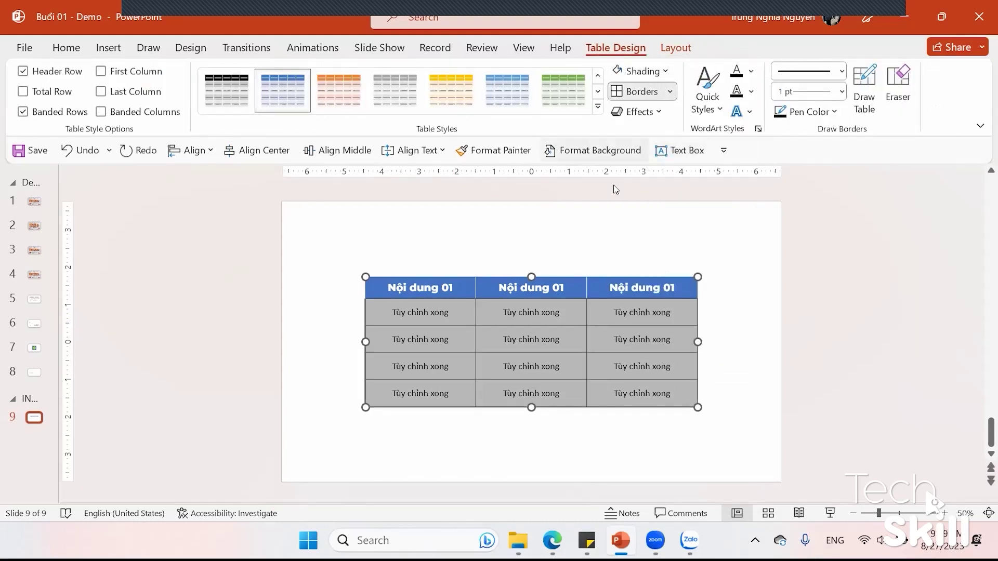
left_click(586, 215)
left_click_drag(446, 312, 625, 416)
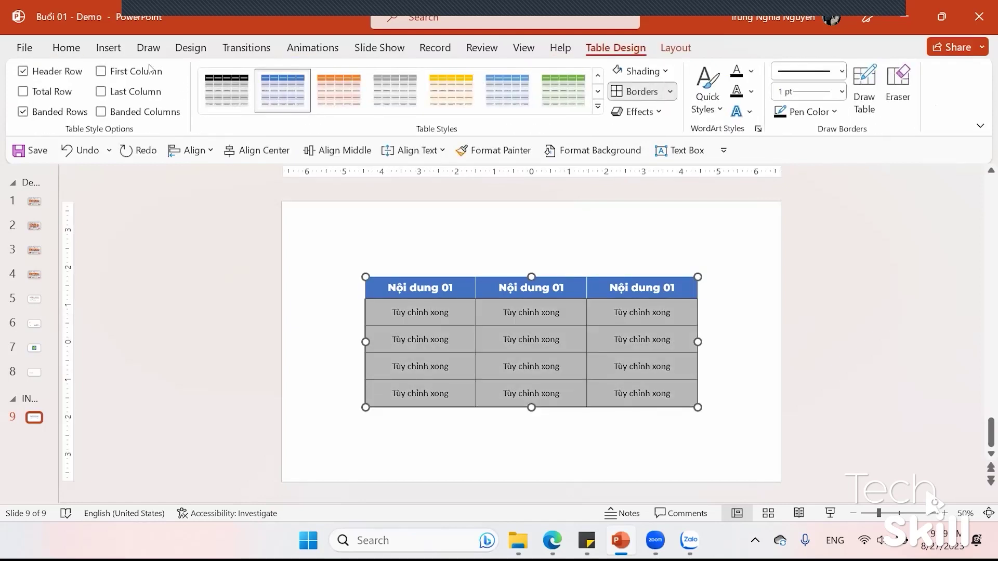
left_click(108, 47)
left_click(66, 47)
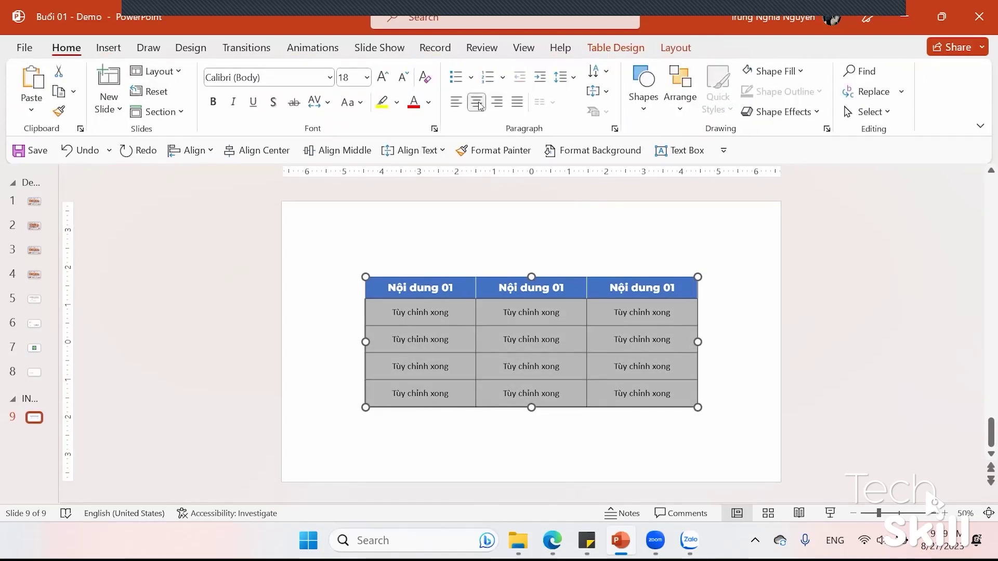
left_click(574, 79)
left_click(588, 129)
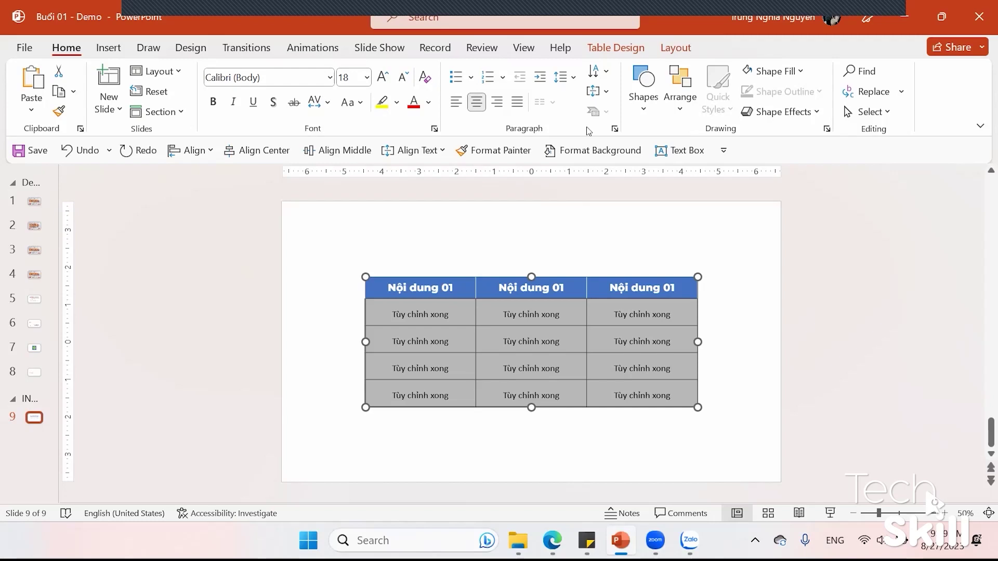
key("BackSpace")
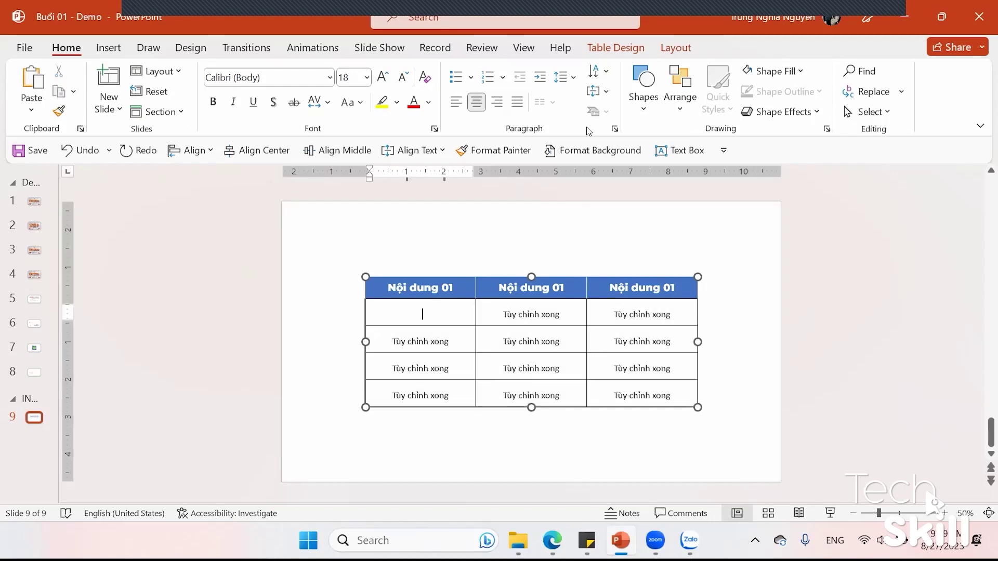
key("ctrl+z")
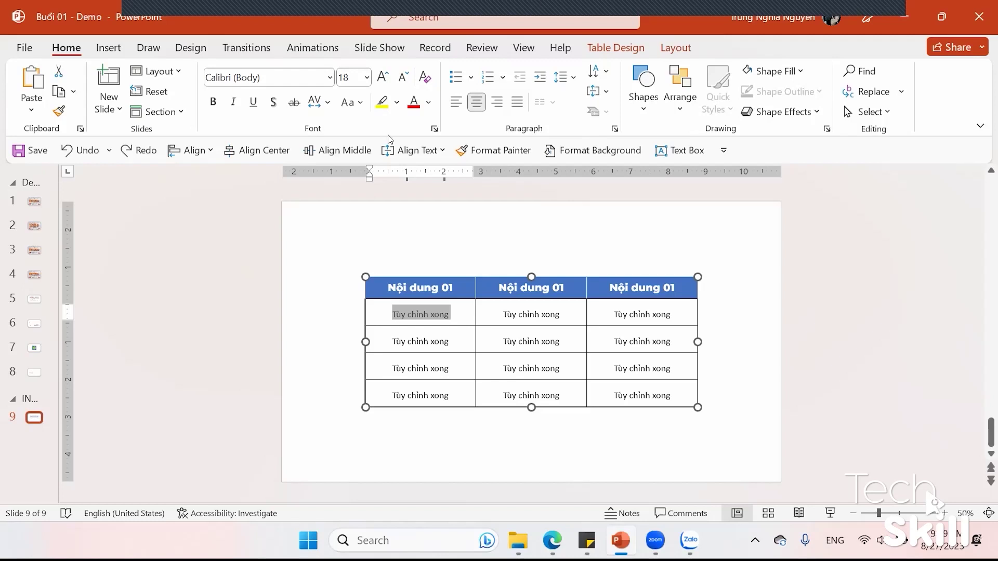
left_click(108, 49)
Insert the stressed businesswoman photo from IMAGES > 0811 Business Girl onto slide 9
left_click(123, 101)
left_click(138, 155)
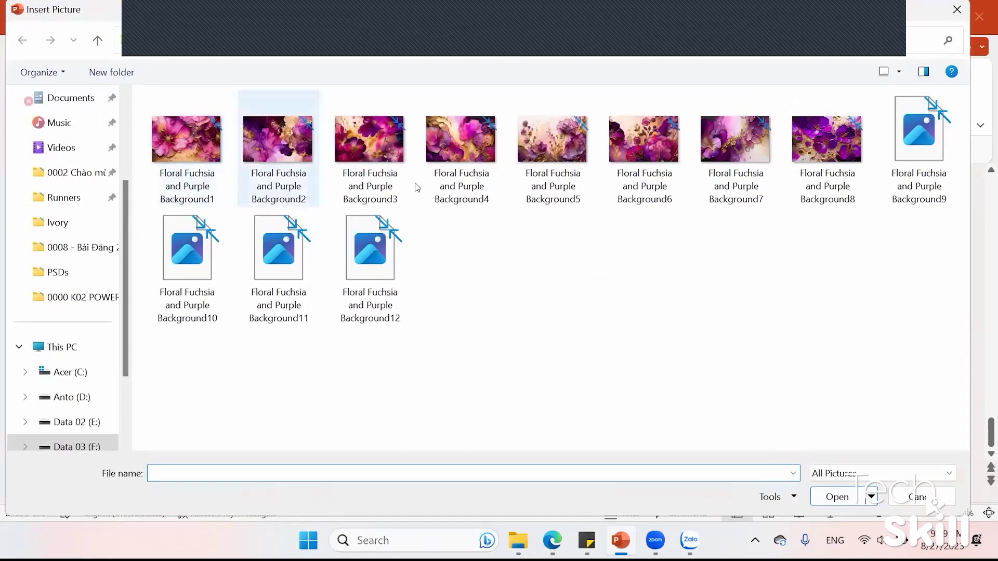
left_click(535, 43)
left_click(472, 40)
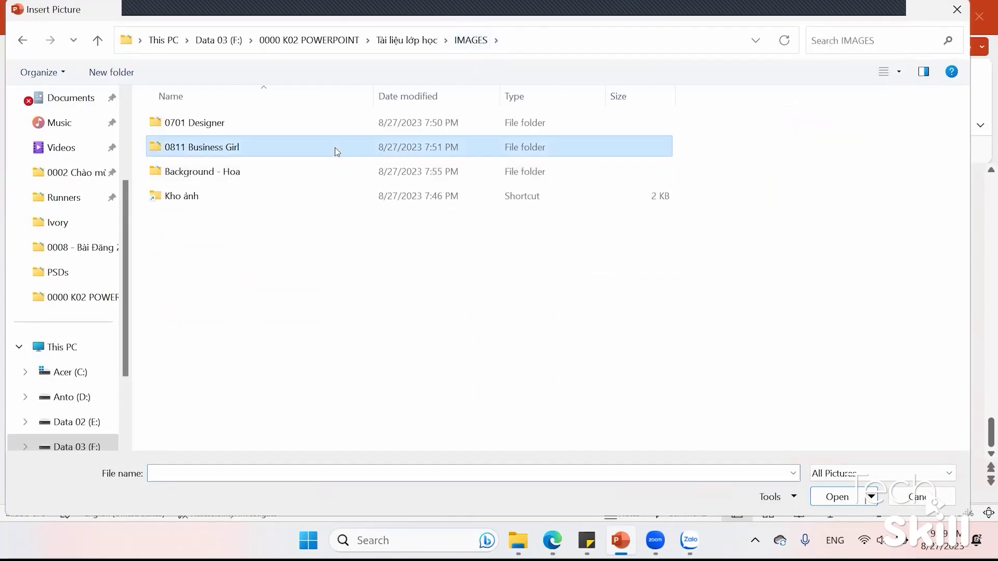
double_click(335, 151)
left_click(333, 198)
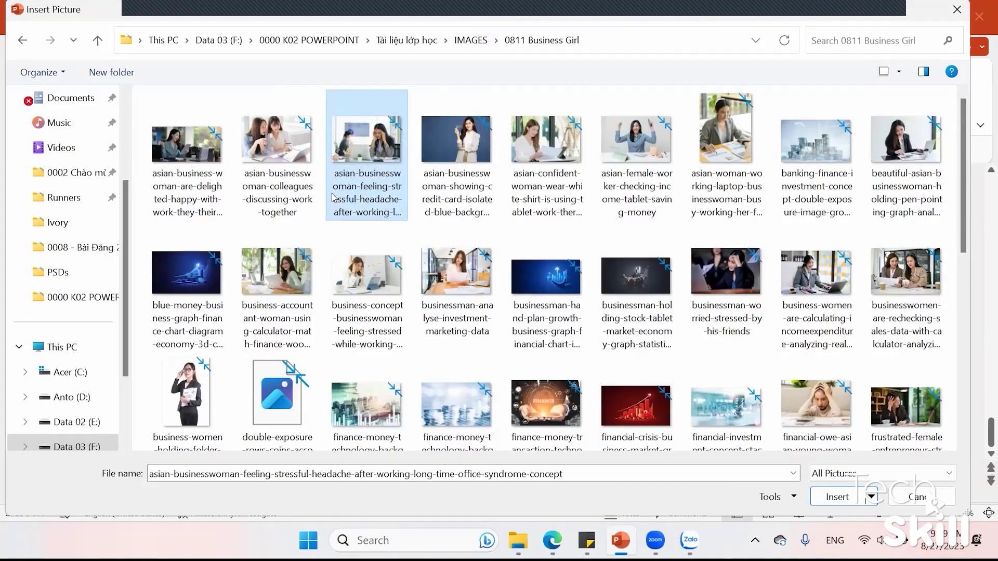
double_click(333, 197)
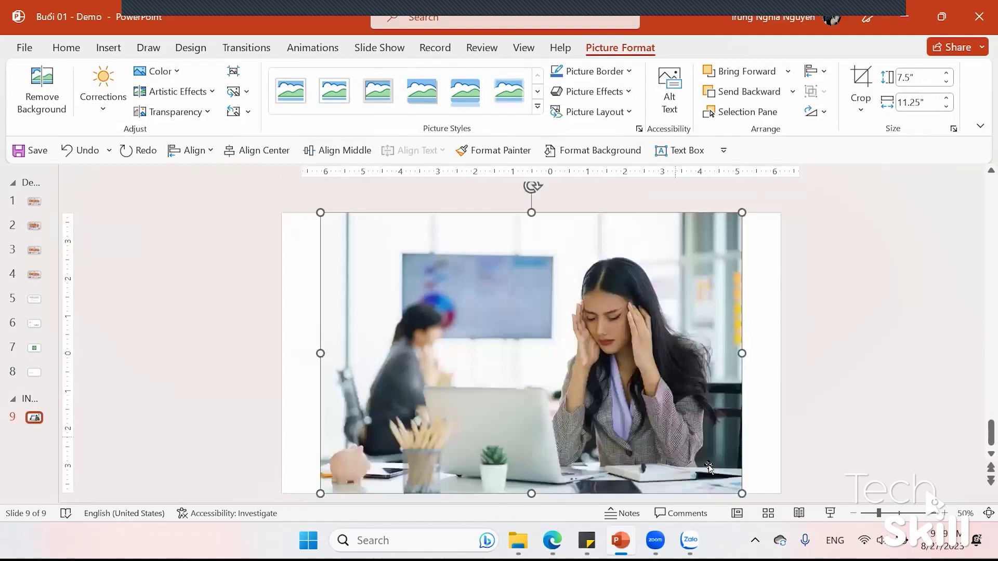
Shrink the businesswoman photo to about half size and send it behind the table
left_click_drag(709, 466, 526, 466)
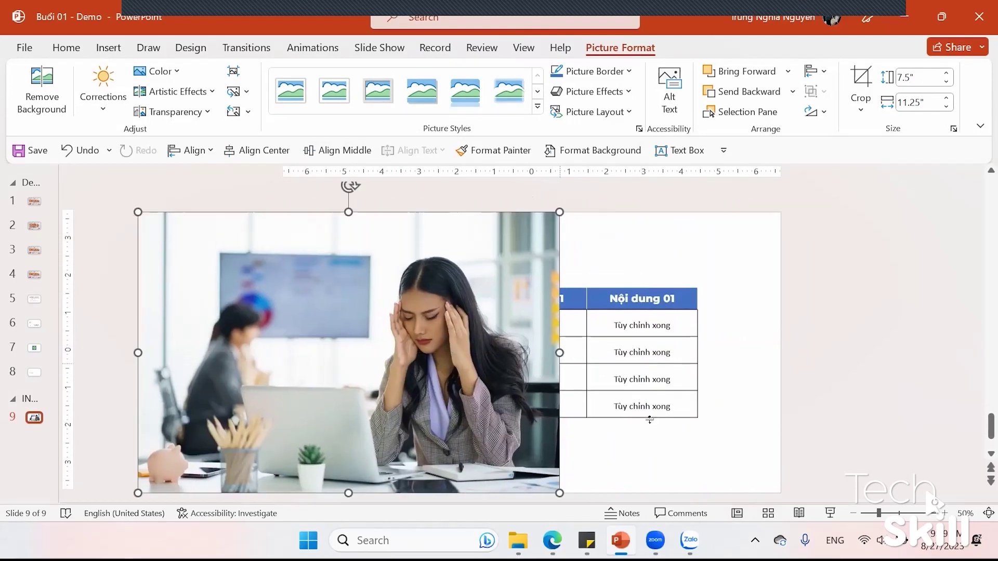
key("ctrl+z")
left_click_drag(747, 491, 515, 348)
right_click(480, 317)
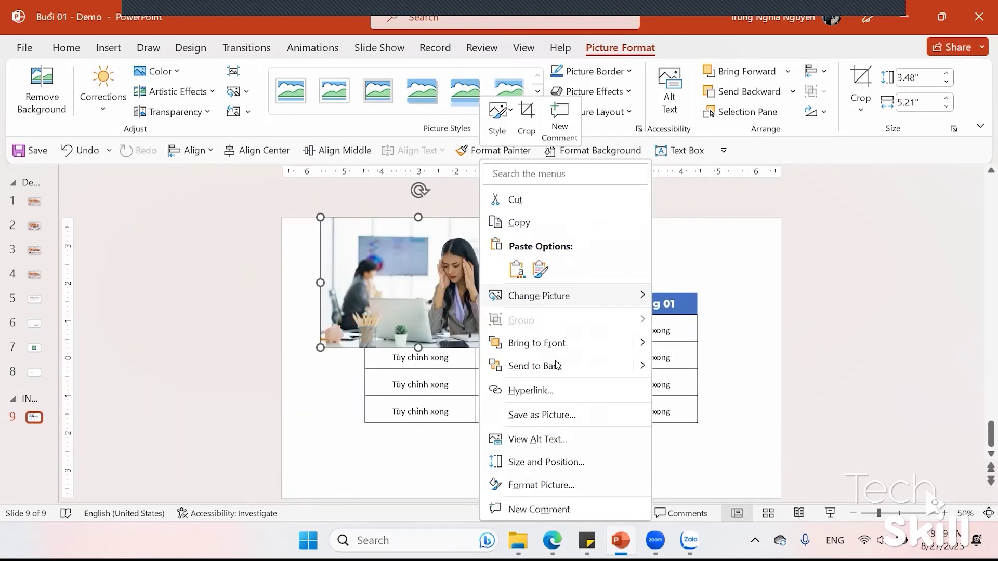
left_click(556, 365)
Move the table lower and shift the photo to the slide's top left
left_click(589, 413)
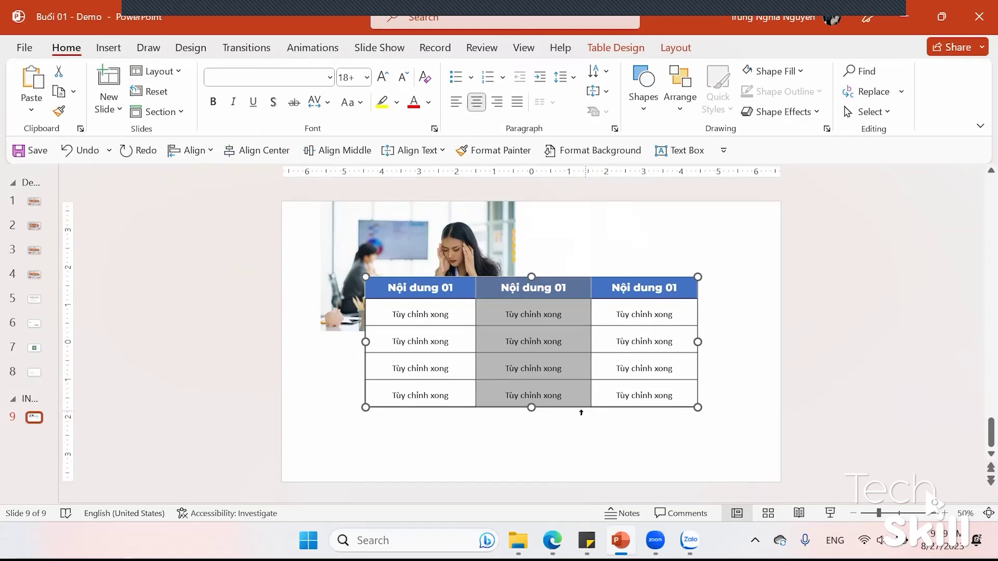
left_click_drag(581, 412, 571, 477)
mouse_move(428, 263)
left_mouse_down()
mouse_move(389, 263)
mouse_move(590, 267)
left_mouse_up()
Resize the photos and line up three copies across the top of the slide
left_click_drag(672, 346, 643, 328)
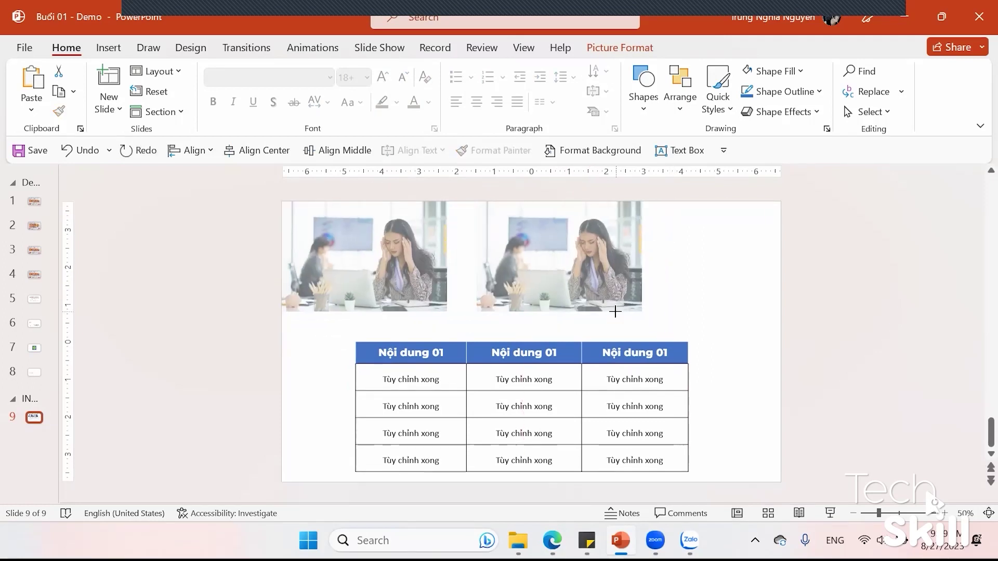
left_click_drag(587, 270, 559, 270)
left_click_drag(316, 276, 680, 274)
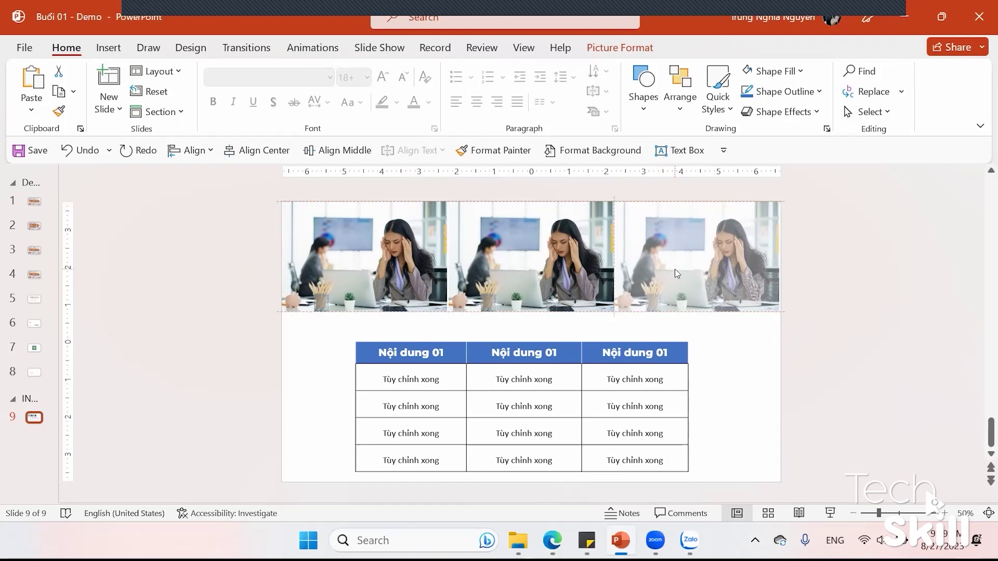
left_click(530, 291)
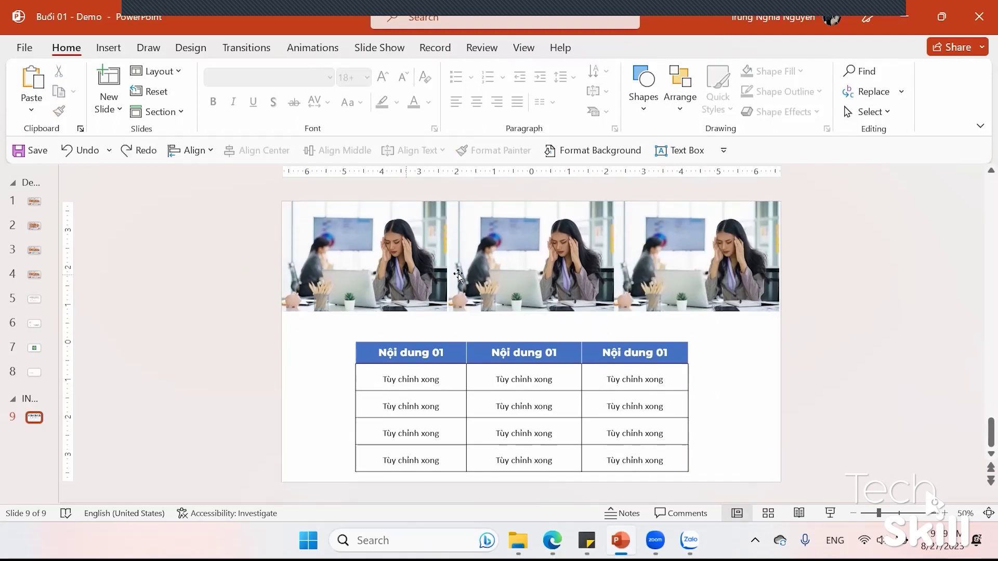
Replace the middle photo with a stock image of two colleagues at a board
right_click(507, 270)
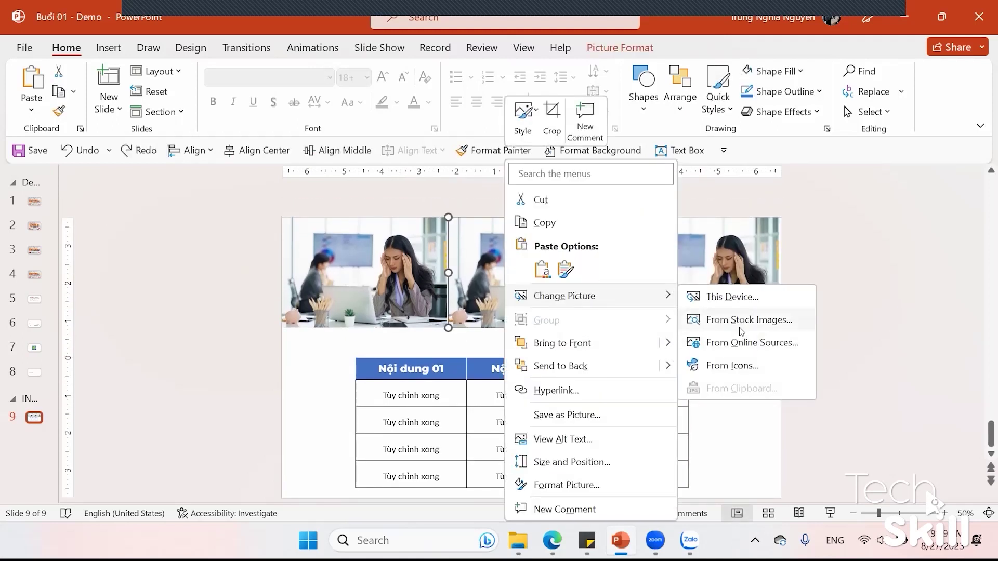
left_click(738, 323)
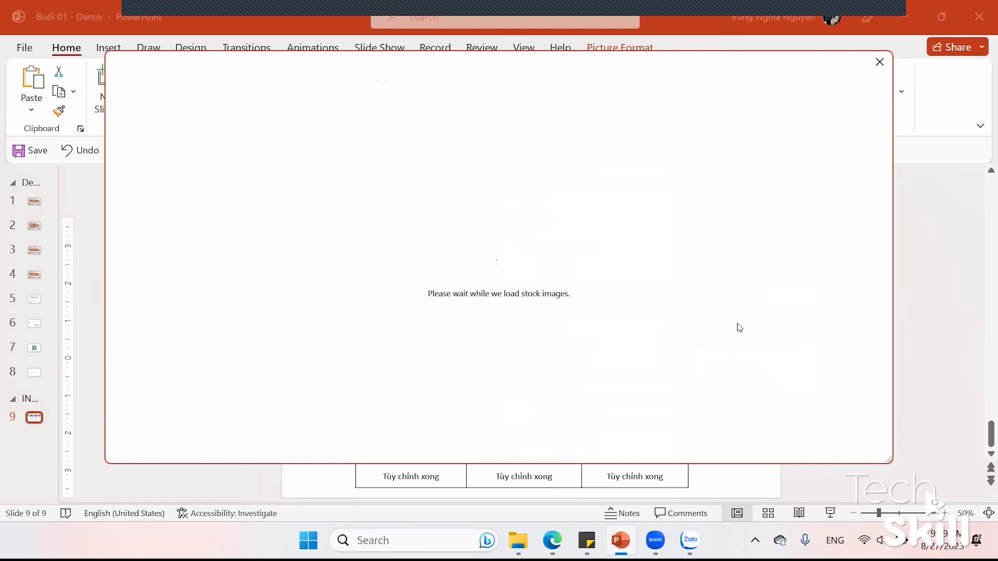
left_click(430, 306)
left_click(430, 306)
left_click(429, 305)
left_click(710, 441)
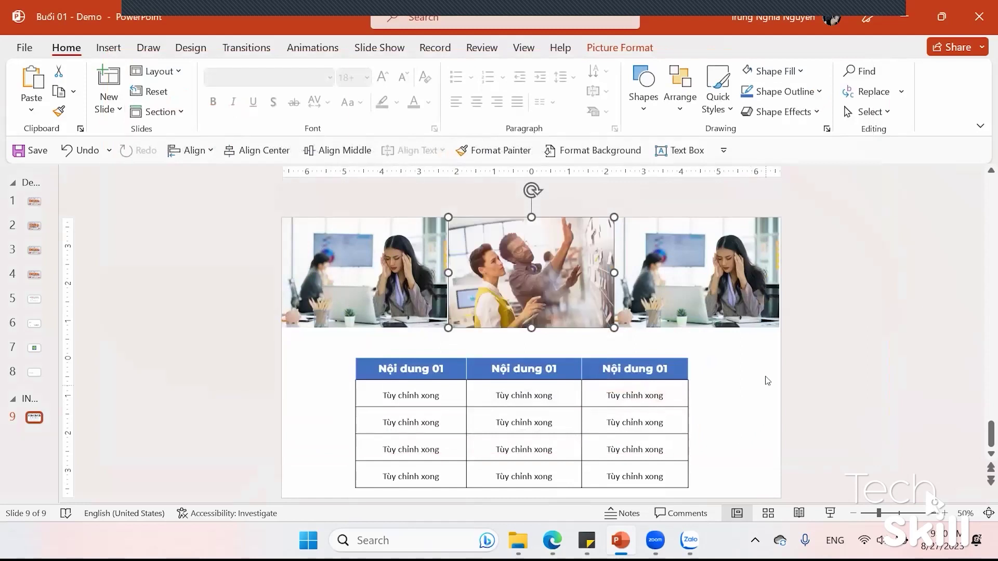
Replace the right photo with a stock image of rocky water scenery
right_click(707, 261)
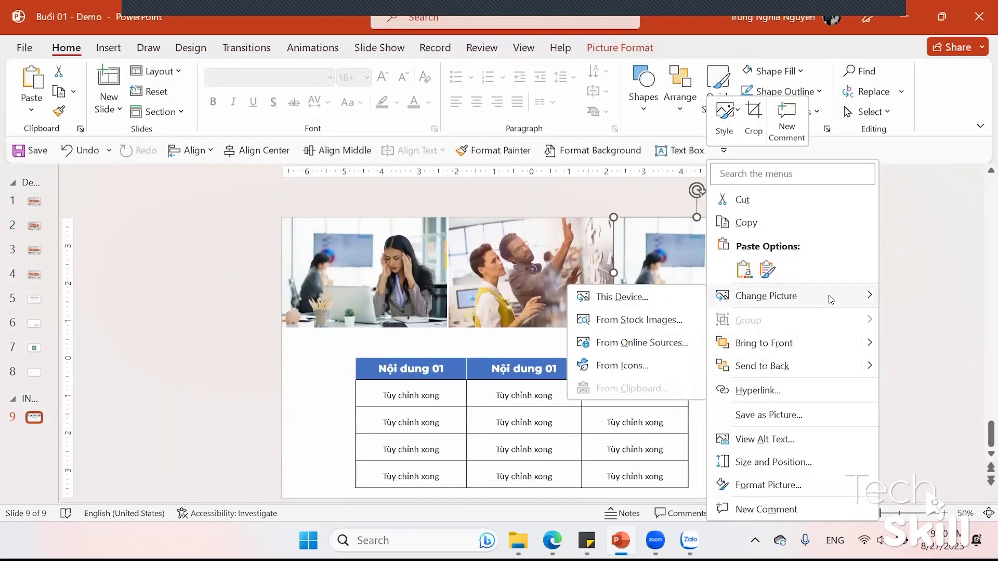
left_click(654, 323)
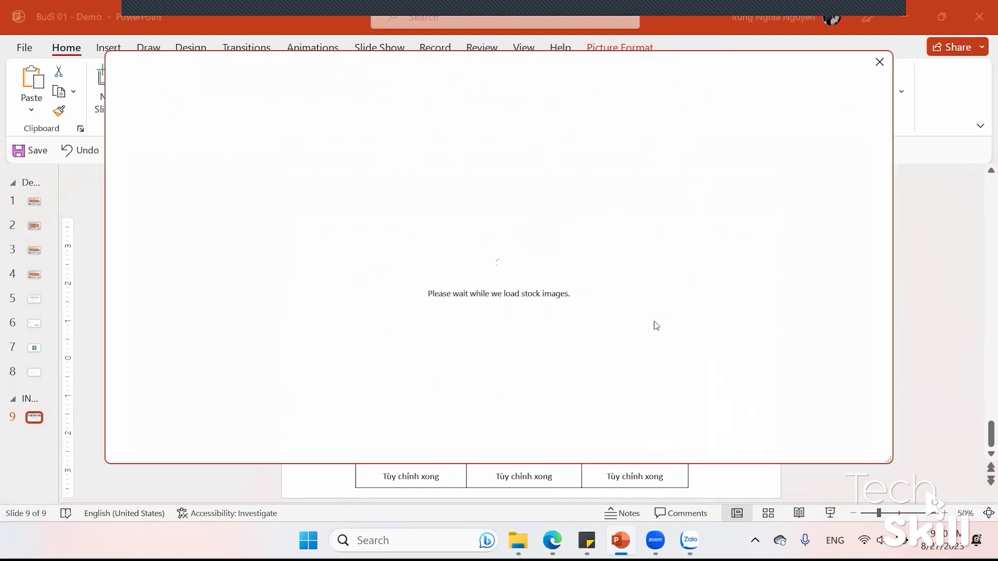
scroll(281, 268, "down", 5)
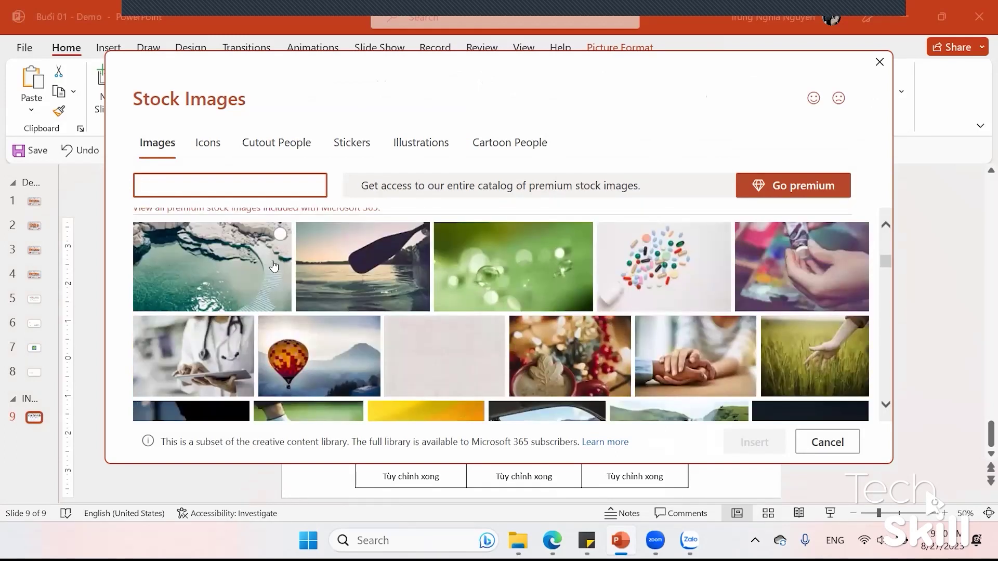
left_click(257, 263)
left_click(257, 264)
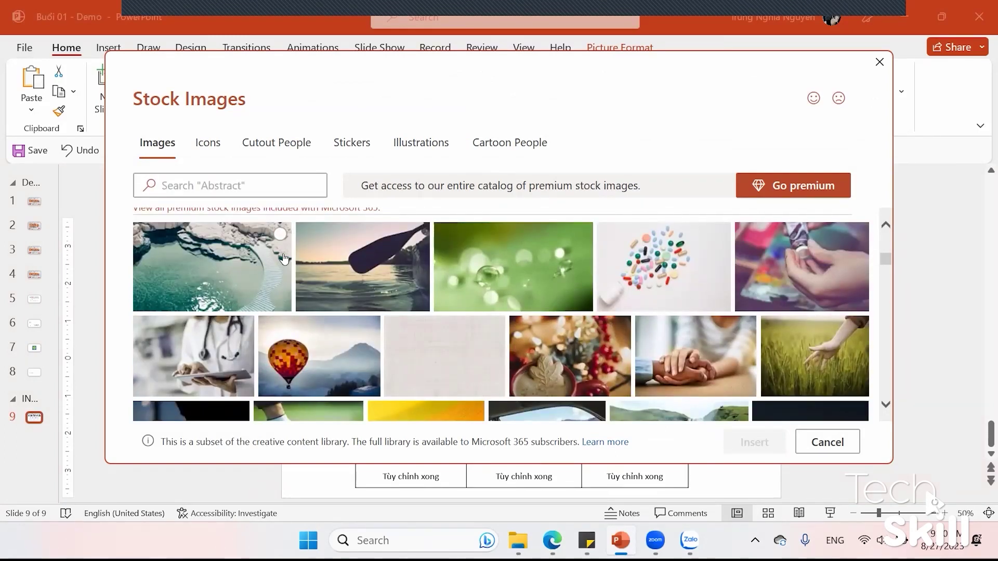
left_click(273, 232)
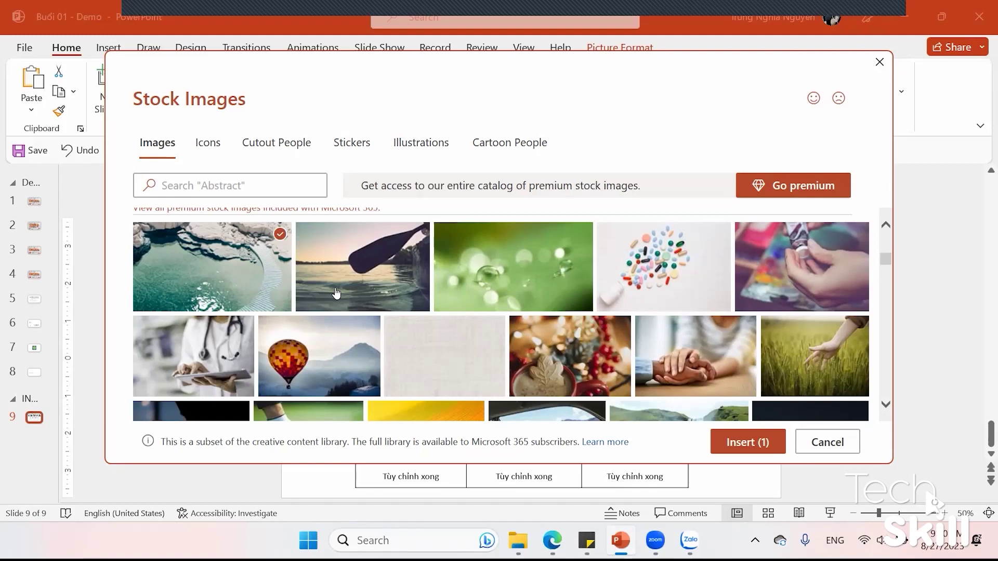
left_click(762, 442)
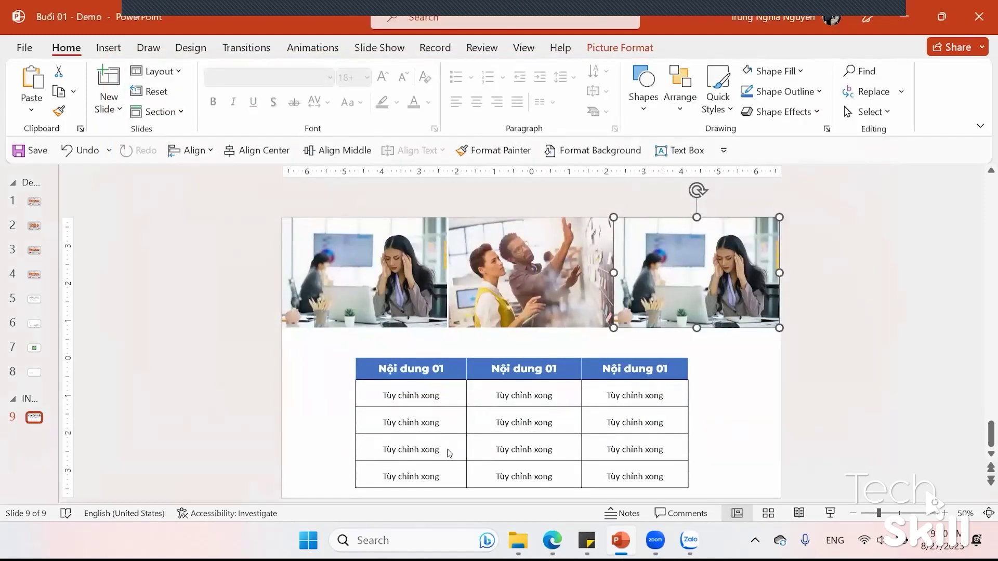
mouse_move(518, 541)
left_click(603, 474)
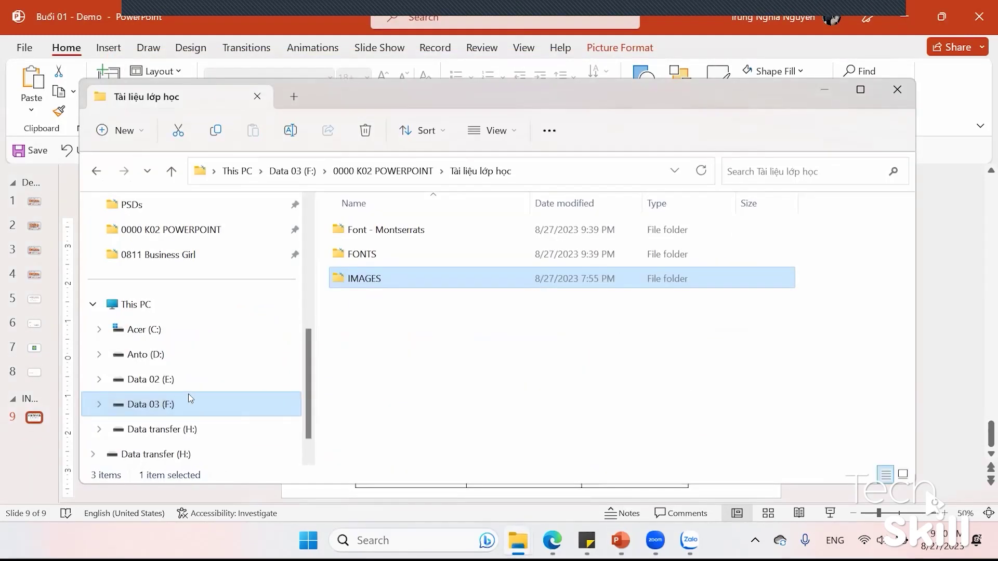
Navigate up to the 0000 K02 POWERPOINT folder in File Explorer
left_click(382, 171)
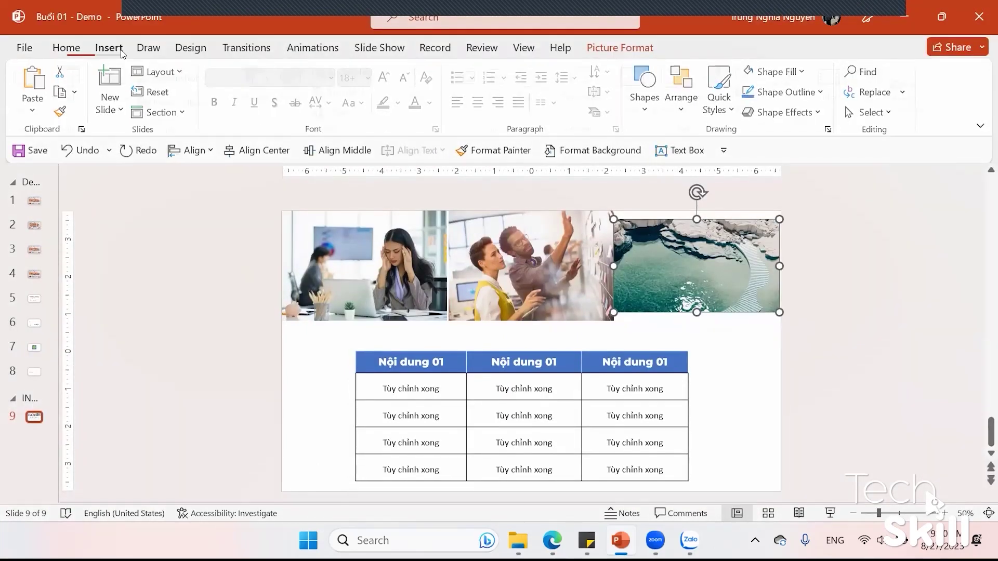
Bring up PowerPoint's stock Icons library from the Insert ribbon
left_click(121, 50)
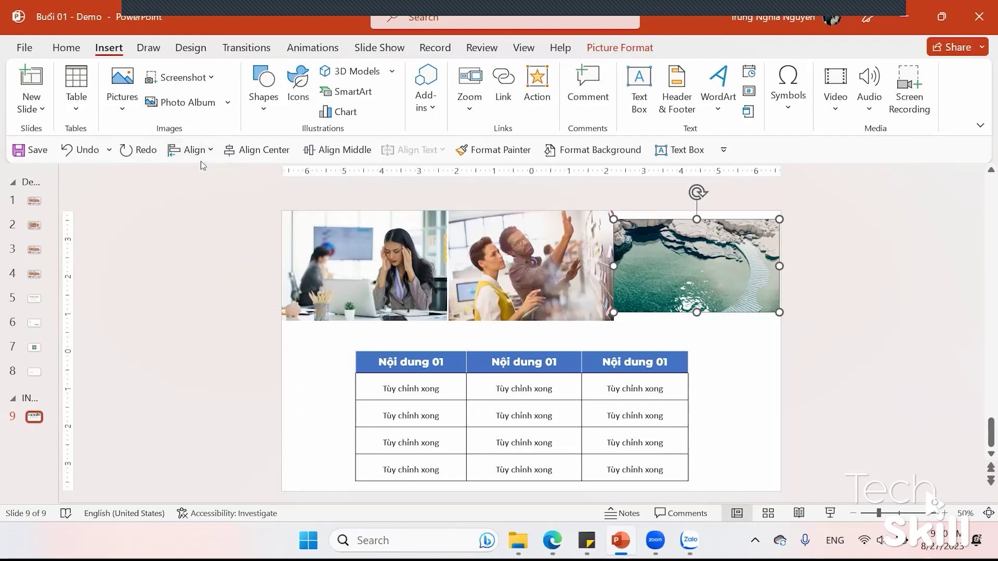
left_click(264, 86)
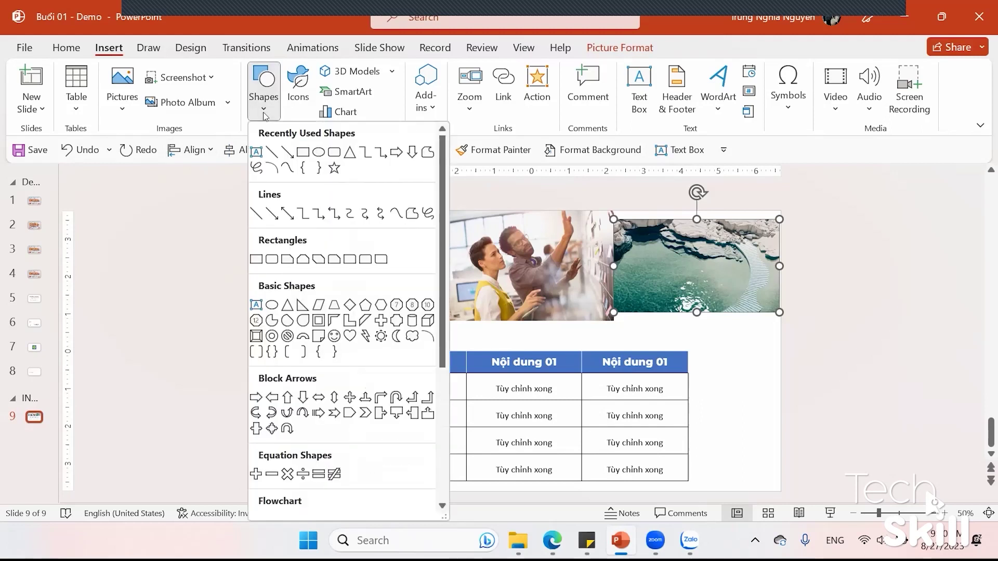
scroll(327, 338, "down", 5)
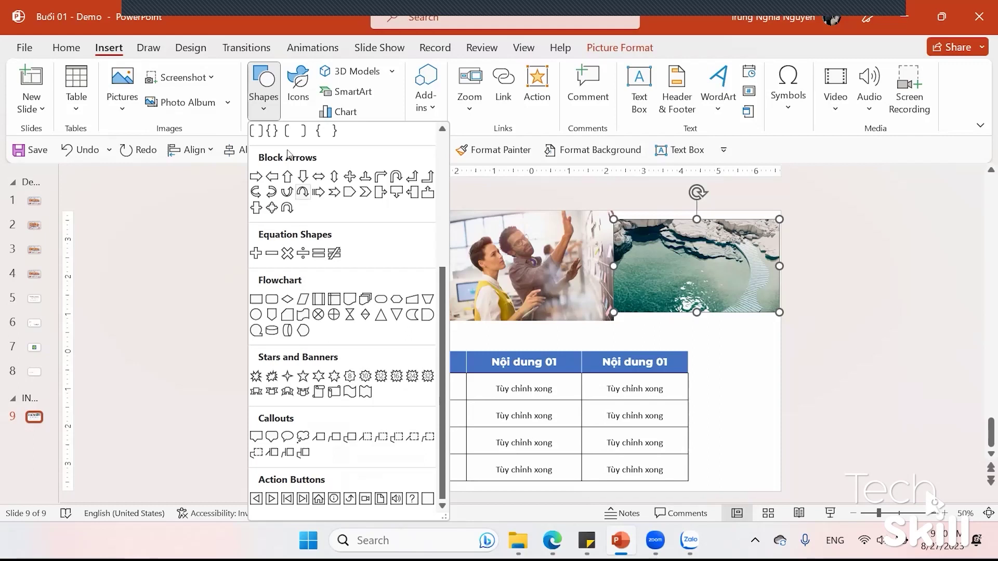
left_click(298, 93)
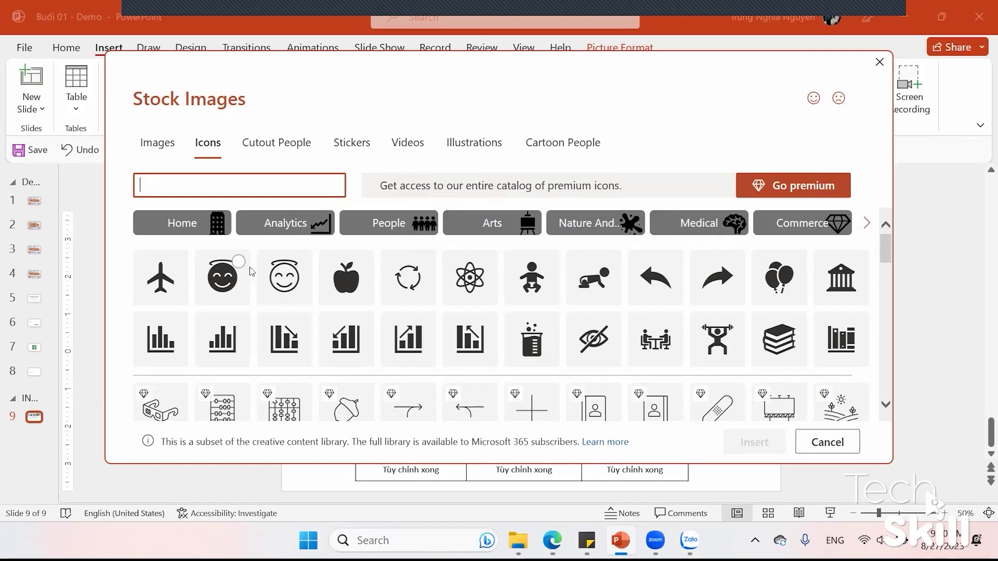
Browse the stock icons without inserting any, then start a new Edge tab to search for icons online
scroll(219, 385, "down", 1)
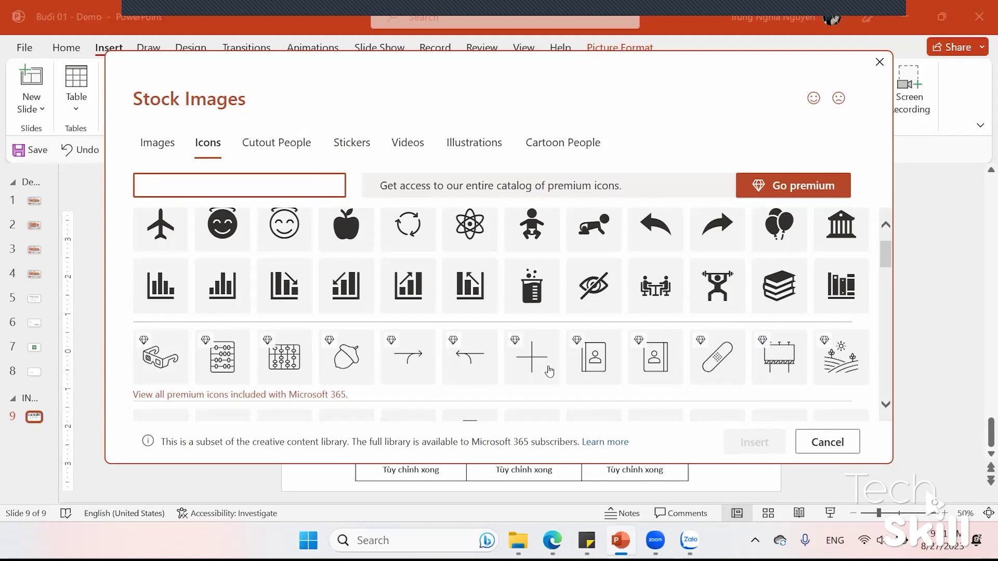
scroll(550, 369, "up", 3)
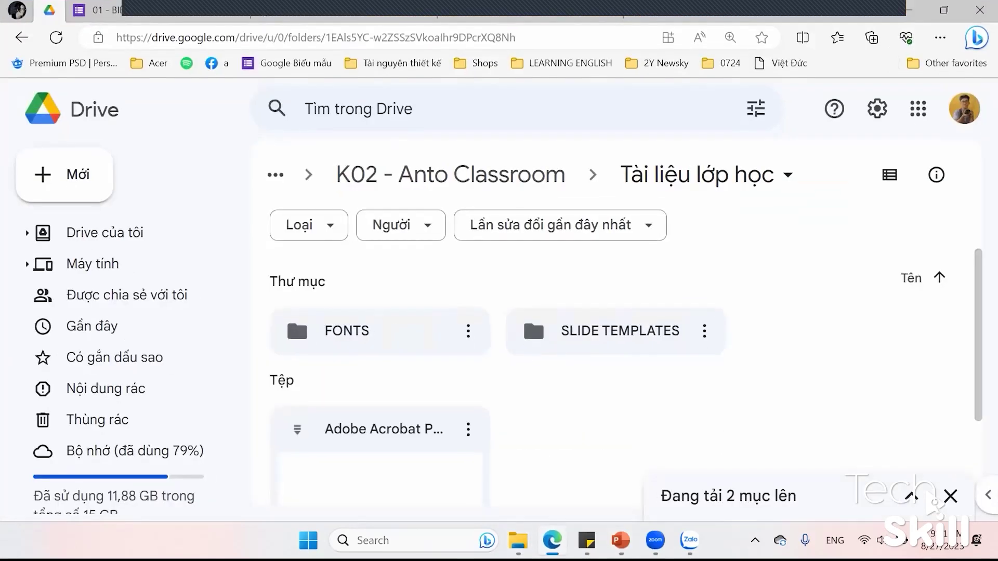
key("ctrl+t")
Go to Flaticon and download the Friendship day sticker pack
type("fla")
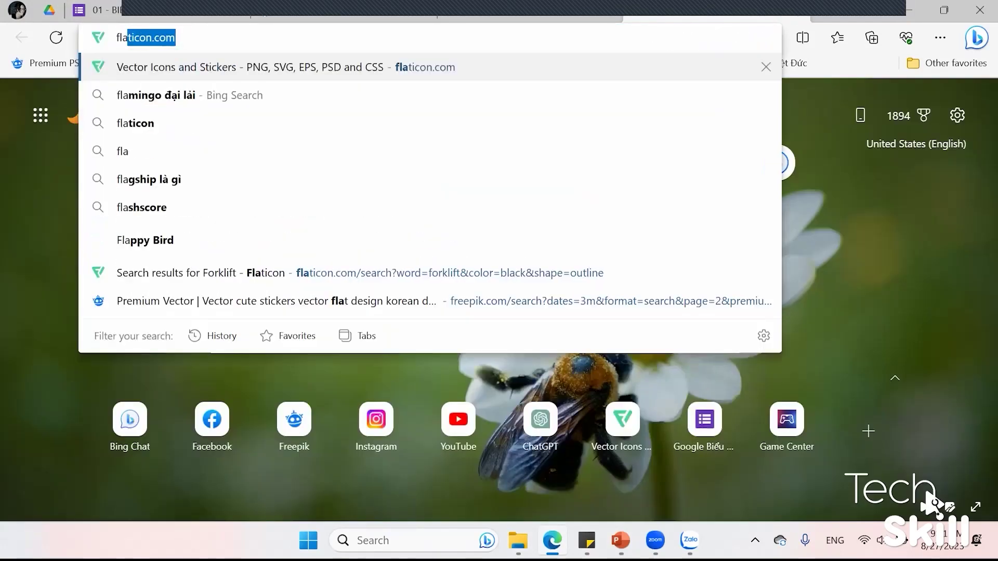
type("ti")
key("Return")
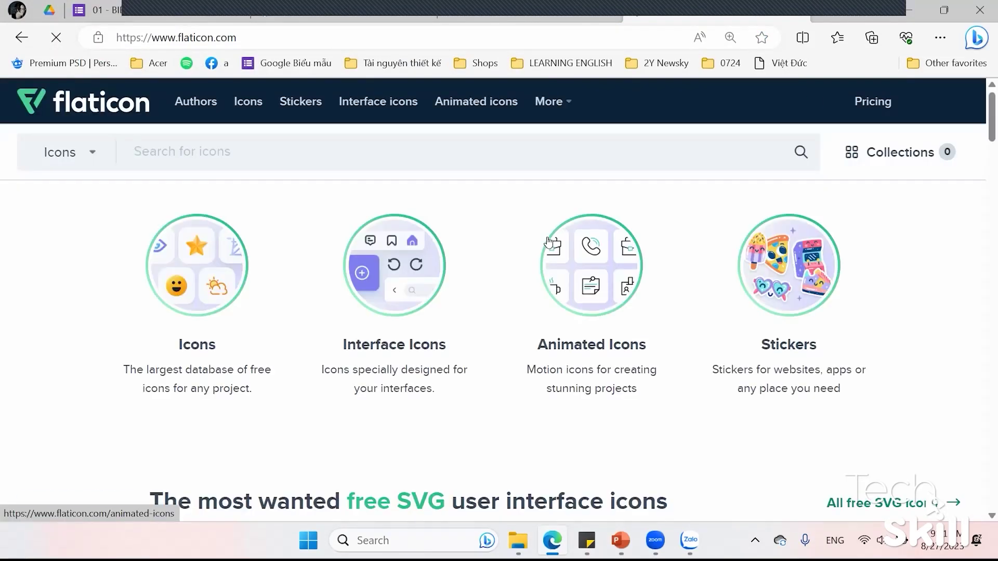
scroll(421, 225, "down", 5)
scroll(416, 250, "down", 2)
scroll(409, 279, "down", 5)
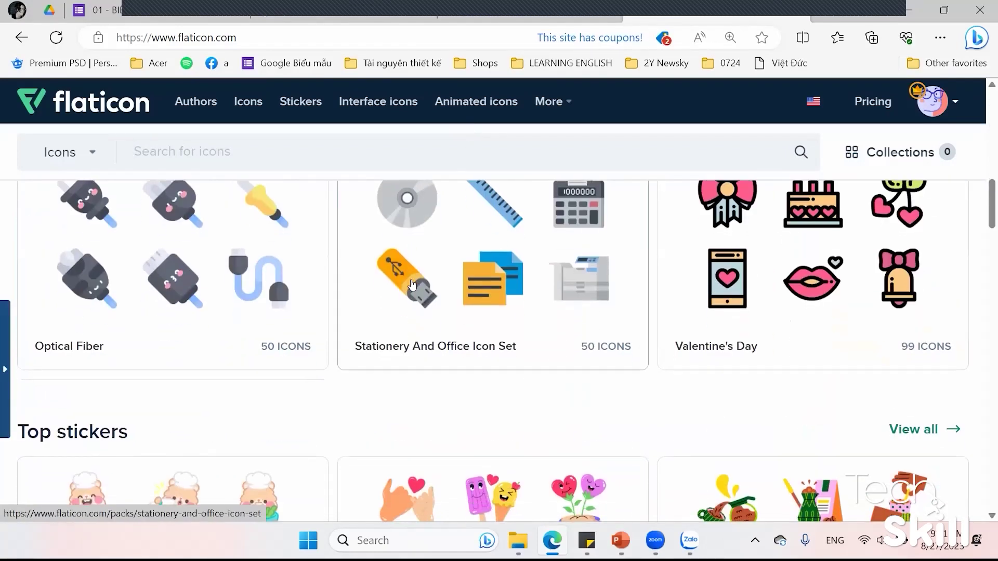
scroll(468, 296, "down", 3)
left_click(426, 340)
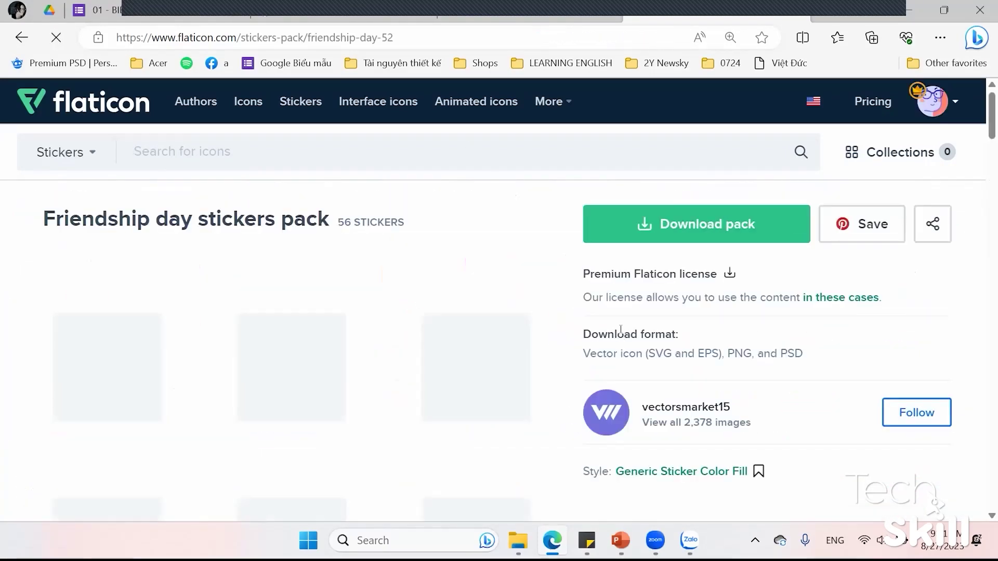
scroll(698, 237, "down", 3)
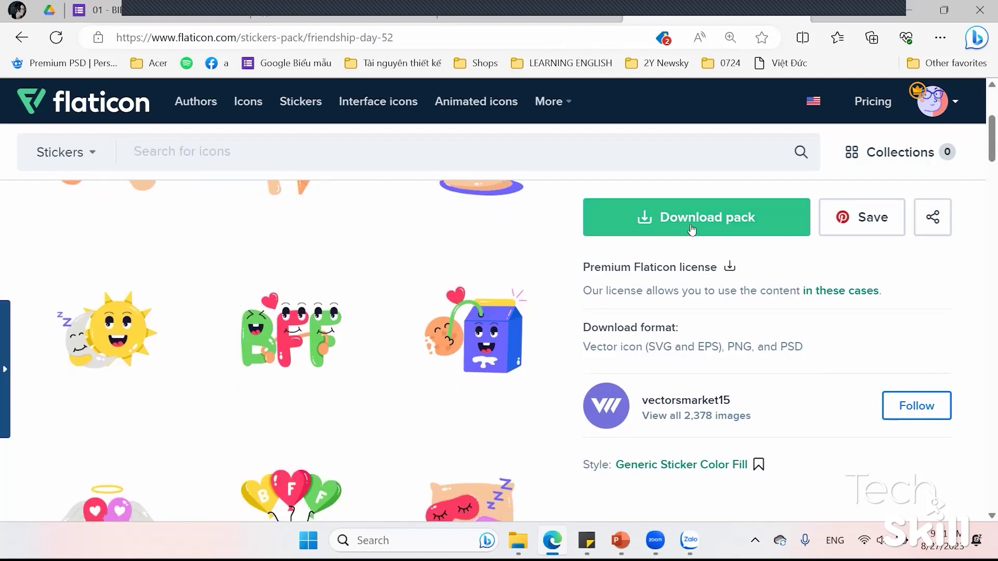
left_click(692, 221)
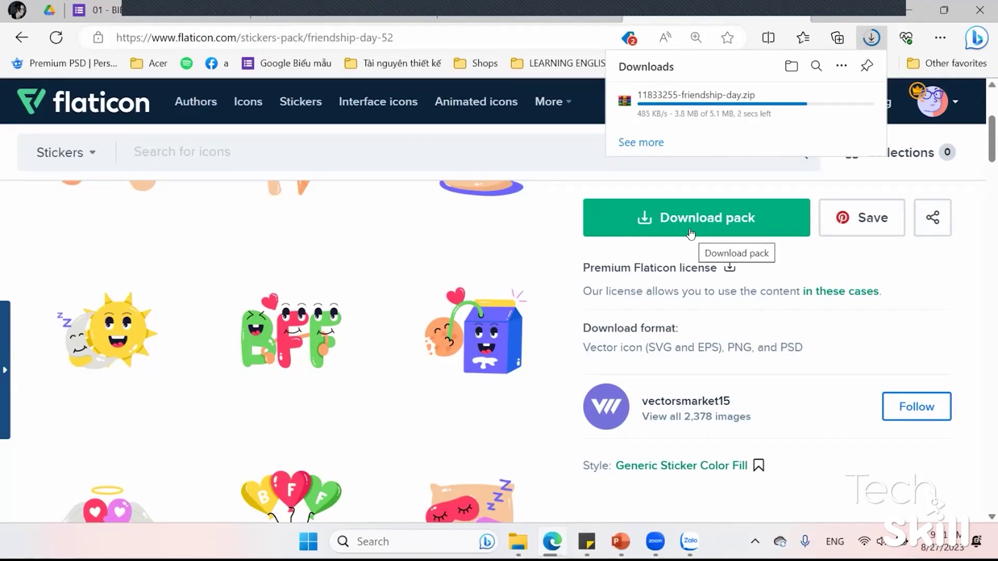
Open the downloaded zip's png folder and copy the 002-ice cream image
left_click(697, 111)
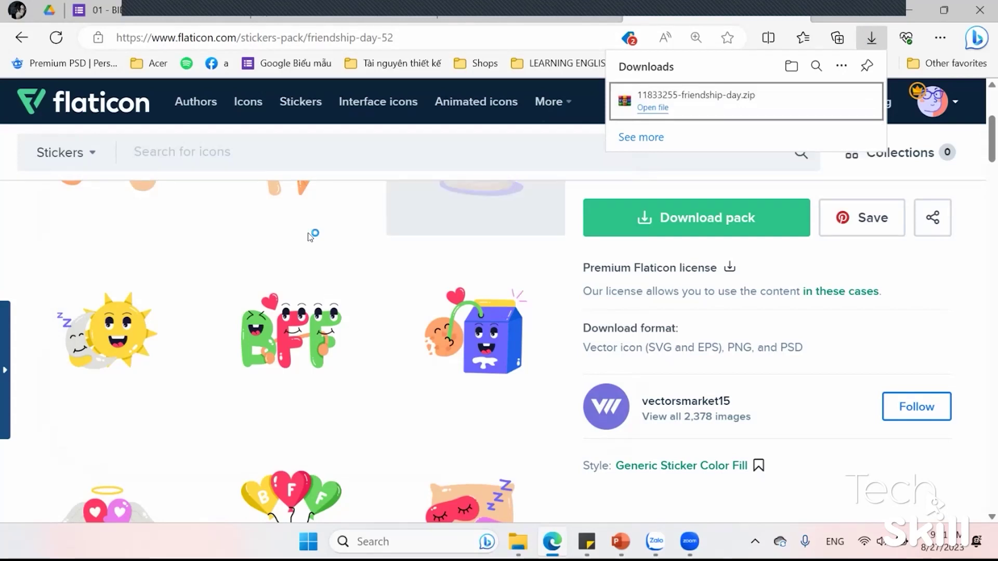
double_click(356, 217)
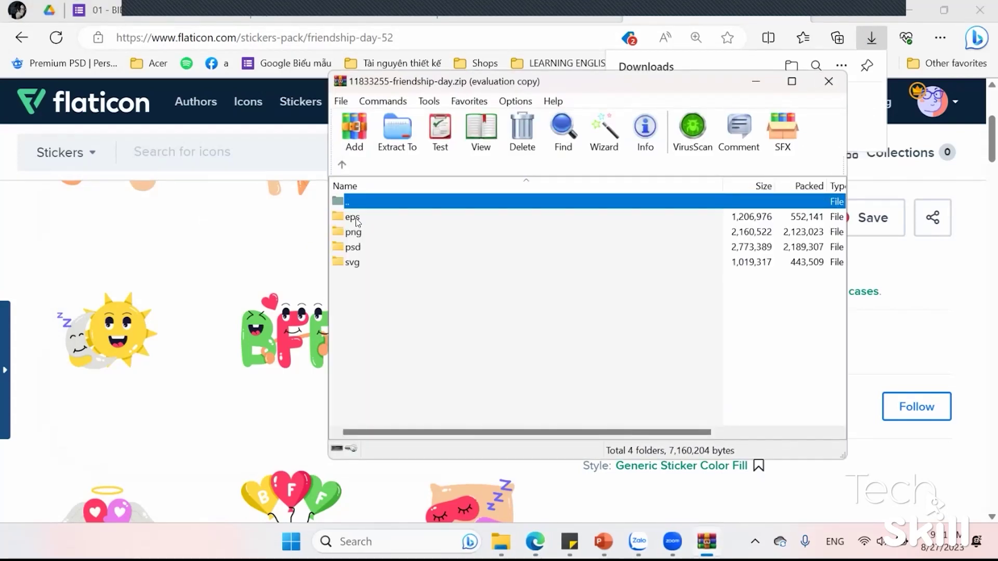
left_click(706, 212)
double_click(392, 231)
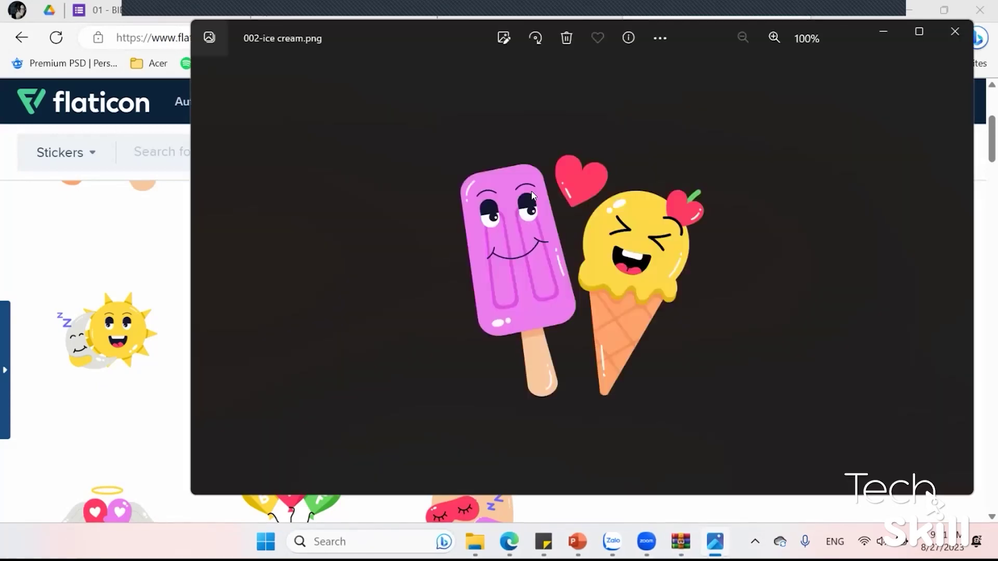
right_click(531, 192)
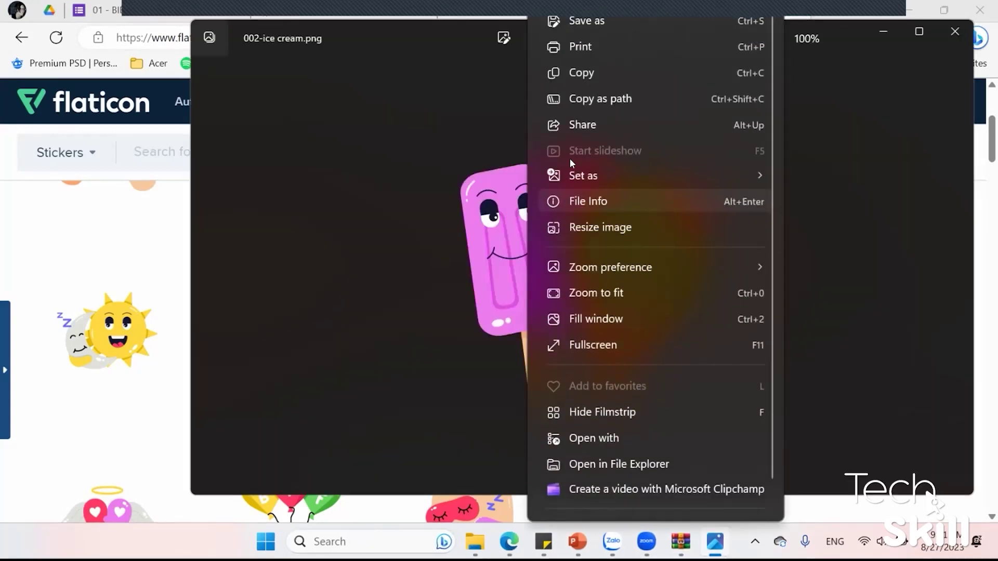
left_click(593, 76)
key("alt+Tab")
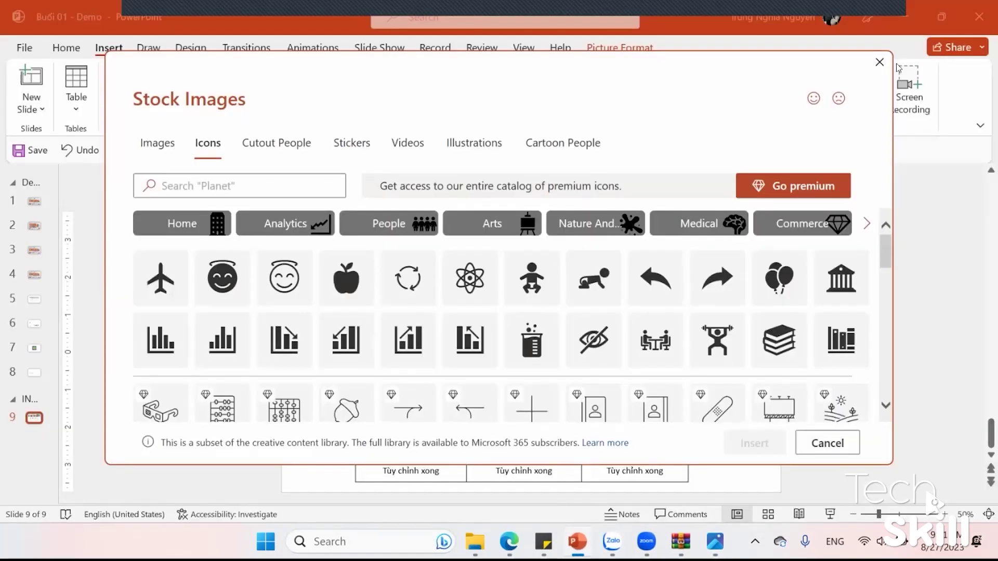
Close Stock Images, paste the ice cream picture, remove its background, then delete it
left_click(880, 62)
key("ctrl+v")
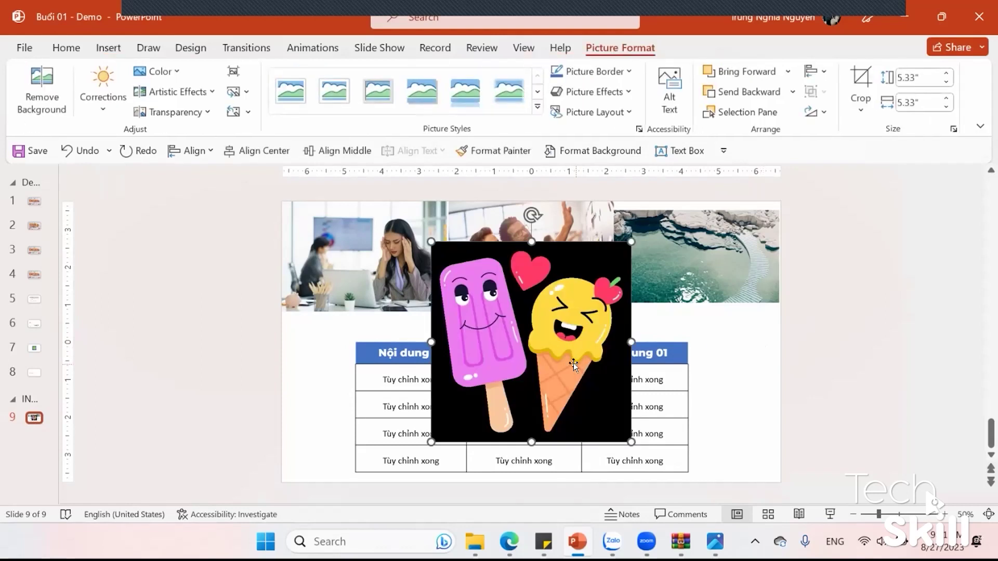
left_click(41, 85)
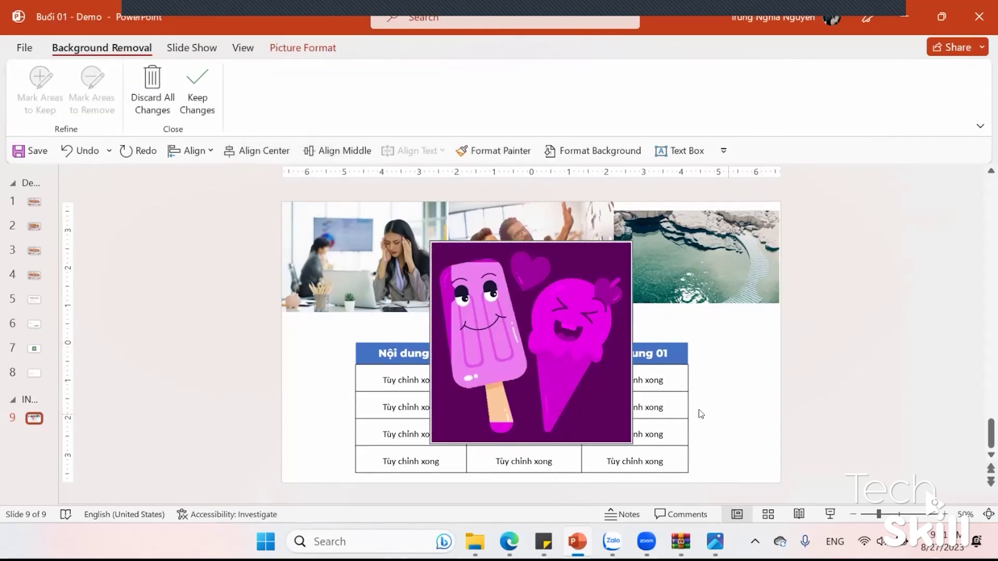
left_click(197, 78)
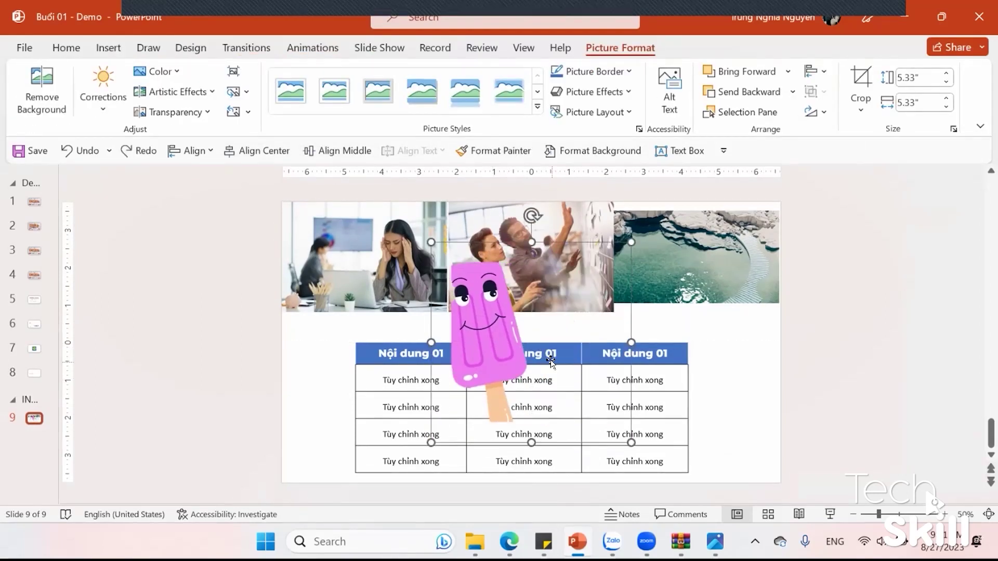
key("Delete")
left_click(474, 541)
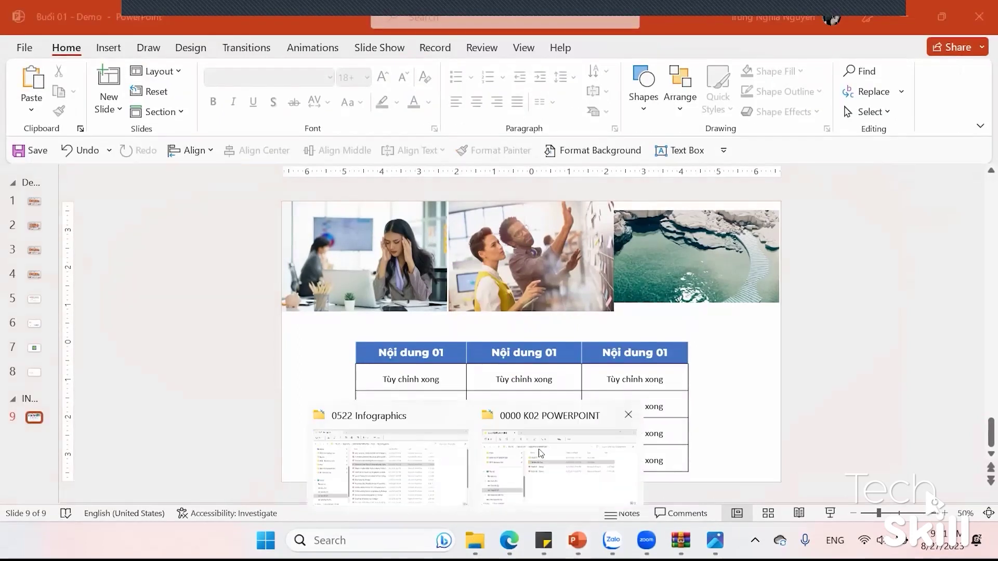
Cancel WinRAR's Add dialog, close the sticker archive, and paste the ice cream sticker onto slide 9
left_click(680, 540)
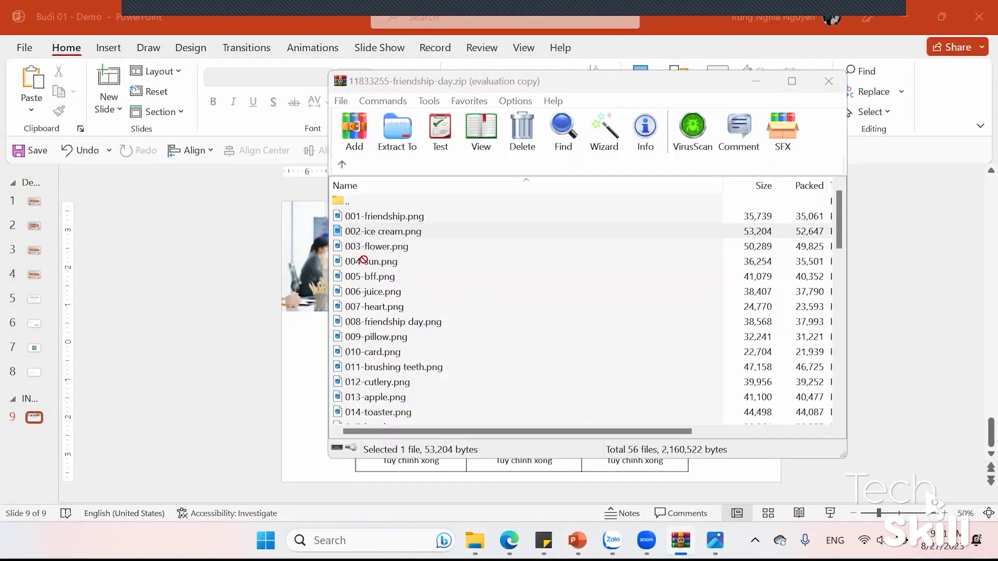
key("alt+Tab")
key("alt+Tab")
key("alt+Tab")
key("alt+Tab")
key("alt+Tab")
key("alt+Tab")
key("alt+Tab")
key("alt+Tab")
key("alt+Tab")
key("alt+Tab")
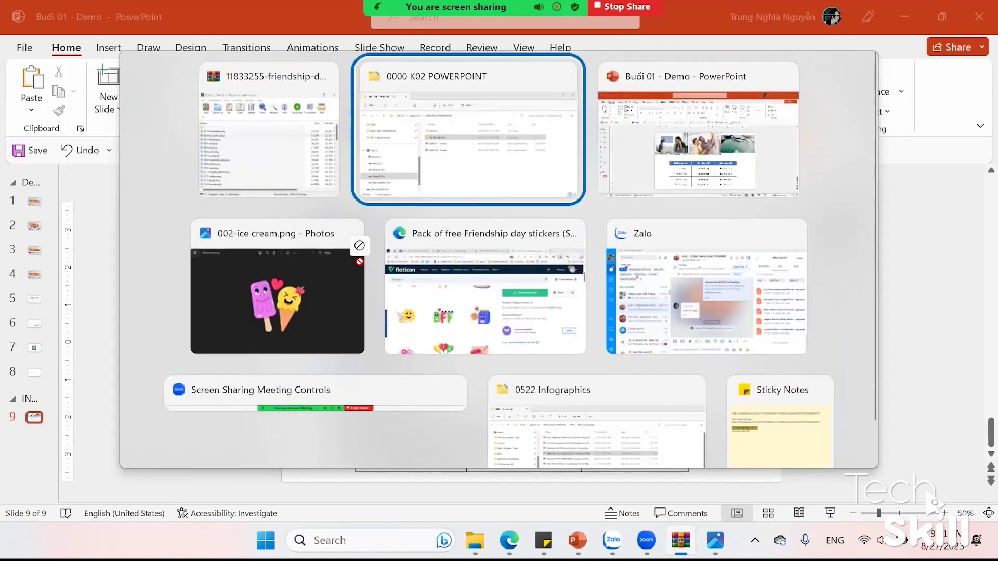
key("alt+Tab")
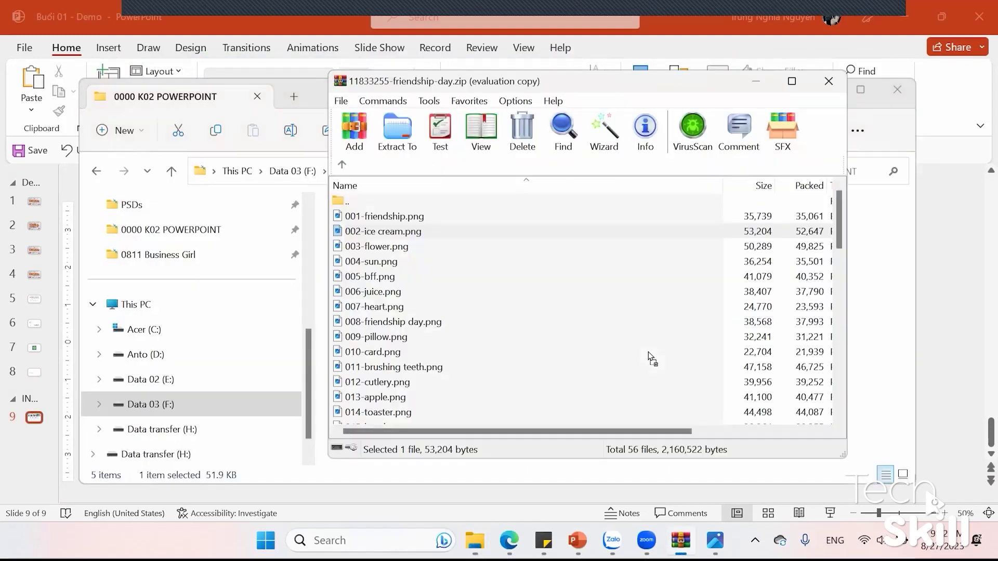
key("alt+a")
left_click(665, 410)
left_click(828, 81)
key("alt+Tab")
key("ctrl+v")
Shrink the ice cream sticker beside the table and shift the table left and up
left_click_drag(536, 374, 645, 372)
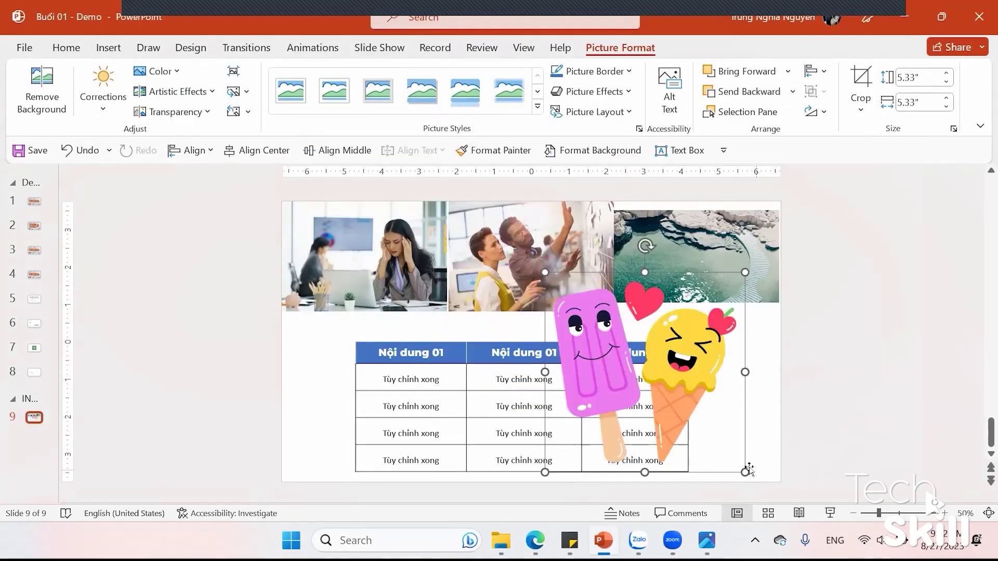
left_click_drag(745, 470, 645, 372)
left_click_drag(597, 343, 734, 414)
left_click(690, 462)
mouse_move(690, 462)
left_mouse_down()
mouse_move(627, 441)
mouse_move(622, 493)
left_mouse_up()
left_click(682, 436)
mouse_move(728, 443)
left_mouse_down()
mouse_move(734, 409)
mouse_move(734, 424)
left_mouse_up()
key("ctrl+z")
left_click(849, 377)
Open the Insert Chart dialog and cancel it without adding a chart
left_click(110, 49)
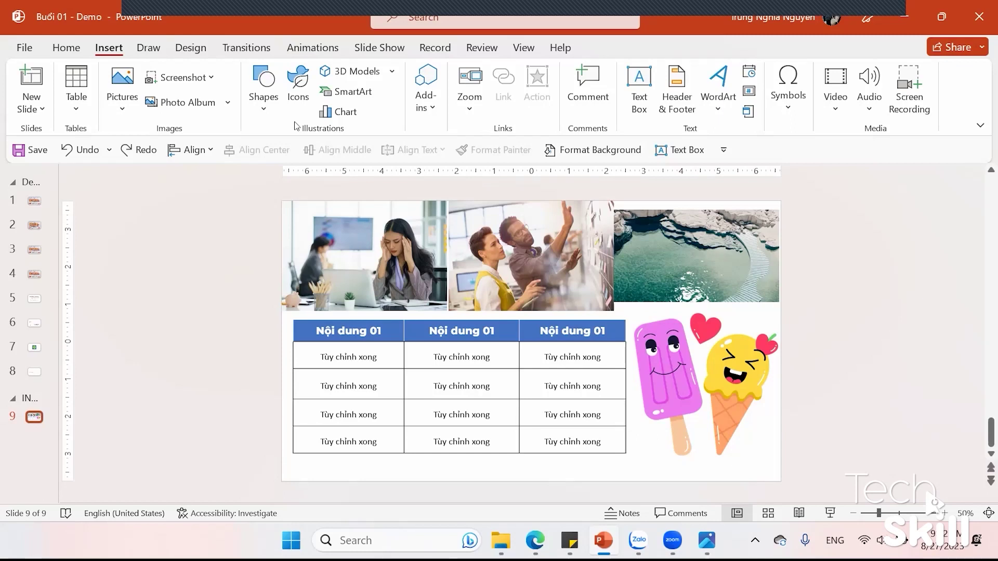
left_click(338, 112)
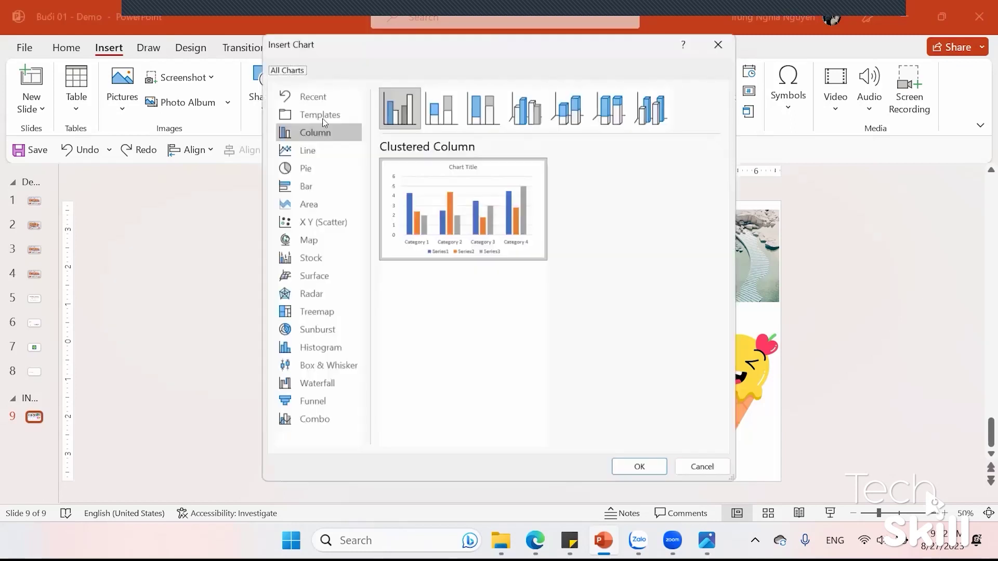
left_click(697, 474)
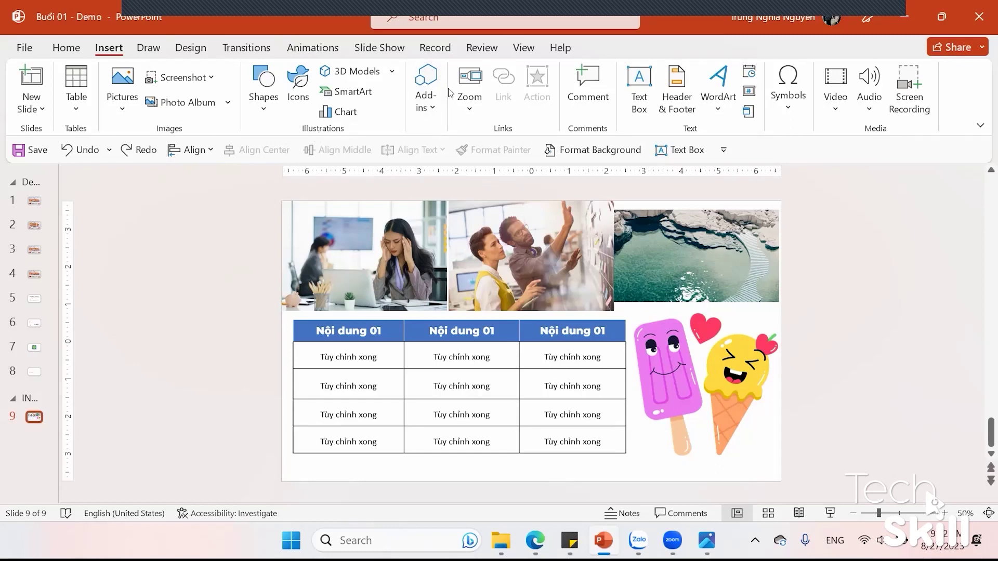
Open Insert > Add-ins > My Add-ins, peek at the Store, and return to the Forms listing
left_click(427, 96)
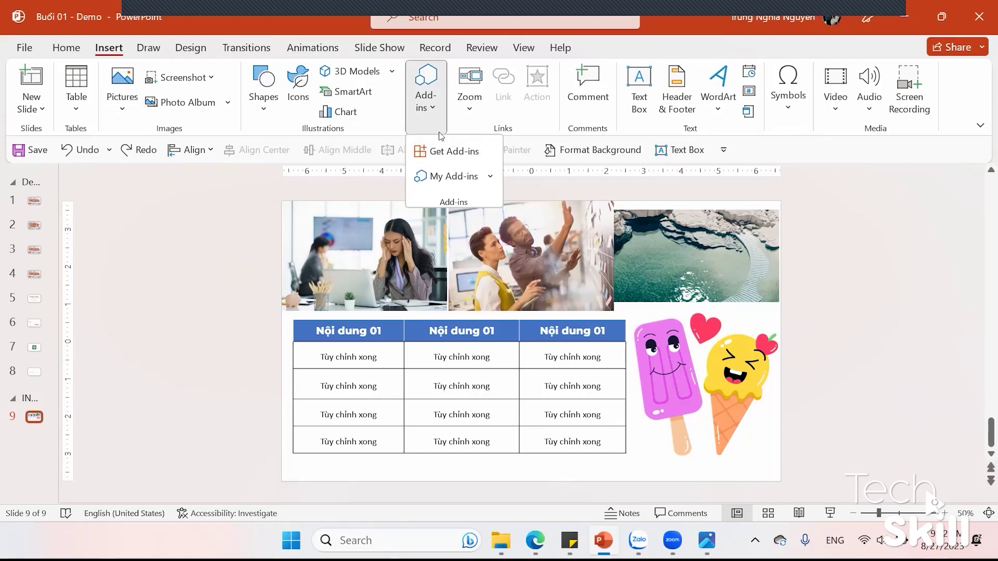
left_click(448, 173)
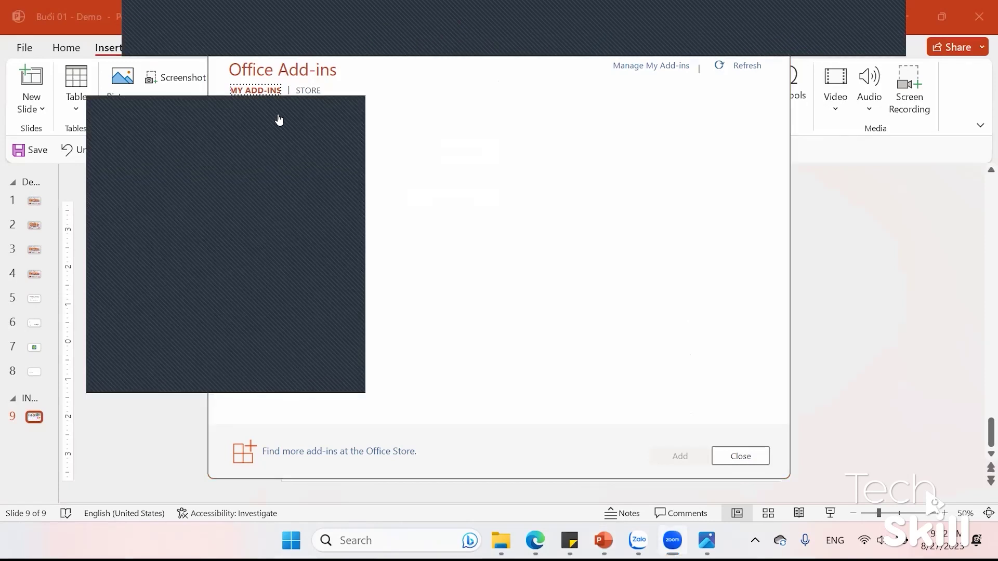
left_click(308, 92)
left_click(256, 92)
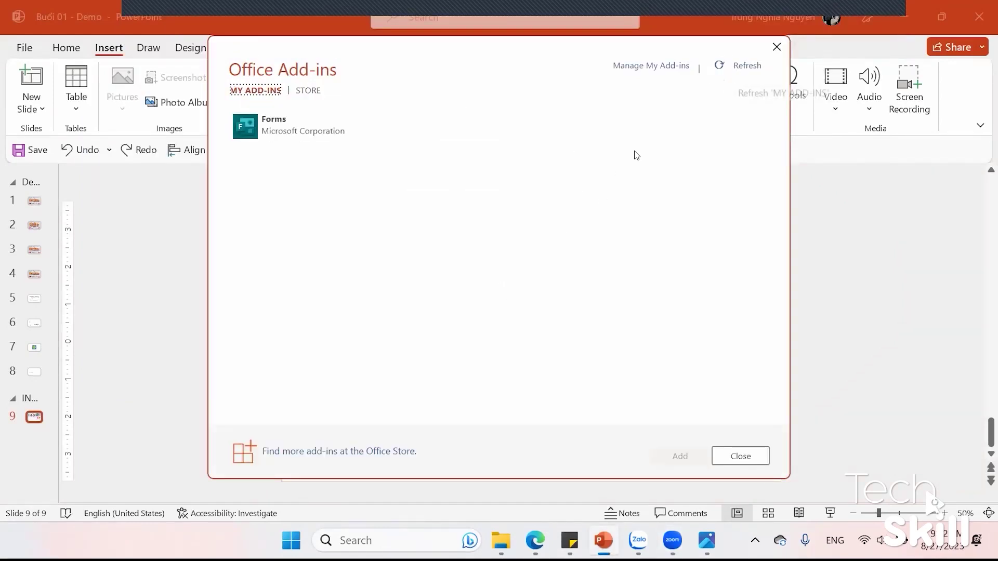
Search the Office Add-ins store for 'islide', then close the window
left_click(354, 452)
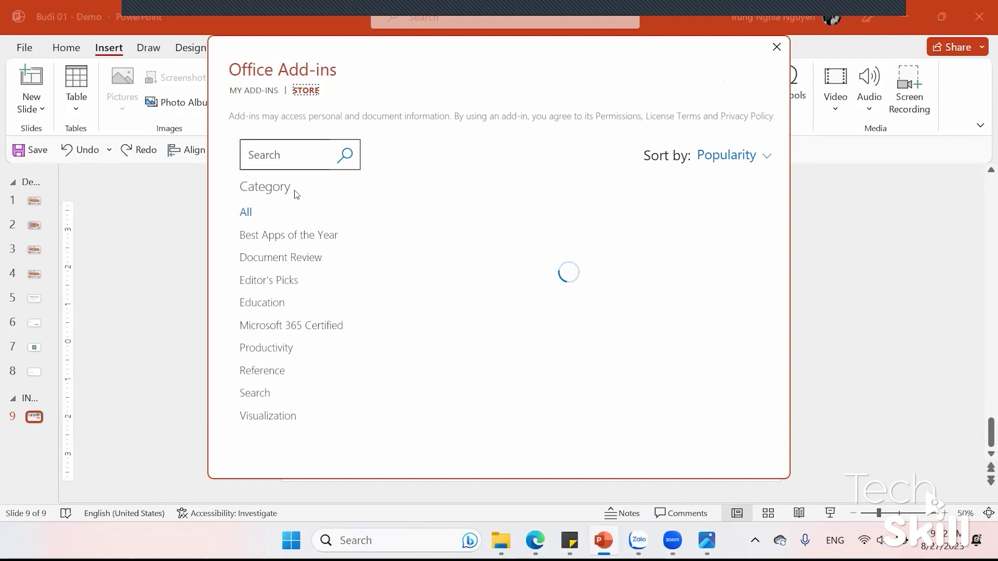
scroll(439, 310, "down", 5)
scroll(440, 311, "up", 3)
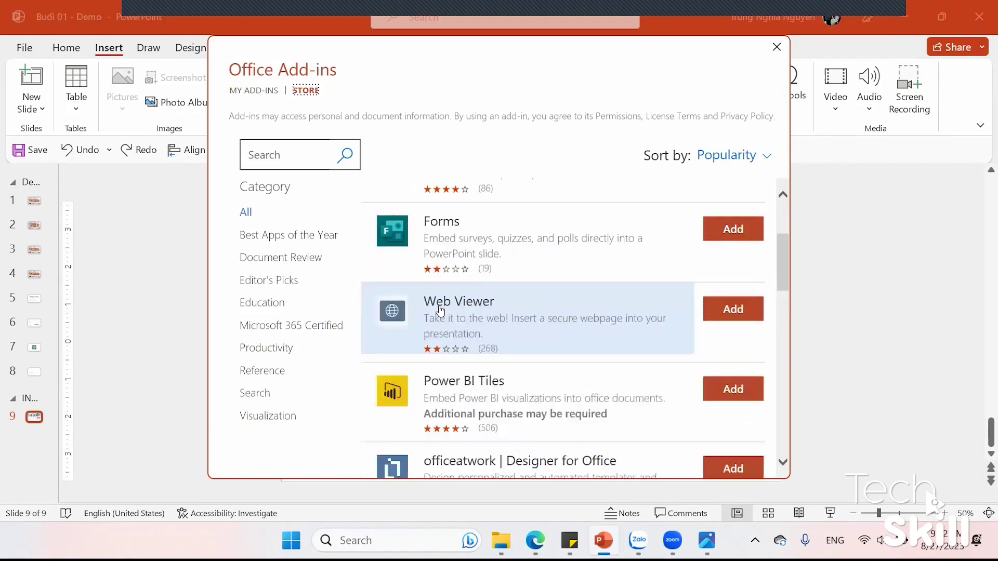
scroll(439, 310, "up", 3)
left_click(286, 154)
type("isl")
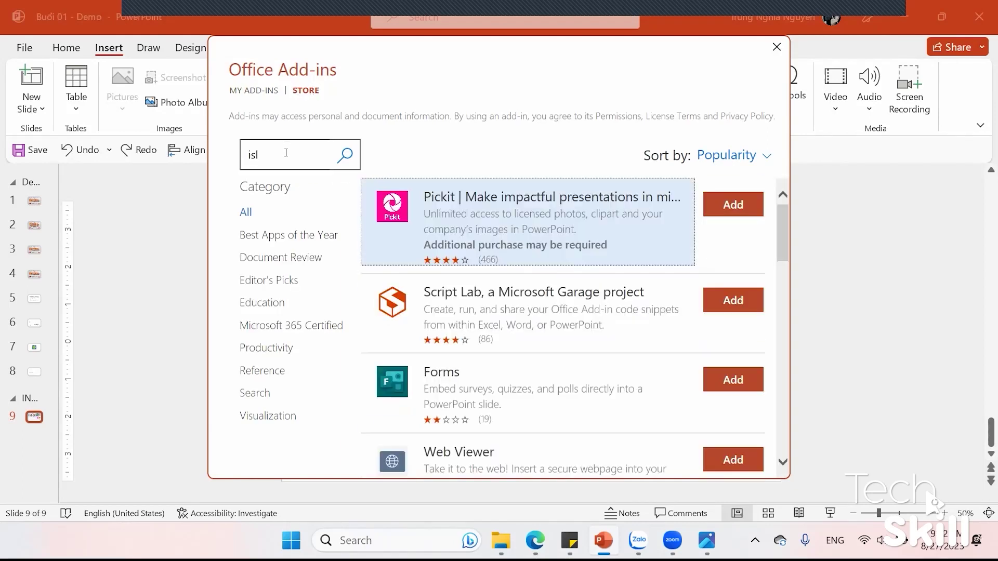
type("ide")
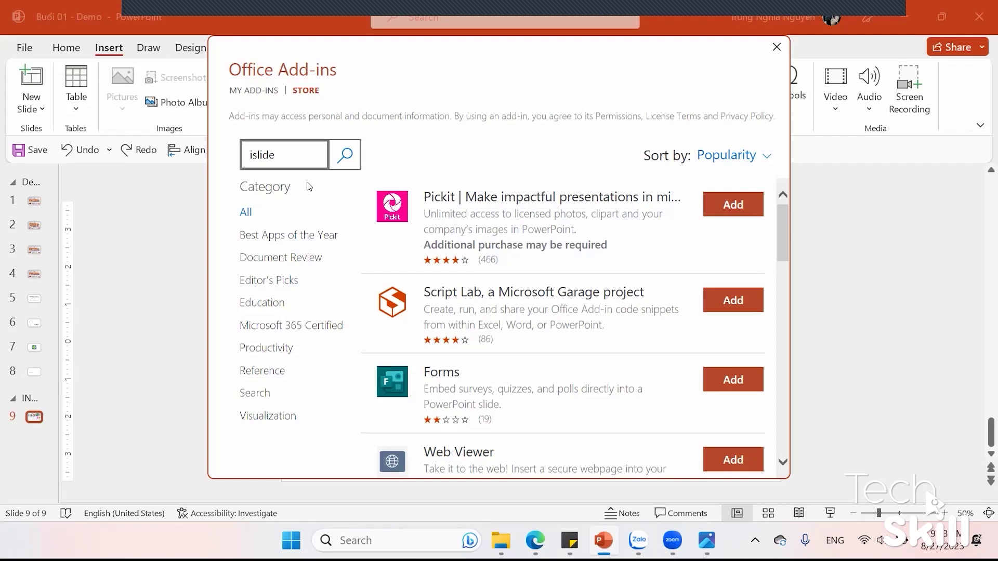
key("Return")
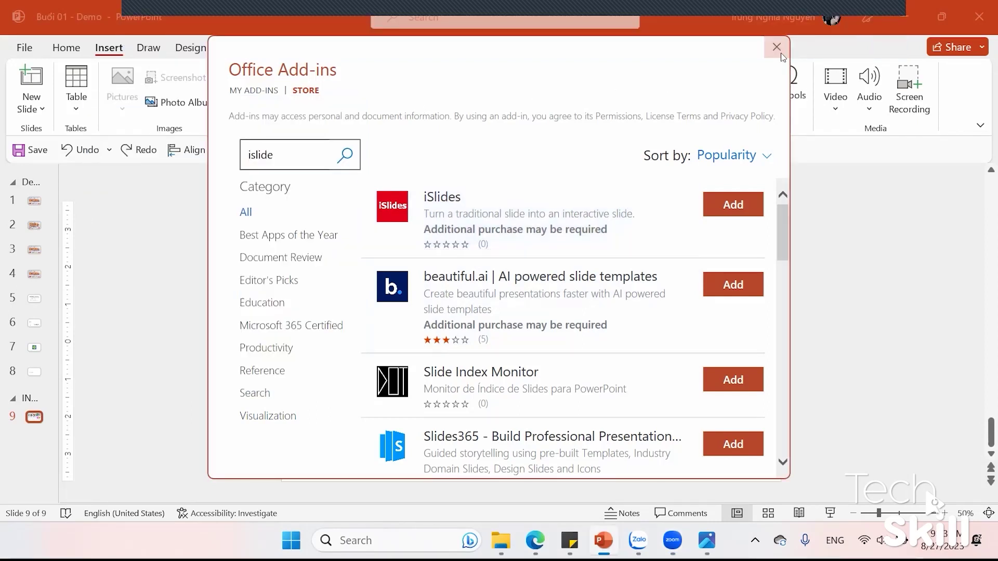
left_click(781, 52)
Reopen the add-in store, search 'islide', add iSlides and accept its license terms
left_click(421, 114)
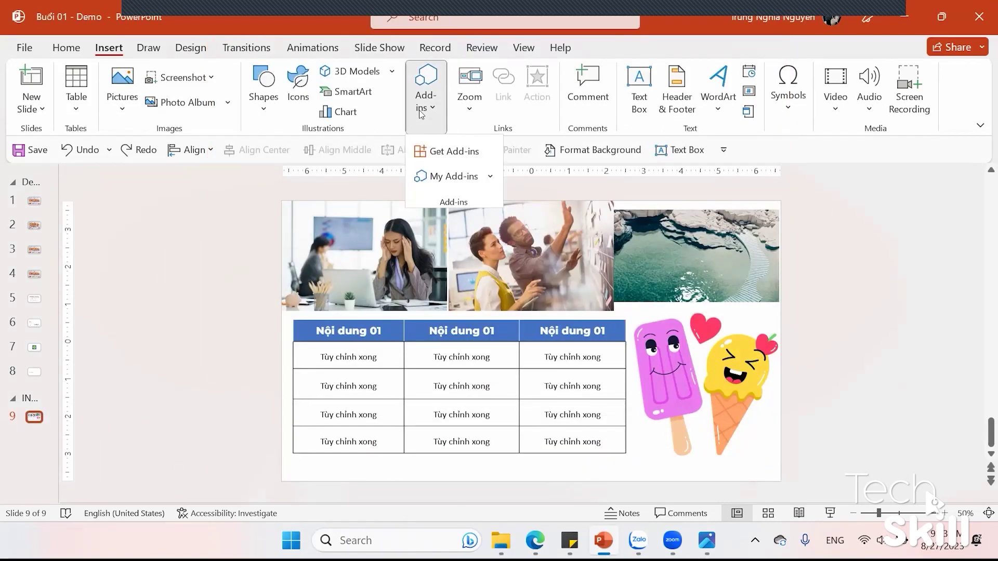
left_click(441, 178)
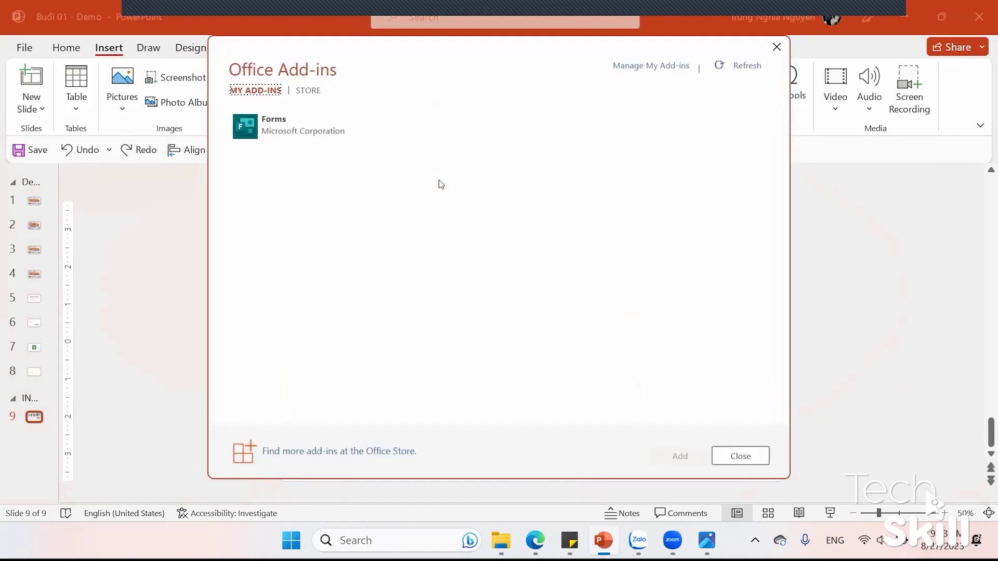
left_click(319, 451)
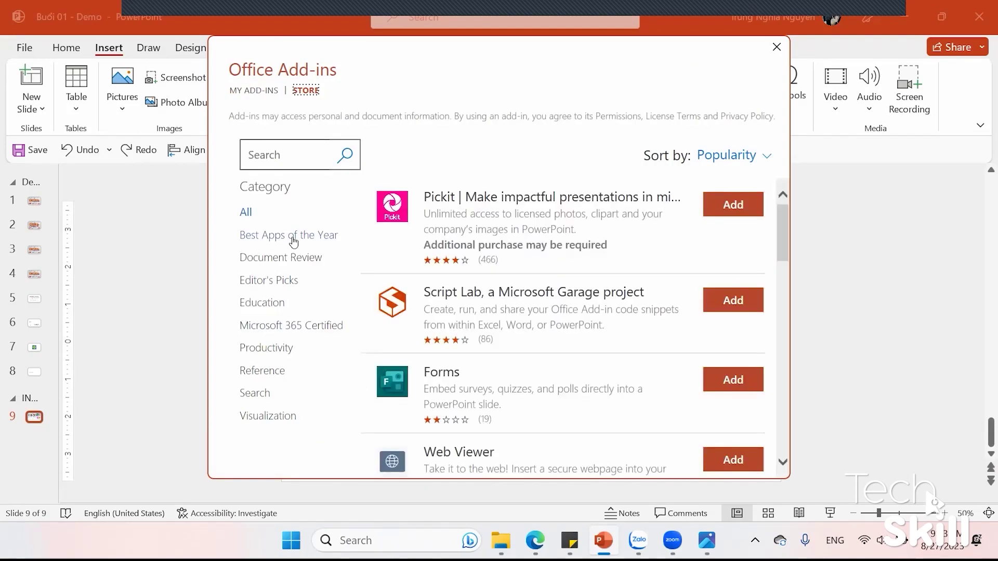
left_click(299, 152)
type("isl")
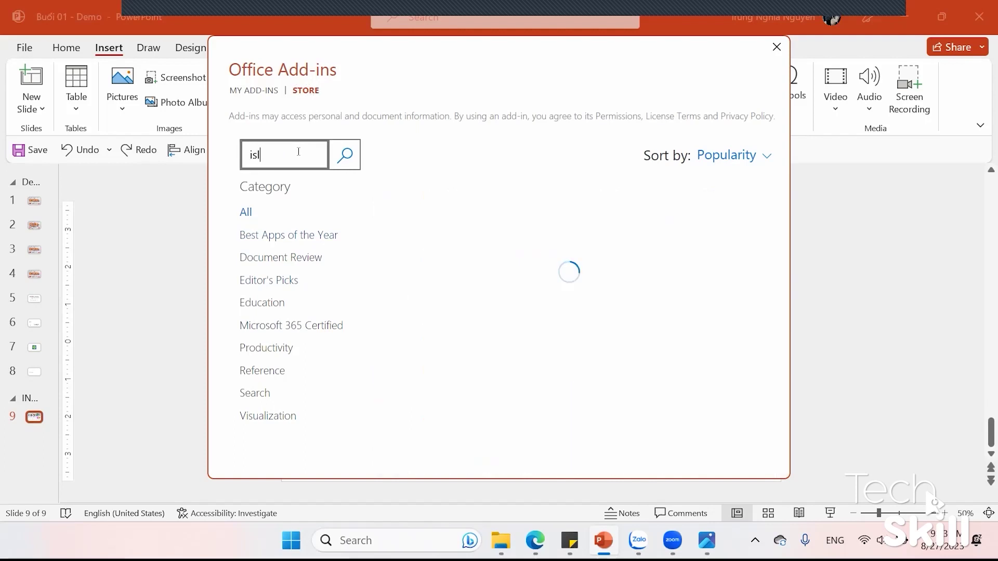
left_click(298, 151)
type("ide")
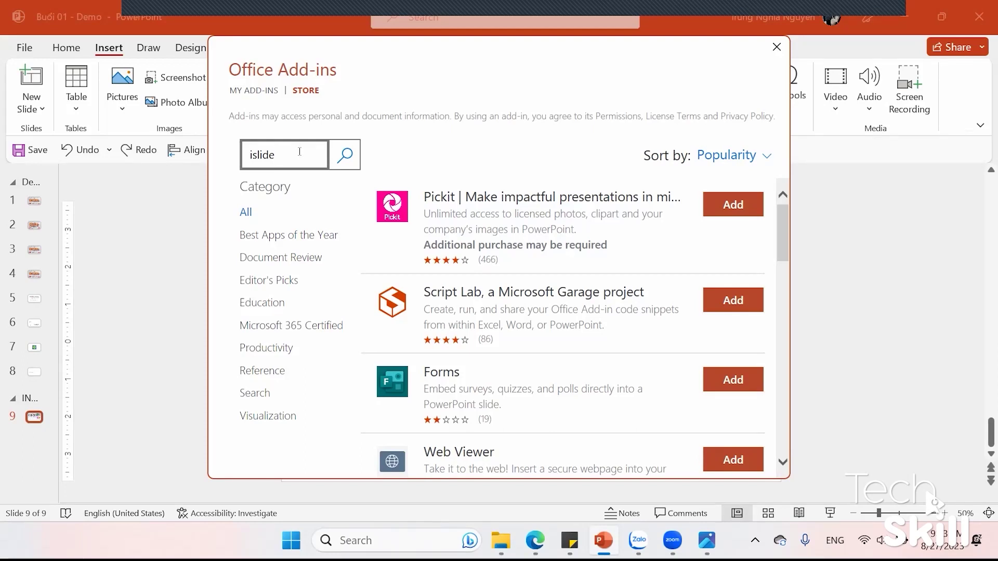
key("Return")
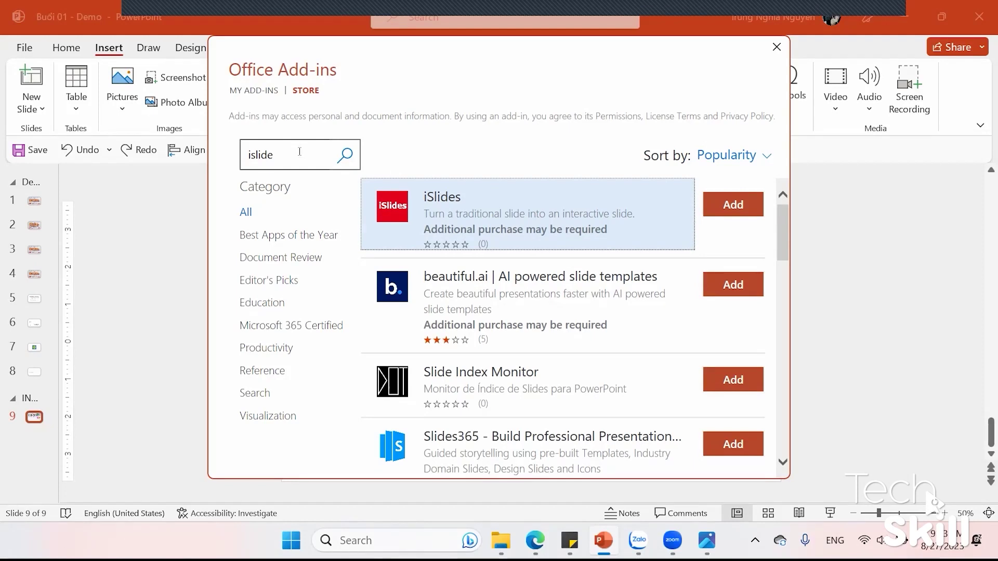
left_click(734, 201)
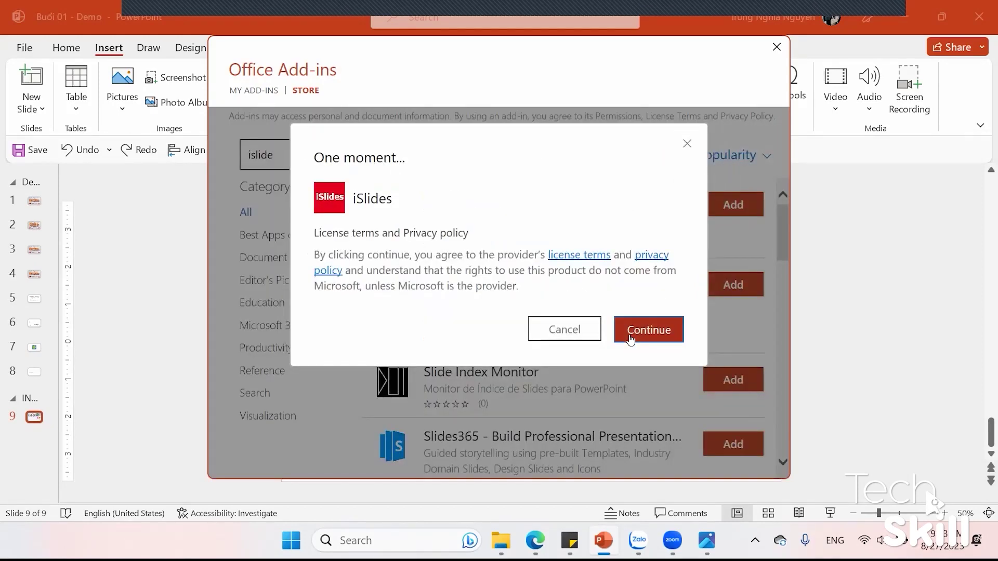
left_click(631, 337)
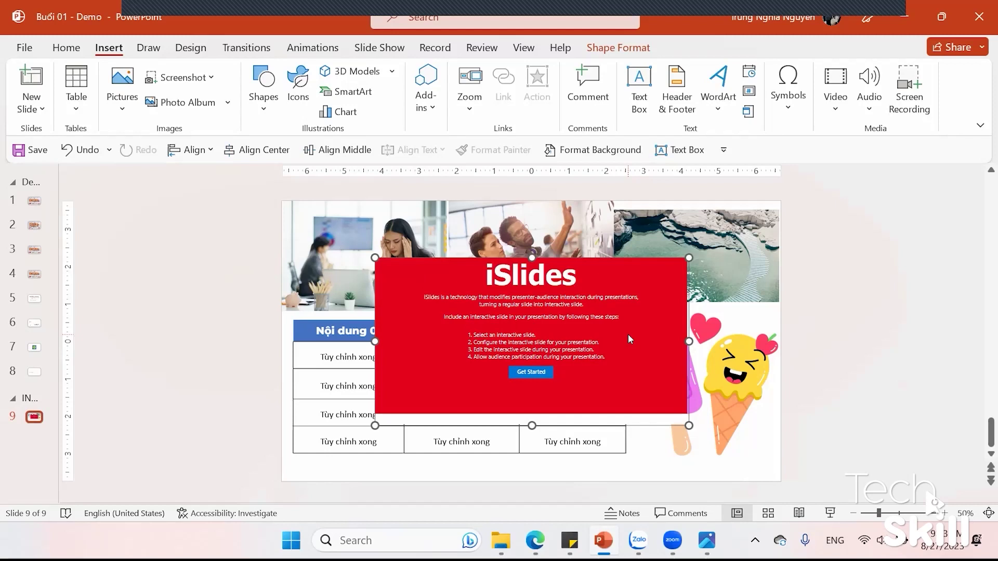
Start iSlides, pick the Brainstorming template, open its Log in form, then delete the add-in frame
left_click(531, 373)
left_click(433, 304)
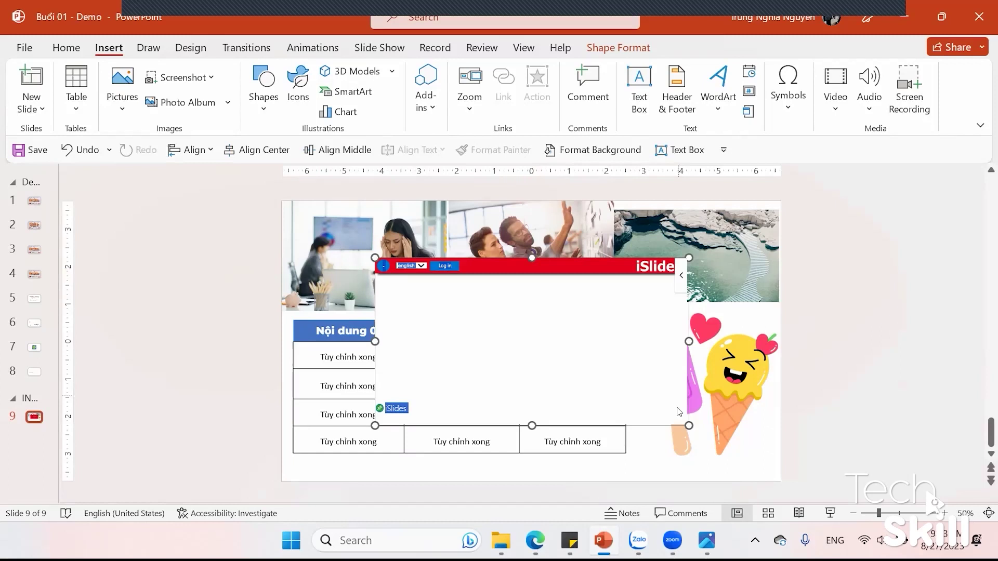
left_click_drag(905, 387, 796, 343)
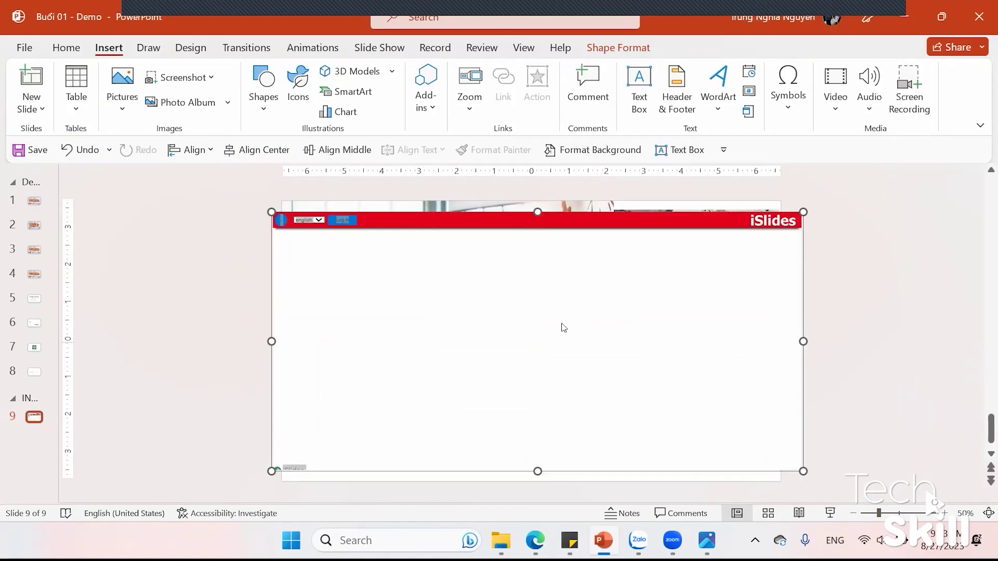
left_click(343, 220)
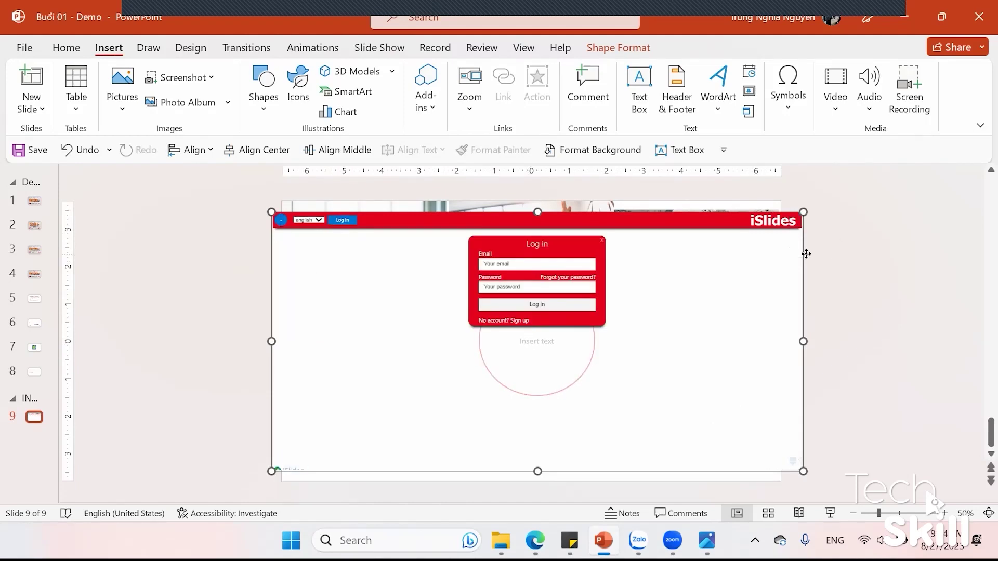
key("Delete")
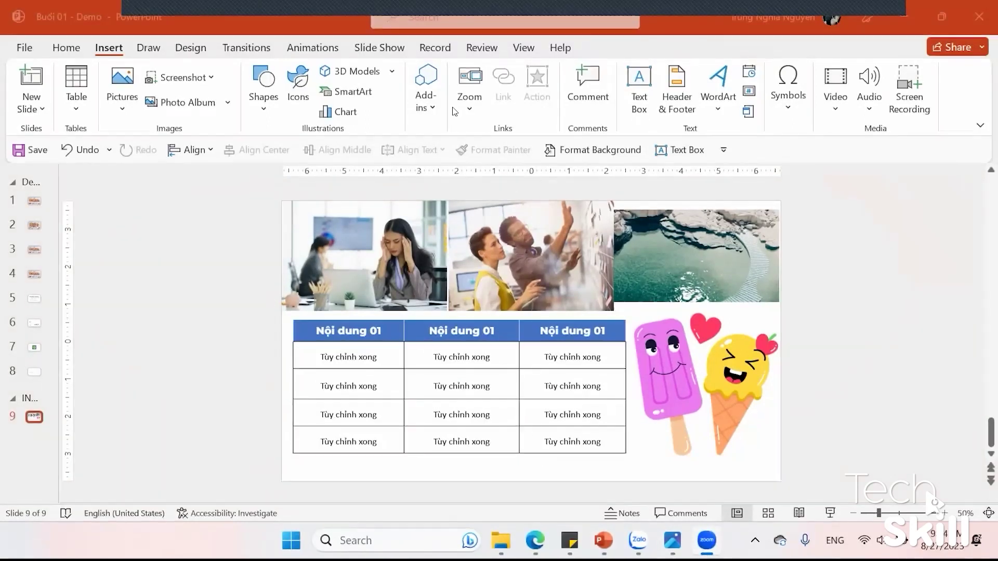
Open the friendship-day zip from Edge's downloads in WinRAR and snap the 0000 K02 POWERPOINT folder left
left_click(534, 480)
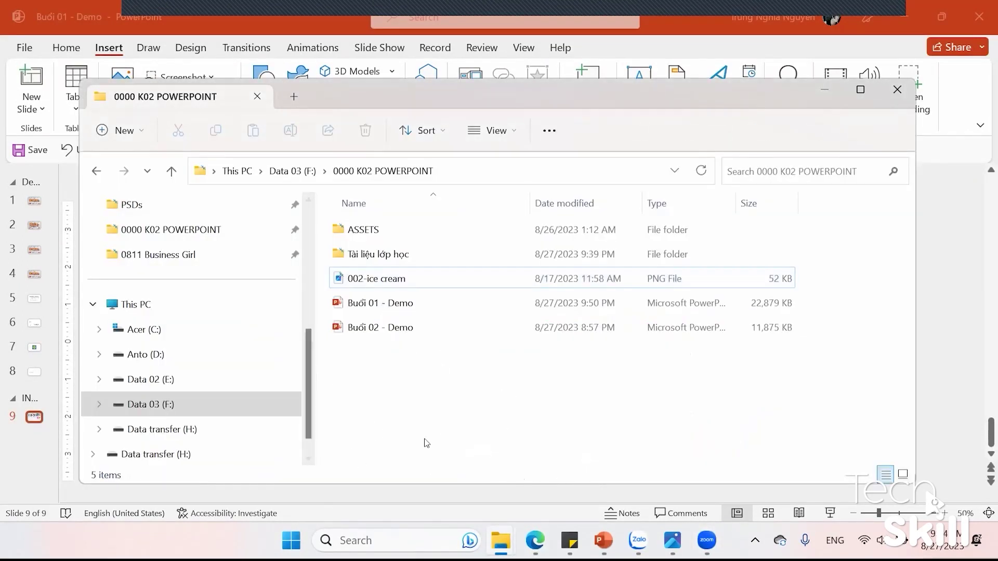
left_click(535, 541)
left_click(655, 104)
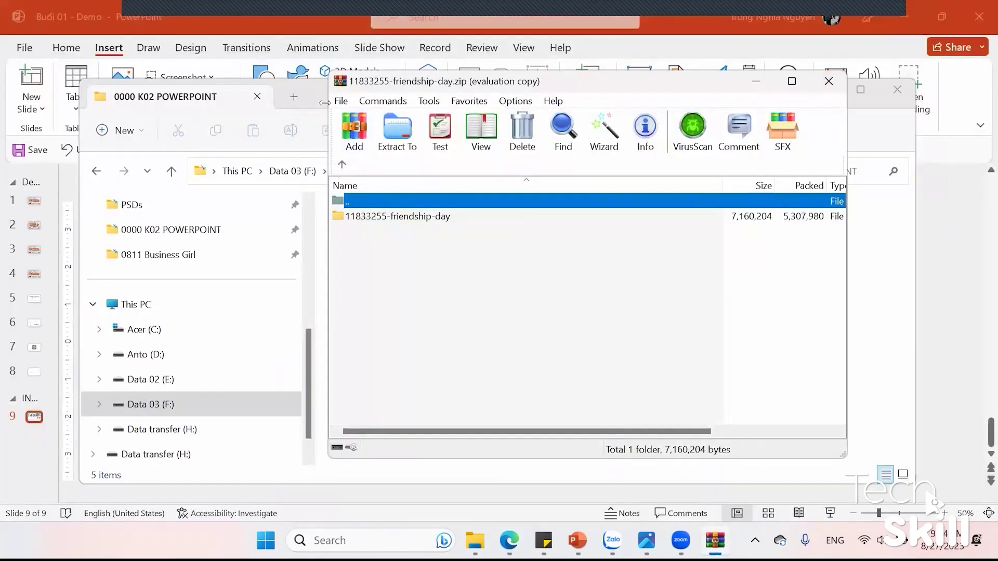
left_click(307, 106)
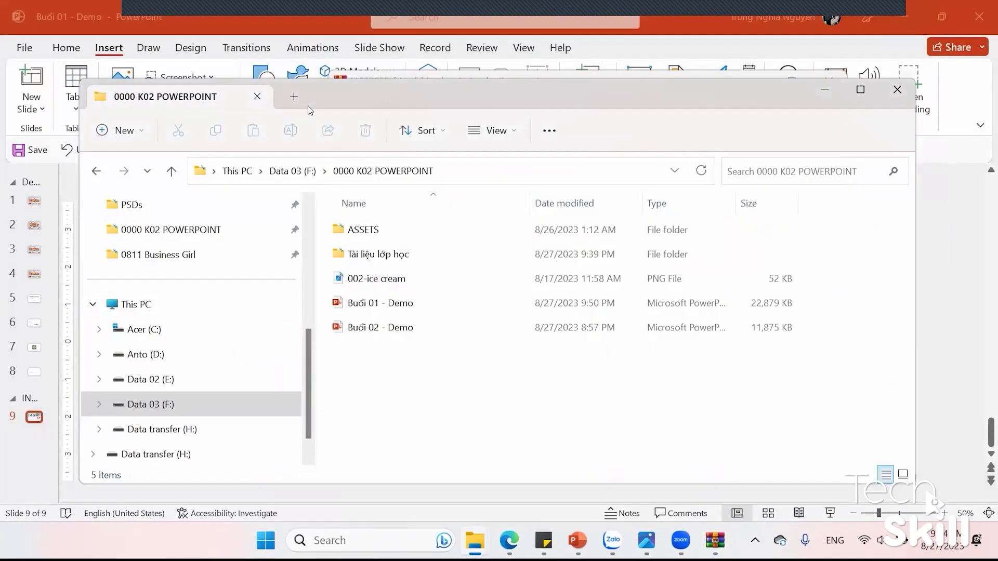
key("super+Left")
Drag the 11833255-friendship-day folder from WinRAR into Tài liệu lớp học > IMAGES
left_click(591, 167)
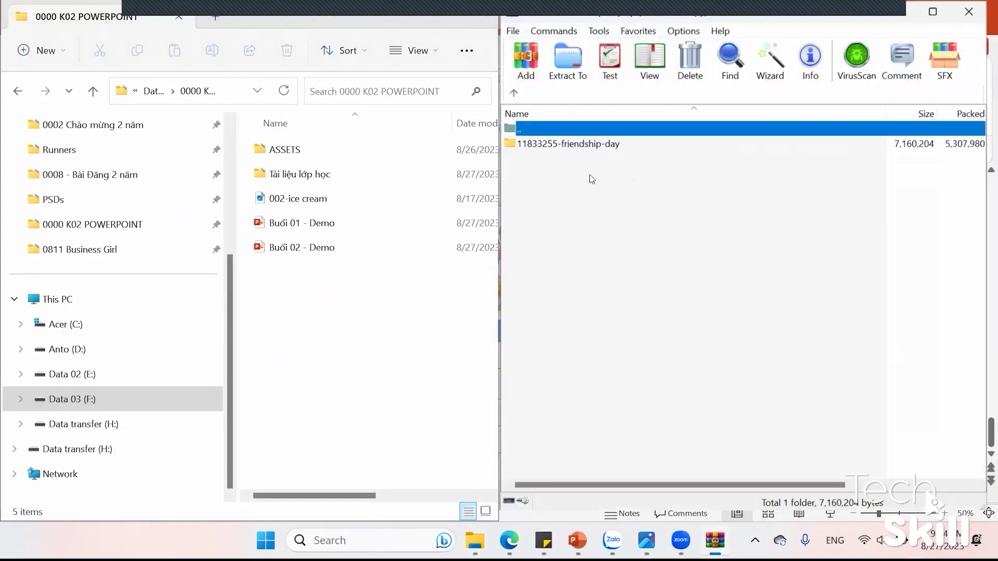
double_click(311, 174)
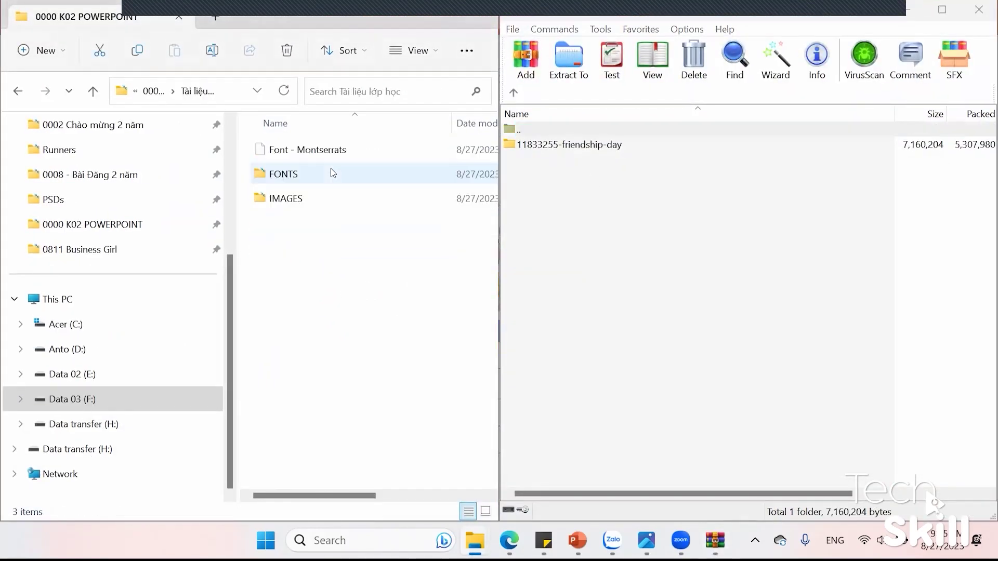
left_click(314, 199)
double_click(315, 200)
left_click(571, 146)
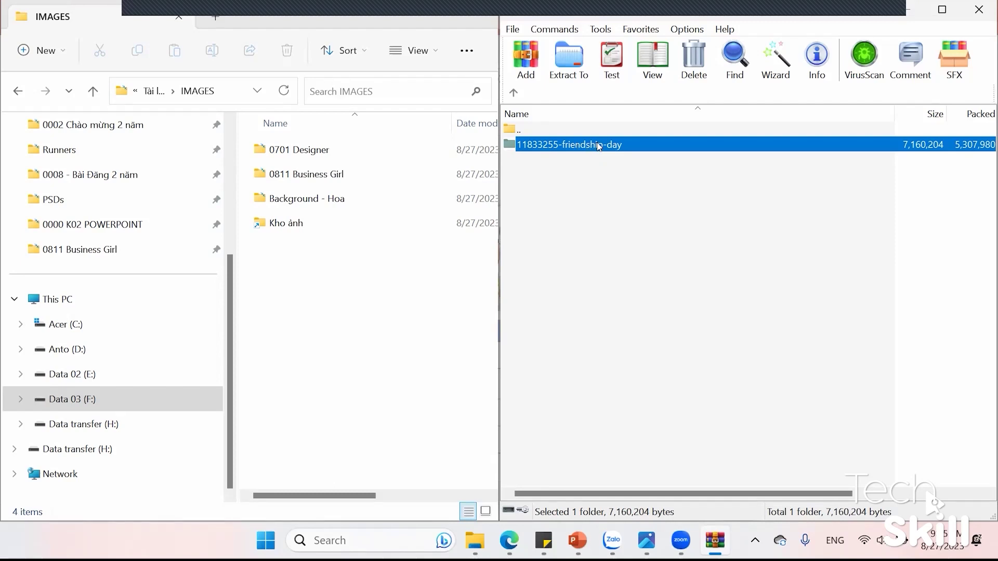
left_click(563, 148)
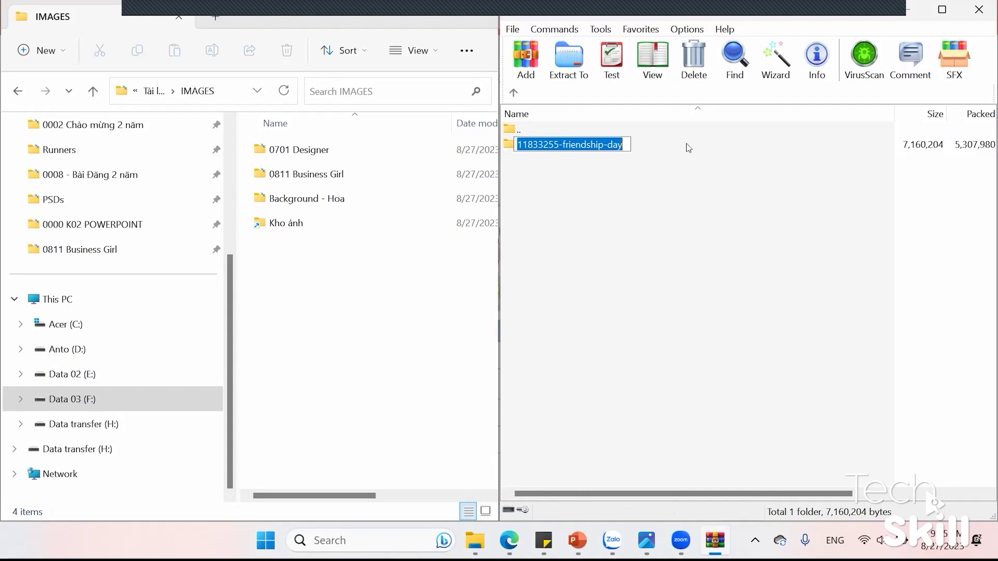
left_click(667, 145)
left_click_drag(635, 147, 378, 260)
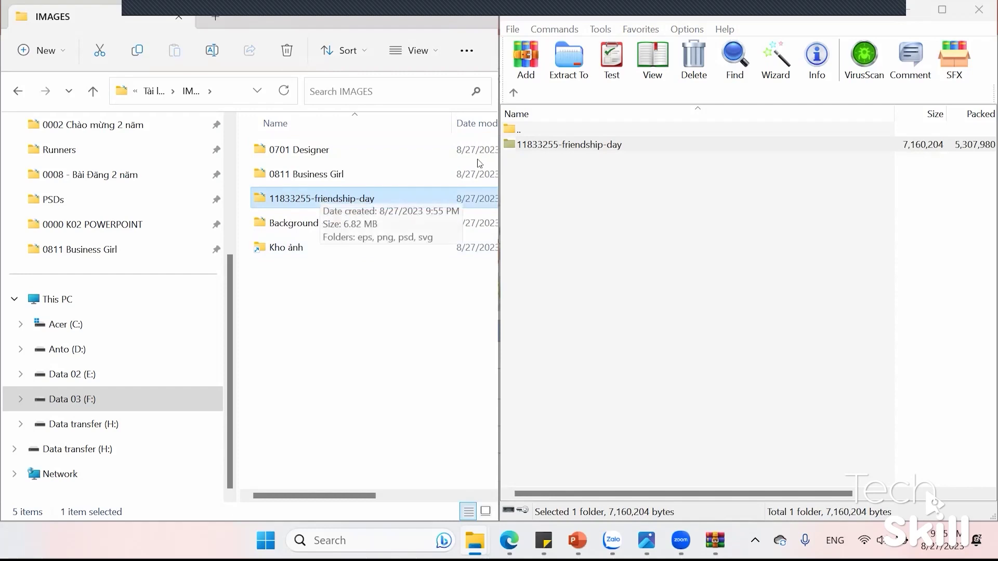
Check the extracted png stickers, close WinRAR, and return to slide 9
double_click(325, 198)
key("alt+Left")
double_click(306, 199)
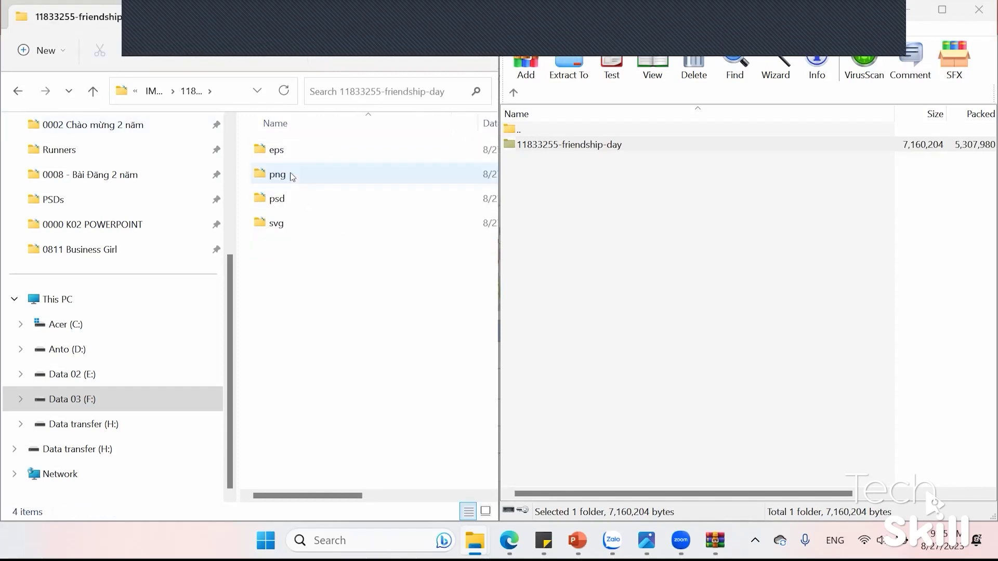
double_click(292, 175)
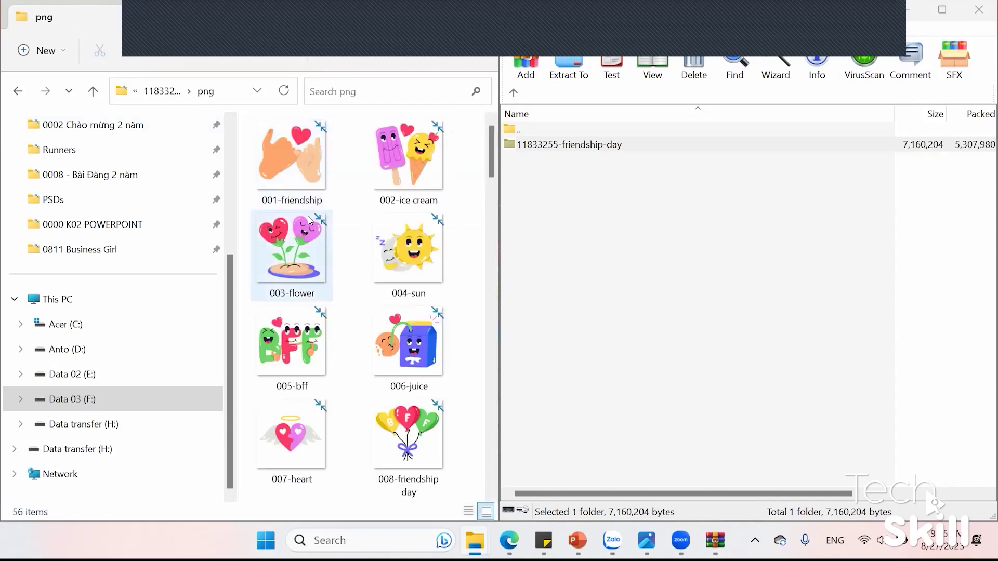
scroll(316, 265, "down", 10)
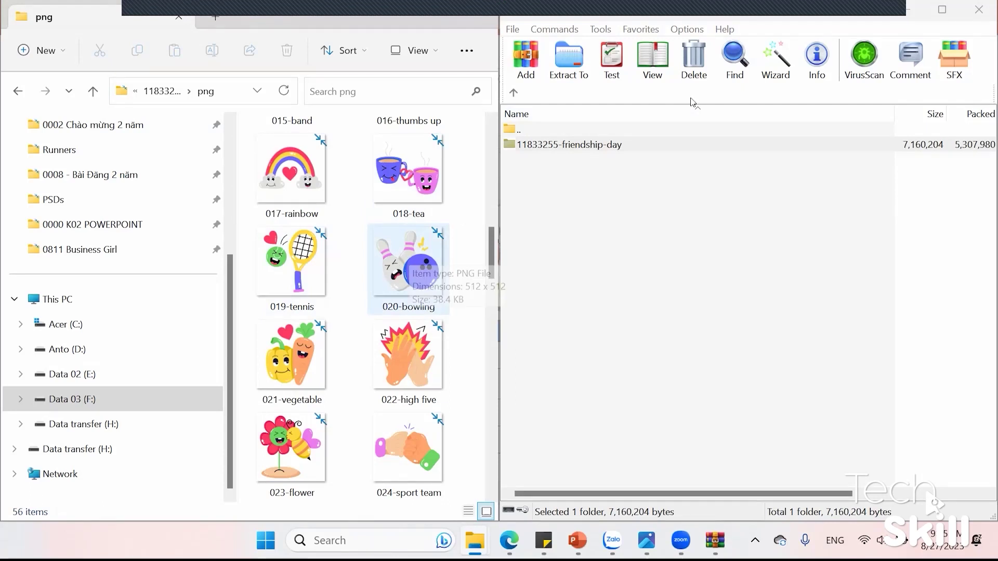
left_click(905, 8)
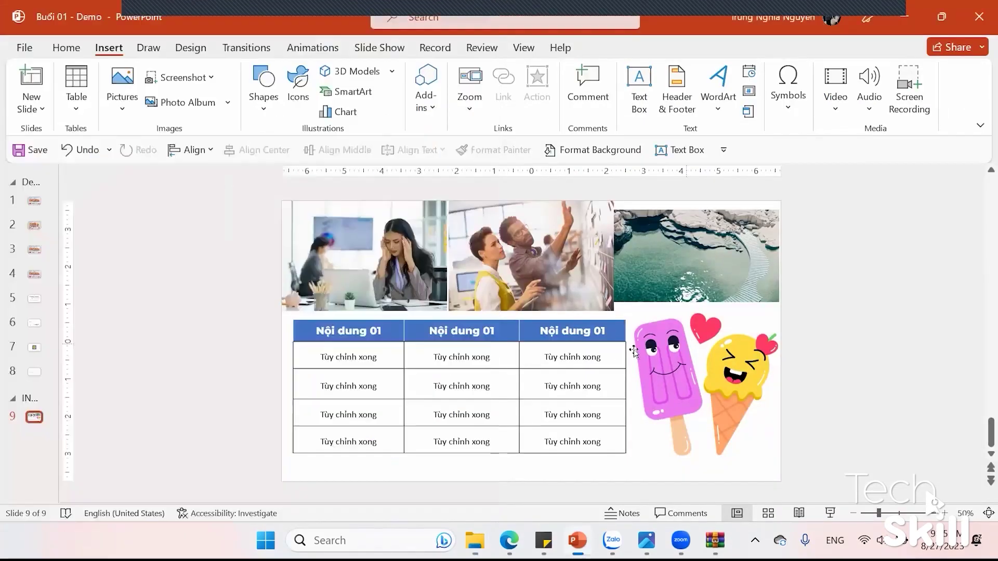
left_click(35, 418)
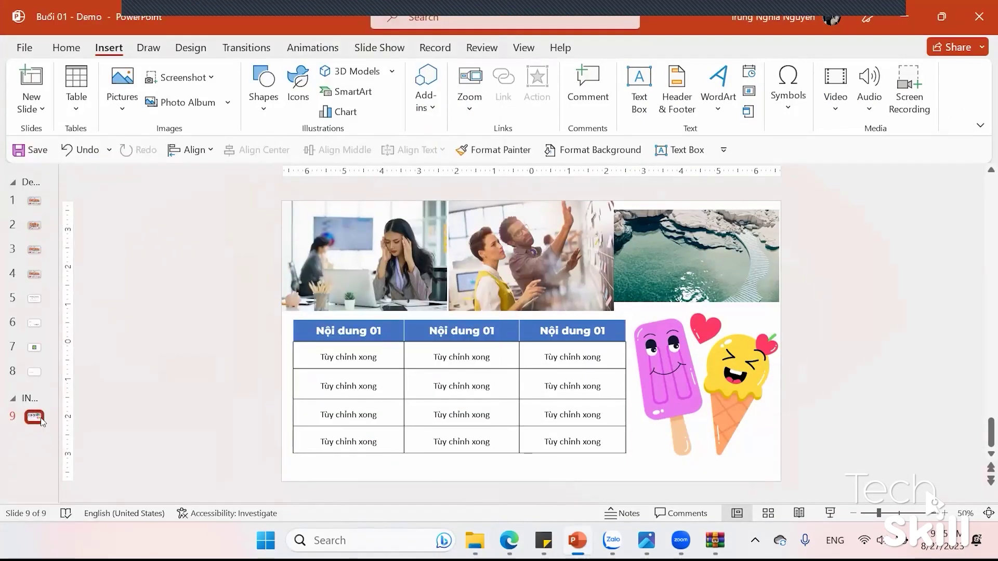
Add slide 10 after slide 9 and place the 019-tennis sticker on its right side
key("Return")
key("alt+Tab")
left_click_drag(281, 272, 572, 279)
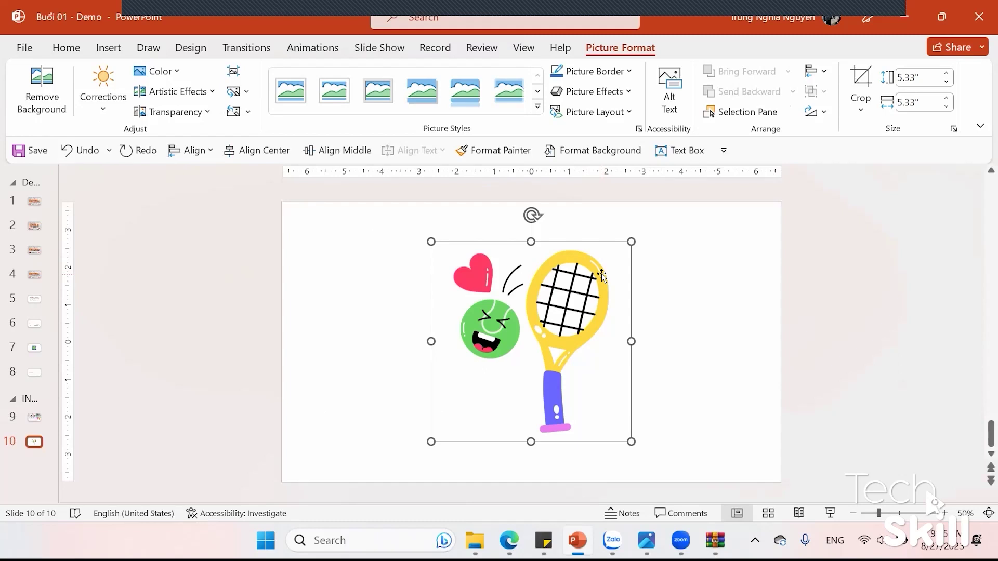
left_click_drag(576, 290, 682, 290)
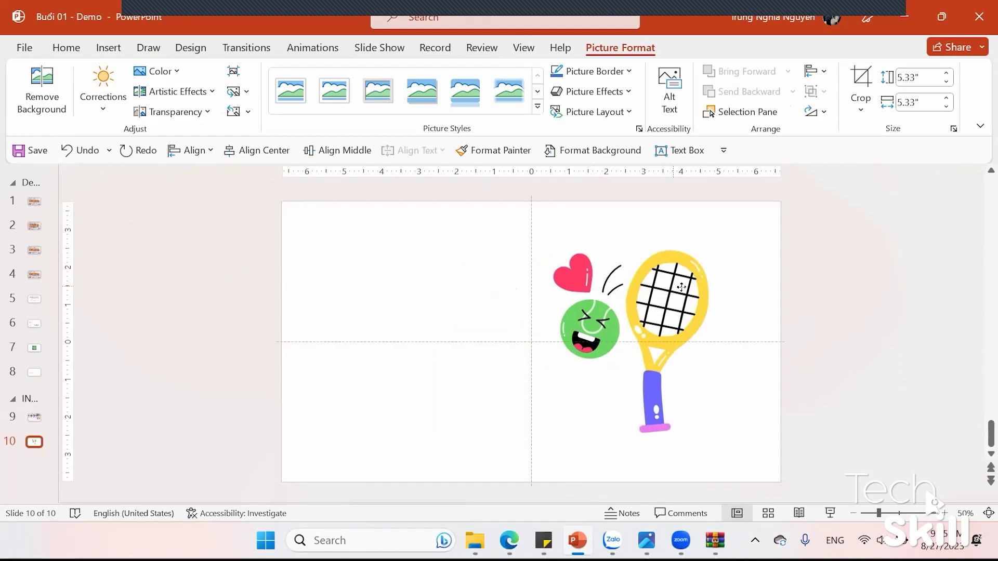
left_click(431, 286)
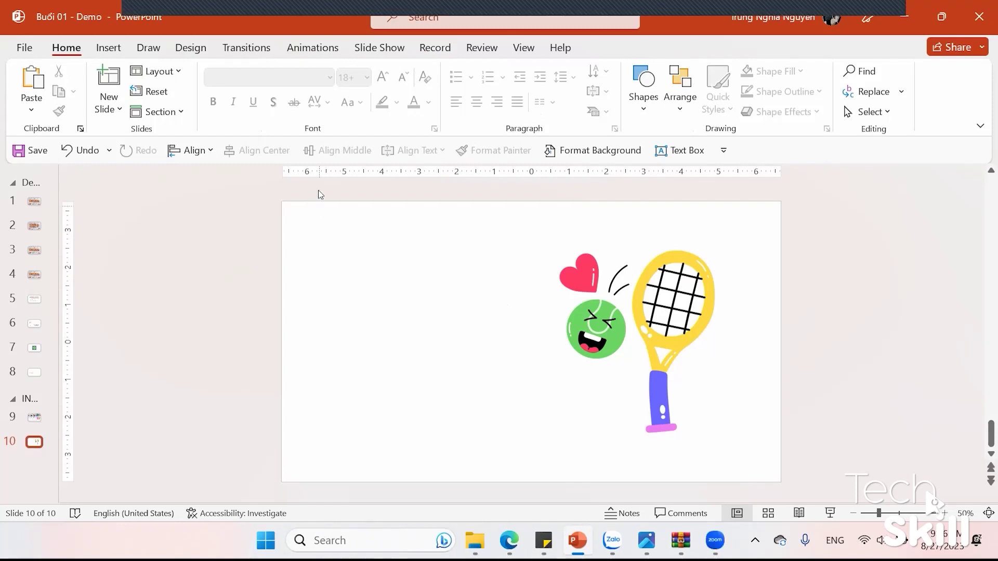
Insert the 'AE - INTRO LOGO 2 năm' video from F: Videos\Runners onto slide 10
left_click(108, 48)
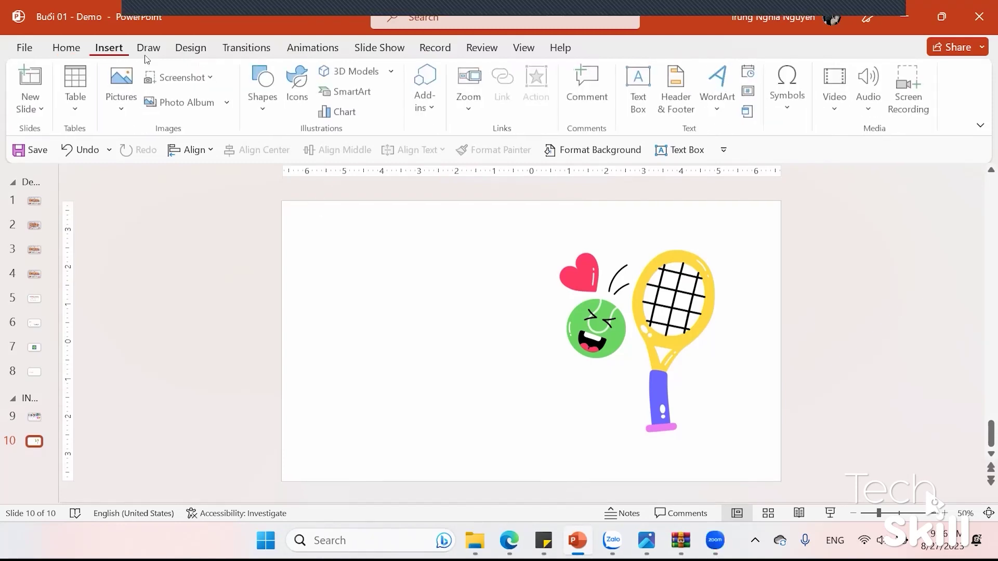
left_click(847, 108)
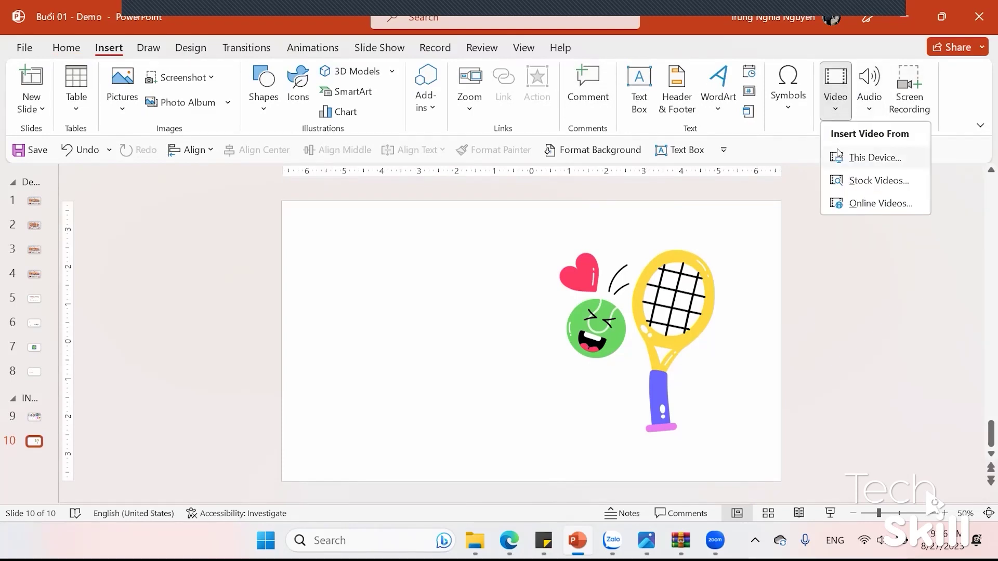
left_click(878, 158)
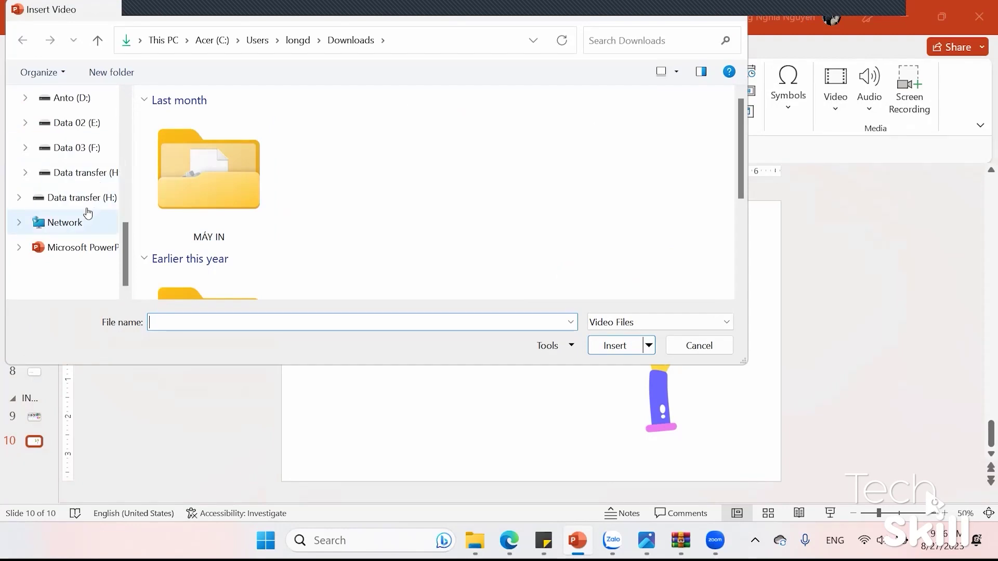
left_click(83, 198)
left_click(77, 147)
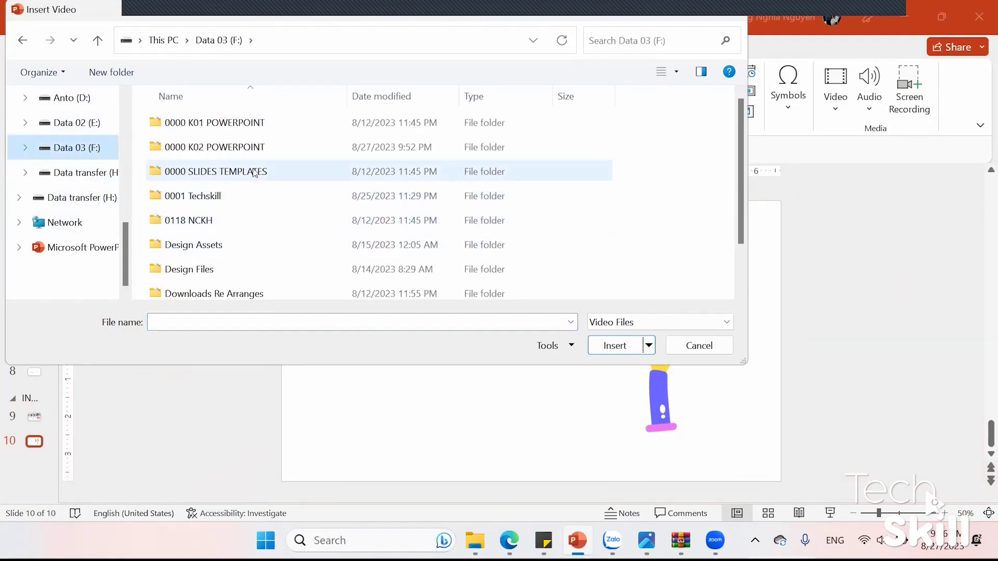
scroll(77, 189, "up", 3)
scroll(76, 156, "up", 1)
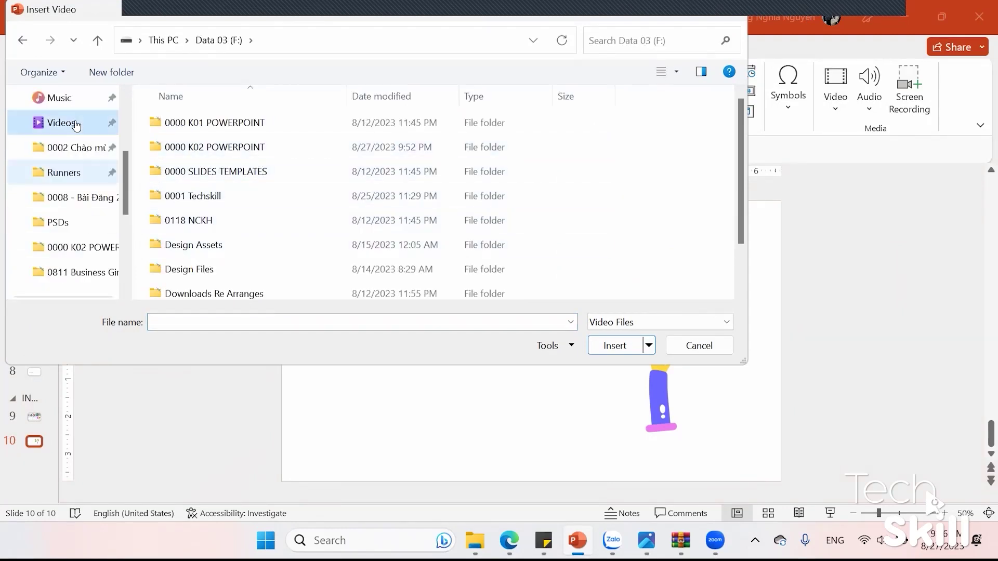
left_click(73, 123)
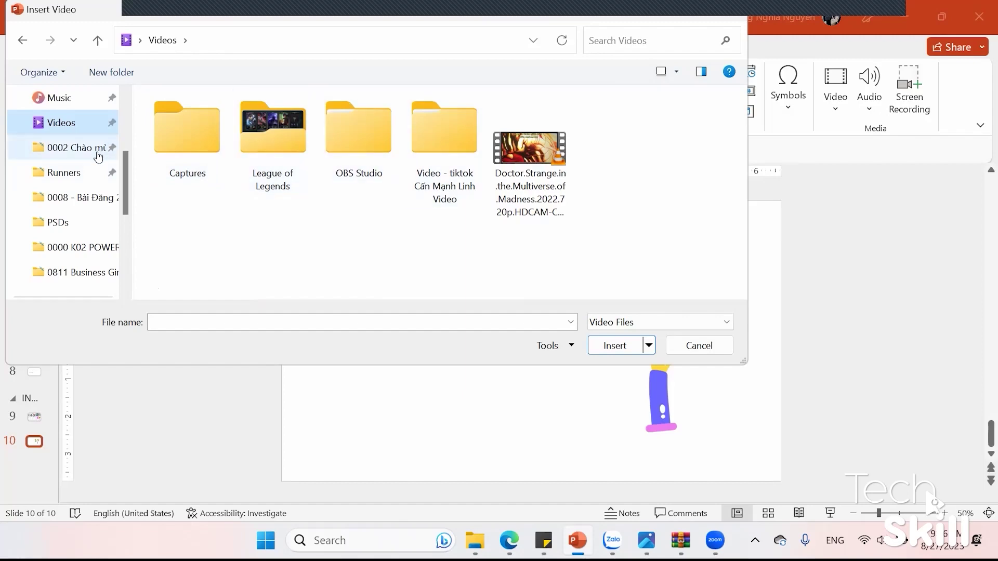
left_click(84, 172)
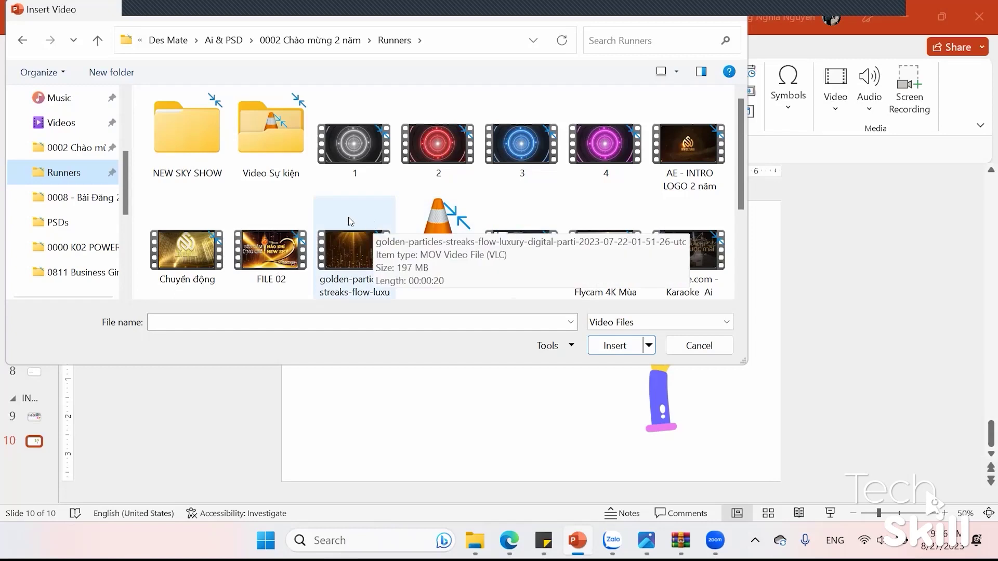
left_click(680, 148)
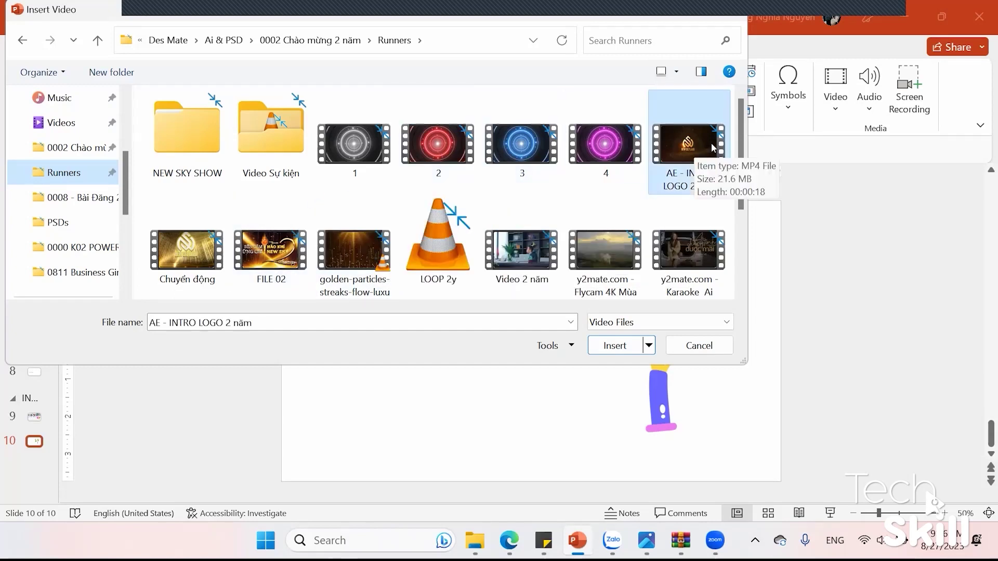
left_click(614, 346)
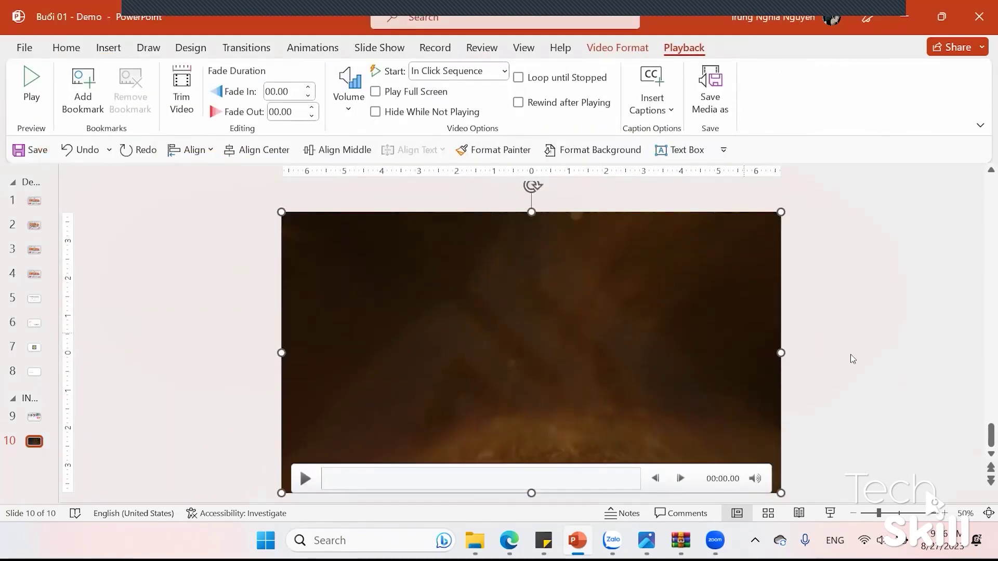
Play the AE - INTRO LOGO 2 năm video to preview it, then delete it from slide 10
left_click(302, 480)
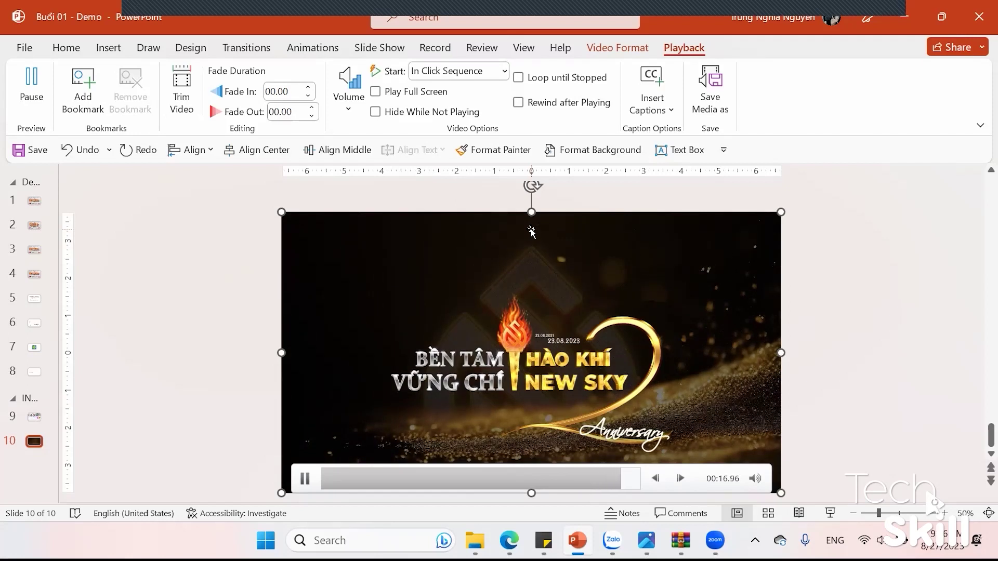
key("Delete")
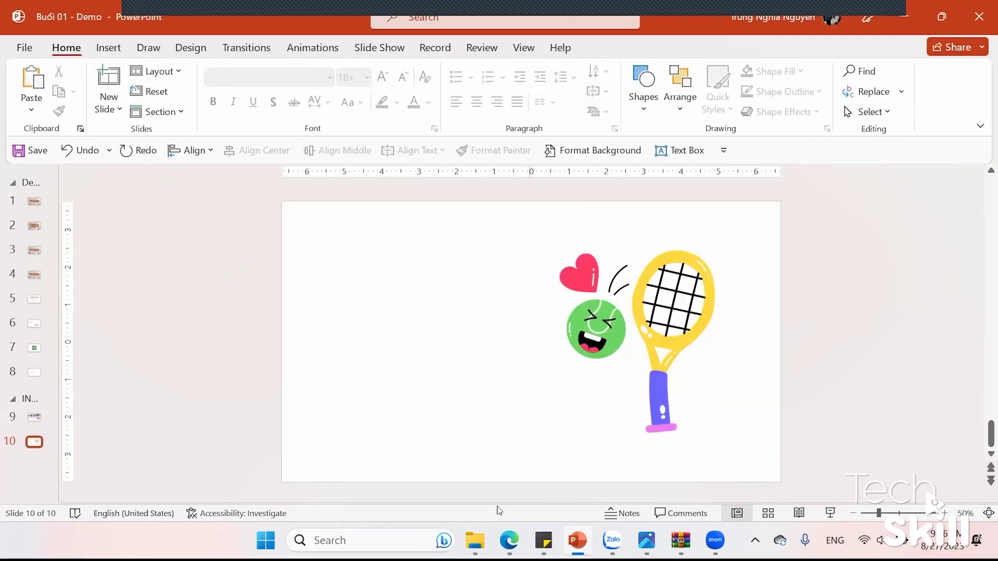
Open the Office Add-ins store from Insert > Add-ins > Get Add-ins
left_click(640, 441)
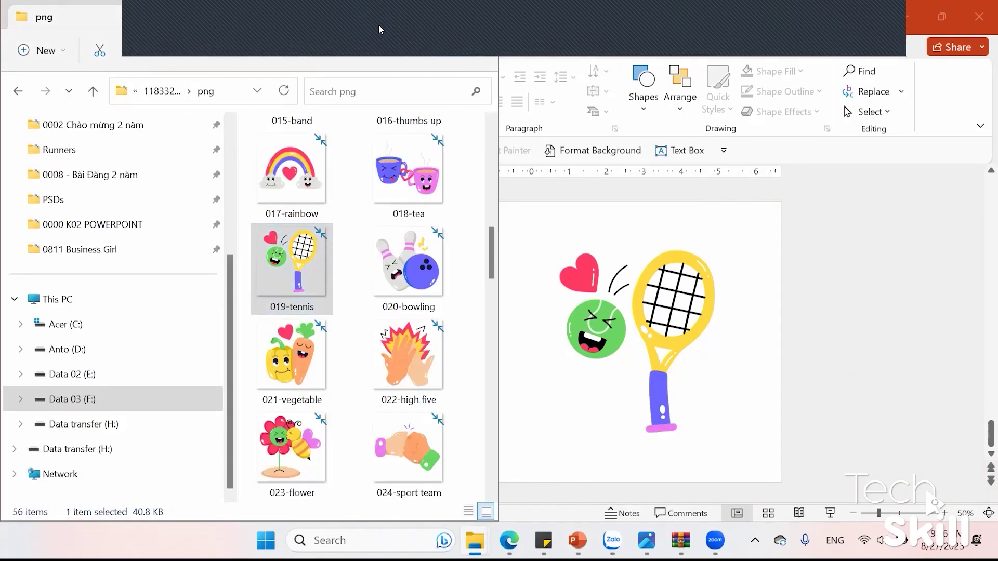
left_click(498, 151)
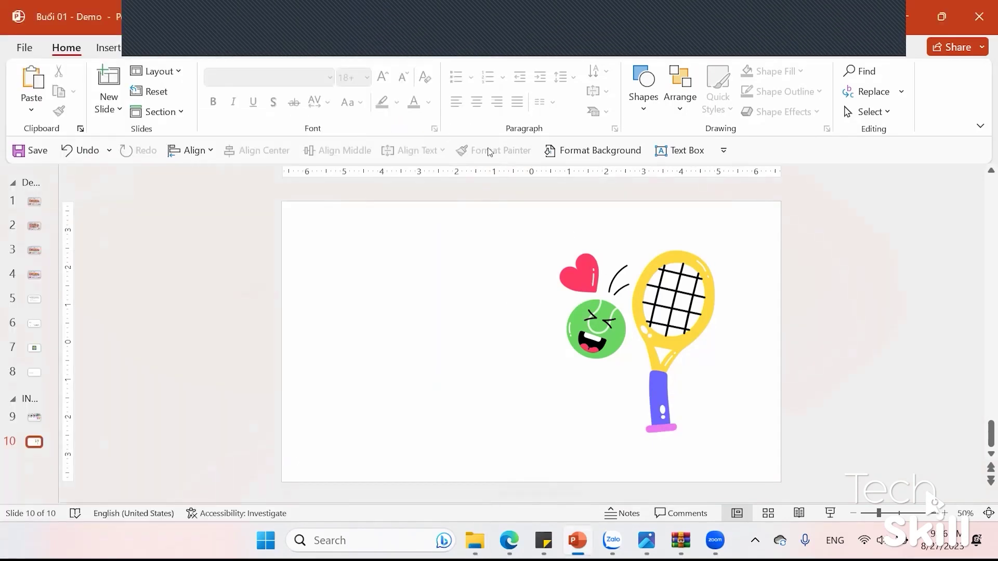
left_click(108, 47)
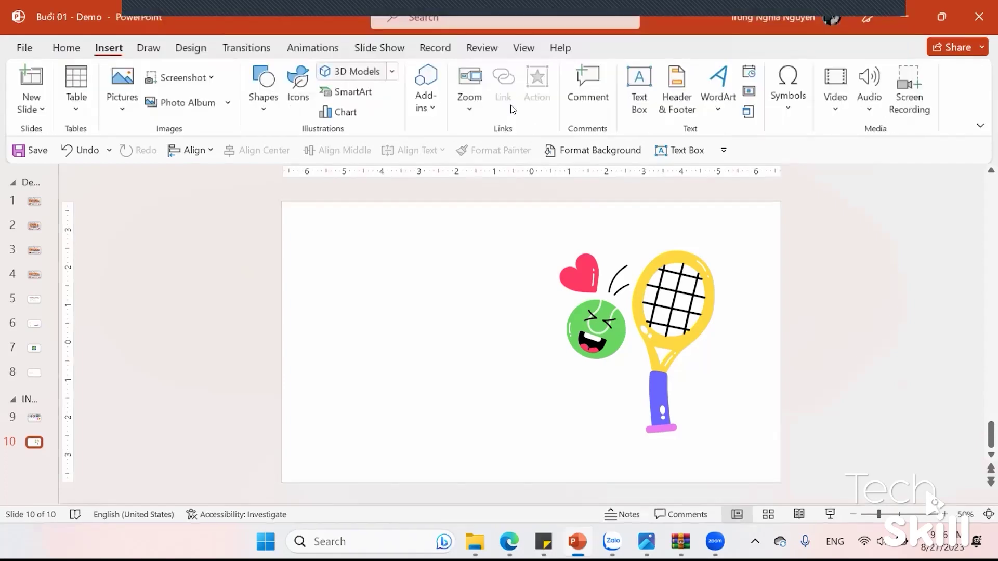
left_click(426, 96)
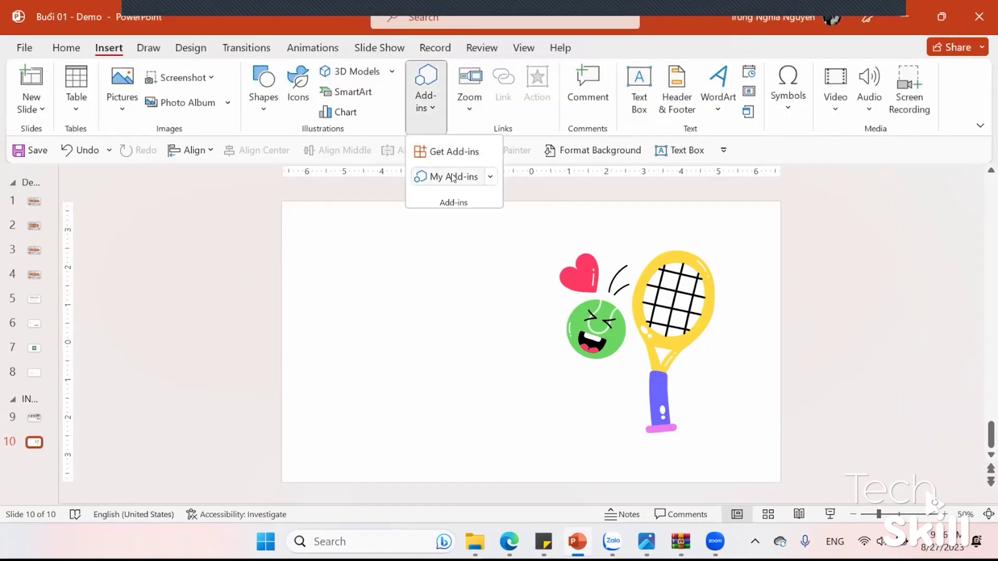
left_click(454, 178)
left_click(333, 455)
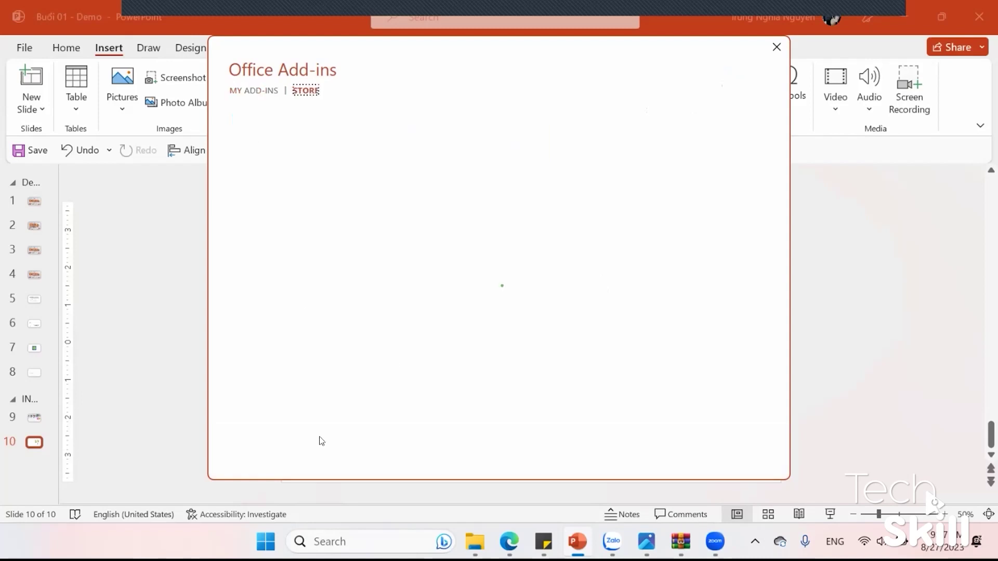
Search the store for 'grammarly', find no matches, and close the Office Add-ins dialog
left_click(286, 150)
type("grammar")
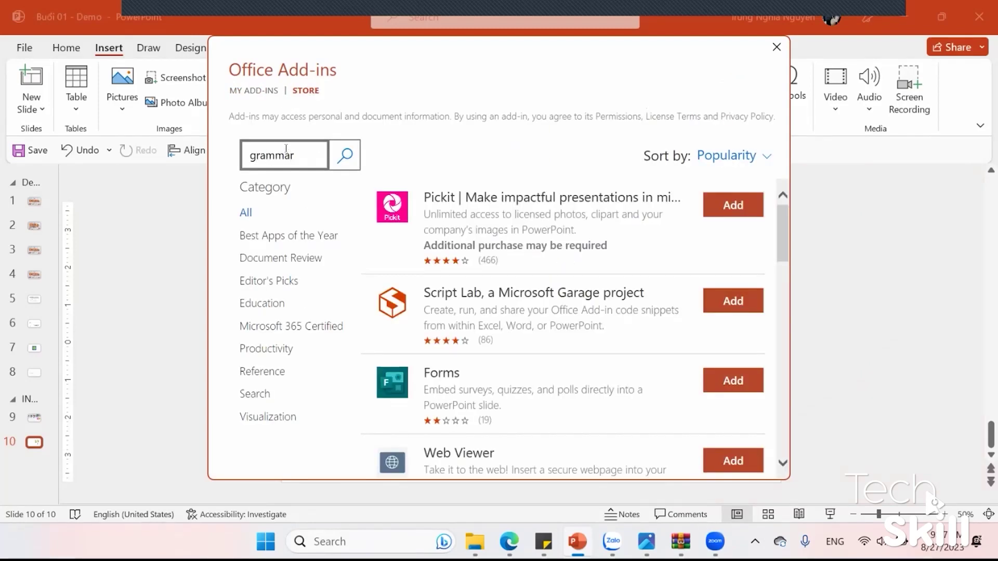
type("ly")
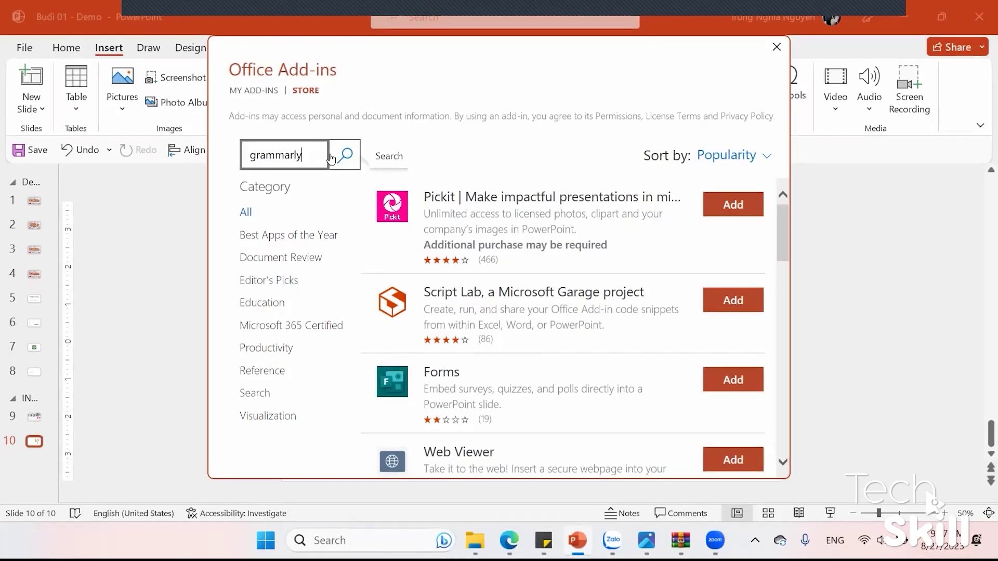
left_click(330, 158)
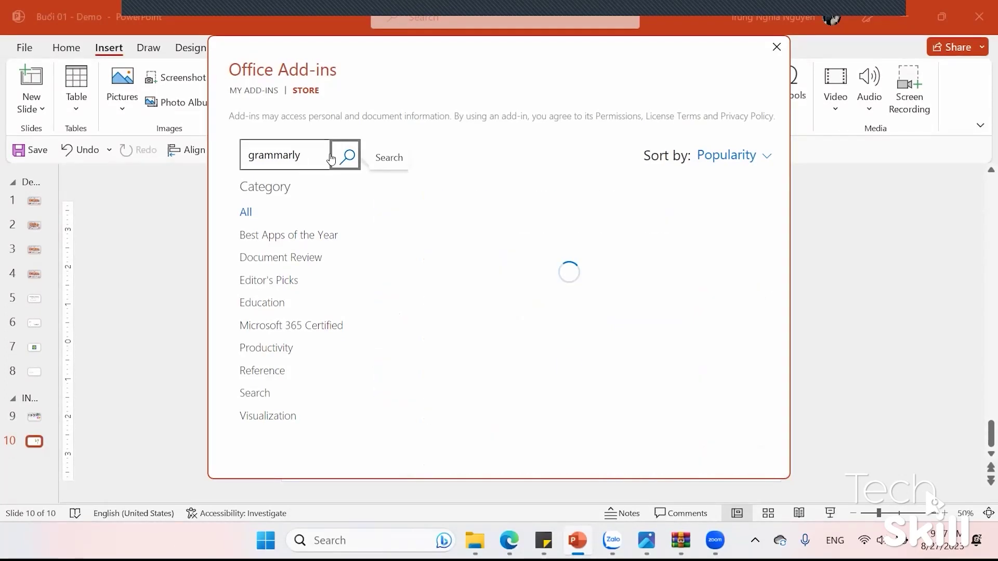
left_click(311, 152)
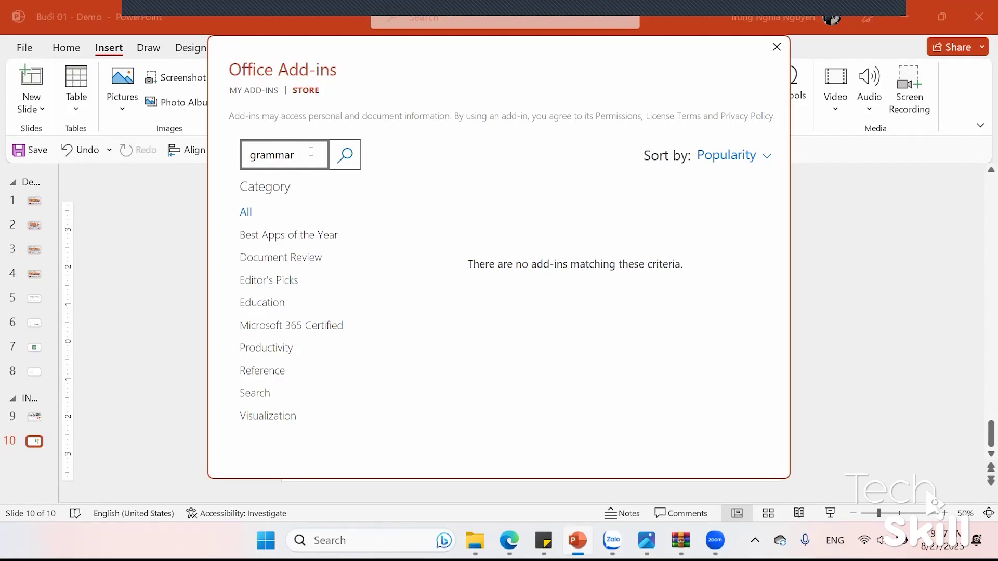
double_click(310, 152)
key("ctrl+c")
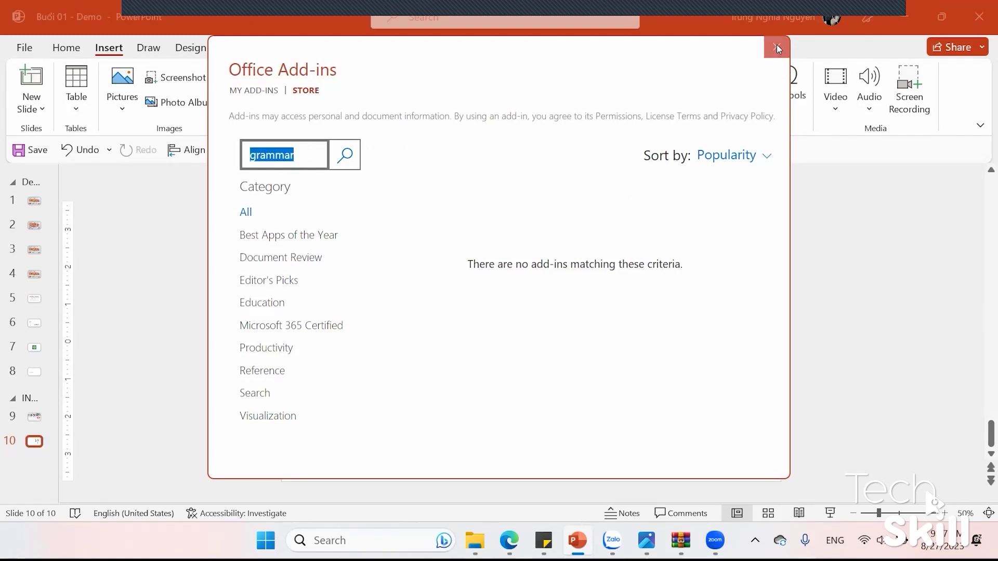
left_click(776, 45)
left_click(577, 541)
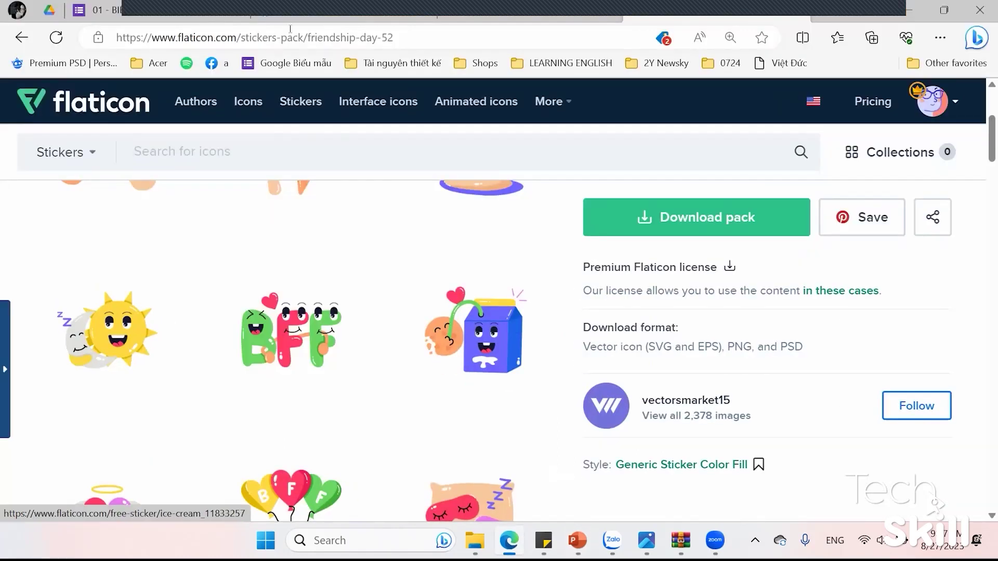
Search Bing in a new tab for 'grammarly add-in'
key("ctrl+t")
key("ctrl+v")
type("ly")
type(" a")
key("BackSpace")
type("add in")
key("BackSpace")
key("BackSpace")
key("BackSpace")
type("-in")
key("Return")
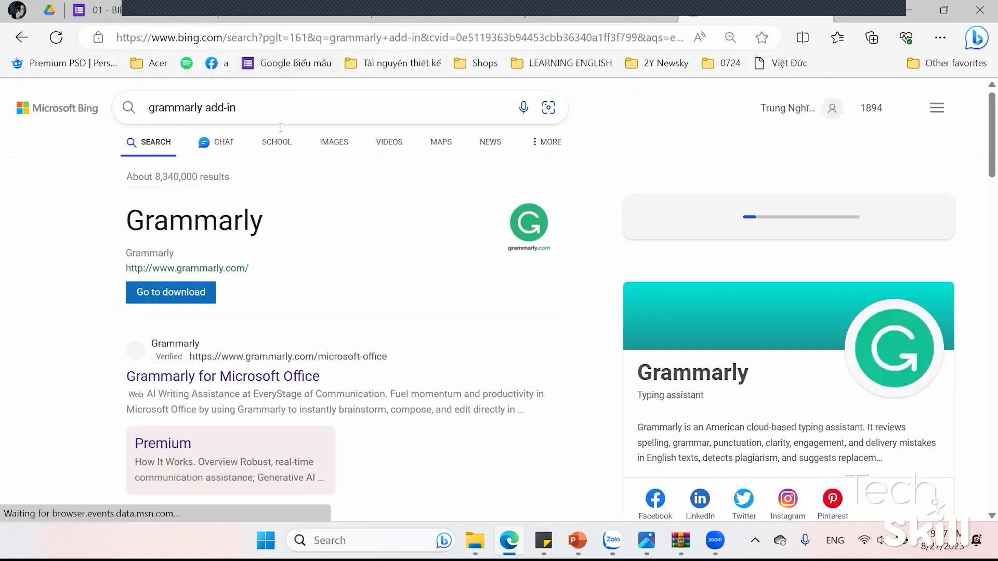
Open Grammarly's Microsoft Office page from the results, then bring up Zalo
left_click(306, 38)
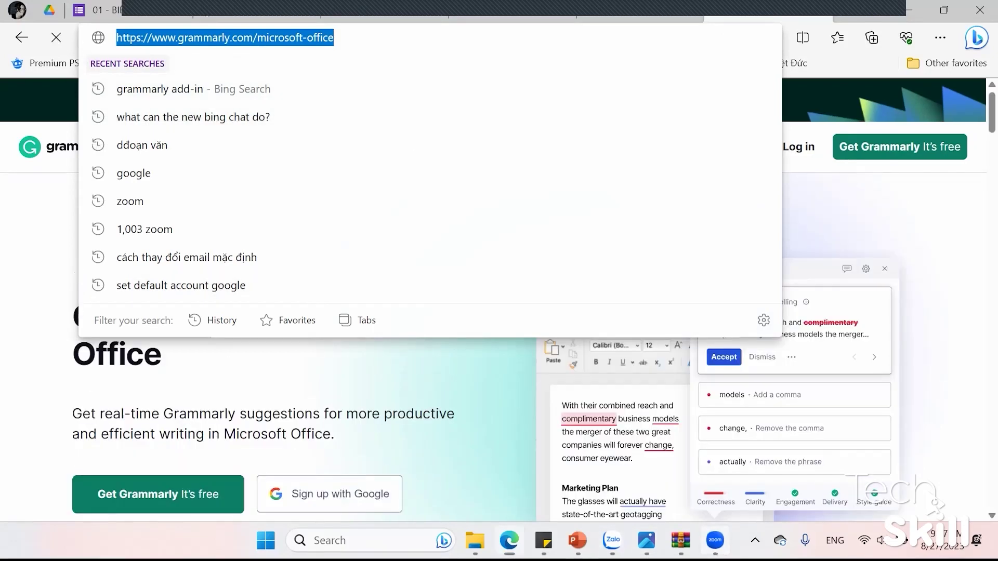
left_click(637, 500)
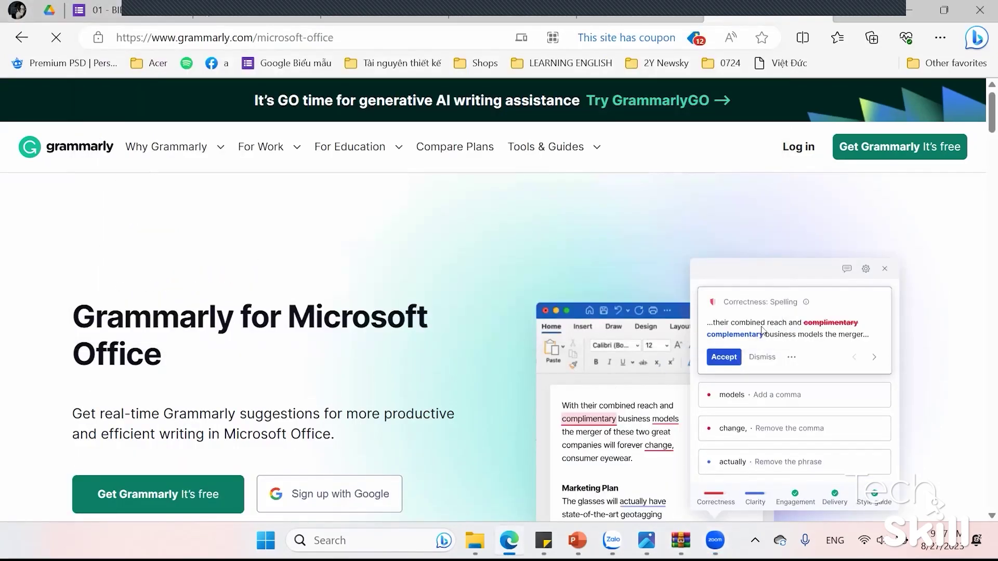
left_click(613, 541)
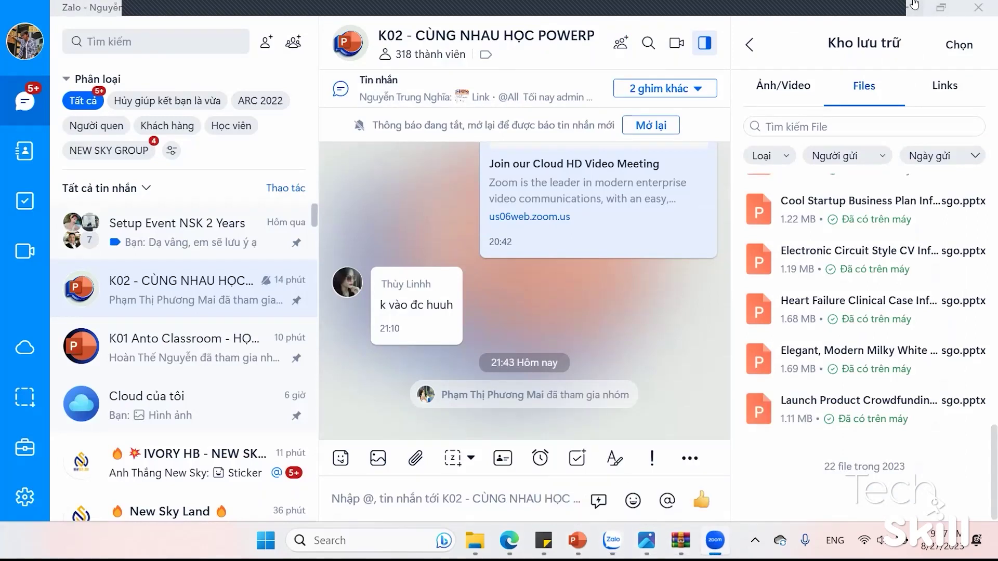
Minimise Zalo and bring up the 0522 Infographics folder in File Explorer
left_click(915, 7)
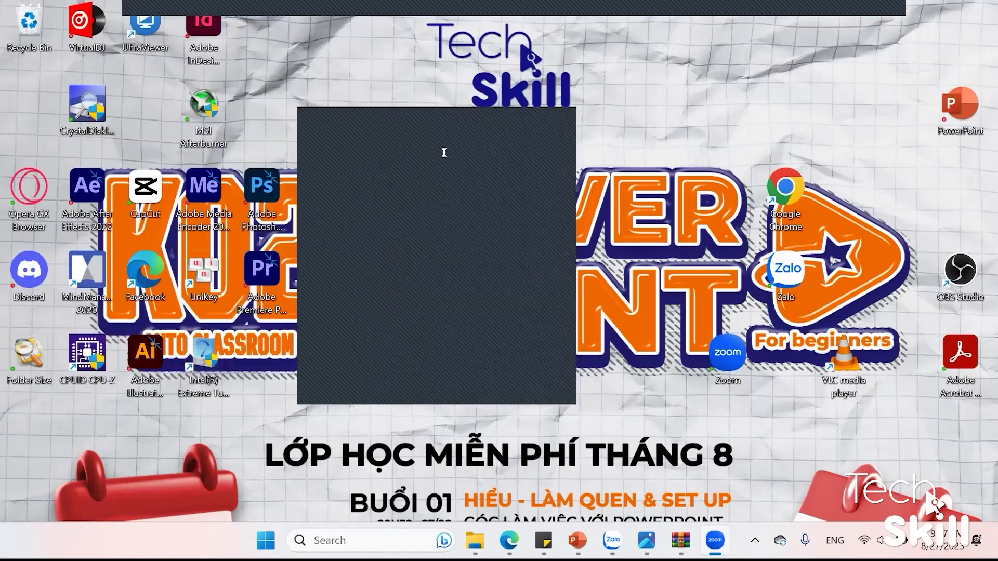
left_click(613, 541)
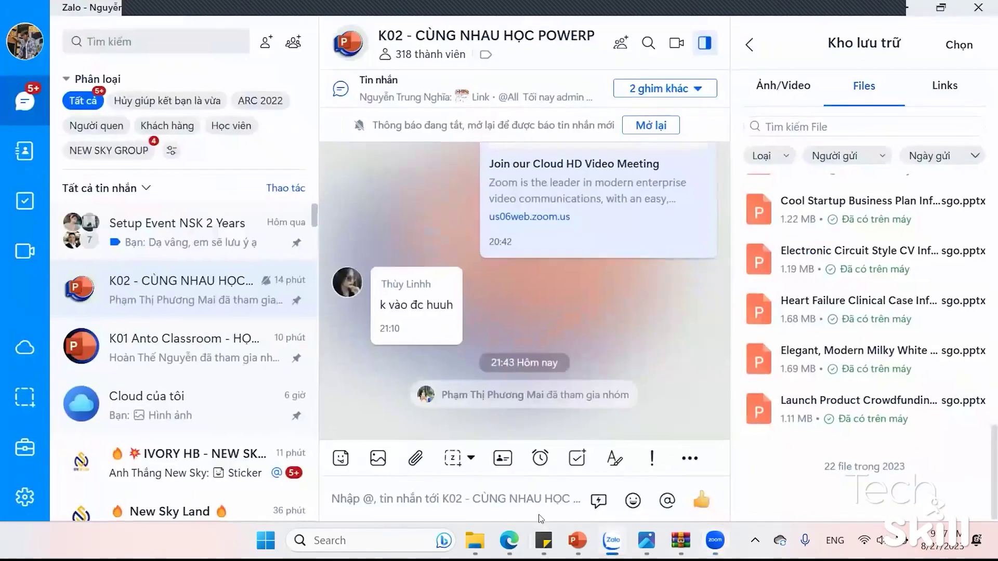
left_click(904, 8)
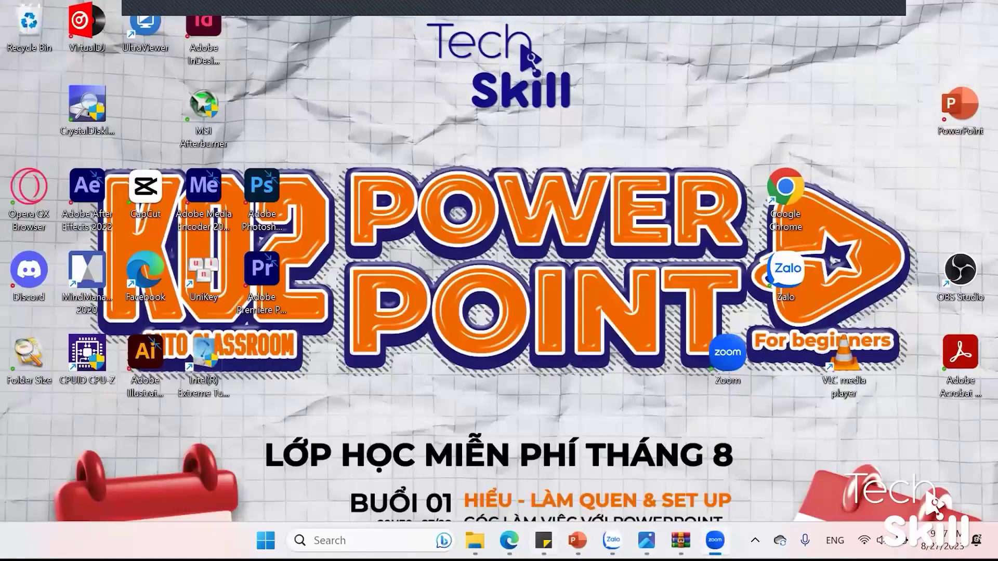
mouse_move(475, 540)
left_click(514, 464)
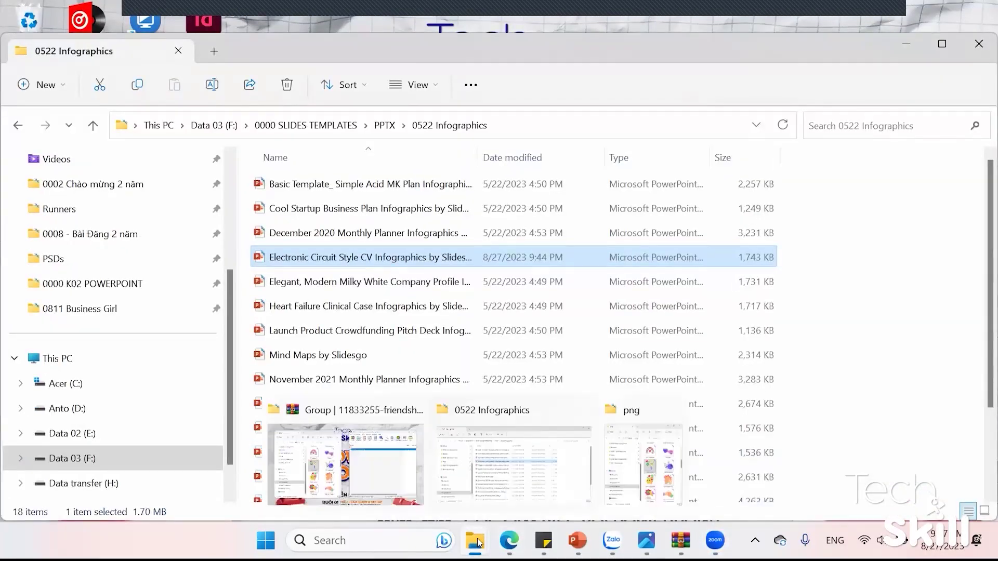
Drop another 019-tennis sticker onto slide 10, then delete the tennis pictures to leave it blank
left_click(656, 474)
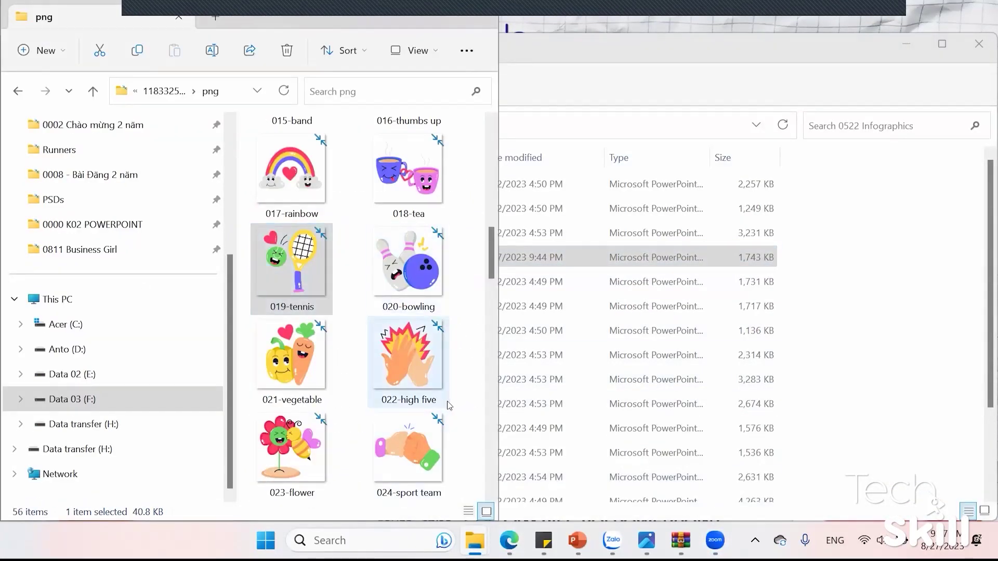
left_click(574, 541)
mouse_move(474, 540)
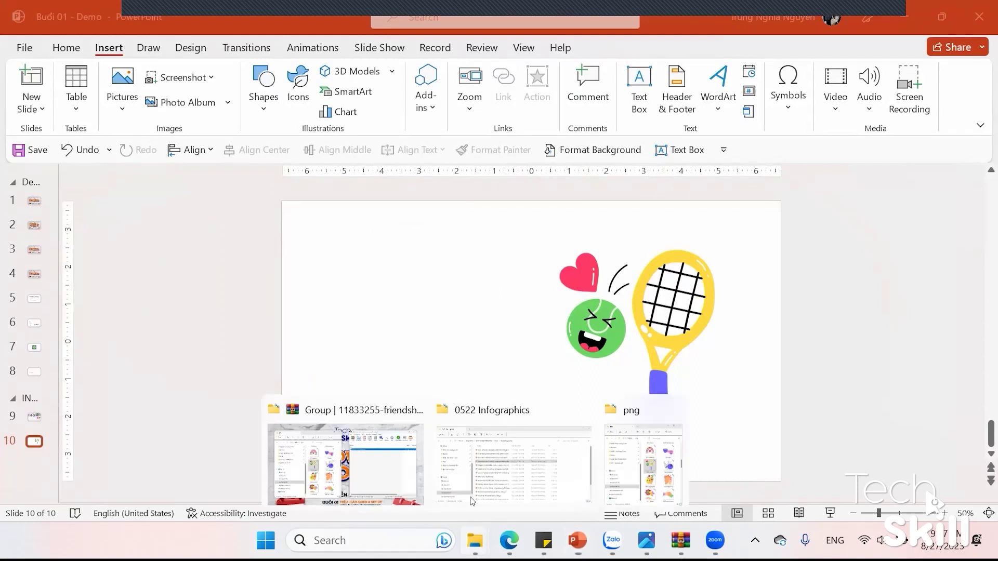
left_click(633, 447)
left_click_drag(291, 256, 648, 352)
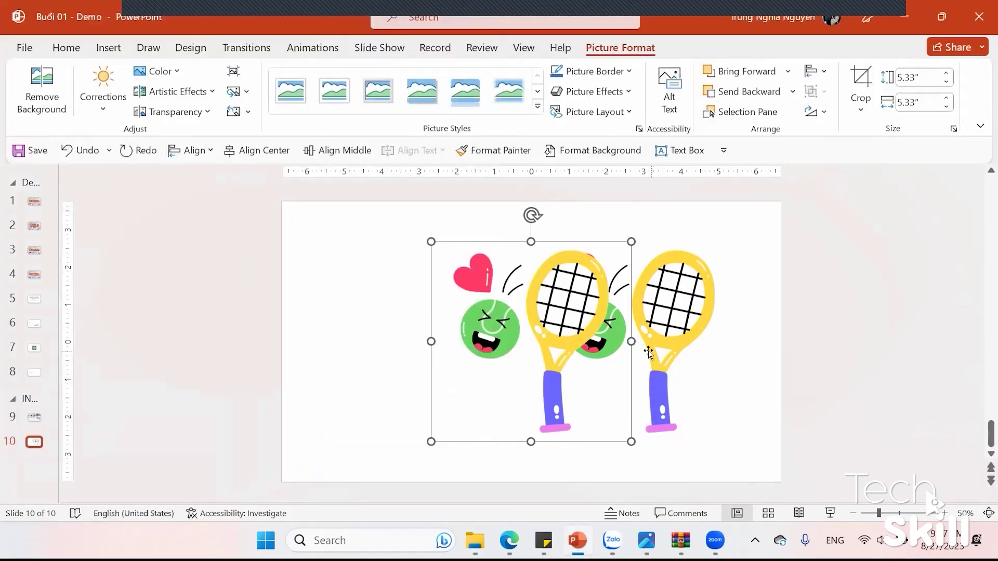
key("Delete")
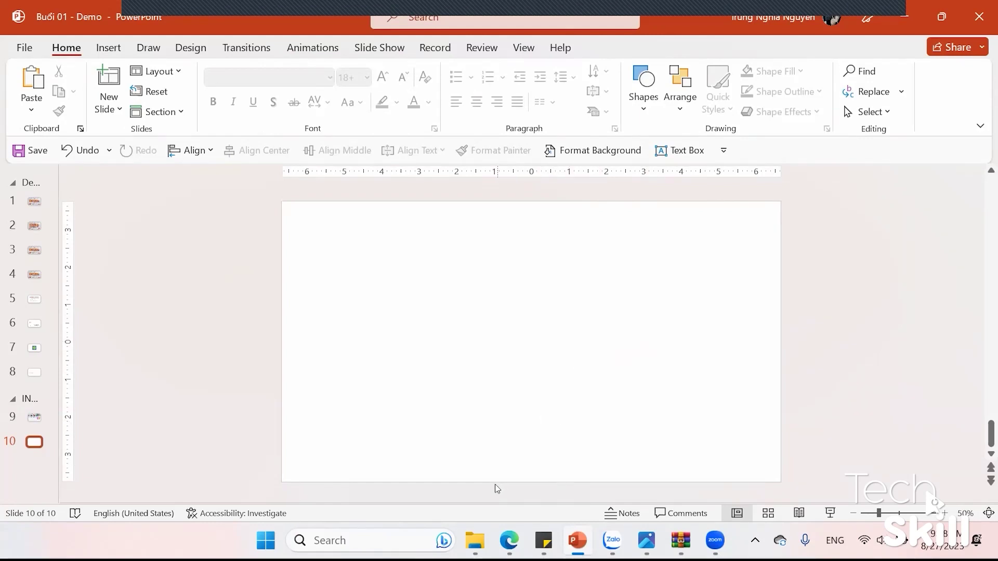
left_click(119, 51)
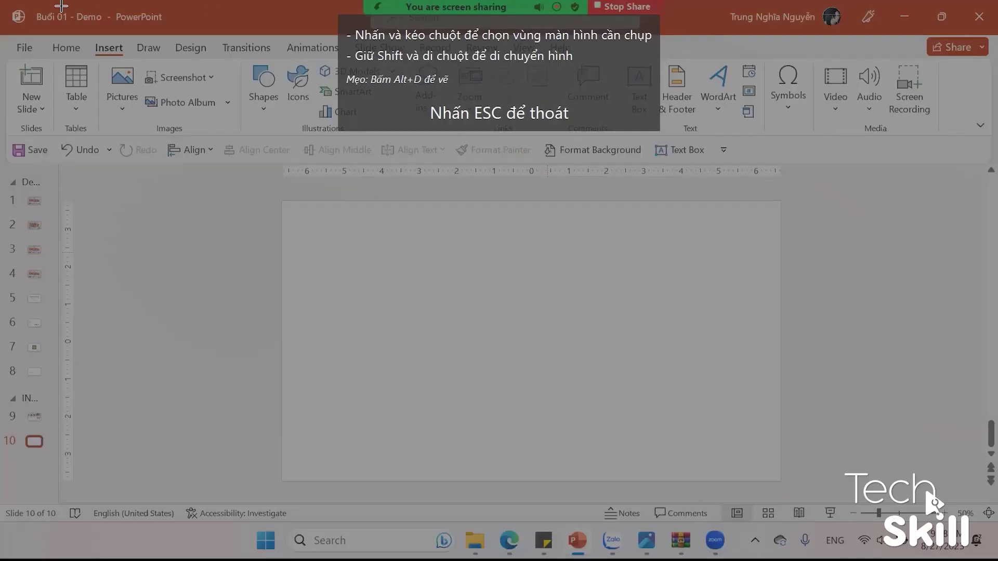
left_click_drag(54, 1, 966, 559)
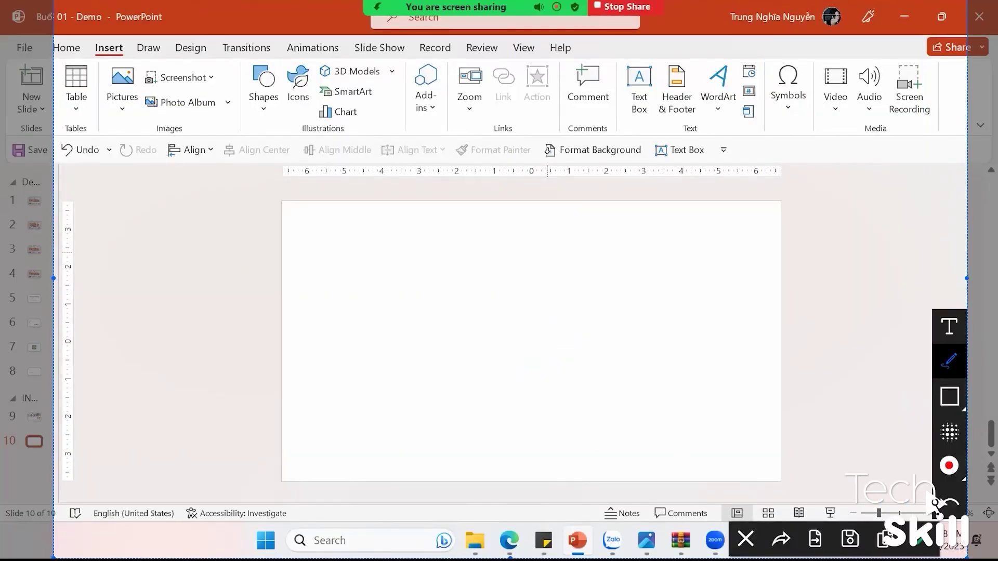
left_click(920, 539)
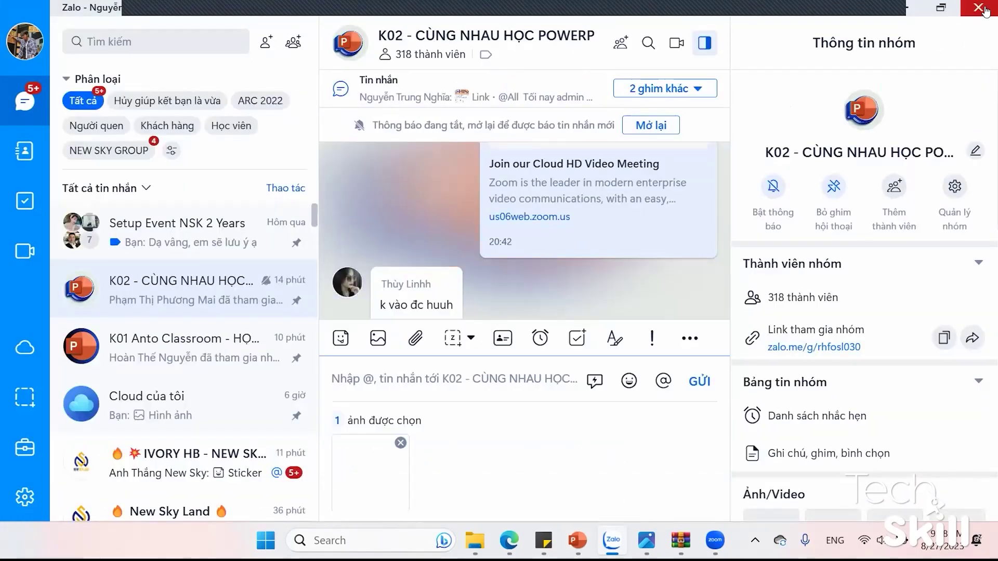
left_click(984, 10)
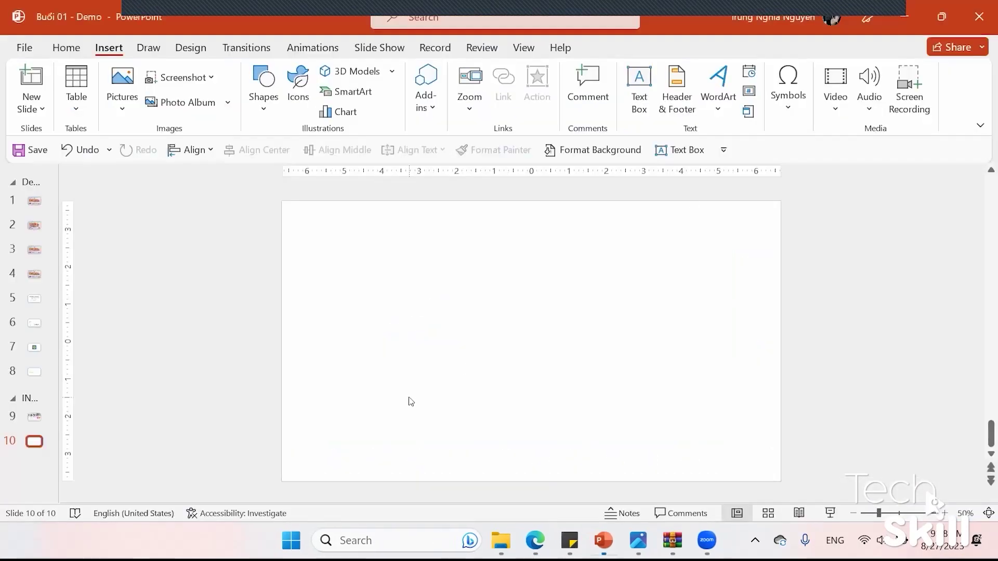
key("ctrl+v")
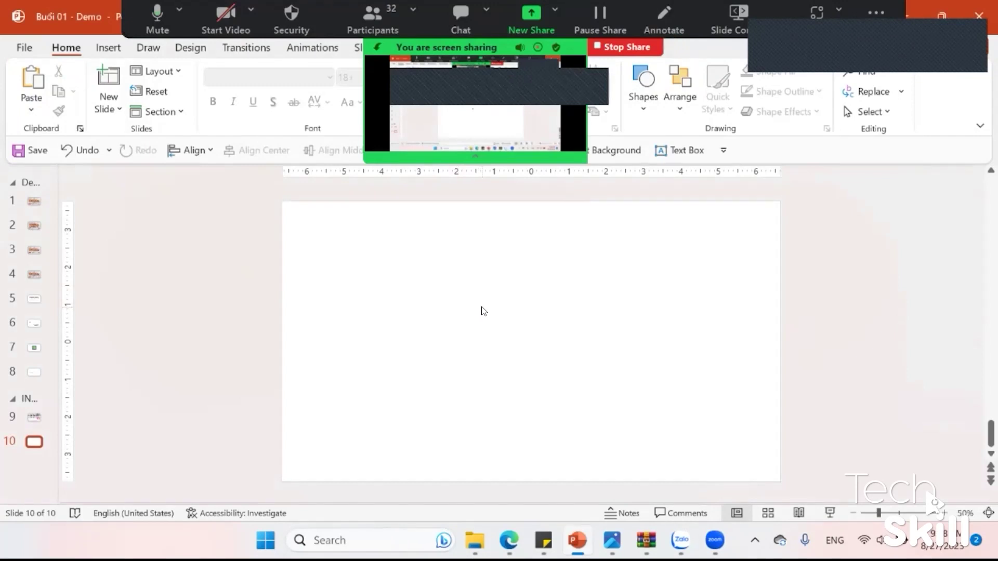
Snip a screenshot of the 20:07 reply in the K02 group chat, then return to PowerPoint
left_click(681, 541)
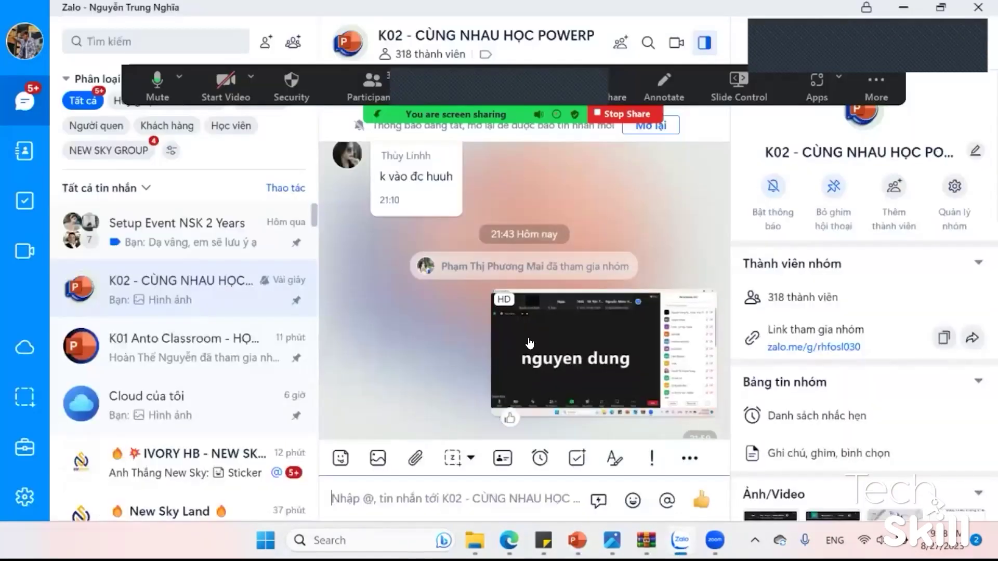
scroll(528, 338, "up", 3)
scroll(526, 338, "up", 5)
scroll(526, 337, "down", 2)
scroll(521, 336, "up", 2)
key("super+shift+s")
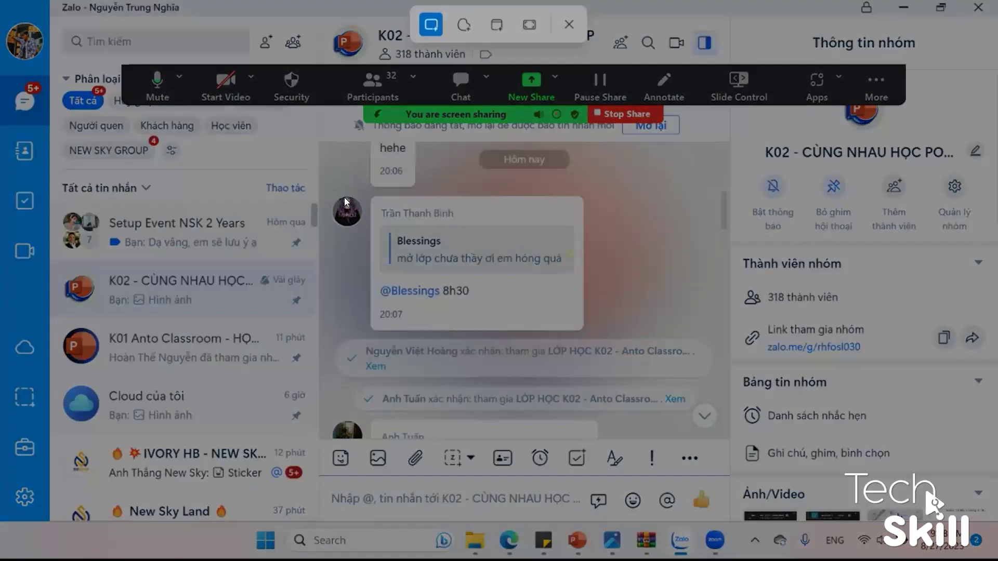
left_click_drag(326, 179, 632, 333)
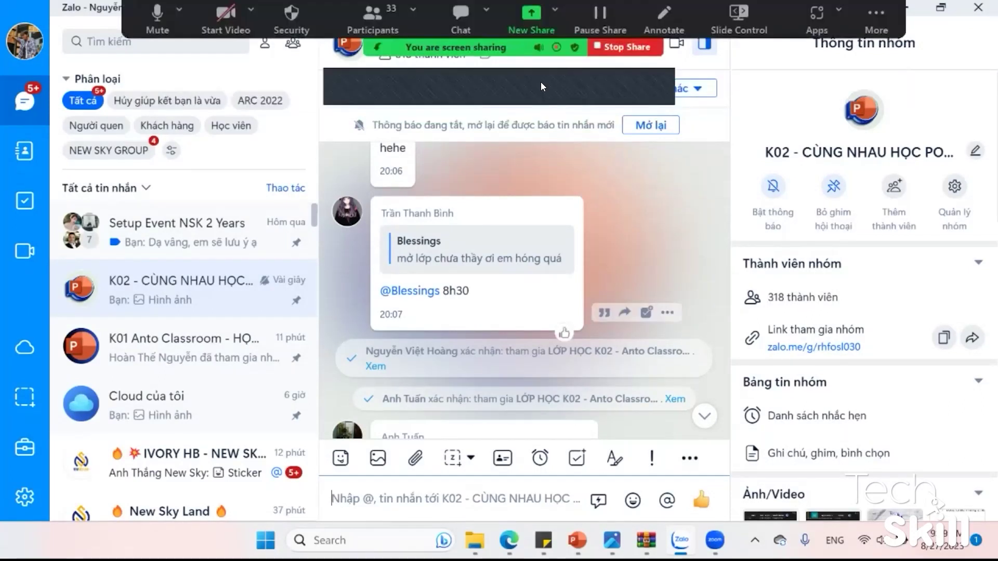
key("alt+Tab")
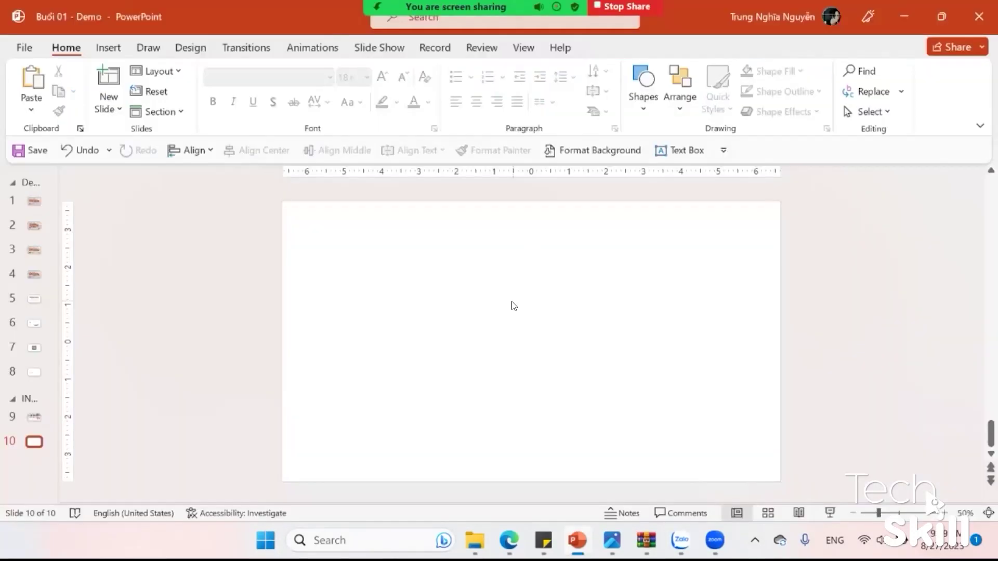
key("ctrl+v")
mouse_move(550, 352)
left_mouse_down()
mouse_move(457, 290)
mouse_move(681, 419)
left_mouse_up()
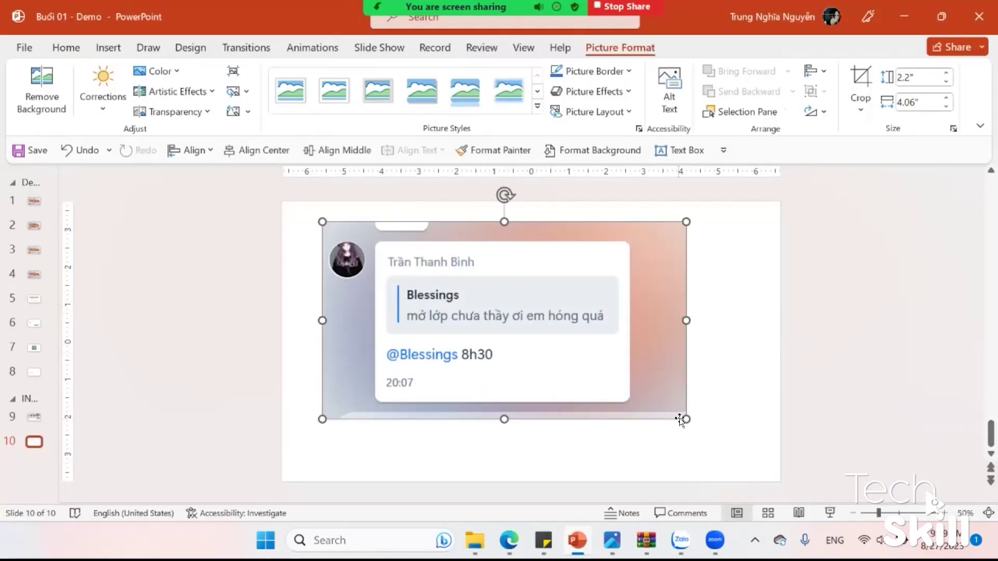
left_click_drag(622, 381, 580, 359)
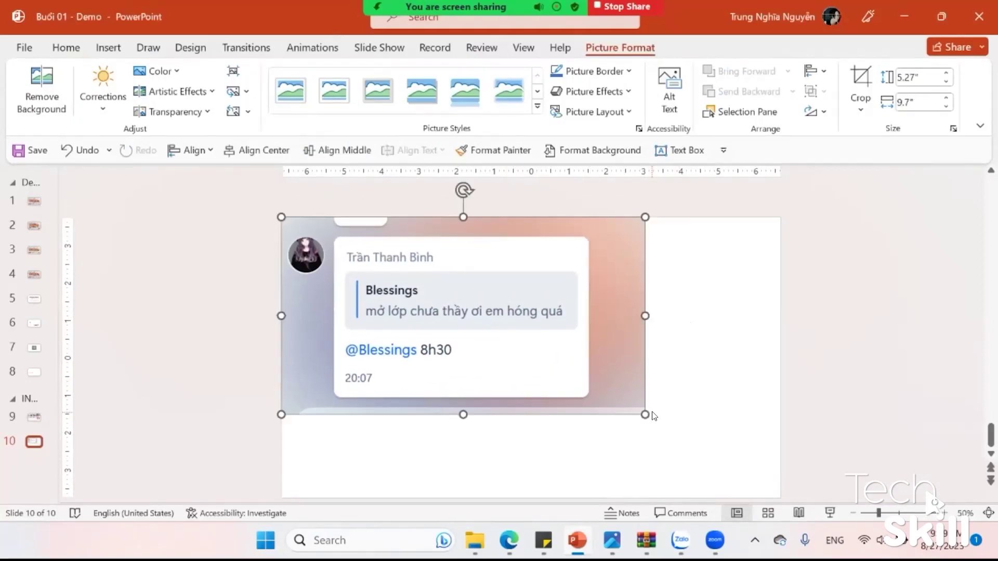
left_click_drag(645, 415, 776, 470)
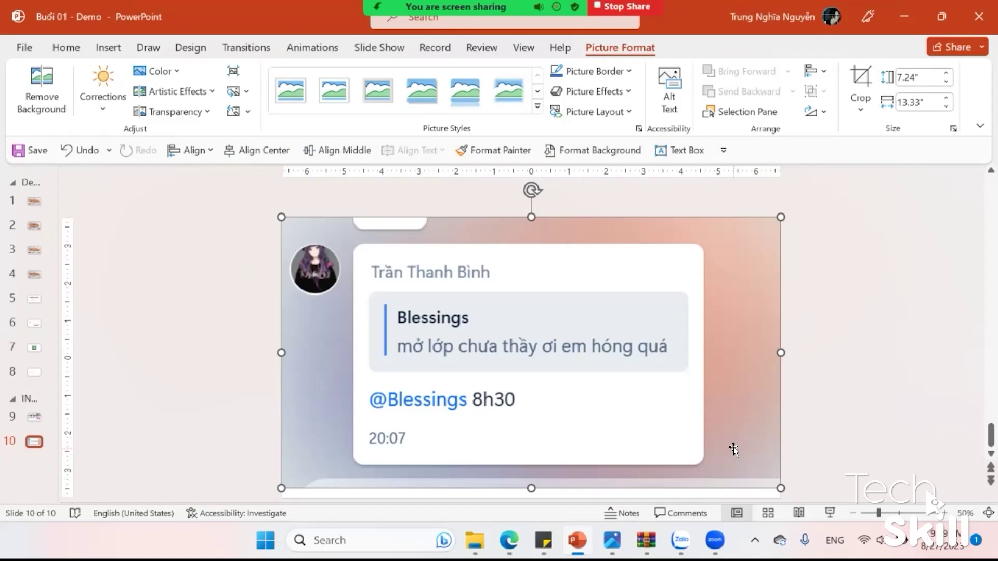
key("Delete")
left_click(644, 112)
left_click(638, 148)
left_click_drag(370, 319, 629, 434)
Draw a blue square and copy it into a 2x2 four-square logo
key("ctrl+z")
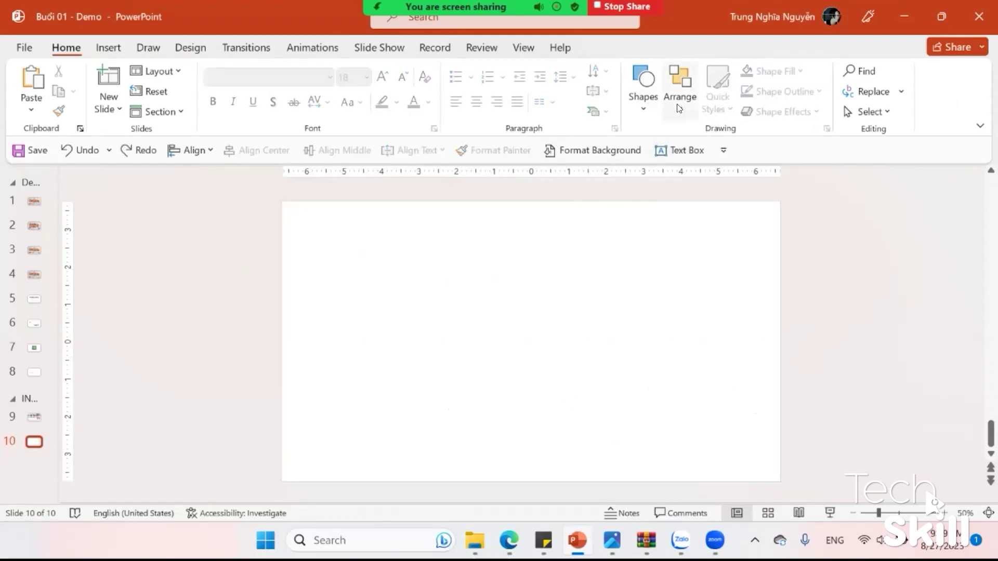
left_click(679, 108)
left_click(644, 99)
mouse_move(468, 255)
left_mouse_down()
mouse_move(493, 280)
mouse_move(519, 268)
mouse_move(512, 301)
left_mouse_up()
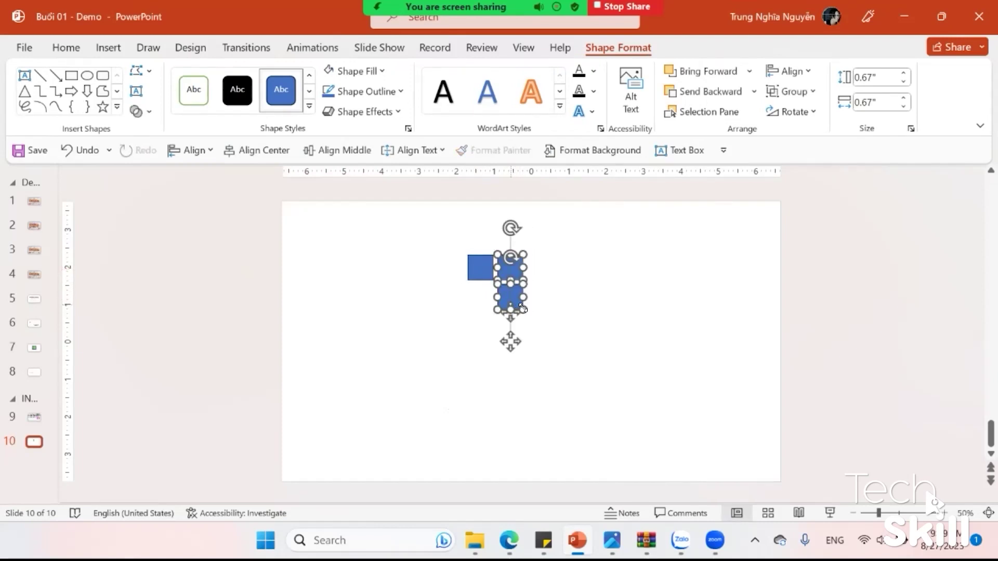
left_click(511, 301)
mouse_move(511, 296)
left_mouse_down()
mouse_move(483, 297)
mouse_move(374, 376)
left_mouse_up()
key("ctrl+a")
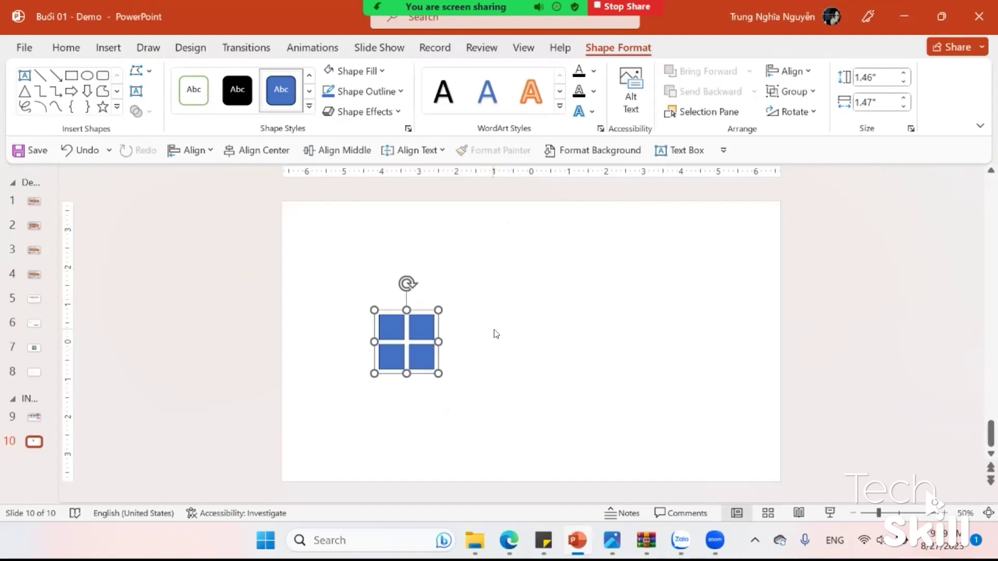
left_click(494, 334)
Add a text box reading '+ Shift + S' beside the squares and enlarge it
left_click(643, 106)
left_click(640, 294)
left_click_drag(495, 306, 645, 392)
type("shif")
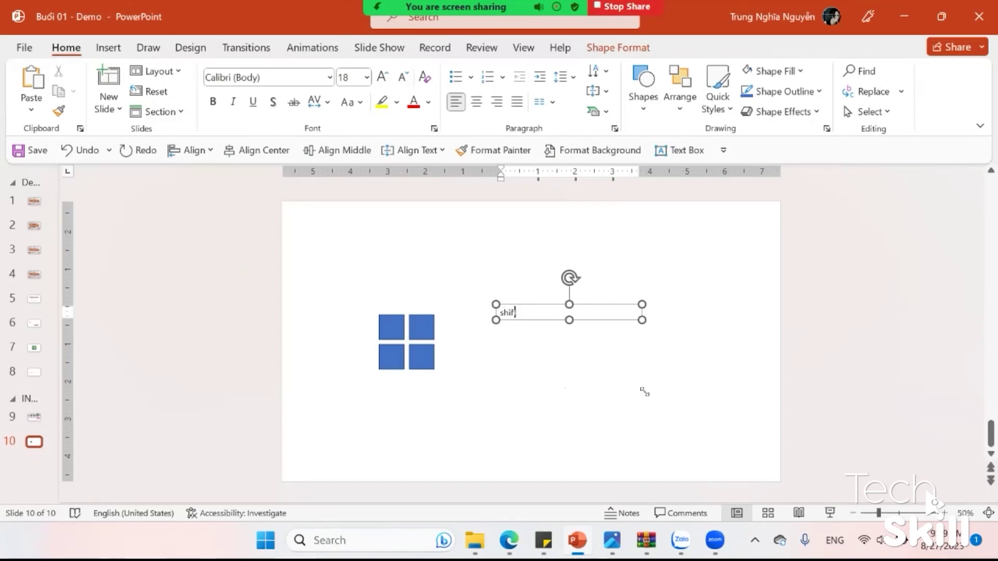
type("t +")
key("Home")
key("BackSpace")
key("ctrl+a")
key("ctrl+shift+period")
key("ctrl+shift+period")
key("ctrl+shift+period")
key("ctrl+shift+period")
key("ctrl+shift+period")
key("ctrl+shift+period")
key("ctrl+shift+period")
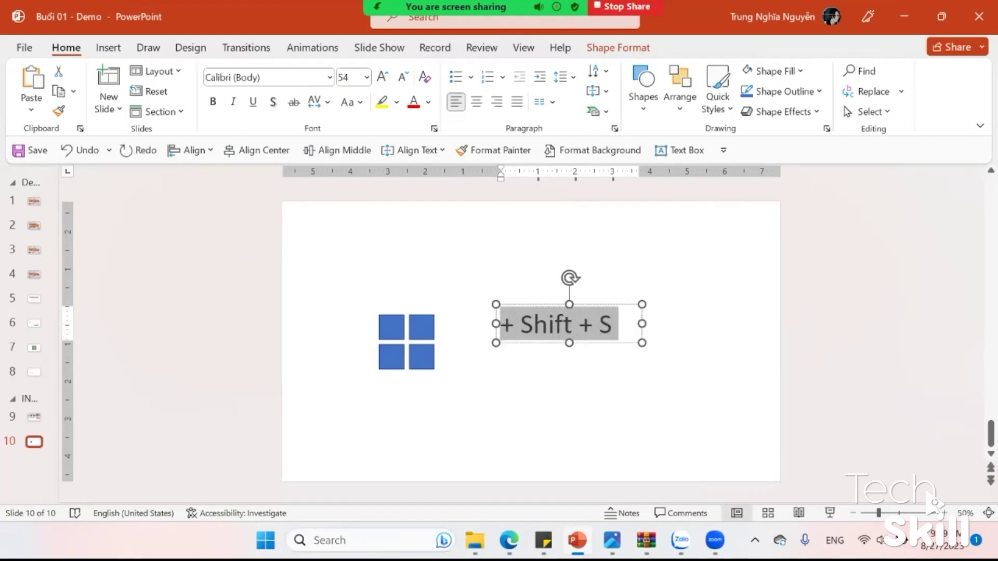
Position the text next to the logo, size it to 66 and centre it
left_click_drag(527, 343, 486, 357)
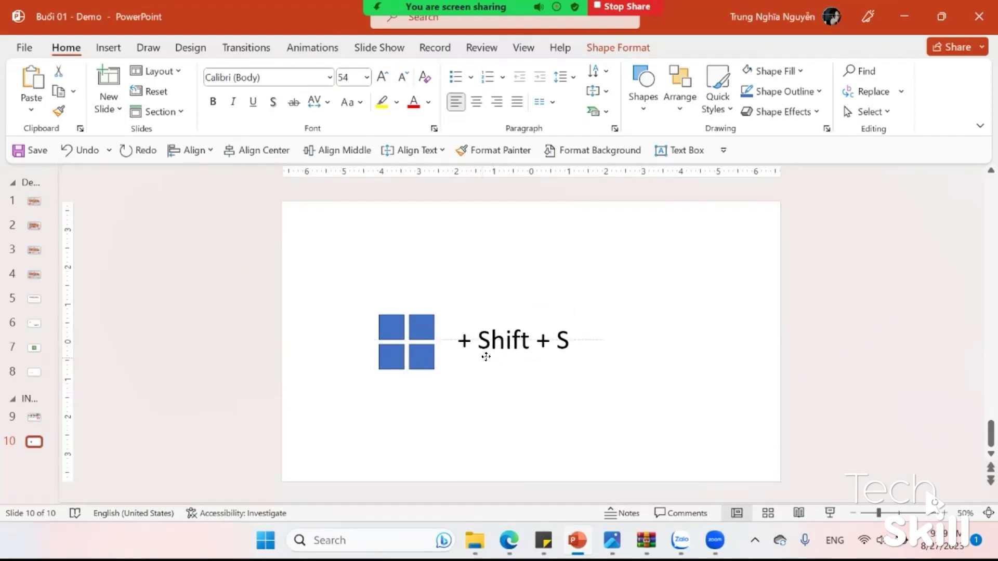
left_click(486, 356)
key("ctrl+a")
key("ctrl+shift+period")
key("ctrl+shift+period")
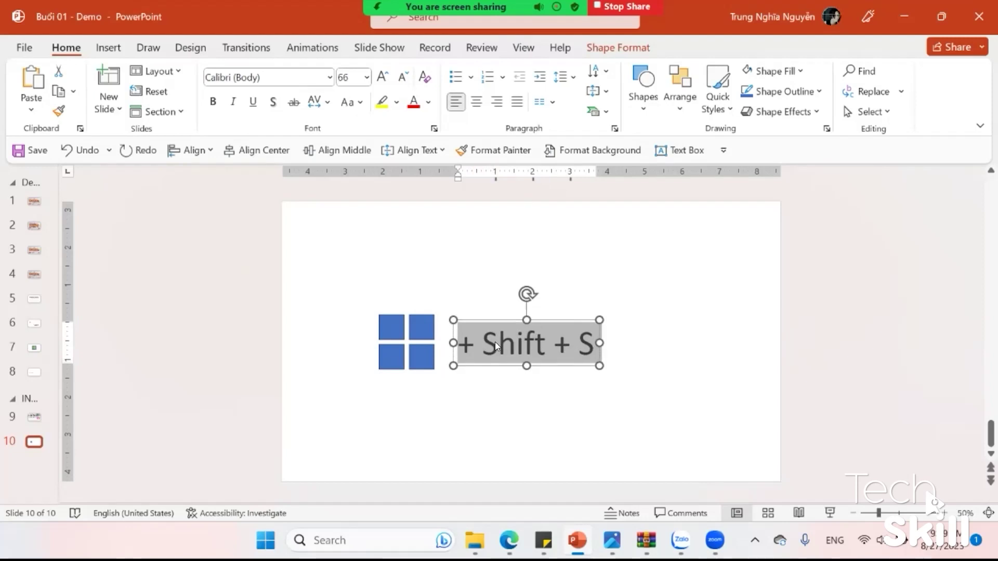
key("ctrl+e")
key("Escape")
key("Escape")
Align the logo and text to the middle, group them, and shift the group toward centre
left_click(465, 325)
left_click(422, 333, "shift")
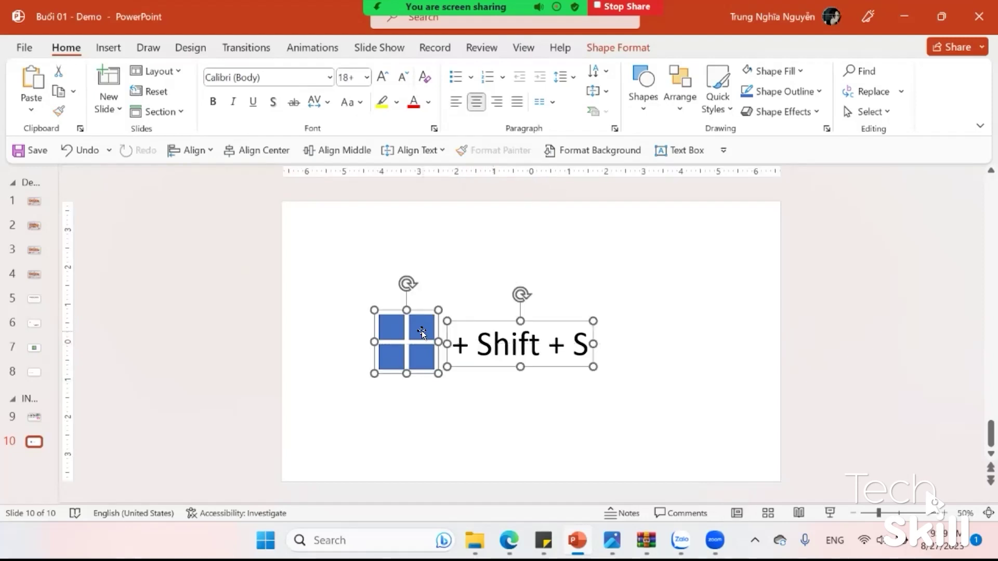
left_click(348, 152)
key("ctrl+g")
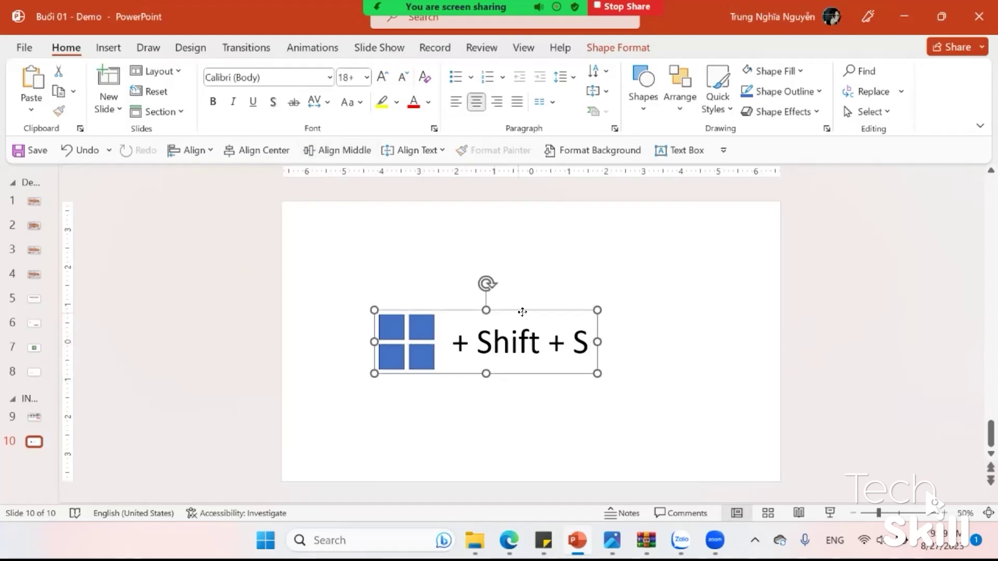
left_click_drag(522, 312, 561, 311)
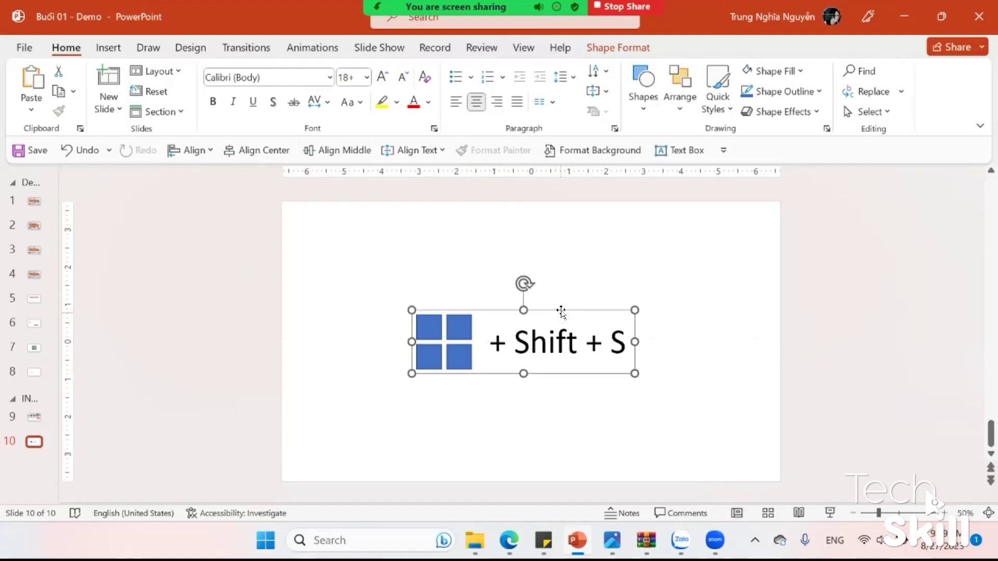
left_click(595, 313)
mouse_move(474, 541)
left_click(501, 538)
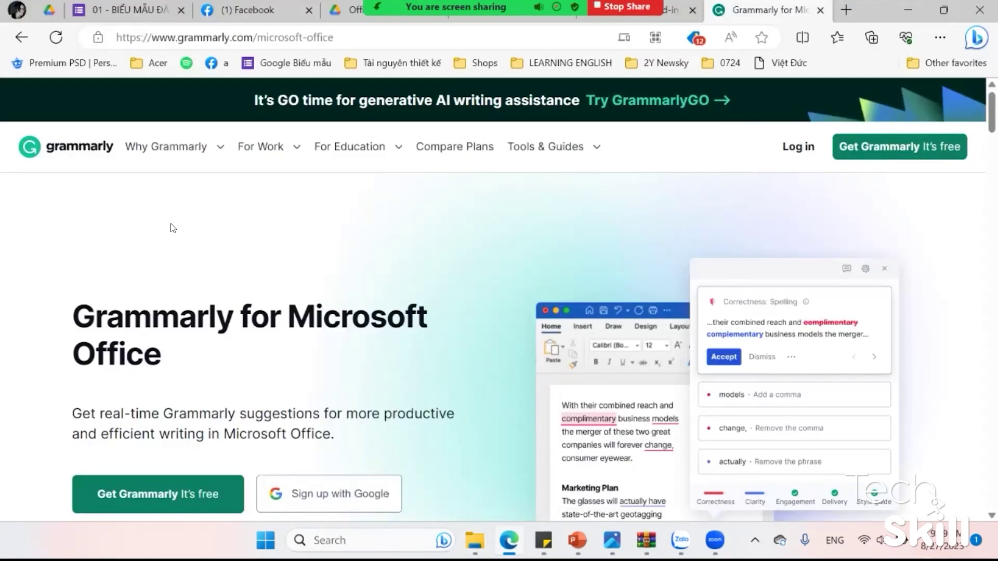
Capture the full Grammarly Microsoft Office page with Edge's web capture and copy it
key("ctrl+shift+s")
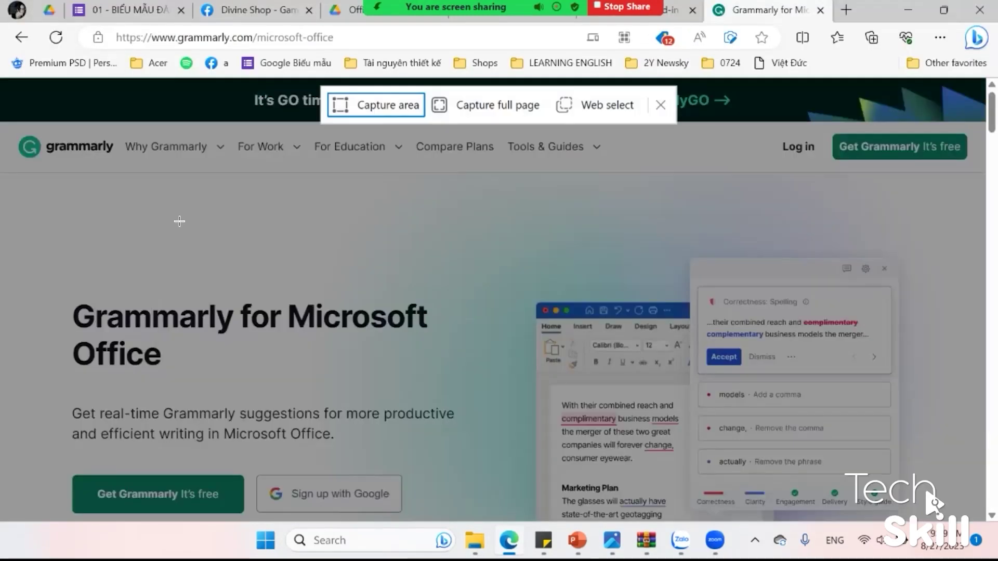
left_click_drag(884, 10, 481, 65)
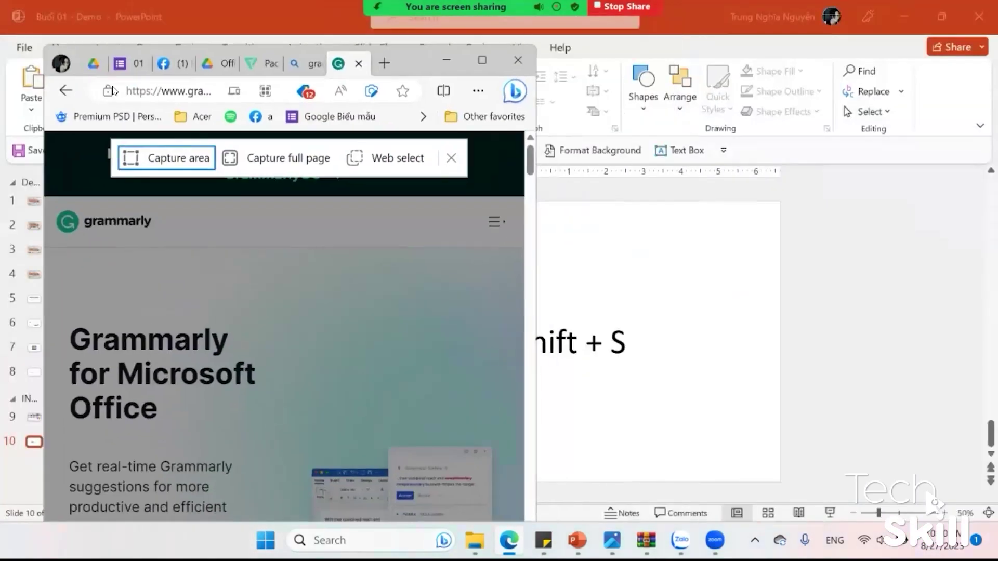
left_click(482, 61)
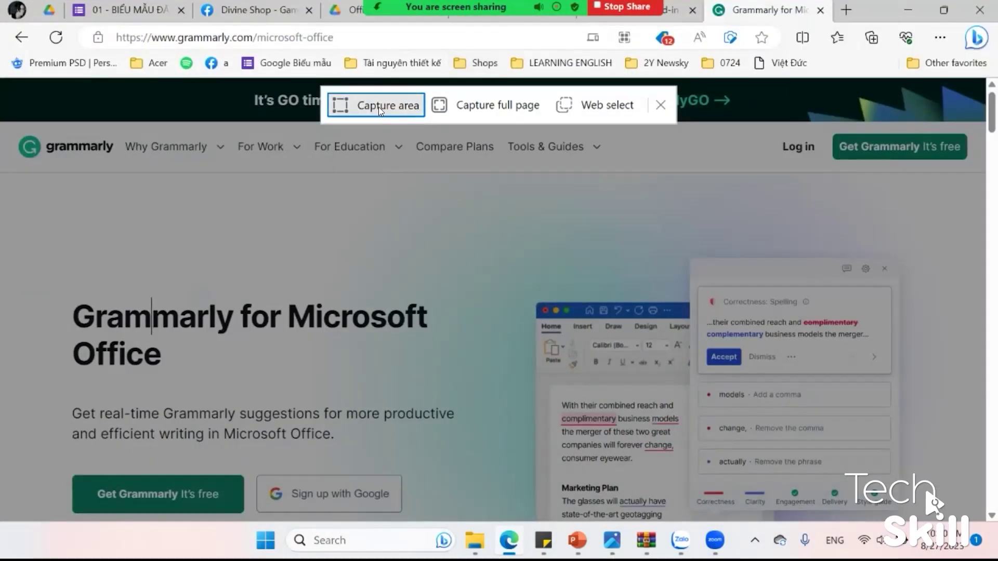
left_click(484, 105)
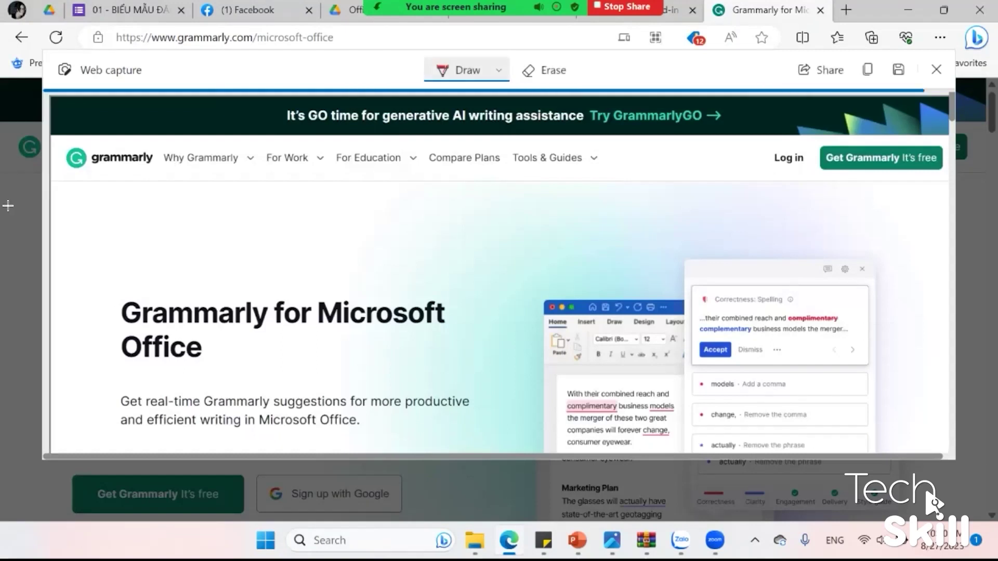
scroll(485, 238, "down", 5)
scroll(485, 238, "down", 5)
scroll(508, 229, "down", 5)
scroll(508, 229, "down", 5)
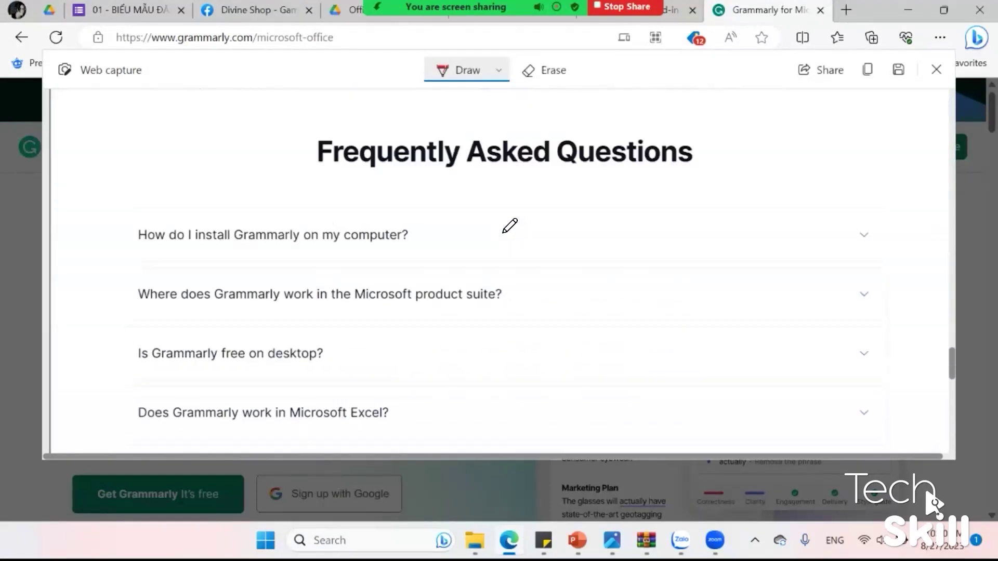
scroll(508, 229, "down", 5)
left_click(868, 70)
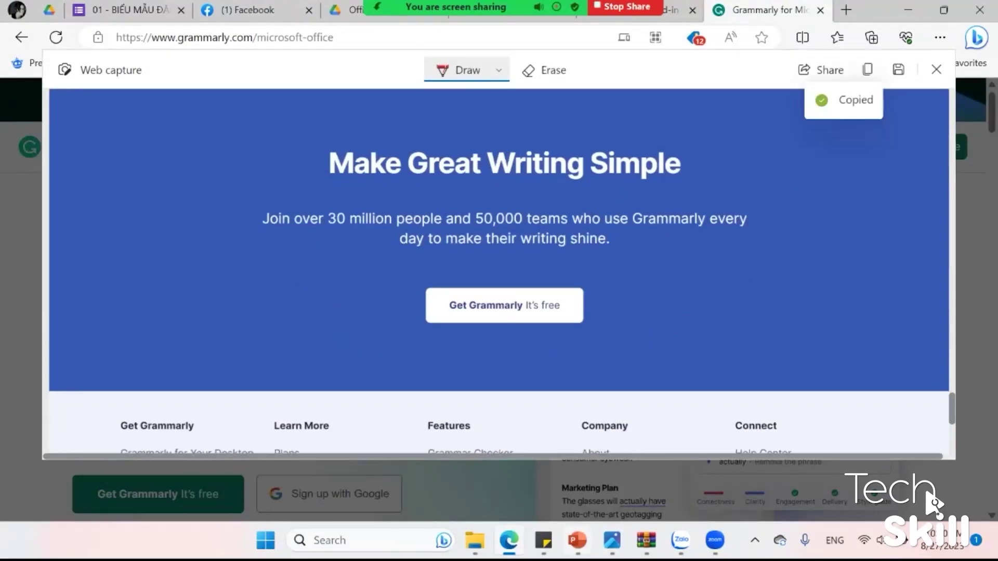
Paste the page capture onto slide 10 and move it to the left edge
key("alt+Tab")
key("ctrl+v")
left_click_drag(542, 360, 322, 332)
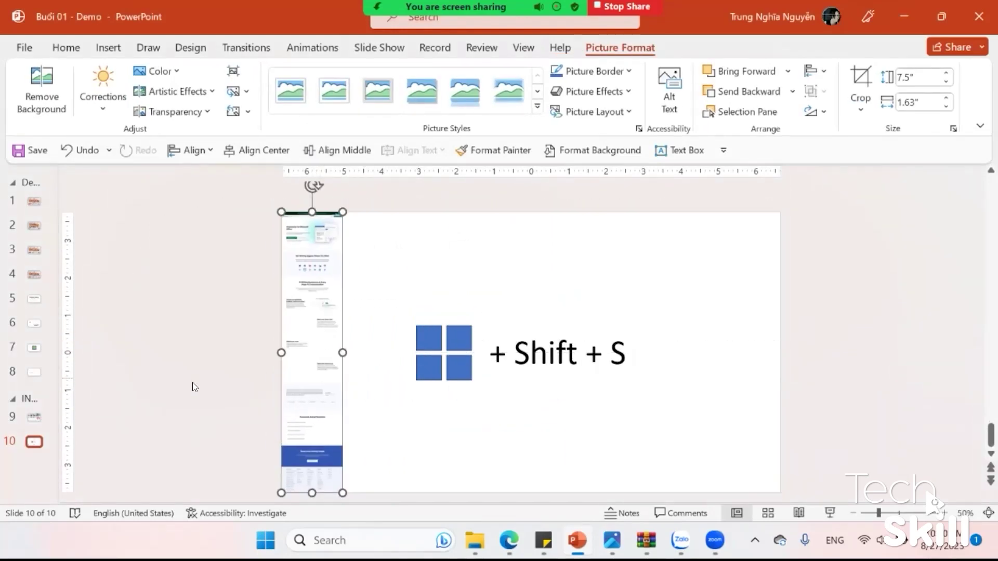
Duplicate slide 10 as slide 11 and crop its page capture to show the footer
left_click(34, 442)
key("ctrl+d")
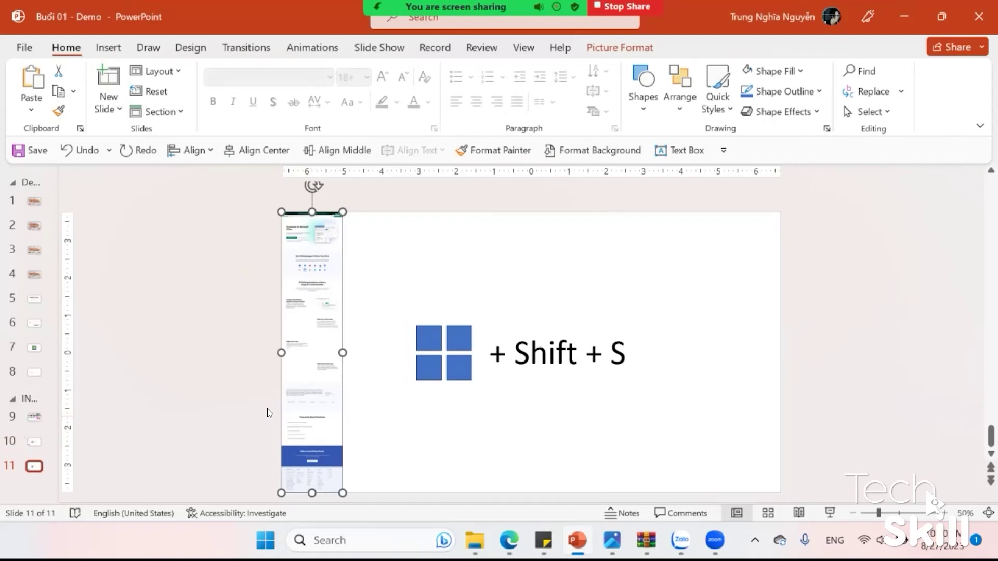
right_click(313, 391)
left_click(363, 416)
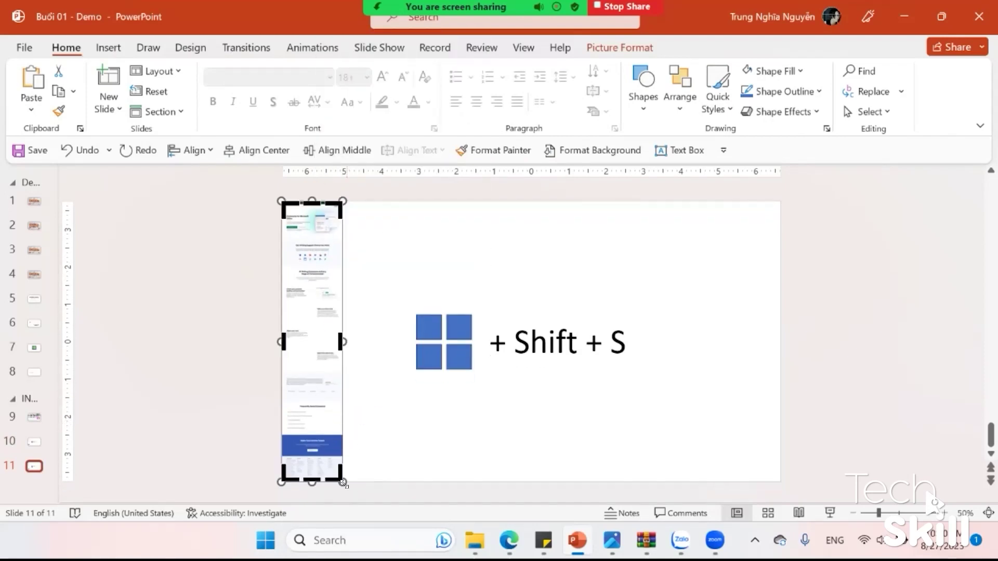
scroll(346, 476, "down", 2)
scroll(348, 468, "down", 1)
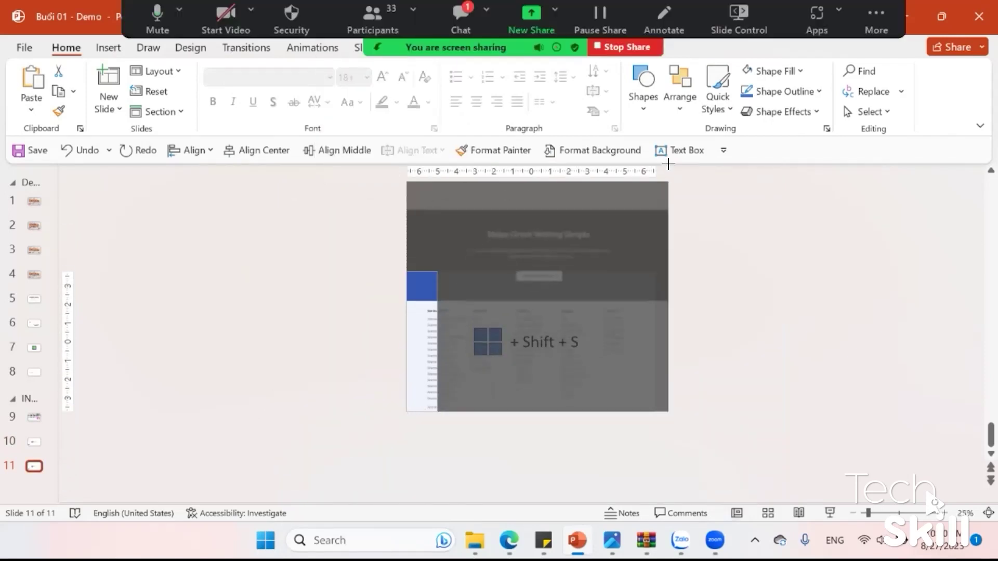
scroll(572, 218, "up", 2)
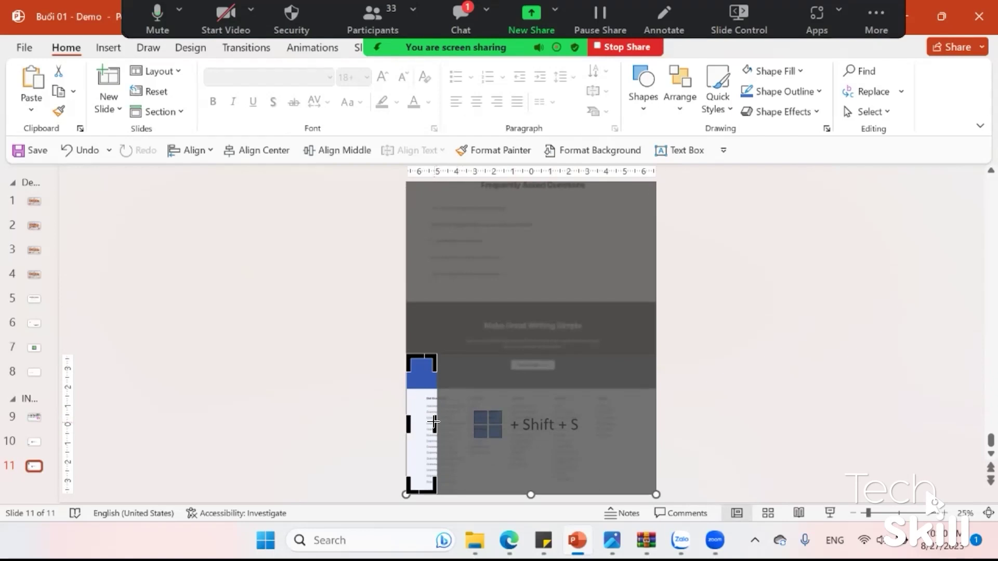
left_click_drag(435, 422, 651, 405)
key("Escape")
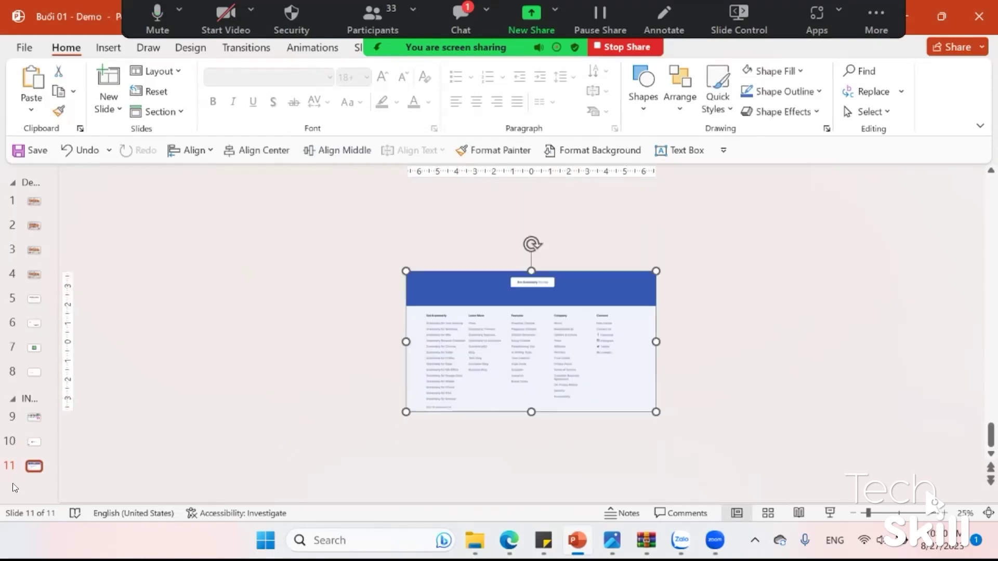
key("ctrl+z")
Paste the page screenshot onto slide 10 and crop it to the 'Grammarly for Microsoft Office' header
left_click(34, 442)
left_click(414, 358)
key("ctrl+v")
right_click(463, 364)
left_click(520, 400)
left_click_drag(549, 233, 585, 309)
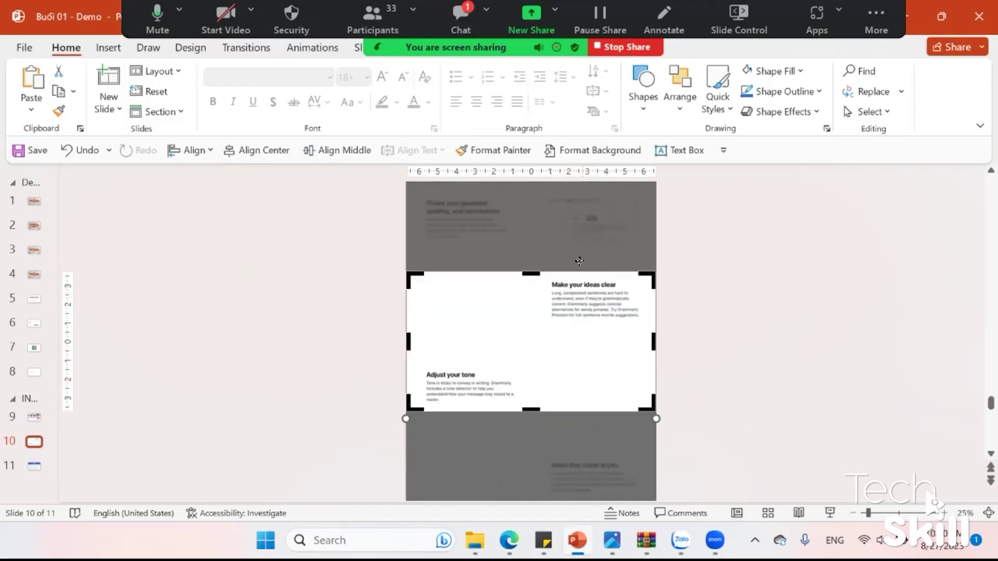
left_click_drag(585, 308, 585, 457)
left_click_drag(593, 240, 592, 350)
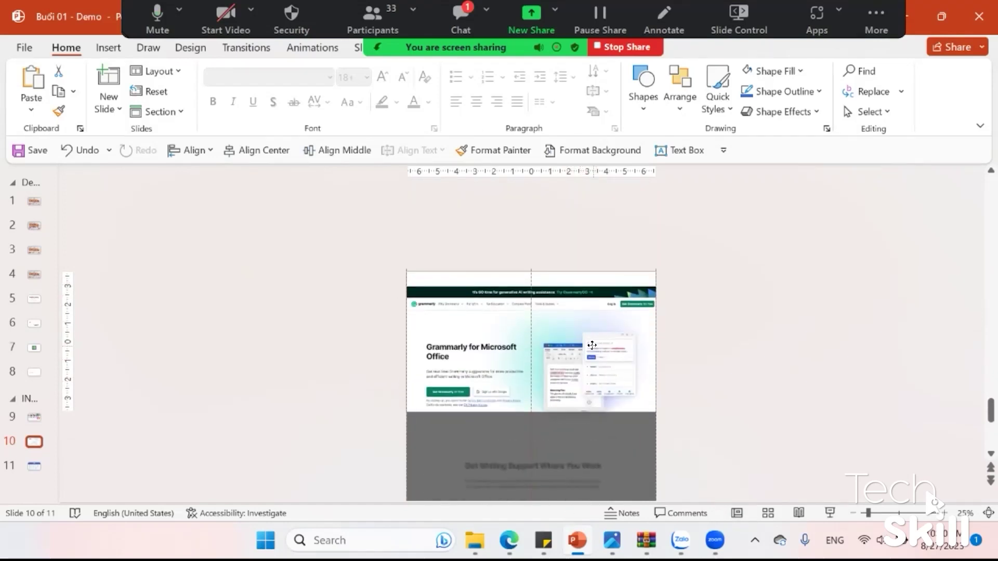
left_click(764, 370)
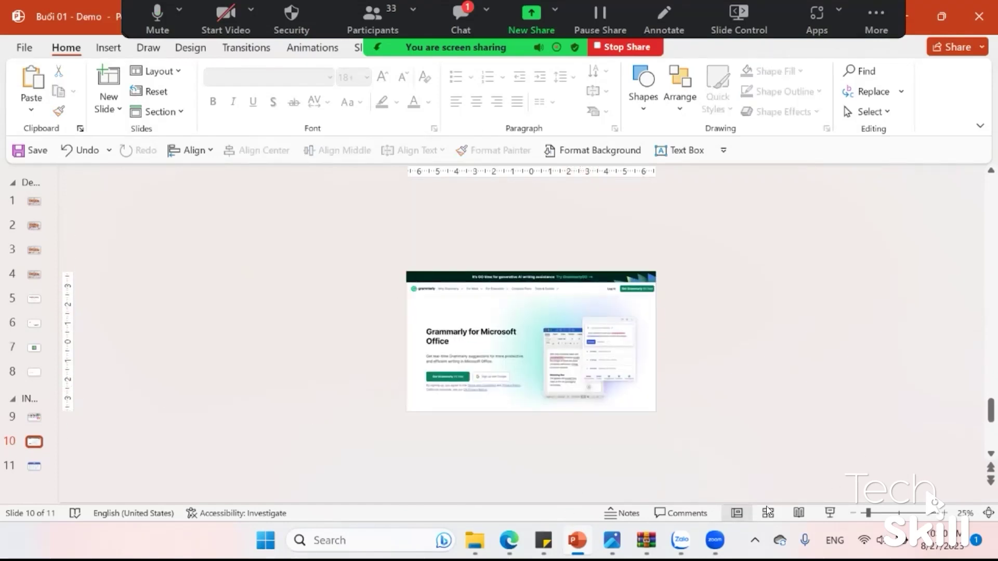
Apply the Morph transition to slide 11
left_click(246, 47)
left_click(37, 459)
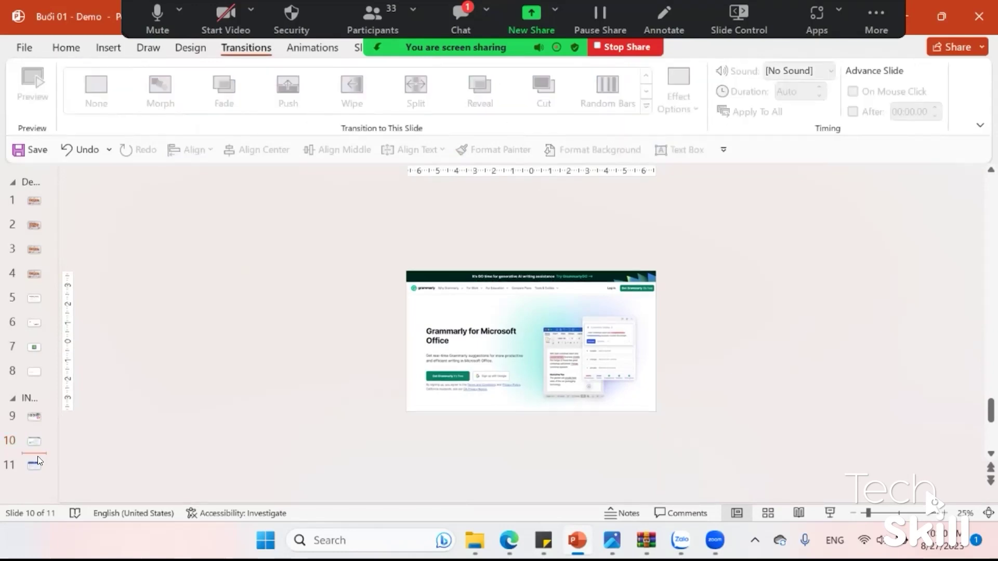
left_click(34, 465)
left_click(161, 96)
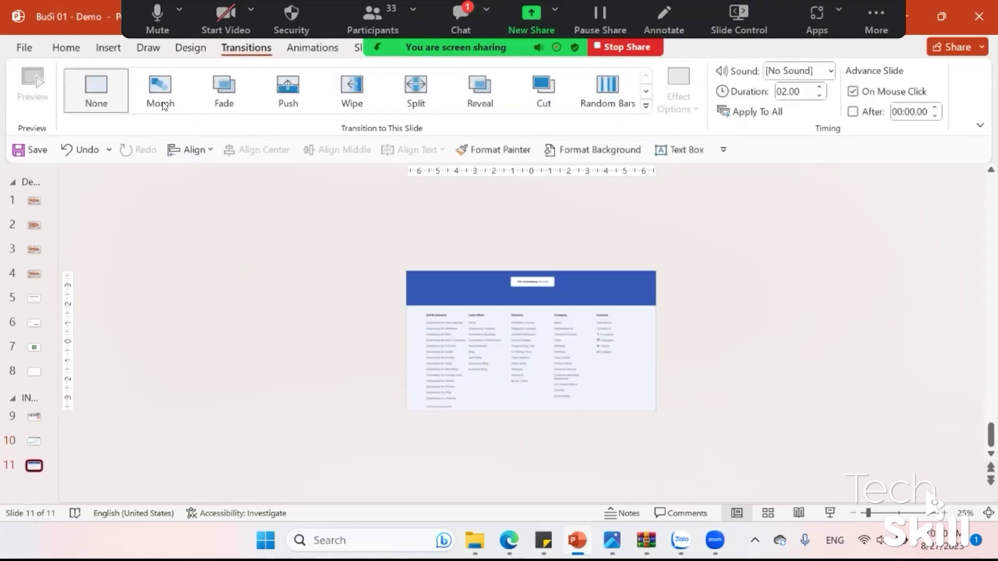
Check the meeting chat, then start the slide show from slide 10
left_click(462, 17)
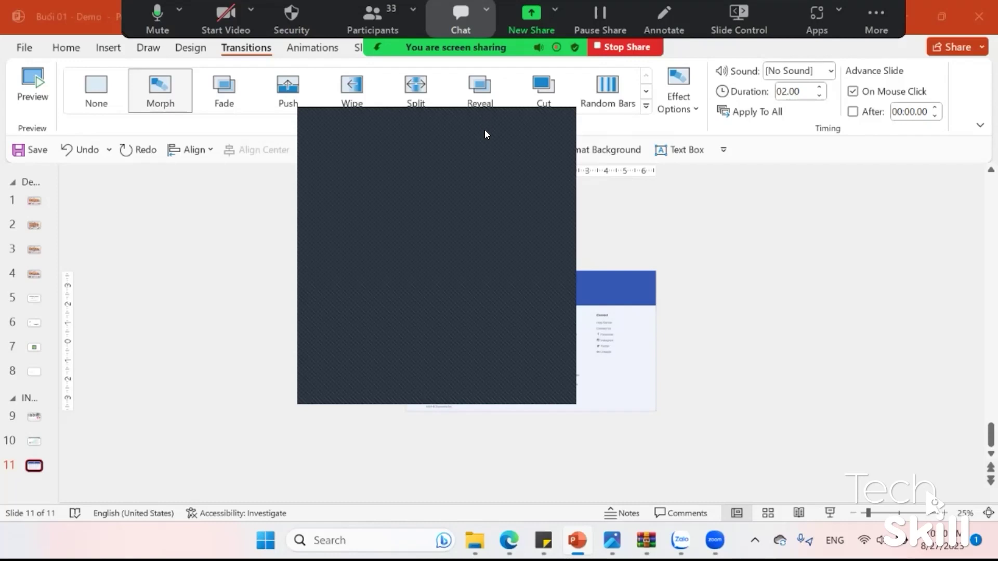
left_click(98, 336)
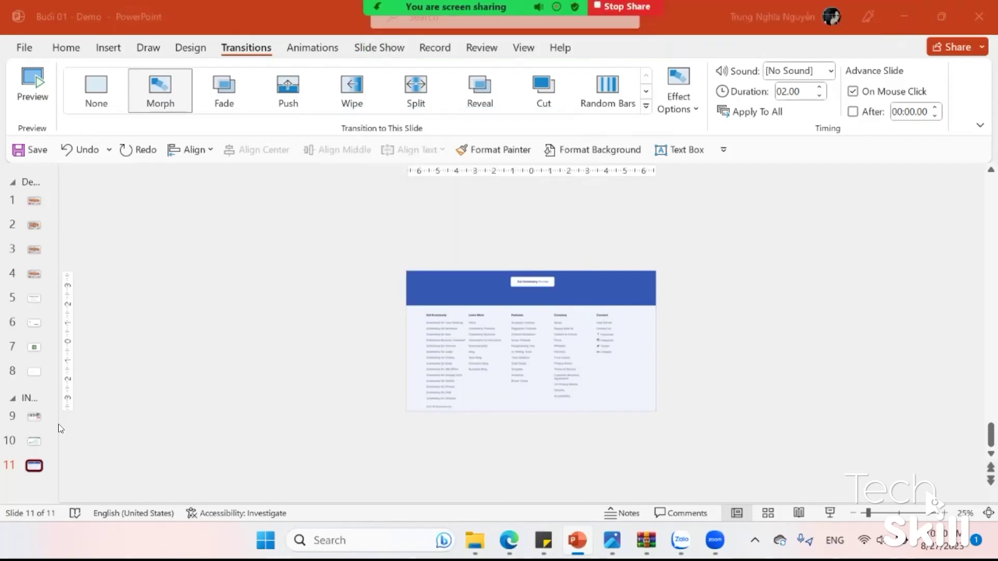
left_click(32, 443)
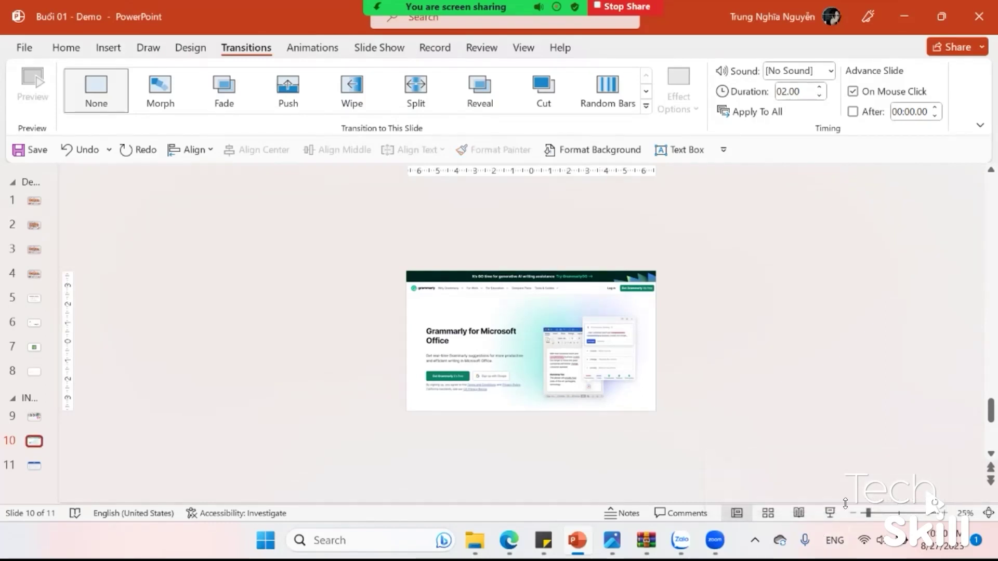
left_click(831, 514)
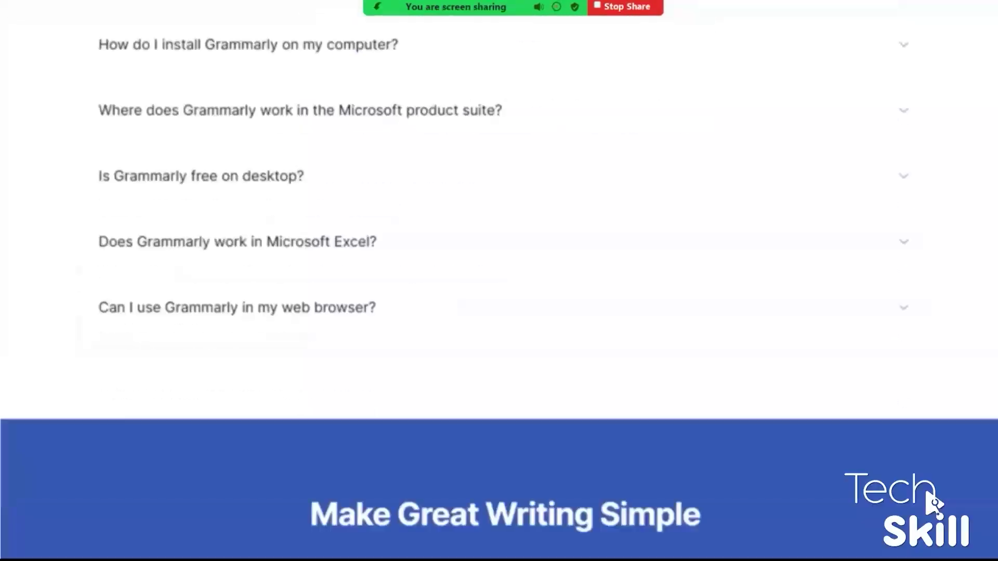
End the show, preview slide 11's Morph transition full-screen, then return to editing on the Insert tab
key("Escape")
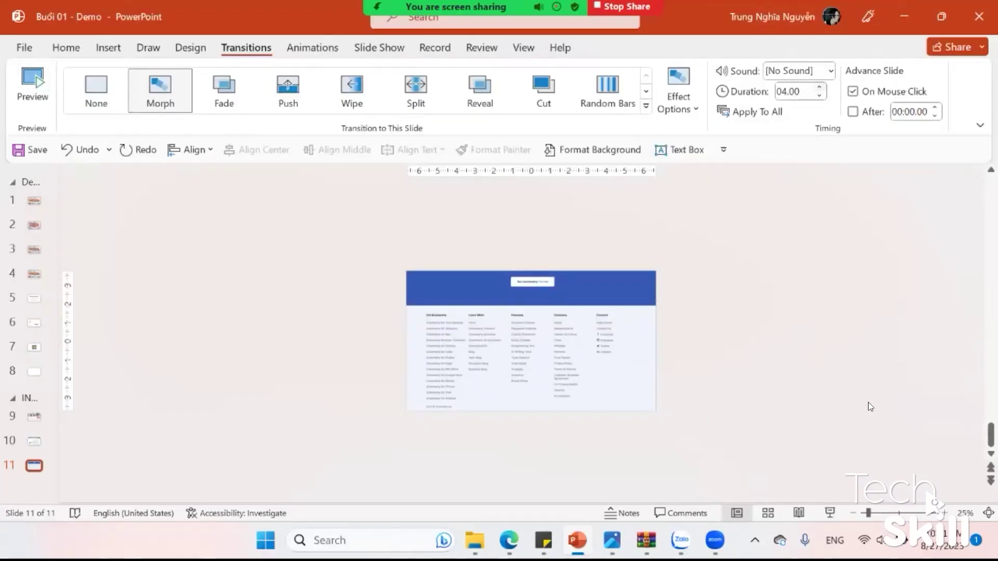
left_click(838, 513)
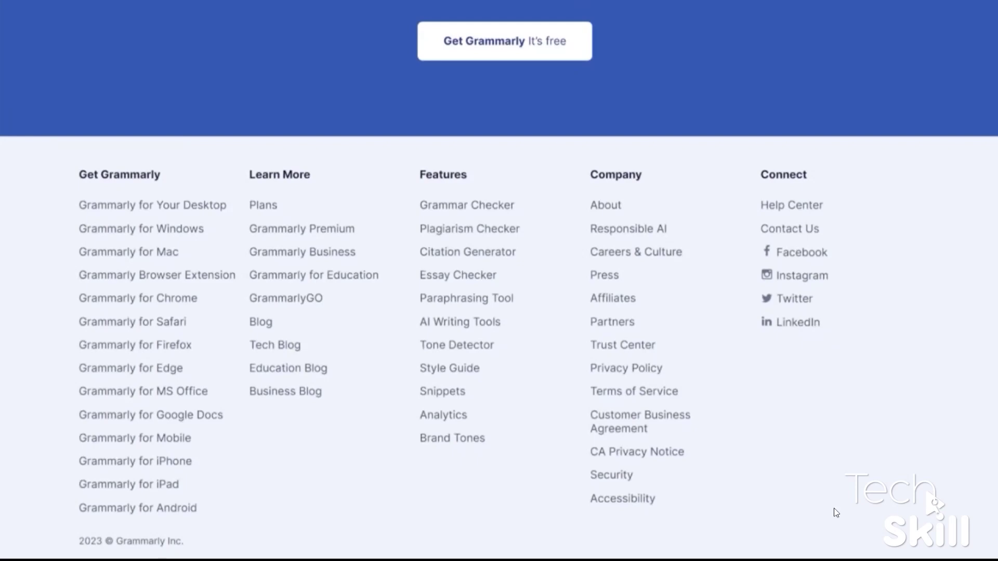
key("Escape")
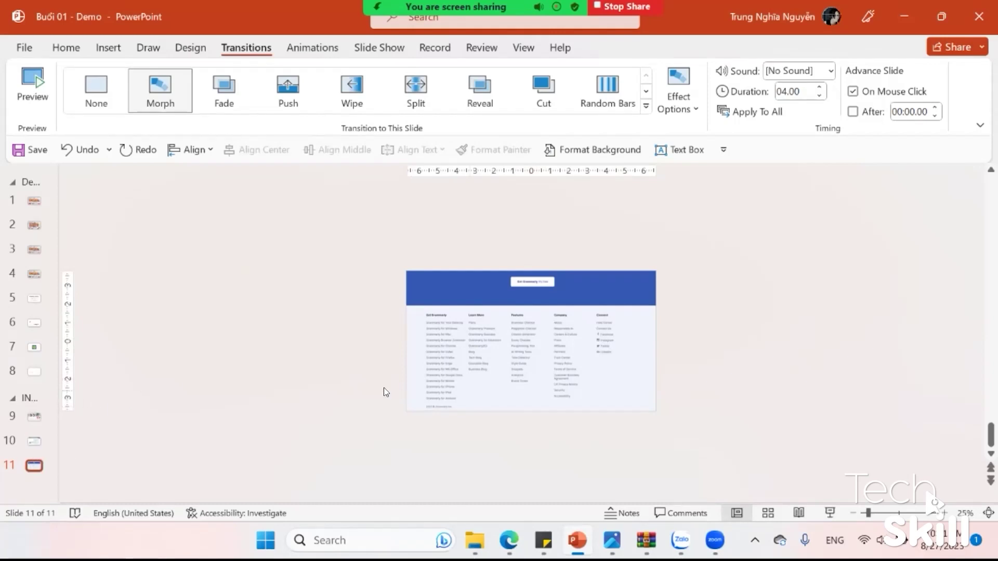
left_click(108, 48)
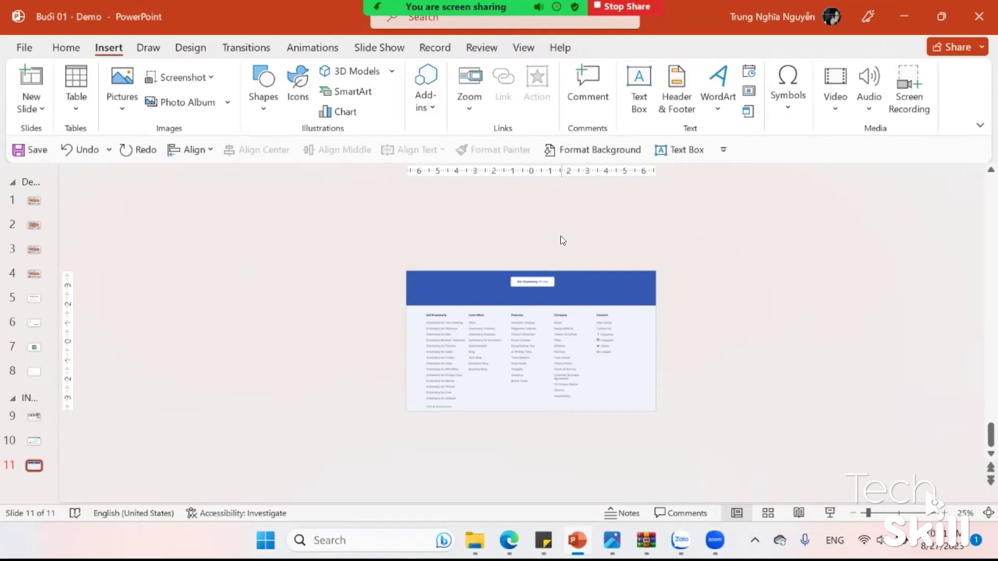
Delete the footer screenshot from slide 11 and place a copy of the '+ Shift + S' text box below it
left_click(530, 310)
key("Delete")
left_click(494, 351)
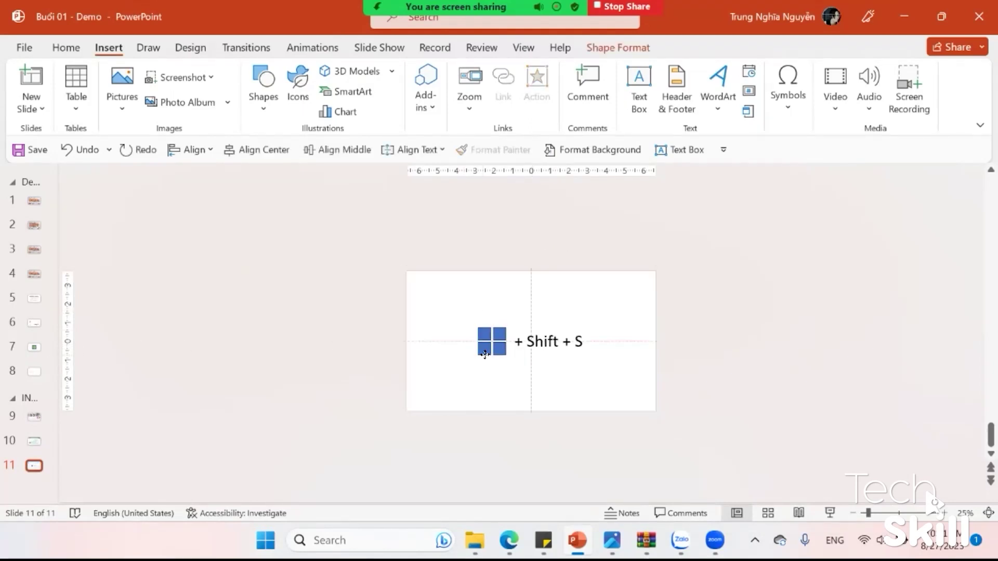
scroll(502, 337, "up", 3)
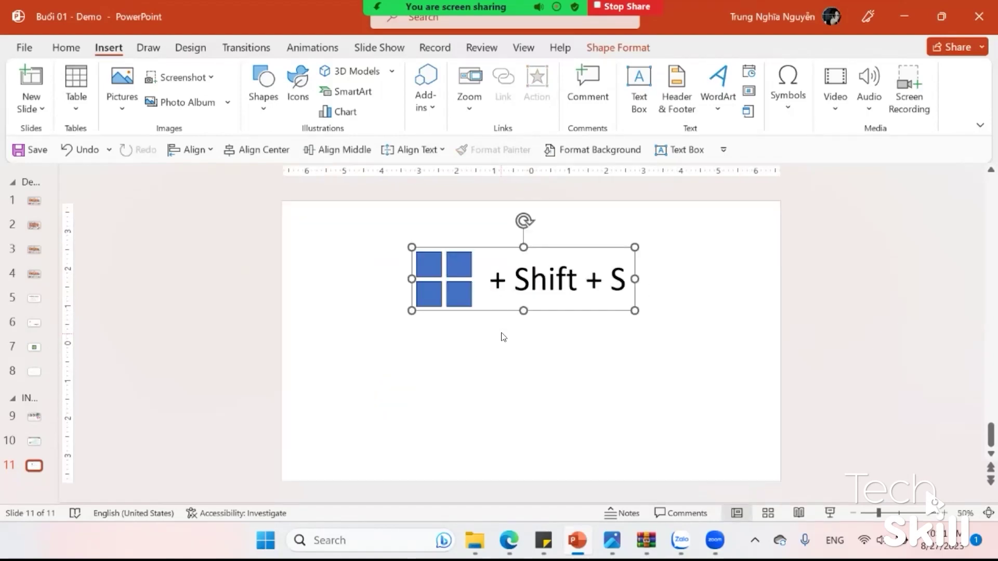
left_click(66, 47)
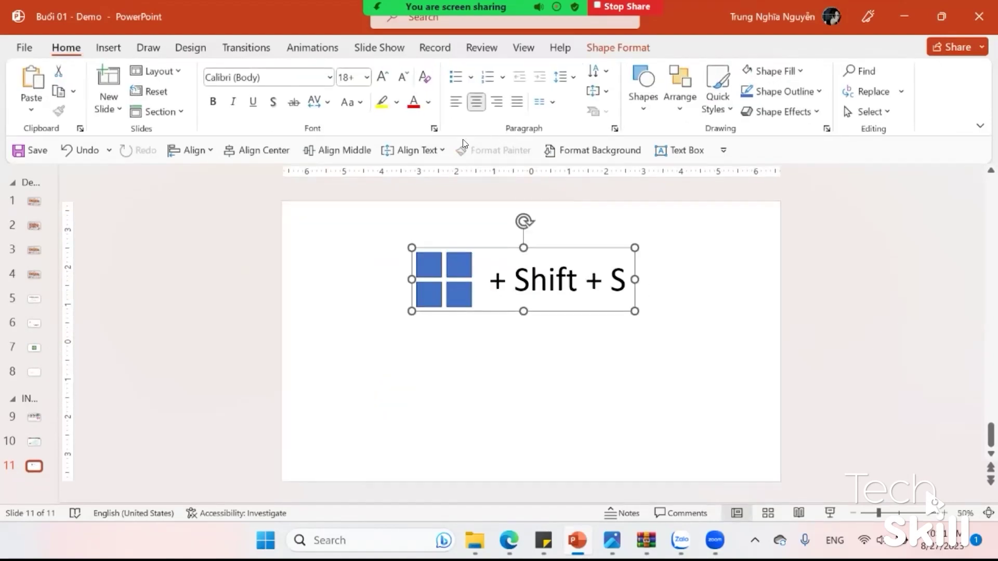
left_click_drag(469, 310, 469, 293)
left_click(514, 265)
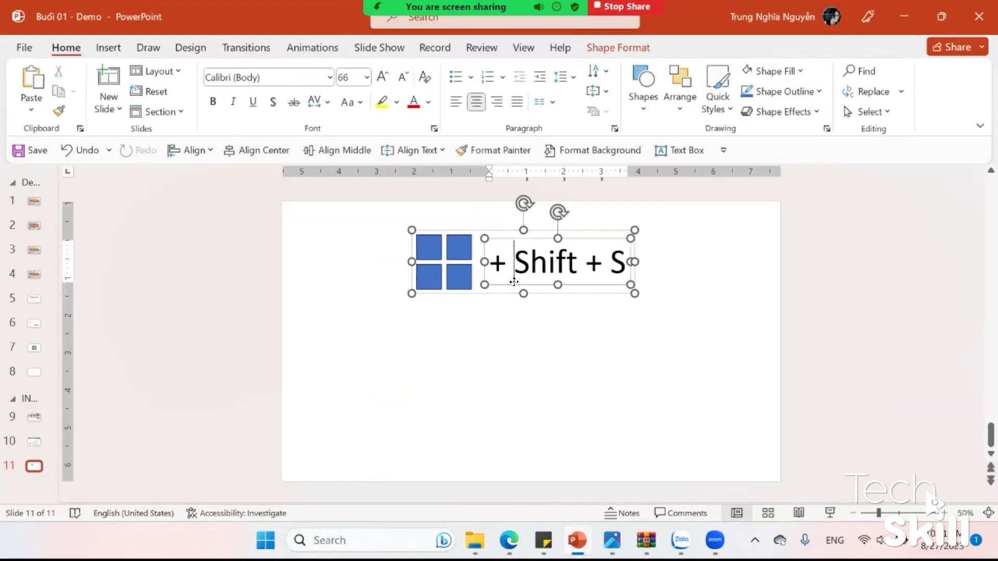
key("ctrl+z")
key("ctrl+v")
left_click_drag(534, 293, 421, 396)
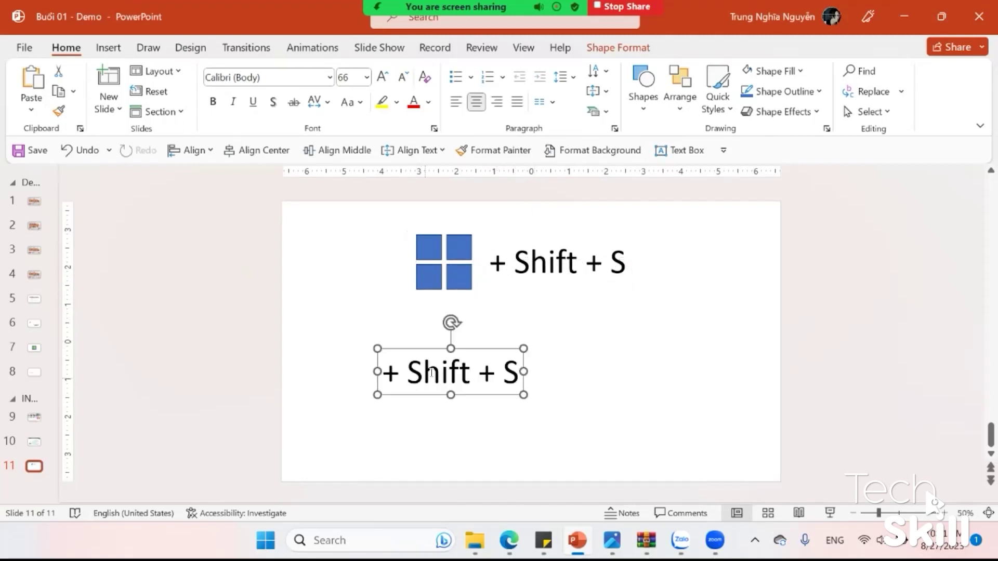
Fill the copied box with left-aligned '- luôn căn lên' and widen it to fit
triple_click(432, 373)
type("-")
key("ctrl+a")
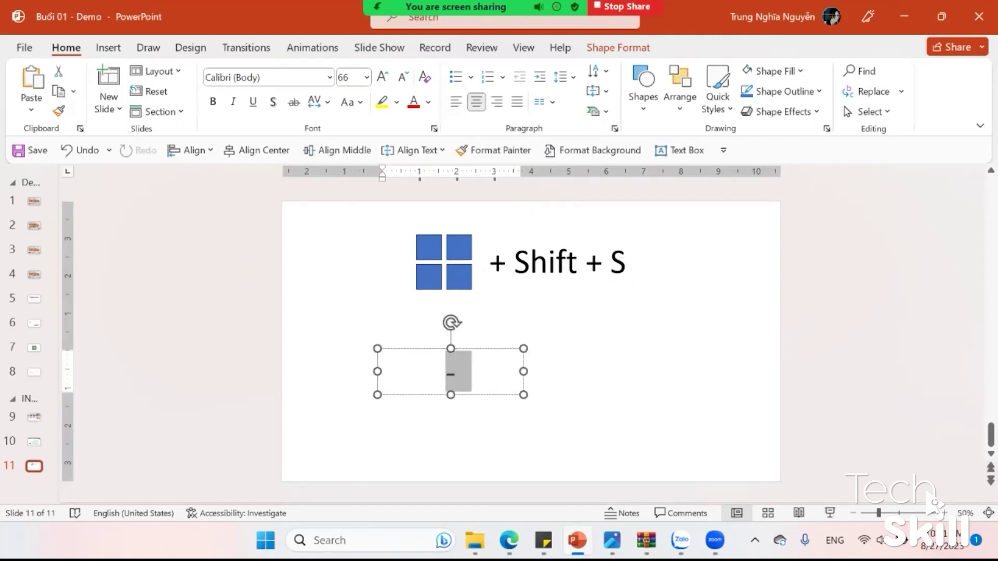
key("ctrl+l")
left_click(452, 372)
type("luôn căn lên")
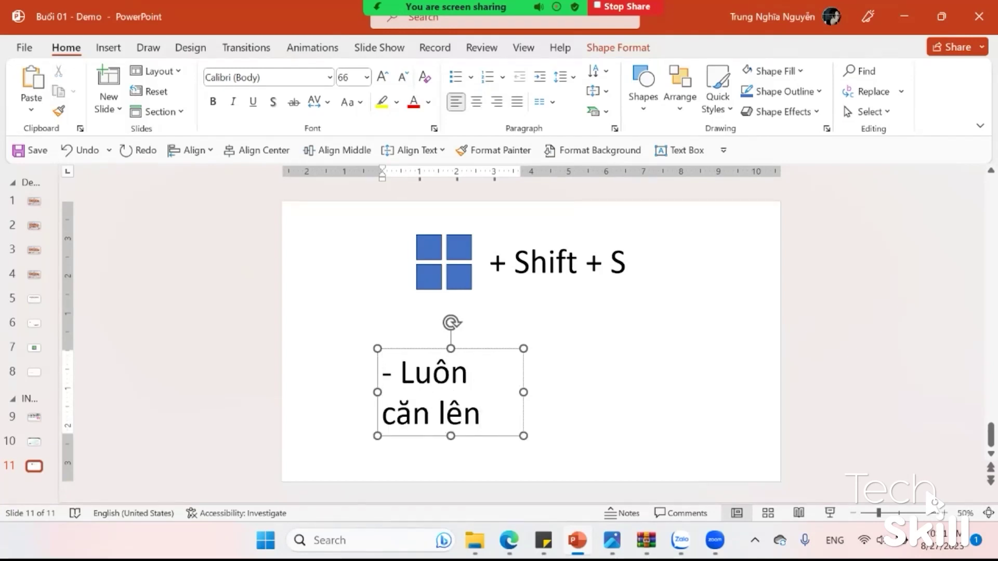
left_click_drag(521, 390, 691, 391)
Retitle the '+ Shift + S' box as 'LƯU Ý' in capitals
double_click(554, 372)
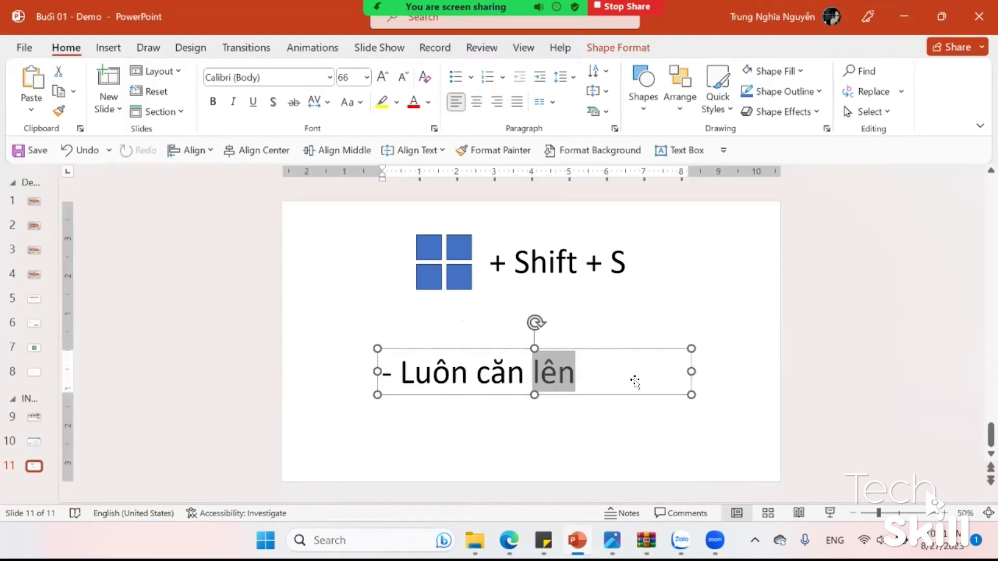
left_click(557, 263)
key("ctrl+a")
key("BackSpace")
key("Caps_Lock")
type("L")
key("BackSpace")
type("K")
key("BackSpace")
type("LƯU Ý")
Move the notes box under the title and change its line to 'Luôn căn lề chữ'
left_click(483, 358)
left_click_drag(482, 358, 482, 313)
double_click(554, 327)
type("LEEF C")
key("BackSpace")
key("BackSpace")
key("BackSpace")
key("BackSpace")
key("BackSpace")
key("BackSpace")
key("BackSpace")
key("BackSpace")
key("BackSpace")
key("Caps_Lock")
type("Luôn lo")
key("BackSpace")
type("uôn că n lề chữ")
Shrink and centre the notes and add the line 'Khoảng cách dòng lớn hơn 1'
key("ctrl+a")
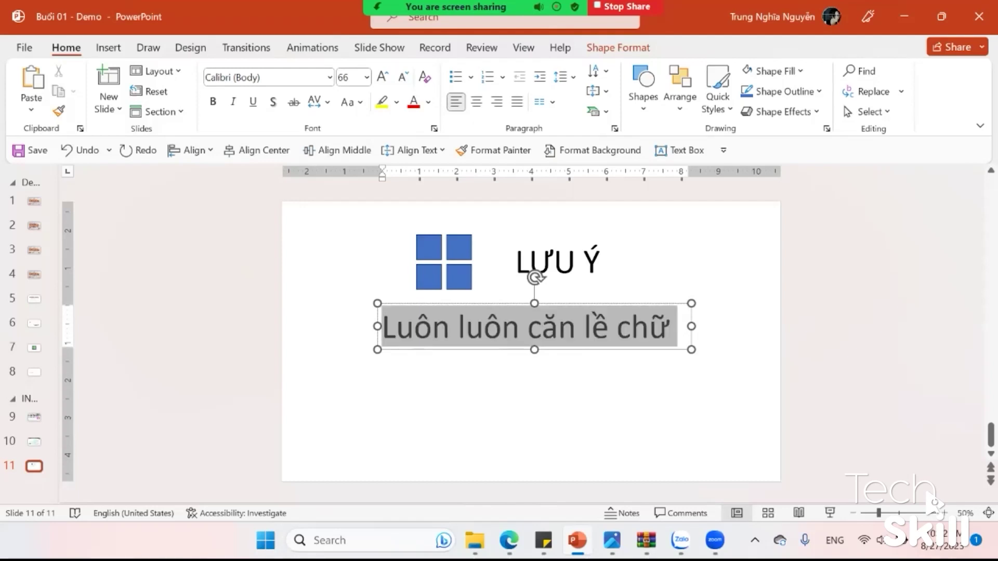
key("ctrl+shift+comma")
key("ctrl+shift+comma")
key("ctrl+shift+comma")
key("ctrl+shift+comma")
key("ctrl+shift+comma")
key("End")
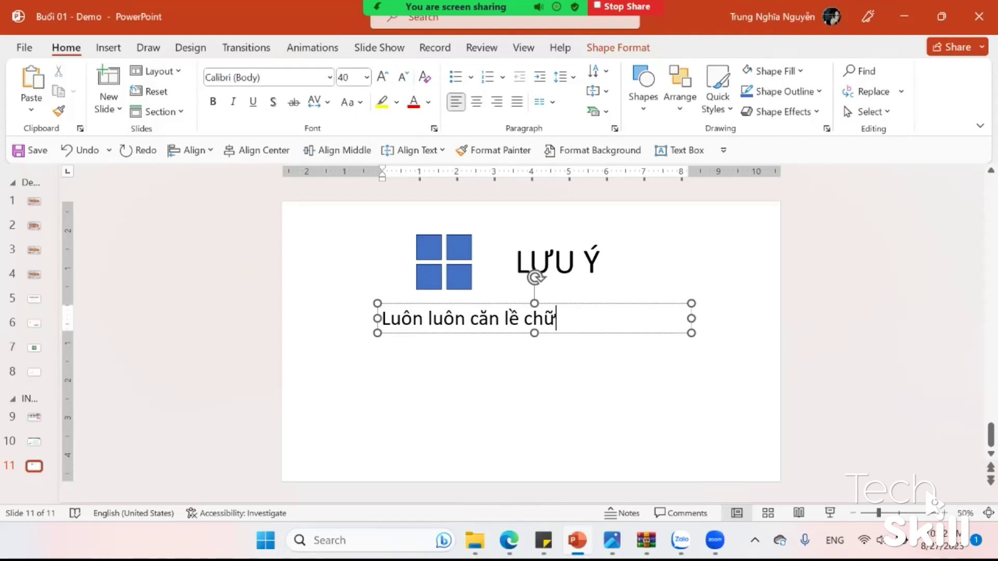
type(" CTRL + J")
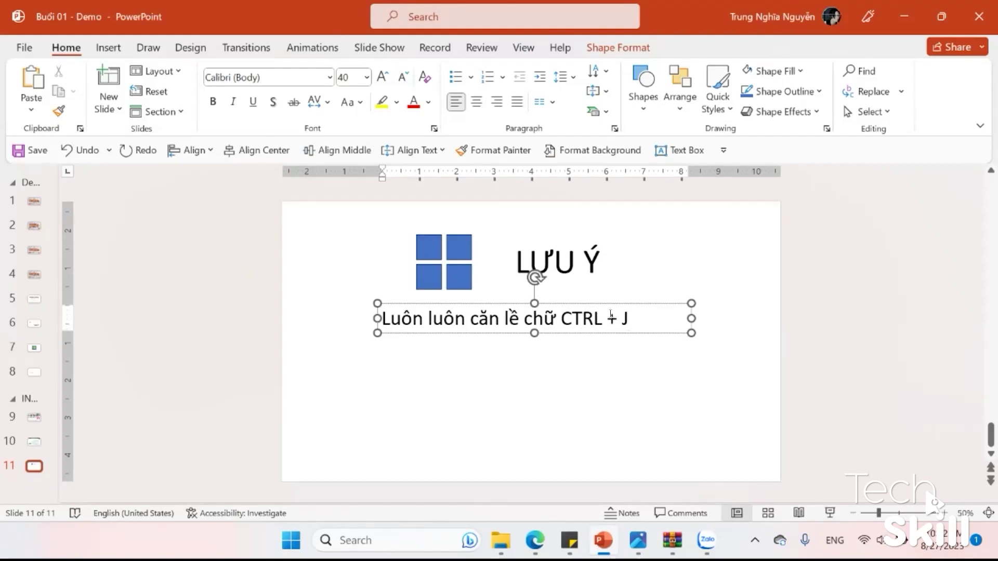
key("ctrl+e")
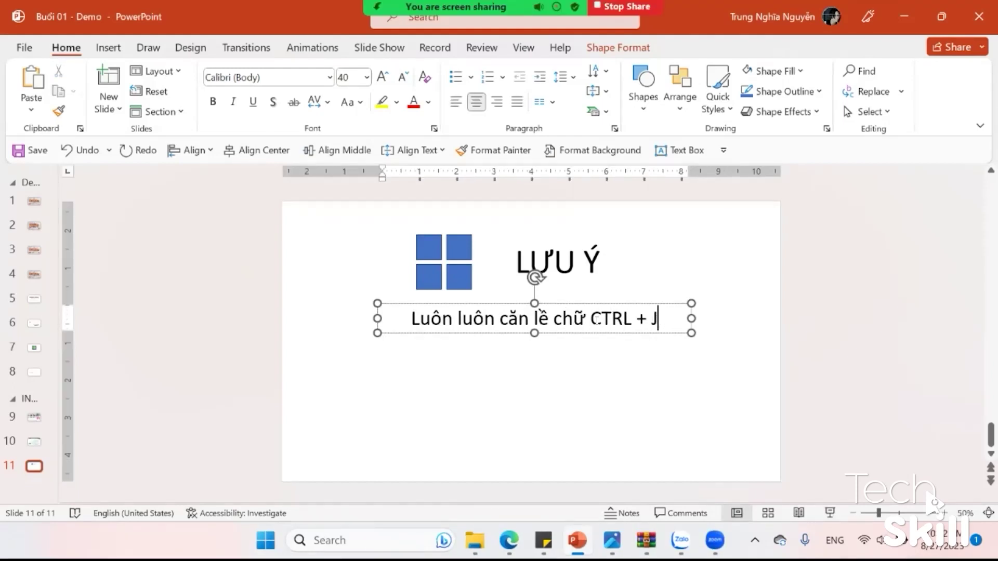
key("Return")
type("Khoảng cách dòng lớn hơn 1")
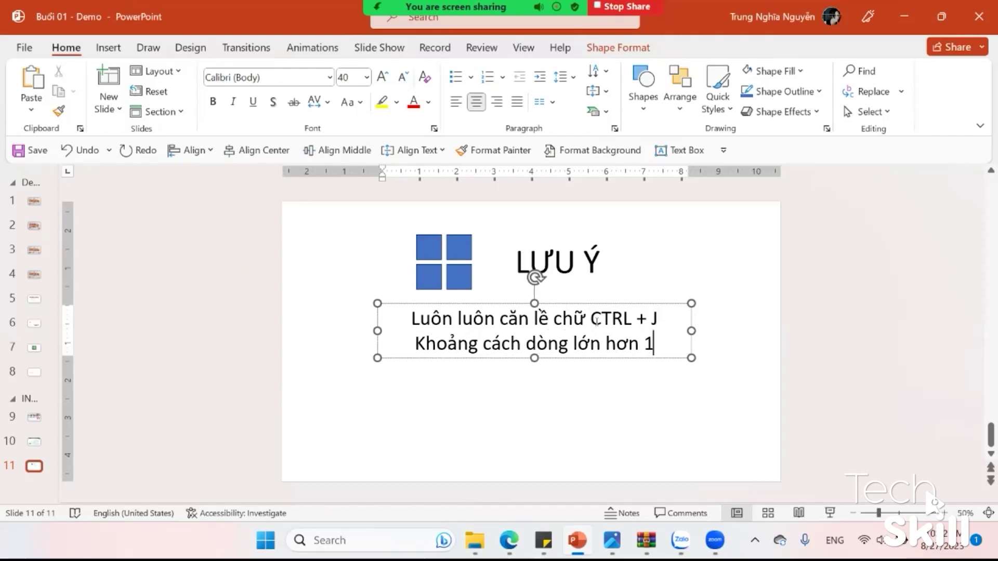
Set the notes line spacing to 1.5, group them with the title, and centre the group vertically
key("ctrl+a")
key("alt+h")
key("k")
key("Down")
key("Return")
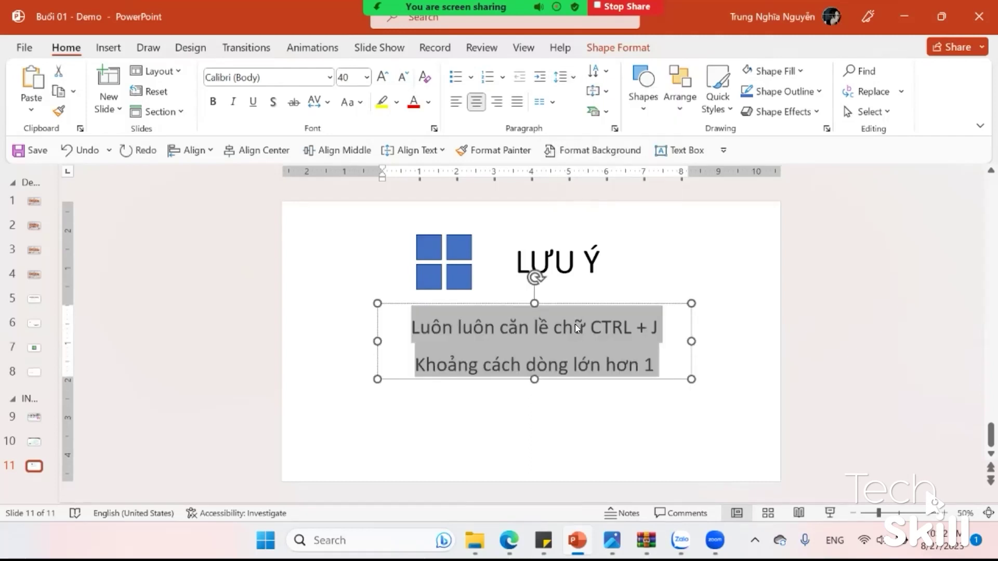
left_click(572, 281, "shift")
key("ctrl+g")
left_click(337, 150)
left_click(321, 296)
Make both notes lines and the LƯU Ý title bold, then snip the slide
left_click(474, 330)
left_click_drag(407, 362, 656, 411)
key("ctrl+b")
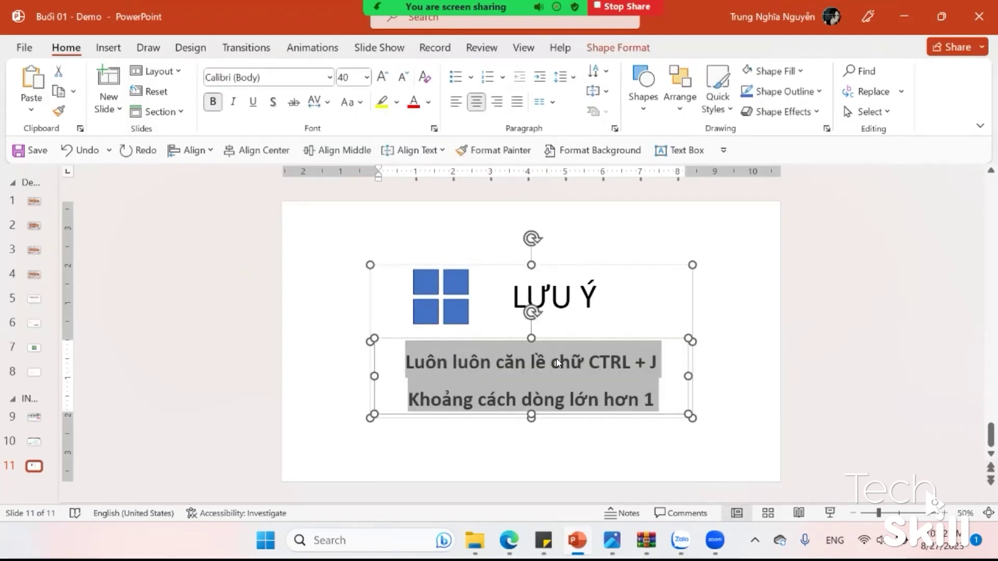
left_click_drag(546, 293, 637, 304)
key("ctrl+b")
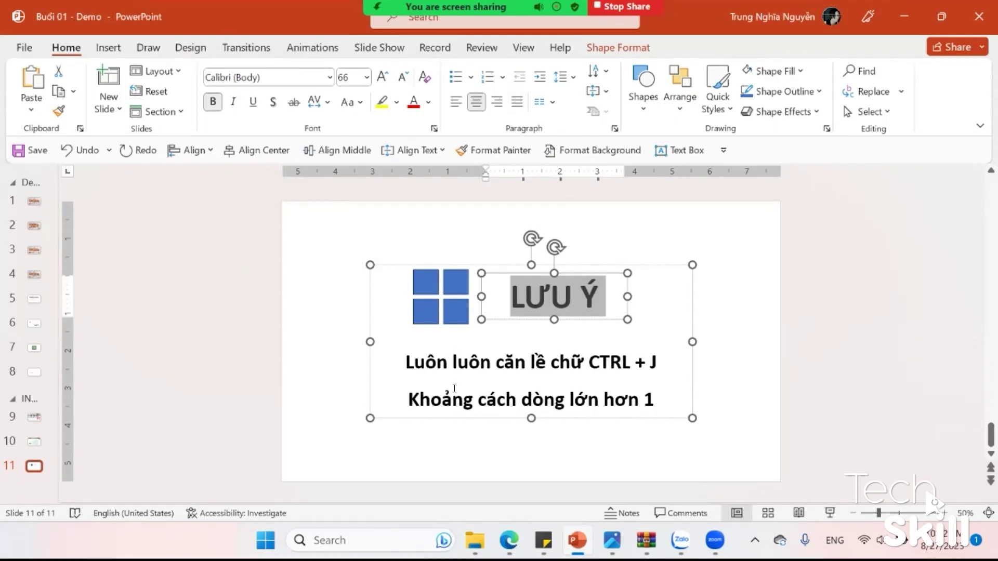
left_click(35, 467)
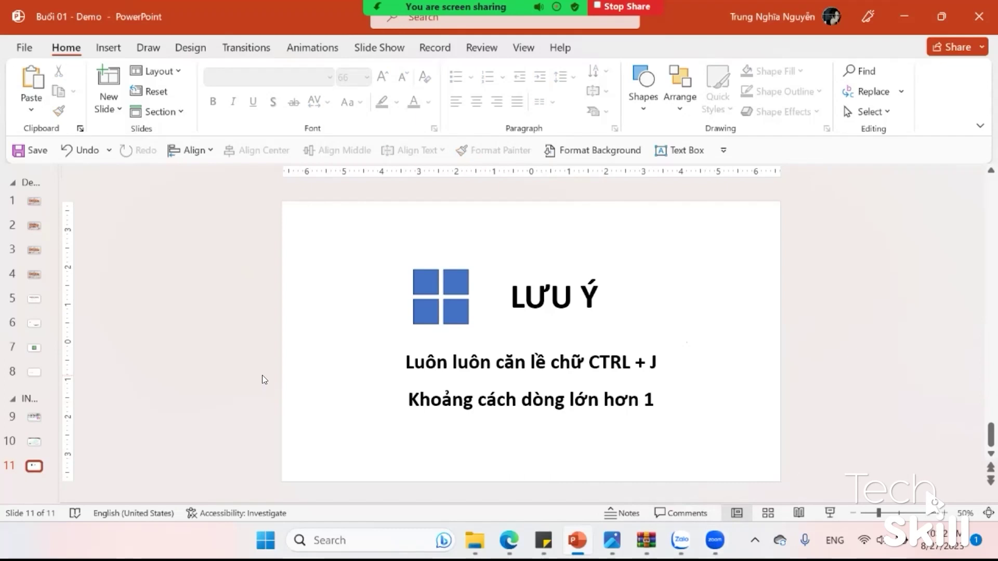
key("super+shift+s")
key("Escape")
Send the LƯU Ý slide snapshot to the K02 group chat in Zalo and return to PowerPoint
left_click(679, 533)
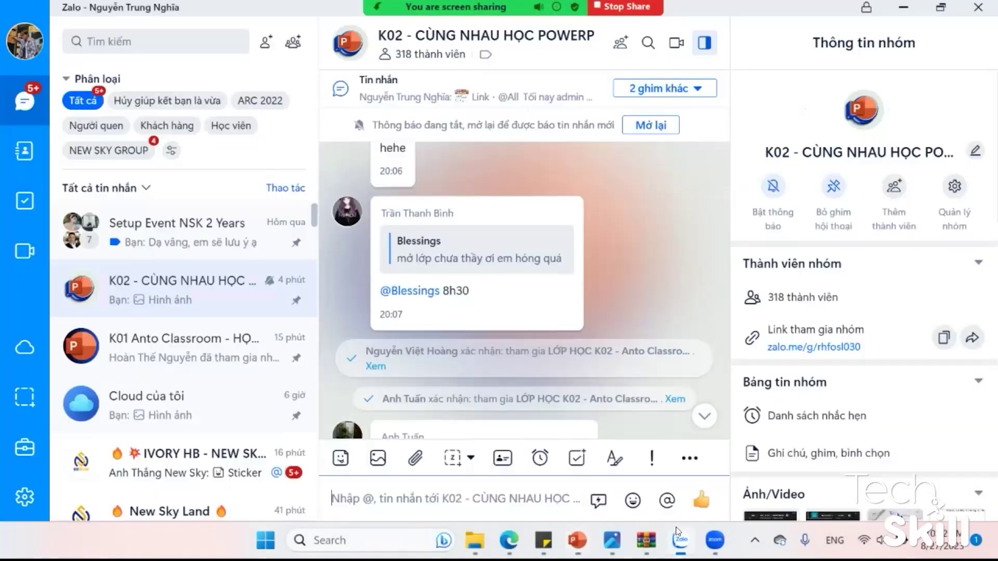
key("Return")
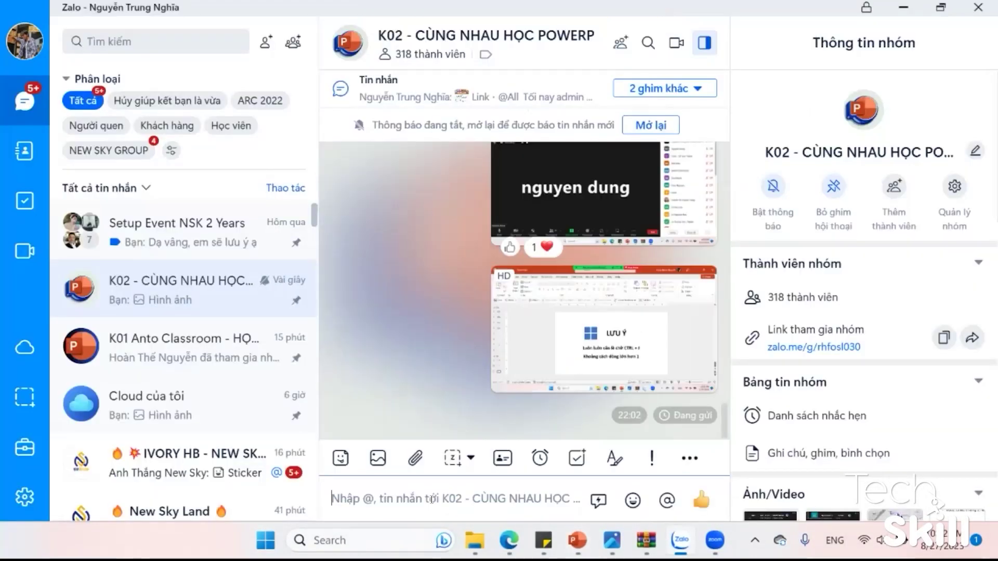
key("alt+Tab")
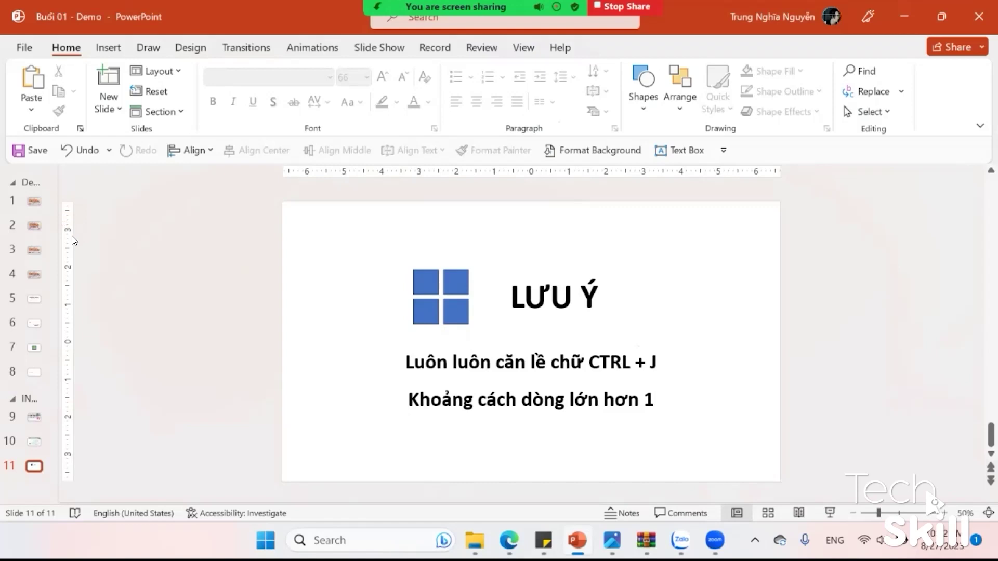
Copy the notes slide as slide 12, retitle it 'BÀI TẬP', and move the group higher
left_click(36, 471)
key("ctrl+v")
left_click(533, 304)
left_click(532, 304)
type("Bài")
key("BackSpace")
key("BackSpace")
key("BackSpace")
key("Caps_Lock")
type("BÀI TẬP")
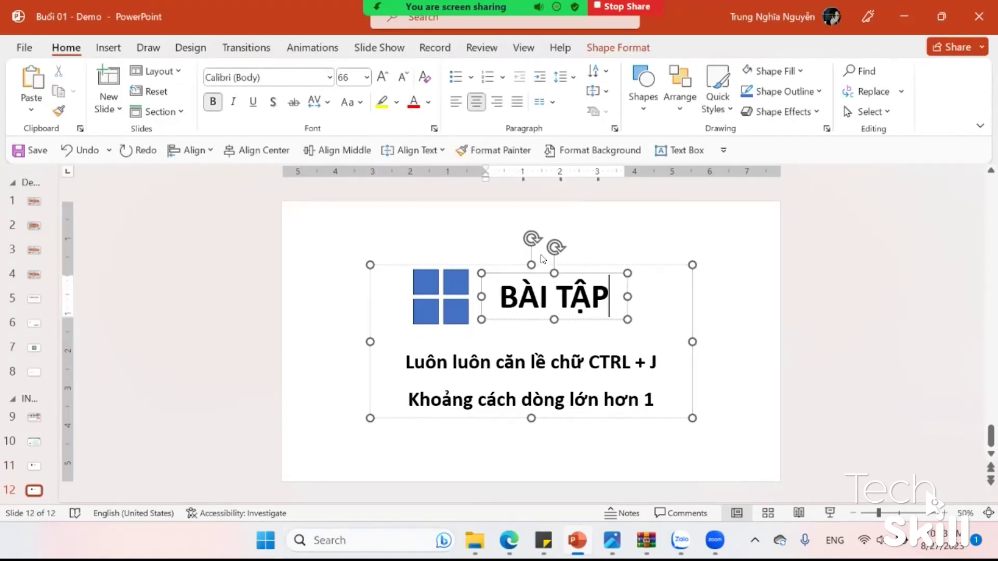
left_click_drag(543, 265, 546, 227)
Replace the body with 'THỨ 4 - BÀI TẬP', 'TẠO SLIDE VỚI CHỦ ĐỀ:' and 'BẢO VỆ MÔI TRƯỜNG'
left_click(531, 332)
key("ctrl+a")
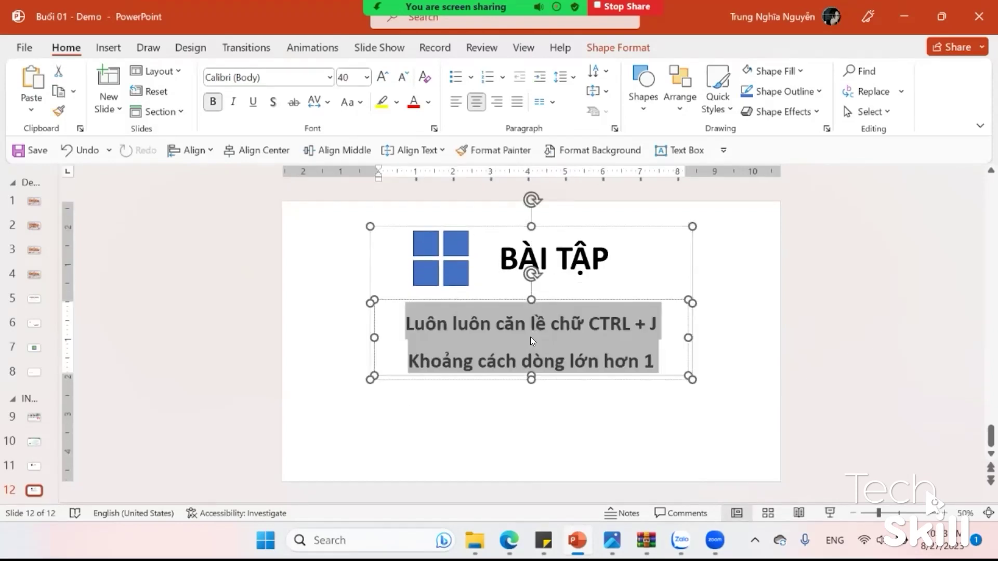
type("THỨ 4 - BAI TẬP")
key("Return")
type("TẠO SLI")
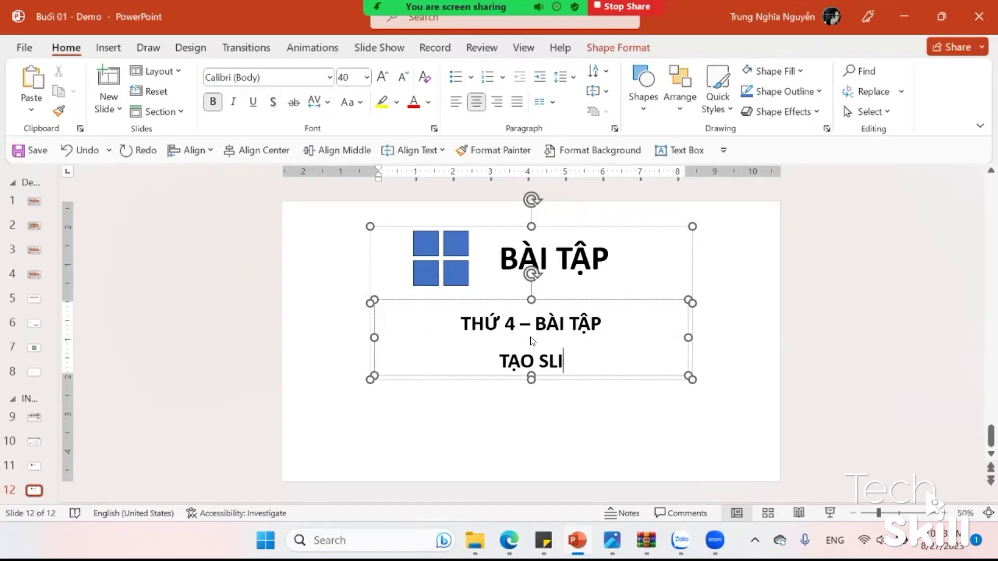
type("DE TVOỚI")
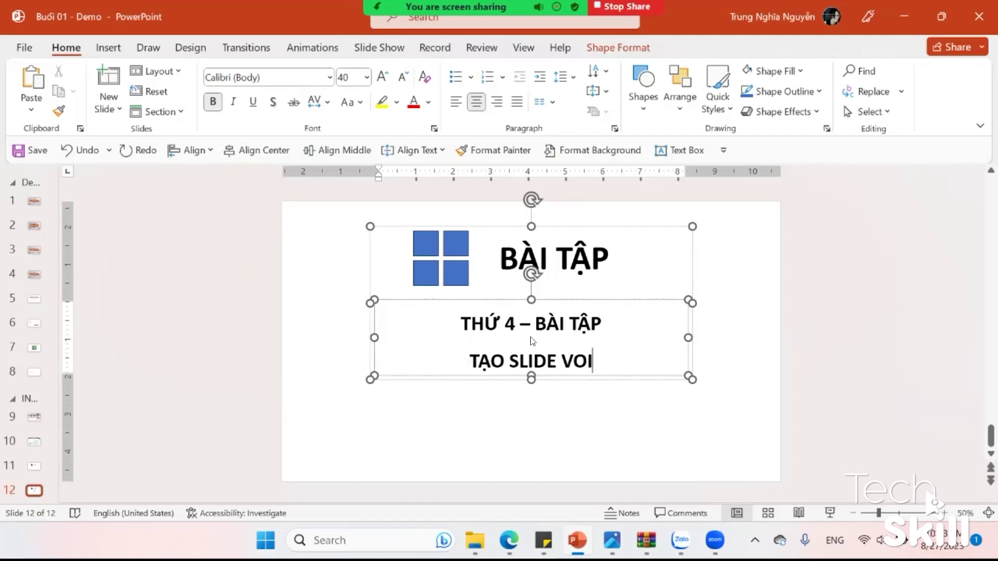
type(" CHUr ĐÊ")
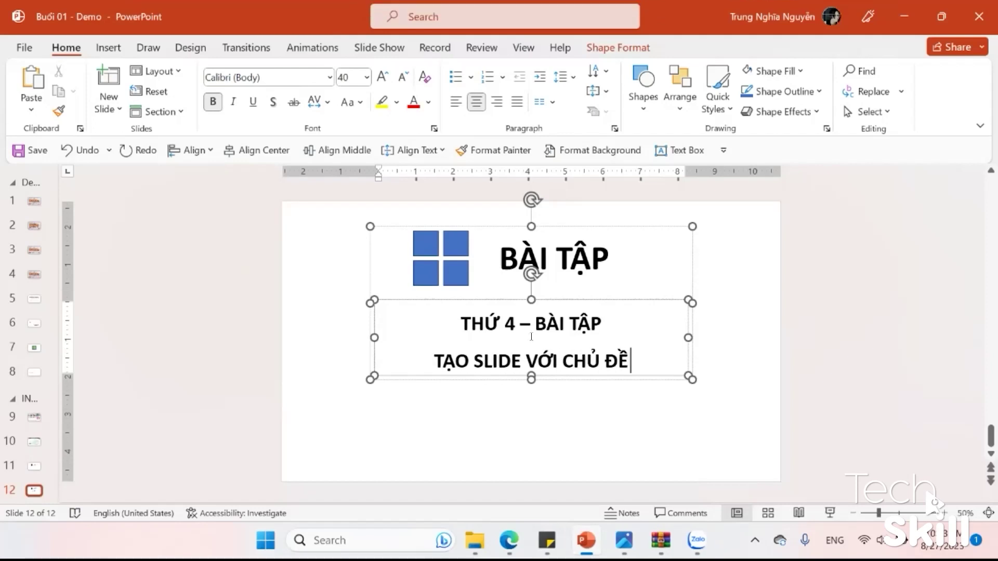
type("f BẢO VỆ MÔI TRƯỜNG")
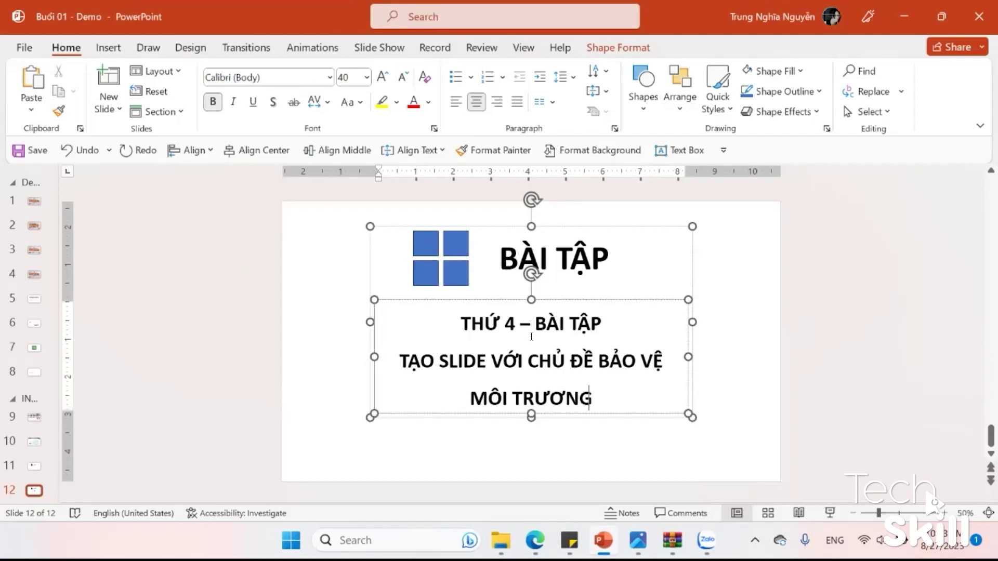
left_click(528, 360)
left_click(593, 360)
type(":")
key("Return")
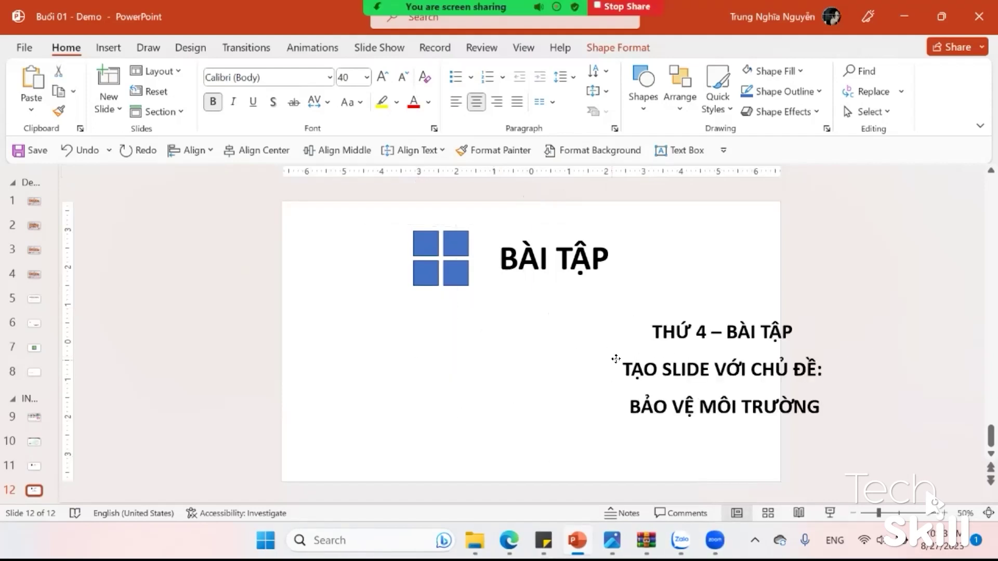
Unbold the 'TẠO SLIDE VỚI CHỦ ĐỀ:' line and enlarge the last two lines by two sizes
left_click_drag(632, 362, 471, 362)
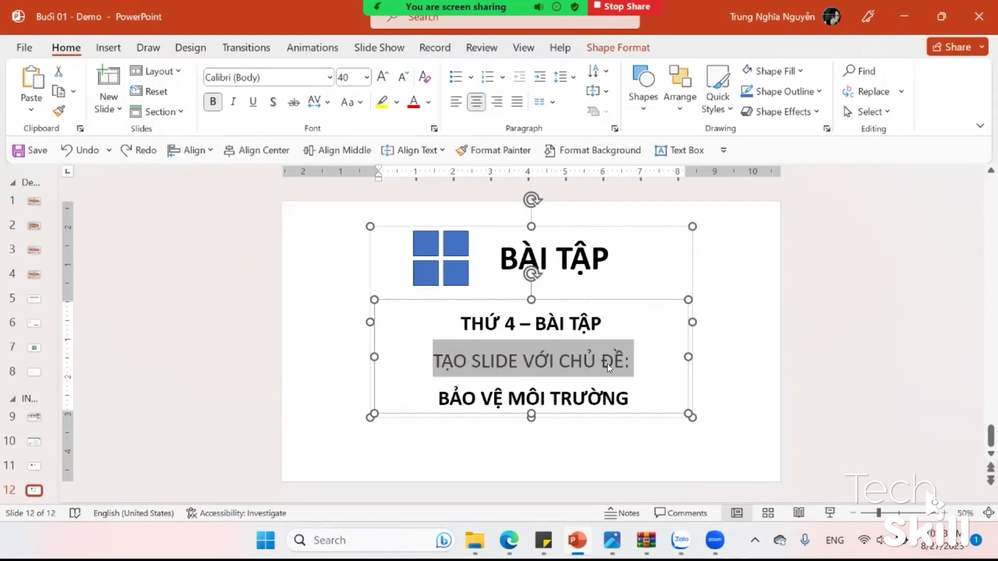
key("ctrl+b")
left_click_drag(630, 399, 432, 361)
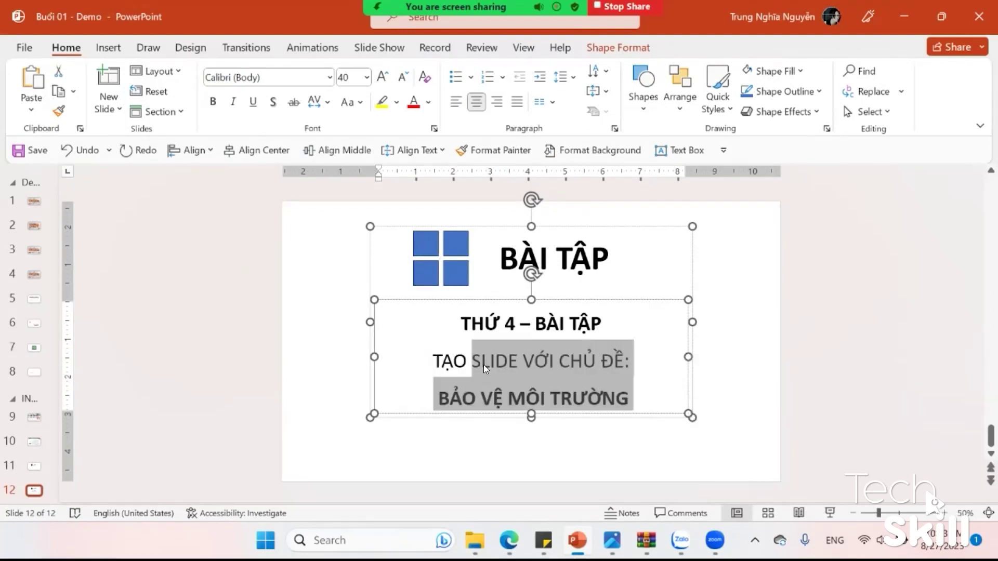
key("ctrl+shift+period")
key("ctrl+shift+period")
key("ctrl+shift+period")
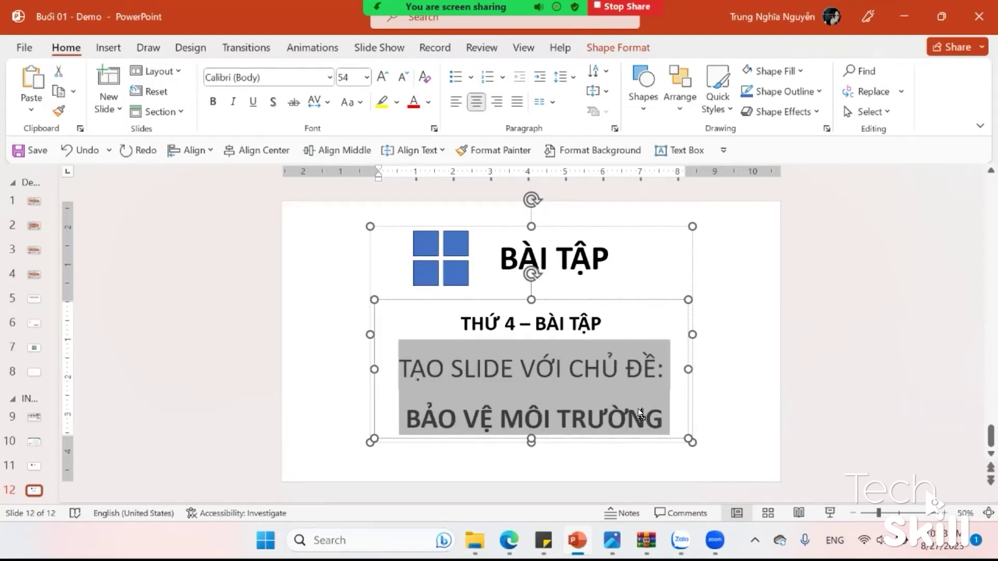
left_click(589, 443)
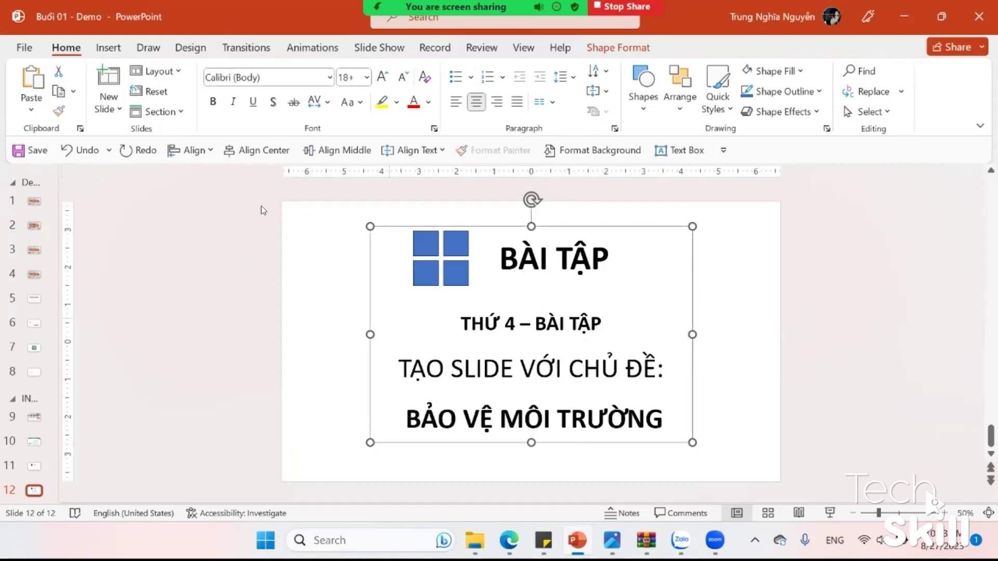
Delete the blue-square logo and centre the BÀI TẬP title
left_click(313, 267)
left_click(442, 270)
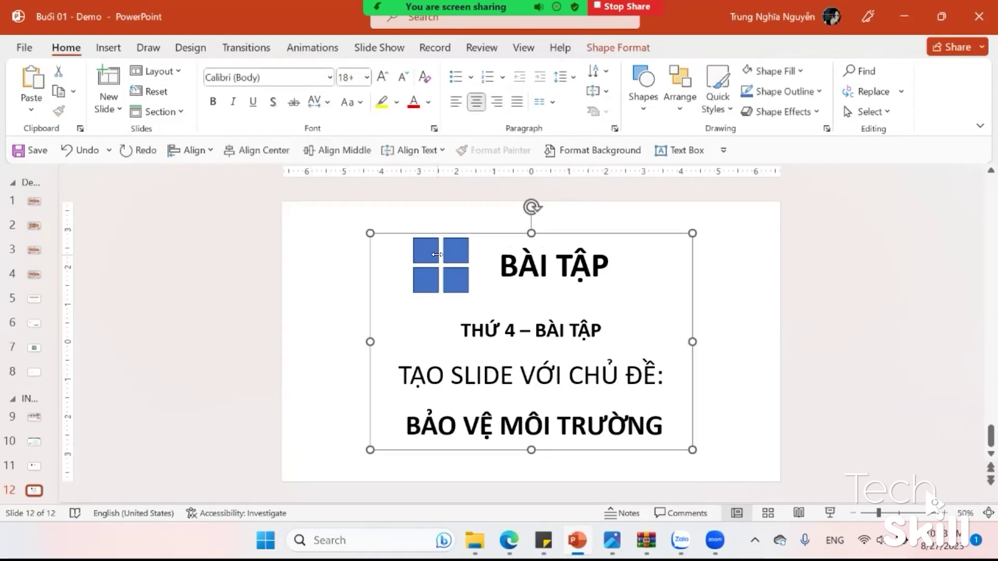
left_click(444, 272)
left_click(422, 284)
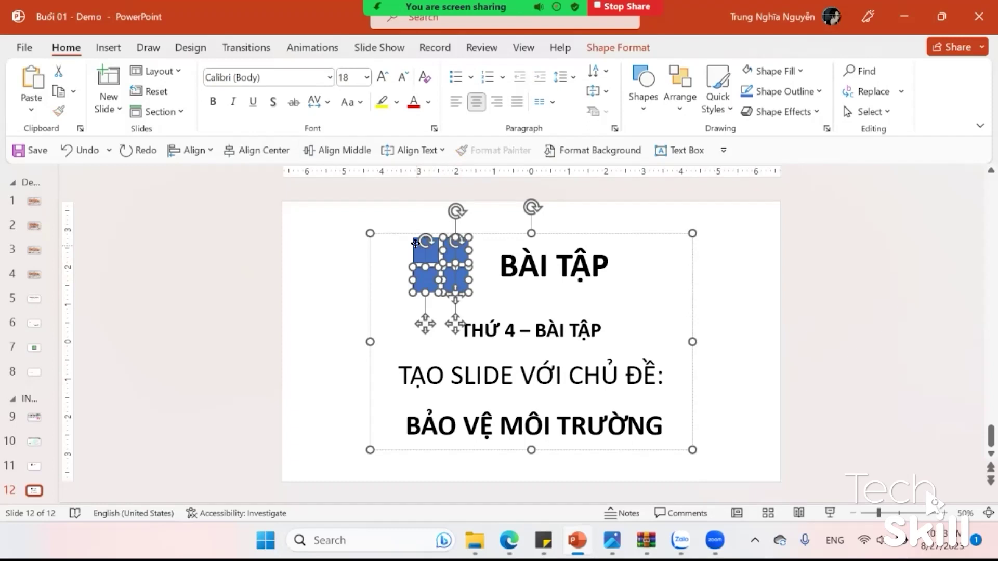
key("Delete")
left_click(542, 292)
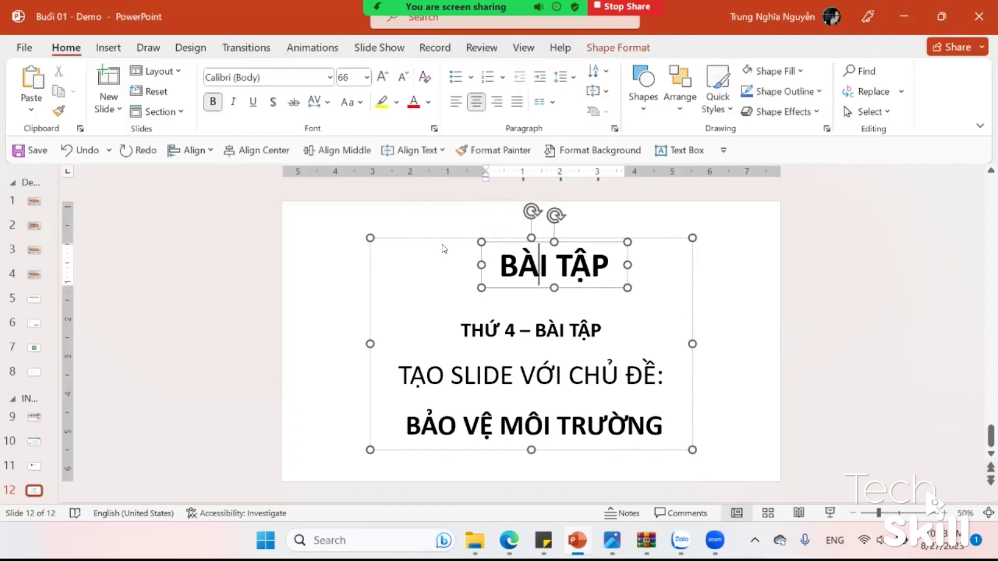
left_click(258, 150)
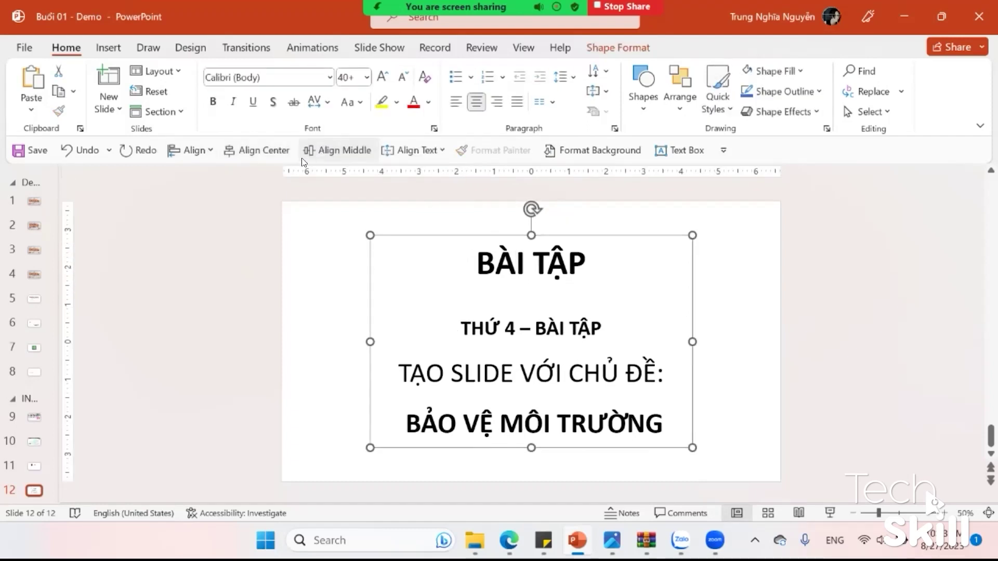
left_click(315, 285)
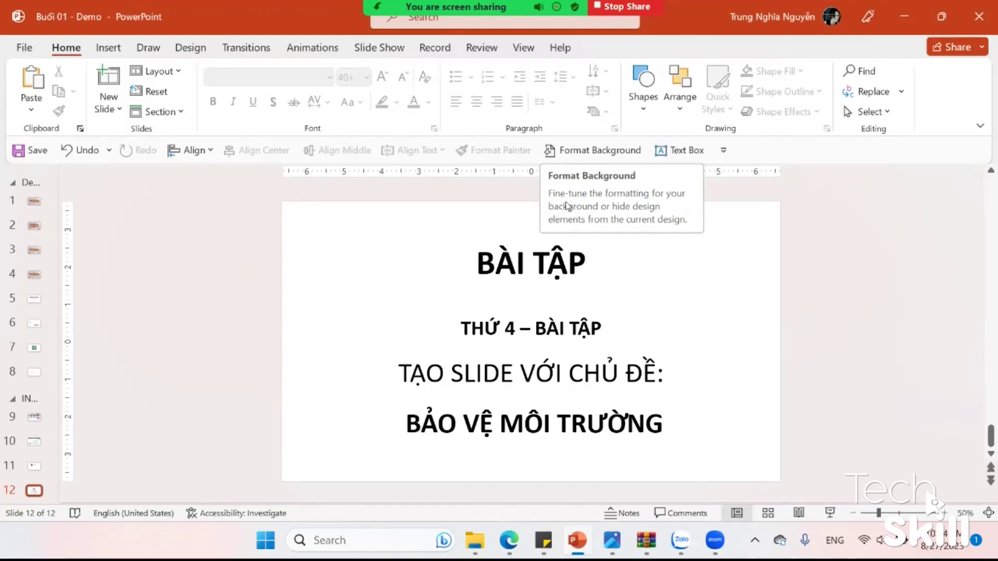
left_click(680, 539)
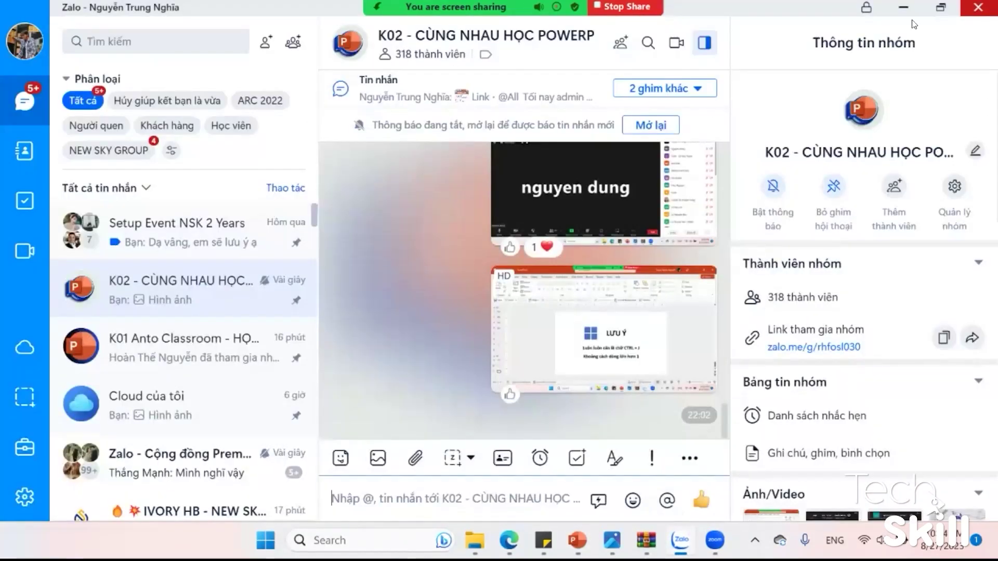
left_click(979, 7)
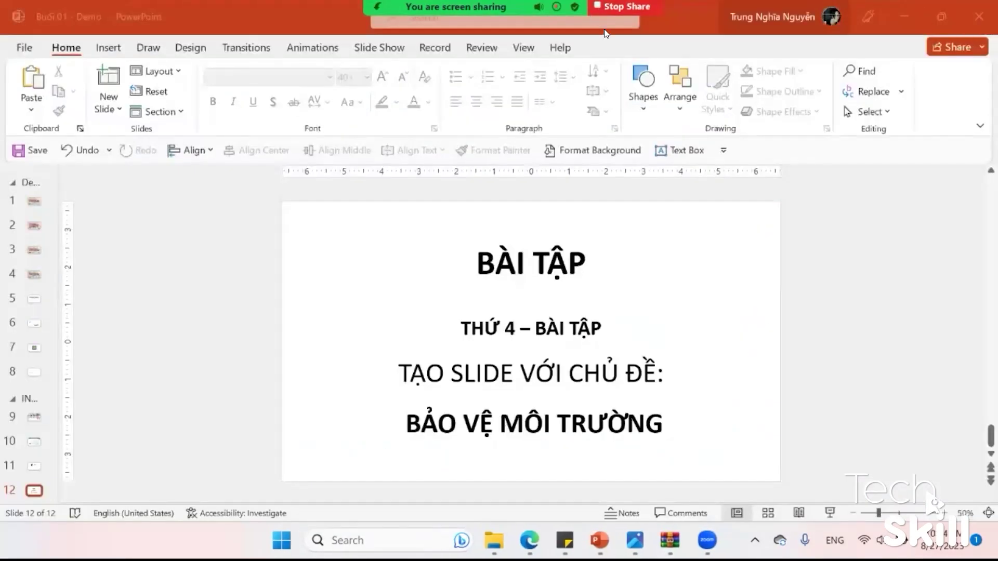
Launch the DirectX Diagnostic Tool by searching DXDIAG from the Start menu
left_click(621, 6)
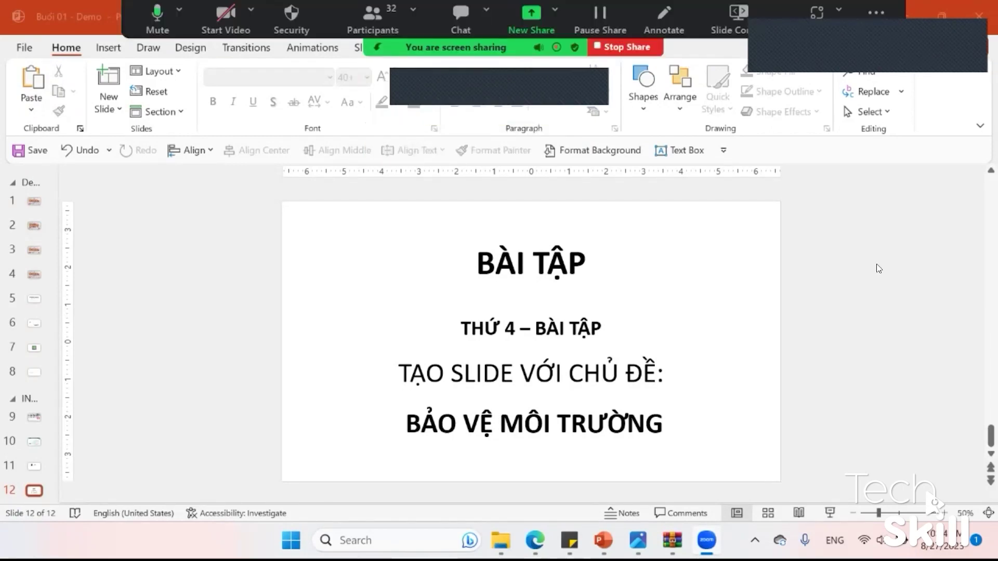
key("super")
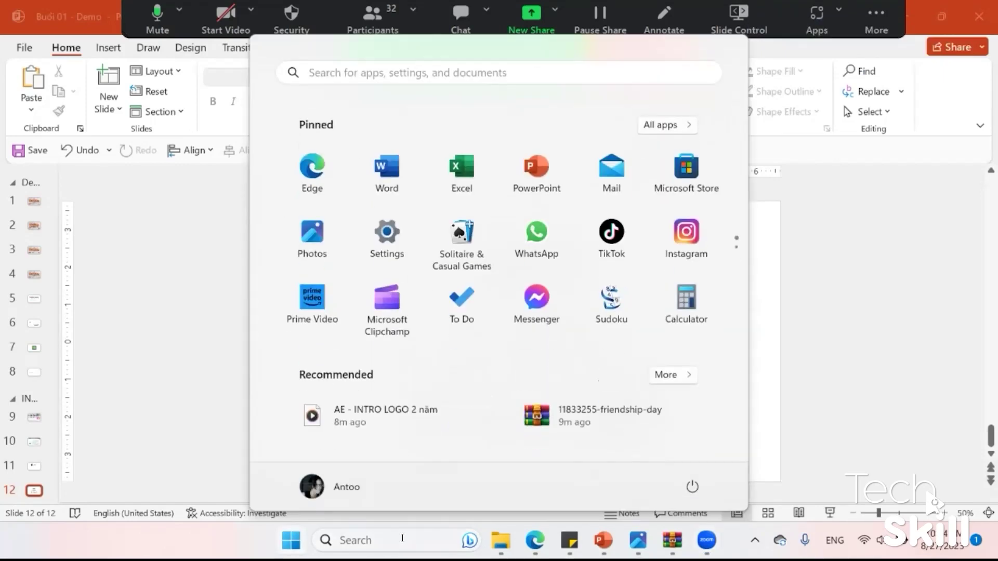
type("DXDIAG")
key("Return")
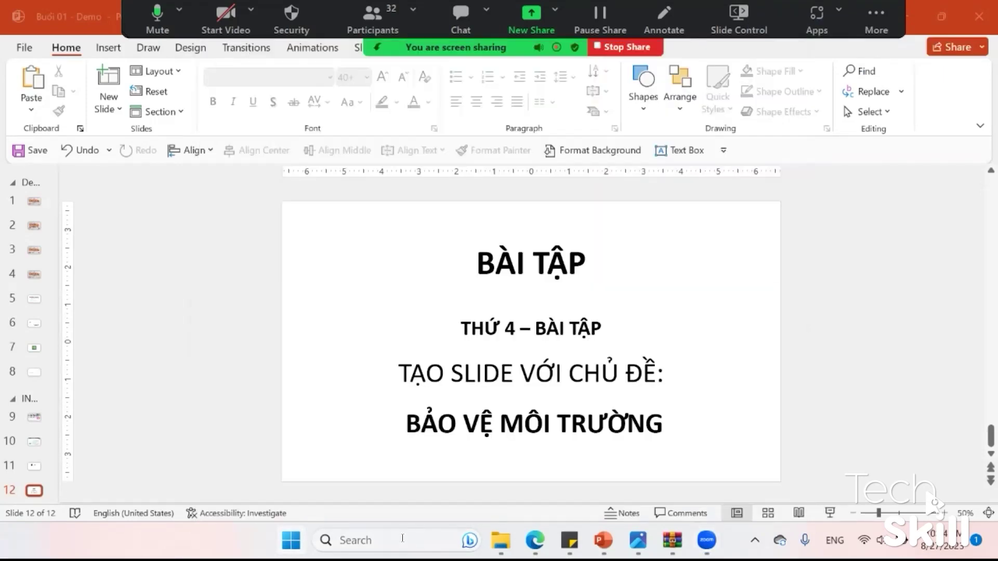
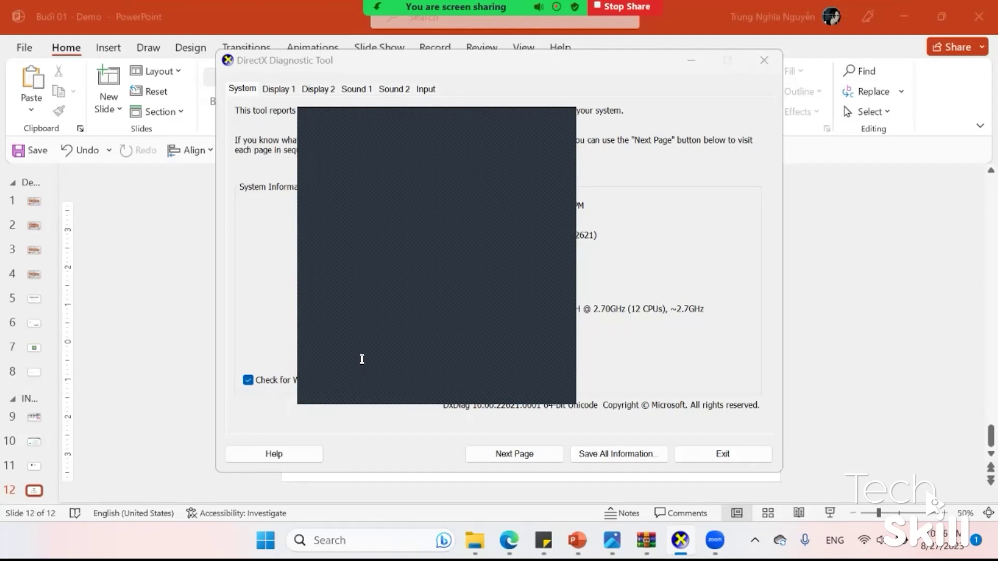
Show the Responses tab of the '01 - BIỂU MẪU ĐĂNG KÍ LỚP HỌC' form and scroll its 46 responses
key("alt+Tab")
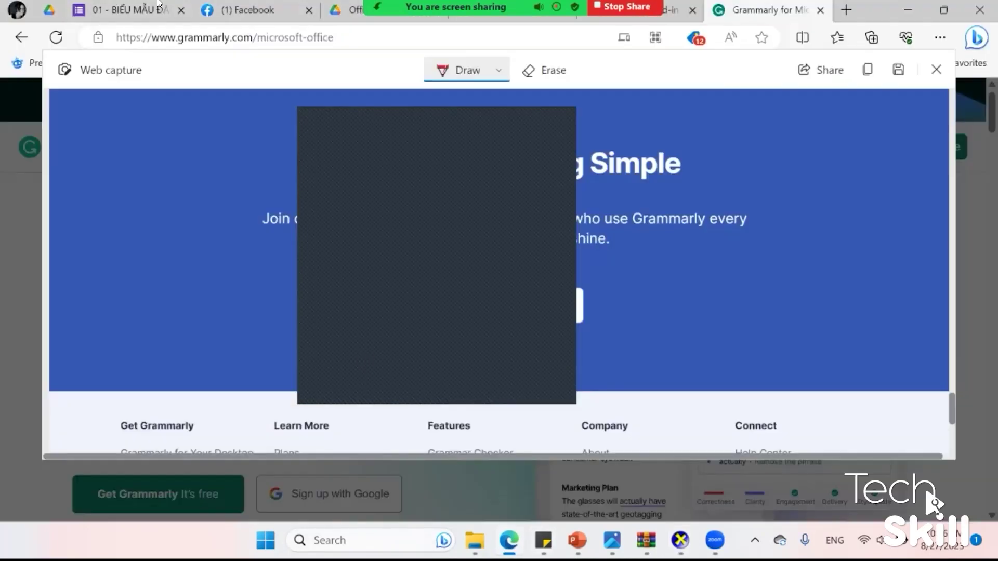
left_click(159, 6)
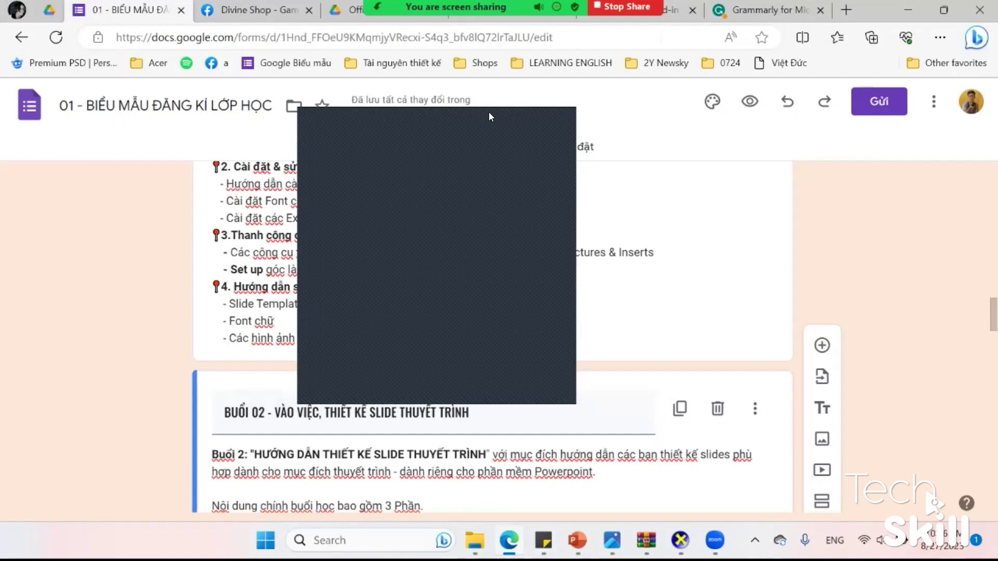
left_click(486, 146)
scroll(363, 267, "down", 5)
scroll(780, 265, "down", 5)
scroll(630, 279, "down", 3)
scroll(617, 317, "down", 5)
scroll(621, 325, "down", 5)
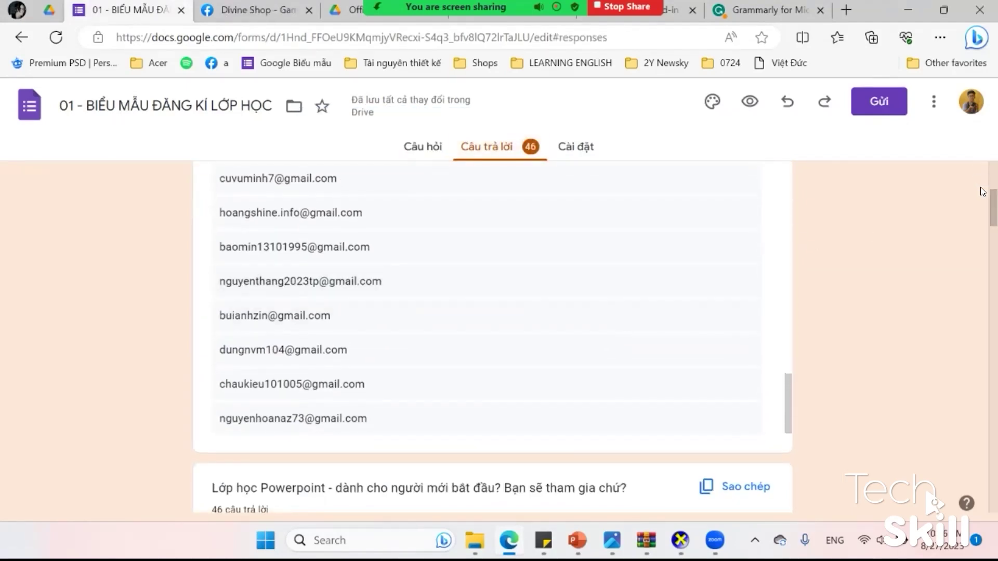
left_click_drag(982, 192, 982, 131)
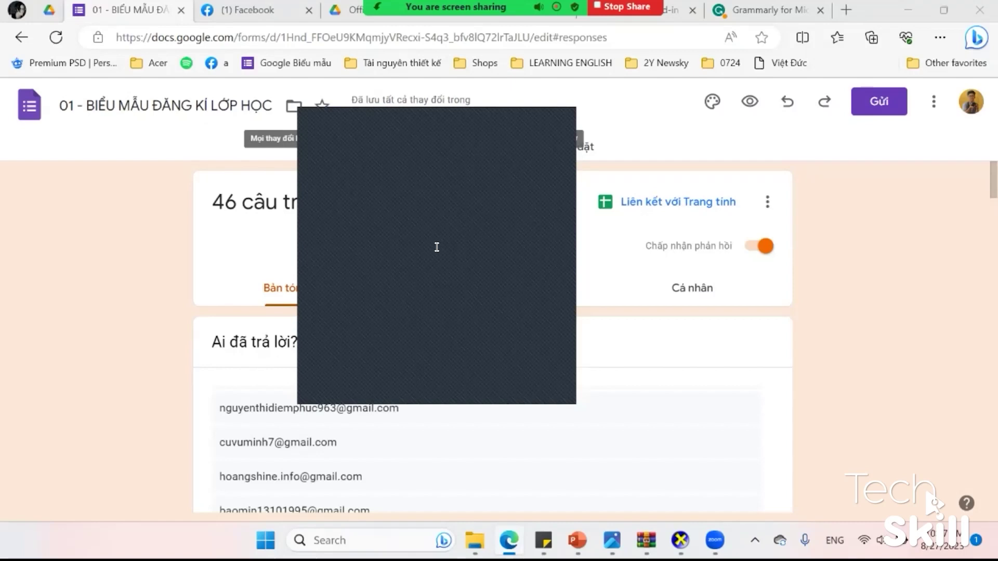
Uncheck 'Always show command labels' on the Quick Access Toolbar page of PowerPoint Options
left_click(576, 541)
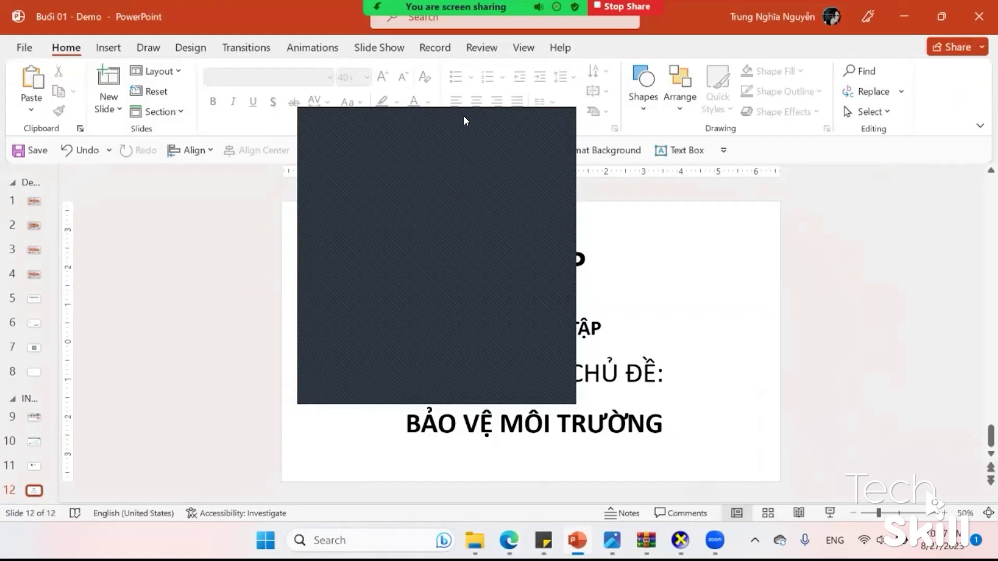
left_click(23, 48)
left_click(52, 491)
left_click(151, 491)
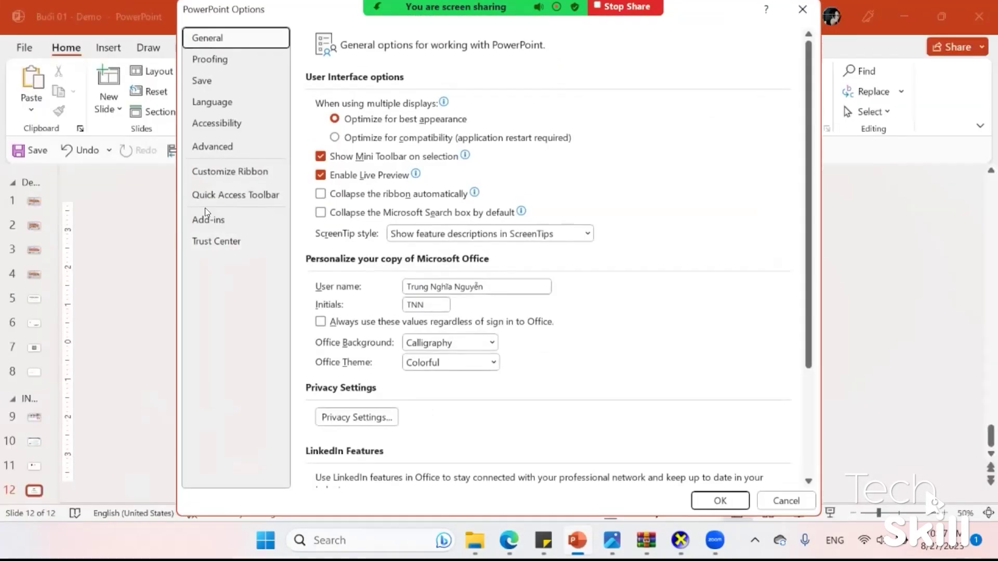
left_click(235, 195)
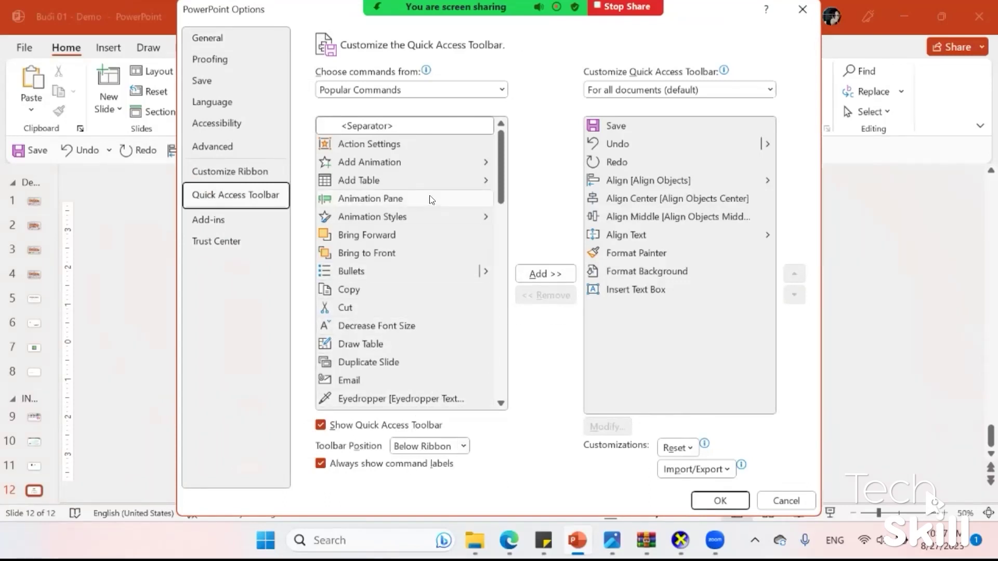
left_click_drag(304, 6, 308, 8)
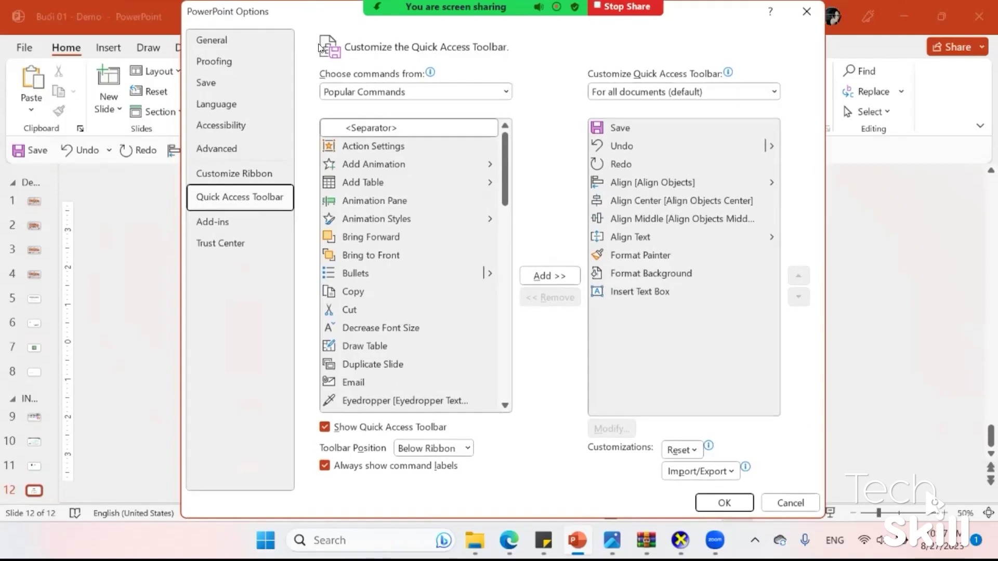
left_click(354, 465)
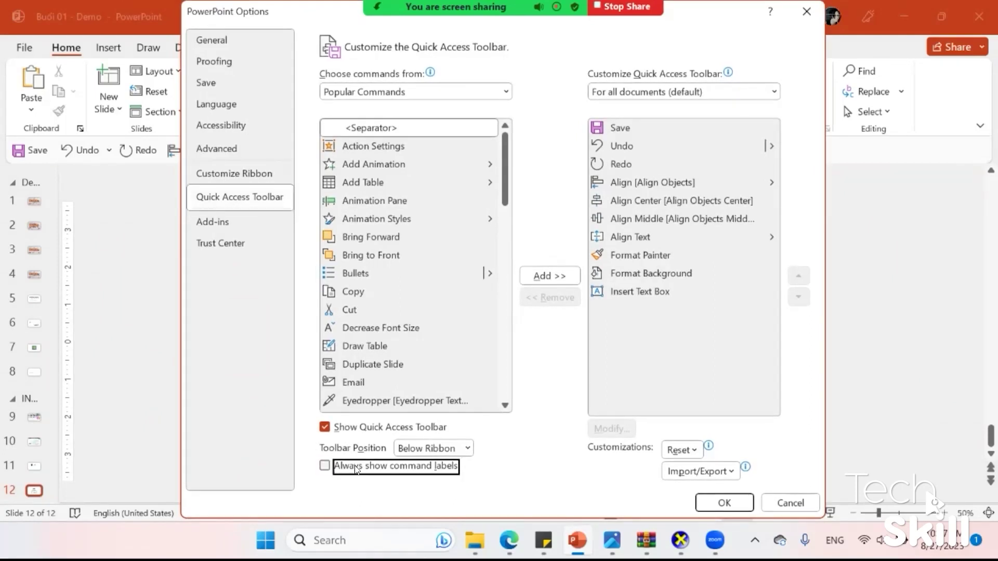
left_click(724, 503)
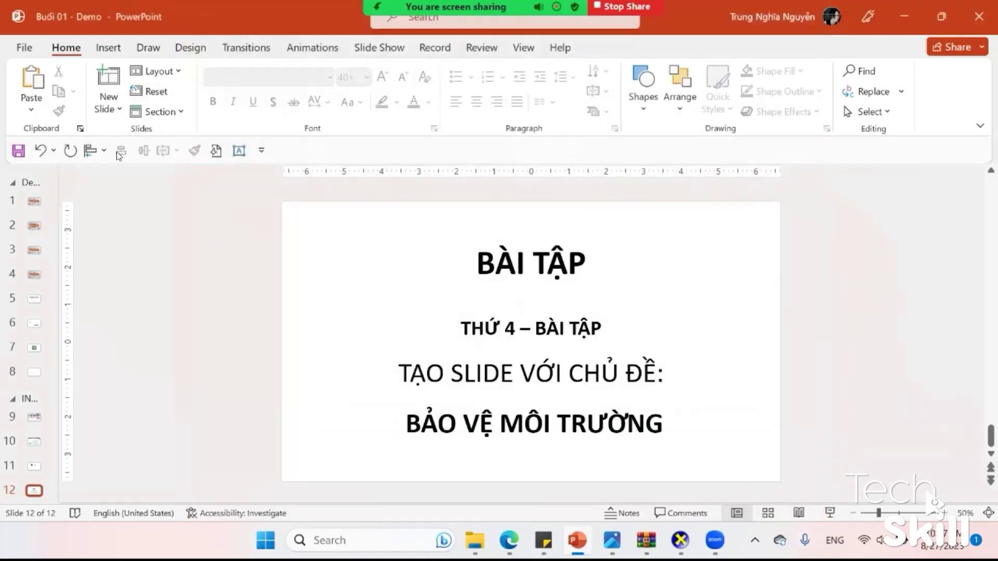
Re-check 'Always show command labels' in the Quick Access Toolbar options
left_click(31, 54)
left_click(39, 492)
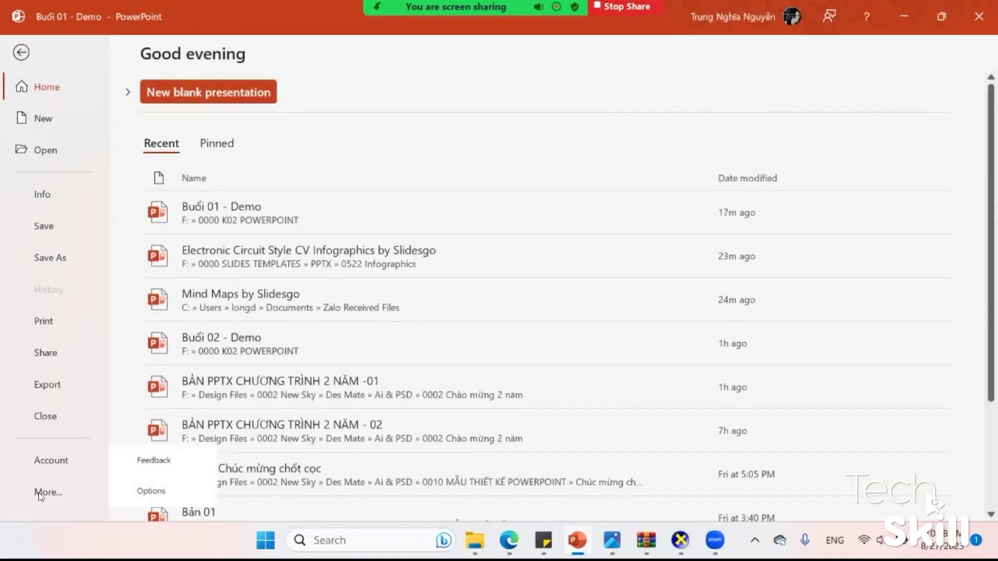
left_click(156, 501)
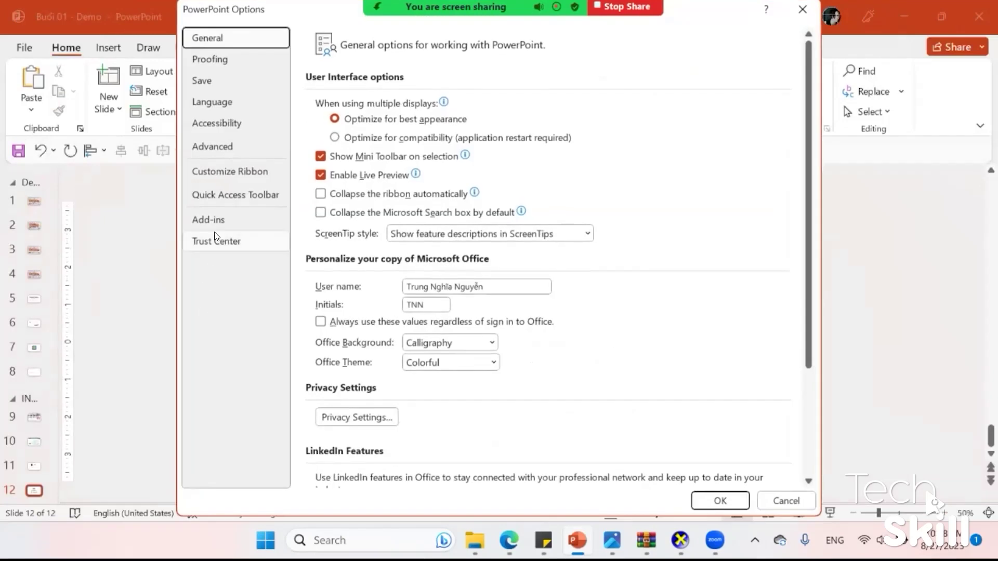
left_click(228, 194)
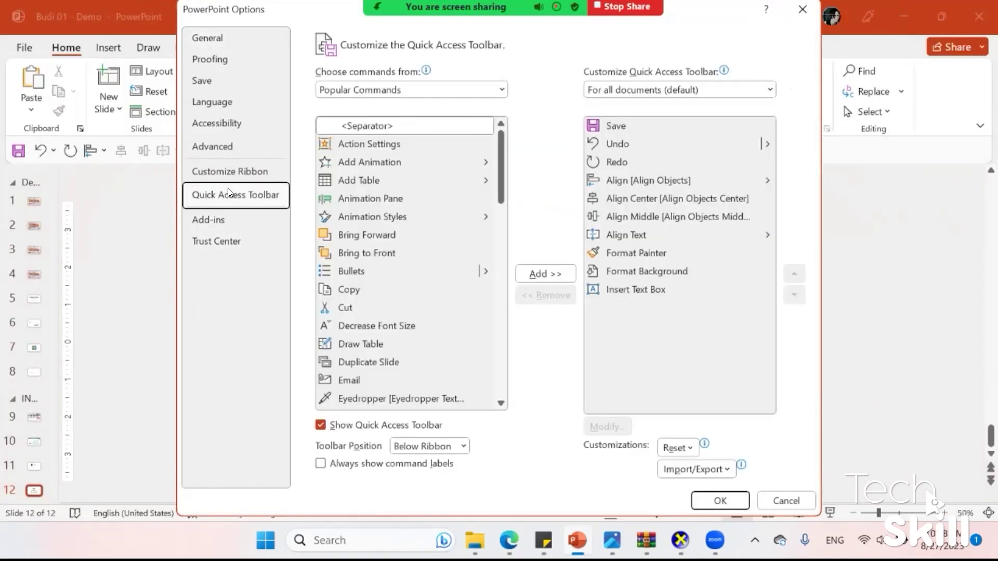
left_click(387, 464)
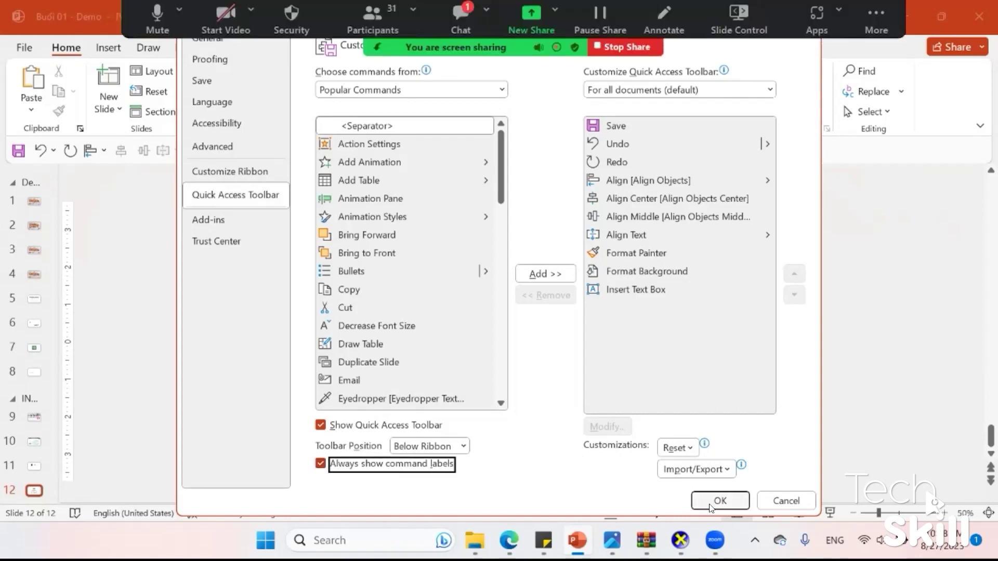
left_click(720, 500)
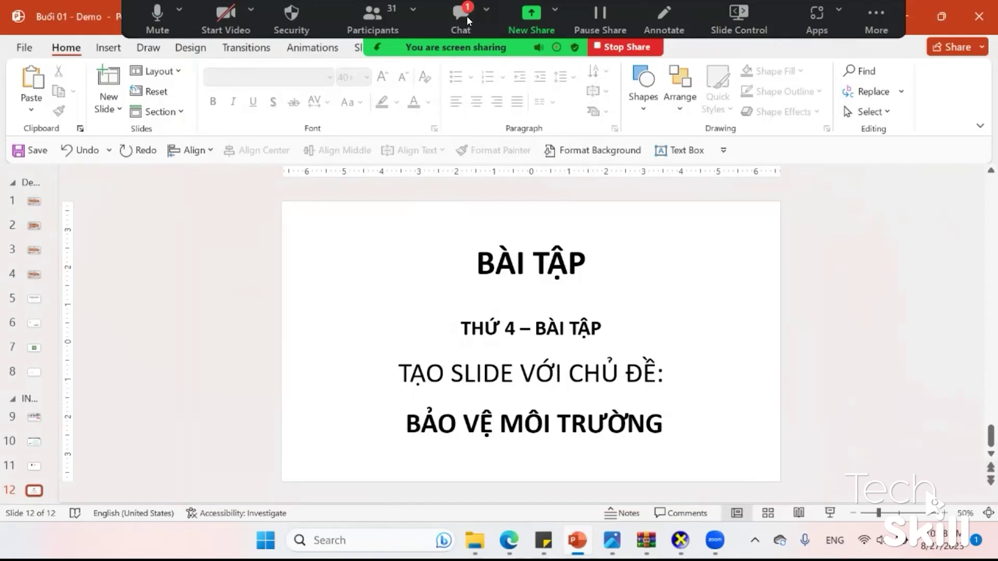
Glance at the meeting chat and the Zalo group chat, then return to PowerPoint
left_click(466, 17)
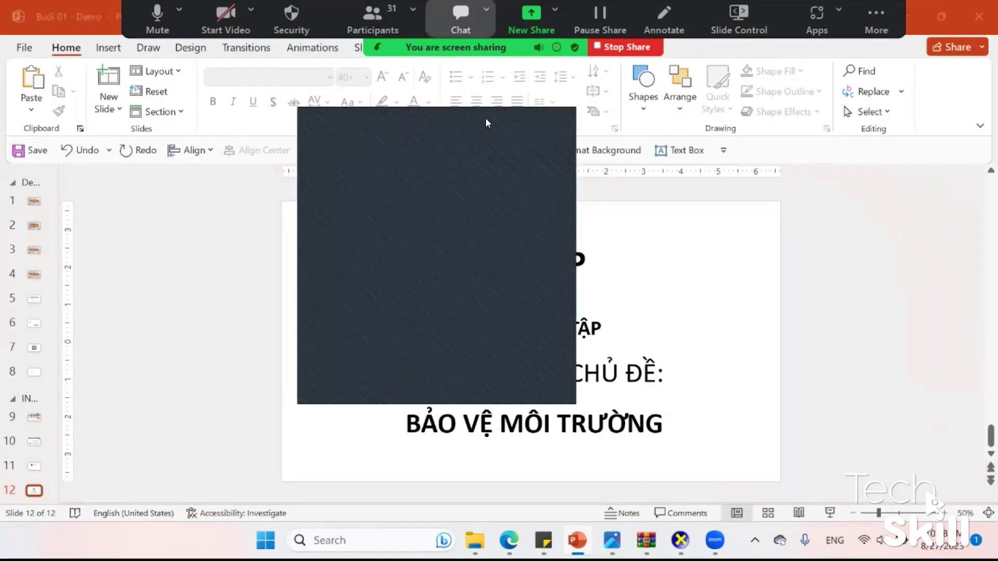
left_click(22, 46)
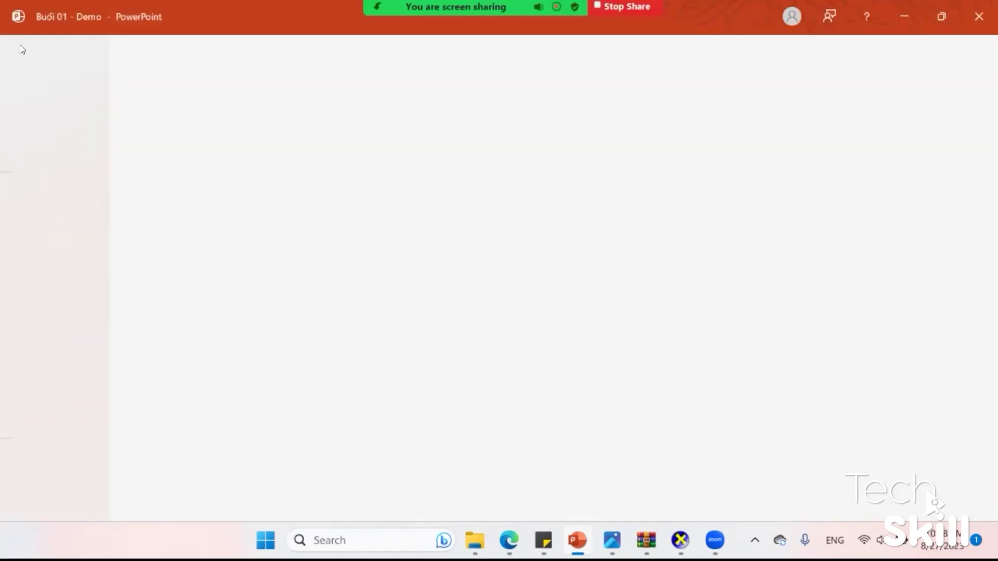
left_click(754, 540)
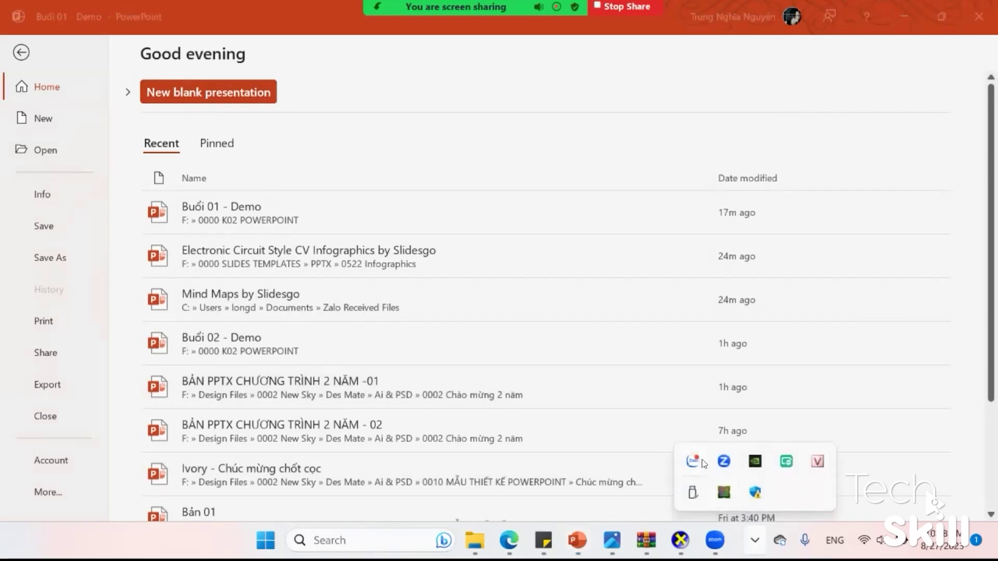
left_click(693, 461)
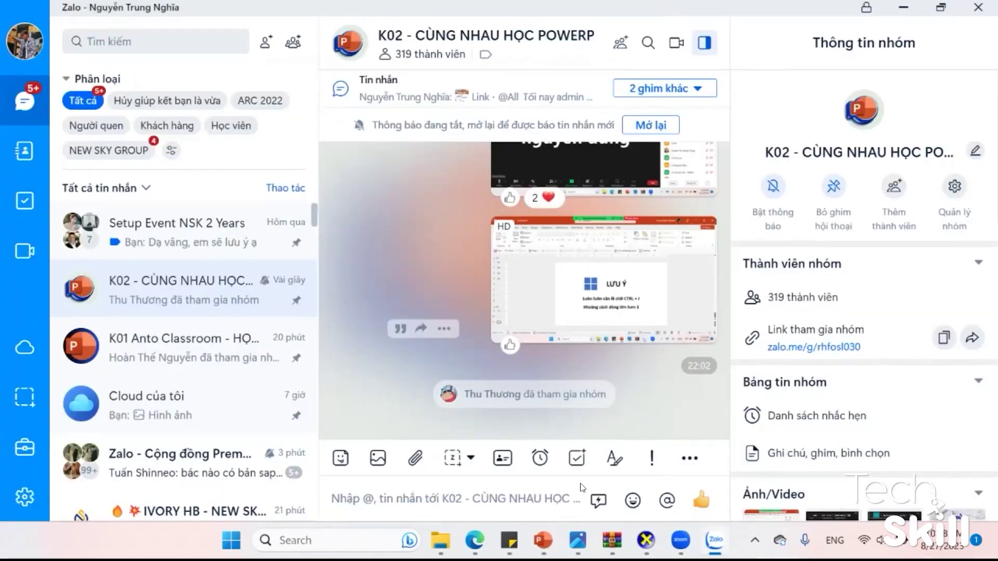
mouse_move(509, 539)
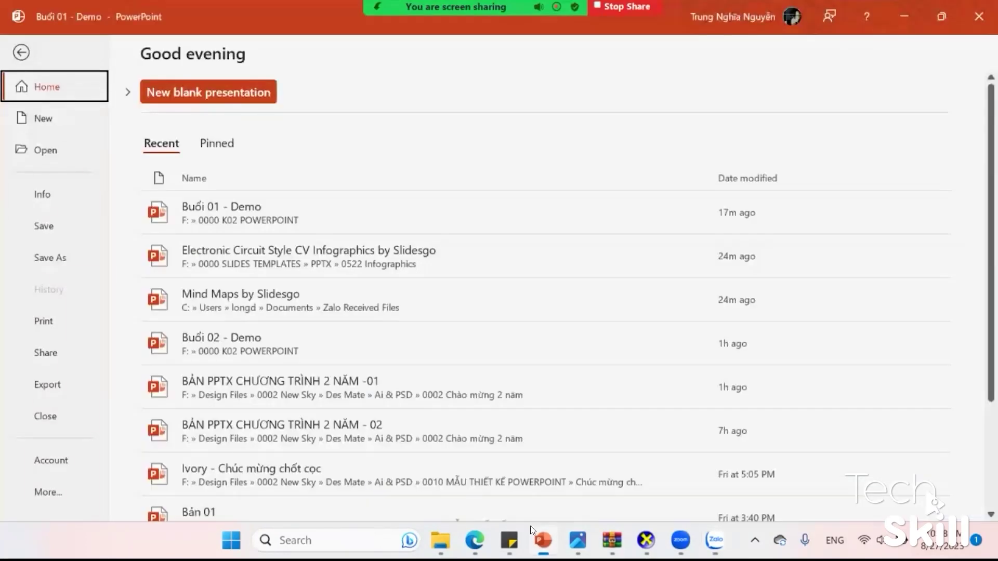
left_click(543, 540)
Reopen the Quick Access Toolbar options to review them, then close without changes
left_click(70, 490)
left_click(170, 494)
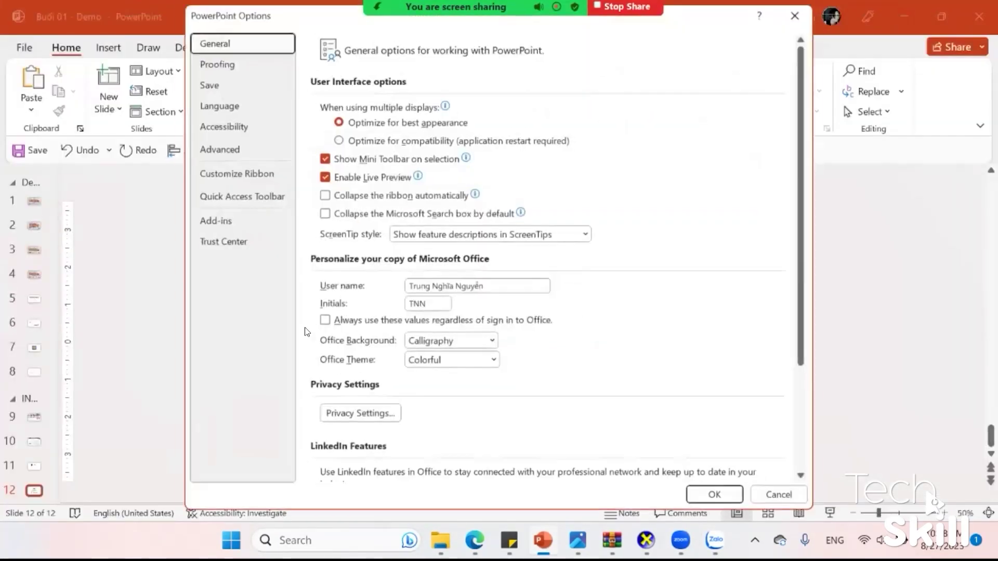
left_click(240, 172)
left_click(244, 193)
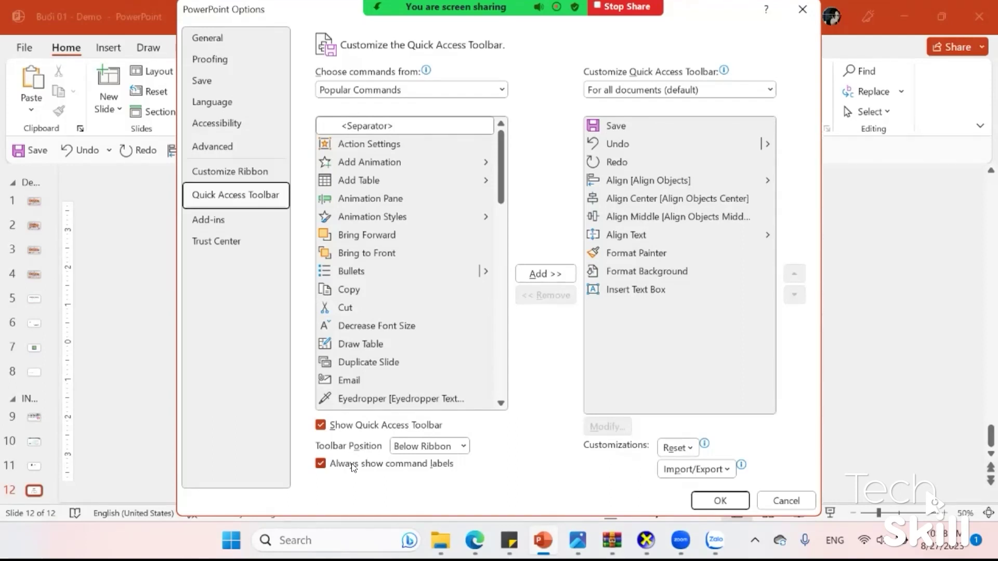
key("super+shift+s")
key("Escape")
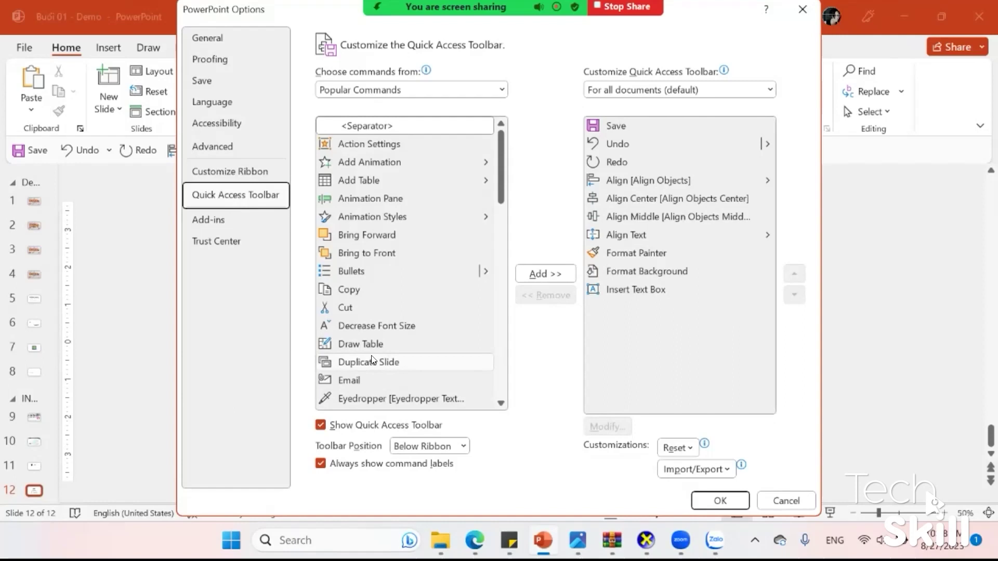
left_click(776, 502)
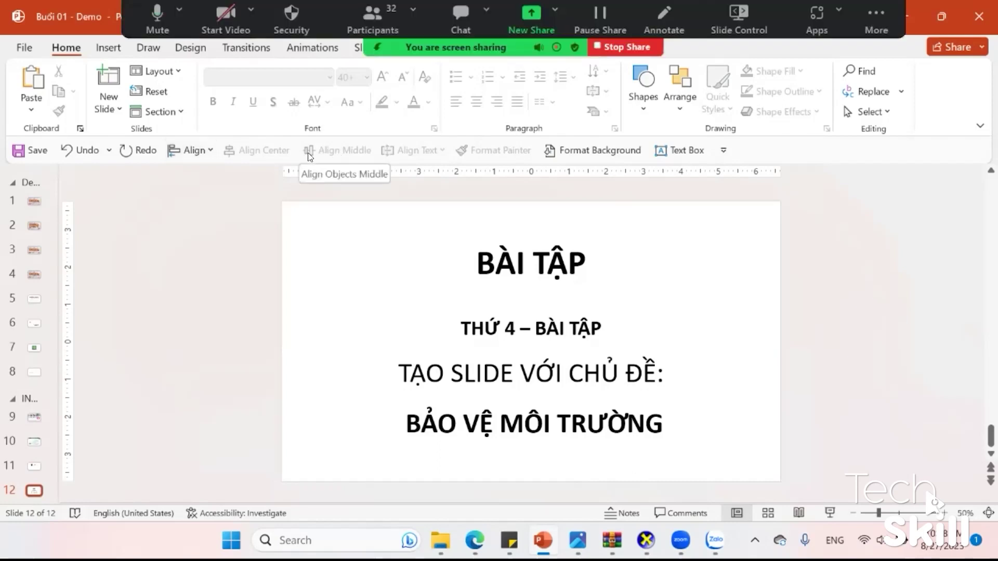
Move the BÀI TẬP title left and center it with the lower text block using Align
left_click(193, 150)
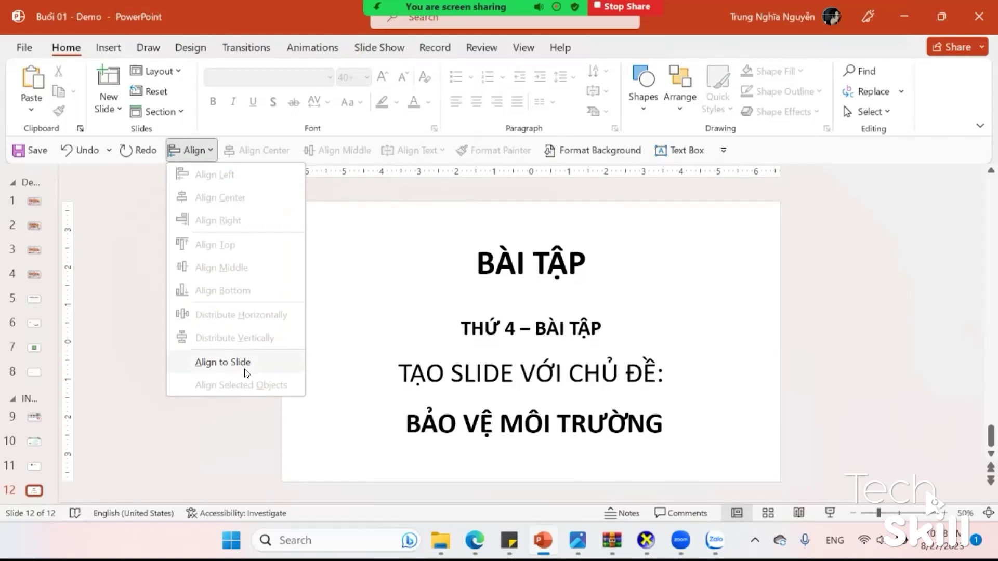
left_click(474, 334)
left_click(487, 329)
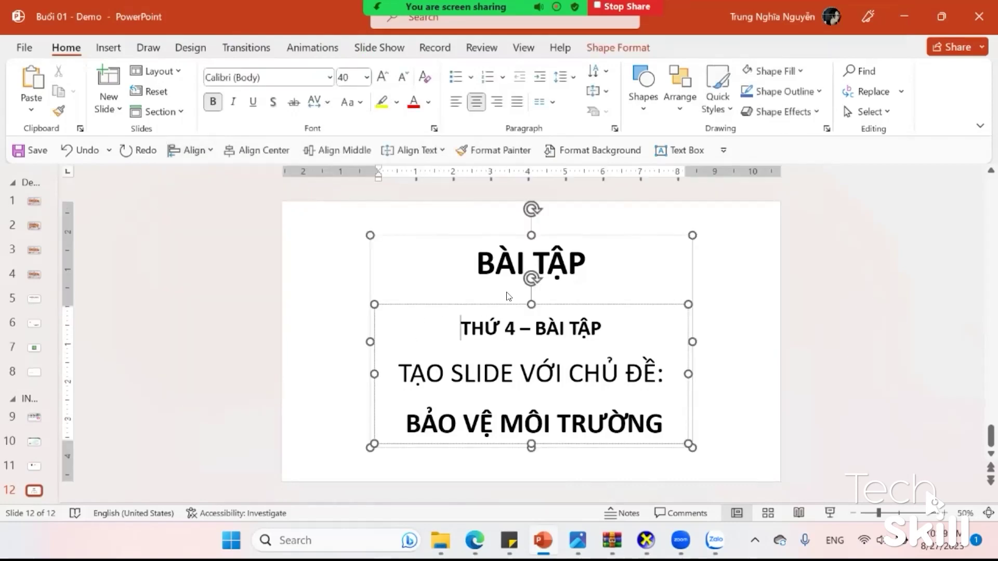
left_click_drag(514, 278, 385, 283)
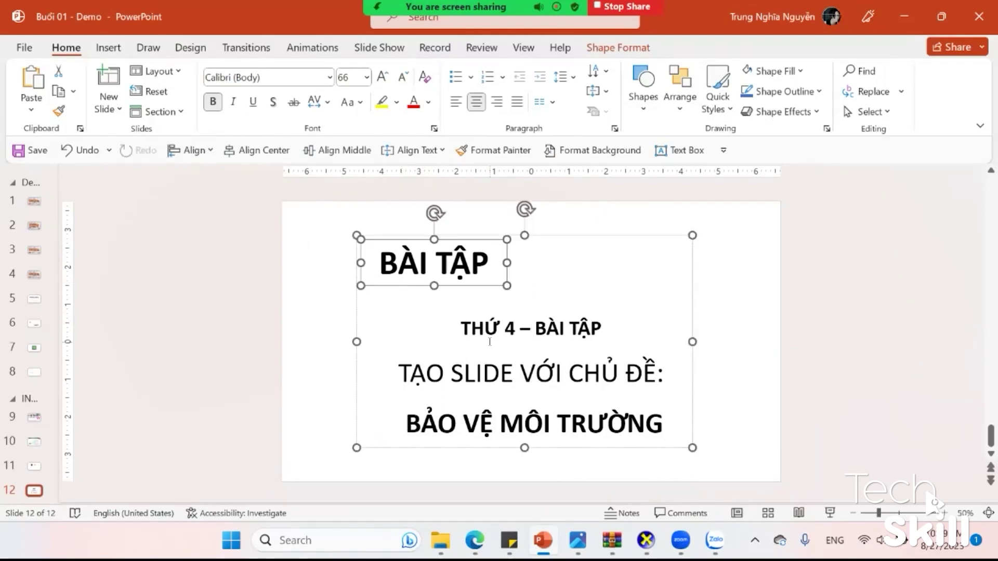
left_click(467, 299, "shift")
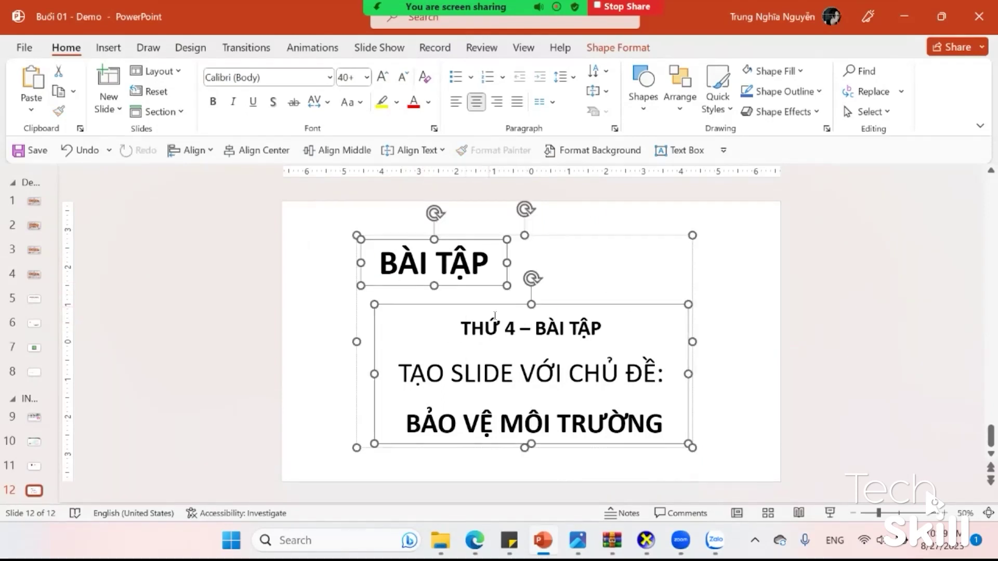
left_click(191, 150)
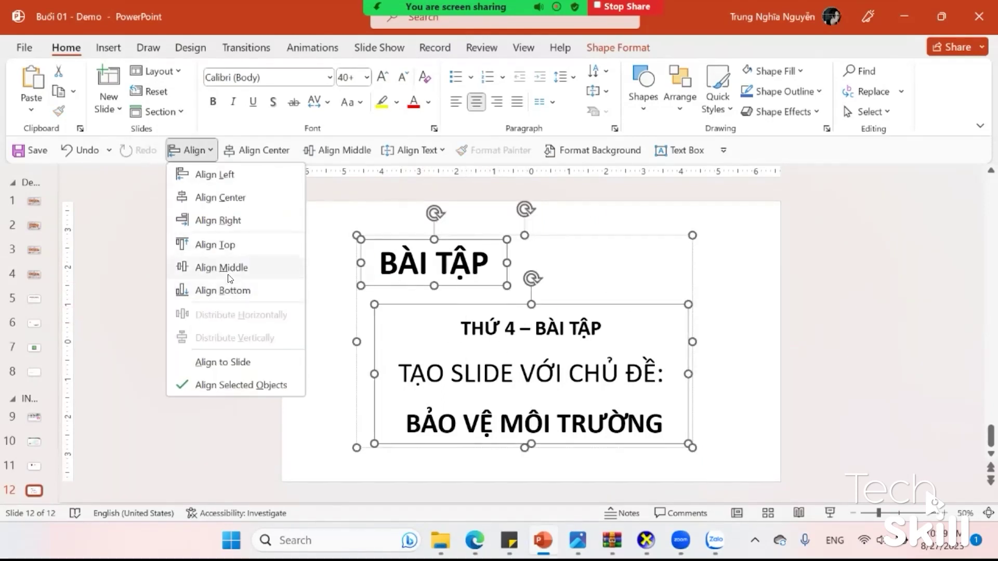
left_click(239, 204)
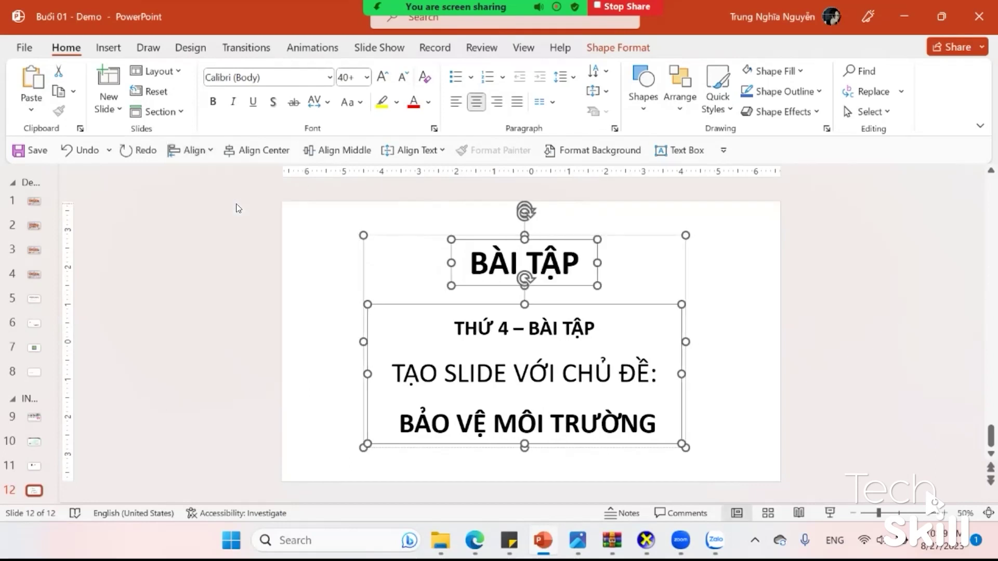
Click through the text group, then click empty canvas so nothing is selected
left_click(359, 224)
left_click(509, 263)
left_click(494, 232)
left_click(260, 150)
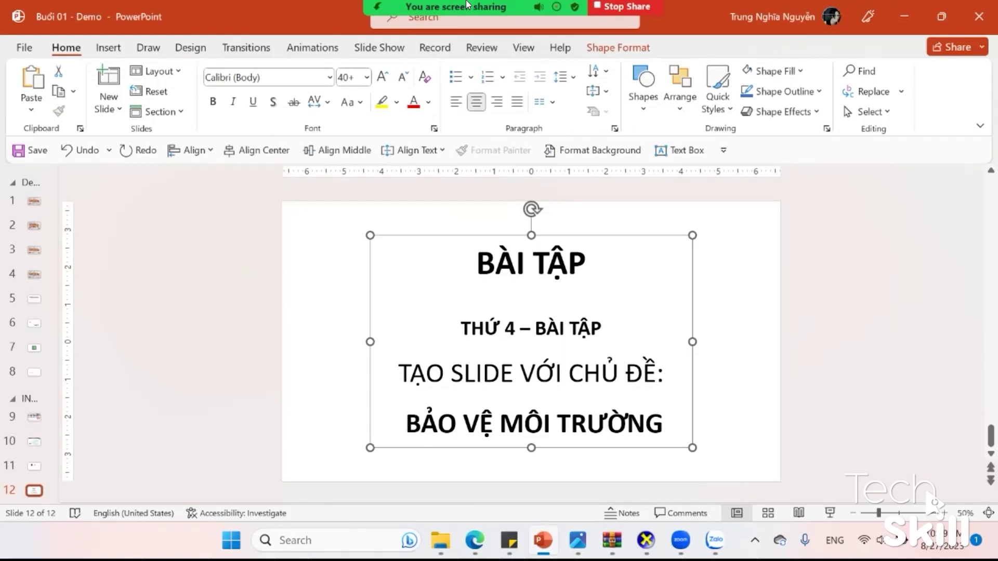
left_click(826, 218)
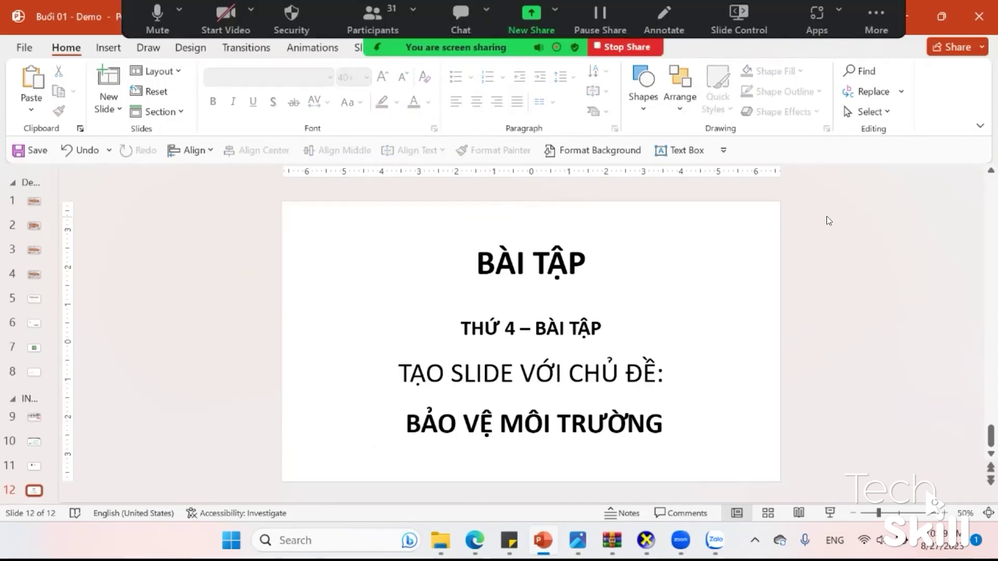
key("alt+Tab")
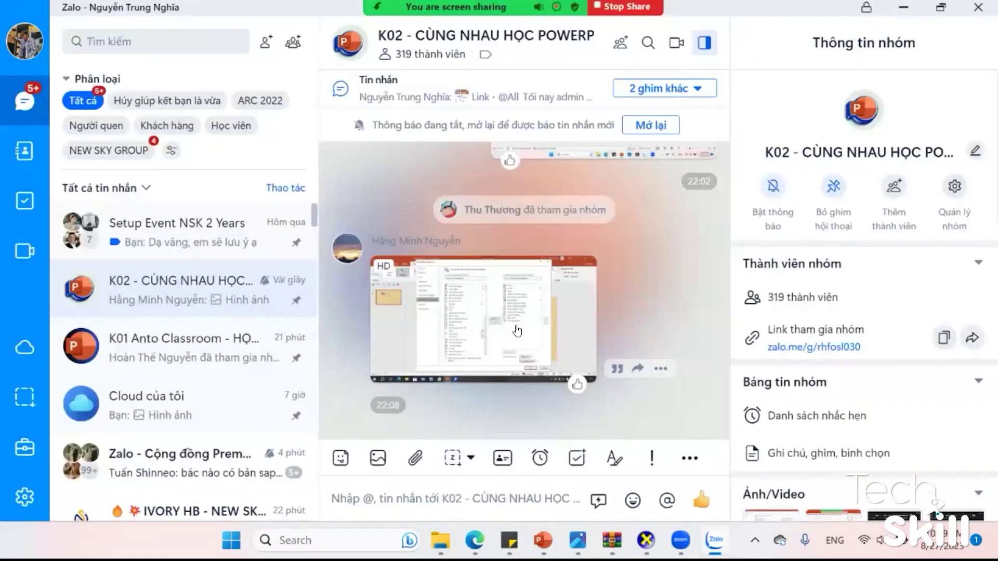
left_click(516, 331)
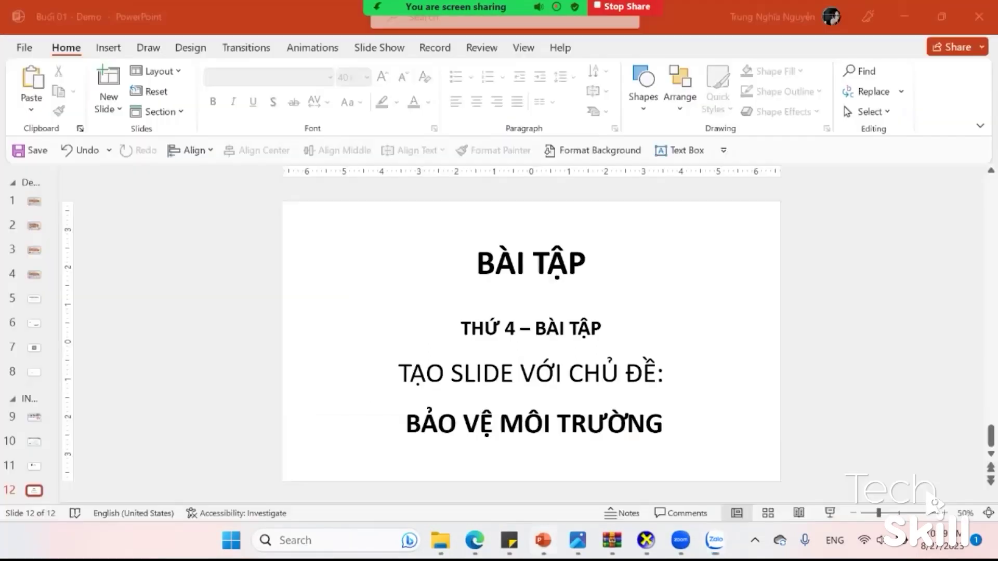
Go to the Quick Access Toolbar page of PowerPoint Options
left_click(39, 49)
left_click(49, 458)
left_click(48, 490)
left_click(151, 549)
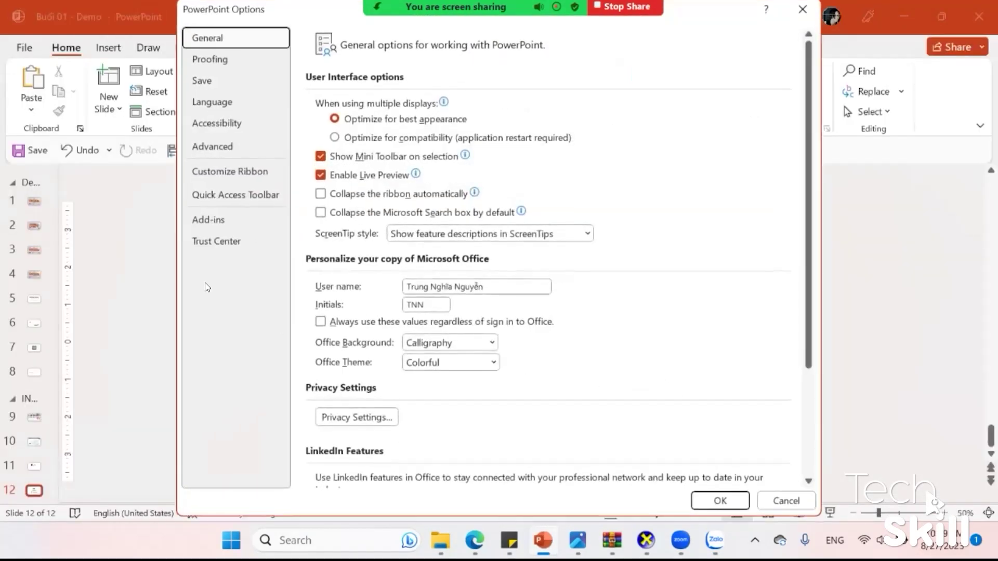
left_click(230, 171)
left_click(235, 194)
Start 'Reset all customizations' but decline it, then browse the Import/Export choices
left_click(676, 448)
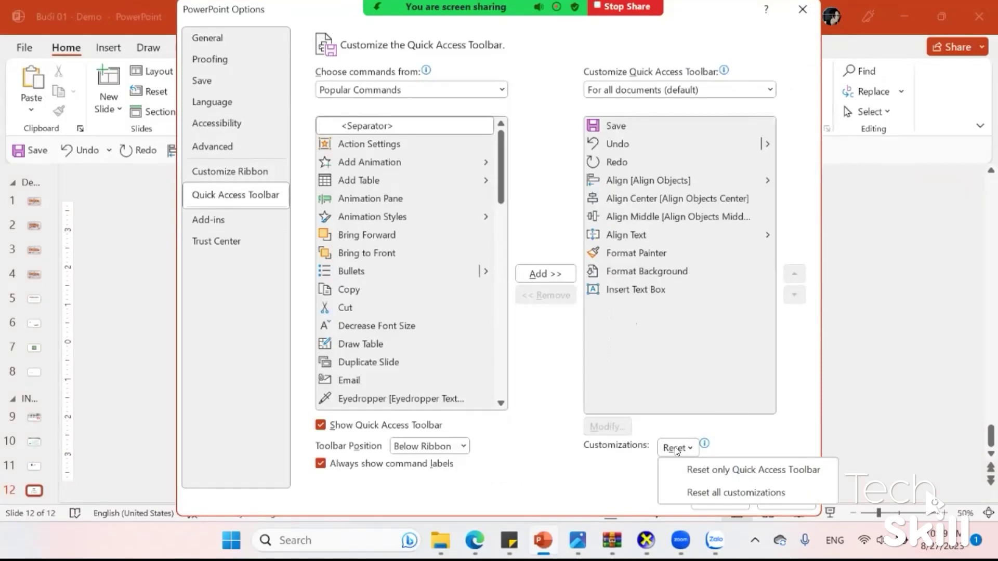
left_click(699, 491)
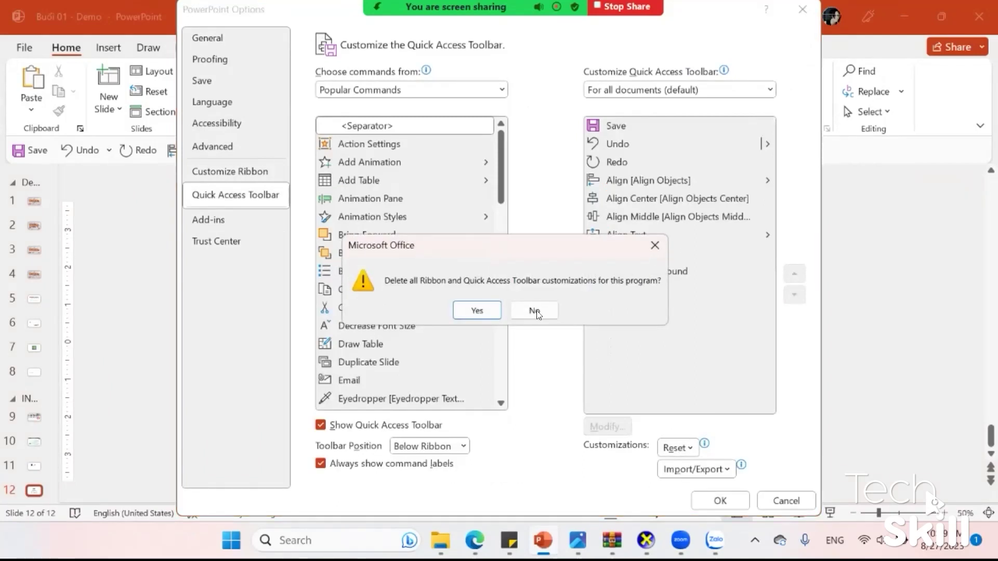
left_click(536, 311)
left_click(712, 468)
left_click(713, 468)
left_click(713, 468)
left_click(713, 467)
left_click(713, 467)
left_click(713, 468)
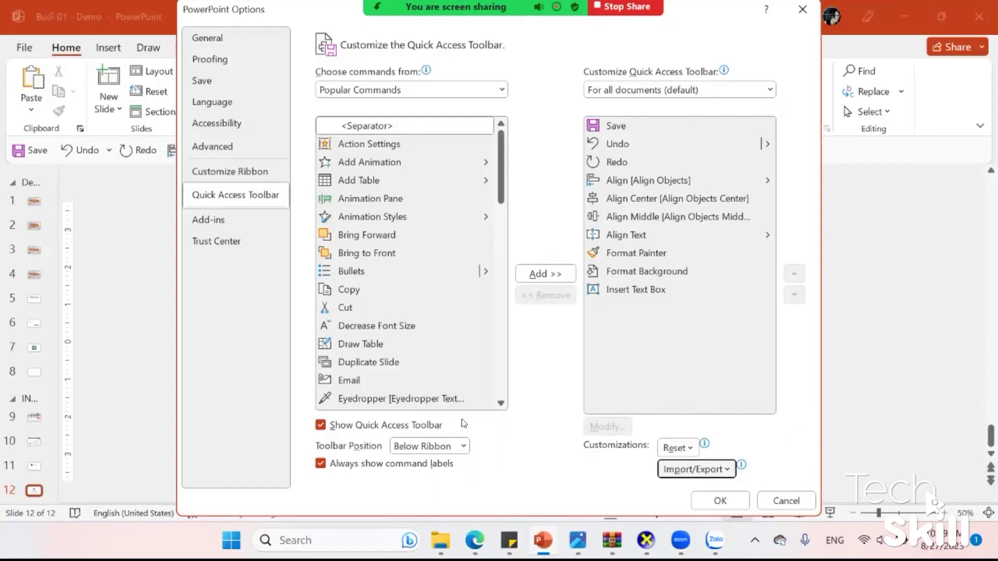
left_click(709, 467)
Reset all customizations, confirm Yes, and close Options
left_click(678, 448)
left_click(723, 491)
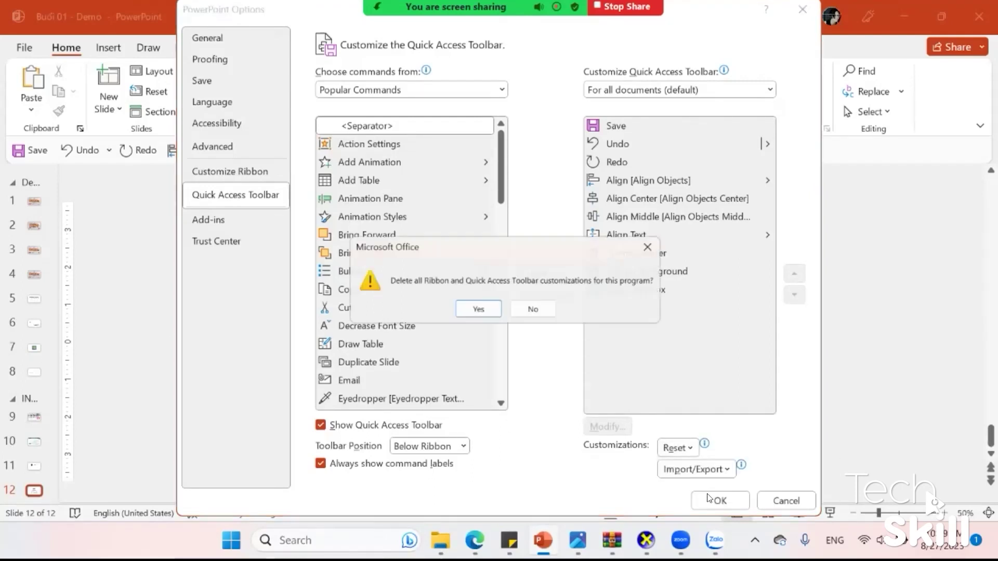
left_click(527, 313)
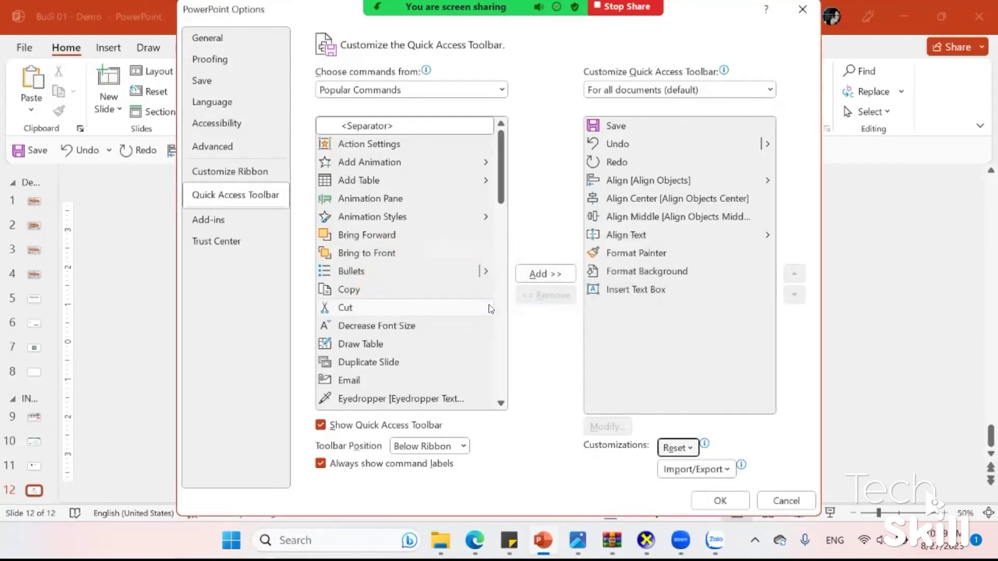
left_click(788, 500)
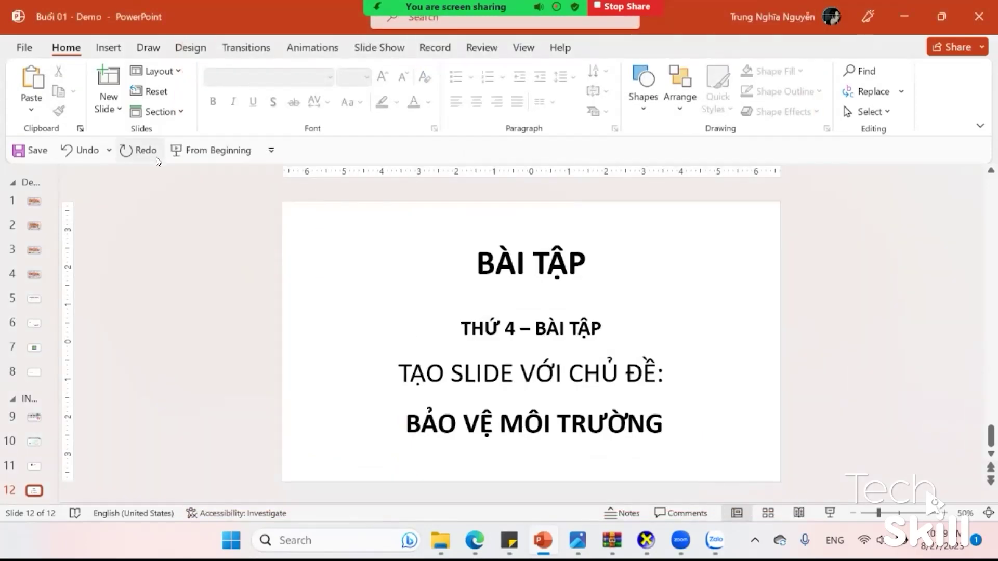
Set 'Choose commands from' to All Commands, close Options unchanged, and switch to the browser
left_click(25, 48)
left_click(52, 491)
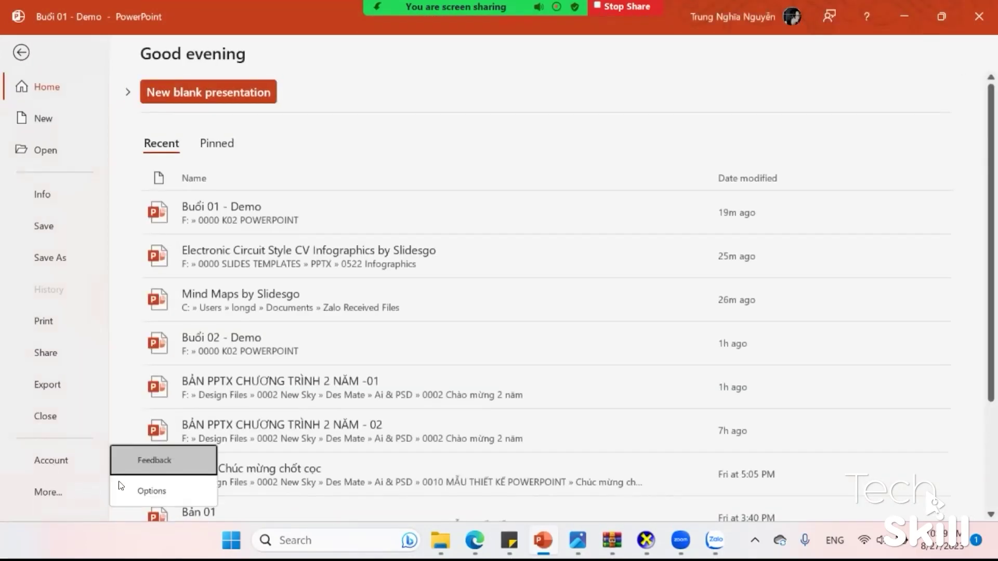
left_click(121, 488)
left_click(235, 195)
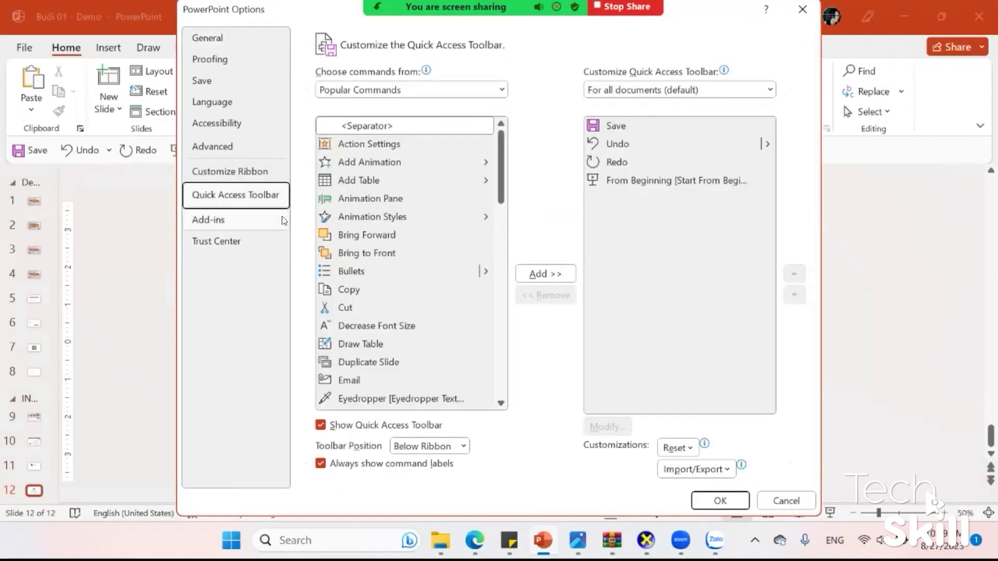
left_click(394, 89)
key("Escape")
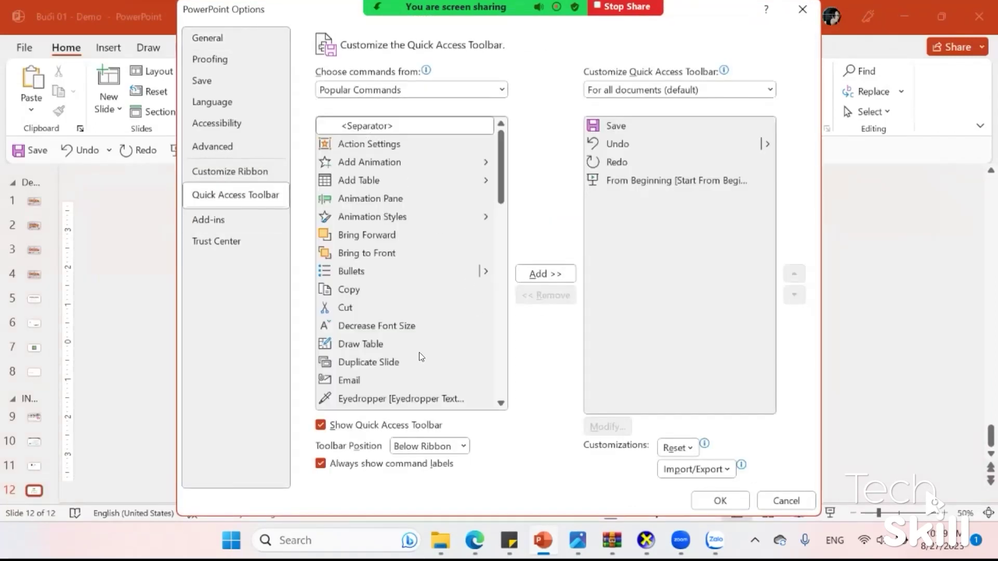
key("Down")
key("Down")
scroll(386, 280, "down", 10)
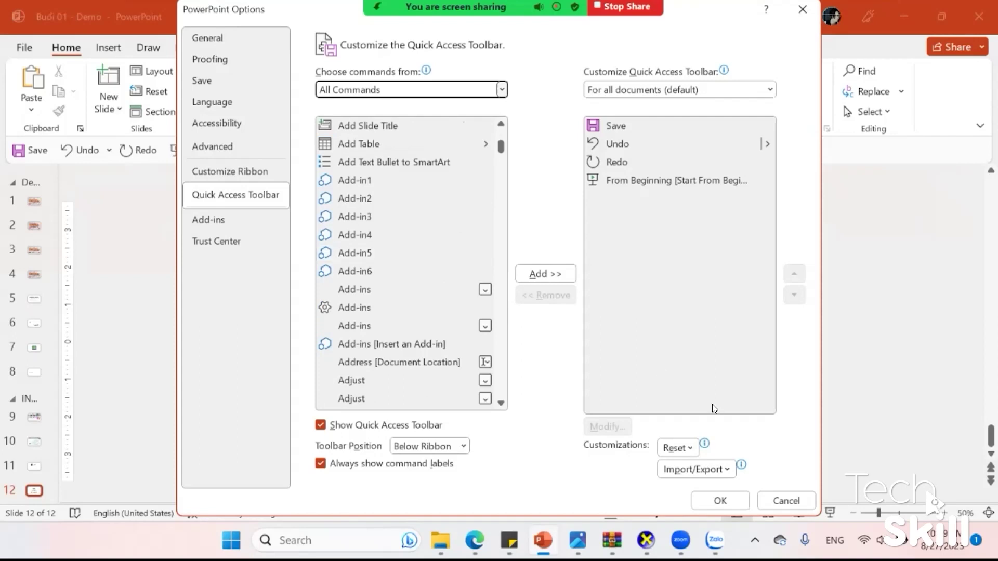
left_click(707, 498)
key("alt+Tab")
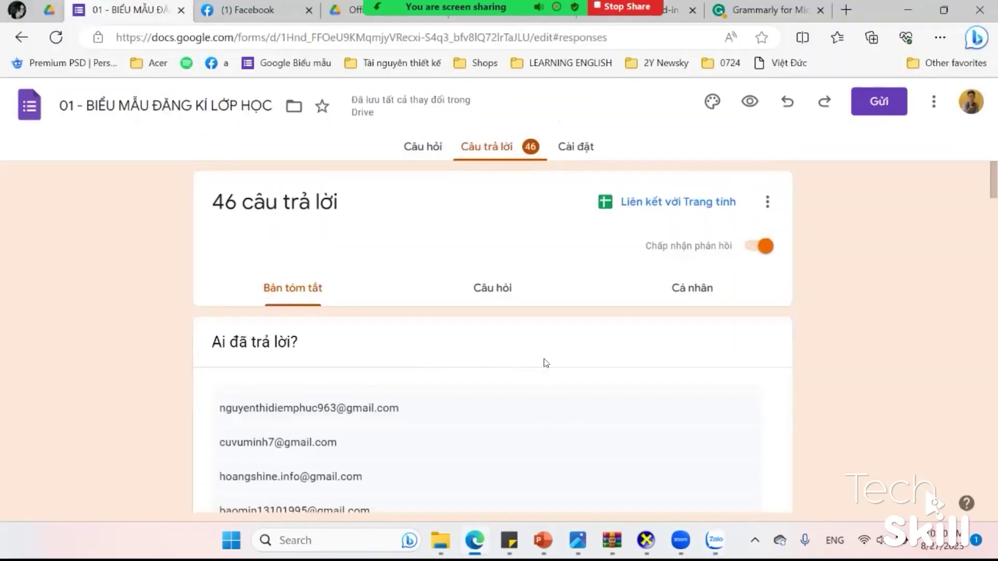
Search Bing in a new tab for 'show command labels quick access toolbar'
key("ctrl+t")
type("SHOW CA")
key("BackSpace")
type("OMMAND LABLE ON")
key("BackSpace")
key("BackSpace")
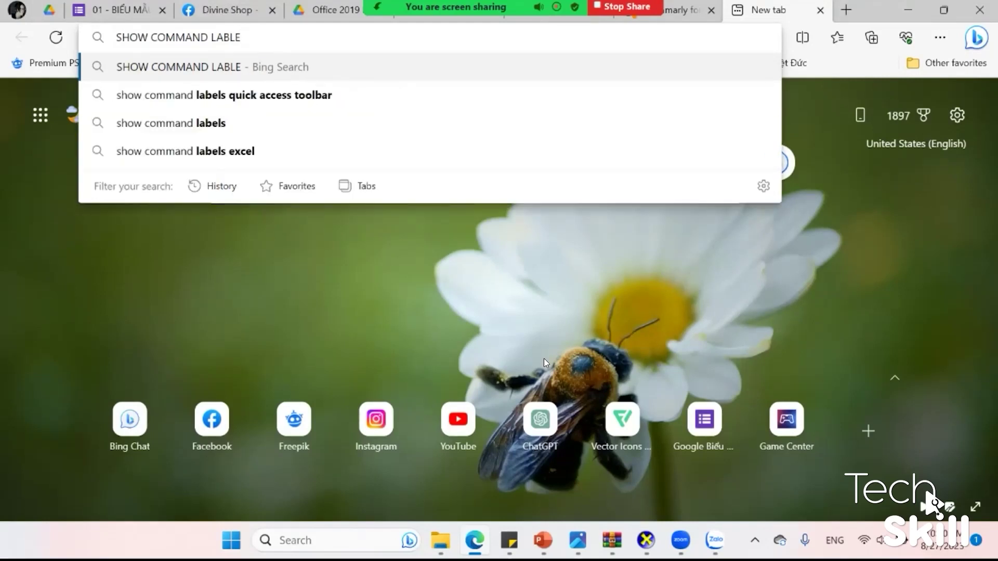
key("Down")
key("Return")
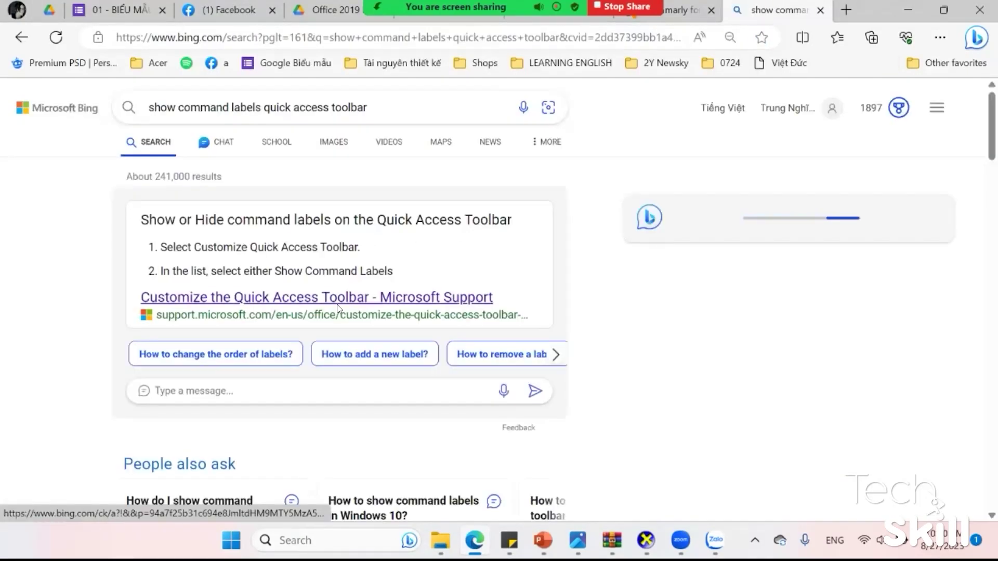
Open Microsoft's 'Customize the Quick Access Toolbar' article, skim it, and return to PowerPoint
left_click(340, 295)
scroll(322, 309, "down", 1)
scroll(333, 308, "down", 6)
scroll(343, 304, "up", 5)
scroll(379, 296, "up", 3)
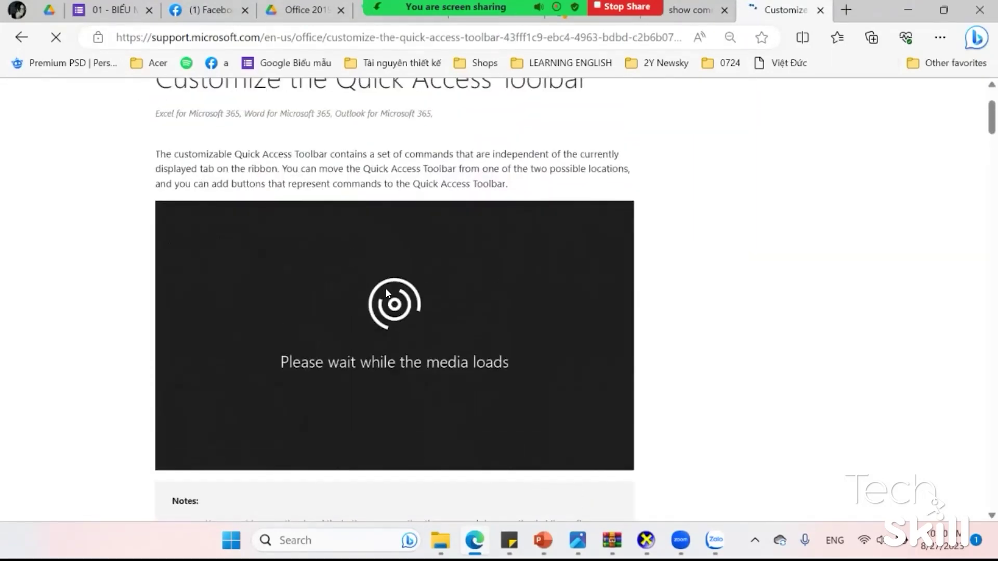
key("ctrl+l")
left_click(366, 352)
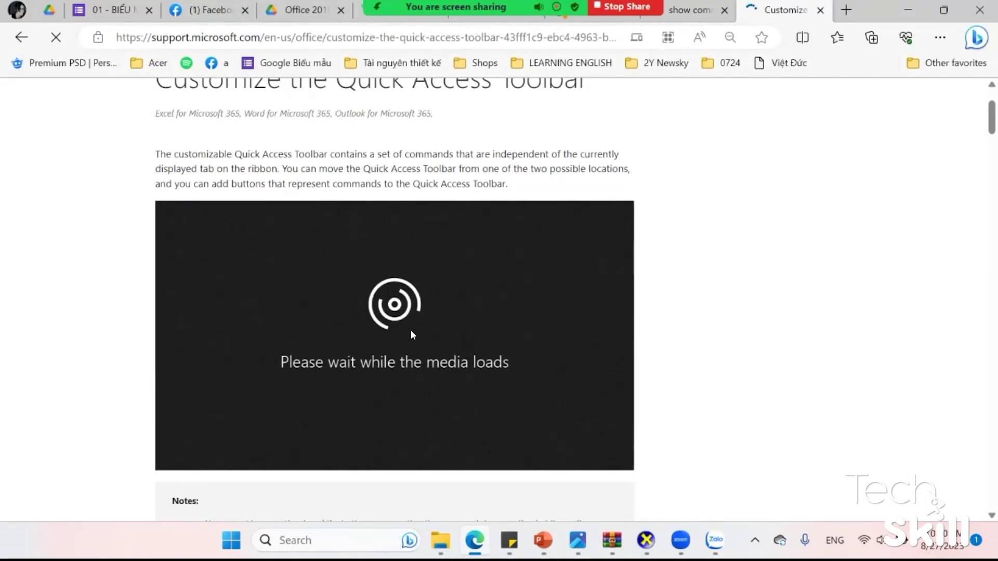
left_click(537, 528)
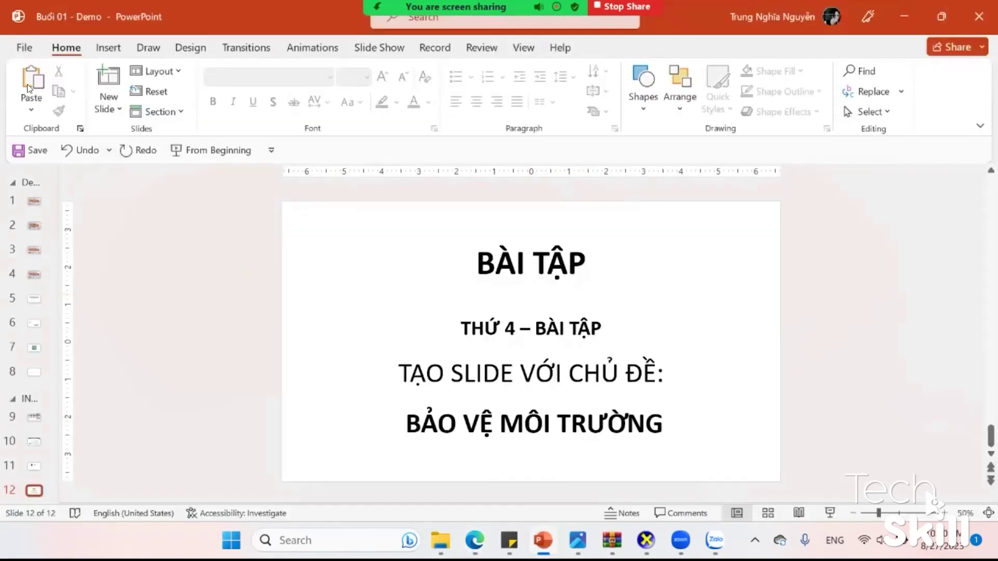
Add Align to the Quick Access Toolbar from the All Commands list
left_click(25, 48)
left_click(16, 493)
left_click(146, 487)
left_click(235, 195)
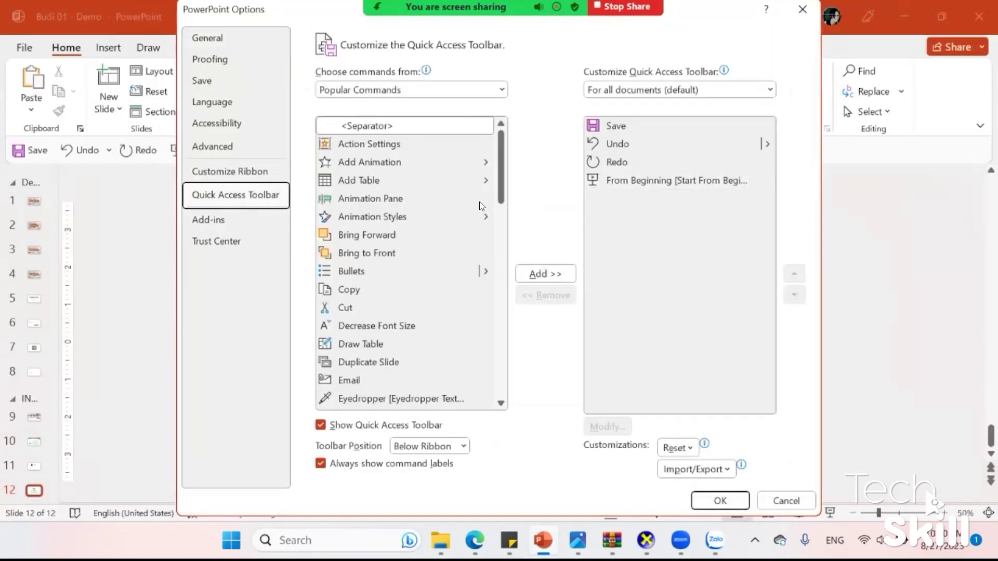
left_click(380, 89)
left_click(363, 105)
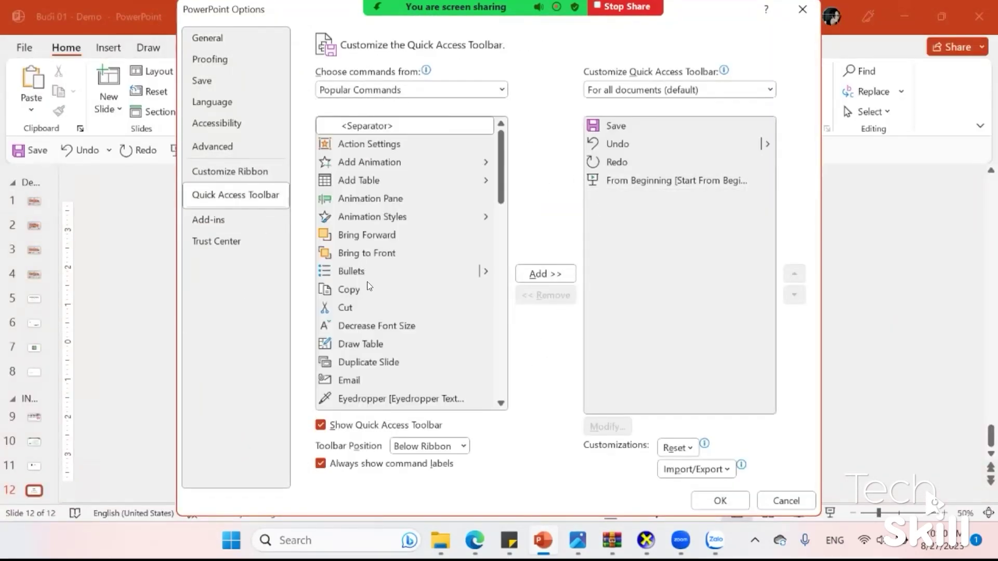
scroll(384, 267, "down", 5)
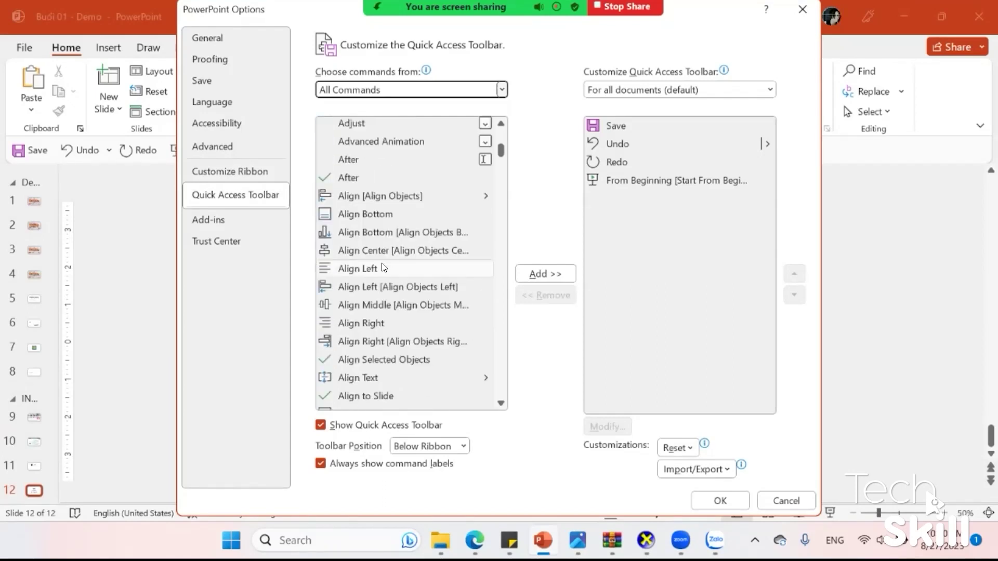
left_click(411, 196)
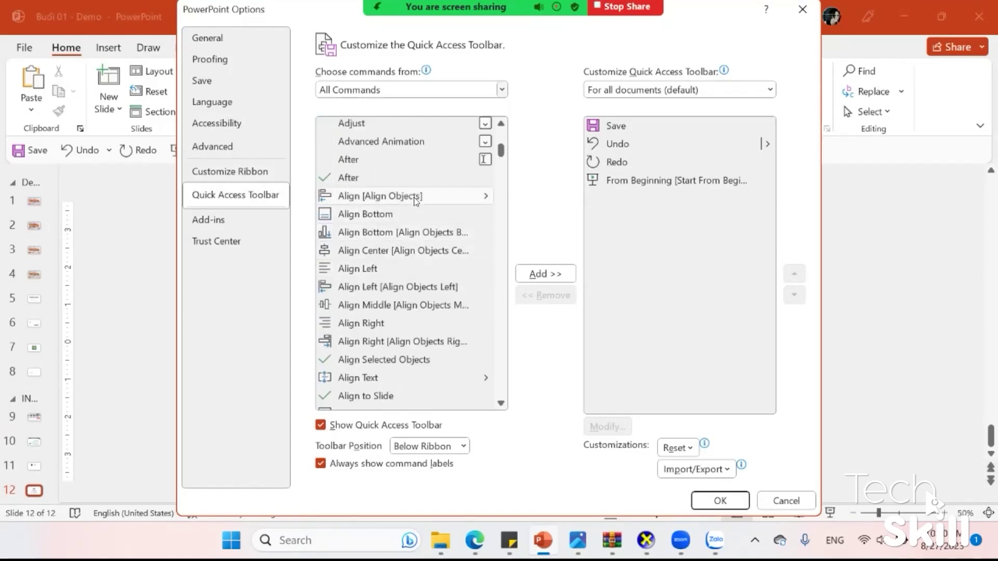
left_click(539, 271)
Add Align Middle and Align Center, moving Align Center above Align Middle
left_click(409, 270)
left_click(401, 232)
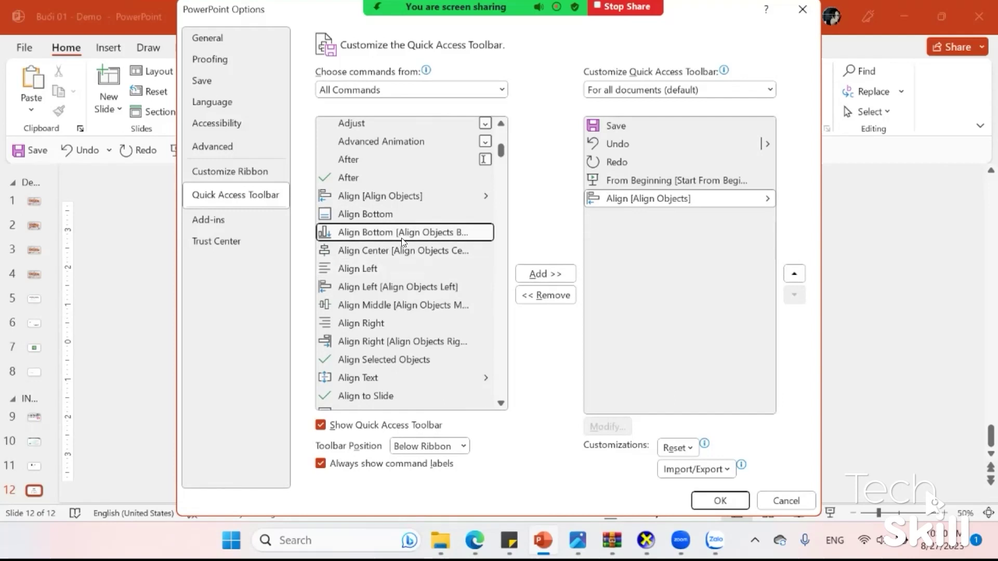
left_click(402, 306)
left_click(544, 274)
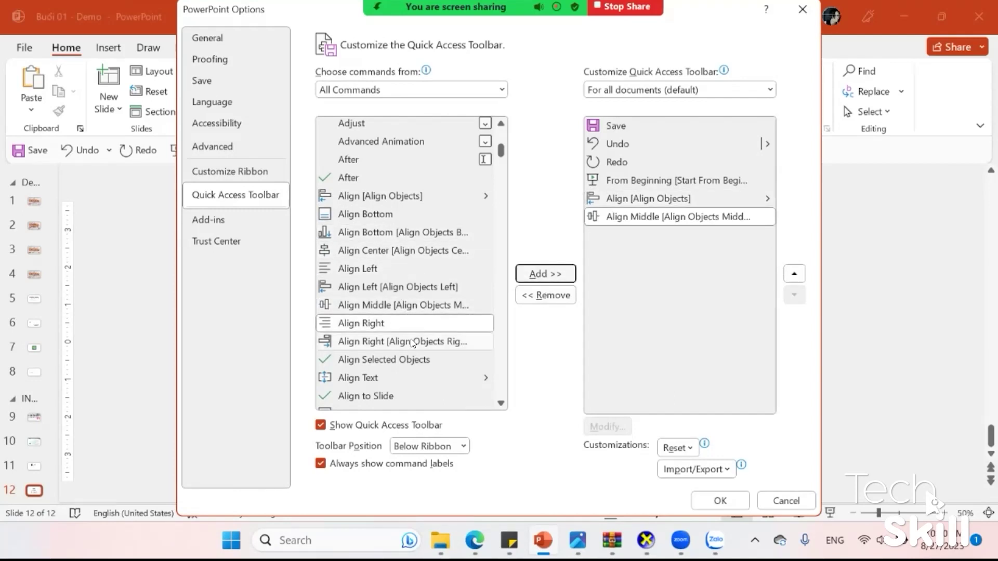
left_click(395, 305)
left_click(421, 252)
left_click(397, 287)
left_click(403, 250)
left_click(545, 274)
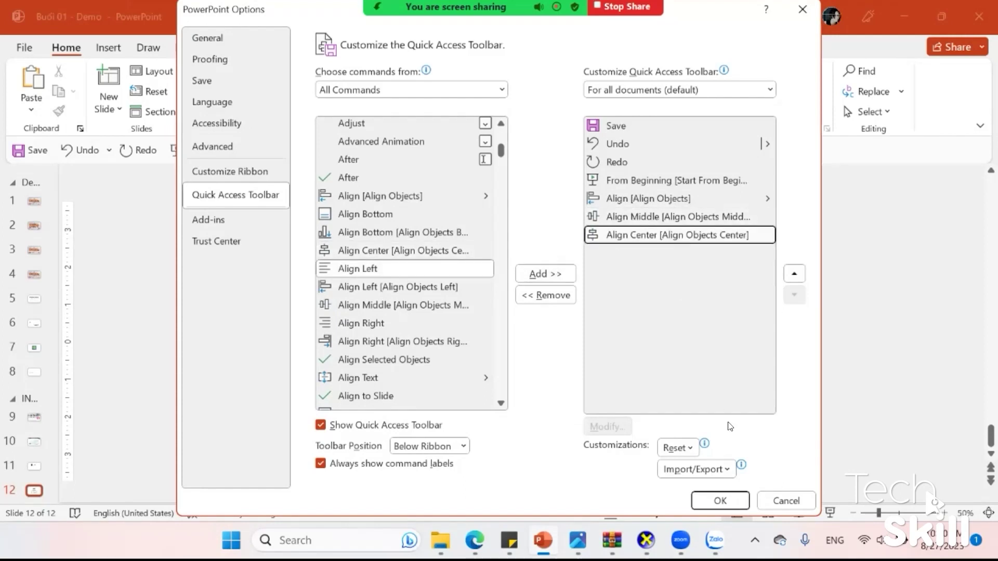
left_click(788, 274)
left_click(715, 541)
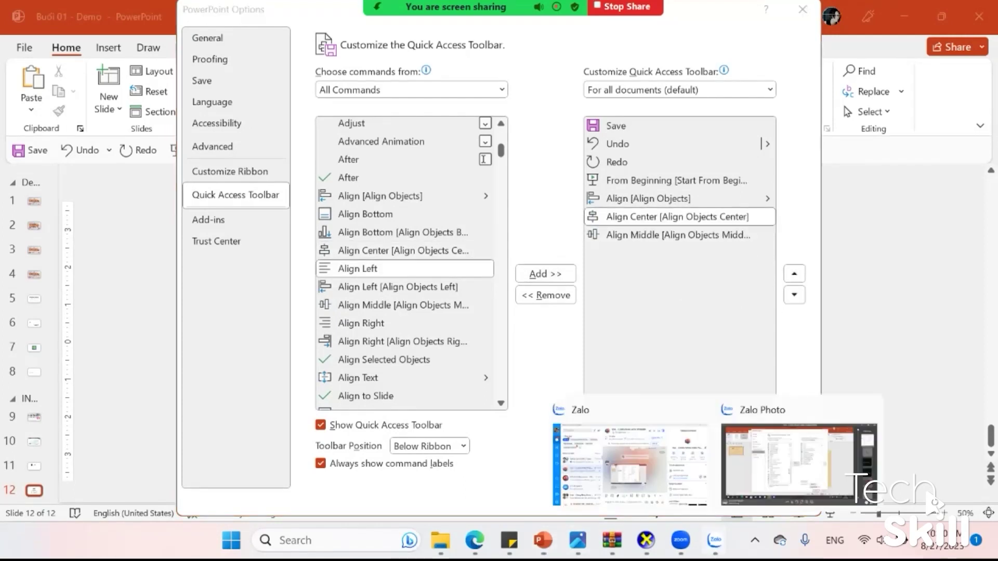
scroll(486, 219, "up", 10)
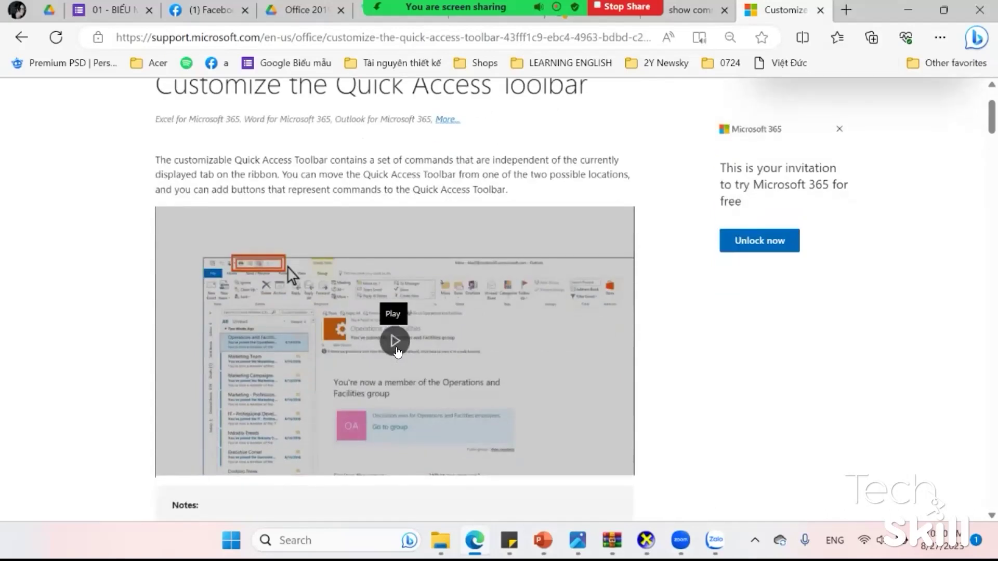
Play the help video, seeking to 00:31 and then around 00:40–00:49
left_click(391, 300)
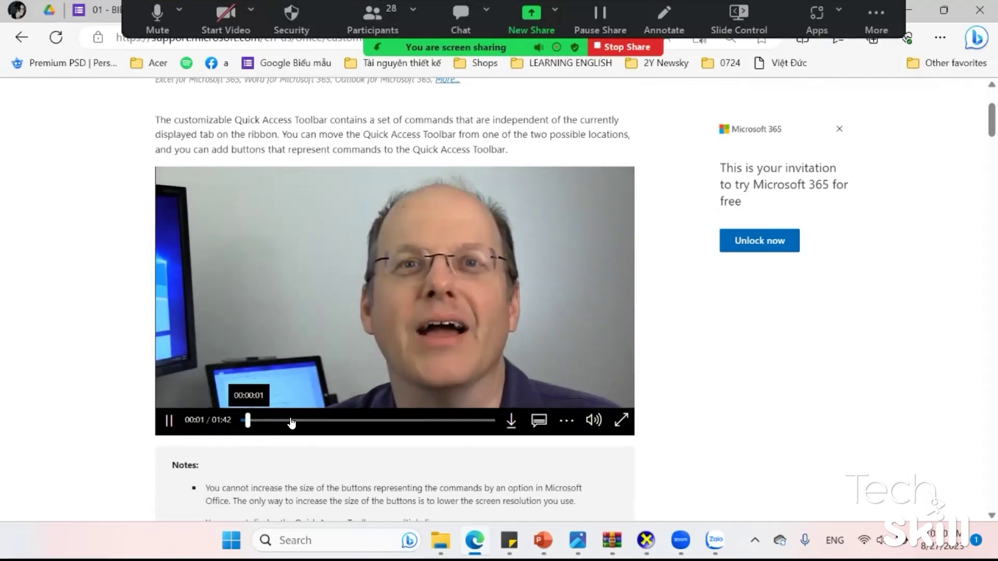
left_click_drag(291, 420, 322, 420)
left_click(169, 420)
left_click(169, 420)
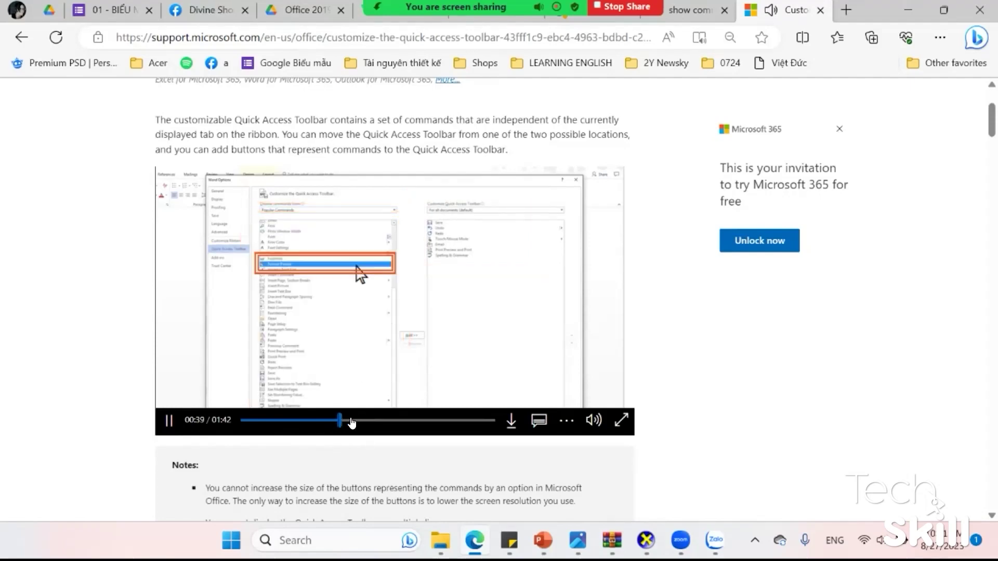
left_click(364, 421)
left_click(342, 420)
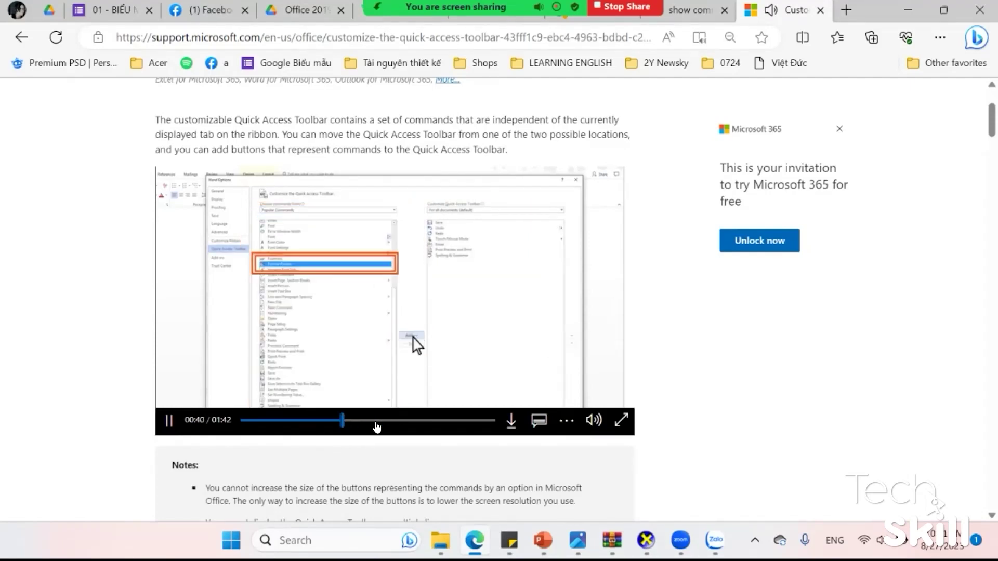
Skip the video ahead to 01:33, pause it, and switch back to PowerPoint
left_click(370, 420)
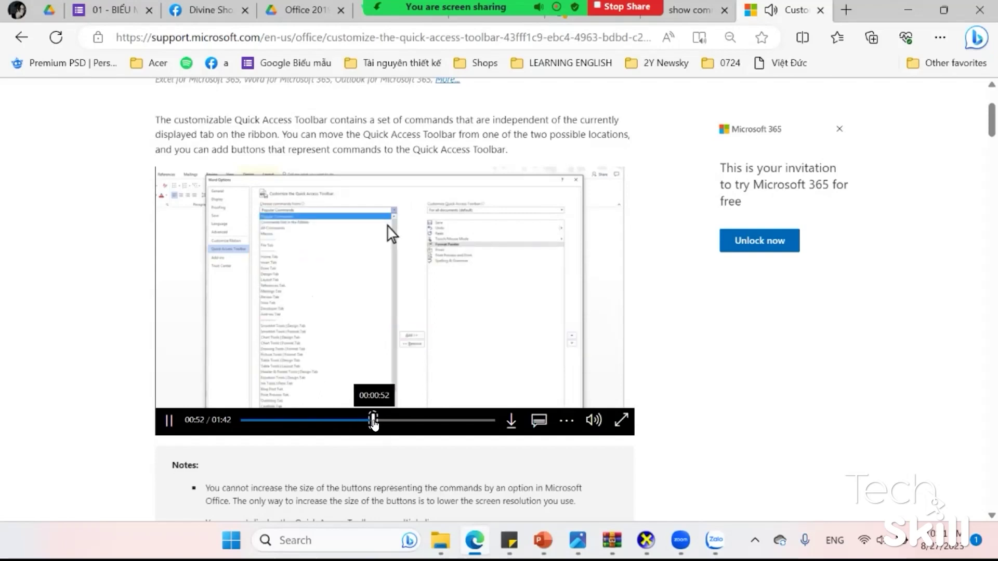
left_click(385, 421)
left_click(422, 420)
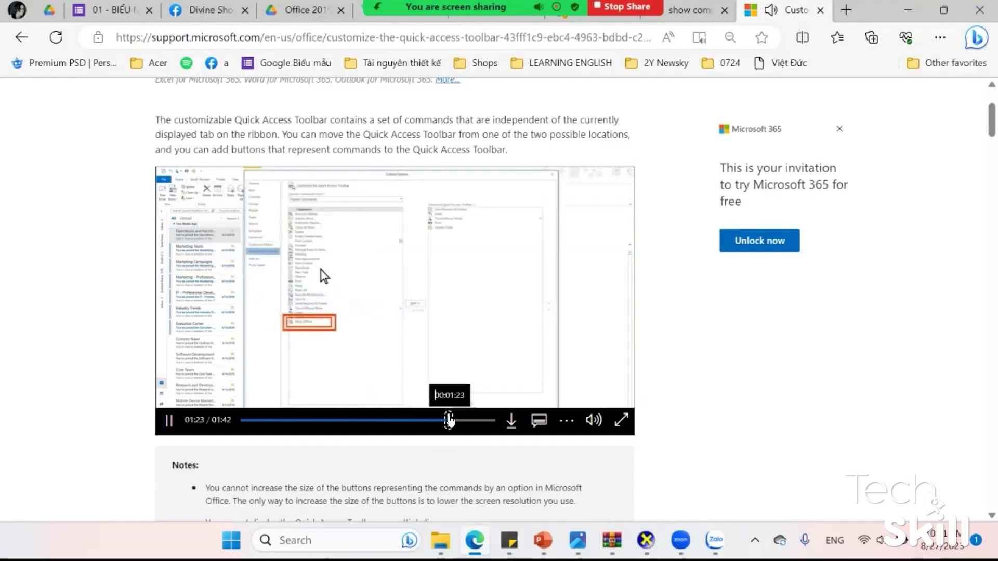
left_click(471, 420)
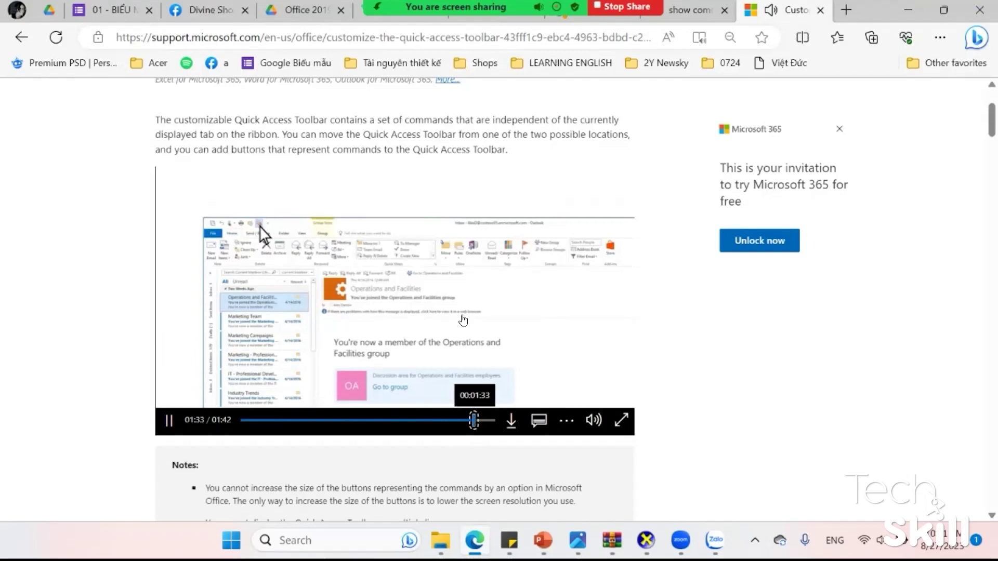
left_click(463, 318)
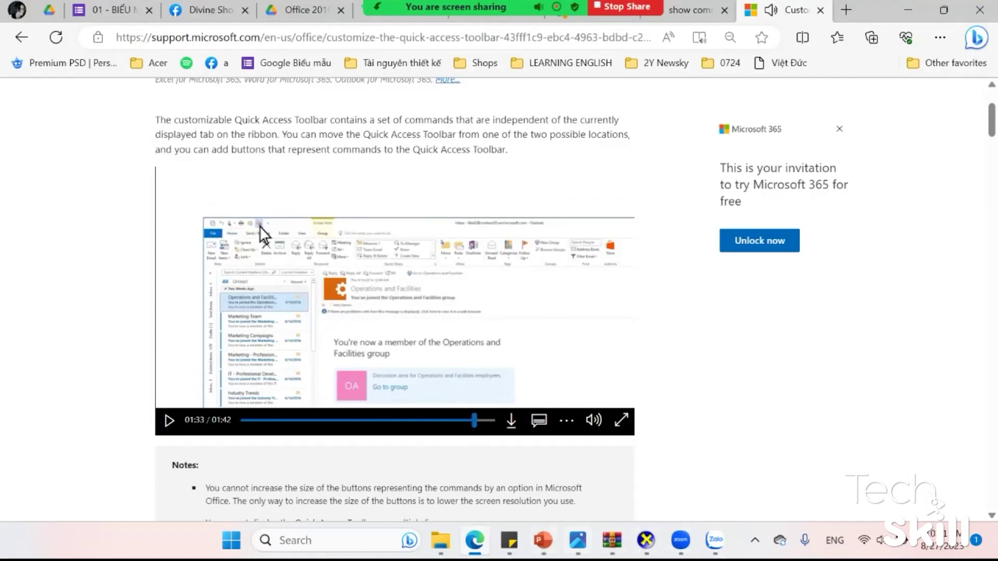
left_click(543, 541)
left_click(719, 498)
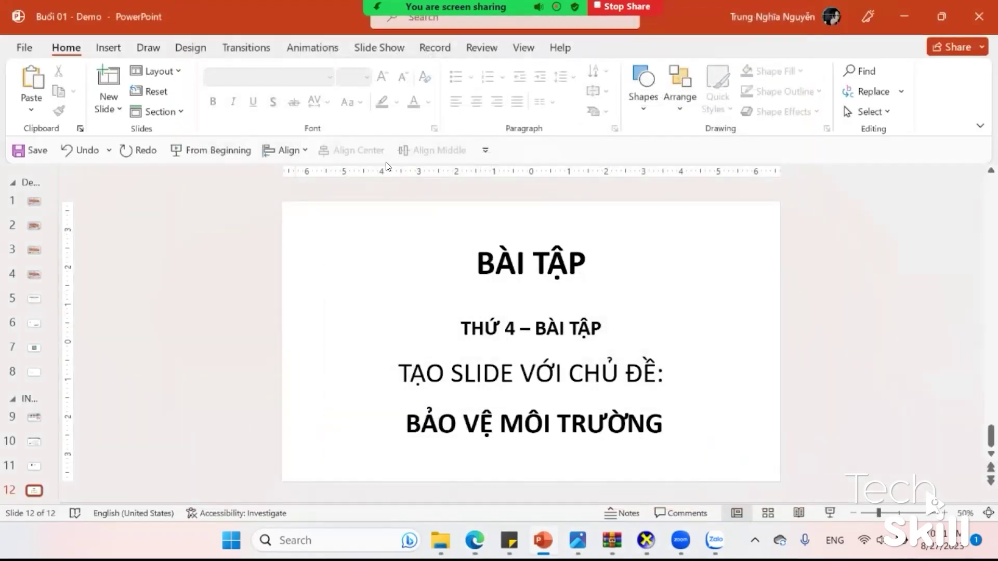
Hide the Quick Access Toolbar command labels, then show them again
left_click(485, 151)
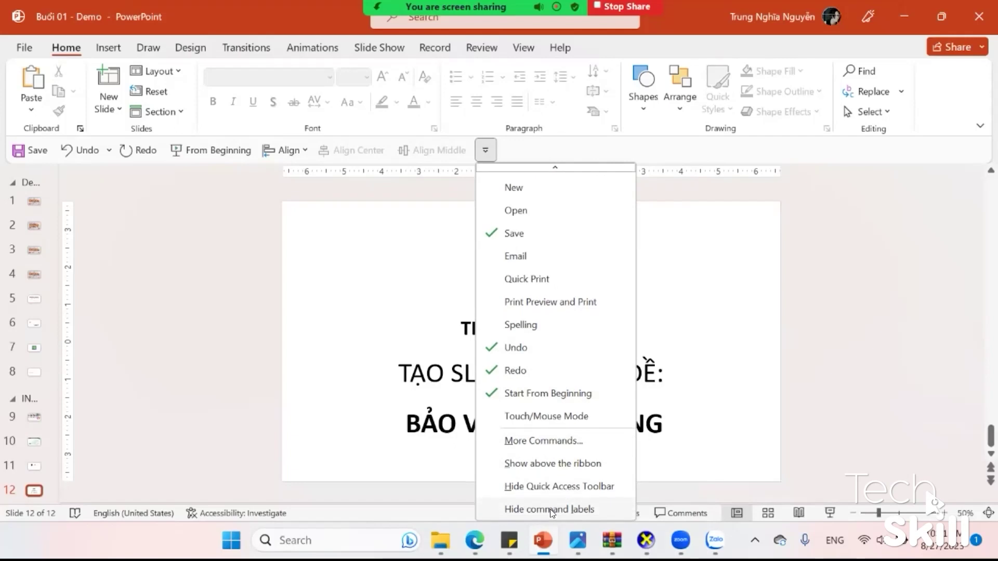
left_click(550, 509)
left_click(188, 150)
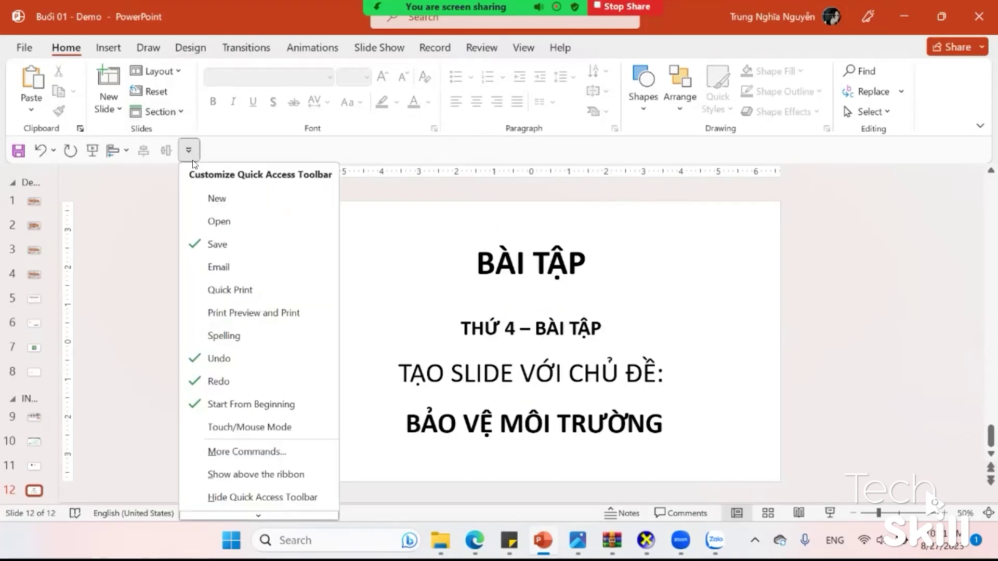
left_click(257, 508)
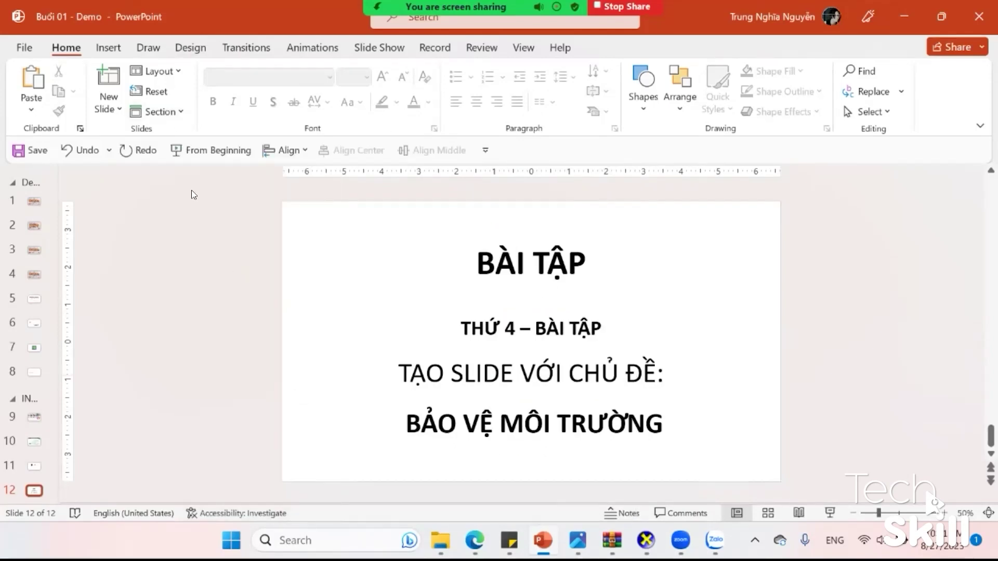
Reopen the toolbar customisation list without changes, then switch to the Zalo K02 group chat
left_click(485, 150)
left_click(375, 281)
scroll(445, 266, "down", 3, "ctrl")
left_click(485, 150)
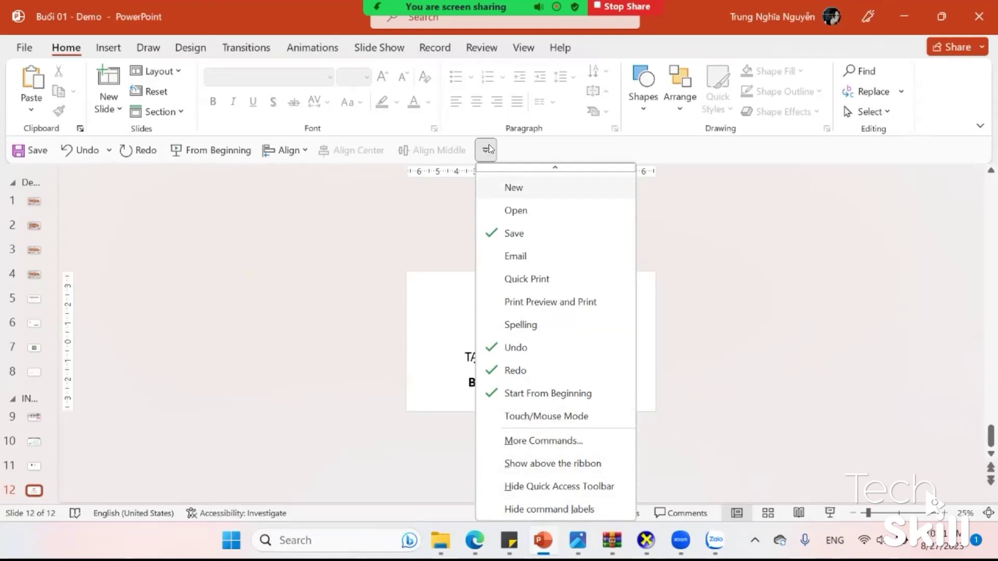
left_click(715, 540)
View the shared PowerPoint Options screenshot in the Zalo class chat, then return to PowerPoint's File screen
left_click(640, 473)
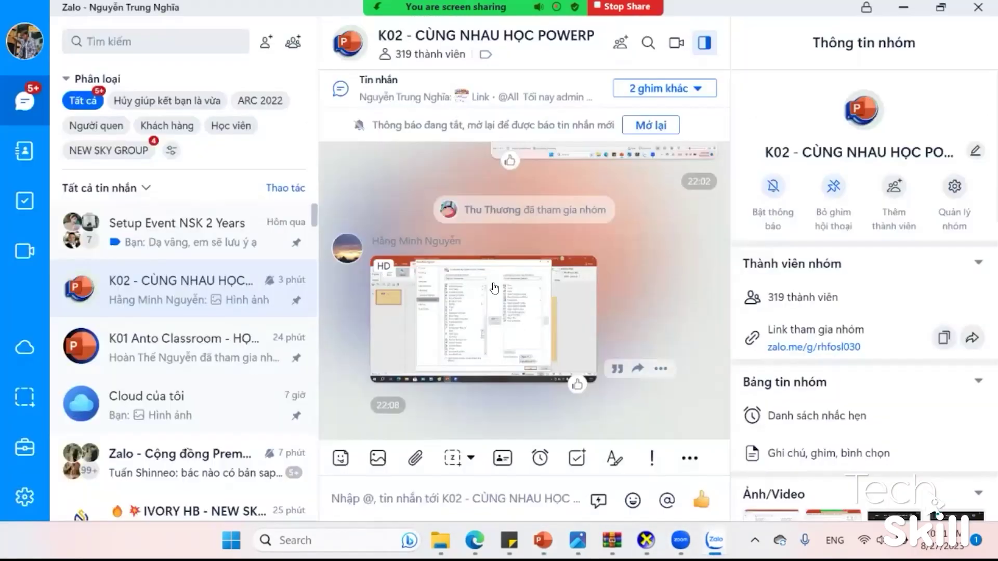
left_click(519, 310)
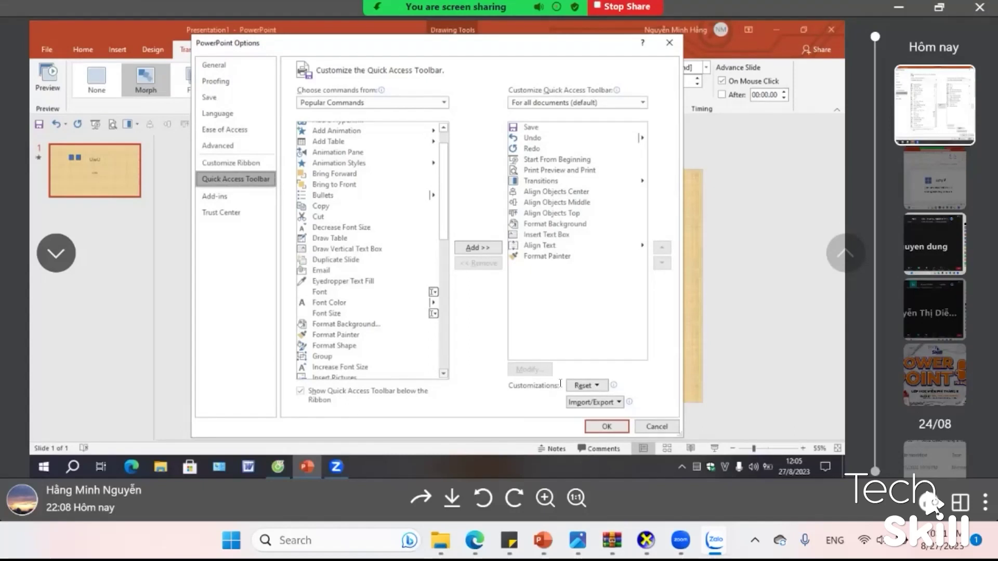
key("alt+Tab")
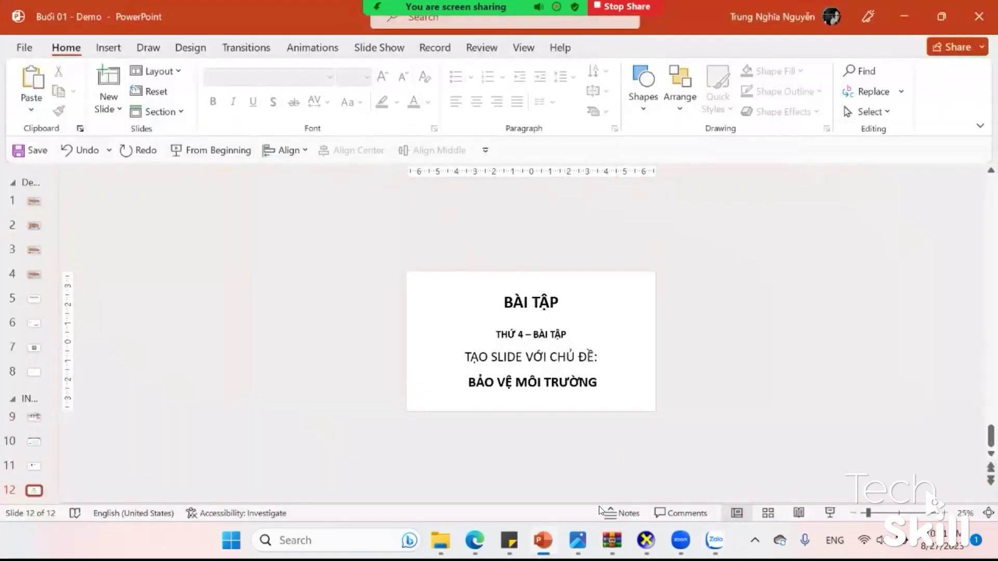
left_click(572, 538)
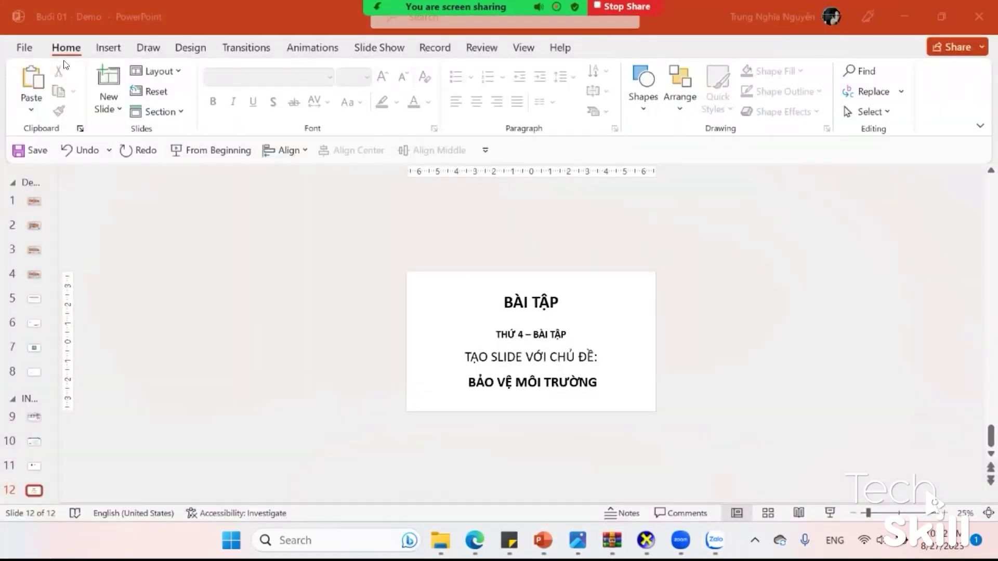
left_click(28, 45)
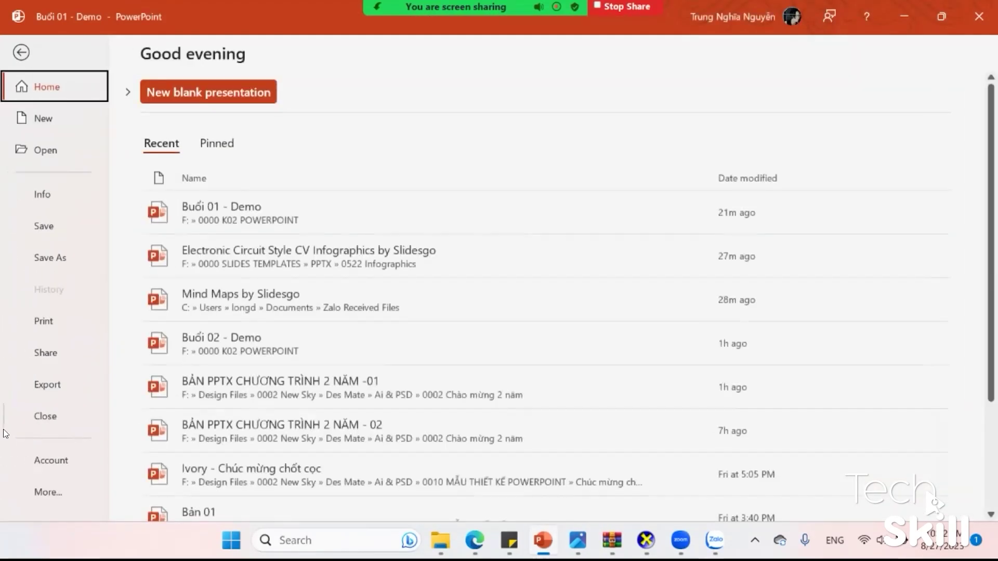
Open PowerPoint Options at the Quick Access Toolbar page and list All Commands
left_click(52, 491)
left_click(151, 490)
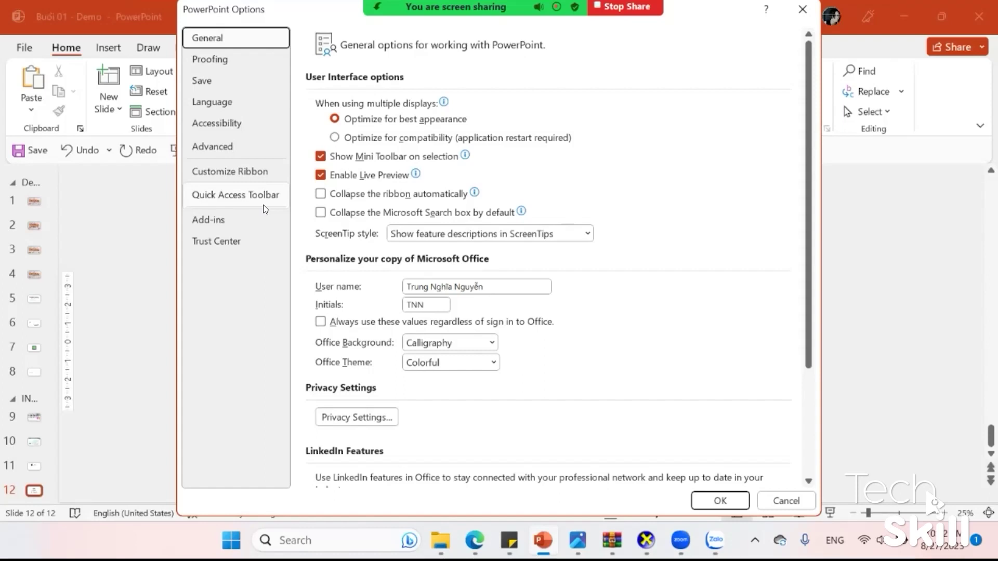
left_click(260, 195)
scroll(377, 281, "down", 5)
scroll(376, 260, "down", 7)
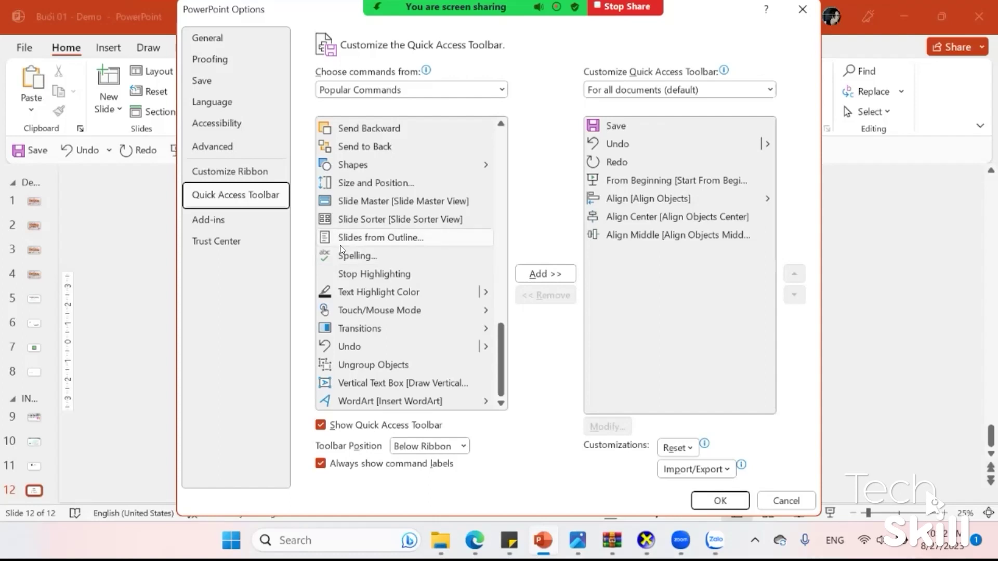
scroll(365, 255, "up", 5)
left_click(384, 90)
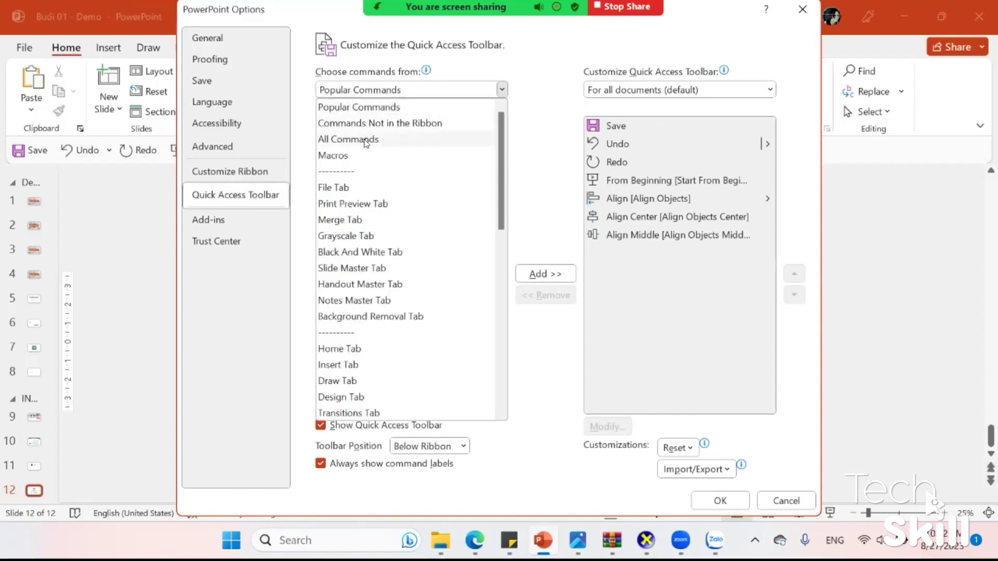
left_click(439, 321)
Add the Align Text command to the Quick Access Toolbar
scroll(362, 220, "down", 8)
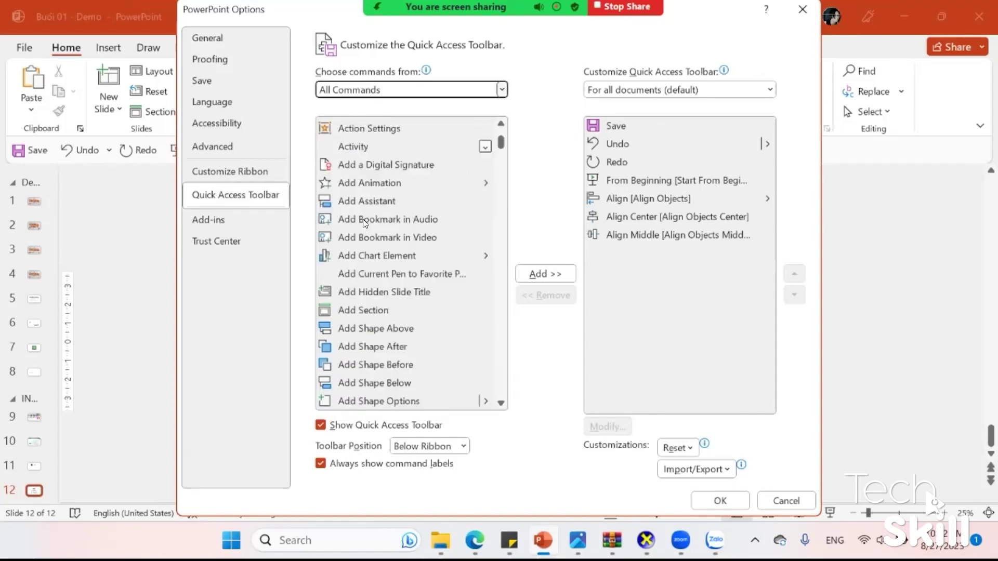
scroll(371, 226, "down", 9)
scroll(373, 247, "down", 3)
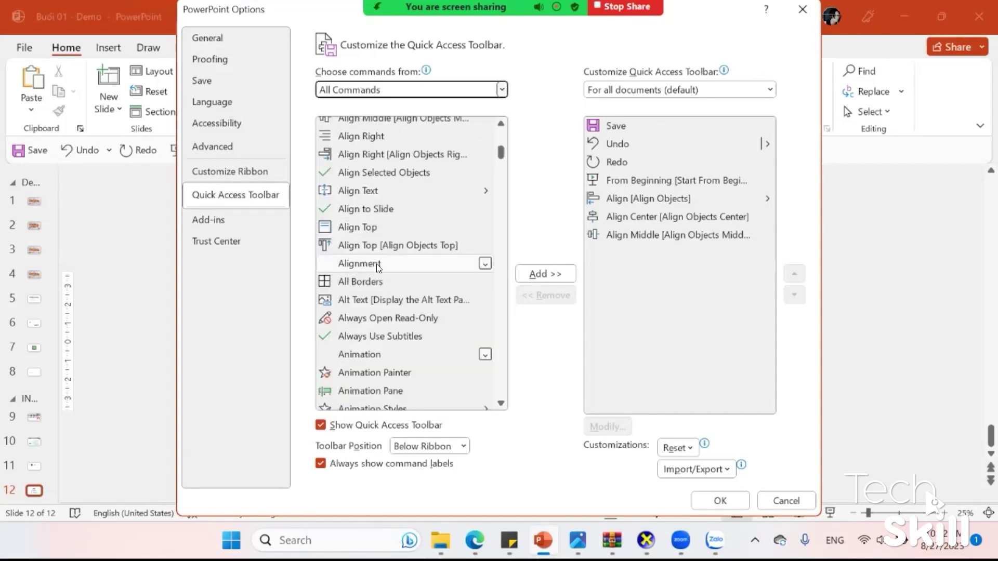
scroll(377, 265, "down", 7)
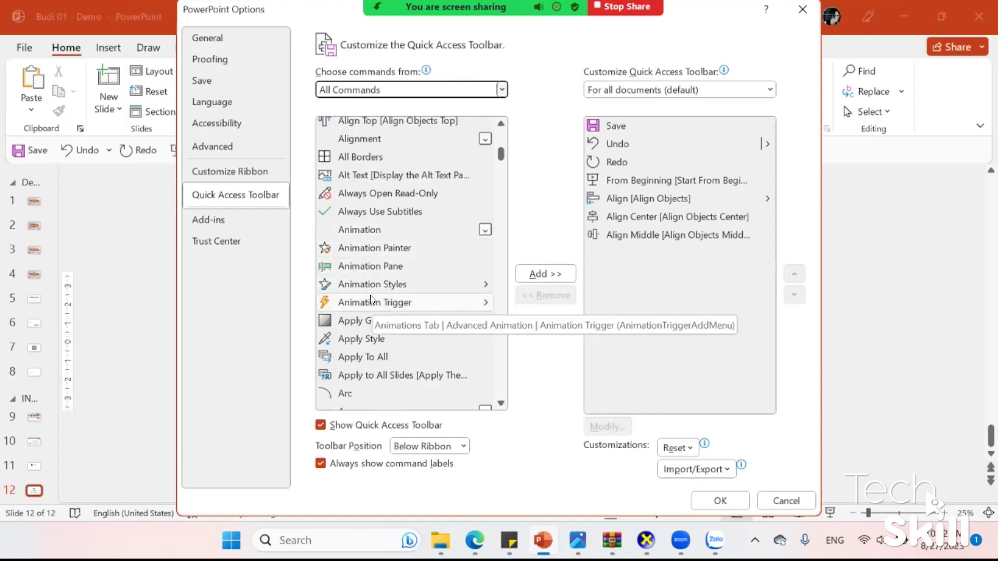
scroll(382, 307, "down", 5)
scroll(387, 277, "up", 2)
scroll(387, 277, "up", 5)
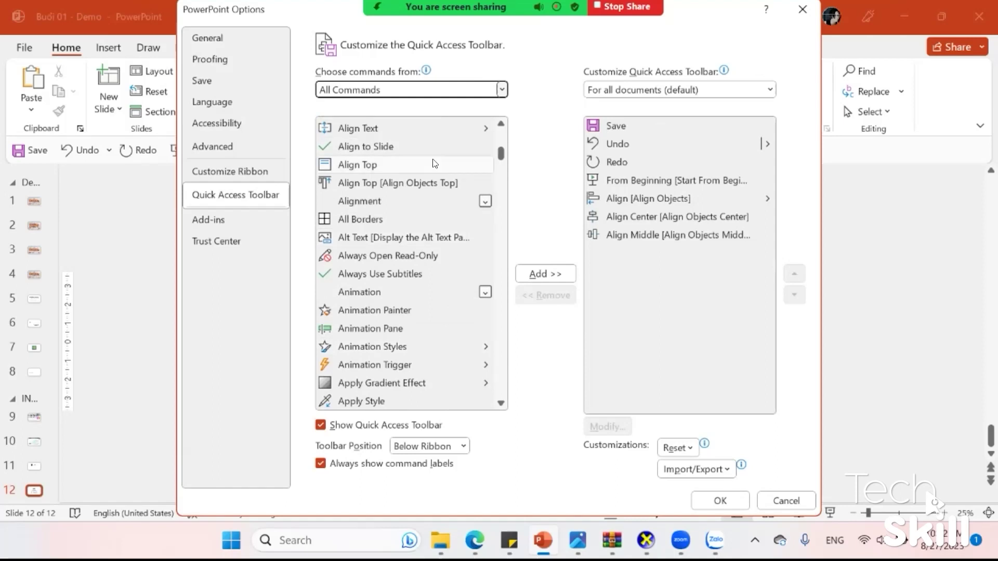
left_click(435, 129)
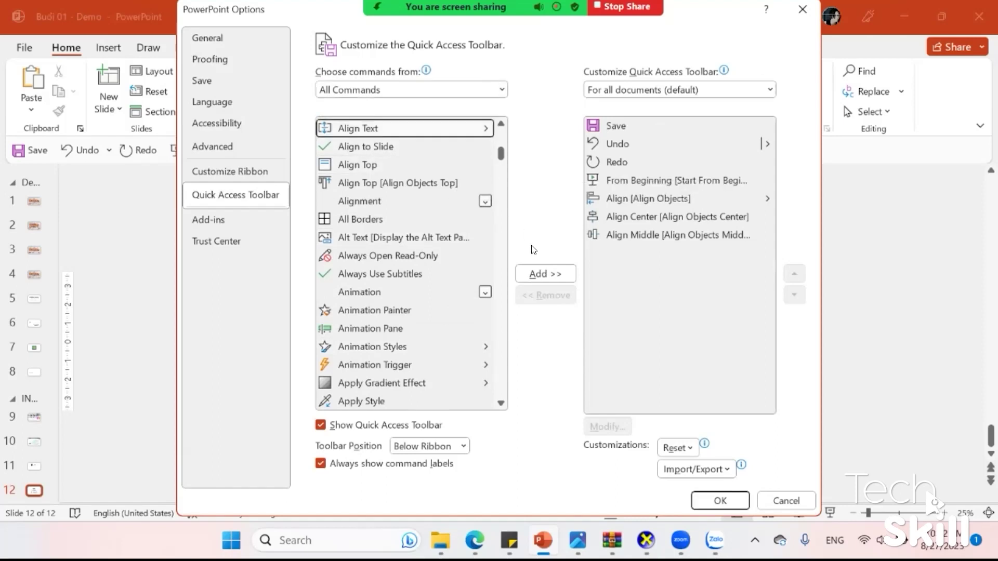
left_click(540, 274)
Add the Format Painter command to the Quick Access Toolbar
scroll(468, 218, "down", 5)
scroll(458, 234, "down", 10)
scroll(456, 232, "down", 5)
scroll(457, 240, "down", 5)
scroll(457, 241, "down", 5)
scroll(445, 248, "down", 5)
scroll(446, 252, "down", 5)
scroll(446, 263, "down", 5)
scroll(421, 312, "down", 4)
scroll(403, 335, "down", 2)
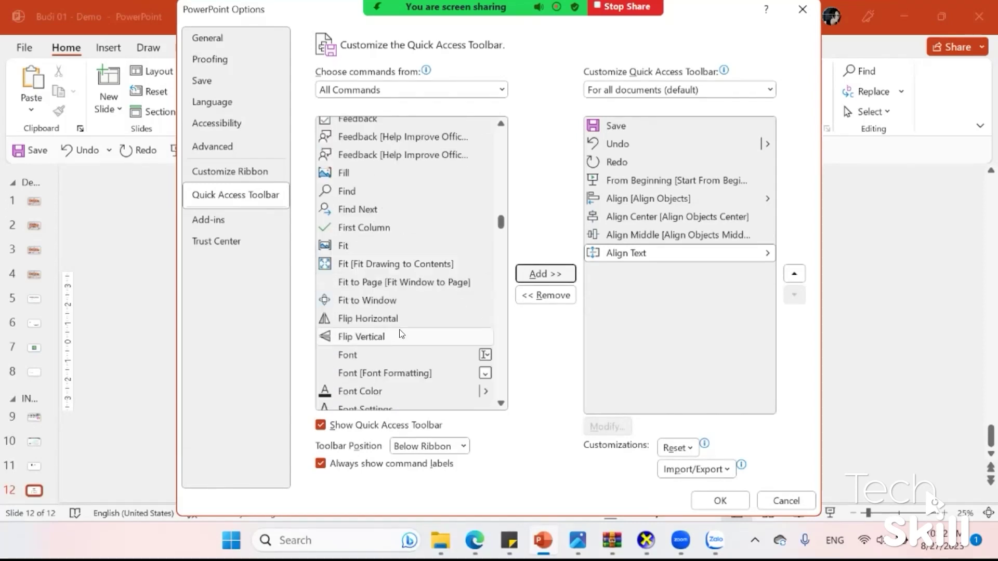
scroll(401, 337, "down", 3)
left_click(368, 360)
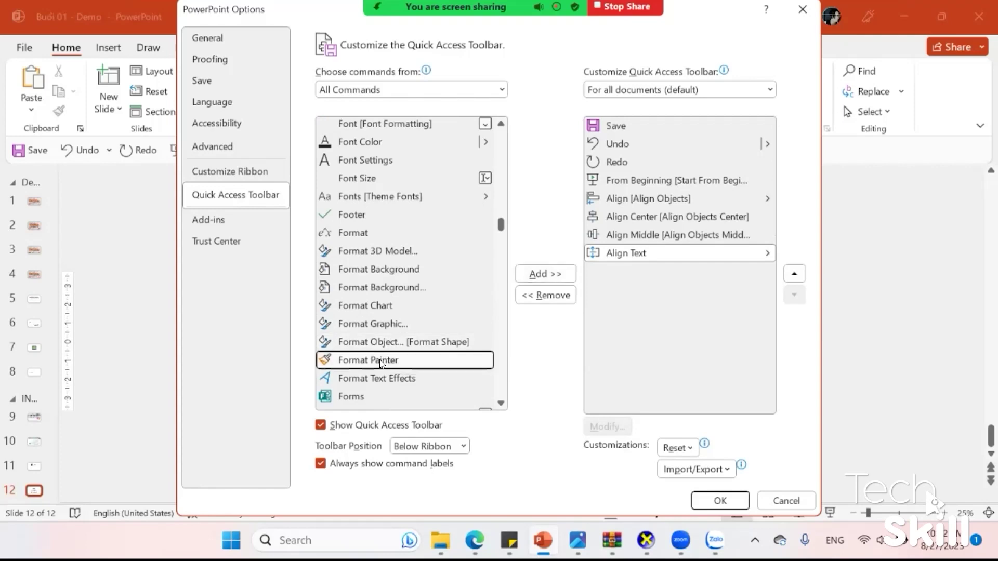
left_click(544, 273)
Add Format Background to the Quick Access Toolbar and apply the changes with OK
scroll(501, 238, "down", 1)
scroll(501, 238, "down", 6)
scroll(431, 238, "up", 8)
scroll(431, 238, "up", 8)
scroll(432, 238, "up", 6)
scroll(431, 238, "down", 5)
scroll(430, 245, "down", 1)
scroll(421, 254, "down", 2)
scroll(411, 268, "down", 1)
left_click(409, 270)
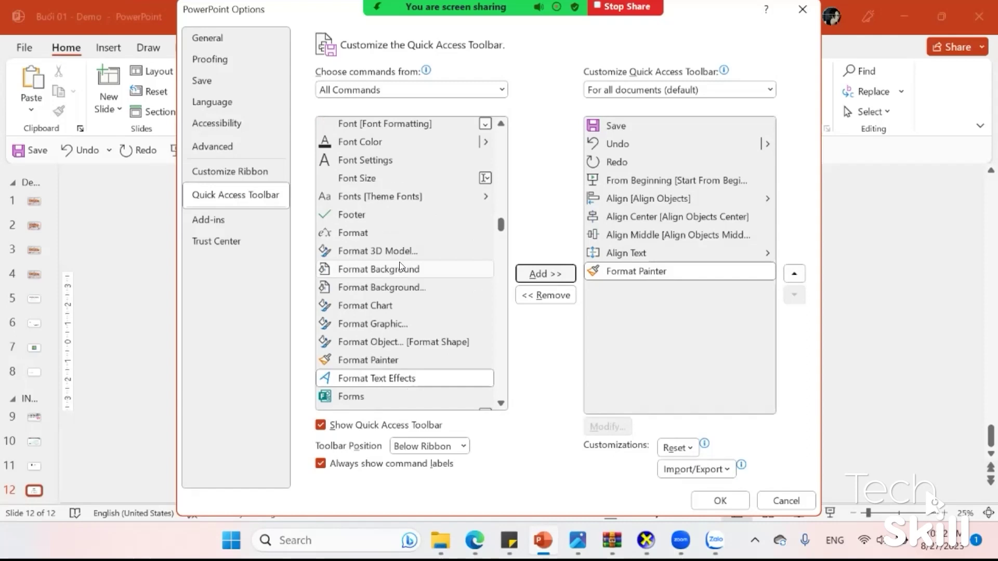
left_click(556, 270)
left_click(720, 501)
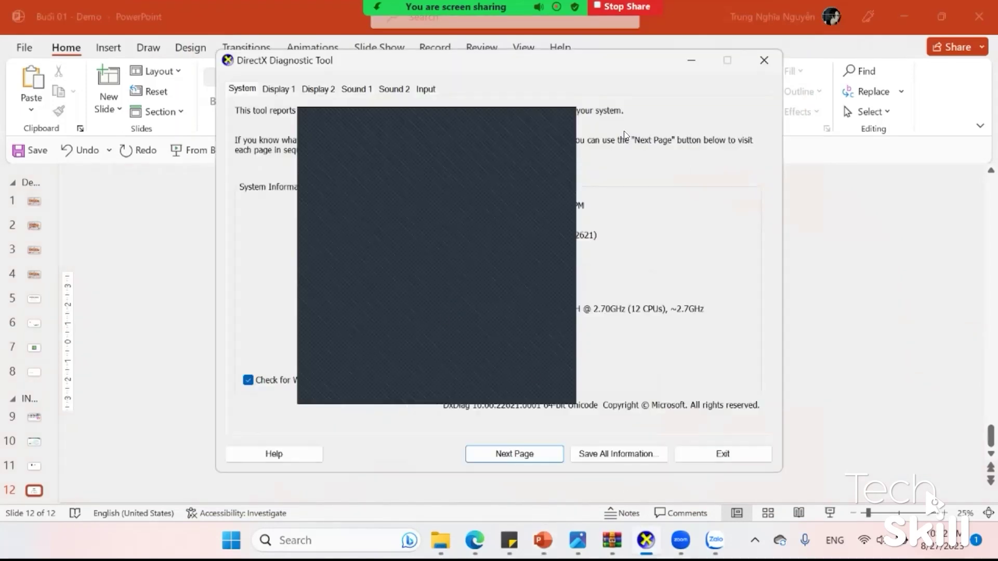
Close the DirectX Diagnostic Tool and Photos windows, show PowerPoint's File screen, then switch to Zalo
left_click(769, 62)
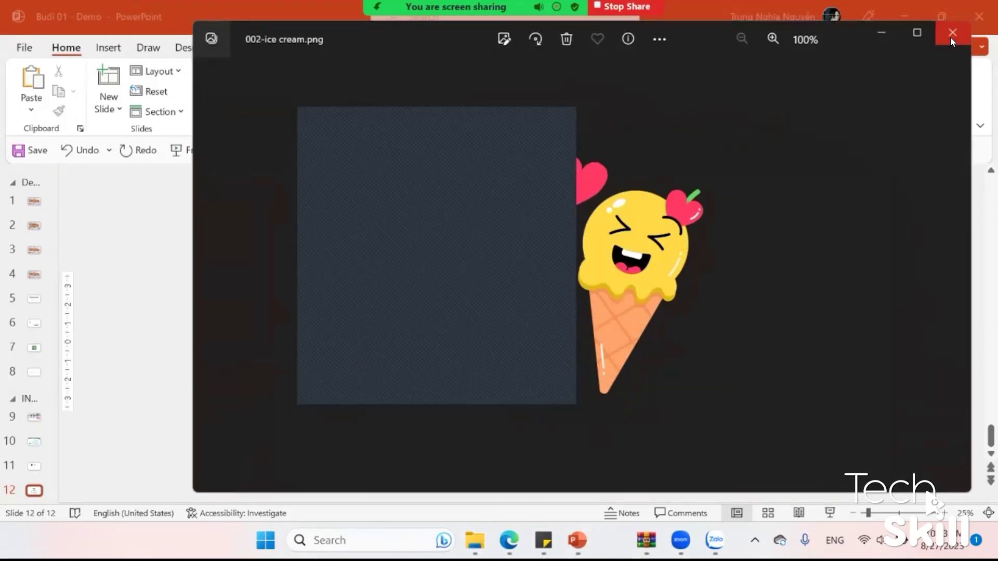
left_click(953, 33)
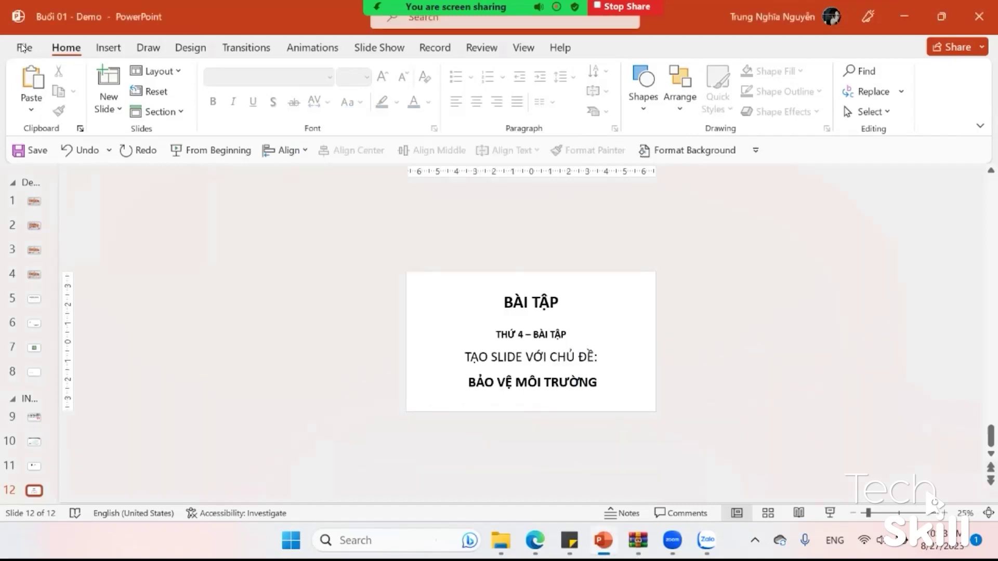
left_click(26, 49)
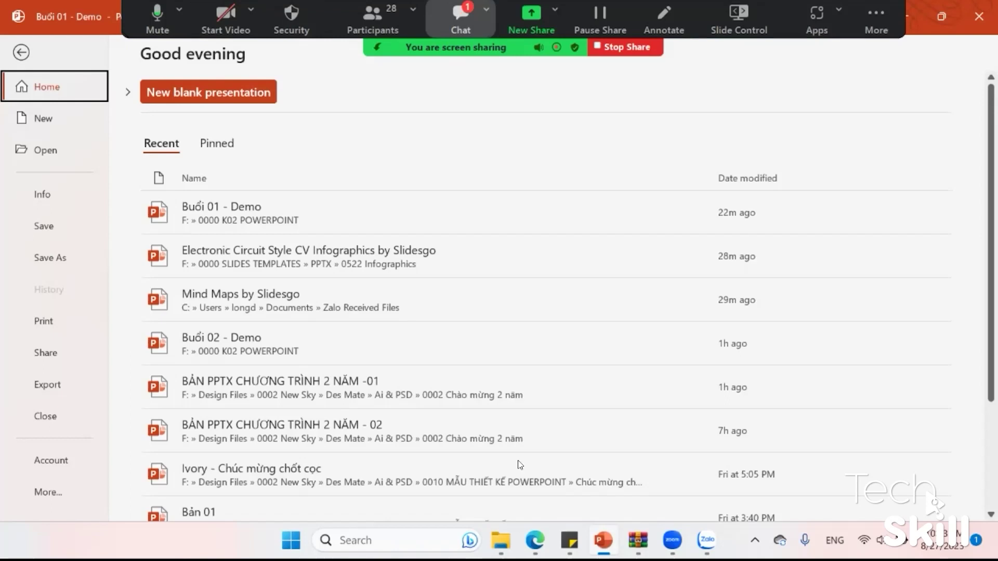
key("alt+Tab")
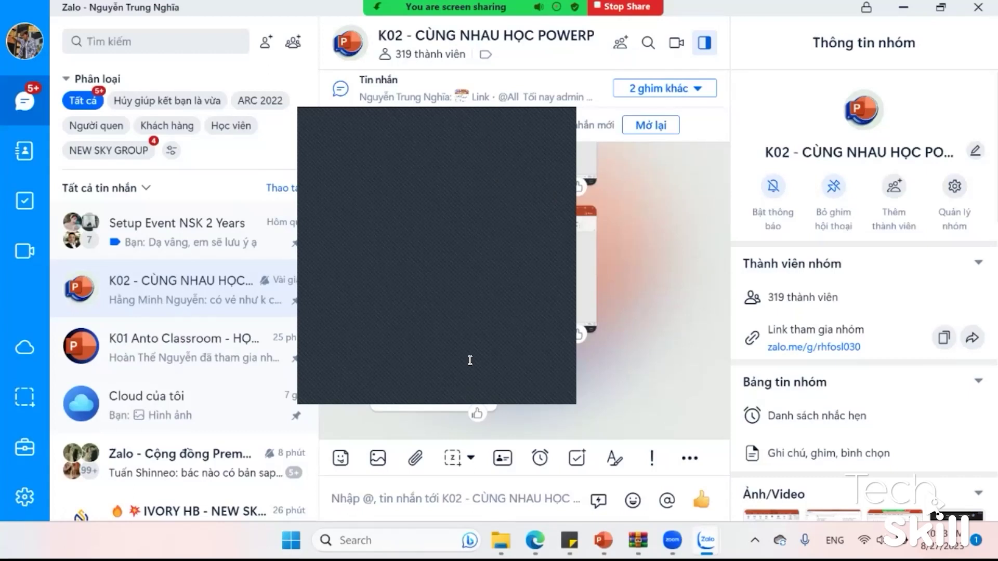
View the student's toolbar-customization screenshot full size, close the viewer, then close Zalo
left_click(476, 301)
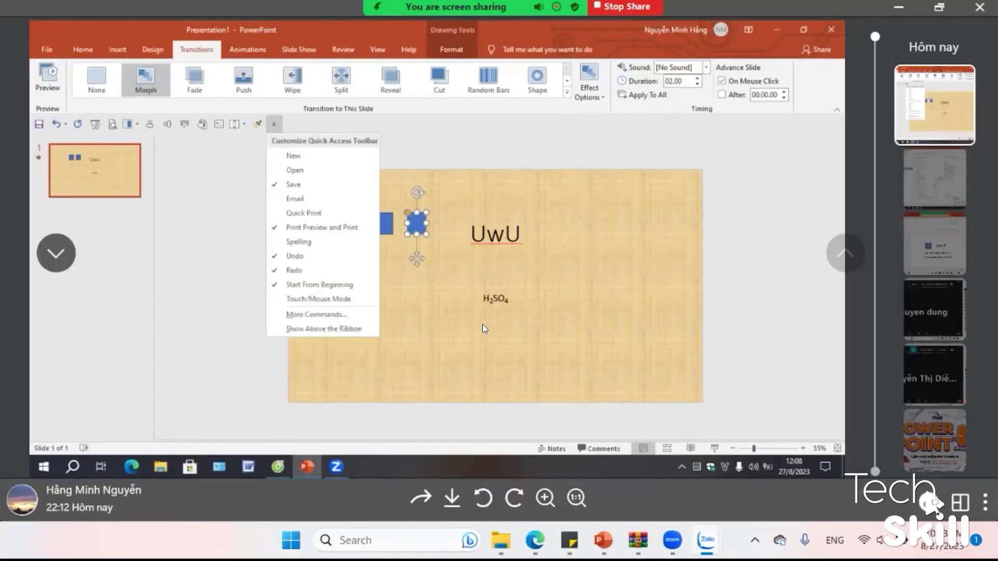
left_click(984, 6)
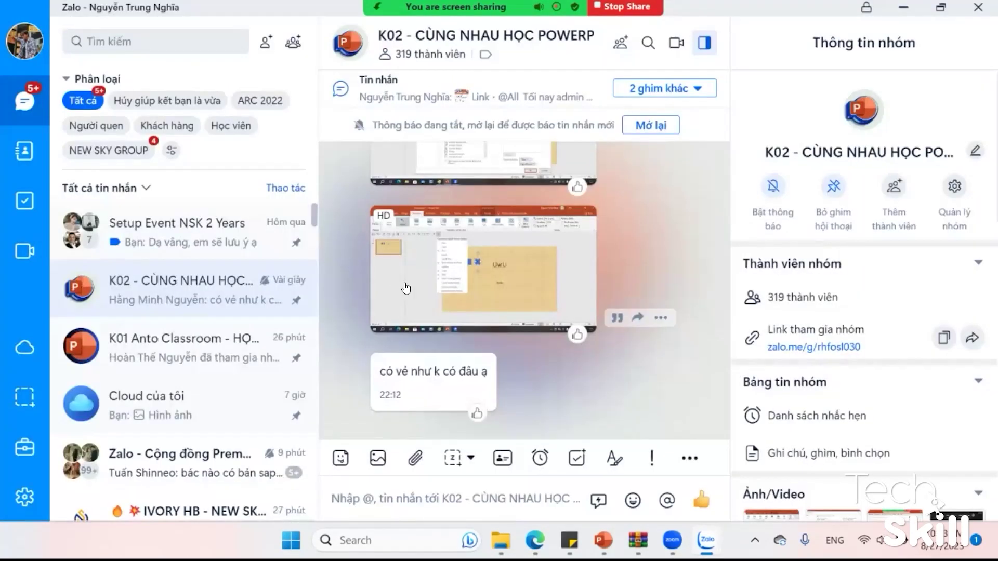
left_click(979, 8)
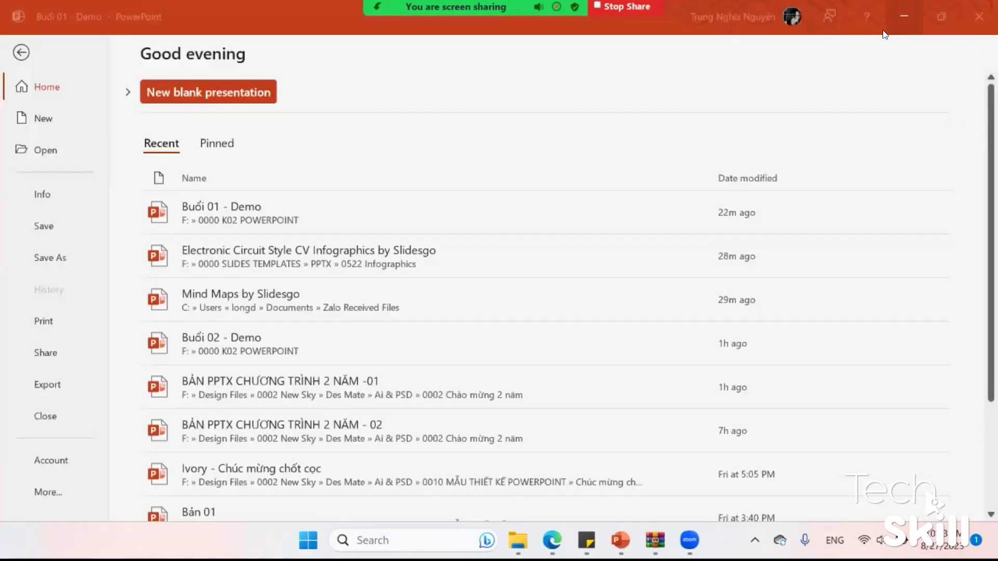